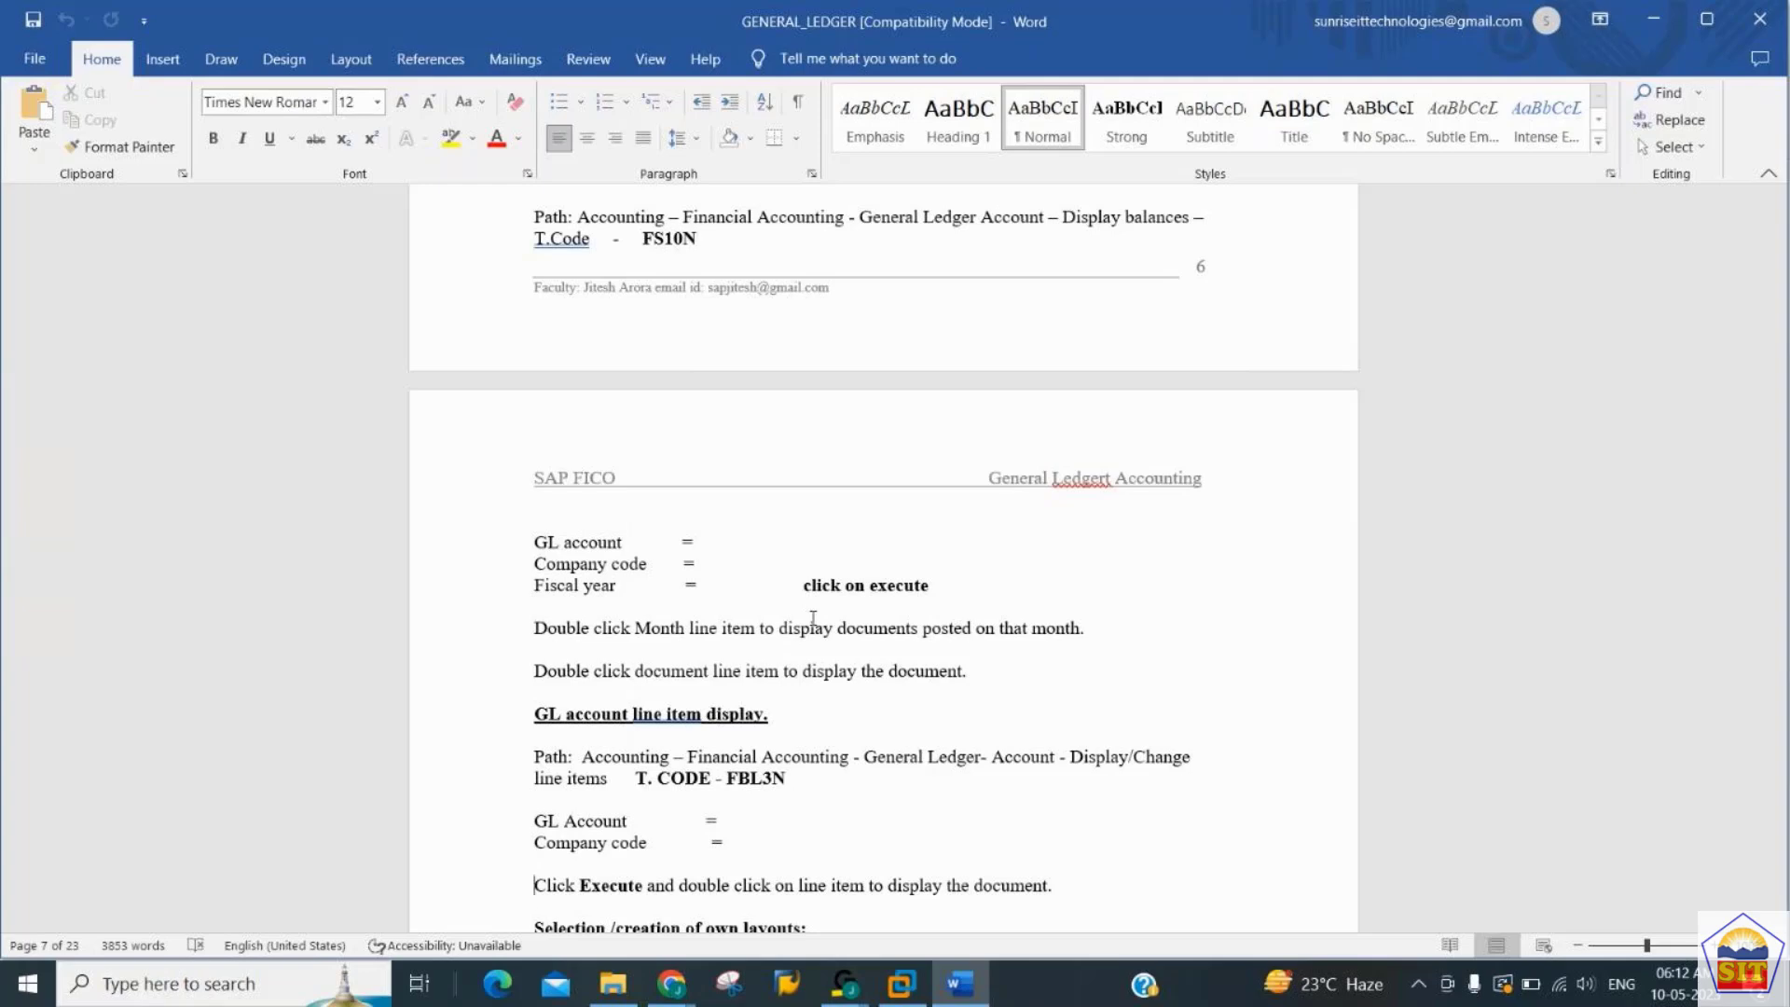
- Switch from the Word notes to the SAP virtual machine and open transaction FBL3N
{"action": "scroll", "coordinate": [814, 617], "scroll_direction": "down", "scroll_amount": 2}
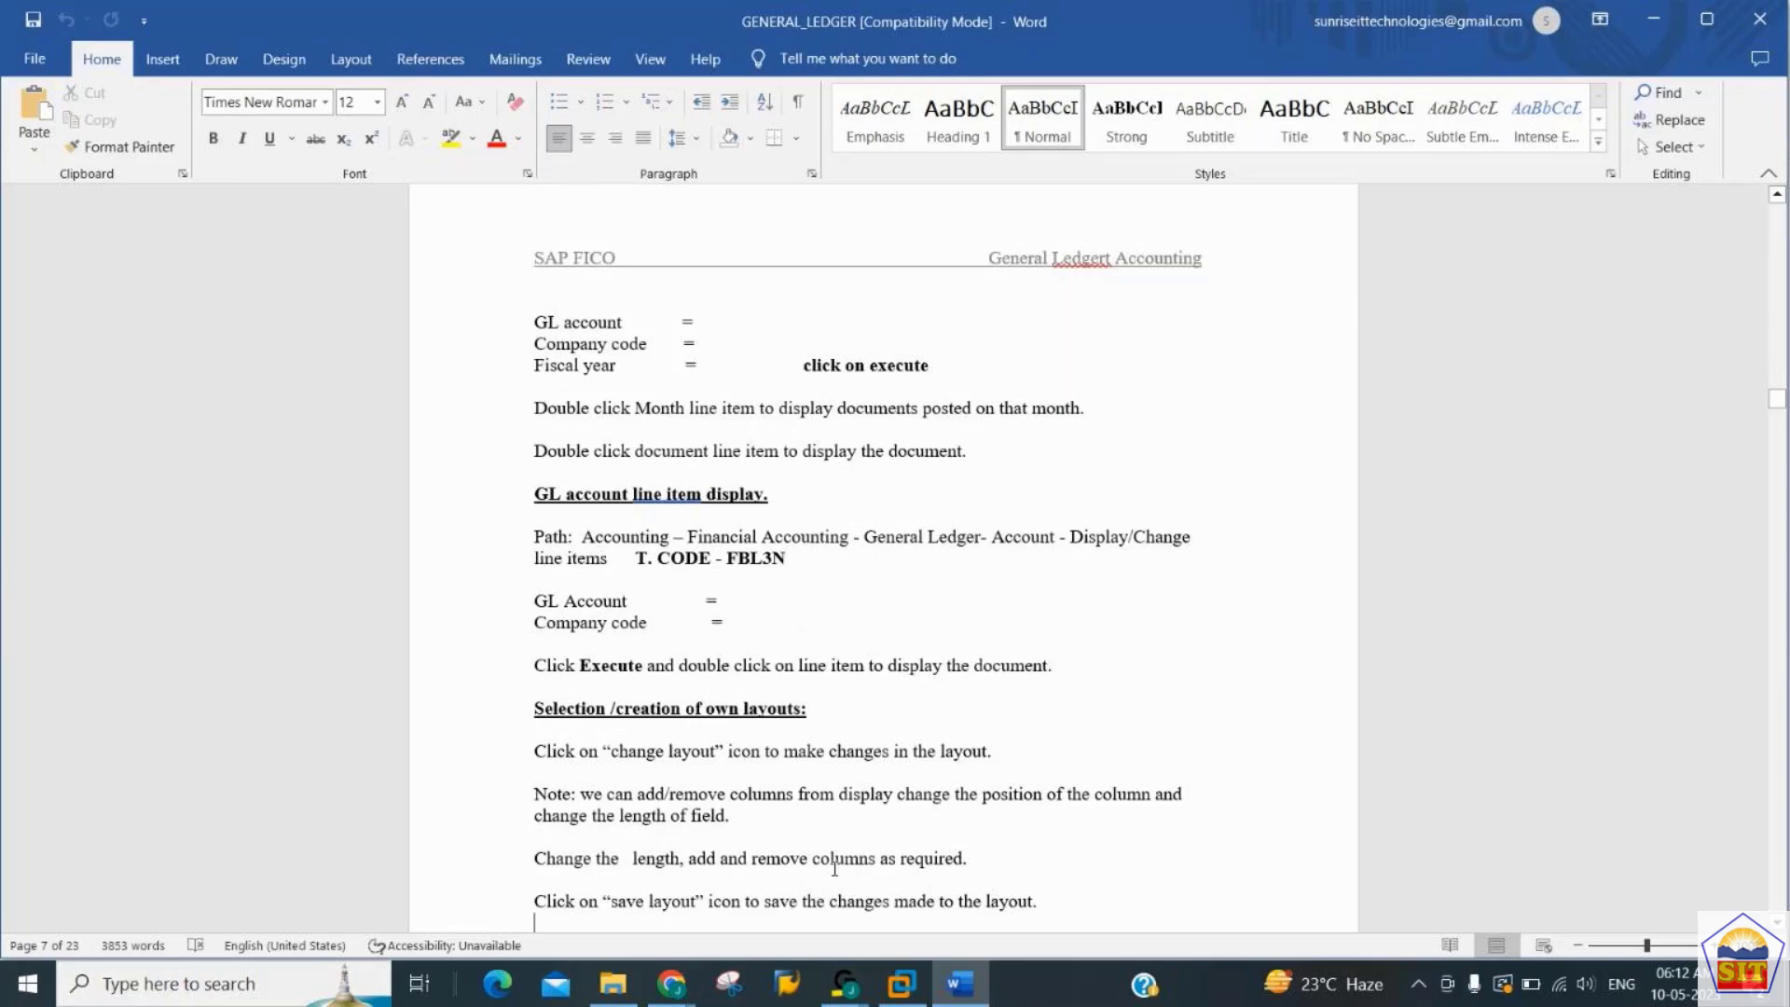
{"action": "left_click", "coordinate": [893, 996]}
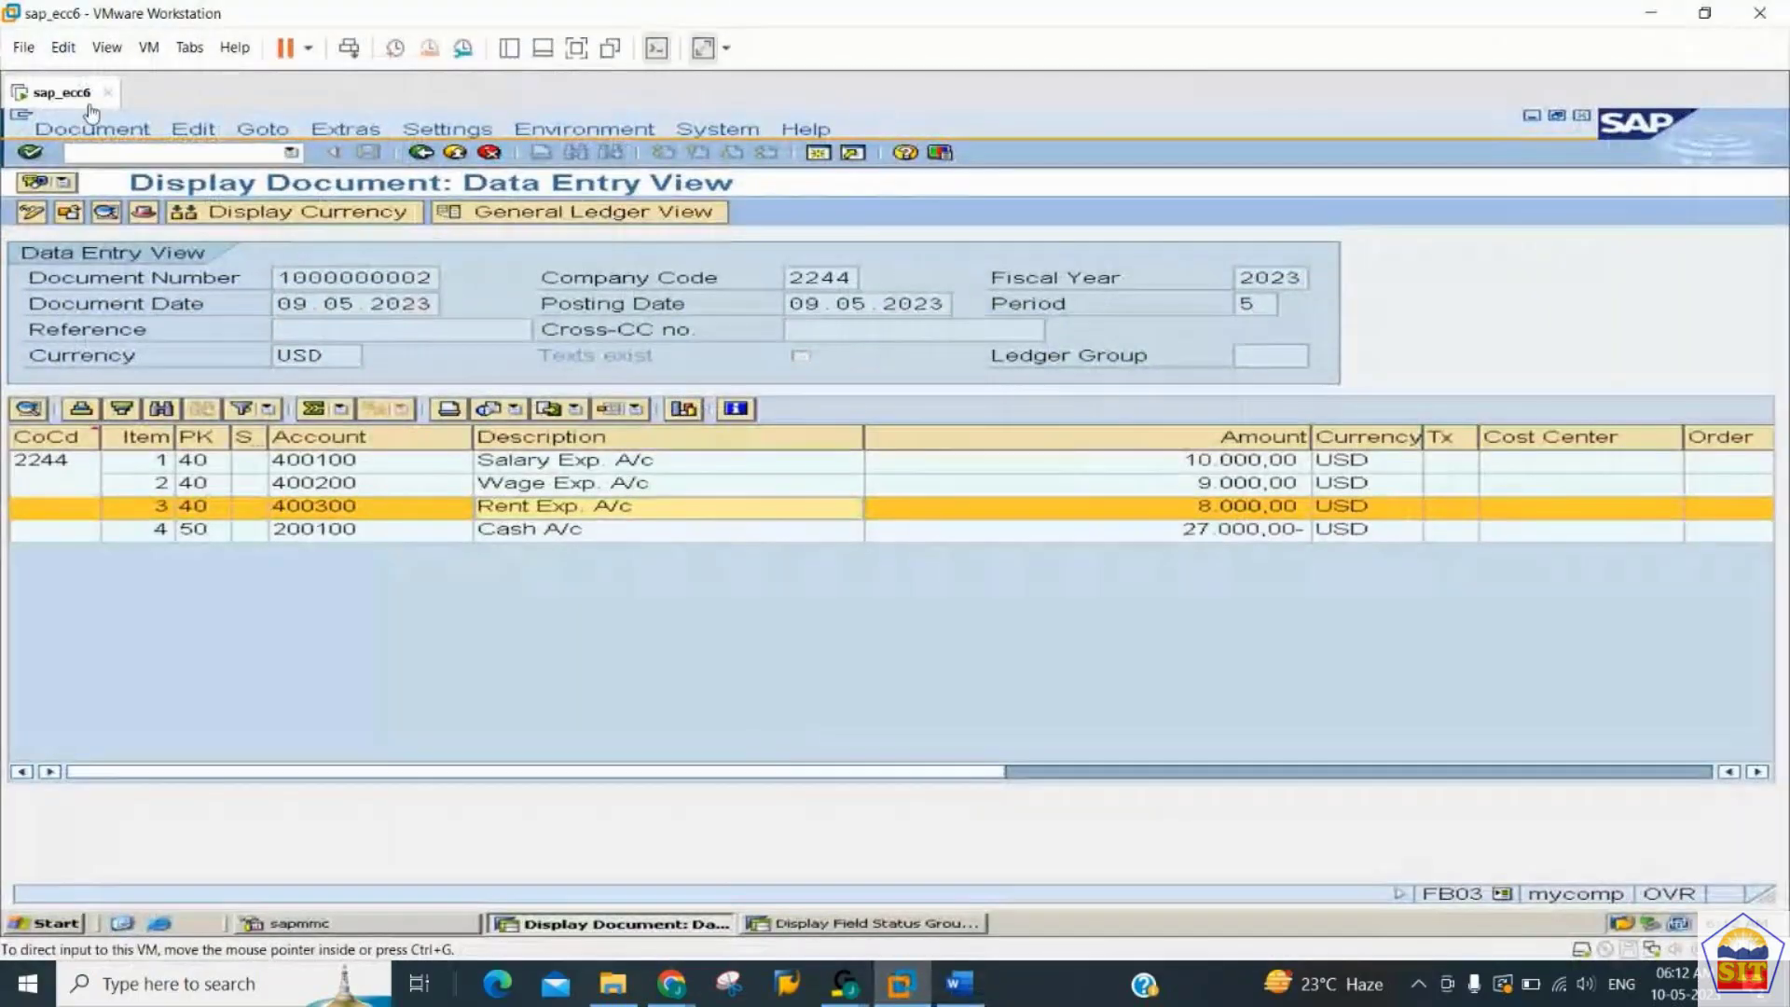
{"action": "left_click", "coordinate": [147, 155]}
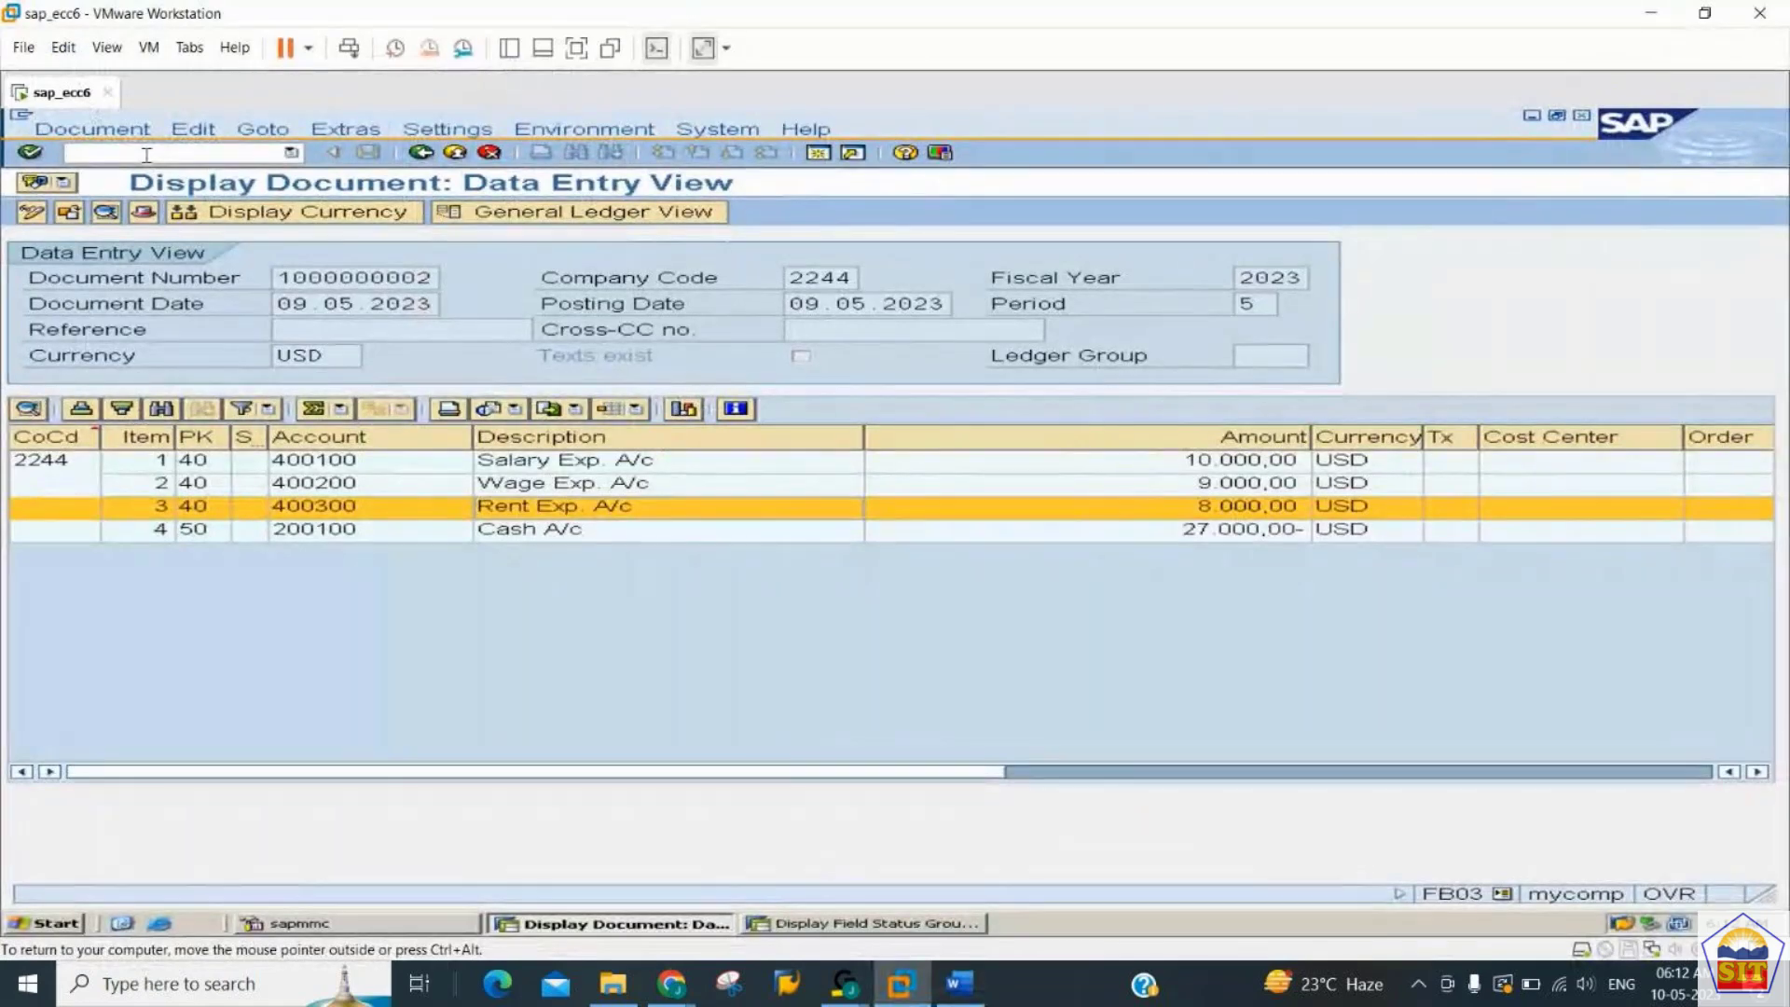
{"action": "type", "text": "/nfbl3n"}
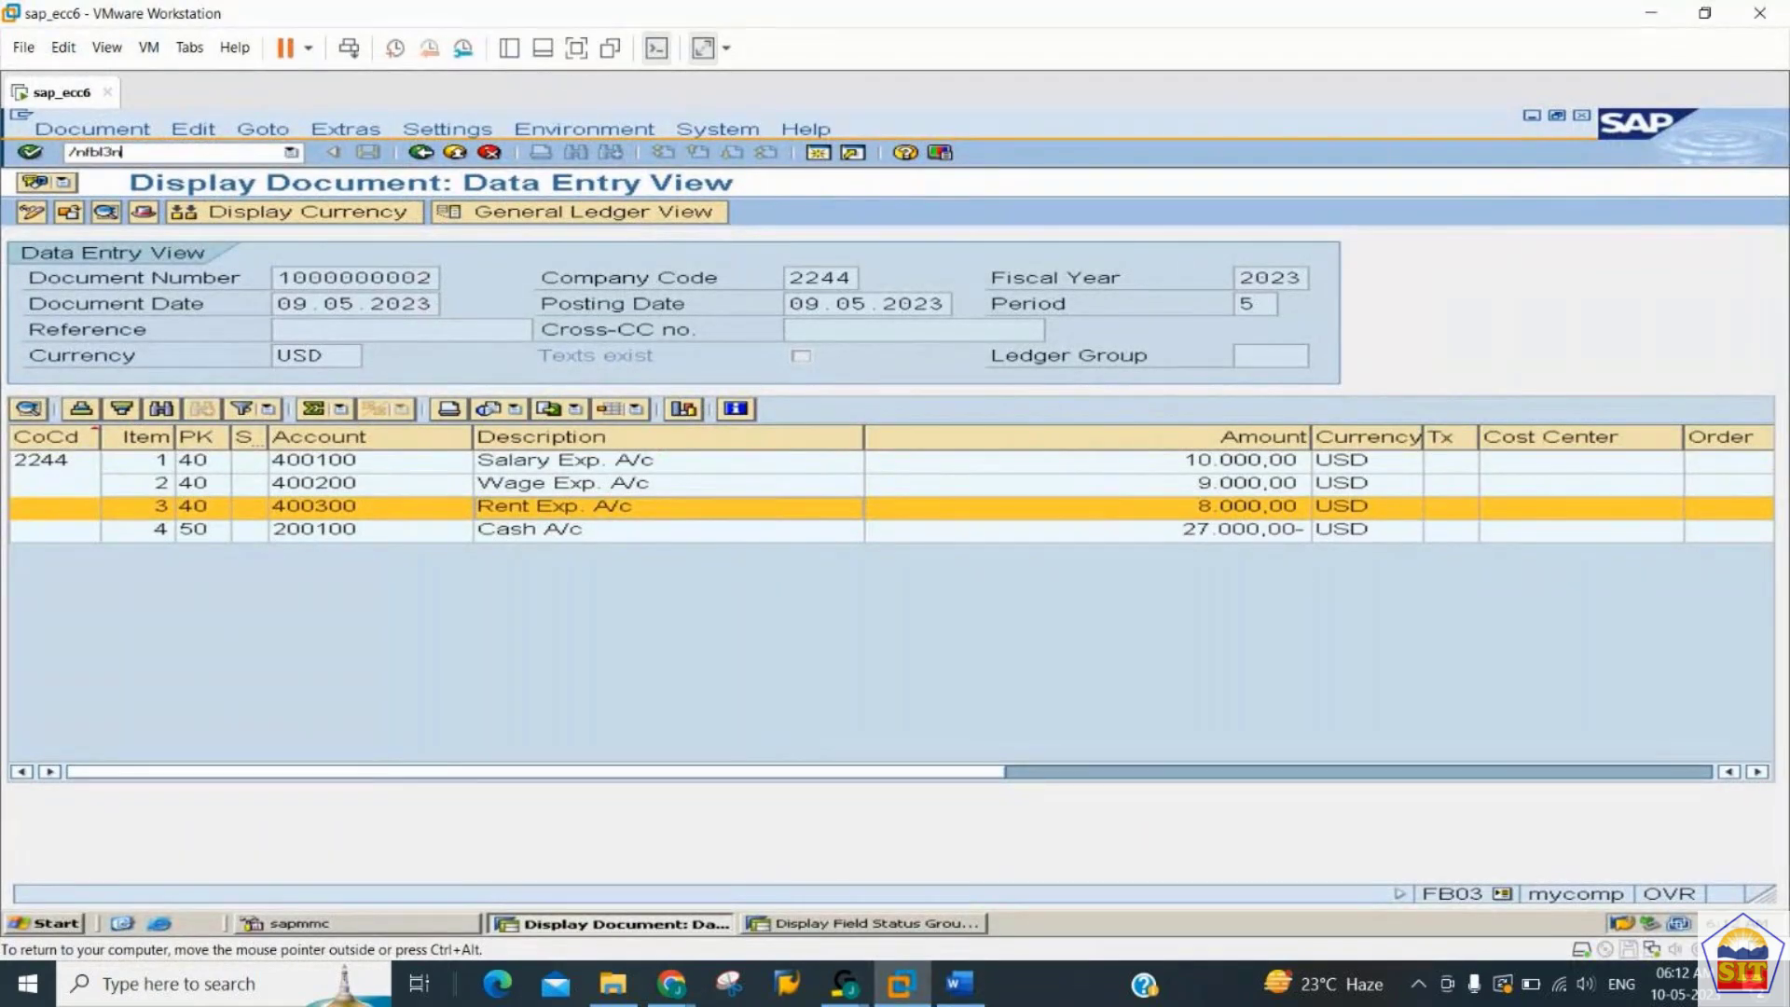
{"action": "key", "text": "Return"}
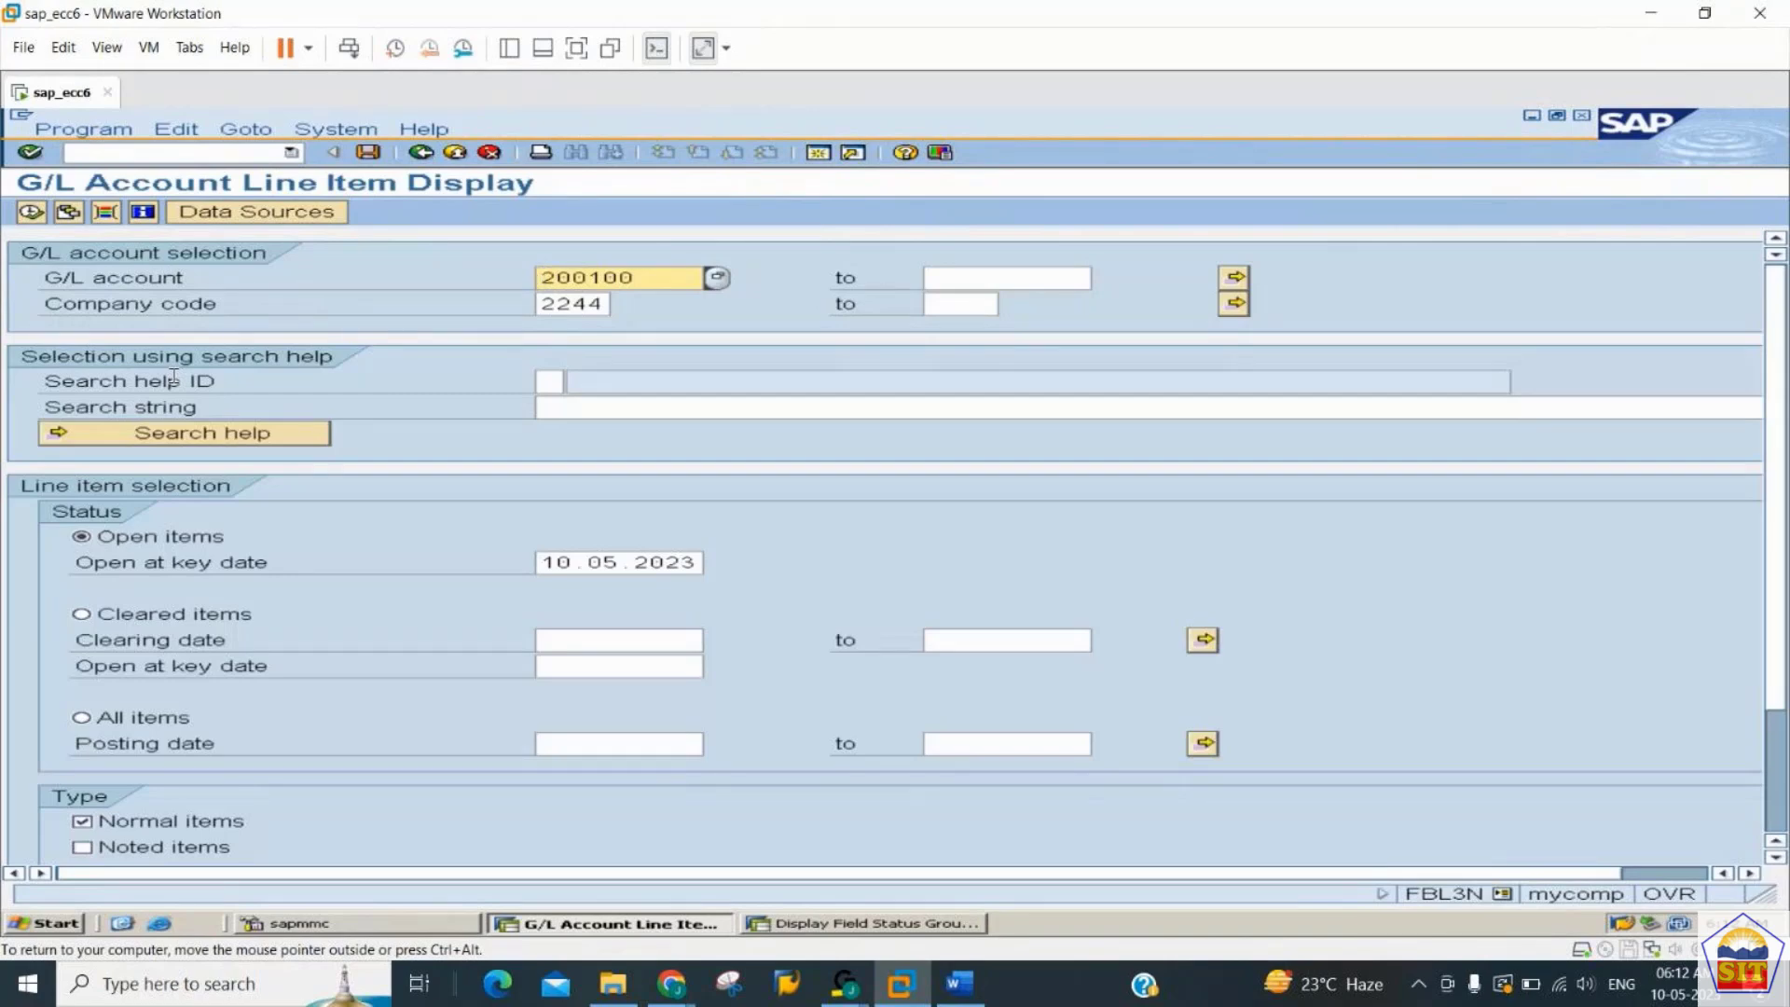
- Set the G/L account range from 1 to all for company code 2244 and execute the line item report
{"action": "key", "text": "BackSpace"}
{"action": "key", "text": "BackSpace"}
{"action": "key", "text": "BackSpace"}
{"action": "key", "text": "BackSpace"}
{"action": "key", "text": "BackSpace"}
{"action": "key", "text": "BackSpace"}
{"action": "type", "text": "1"}
{"action": "key", "text": "Tab"}
{"action": "type", "text": "all"}
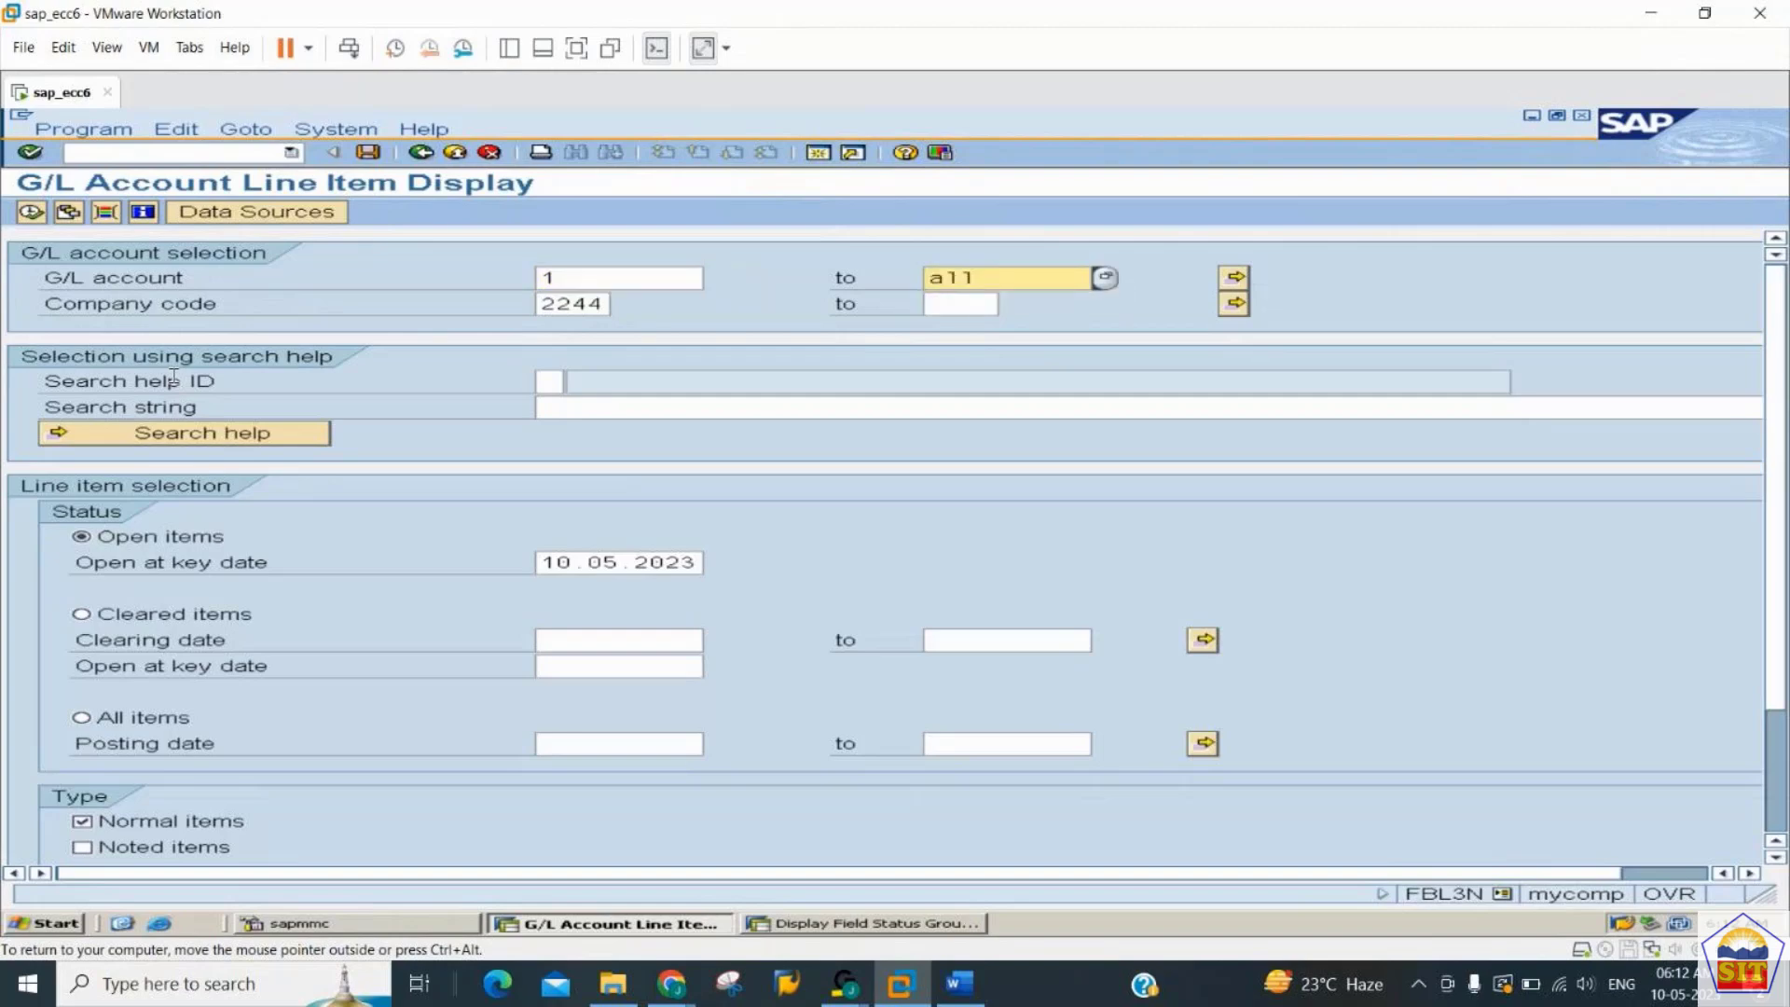
{"action": "key", "text": "Tab"}
{"action": "key", "text": "Tab"}
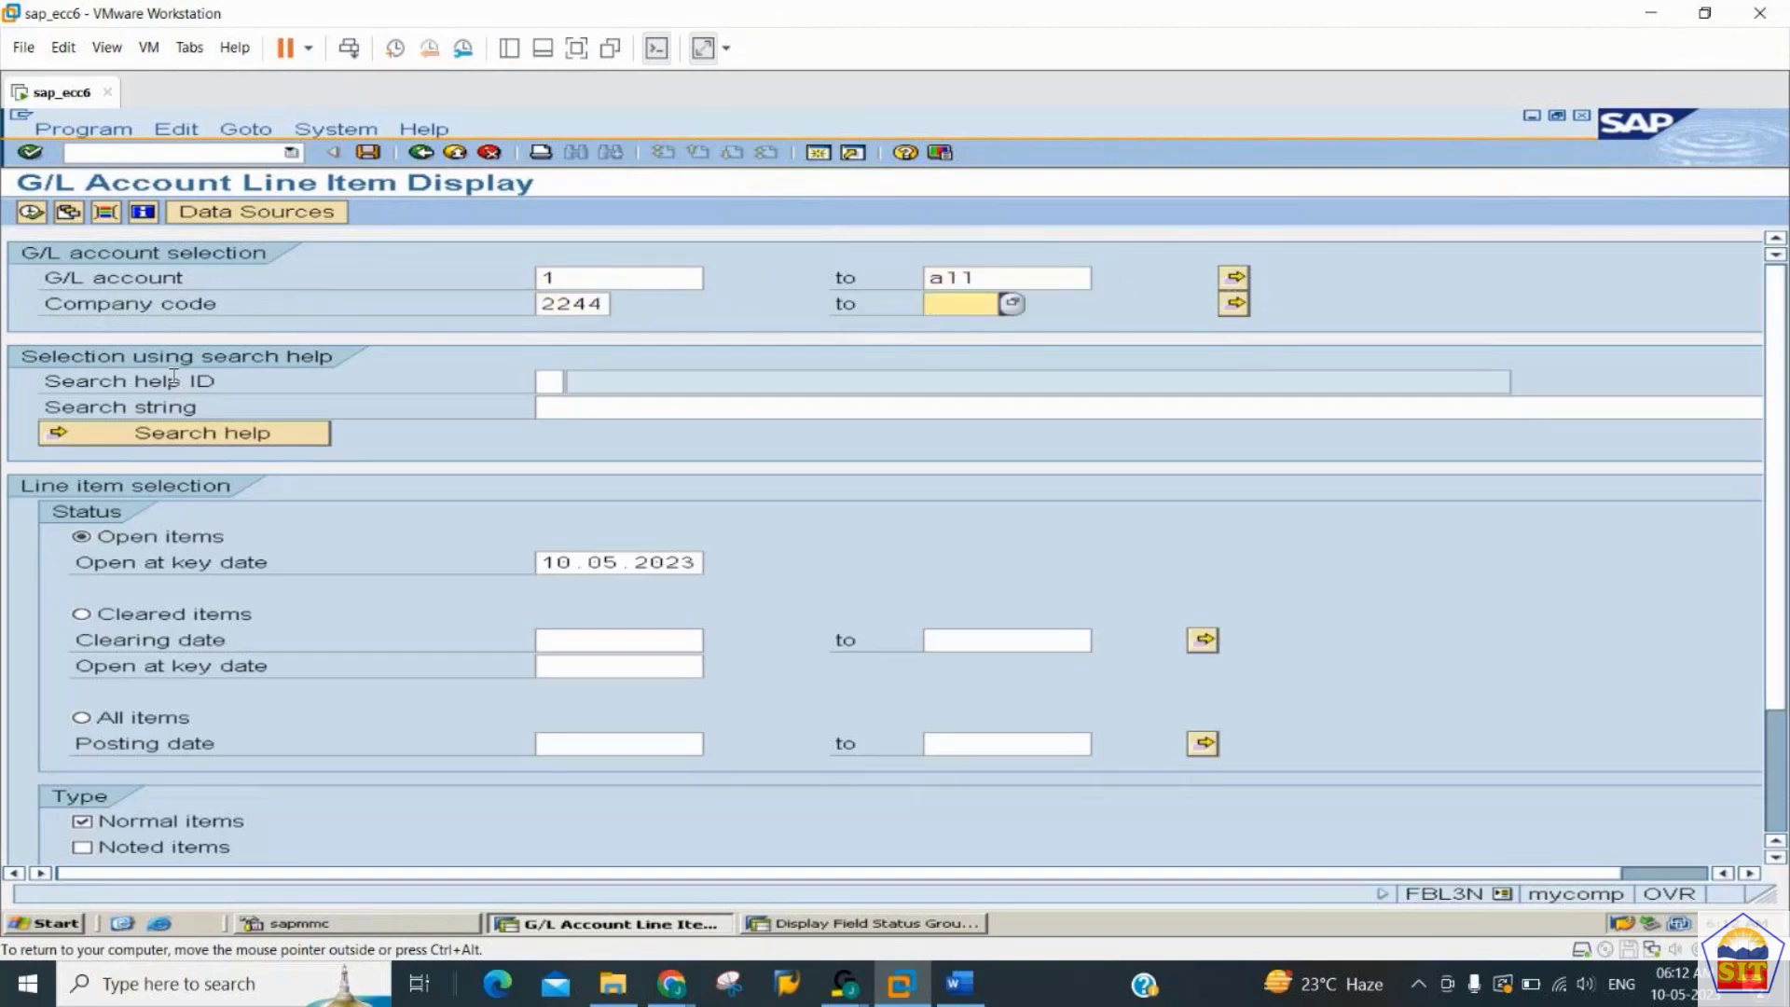
{"action": "left_click", "coordinate": [32, 215]}
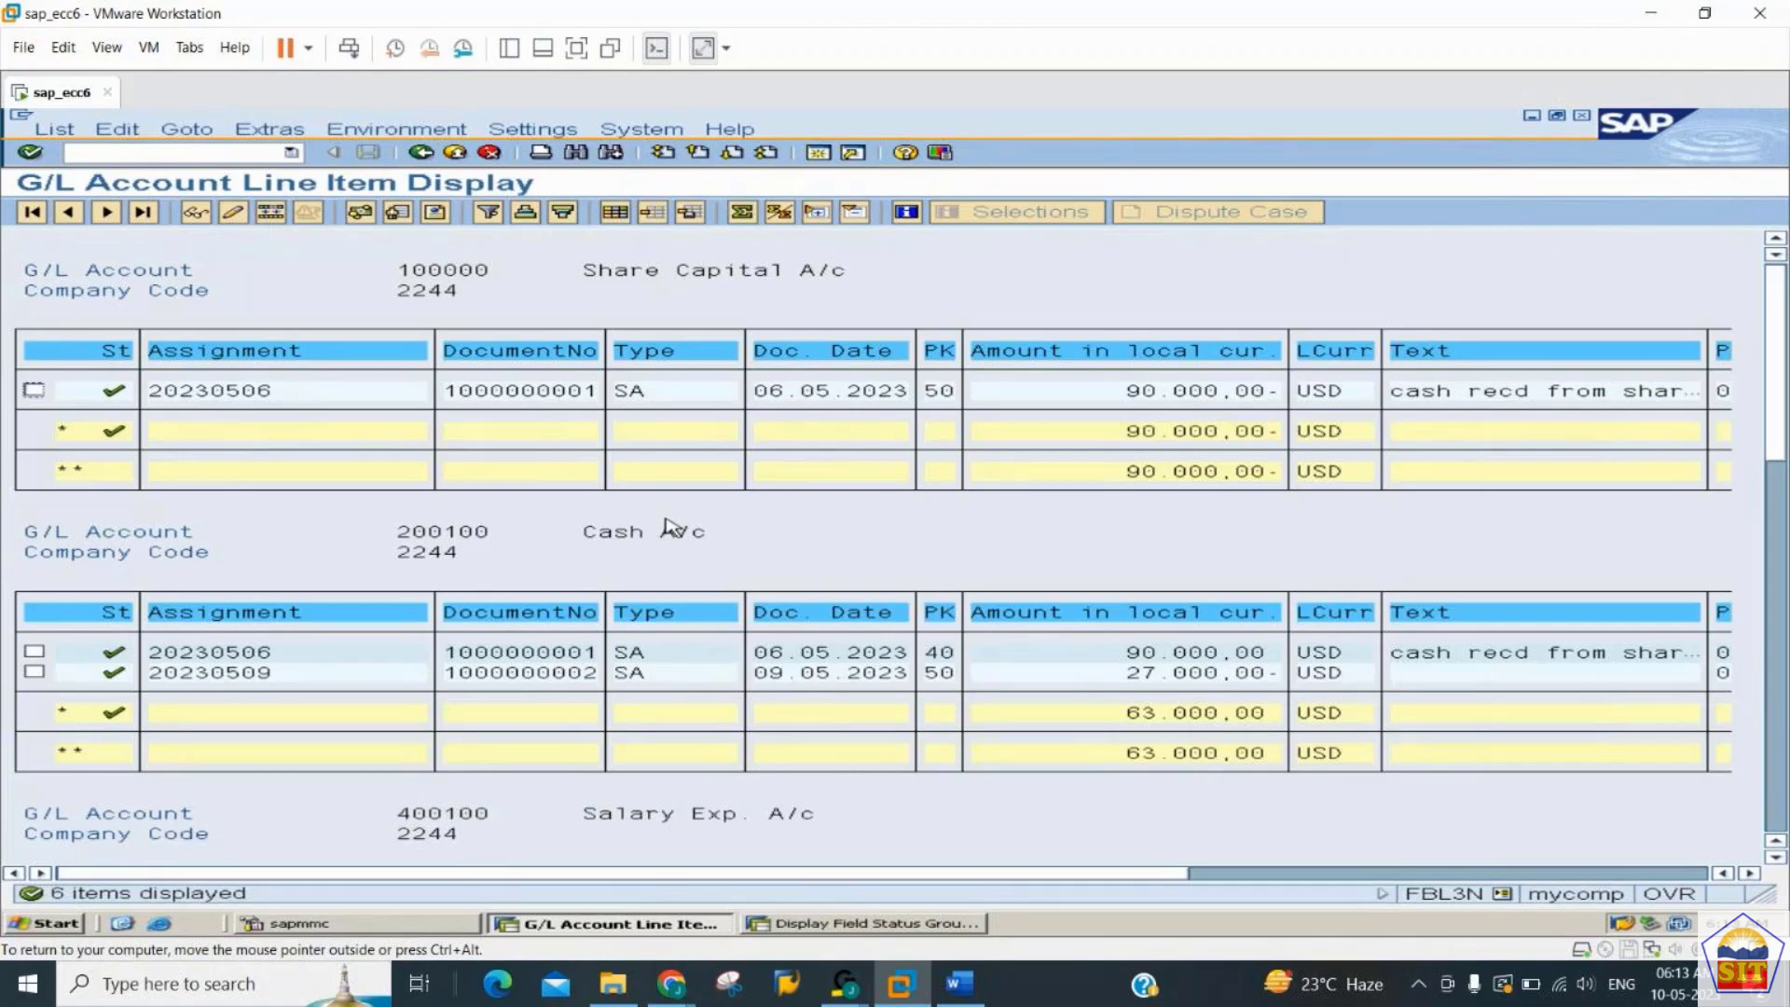
- Add the hidden fields Business Area, Clearing date and Tax Code to Line 1 of the line item layout
{"action": "scroll", "coordinate": [668, 527], "scroll_direction": "down", "scroll_amount": 9}
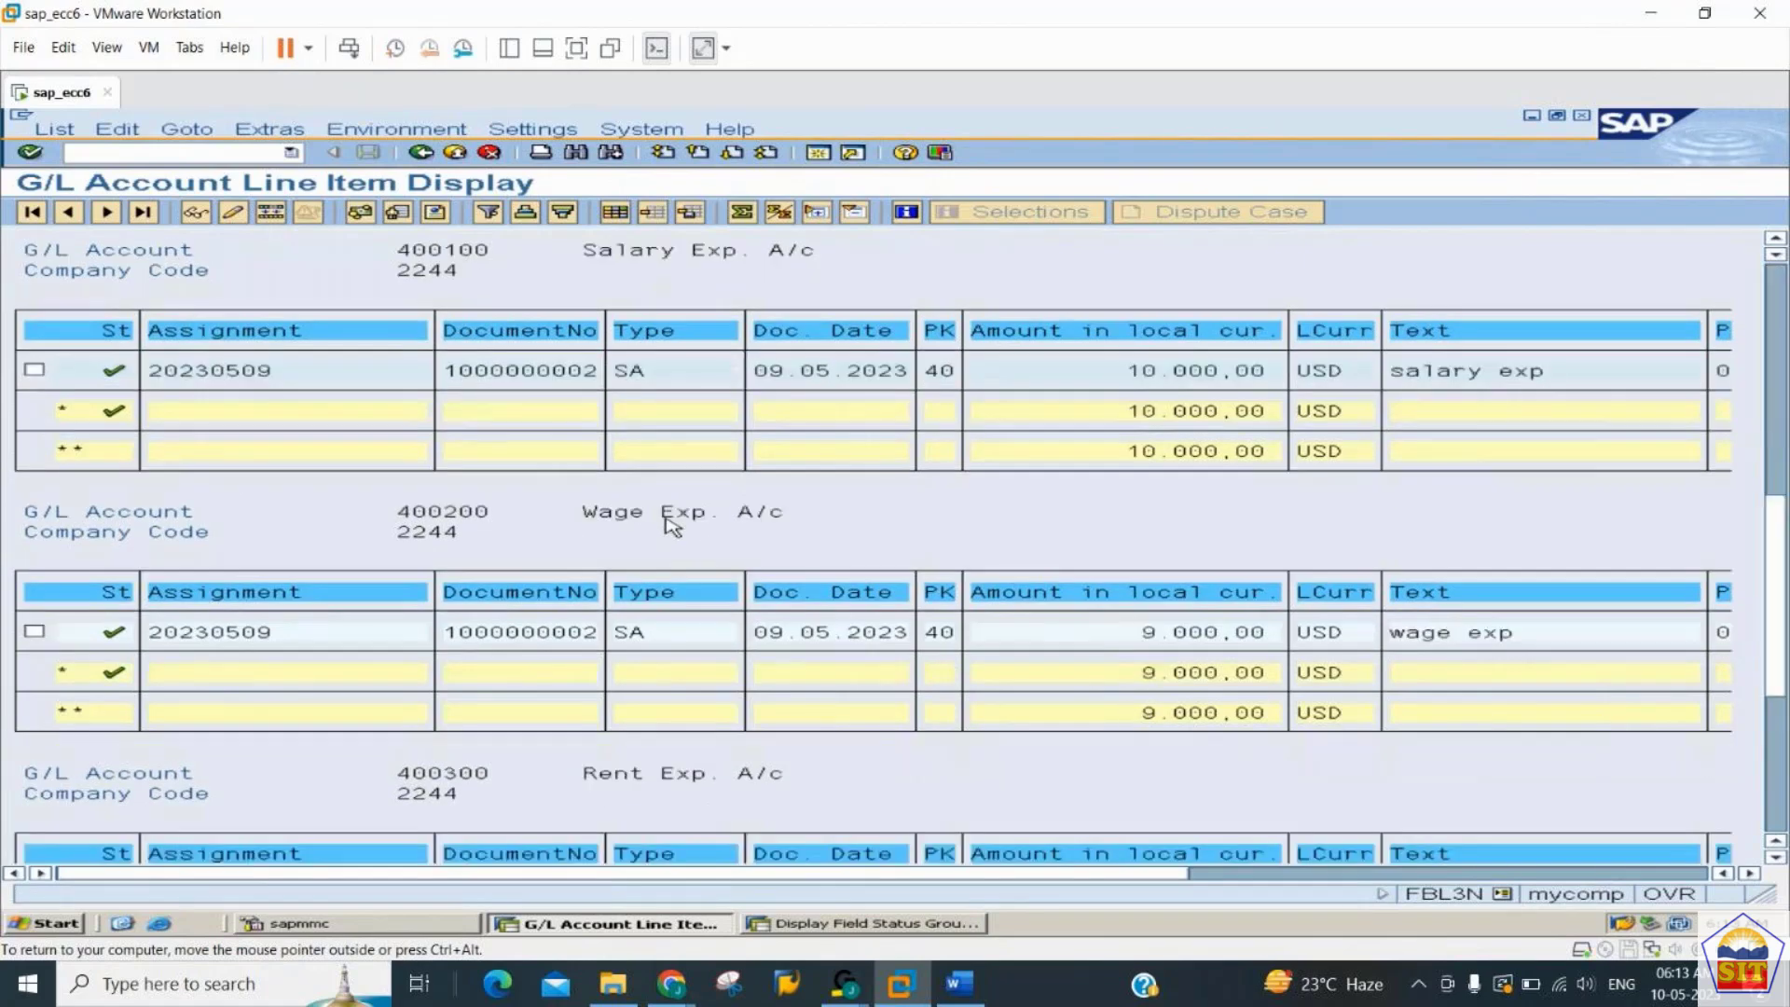
{"action": "scroll", "coordinate": [671, 527], "scroll_direction": "down", "scroll_amount": 9}
{"action": "scroll", "coordinate": [672, 527], "scroll_direction": "up", "scroll_amount": 18}
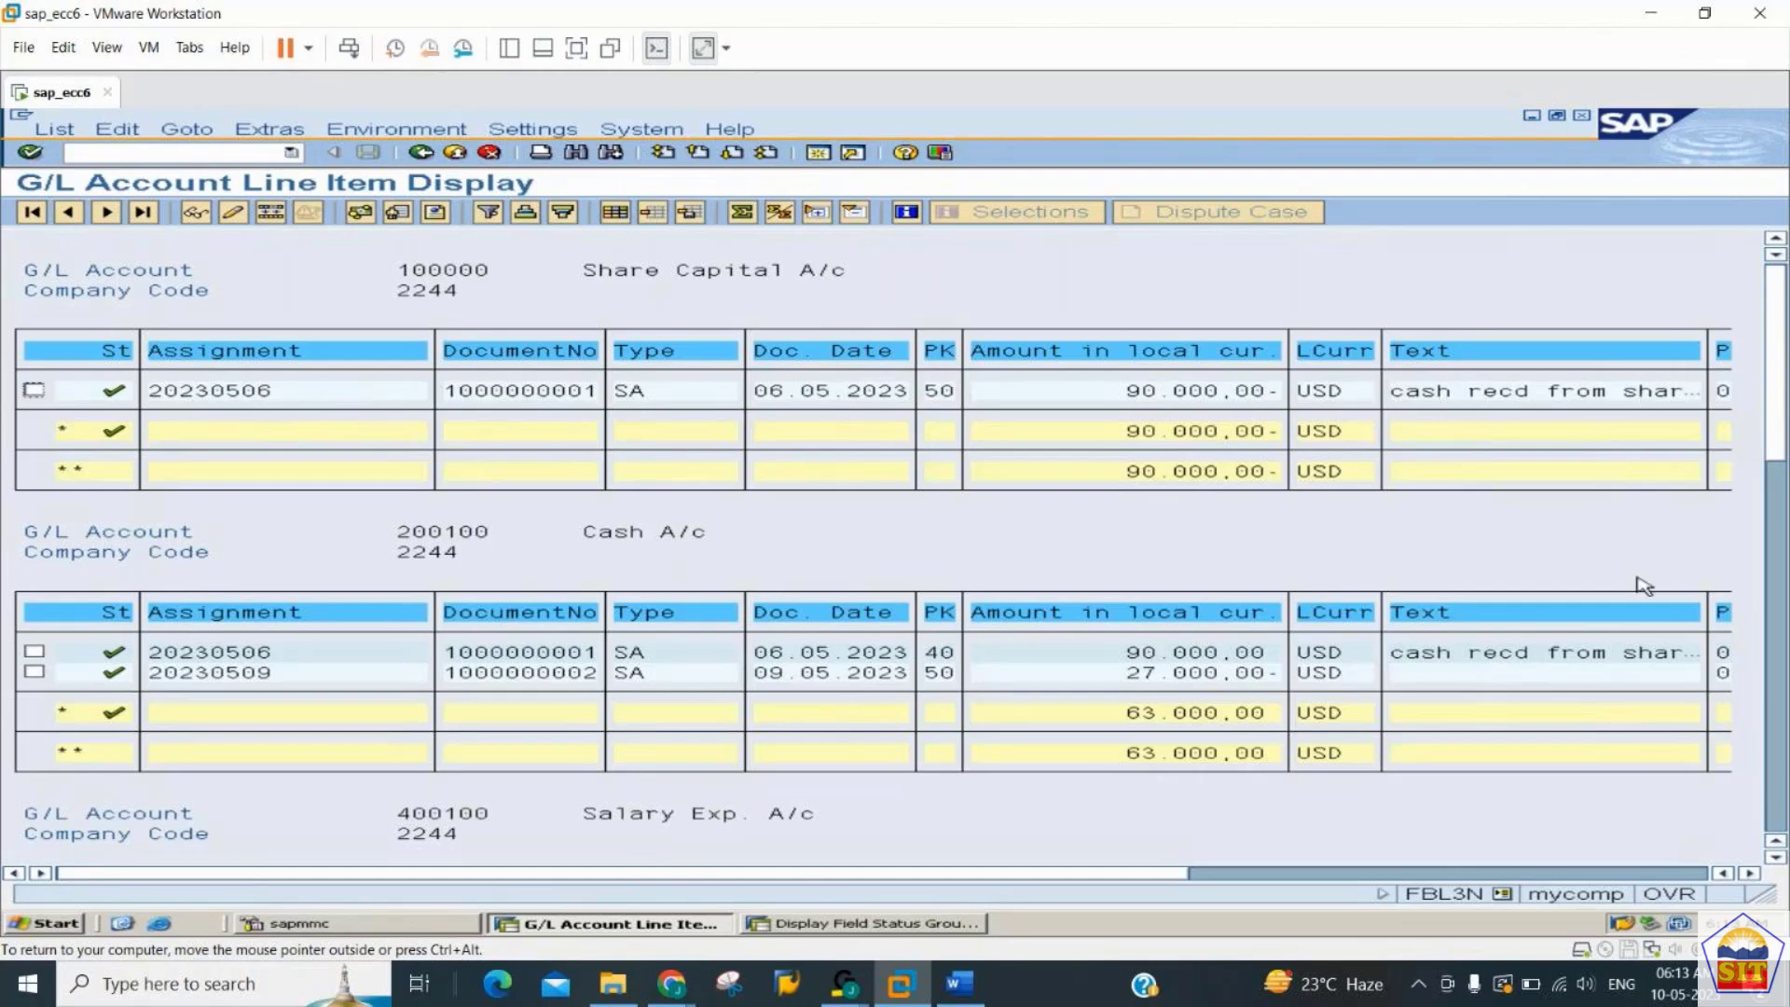
{"action": "left_click", "coordinate": [1617, 879]}
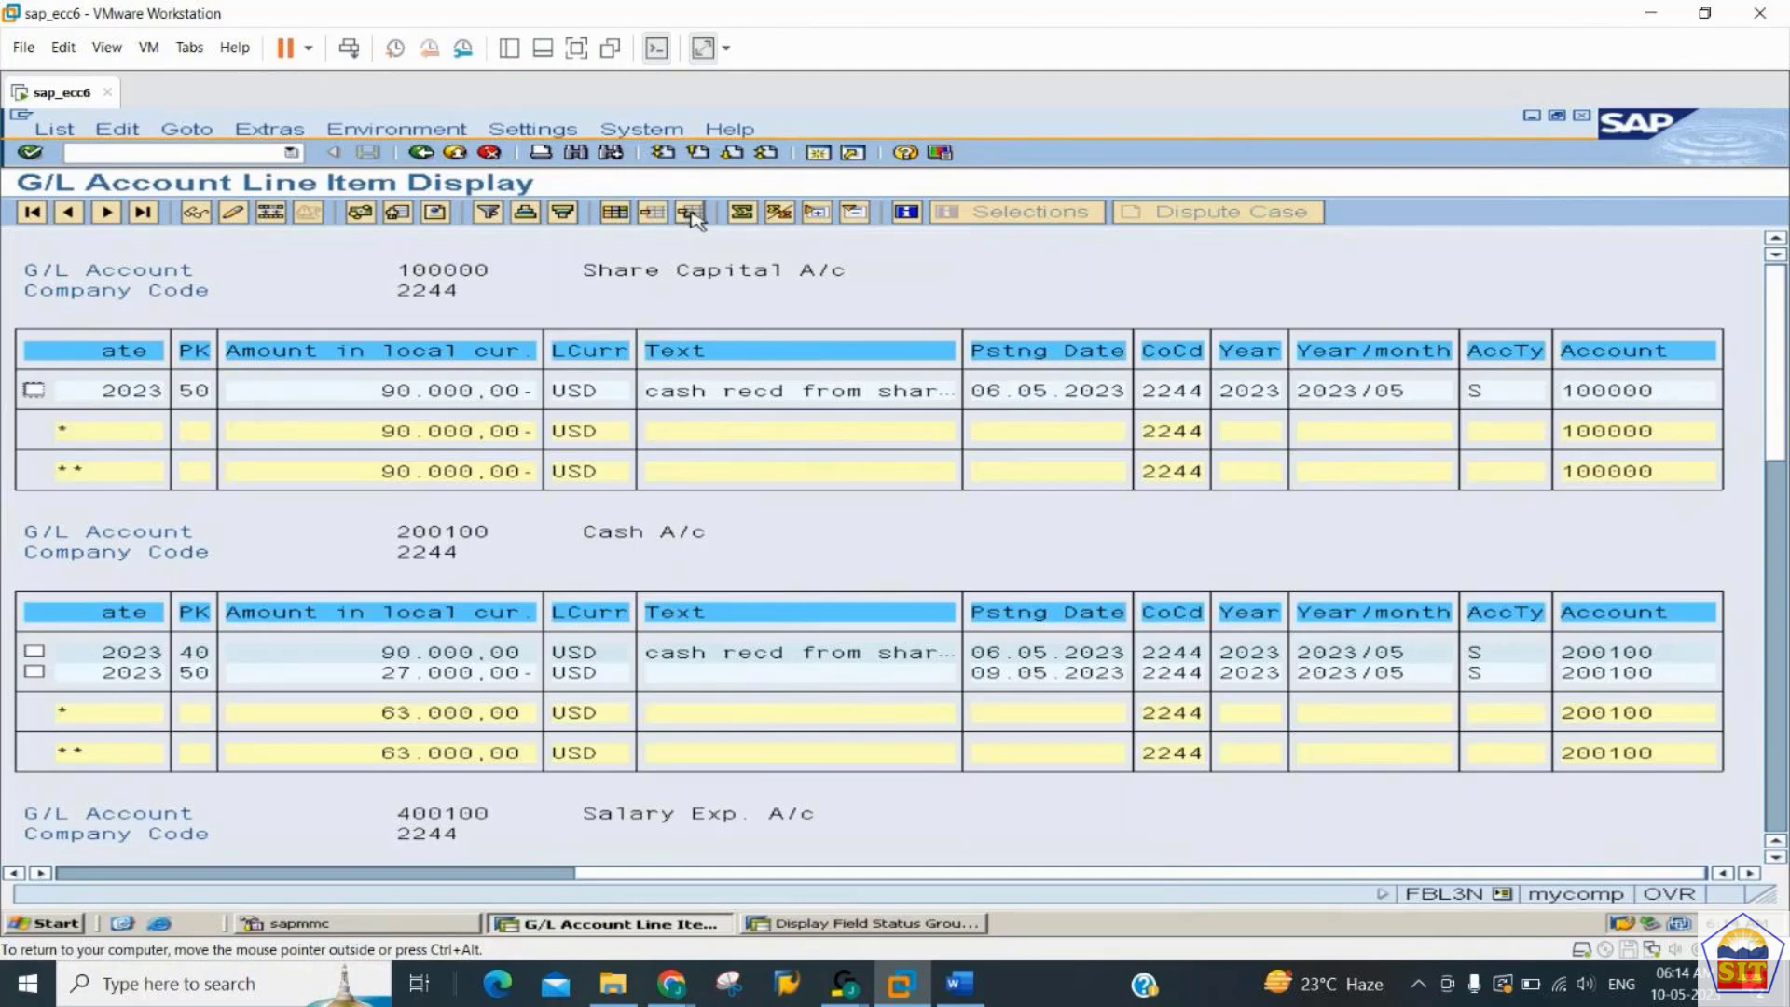
{"action": "left_click", "coordinate": [620, 220]}
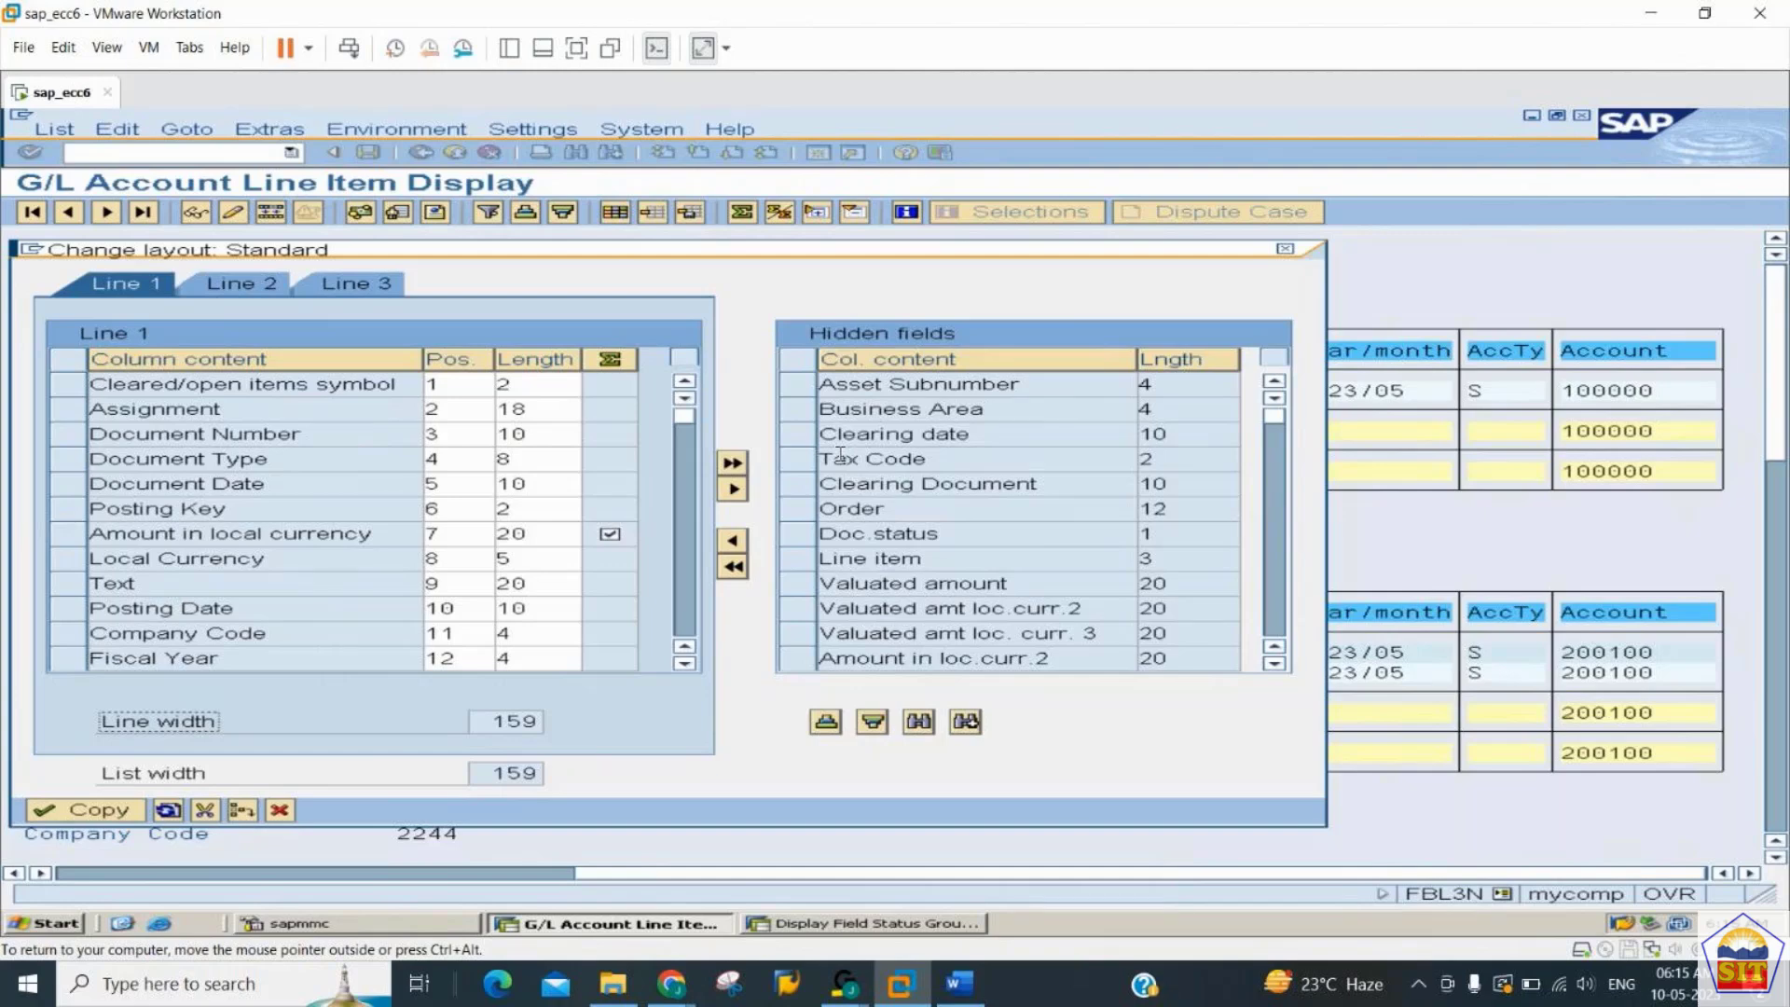
{"action": "left_click", "coordinate": [804, 411]}
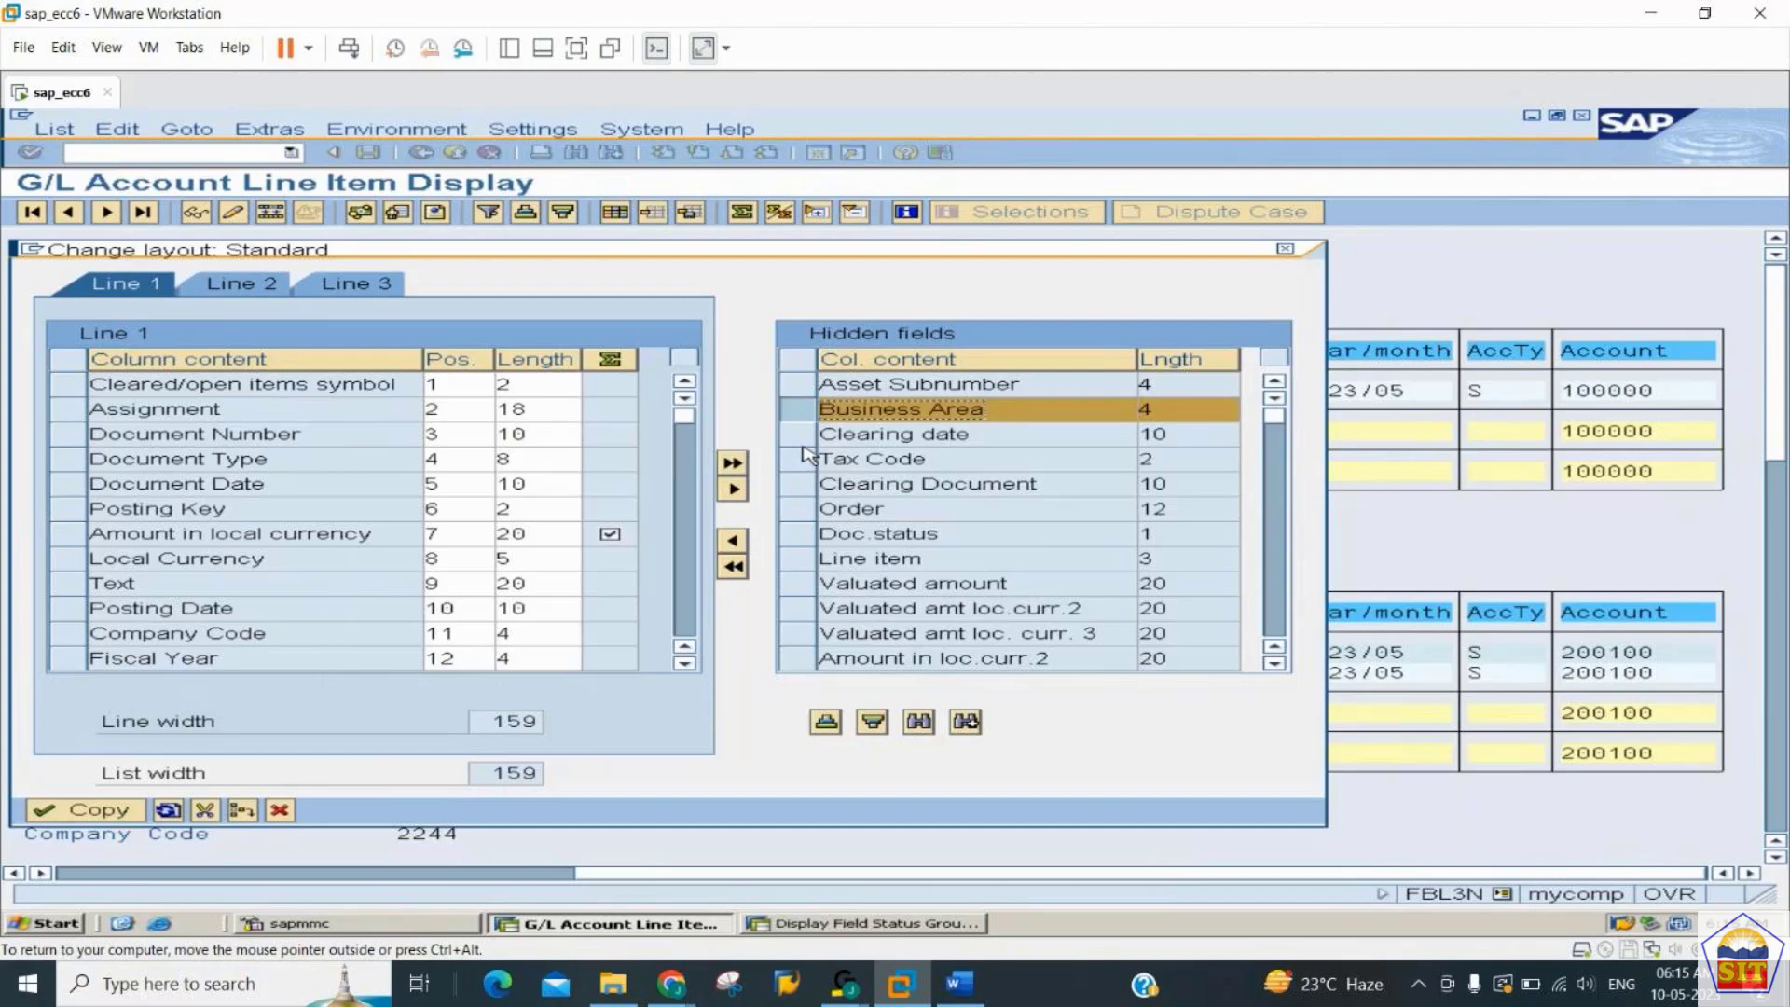
{"action": "left_click", "coordinate": [804, 433]}
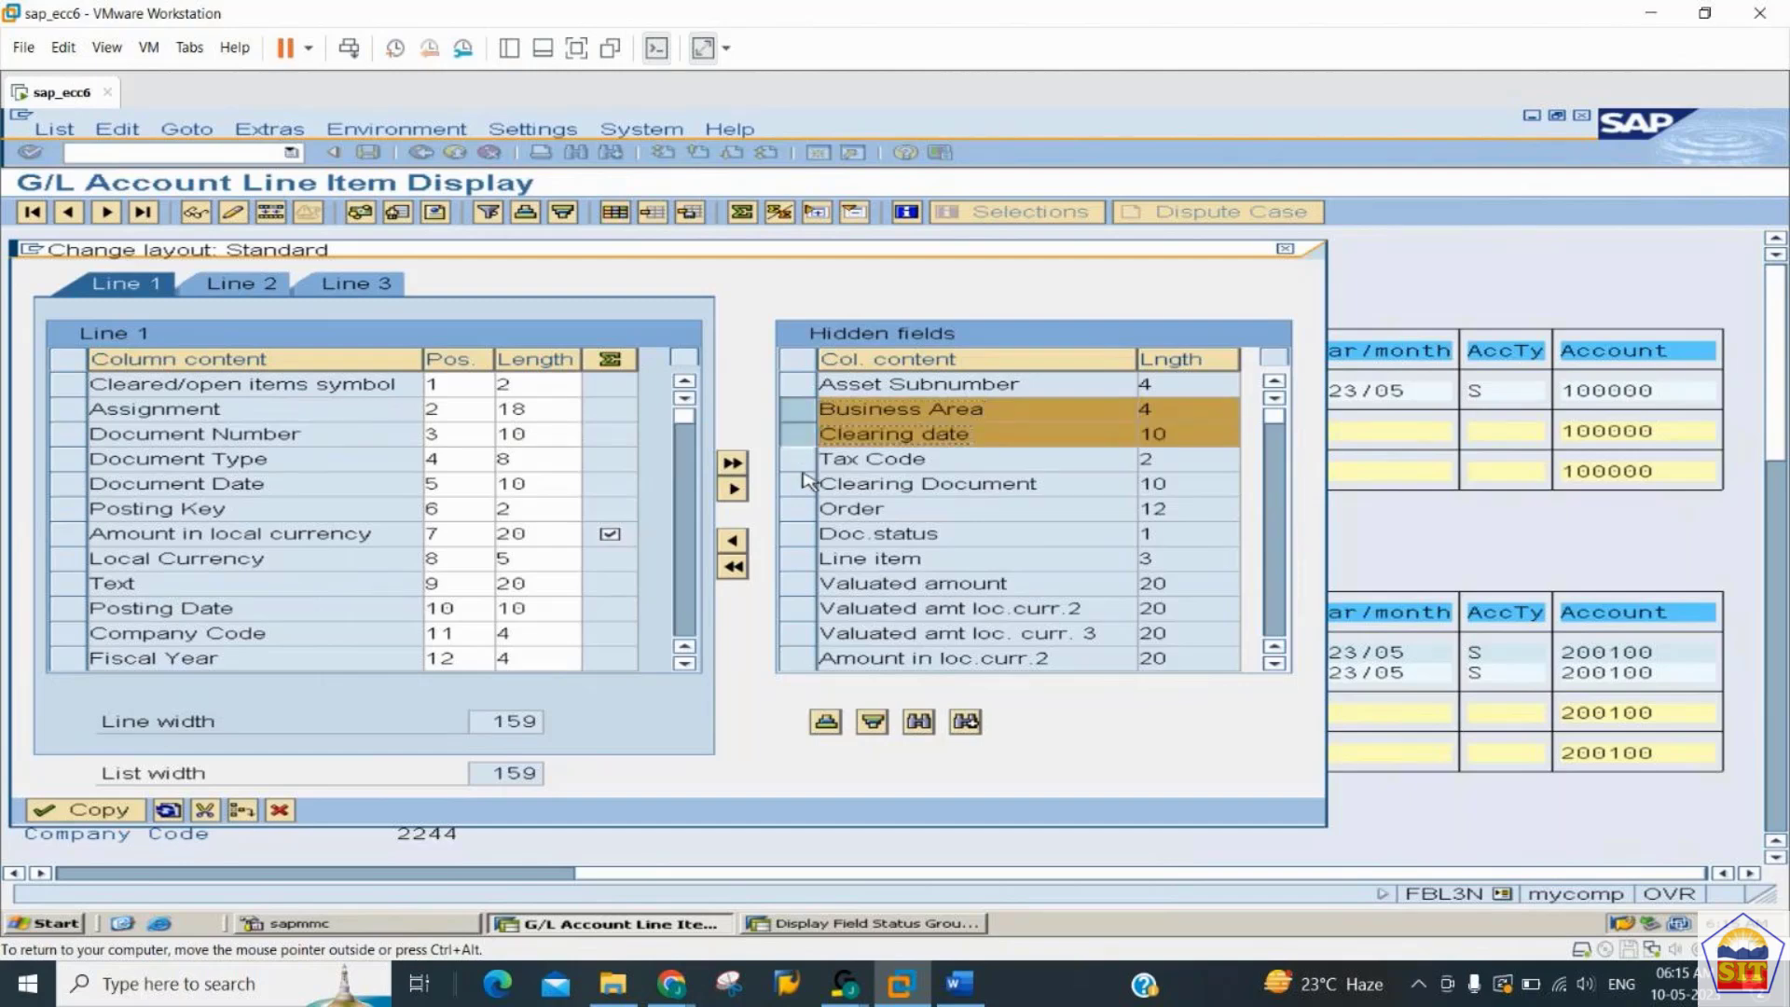
{"action": "left_click", "coordinate": [807, 468], "text": "ctrl"}
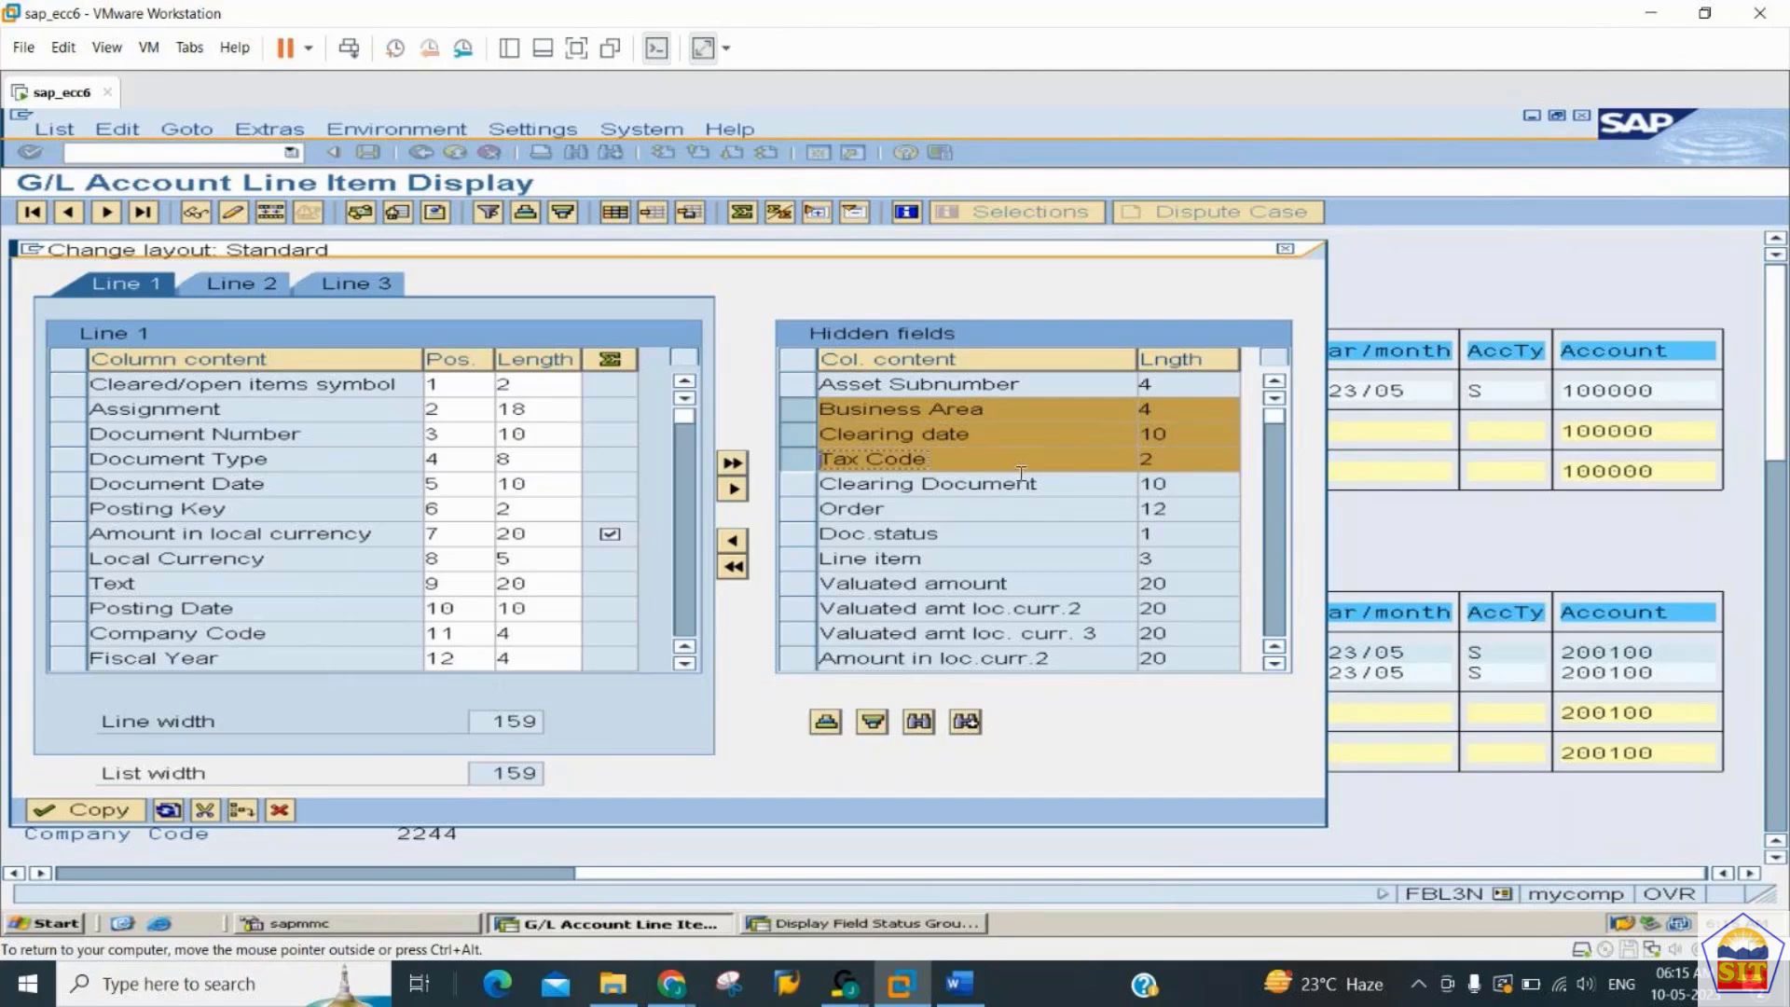
{"action": "left_click", "coordinate": [734, 542]}
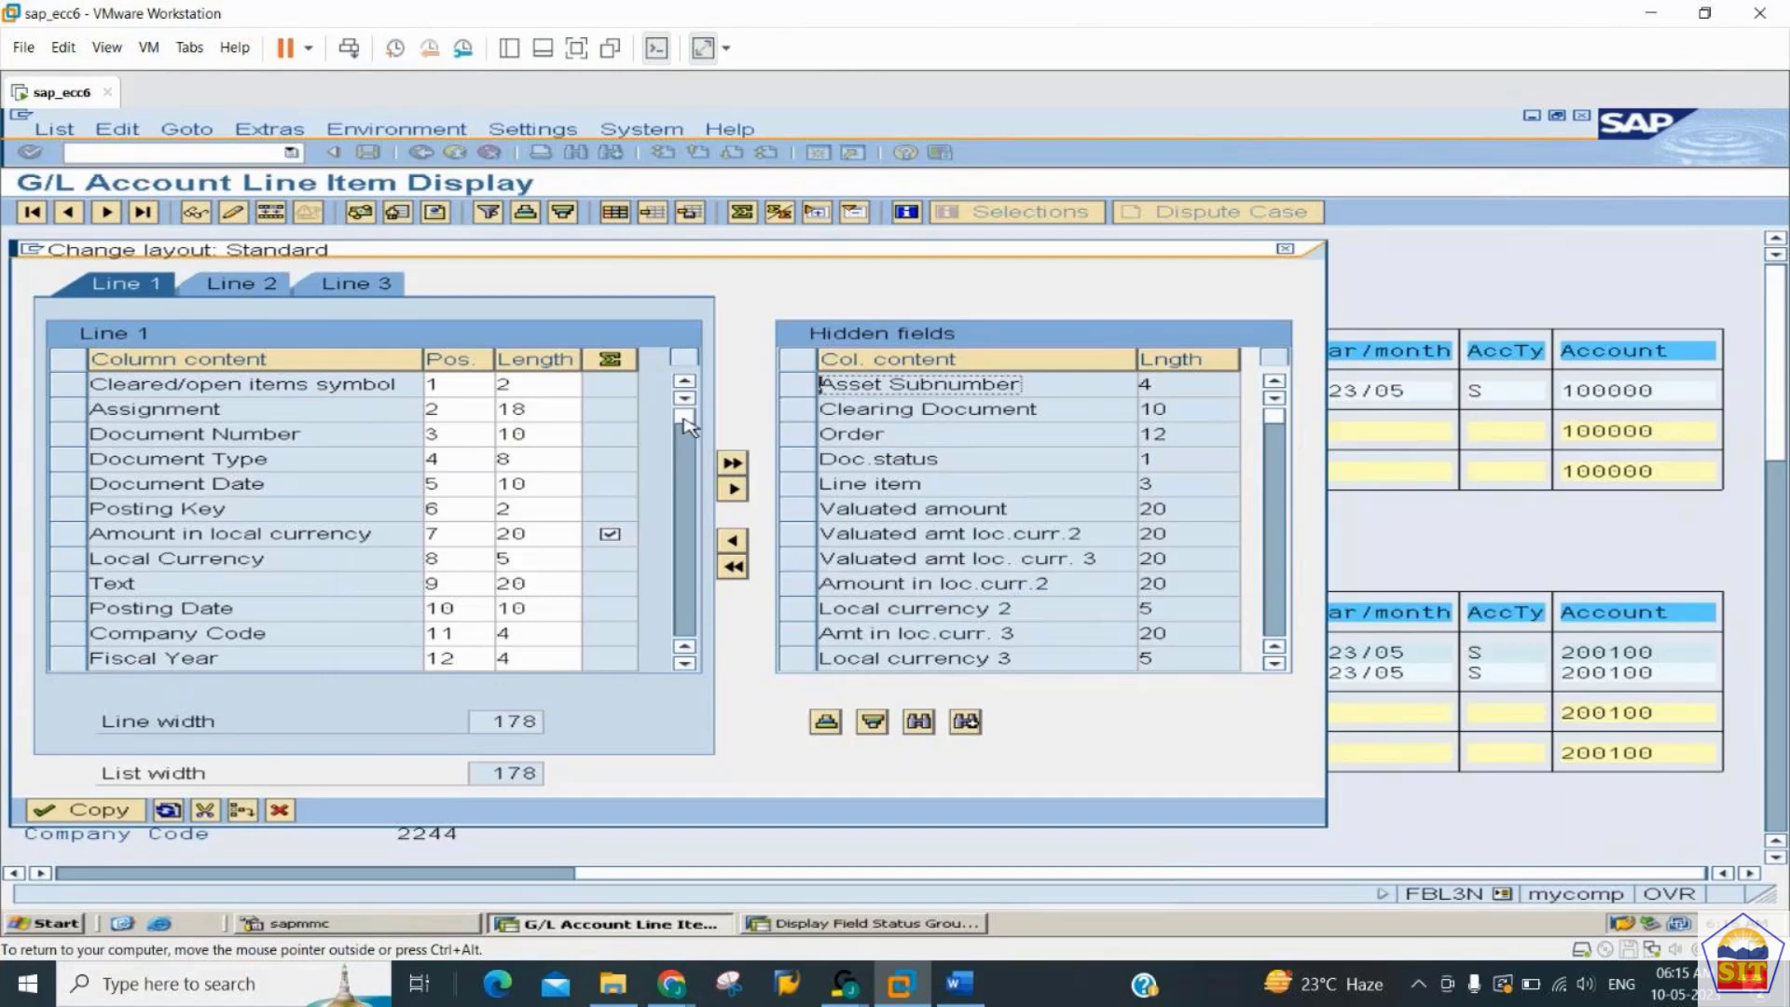
- Check the added fields in the column list, apply the layout and review the new columns across the accounts
{"action": "left_click_drag", "start_coordinate": [686, 424], "coordinate": [644, 632]}
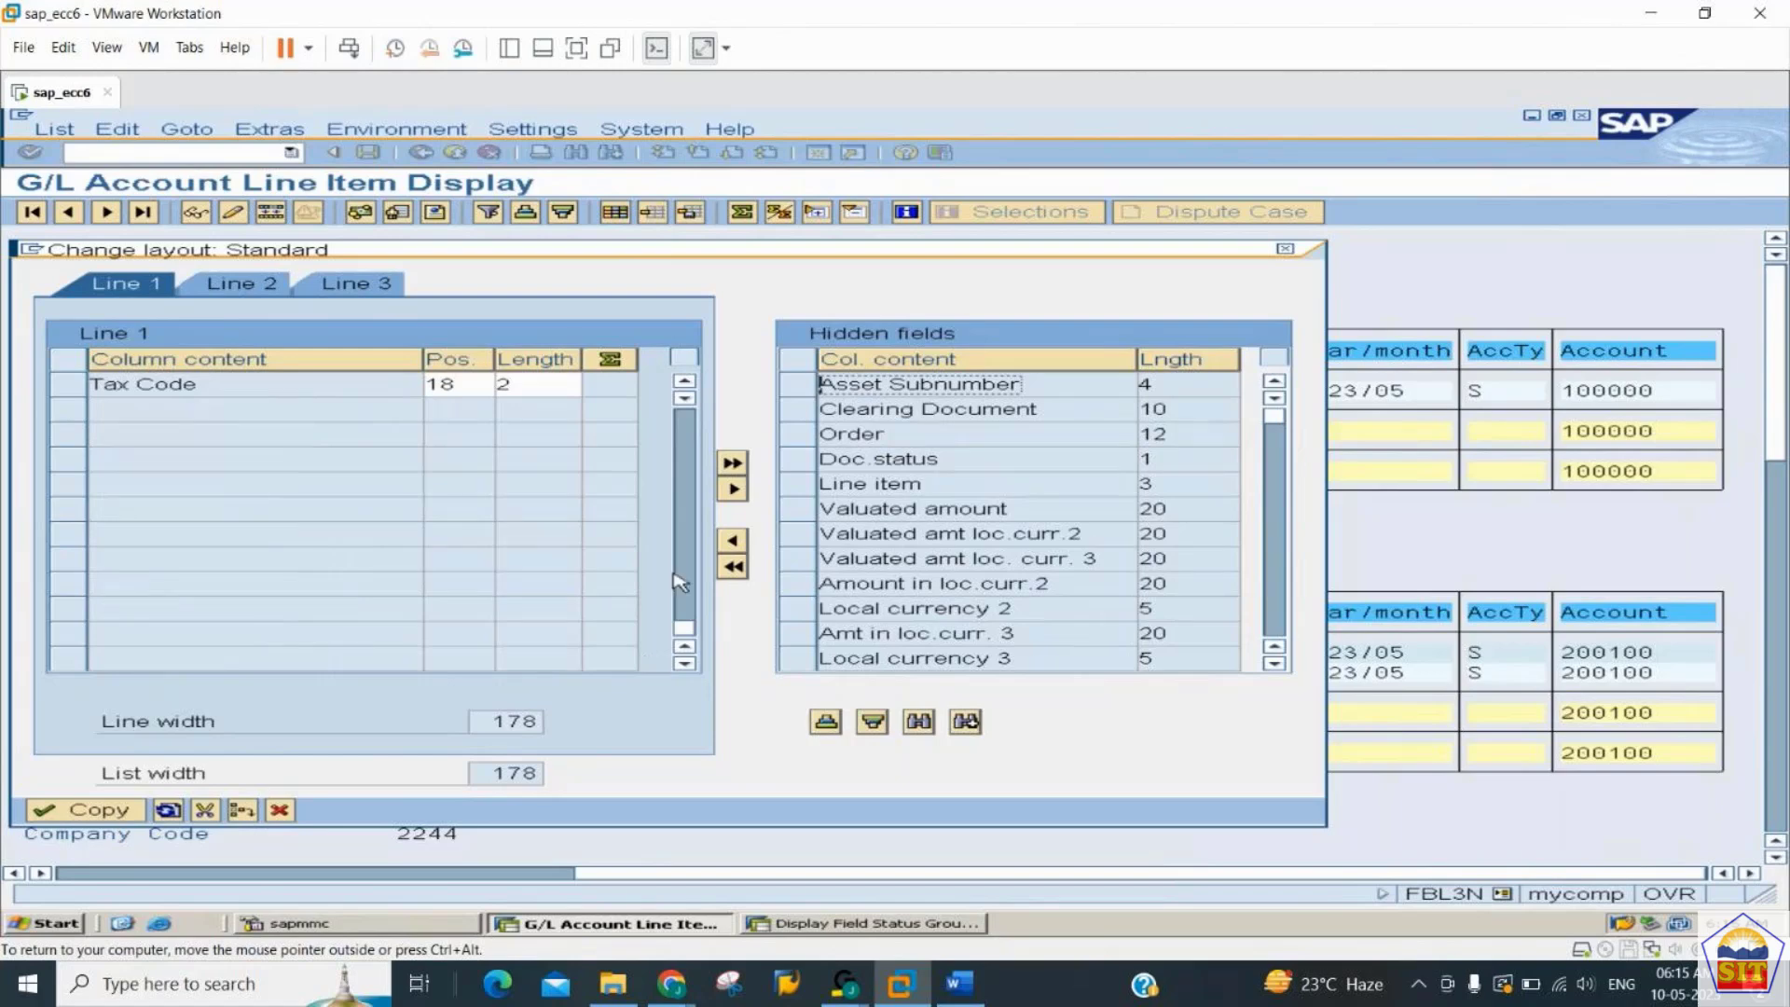
{"action": "left_click", "coordinate": [686, 385]}
{"action": "left_click", "coordinate": [685, 385]}
{"action": "left_click", "coordinate": [686, 385]}
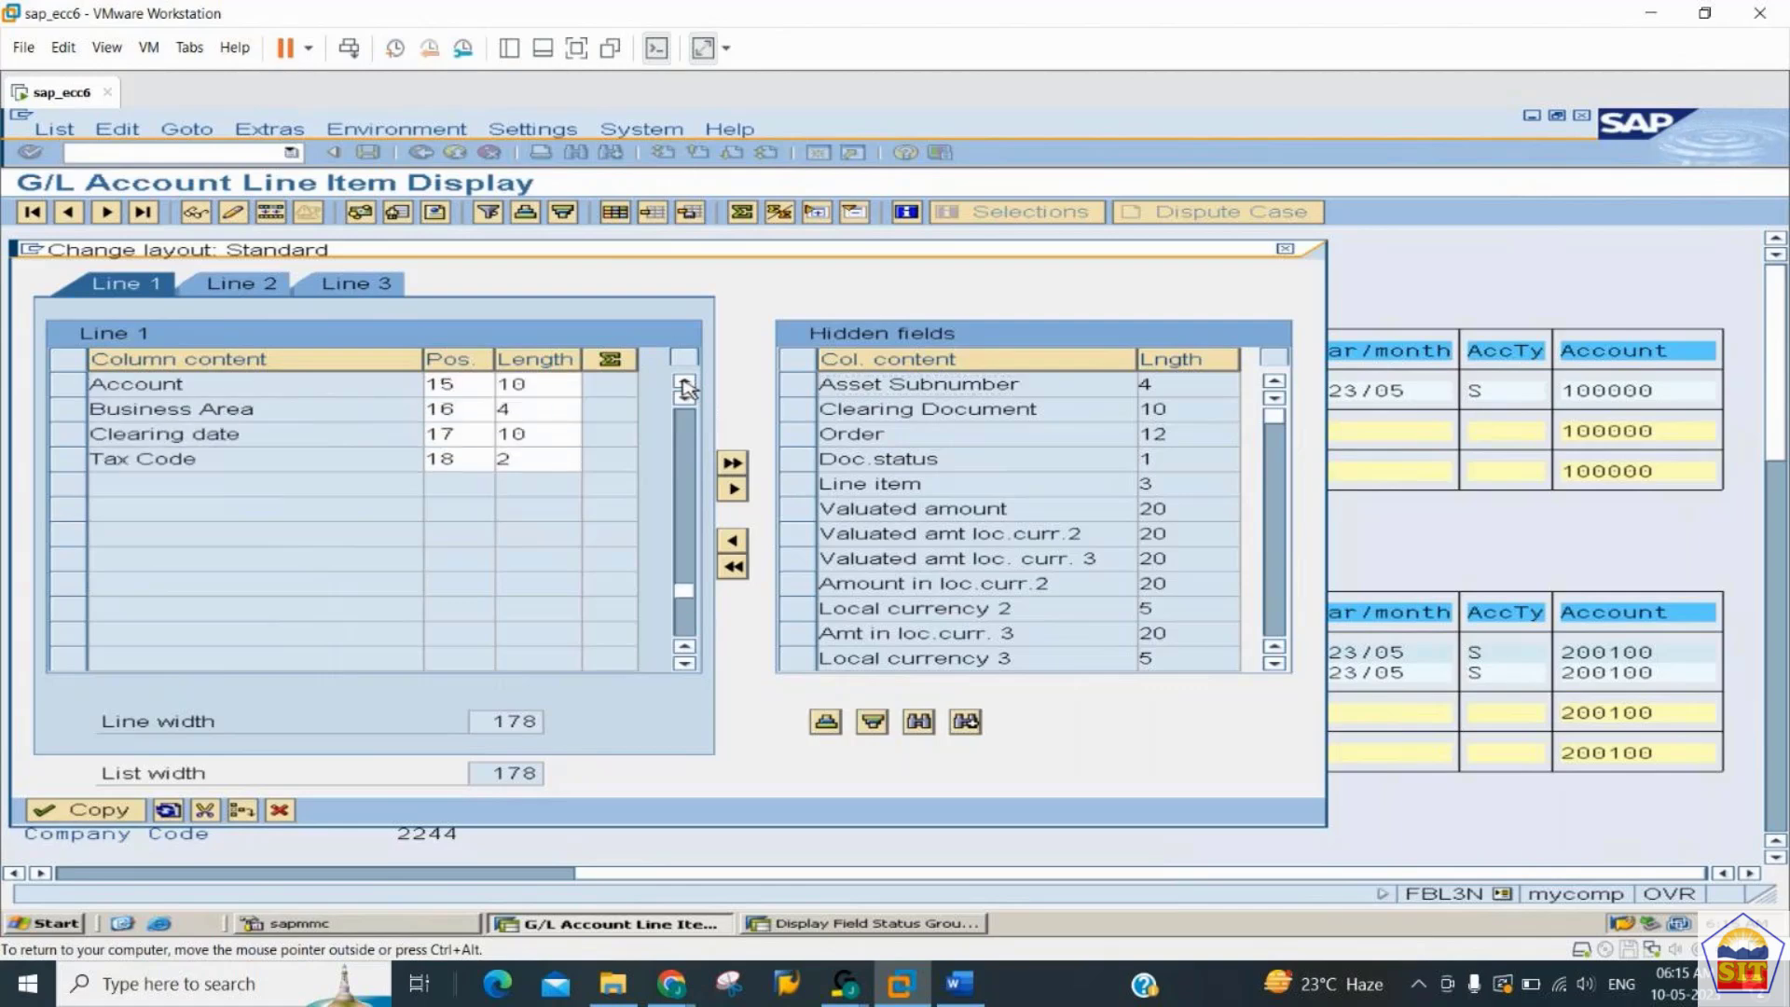
{"action": "left_click", "coordinate": [686, 385]}
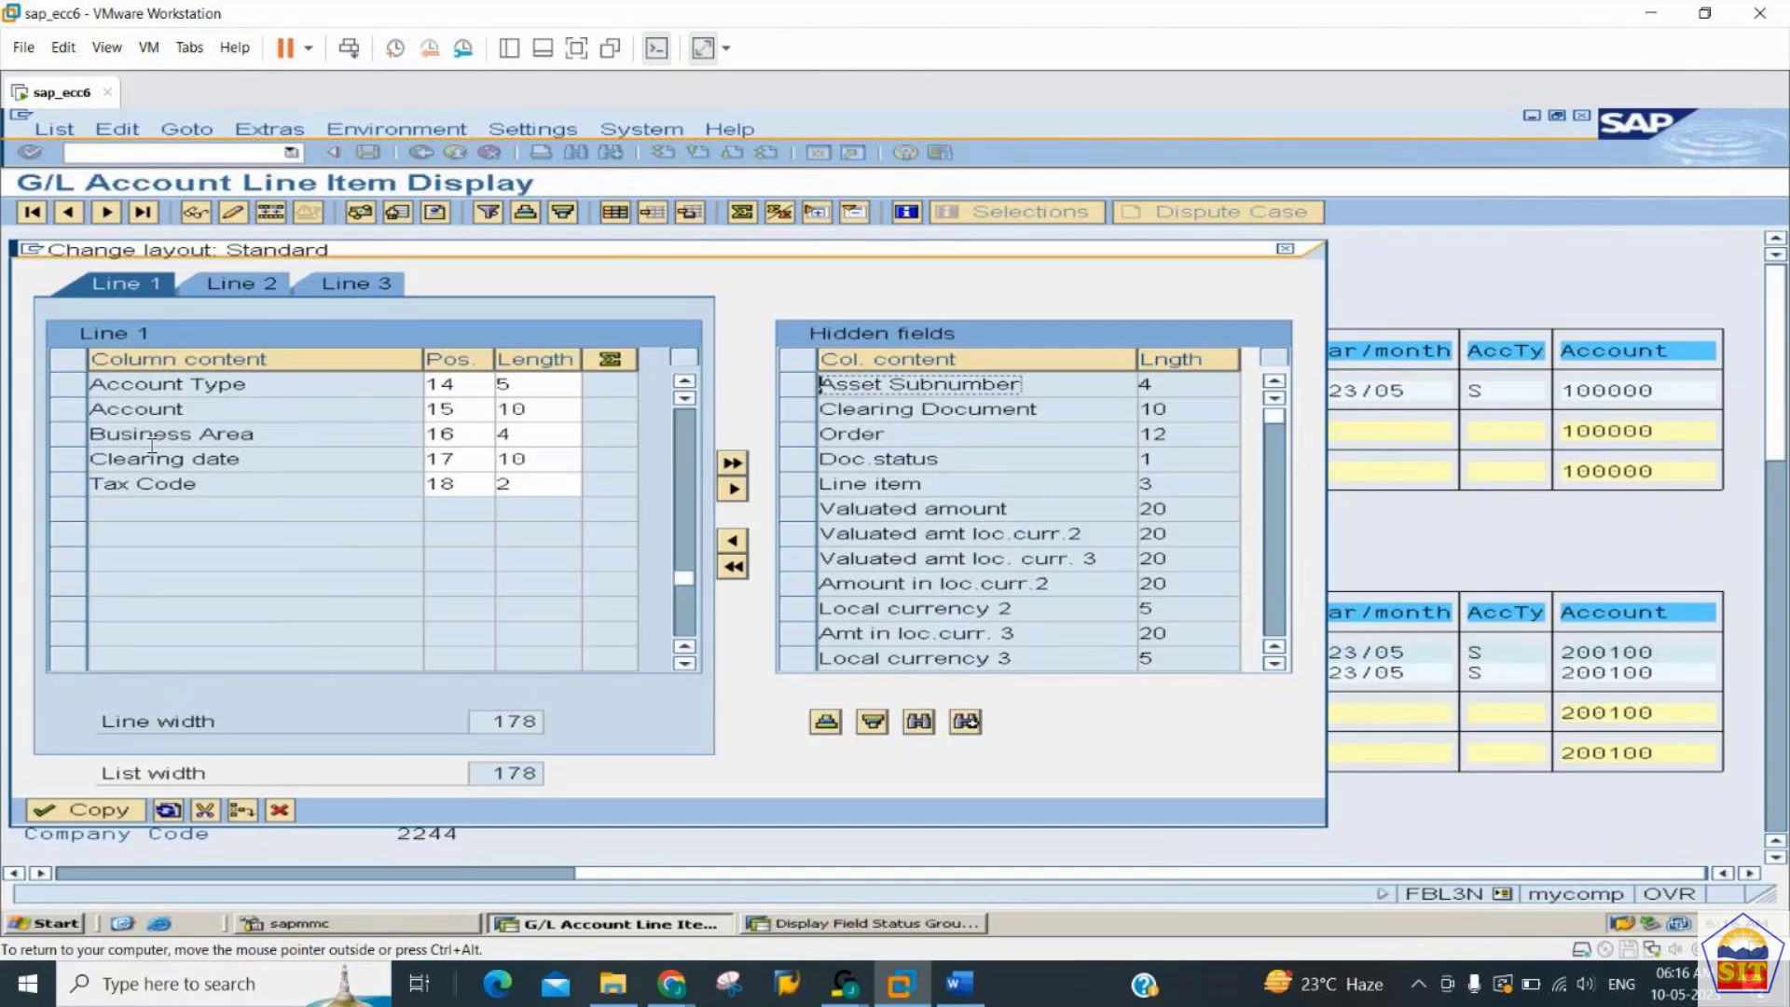
{"action": "left_click", "coordinate": [88, 818]}
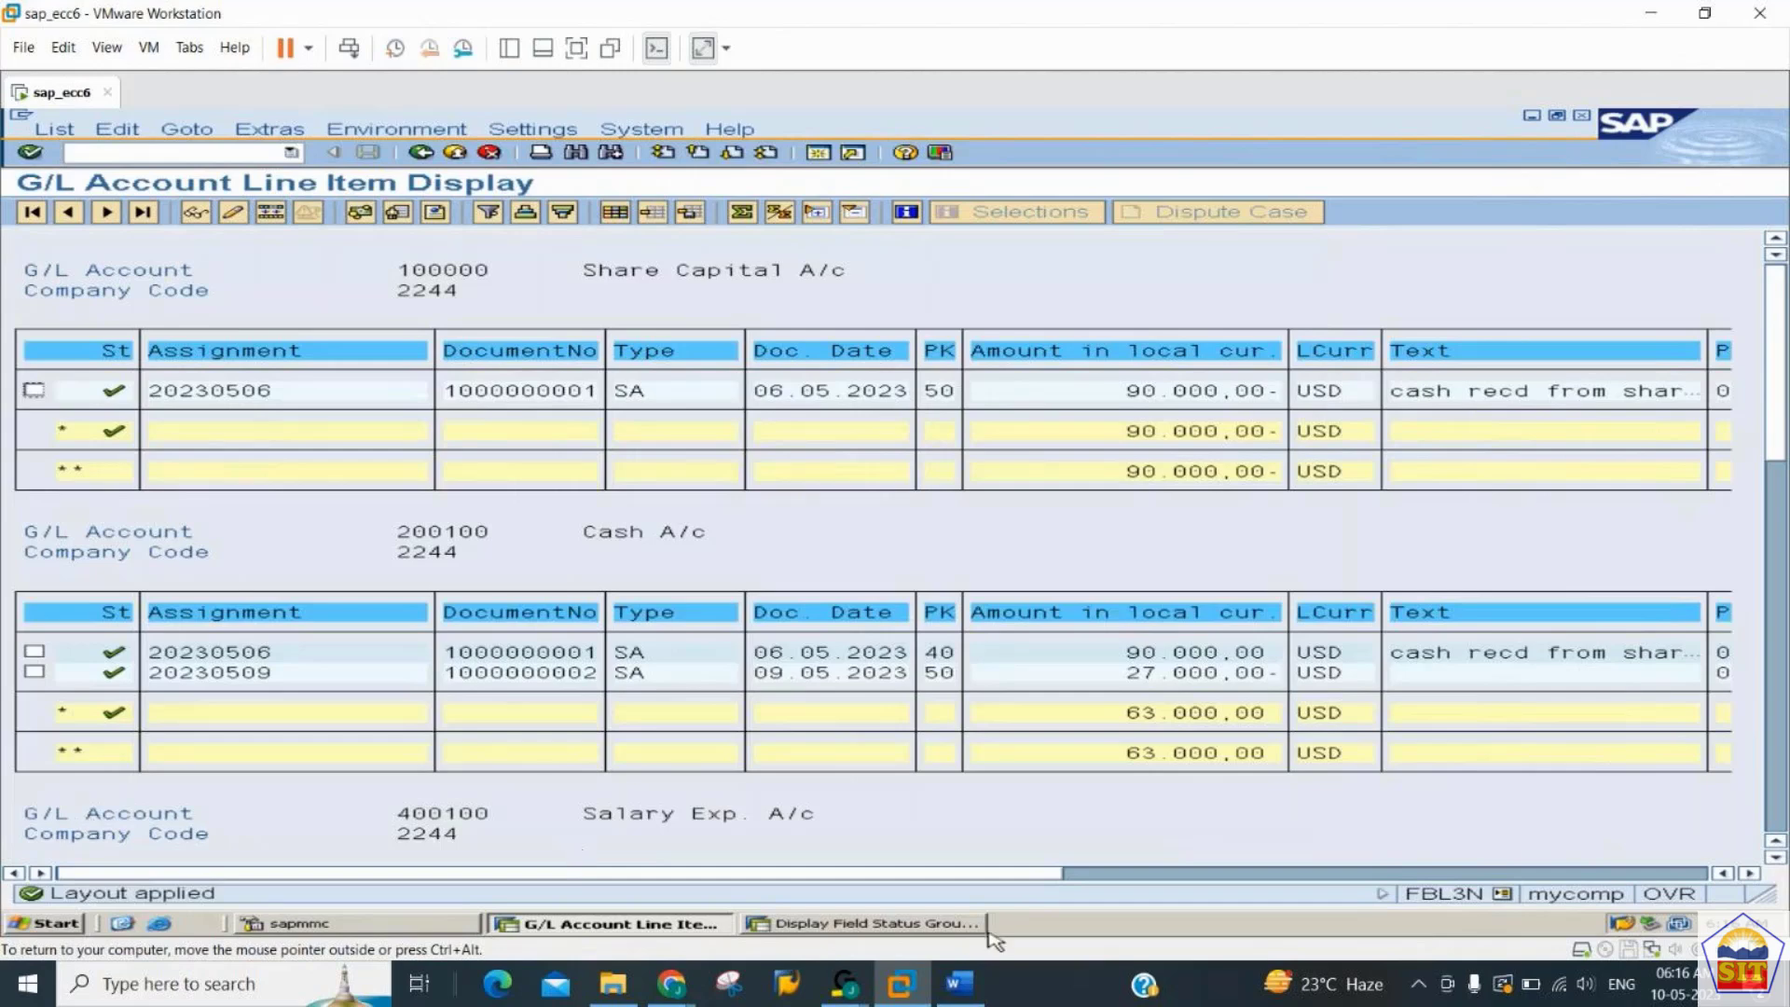
{"action": "left_click", "coordinate": [1414, 874]}
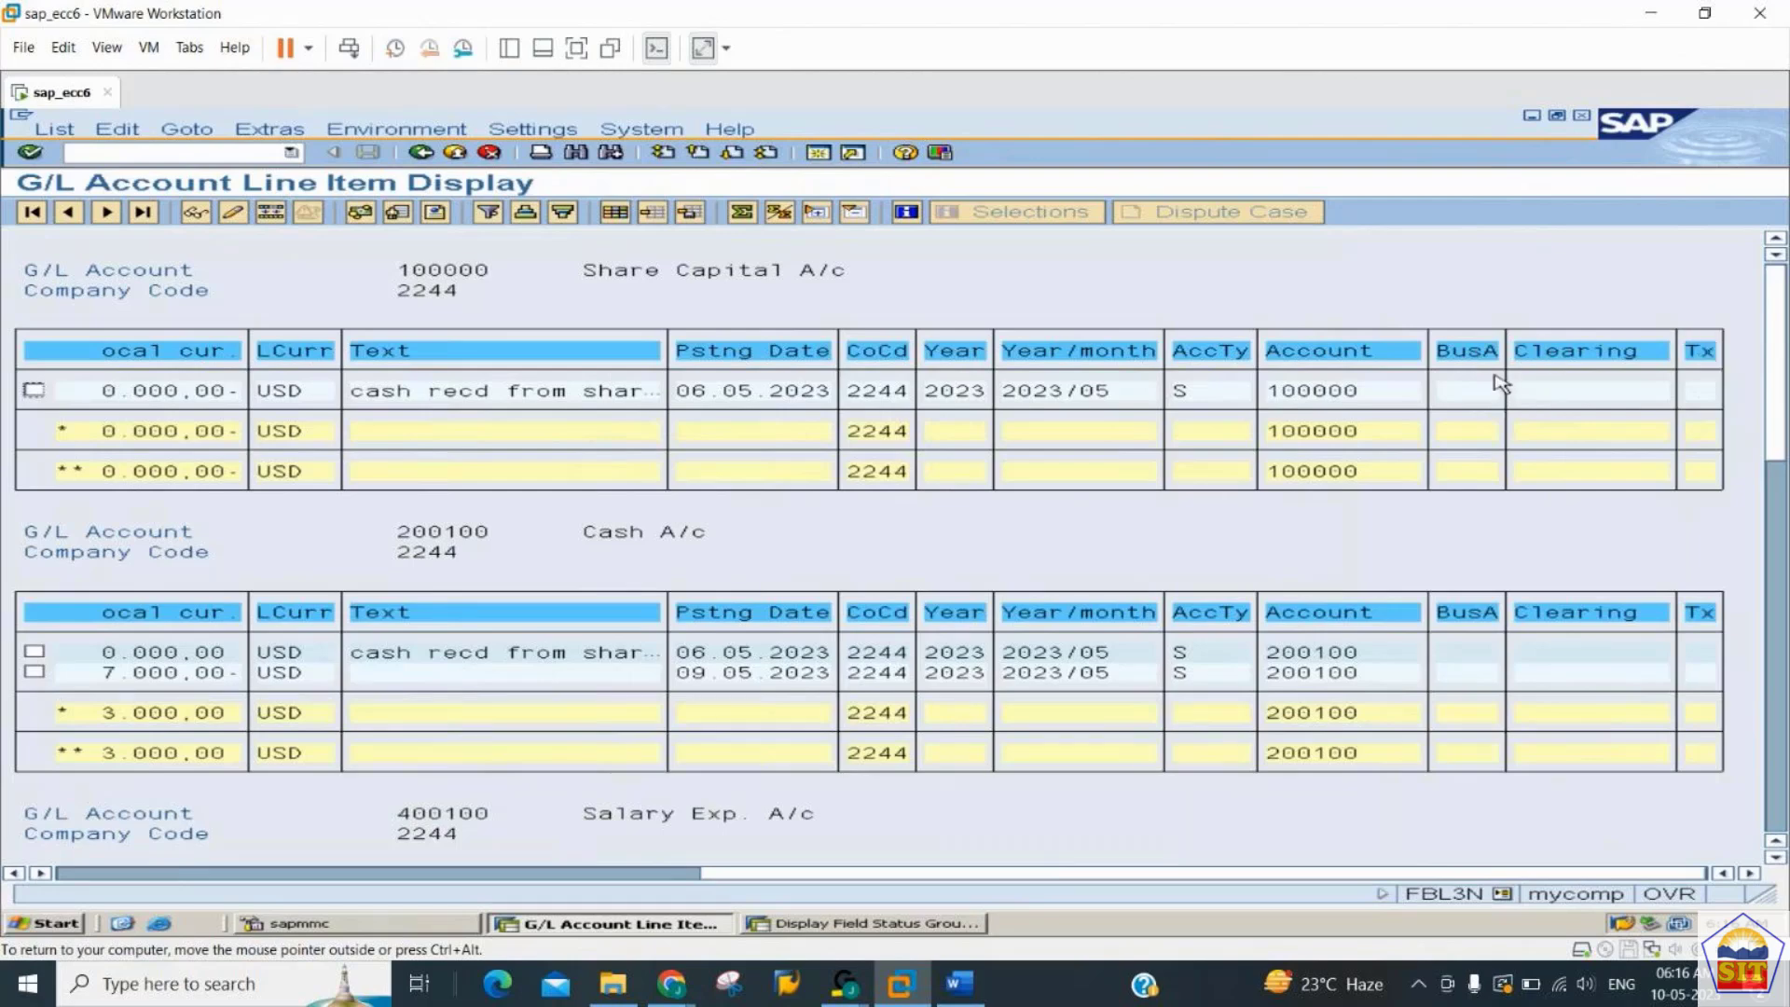
{"action": "scroll", "coordinate": [1496, 414], "scroll_direction": "down", "scroll_amount": 5}
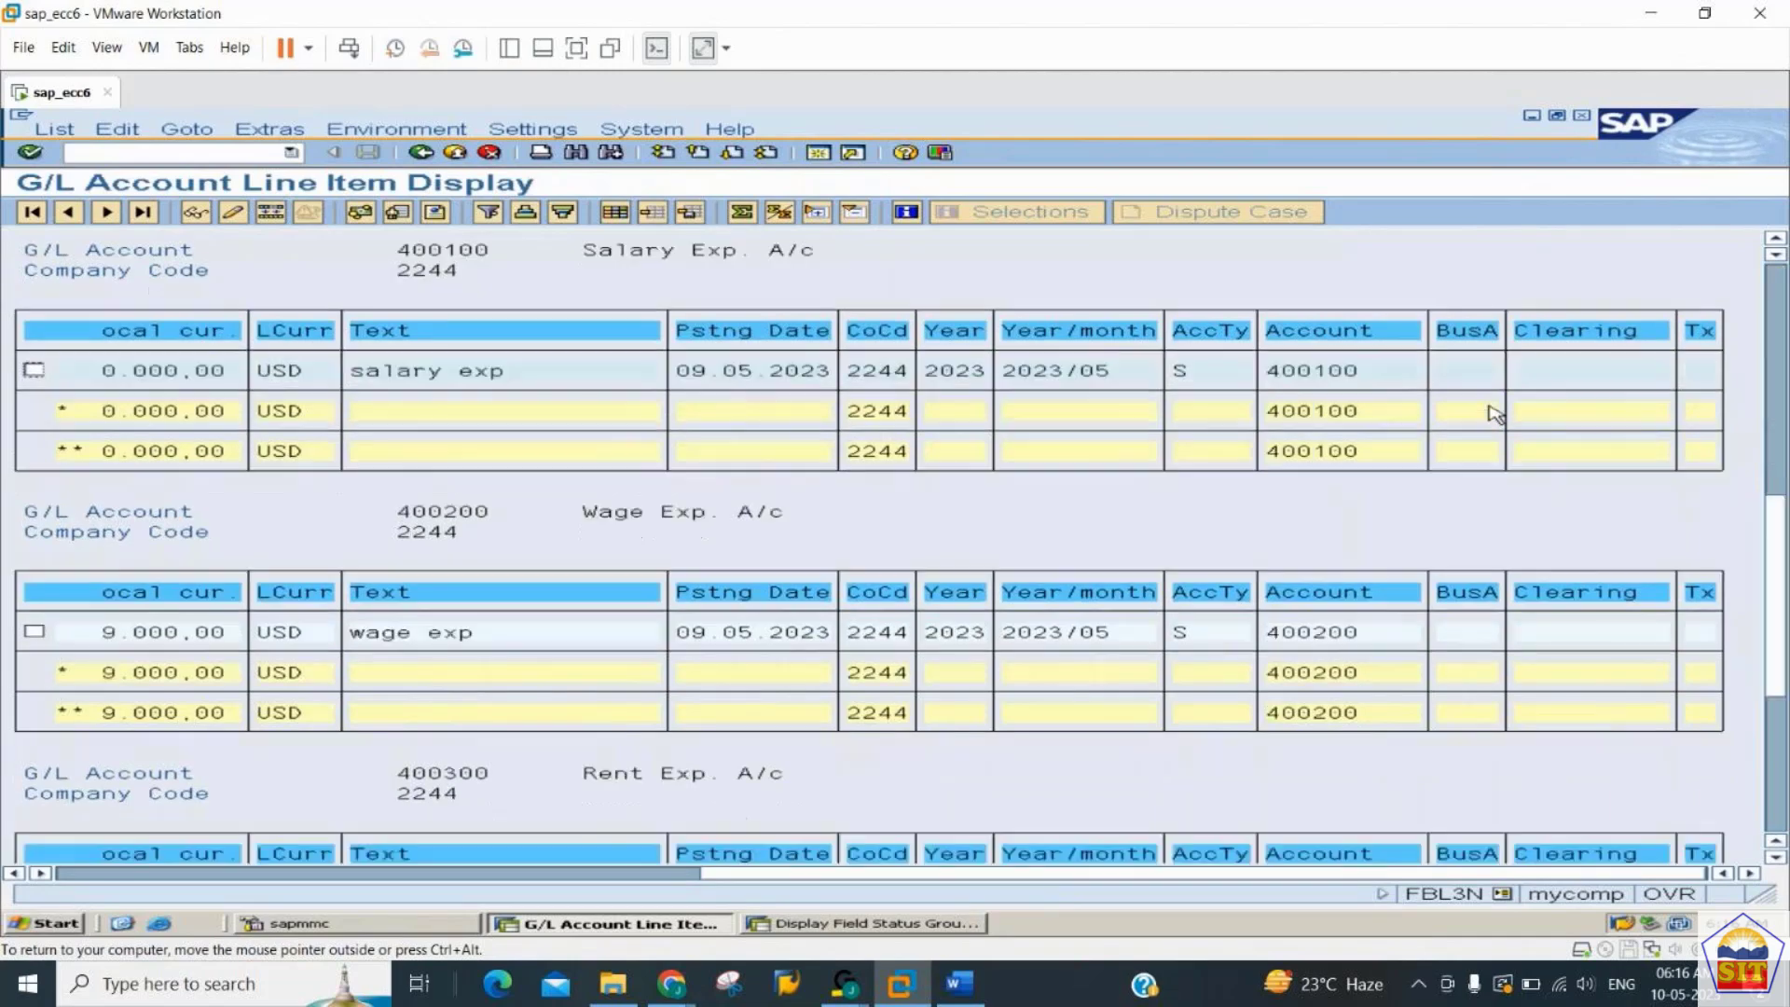
{"action": "scroll", "coordinate": [1496, 414], "scroll_direction": "down", "scroll_amount": 5}
{"action": "scroll", "coordinate": [1496, 414], "scroll_direction": "up", "scroll_amount": 10}
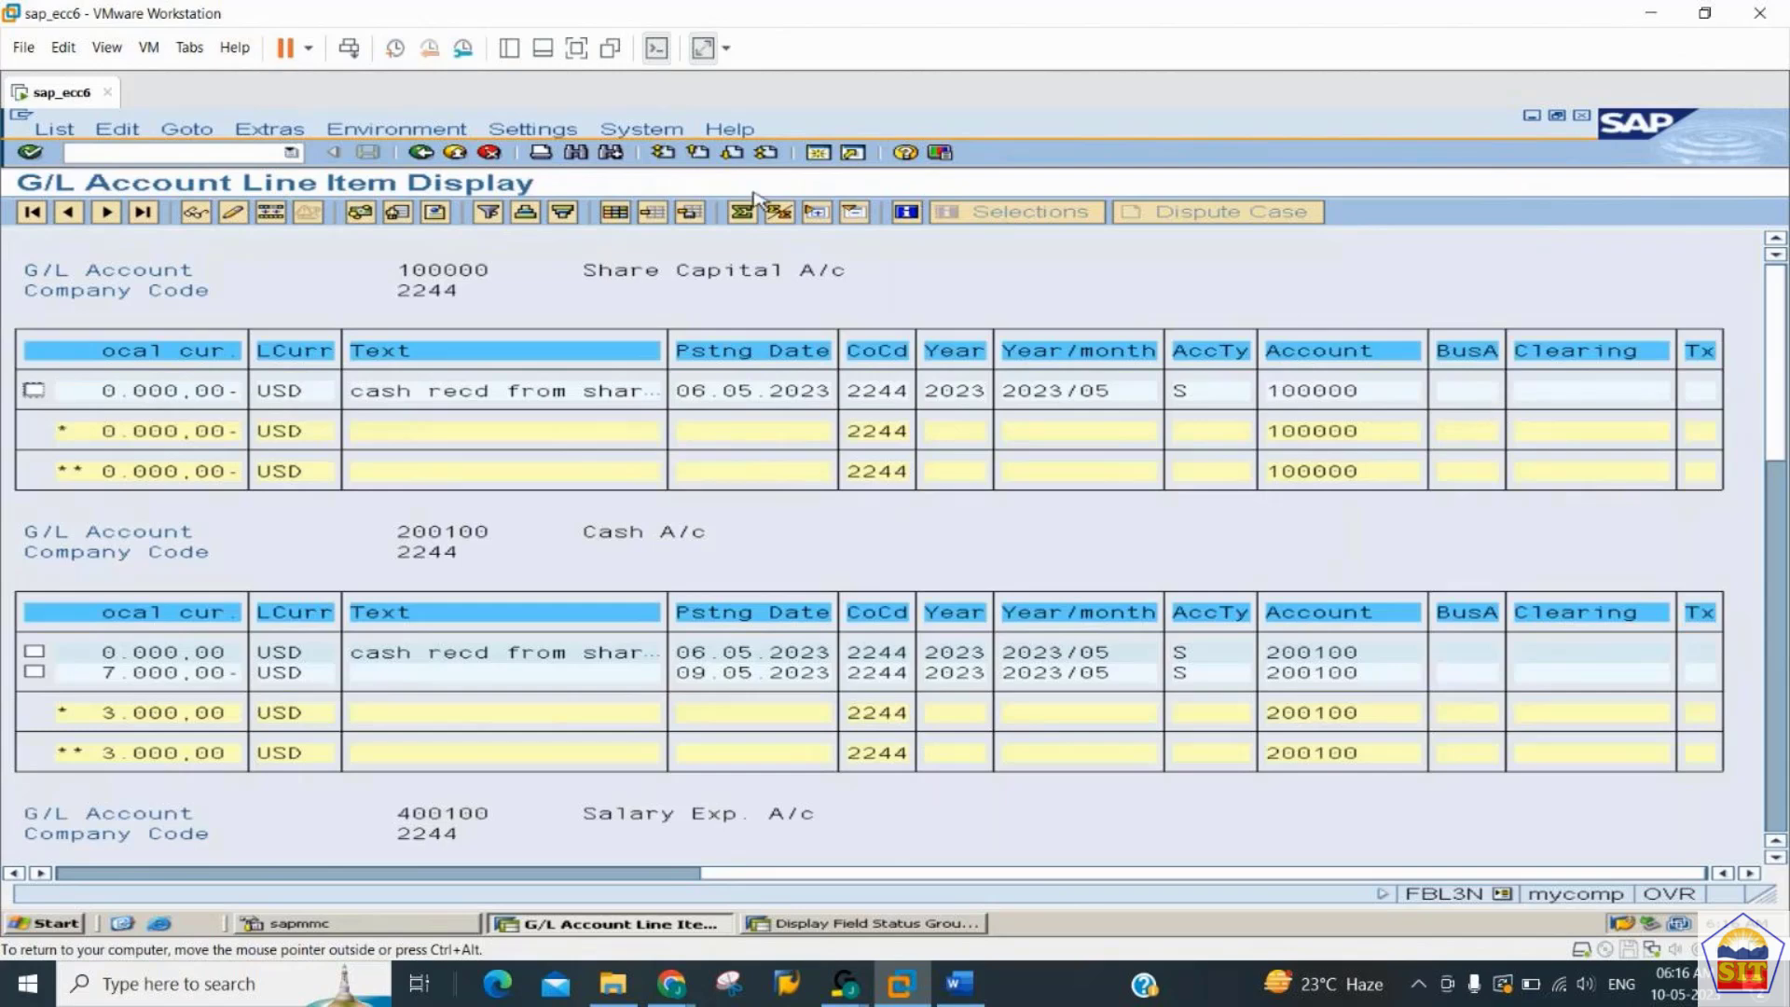
- Remove Business Area, Clearing date and Tax Code from the displayed columns and apply the layout
{"action": "left_click", "coordinate": [617, 215]}
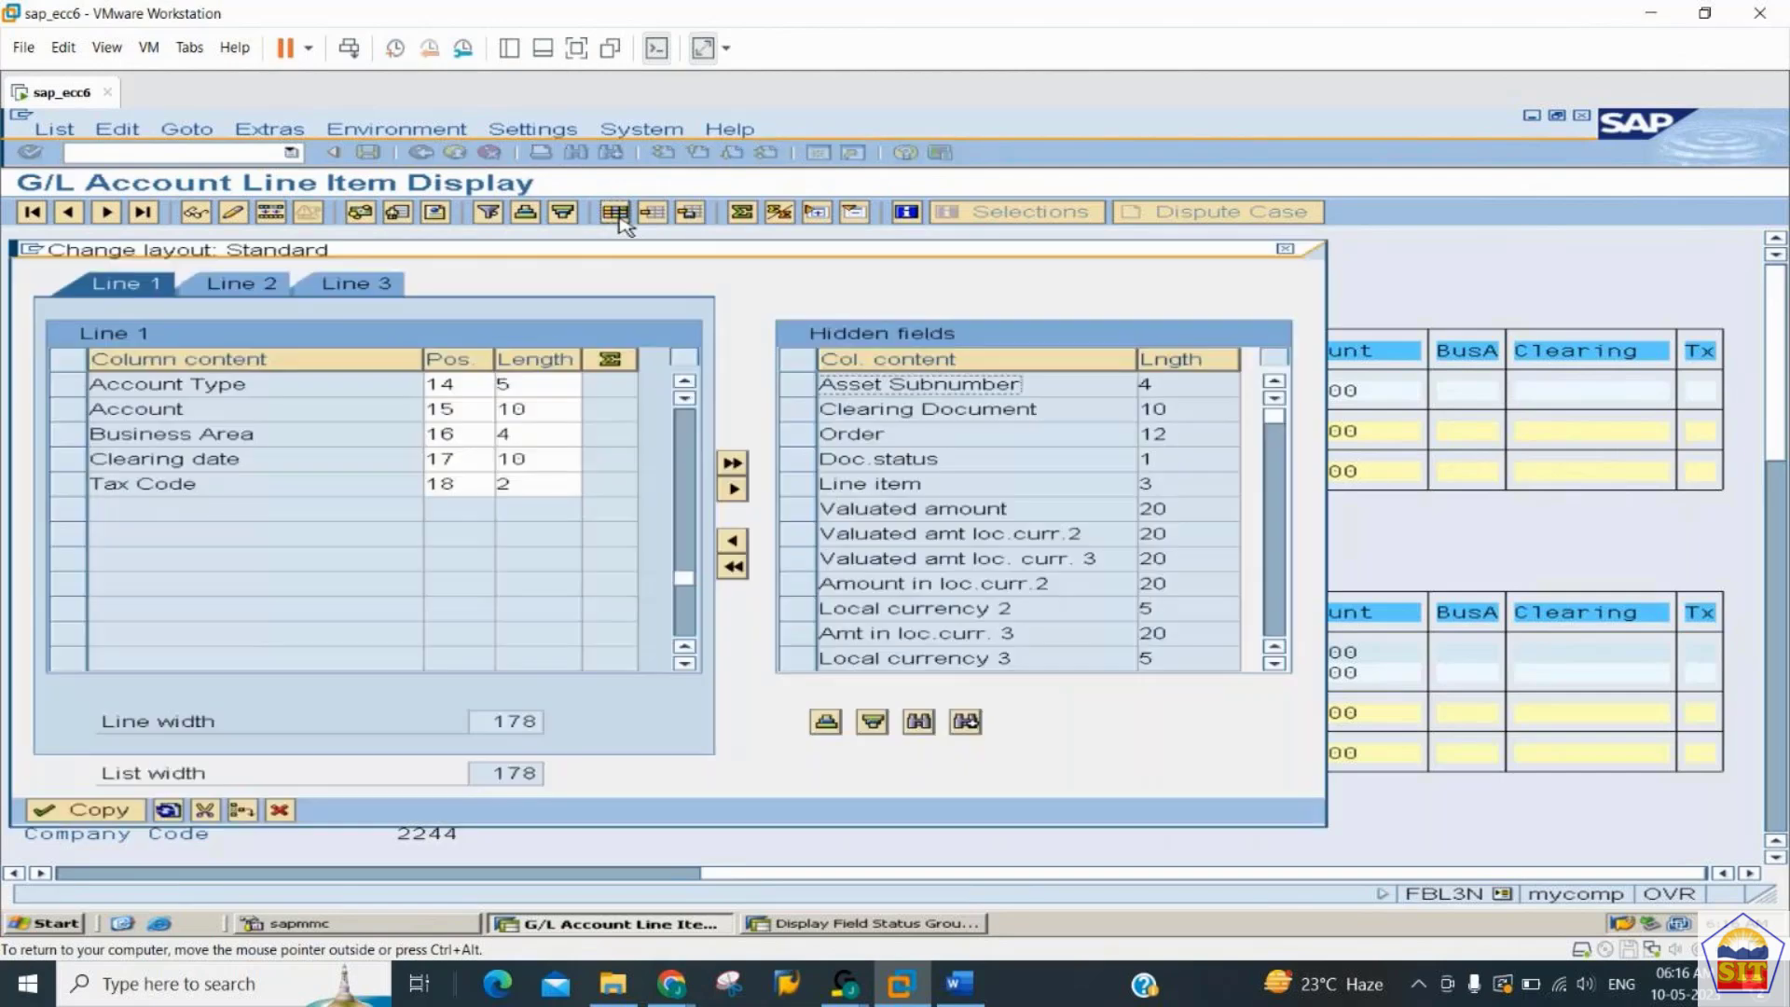
{"action": "left_click", "coordinate": [76, 442]}
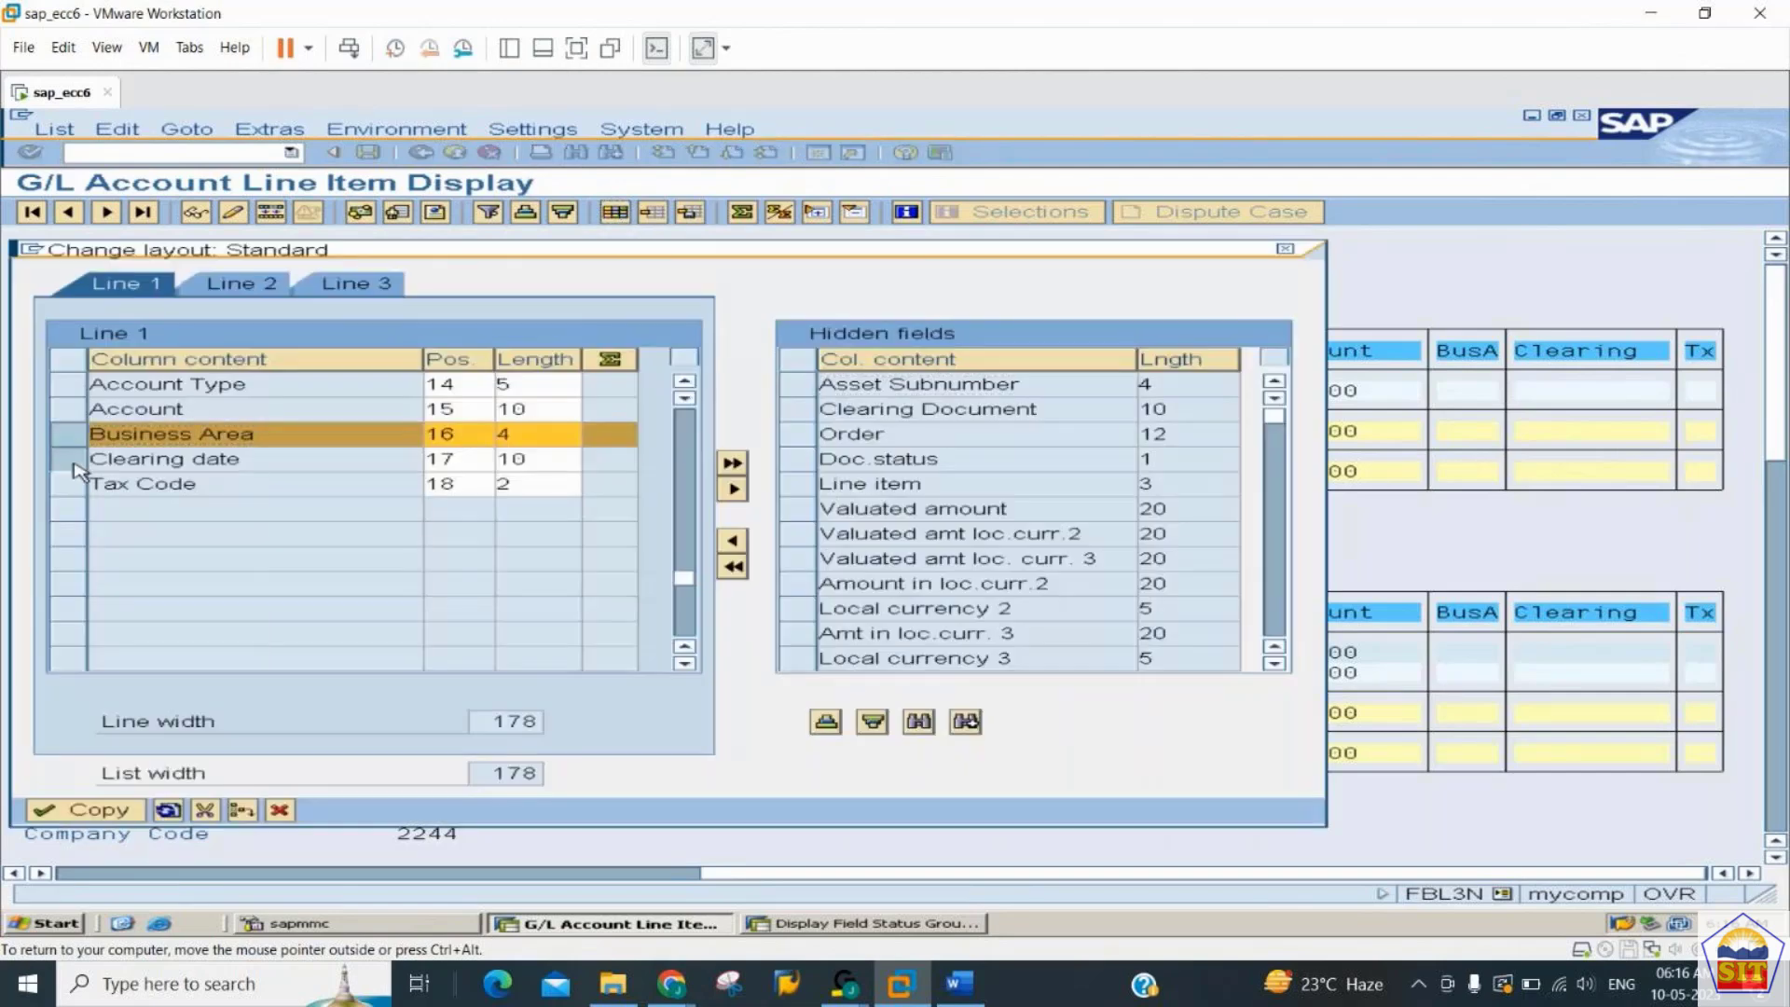
{"action": "left_click", "coordinate": [74, 465]}
{"action": "left_click", "coordinate": [76, 486]}
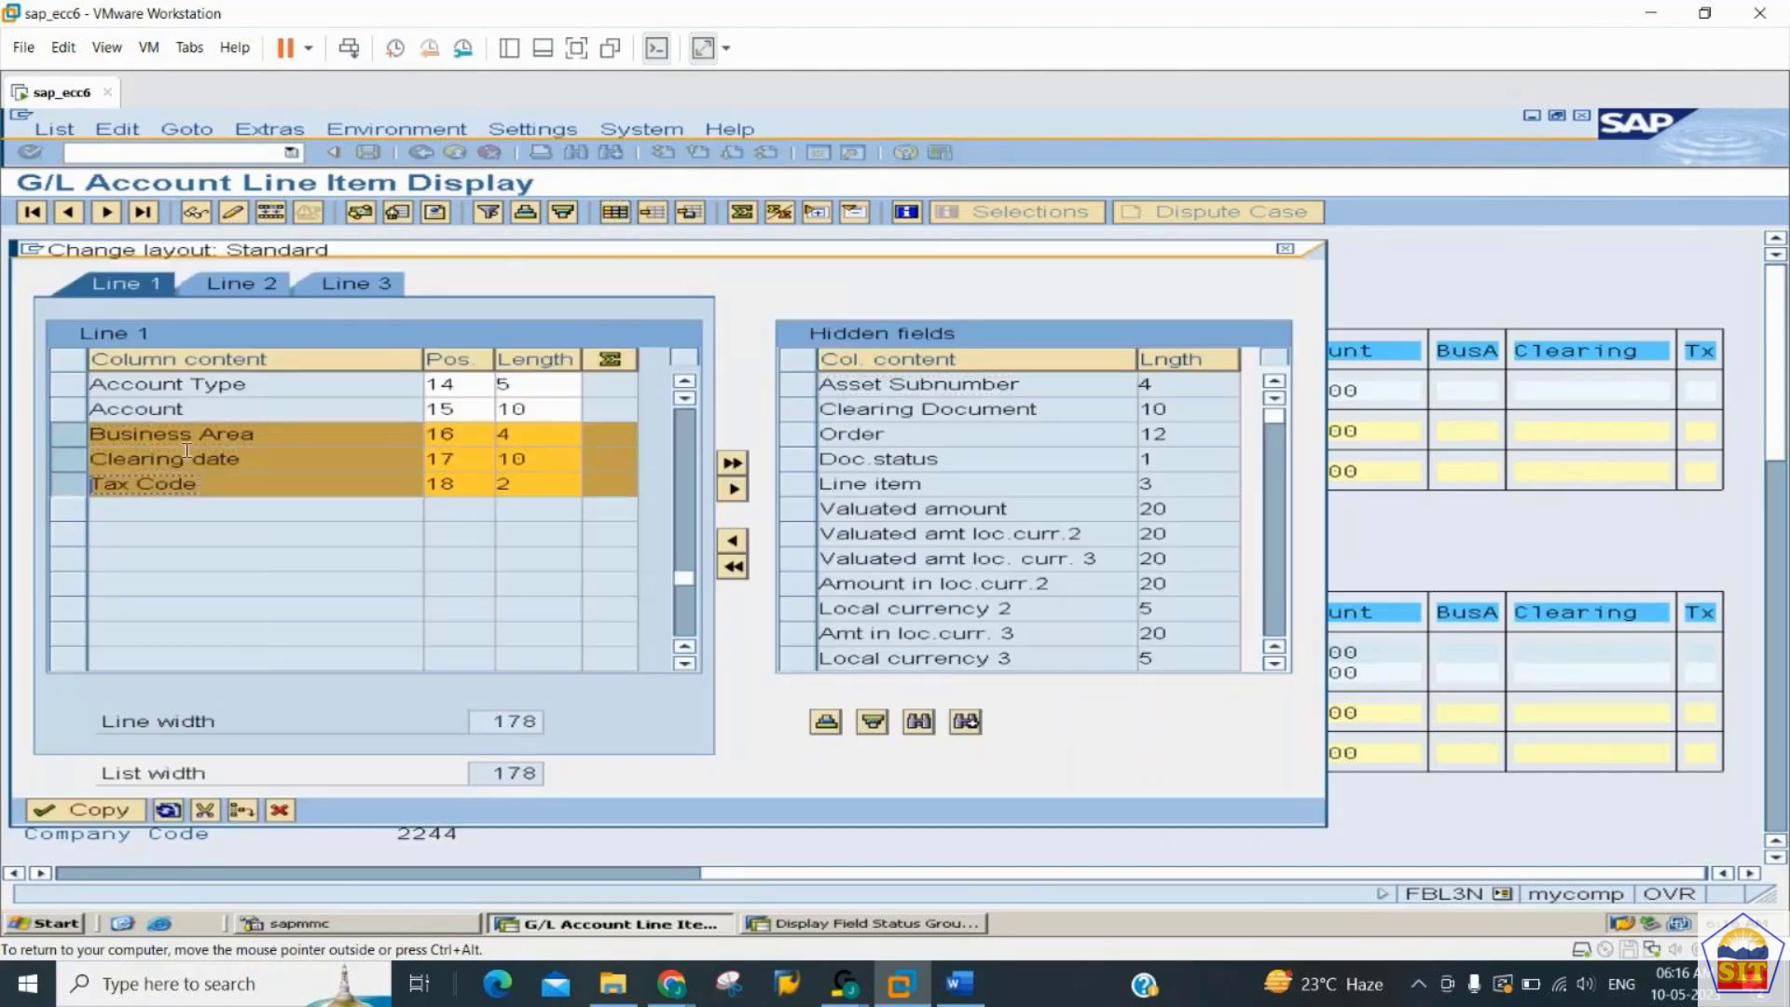
{"action": "left_click", "coordinate": [733, 489]}
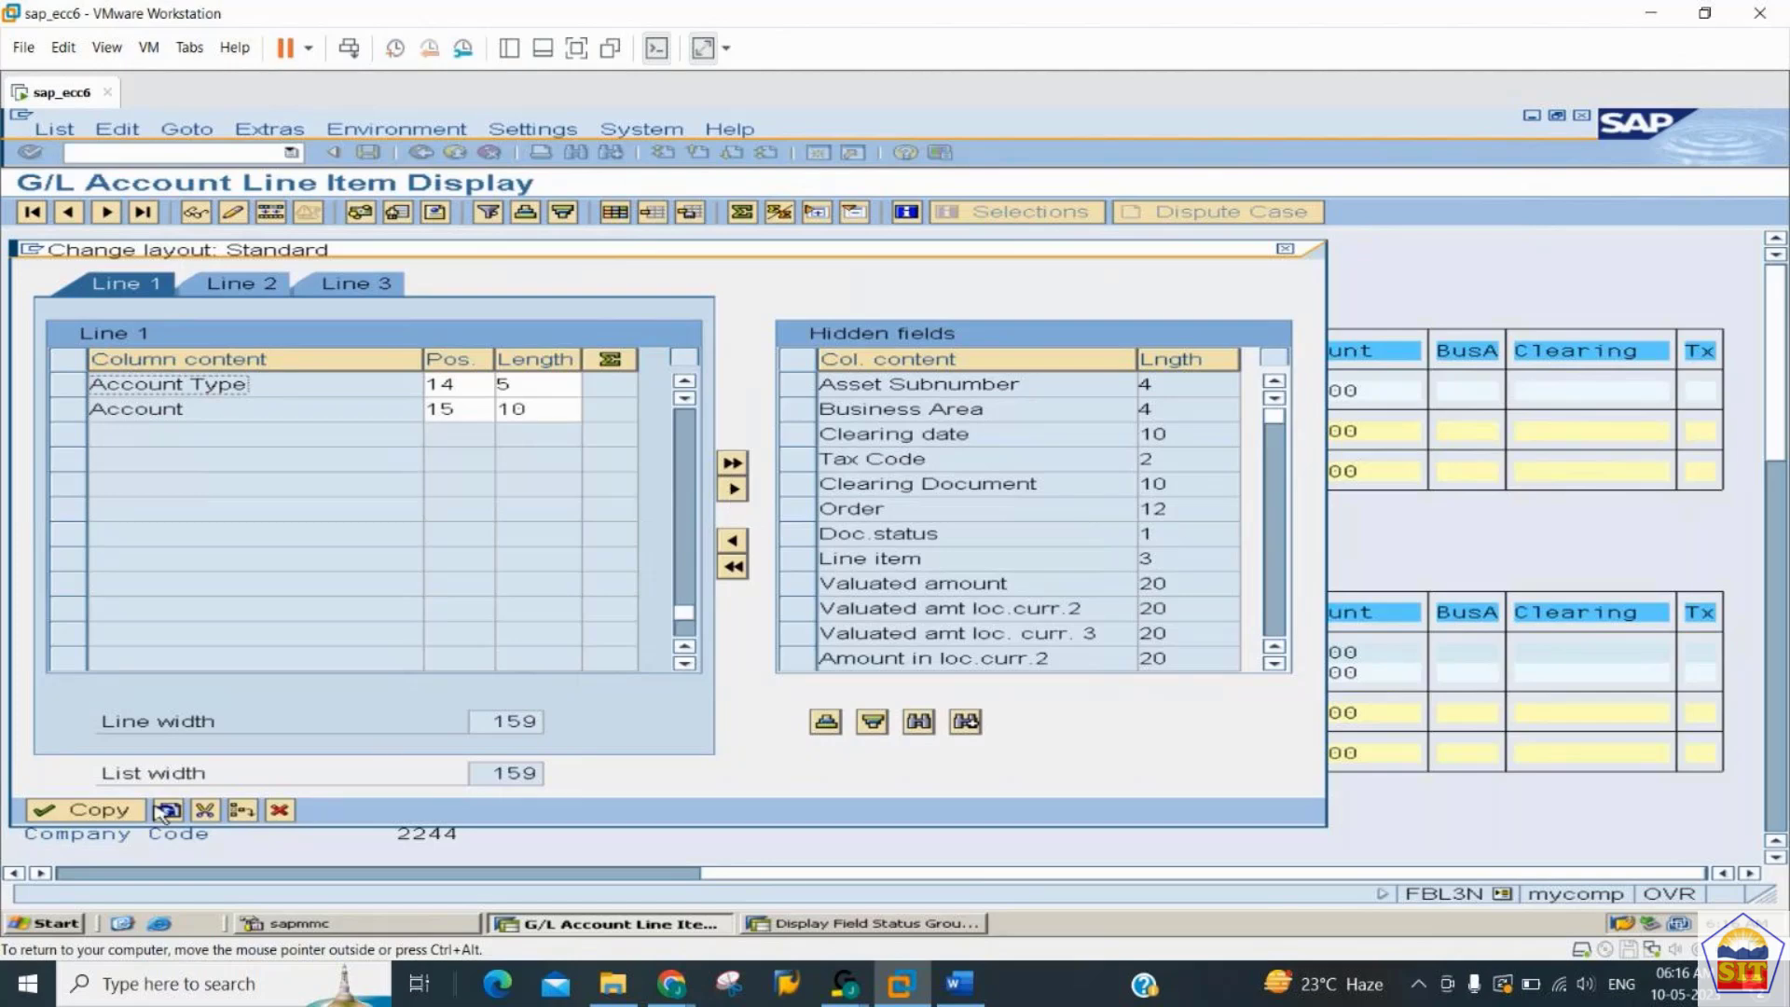
{"action": "left_click", "coordinate": [93, 809]}
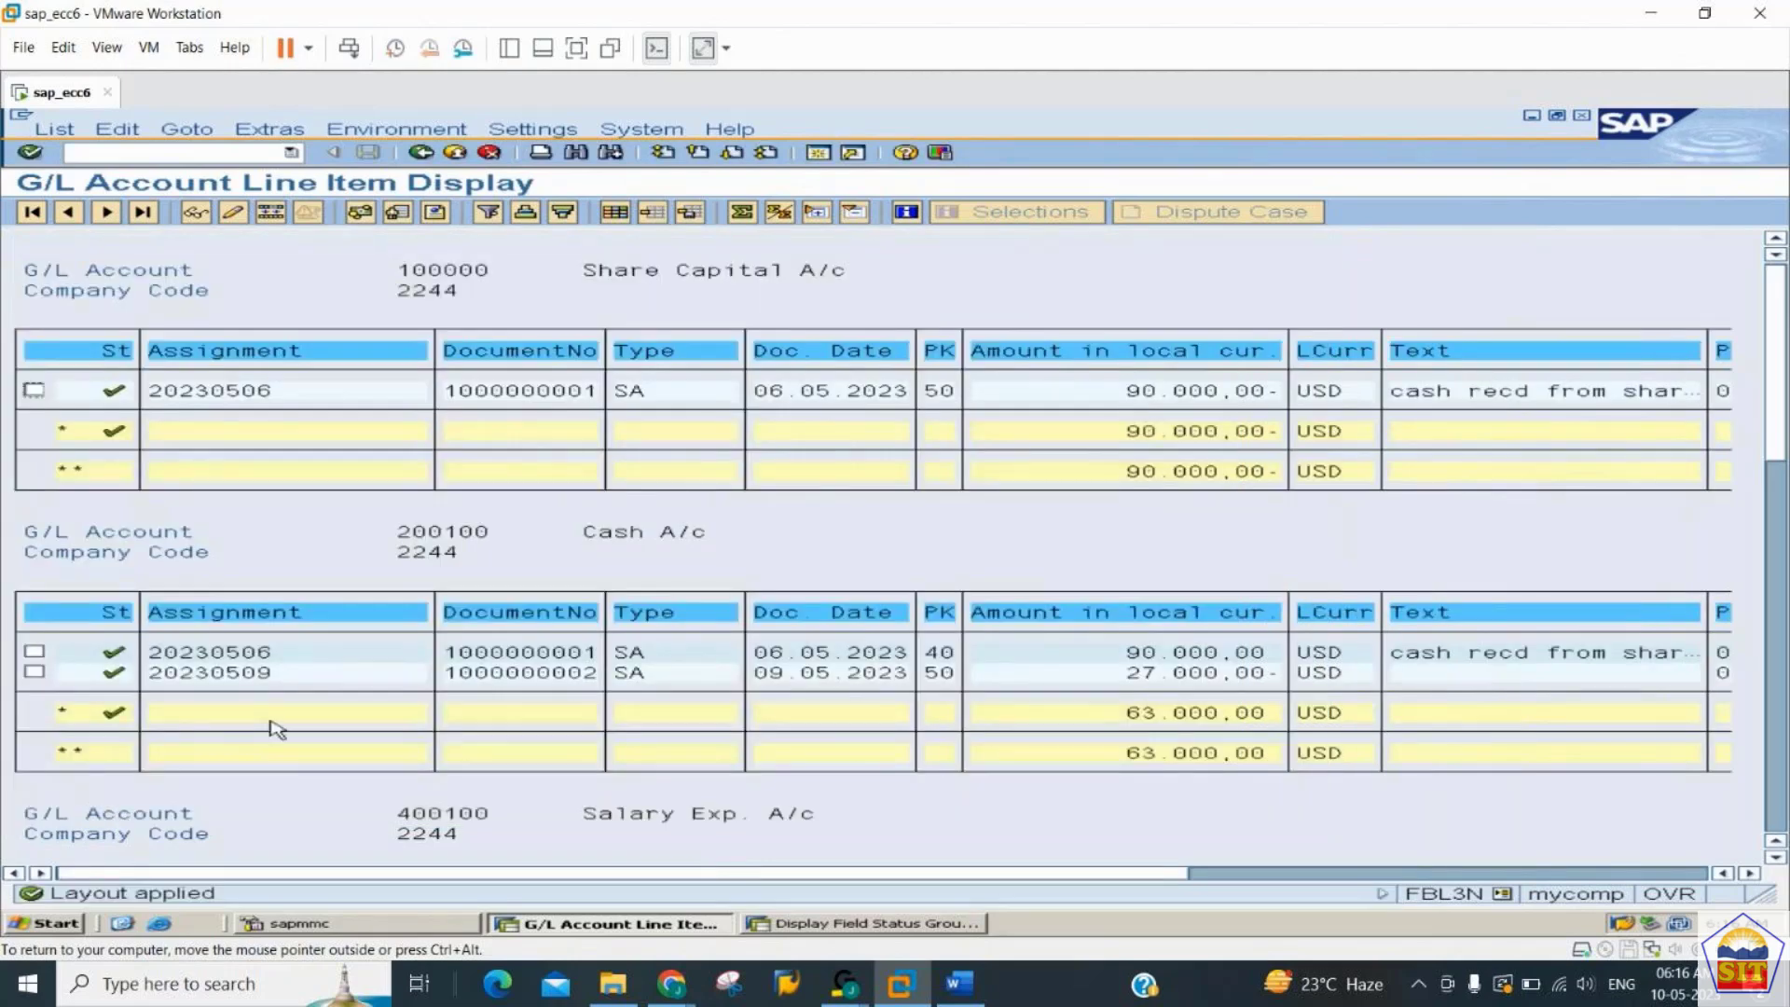
- Move the Year/month and Account Type columns from Line 1 of the layout to the hidden fields
{"action": "left_click", "coordinate": [1268, 873]}
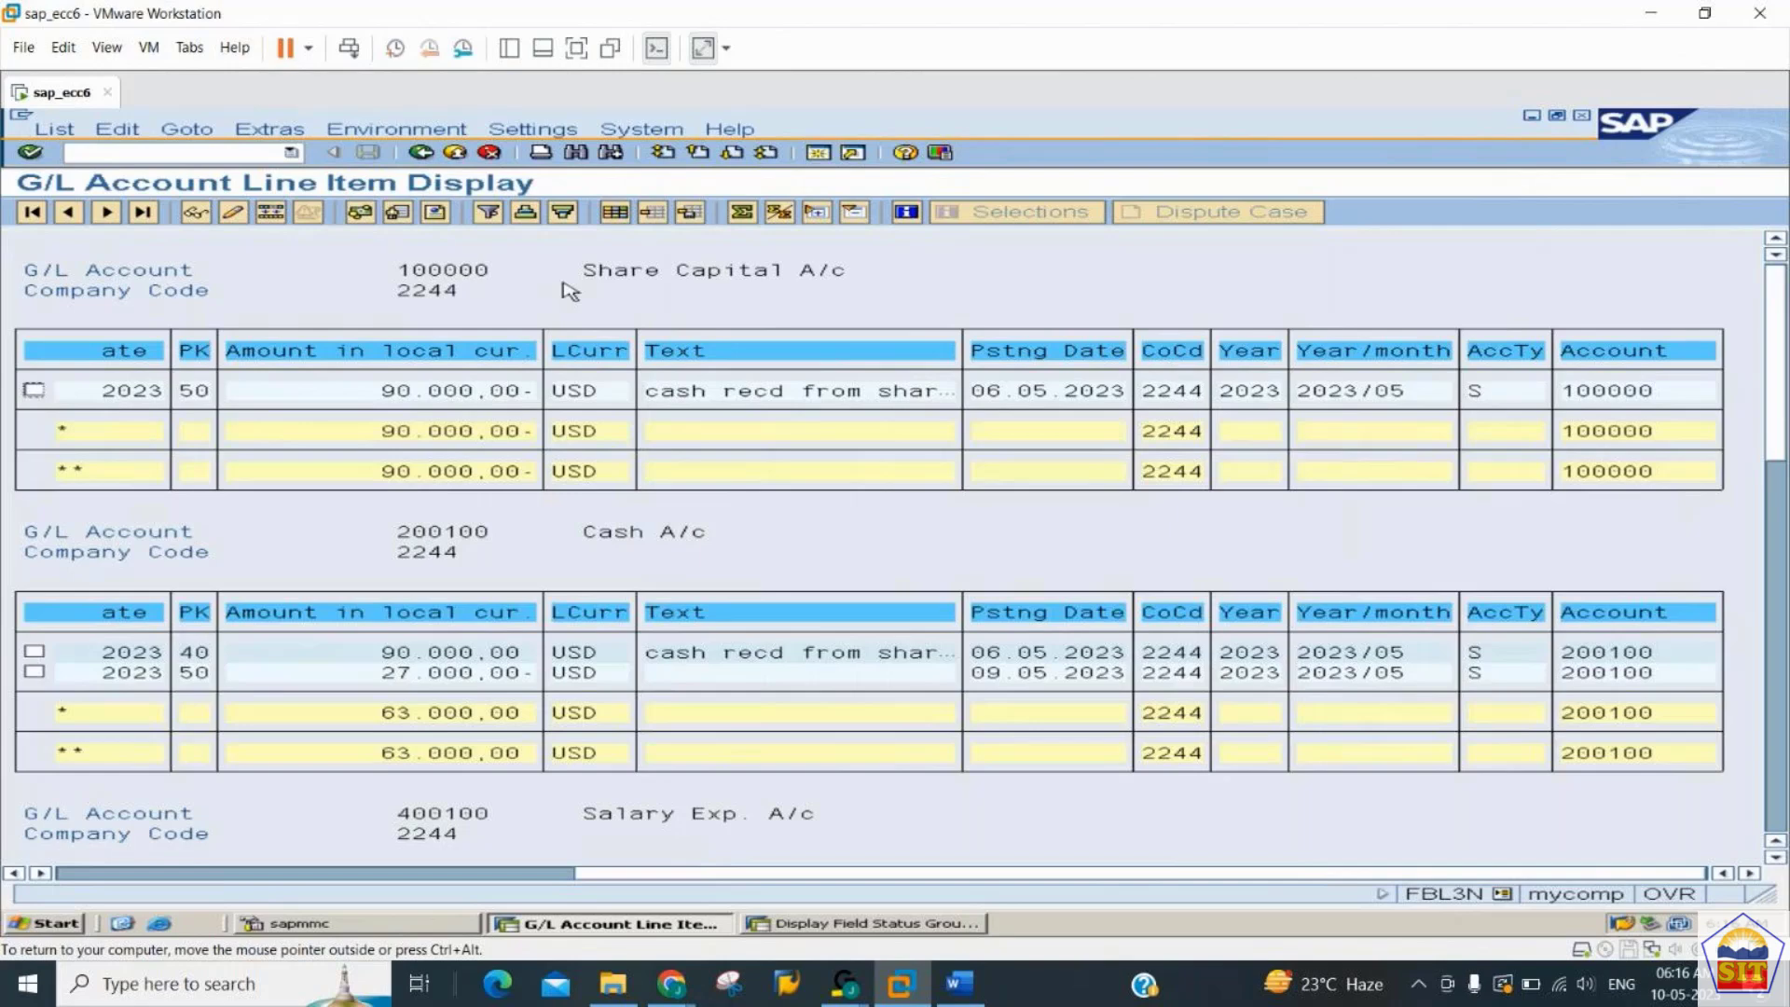
{"action": "left_click", "coordinate": [623, 216]}
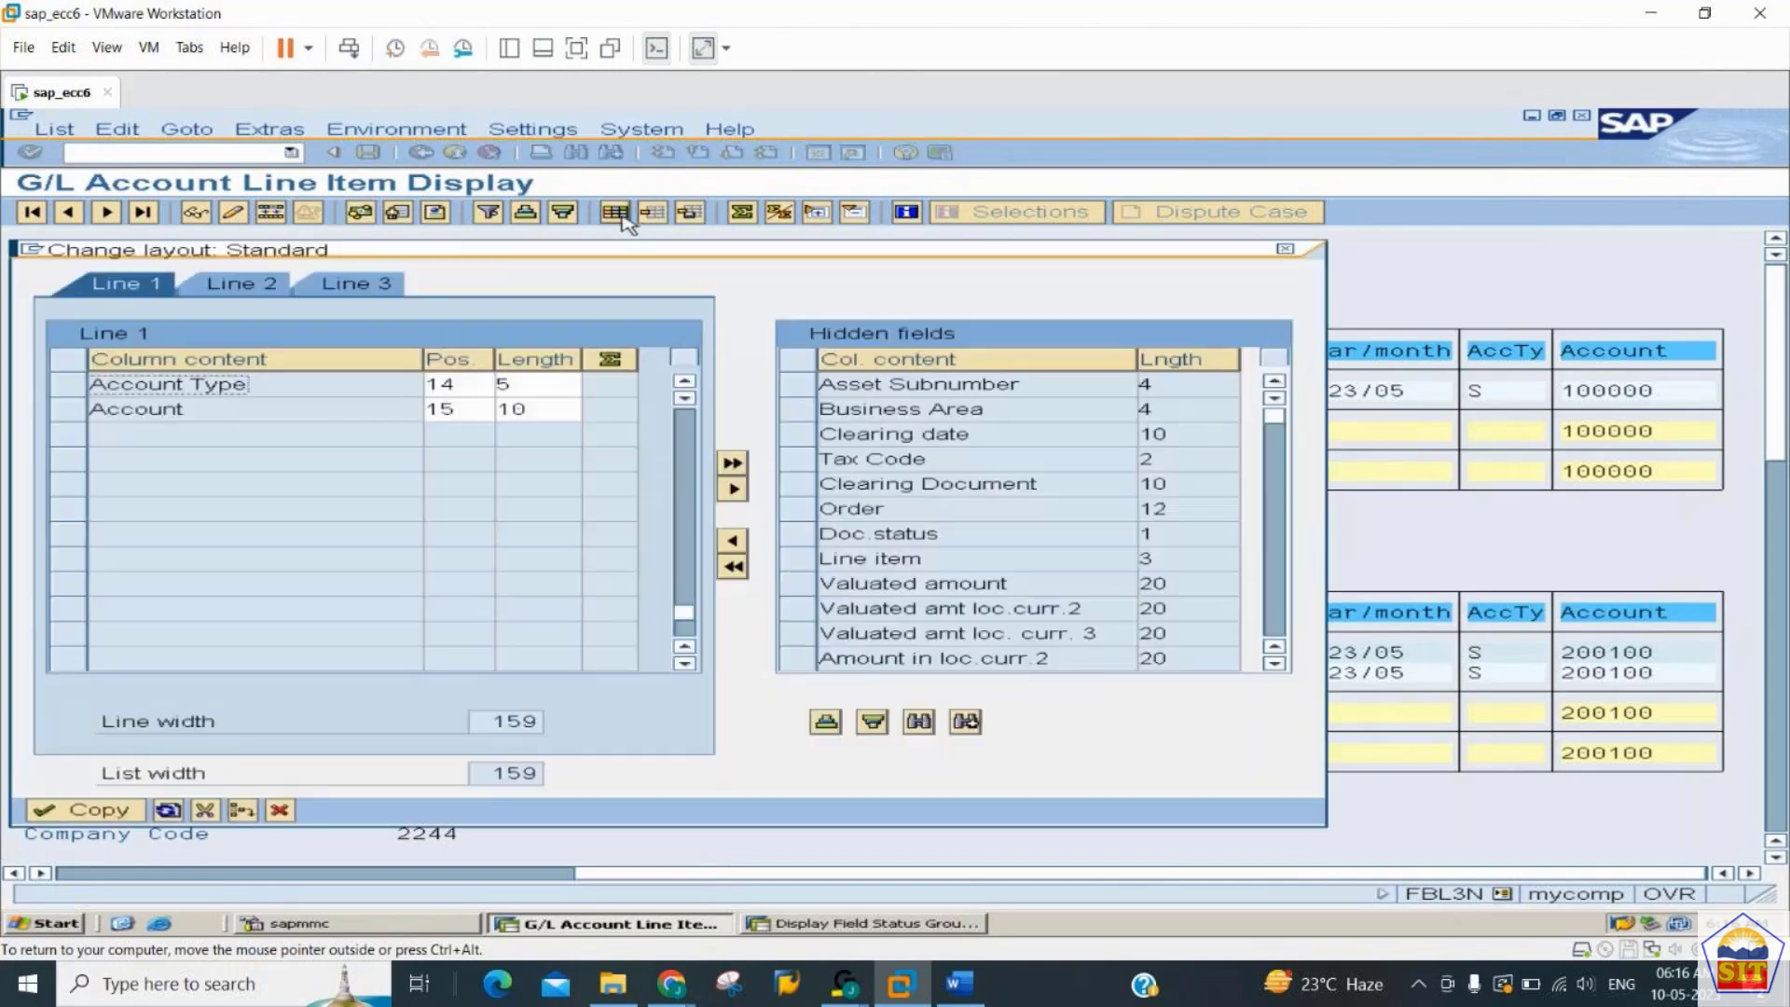
{"action": "left_click", "coordinate": [684, 383]}
{"action": "left_click", "coordinate": [684, 384]}
{"action": "left_click", "coordinate": [684, 383]}
{"action": "left_click", "coordinate": [684, 384]}
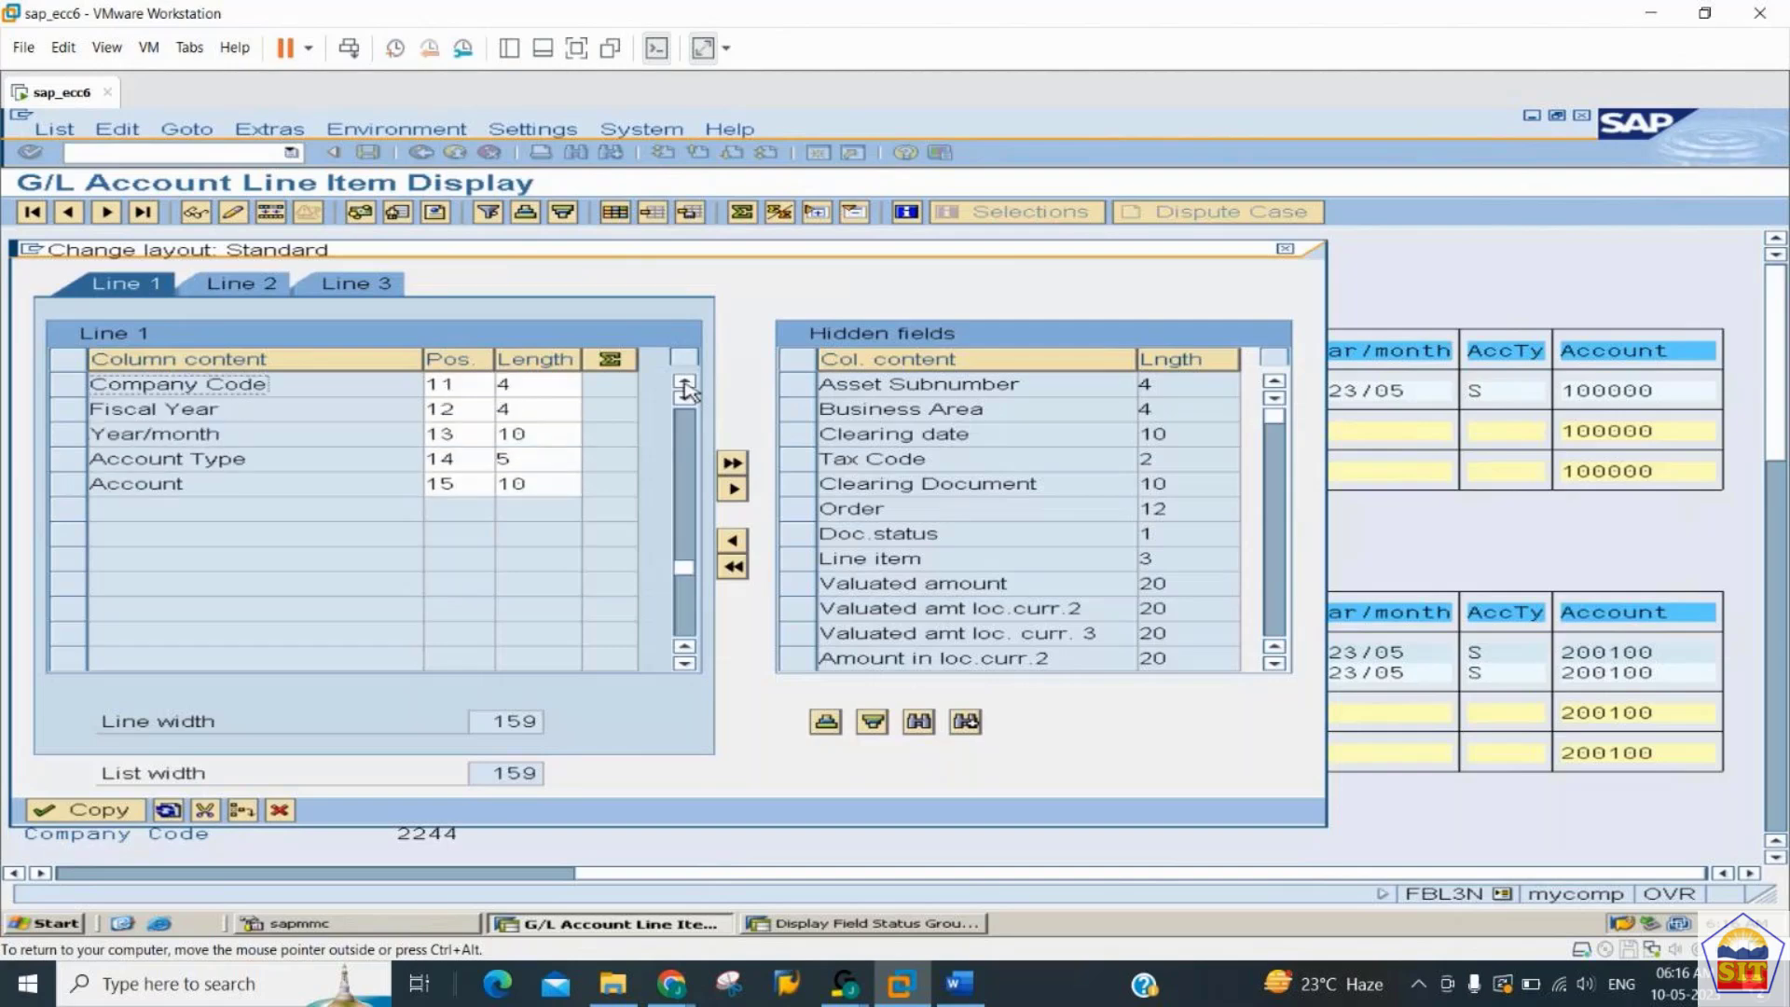
{"action": "left_click", "coordinate": [684, 383]}
{"action": "left_click", "coordinate": [685, 383]}
{"action": "left_click", "coordinate": [685, 383]}
{"action": "left_click", "coordinate": [685, 383]}
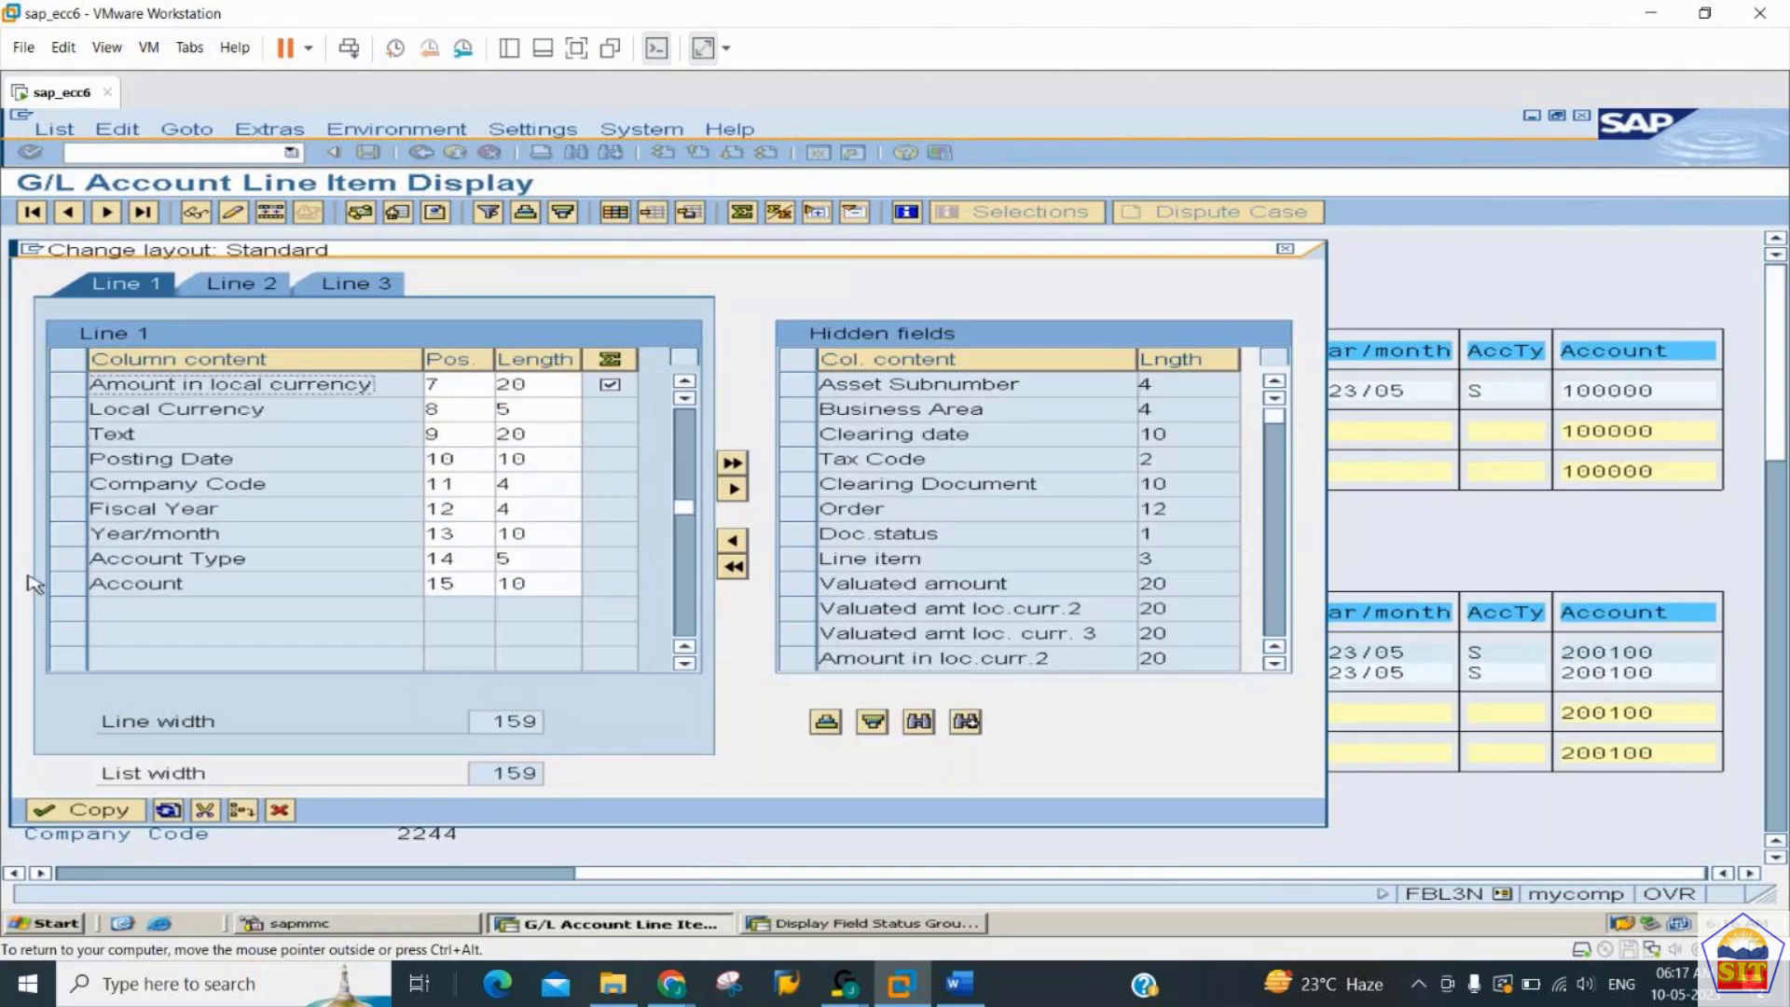
{"action": "left_click", "coordinate": [71, 562]}
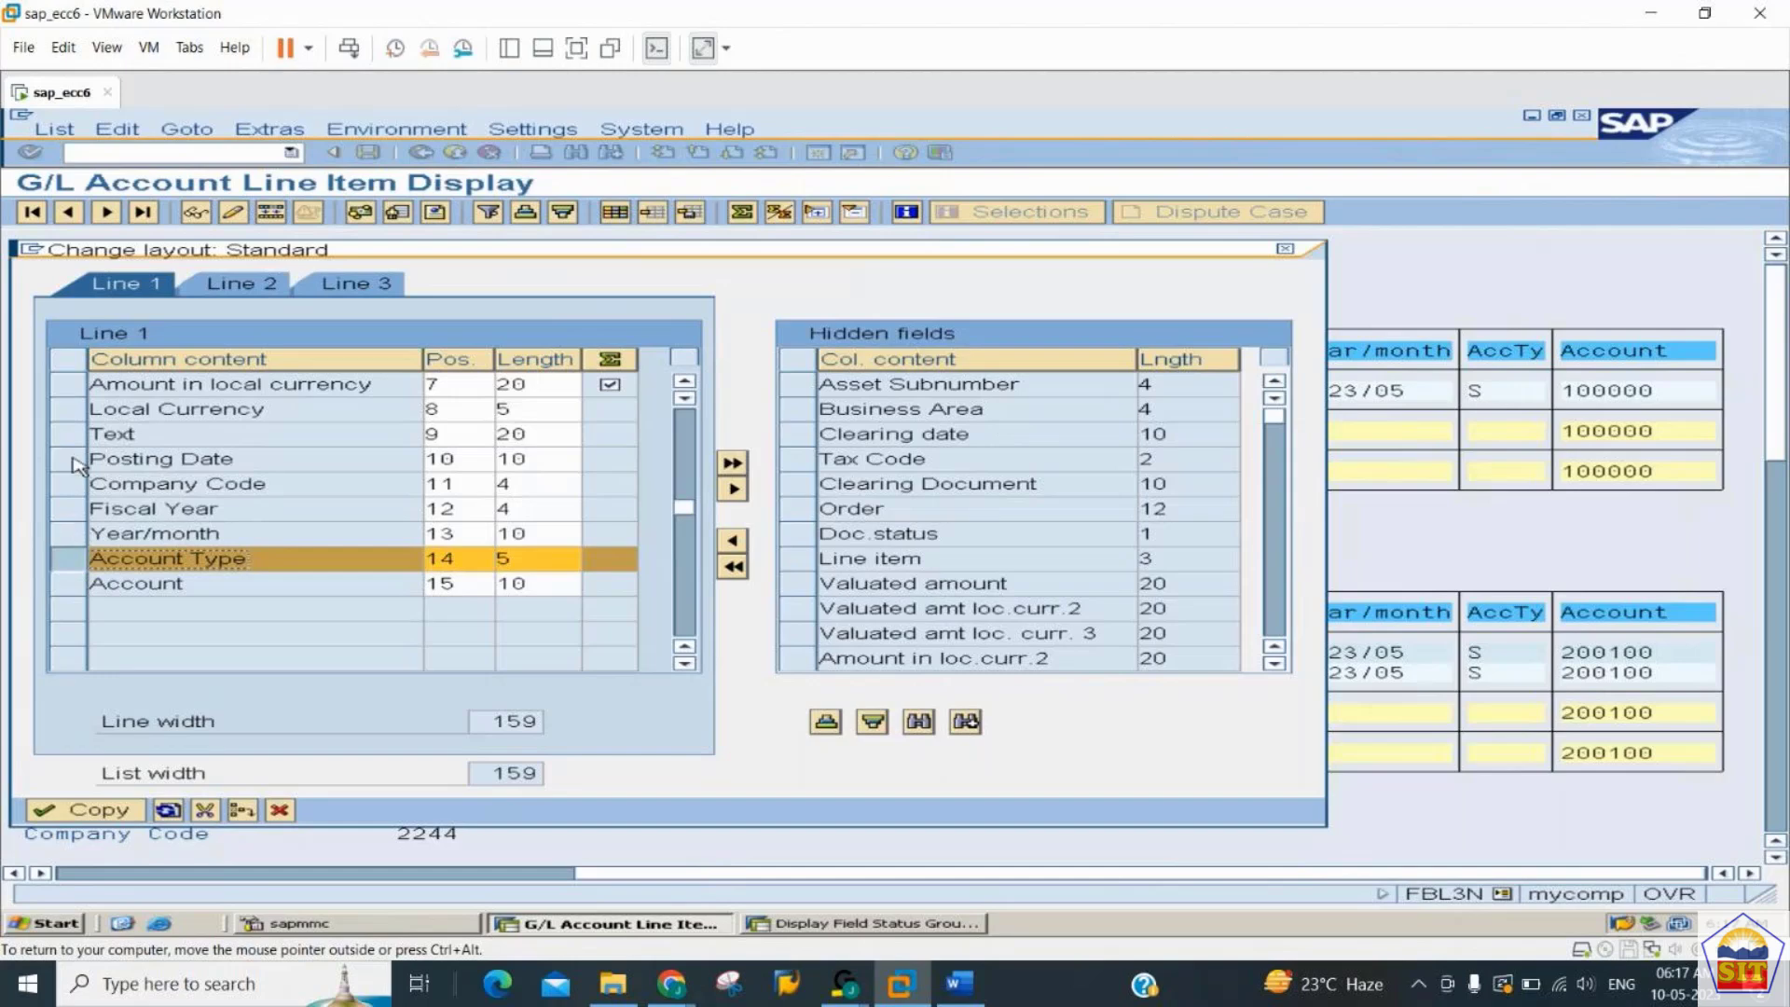
{"action": "left_click", "coordinate": [75, 537]}
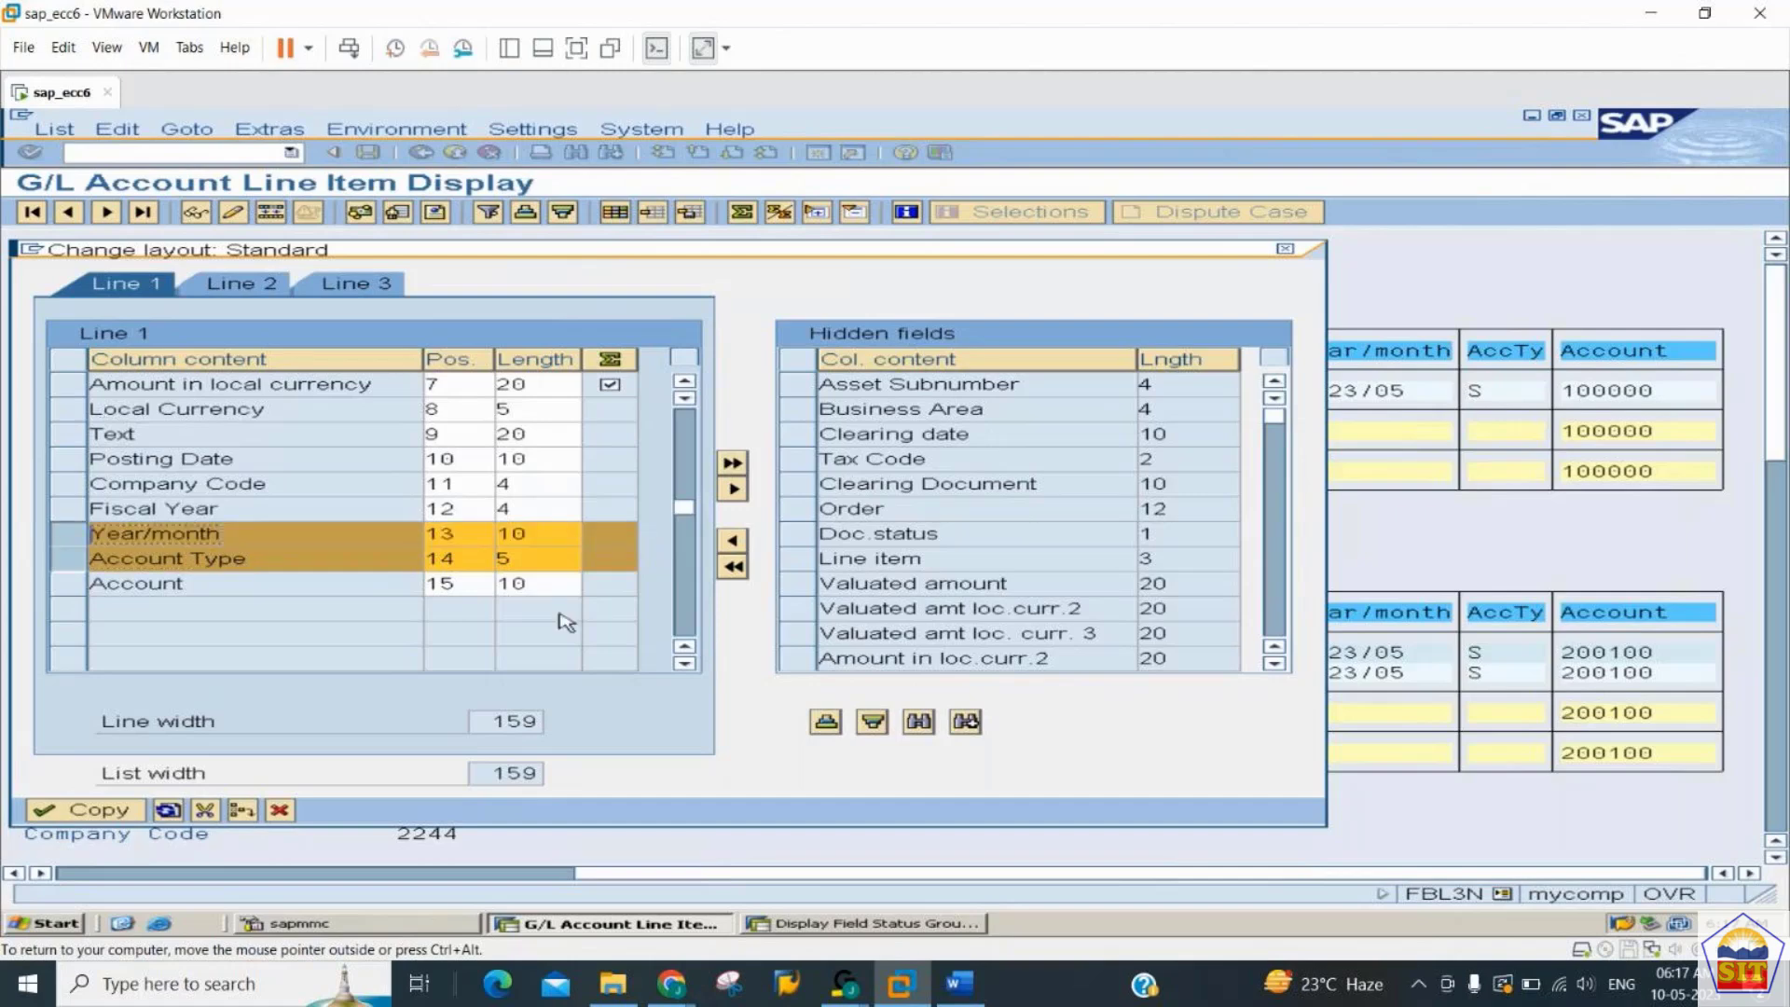
{"action": "left_click", "coordinate": [733, 489]}
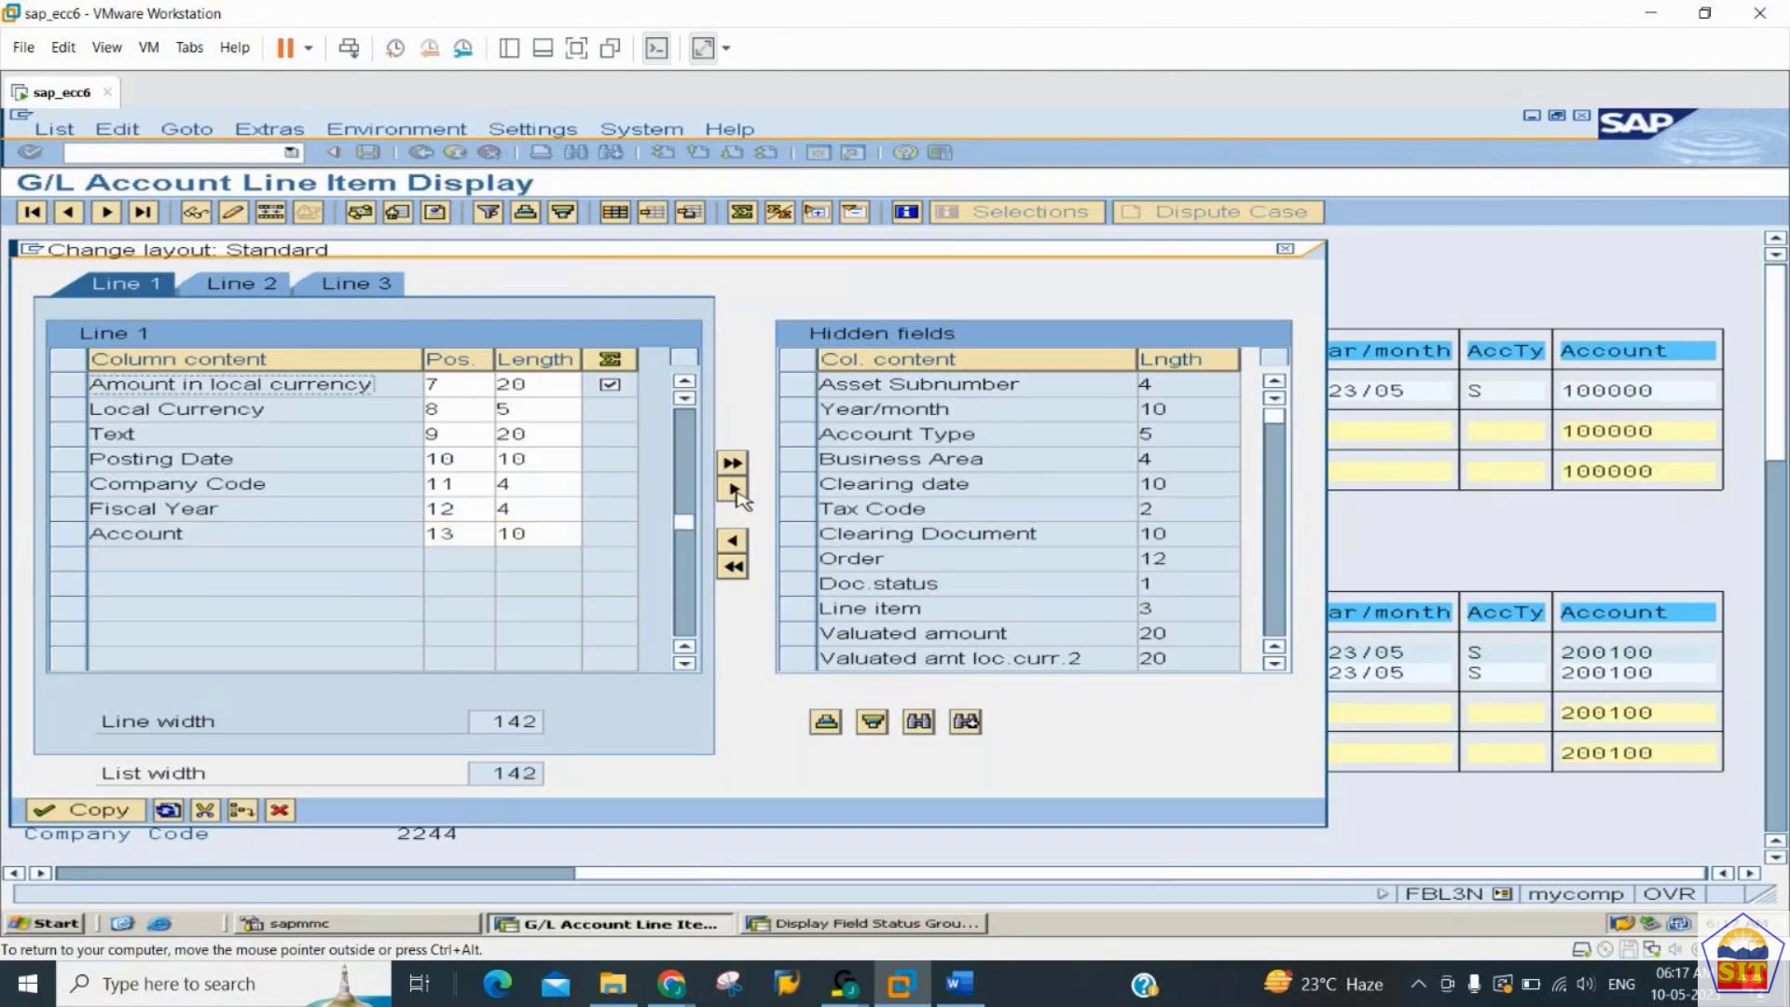
- Apply the layout with the reduced columns, and set the Document Type column length to 4
{"action": "left_click", "coordinate": [68, 816]}
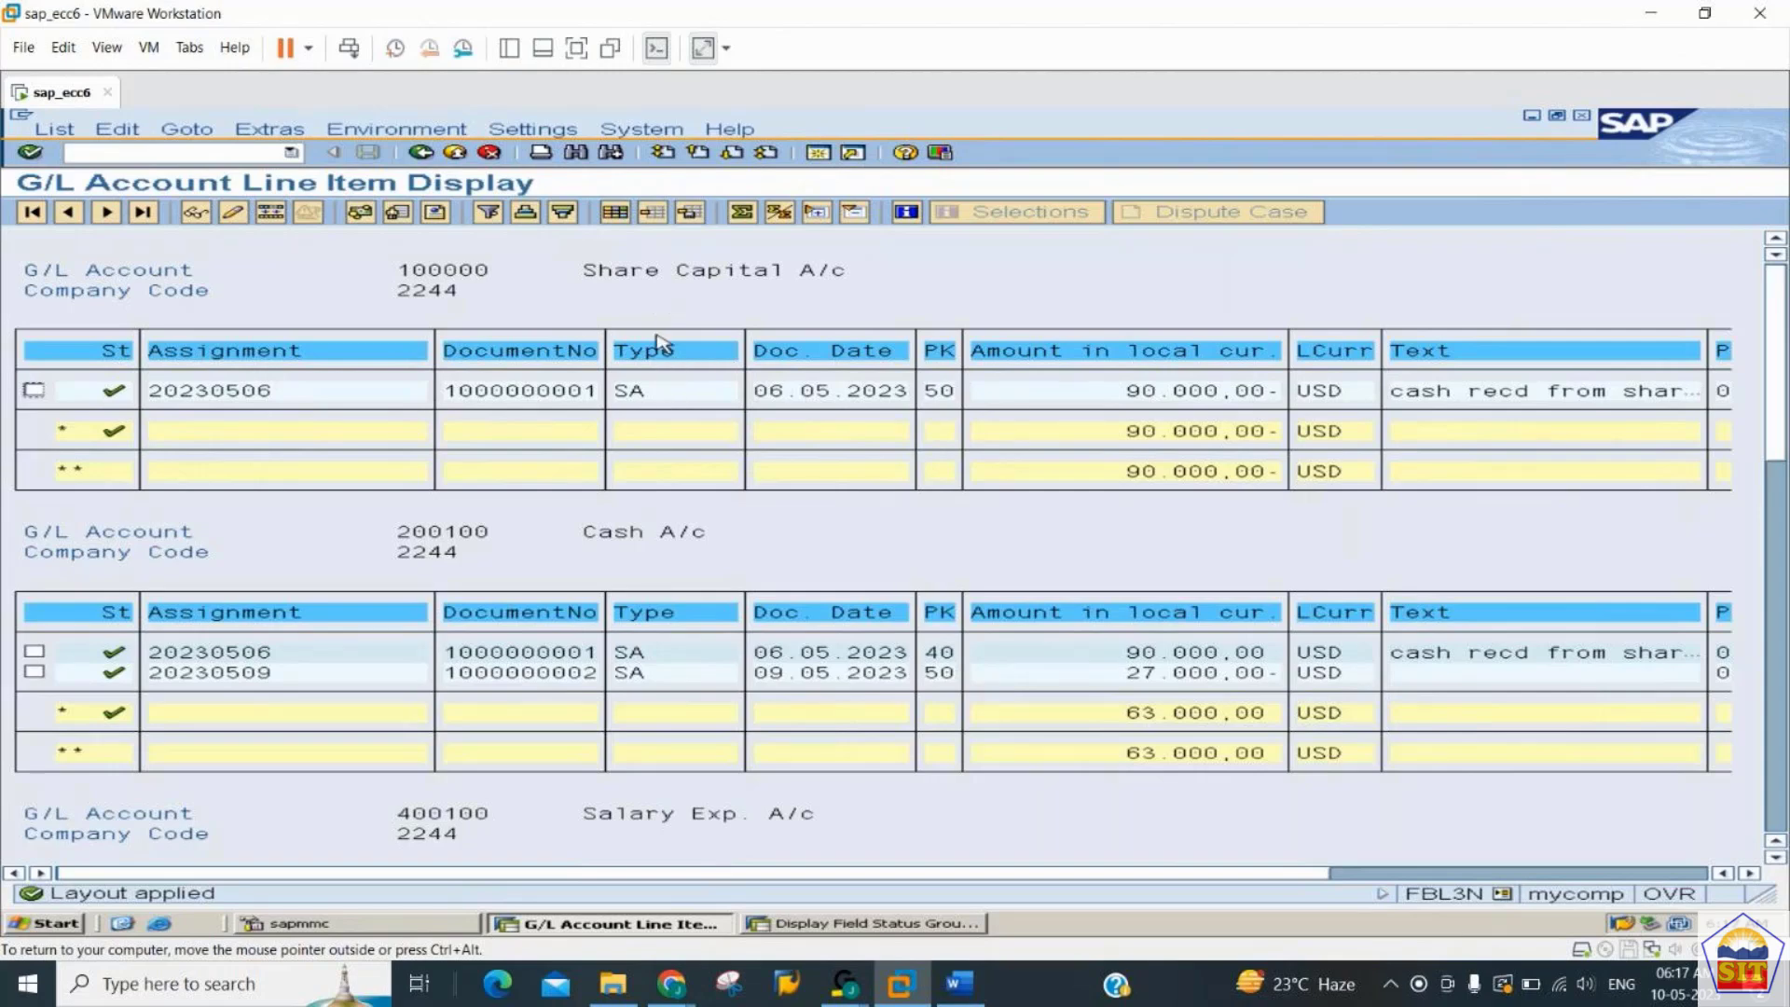
{"action": "left_click", "coordinate": [615, 214]}
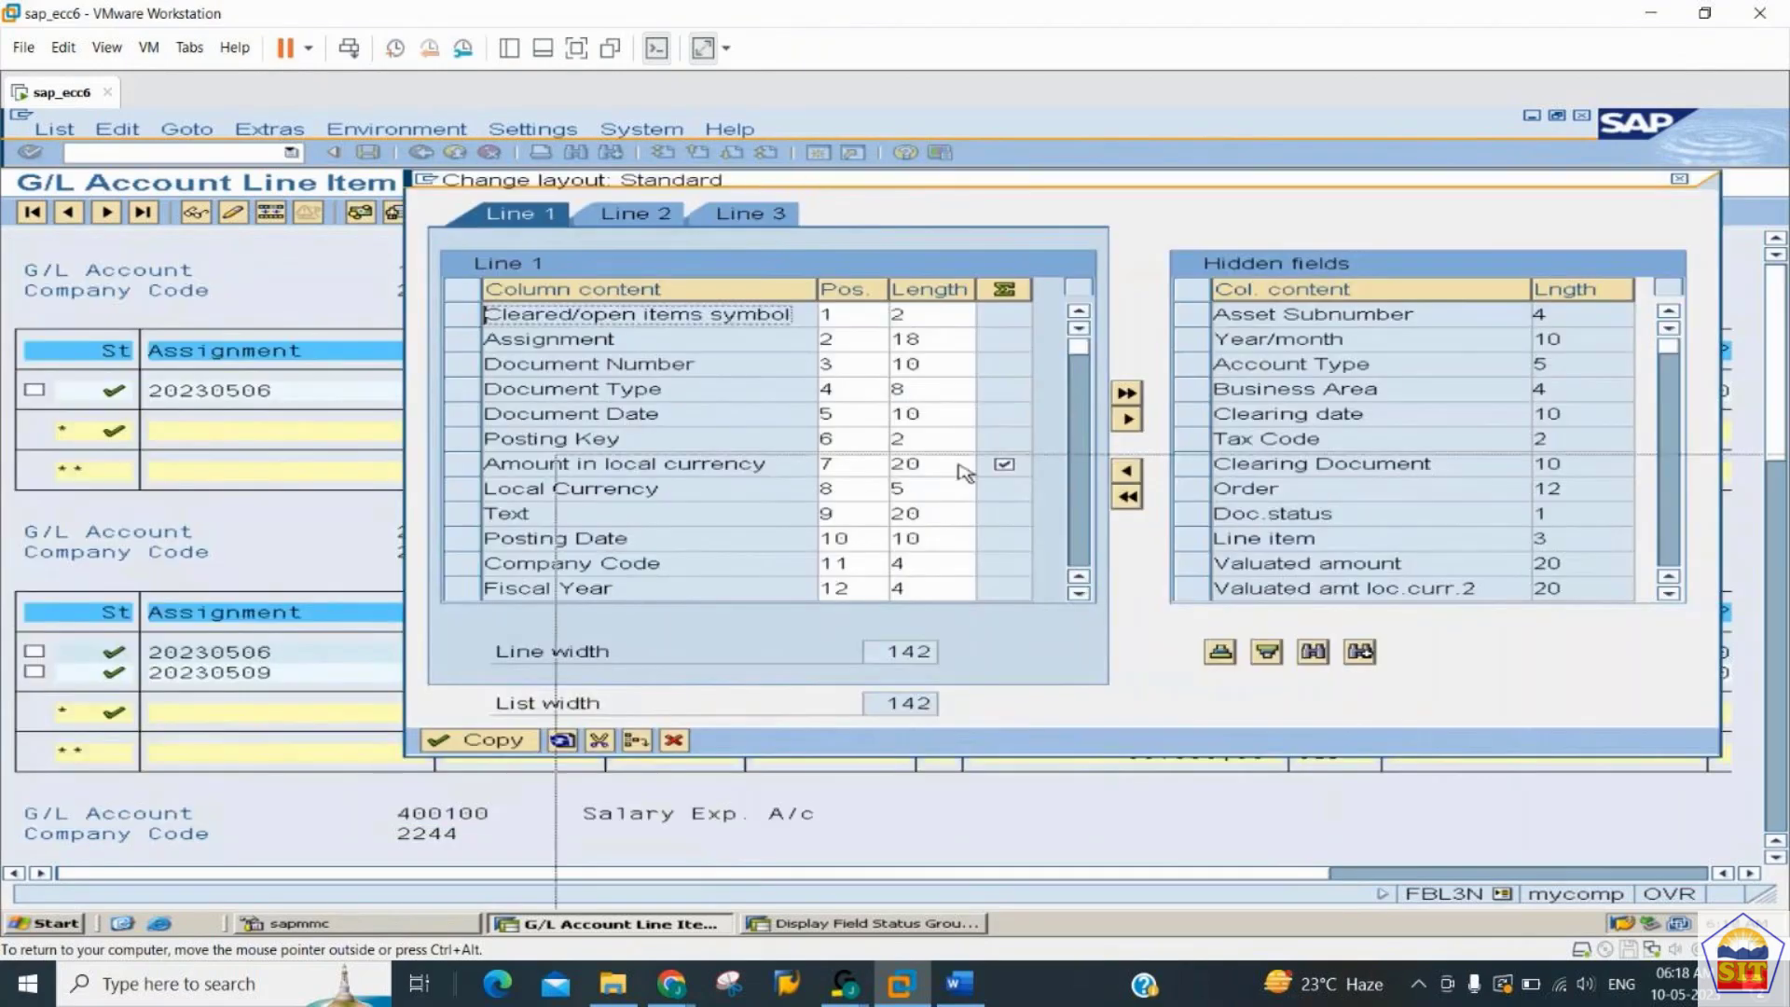
{"action": "left_click_drag", "start_coordinate": [958, 463], "coordinate": [780, 194]}
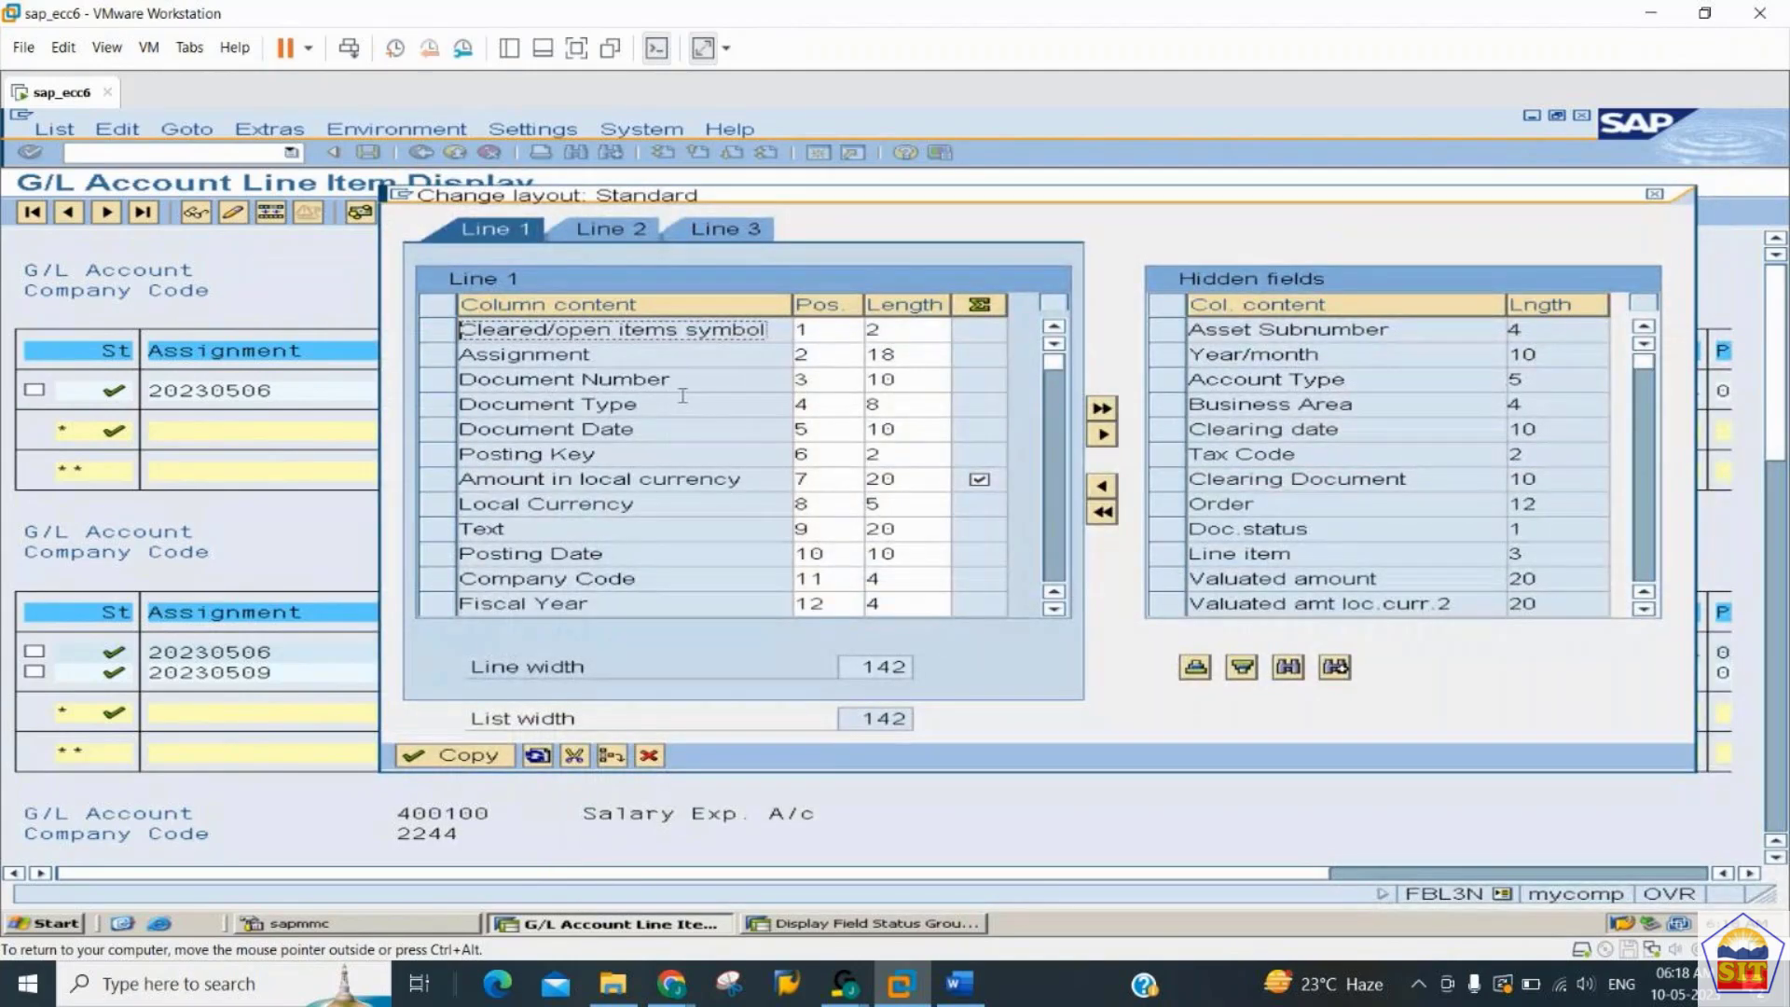
{"action": "left_click", "coordinate": [846, 407]}
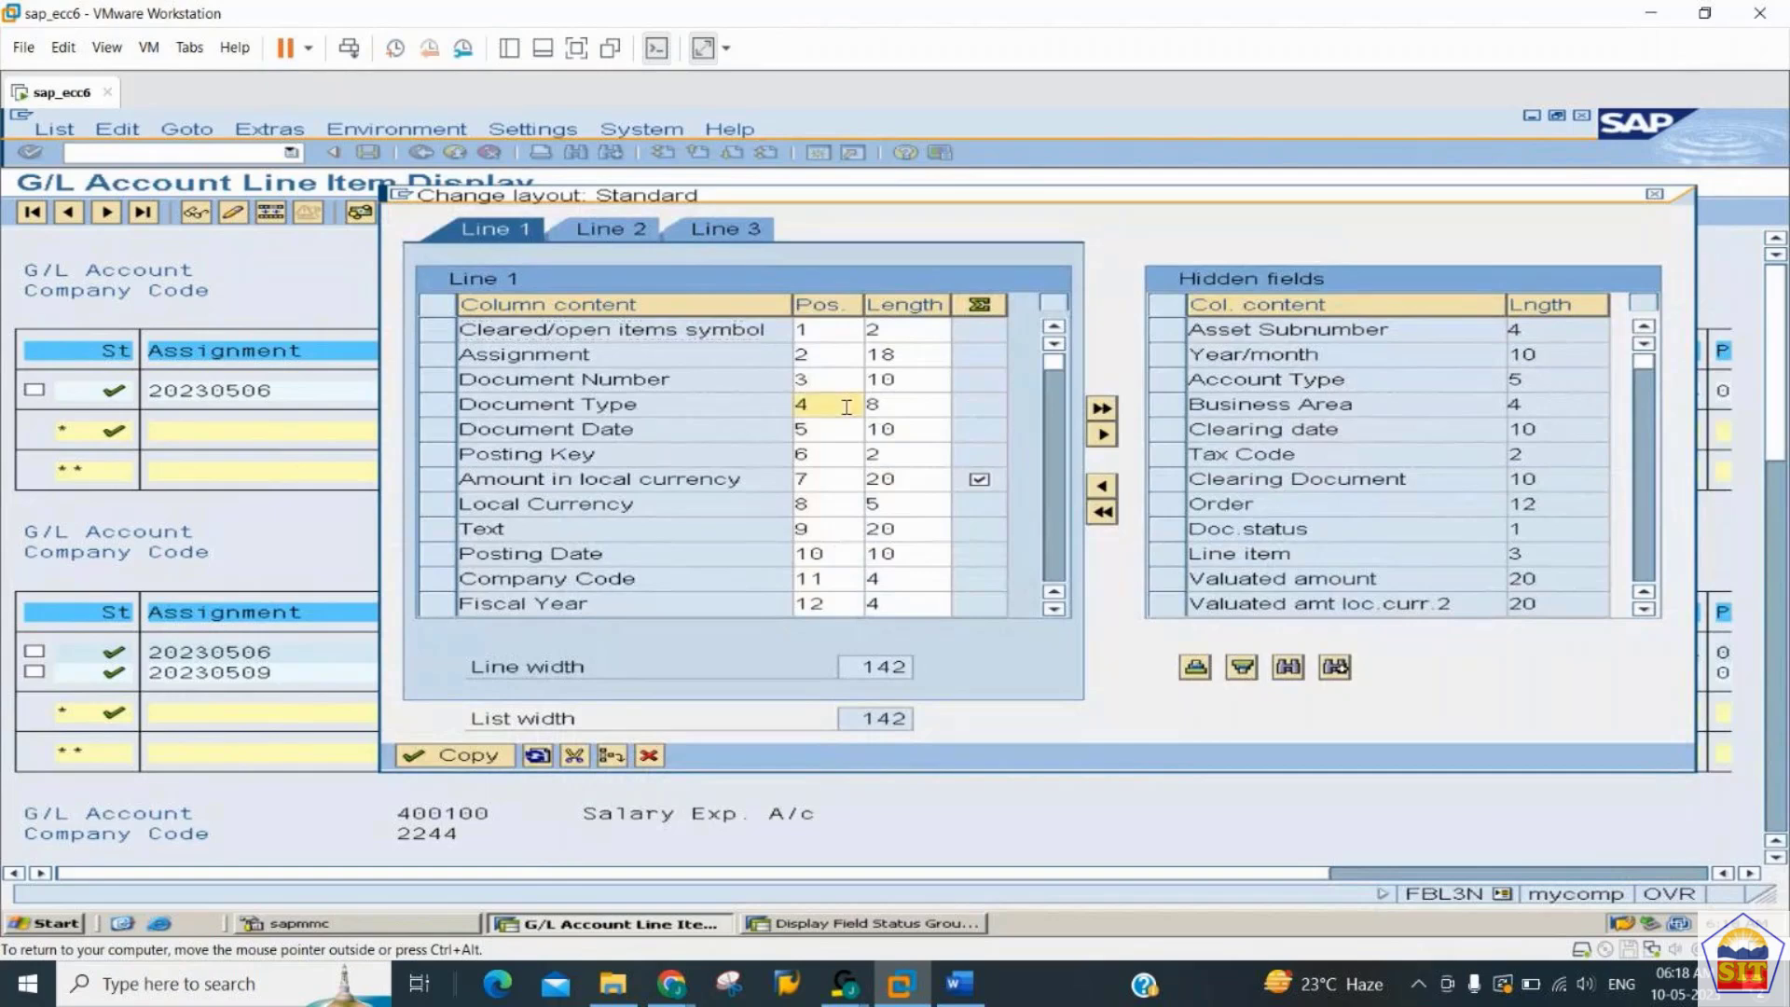
{"action": "left_click", "coordinate": [894, 404]}
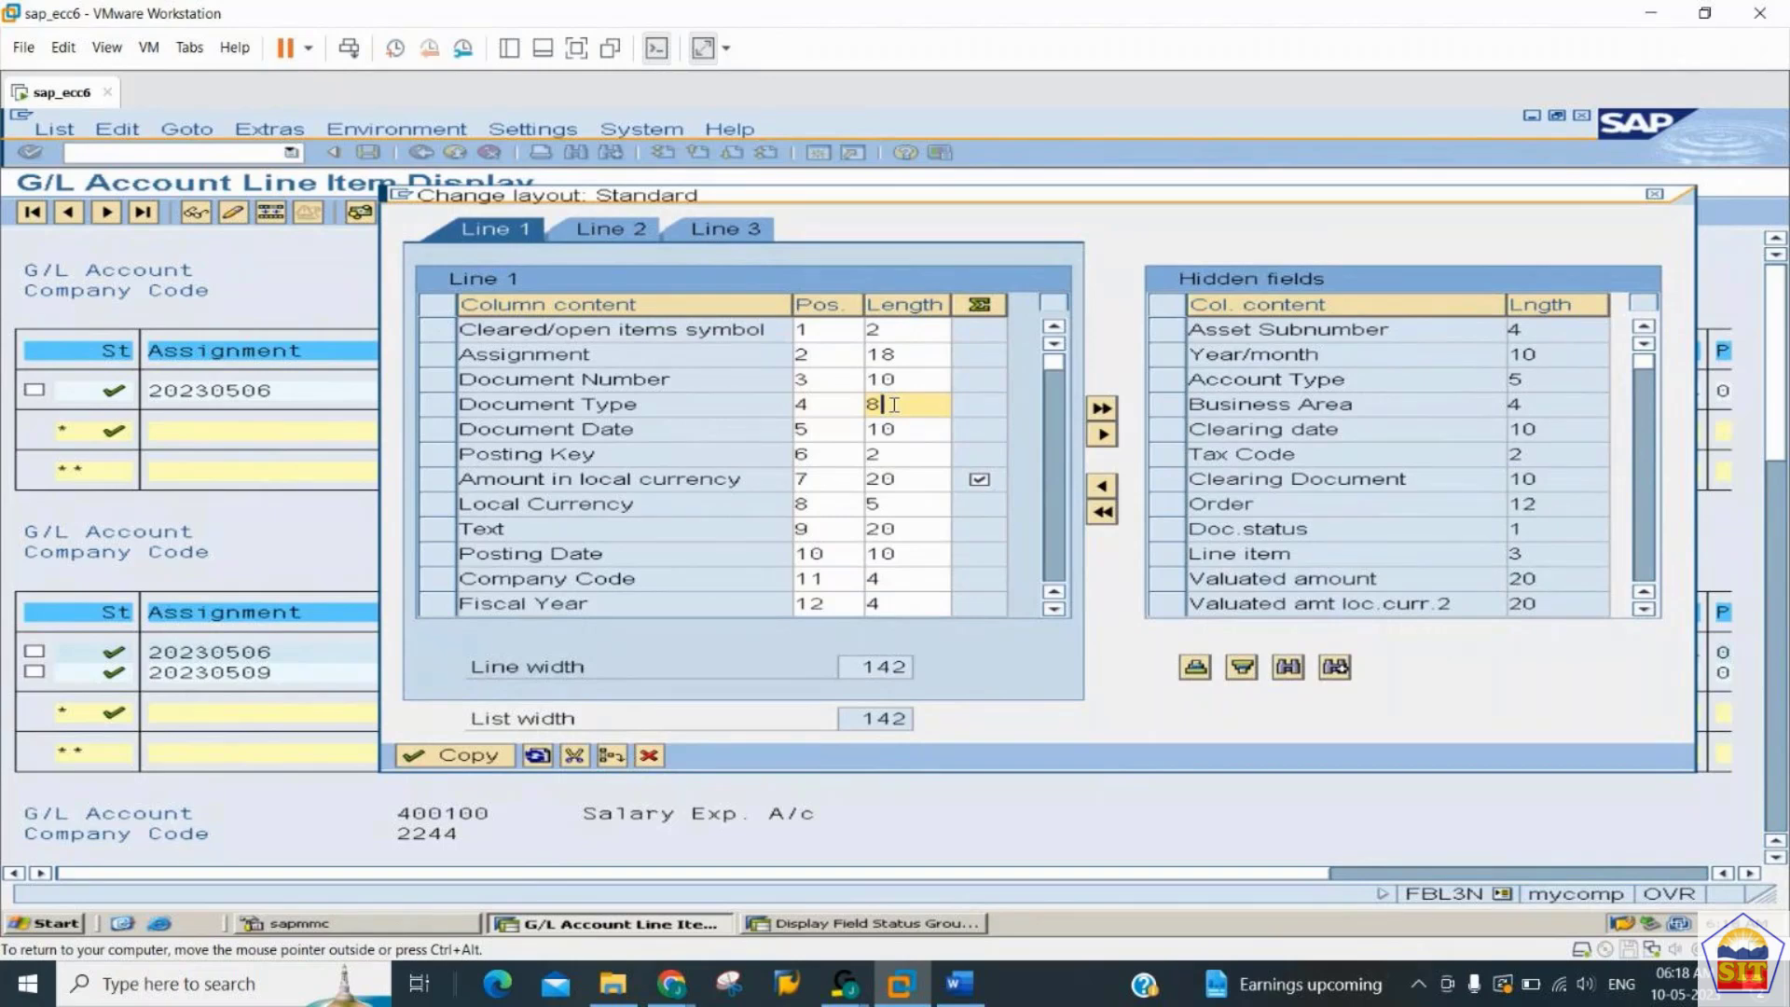
{"action": "key", "text": "BackSpace"}
{"action": "type", "text": "4"}
{"action": "left_click", "coordinate": [466, 755]}
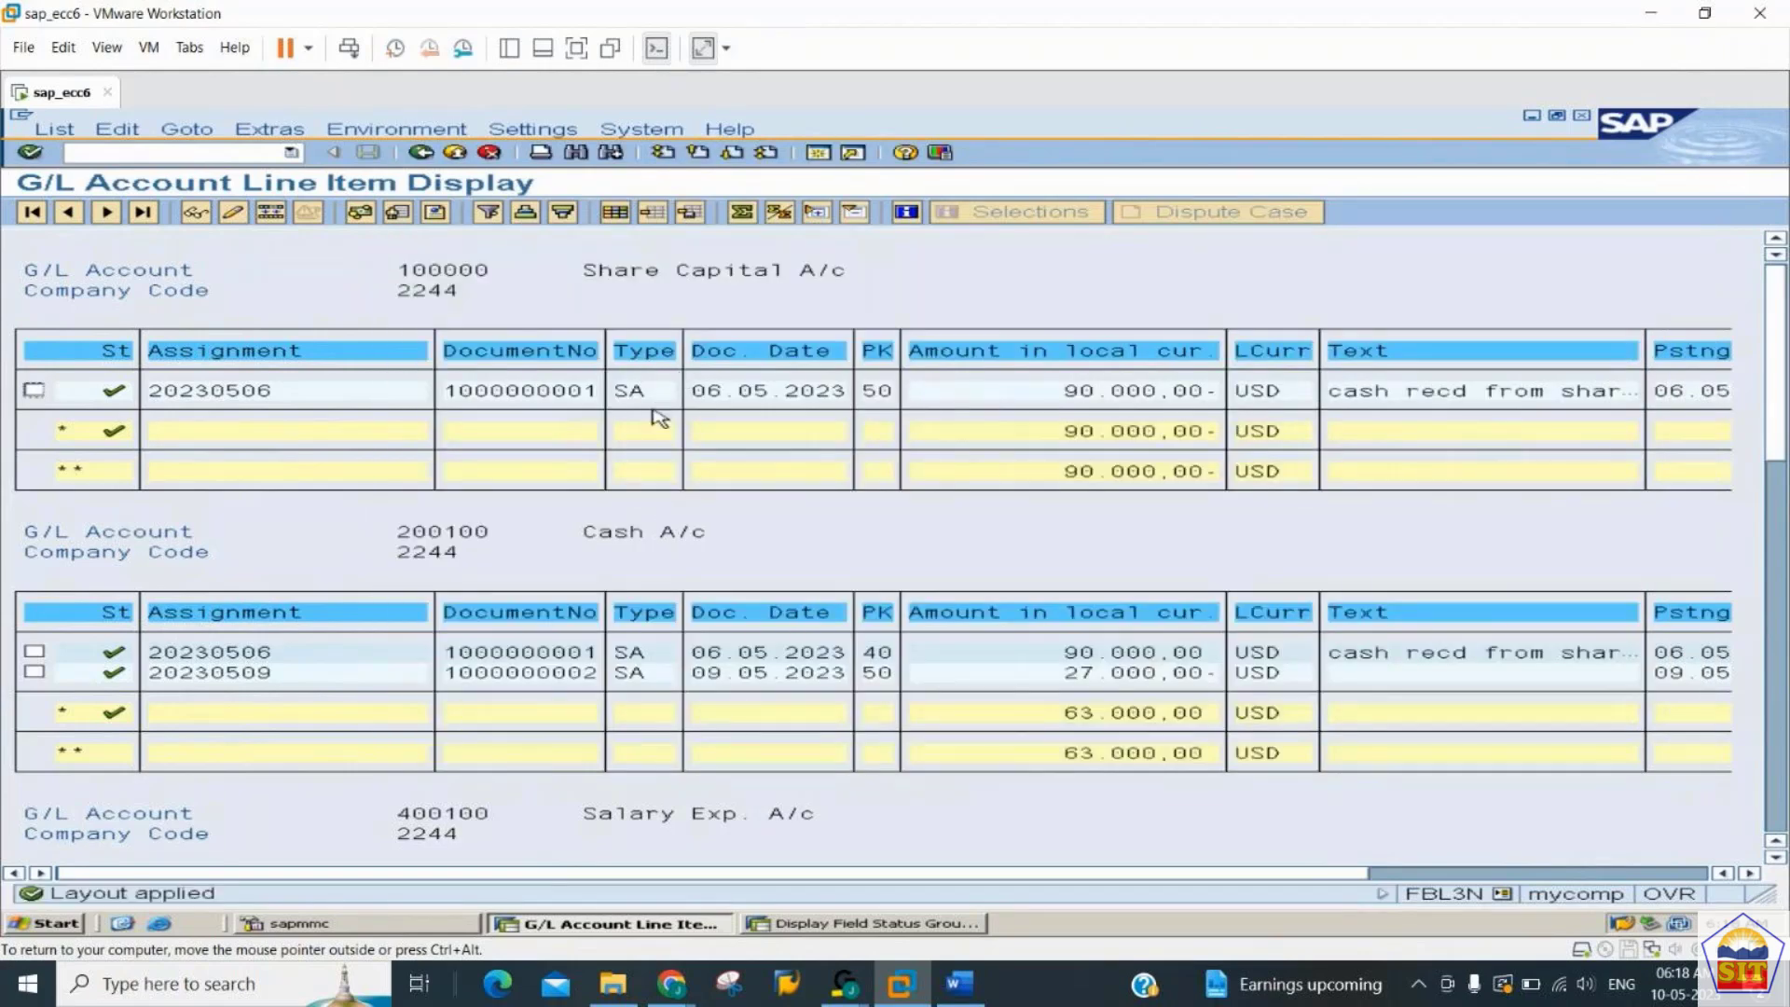
- Shorten the Document Type column to a length of 2 in the line item layout and apply it
{"action": "left_click", "coordinate": [615, 212]}
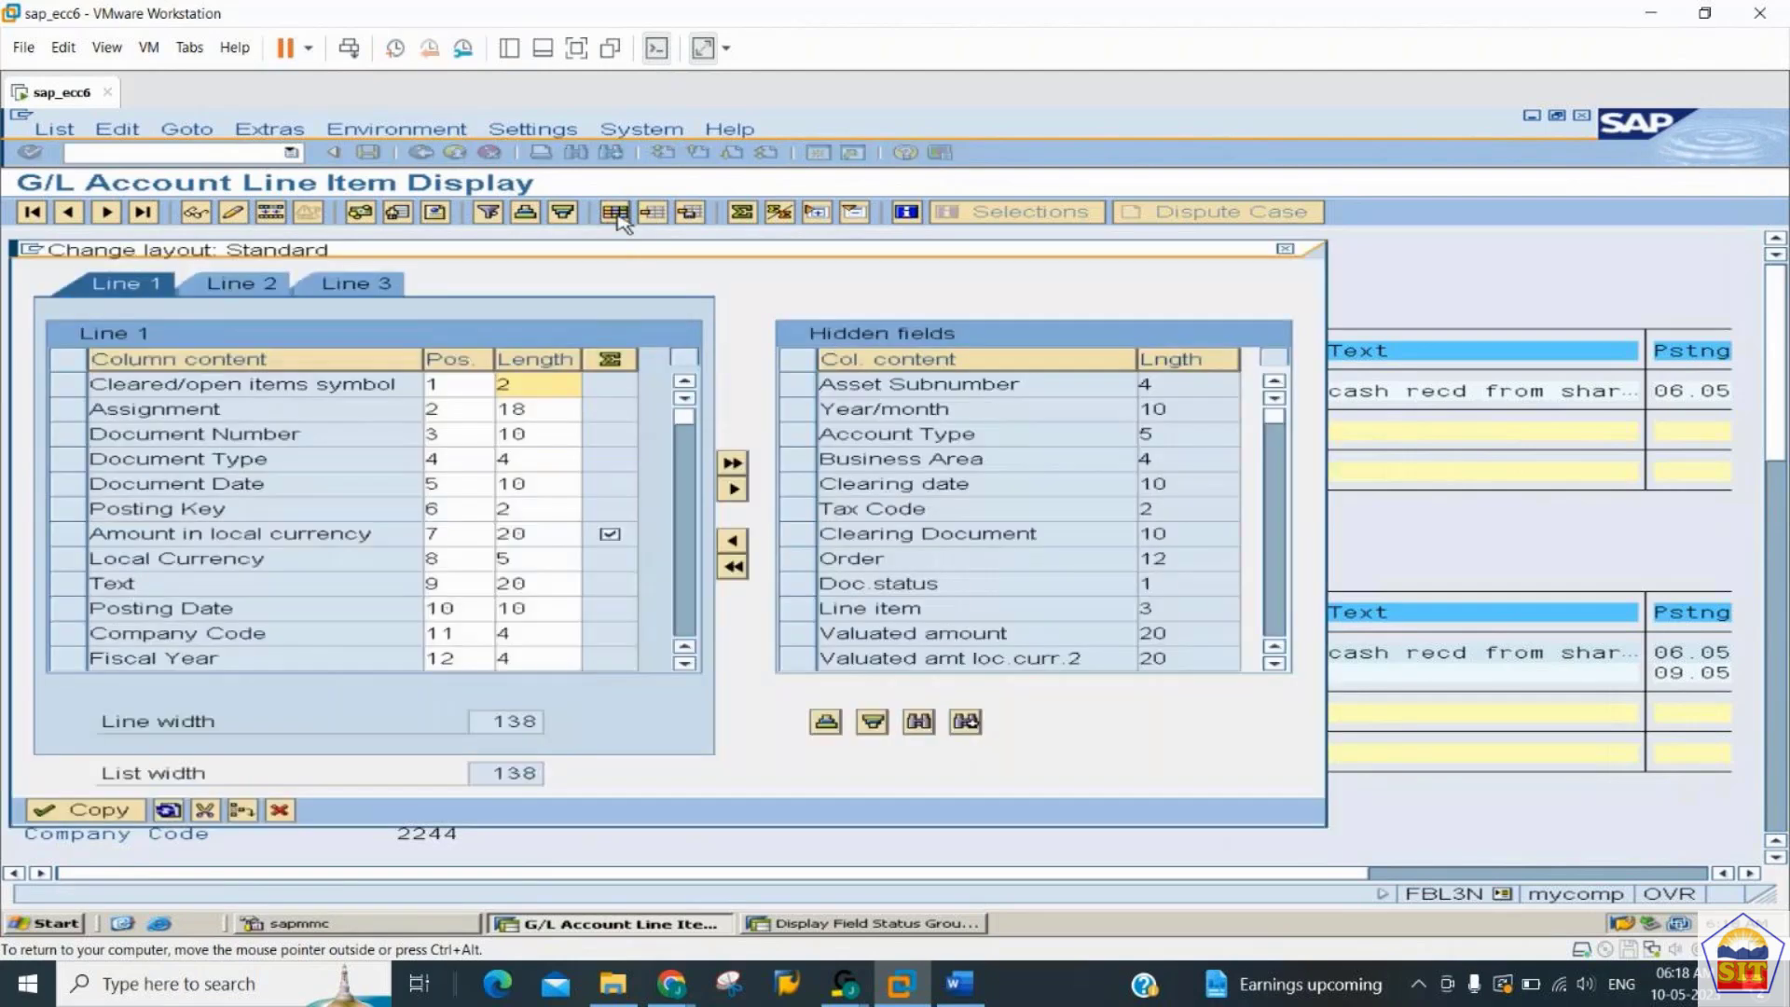
{"action": "left_click", "coordinate": [539, 460]}
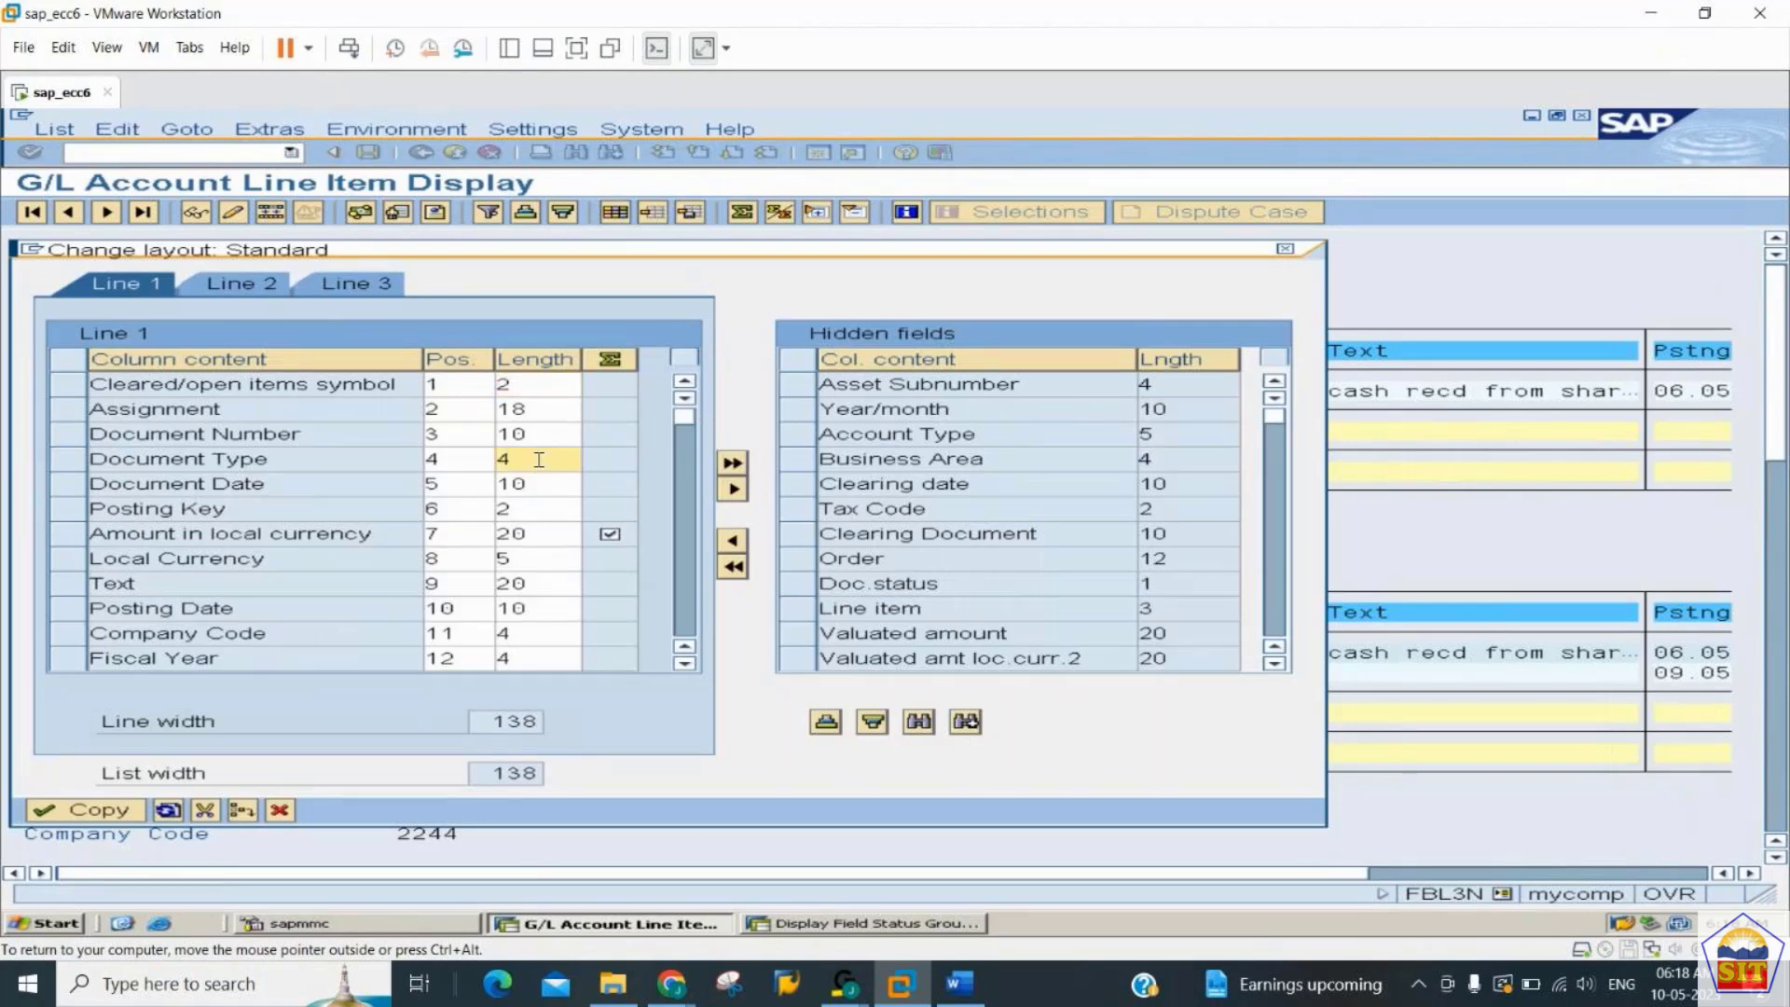
{"action": "key", "text": "BackSpace"}
{"action": "type", "text": "2"}
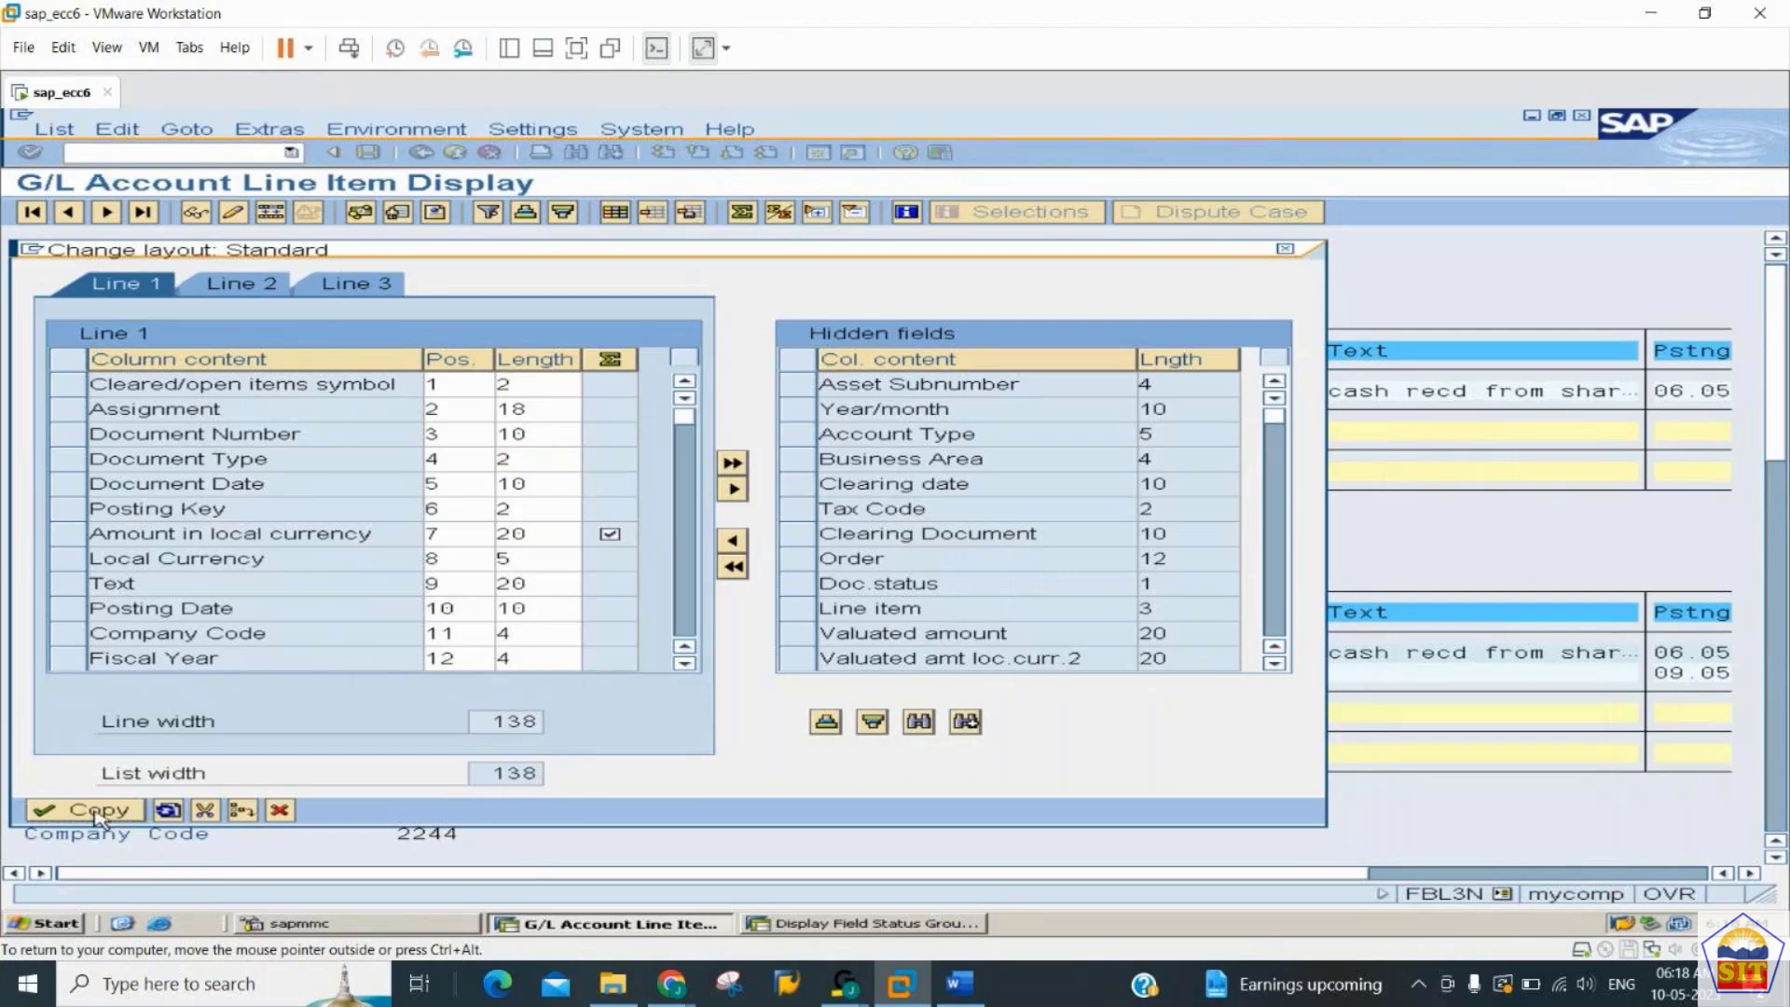
{"action": "left_click", "coordinate": [97, 815]}
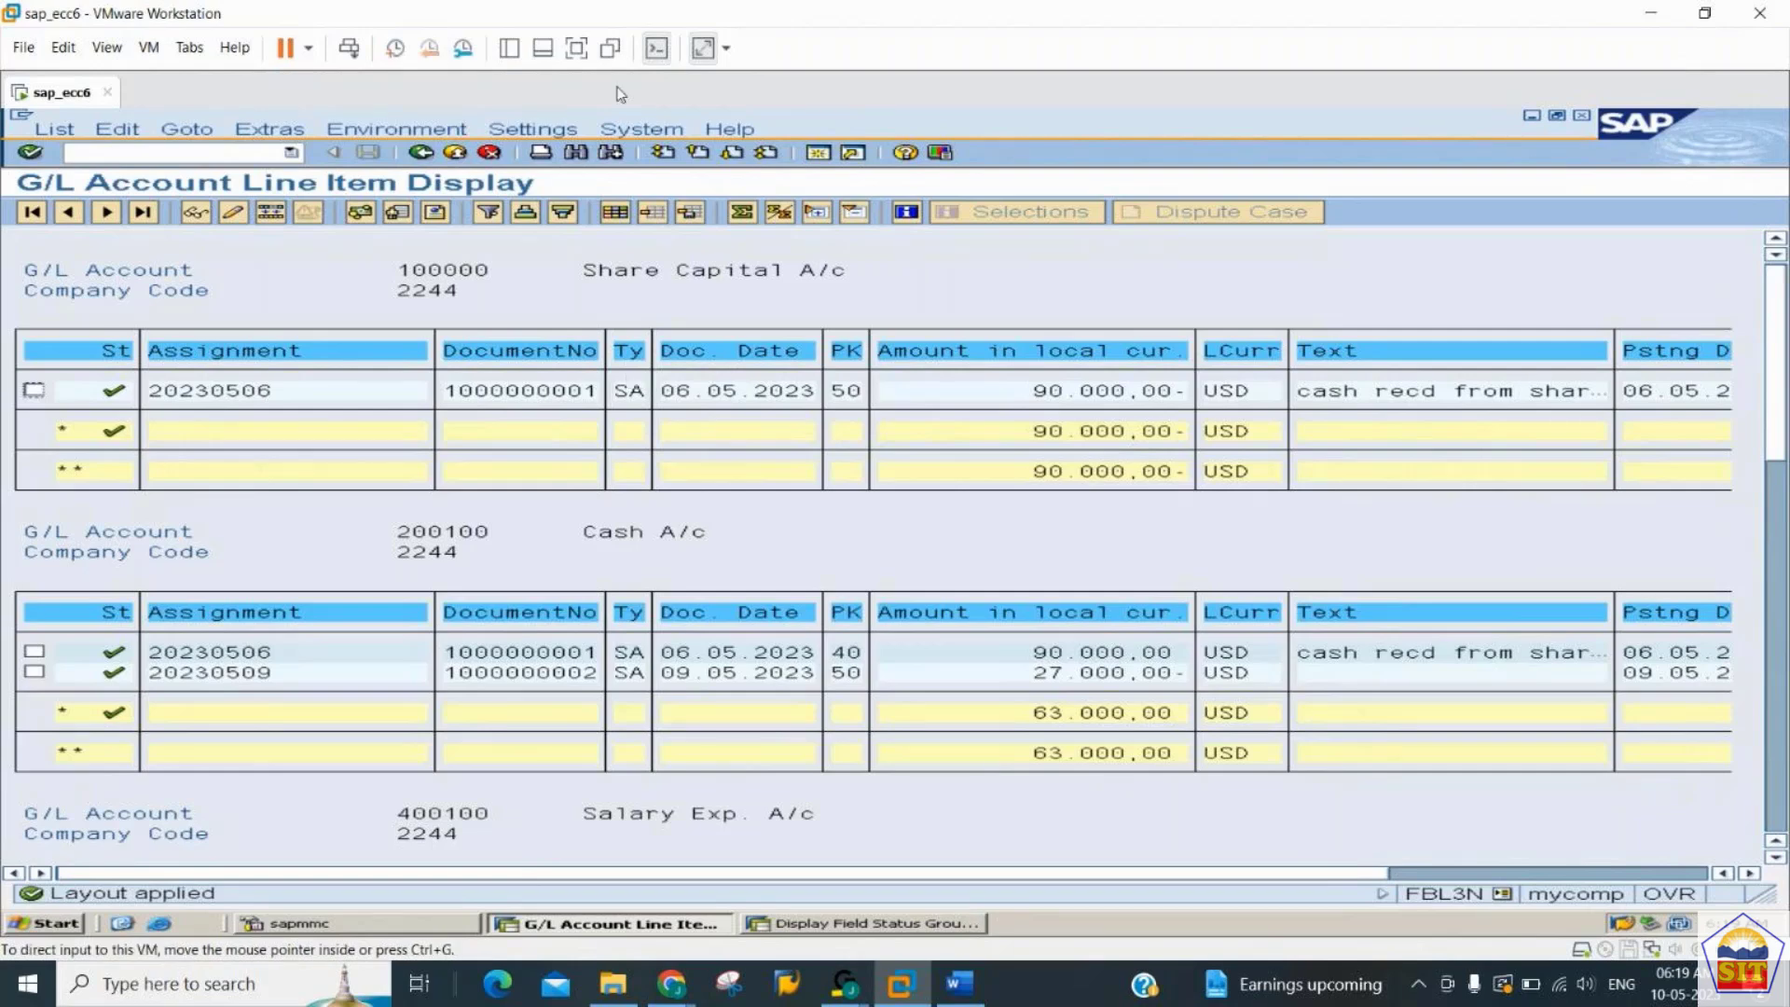
- Save the current line item layout as /2244USER
{"action": "left_click", "coordinate": [690, 215]}
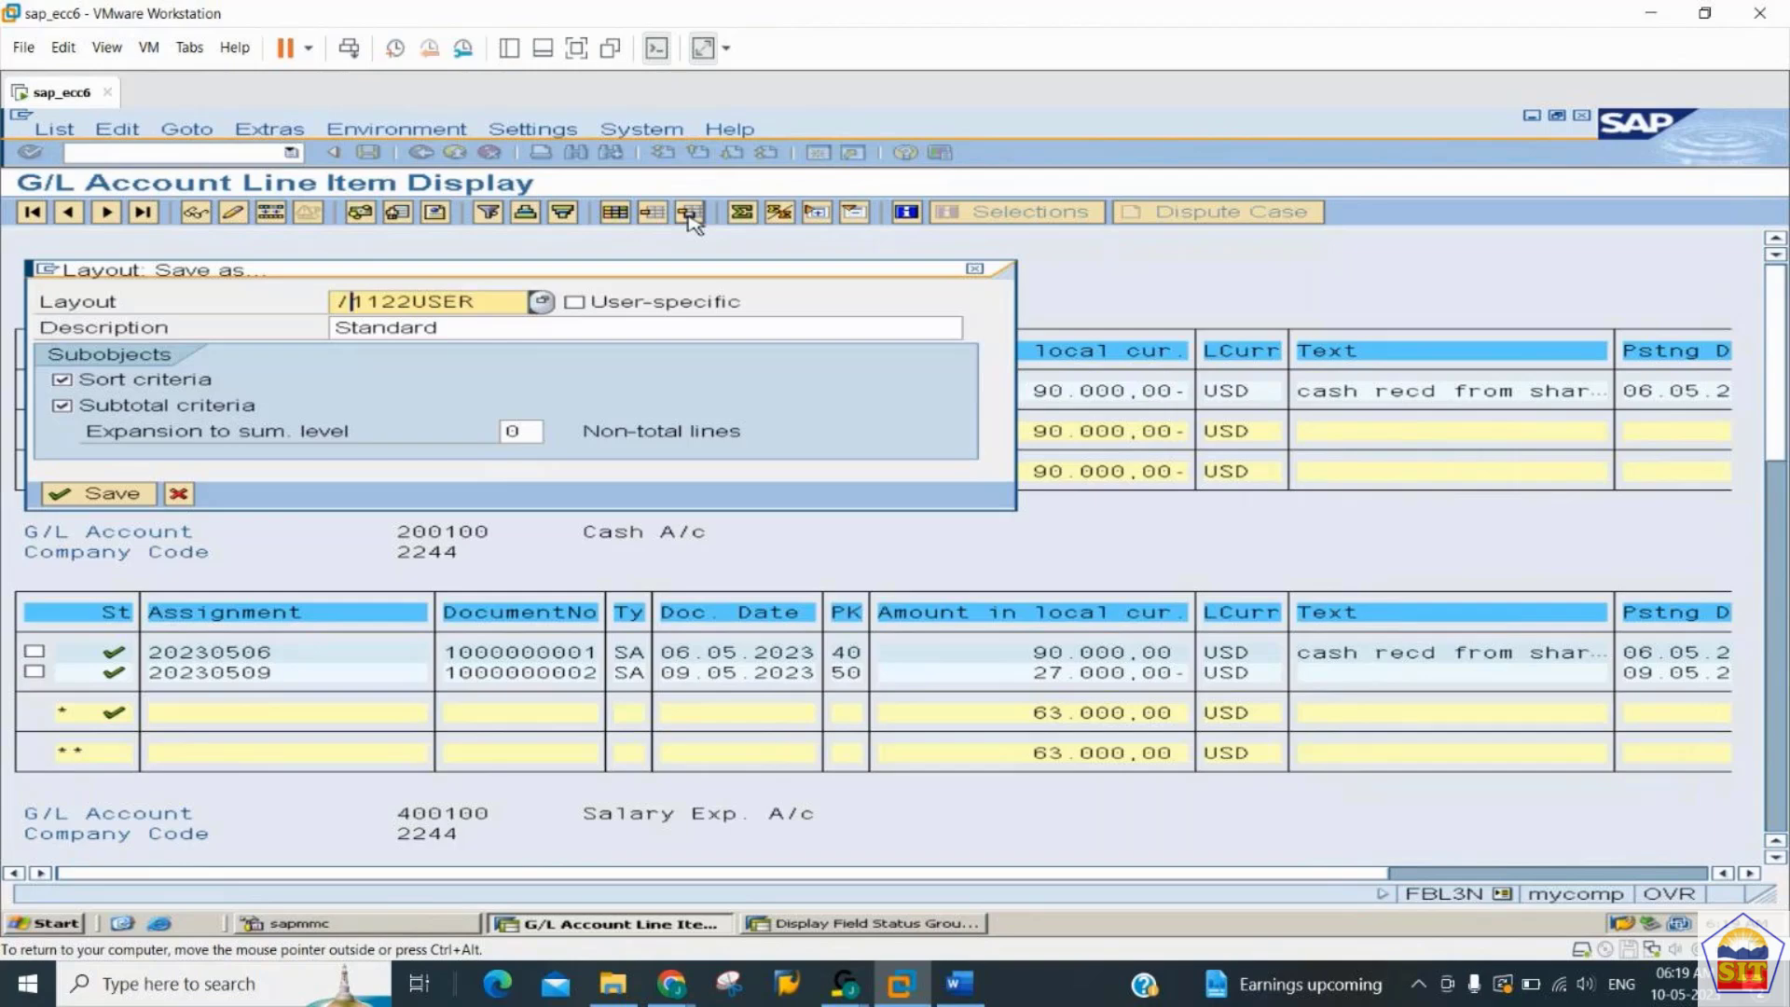
{"action": "type", "text": "2244"}
{"action": "left_click", "coordinate": [83, 497]}
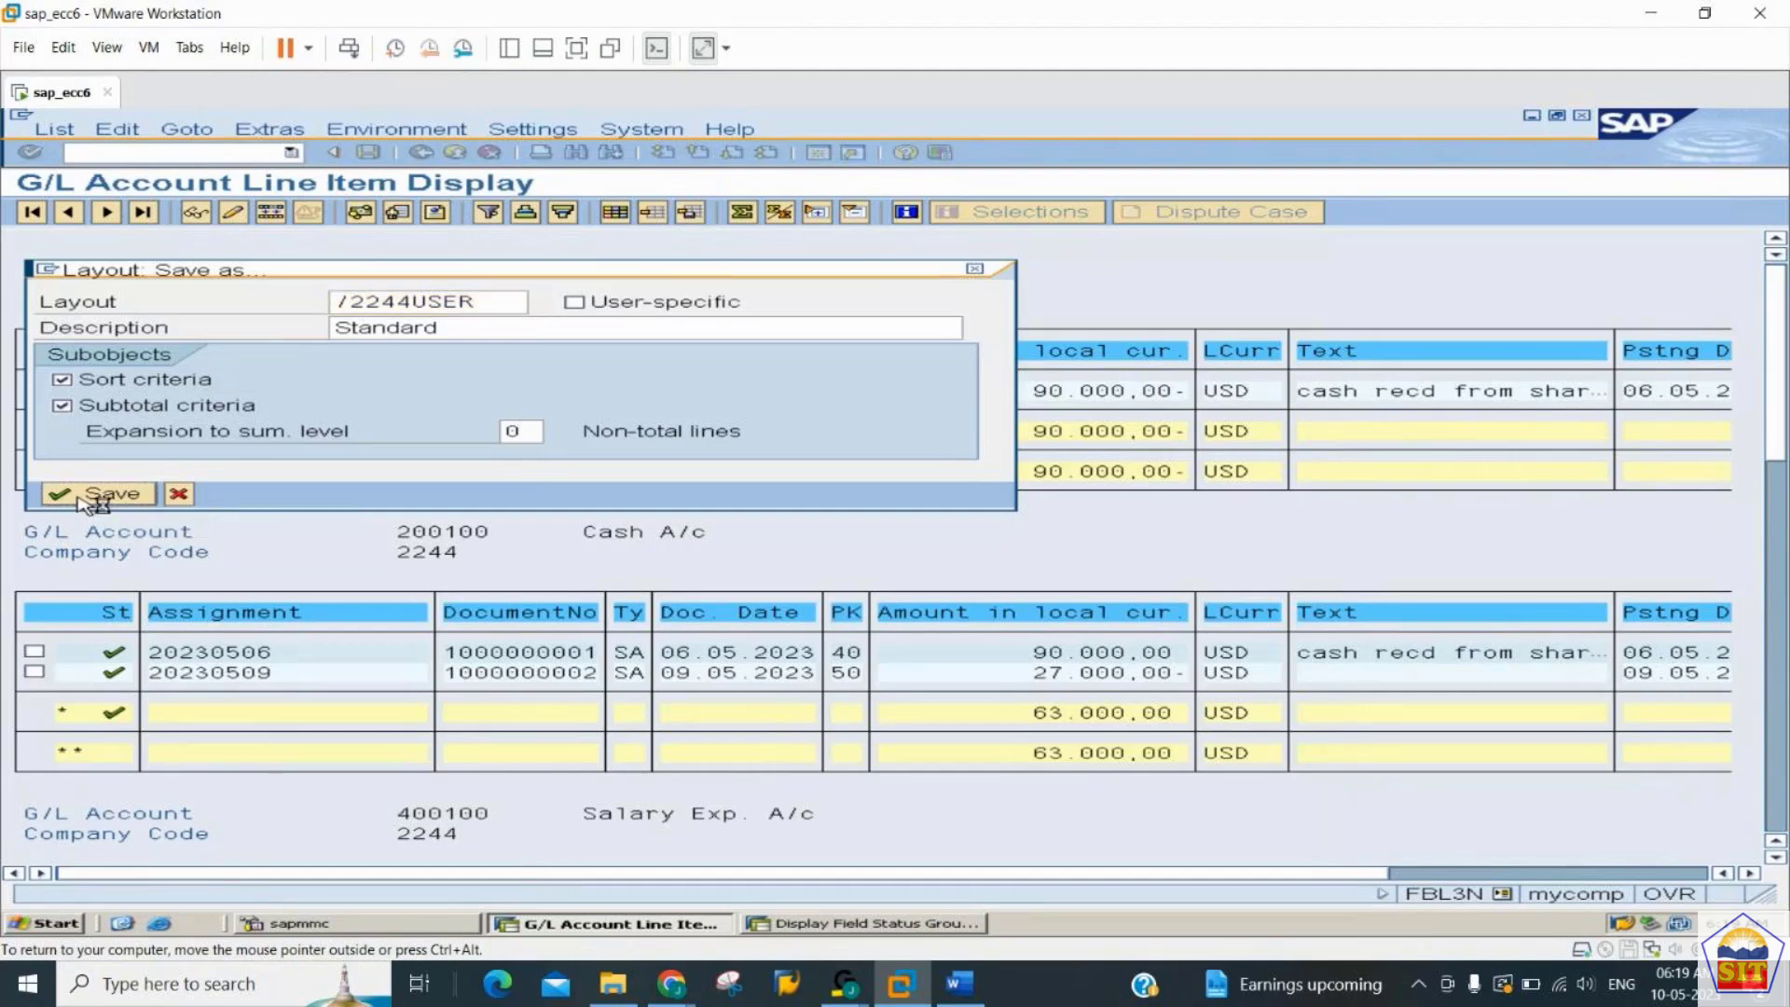
{"action": "left_click", "coordinate": [91, 497]}
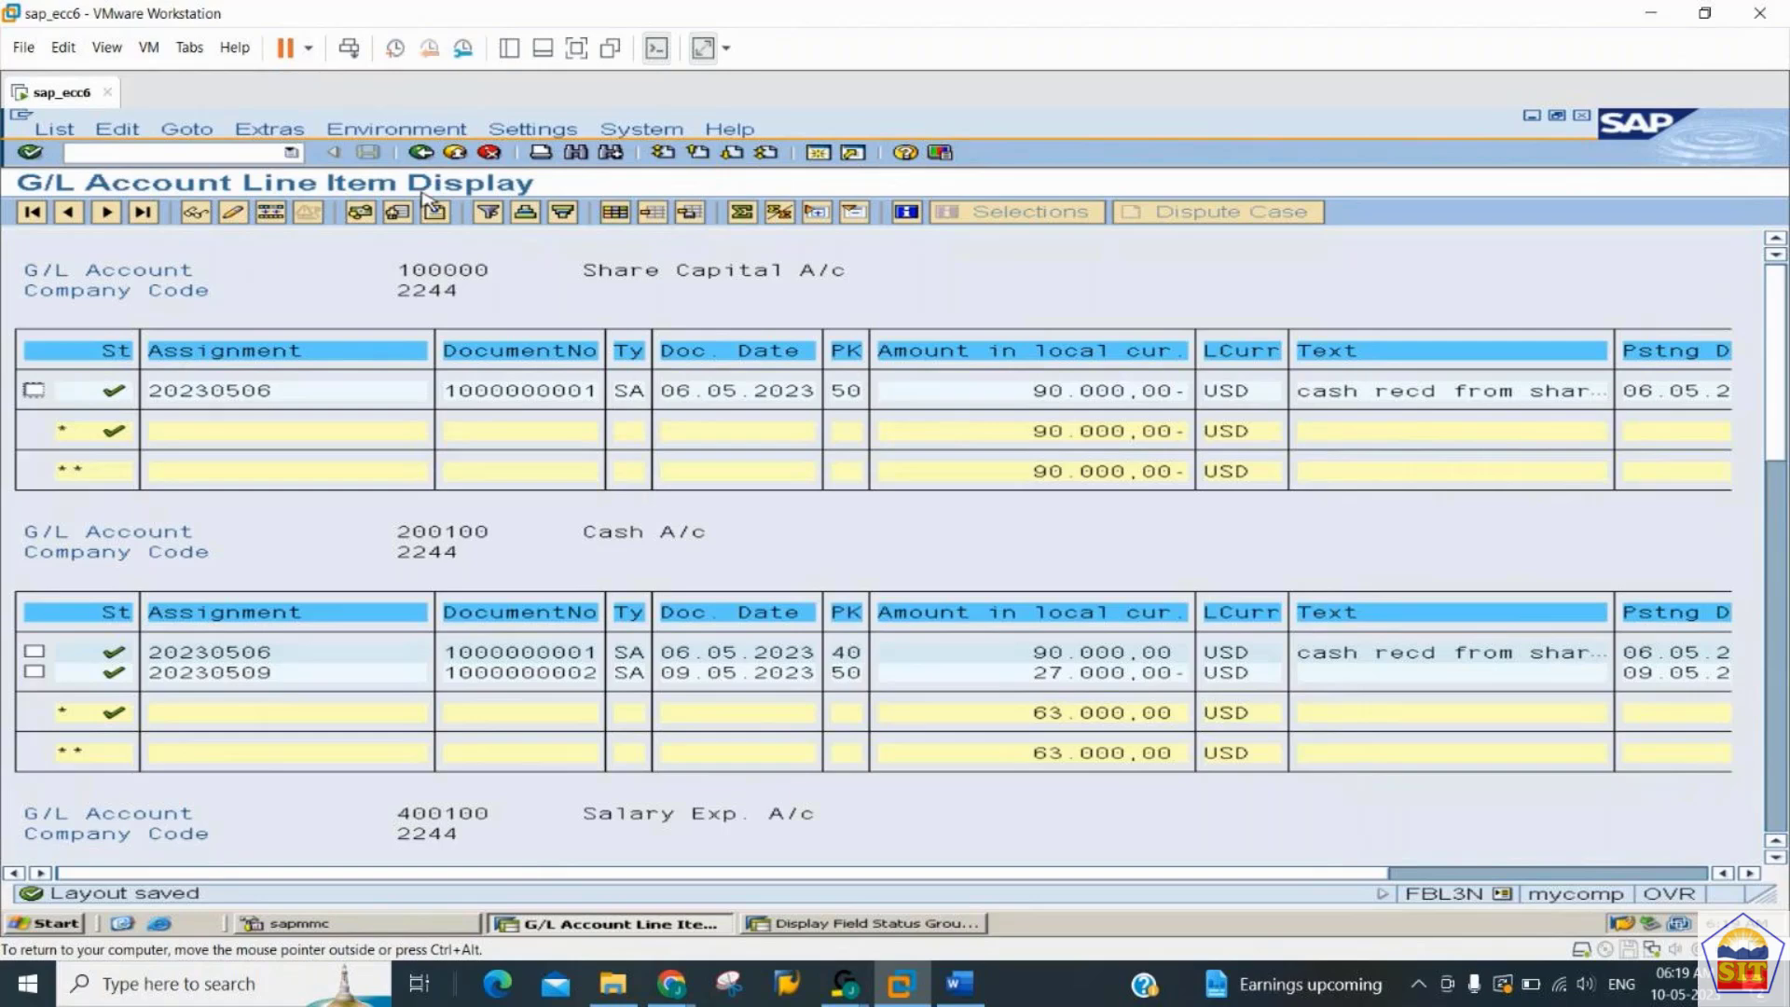
- Return to the selection screen, set the list output layout to /2244USER, and run the line item report to review its columns
{"action": "left_click", "coordinate": [423, 156]}
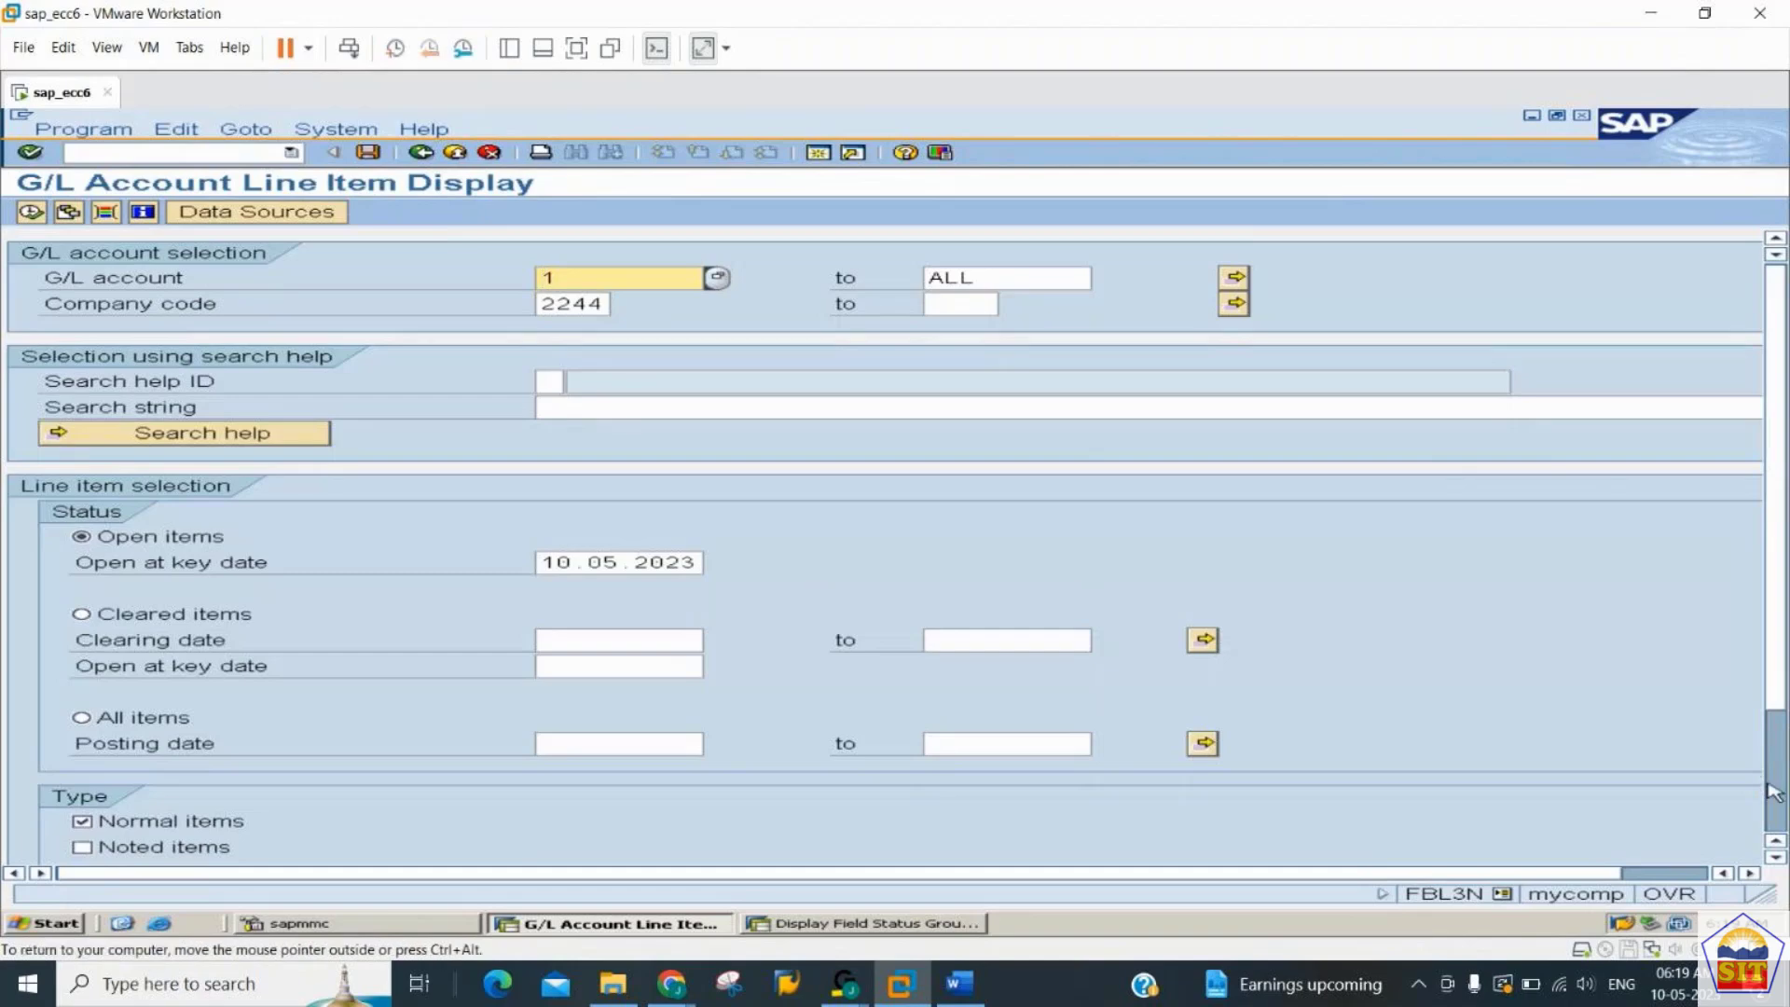
{"action": "scroll", "coordinate": [1779, 793], "scroll_direction": "down", "scroll_amount": 2}
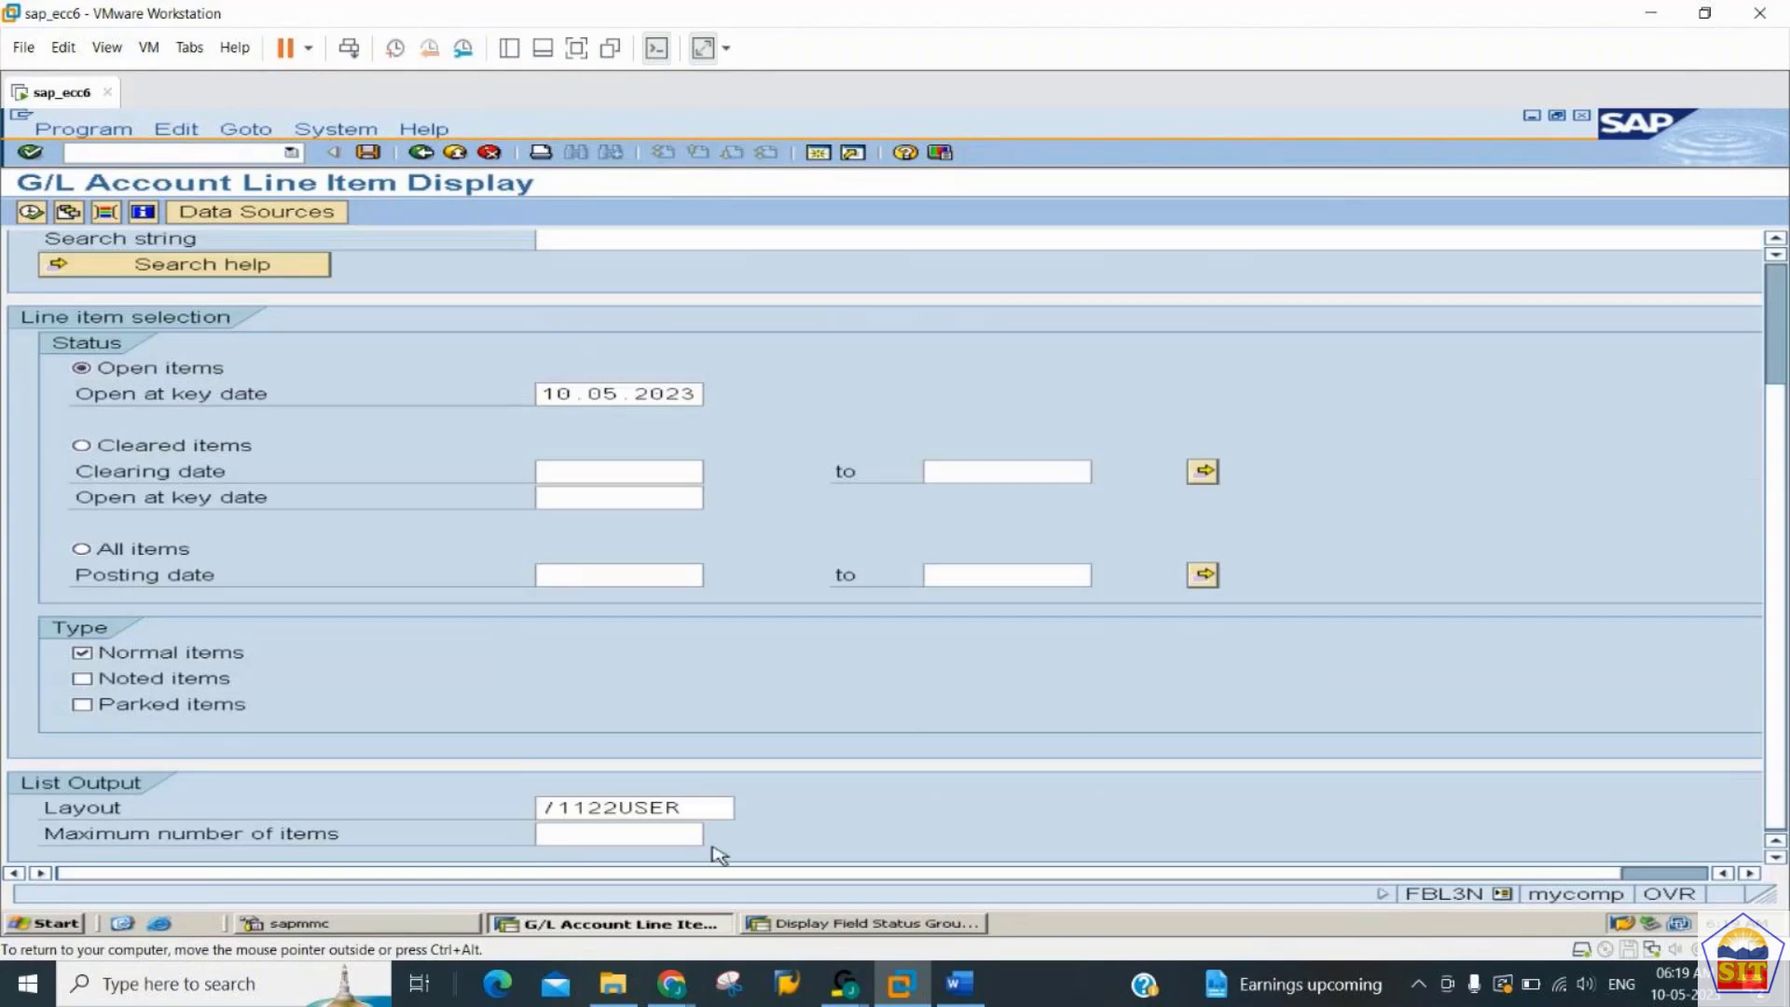
{"action": "left_click", "coordinate": [560, 808]}
{"action": "type", "text": "2244"}
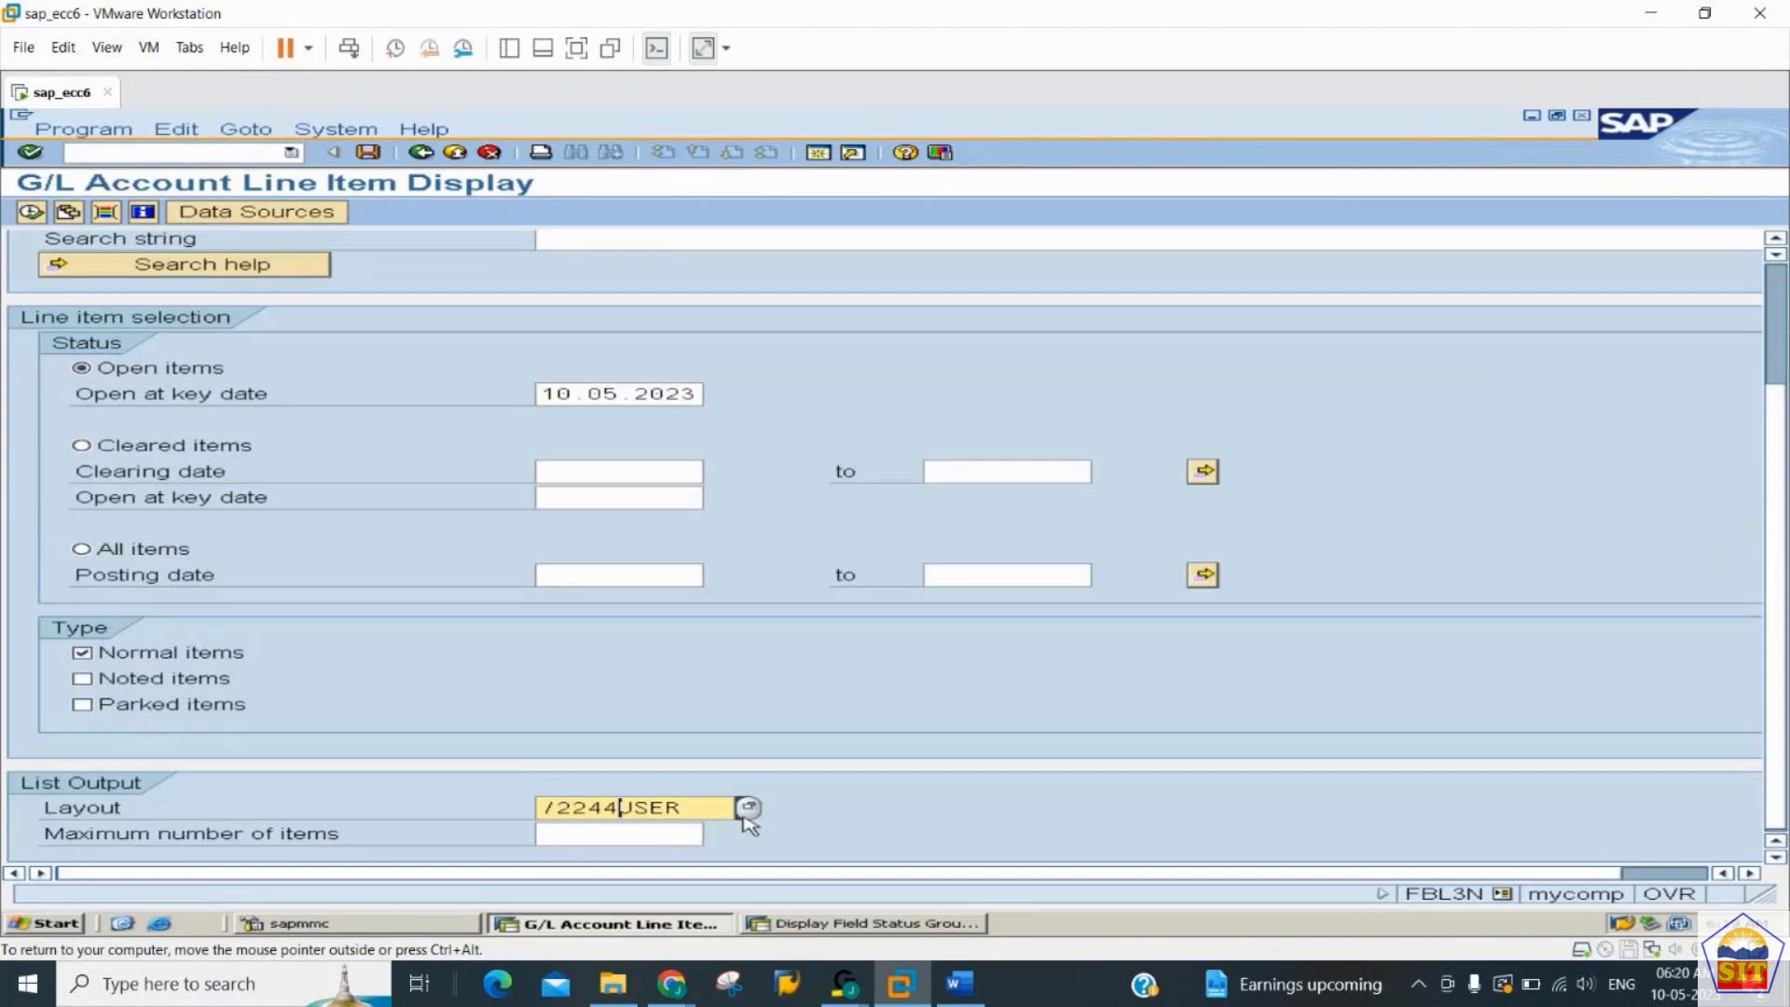
{"action": "left_click", "coordinate": [31, 213]}
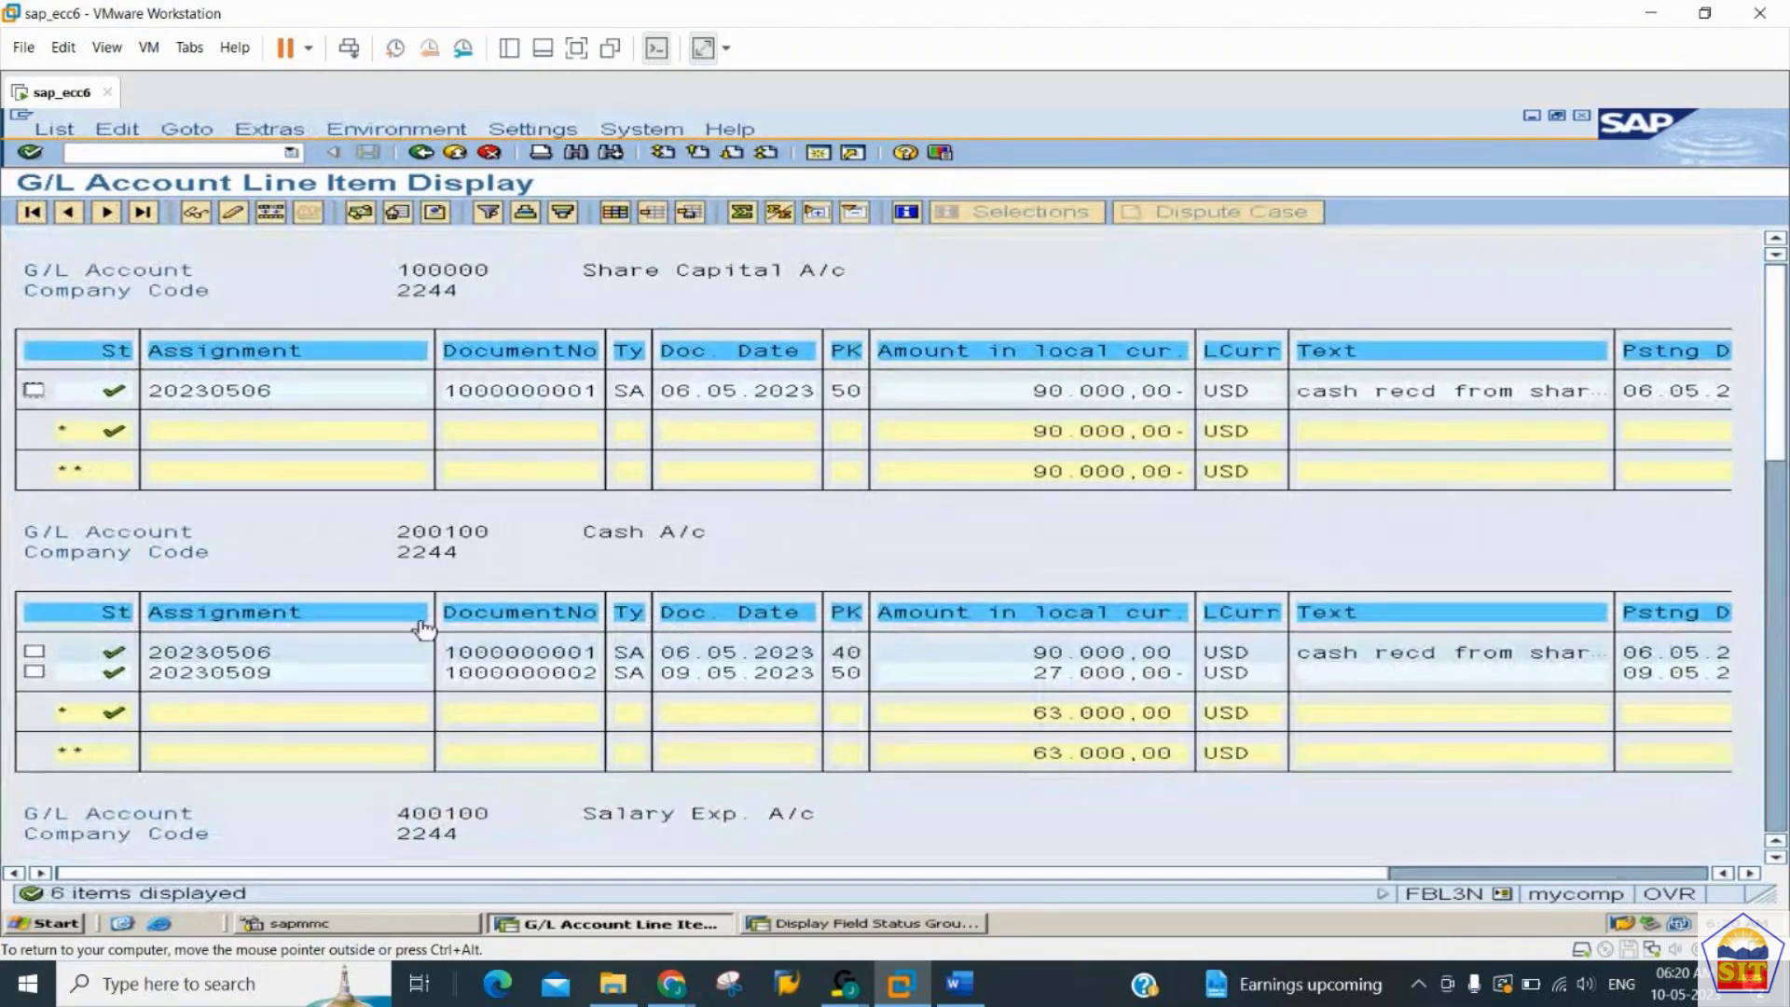
{"action": "left_click", "coordinate": [1497, 873]}
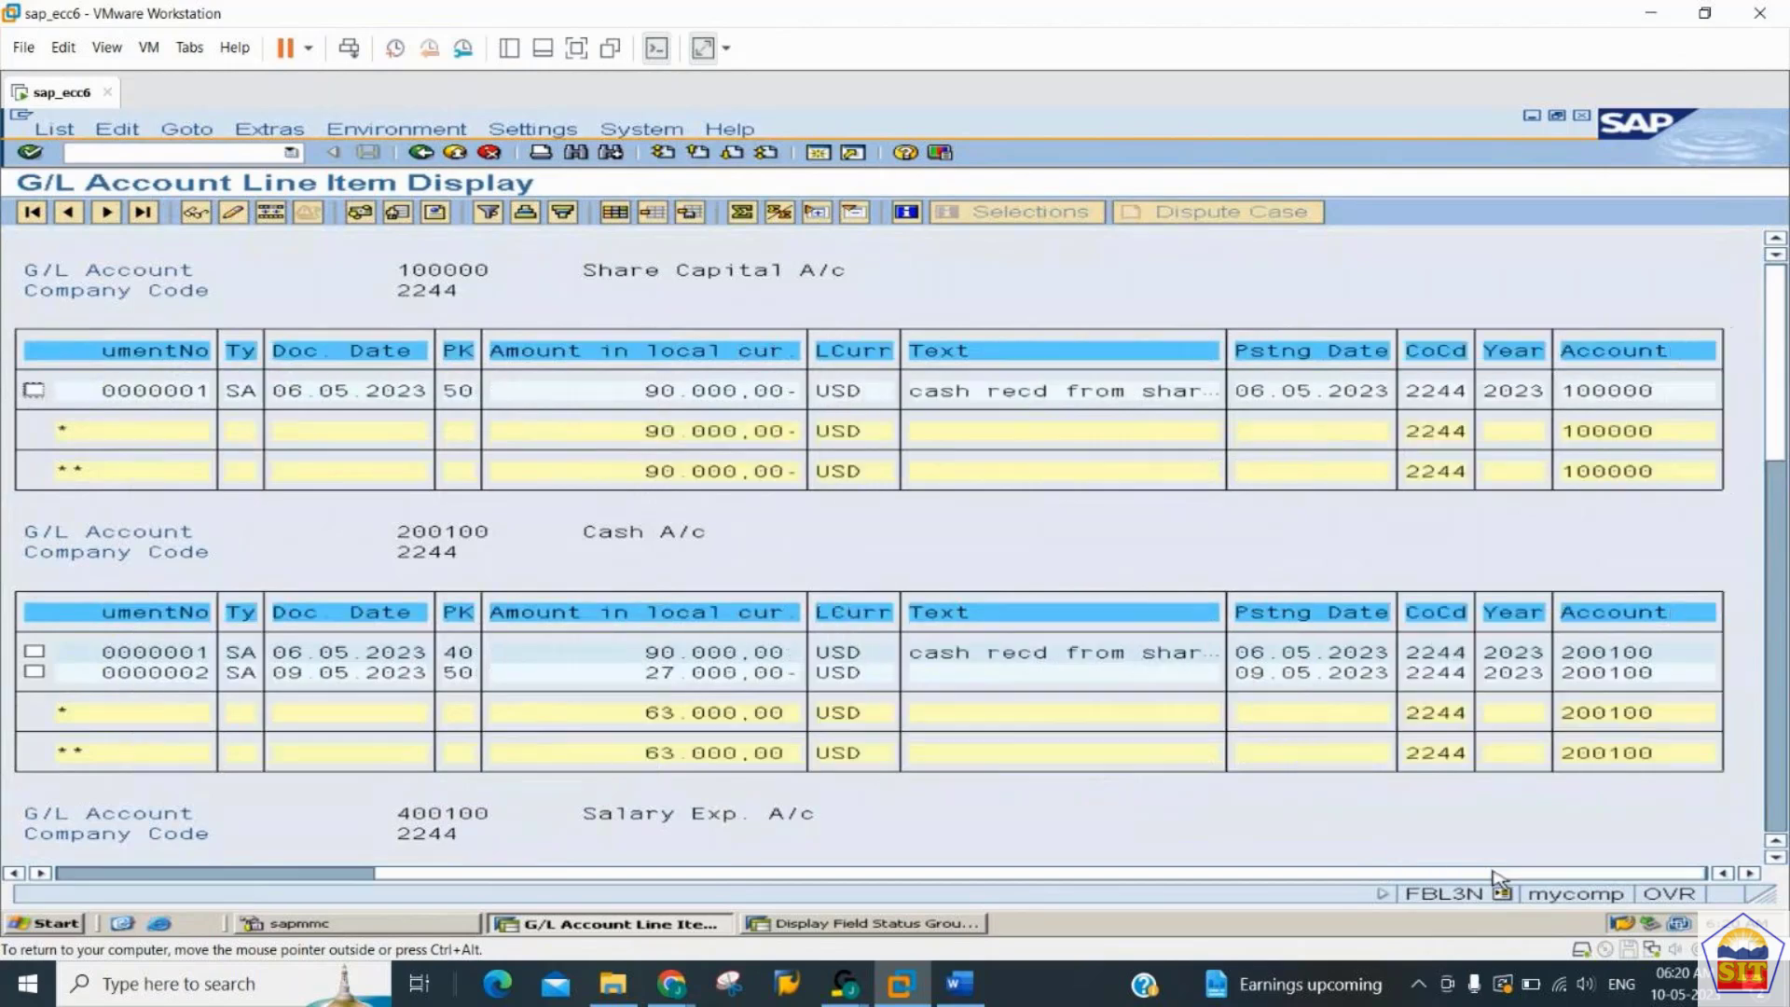
- Switch to the GENERAL_LEDGER document in Word, read the Parking of a Document section, and return to SAP in VMware Workstation
{"action": "mouse_move", "coordinate": [961, 996]}
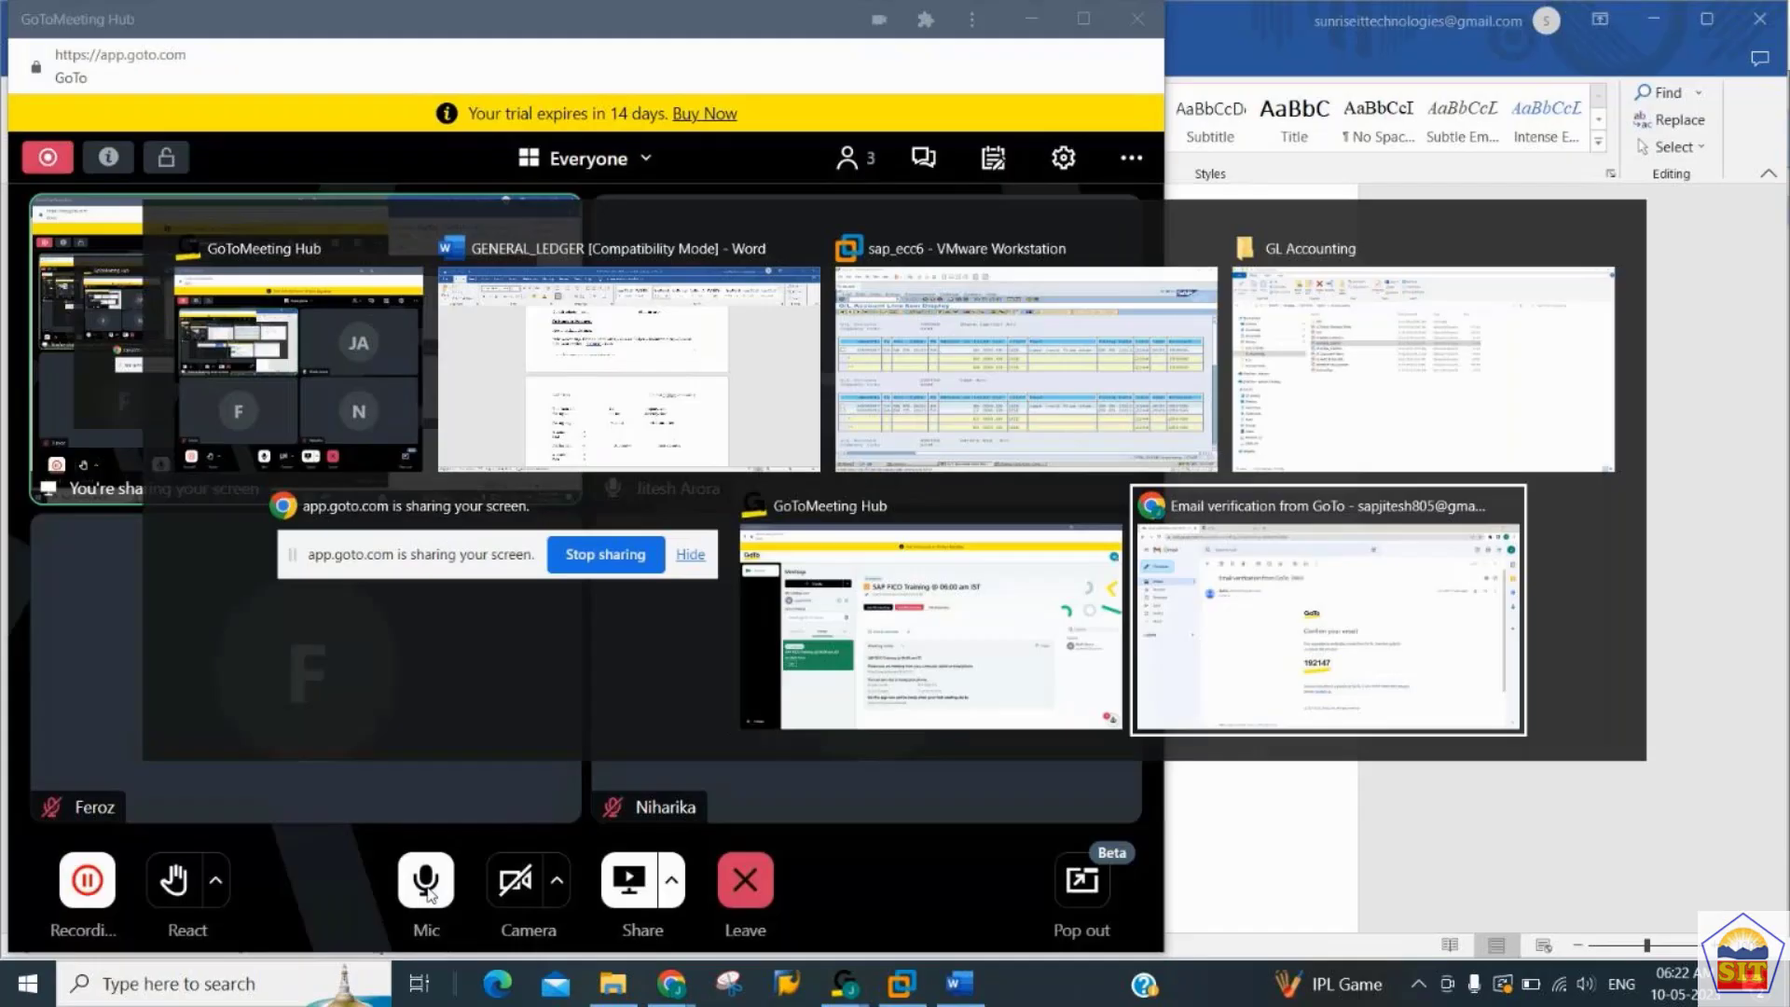
{"action": "key", "text": "alt+Tab"}
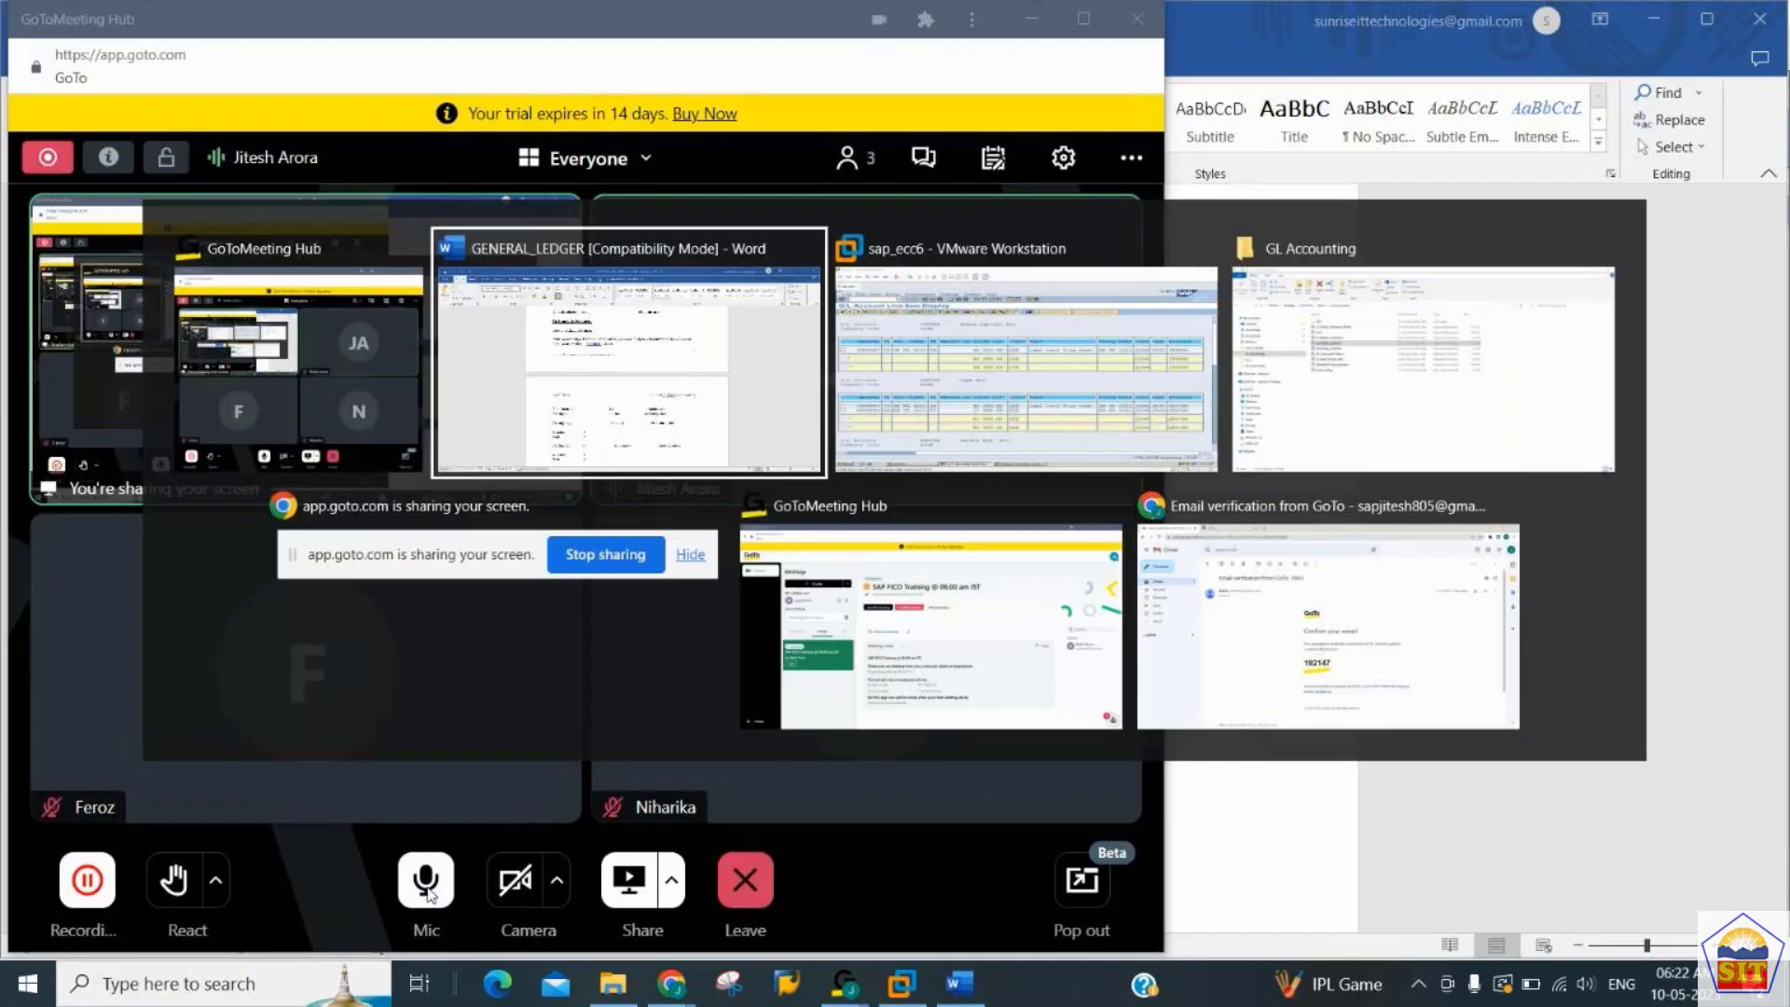
{"action": "scroll", "coordinate": [422, 896], "scroll_direction": "down", "scroll_amount": 1}
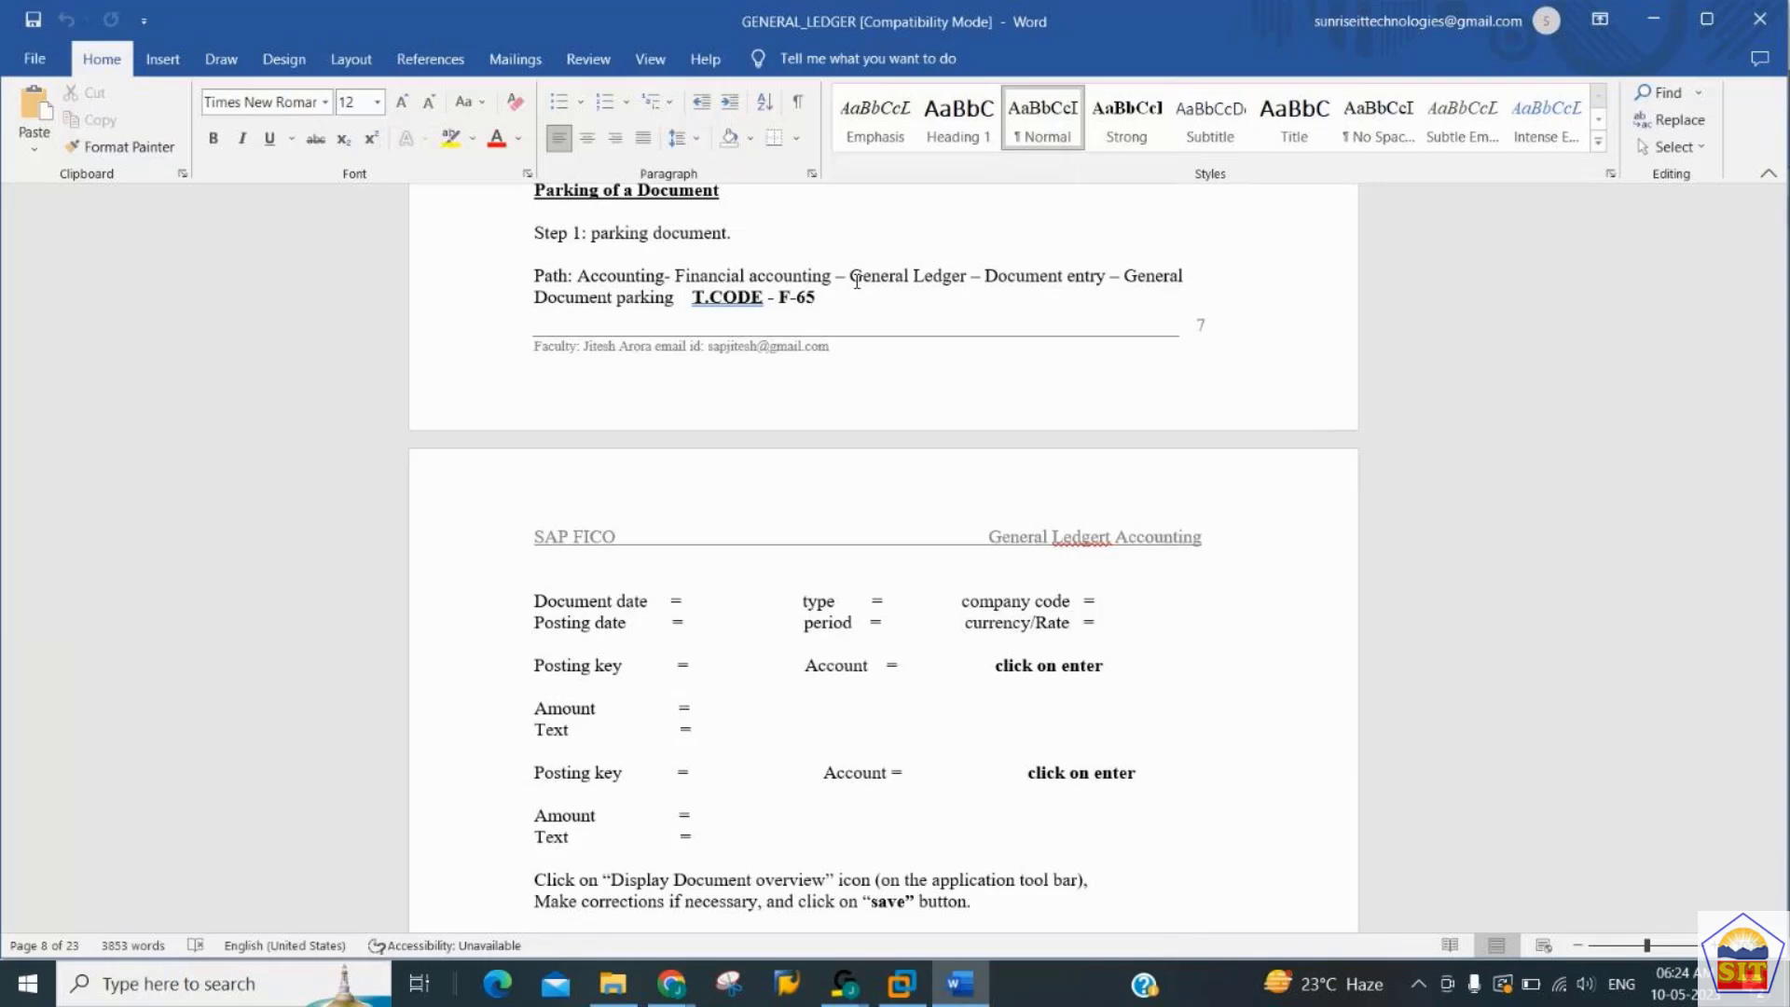
{"action": "key", "text": "alt+Tab"}
{"action": "key", "text": "alt+Tab"}
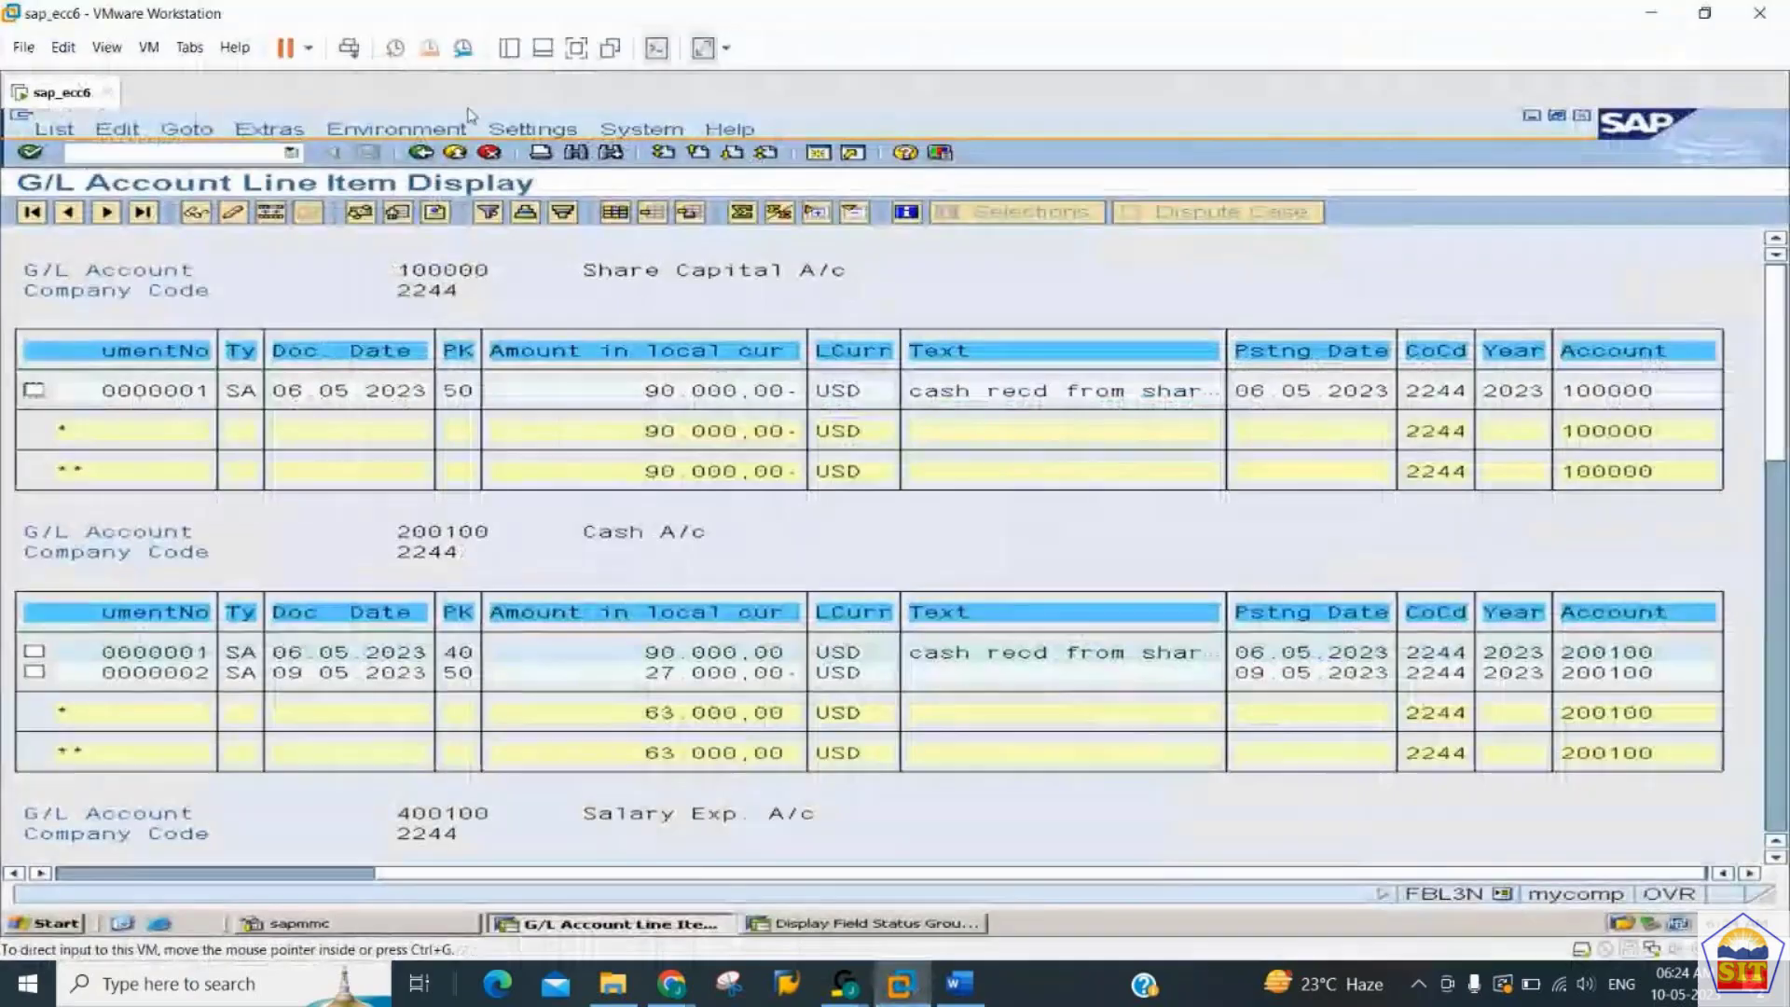
- Open the G/L account balance display with transaction FS10N
{"action": "left_click", "coordinate": [219, 155]}
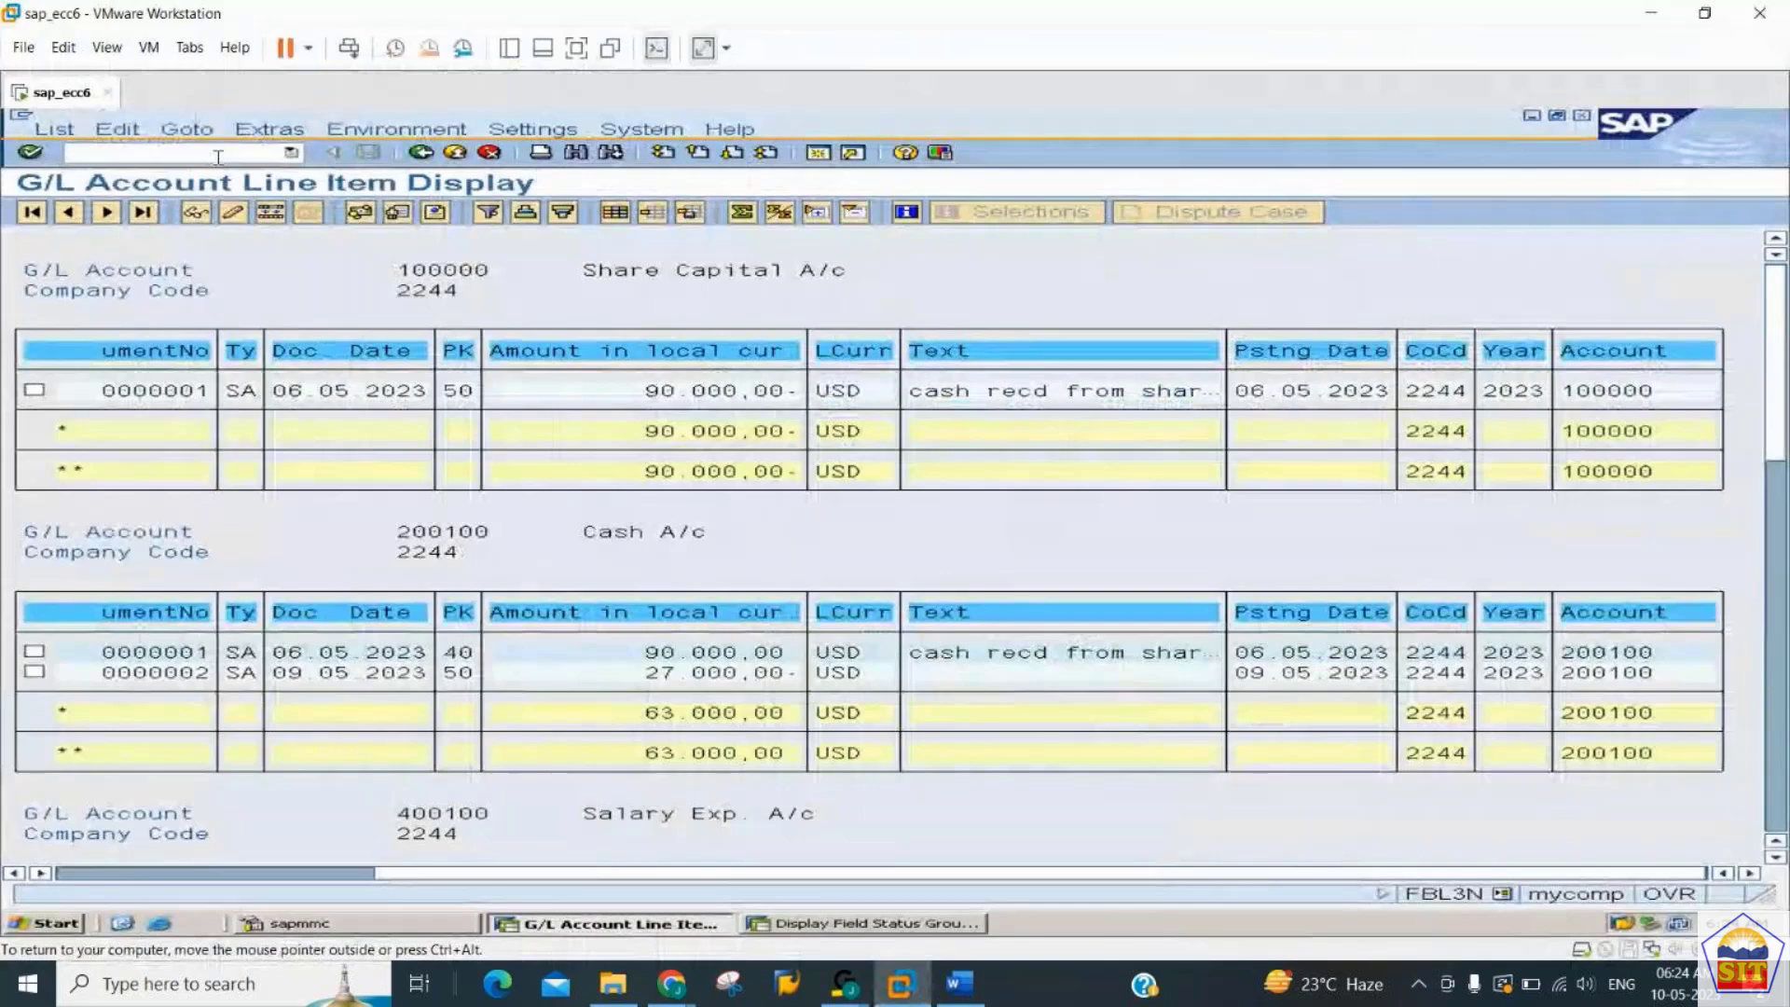
{"action": "type", "text": "/nfs10n"}
{"action": "key", "text": "Return"}
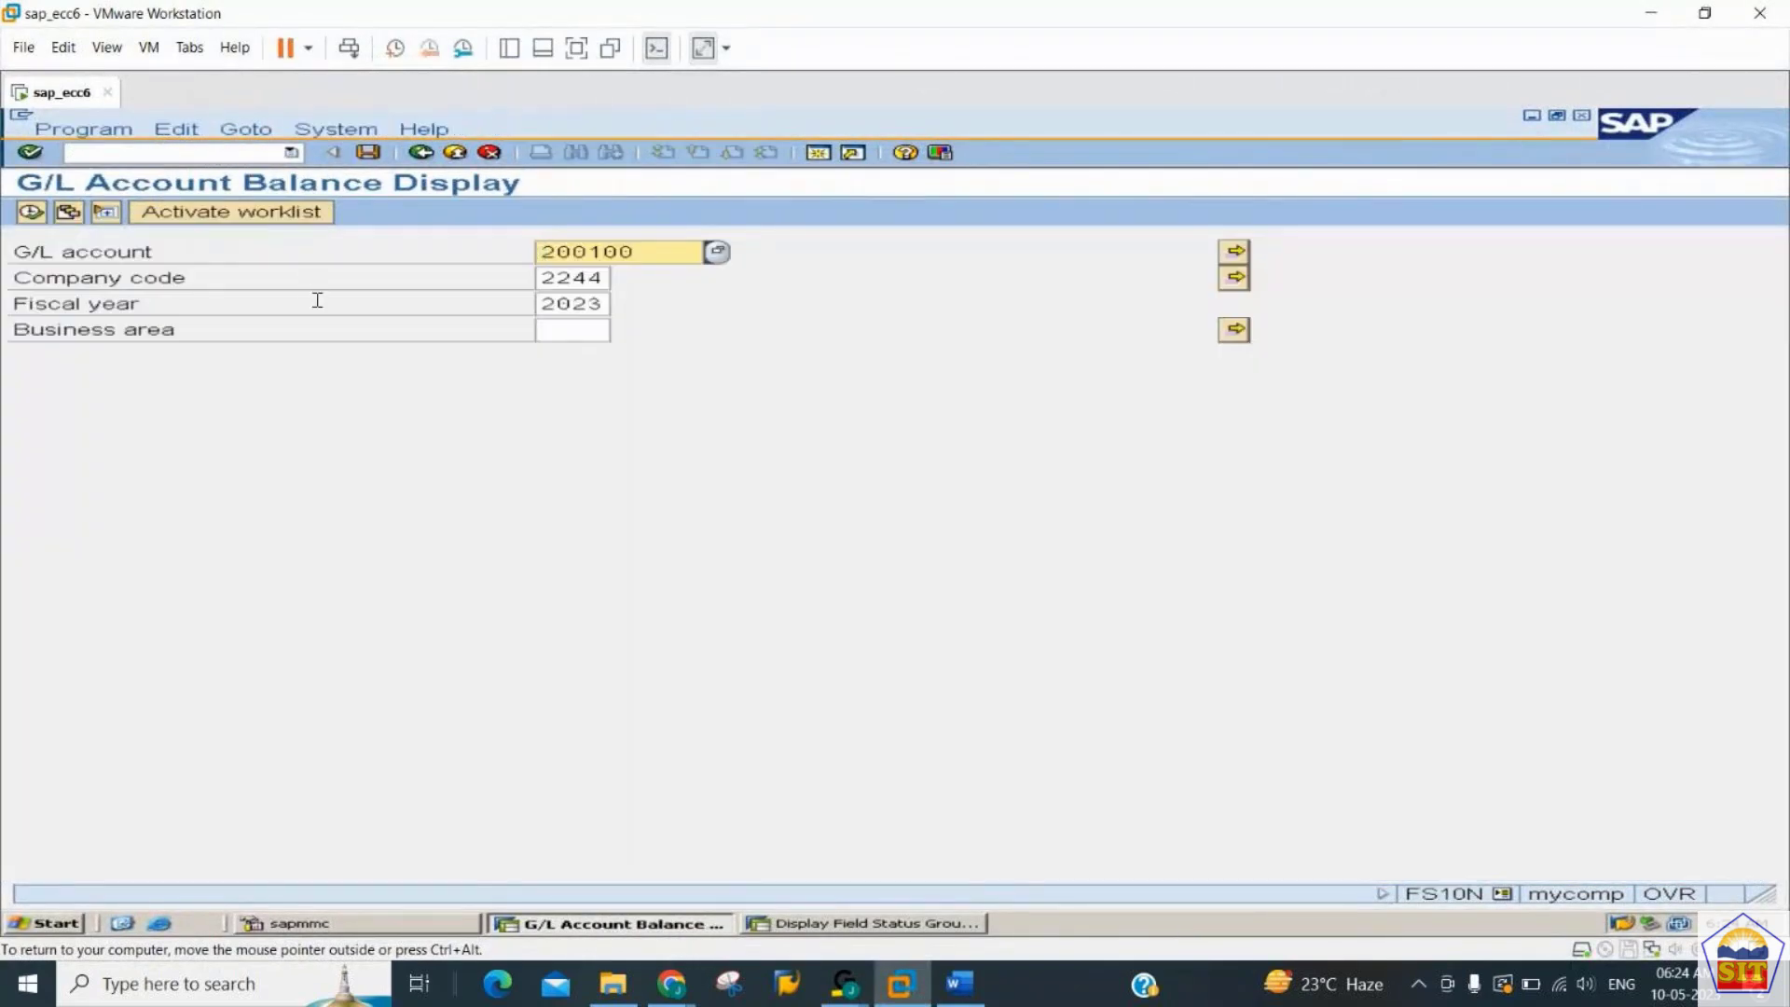
- Display the balances of G/L account 400200 for company code 2244 and fiscal year 2023, and select the period 5 debit amount
{"action": "type", "text": "400200"}
{"action": "key", "text": "Tab"}
{"action": "key", "text": "Tab"}
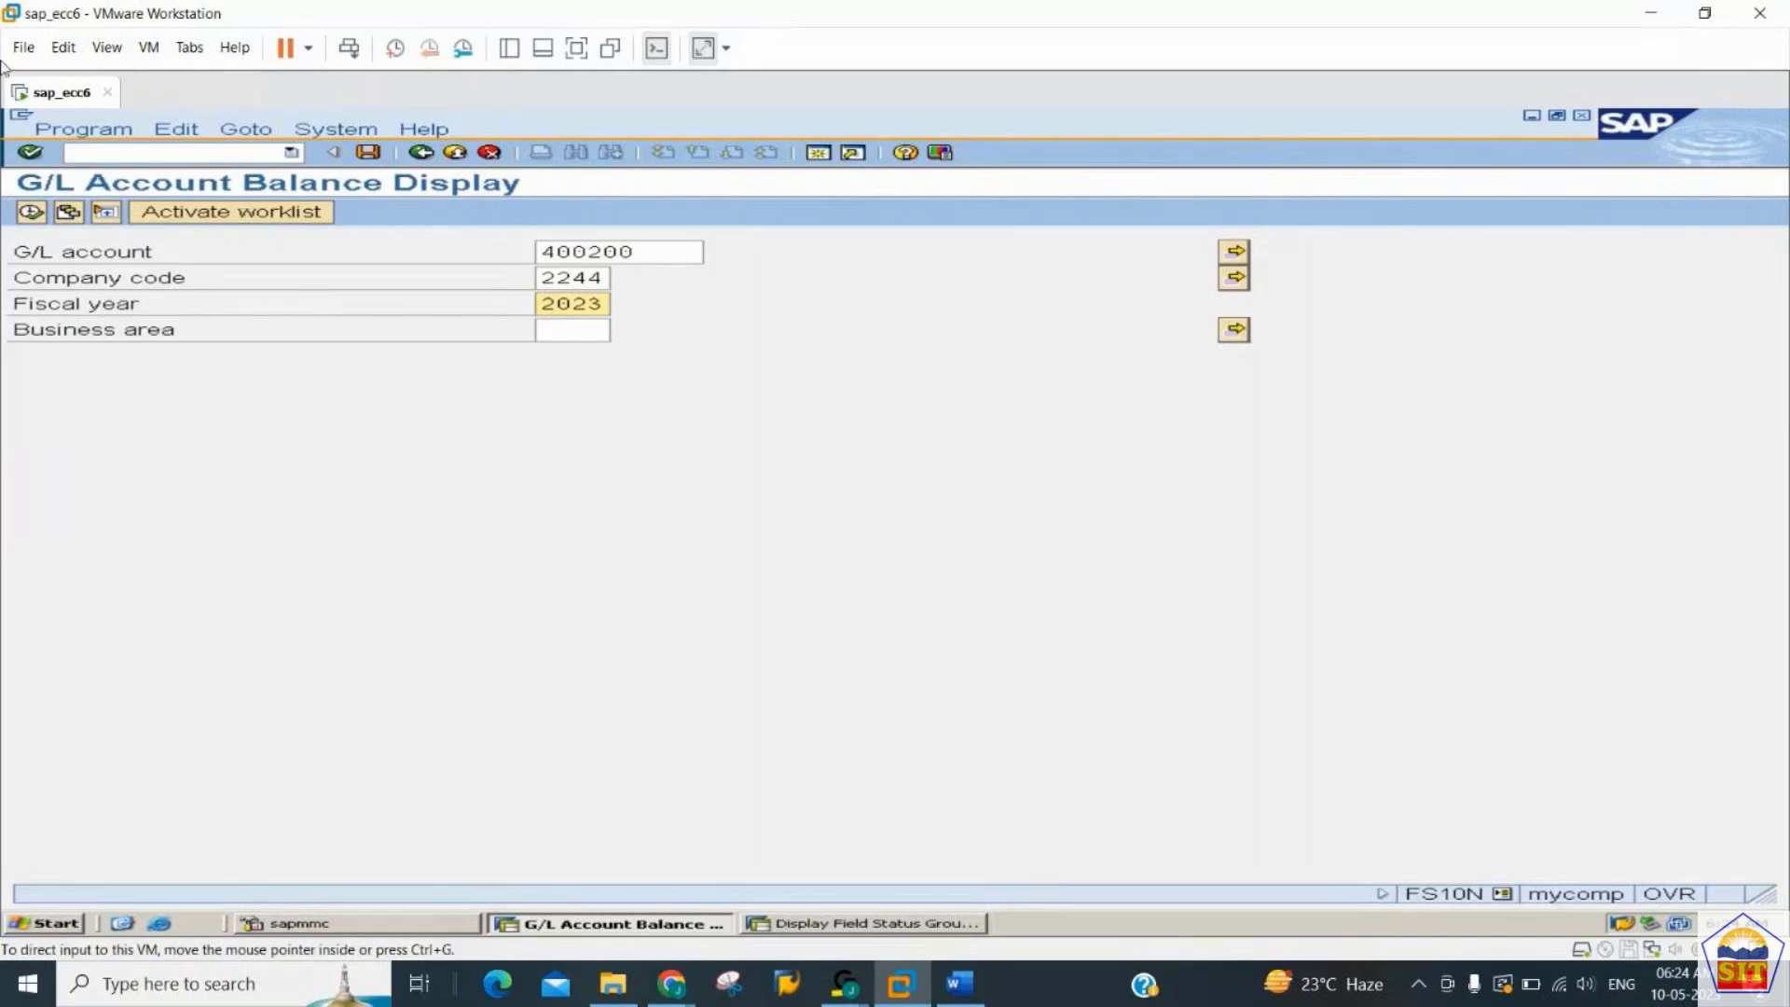
{"action": "left_click", "coordinate": [31, 214]}
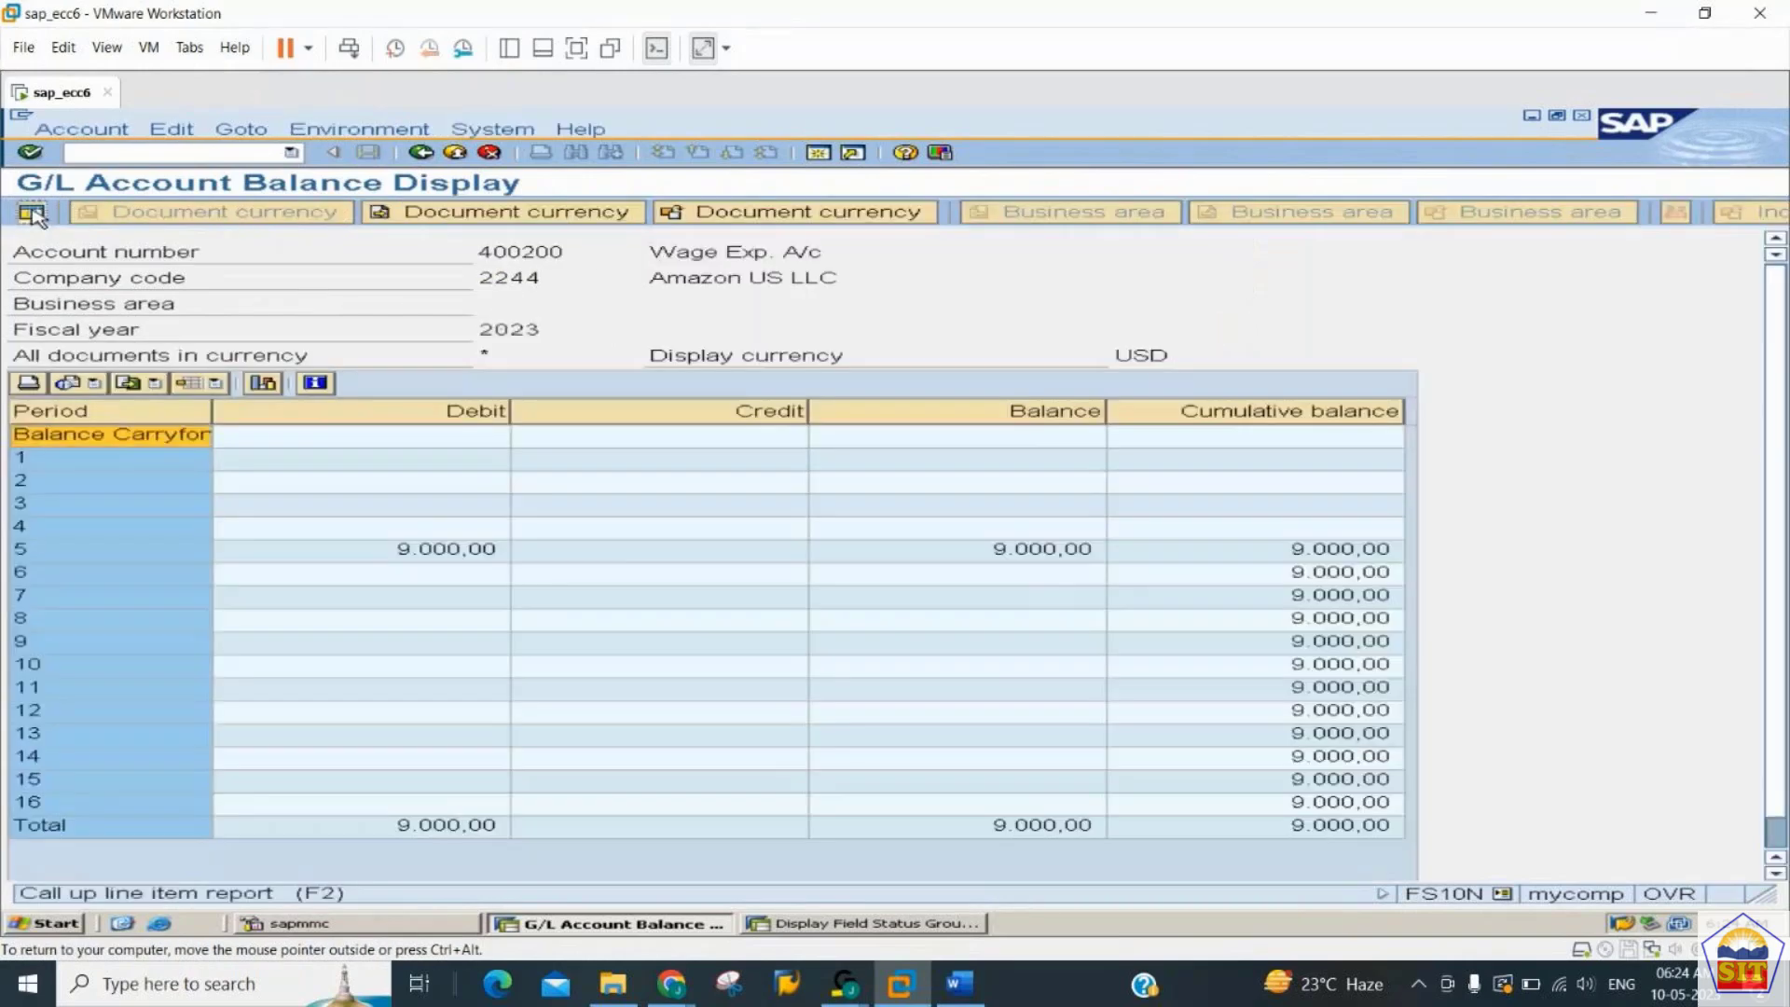
{"action": "left_click", "coordinate": [31, 214]}
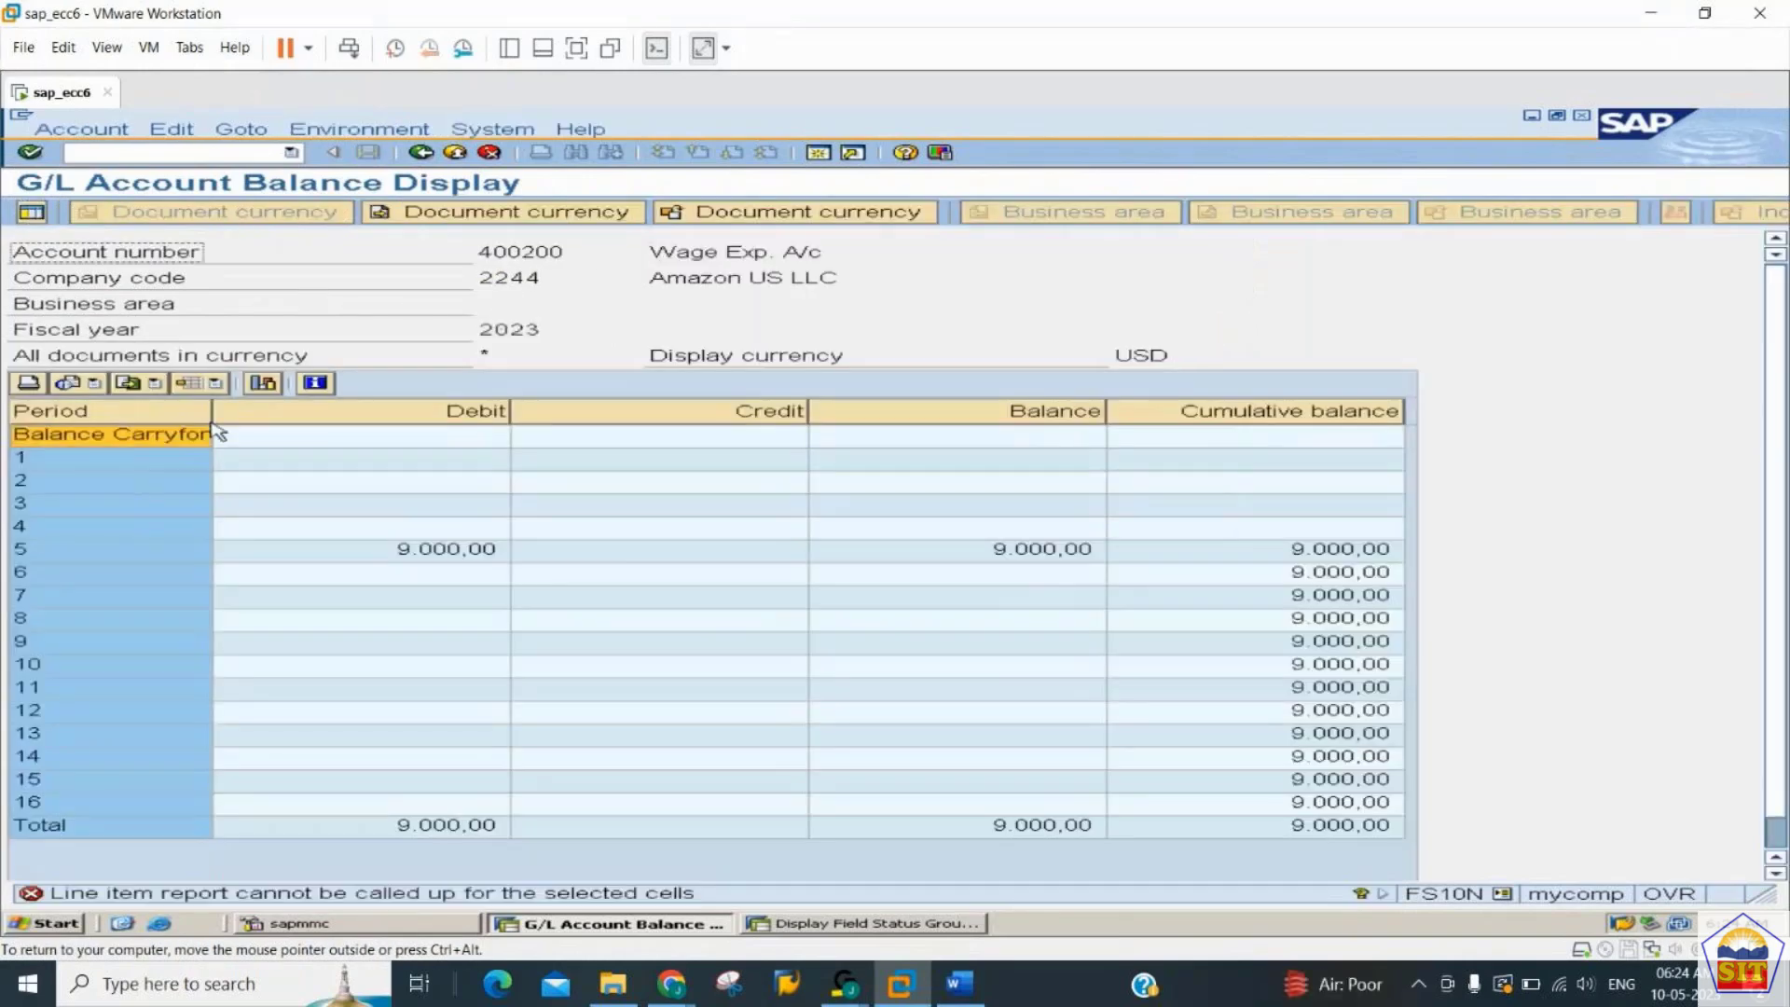
{"action": "left_click", "coordinate": [455, 552]}
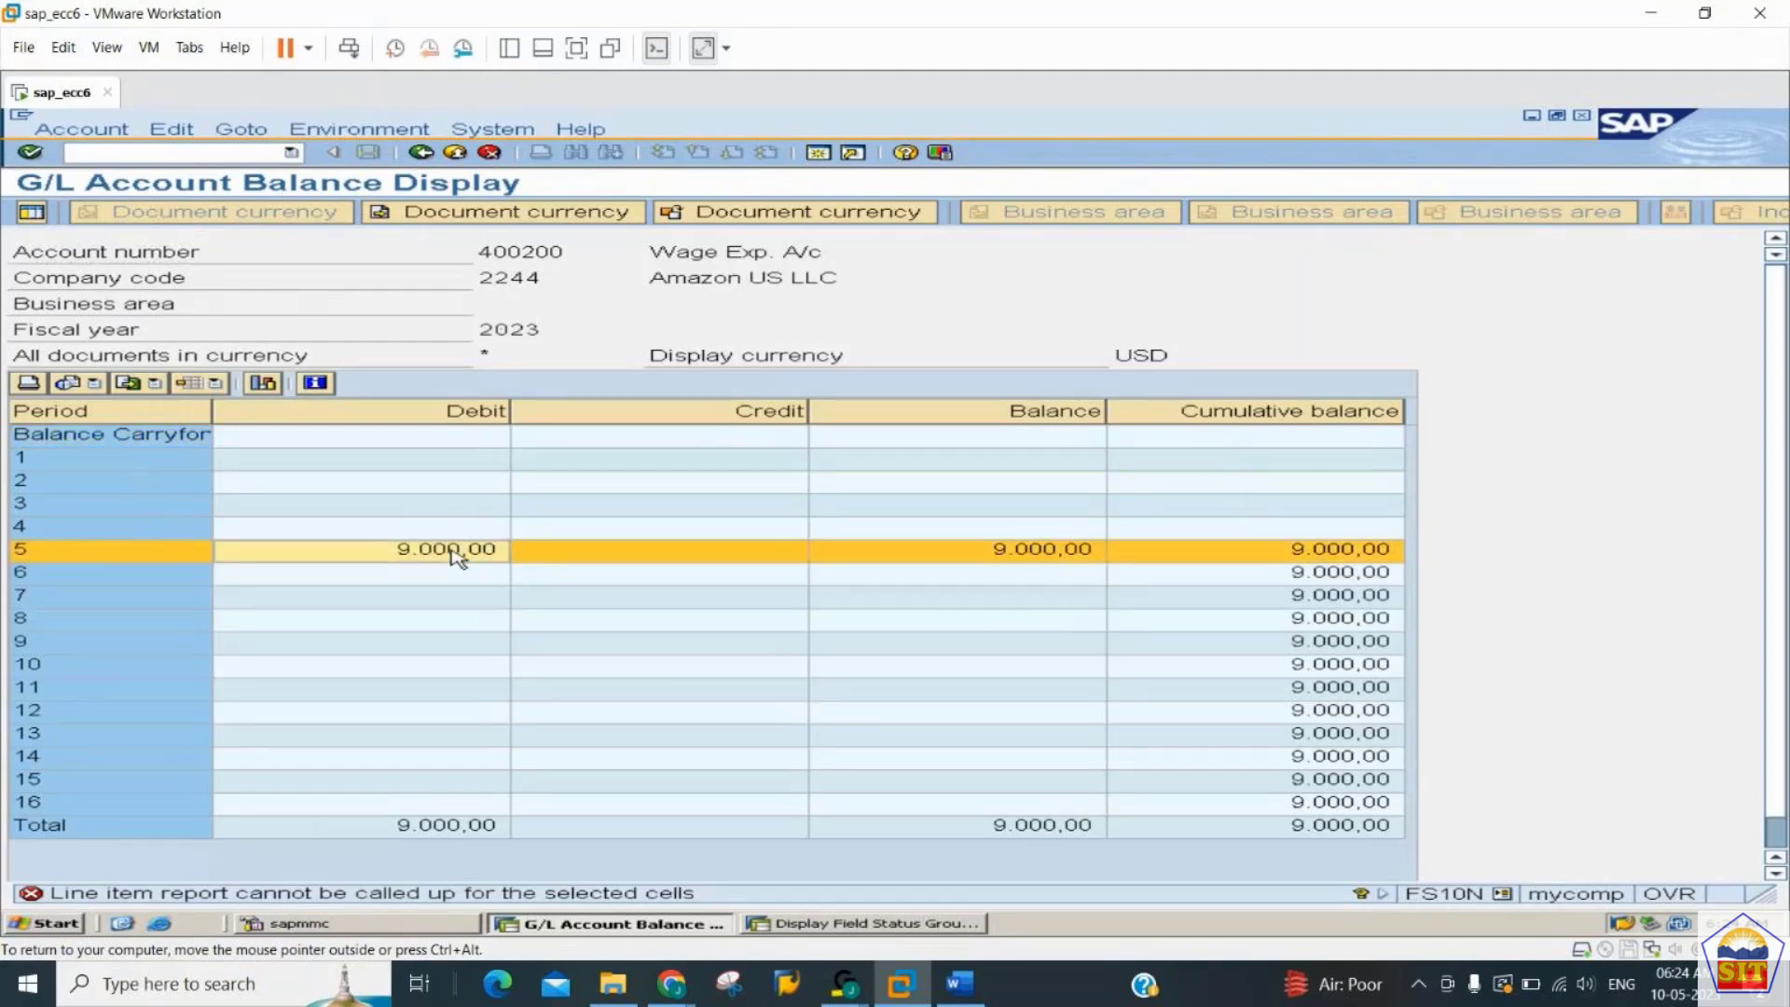
- Switch to the second SAP session showing the field status group and start document parking with transaction F-65
{"action": "left_click", "coordinate": [783, 925]}
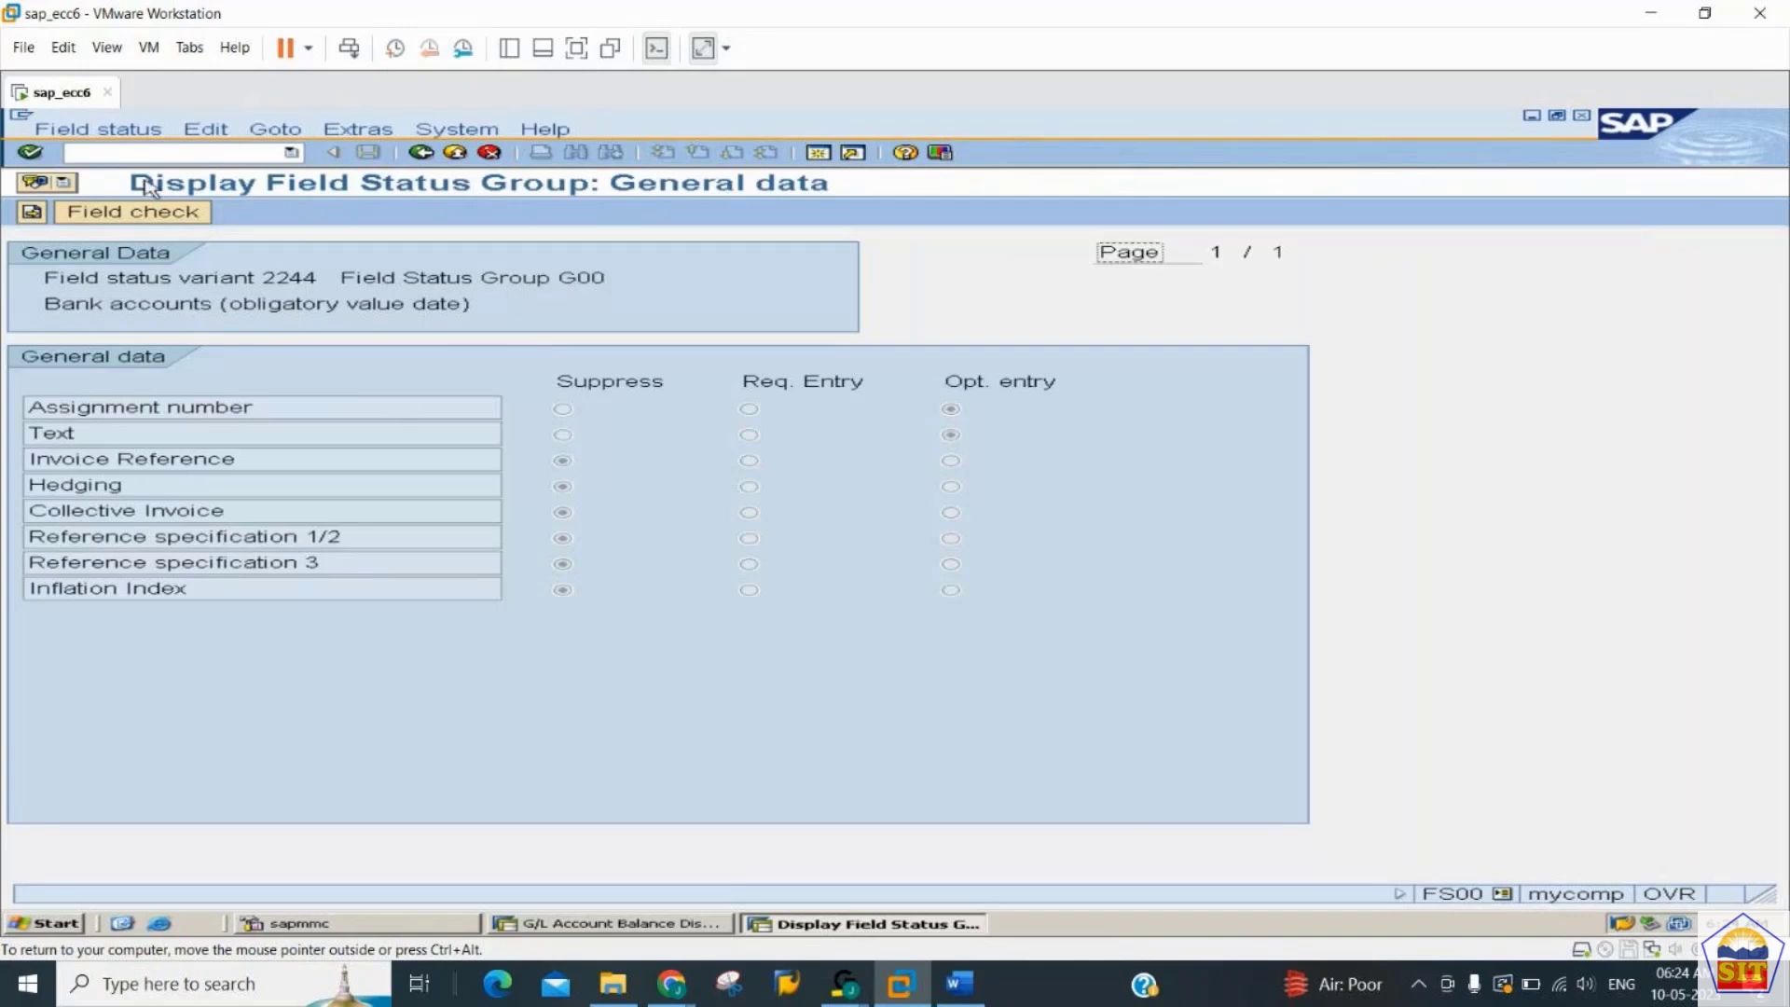
{"action": "left_click", "coordinate": [138, 154]}
{"action": "type", "text": "/nf-65"}
{"action": "key", "text": "Return"}
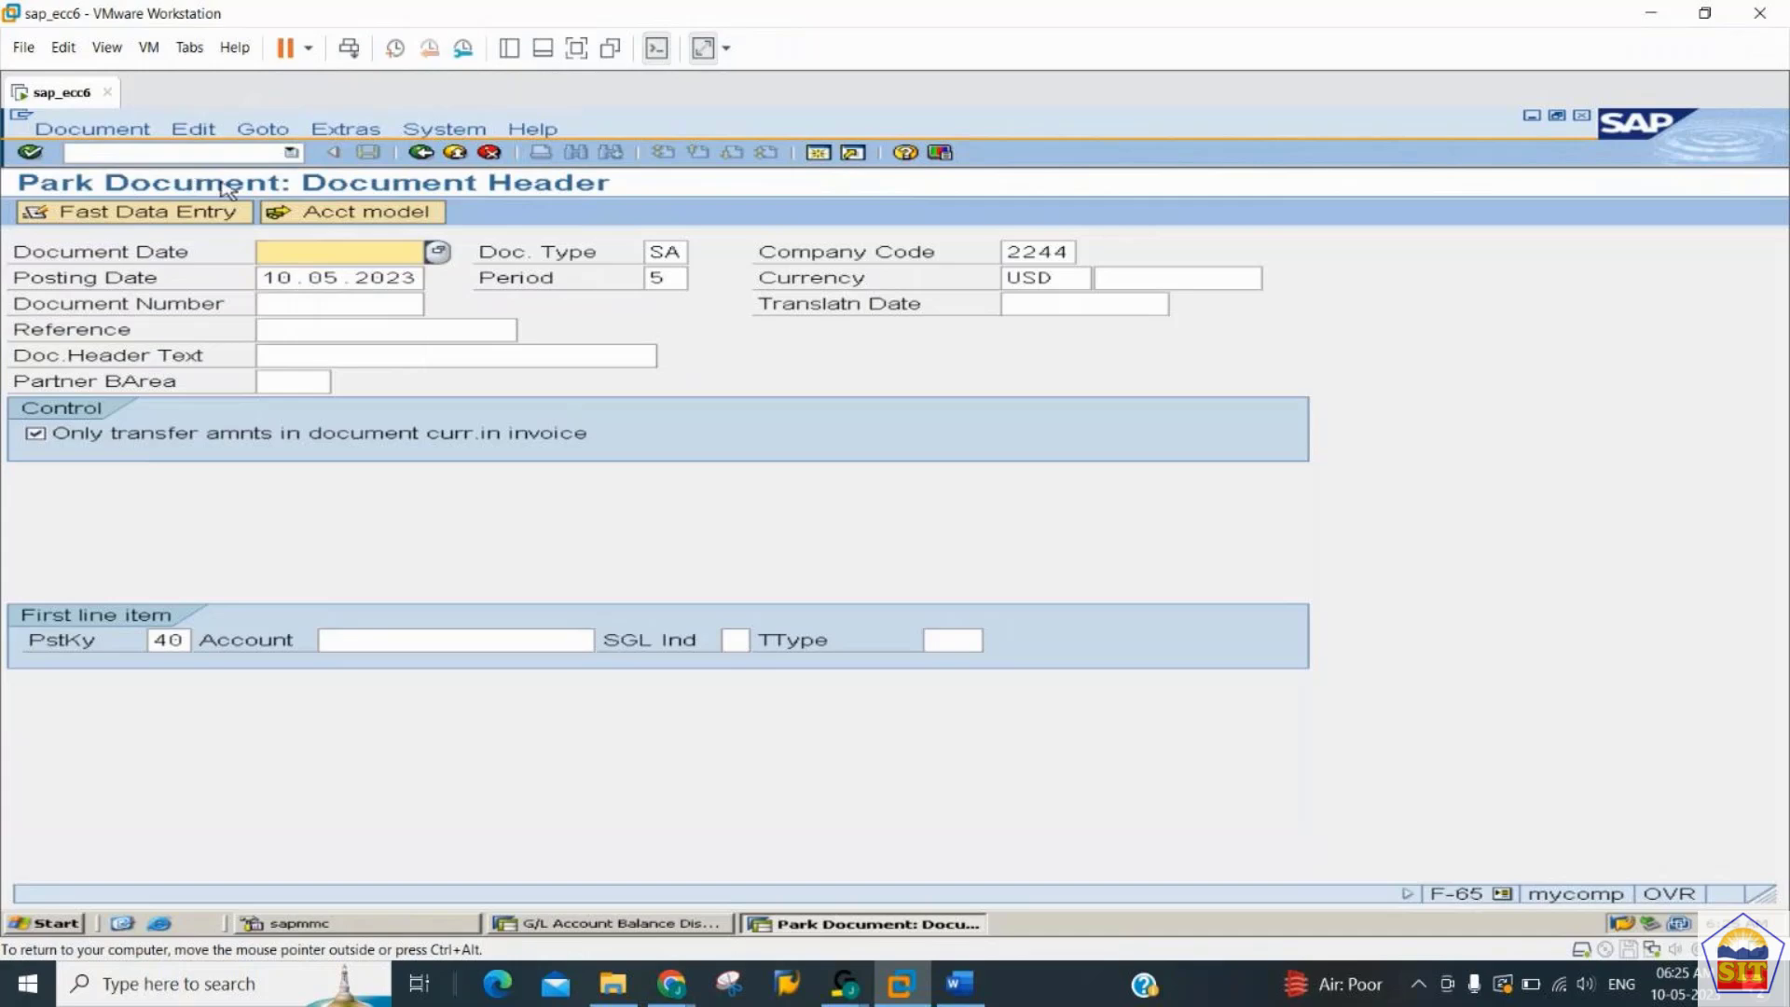
- Set the parked document's date to 10.05.2023, keep the other header values, and go to the first line item's account field
{"action": "type", "text": "1"}
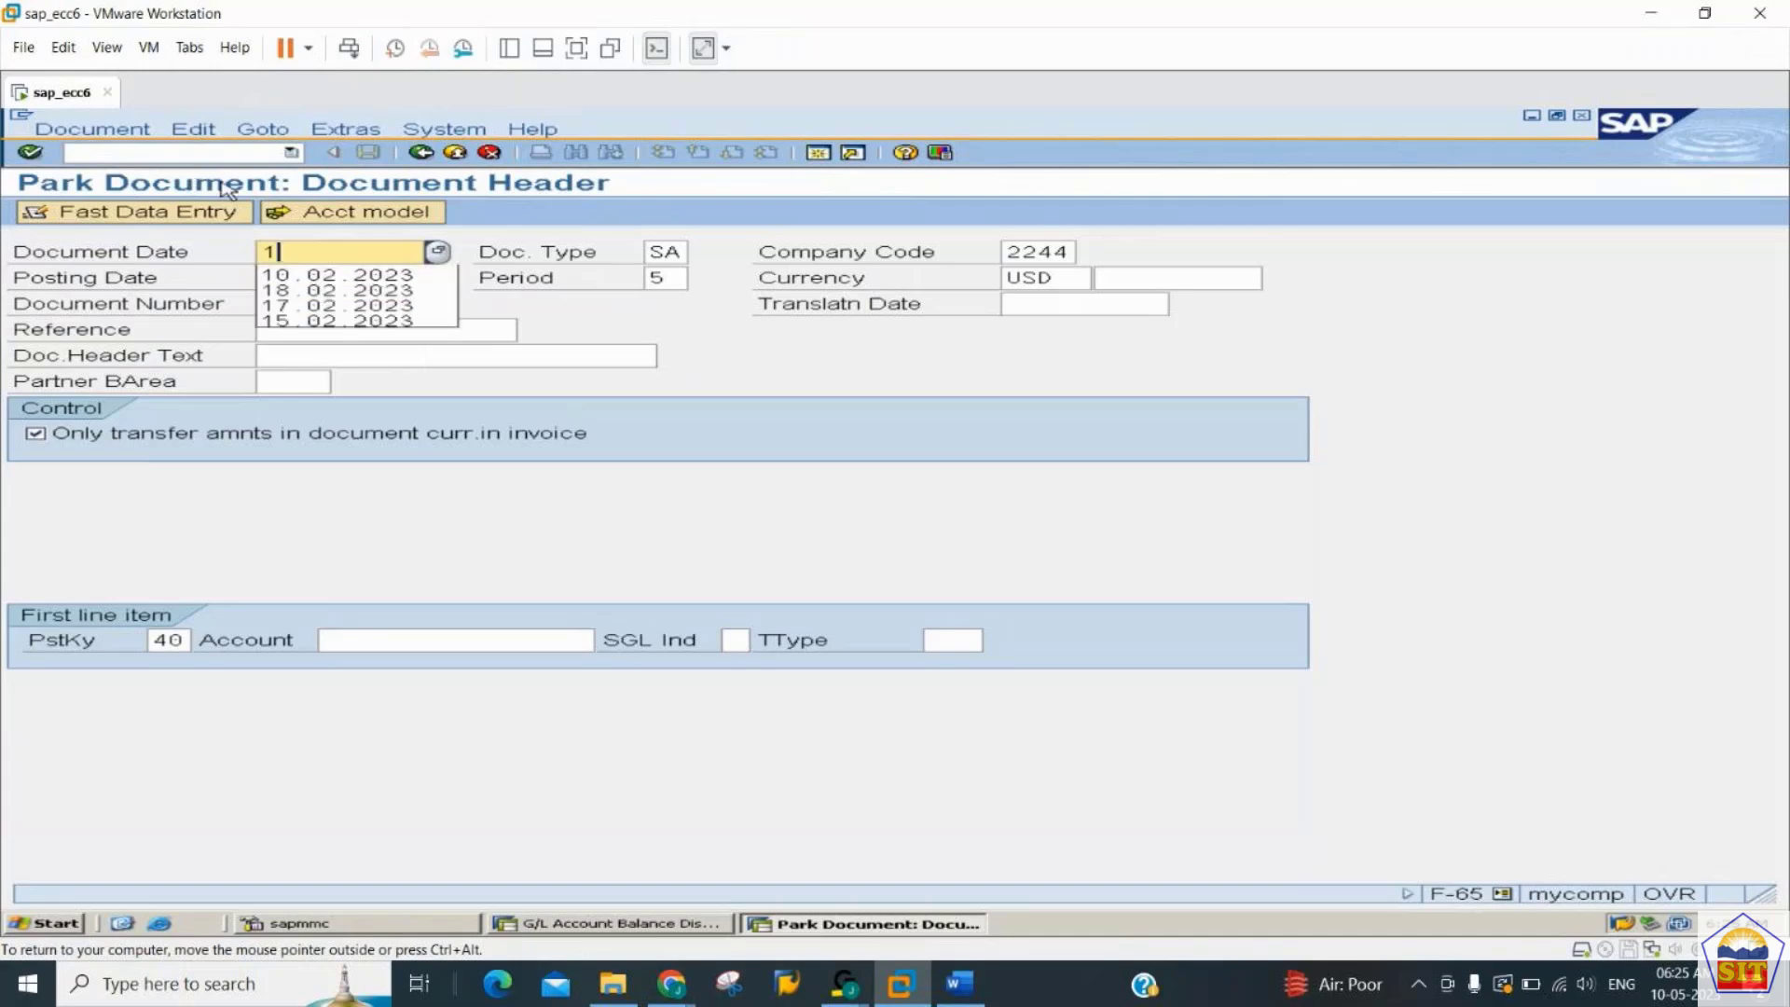
{"action": "type", "text": "0.05.2023"}
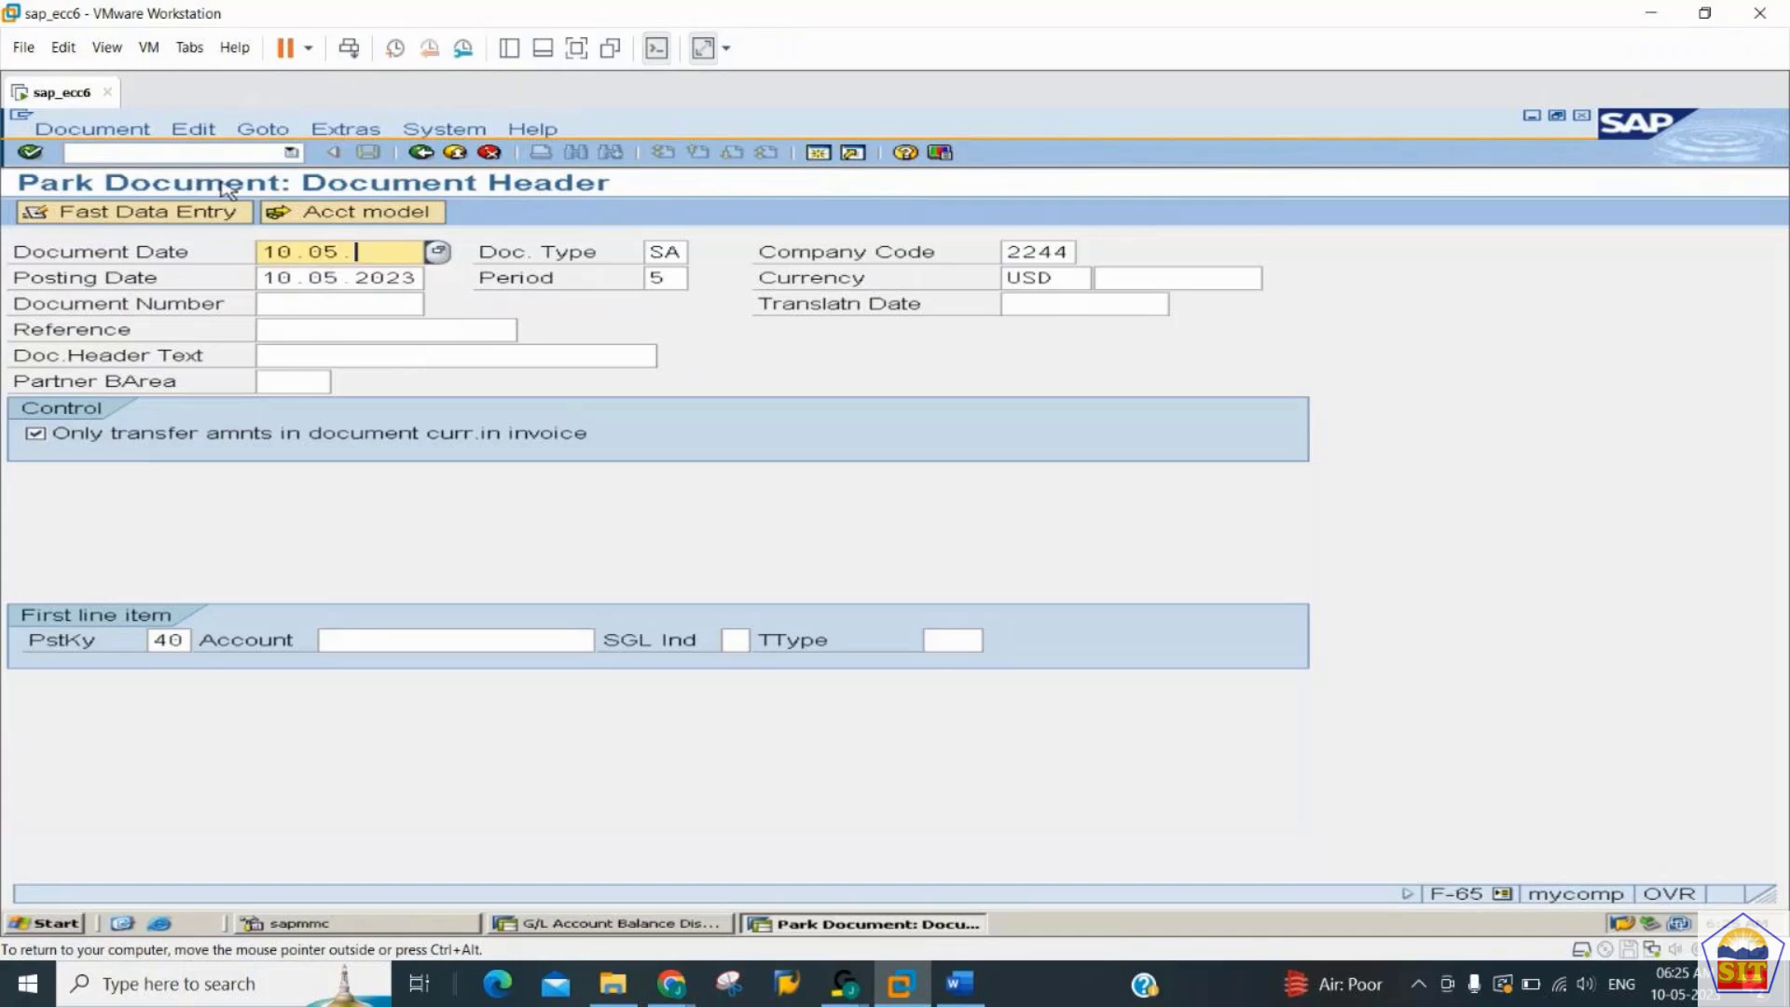
{"action": "key", "text": "Tab"}
{"action": "key", "text": "Tab"}
{"action": "key", "text": "Tab"}
{"action": "key", "text": "Tab"}
{"action": "key", "text": "Tab"}
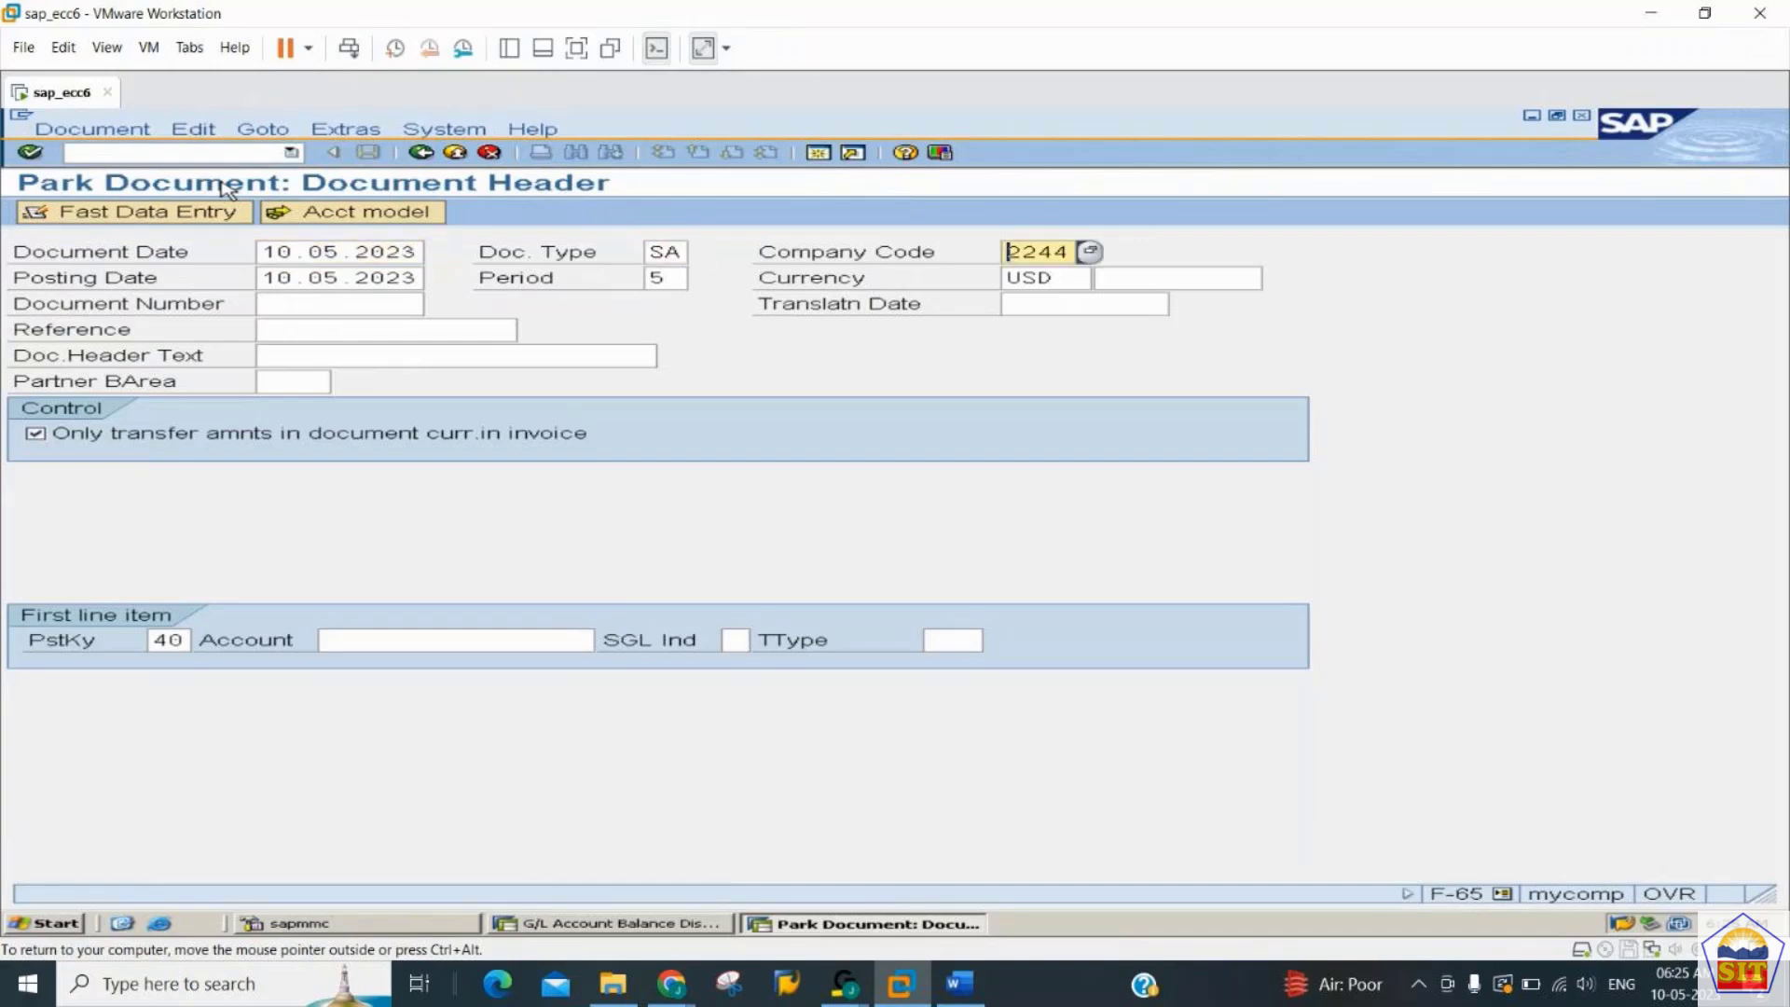
{"action": "key", "text": "Tab"}
{"action": "key", "text": "Tab"}
{"action": "key", "text": "Tab"}
{"action": "key", "text": "Tab"}
{"action": "key", "text": "Tab"}
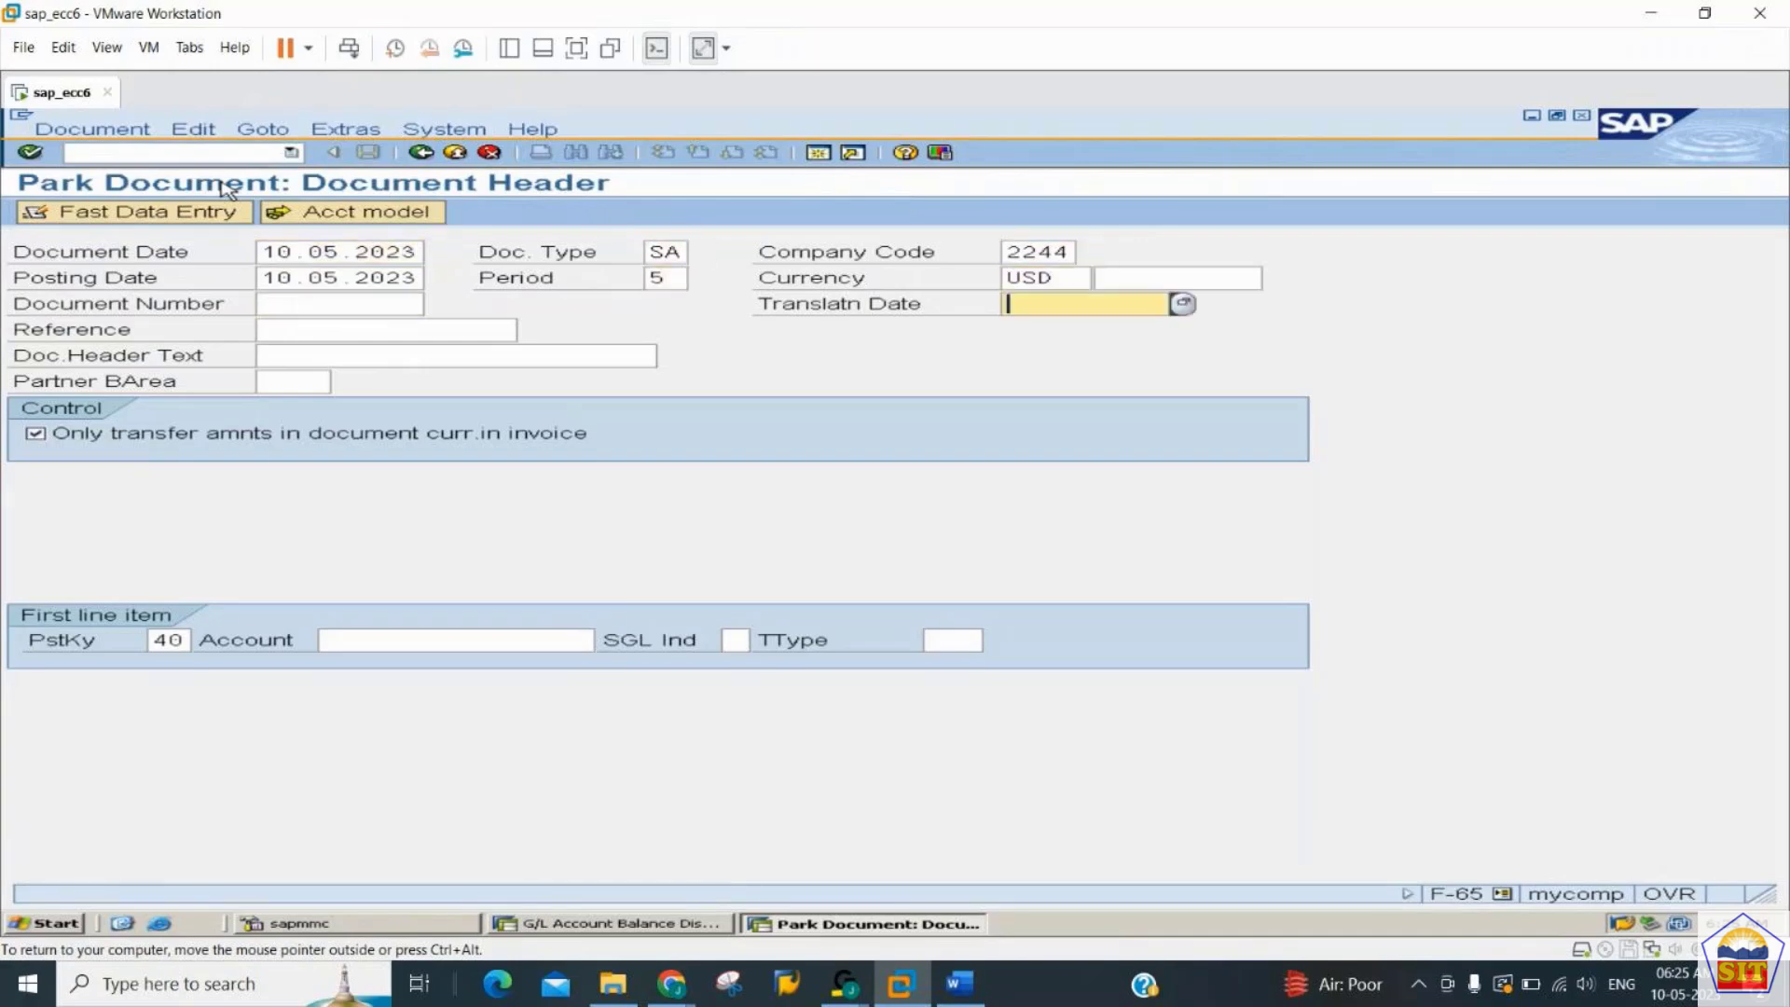
{"action": "key", "text": "Tab"}
{"action": "key", "text": "Tab"}
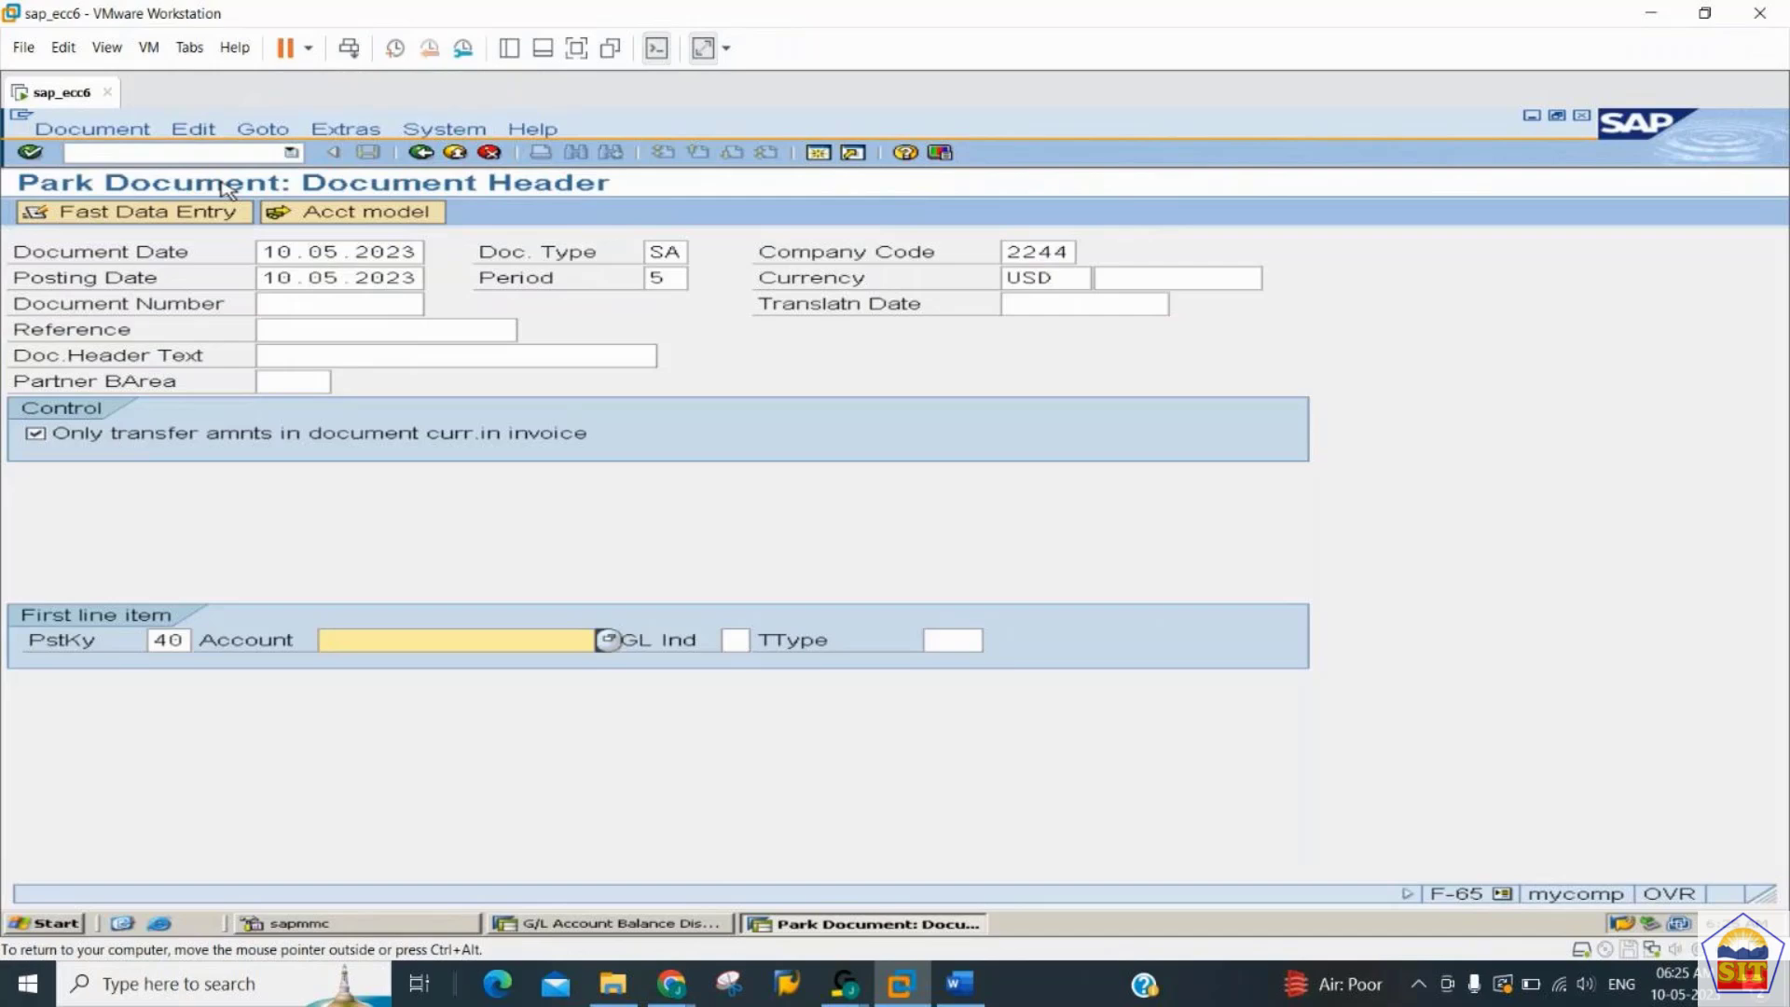
- Enter G/L account 400200 for the first line item with posting key 40 and open its item details
{"action": "type", "text": "400200"}
{"action": "key", "text": "Return"}
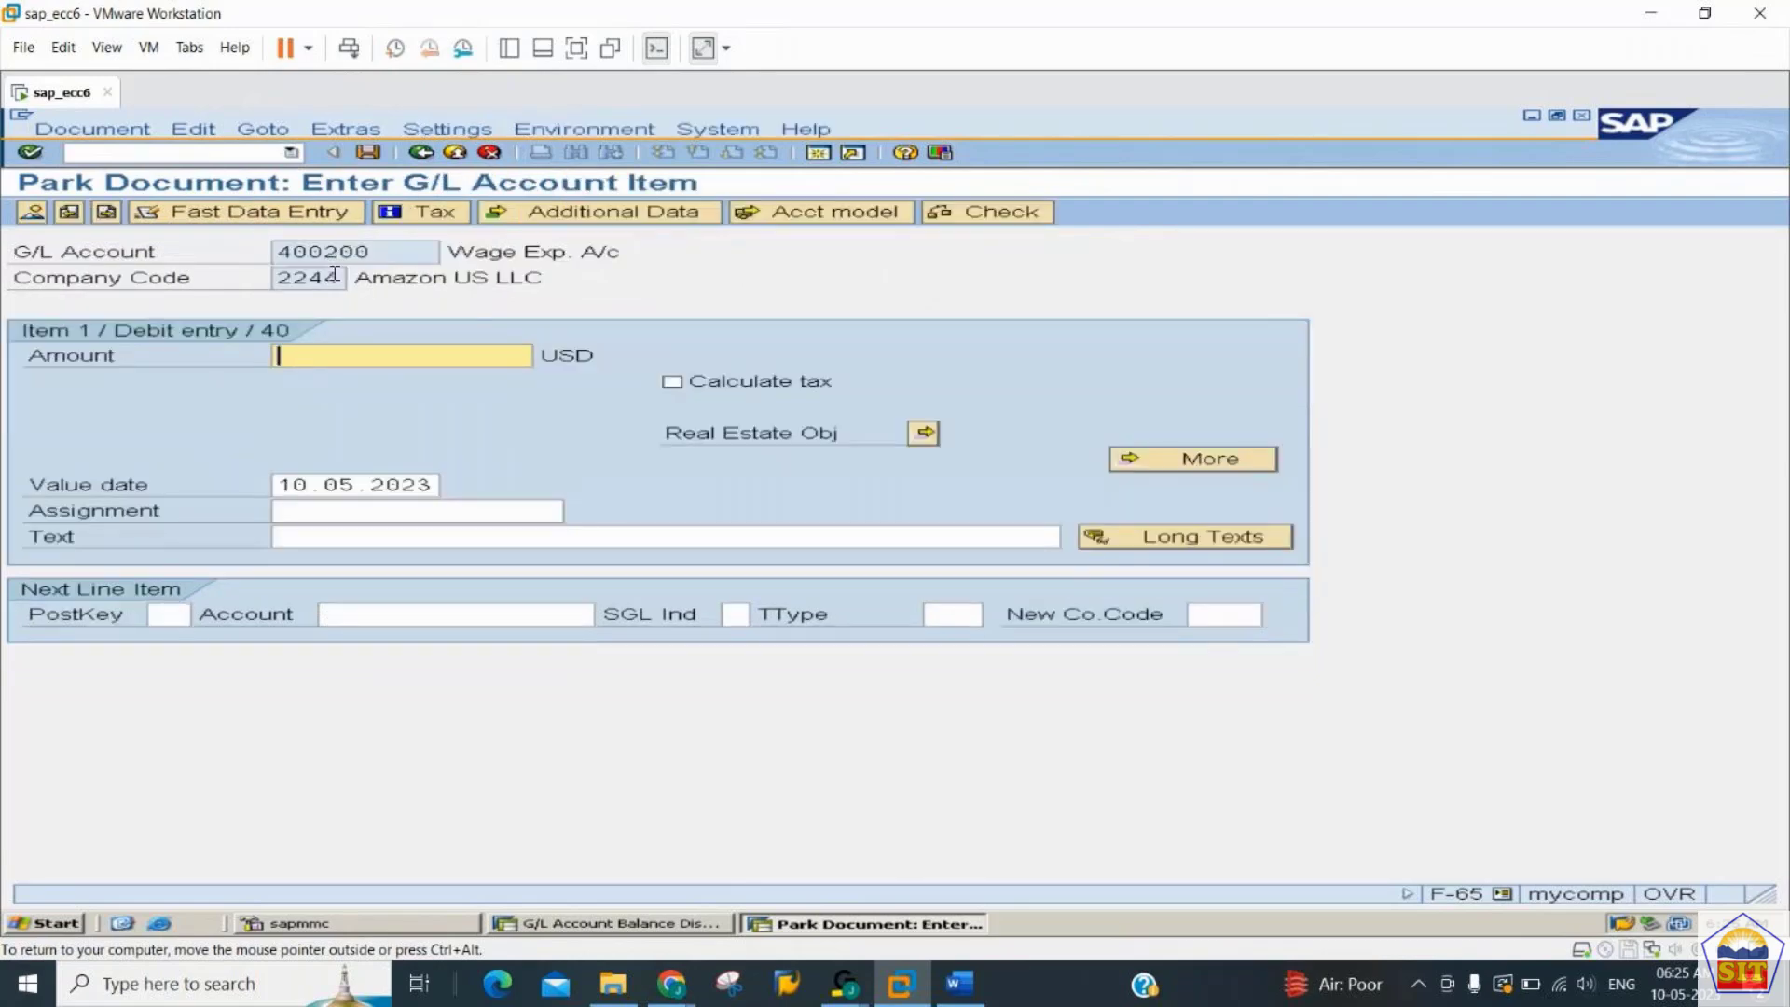
- Set the wage expense debit item's amount to 10000 and its text to "wages paid"
{"action": "type", "text": "10000"}
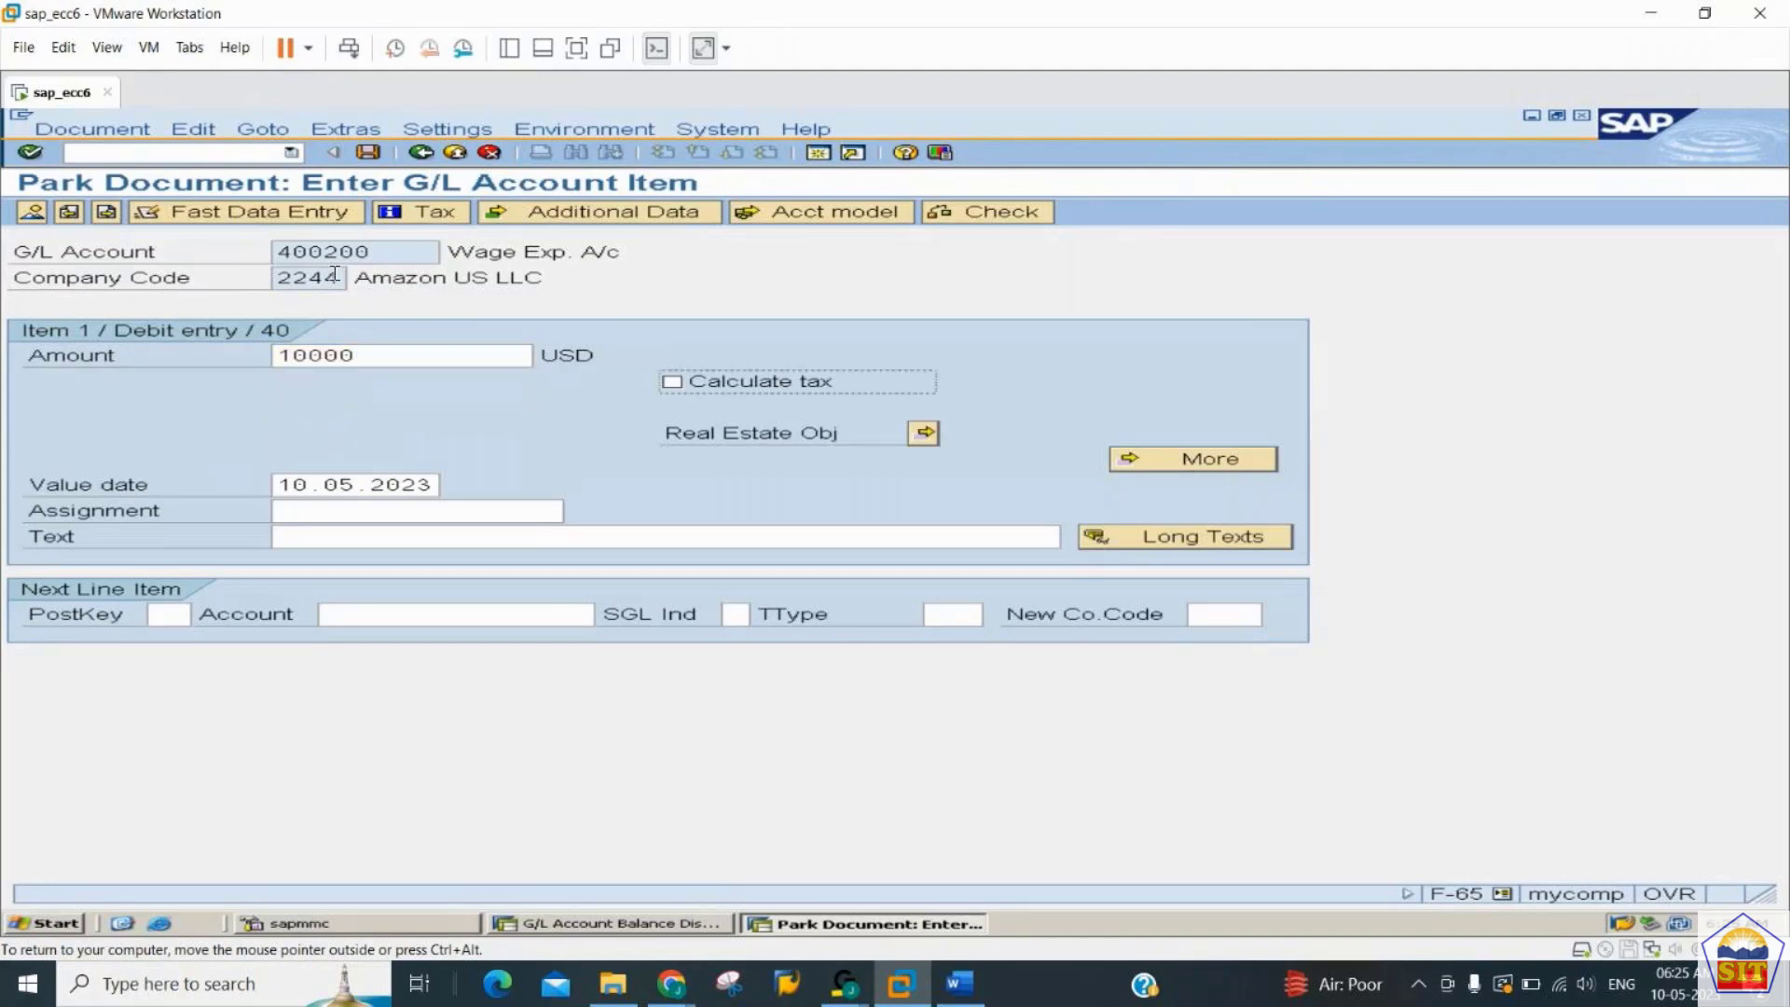
{"action": "key", "text": "Tab"}
{"action": "key", "text": "Tab"}
{"action": "key", "text": "alt+Tab"}
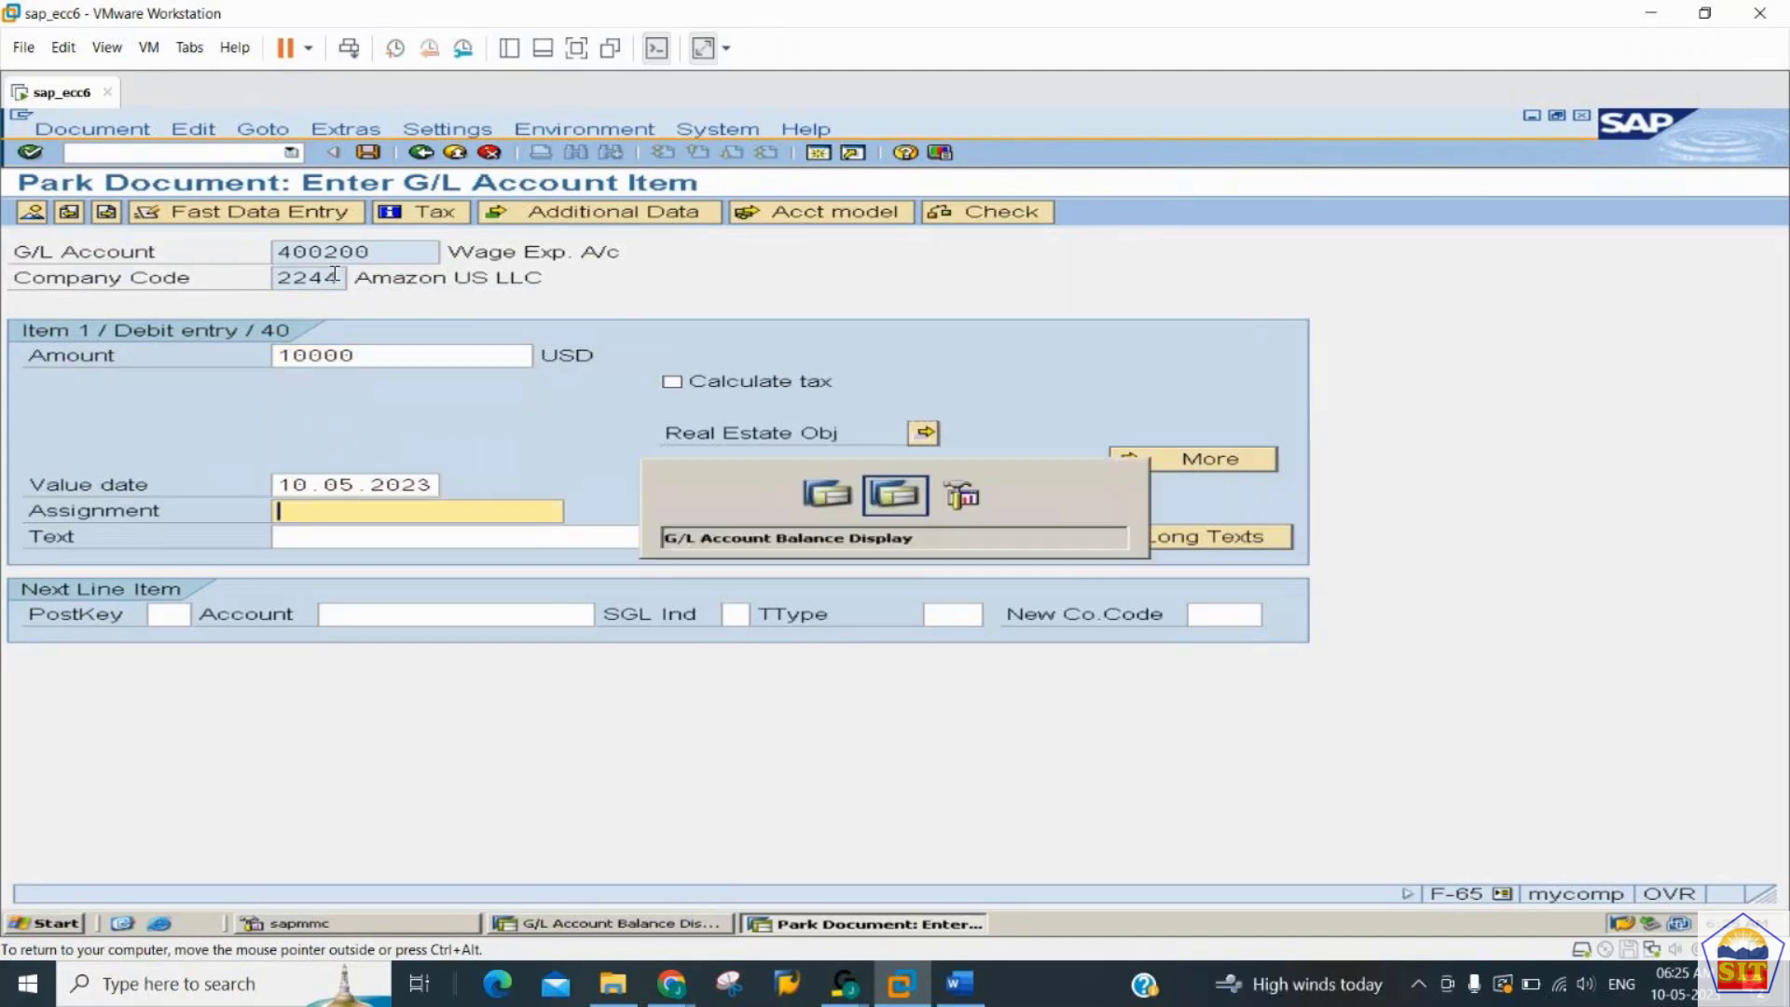
{"action": "key", "text": "alt+Tab"}
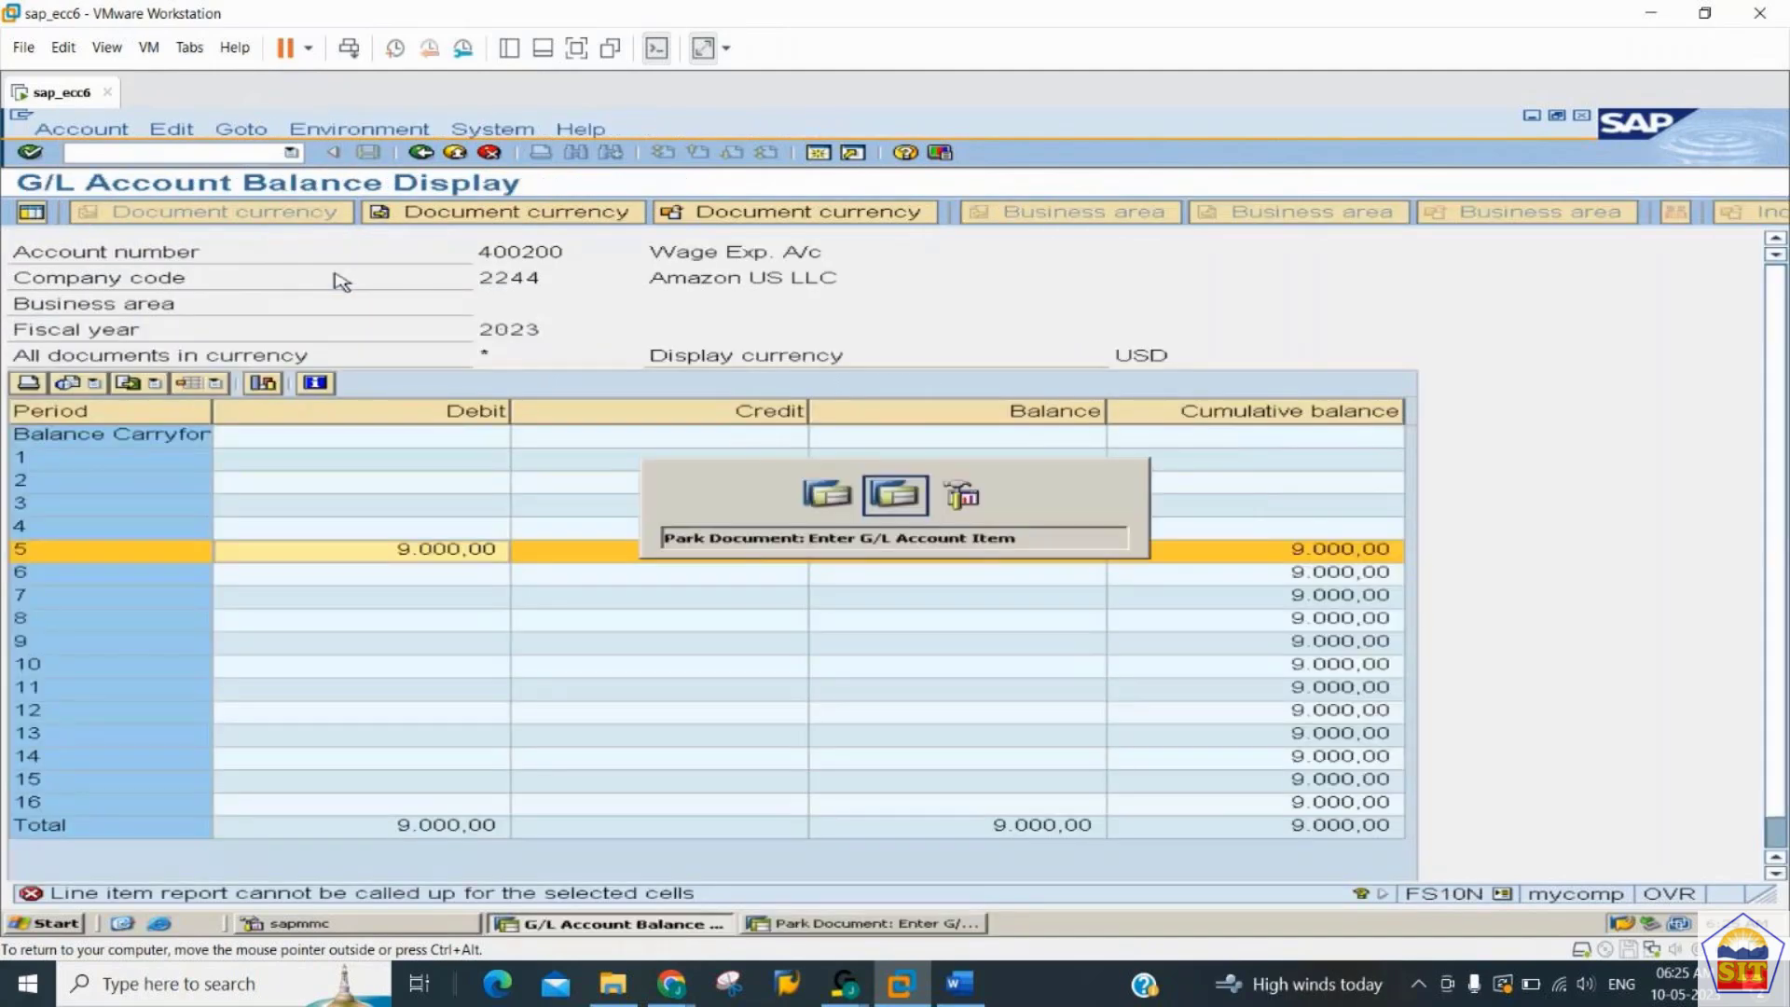
{"action": "key", "text": "Tab"}
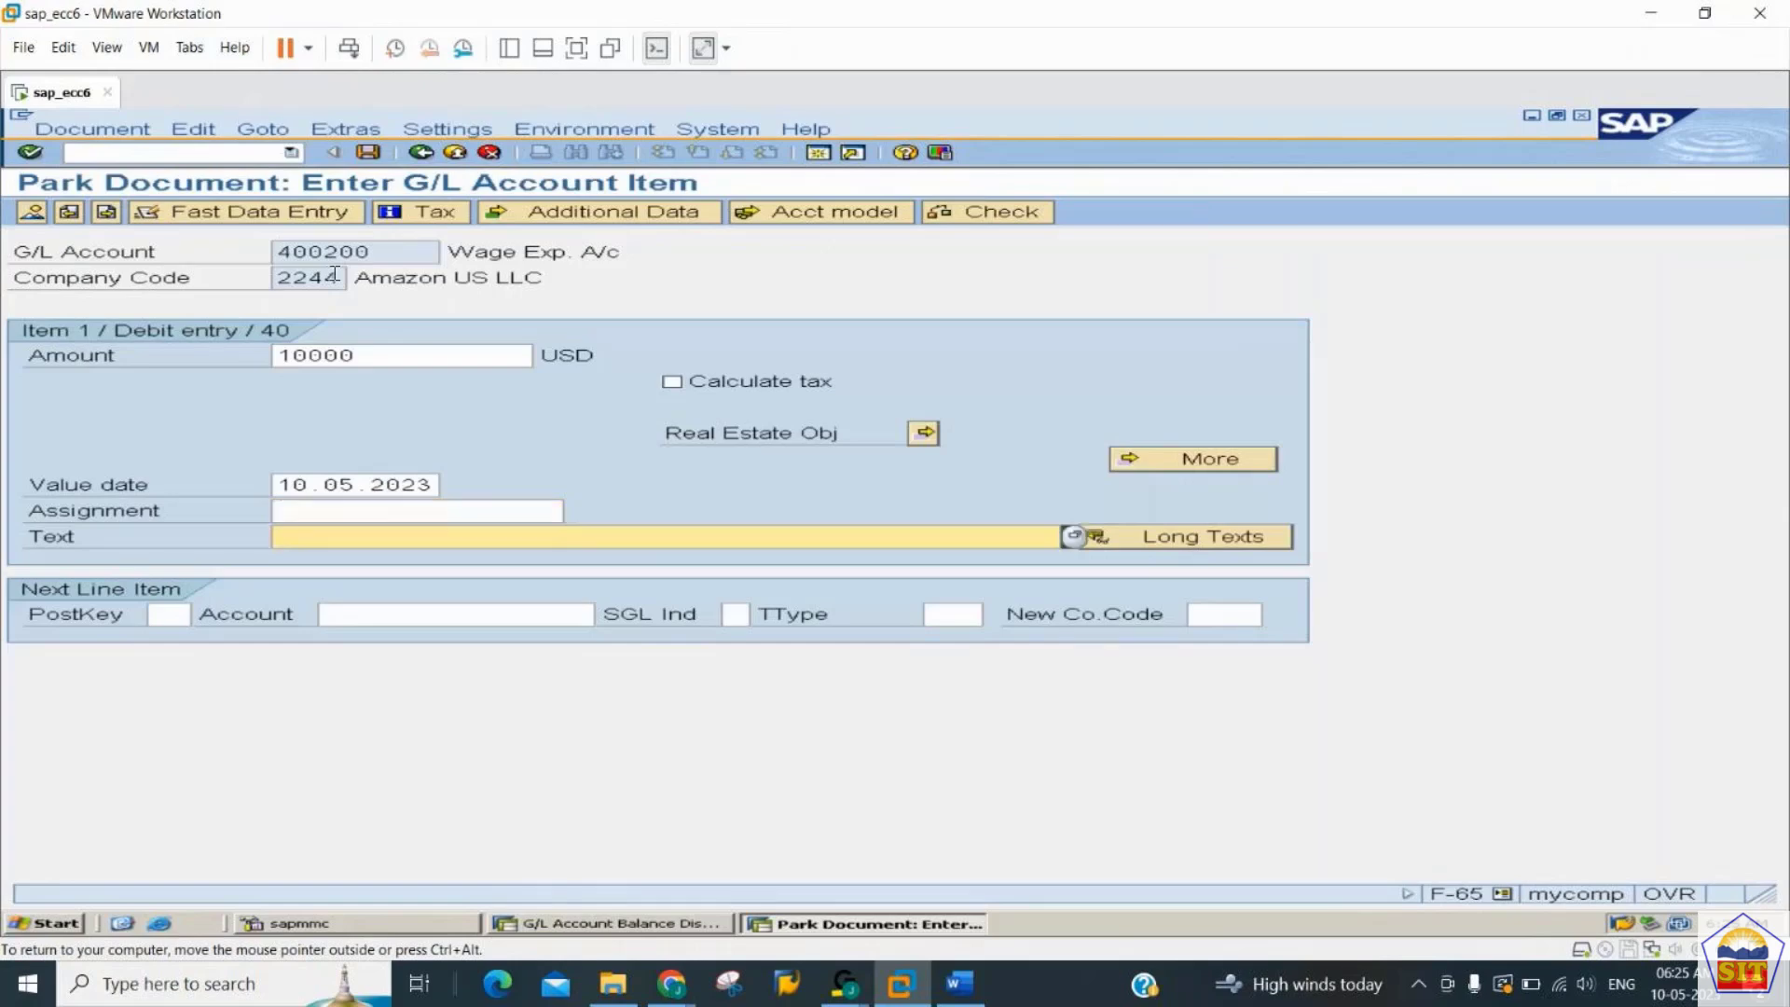
{"action": "type", "text": "wages paid"}
{"action": "key", "text": "Tab"}
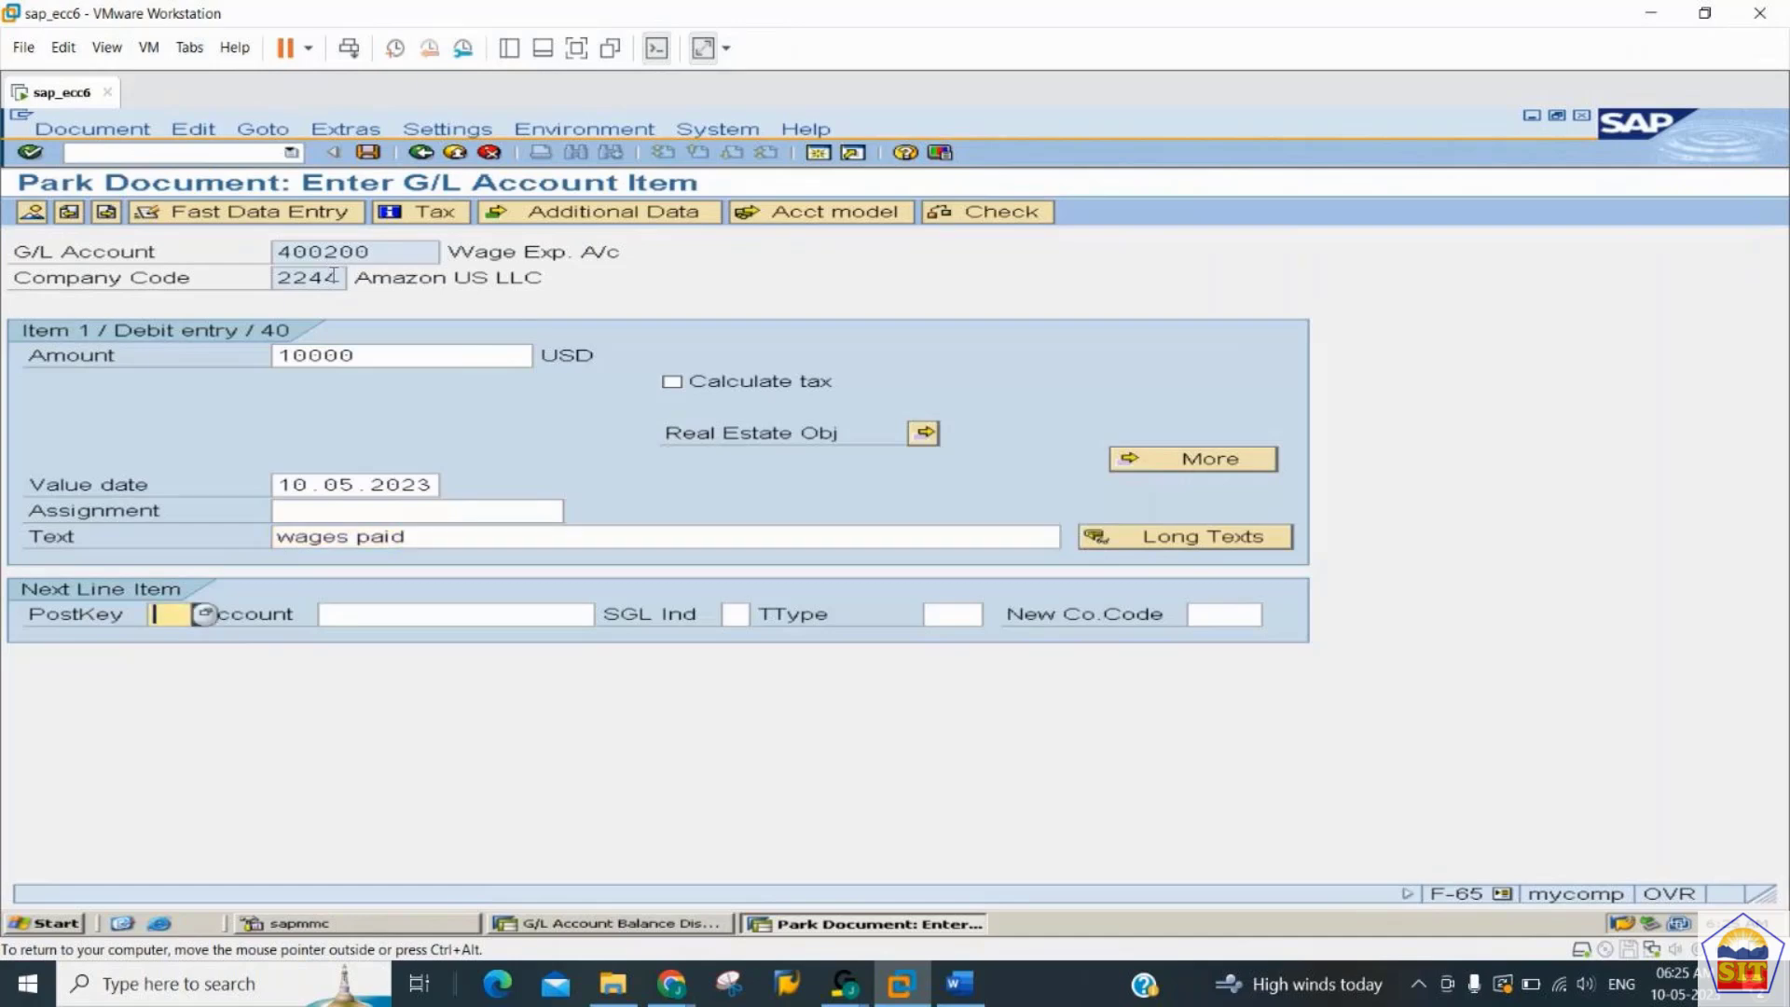
- Add a second line item with posting key 50 on G/L account 200100
{"action": "type", "text": "50"}
{"action": "key", "text": "Tab"}
{"action": "type", "text": "200100"}
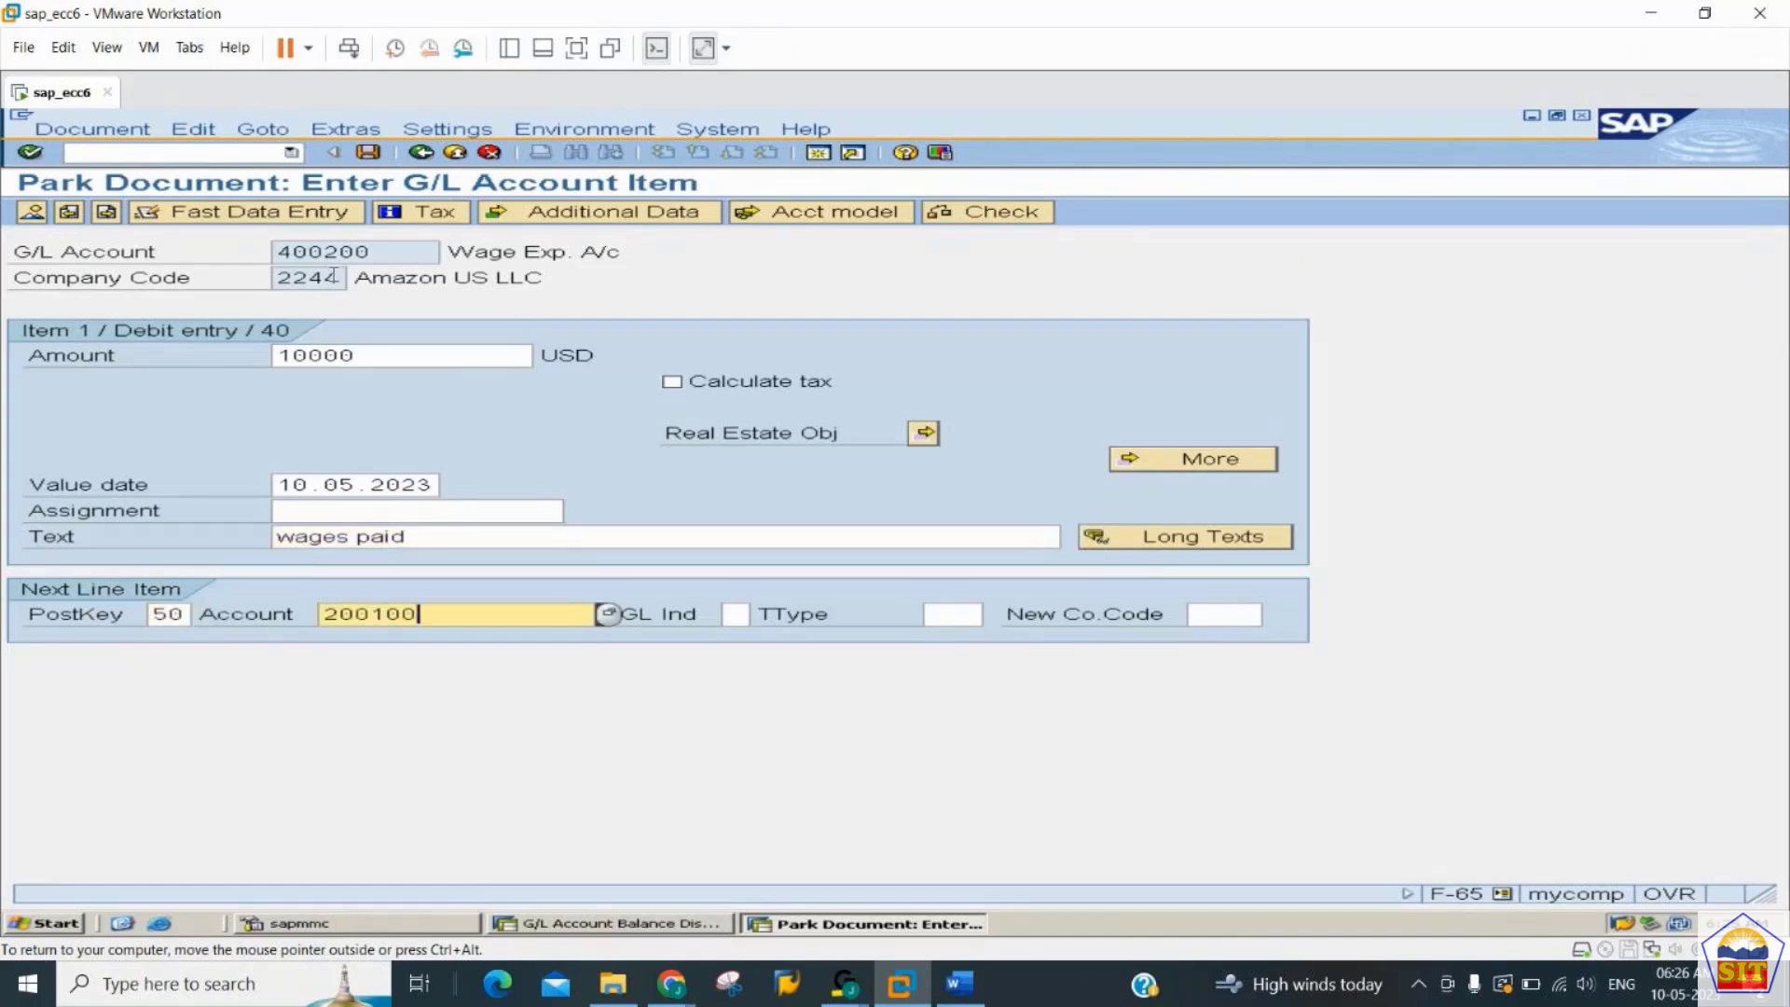
{"action": "key", "text": "Return"}
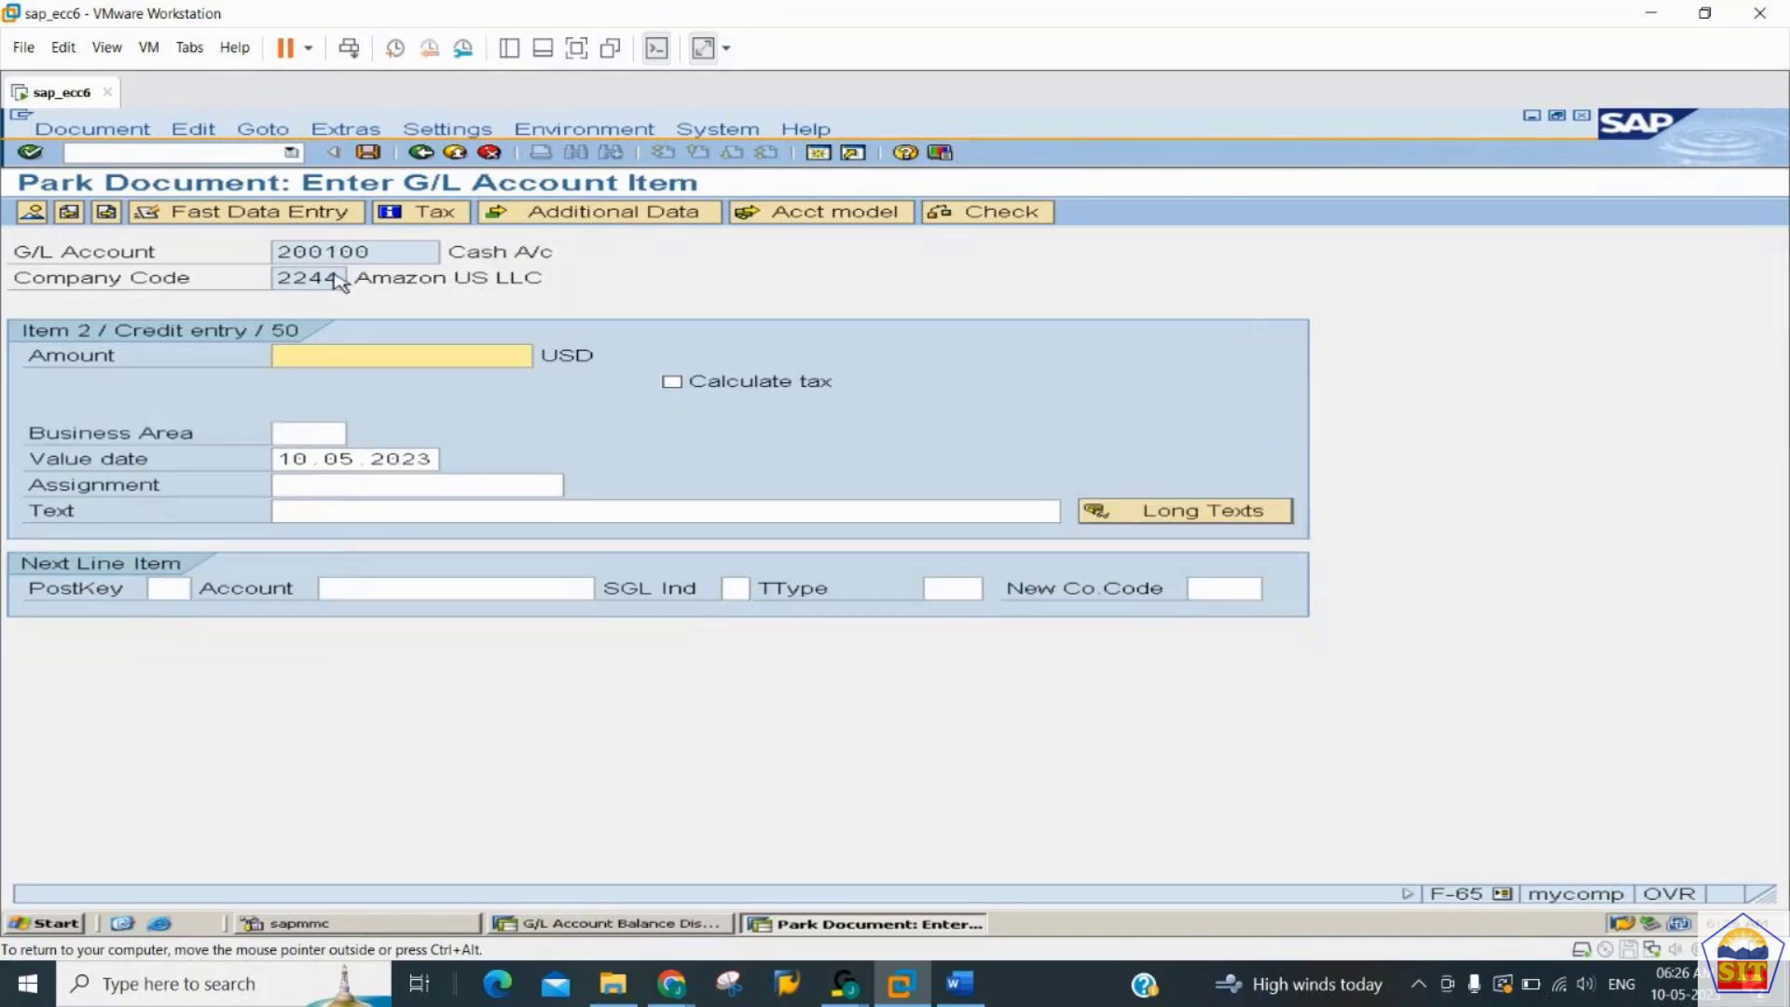
- Fill the cash credit item with * as the amount and + as the text, and show the document overview
{"action": "type", "text": "*"}
{"action": "key", "text": "Tab"}
{"action": "key", "text": "Tab"}
{"action": "key", "text": "Tab"}
{"action": "key", "text": "Tab"}
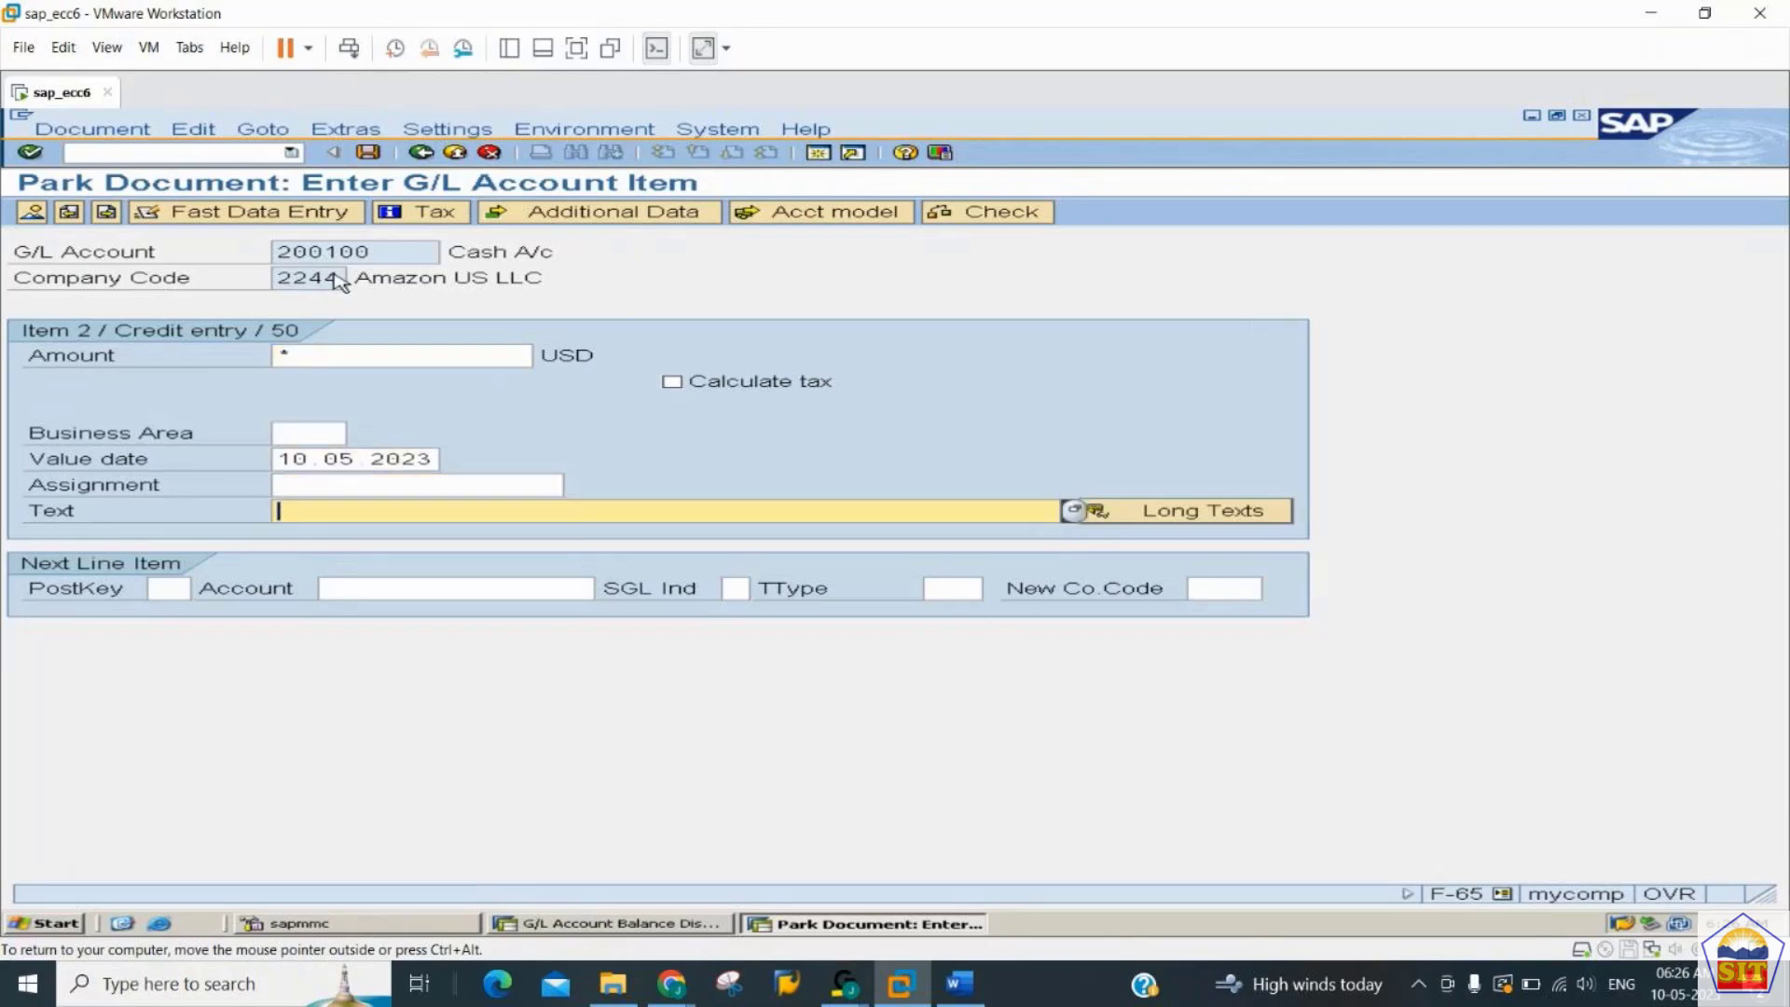
{"action": "type", "text": "+"}
{"action": "left_click", "coordinate": [34, 214]}
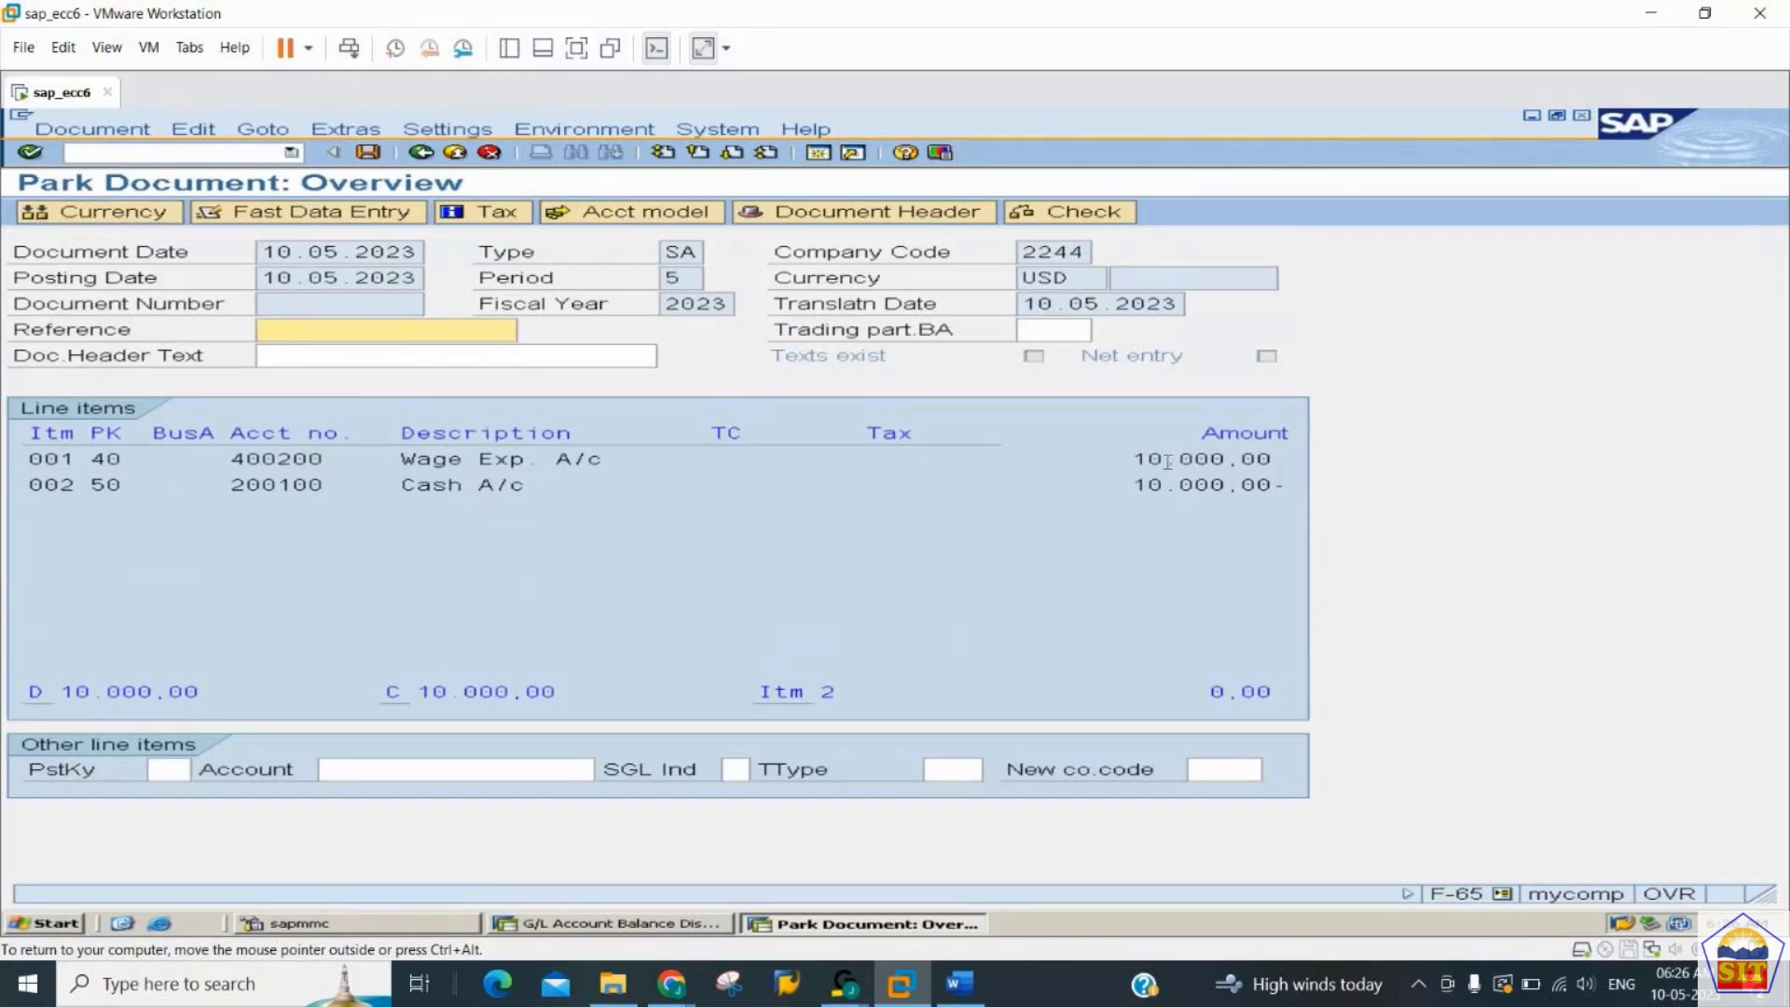
- Check the overview totals and park the document, opening the parked entry for display
{"action": "left_click_drag", "start_coordinate": [1217, 691], "coordinate": [1316, 695]}
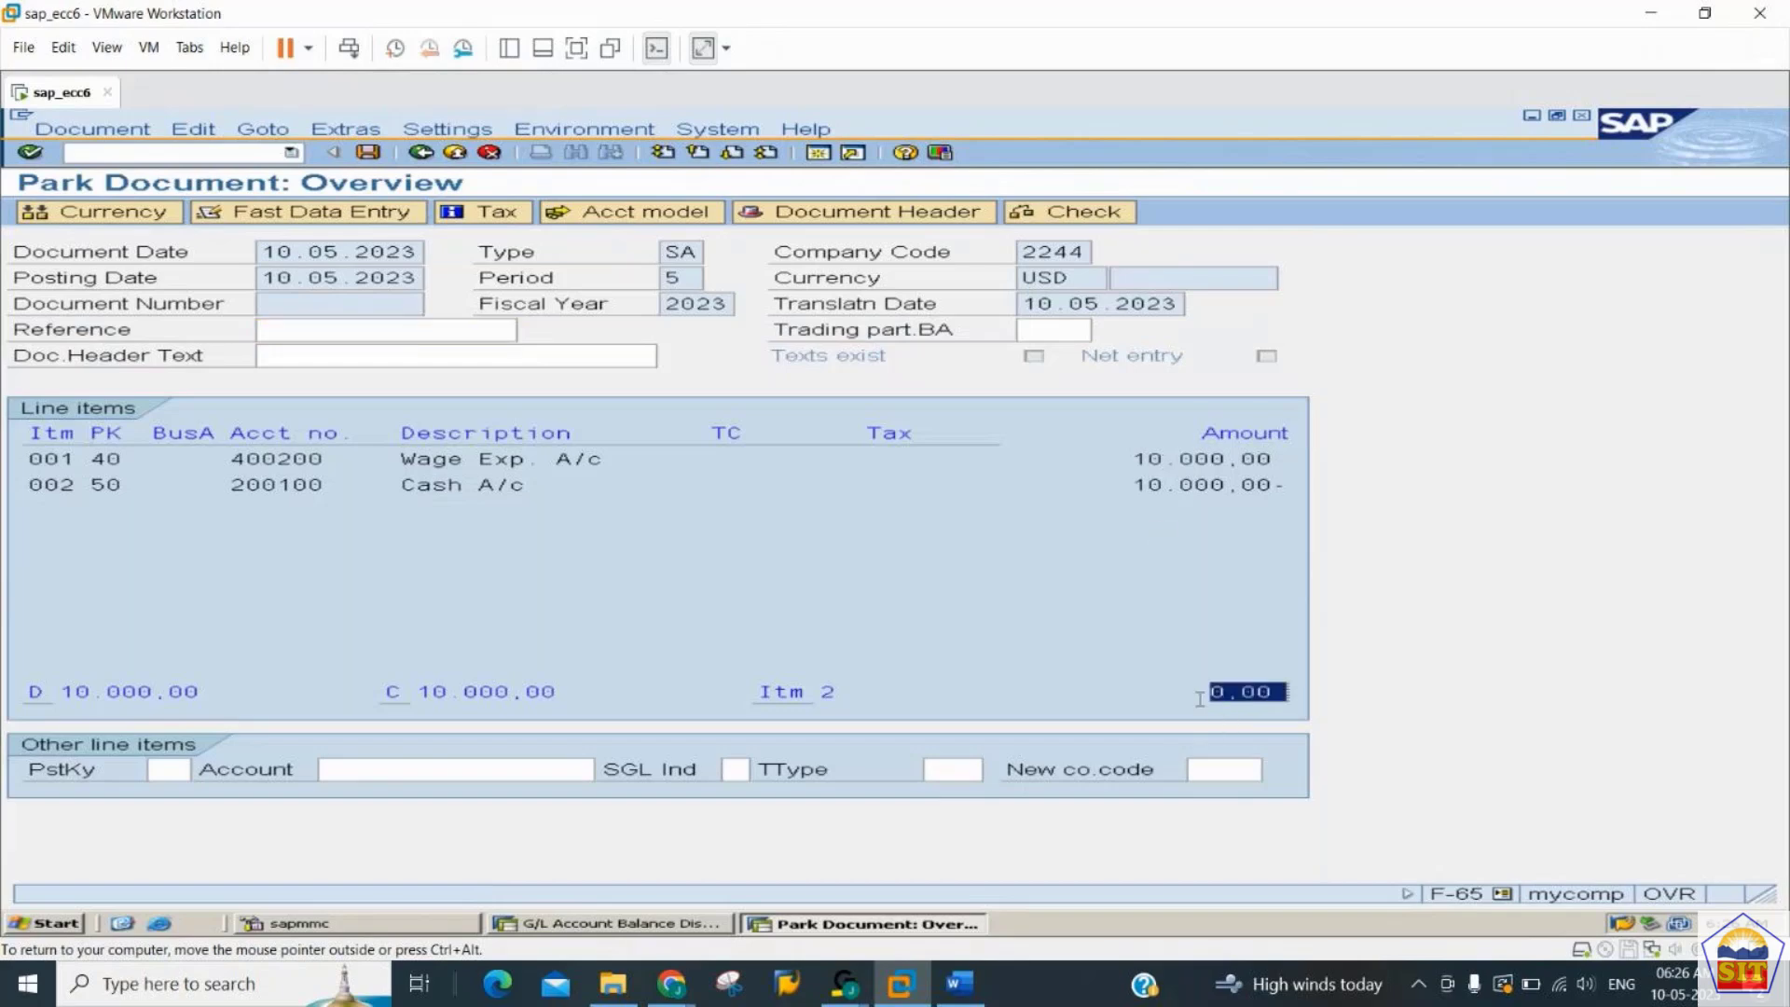
{"action": "left_click", "coordinate": [782, 691]}
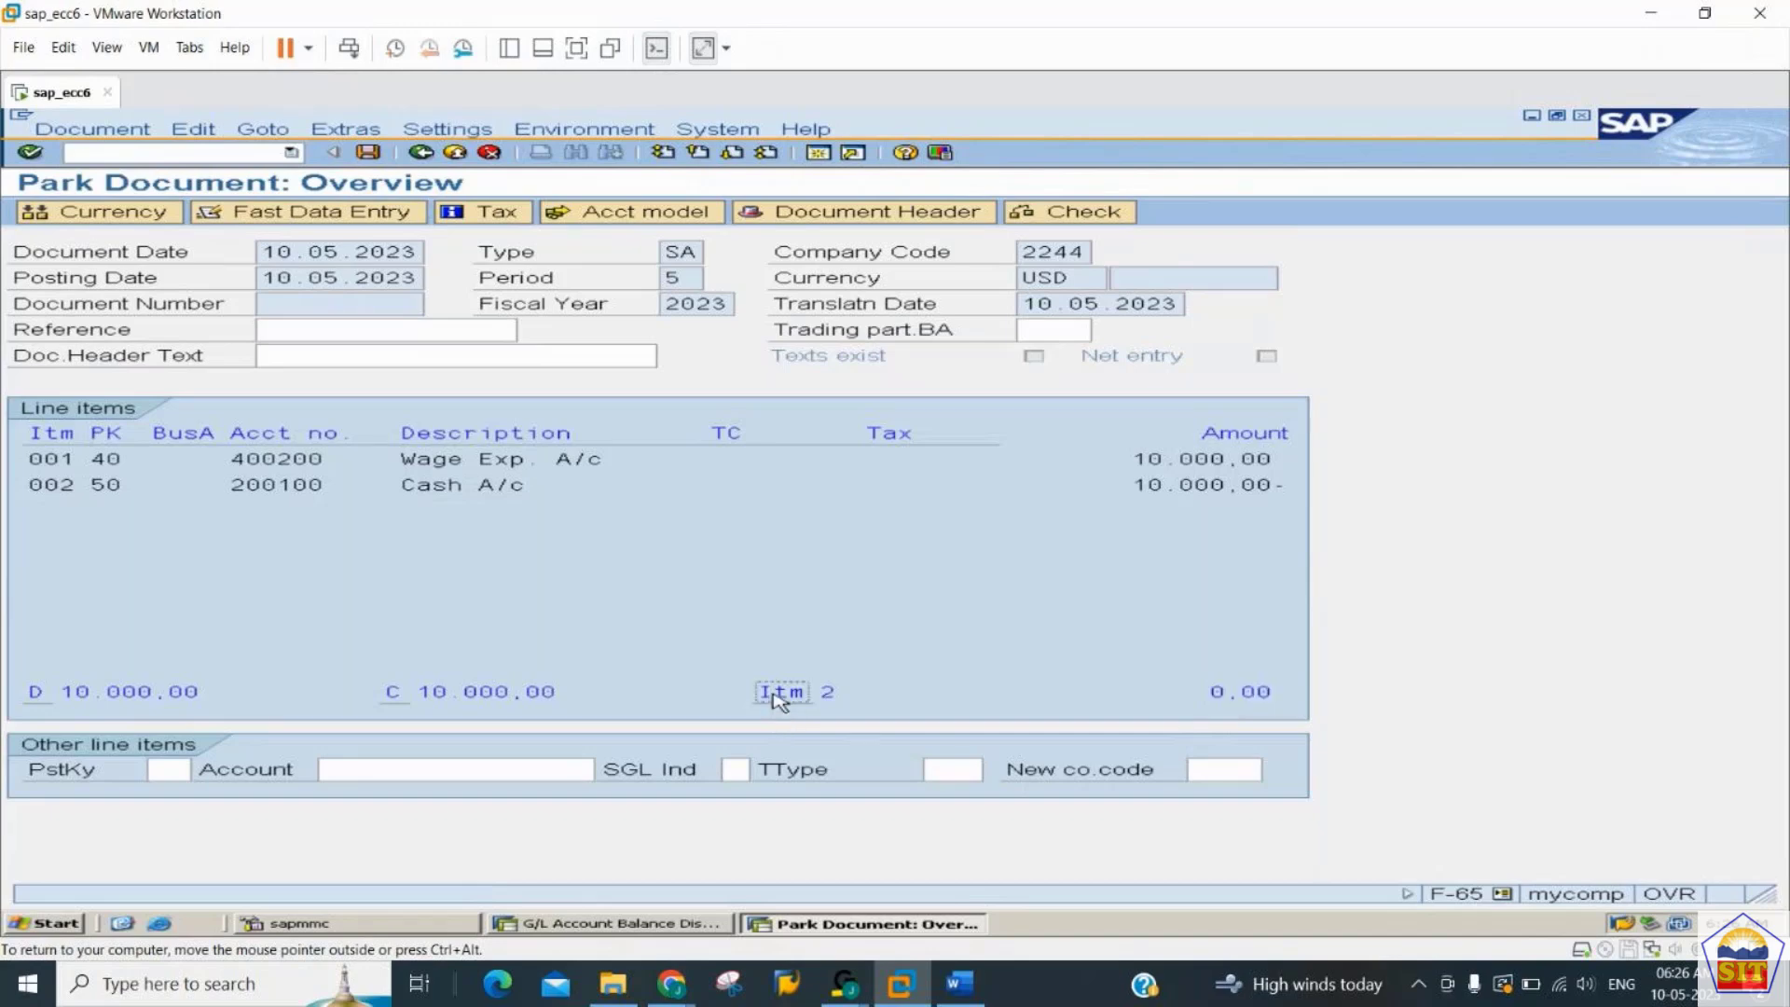
{"action": "left_click", "coordinate": [494, 693]}
{"action": "left_click", "coordinate": [159, 696]}
{"action": "left_click", "coordinate": [368, 153]}
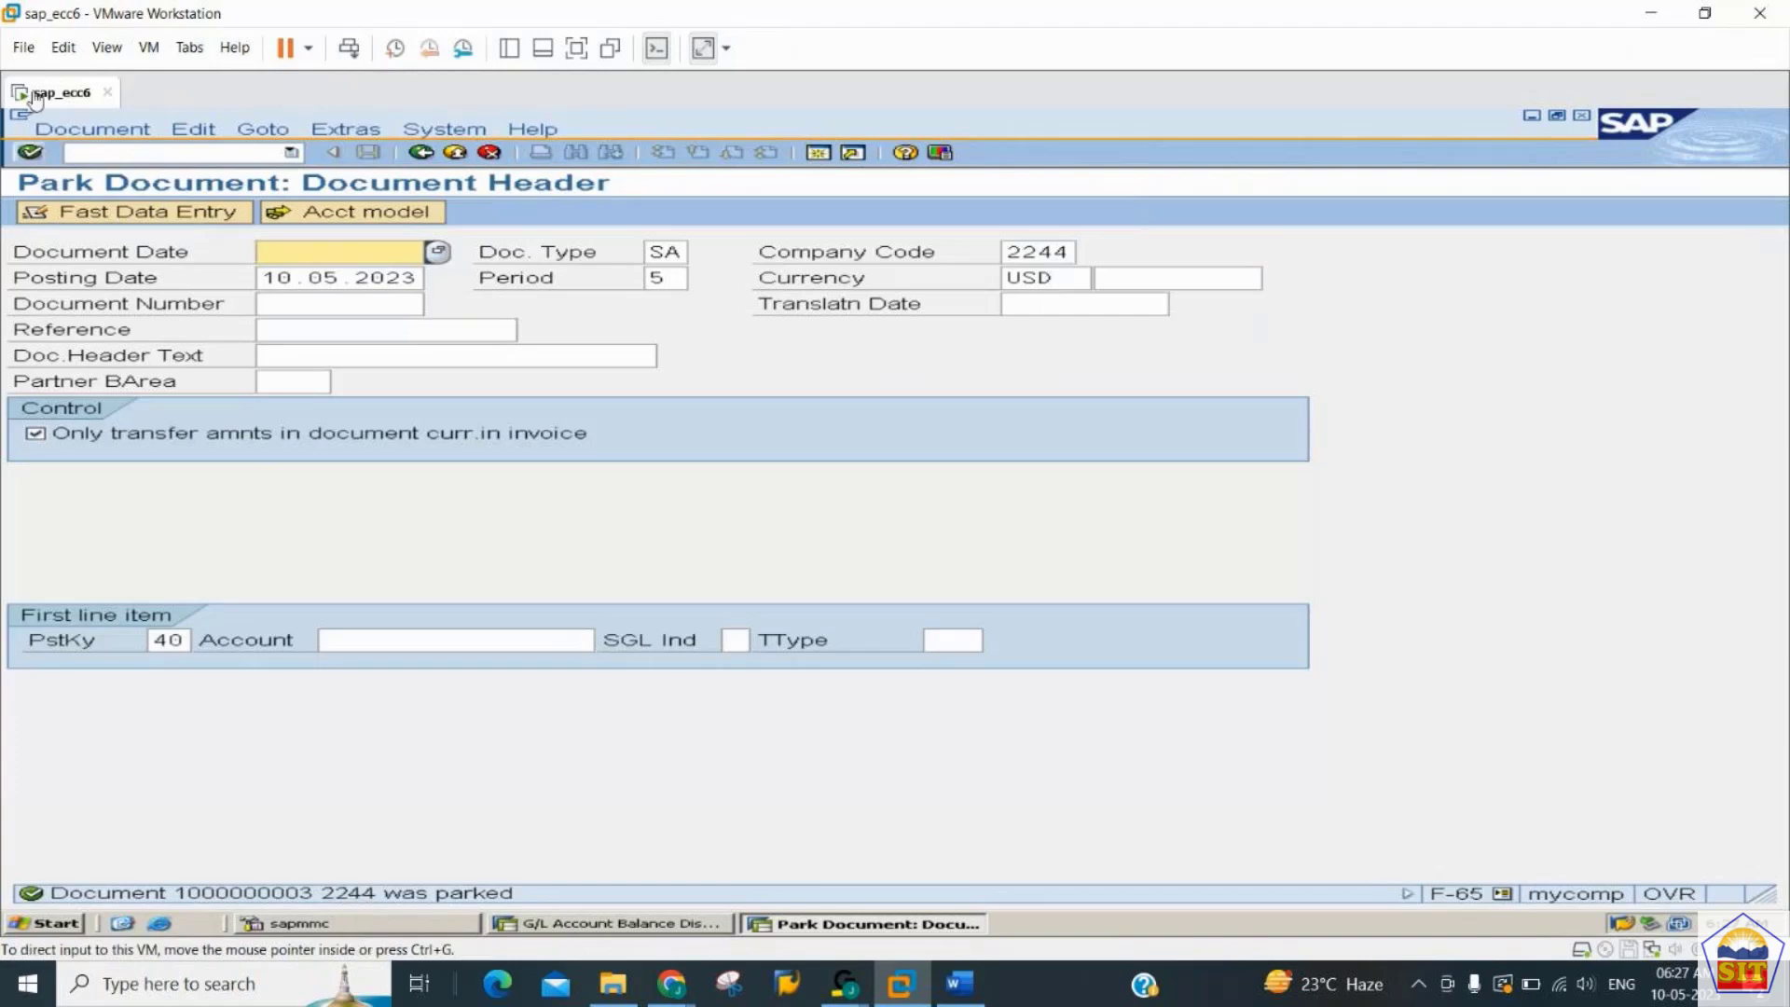
{"action": "left_click", "coordinate": [75, 138]}
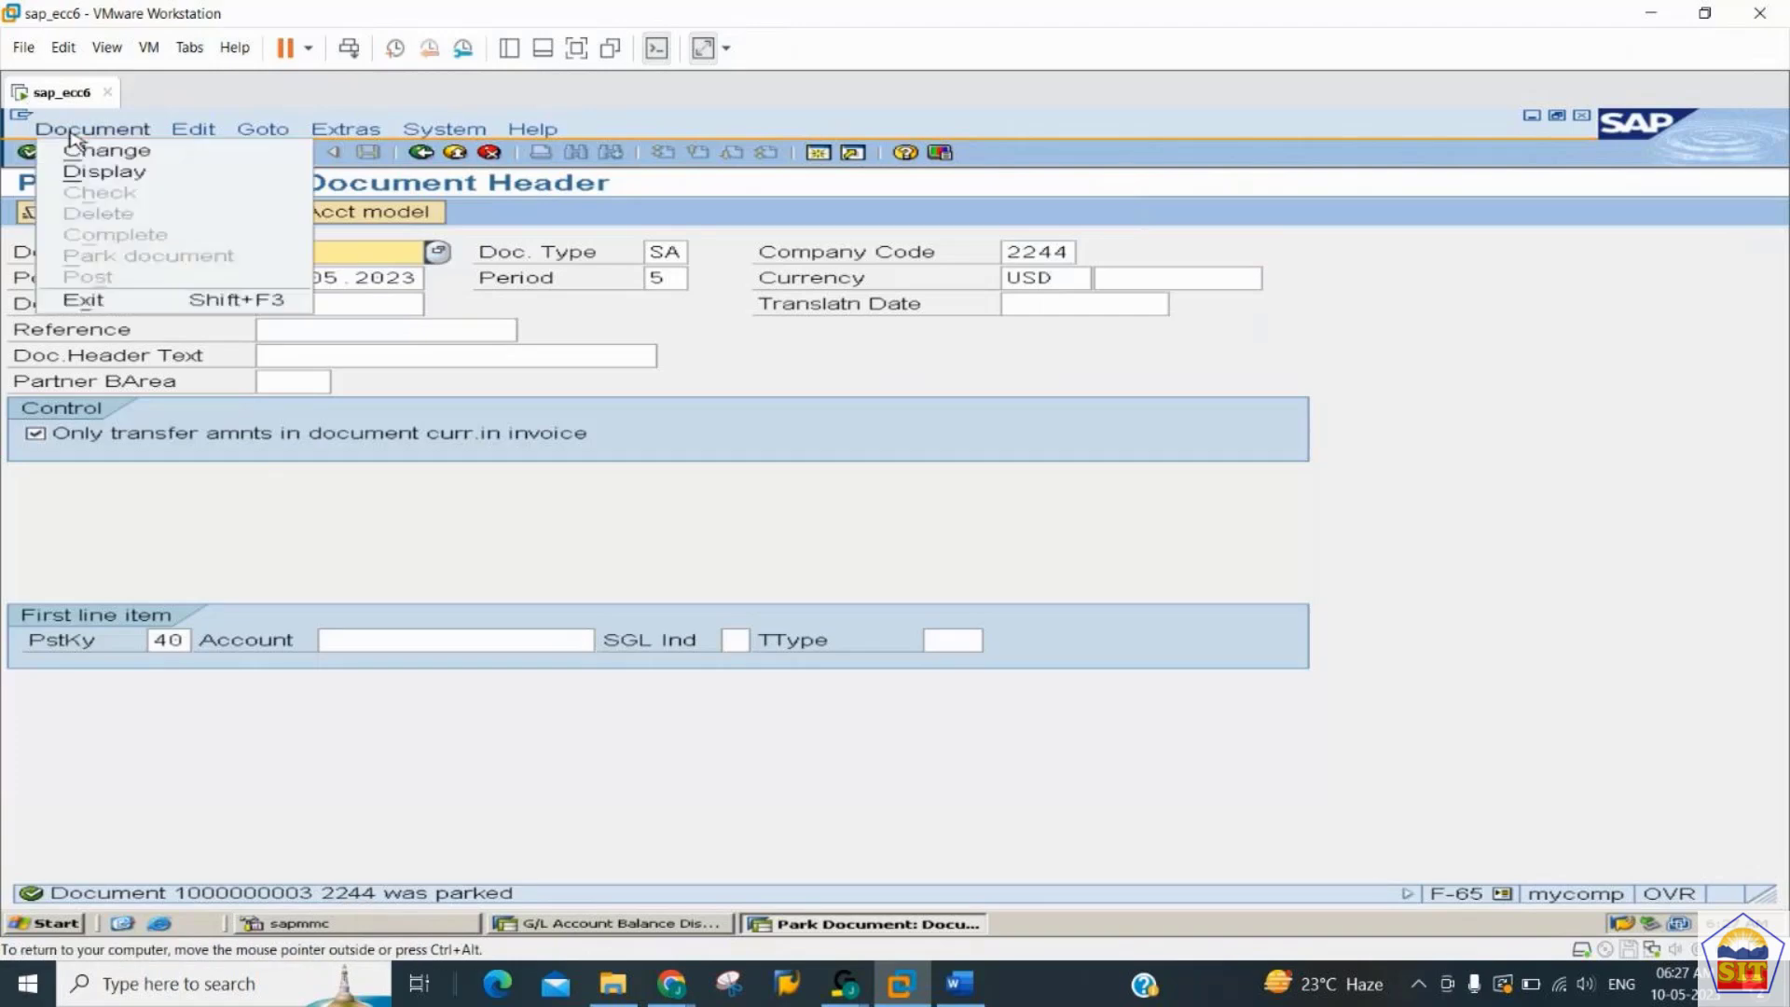
{"action": "left_click", "coordinate": [84, 173]}
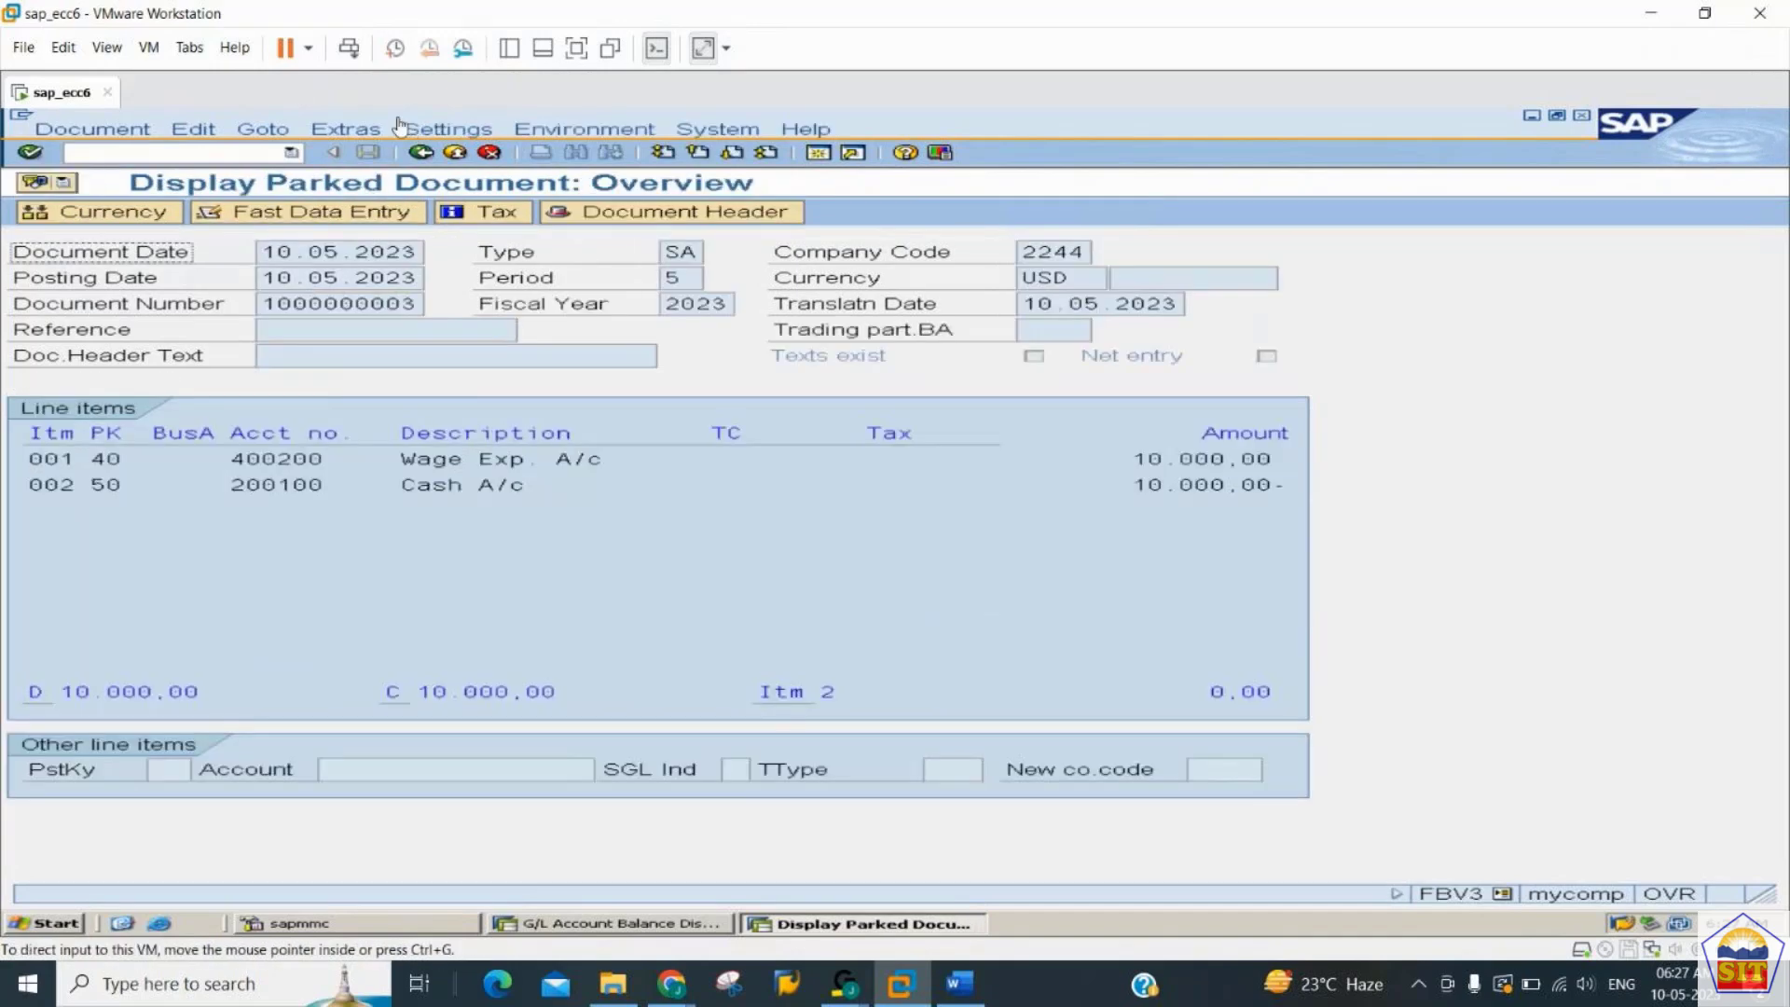
- Switch to the balance display session and reload the balances of account 400200 for company code 2244 and fiscal year 2023
{"action": "key", "text": "alt+Tab"}
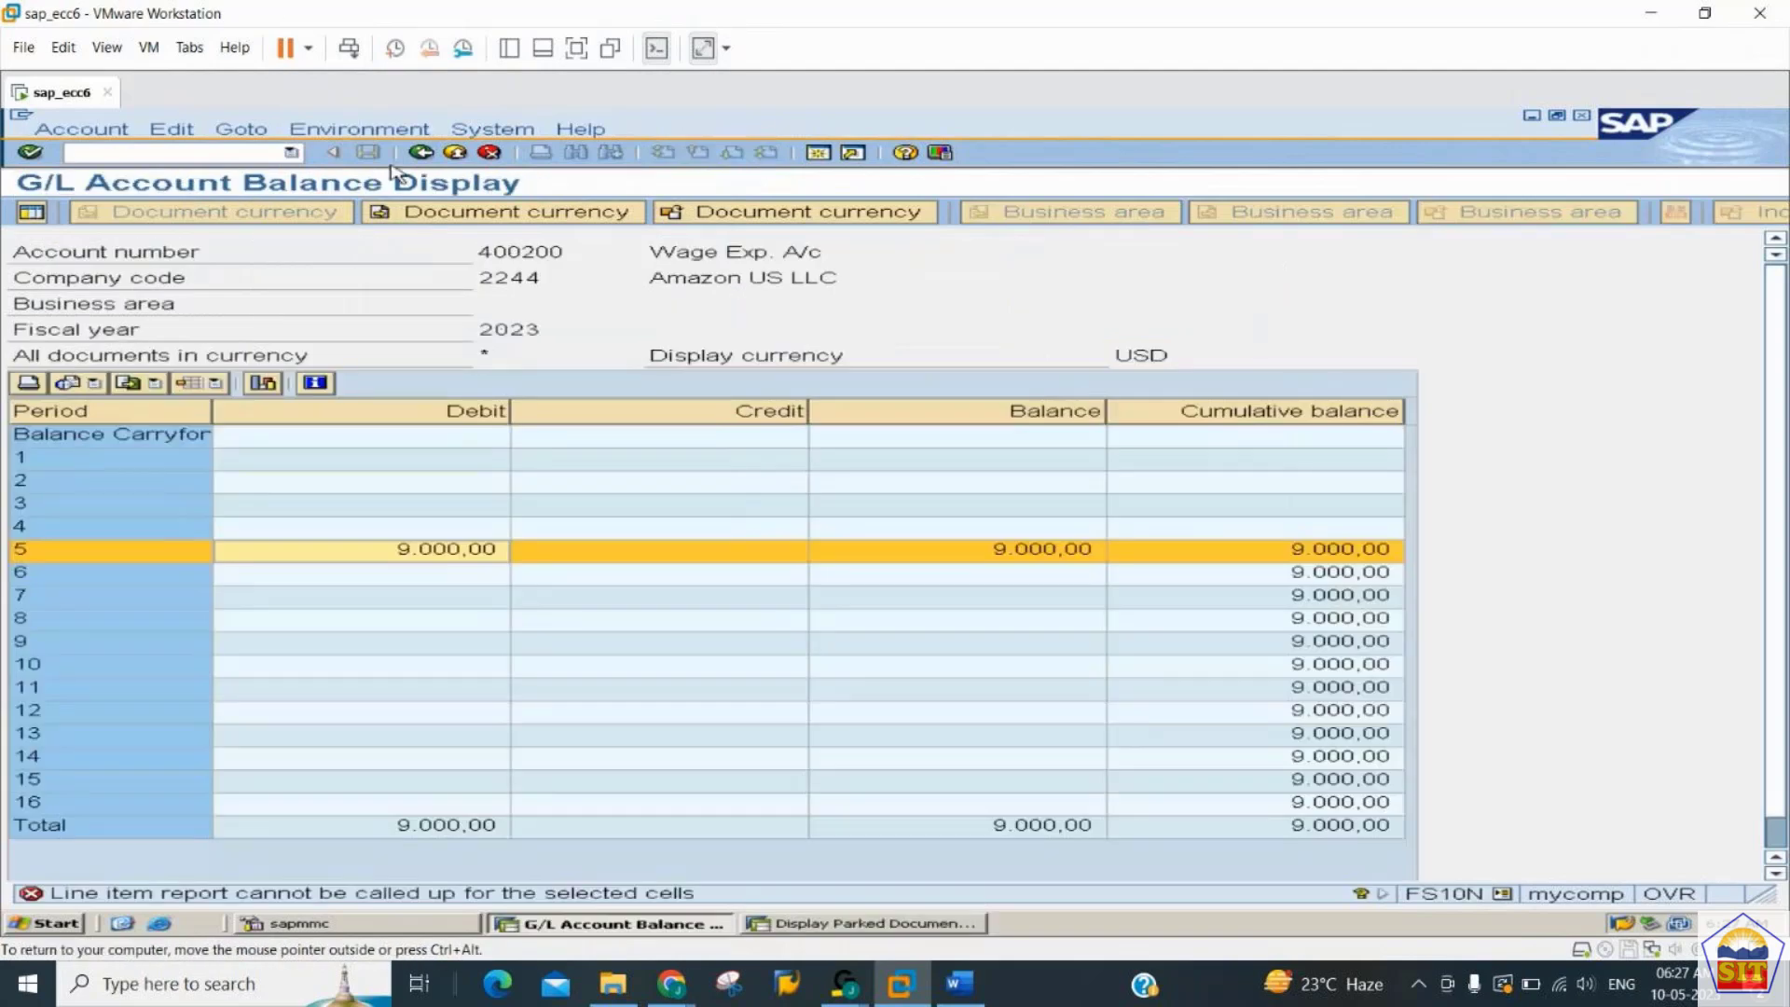
{"action": "left_click", "coordinate": [422, 153]}
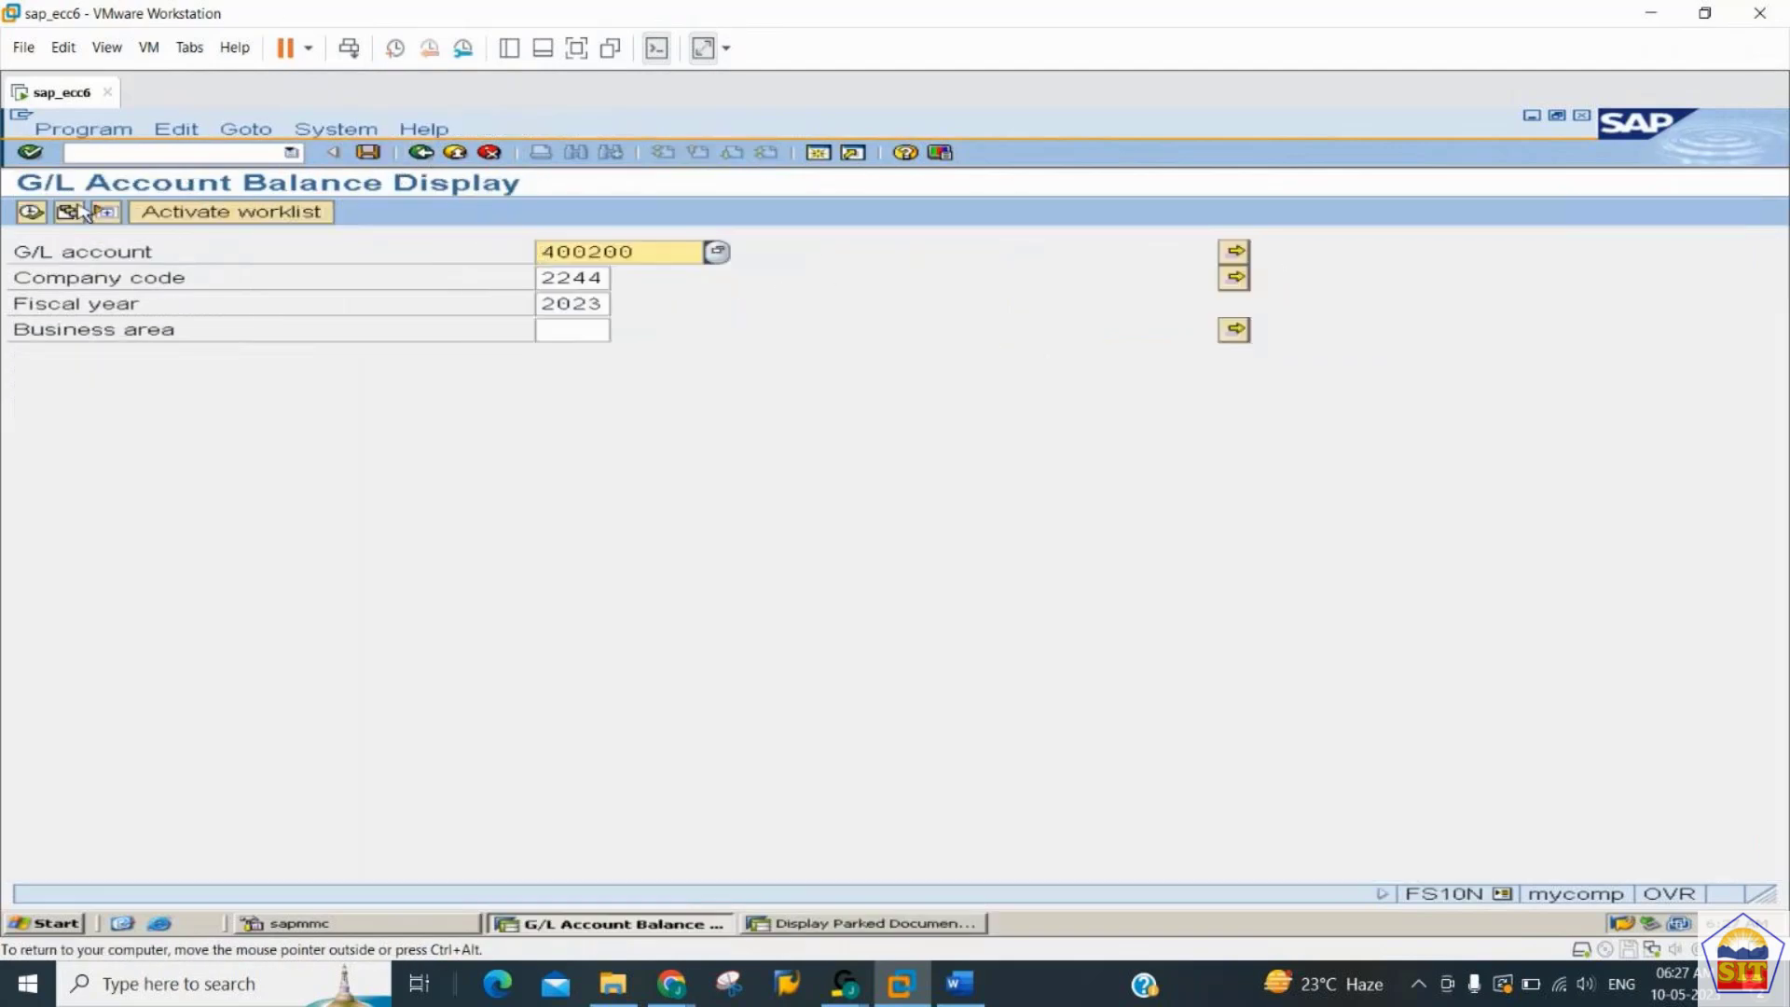
{"action": "left_click", "coordinate": [31, 214]}
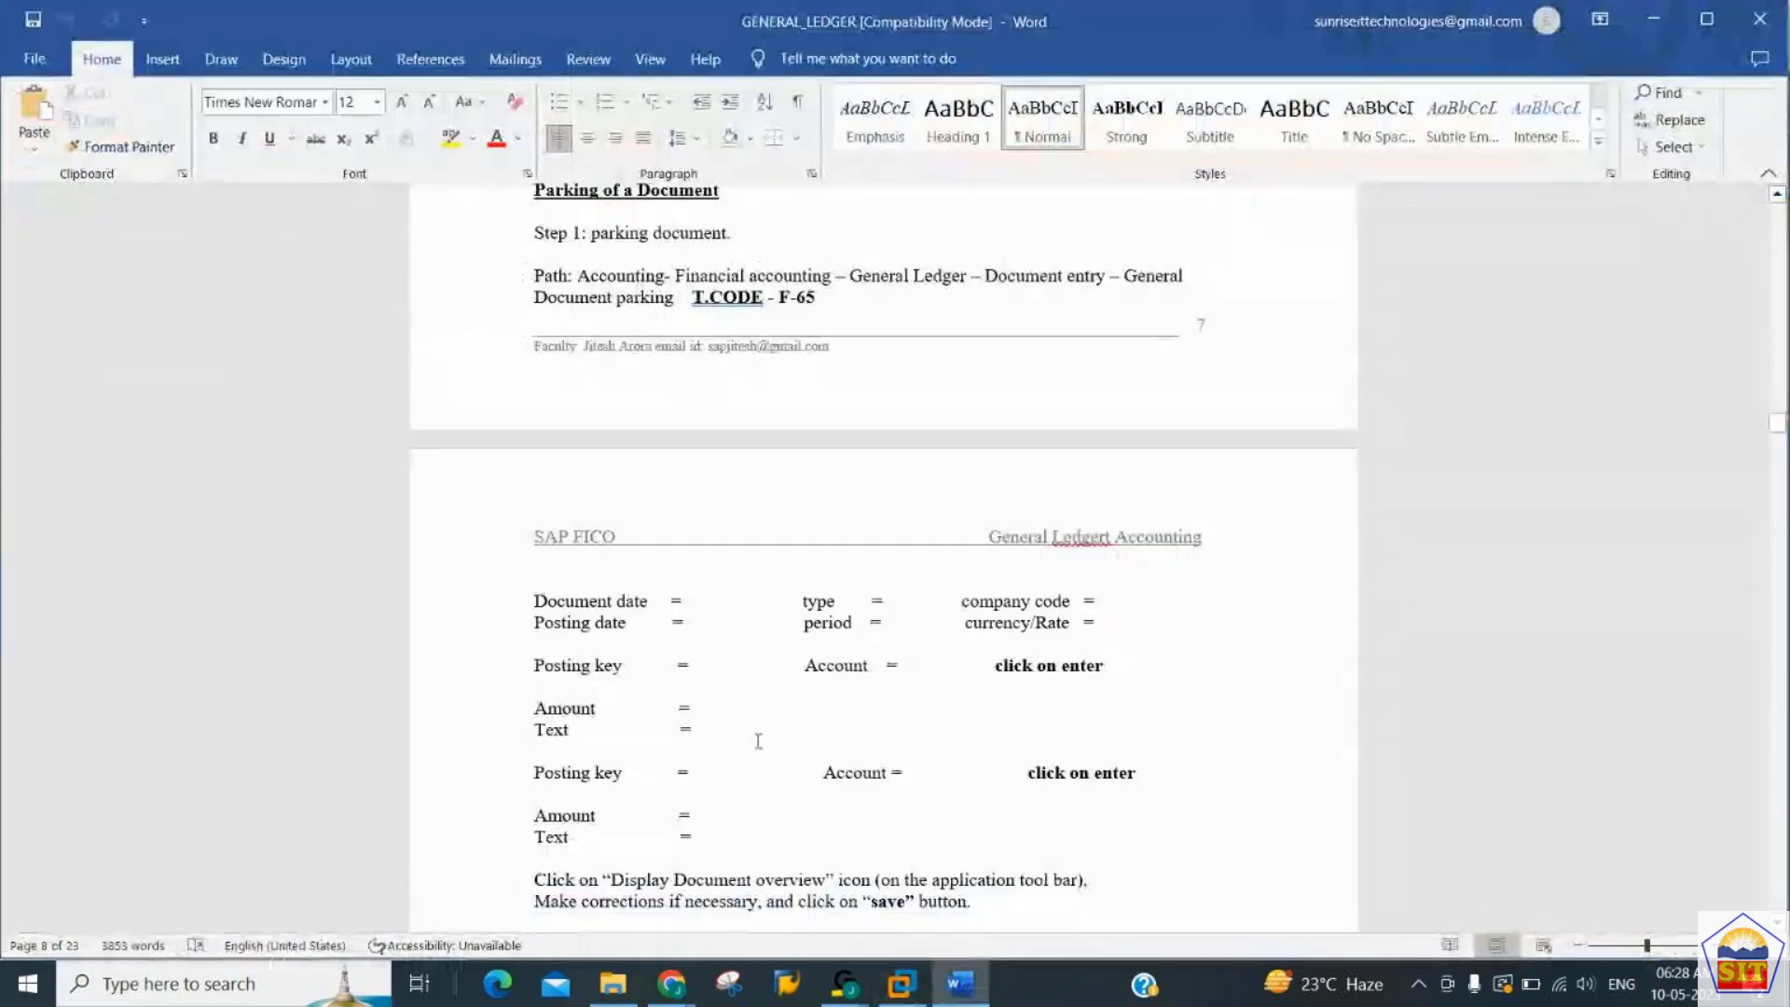
- Read the instructions for parking, displaying and changing a parked document in the GENERAL_LEDGER Word file
{"action": "key", "text": "Down"}
{"action": "key", "text": "Down"}
{"action": "key", "text": "Down"}
{"action": "key", "text": "Down"}
{"action": "key", "text": "Down"}
{"action": "key", "text": "Down"}
{"action": "key", "text": "Down"}
{"action": "key", "text": "Down"}
{"action": "key", "text": "Down"}
{"action": "key", "text": "Down"}
{"action": "key", "text": "Down"}
{"action": "key", "text": "Down"}
{"action": "key", "text": "Down"}
{"action": "key", "text": "Down"}
{"action": "key", "text": "Down"}
{"action": "key", "text": "Down"}
{"action": "key", "text": "Down"}
{"action": "key", "text": "Down"}
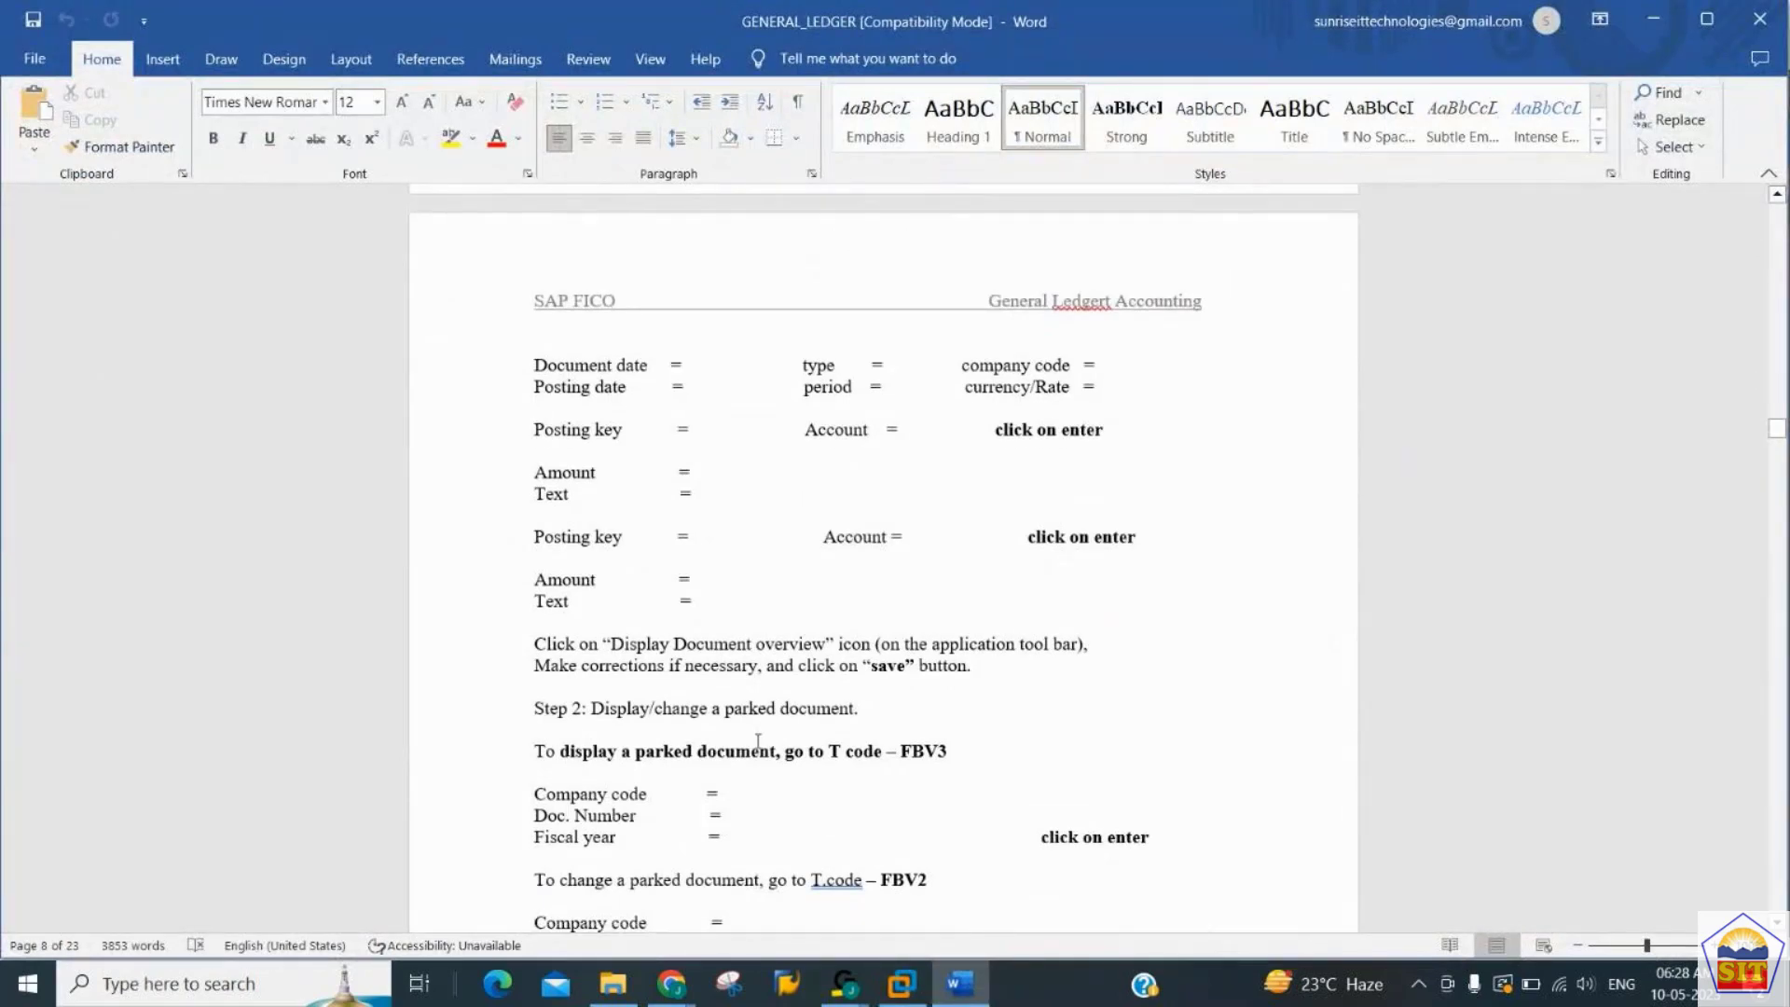
{"action": "key", "text": "Up"}
{"action": "key", "text": "Up"}
{"action": "key", "text": "Up"}
{"action": "key", "text": "Up"}
{"action": "key", "text": "Up"}
{"action": "key", "text": "Up"}
{"action": "key", "text": "Up"}
{"action": "key", "text": "Up"}
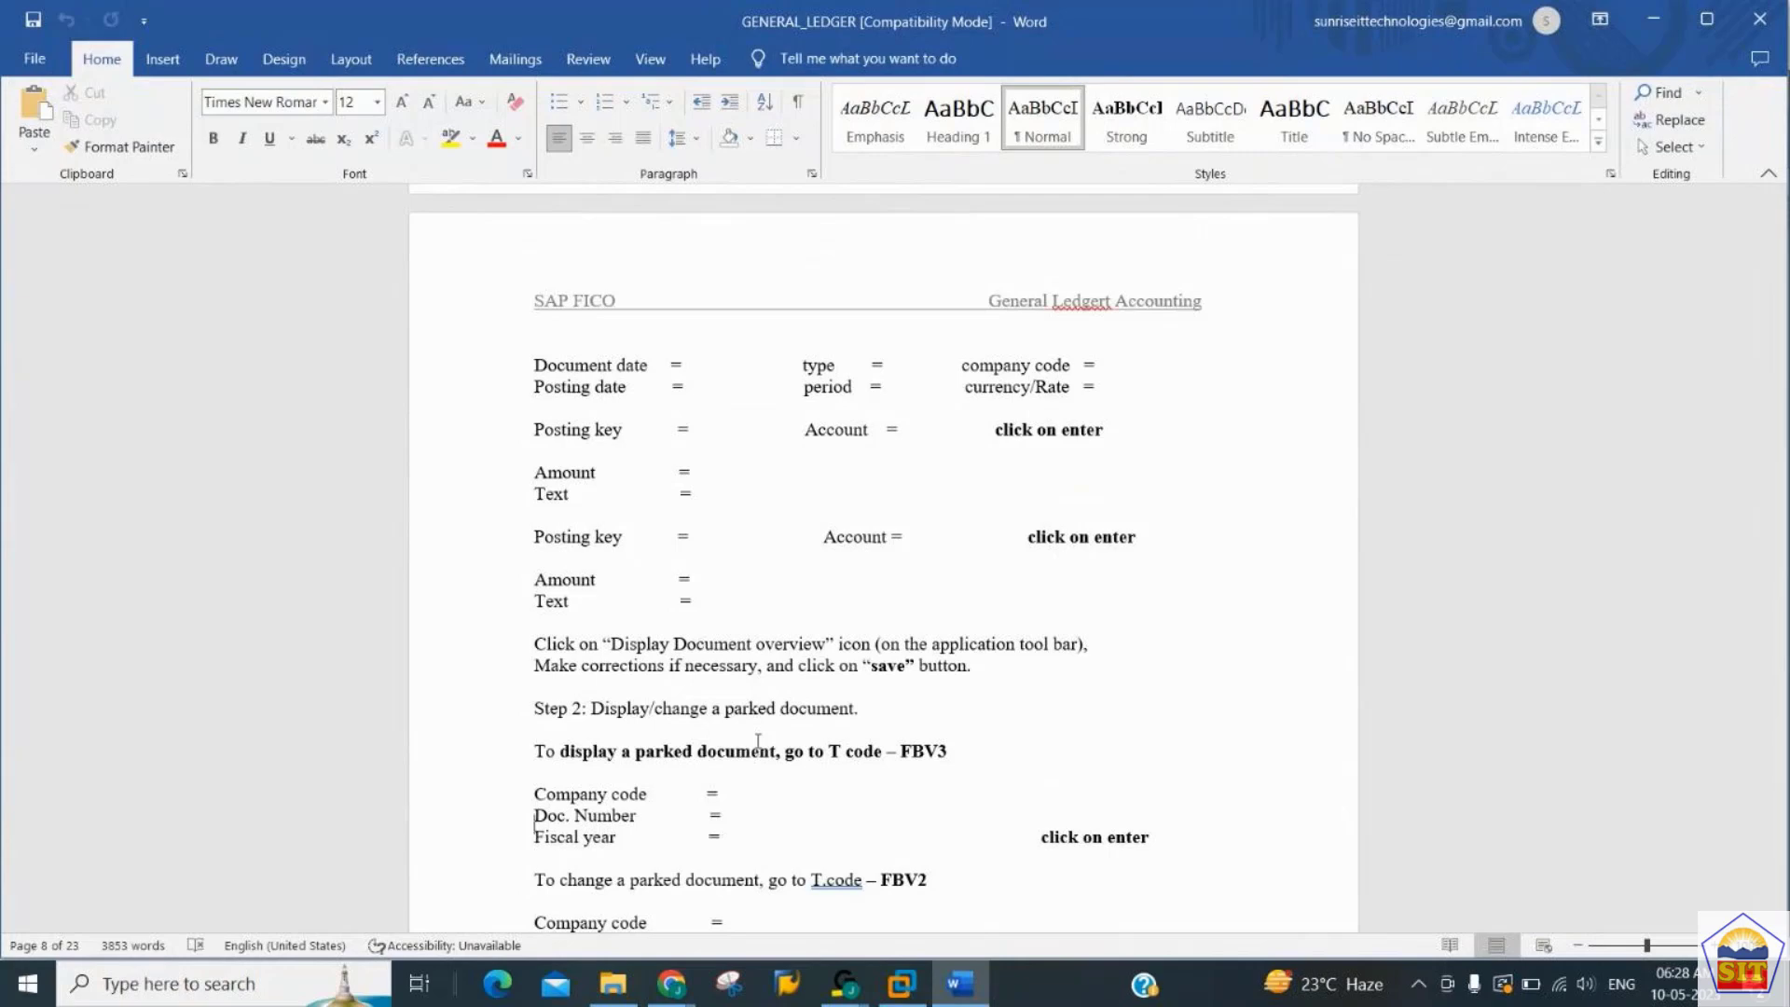
{"action": "key", "text": "Right"}
{"action": "key", "text": "Right"}
{"action": "key", "text": "Right"}
{"action": "key", "text": "Right"}
{"action": "key", "text": "Right"}
{"action": "key", "text": "Right"}
{"action": "key", "text": "Right"}
{"action": "key", "text": "Right"}
{"action": "key", "text": "Right"}
{"action": "key", "text": "Right"}
{"action": "key", "text": "Right"}
{"action": "key", "text": "Right"}
{"action": "key", "text": "Right"}
{"action": "key", "text": "Right"}
{"action": "key", "text": "Right"}
{"action": "key", "text": "Right"}
{"action": "key", "text": "Right"}
{"action": "key", "text": "Right"}
{"action": "key", "text": "Right"}
{"action": "key", "text": "Right"}
{"action": "key", "text": "Right"}
{"action": "key", "text": "Right"}
{"action": "key", "text": "Right"}
{"action": "key", "text": "Right"}
{"action": "key", "text": "Right"}
{"action": "key", "text": "Right"}
{"action": "key", "text": "Right"}
{"action": "key", "text": "Right"}
{"action": "key", "text": "Right"}
{"action": "key", "text": "Right"}
{"action": "key", "text": "Right"}
{"action": "key", "text": "Right"}
{"action": "key", "text": "Right"}
{"action": "key", "text": "Down"}
{"action": "key", "text": "Down"}
{"action": "key", "text": "Down"}
{"action": "key", "text": "Down"}
{"action": "key", "text": "Up"}
{"action": "key", "text": "Up"}
{"action": "key", "text": "Up"}
- Return to the SAP balance display and check the period 5 cumulative balance of account 400200
{"action": "key", "text": "alt+Tab"}
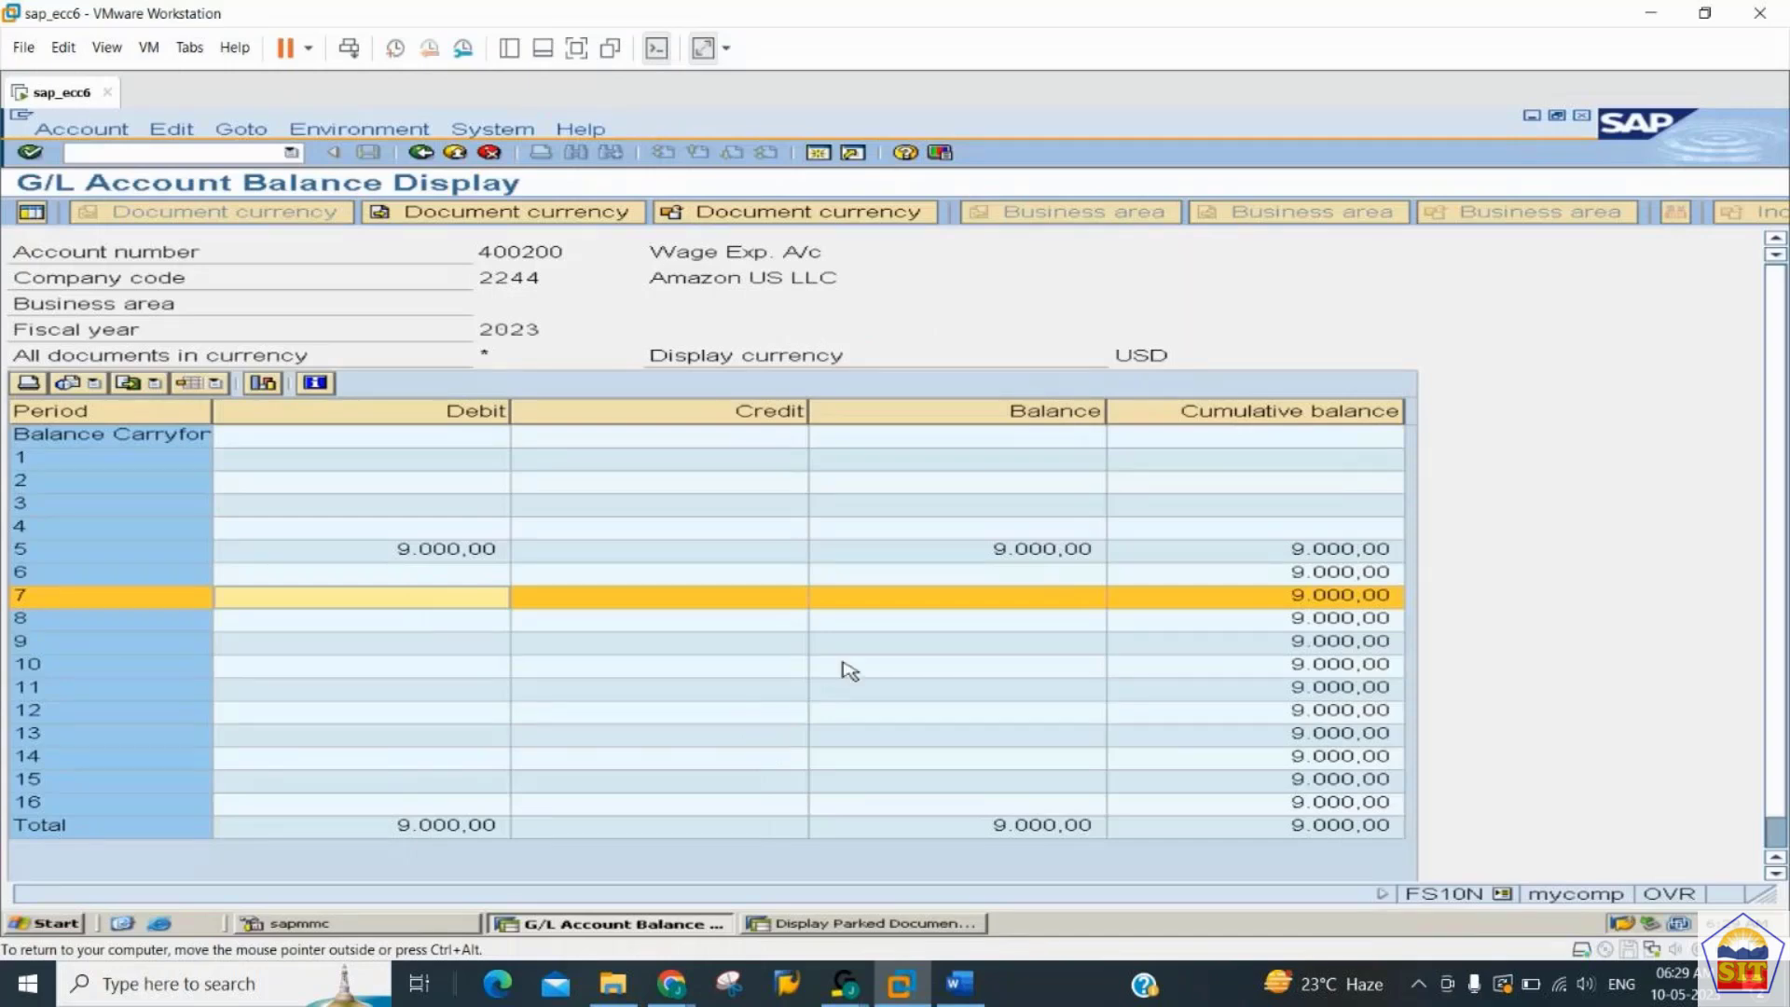
{"action": "left_click", "coordinate": [1340, 552]}
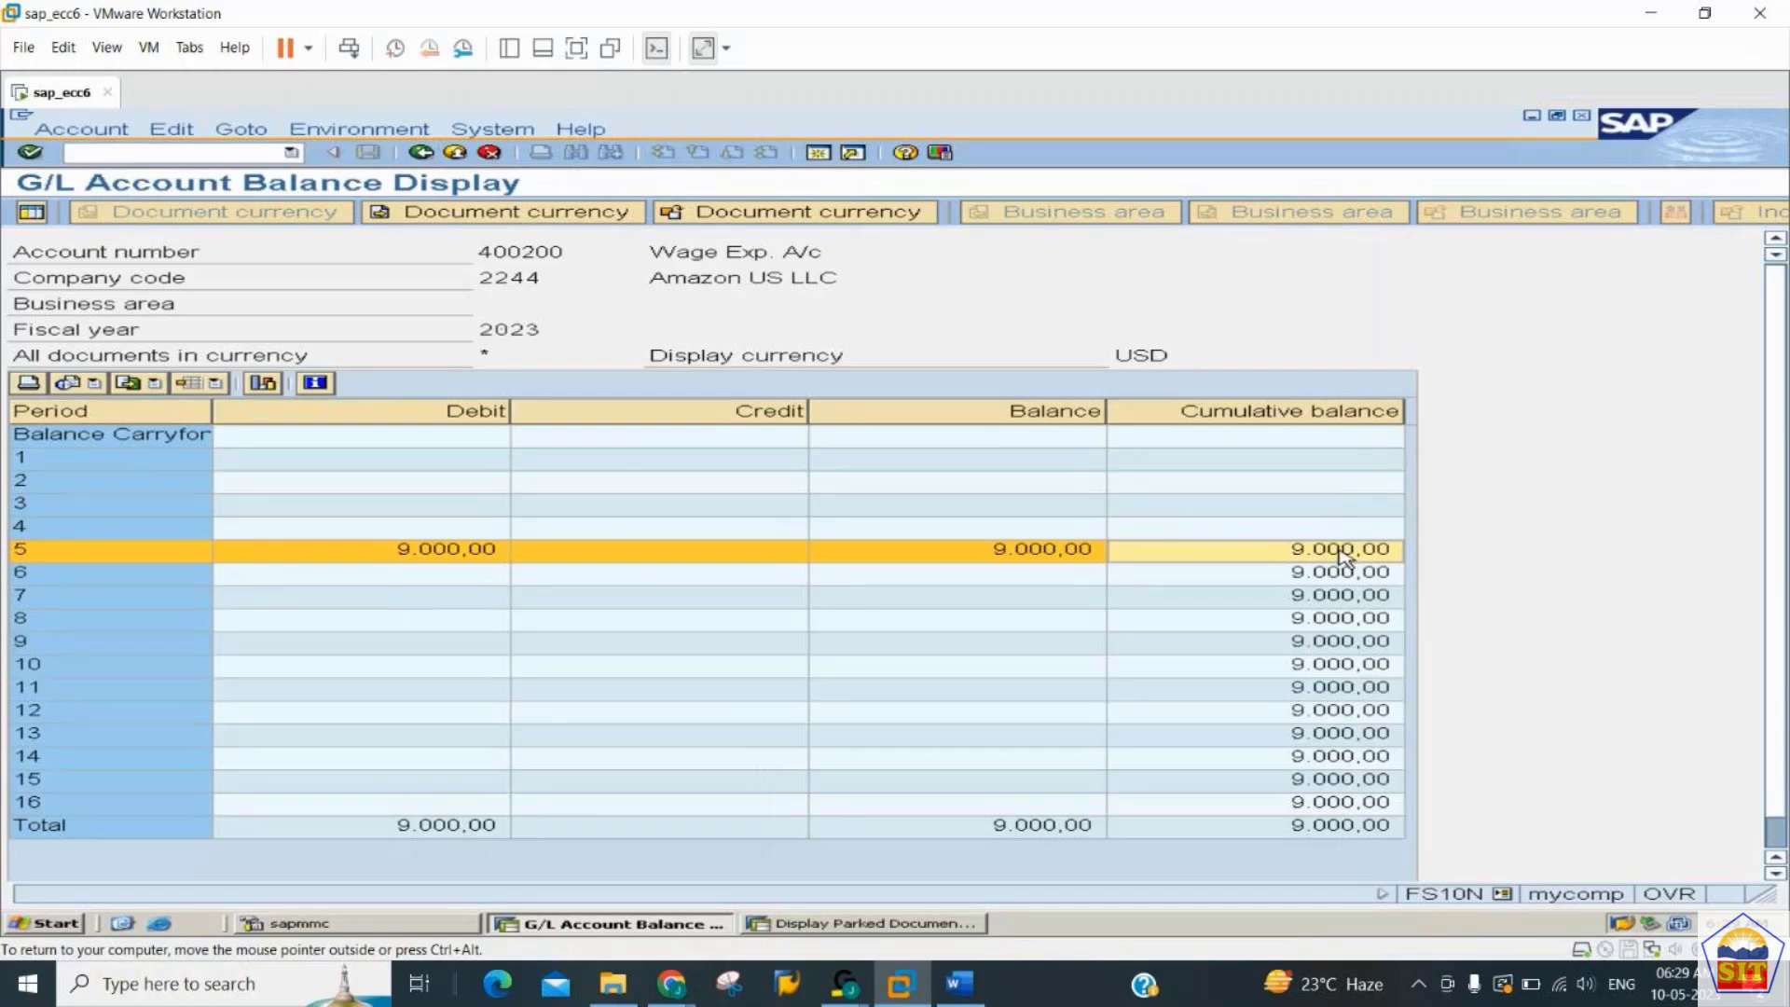
- Switch to the parked document session, put the document in change mode, and set the wage expense item's amount to 11.000,00
{"action": "key", "text": "alt+Tab"}
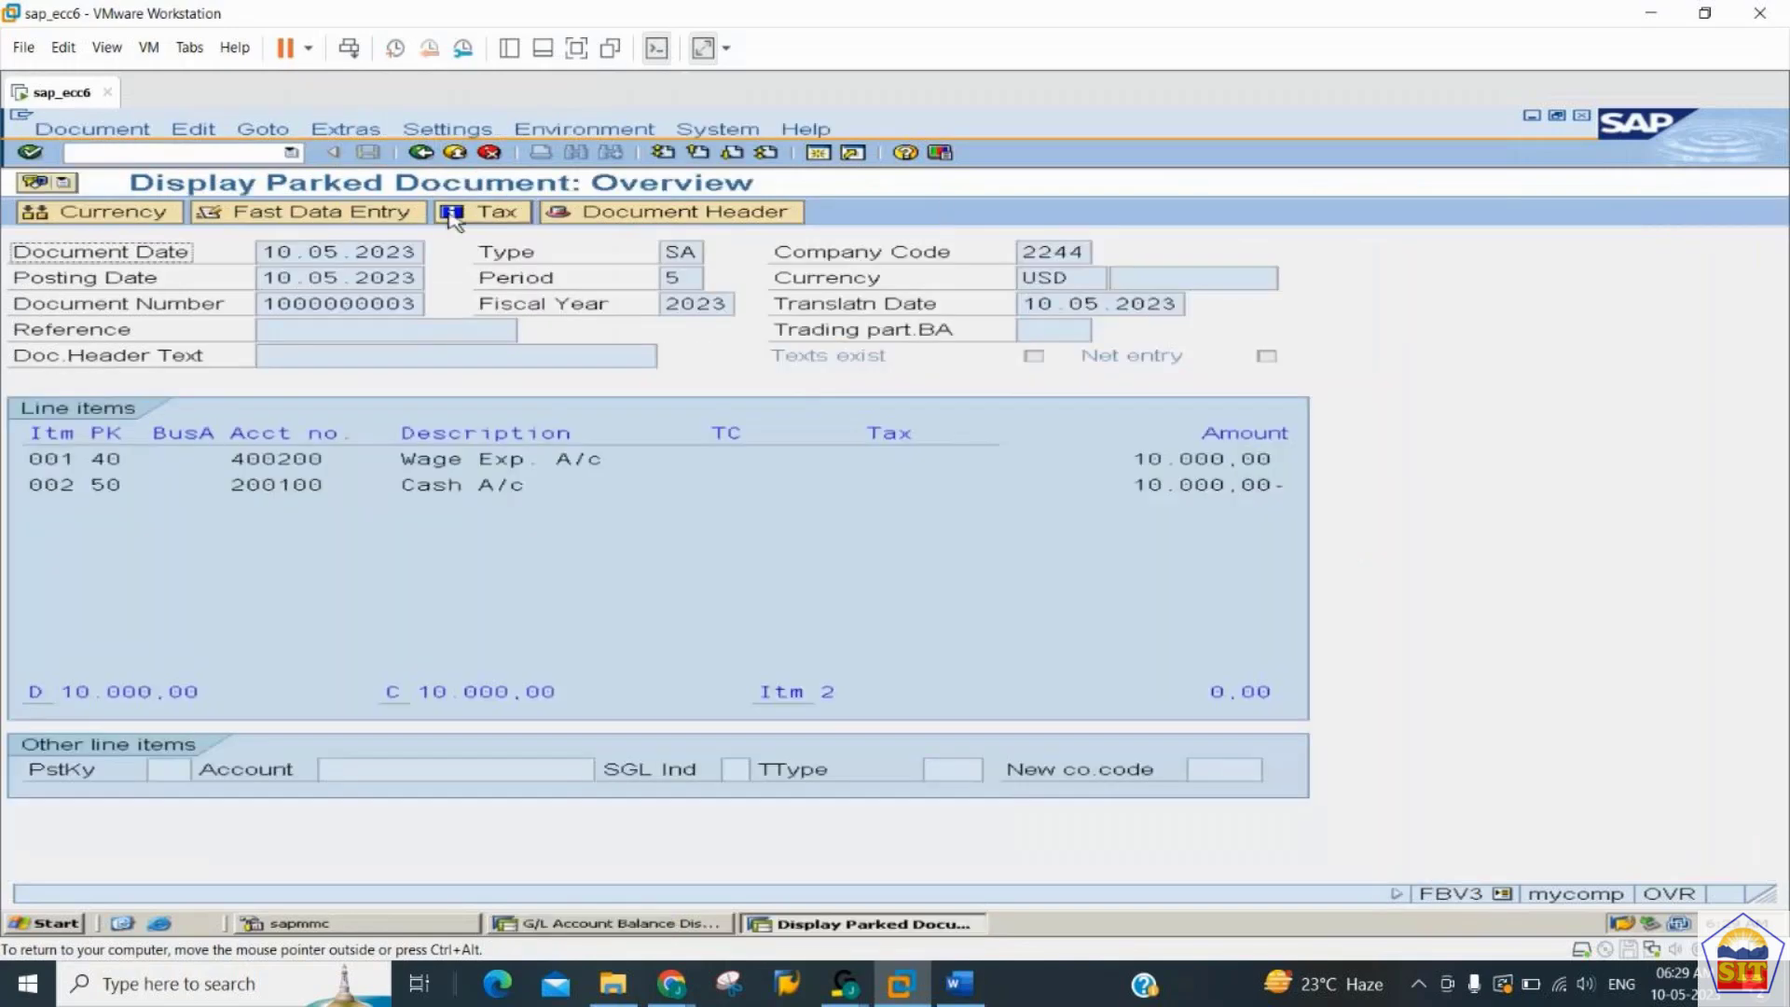
{"action": "left_click", "coordinate": [94, 130]}
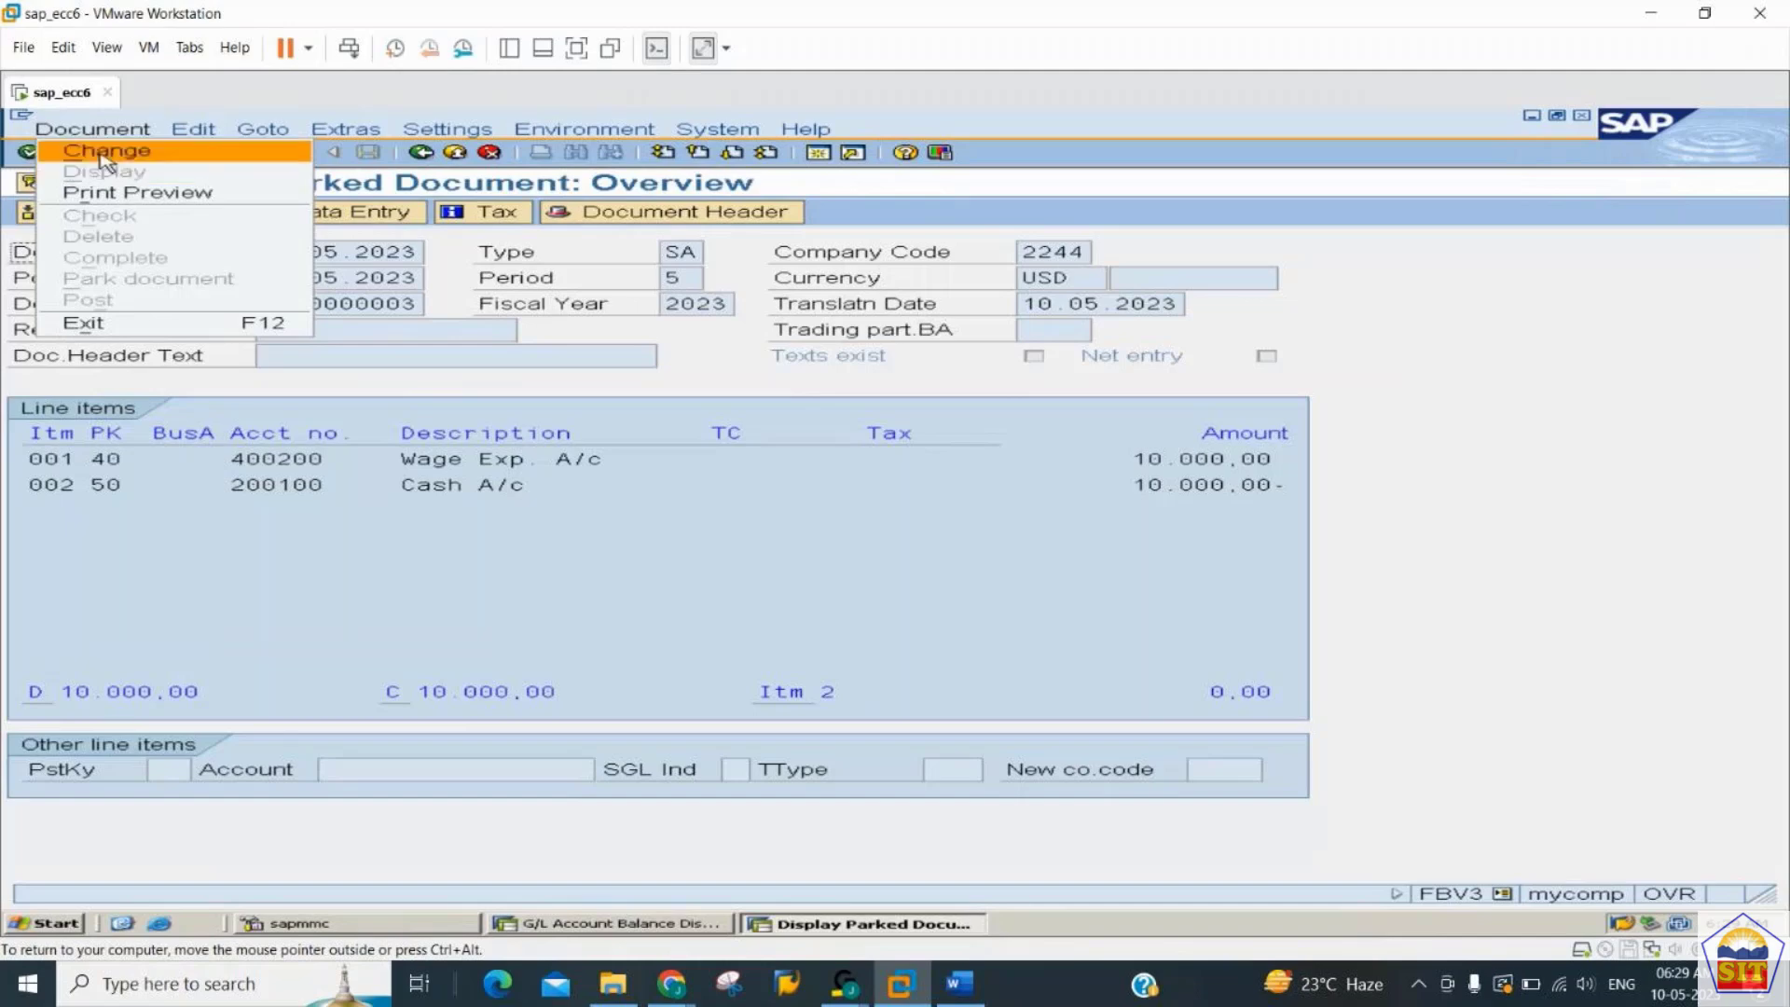
{"action": "left_click", "coordinate": [104, 154]}
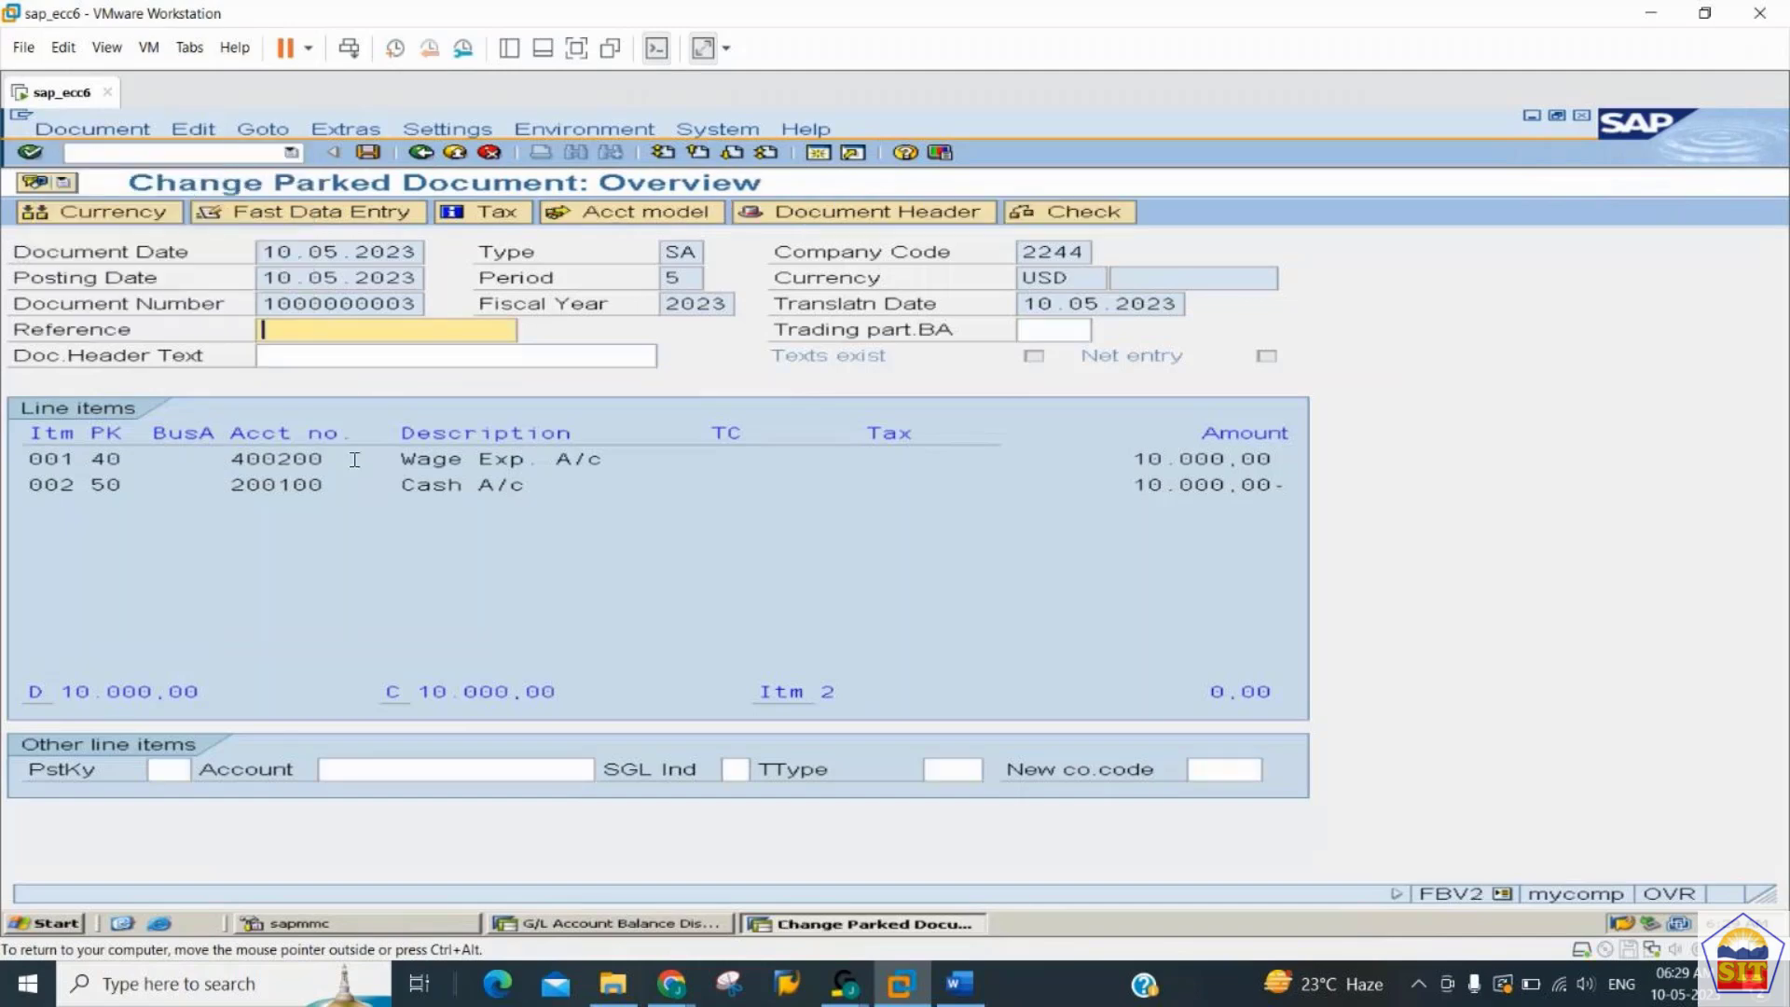
{"action": "double_click", "coordinate": [451, 468]}
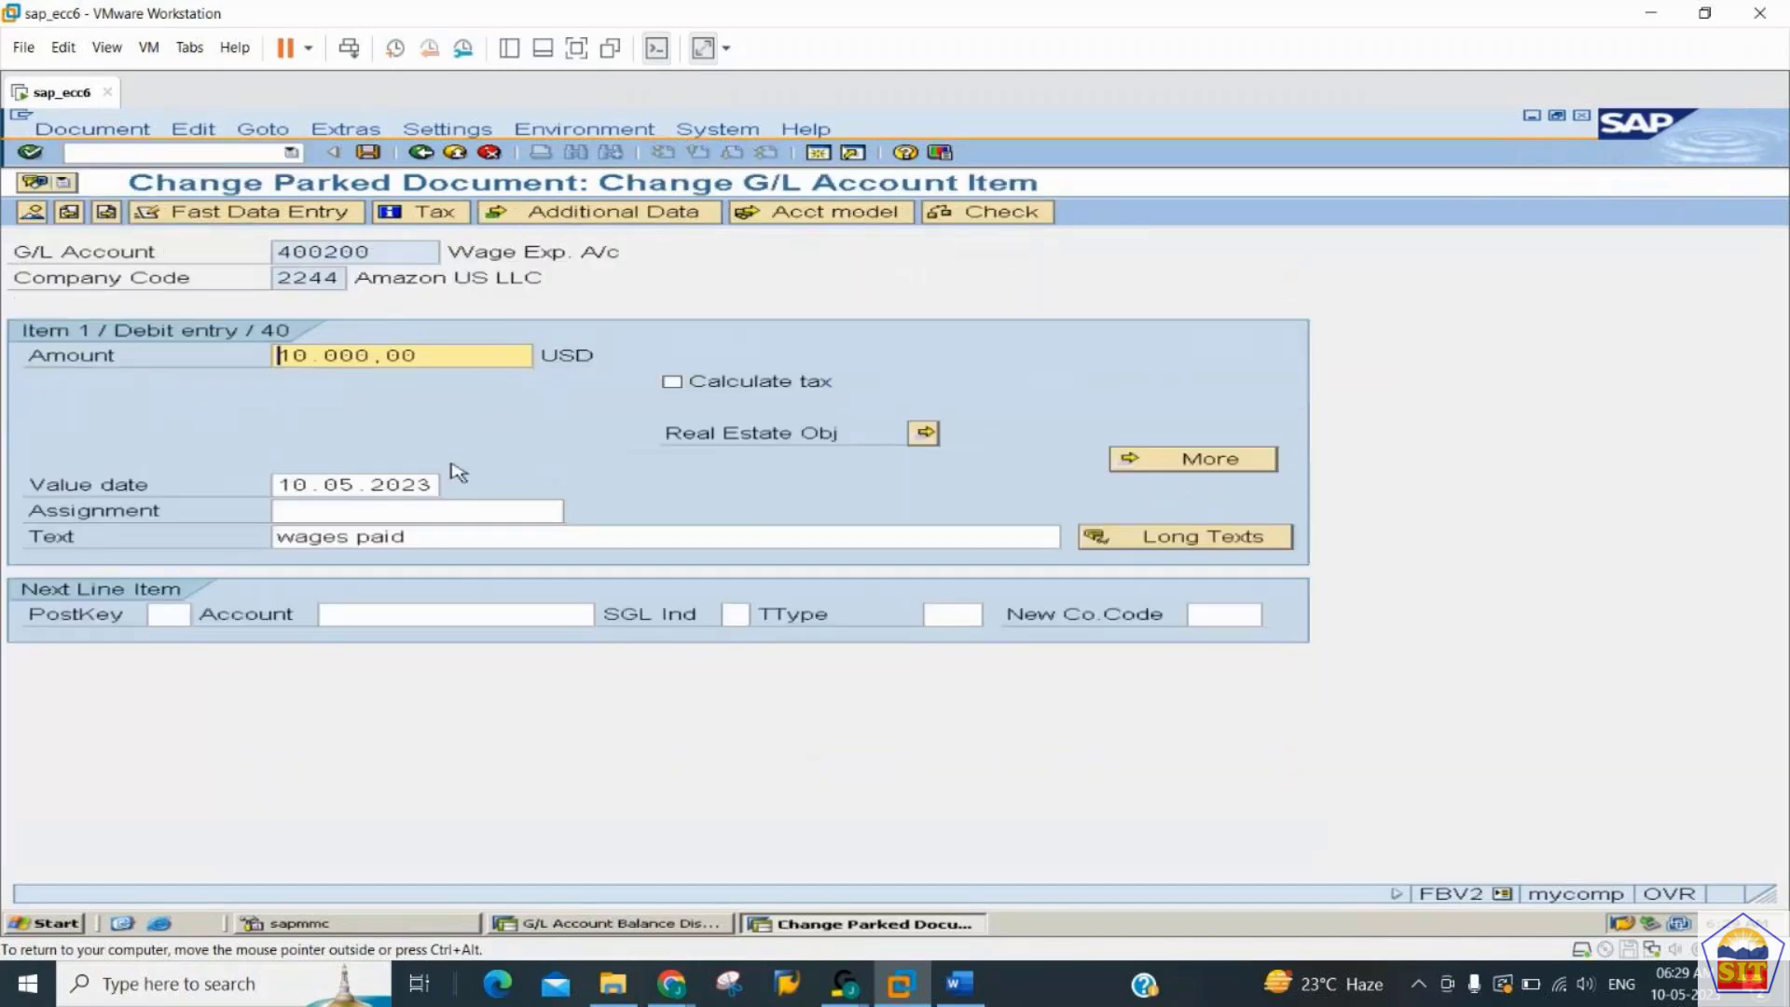
{"action": "type", "text": "11"}
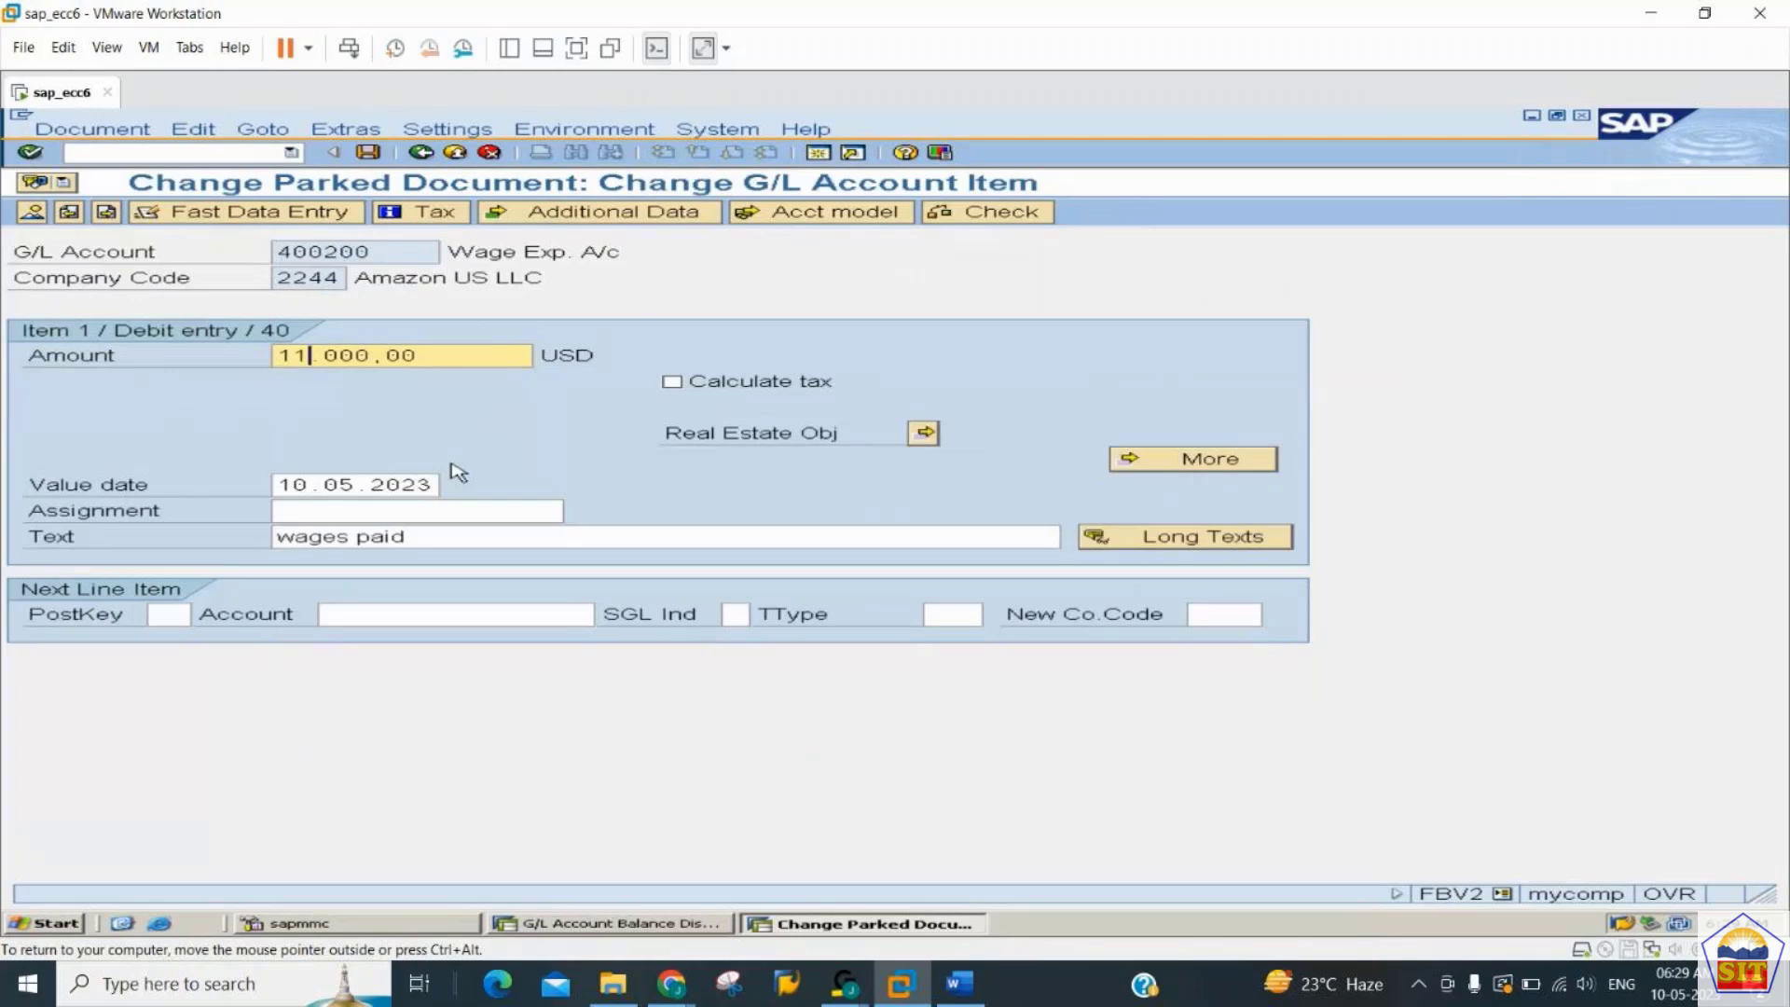
- Set the cash credit item's amount to 11.000,00 and save the changed parked document
{"action": "left_click", "coordinate": [109, 213]}
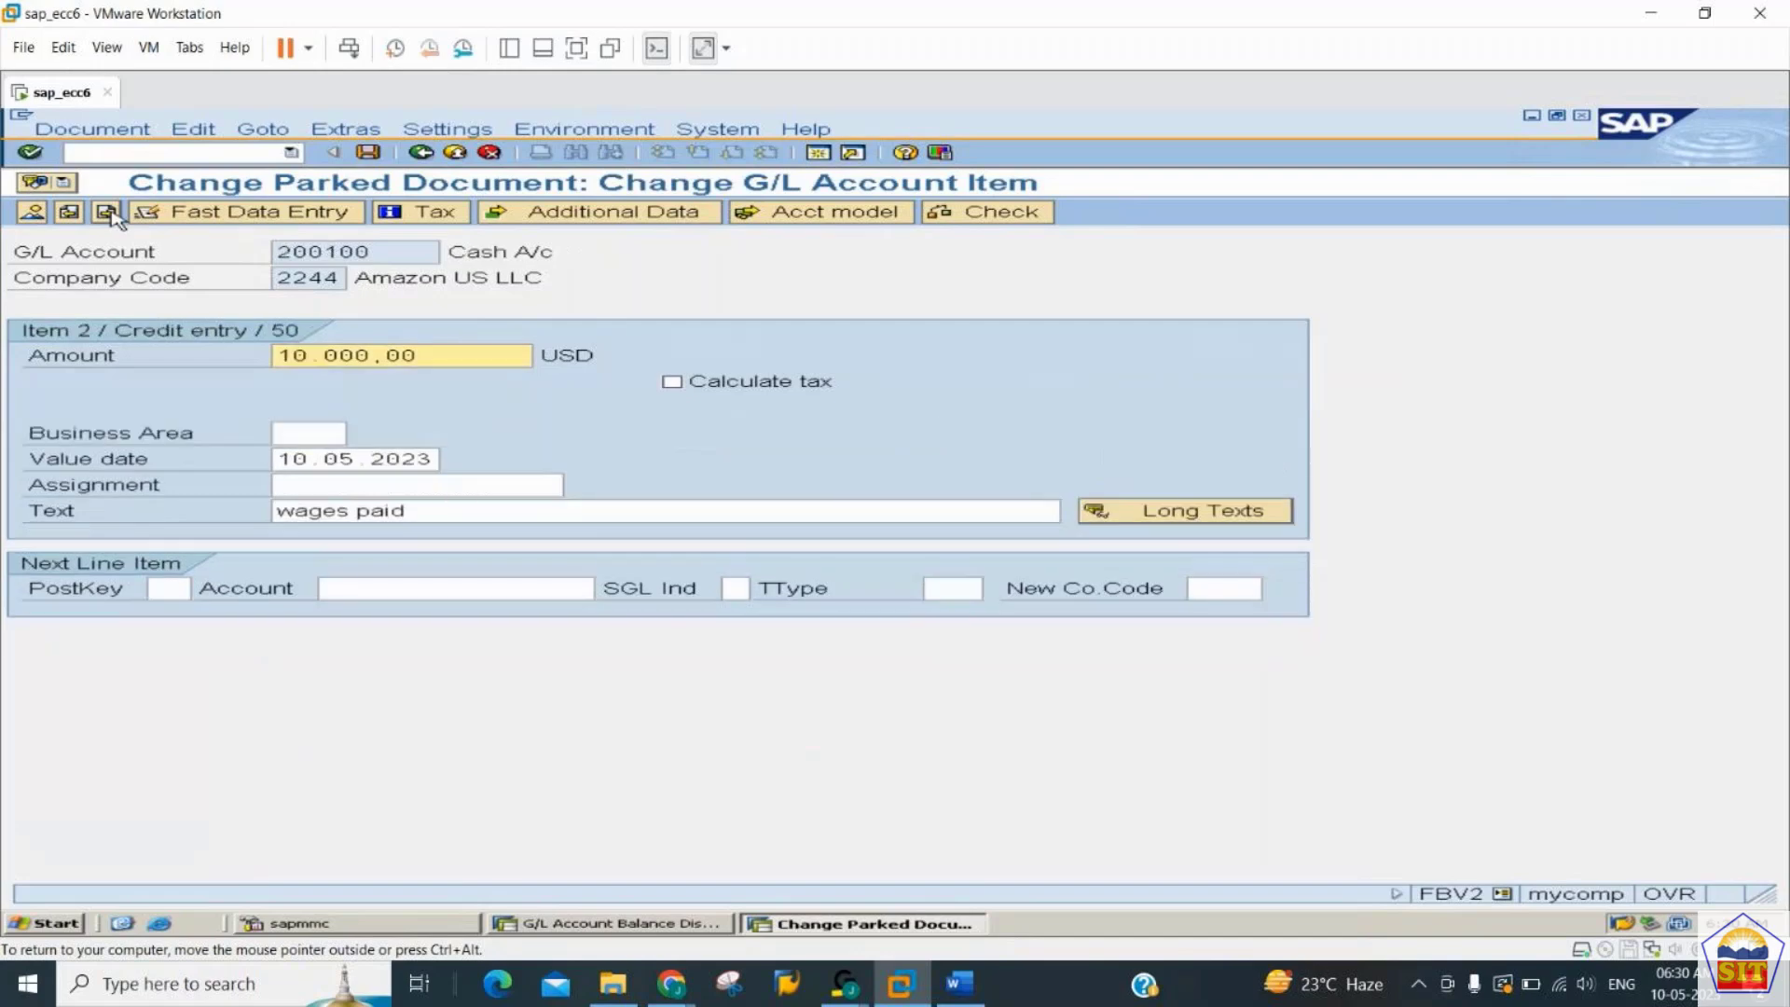
{"action": "type", "text": "11"}
{"action": "left_click", "coordinate": [32, 214]}
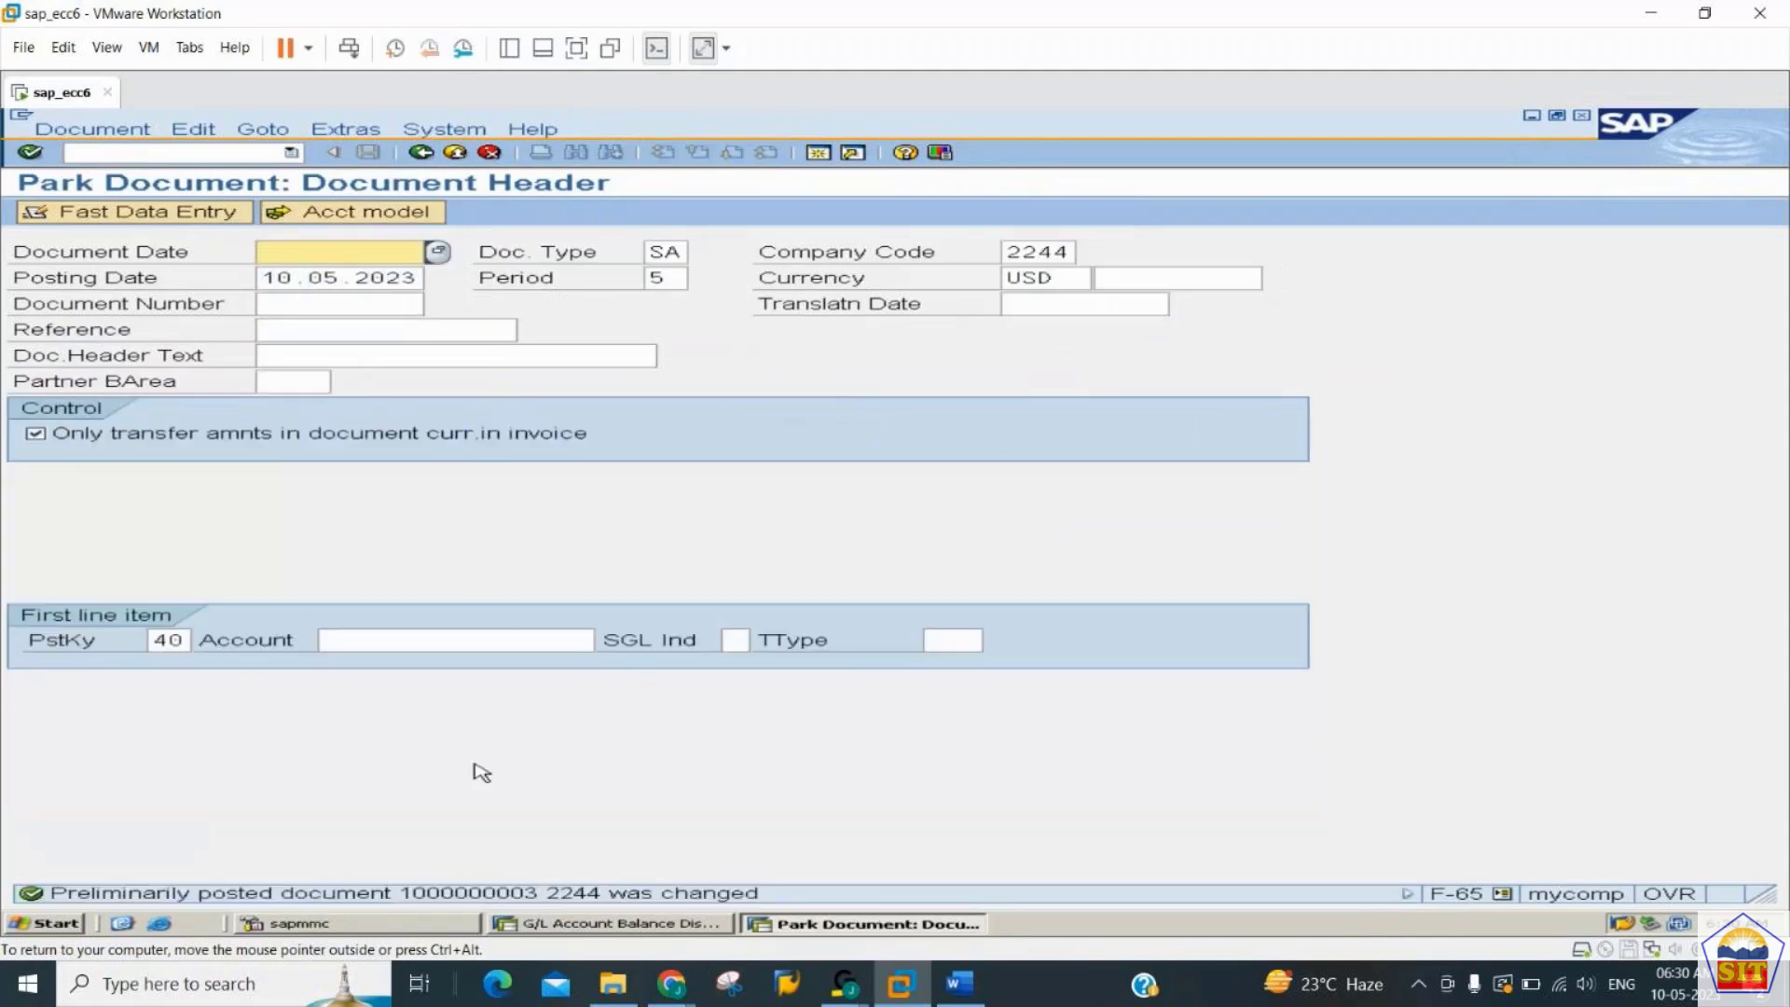
- Go back to the balance display session and reload account 400200 to check the effect of the changed parked document
{"action": "key", "text": "alt+Tab"}
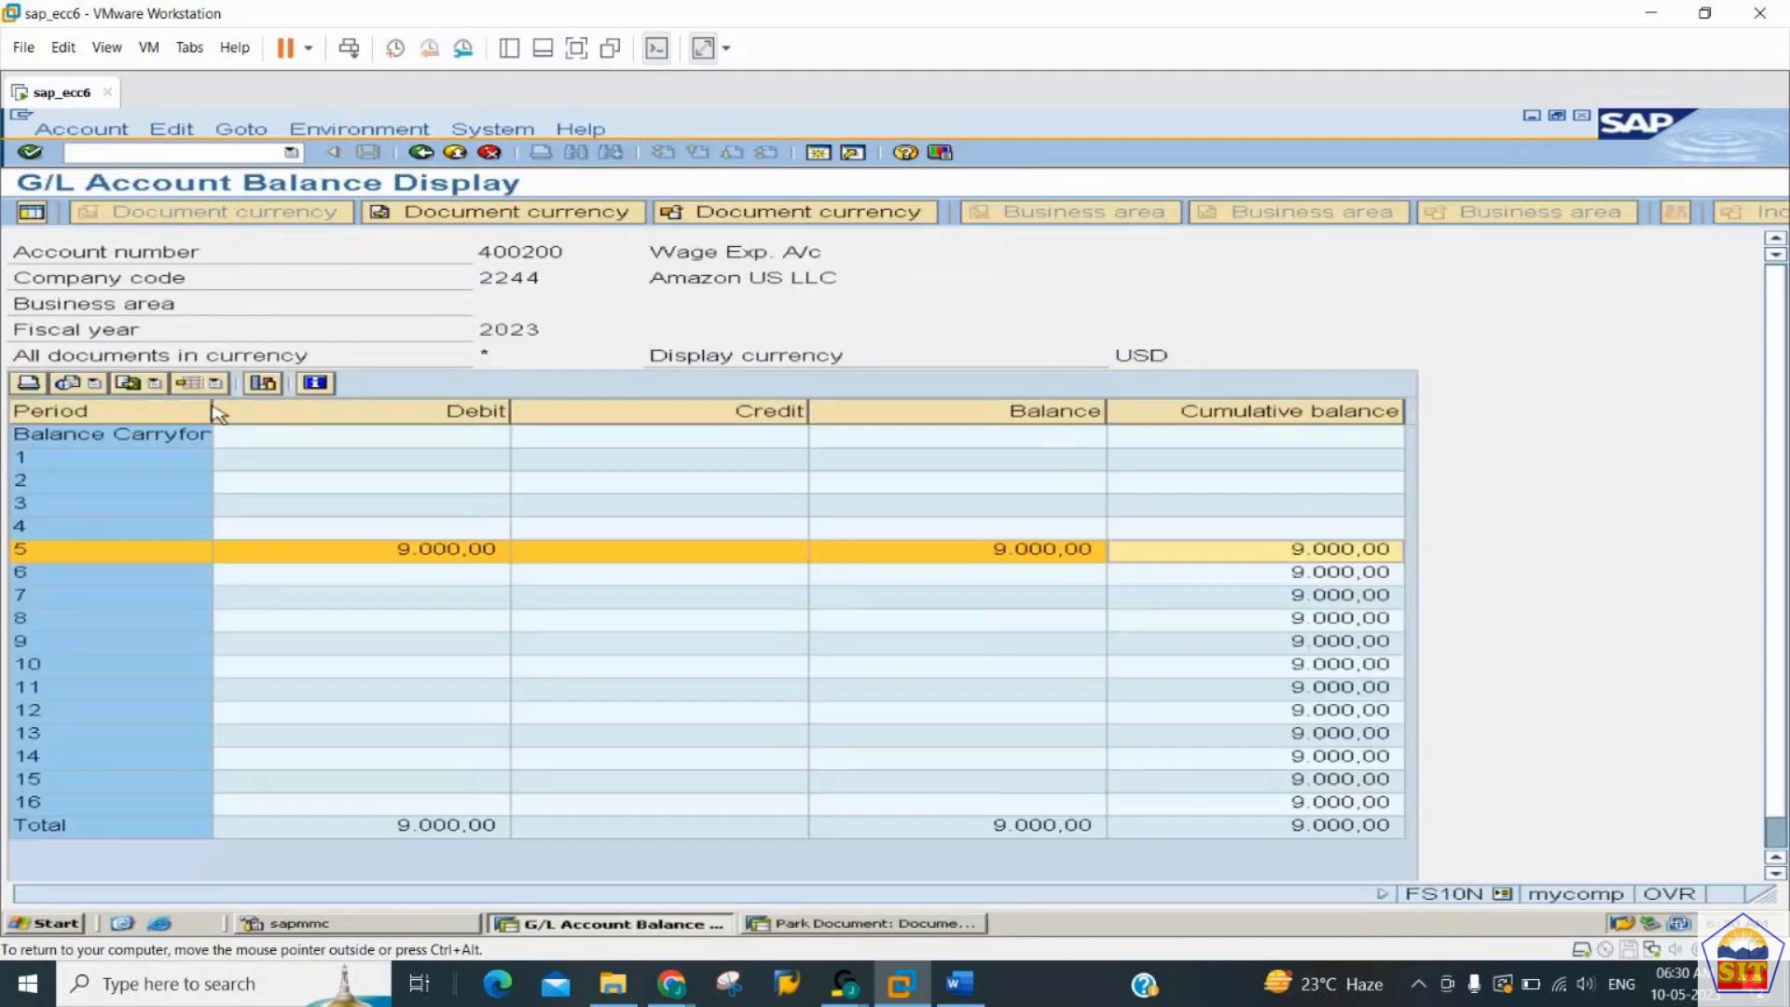
{"action": "left_click", "coordinate": [421, 152]}
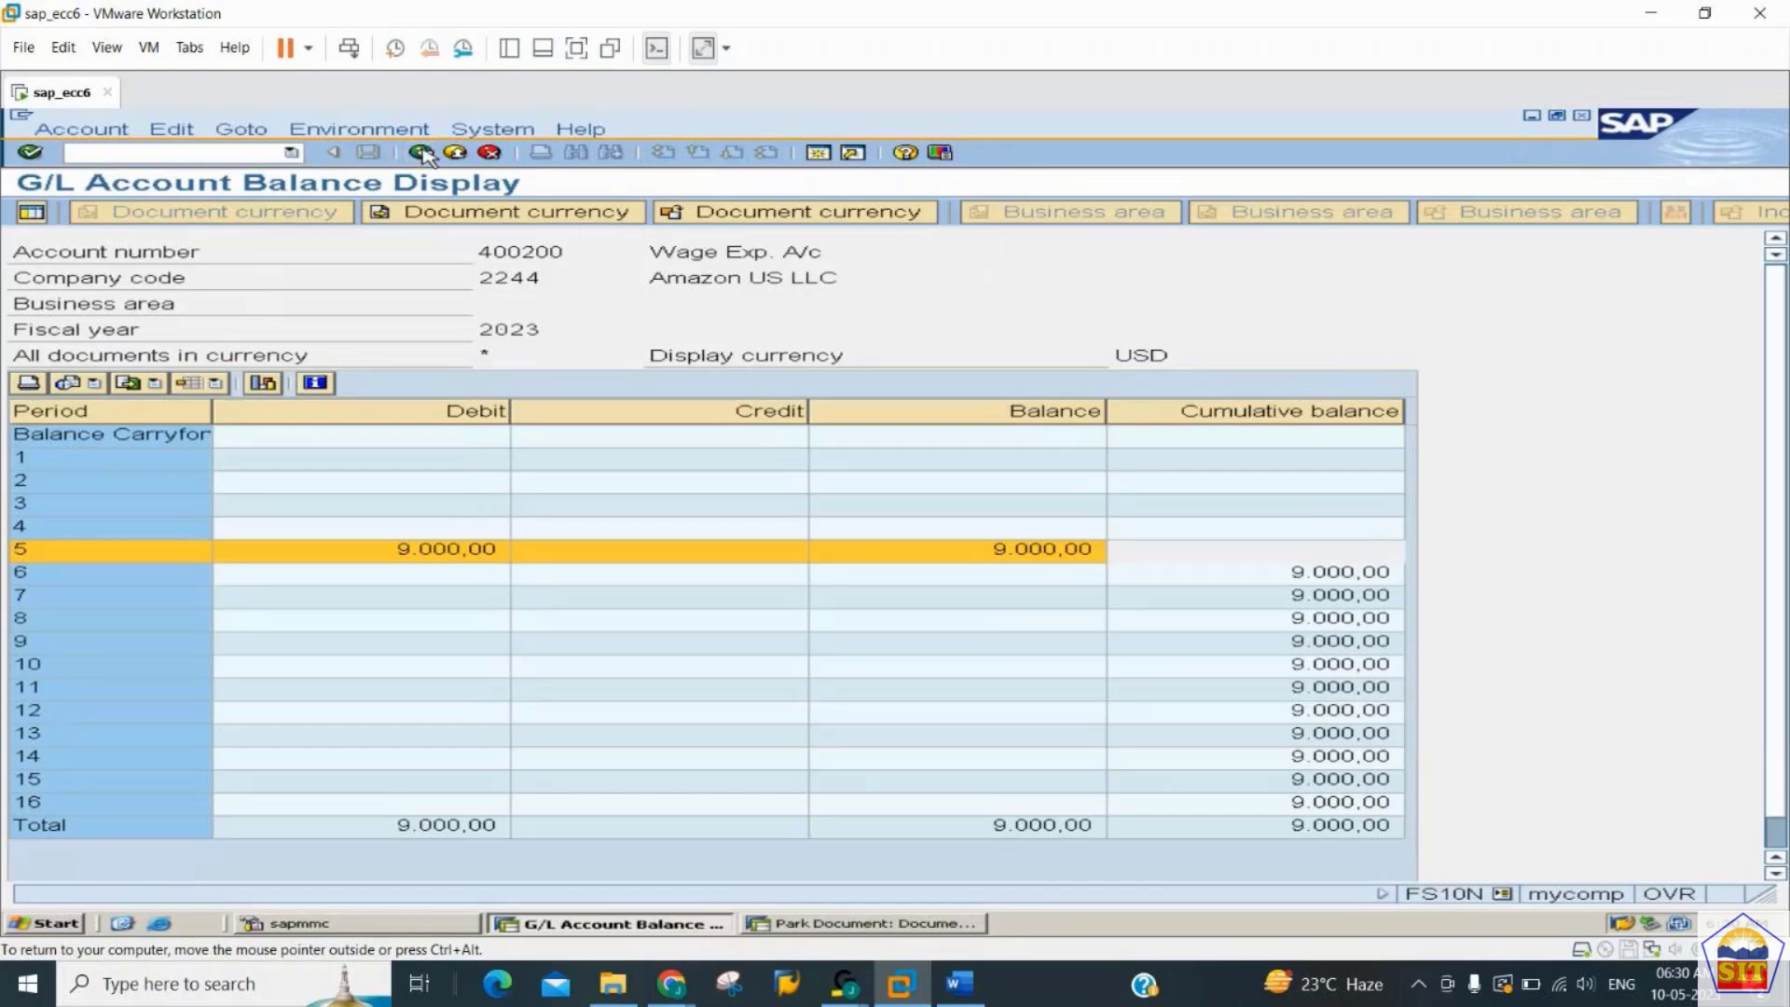
{"action": "left_click", "coordinate": [30, 212]}
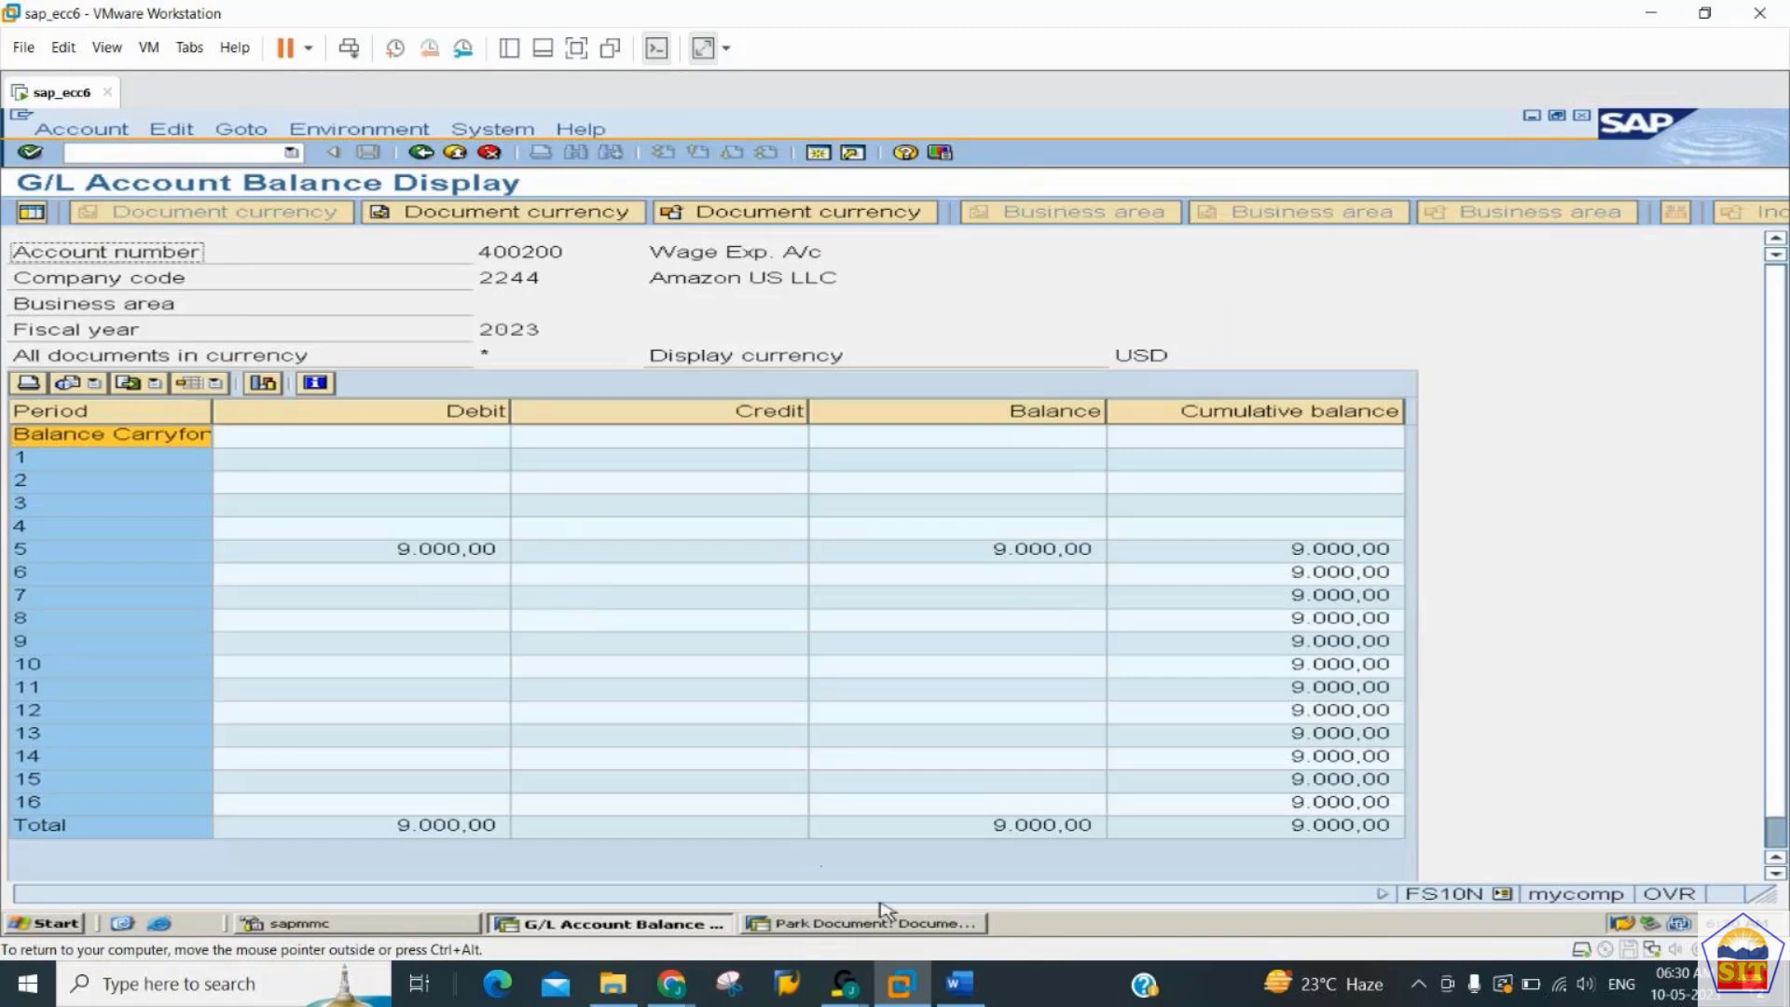
- Look up the transaction for posting or deleting a parked document in the Word guide, and return to SAP
{"action": "left_click", "coordinate": [962, 985]}
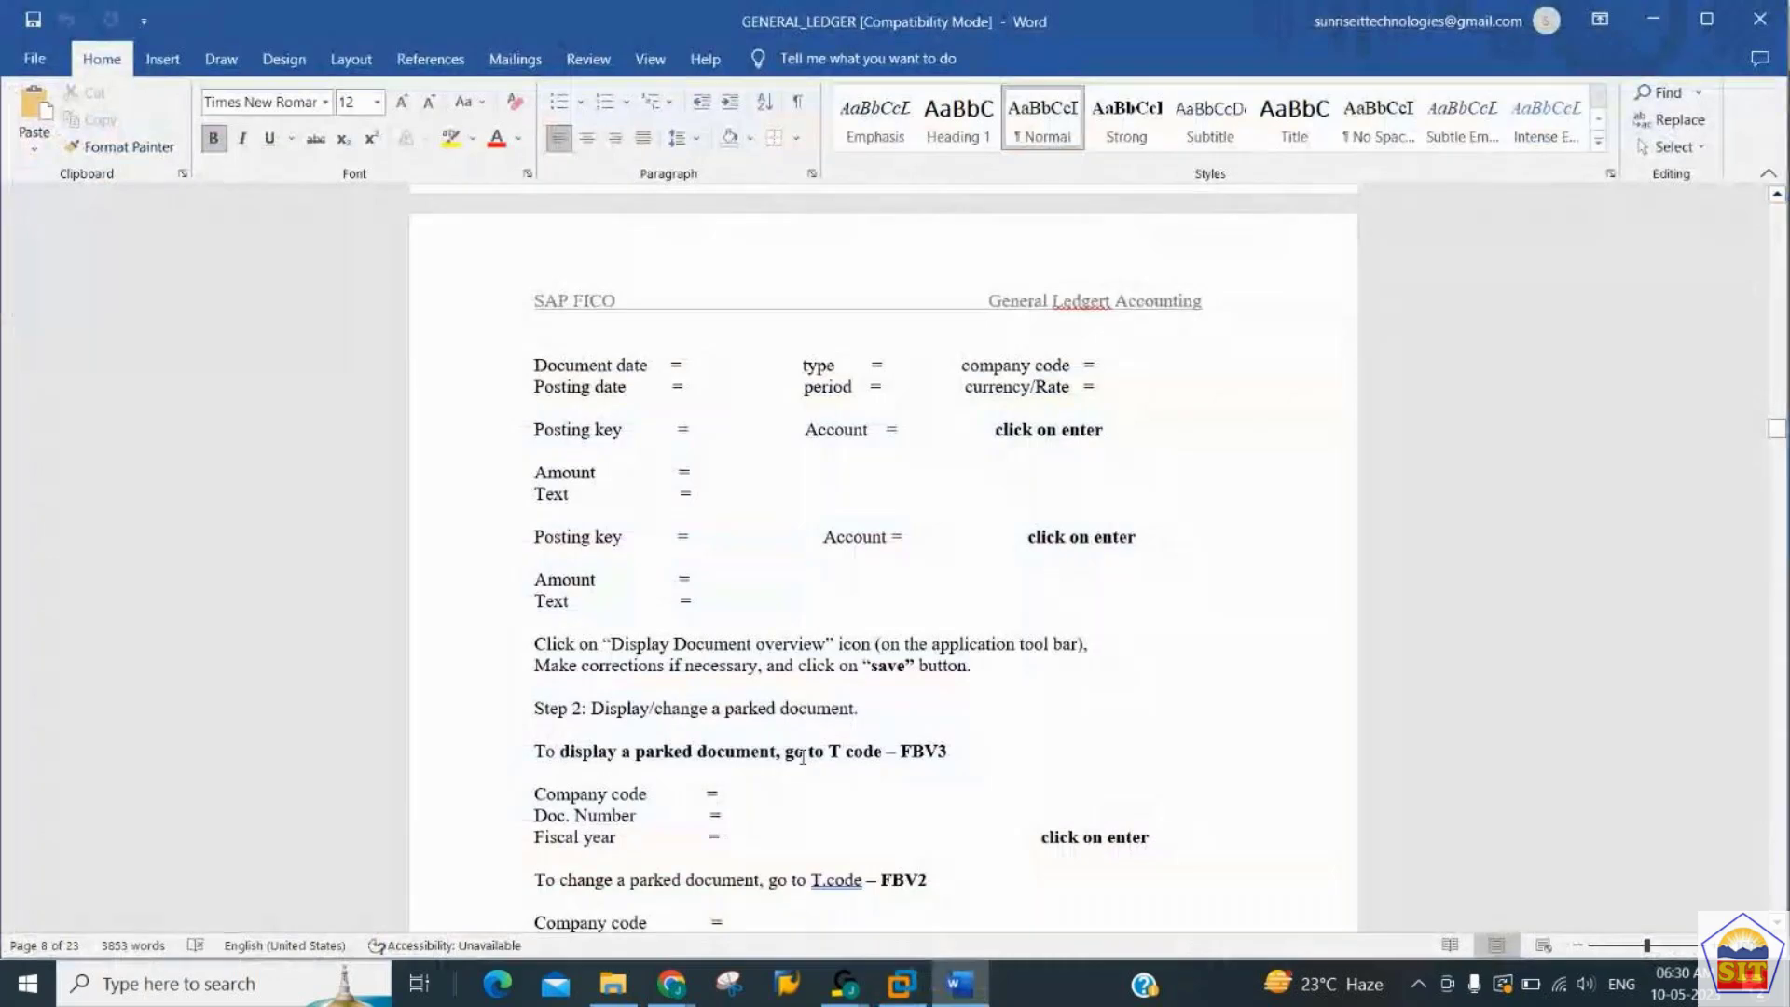
{"action": "scroll", "coordinate": [803, 756], "scroll_direction": "down", "scroll_amount": 5}
{"action": "scroll", "coordinate": [803, 756], "scroll_direction": "down", "scroll_amount": 2}
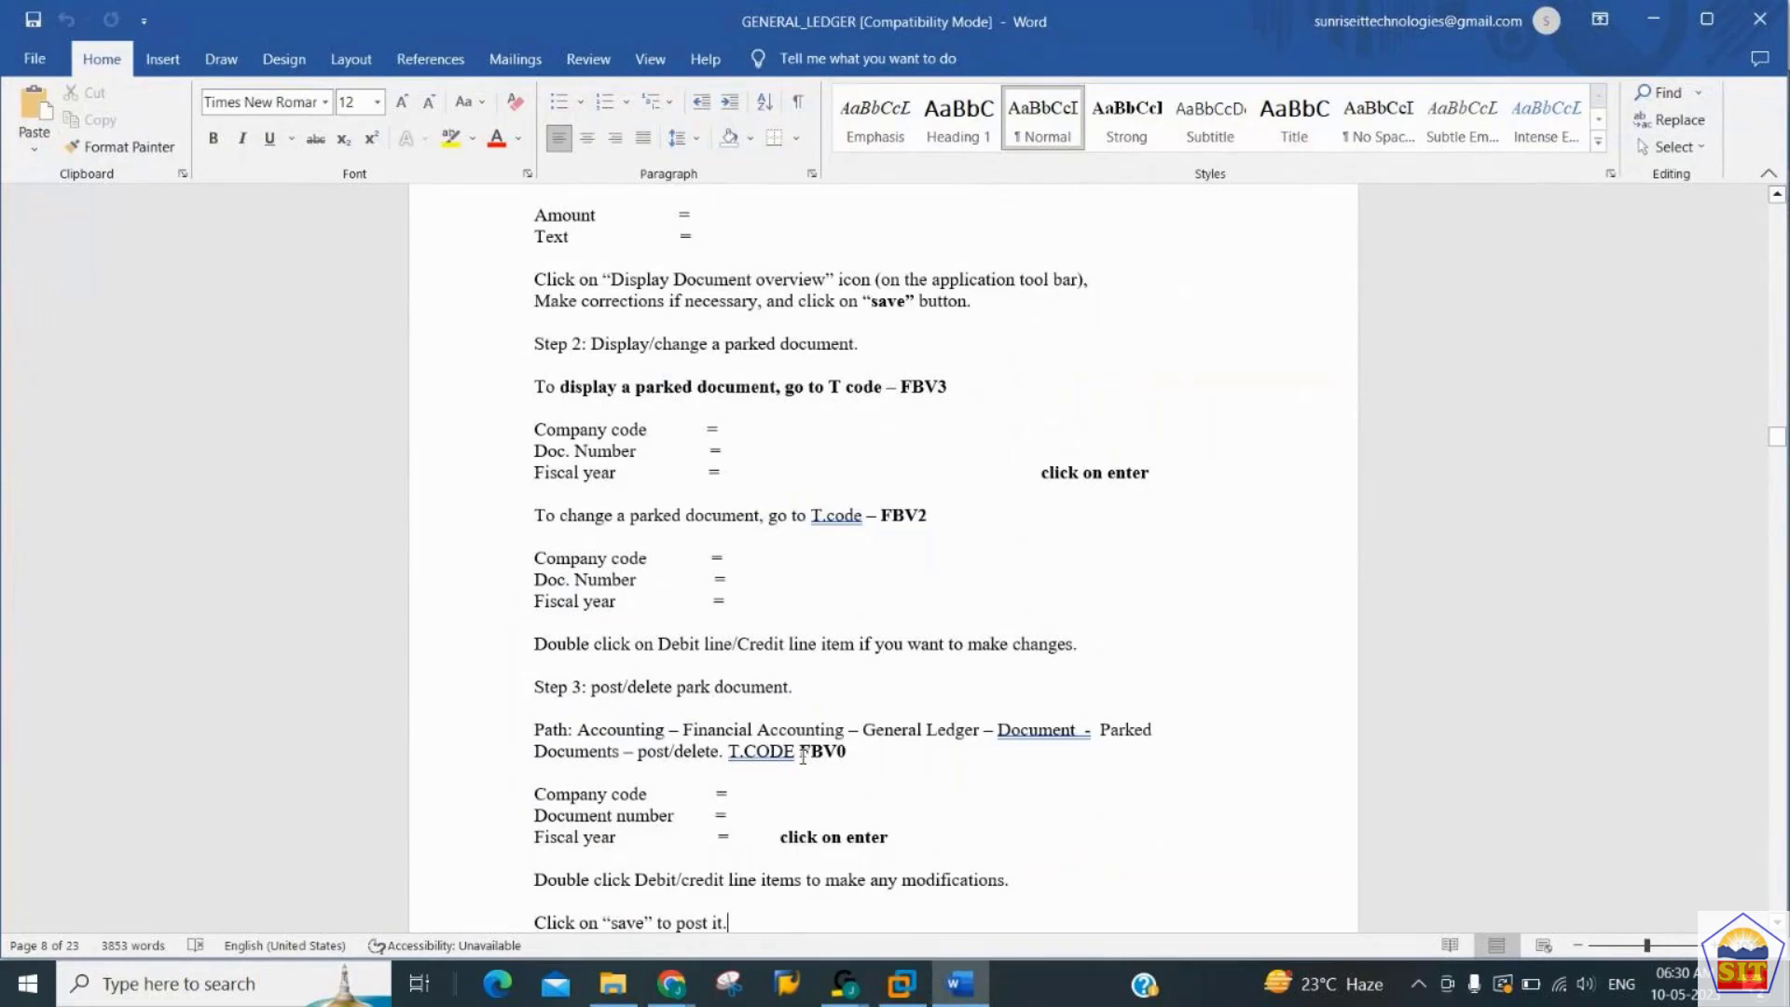
{"action": "key", "text": "alt+Tab"}
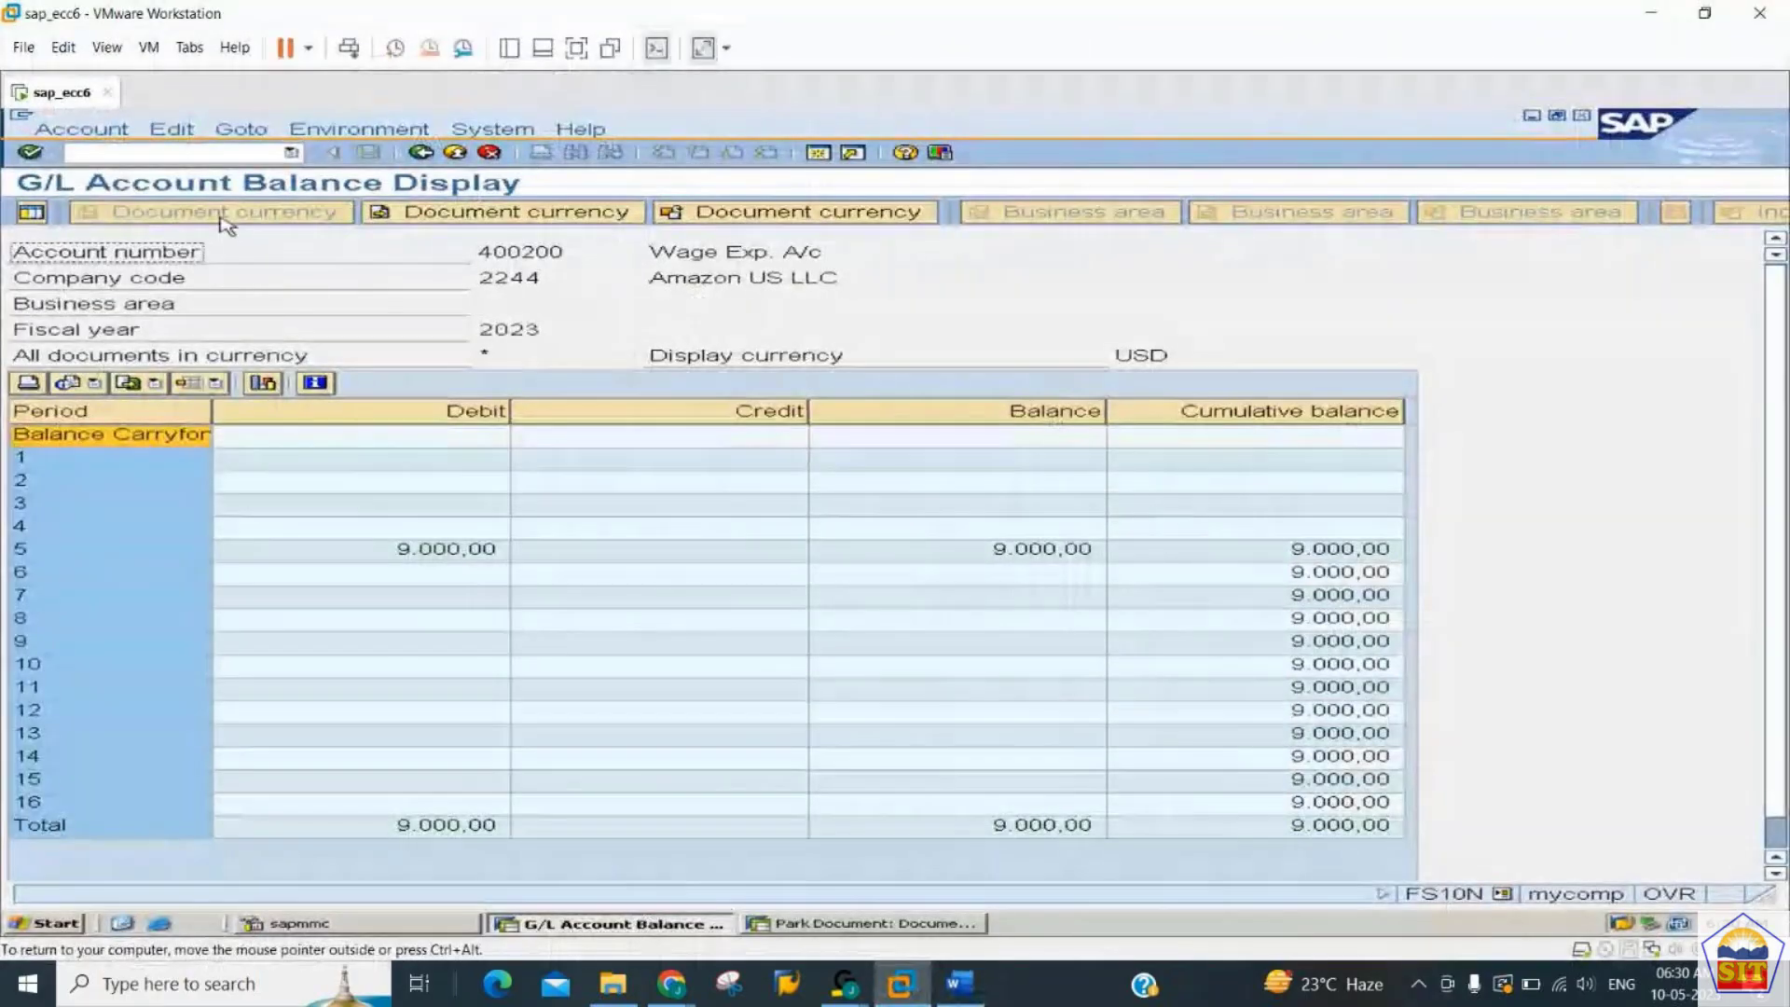
- Switch to the parked document session, reopen the document in change mode, and review the operations available for it
{"action": "key", "text": "alt+Tab"}
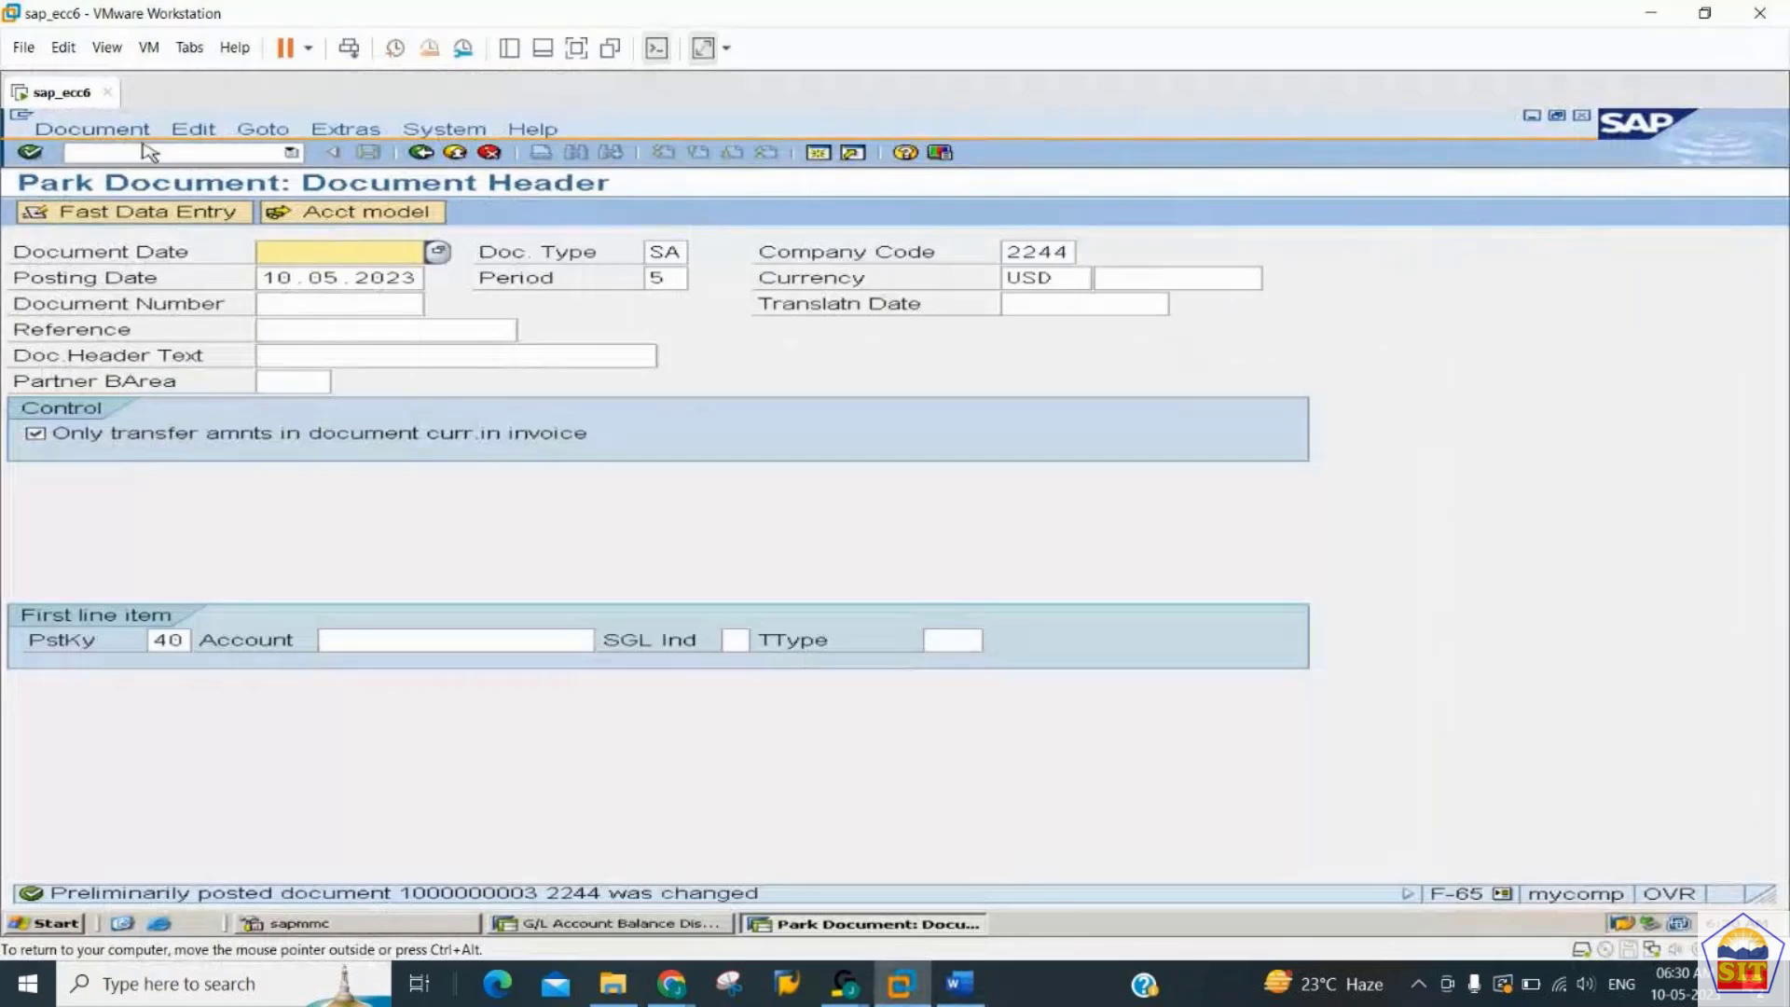
{"action": "left_click", "coordinate": [92, 129]}
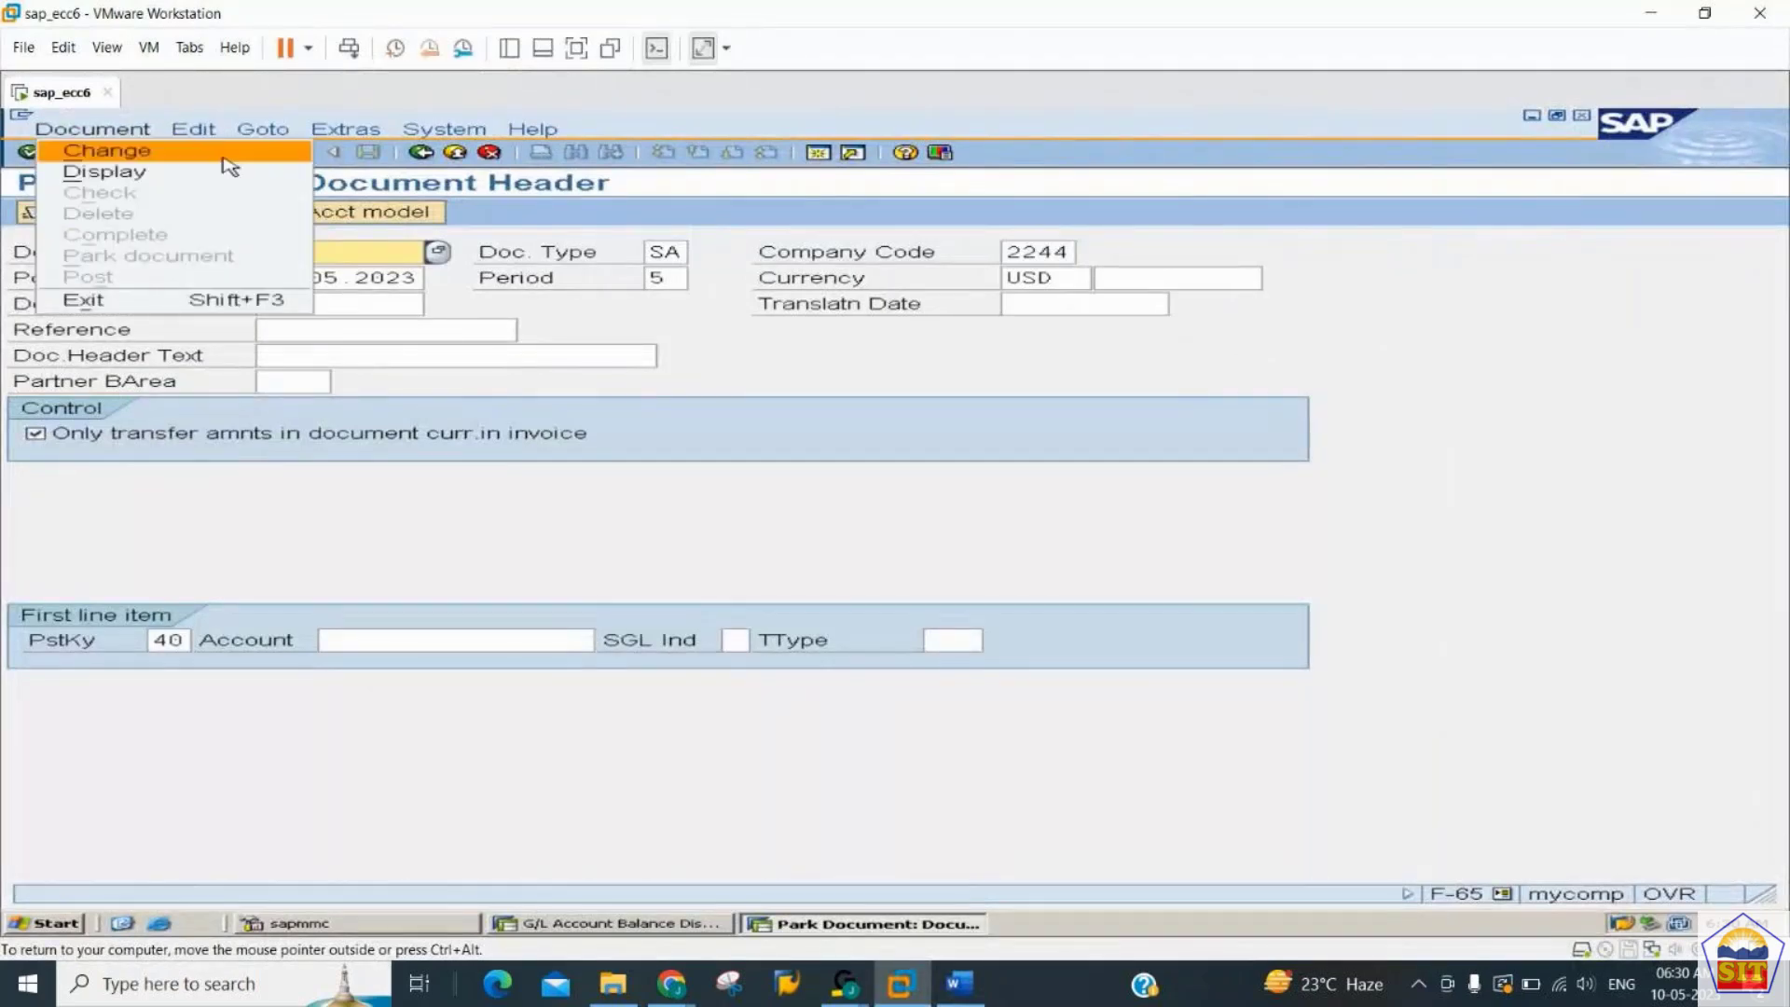
{"action": "left_click", "coordinate": [146, 155]}
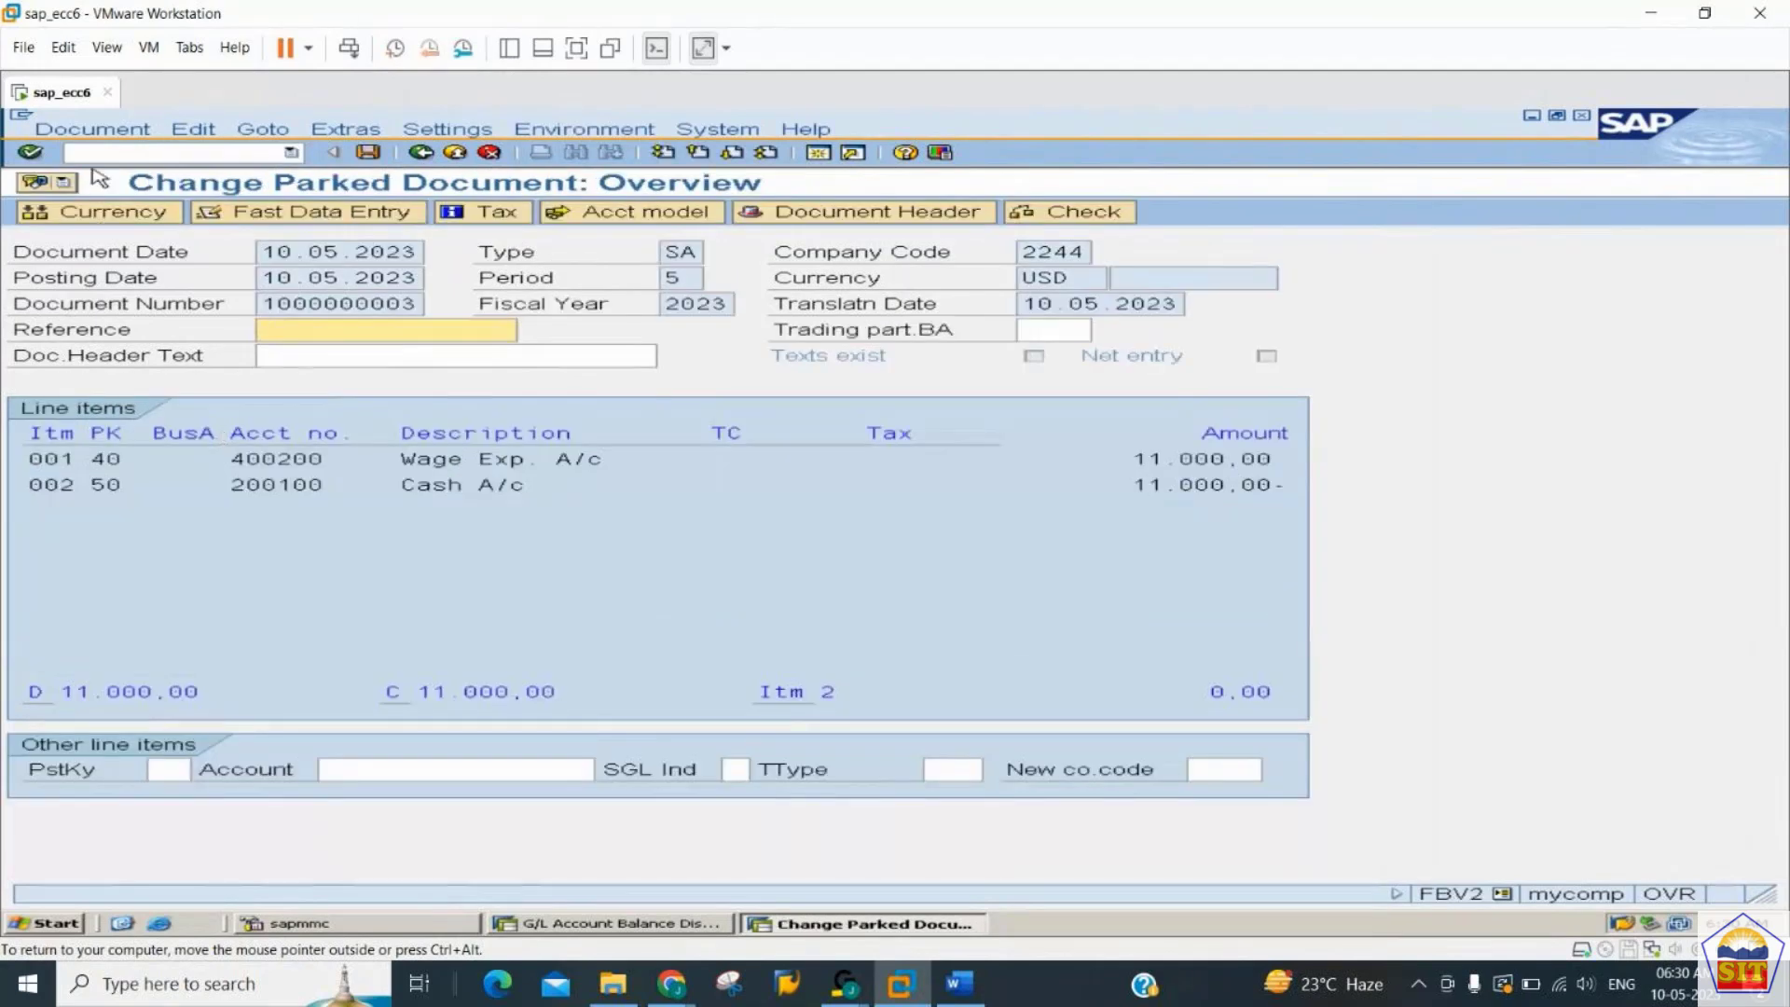
{"action": "left_click", "coordinate": [100, 135]}
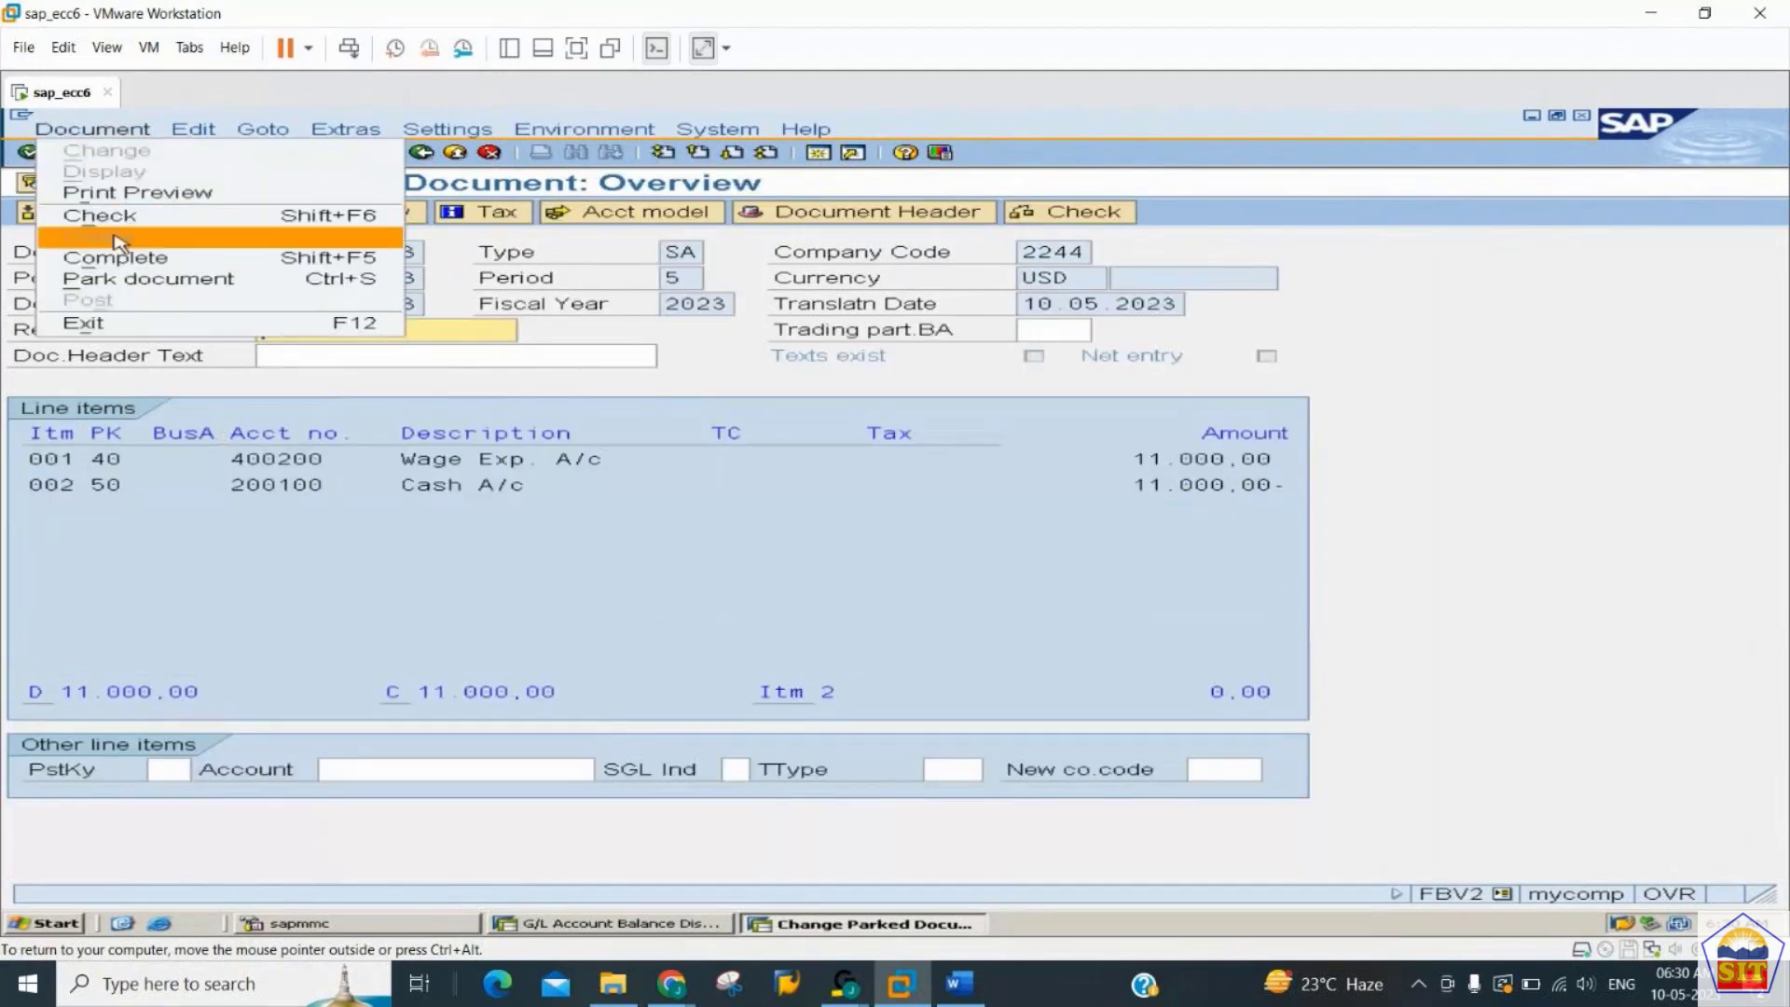
{"action": "left_click", "coordinate": [547, 533]}
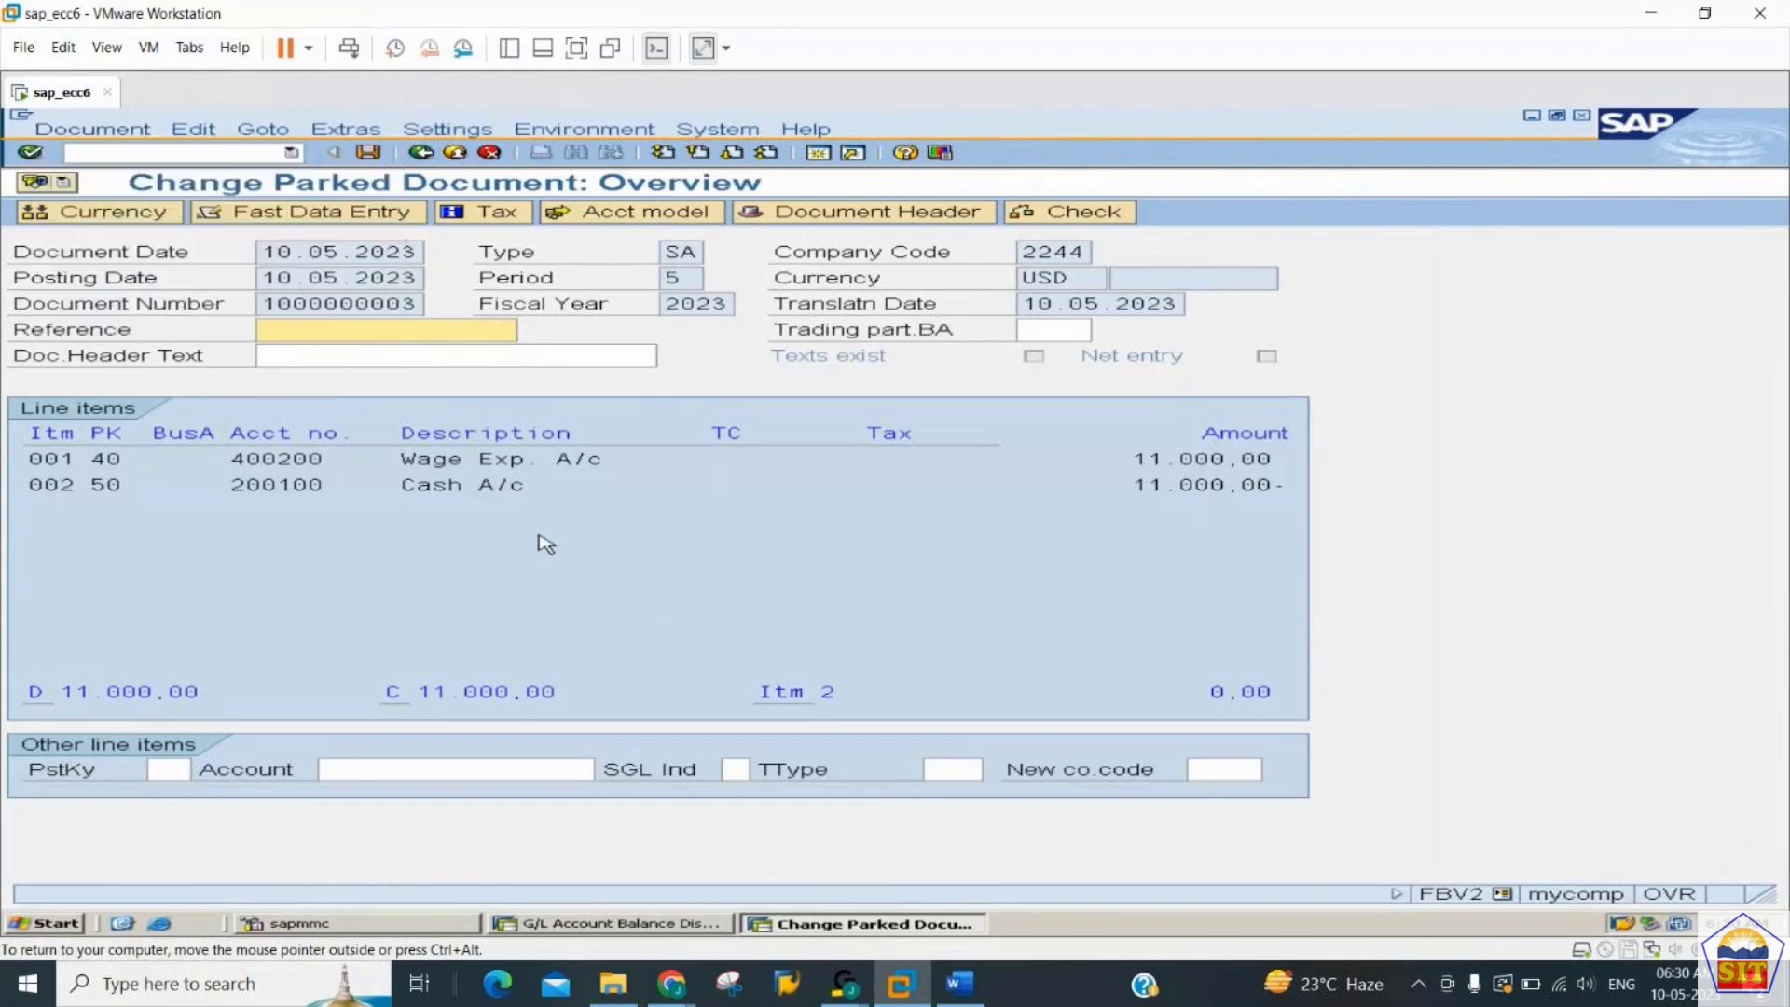
- Start transaction FBV0 to post the parked document
{"action": "left_click", "coordinate": [221, 152]}
{"action": "type", "text": "/"}
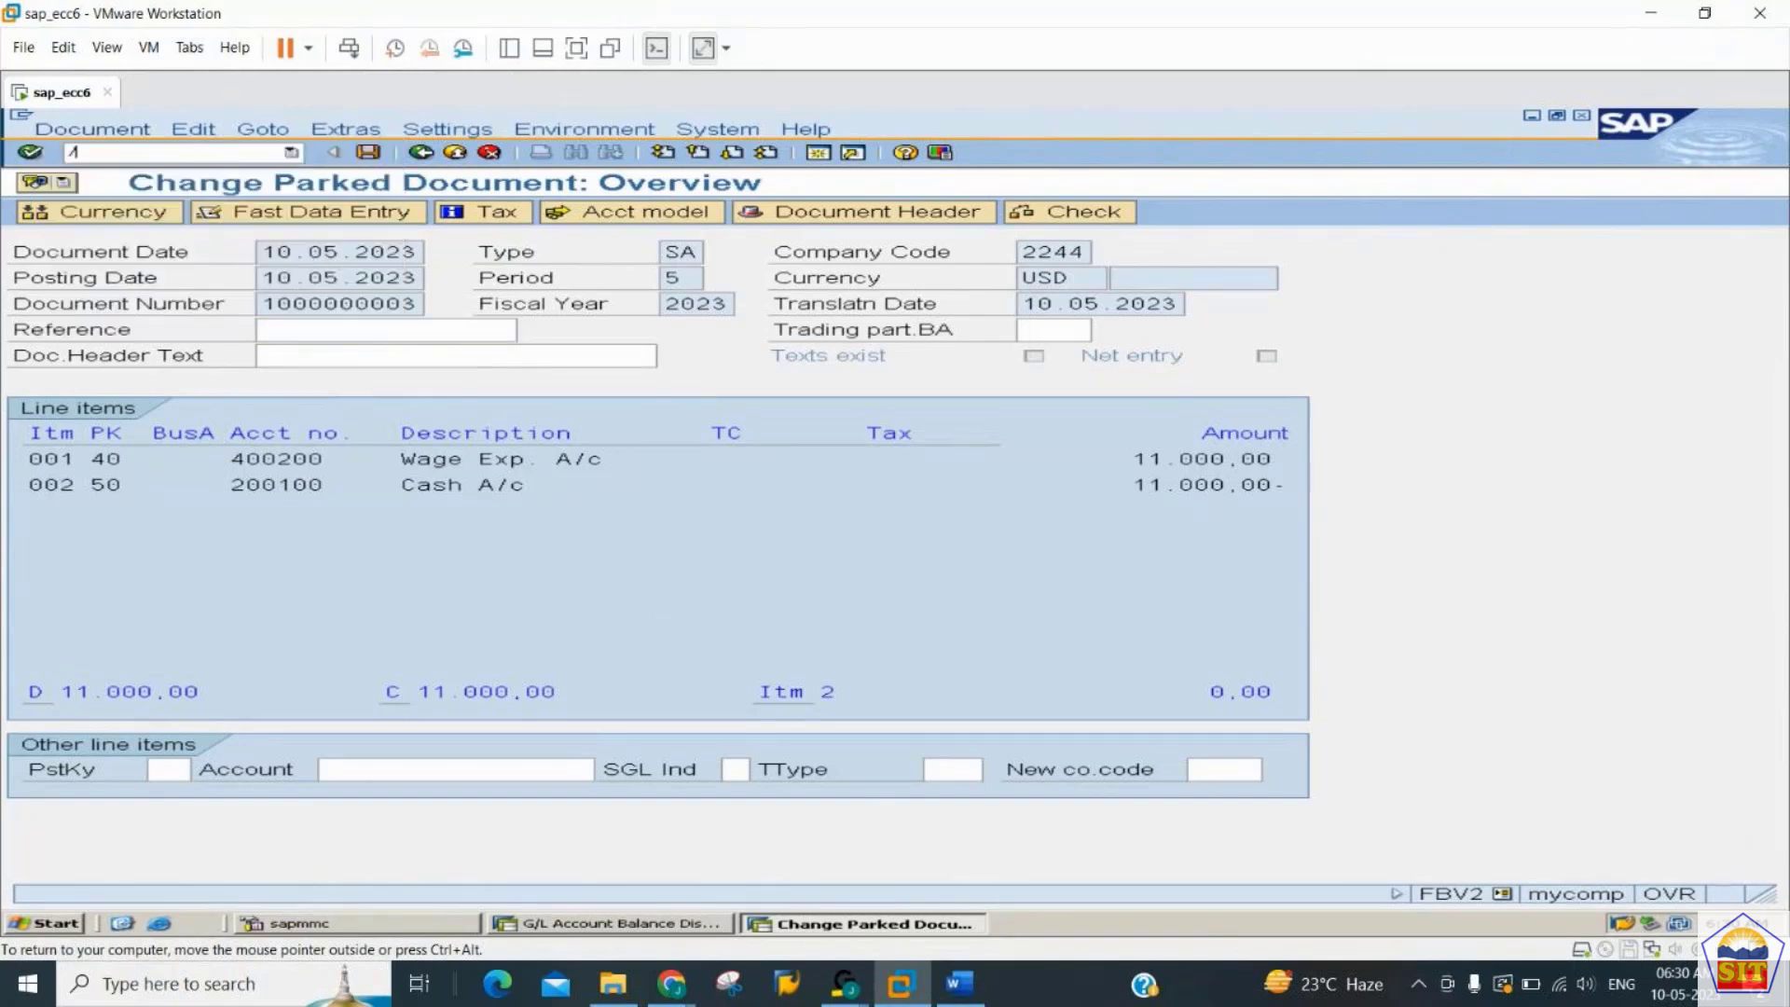
{"action": "type", "text": "nfbv0"}
{"action": "key", "text": "Return"}
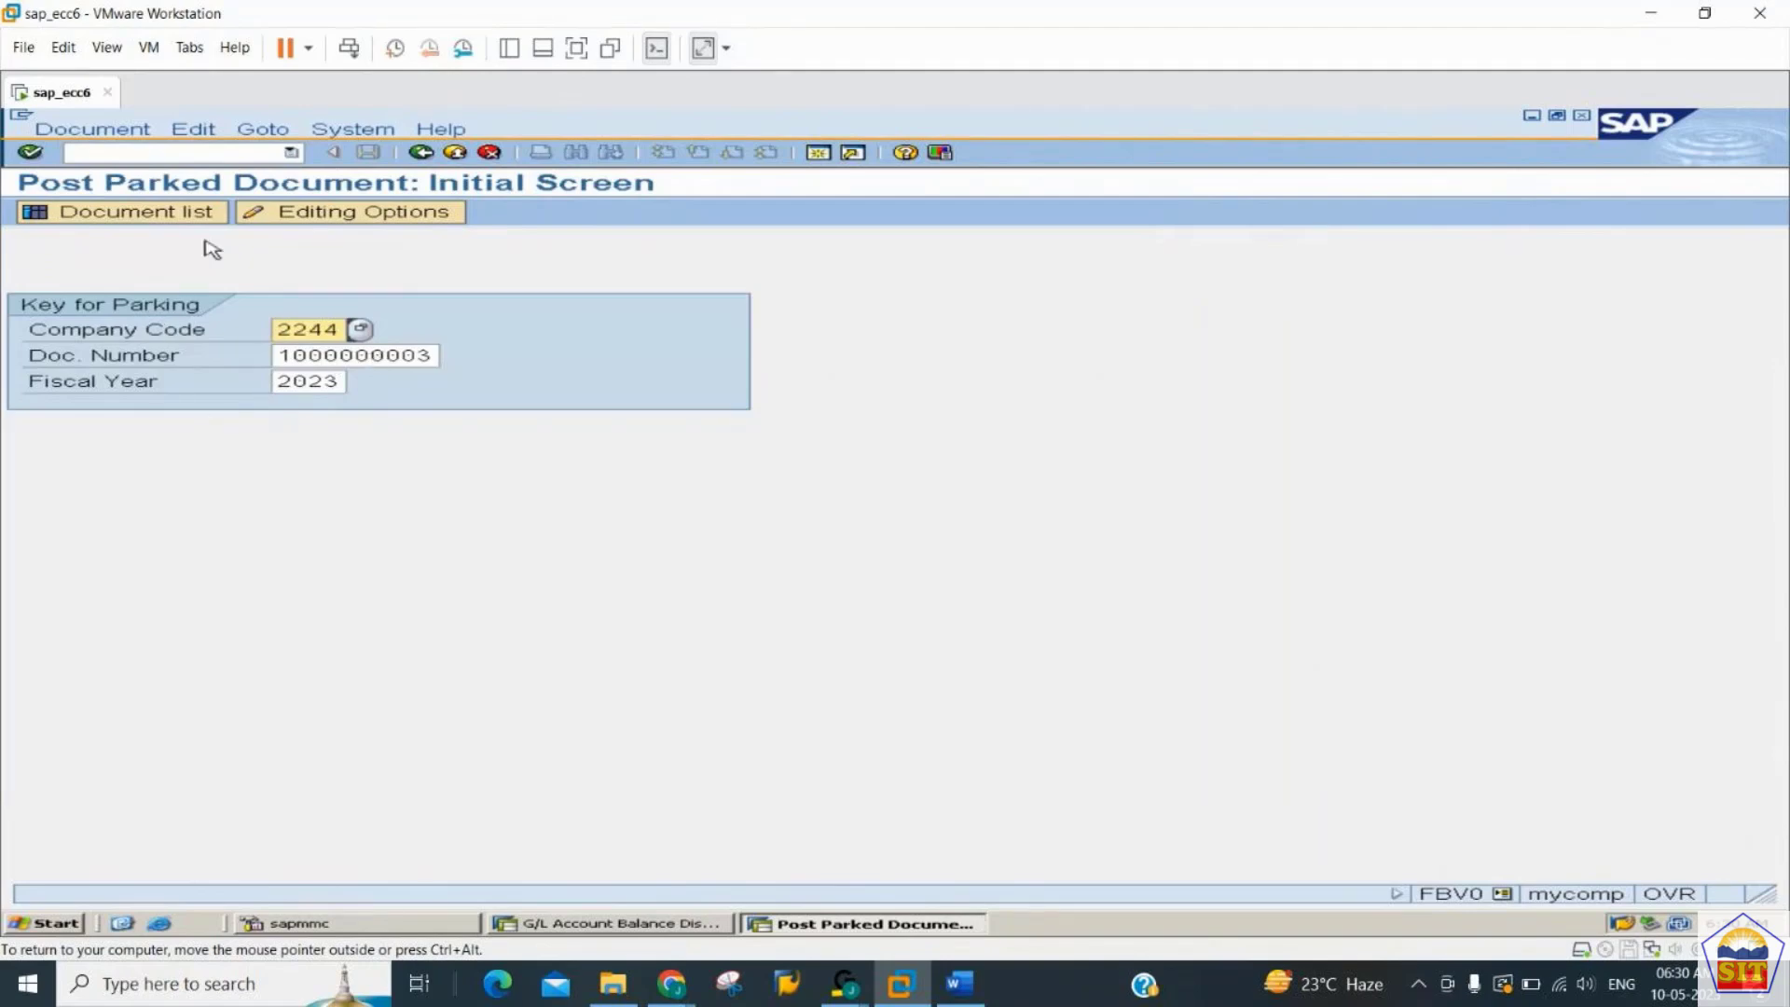
- List company code 2244's parked documents with document number range 1 to all, and open the listed document
{"action": "left_click", "coordinate": [184, 214]}
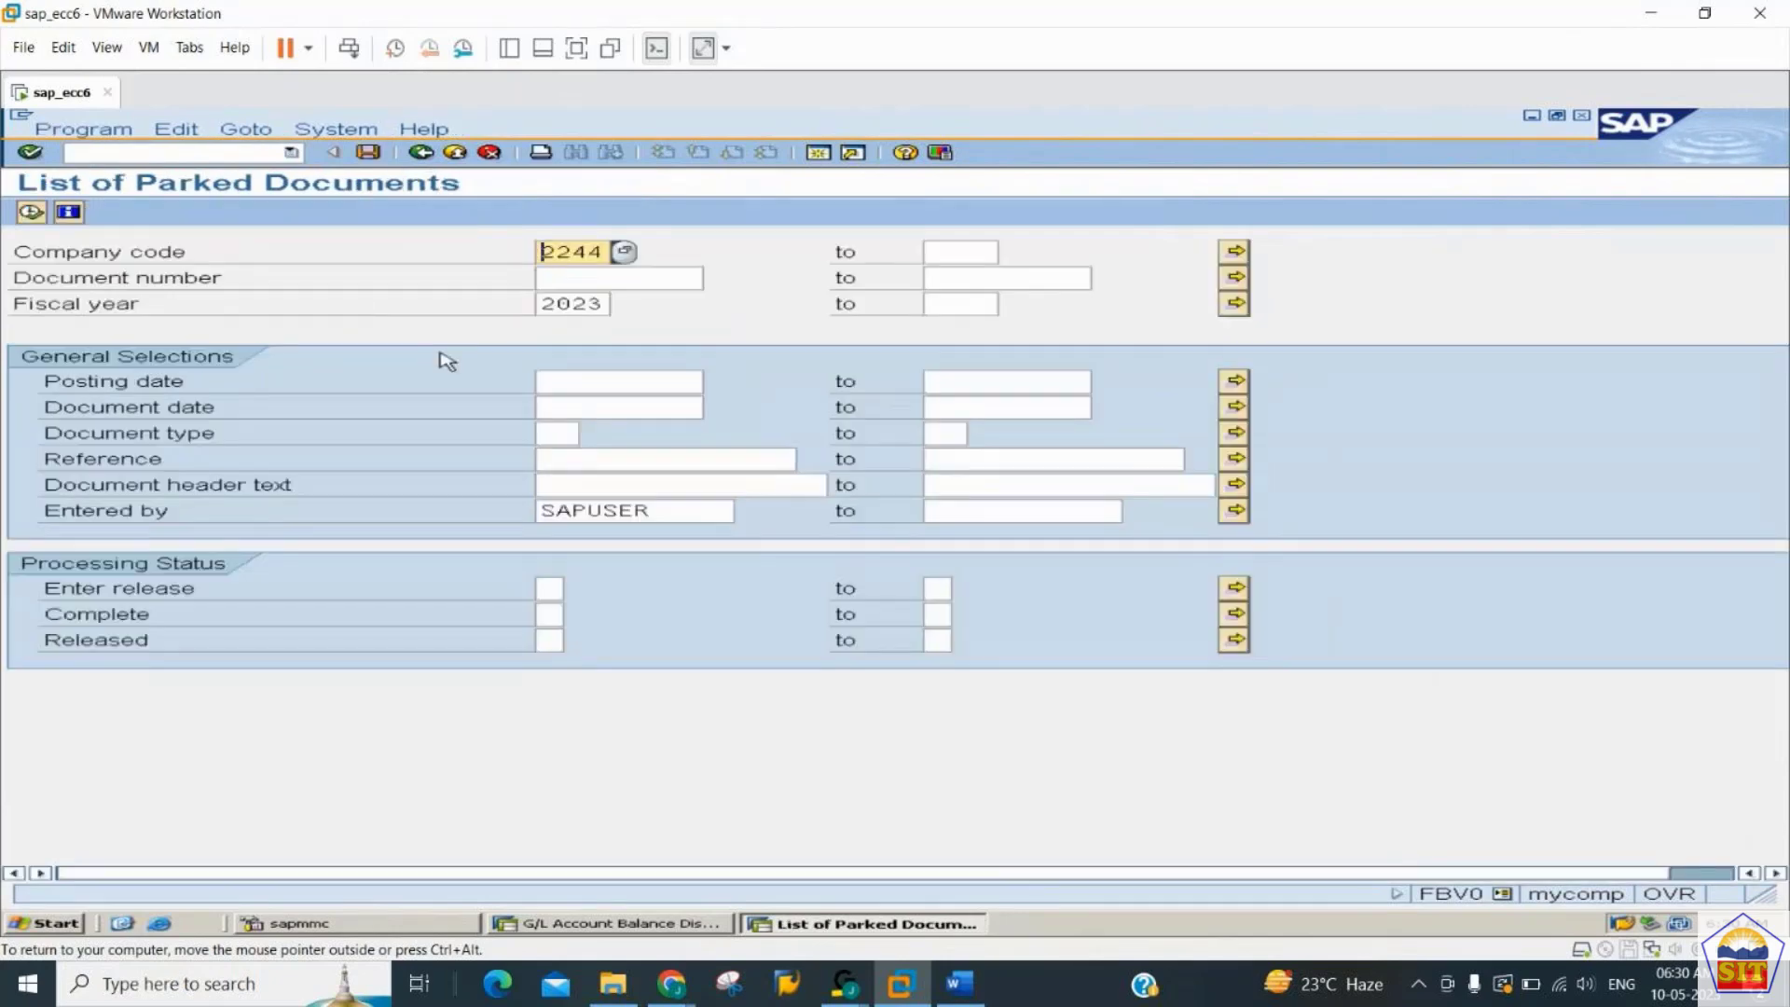
{"action": "key", "text": "Tab"}
{"action": "key", "text": "Tab"}
{"action": "type", "text": "1"}
{"action": "key", "text": "Tab"}
{"action": "type", "text": "all"}
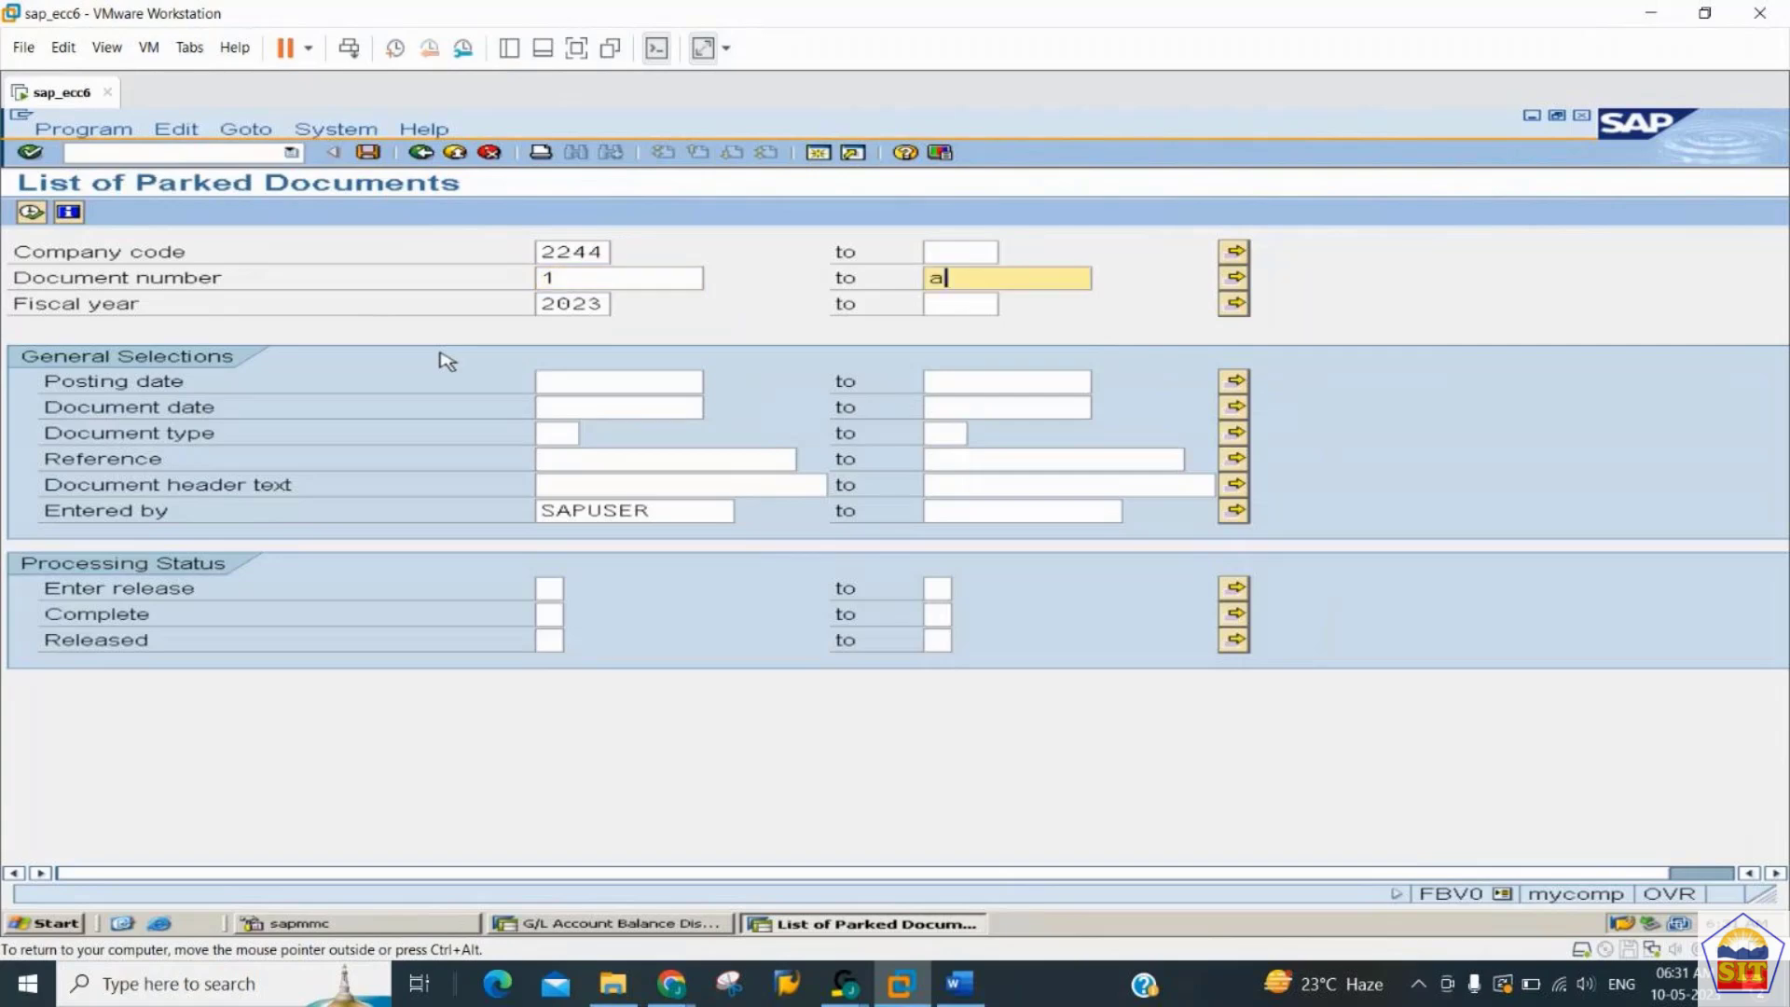
{"action": "left_click", "coordinate": [31, 212]}
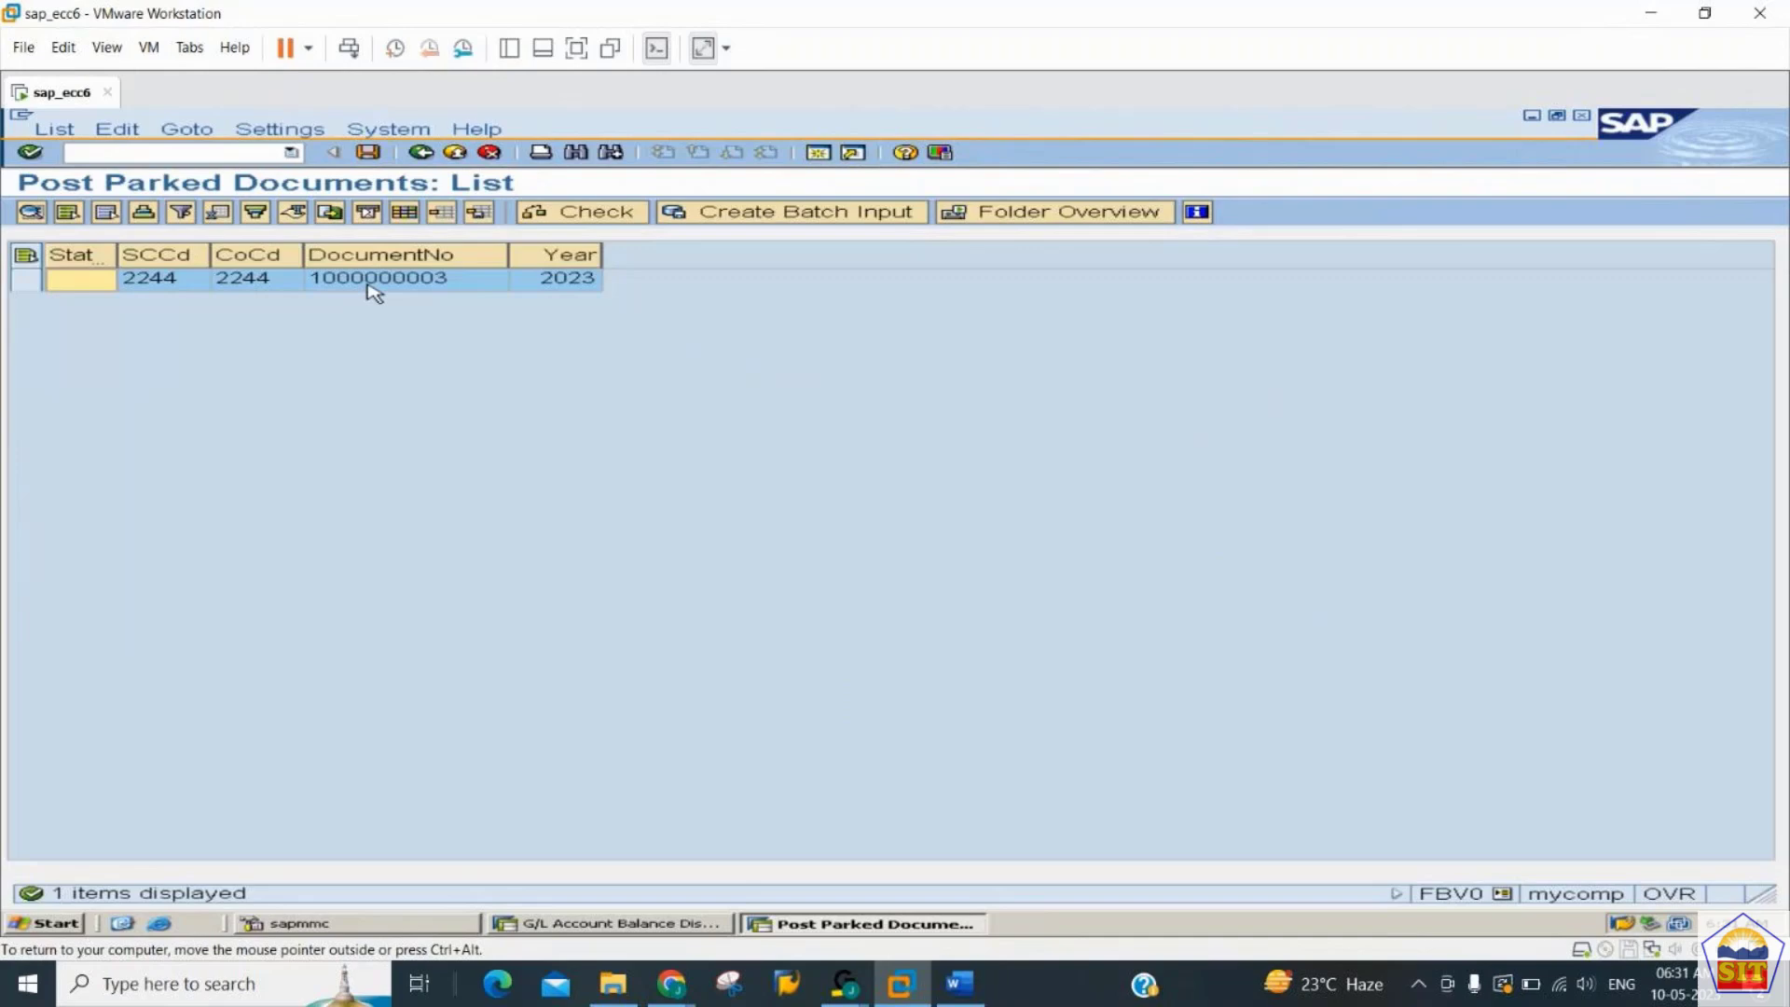
{"action": "double_click", "coordinate": [369, 279]}
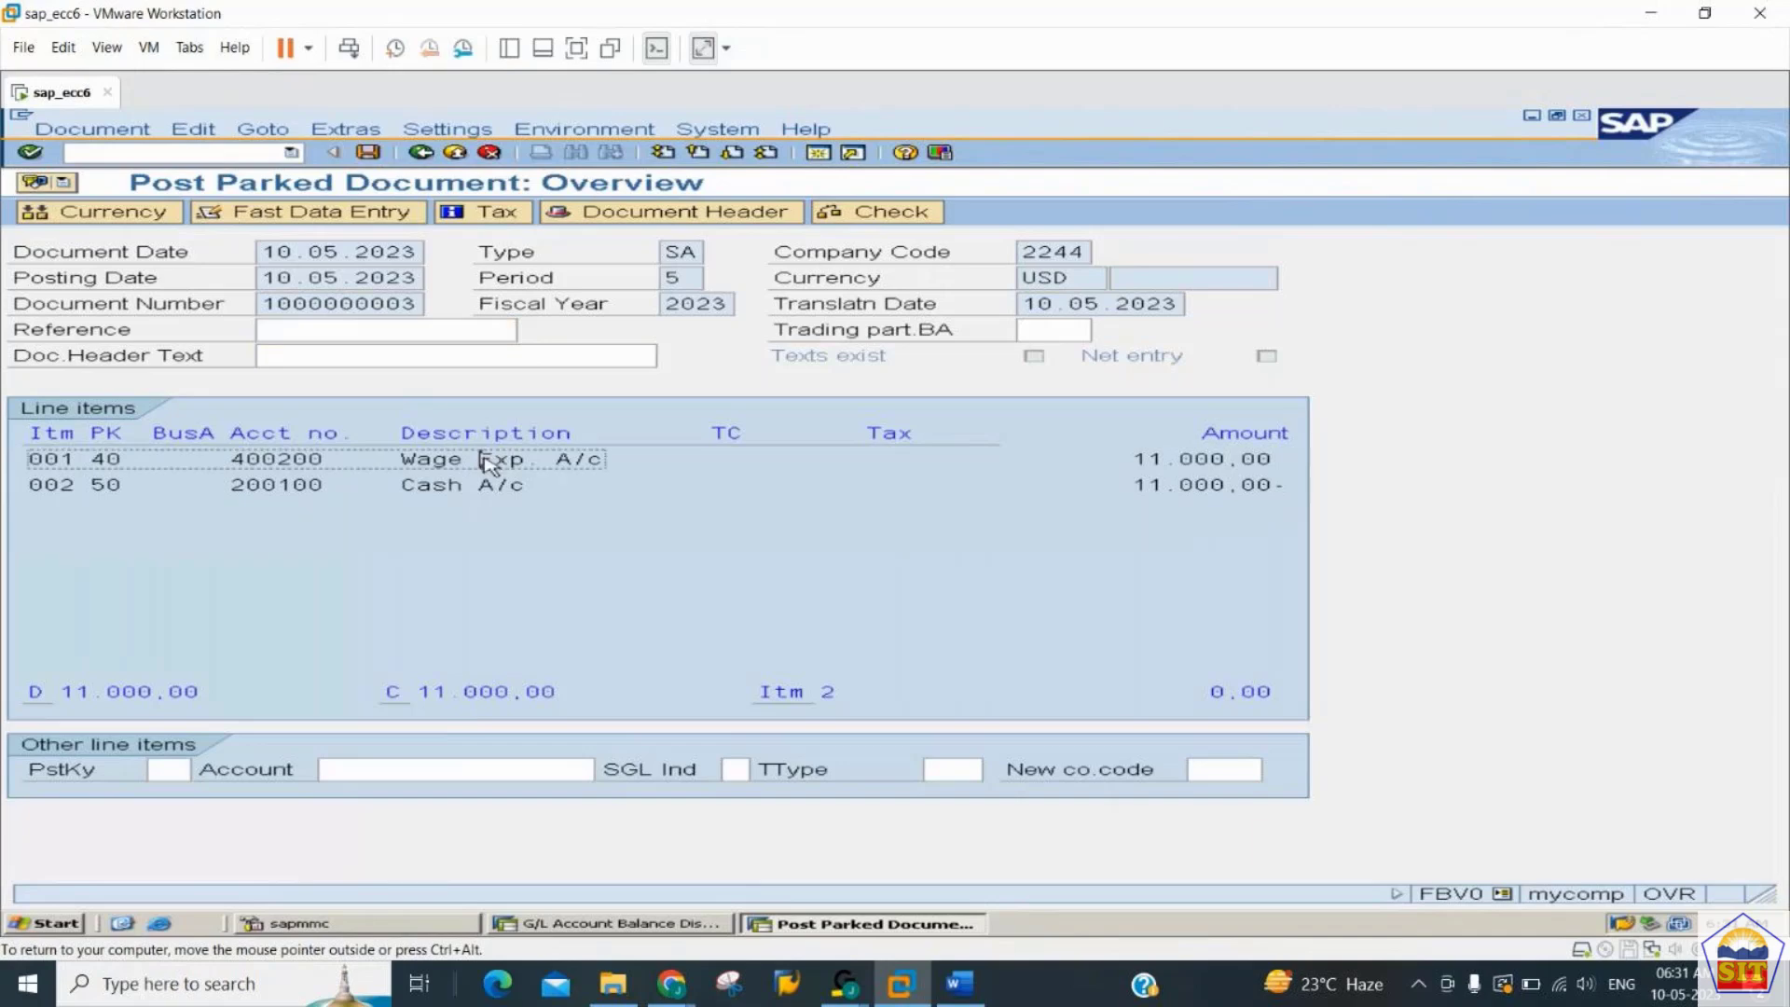
- Set the wage expense and cash items' amounts to 12.000,00 and post the parked document
{"action": "double_click", "coordinate": [484, 459]}
{"action": "type", "text": "12.000,00"}
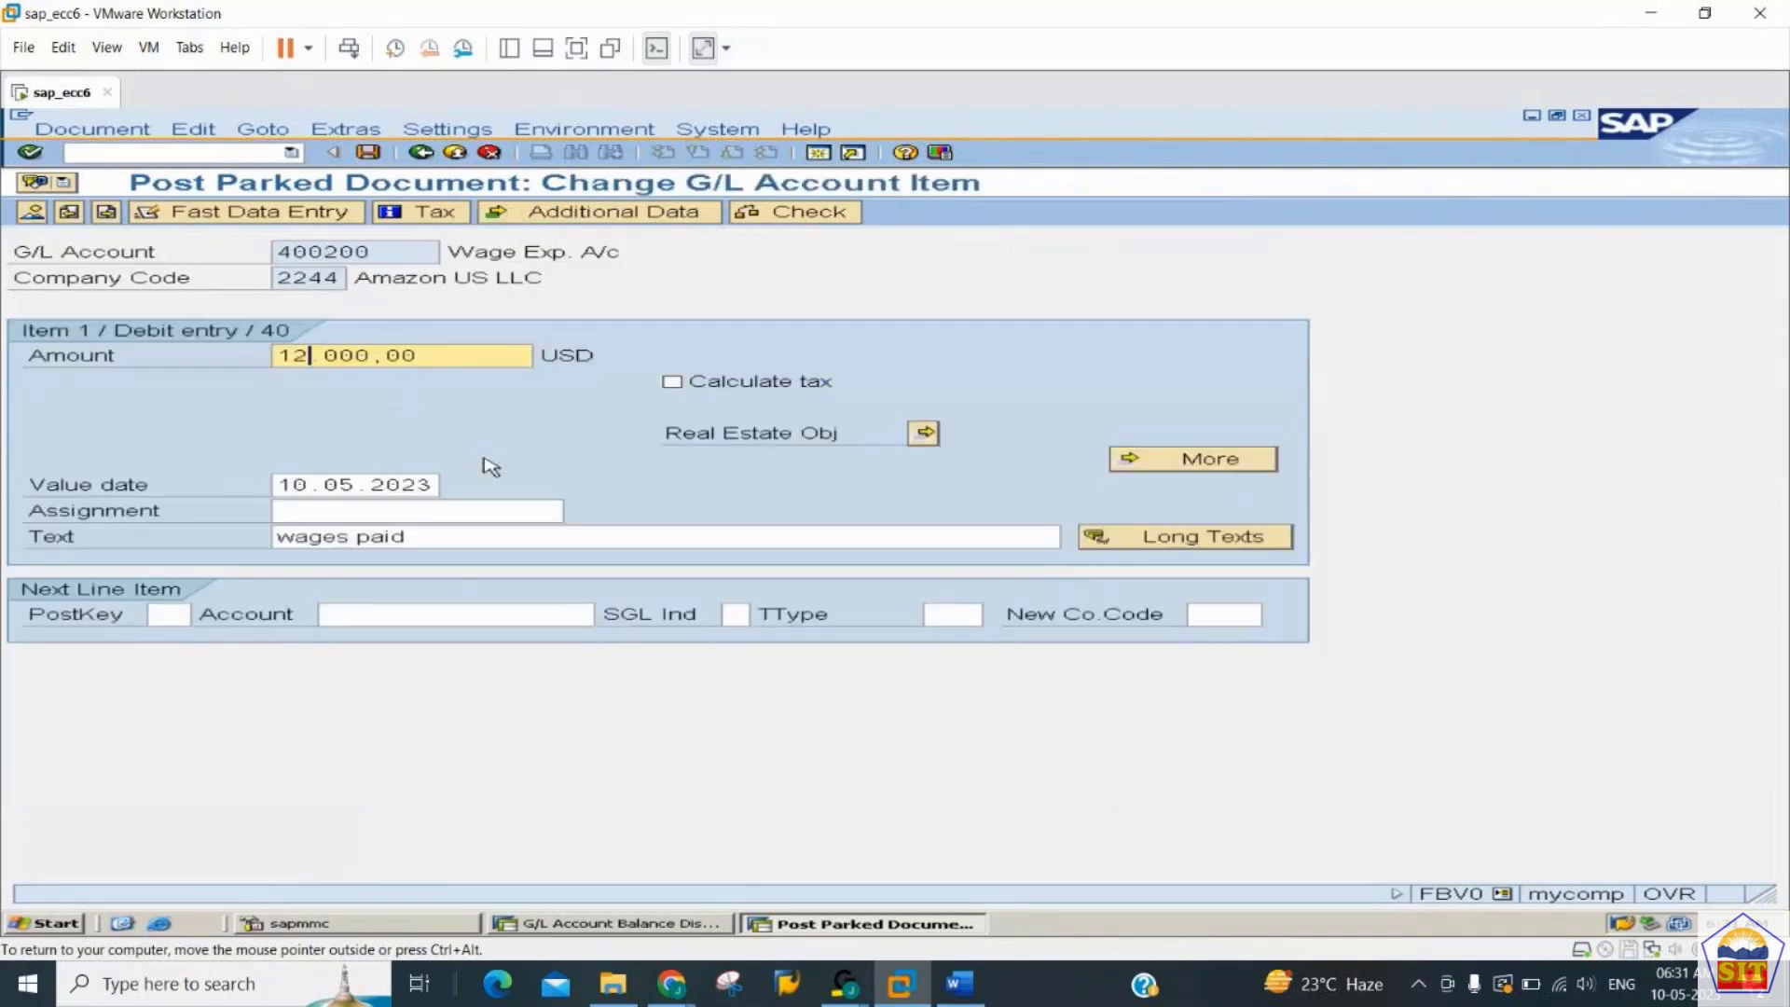
{"action": "left_click", "coordinate": [109, 213]}
{"action": "type", "text": "12.000,00"}
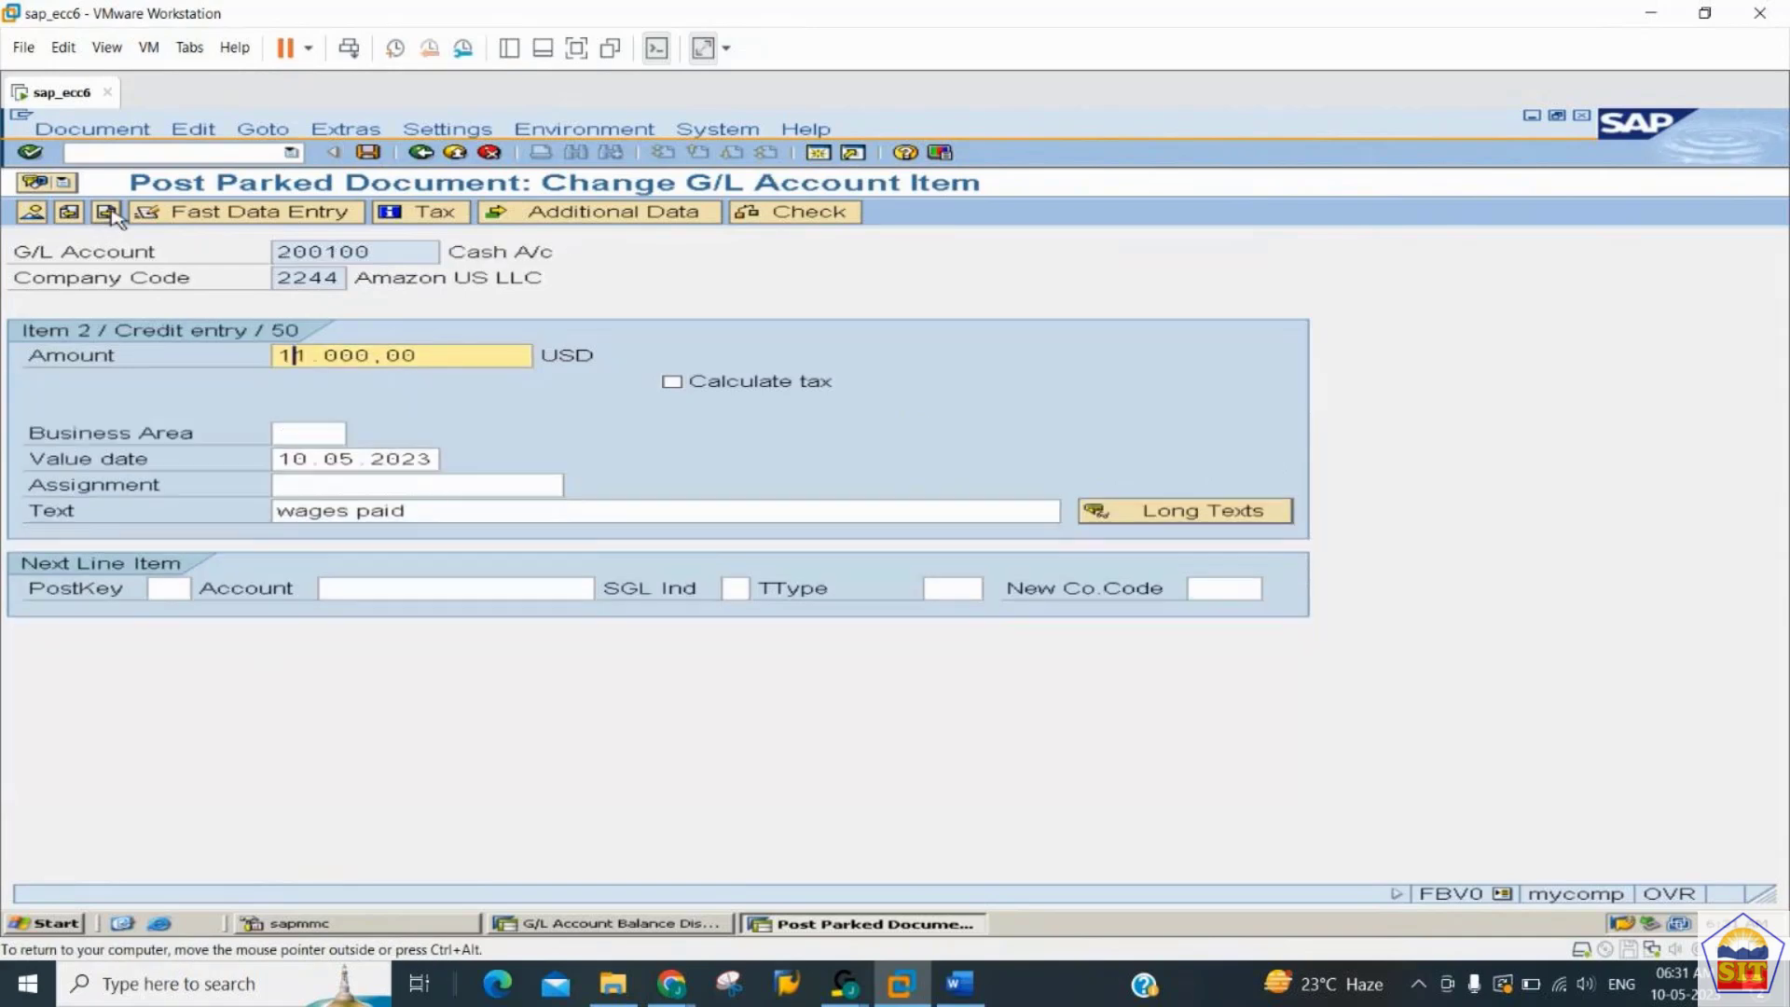
{"action": "left_click", "coordinate": [31, 213]}
{"action": "left_click", "coordinate": [369, 152]}
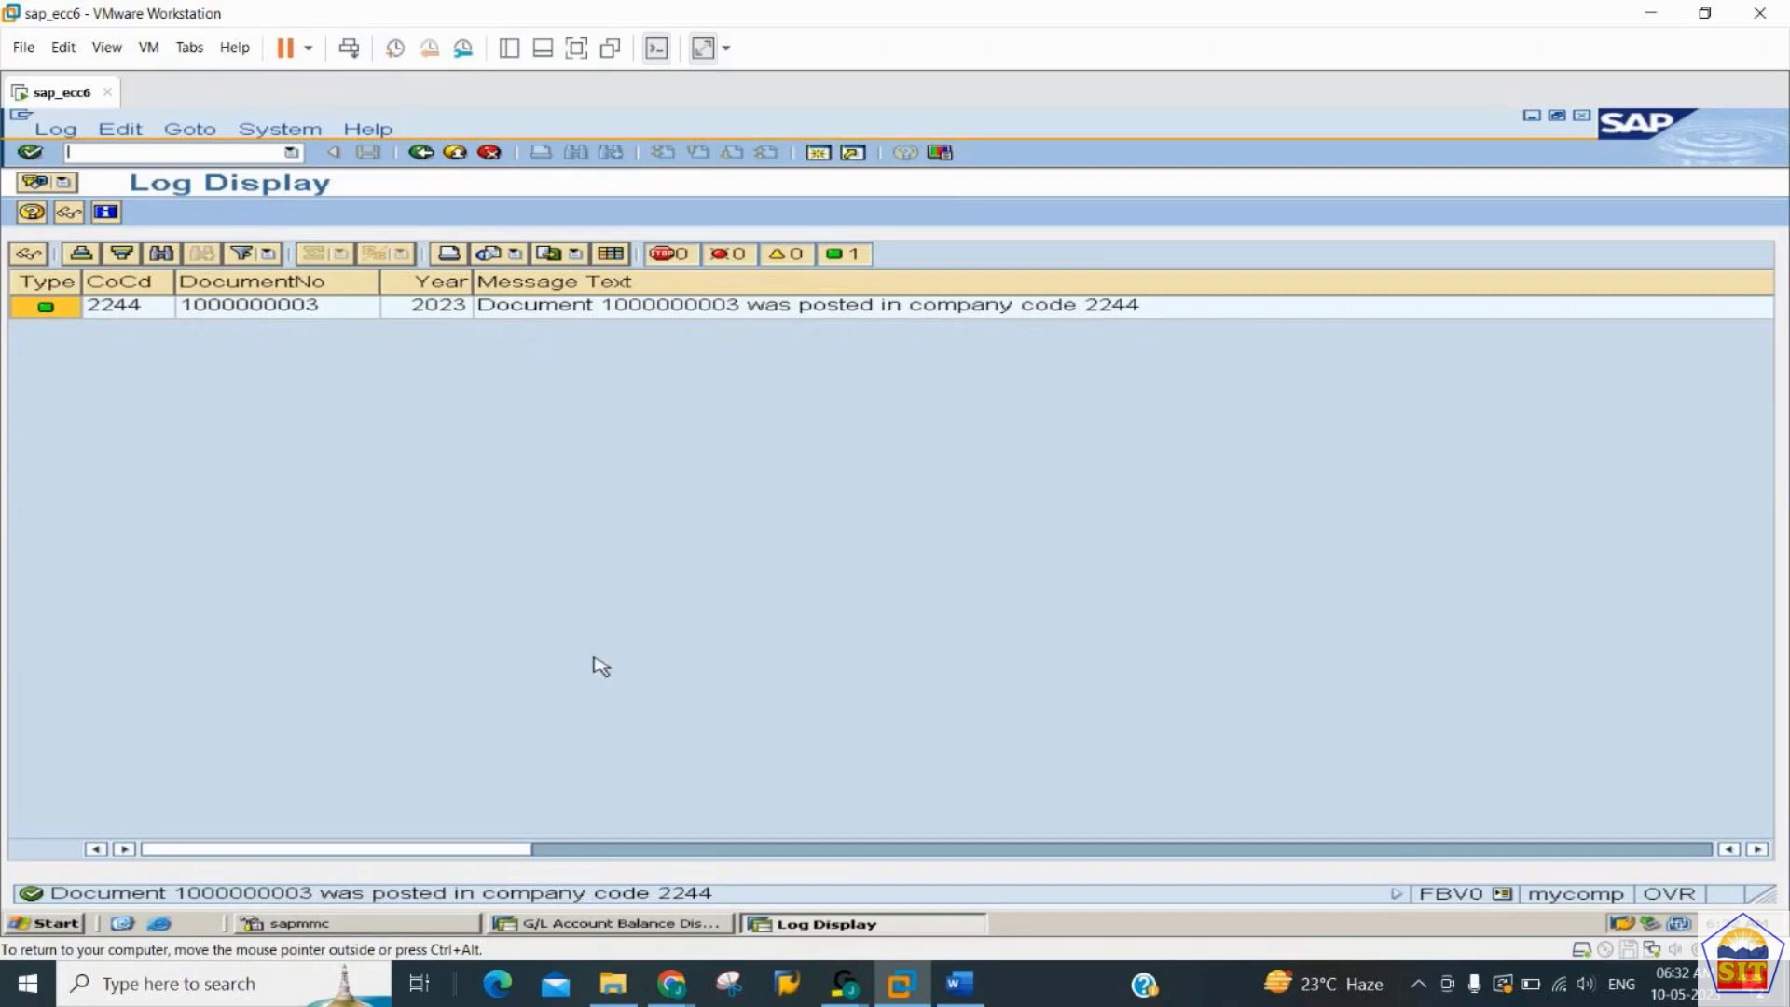
- Switch to the balance display session, reload account 400200, and open the line items behind the period 5 balance
{"action": "left_click", "coordinate": [641, 921]}
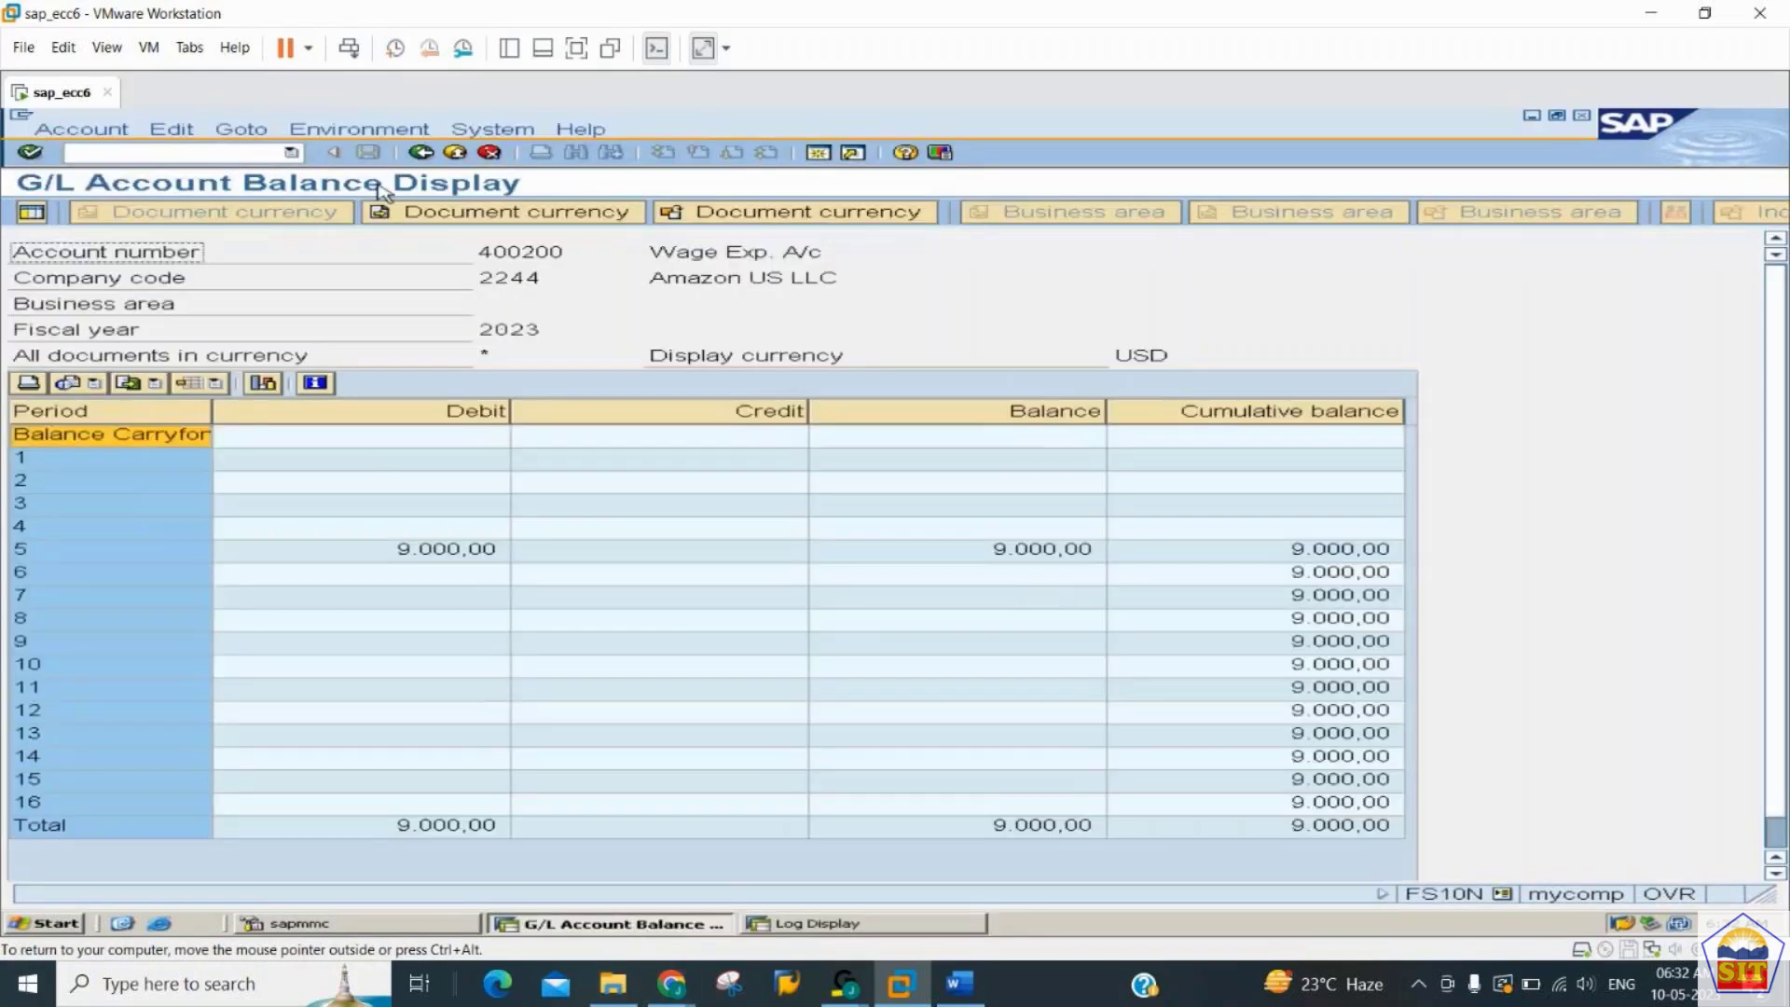
{"action": "left_click", "coordinate": [422, 152]}
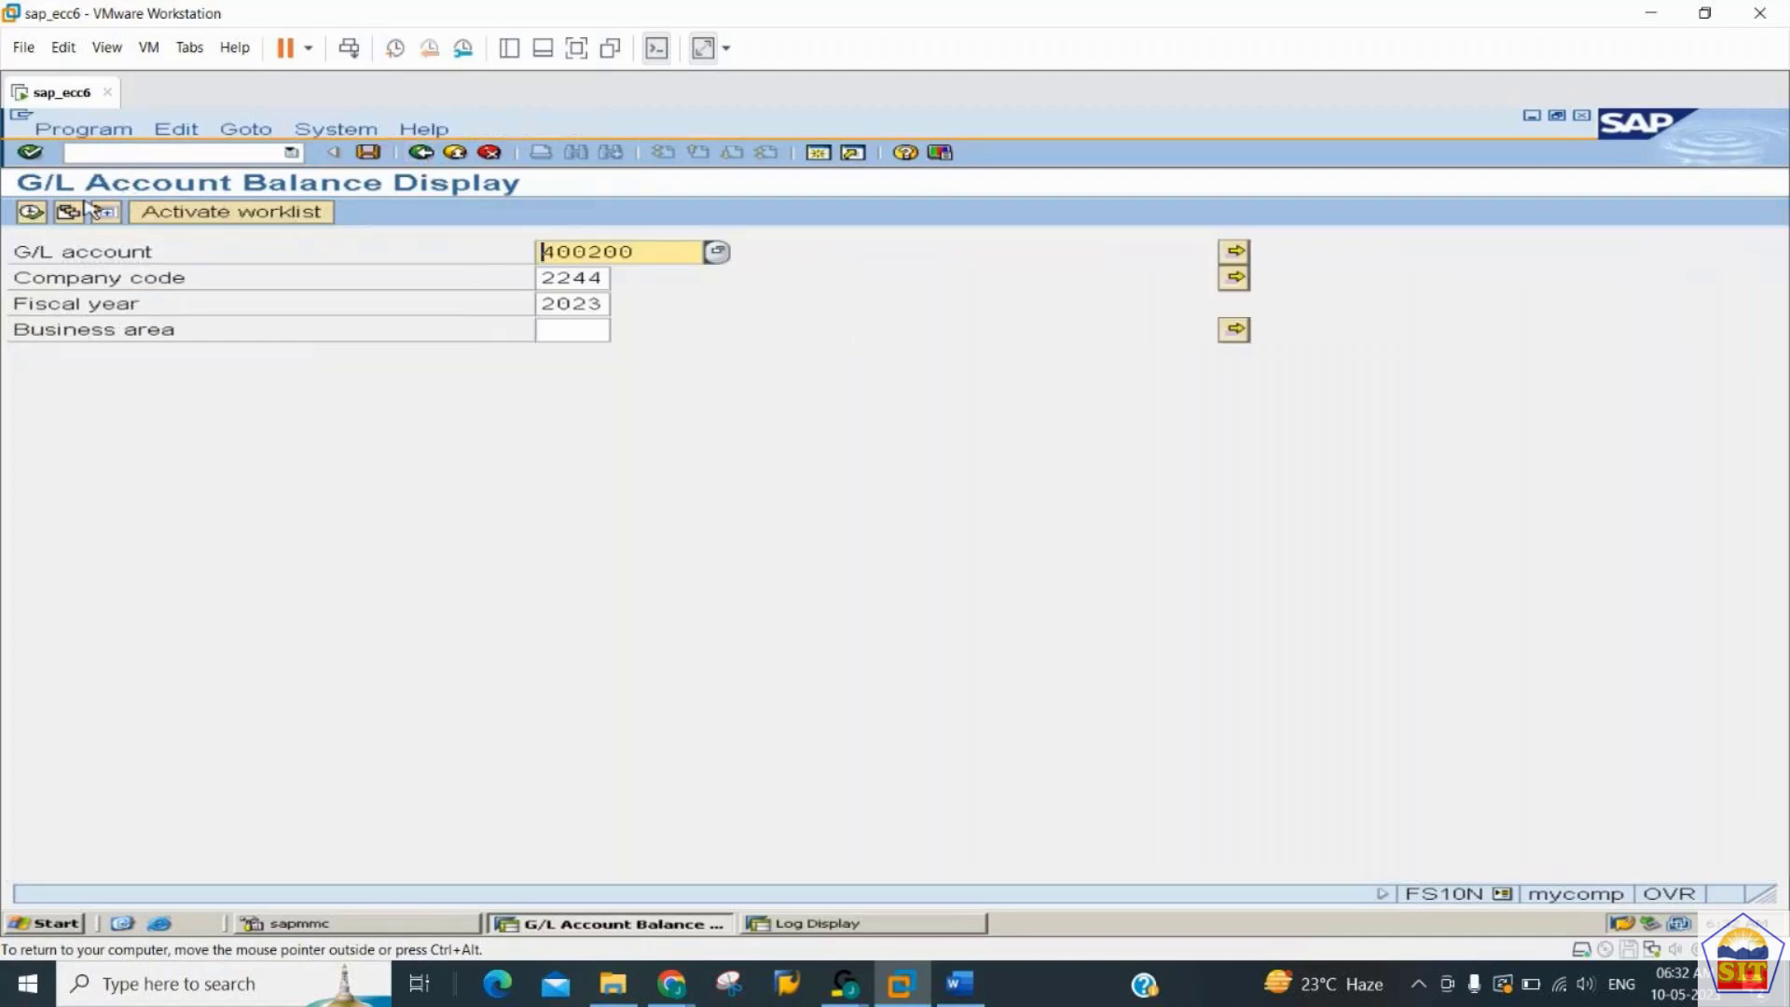
{"action": "left_click", "coordinate": [31, 212]}
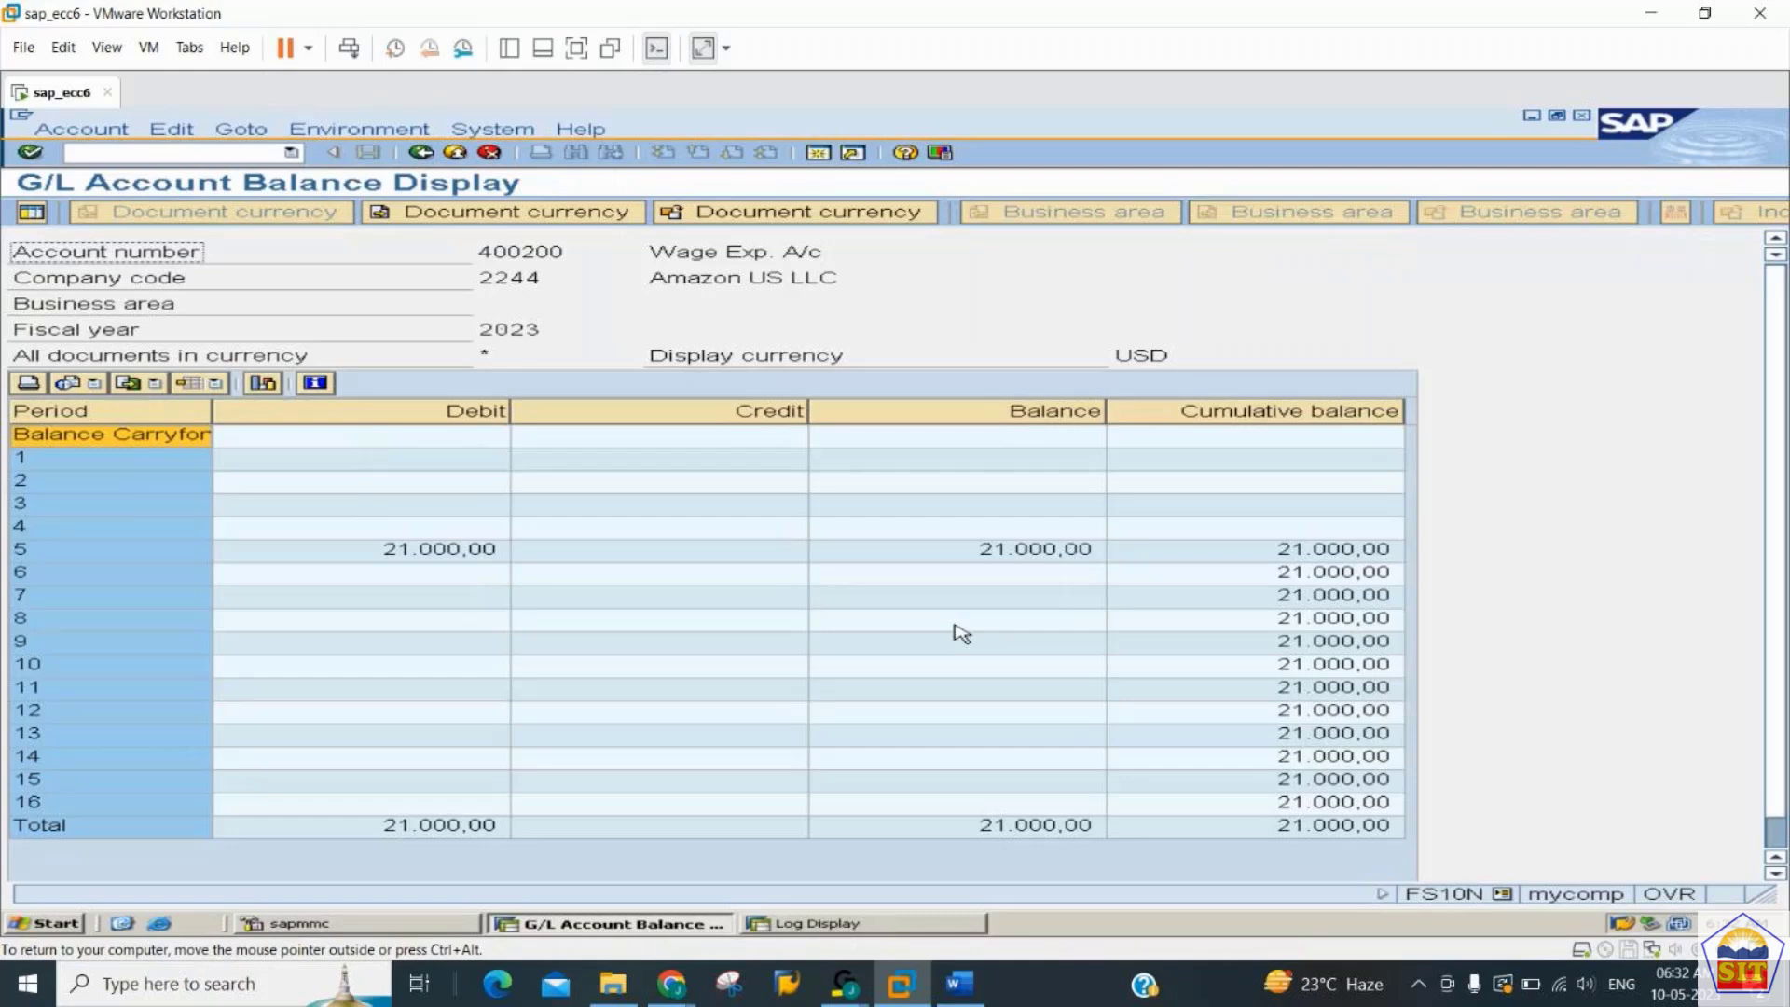
{"action": "left_click", "coordinate": [1315, 556]}
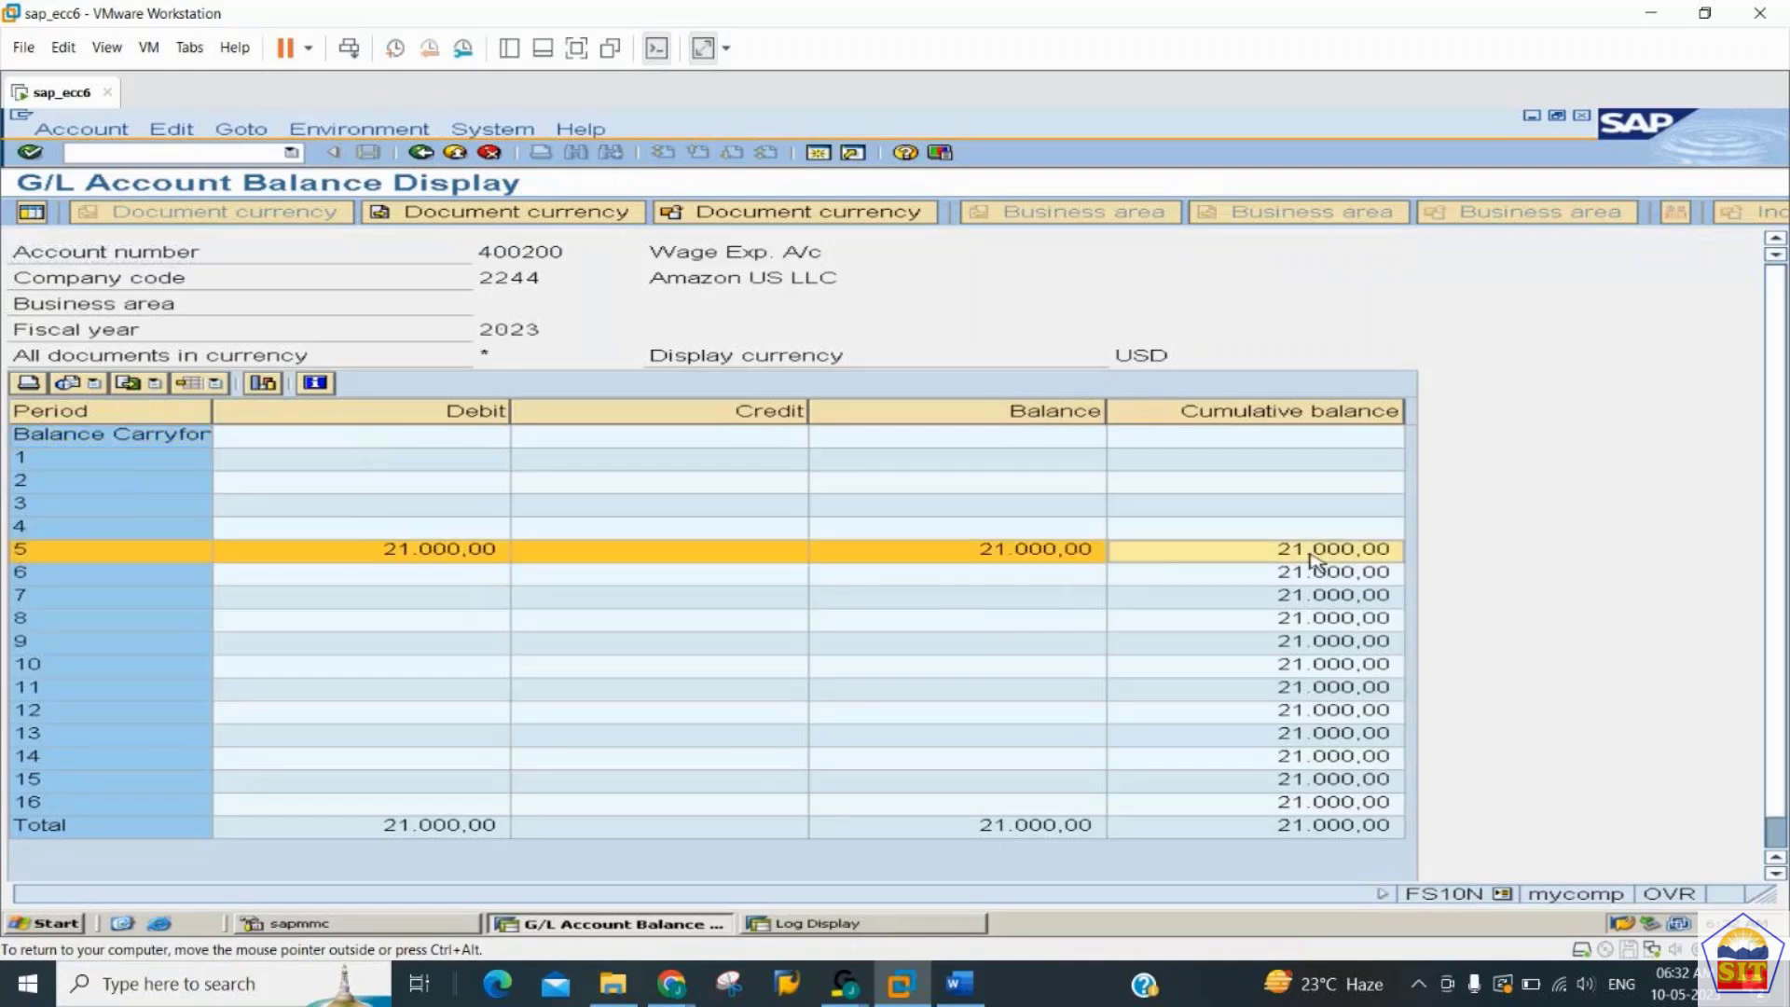
{"action": "left_click", "coordinate": [1047, 556]}
{"action": "double_click", "coordinate": [1050, 559]}
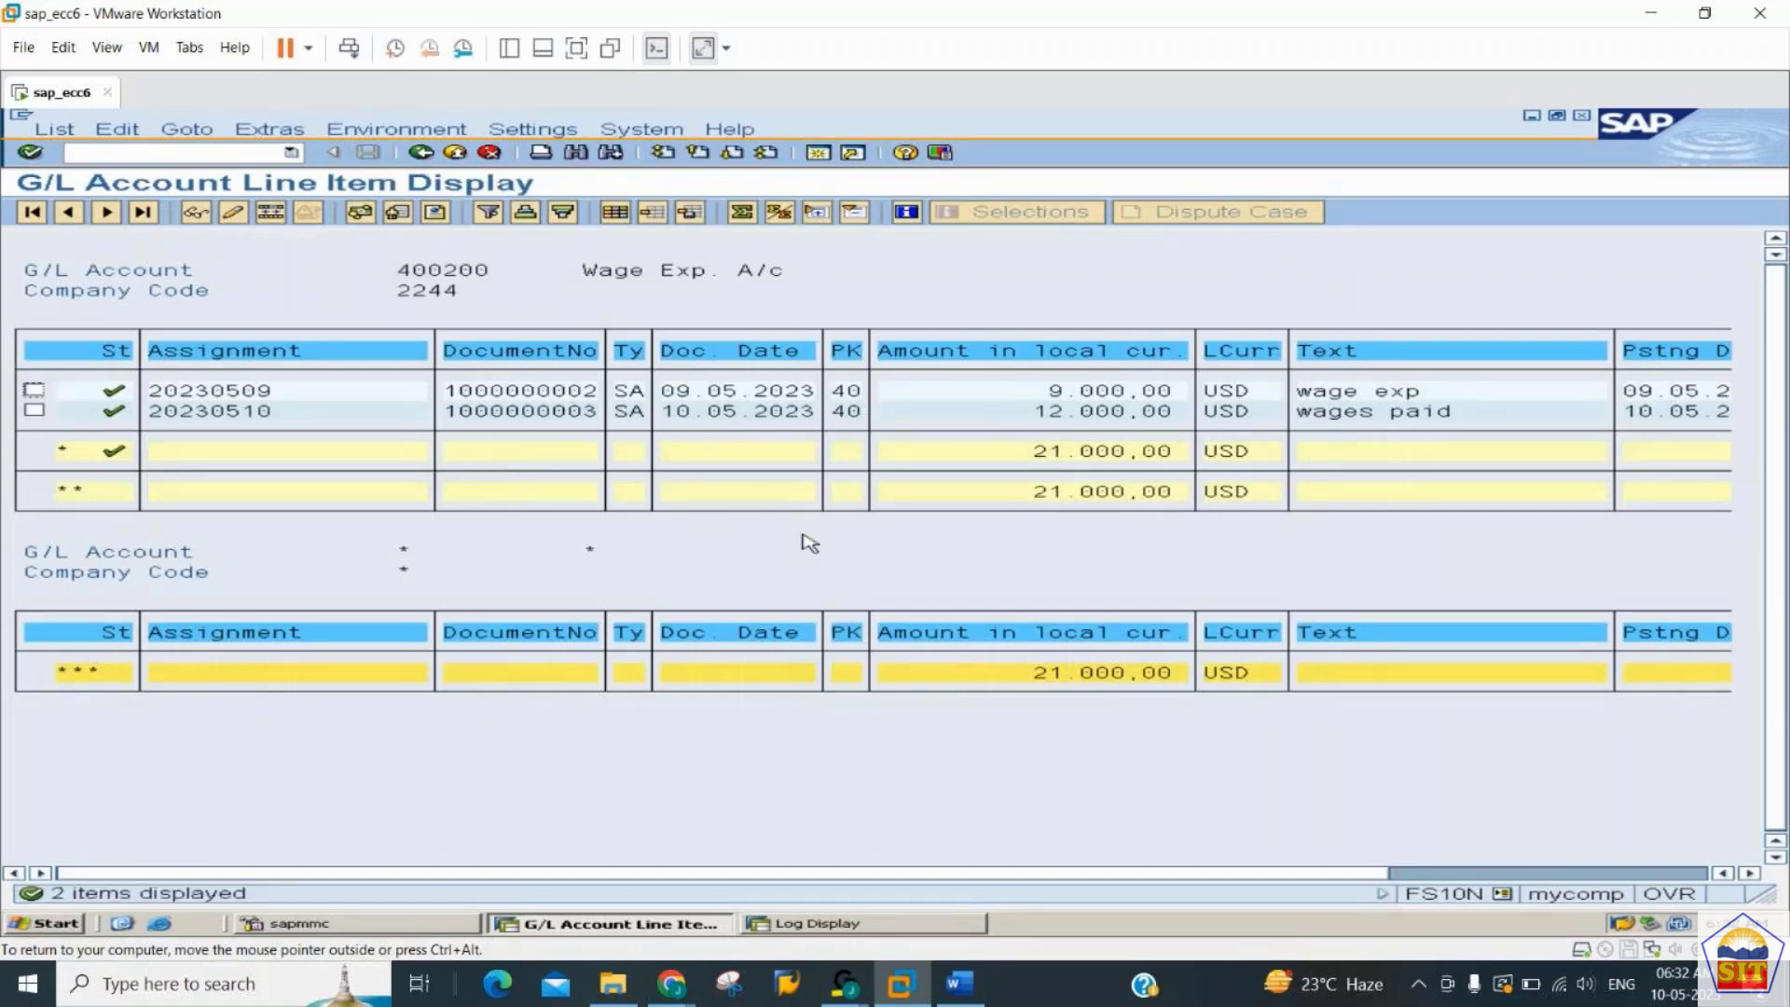
- Look up the steps for deleting a parked document in the Word guide, and return to SAP
{"action": "left_click", "coordinate": [960, 983]}
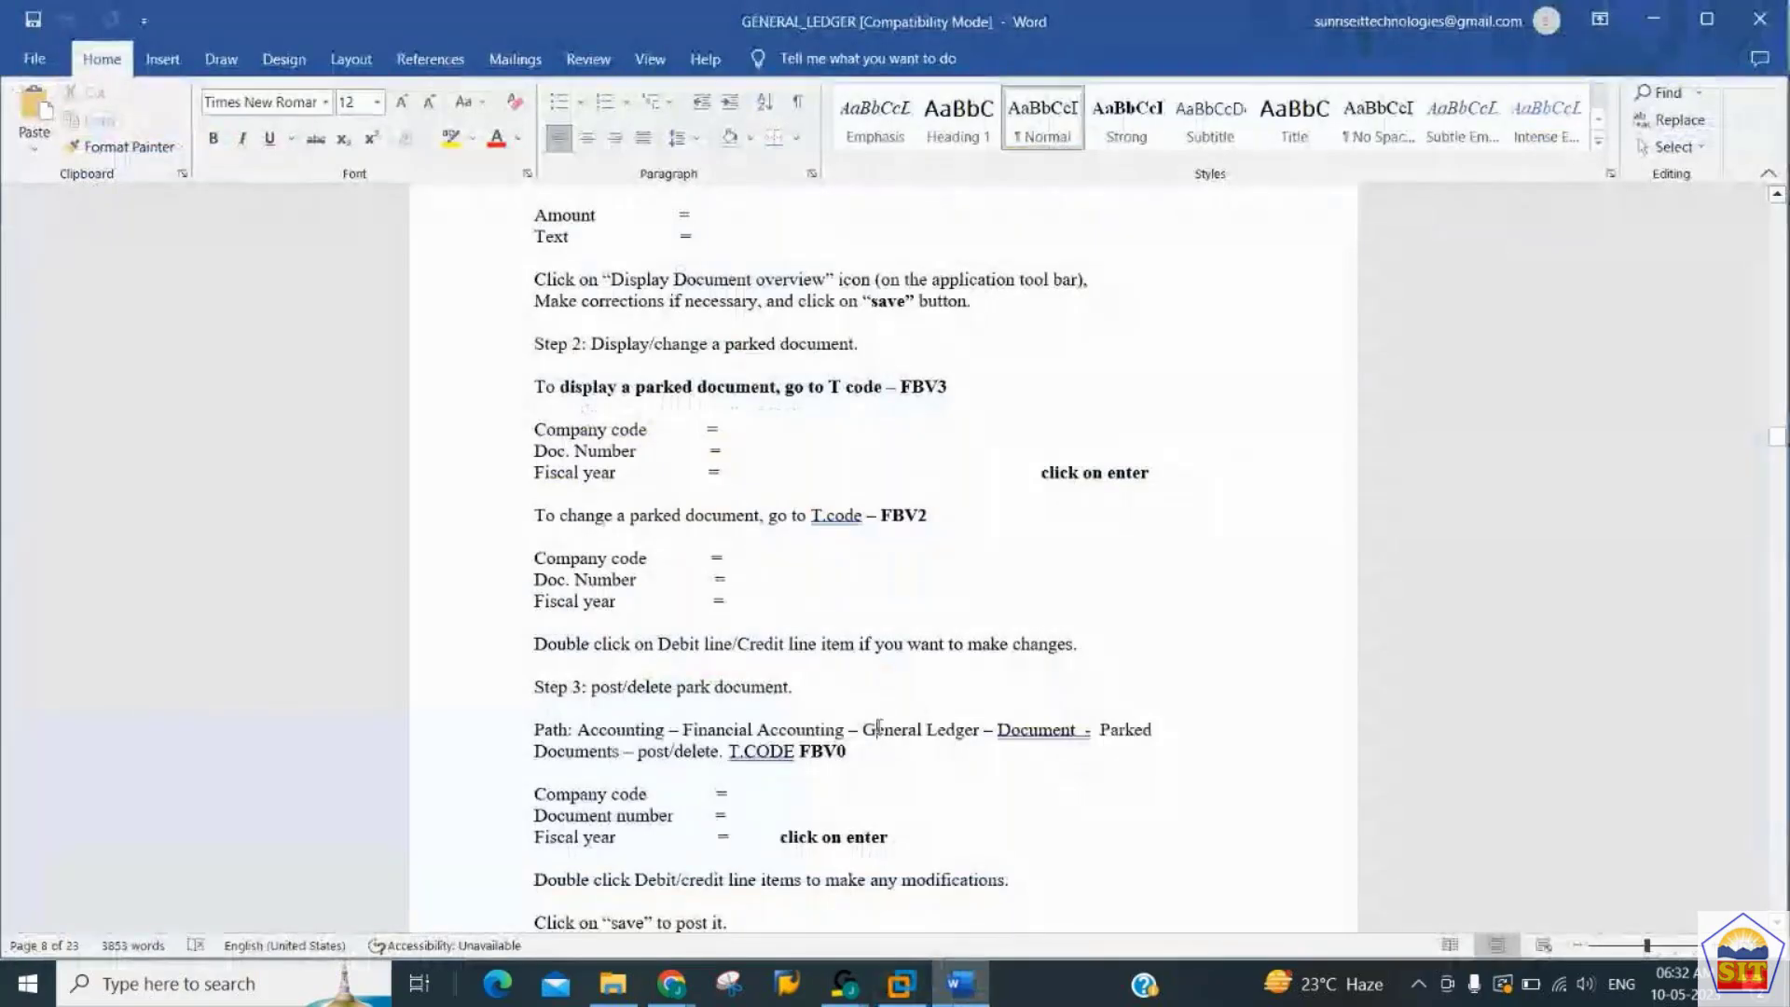
{"action": "left_click", "coordinate": [878, 745]}
{"action": "scroll", "coordinate": [880, 726], "scroll_direction": "down", "scroll_amount": 8}
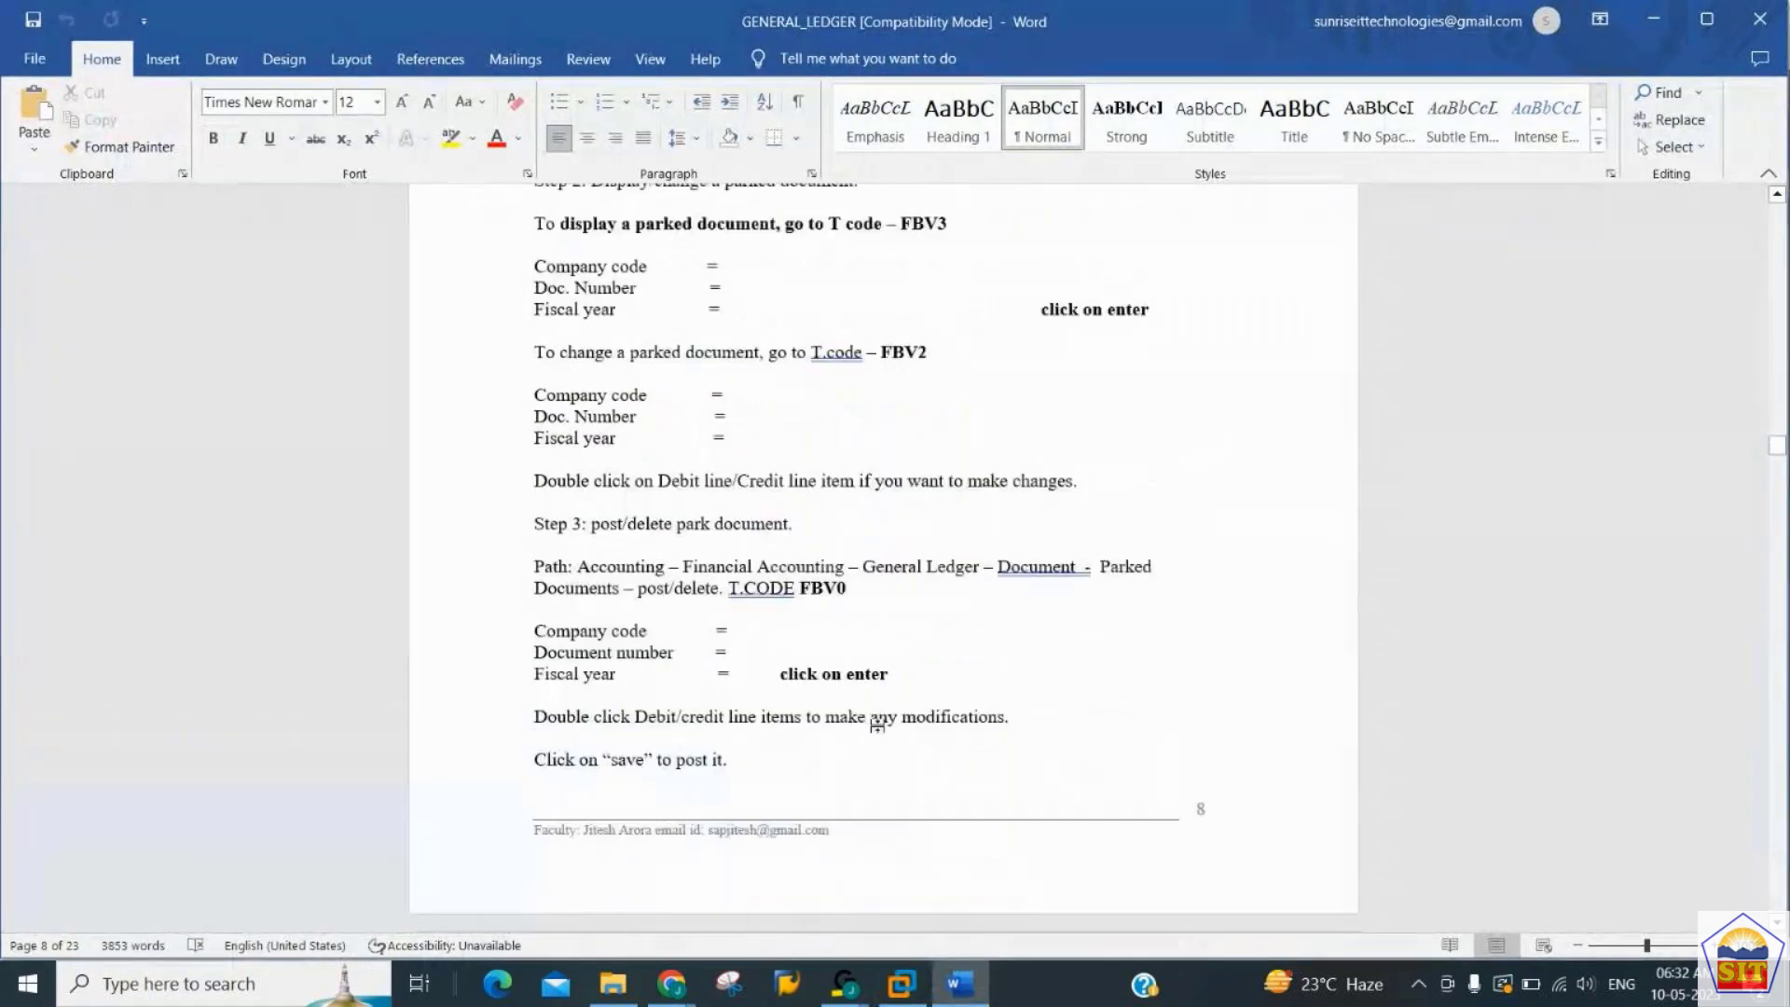
{"action": "scroll", "coordinate": [878, 728], "scroll_direction": "down", "scroll_amount": 1}
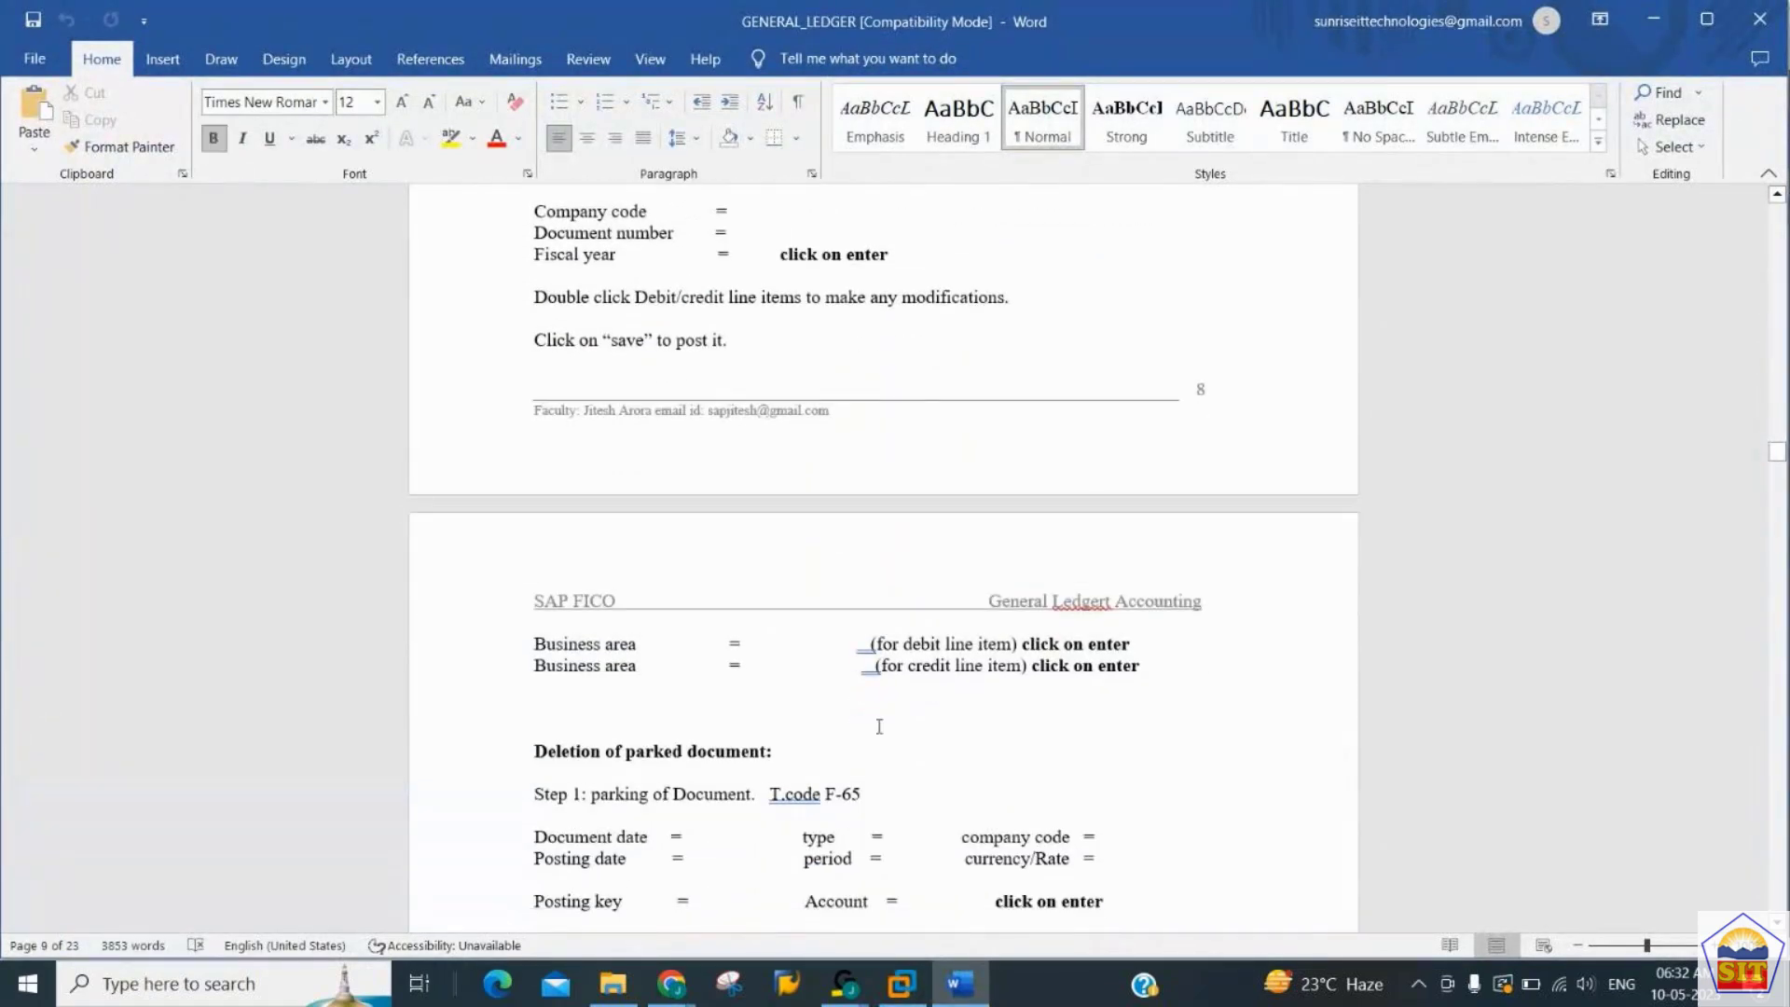
{"action": "scroll", "coordinate": [880, 727], "scroll_direction": "down", "scroll_amount": 2}
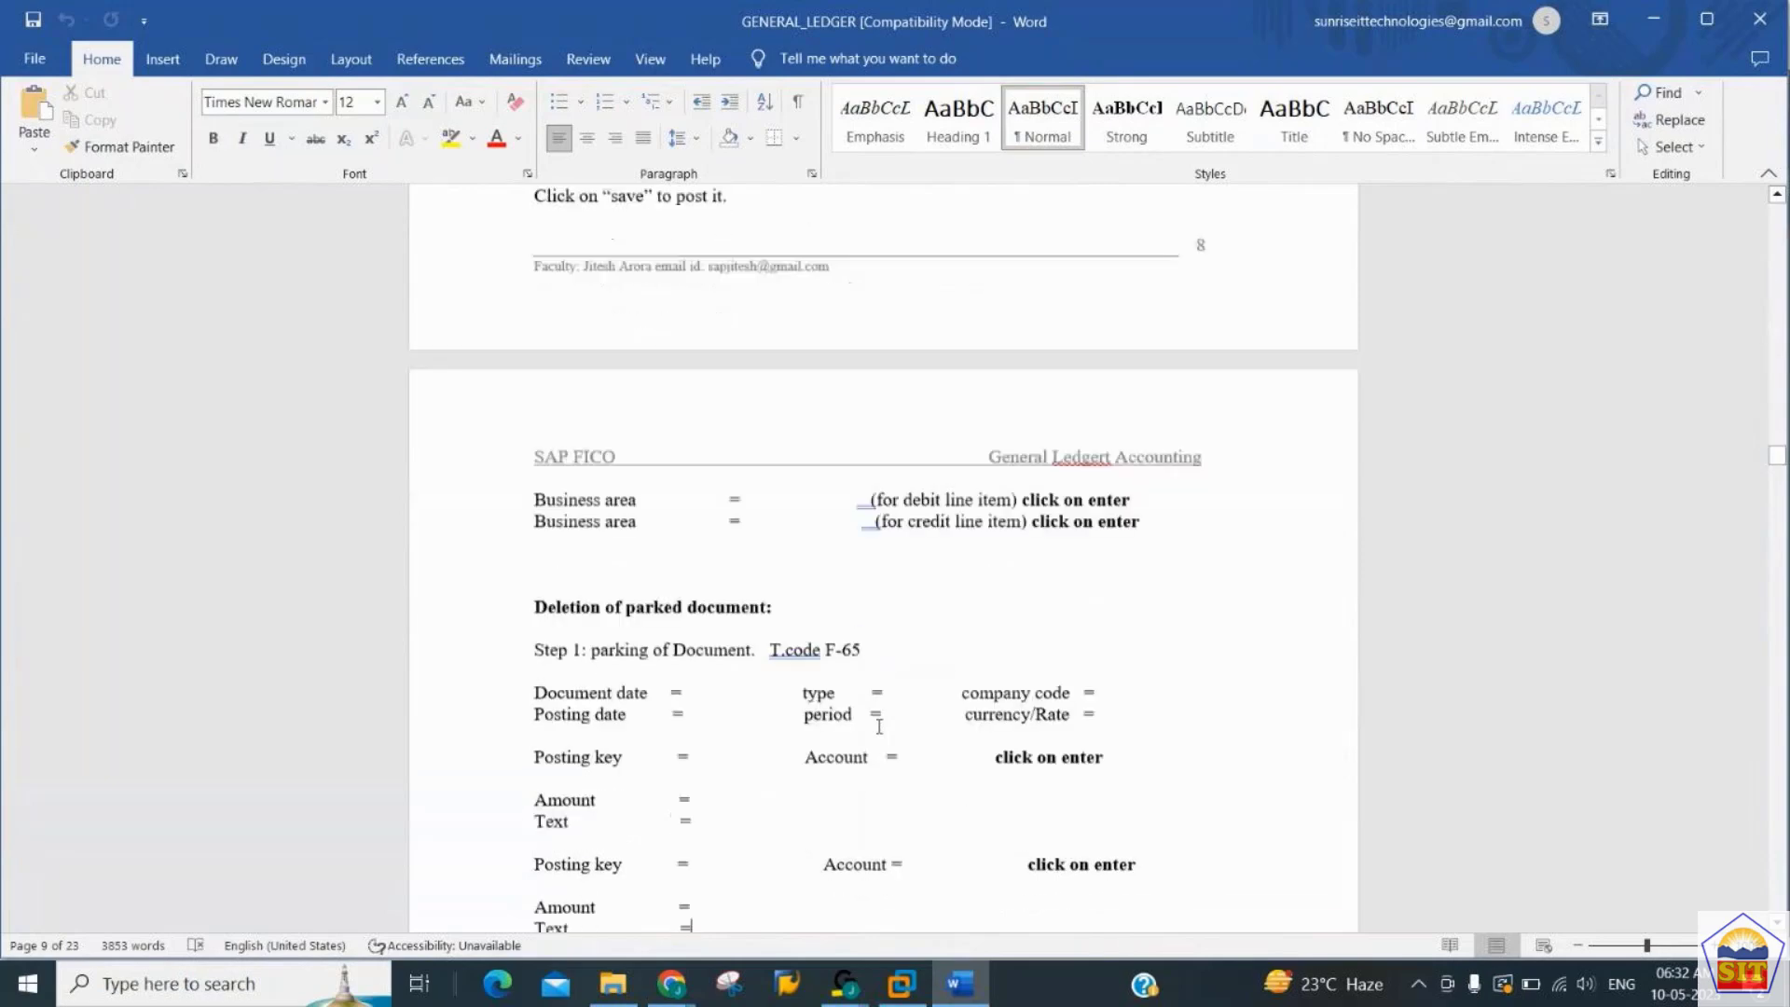
{"action": "key", "text": "alt+Tab"}
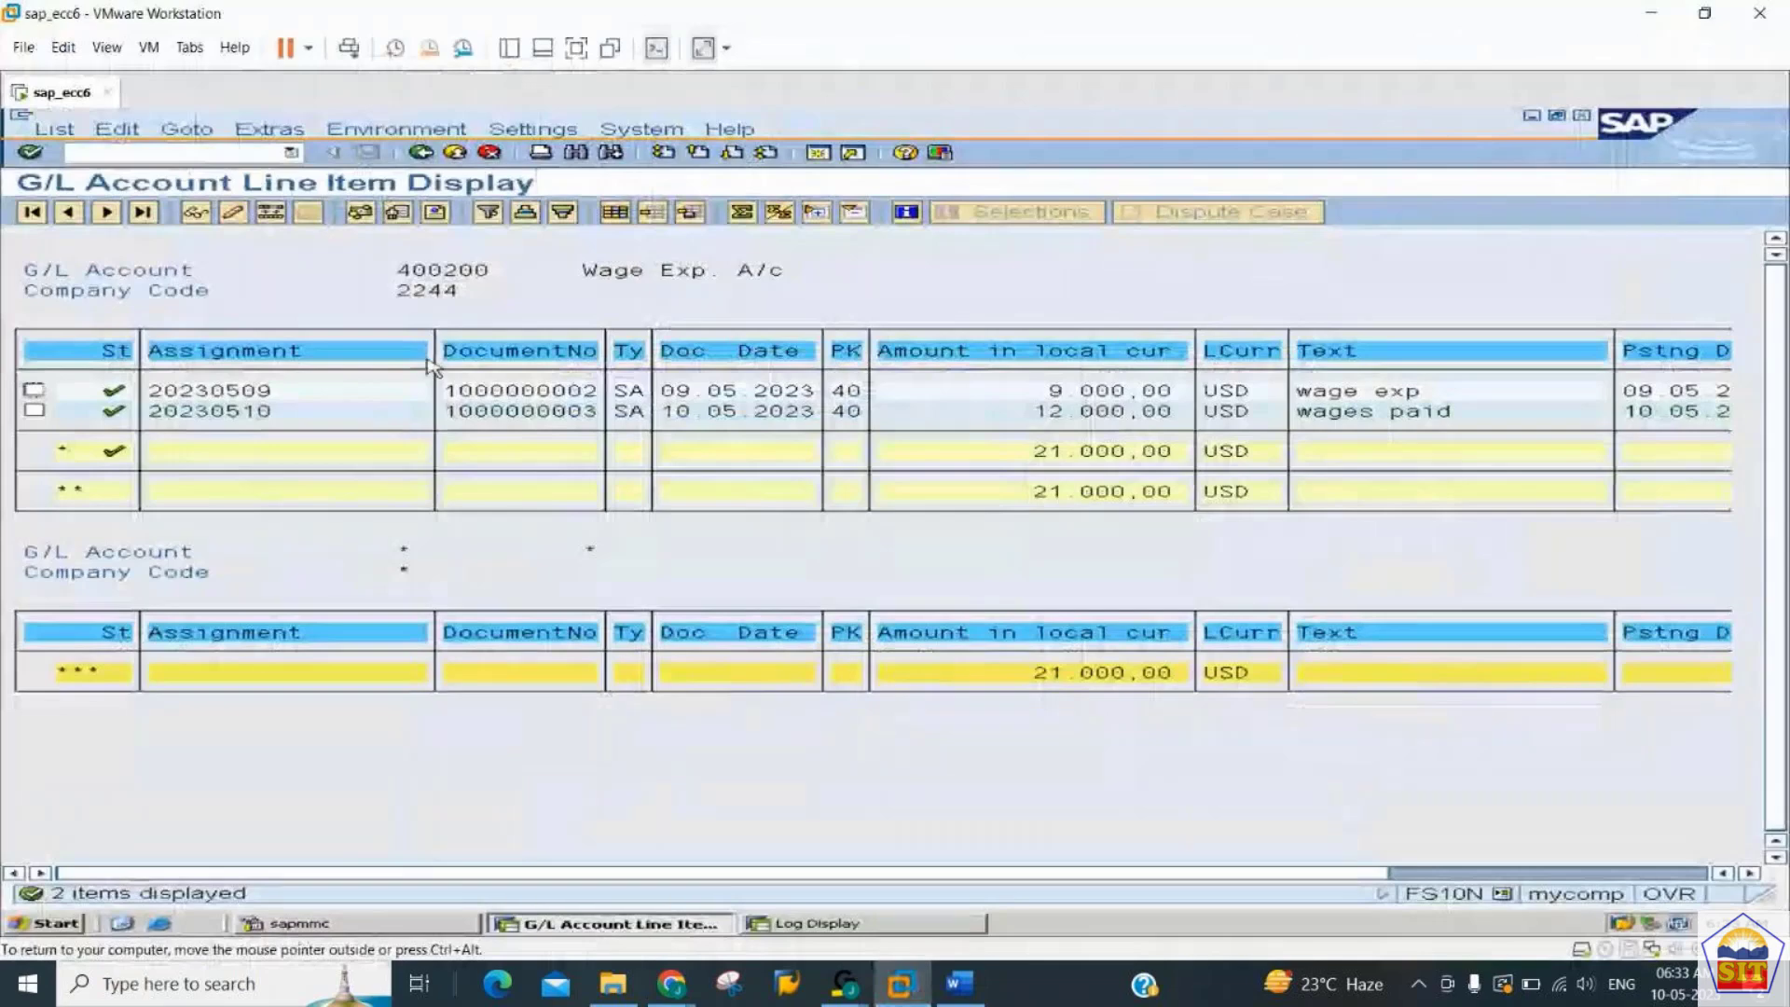
- Start transaction F-65 for a new parked document and set its document date to 10.05.2023
{"action": "left_click", "coordinate": [170, 154]}
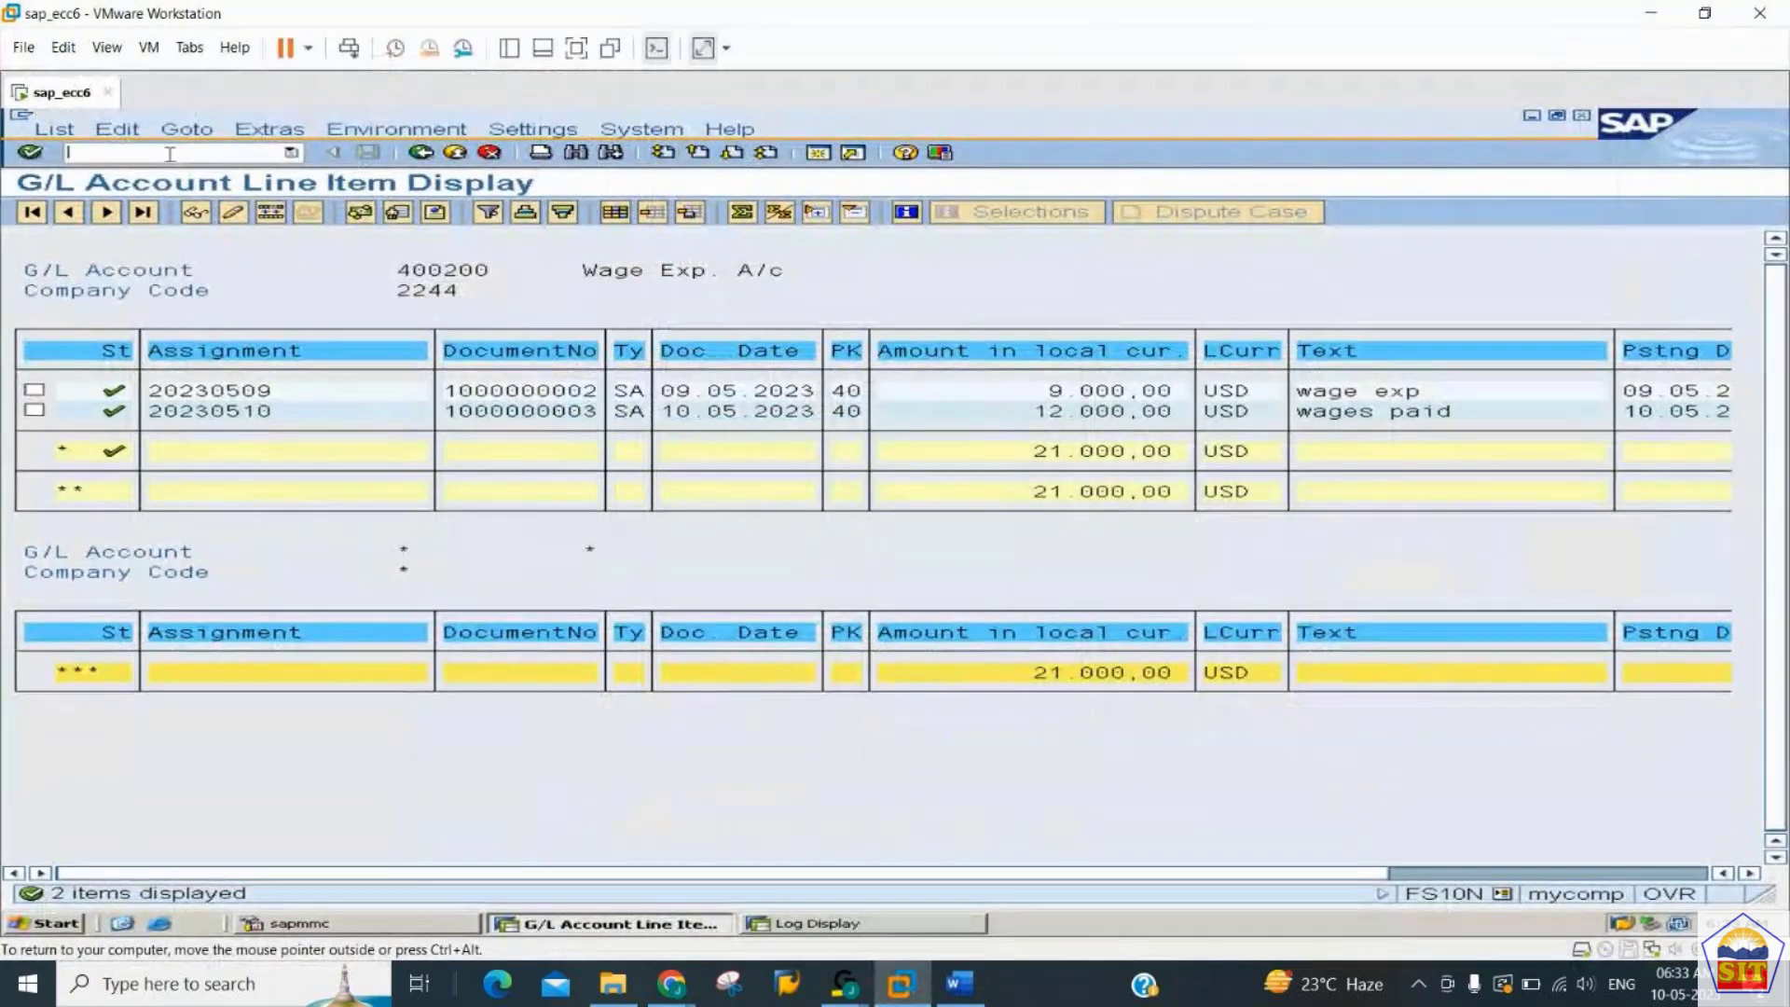
{"action": "type", "text": "/nfb"}
{"action": "type", "text": "5"}
{"action": "key", "text": "Return"}
{"action": "key", "text": "Down"}
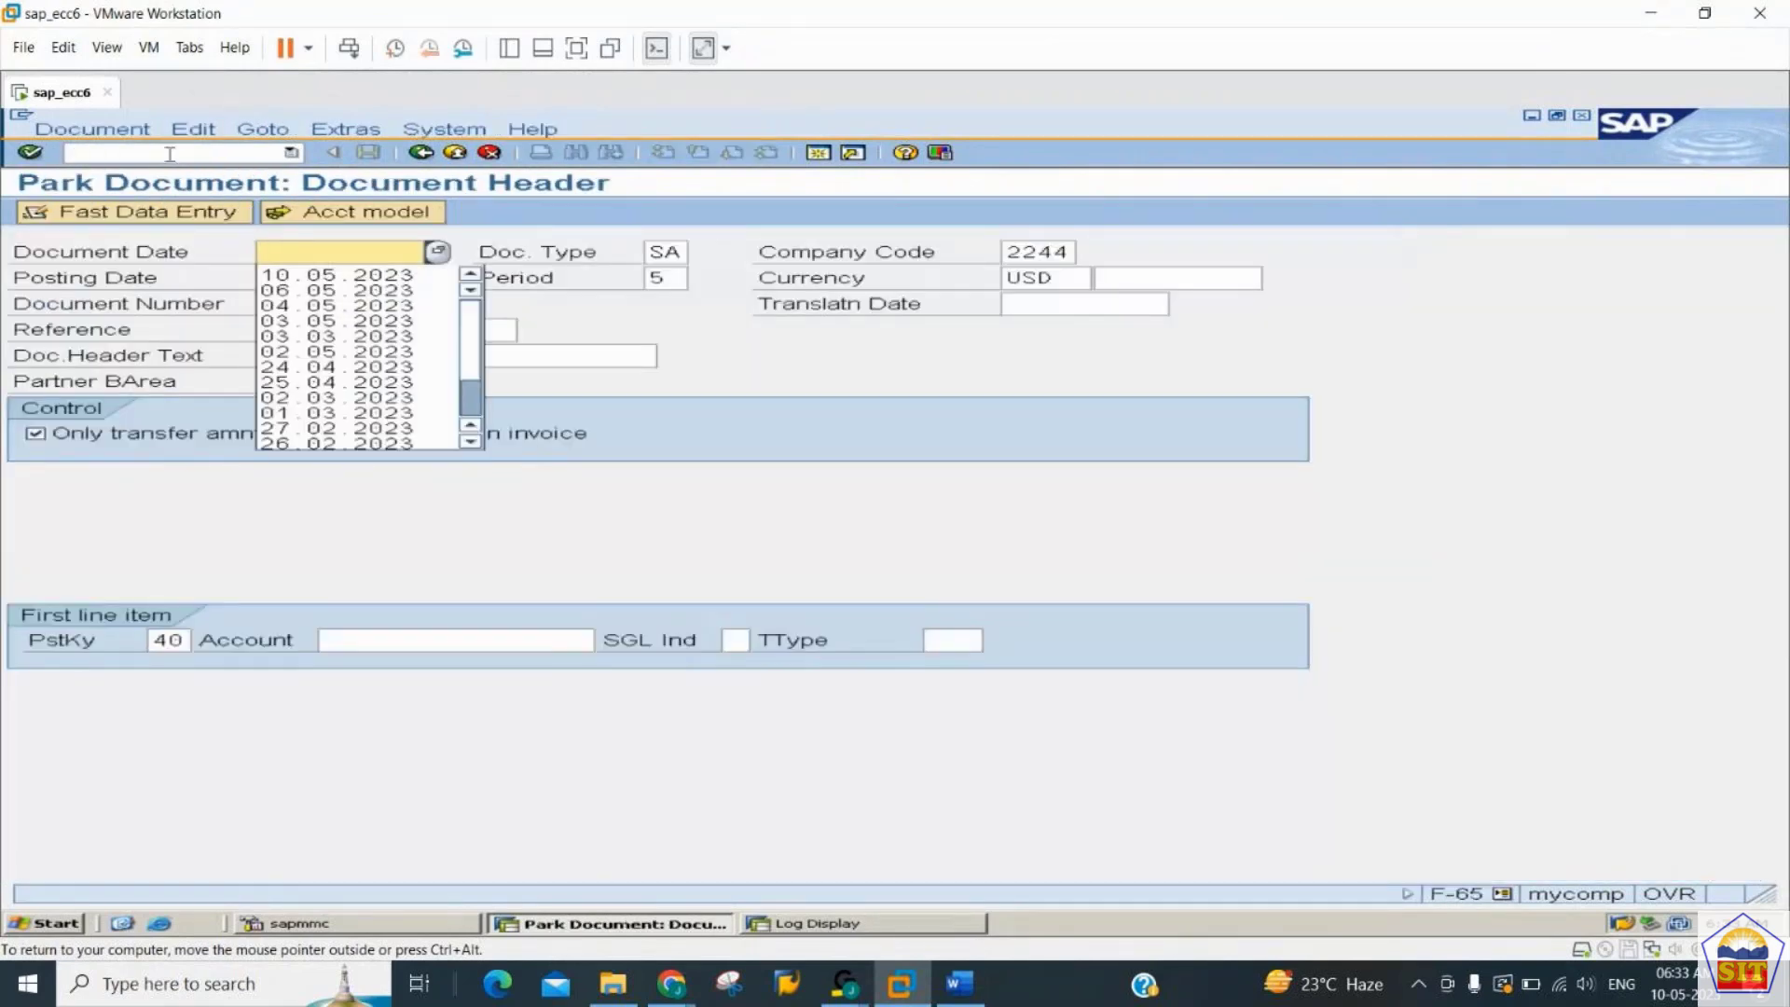
{"action": "key", "text": "Down"}
- Enter account 400300 for the first line item with posting key 40 and open its debit entry
{"action": "key", "text": "Tab"}
{"action": "key", "text": "Tab"}
{"action": "key", "text": "Tab"}
{"action": "key", "text": "Tab"}
{"action": "key", "text": "Tab"}
{"action": "key", "text": "Tab"}
{"action": "key", "text": "Tab"}
{"action": "key", "text": "Tab"}
{"action": "key", "text": "Tab"}
{"action": "key", "text": "Tab"}
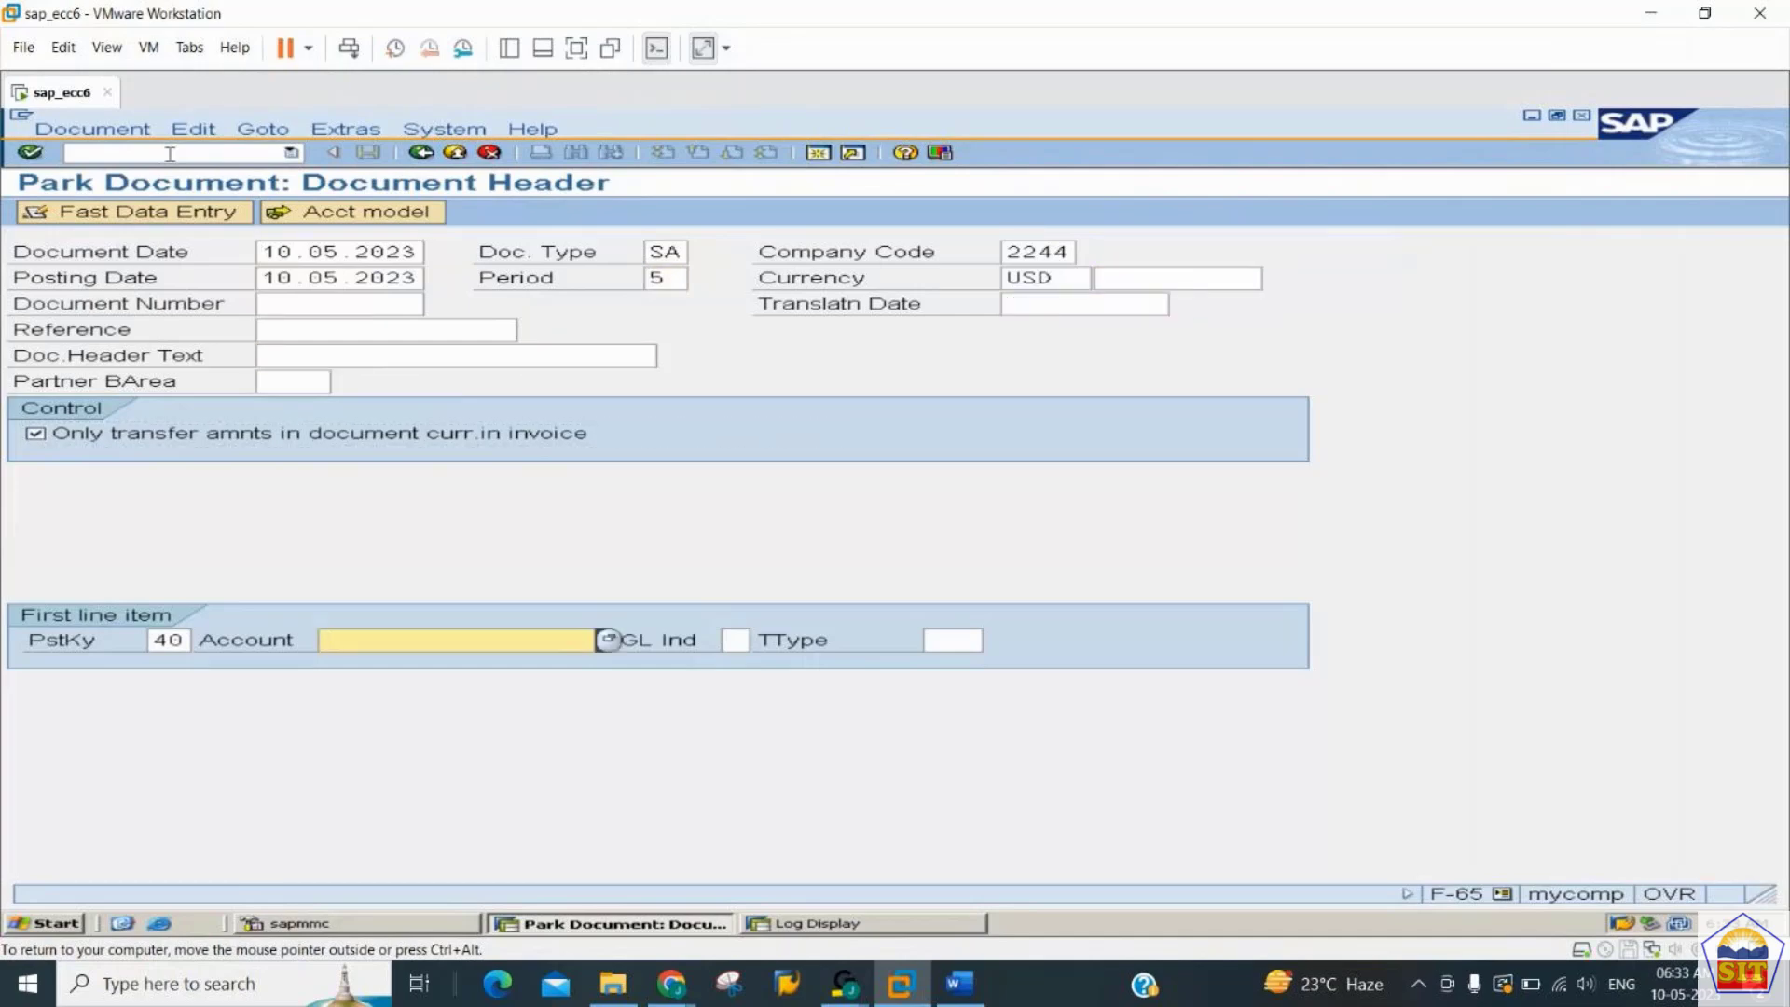
{"action": "key", "text": "Down"}
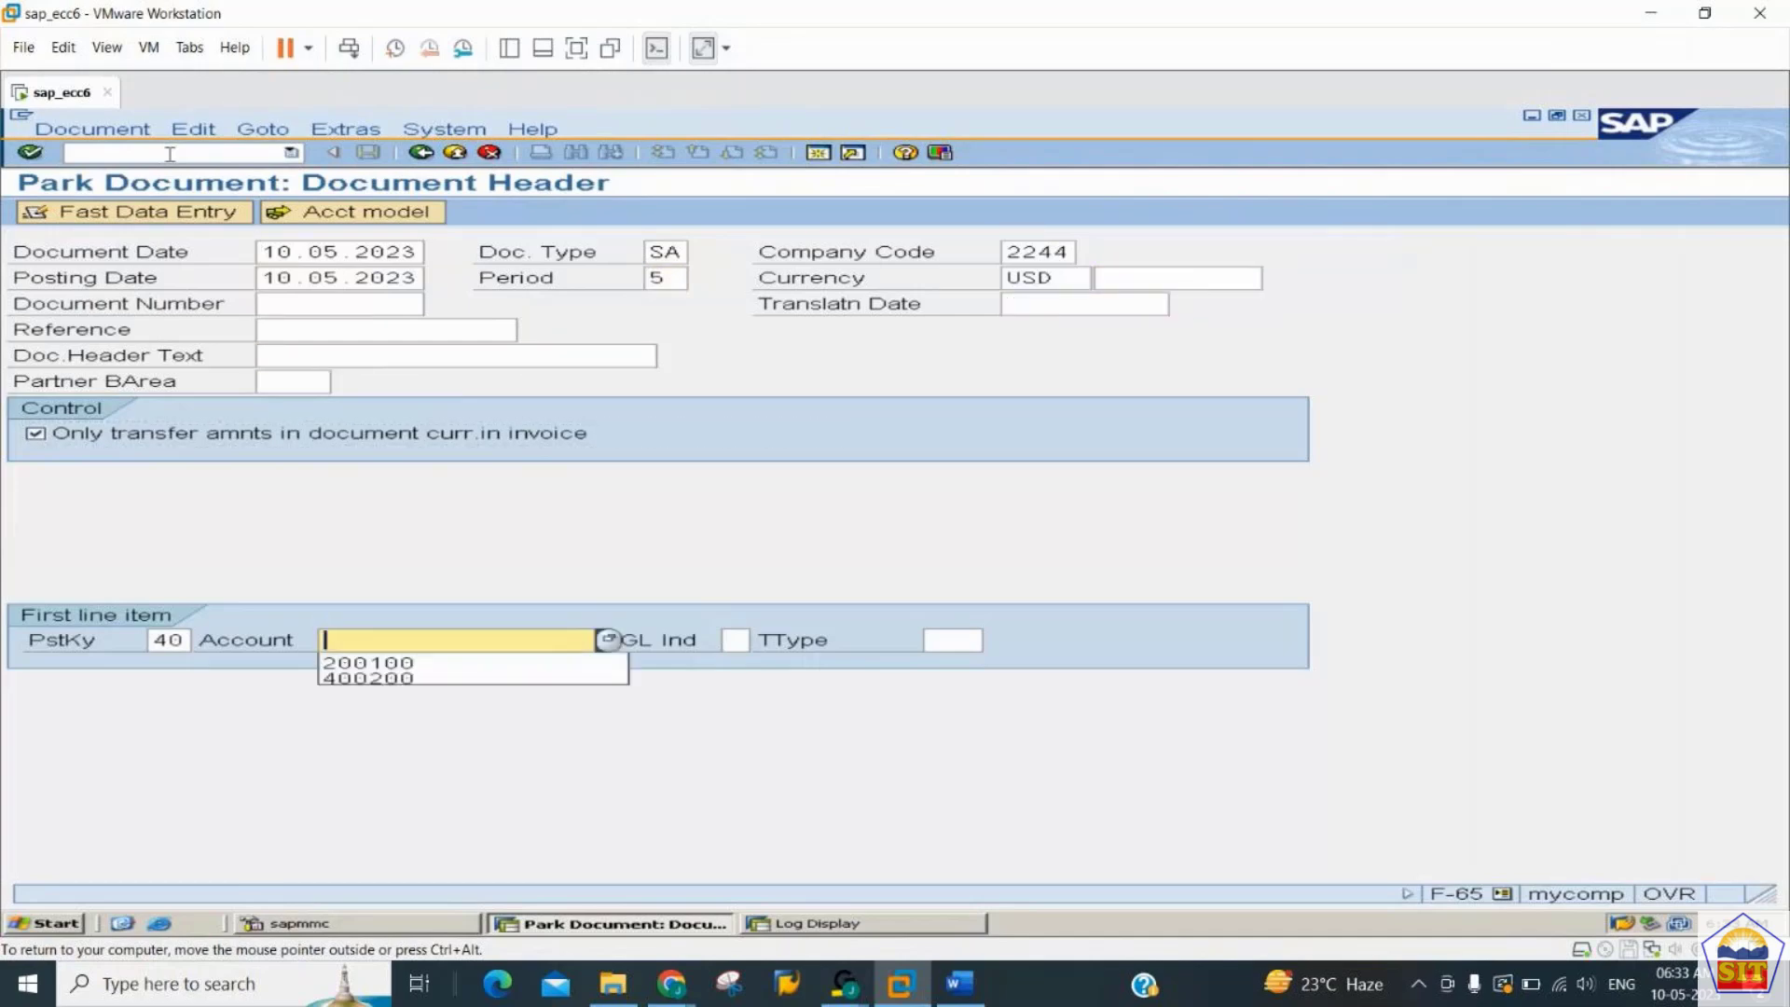
{"action": "key", "text": "Down"}
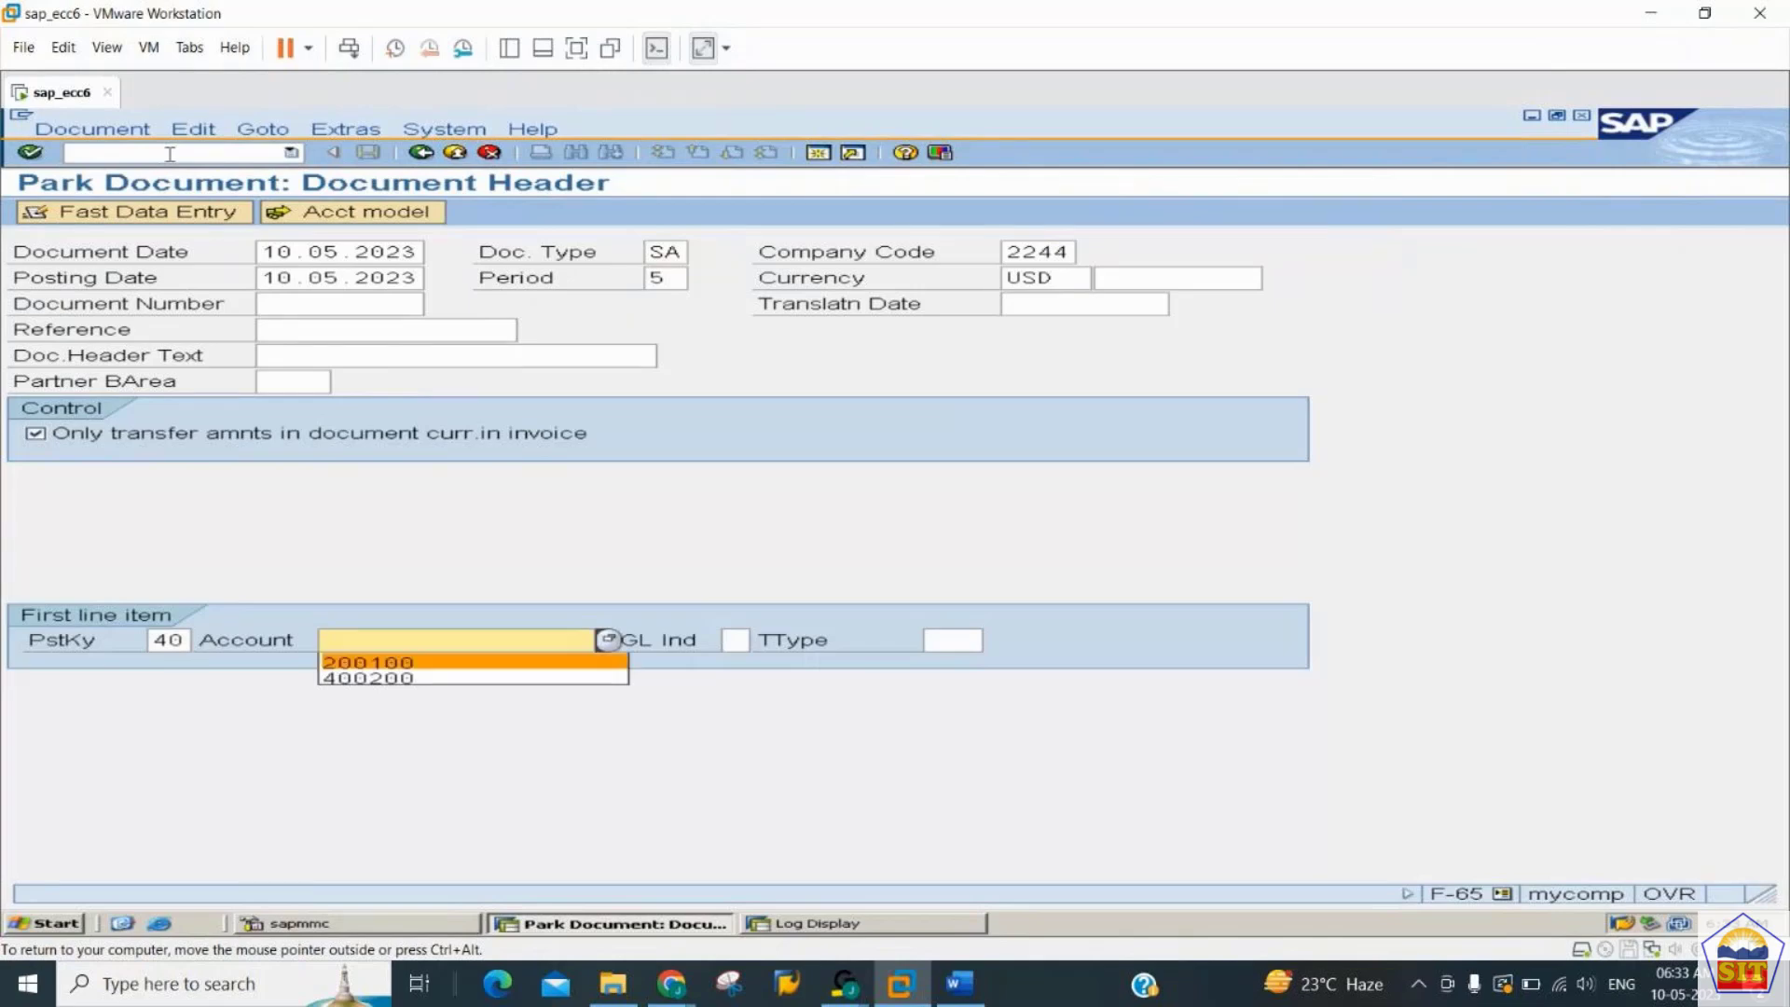
{"action": "key", "text": "Down"}
{"action": "key", "text": "Return"}
{"action": "key", "text": "BackSpace"}
{"action": "key", "text": "BackSpace"}
{"action": "key", "text": "BackSpace"}
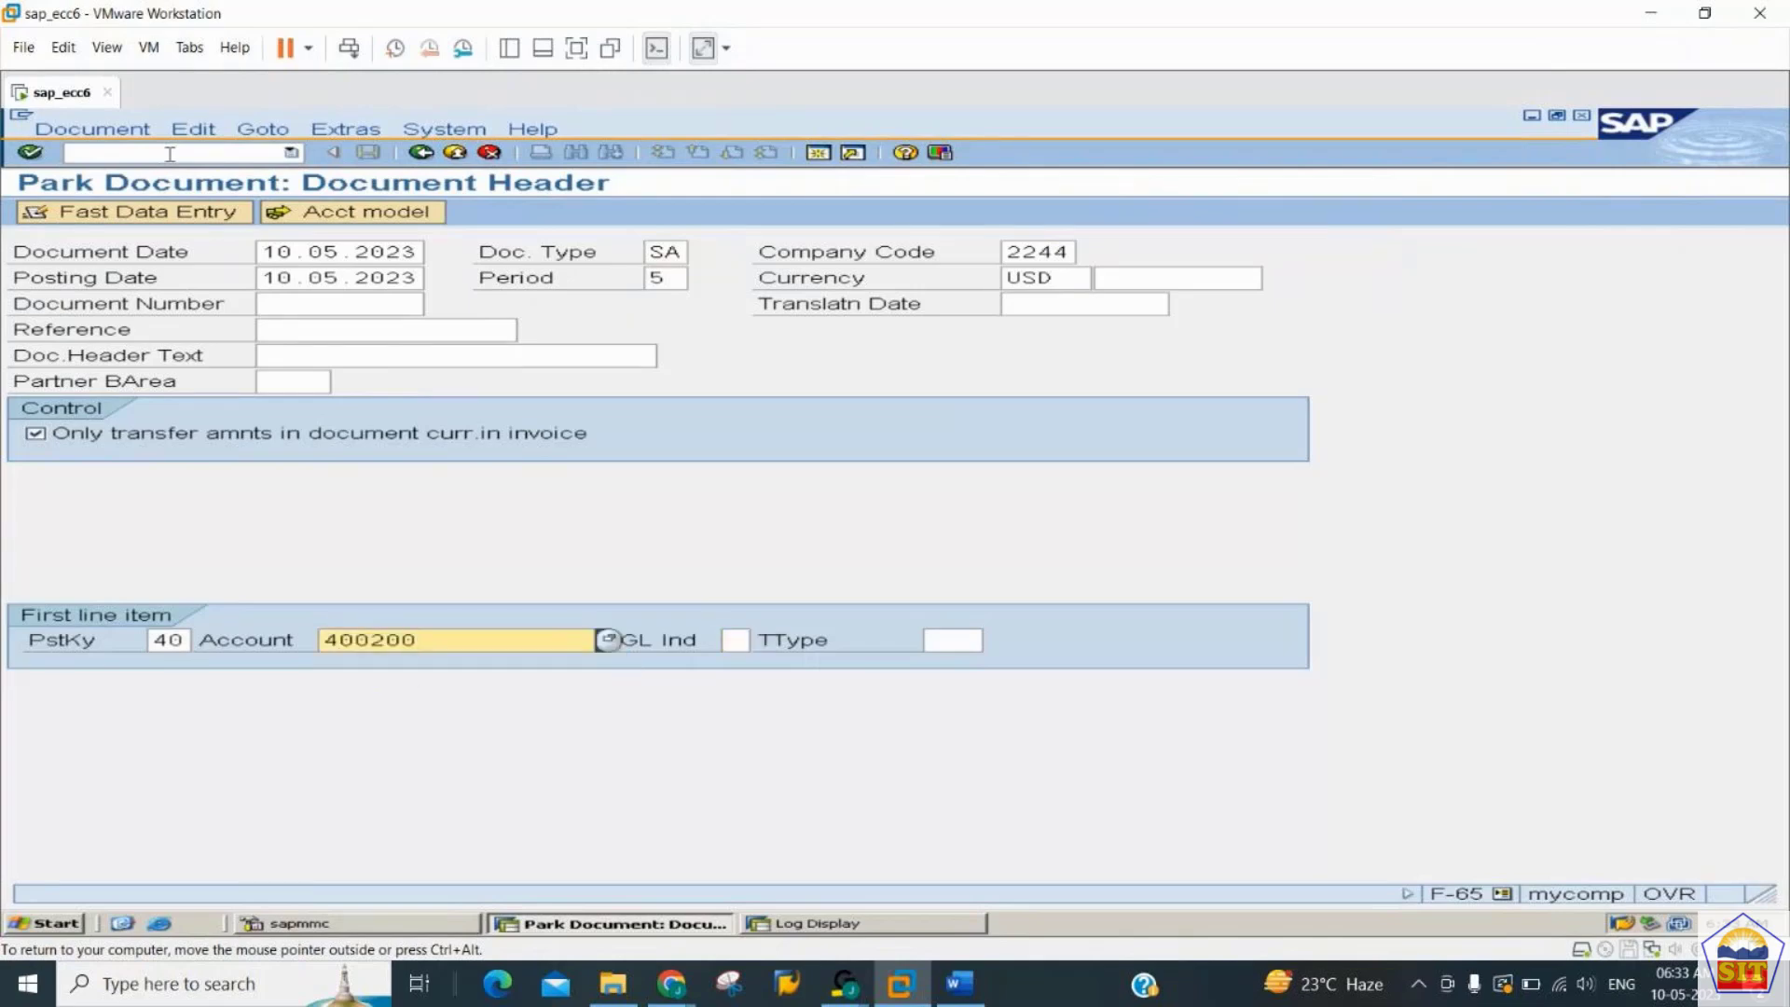
{"action": "type", "text": "300"}
{"action": "key", "text": "Return"}
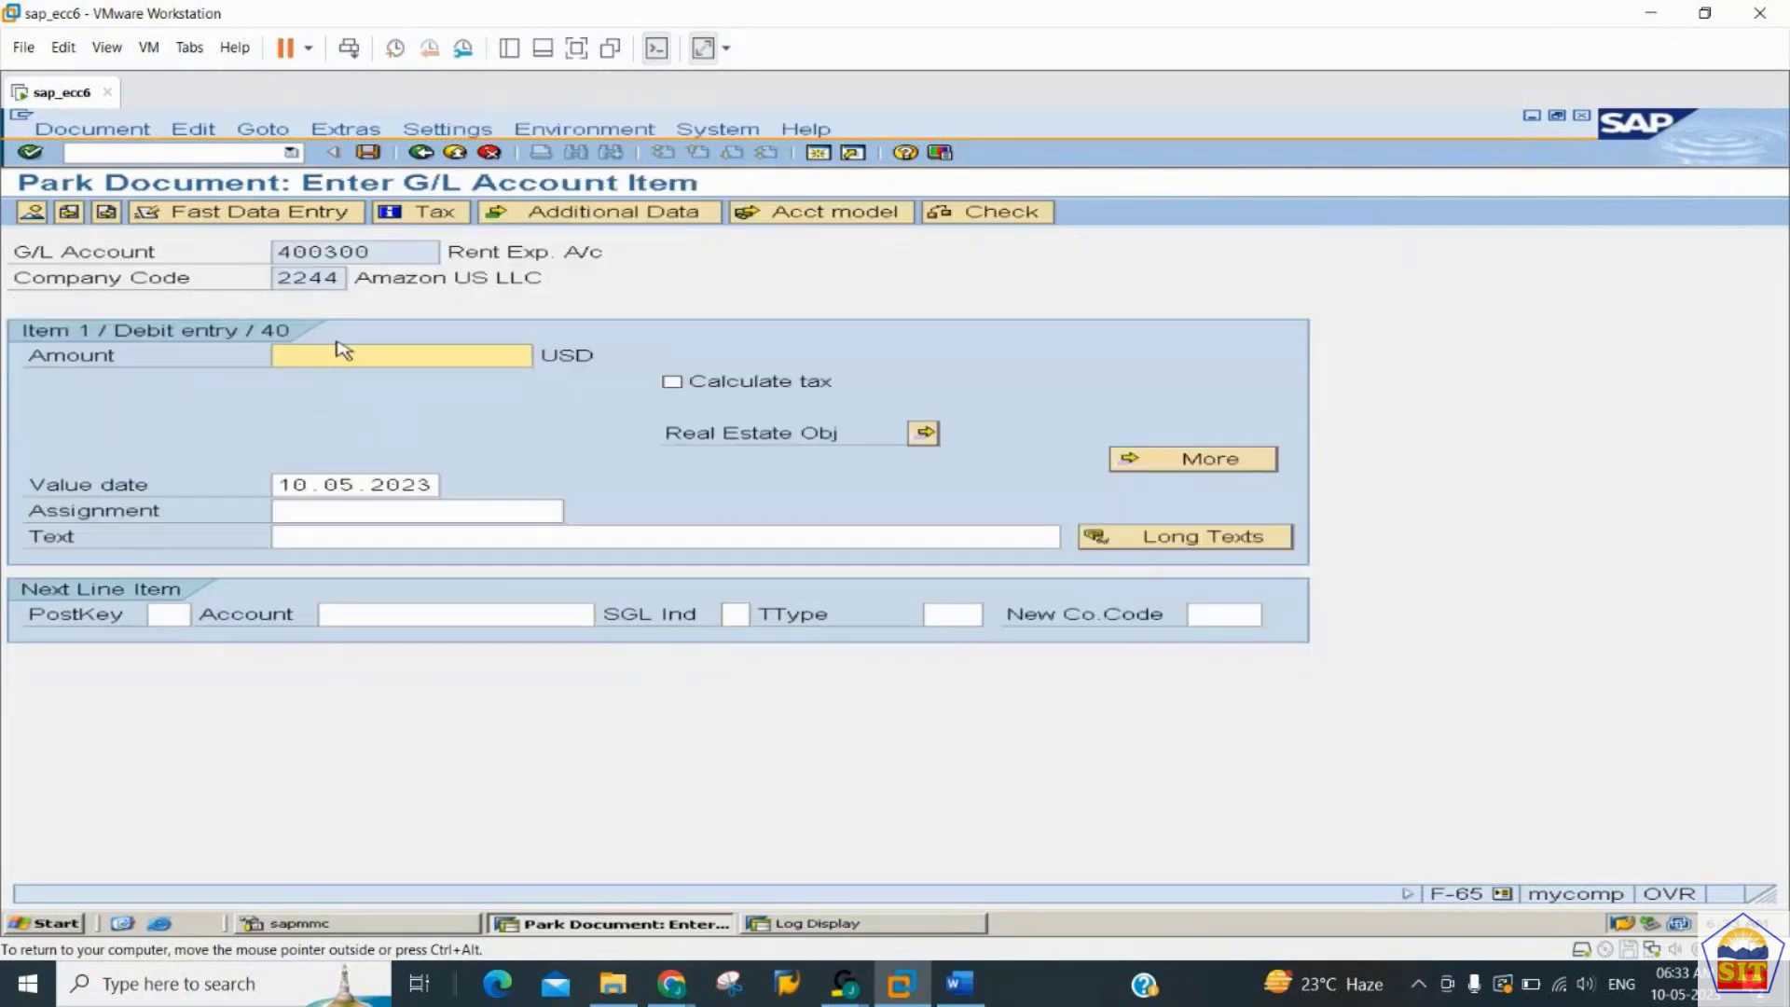
- Give the rent expense debit item an amount of 13000 and the text "rent paid"
{"action": "type", "text": "13000"}
{"action": "key", "text": "Tab"}
{"action": "key", "text": "Tab"}
{"action": "key", "text": "Tab"}
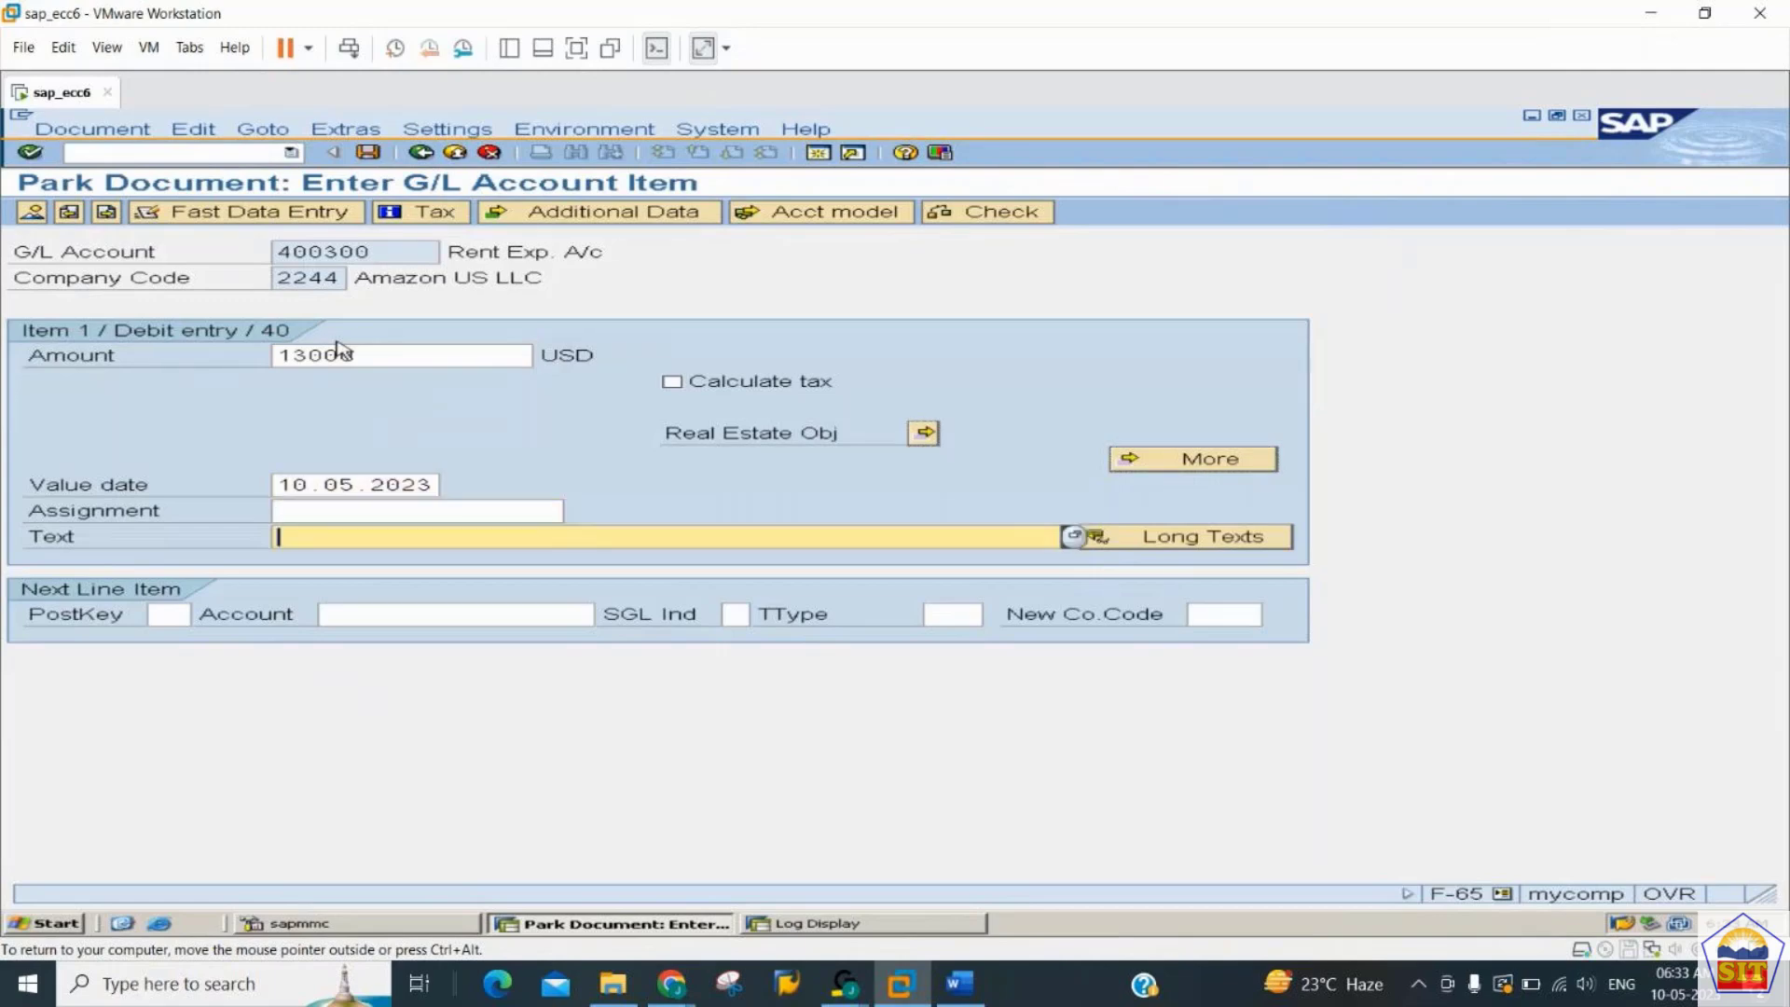
{"action": "type", "text": "rent pa"}
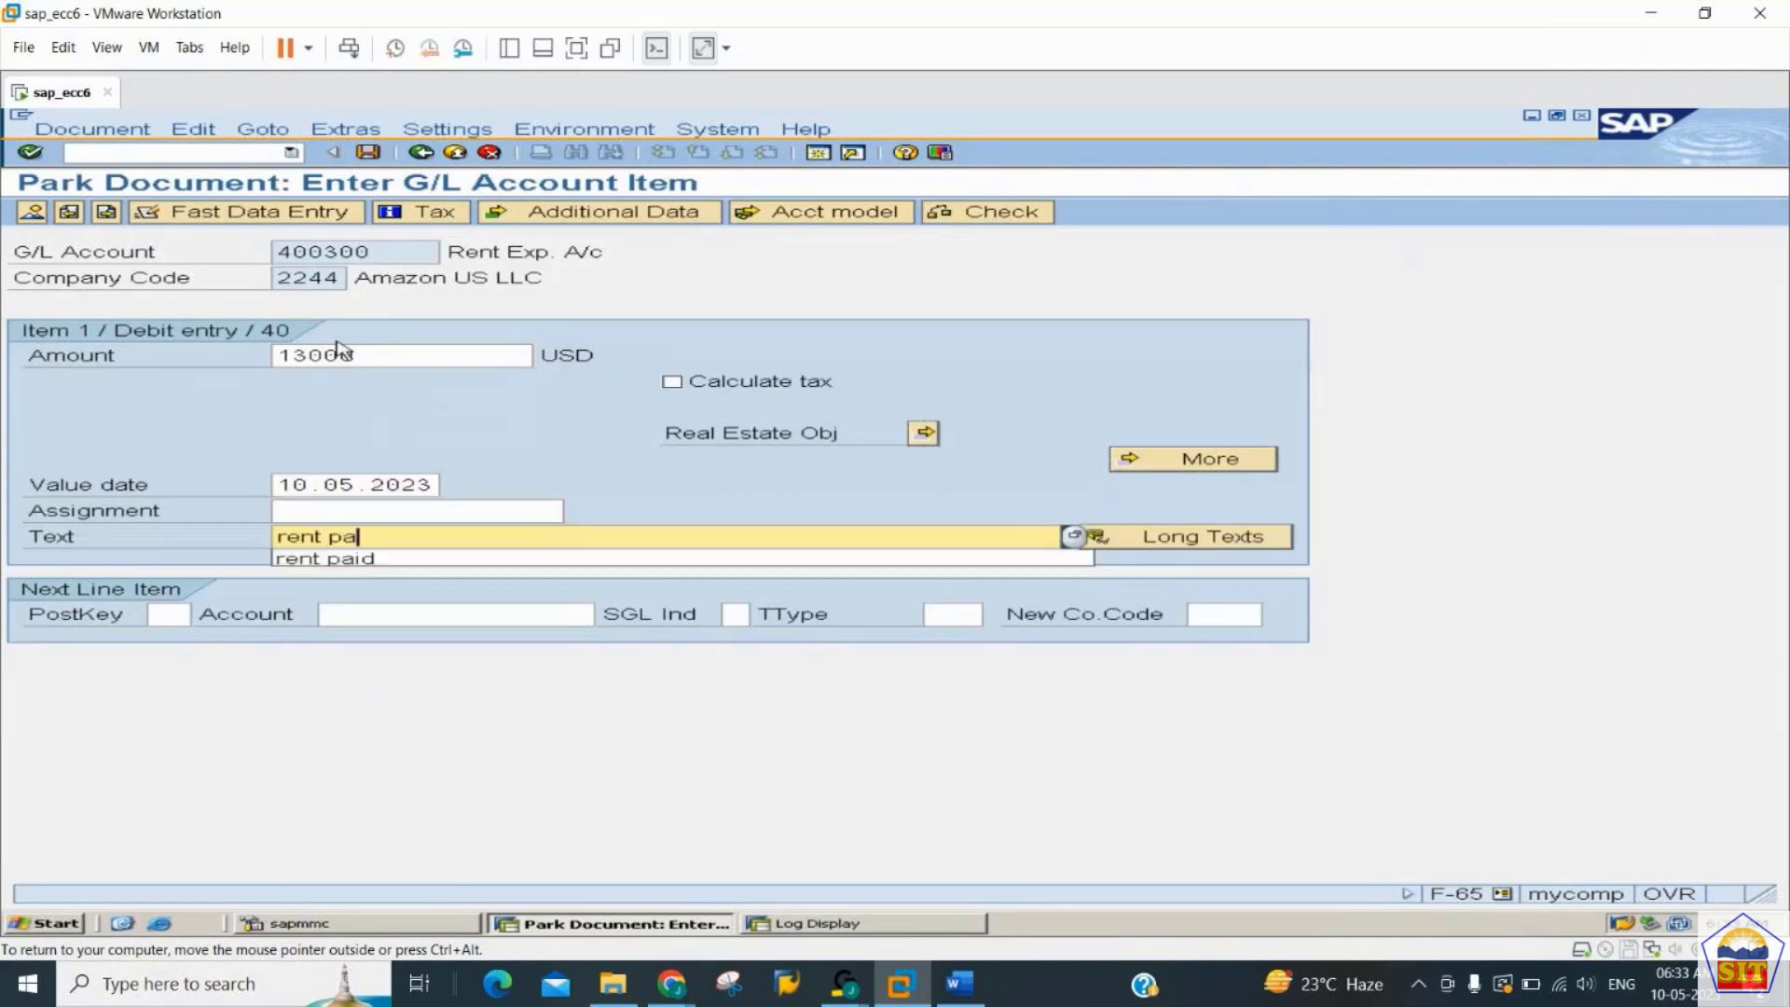
{"action": "type", "text": "id"}
- Add the next line item with posting key 50 and account 200100, and open its credit entry
{"action": "key", "text": "Tab"}
{"action": "type", "text": "50"}
{"action": "key", "text": "Tab"}
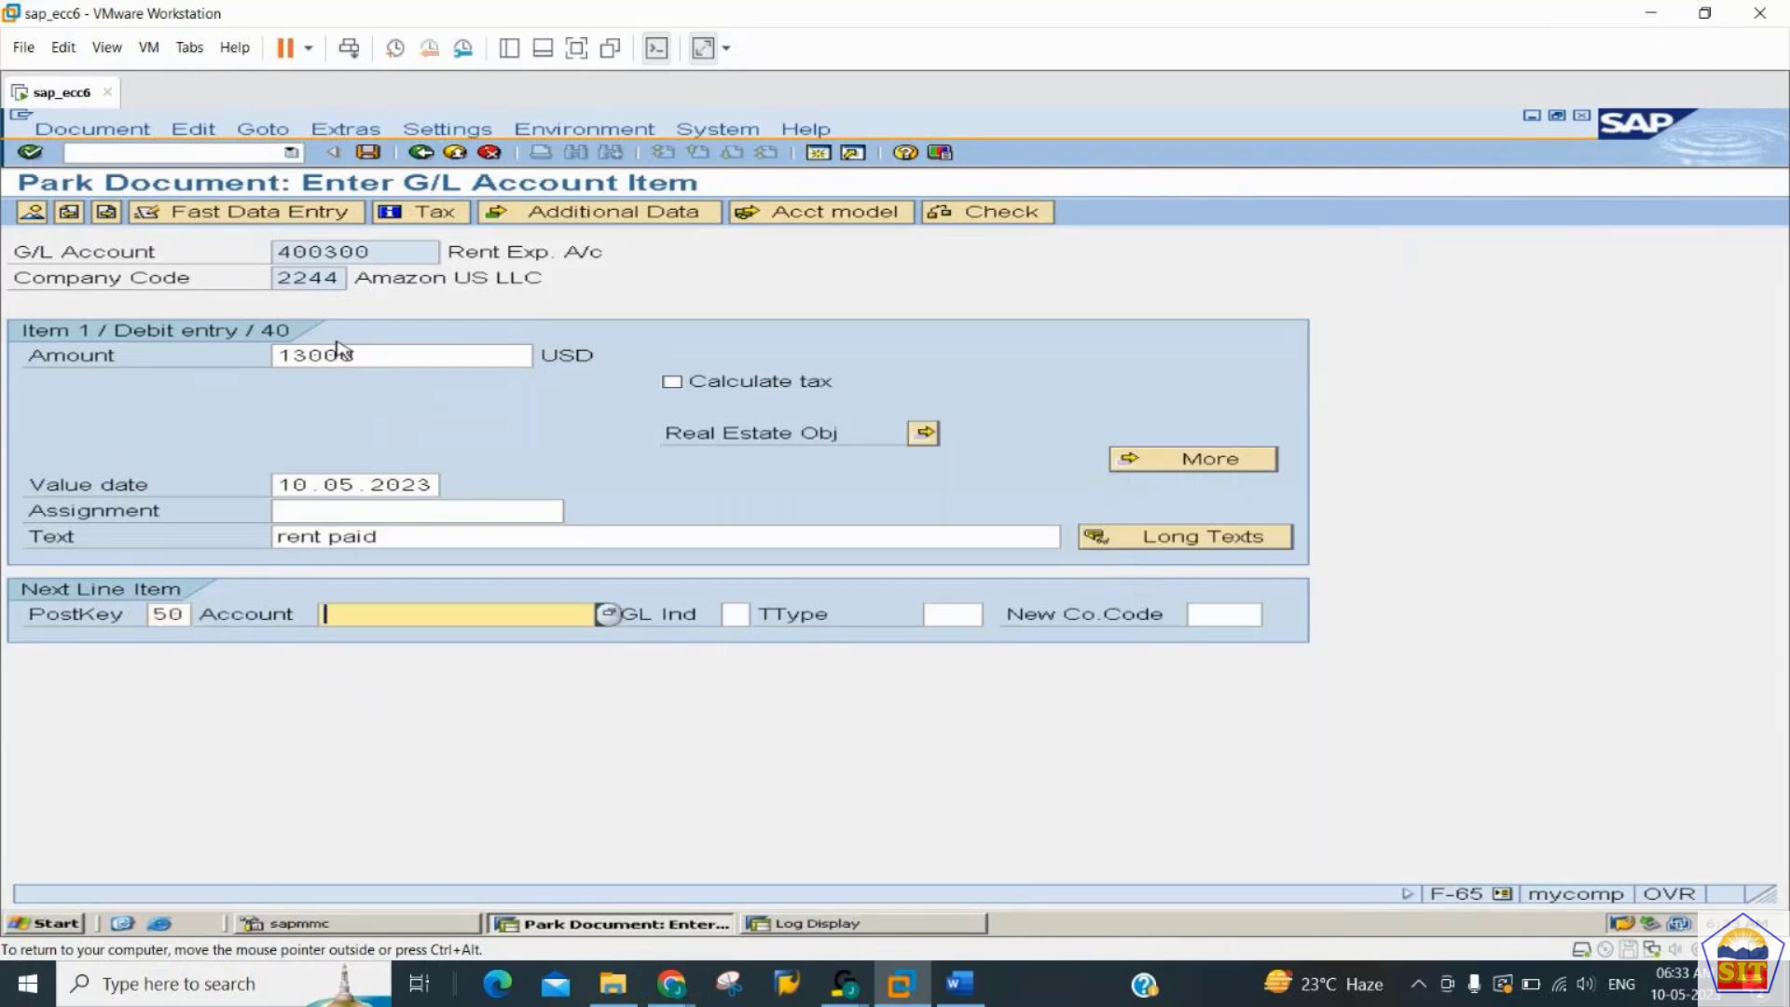
{"action": "type", "text": "200100"}
{"action": "key", "text": "Return"}
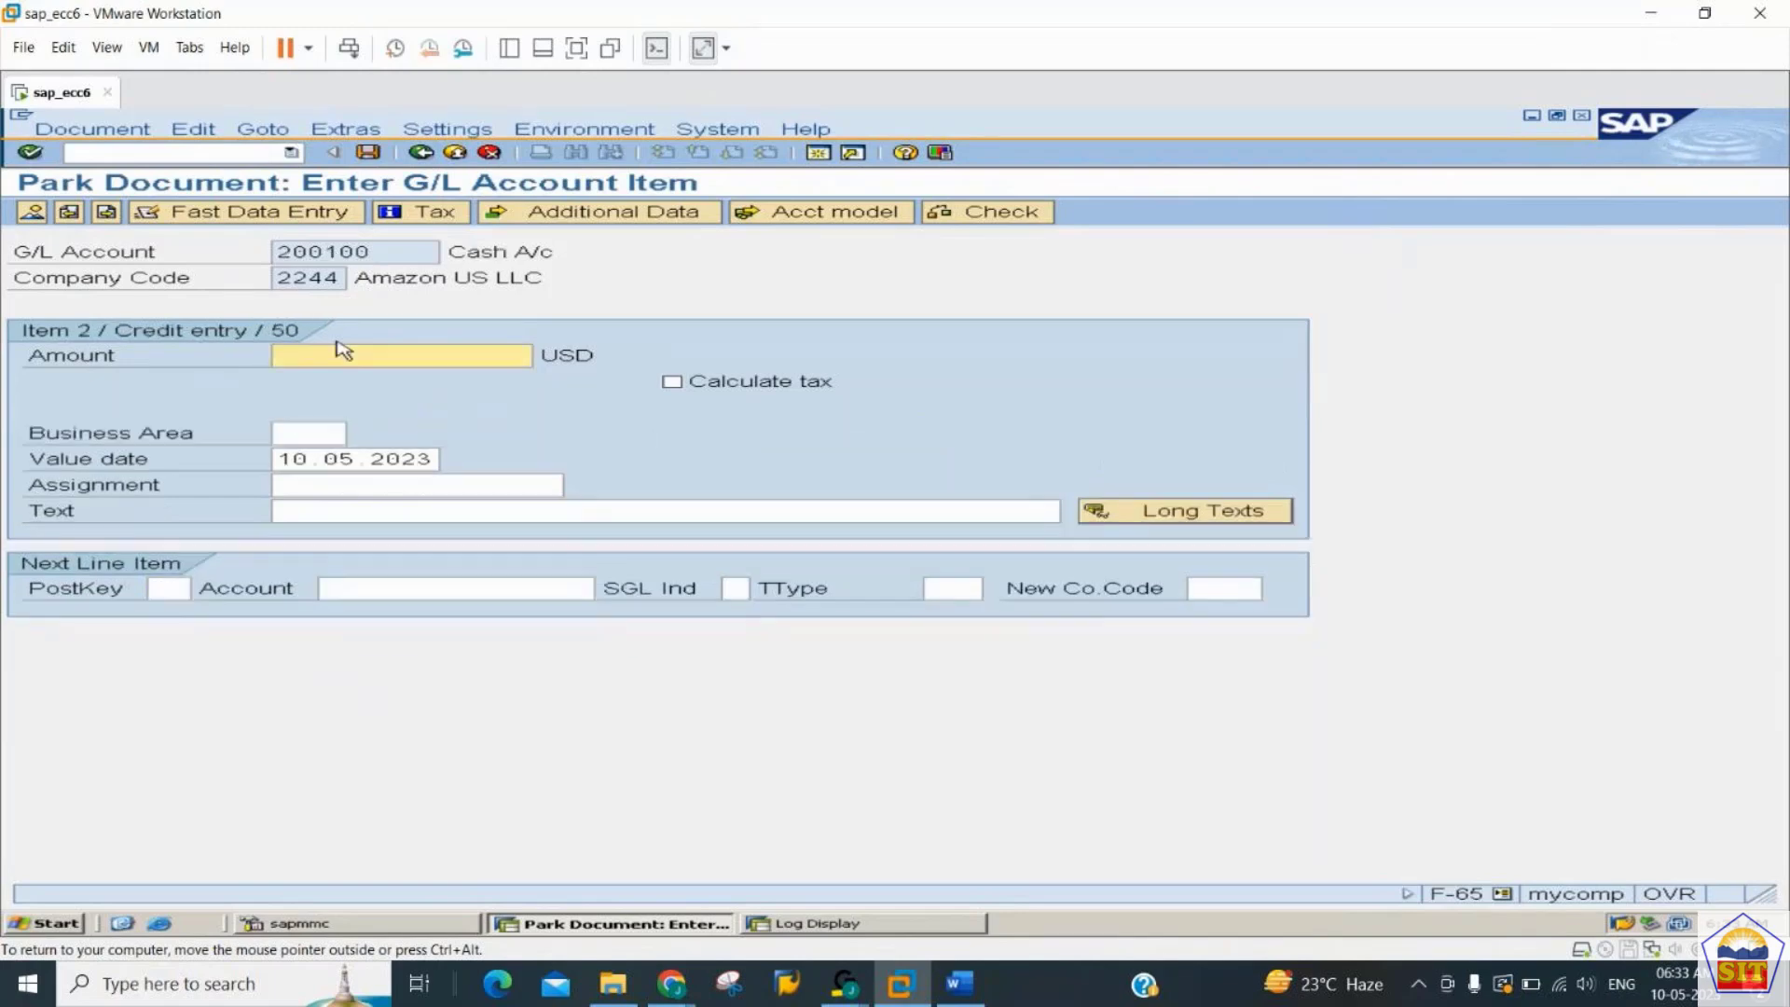
- Fill the cash credit item using "*" as the amount and "+" as the text
{"action": "type", "text": "*"}
{"action": "key", "text": "Tab"}
{"action": "key", "text": "Tab"}
{"action": "key", "text": "Tab"}
{"action": "key", "text": "Tab"}
{"action": "key", "text": "Tab"}
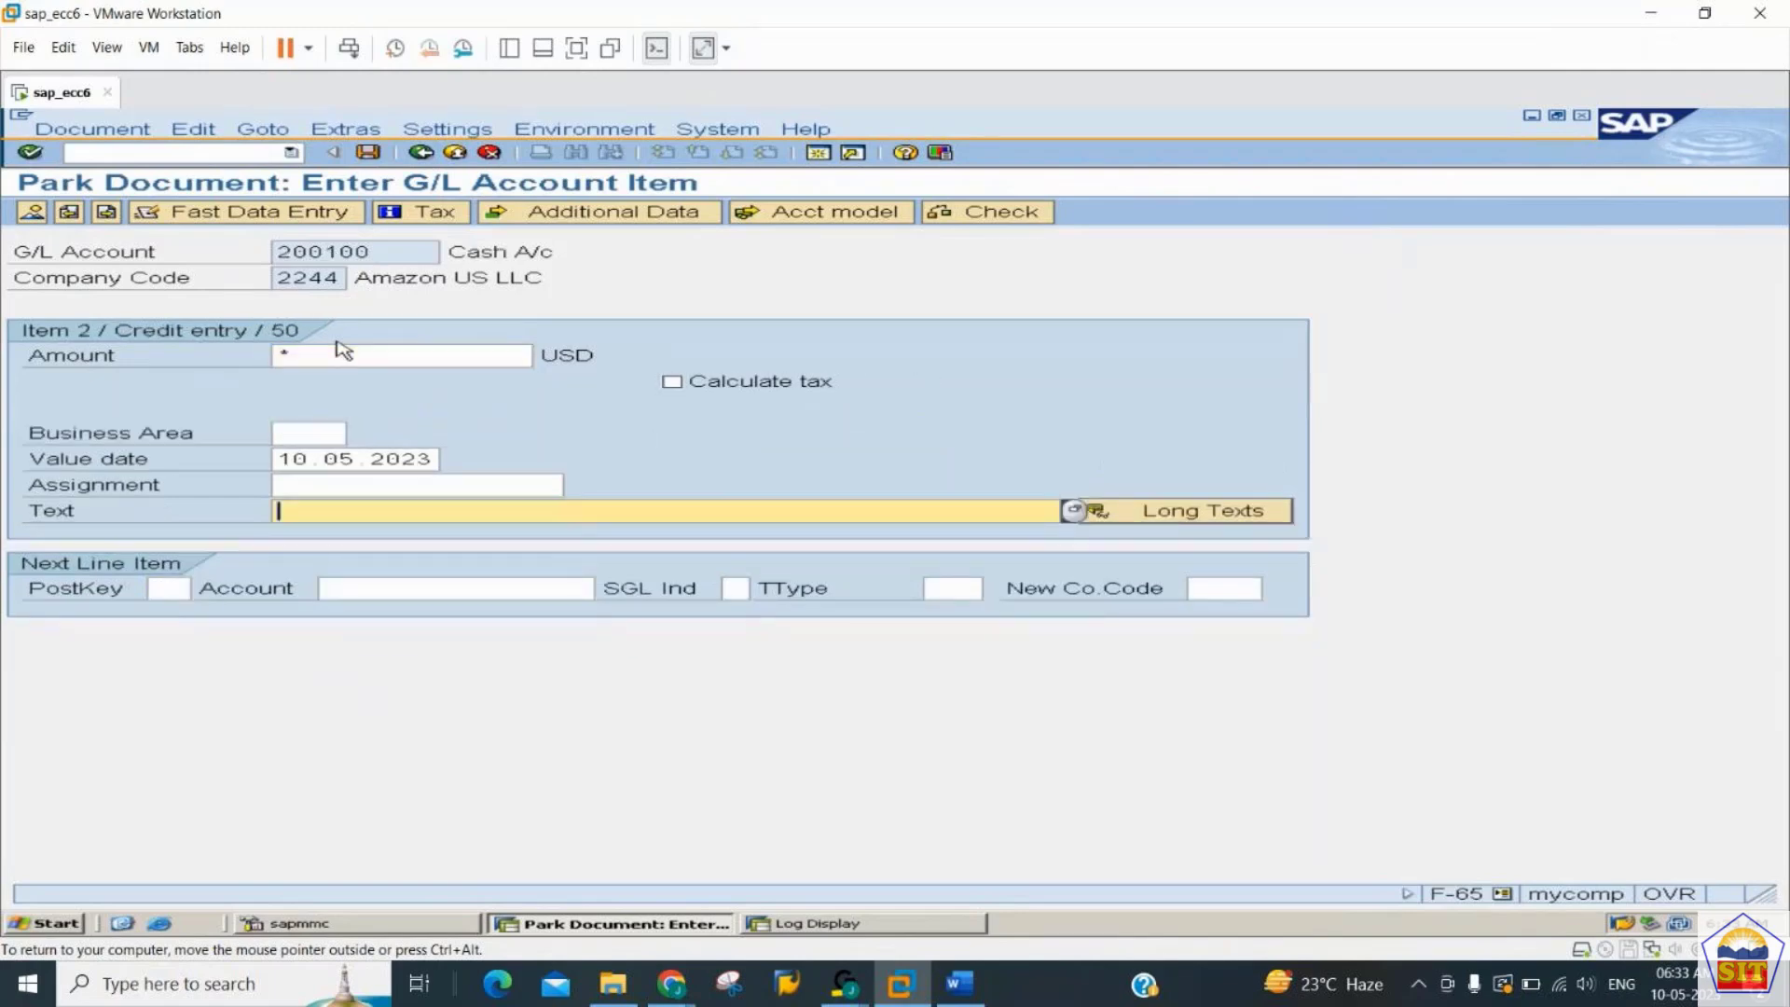
{"action": "type", "text": "+"}
{"action": "key", "text": "Return"}
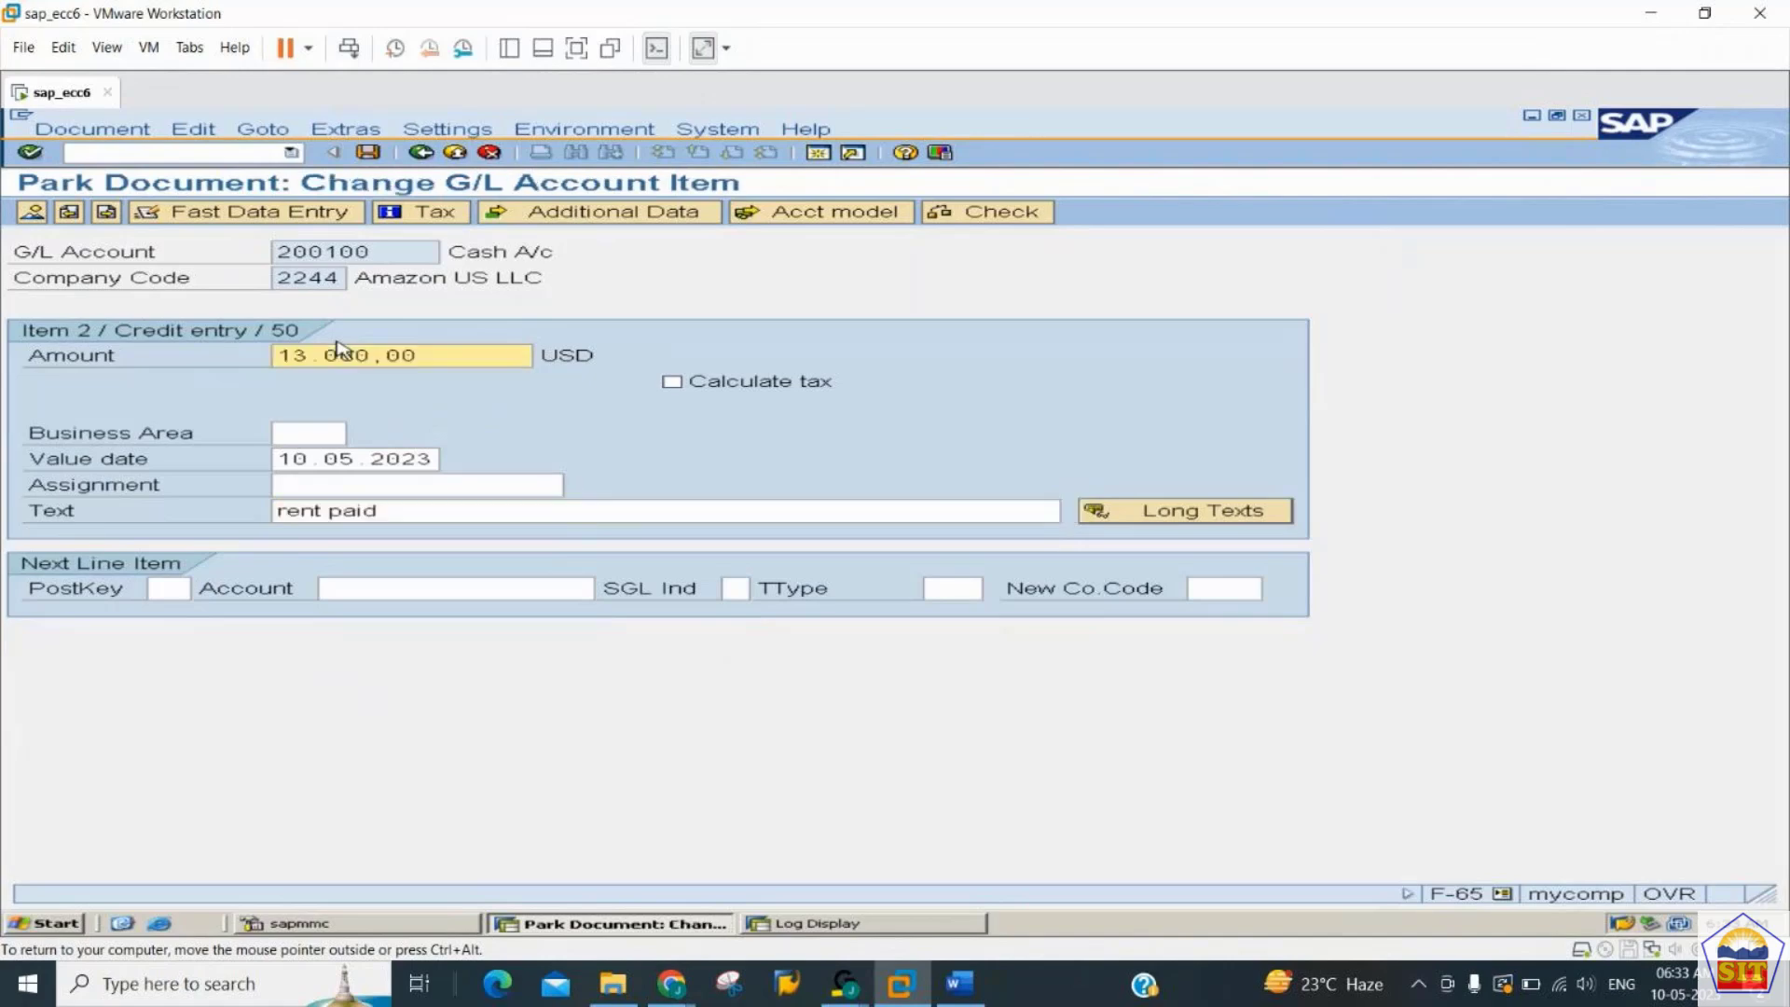
- Open the document overview and park the rent document
{"action": "left_click", "coordinate": [33, 213]}
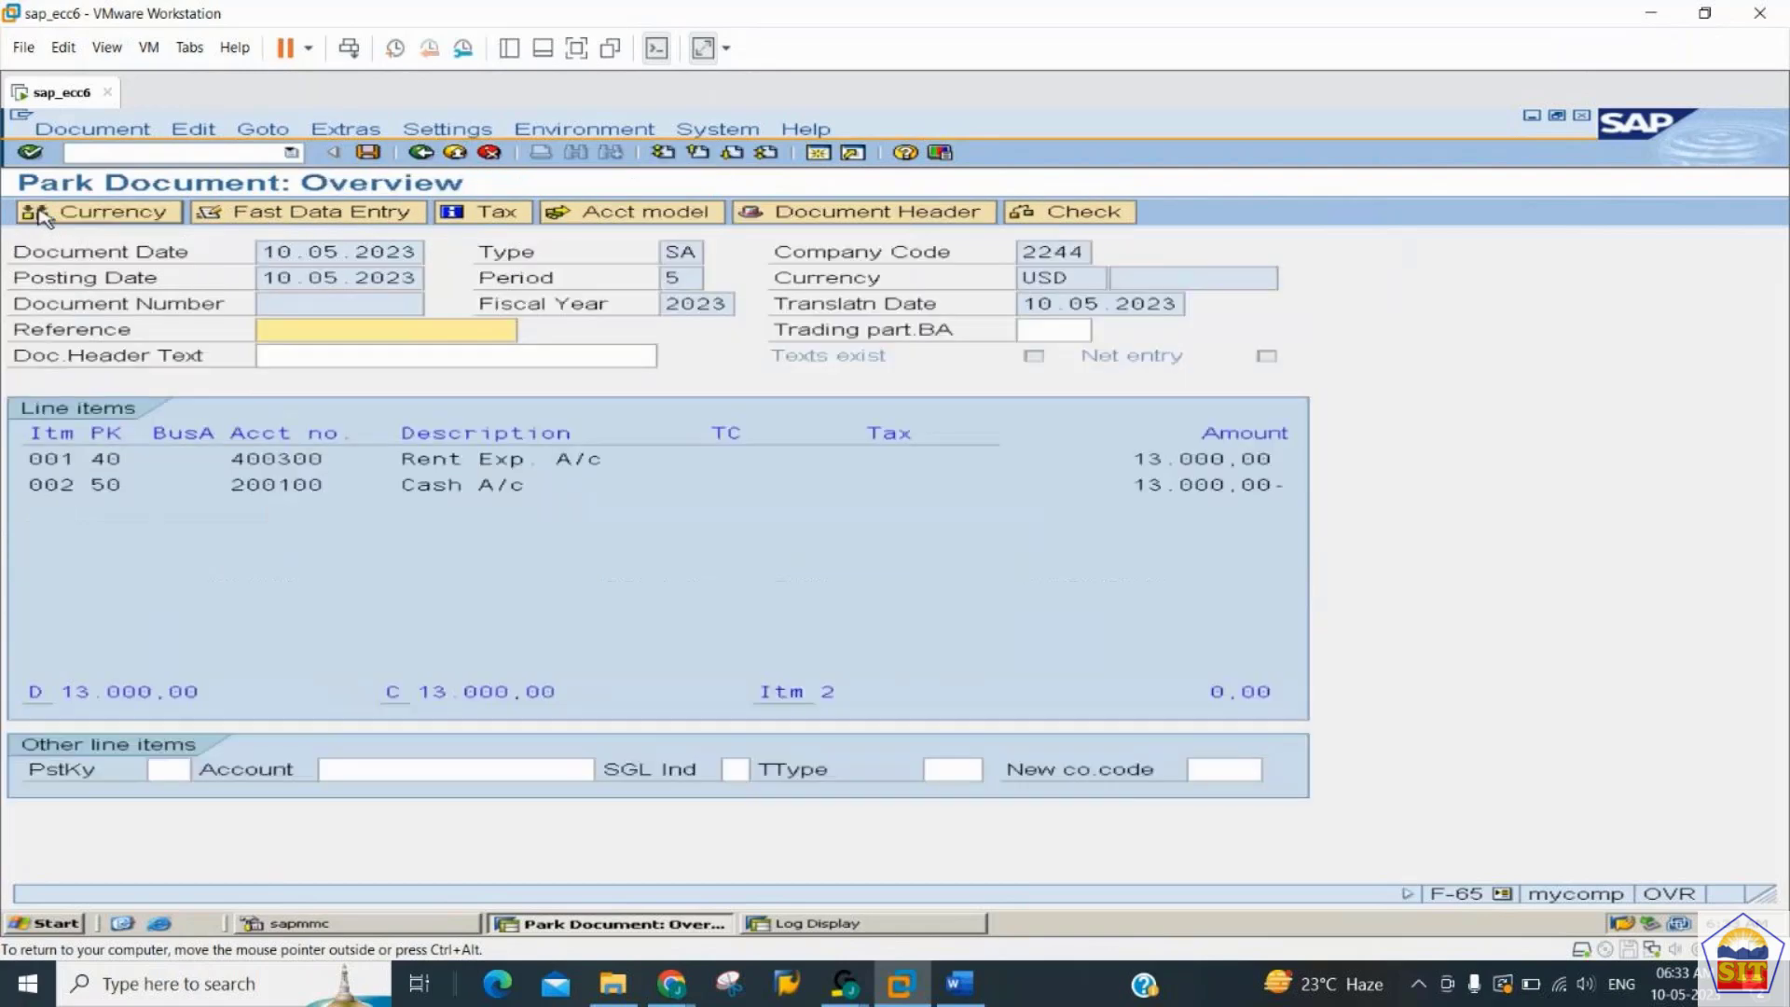
{"action": "left_click", "coordinate": [56, 136]}
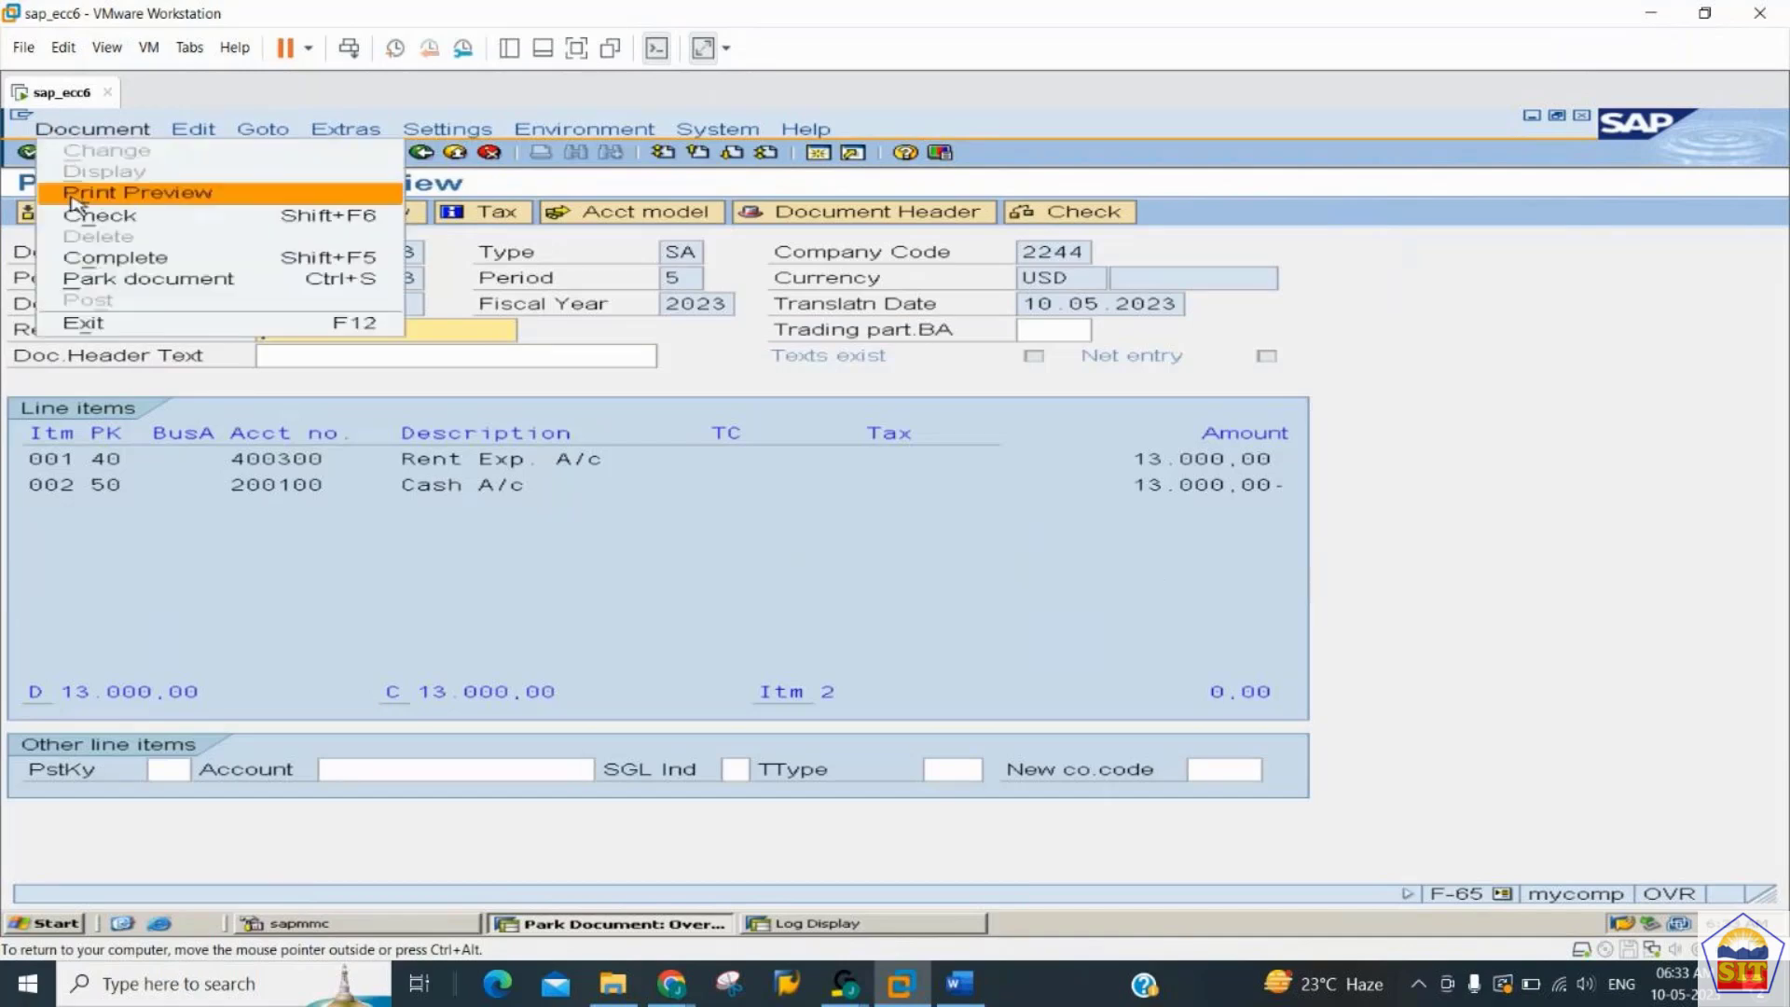
{"action": "left_click", "coordinate": [248, 537]}
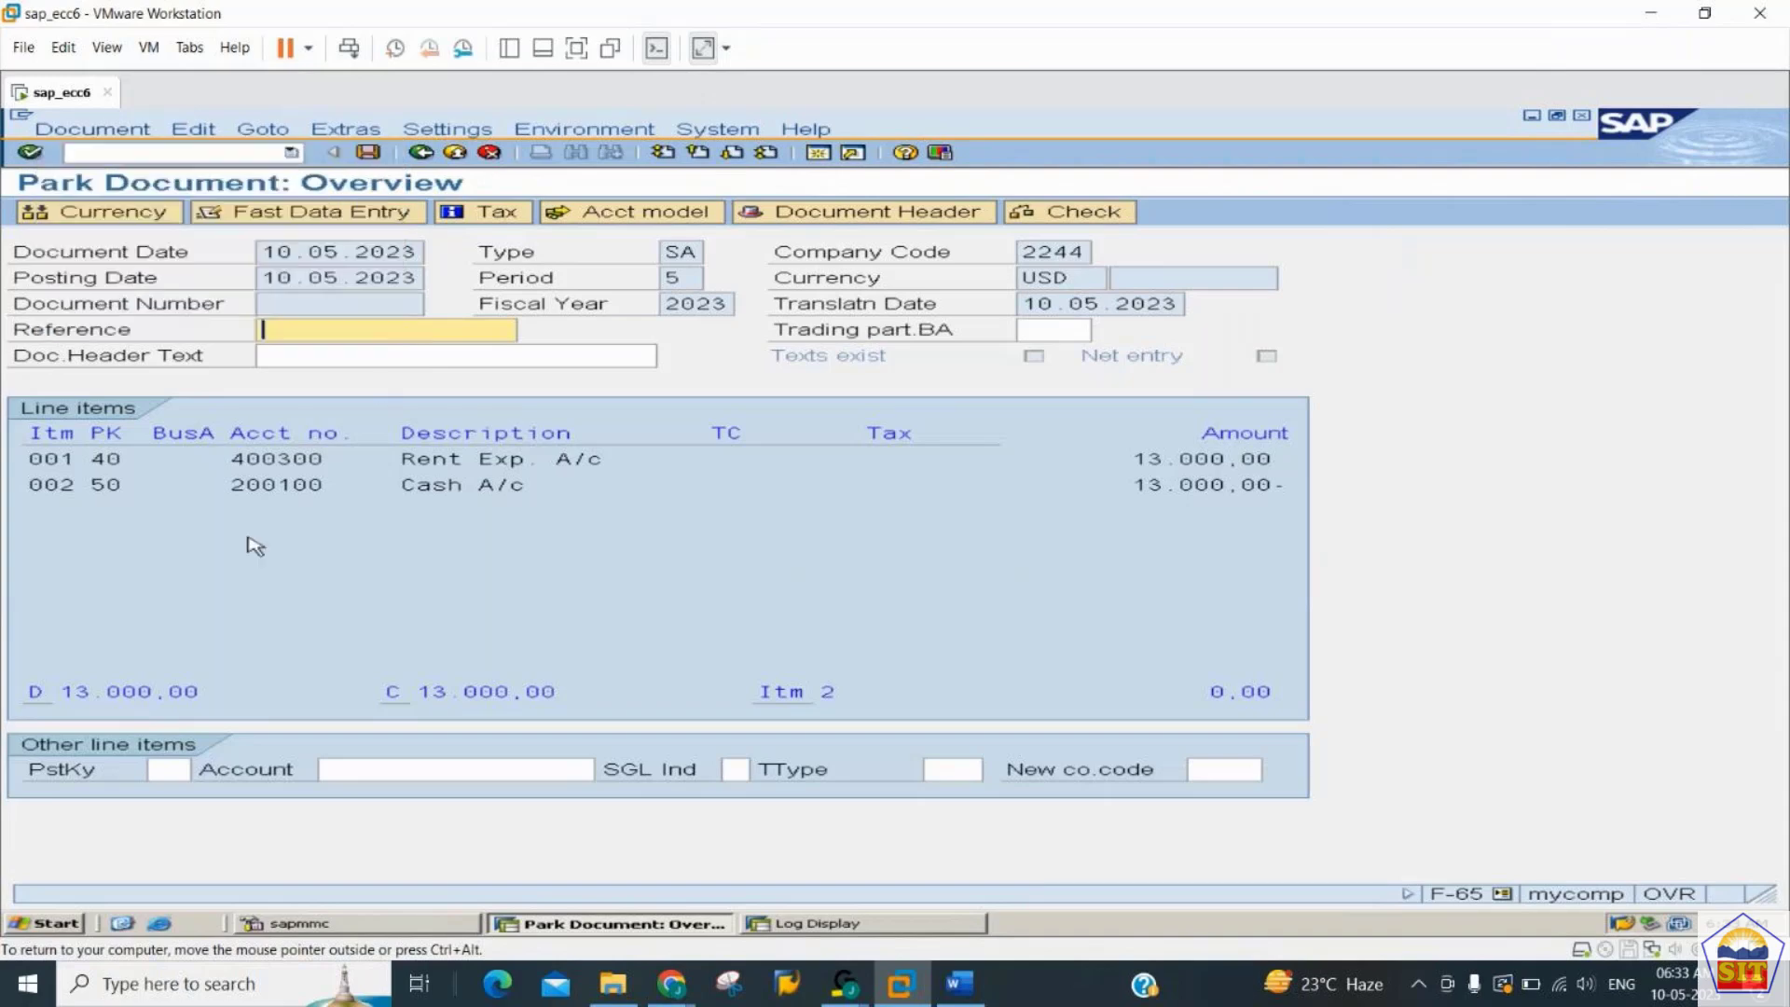
{"action": "left_click", "coordinate": [370, 153]}
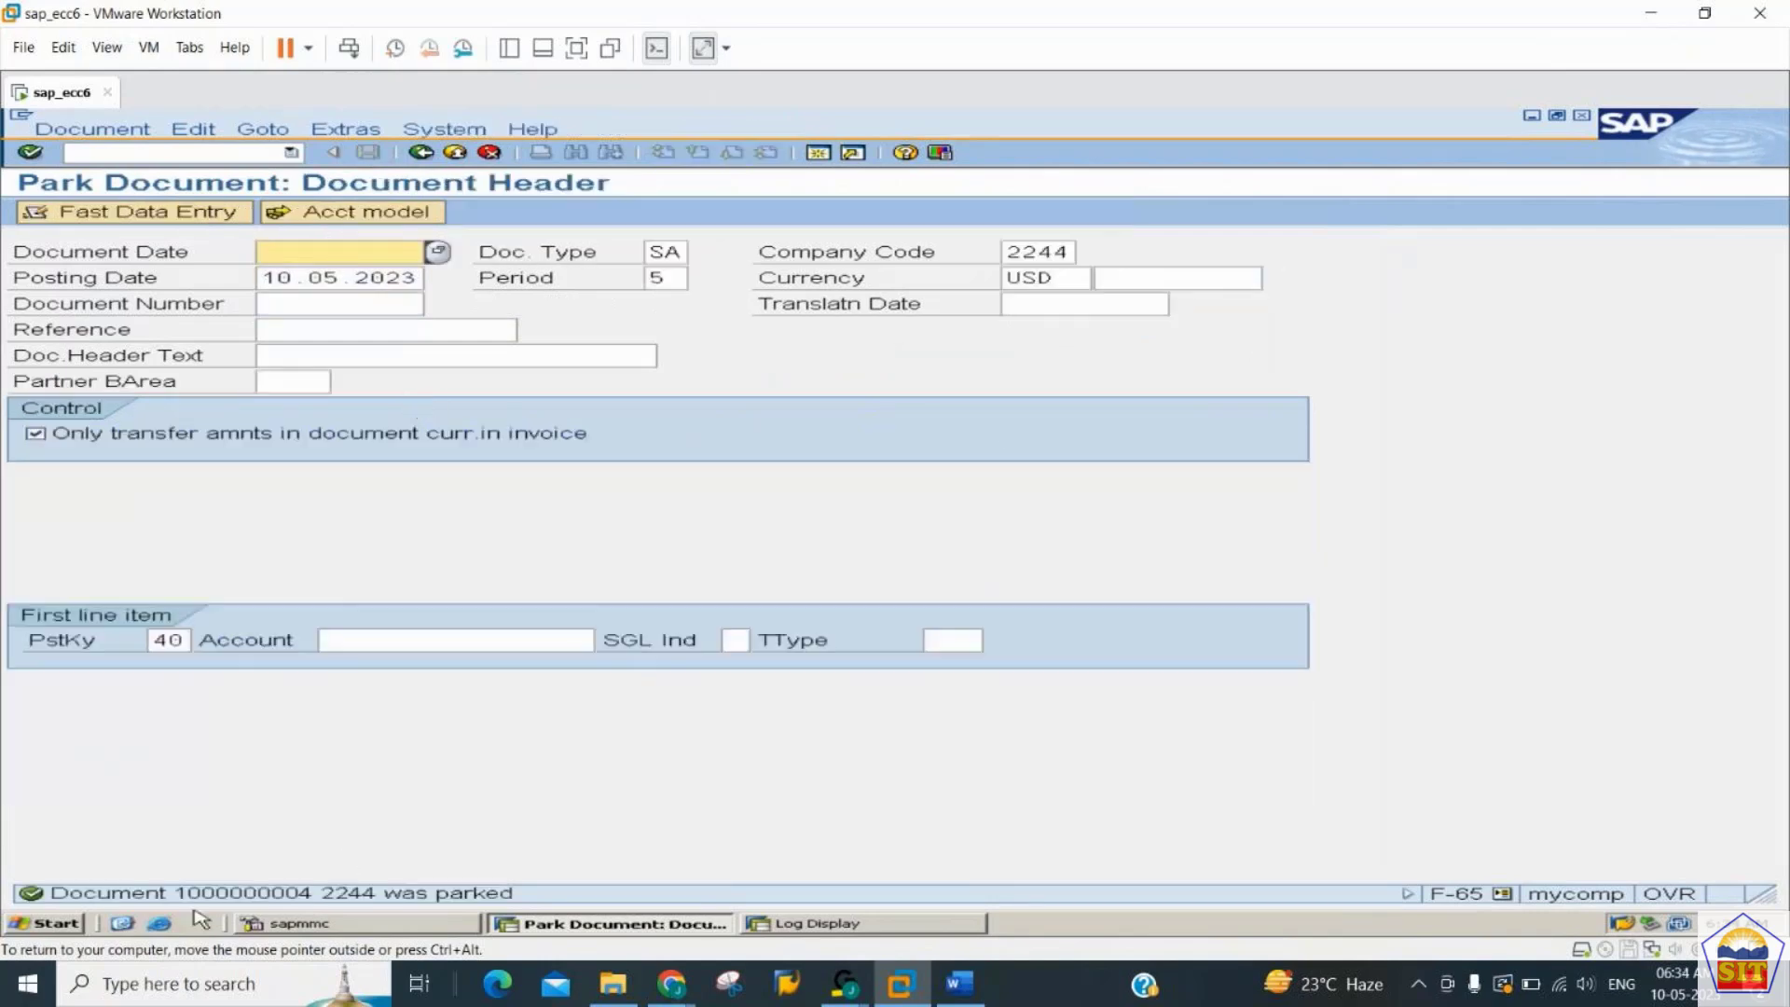
{"action": "left_click", "coordinate": [110, 152]}
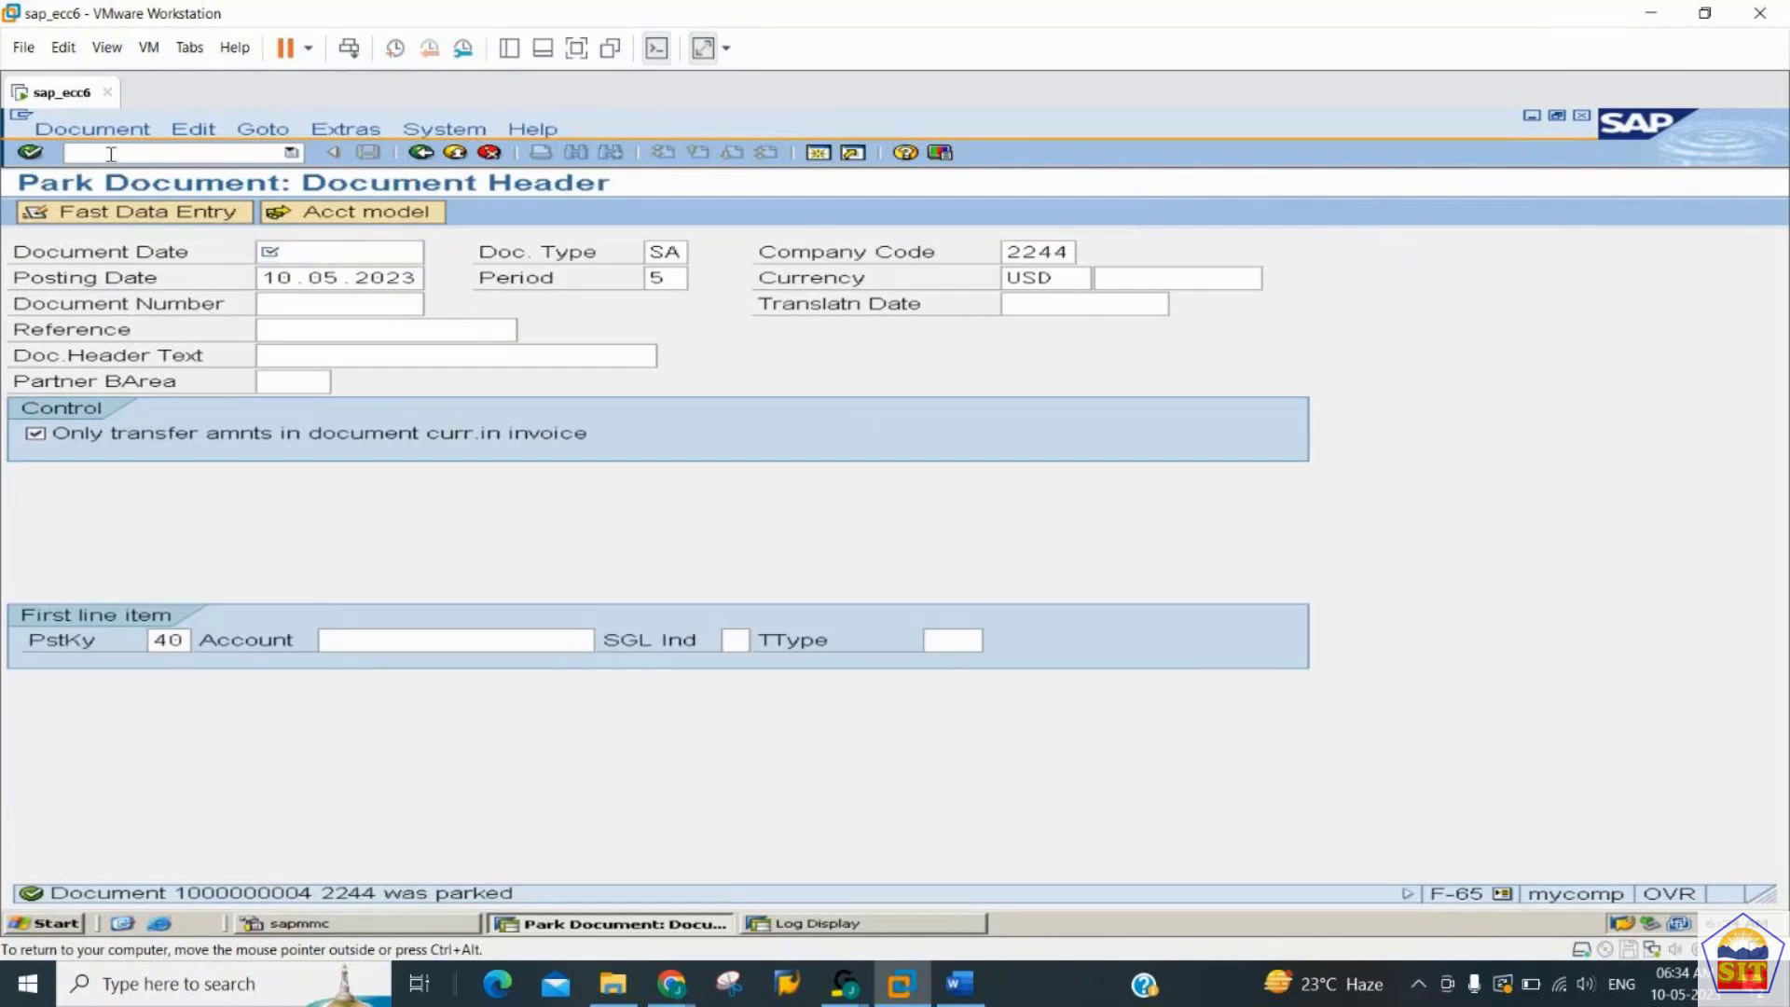
{"action": "type", "text": "/nfbv0"}
{"action": "key", "text": "Return"}
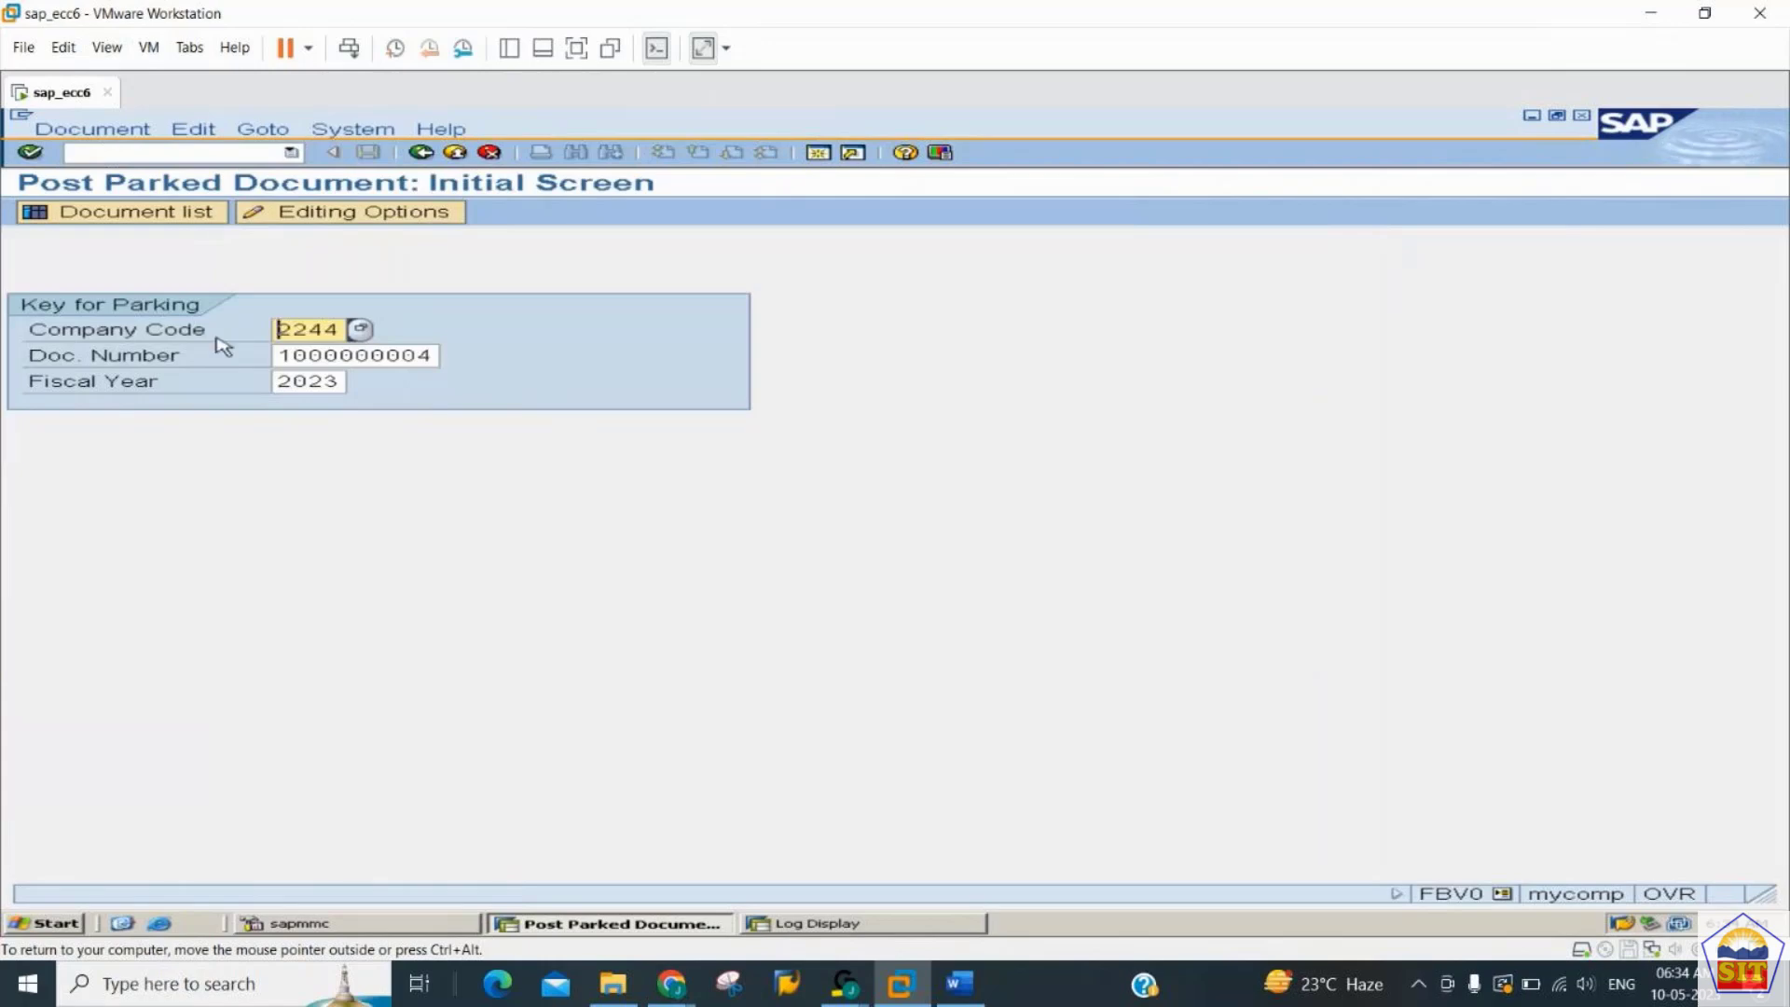
{"action": "key", "text": "Return"}
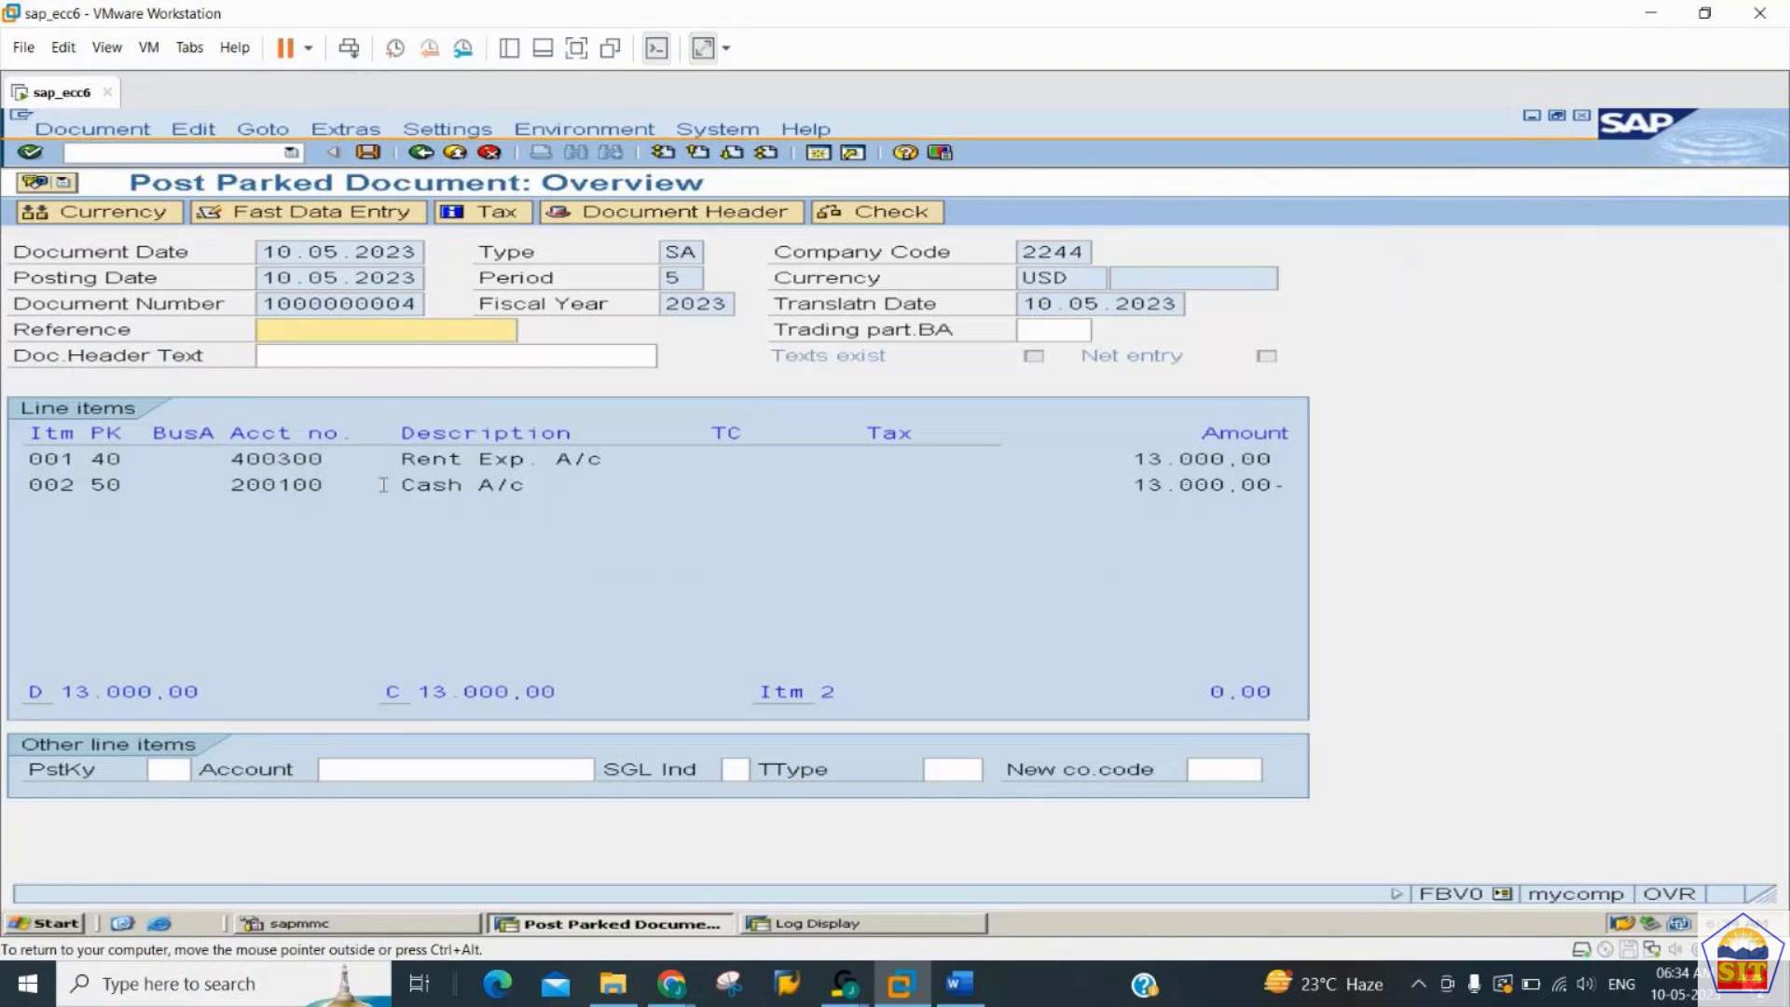
- Delete the open parked document and accept the loss of its data
{"action": "left_click", "coordinate": [280, 303]}
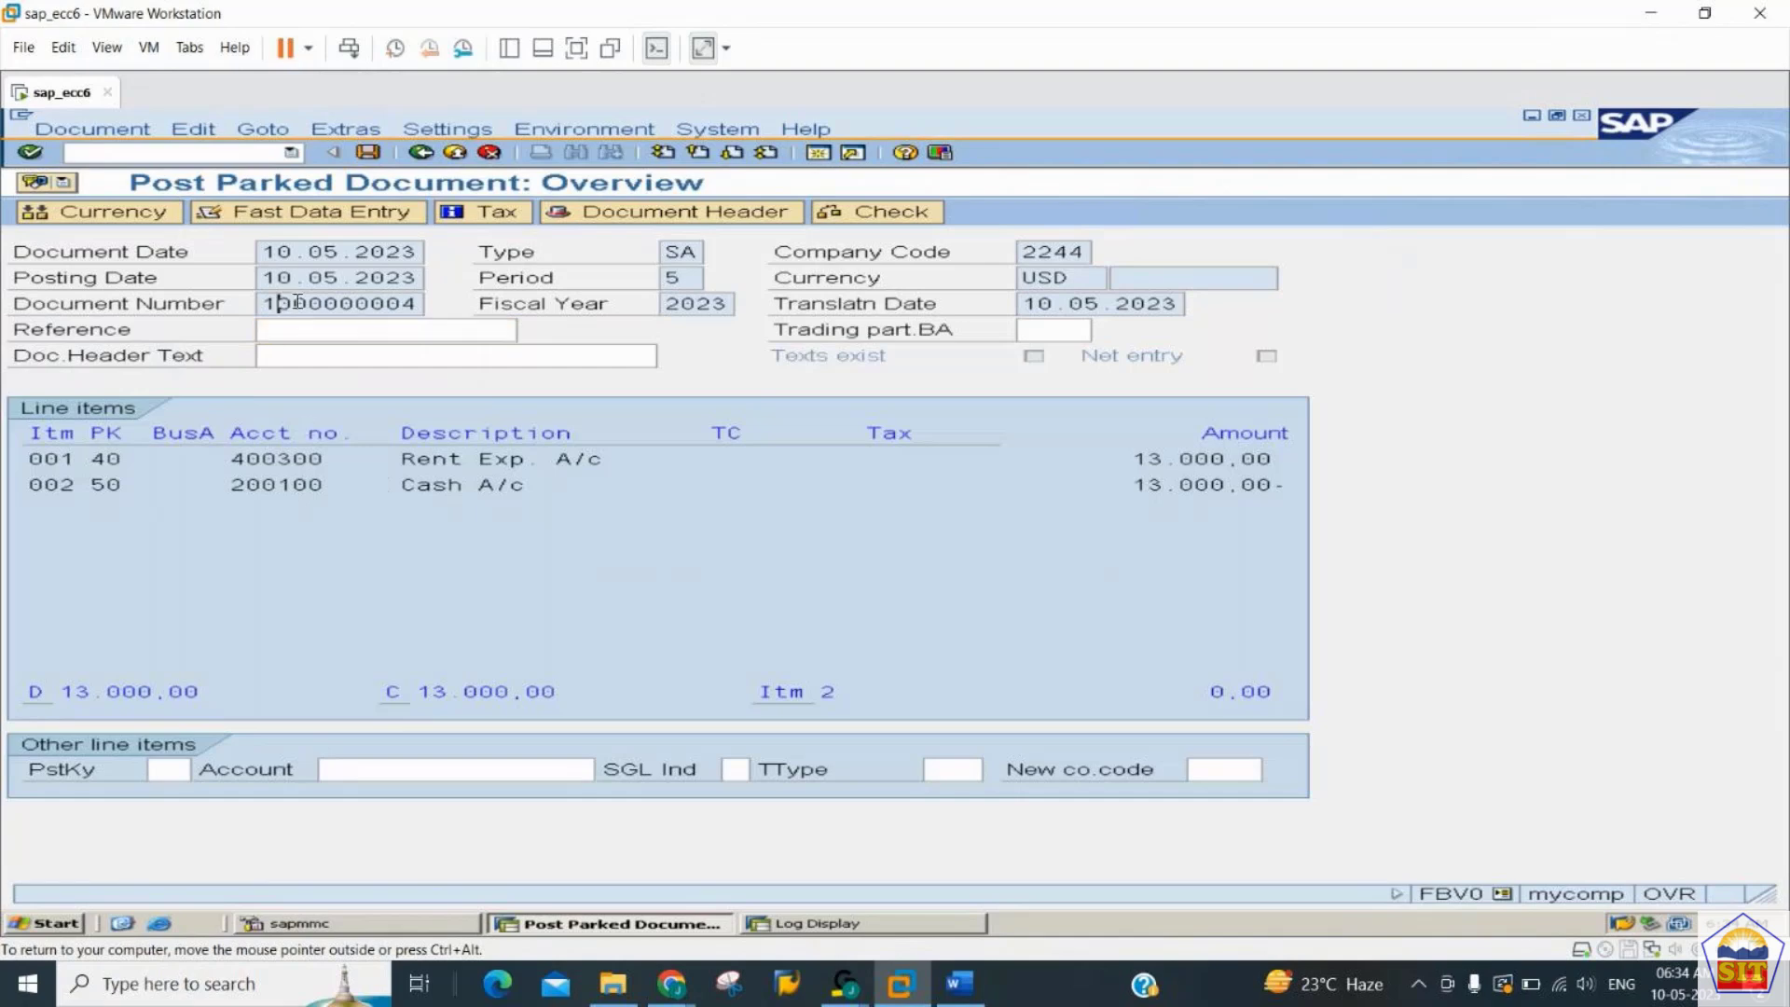
{"action": "double_click", "coordinate": [296, 300]}
{"action": "left_click", "coordinate": [110, 135]}
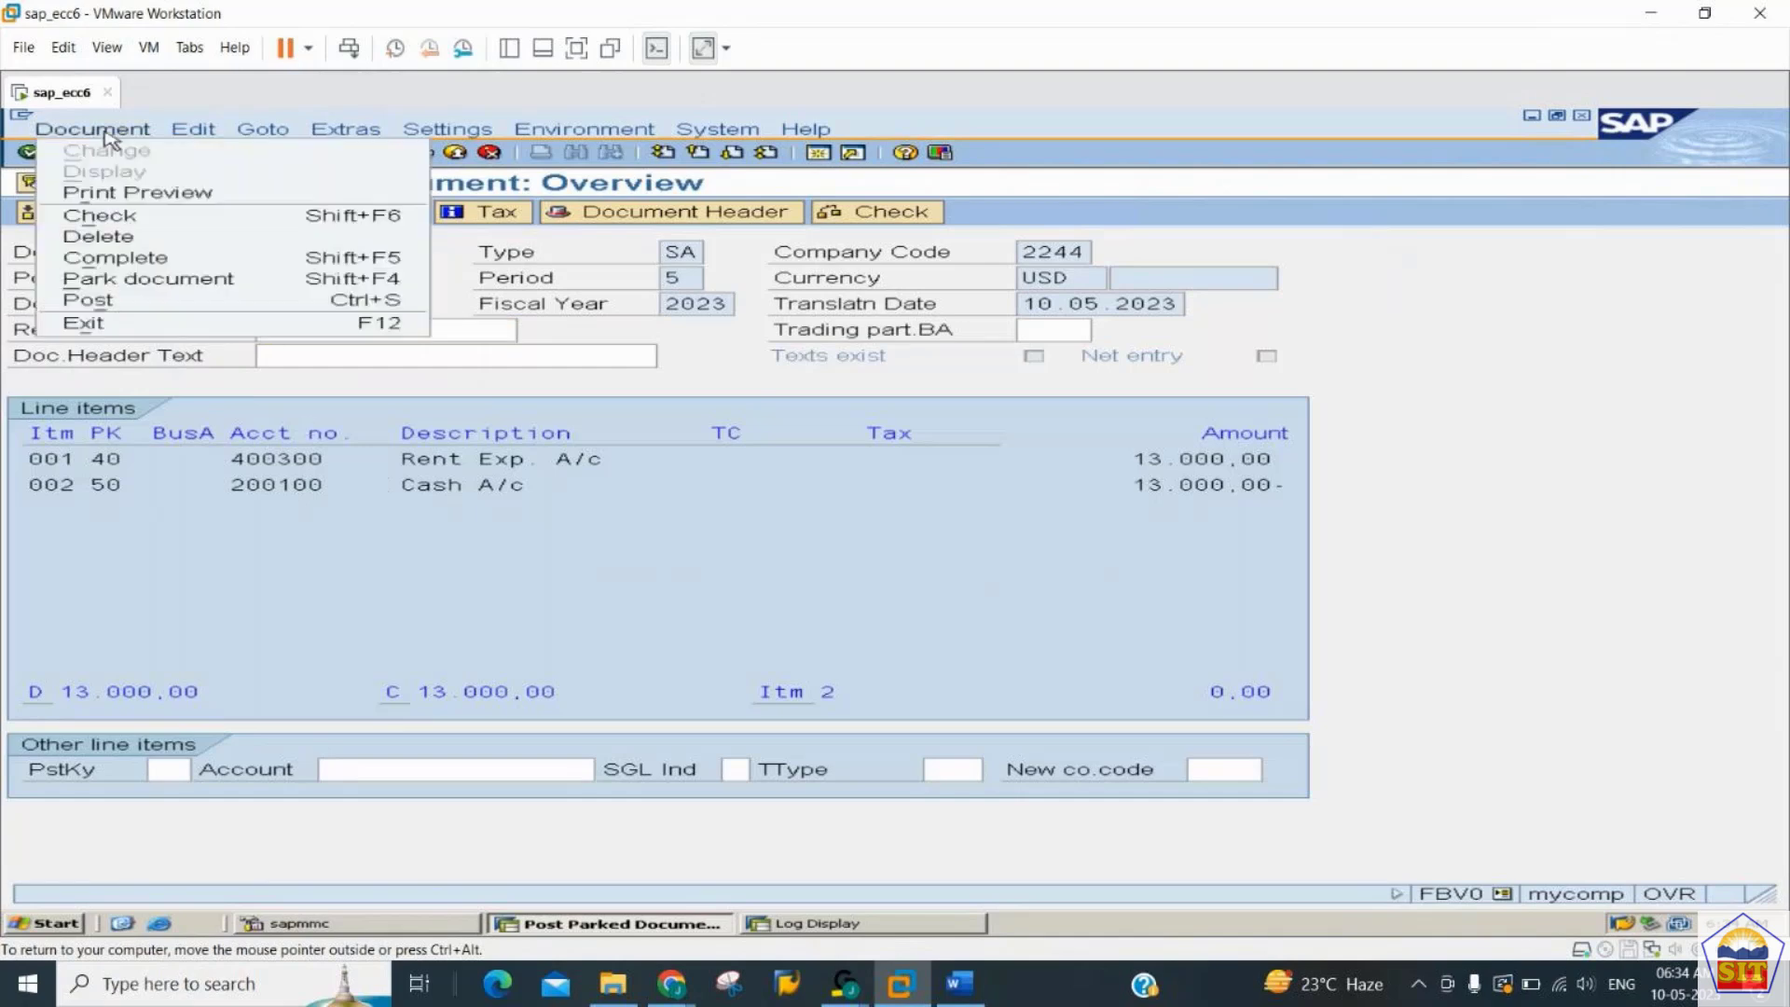
{"action": "left_click", "coordinate": [101, 239]}
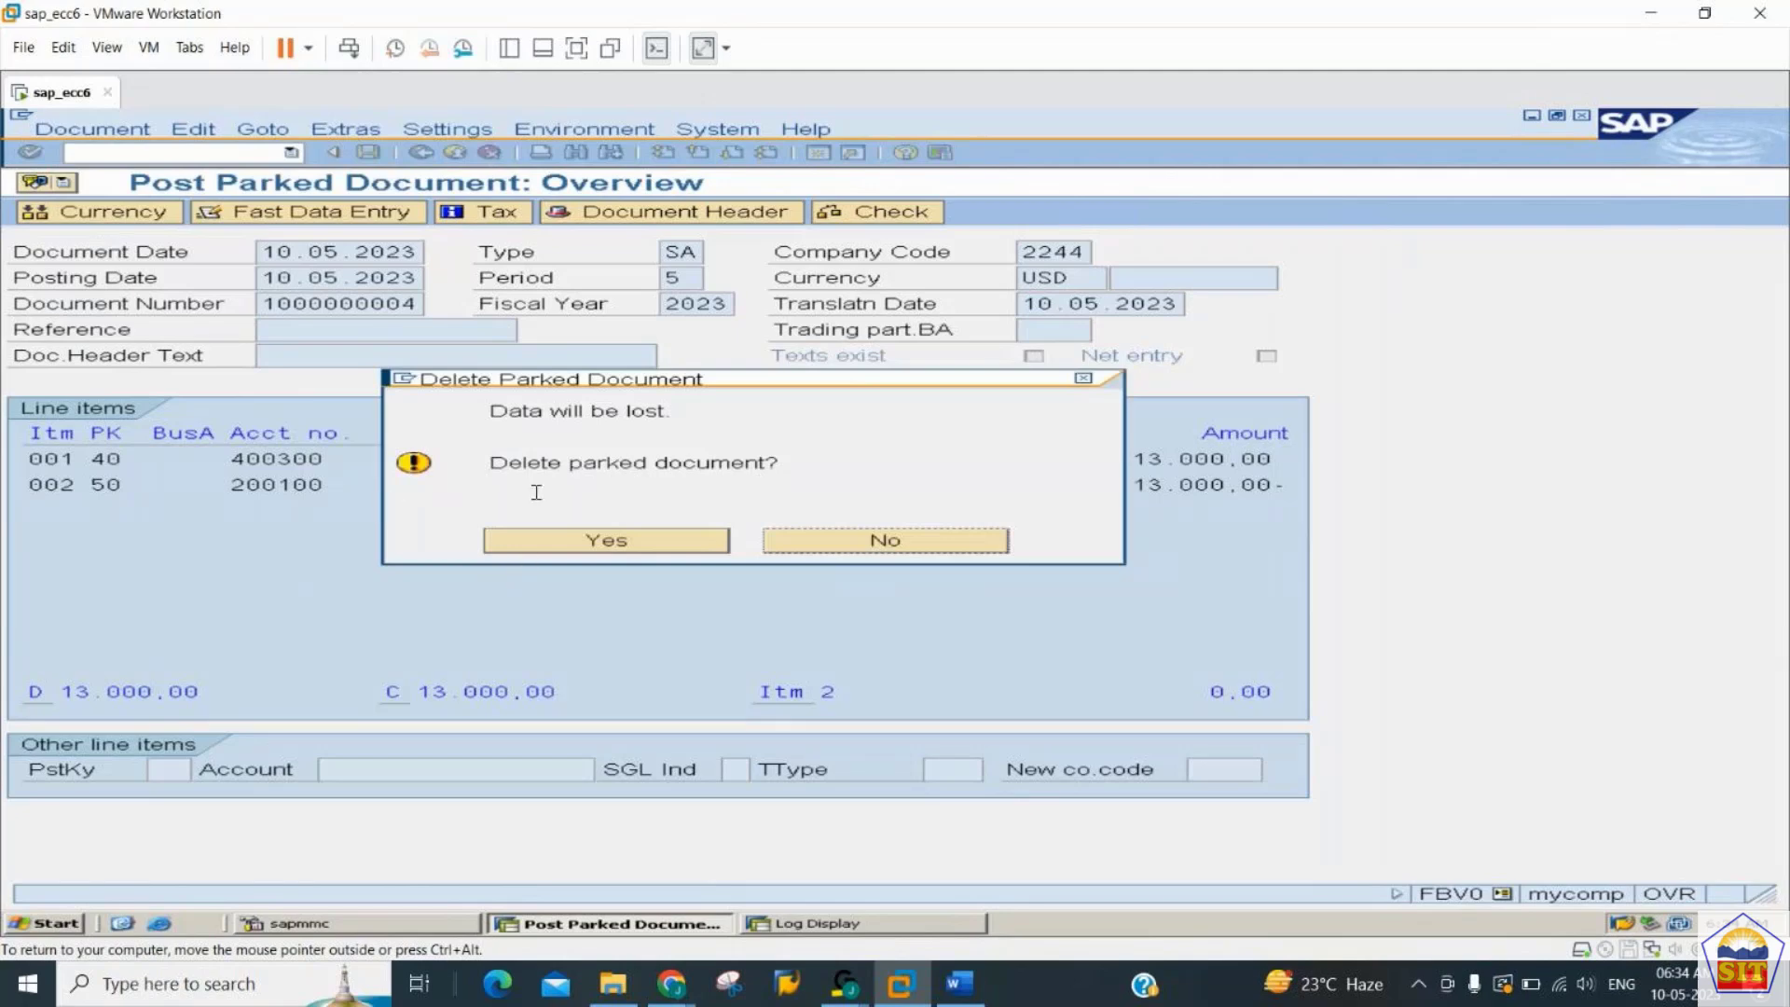
{"action": "left_click", "coordinate": [565, 541]}
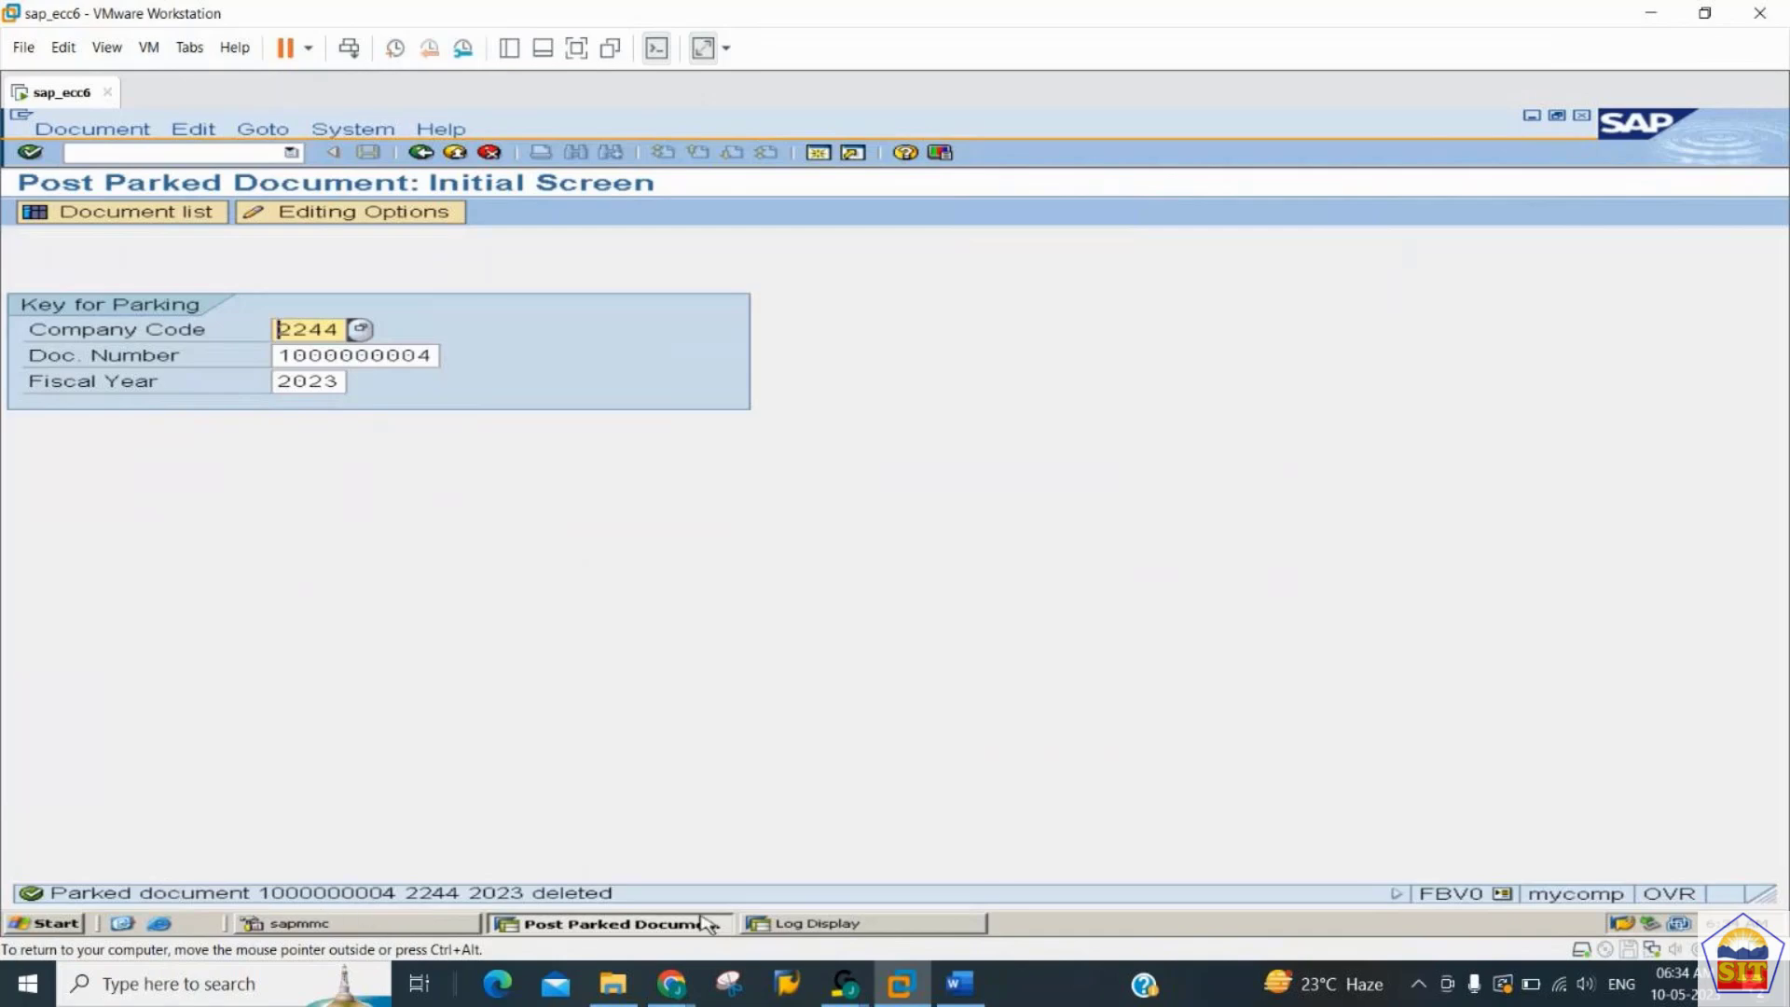
{"action": "left_click", "coordinate": [816, 925]}
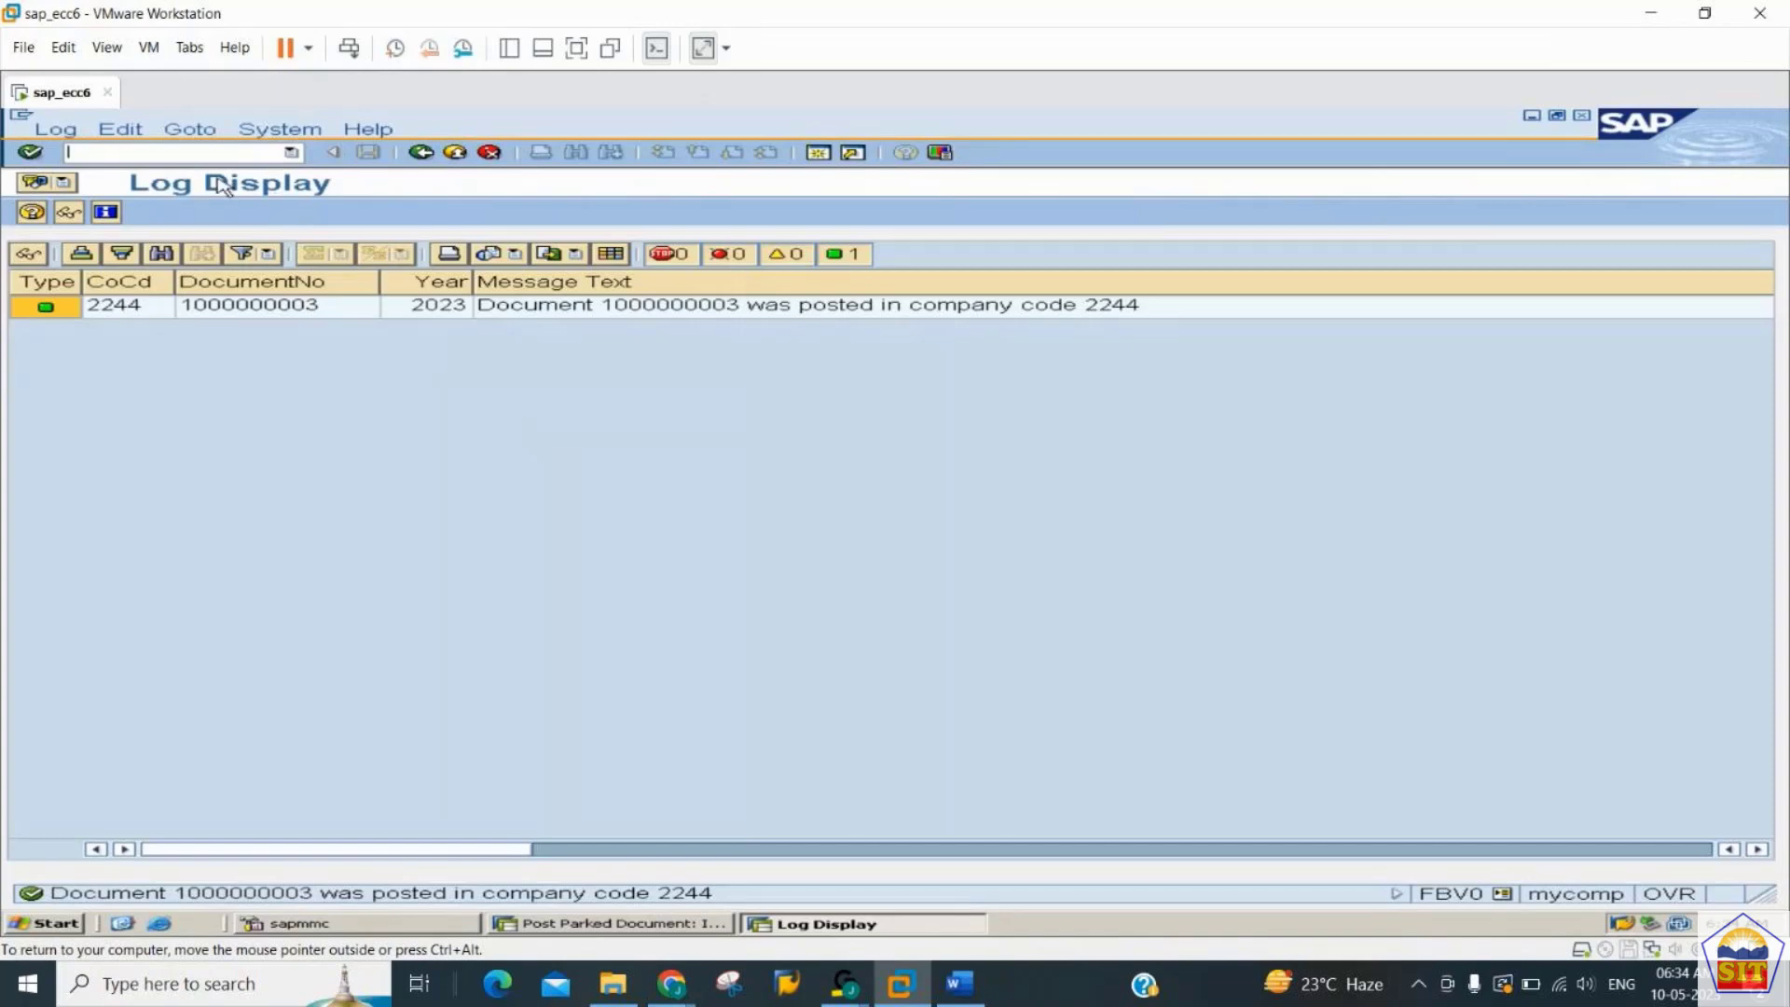
{"action": "type", "text": "/nfbv3"}
{"action": "key", "text": "Return"}
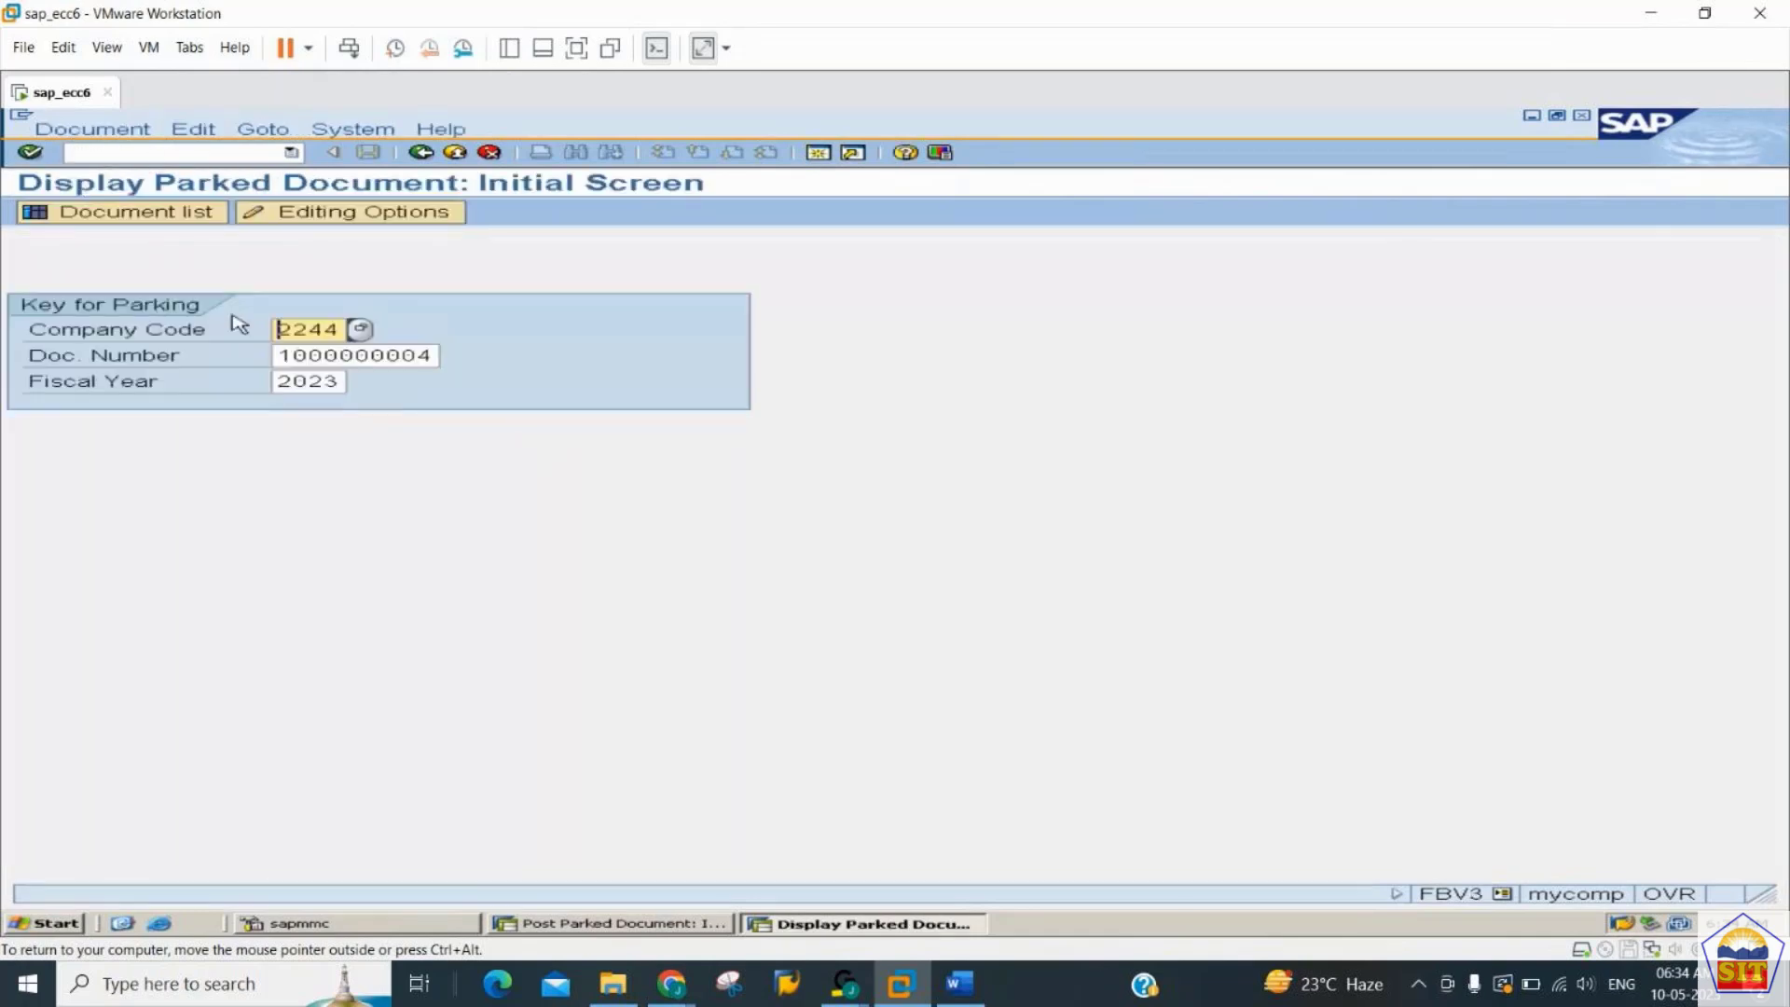
{"action": "key", "text": "Tab"}
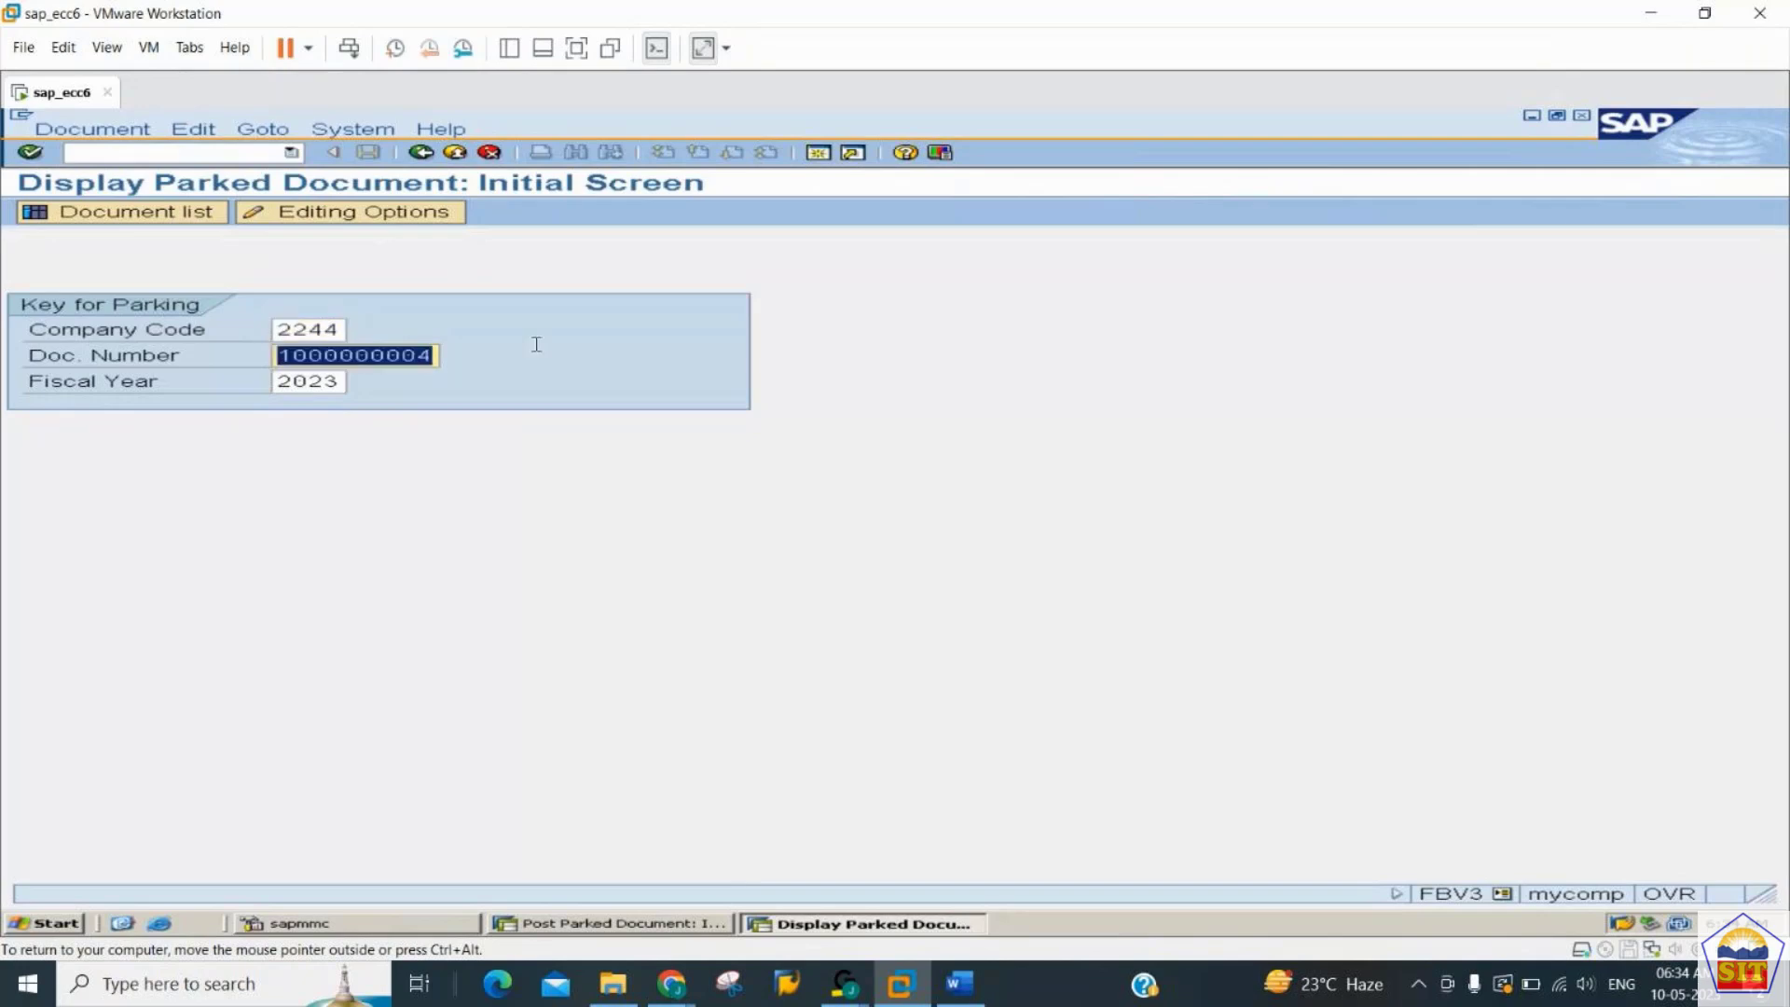
{"action": "key", "text": "Return"}
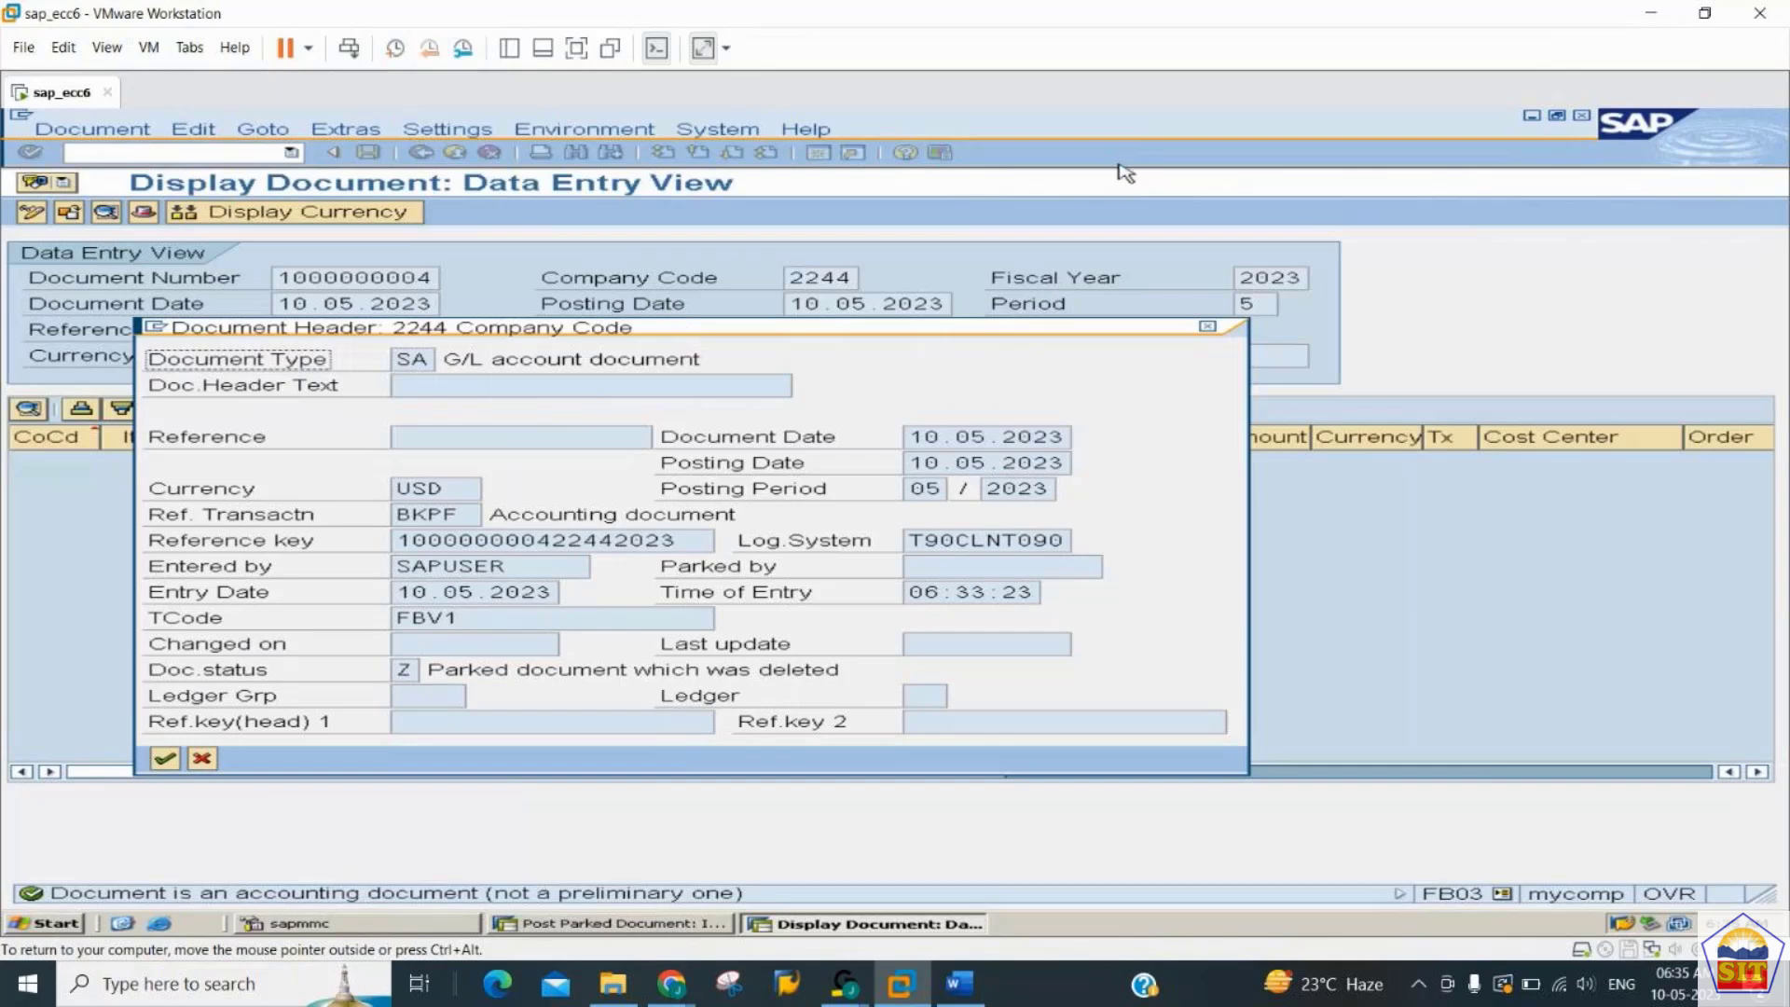
- Examine the document status in the document header window, then close the window
{"action": "left_click_drag", "start_coordinate": [868, 333], "coordinate": [1274, 164]}
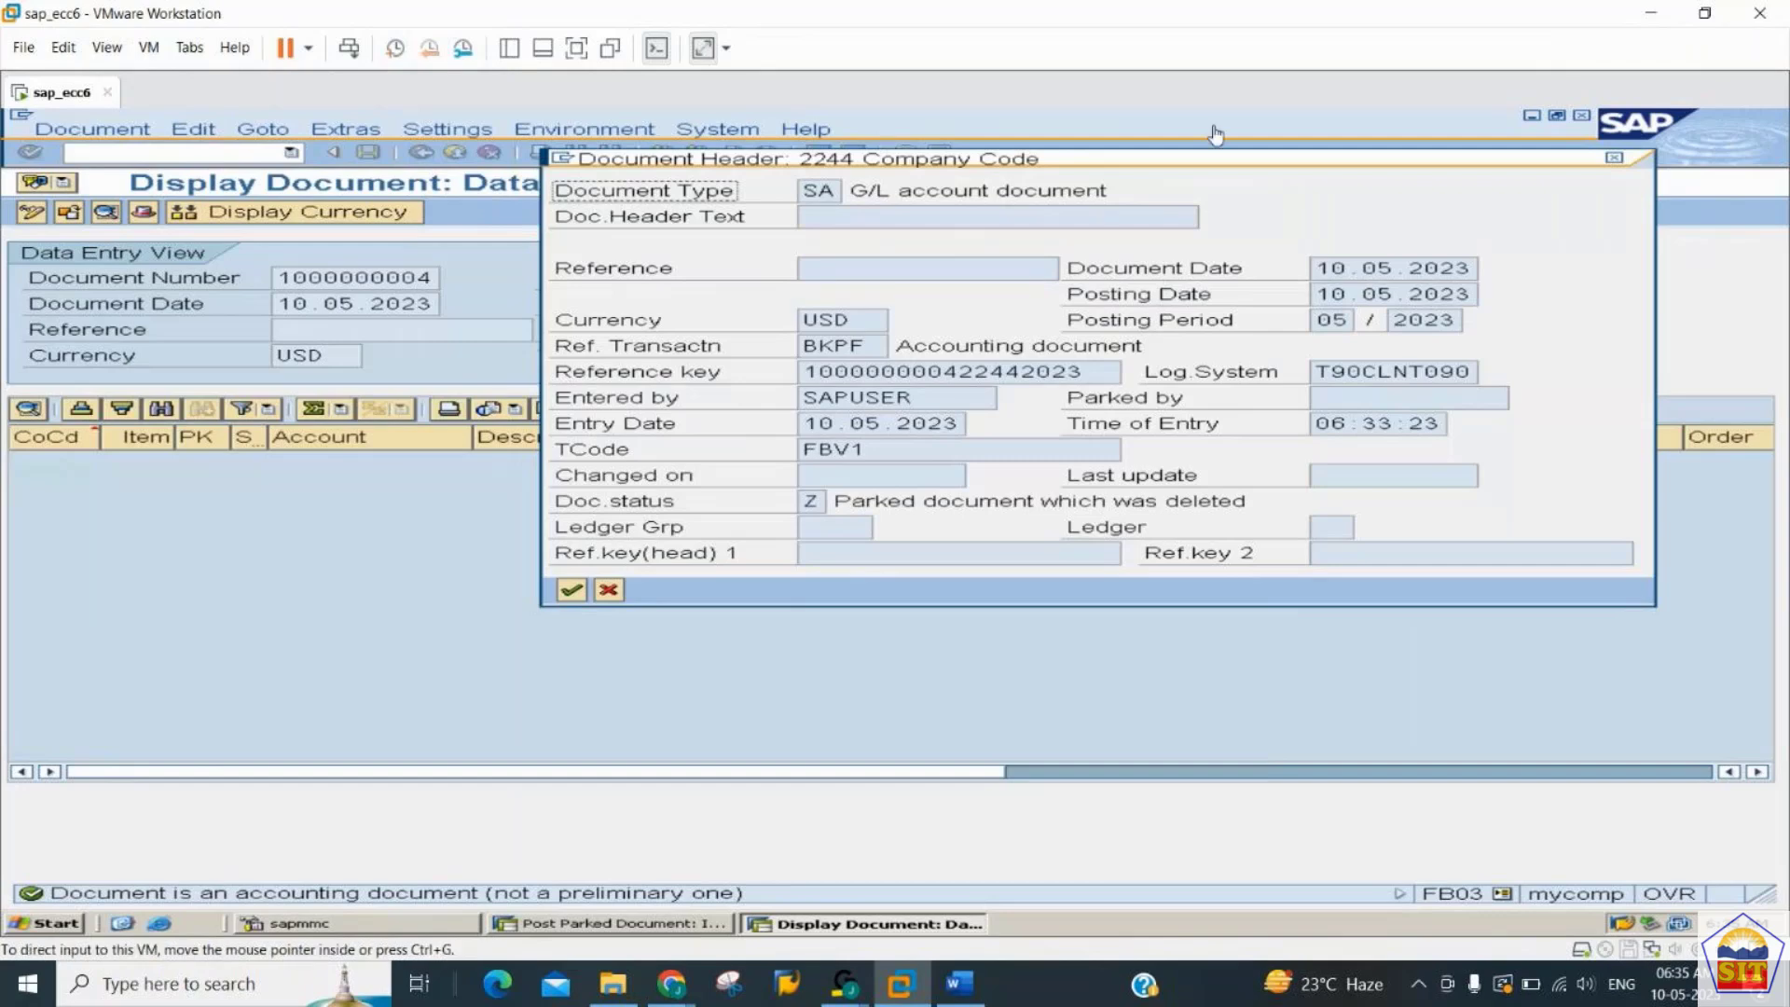
{"action": "left_click_drag", "start_coordinate": [1219, 171], "coordinate": [879, 387]}
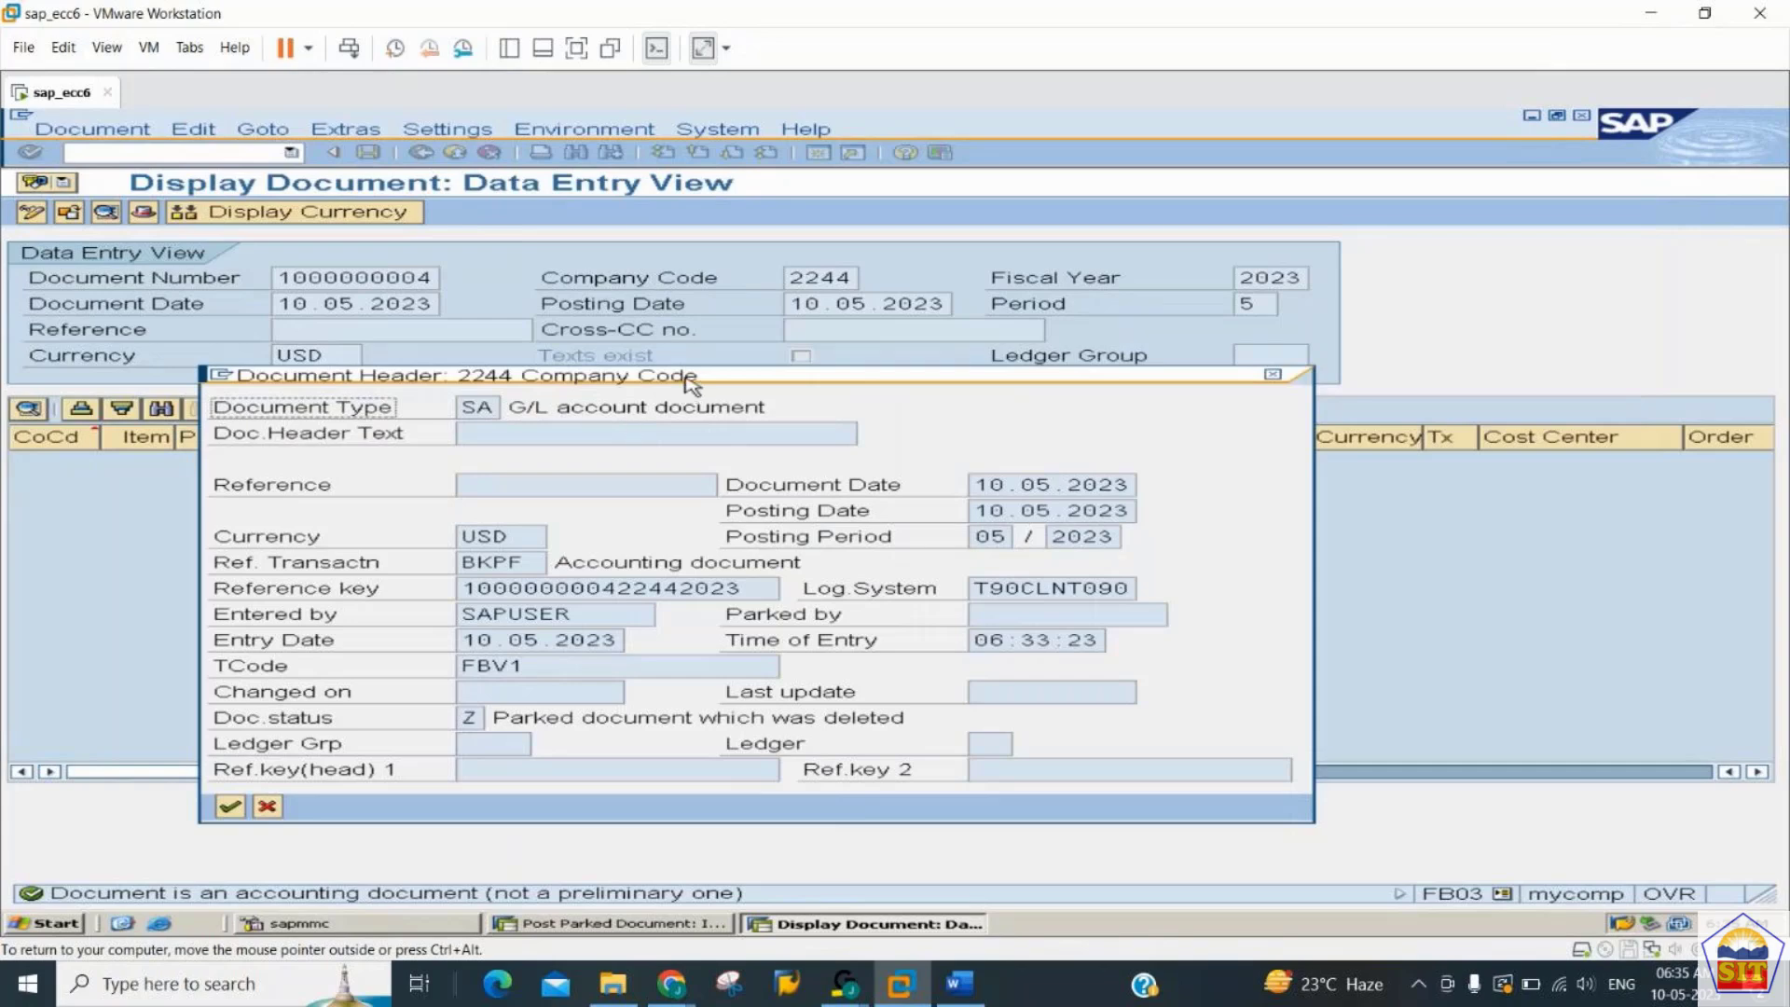
{"action": "left_click_drag", "start_coordinate": [685, 384], "coordinate": [839, 190]}
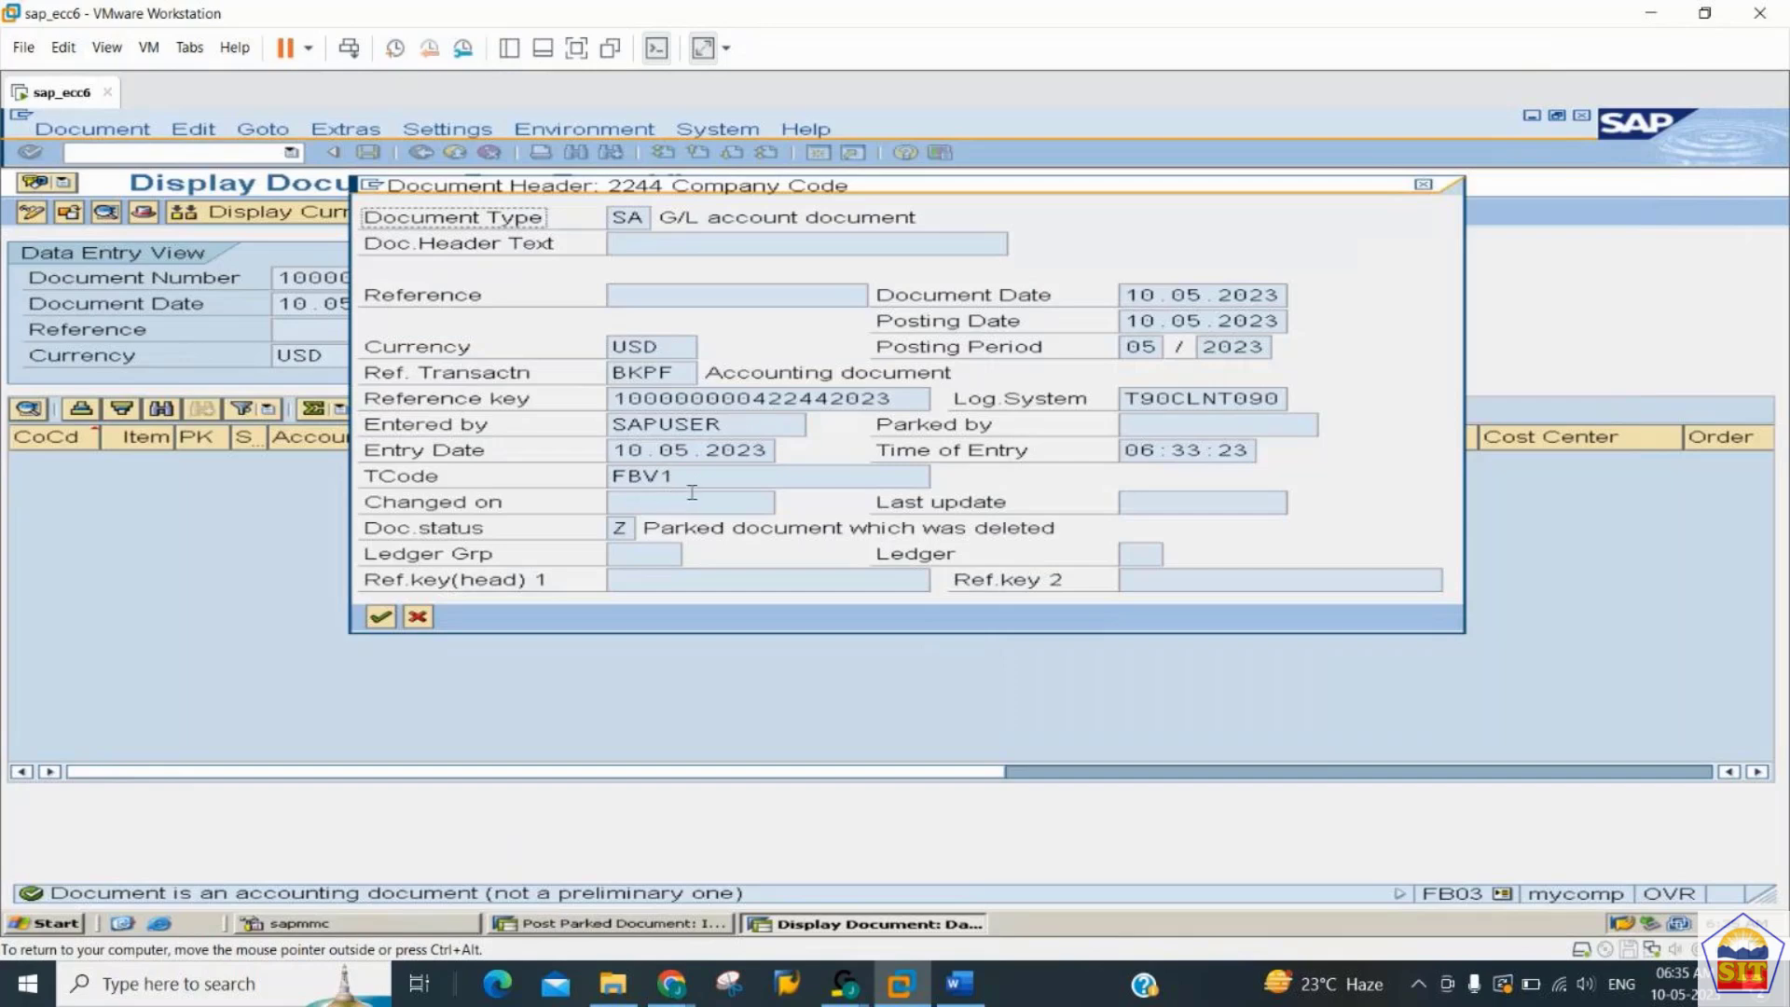
{"action": "left_click", "coordinate": [635, 530]}
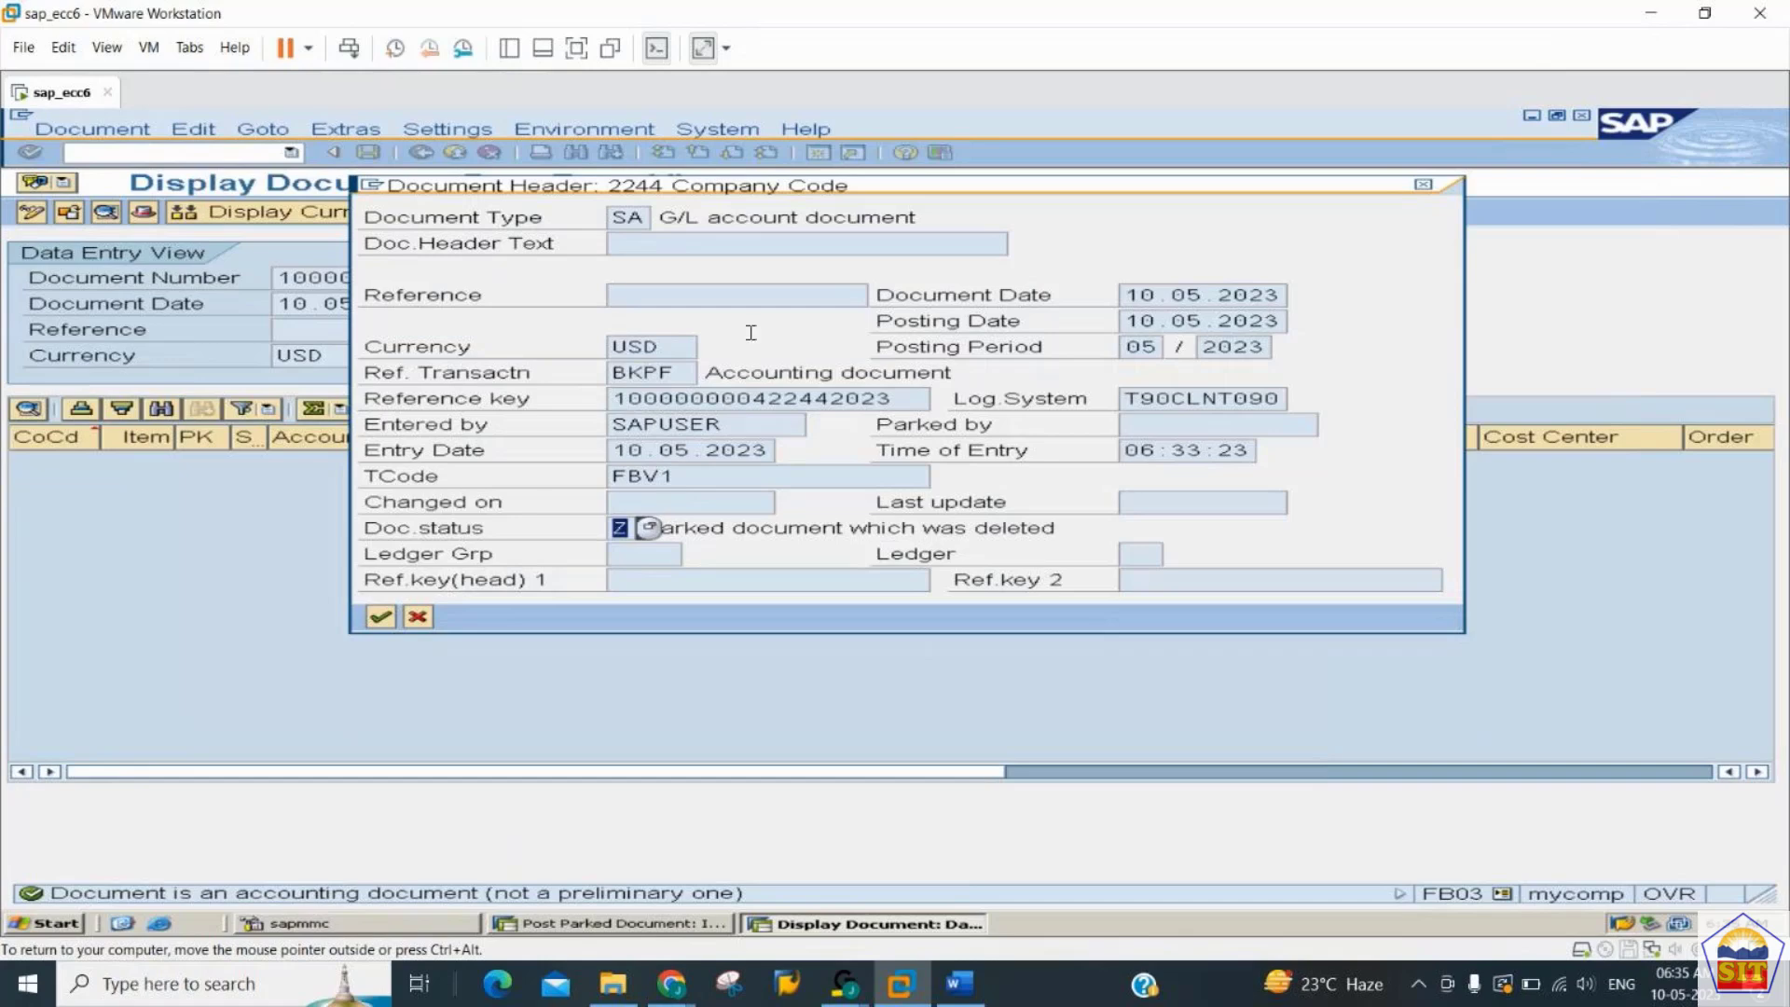
{"action": "left_click", "coordinate": [1425, 188]}
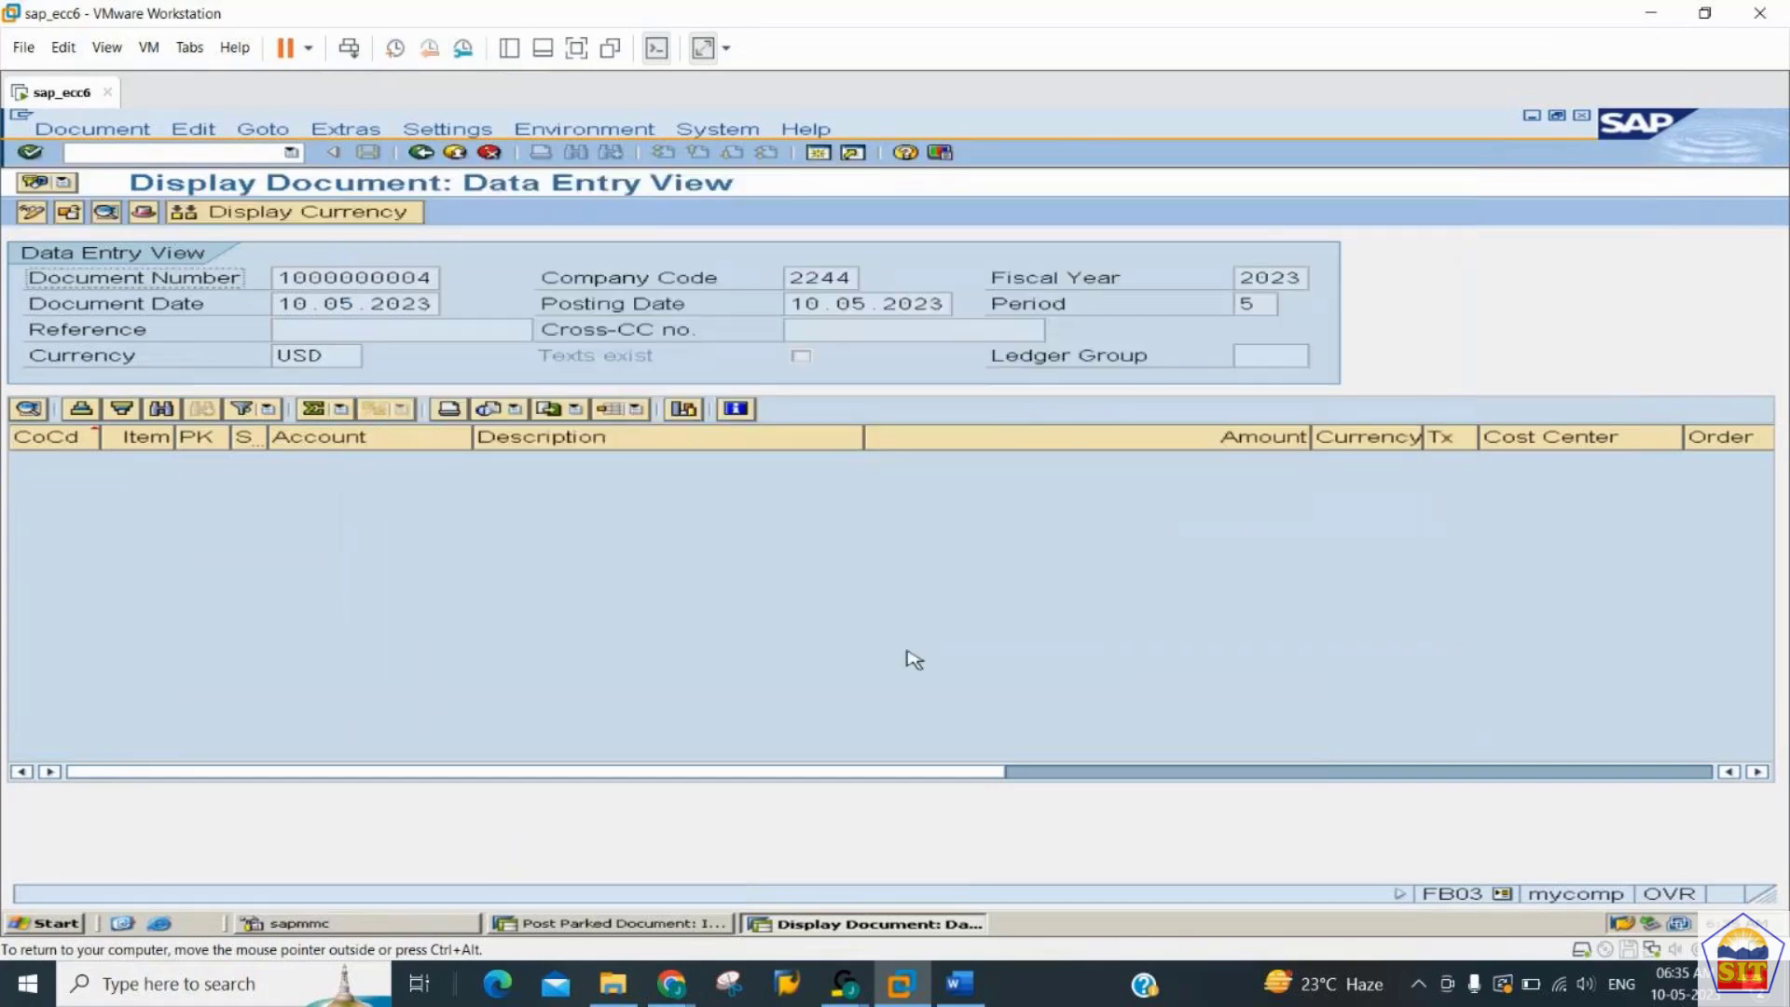
- Switch to the GENERAL_LEDGER notes in Word, review the Hold documents section, and return to SAP
{"action": "left_click", "coordinate": [960, 985]}
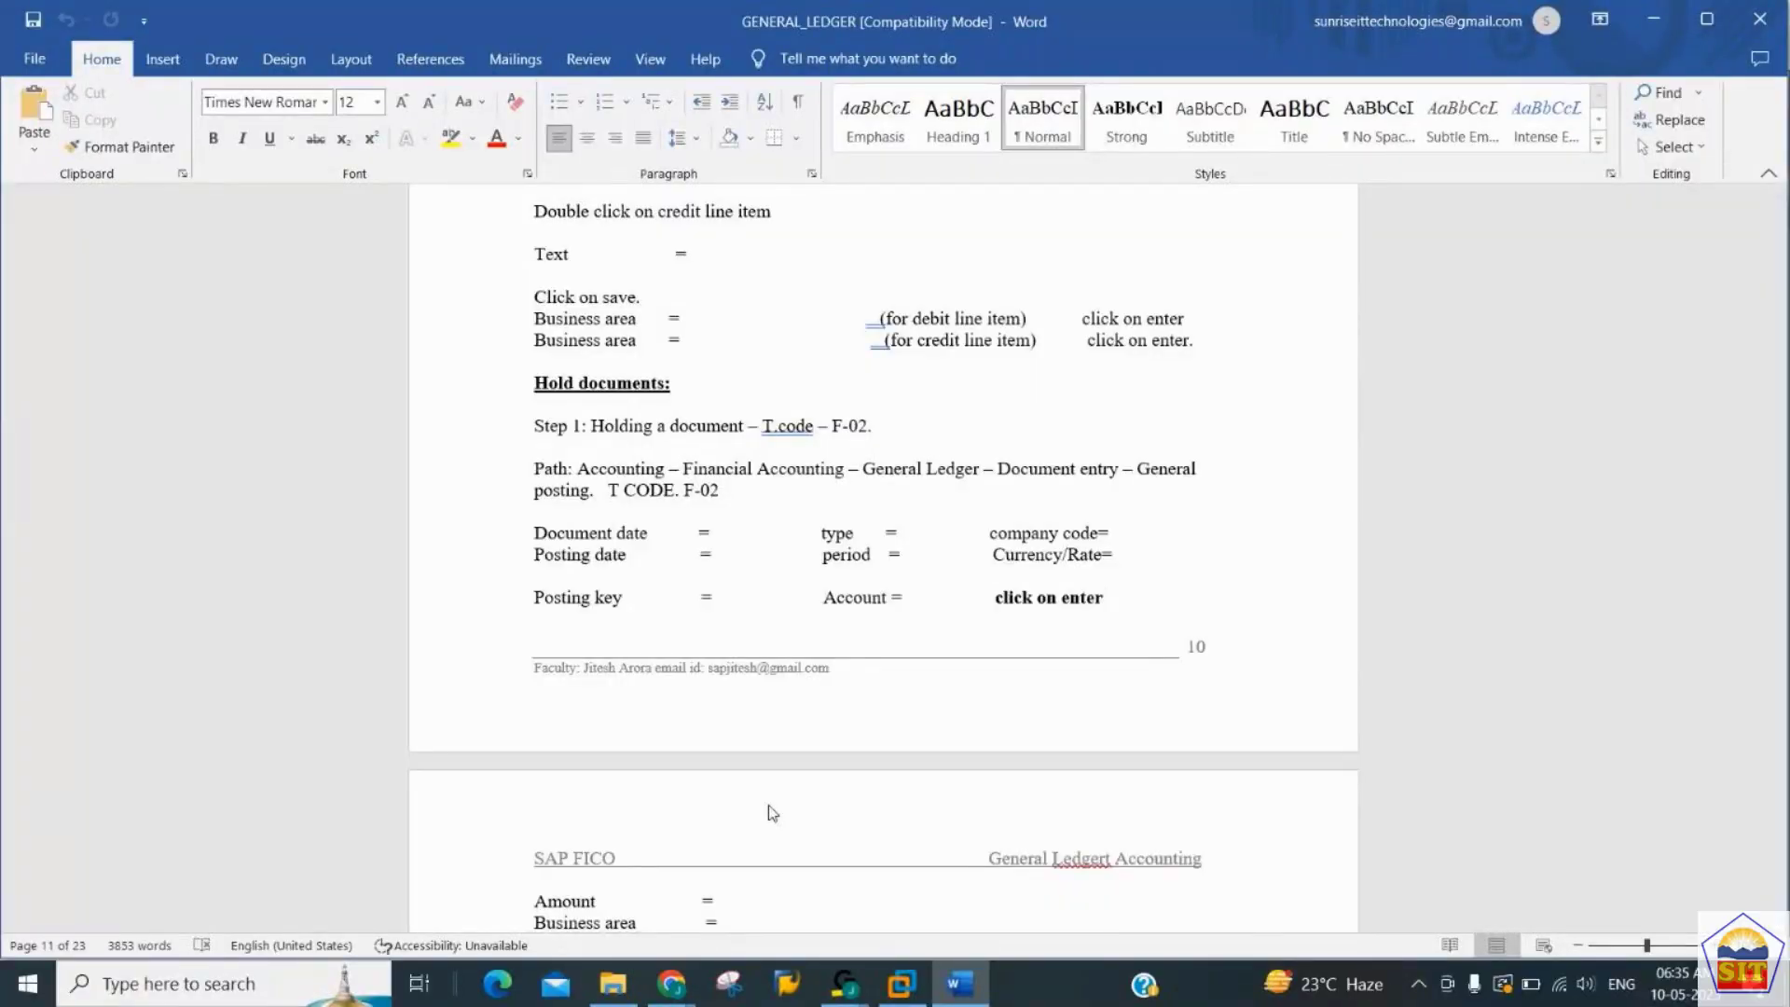
{"action": "scroll", "coordinate": [772, 813], "scroll_direction": "down", "scroll_amount": 1}
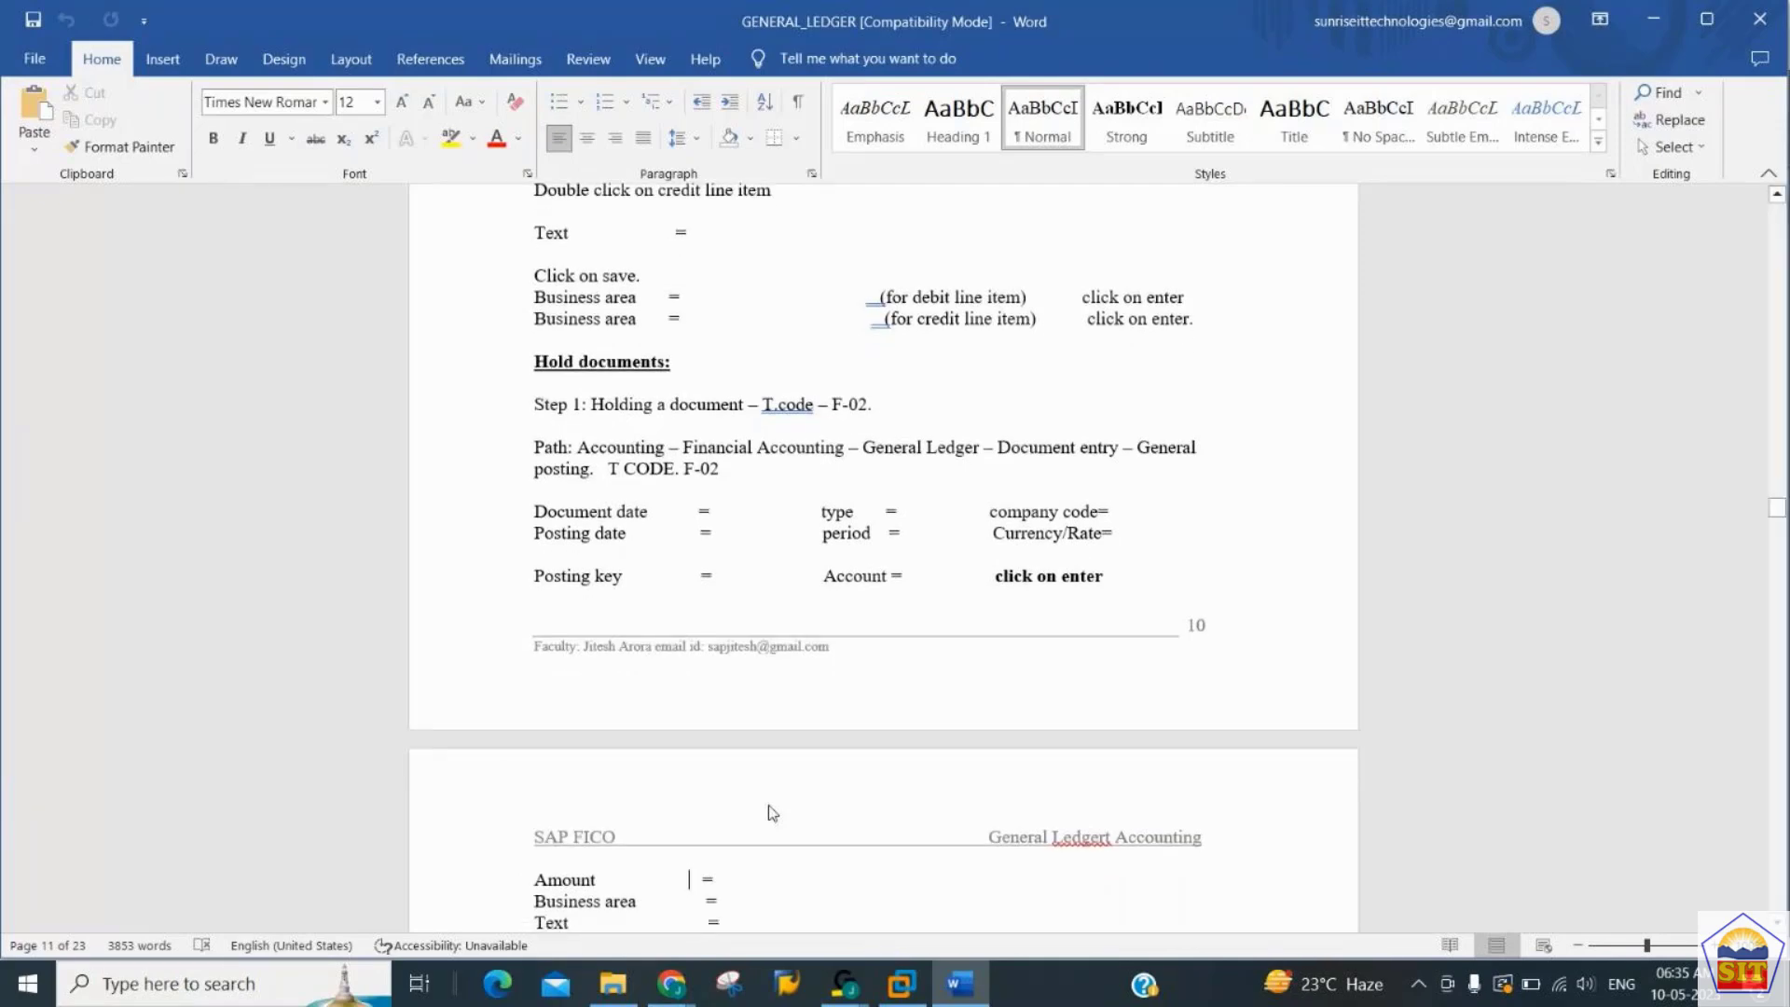
{"action": "key", "text": "alt+Tab"}
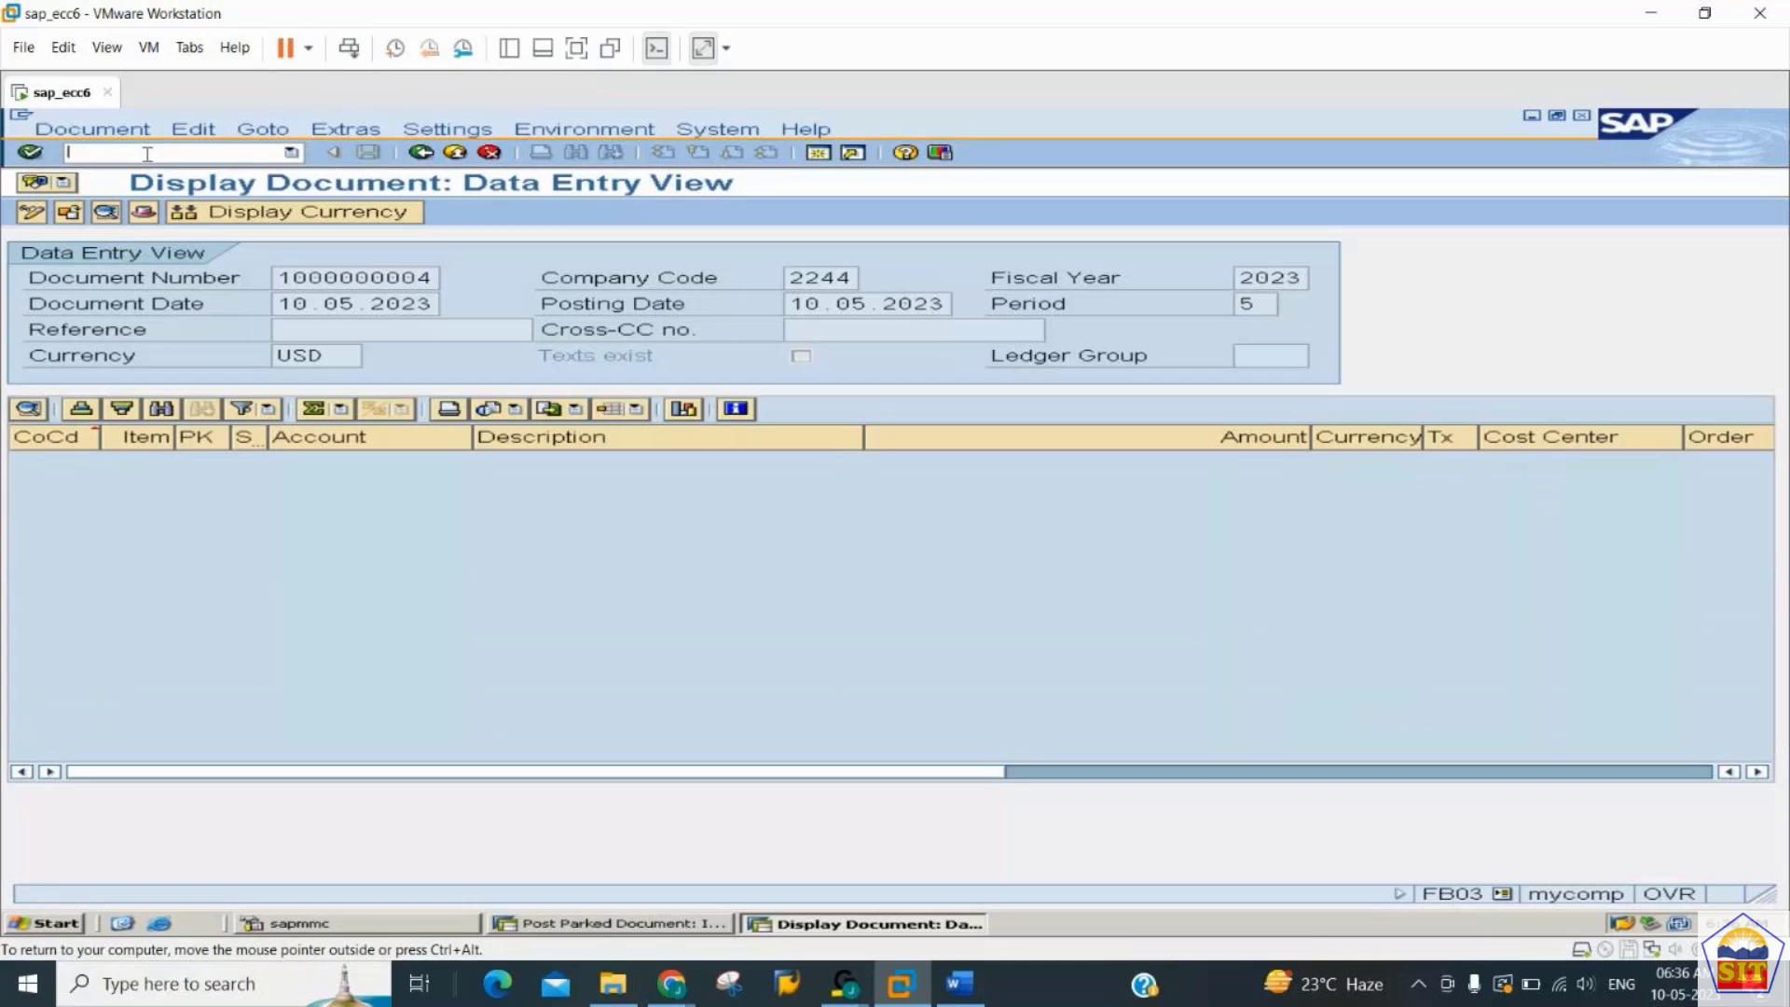
- Start transaction F-02 for a new G/L posting and set its document date to 10.05.2023
{"action": "type", "text": "/nf-02"}
{"action": "key", "text": "Return"}
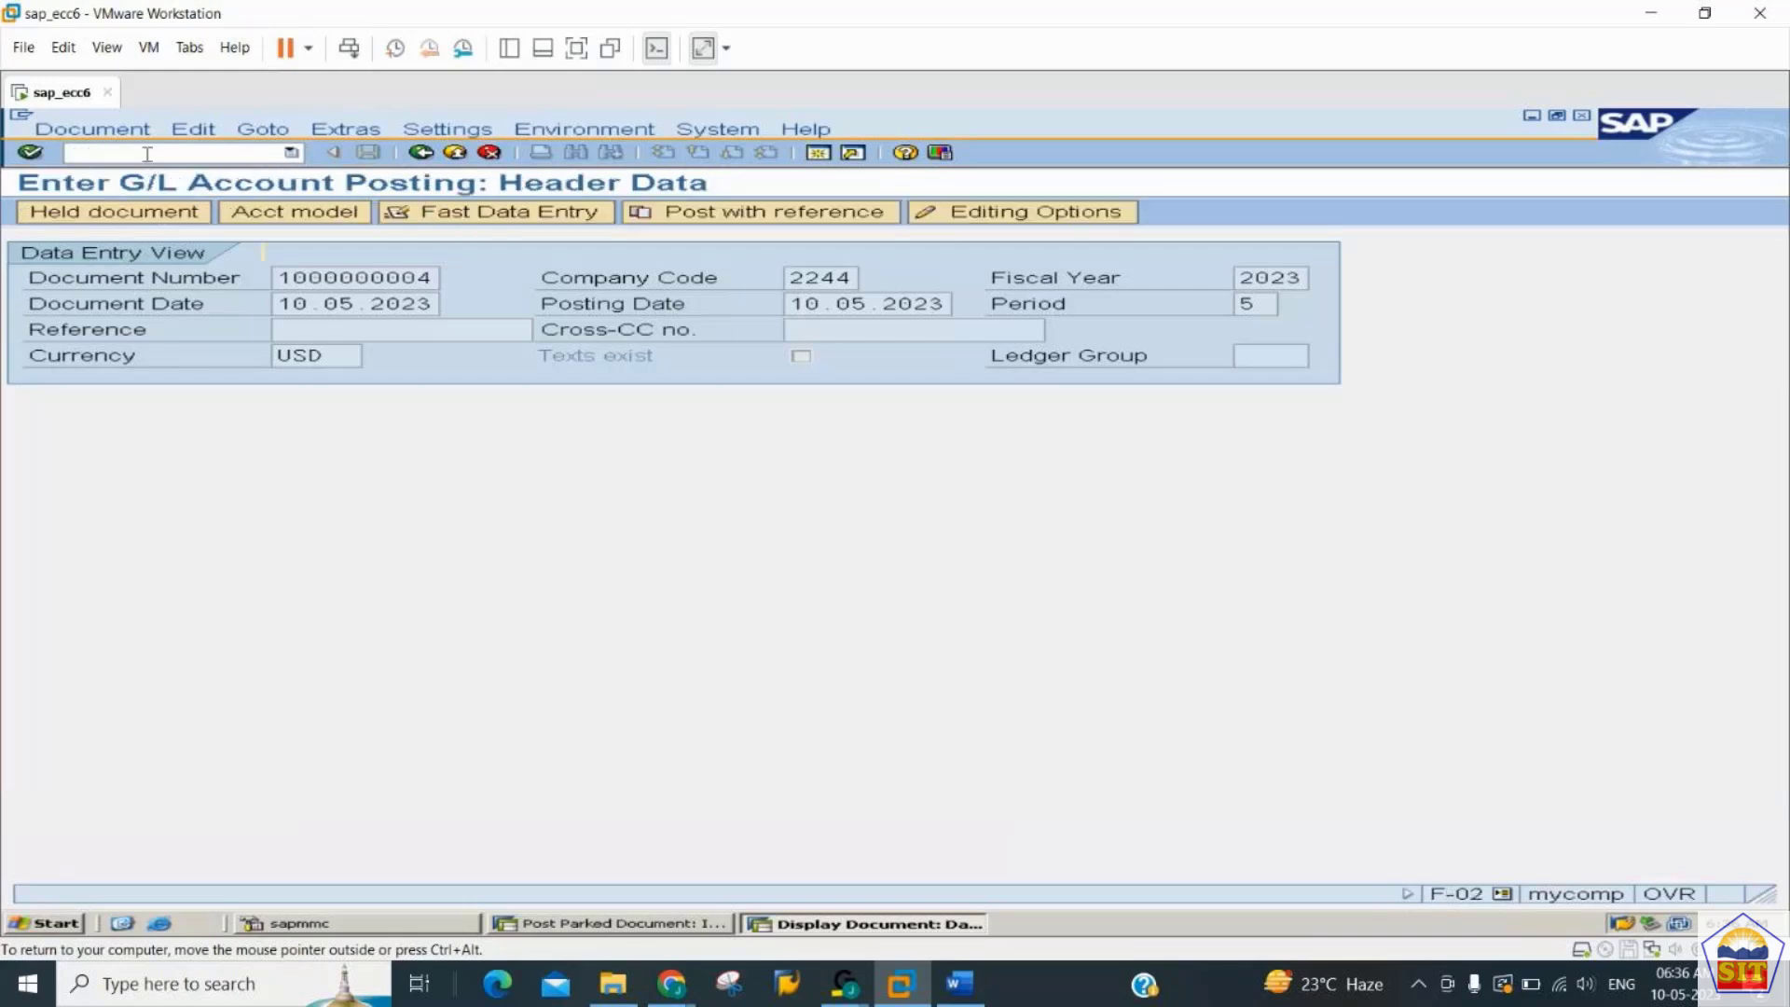
{"action": "key", "text": "BackSpace"}
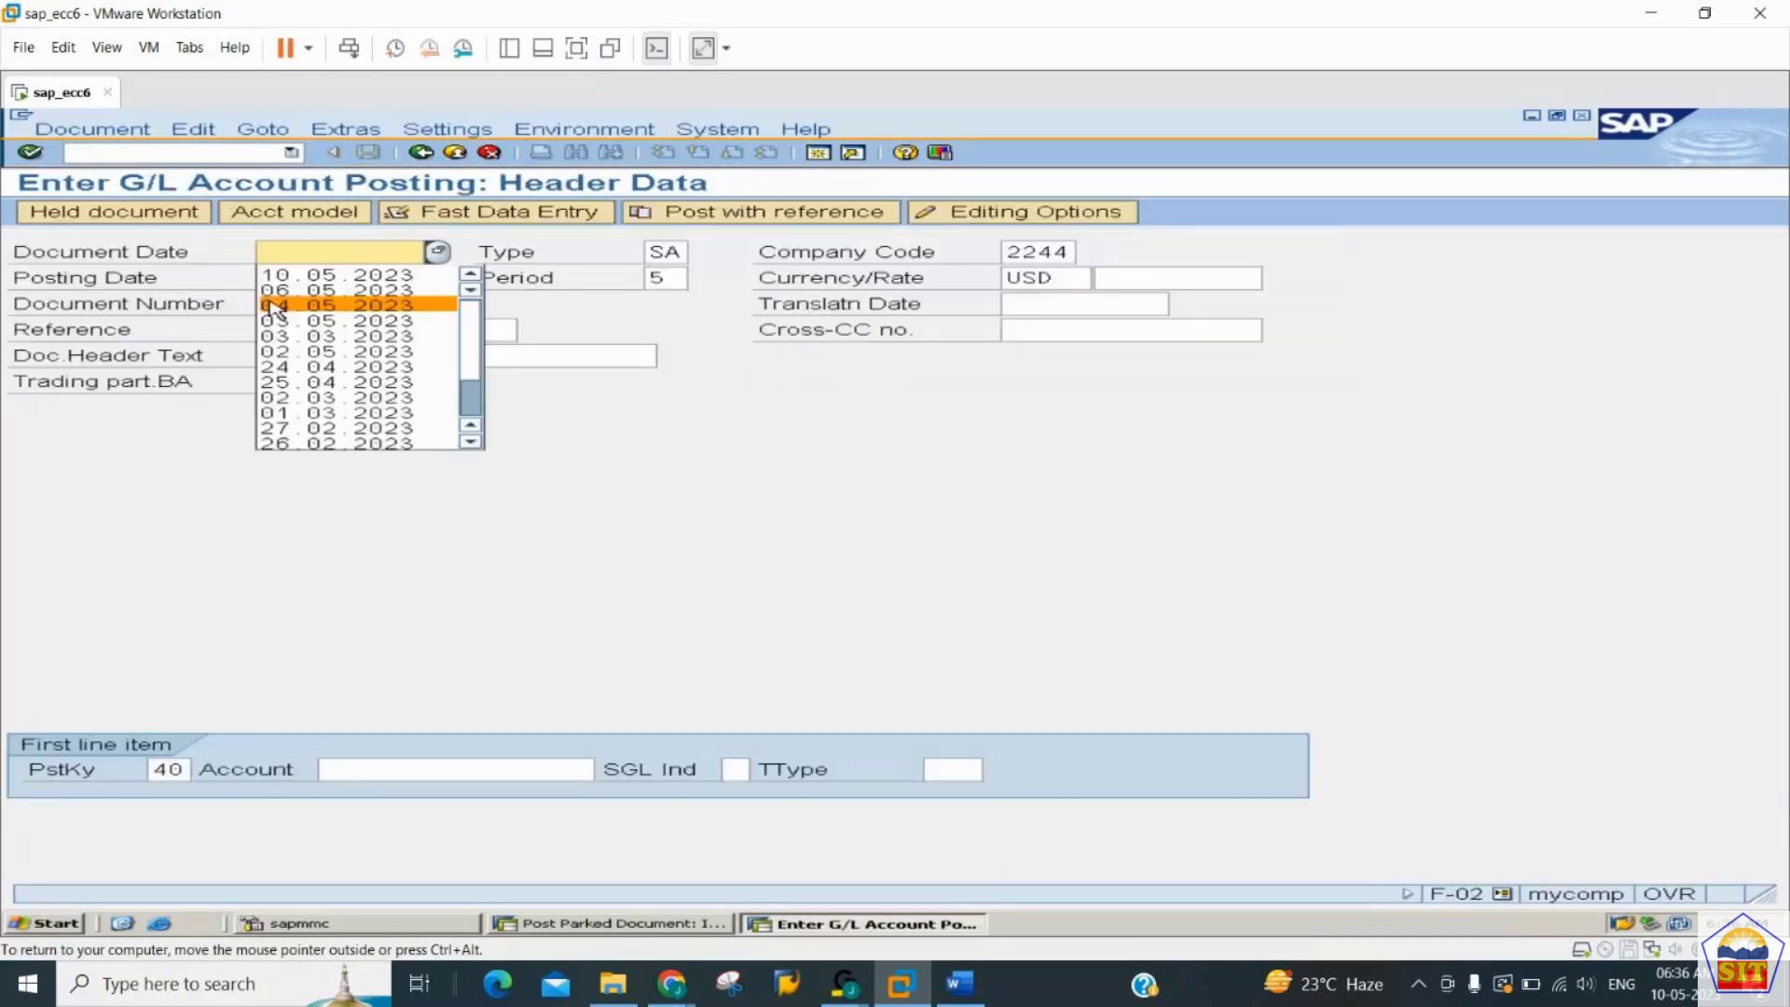
{"action": "key", "text": "Up"}
{"action": "key", "text": "Up"}
{"action": "key", "text": "Return"}
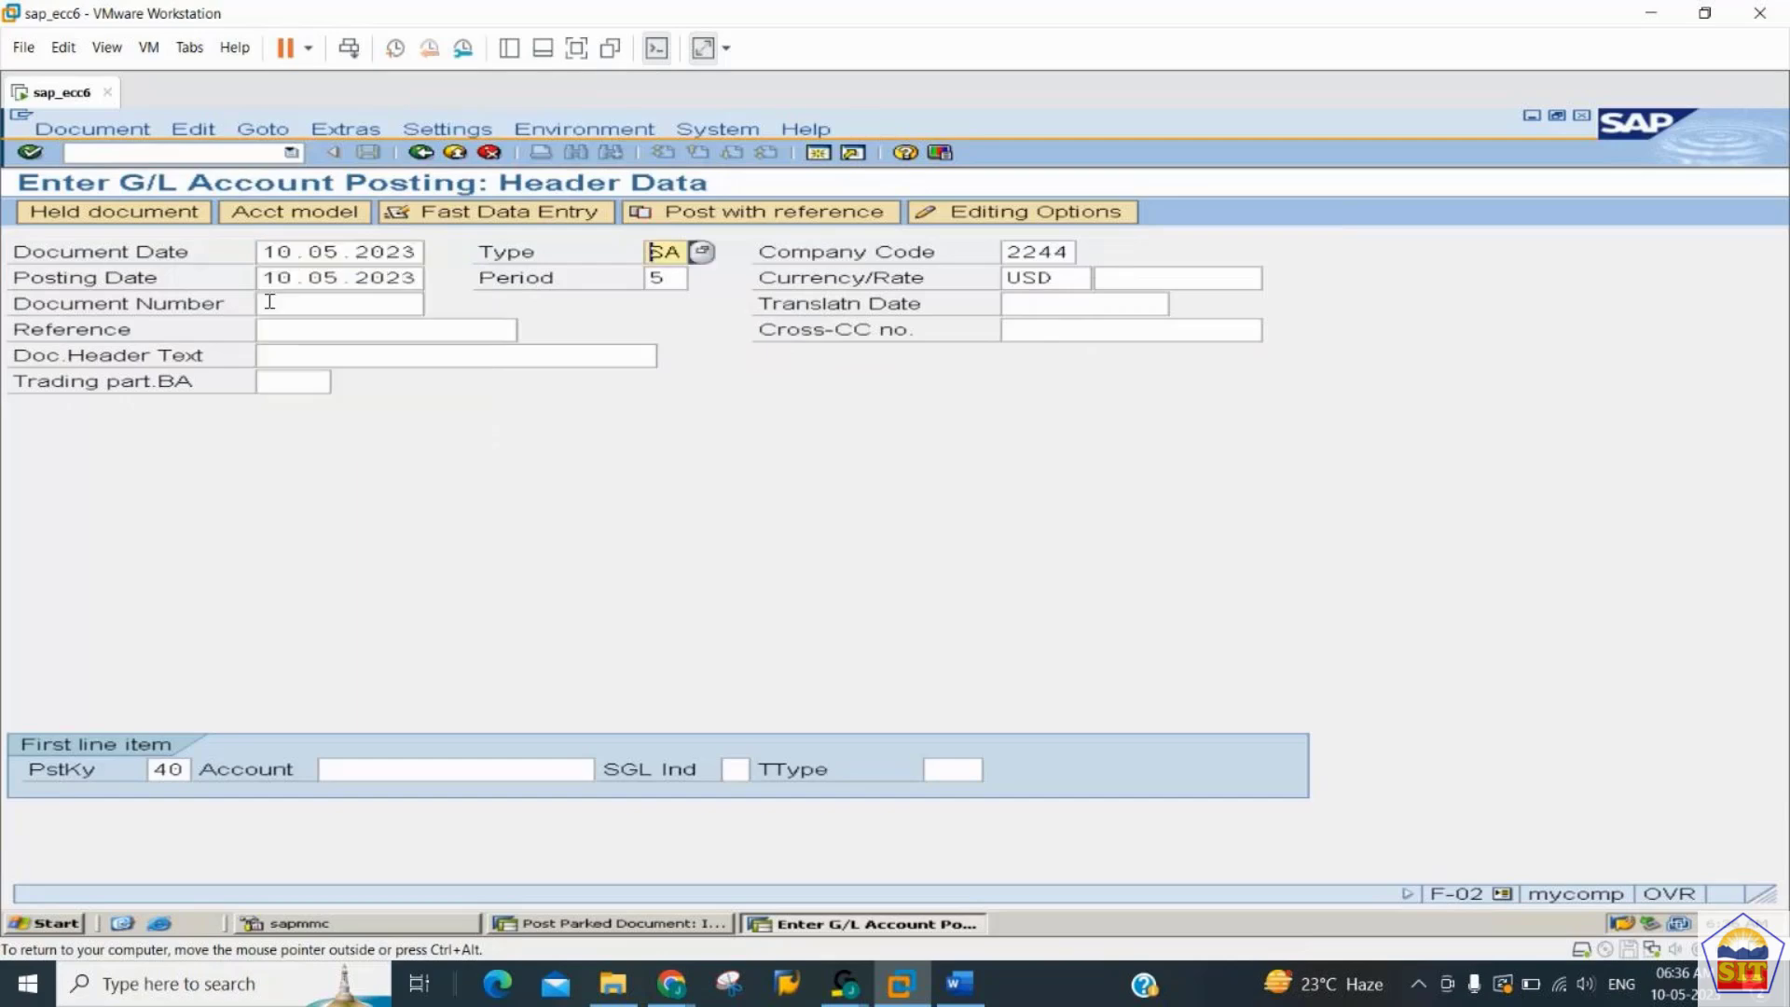
- Enter account 400300 for the first line item with posting key 40 and open its item screen
{"action": "key", "text": "Tab"}
{"action": "key", "text": "Tab"}
{"action": "key", "text": "Tab"}
{"action": "key", "text": "Tab"}
{"action": "key", "text": "Tab"}
{"action": "key", "text": "Tab"}
{"action": "key", "text": "Tab"}
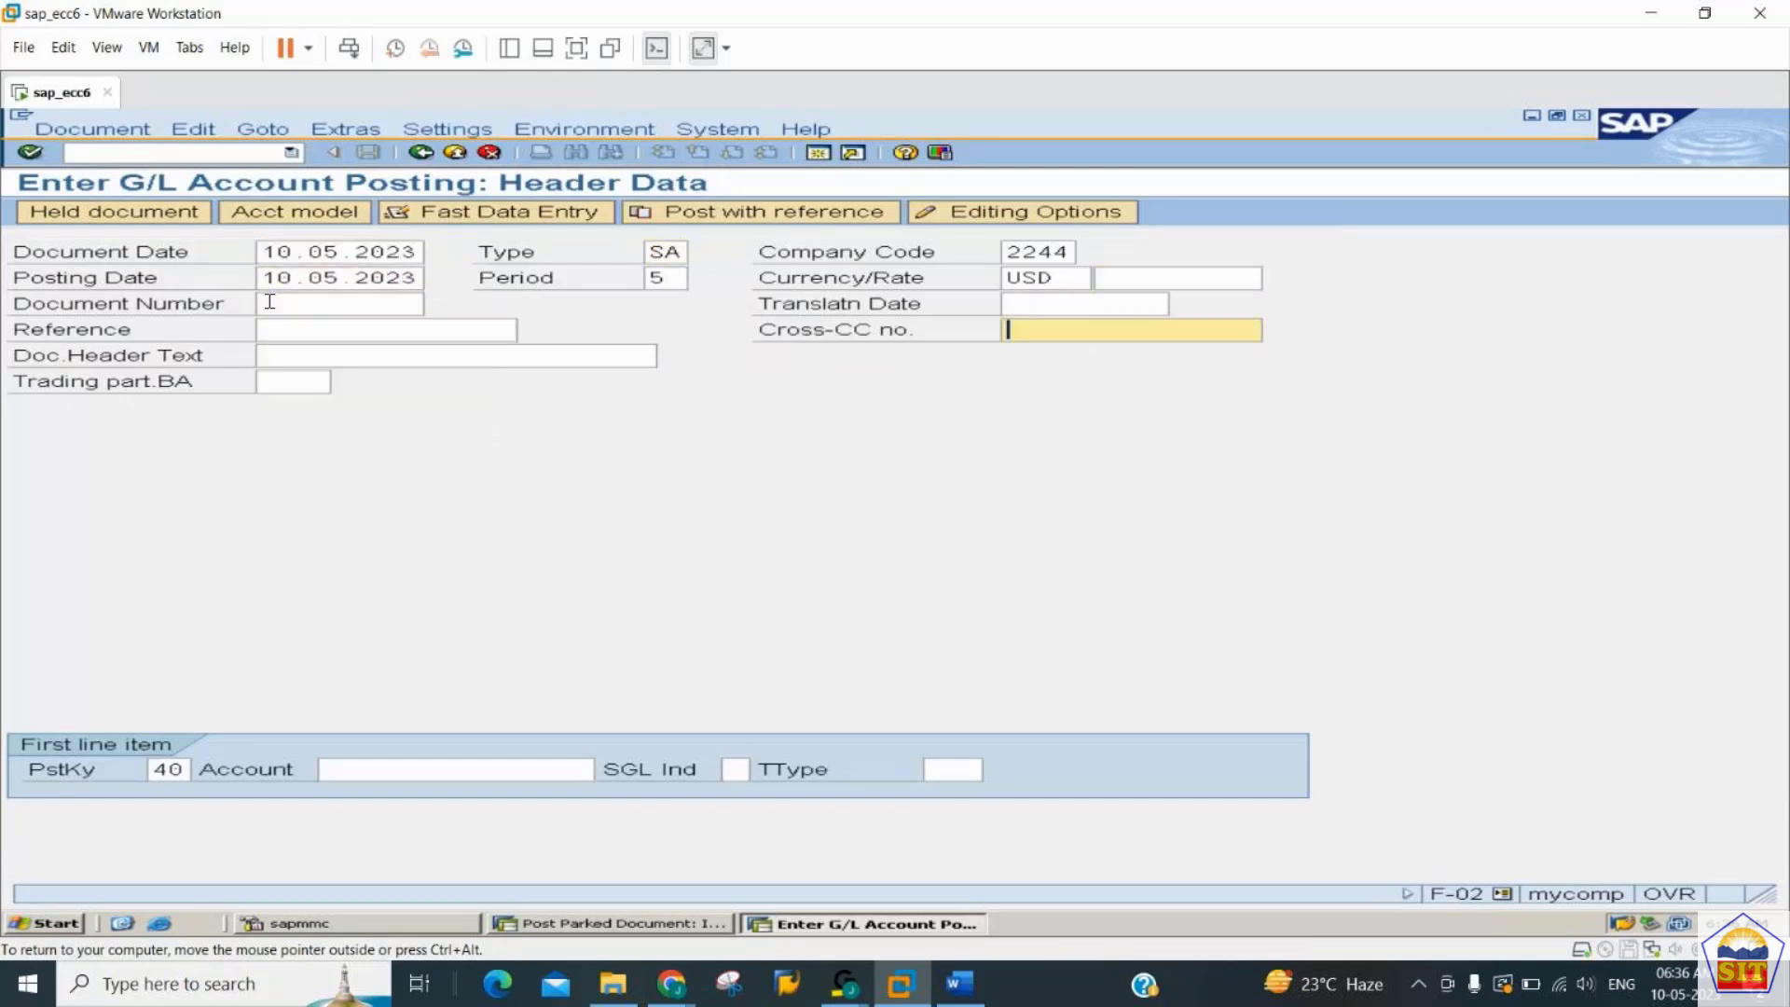
{"action": "type", "text": "400300"}
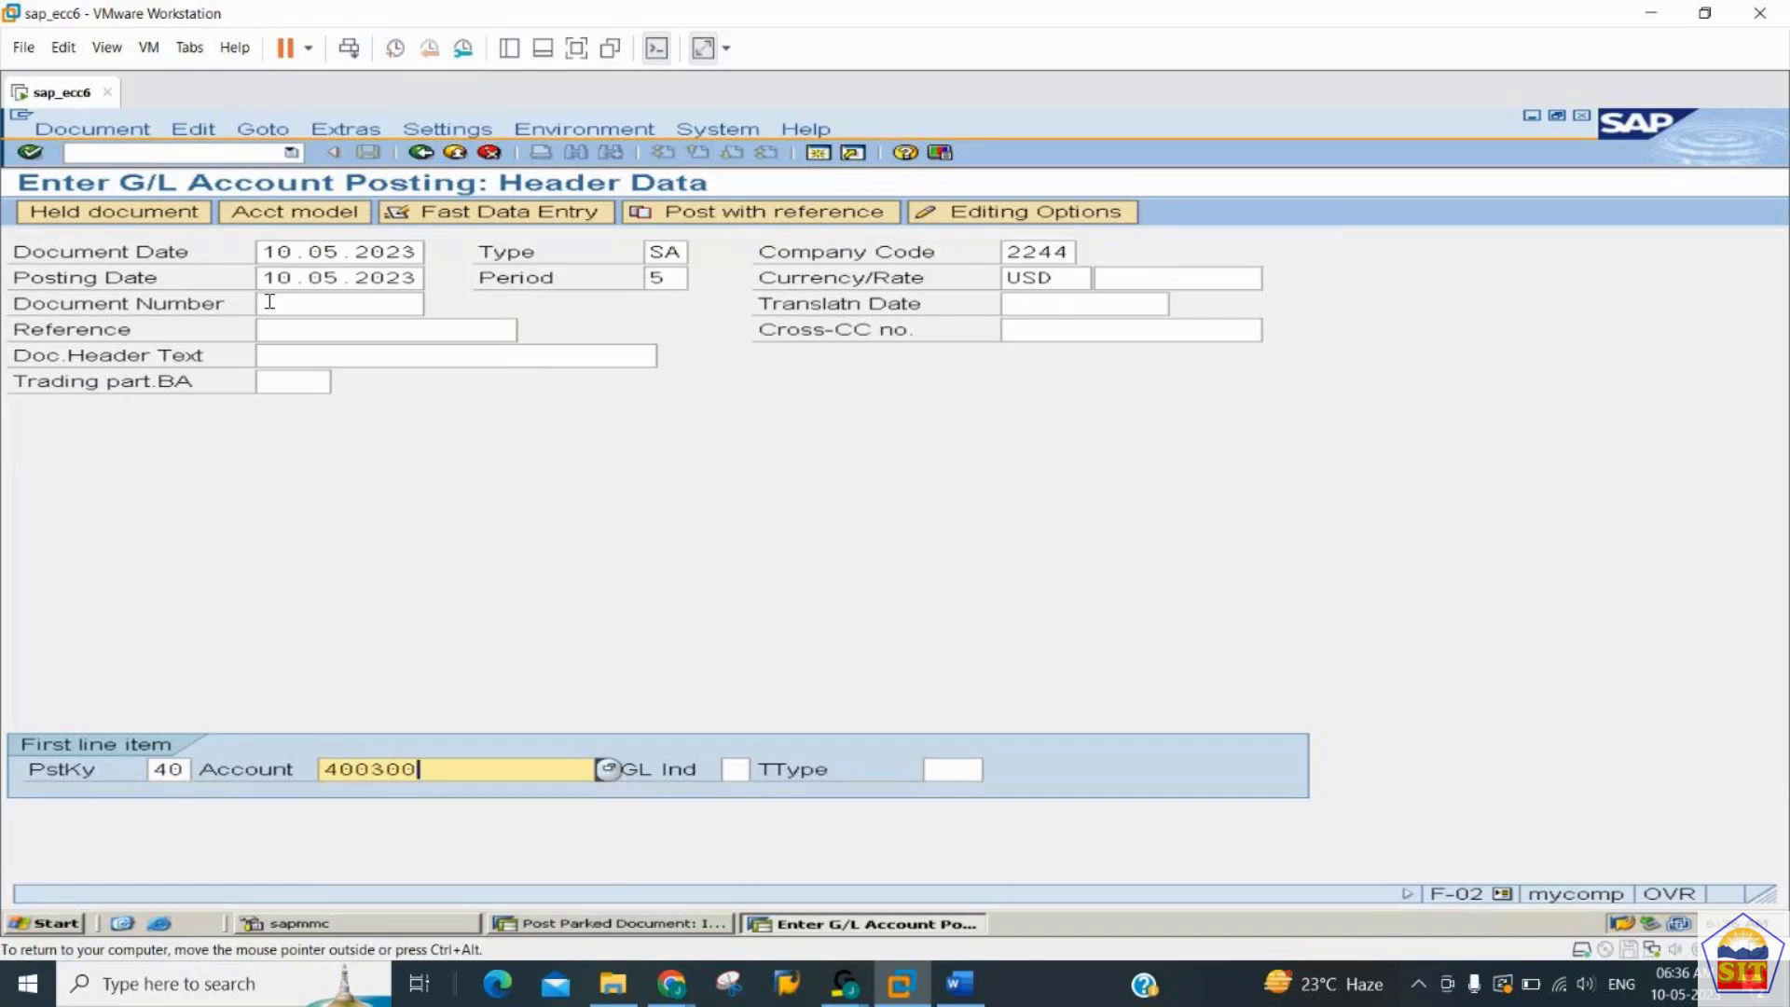
{"action": "key", "text": "Return"}
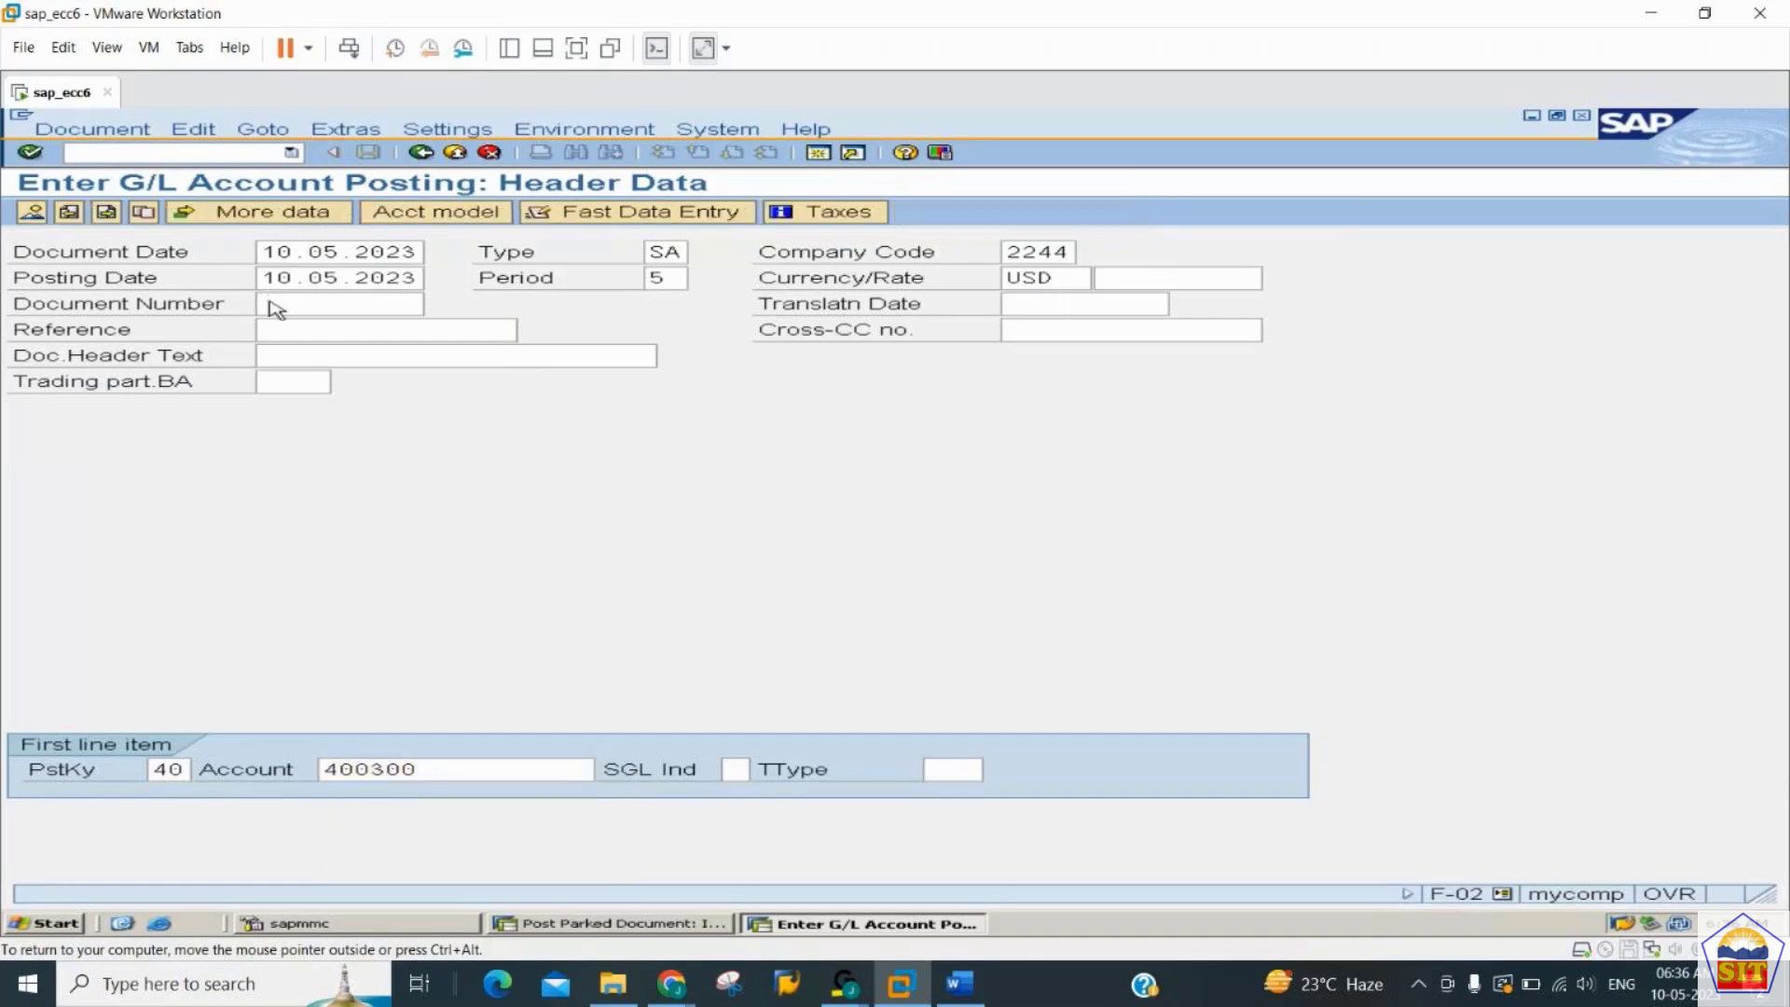
- Give the rent expense debit item an amount of 14000 and the text "rent paid"
{"action": "type", "text": "14000"}
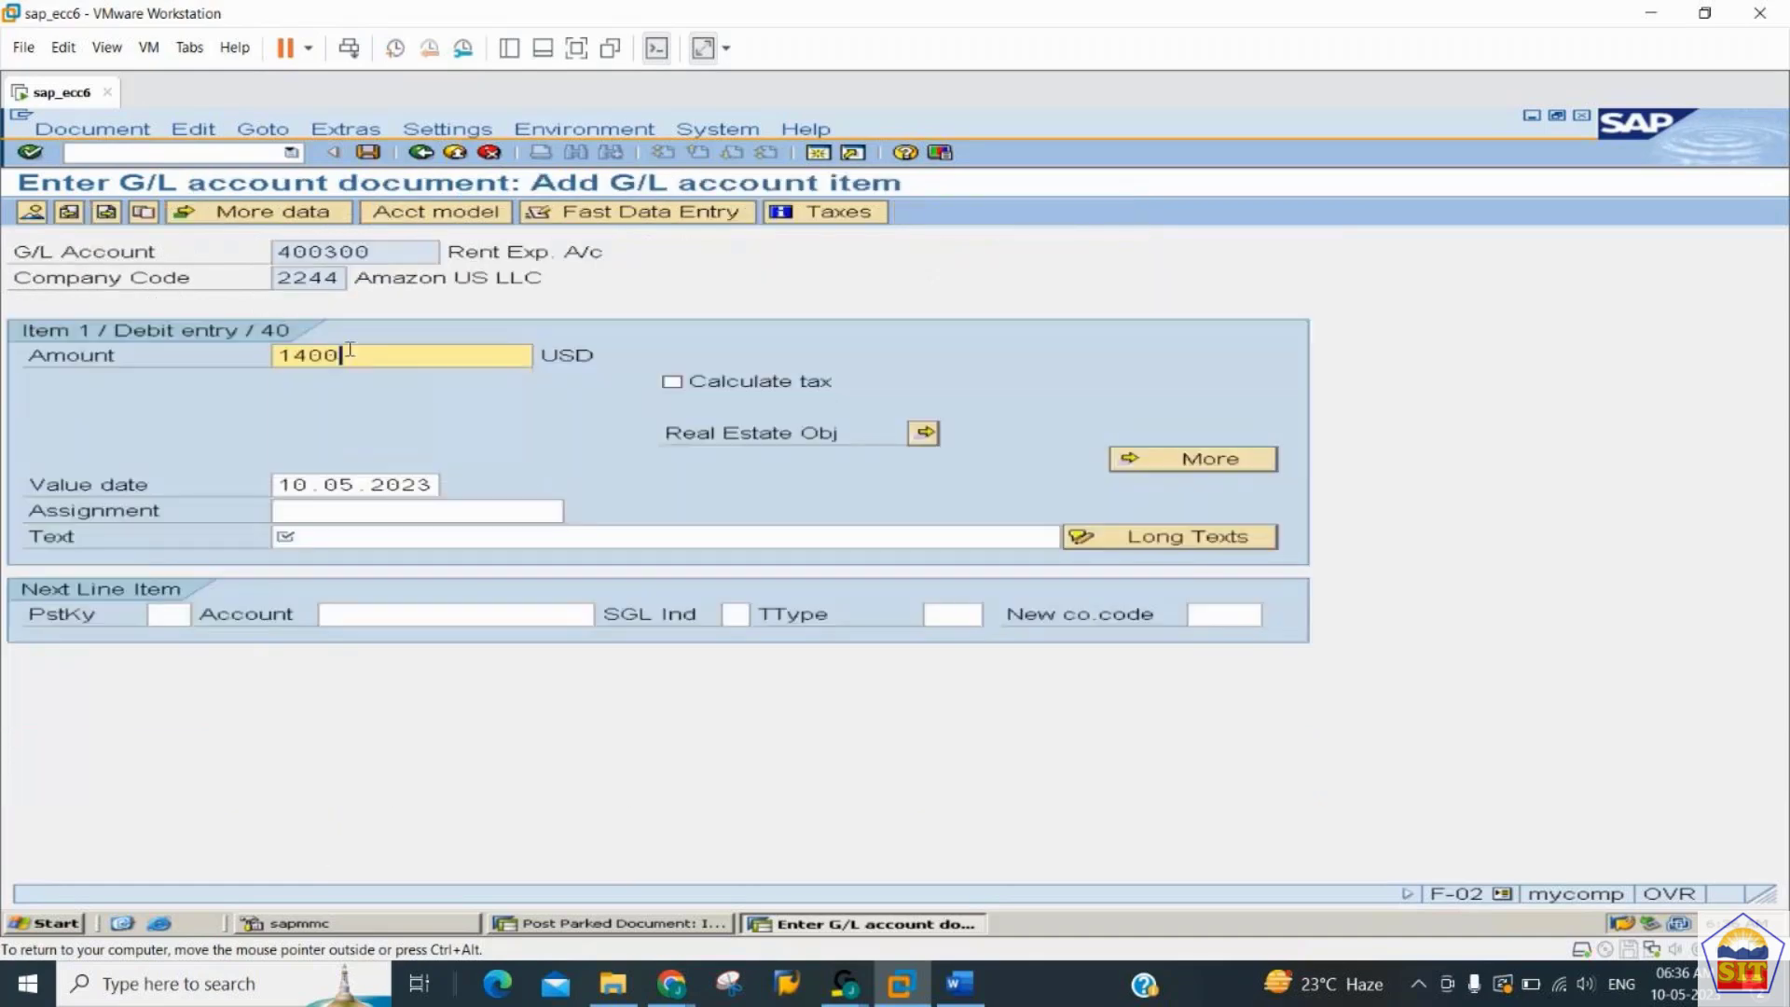
{"action": "key", "text": "Tab"}
{"action": "key", "text": "Tab"}
{"action": "key", "text": "Tab"}
{"action": "key", "text": "Tab"}
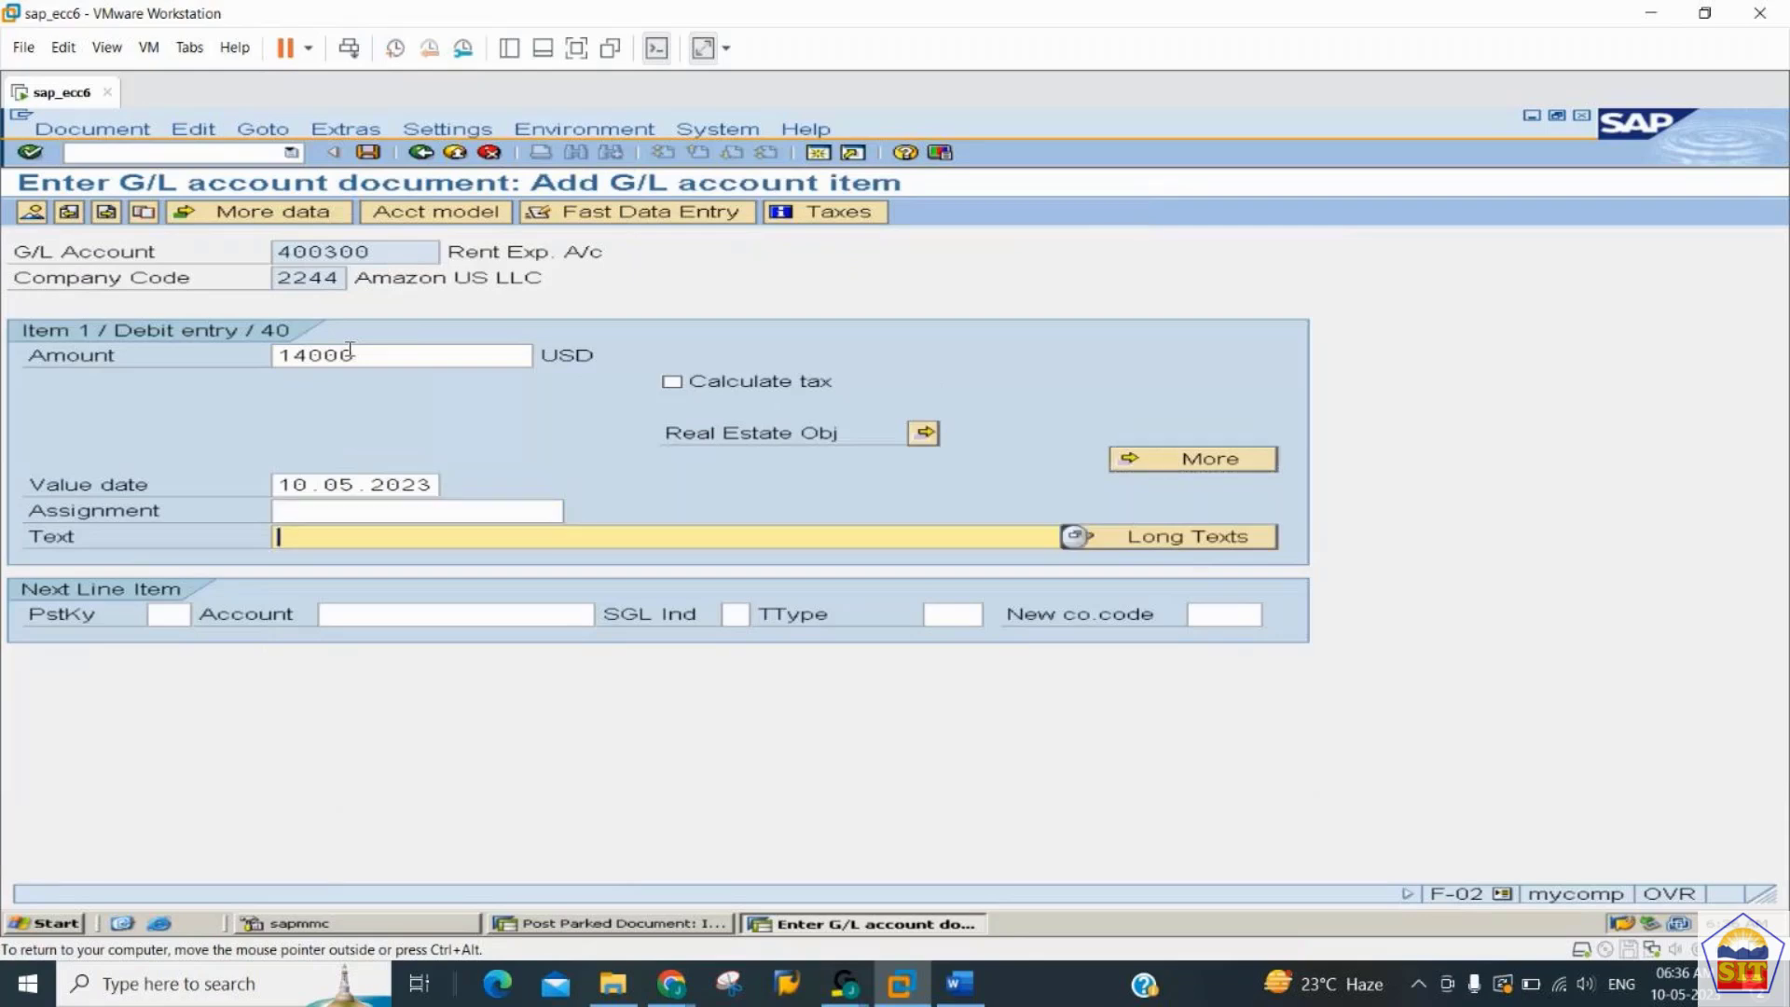
{"action": "type", "text": "rent paid"}
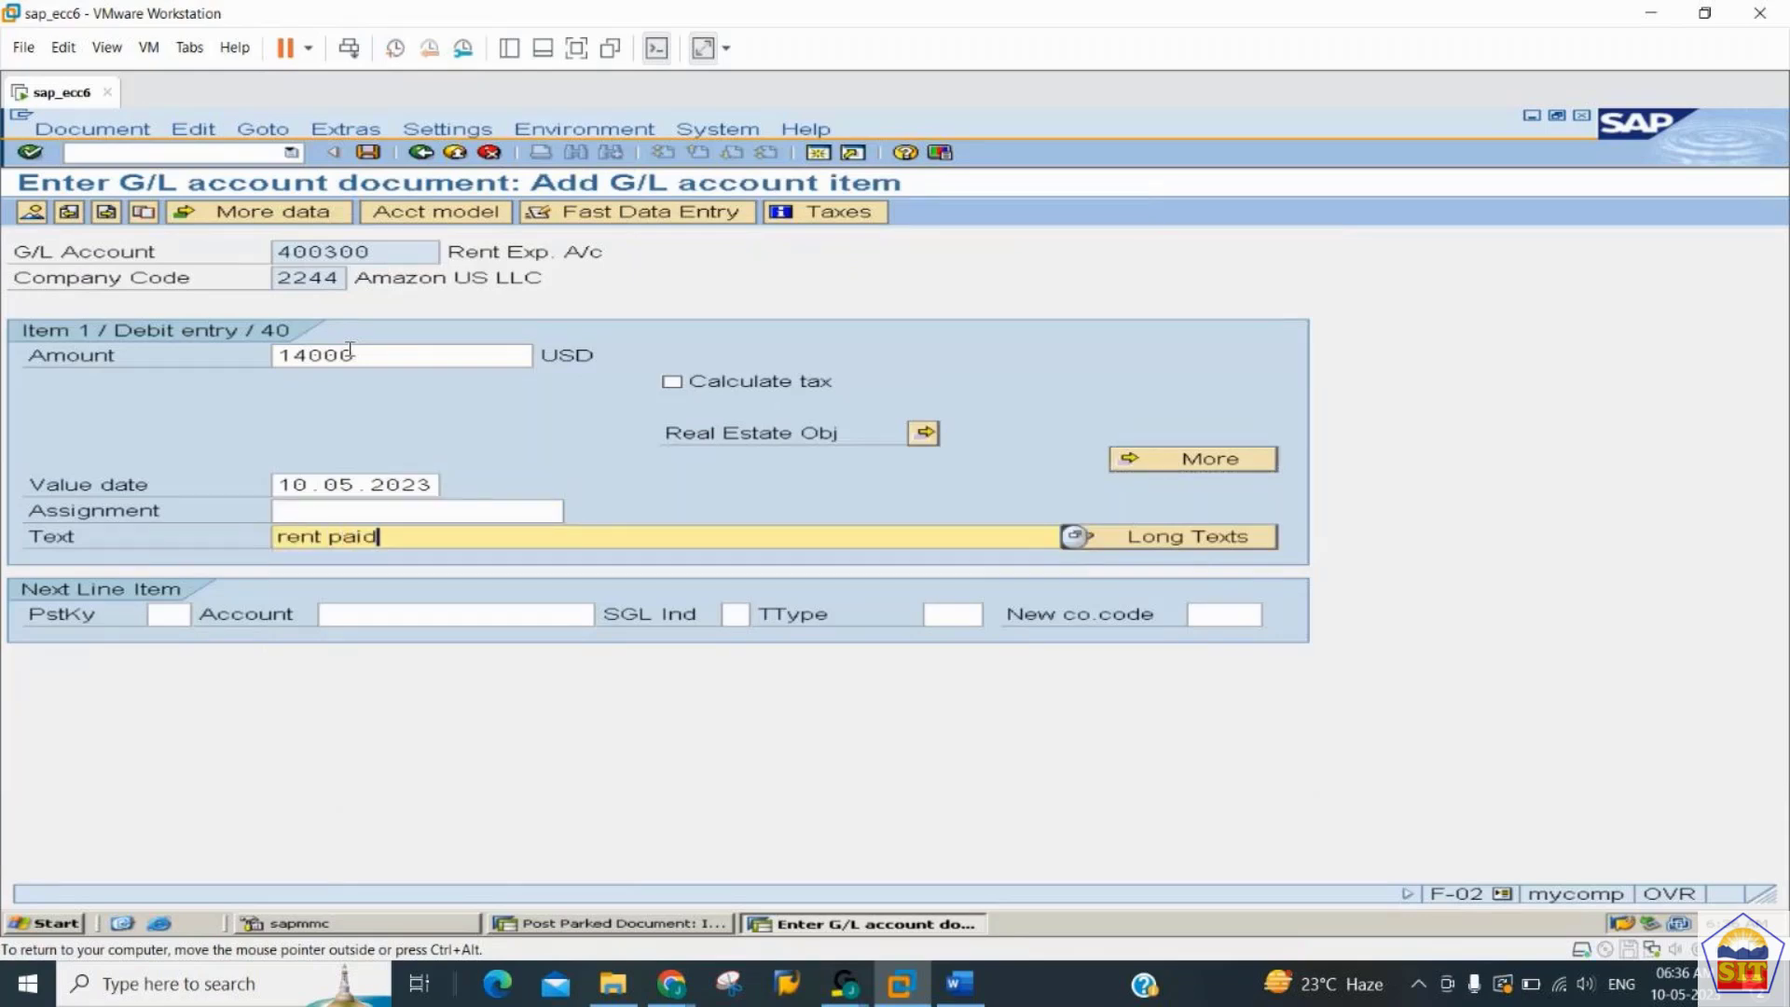
- Add a second line item with posting key 50 and account 200100
{"action": "key", "text": "Tab"}
{"action": "type", "text": "50"}
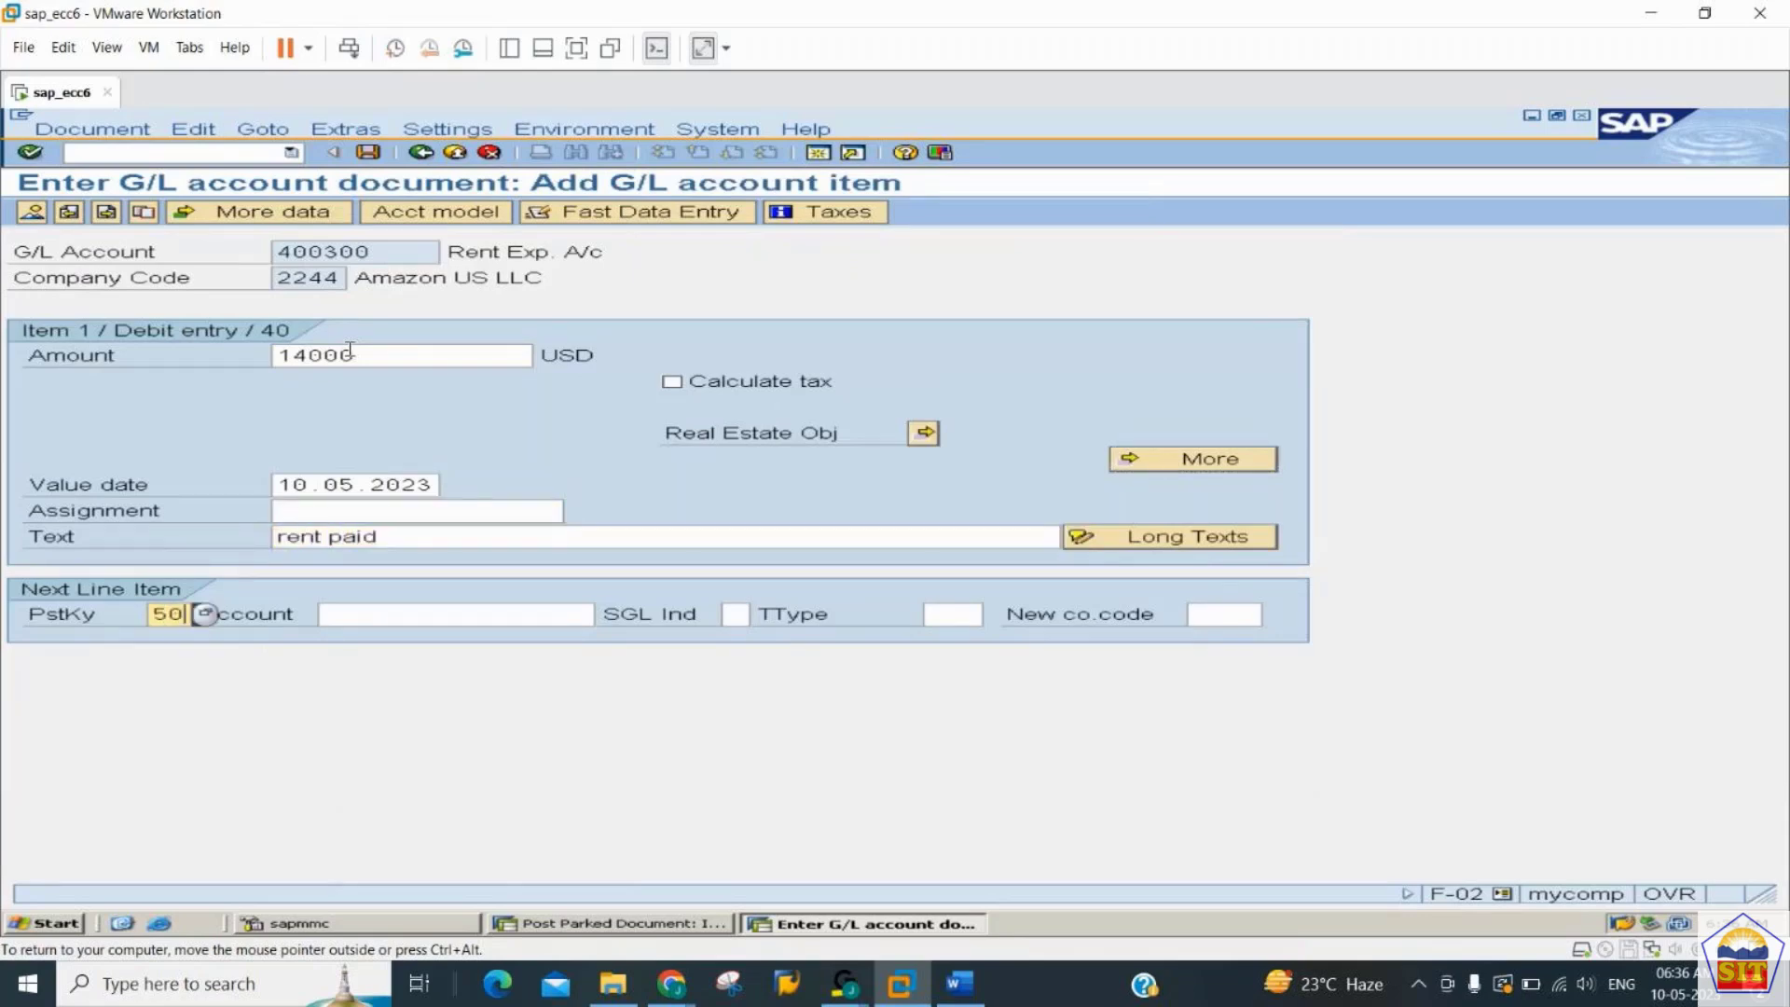
{"action": "key", "text": "Tab"}
{"action": "type", "text": "200100"}
{"action": "key", "text": "Return"}
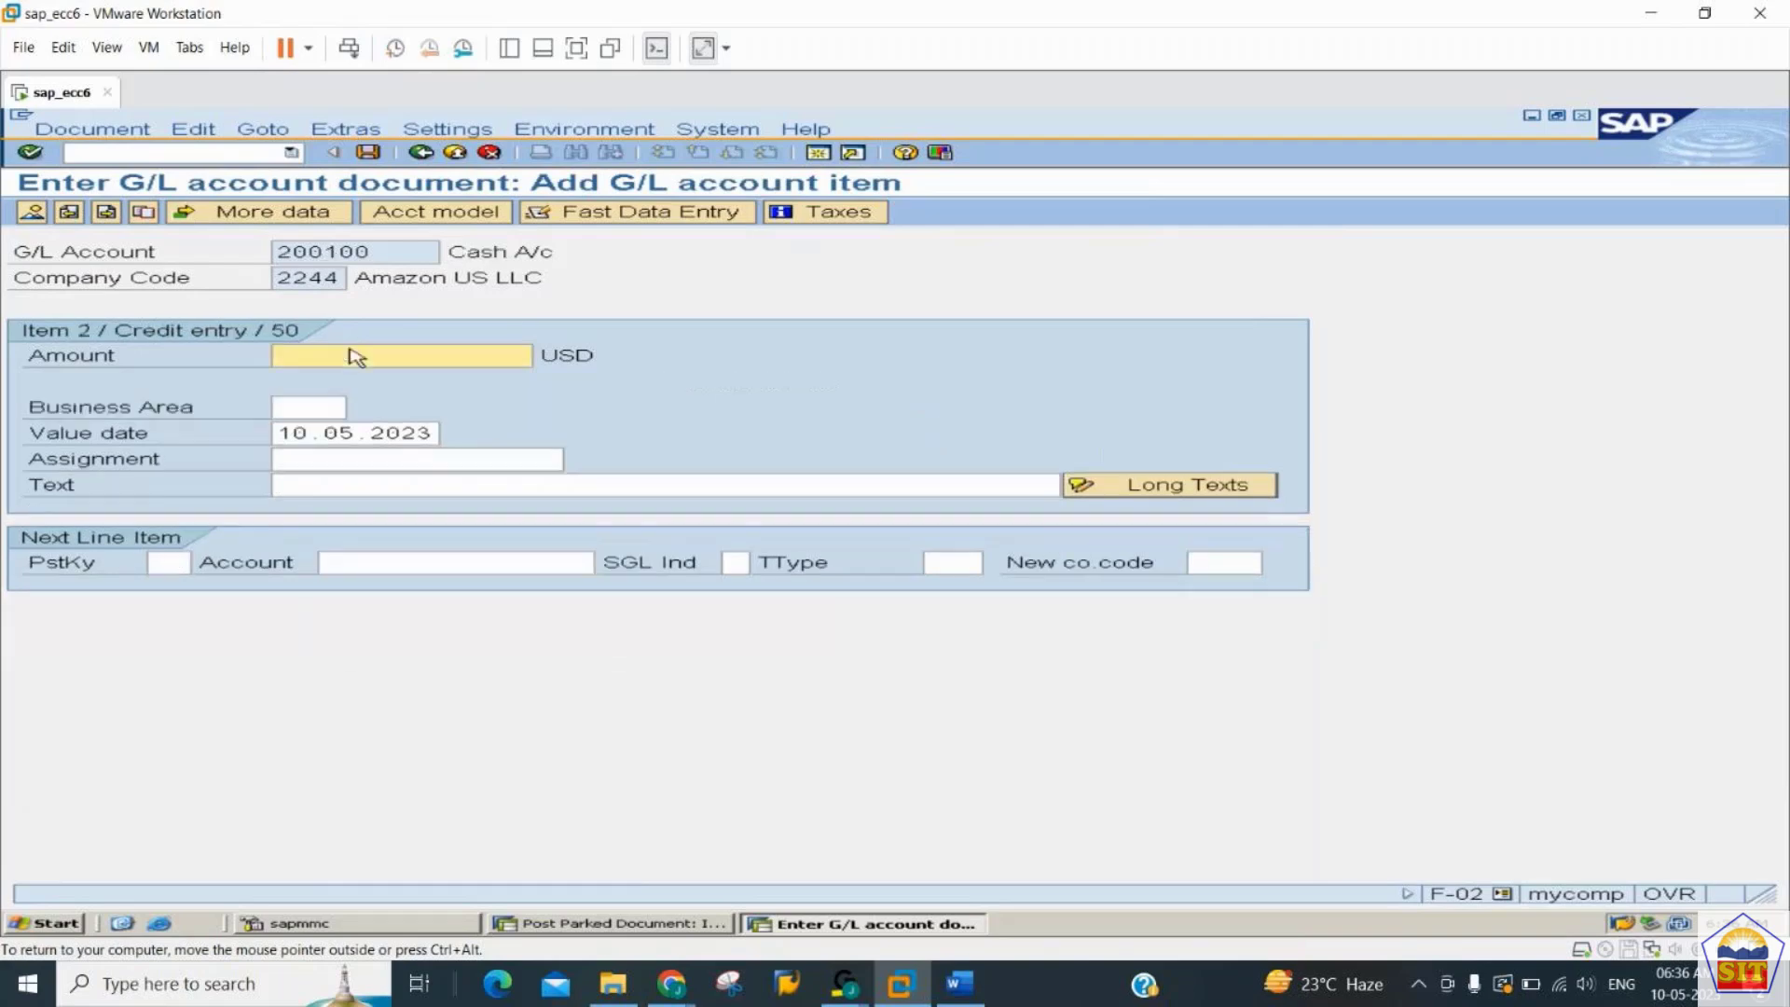
- Give the cash credit item the amount * to balance the document and the text "rent paid"
{"action": "type", "text": "*"}
{"action": "key", "text": "Tab"}
{"action": "key", "text": "Tab"}
{"action": "key", "text": "Tab"}
{"action": "key", "text": "Tab"}
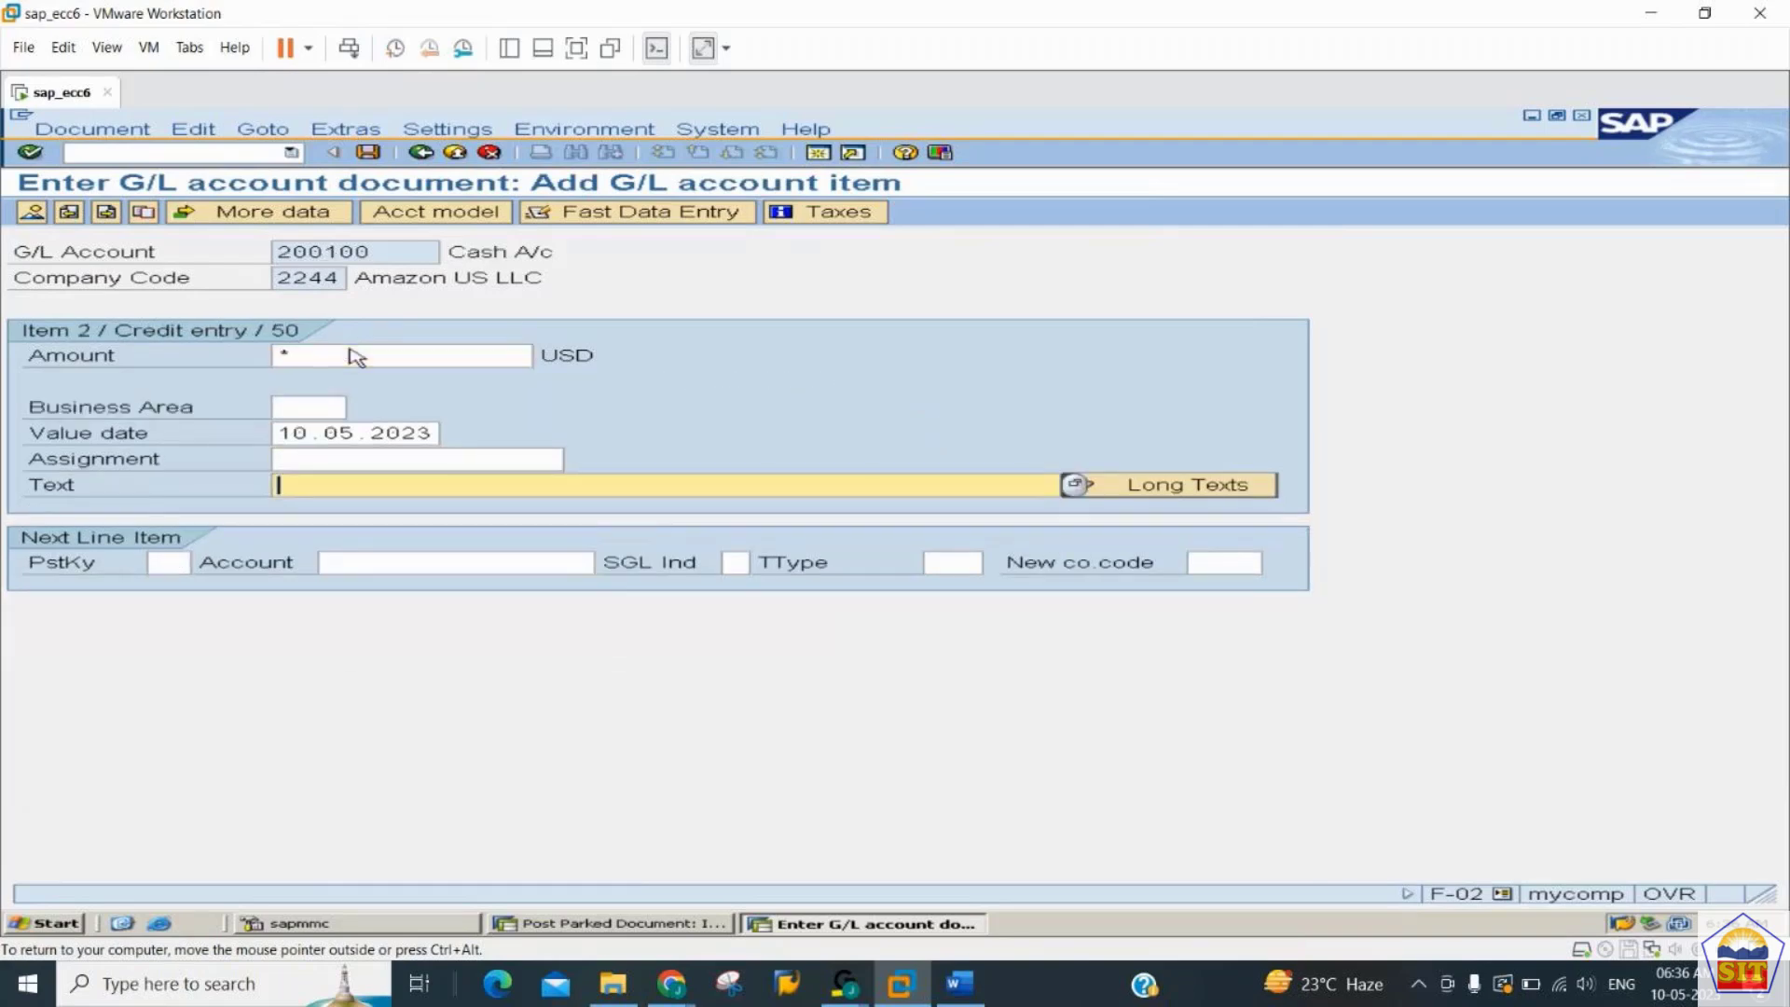
{"action": "key", "text": "Return"}
{"action": "key", "text": "Tab"}
{"action": "key", "text": "Tab"}
{"action": "key", "text": "Tab"}
{"action": "key", "text": "Tab"}
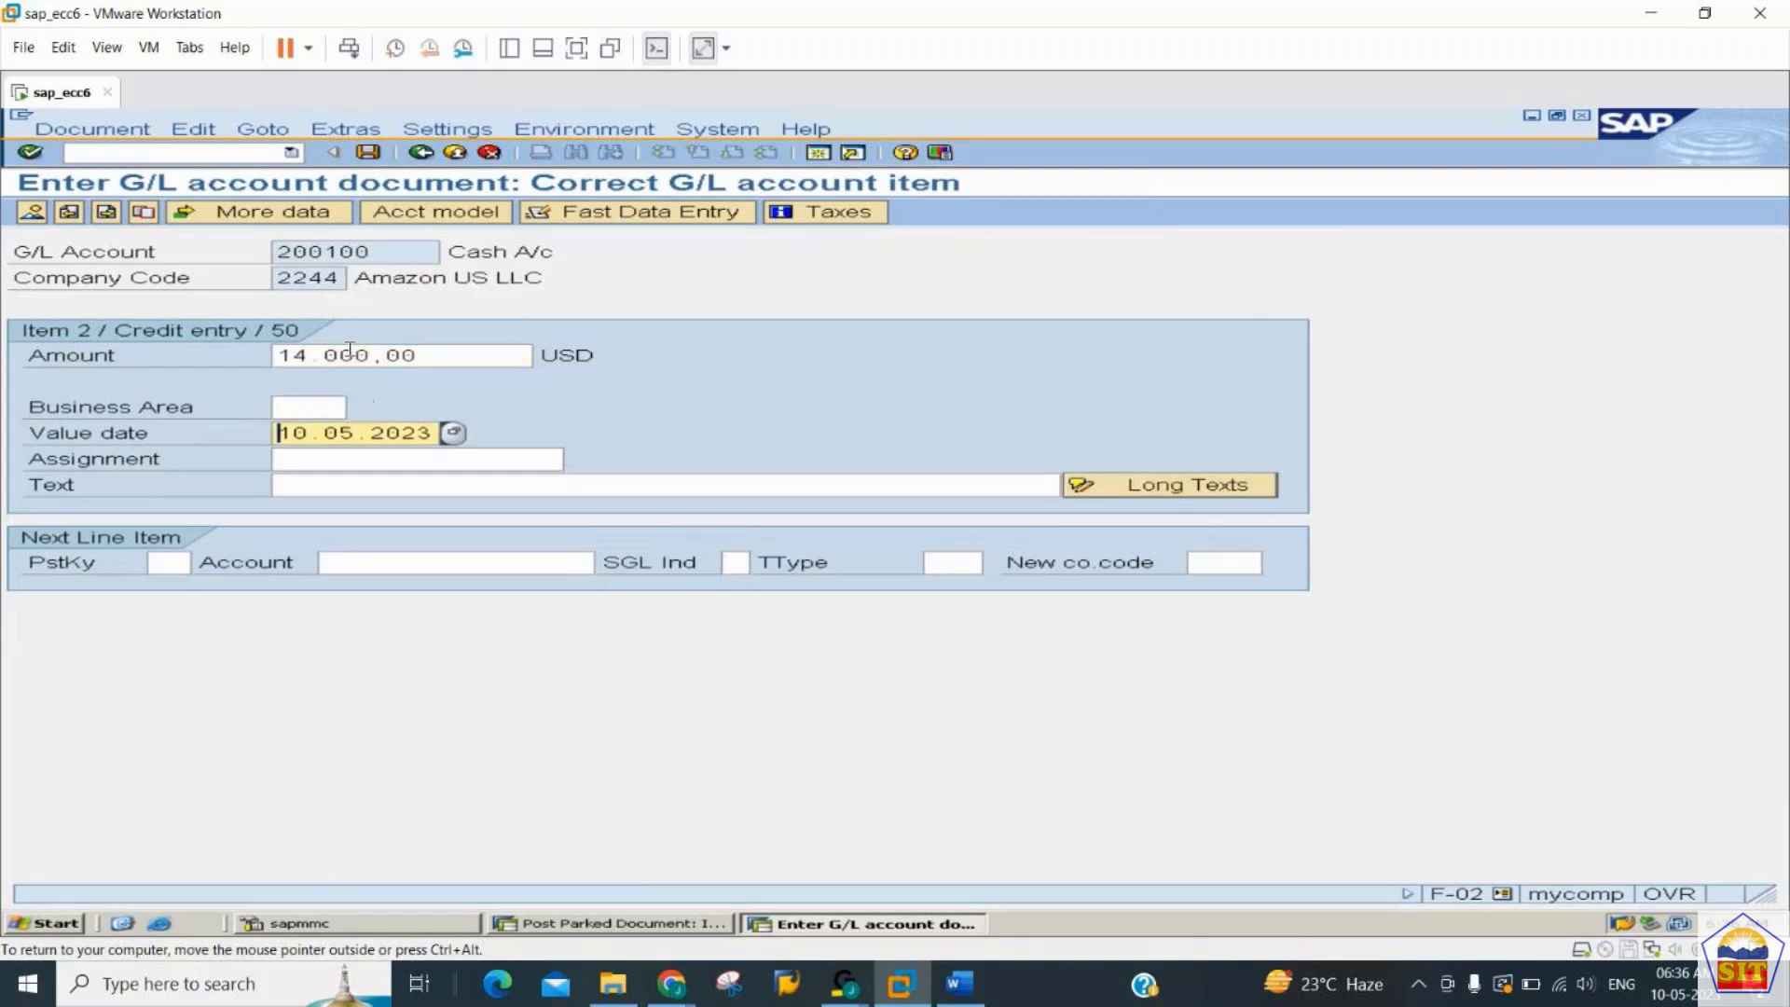
{"action": "type", "text": "rent paid"}
{"action": "key", "text": "Return"}
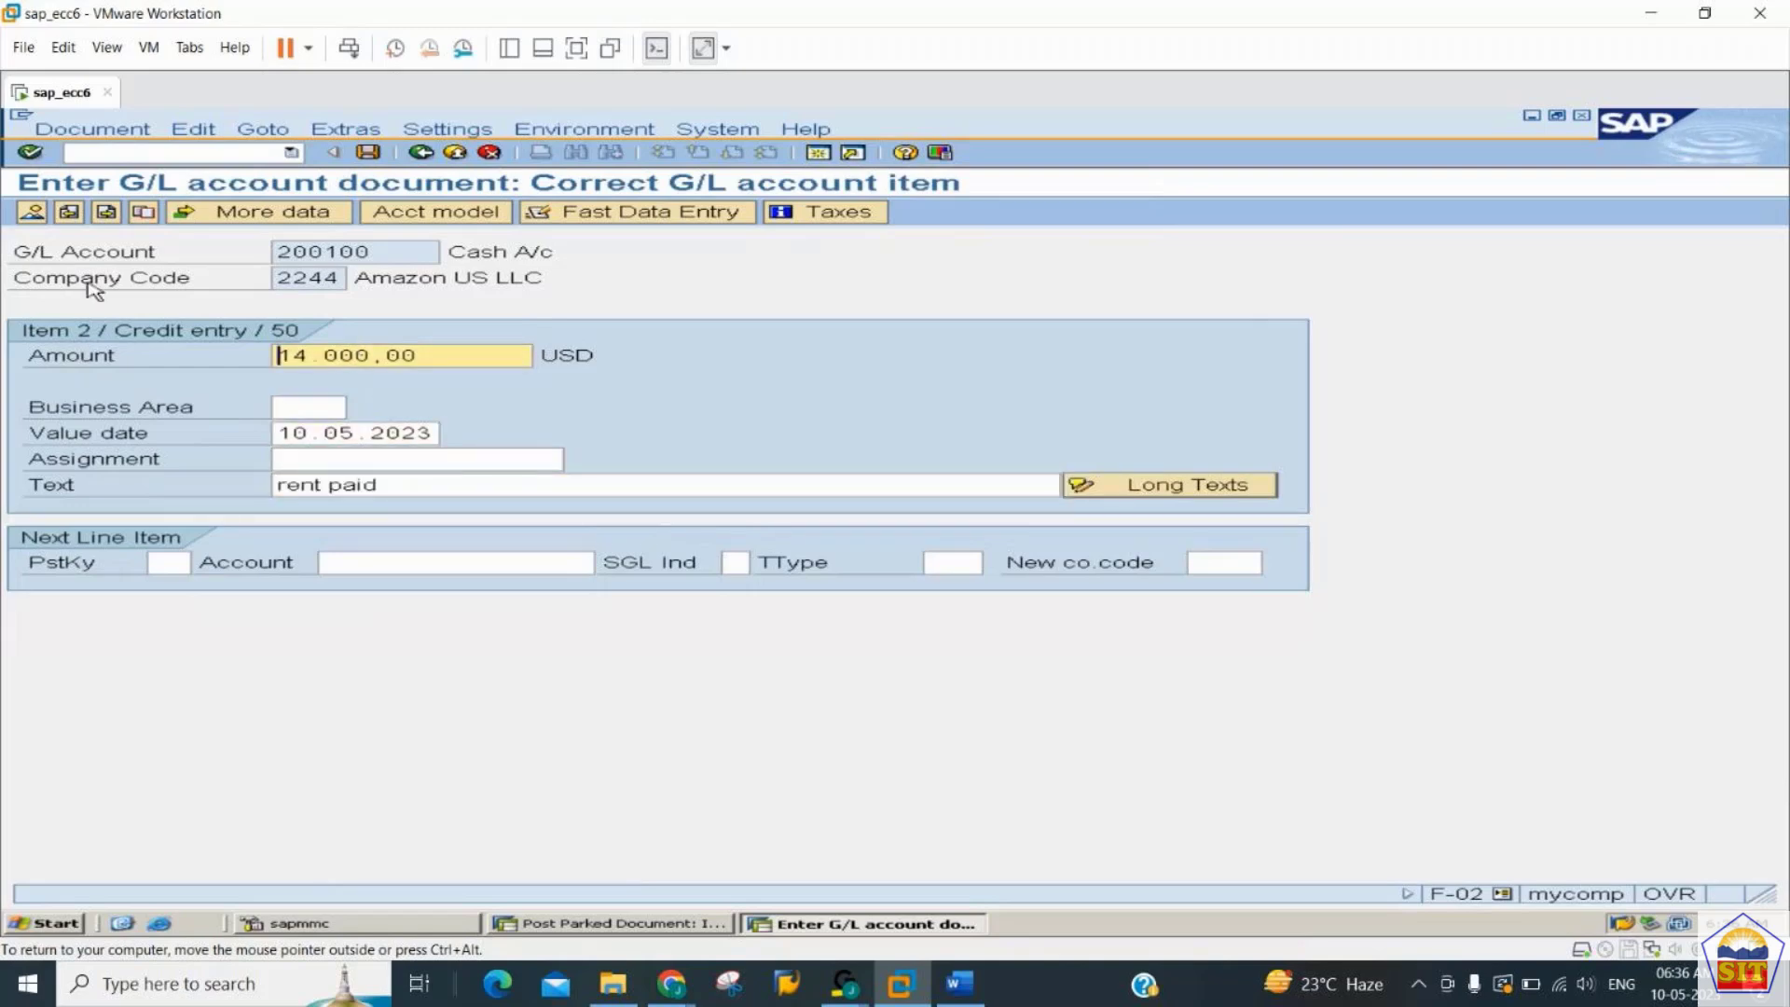
- Open the document overview and hold the rent document under temporary document number 10001
{"action": "left_click", "coordinate": [35, 215]}
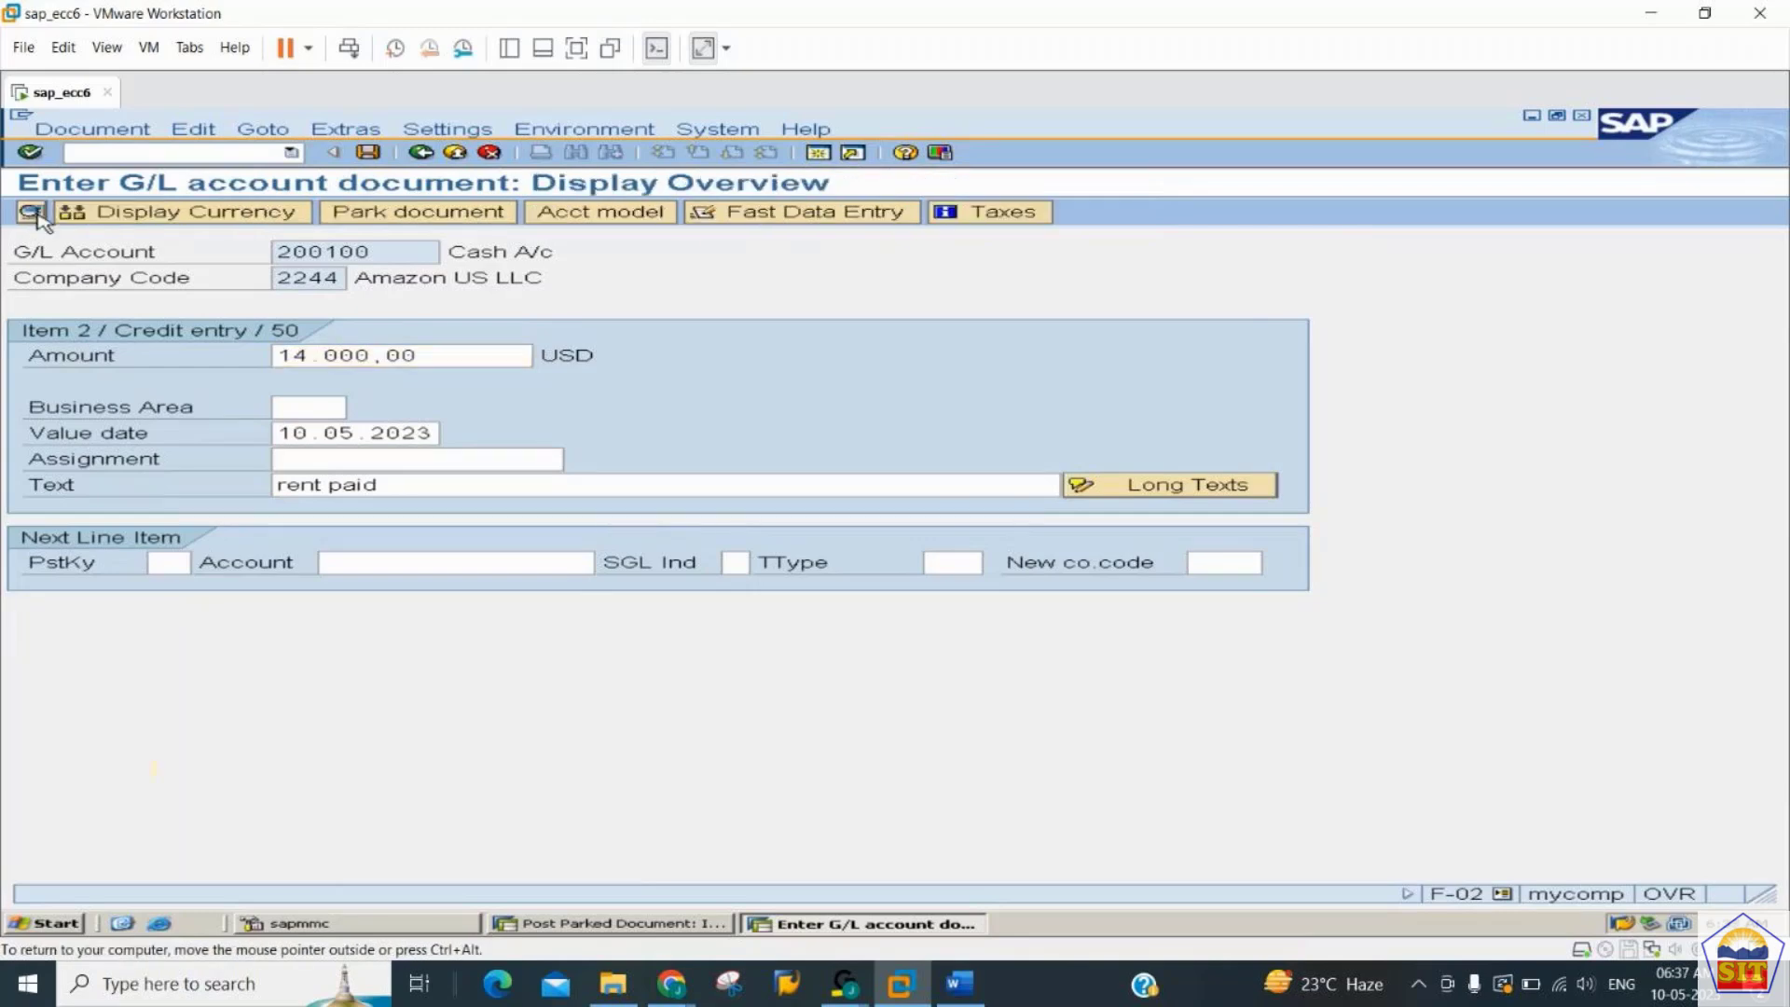
{"action": "left_click", "coordinate": [80, 131]}
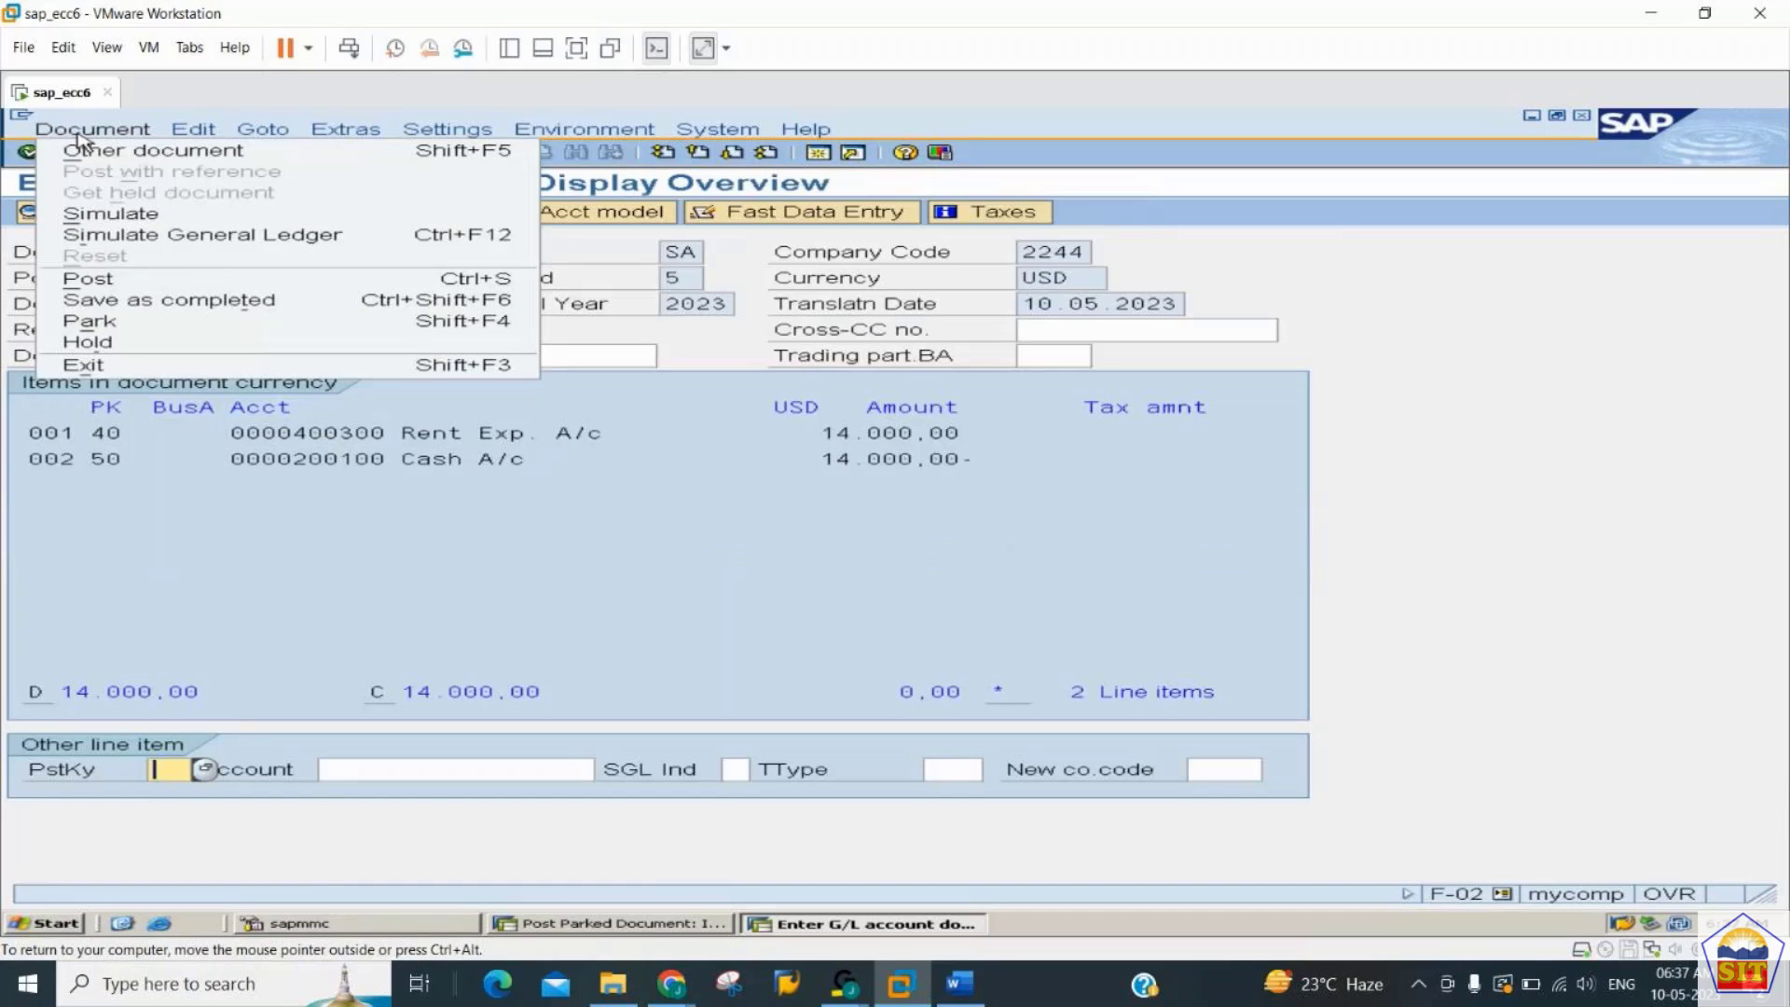
{"action": "left_click", "coordinate": [105, 346]}
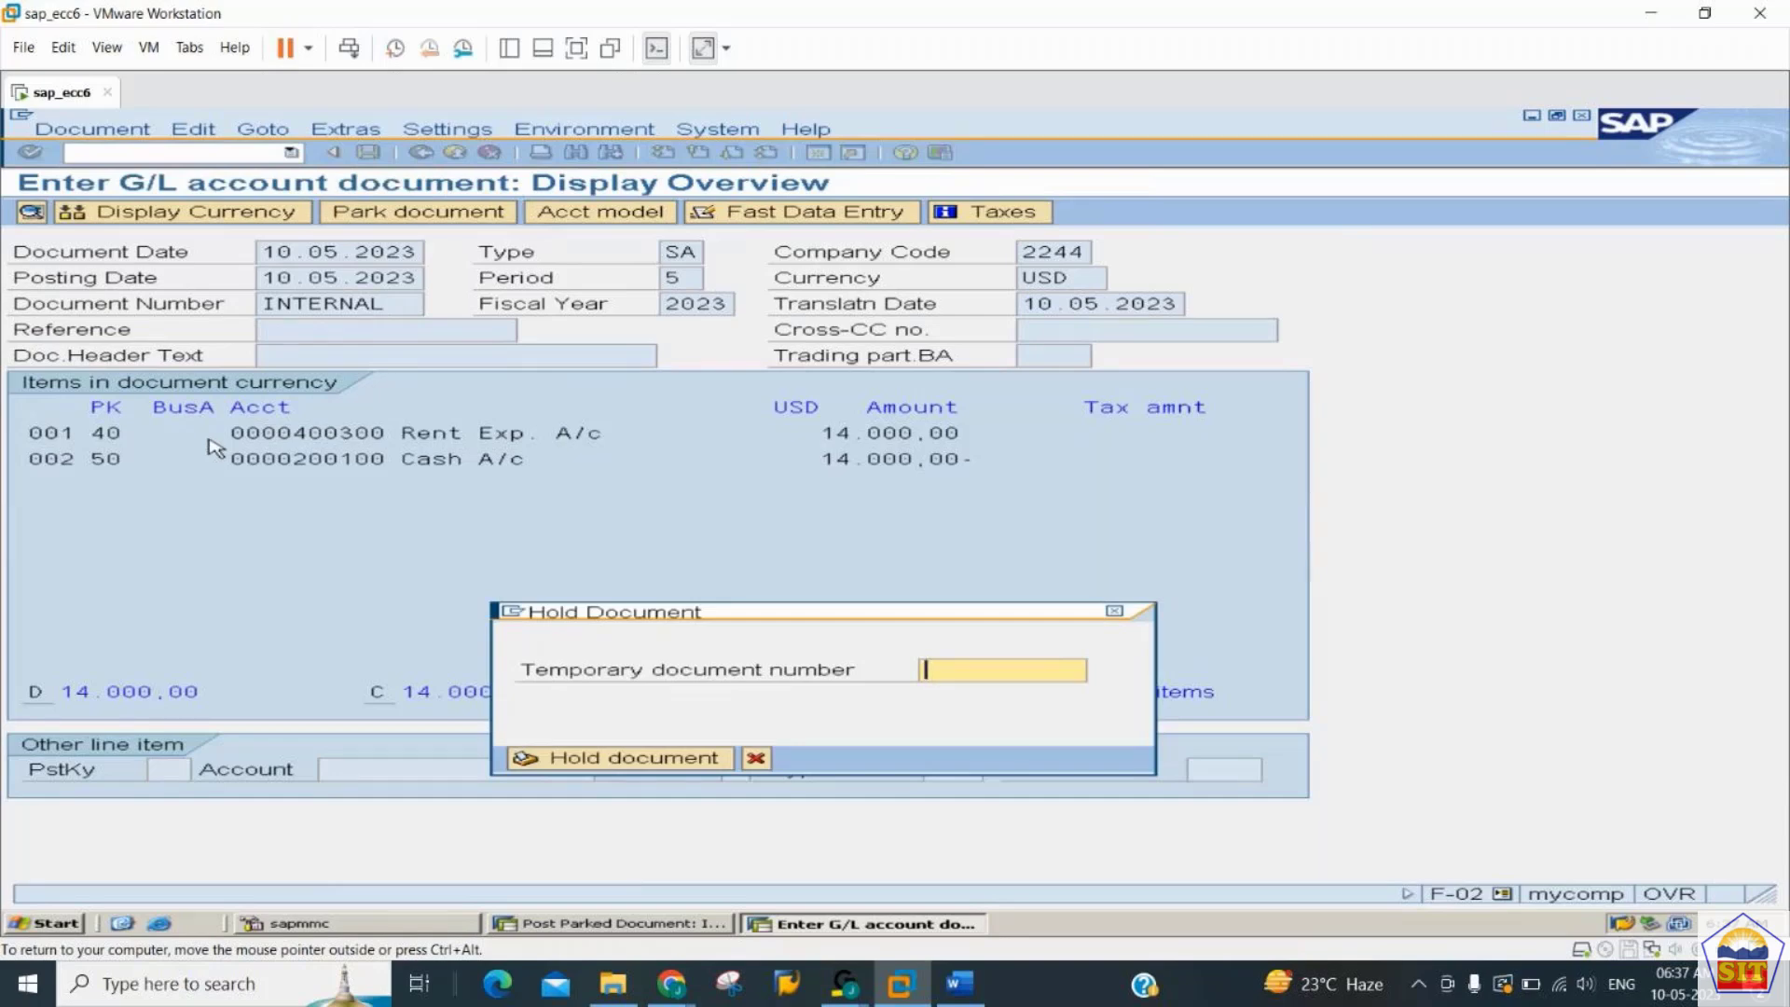
{"action": "type", "text": "10000"}
{"action": "key", "text": "BackSpace"}
{"action": "type", "text": "1"}
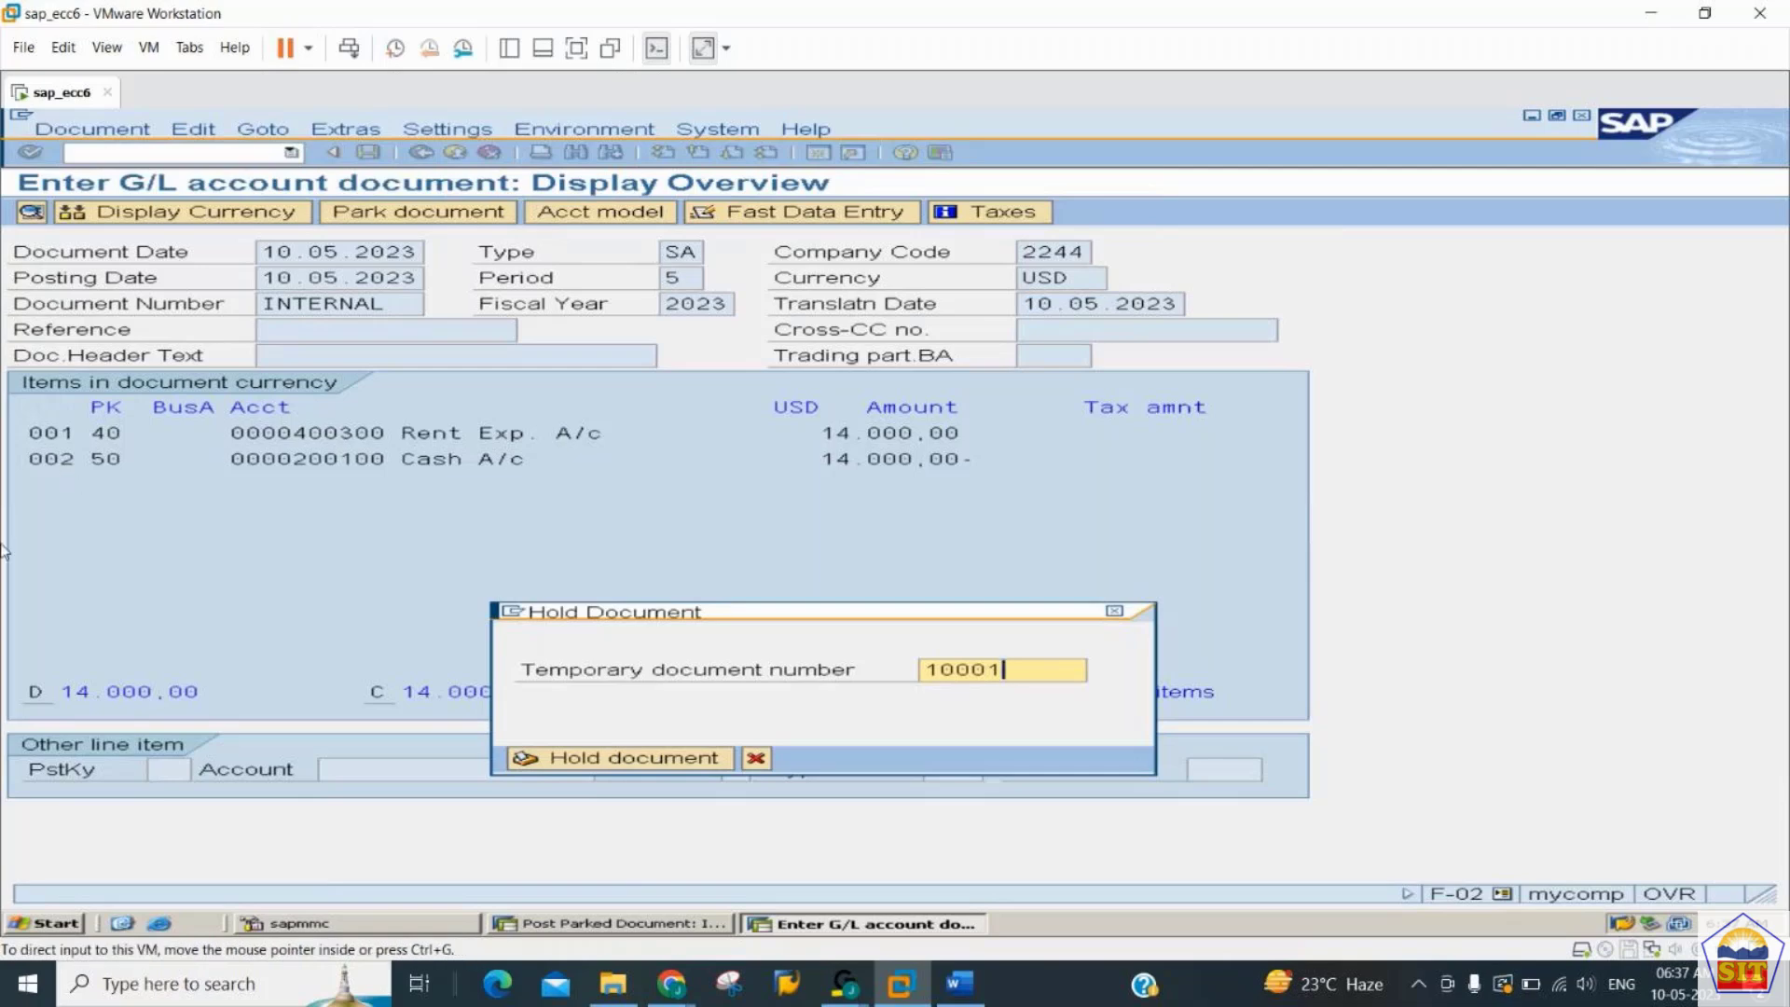
{"action": "left_click", "coordinate": [598, 763]}
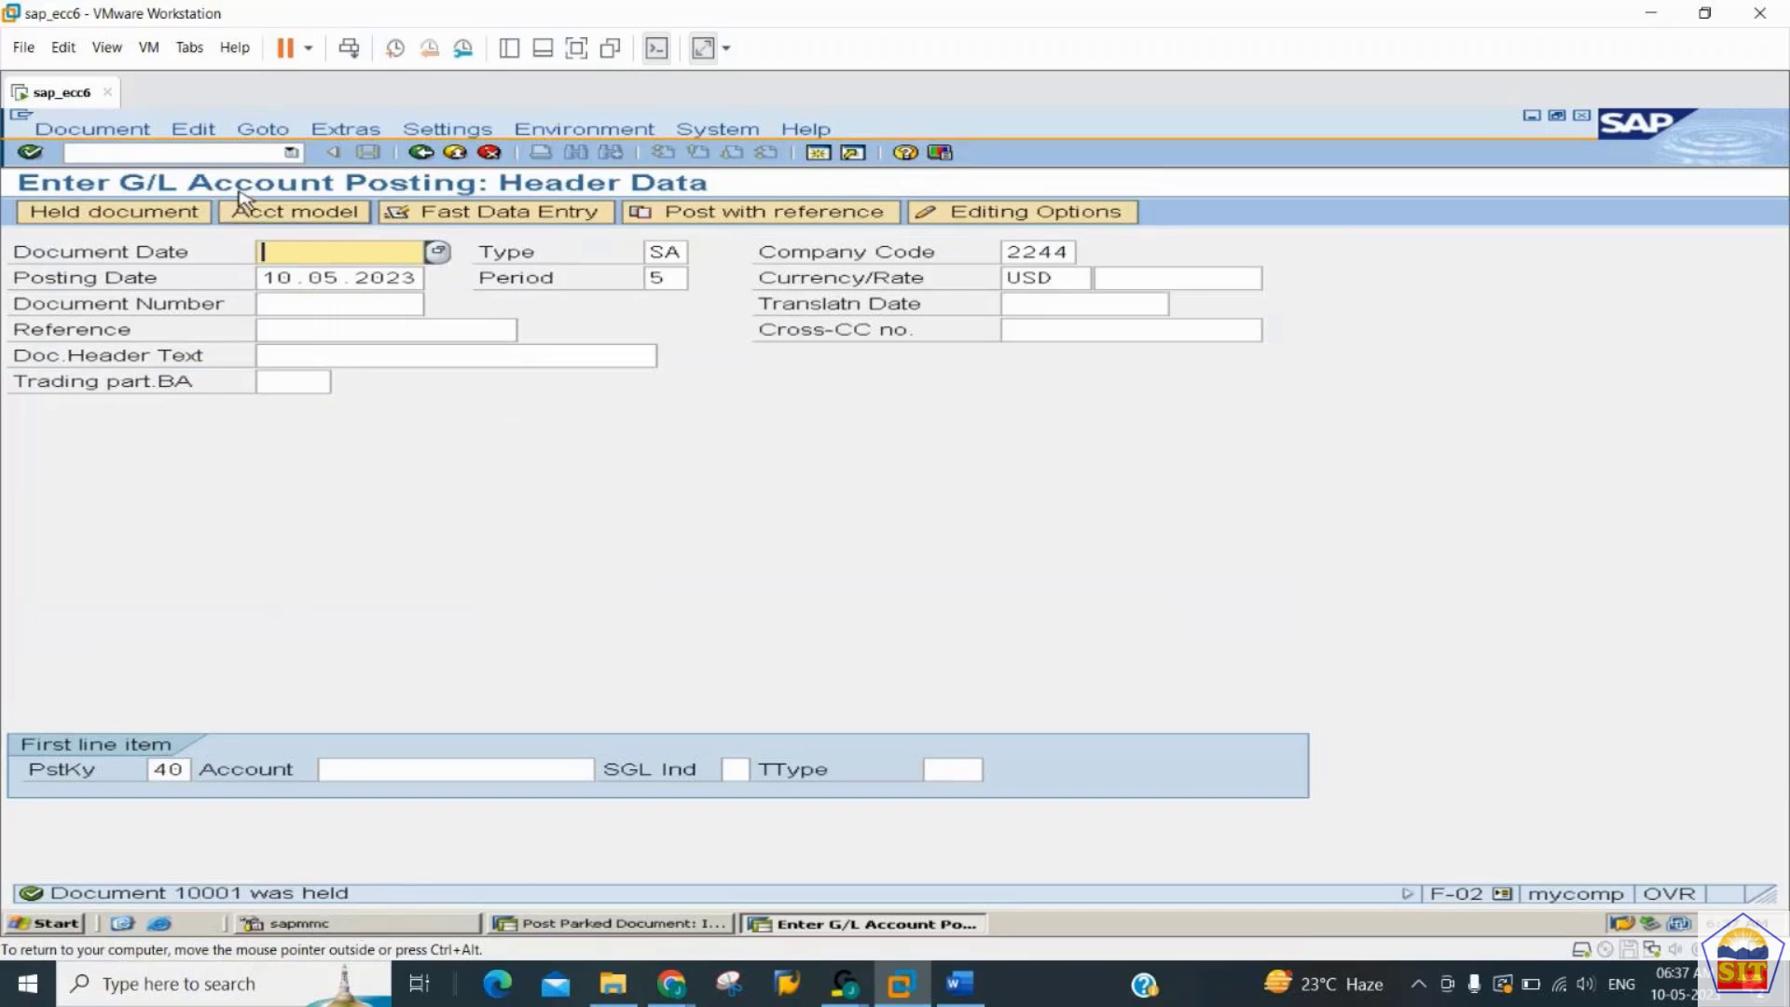
- Open the list of held documents and select document 10001
{"action": "left_click", "coordinate": [127, 216]}
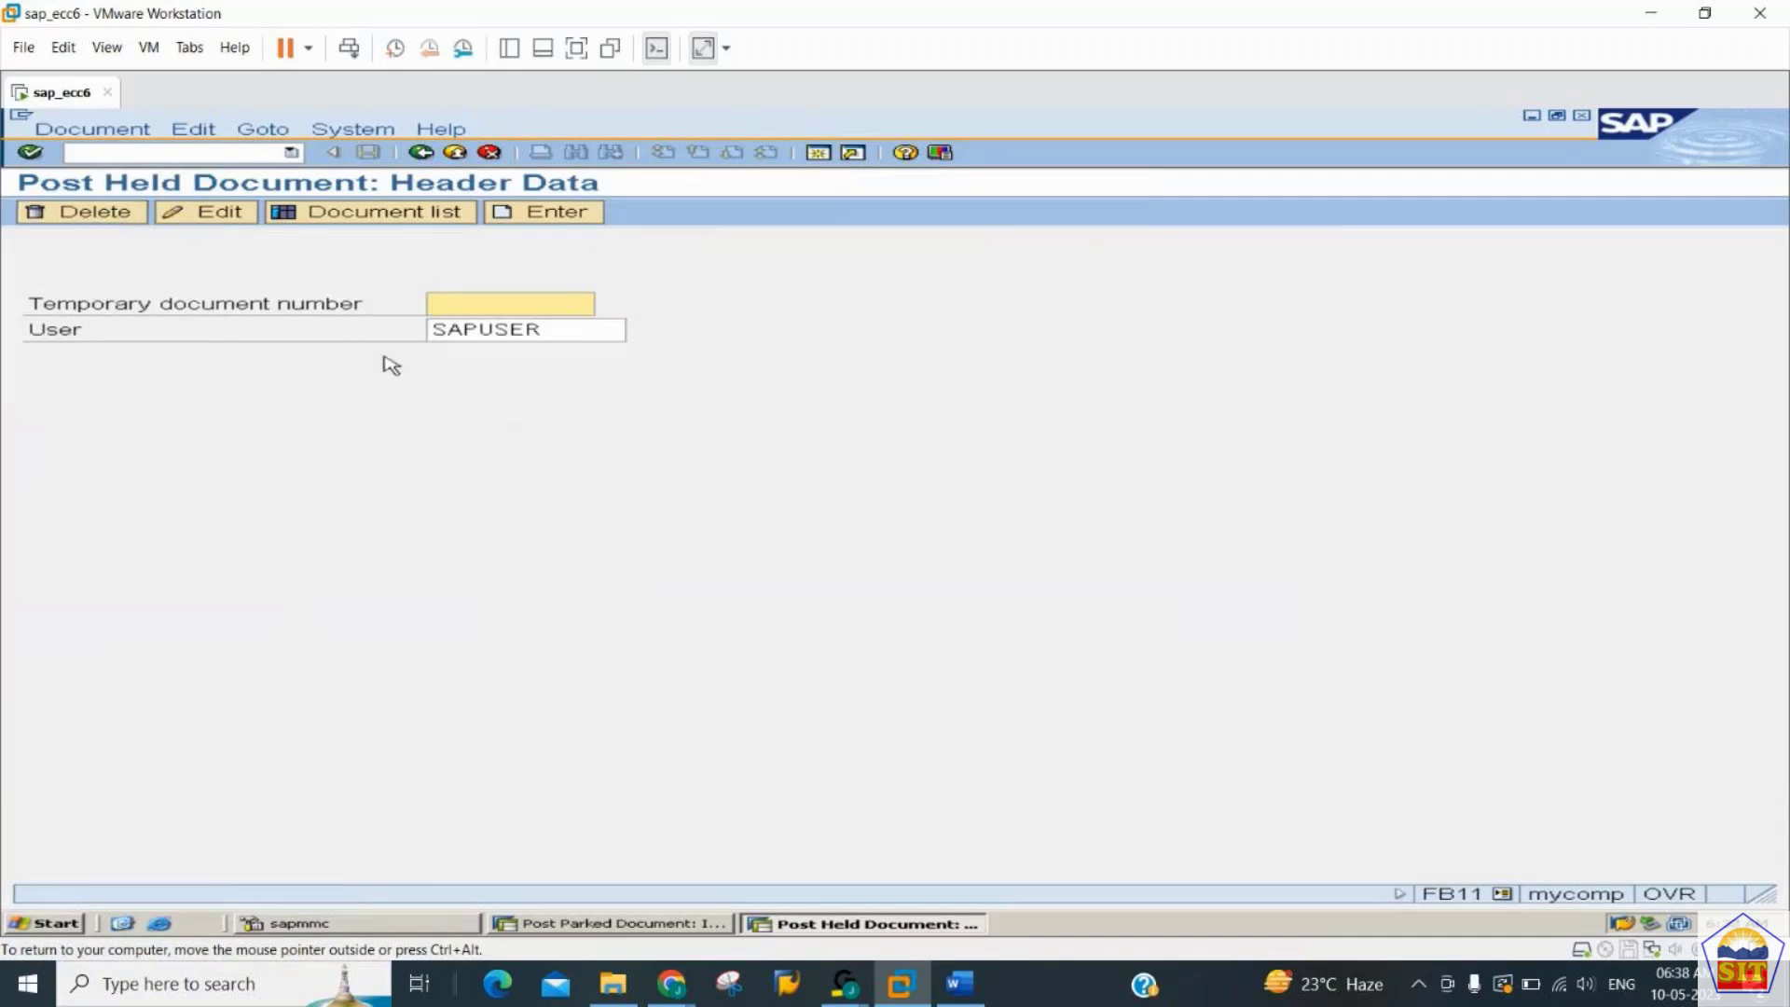
{"action": "left_click", "coordinate": [392, 214]}
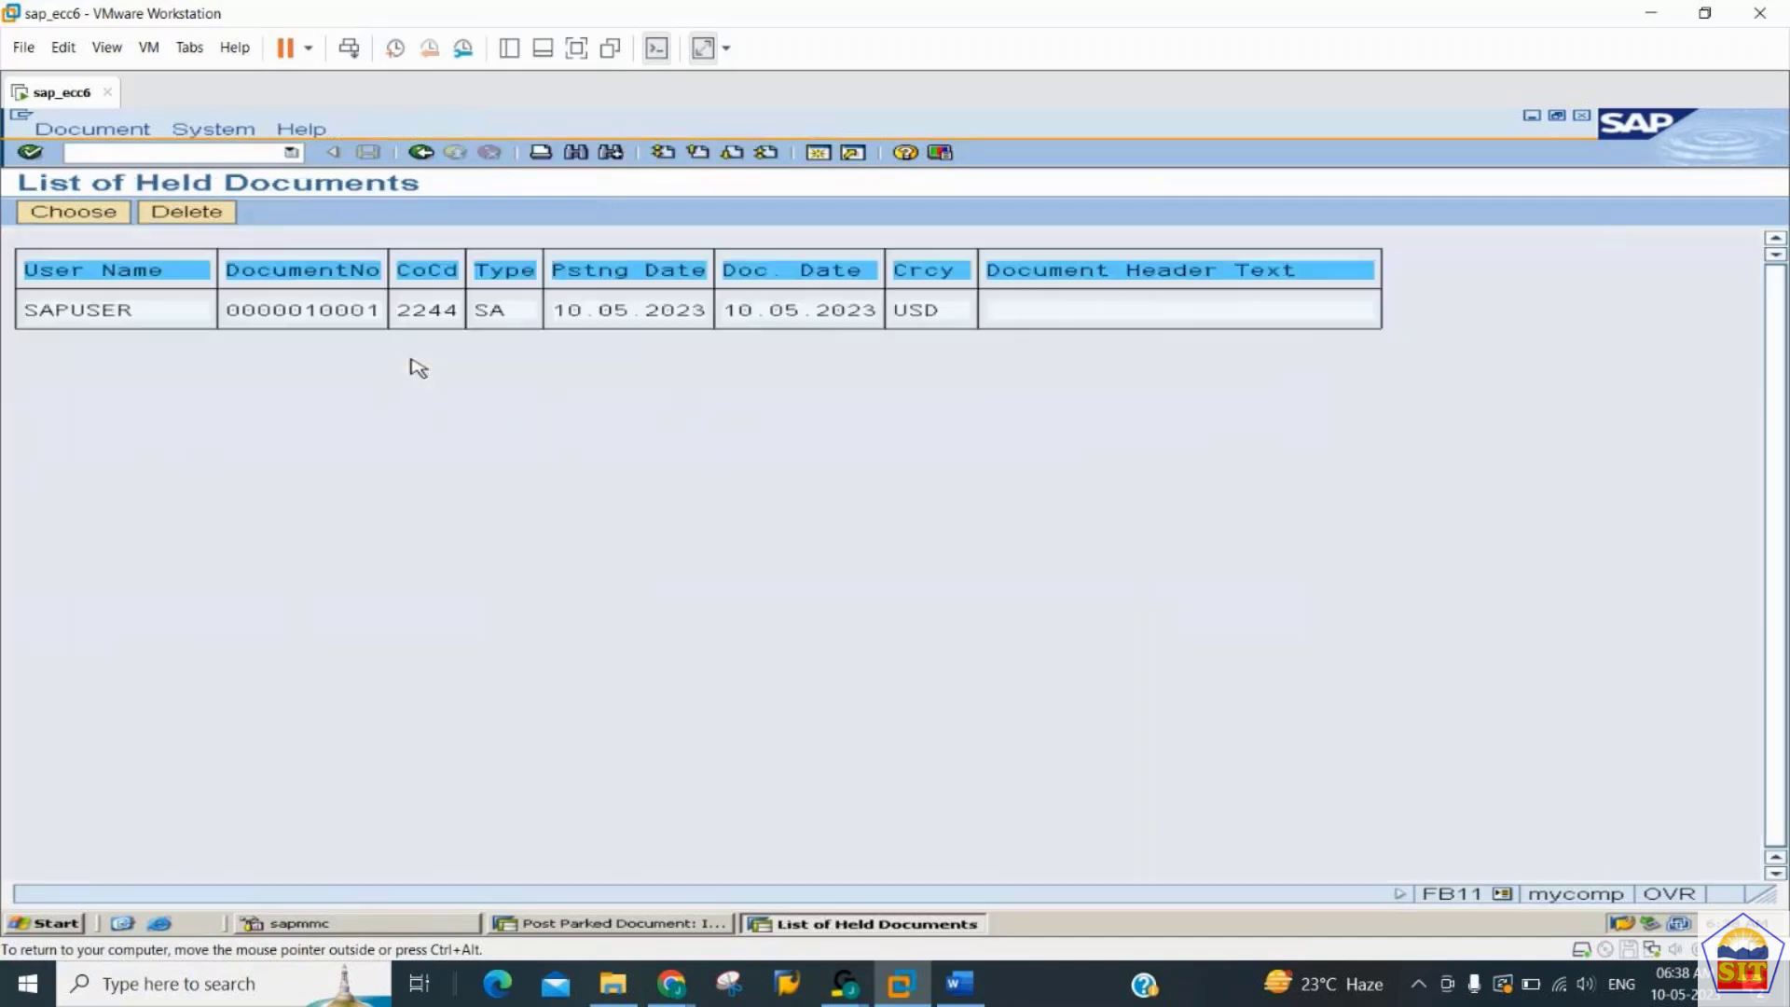
{"action": "left_click", "coordinate": [270, 310]}
- In the other SAP session, run FS10N for account 400300 and check its period 5 balance
{"action": "left_click", "coordinate": [611, 923]}
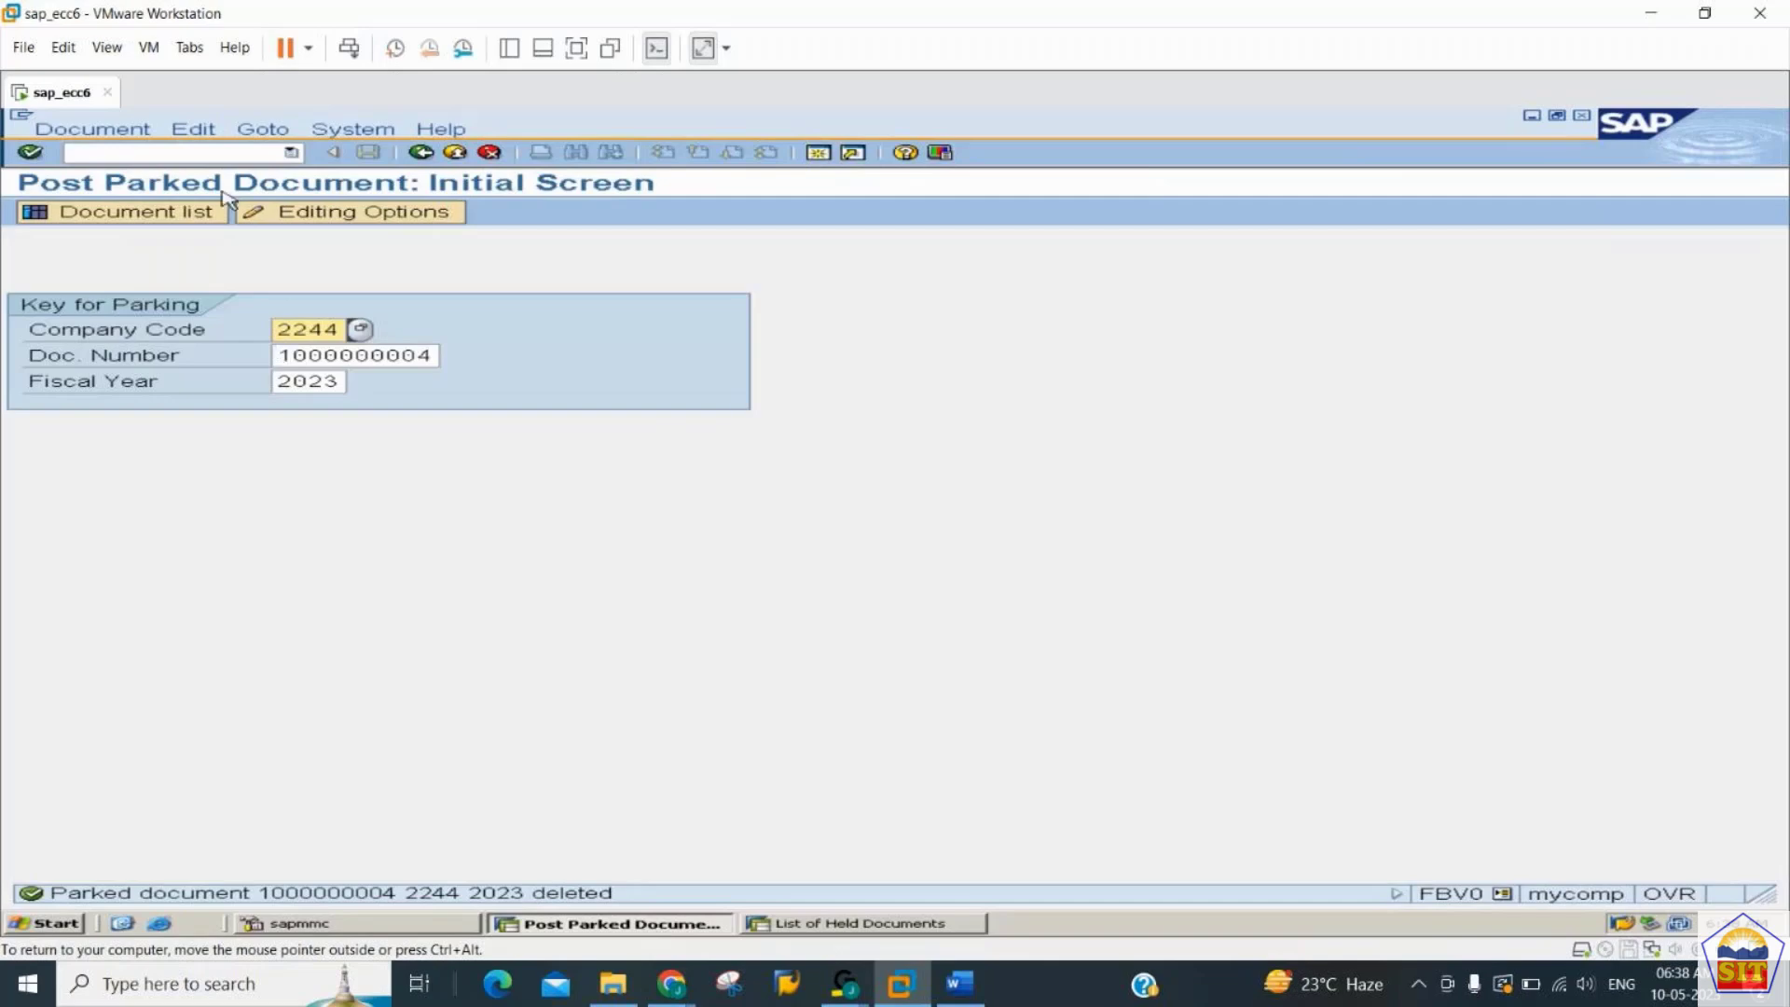
{"action": "left_click", "coordinate": [205, 154]}
{"action": "type", "text": "/nfs10"}
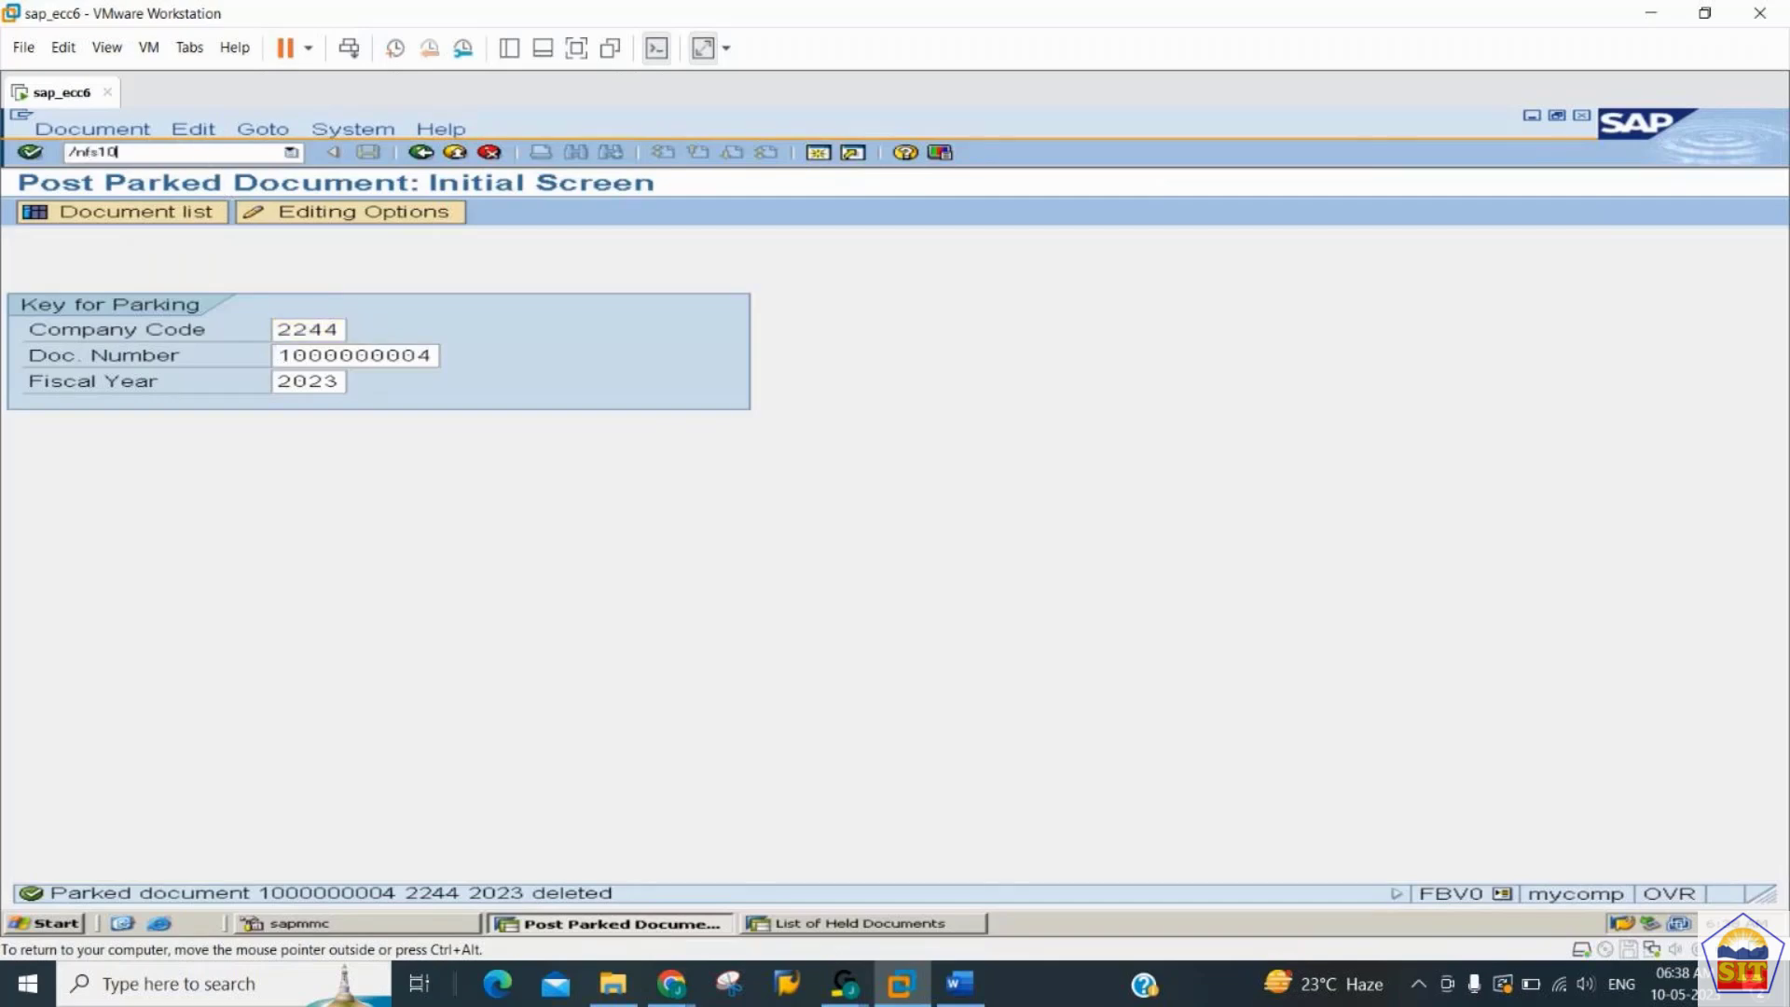
{"action": "key", "text": "Return"}
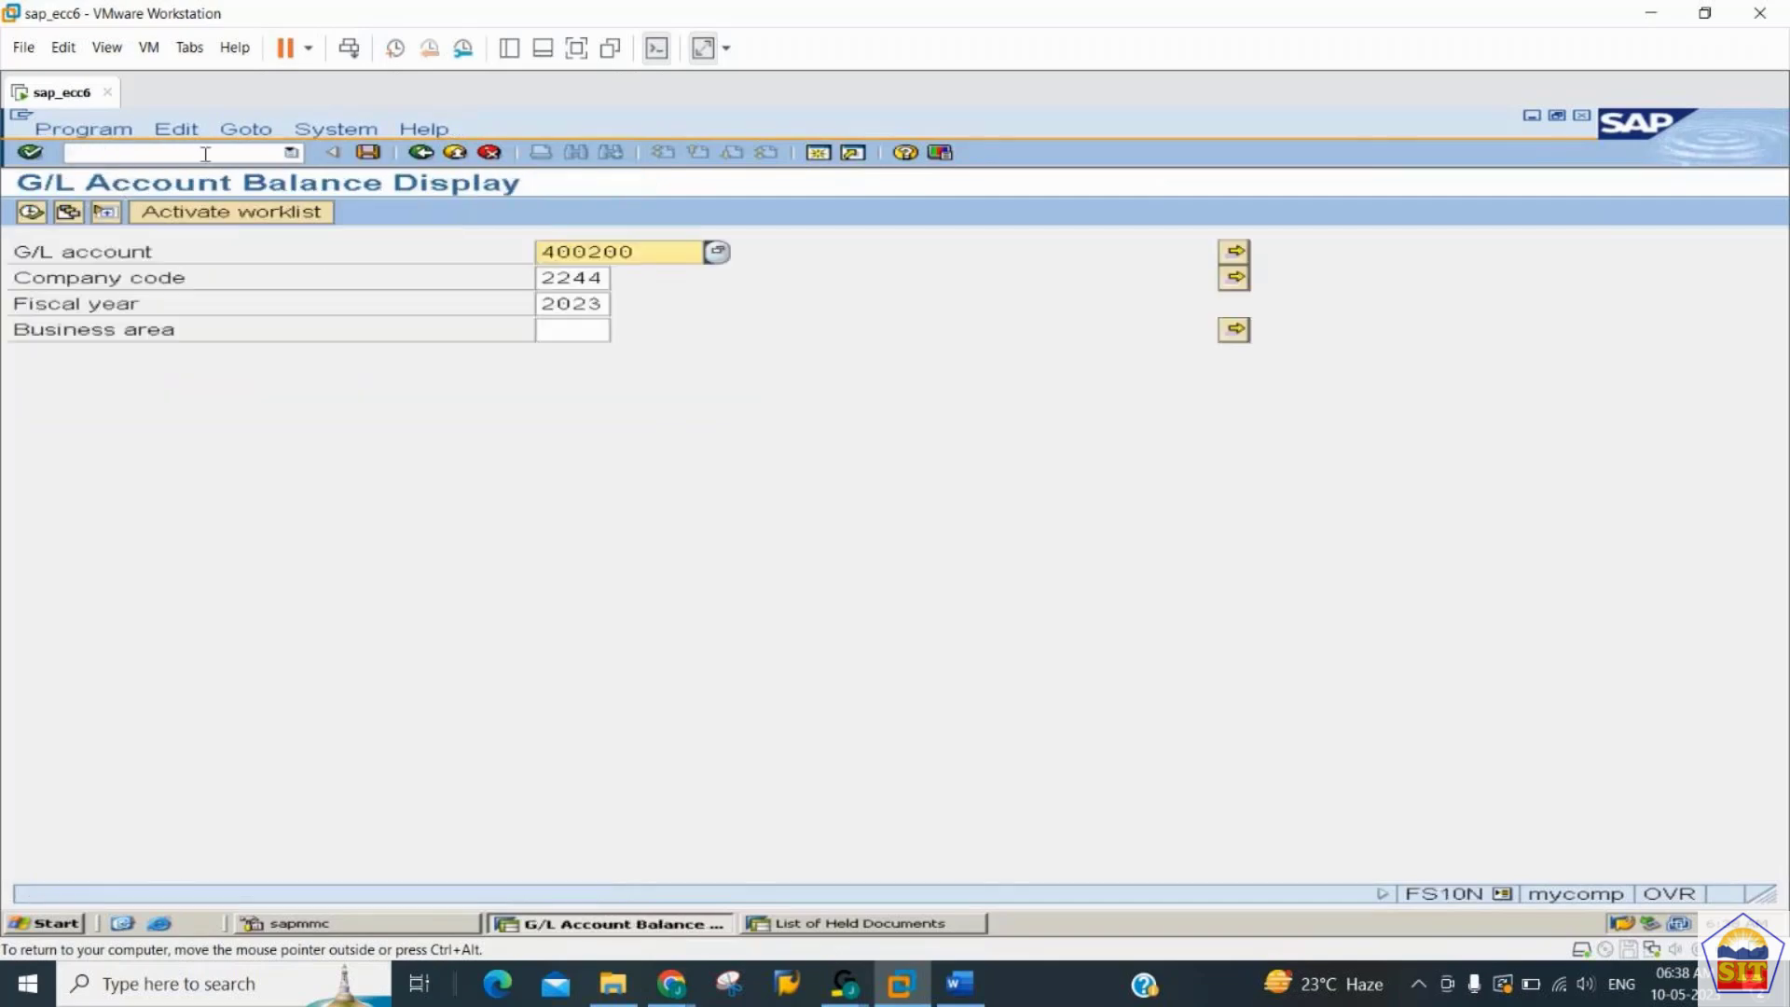
{"action": "type", "text": "400300"}
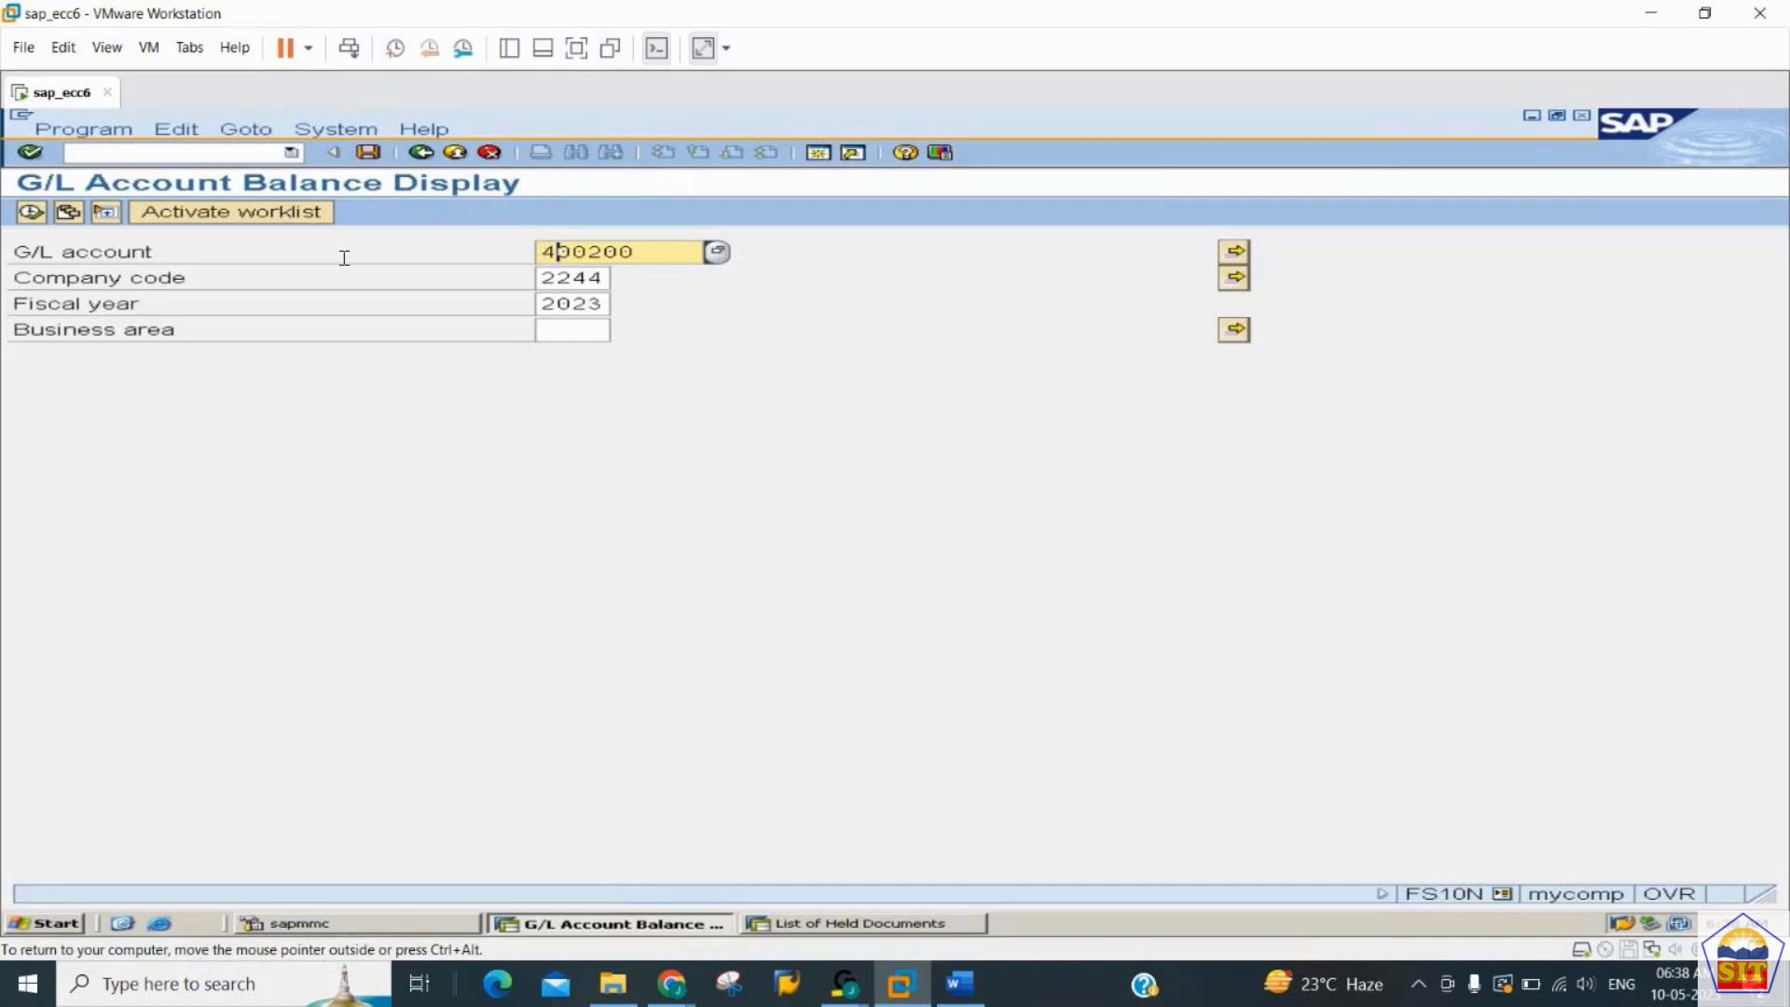
{"action": "left_click", "coordinate": [31, 213]}
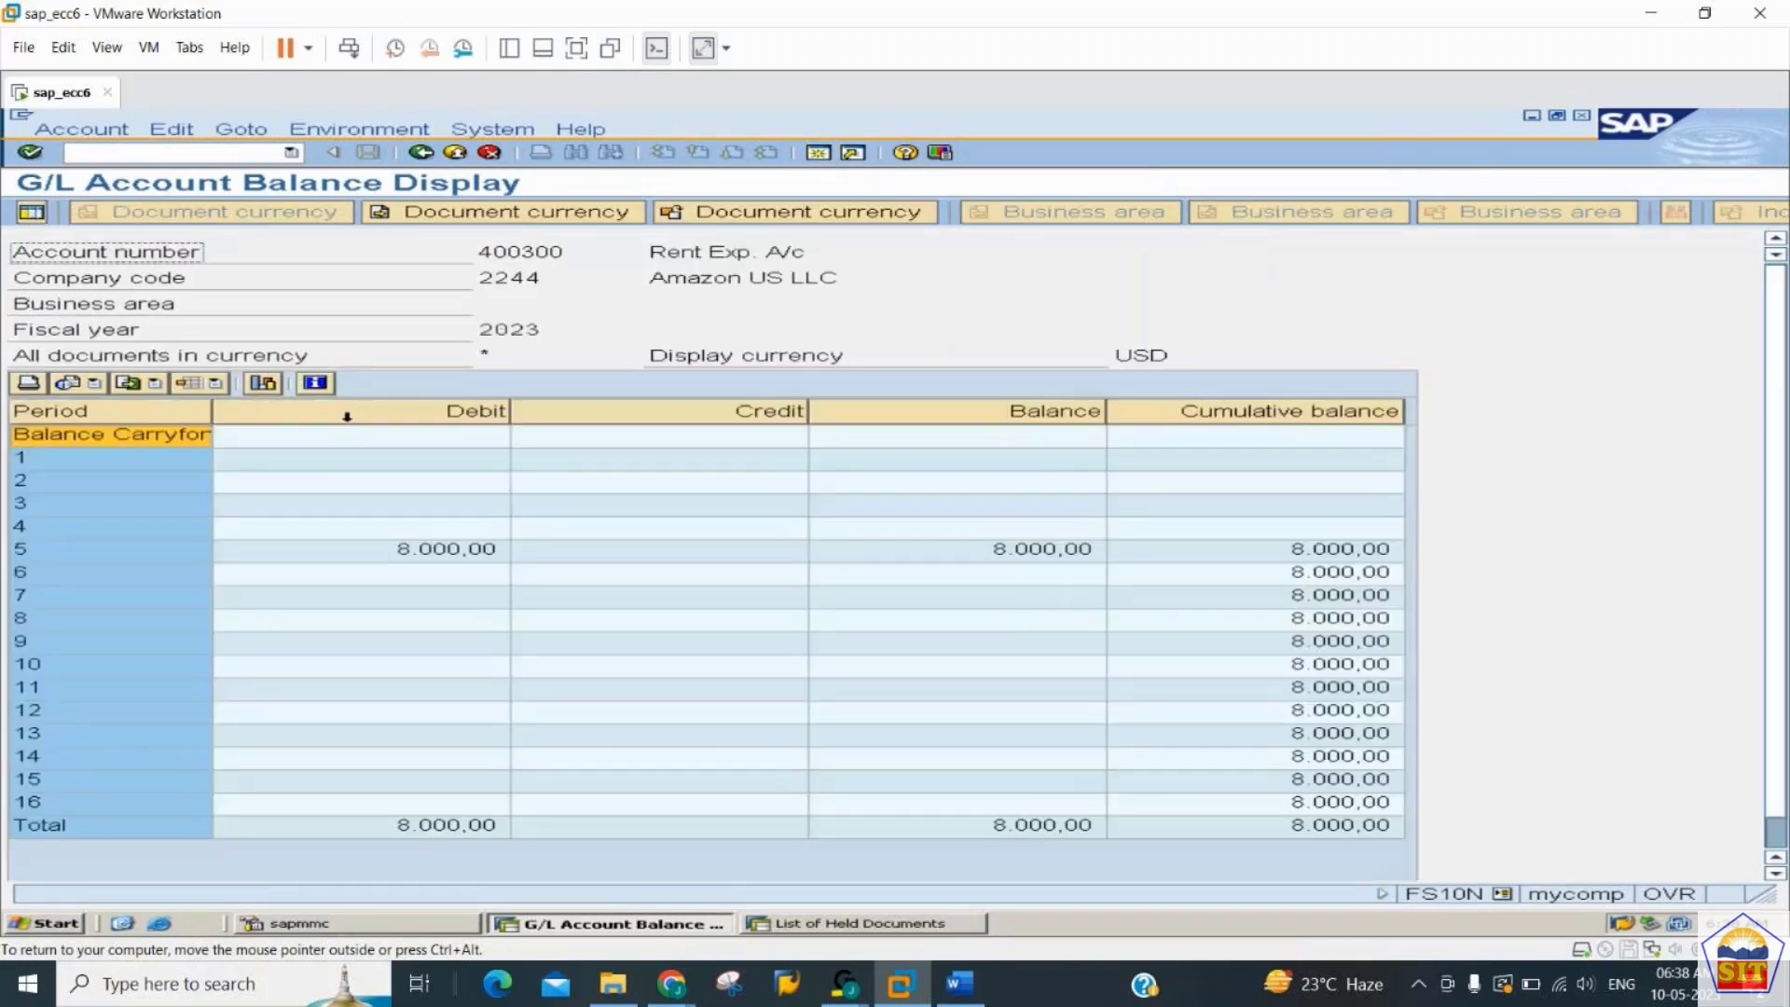
{"action": "left_click", "coordinate": [1068, 559]}
{"action": "left_click", "coordinate": [1219, 561]}
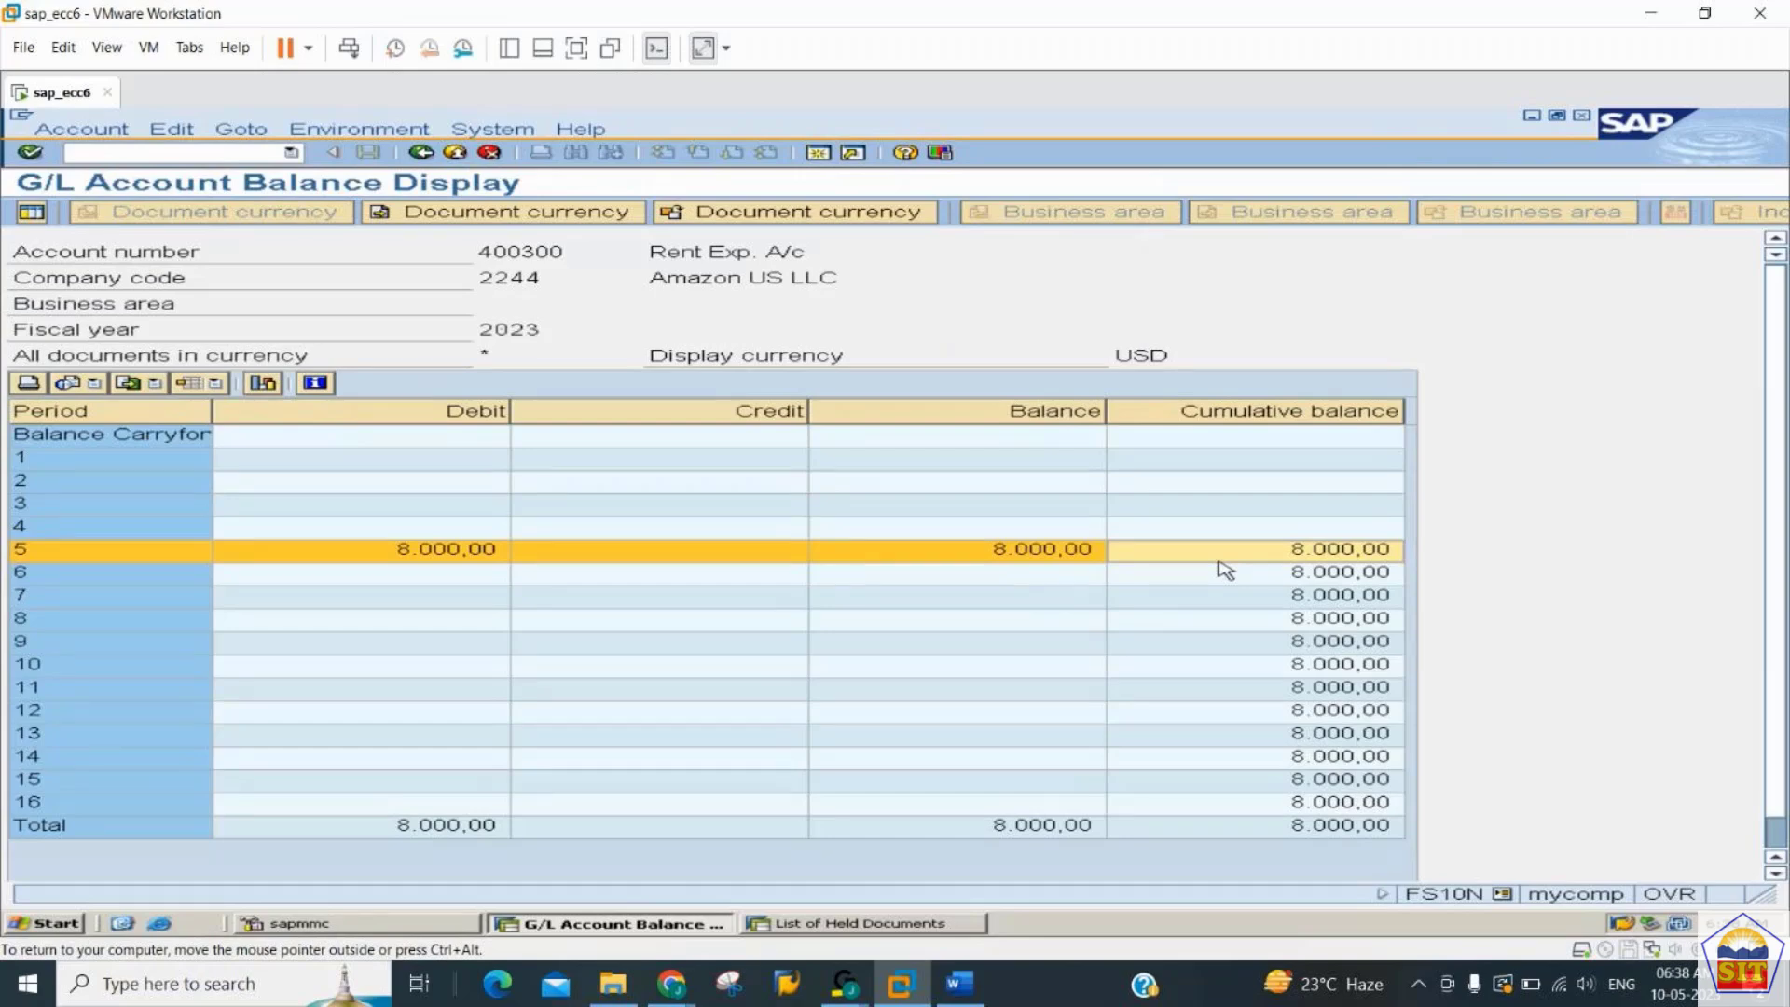
- Back in the held documents session, choose document 10001, post it, and reload the list of held documents
{"action": "key", "text": "alt+Tab"}
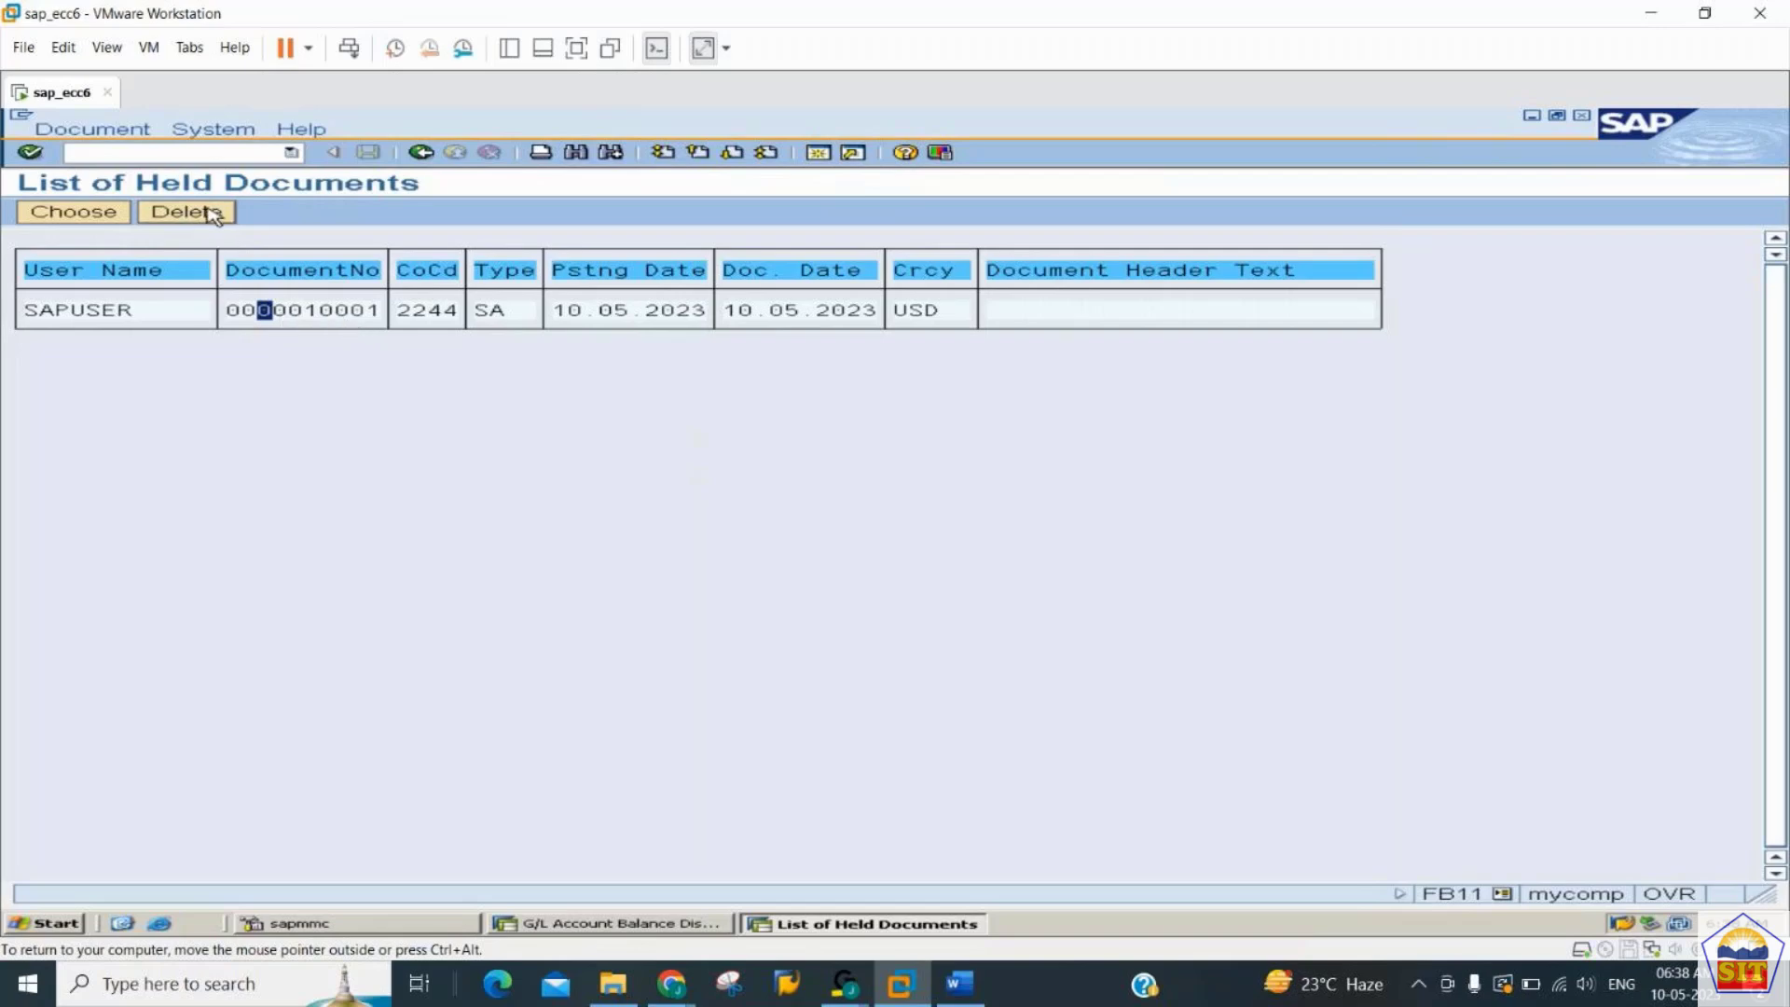
{"action": "left_click", "coordinate": [100, 217]}
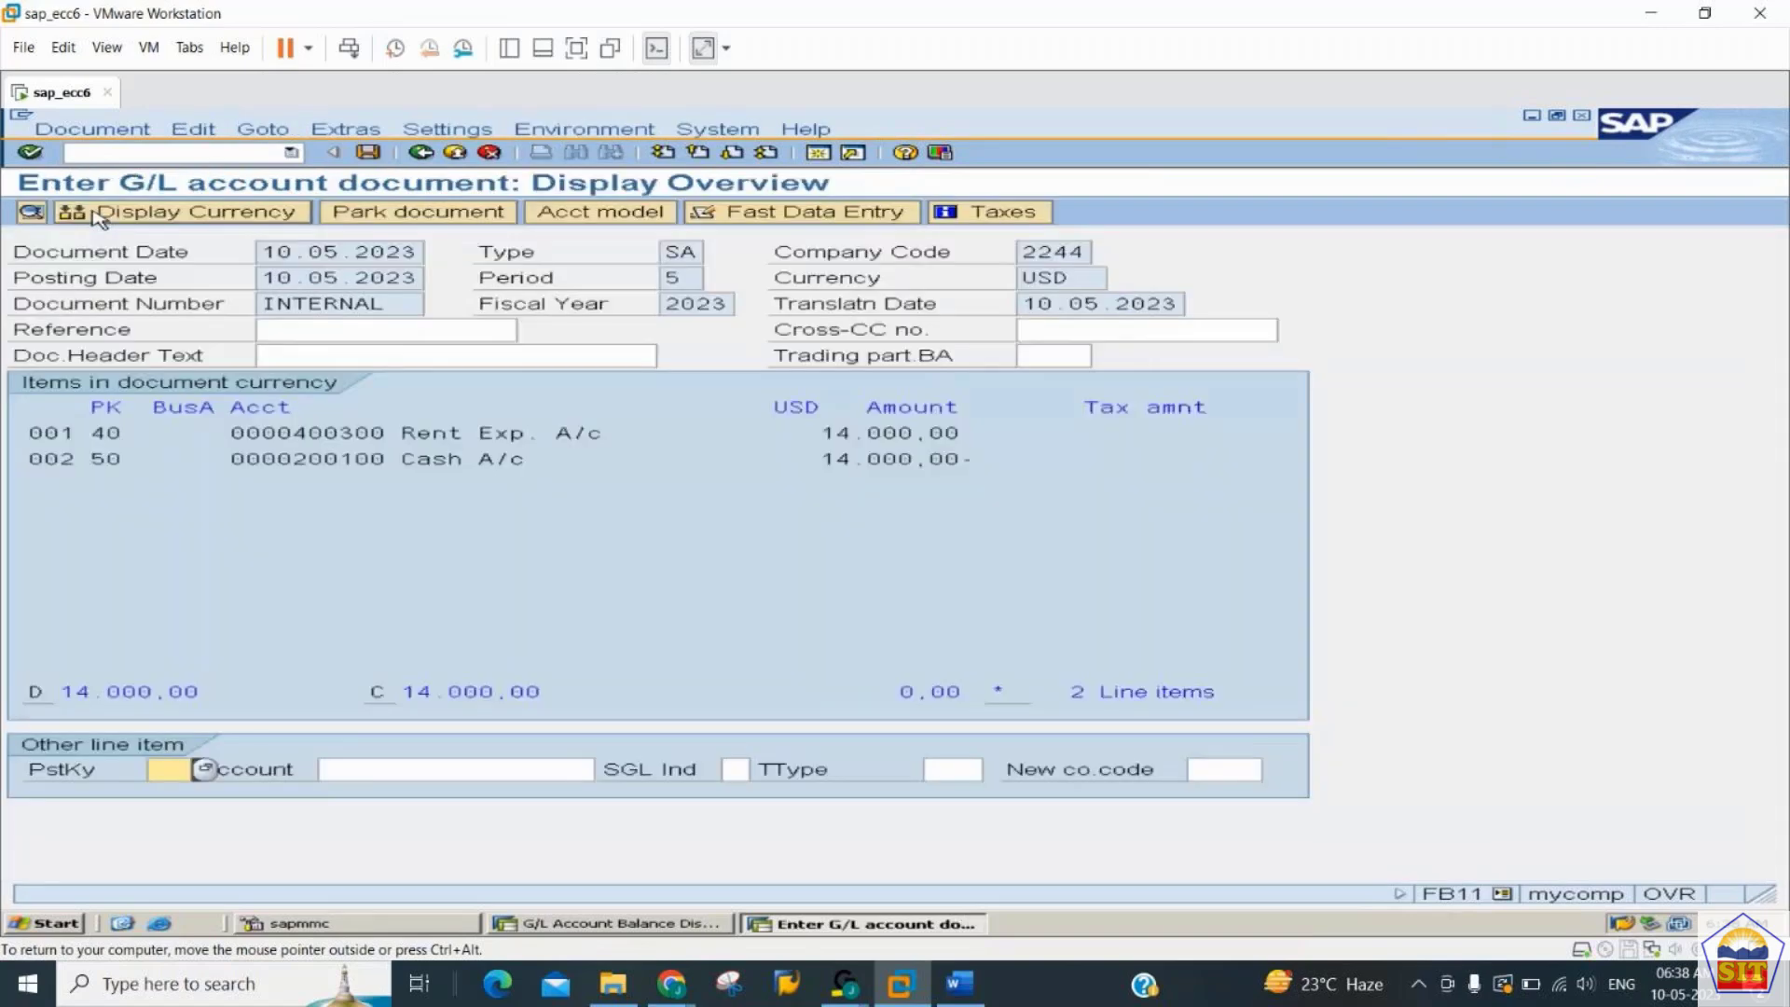
{"action": "left_click", "coordinate": [94, 131]}
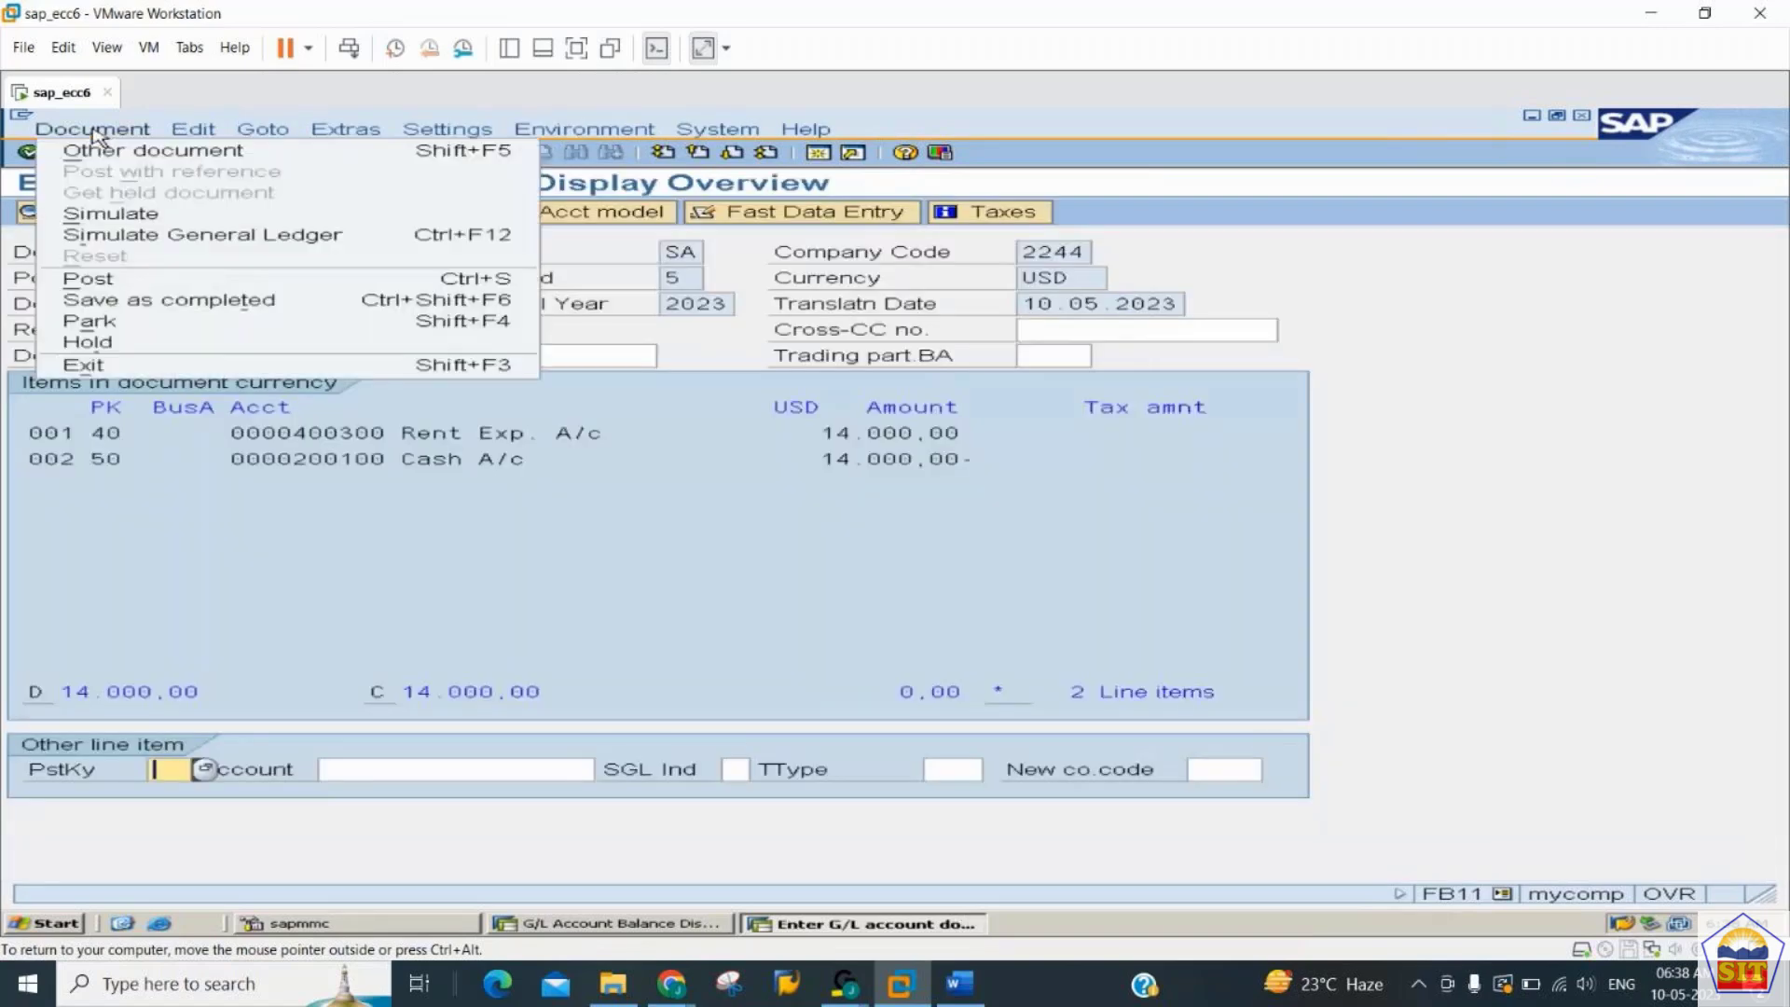
{"action": "left_click", "coordinate": [147, 278]}
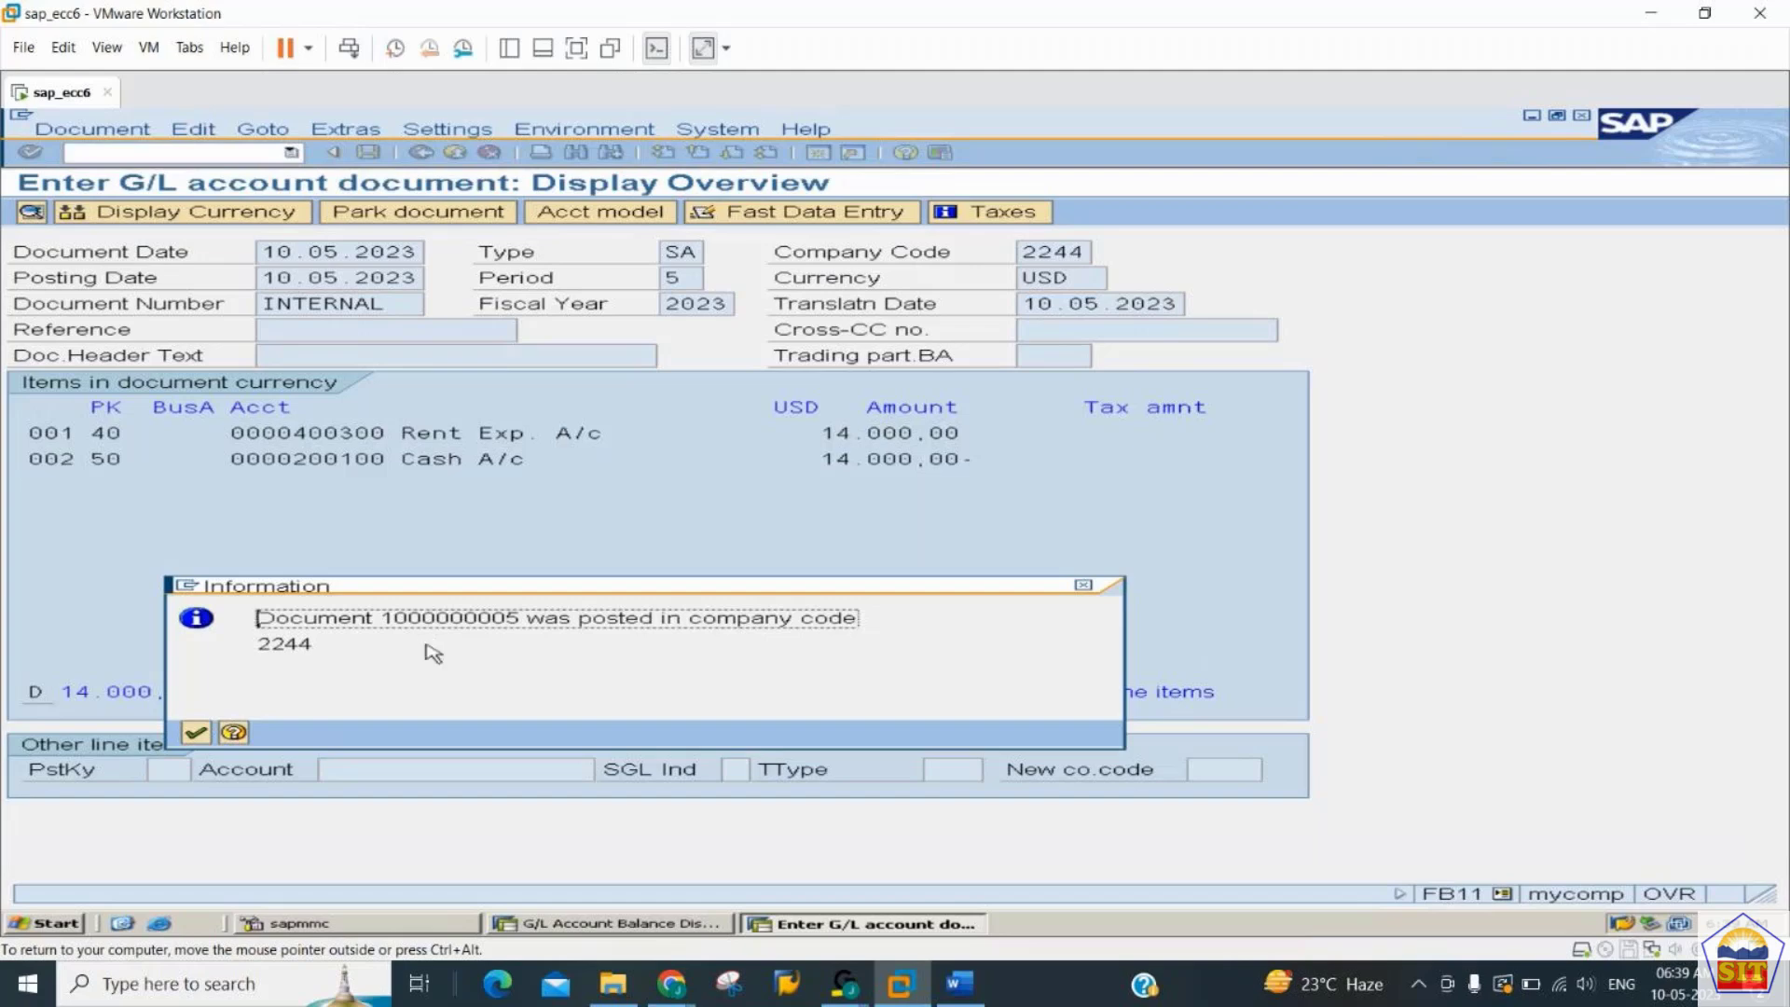
{"action": "key", "text": "Return"}
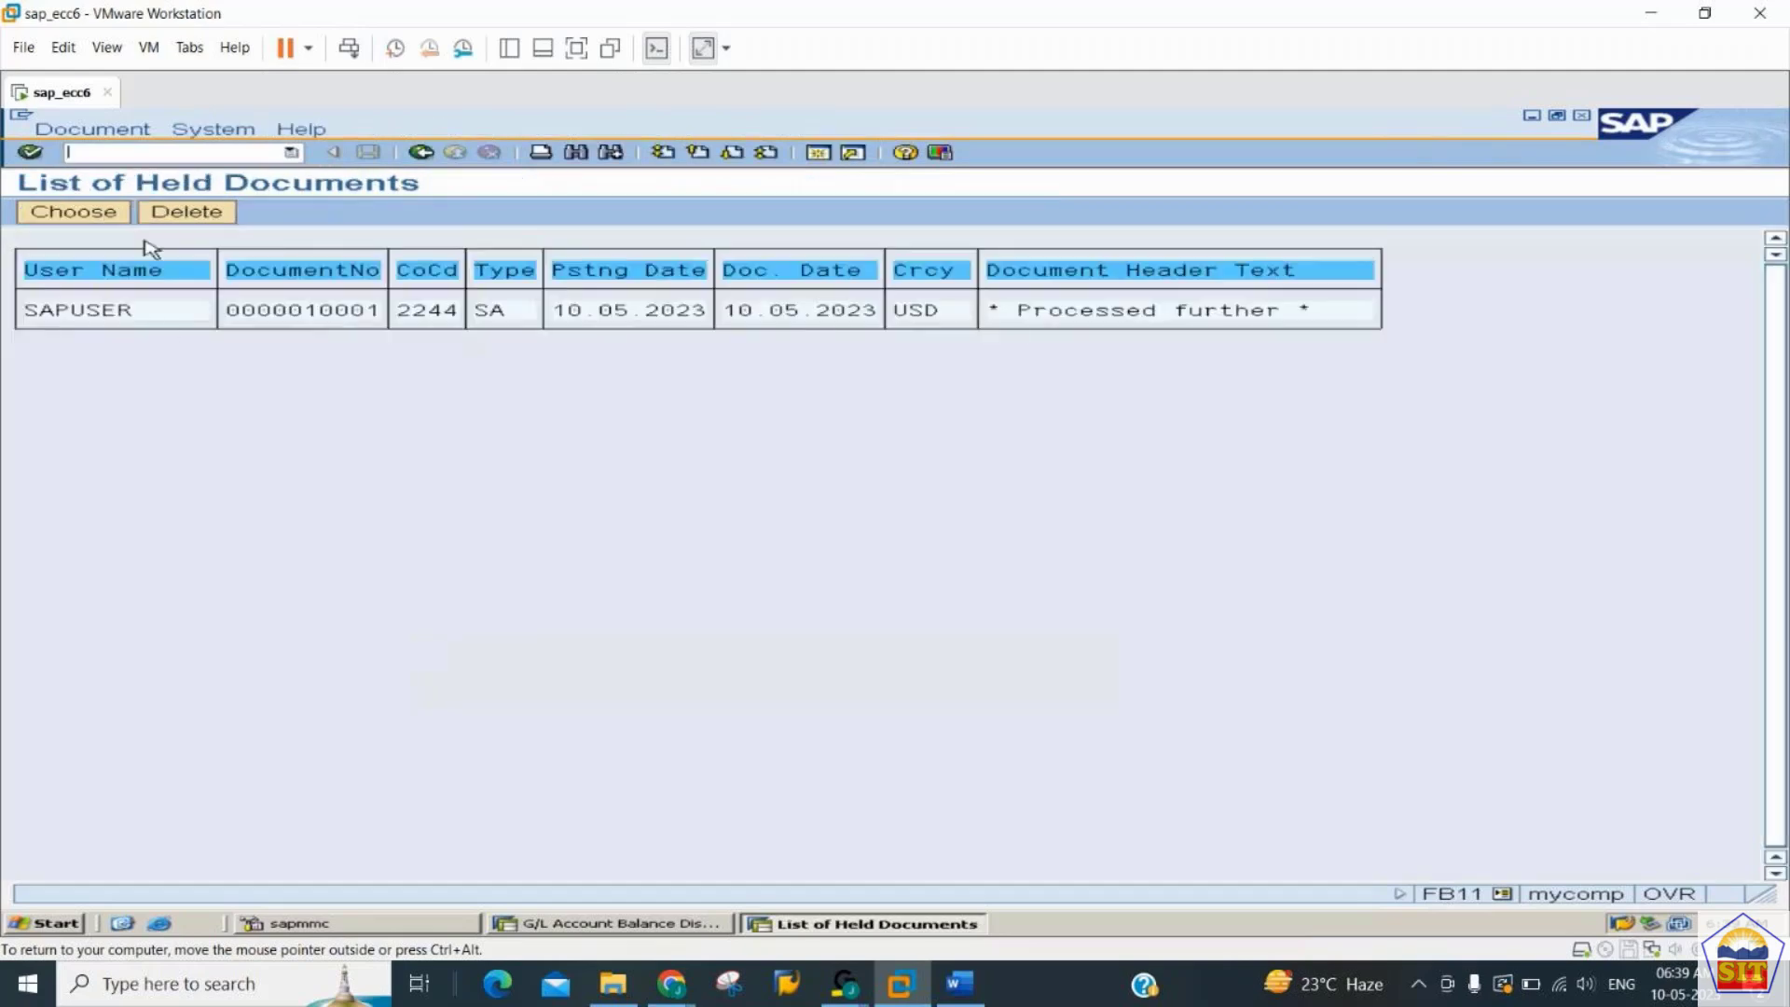
{"action": "left_click", "coordinate": [434, 154]}
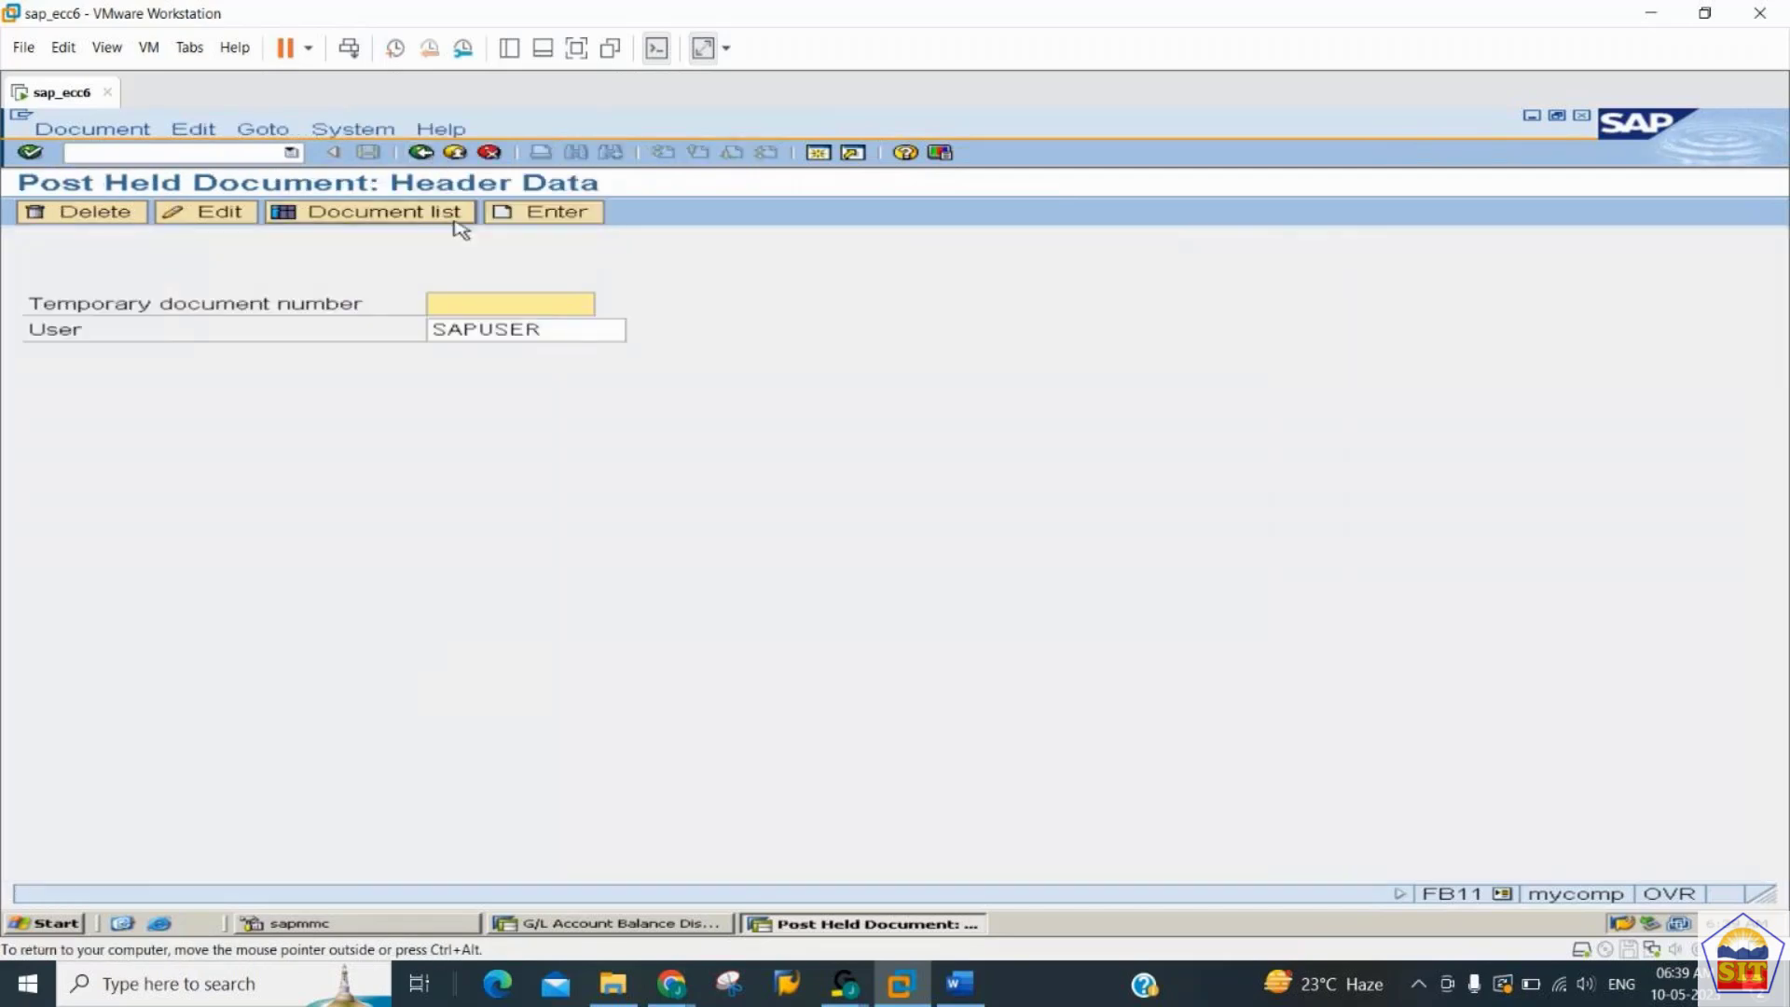
{"action": "left_click", "coordinate": [456, 220]}
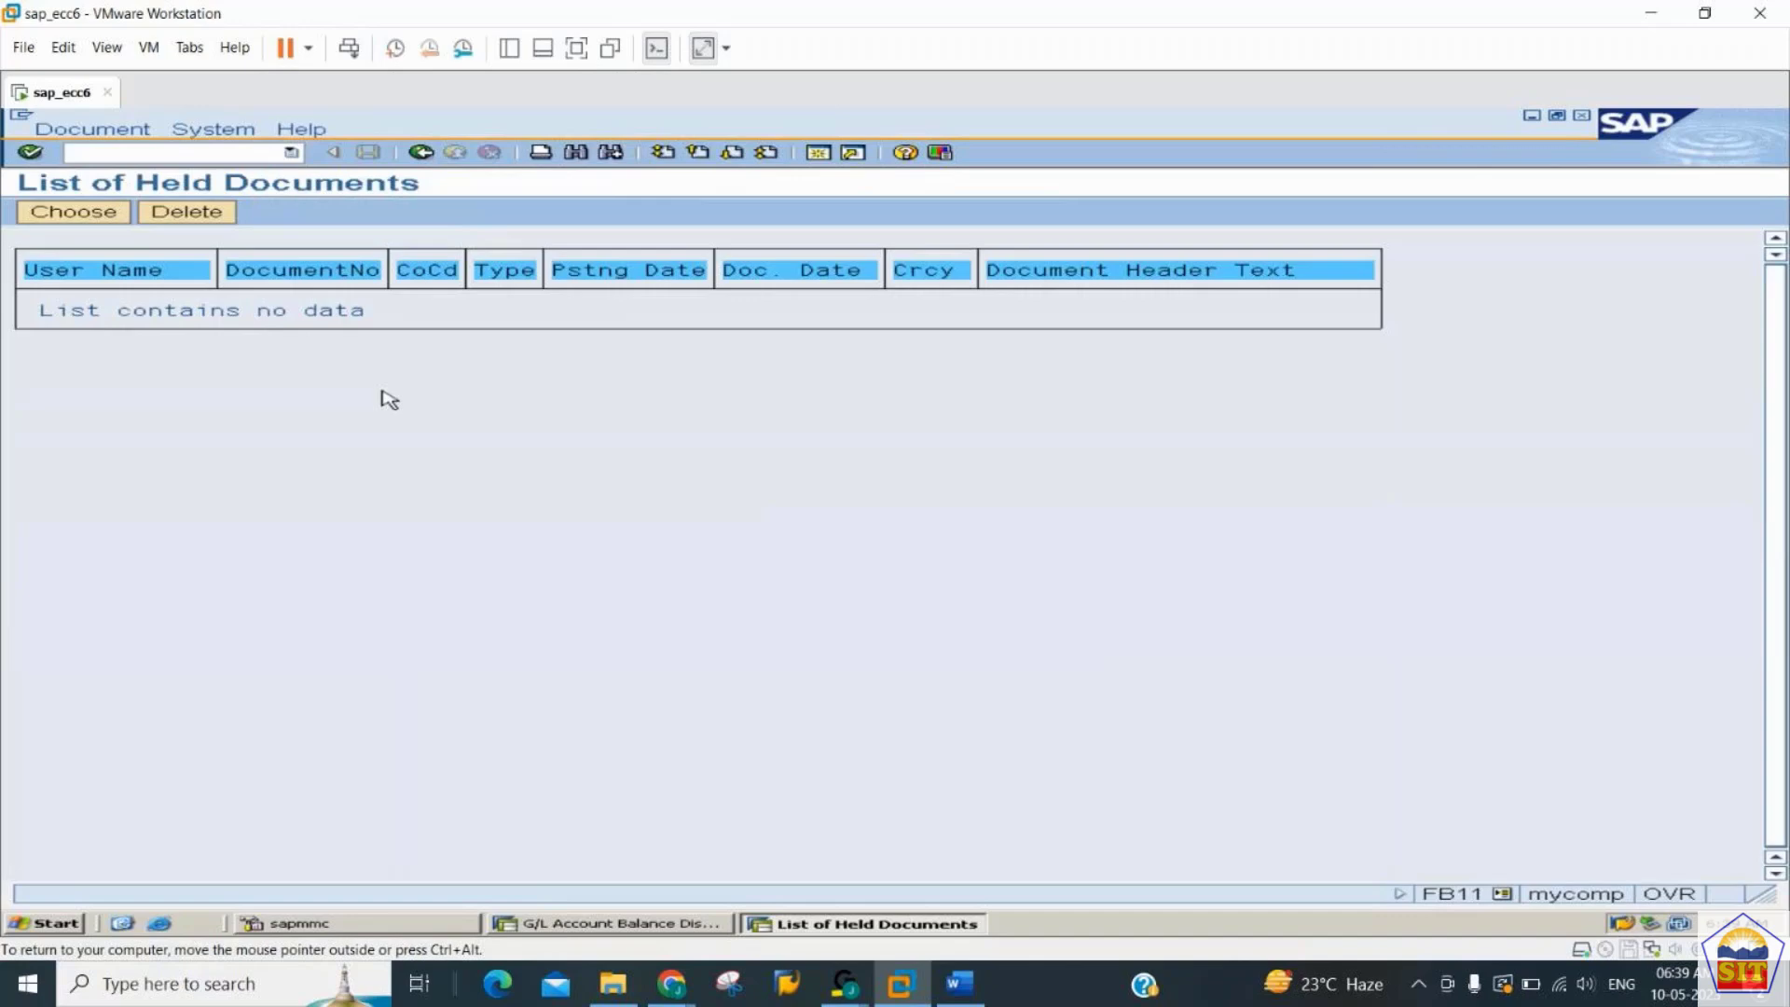
- Return to the balance display, rerun it for account 400300, and open the period 5 line items to check the rent posting
{"action": "left_click", "coordinate": [664, 914]}
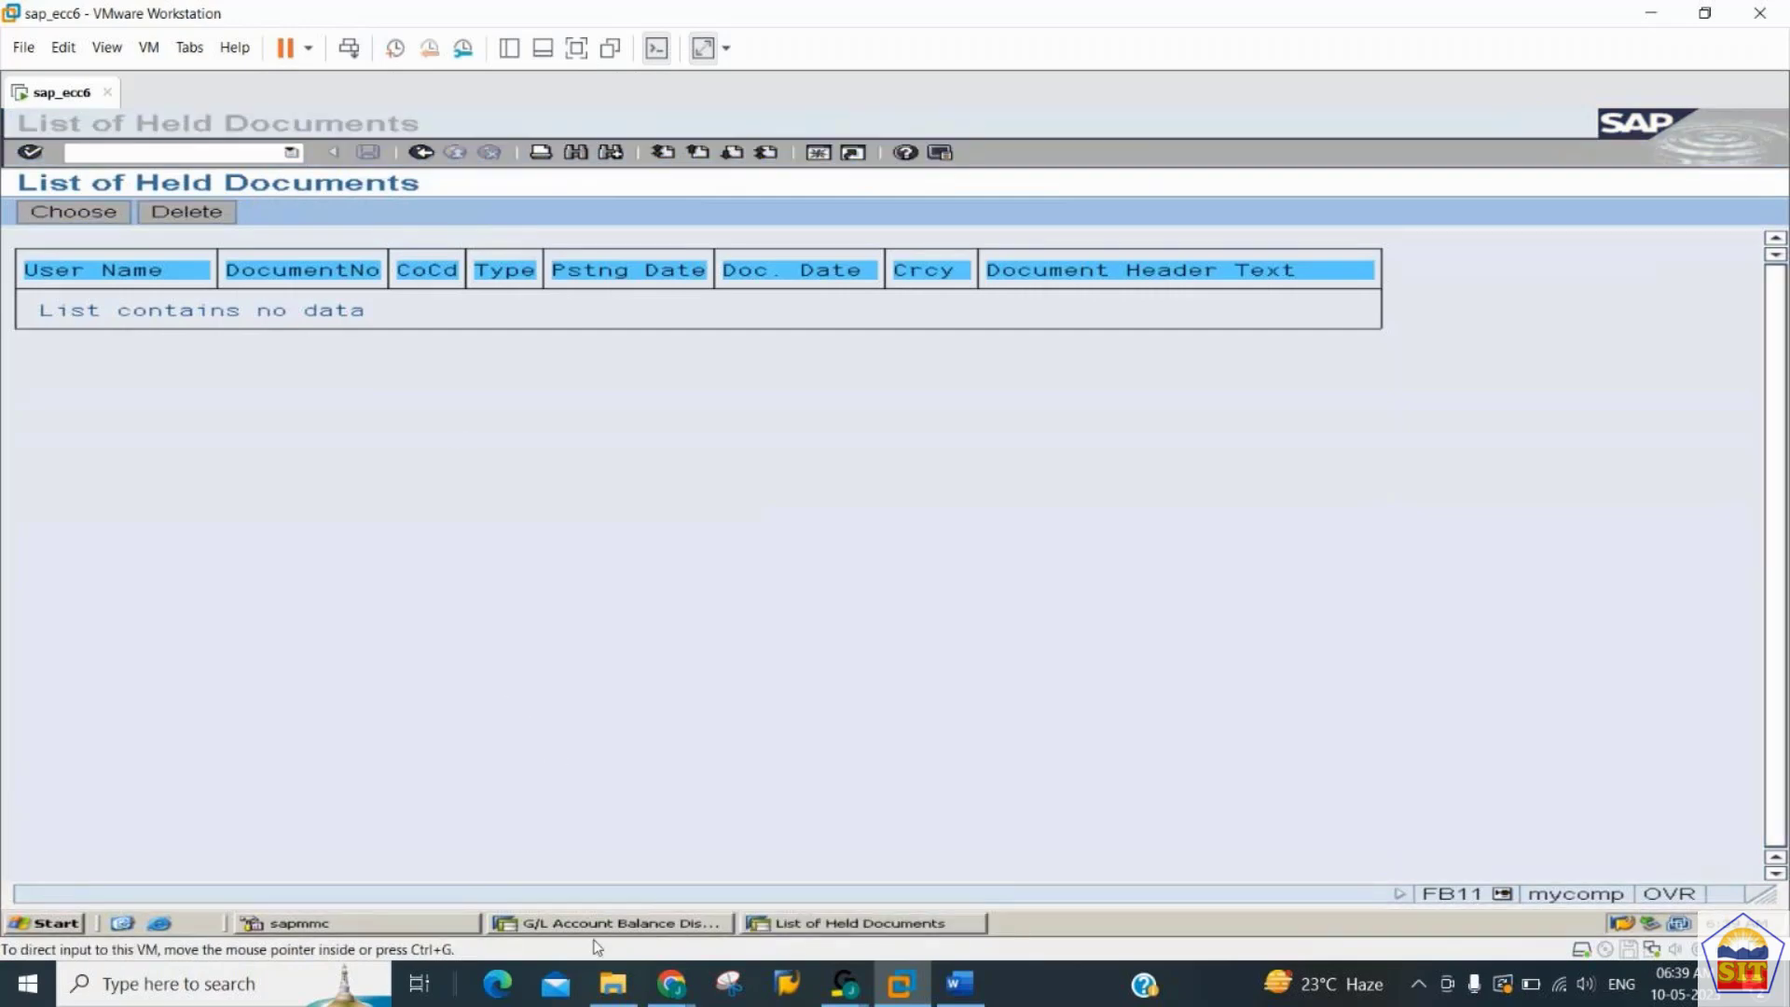
{"action": "left_click", "coordinate": [615, 923]}
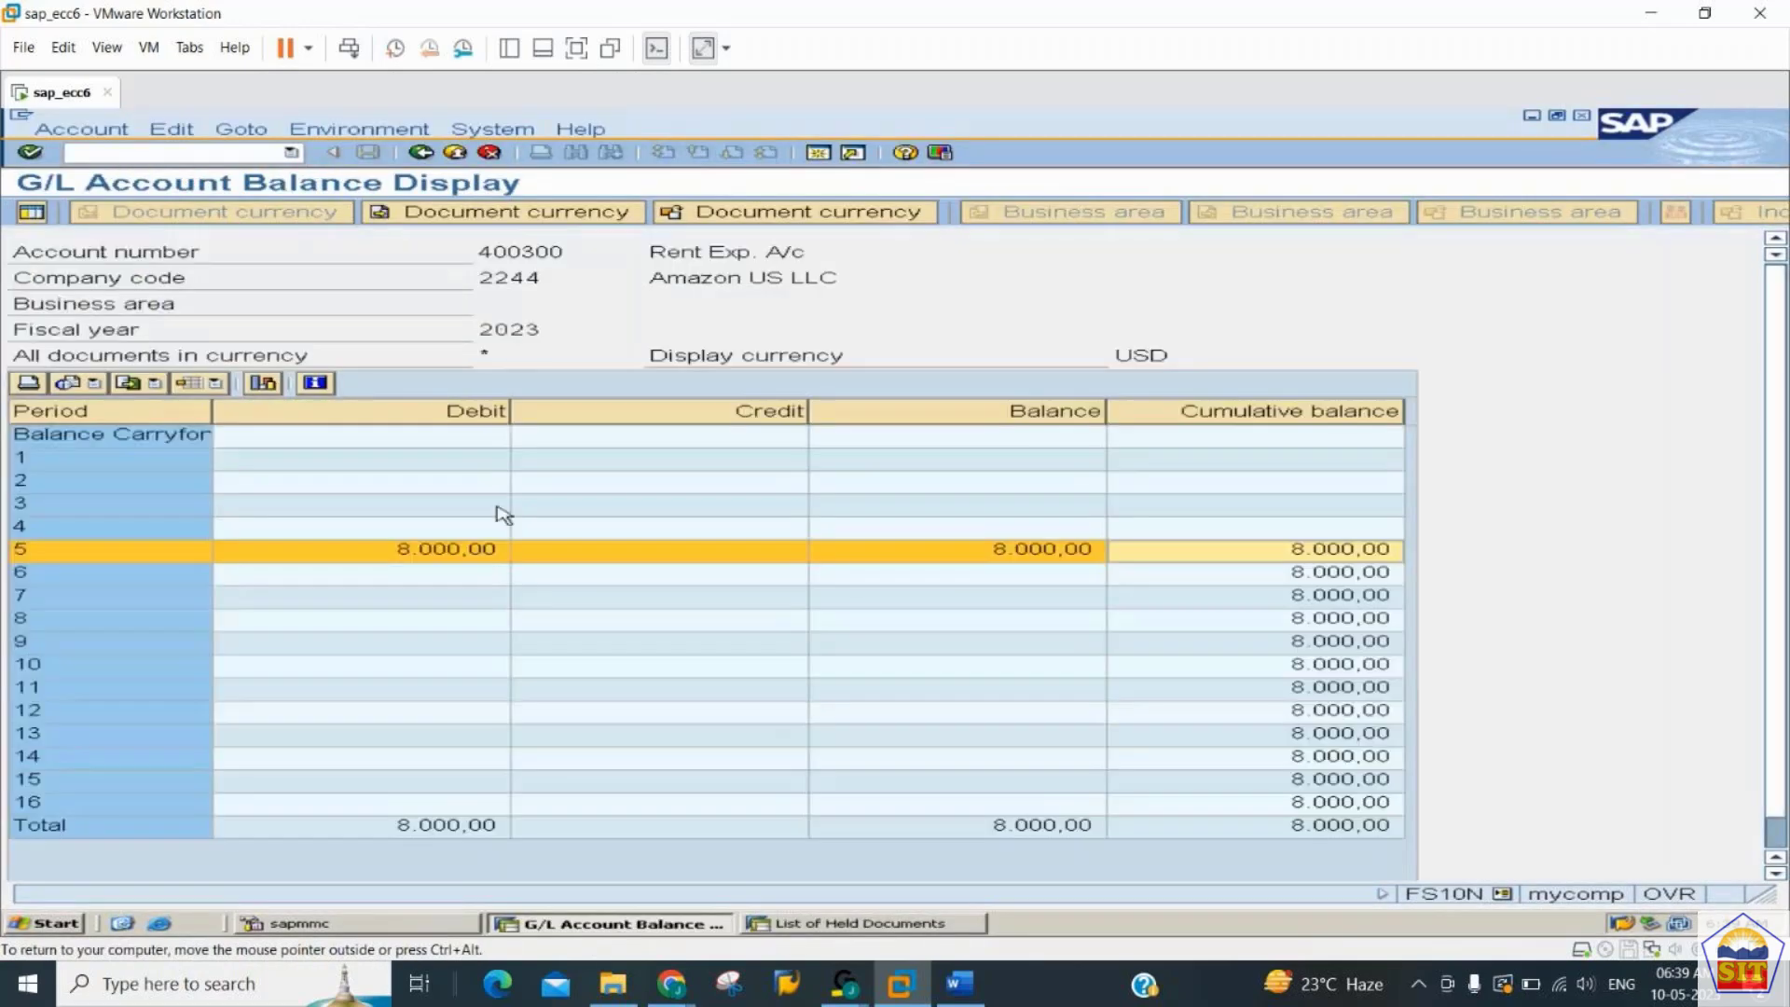
{"action": "left_click", "coordinate": [422, 155]}
{"action": "left_click", "coordinate": [31, 213]}
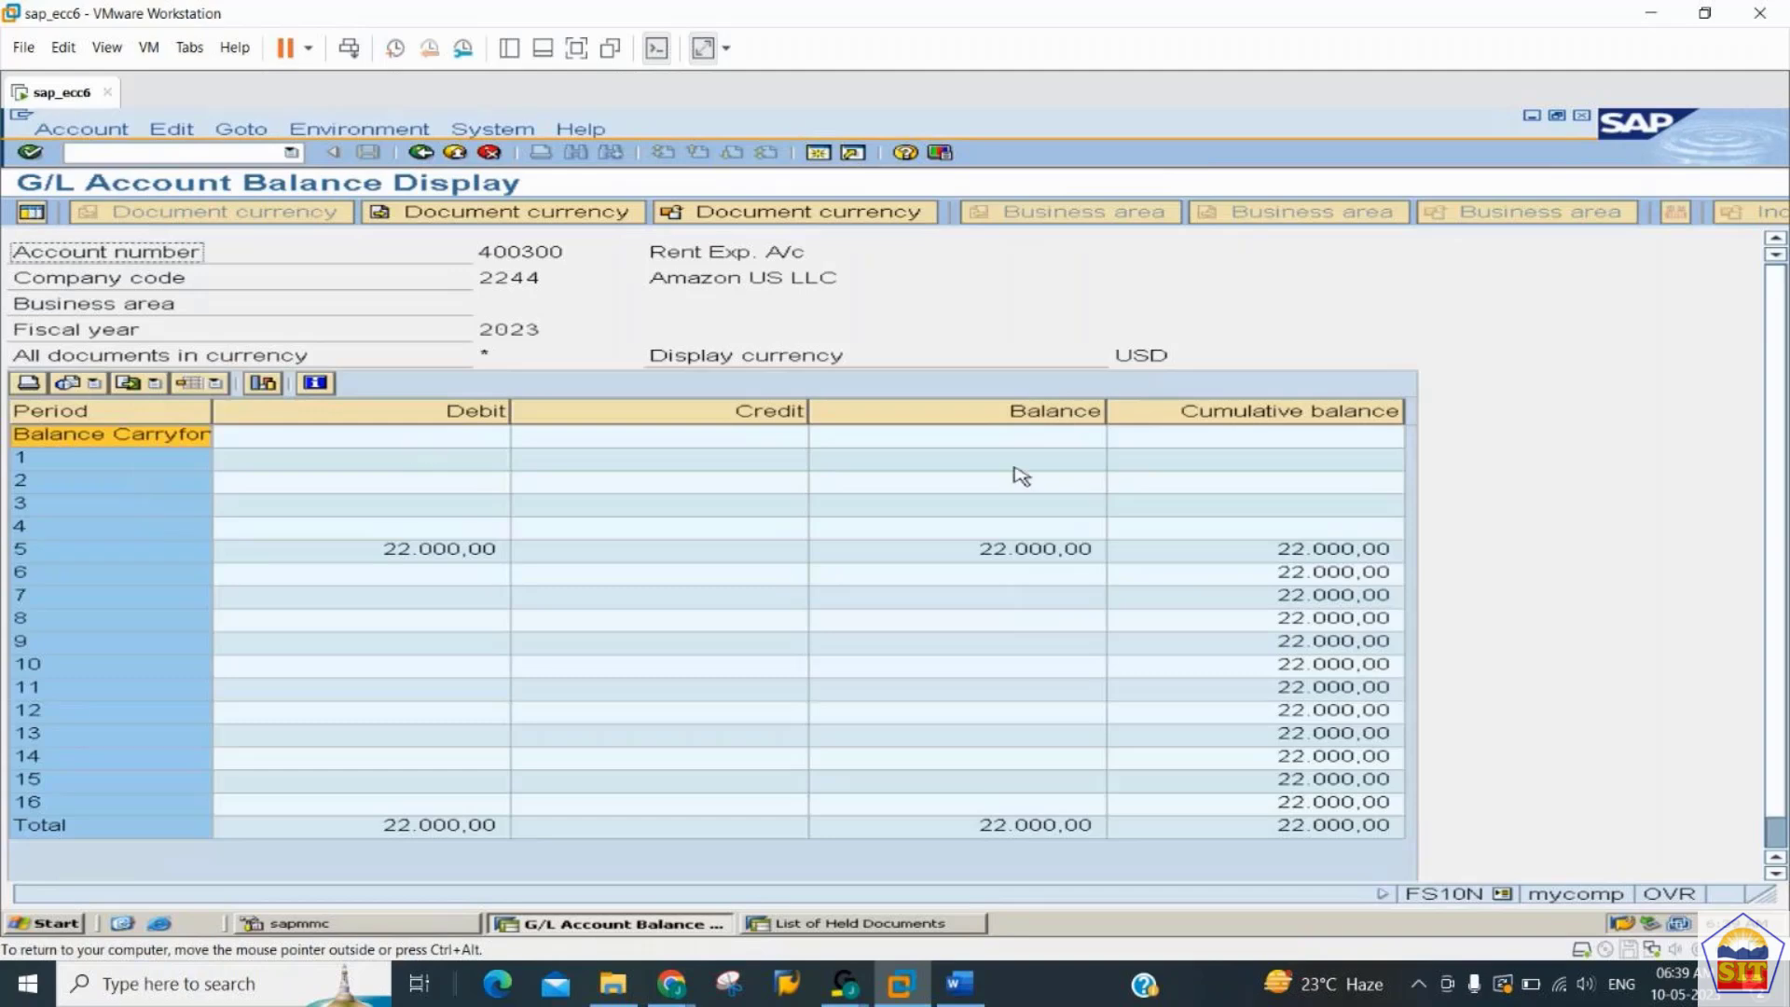
{"action": "left_click", "coordinate": [1313, 557]}
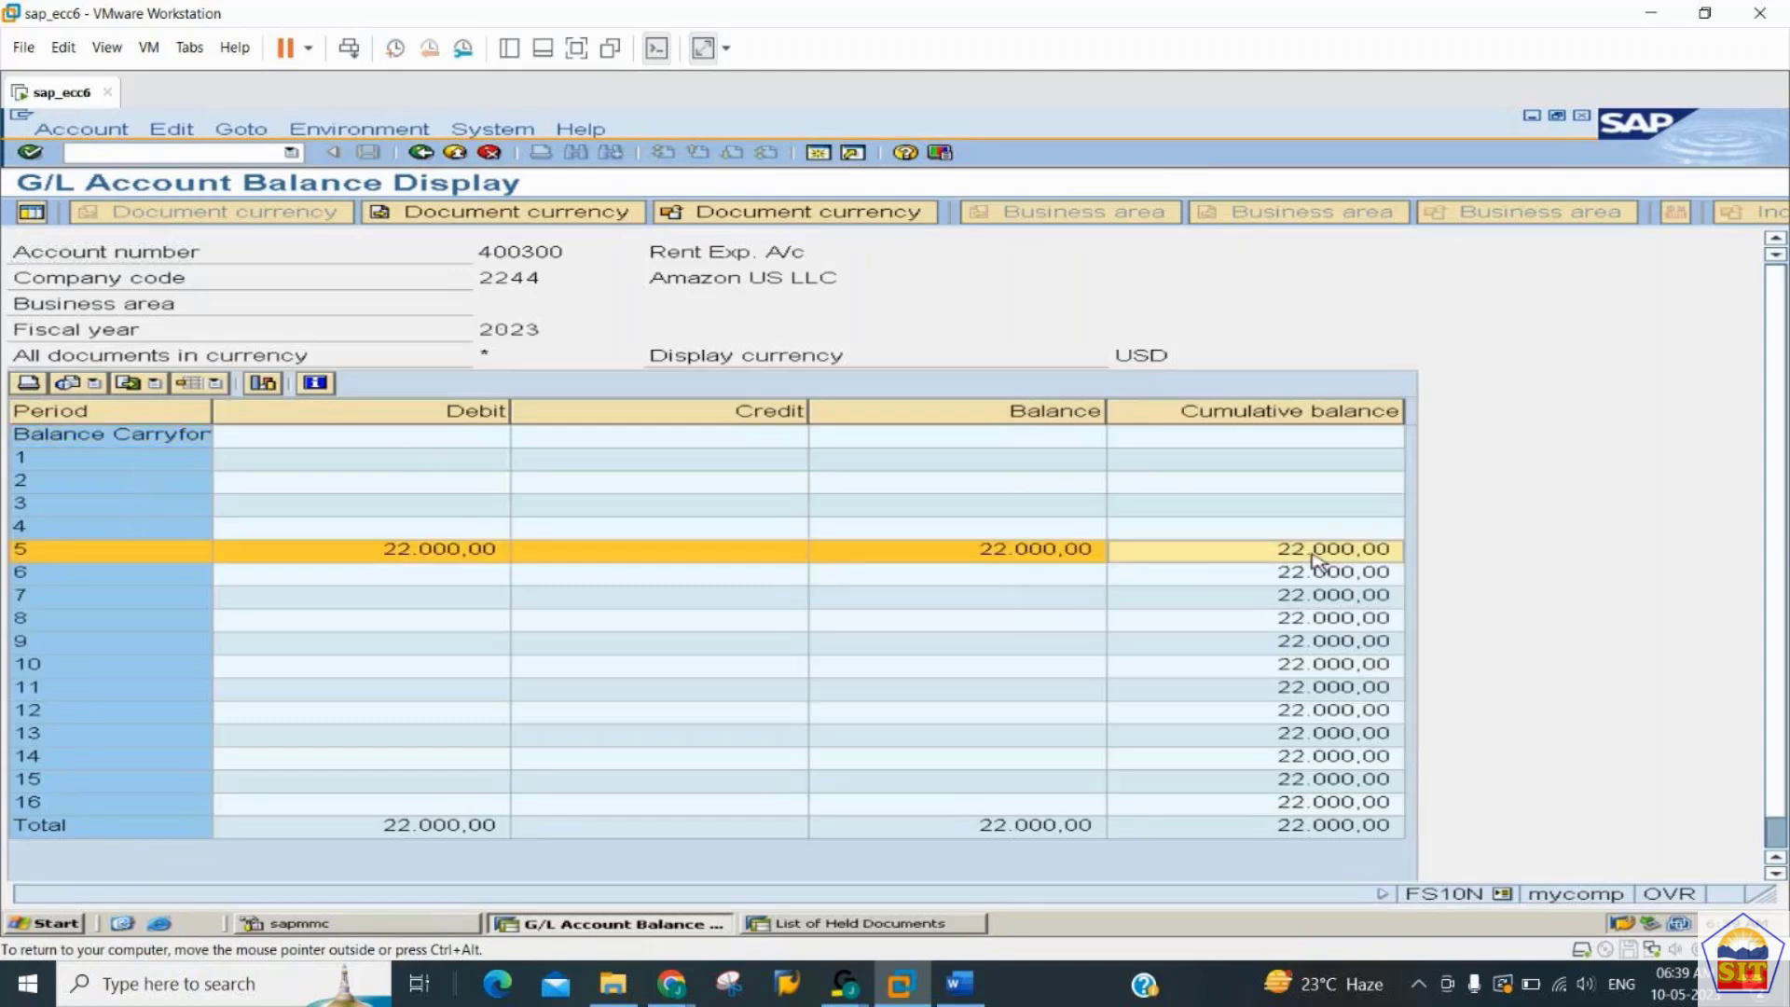
{"action": "double_click", "coordinate": [1313, 557]}
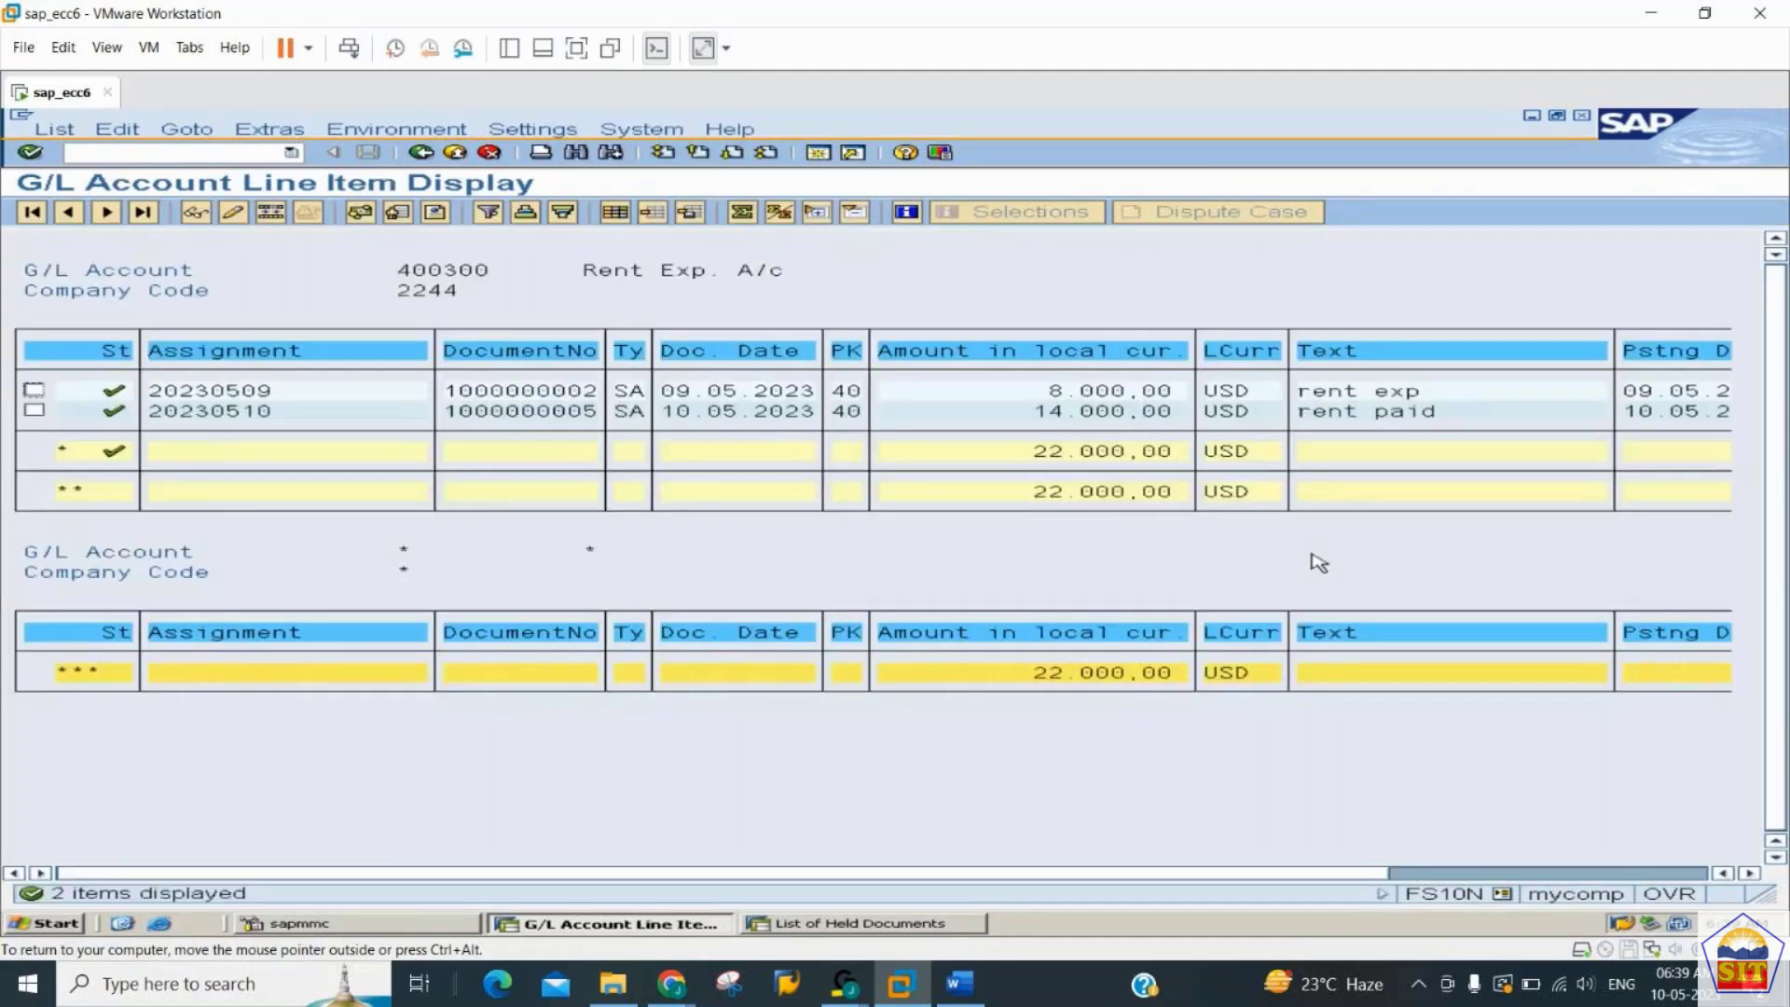
{"action": "left_click", "coordinate": [1072, 411]}
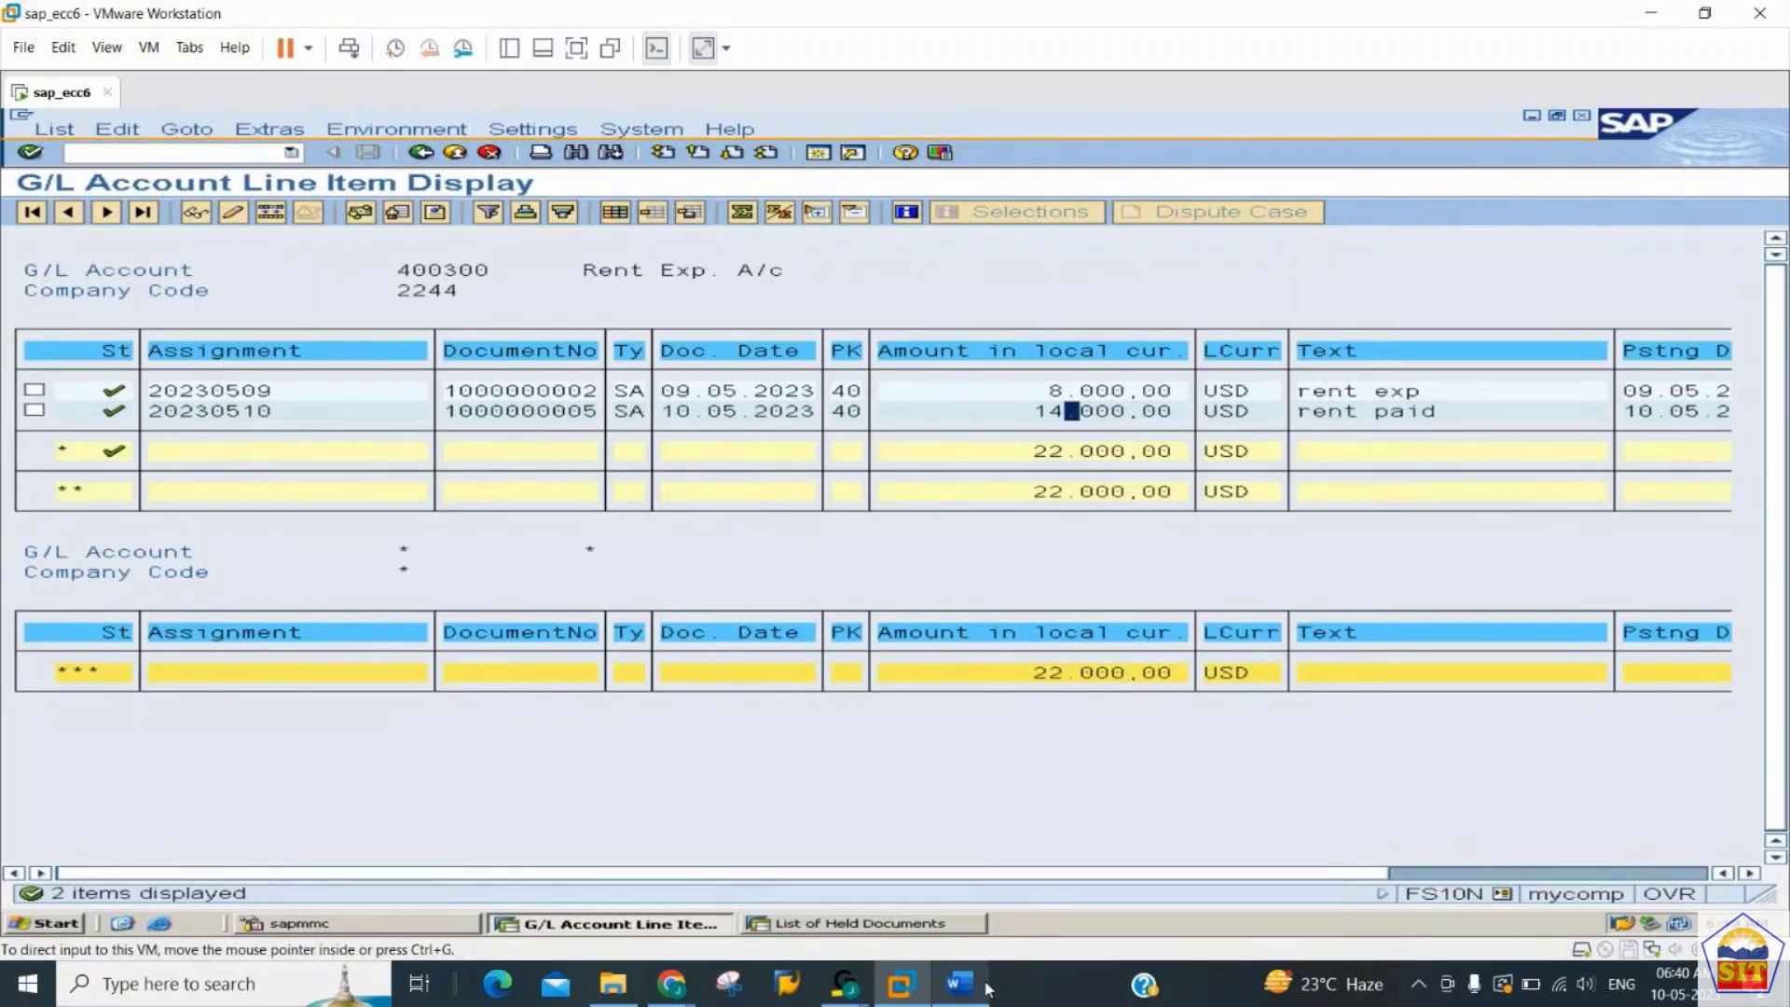
- Switch to the GENERAL_LEDGER notes in Word and review the remaining Hold documents steps and the Sample documents section
{"action": "left_click", "coordinate": [835, 819]}
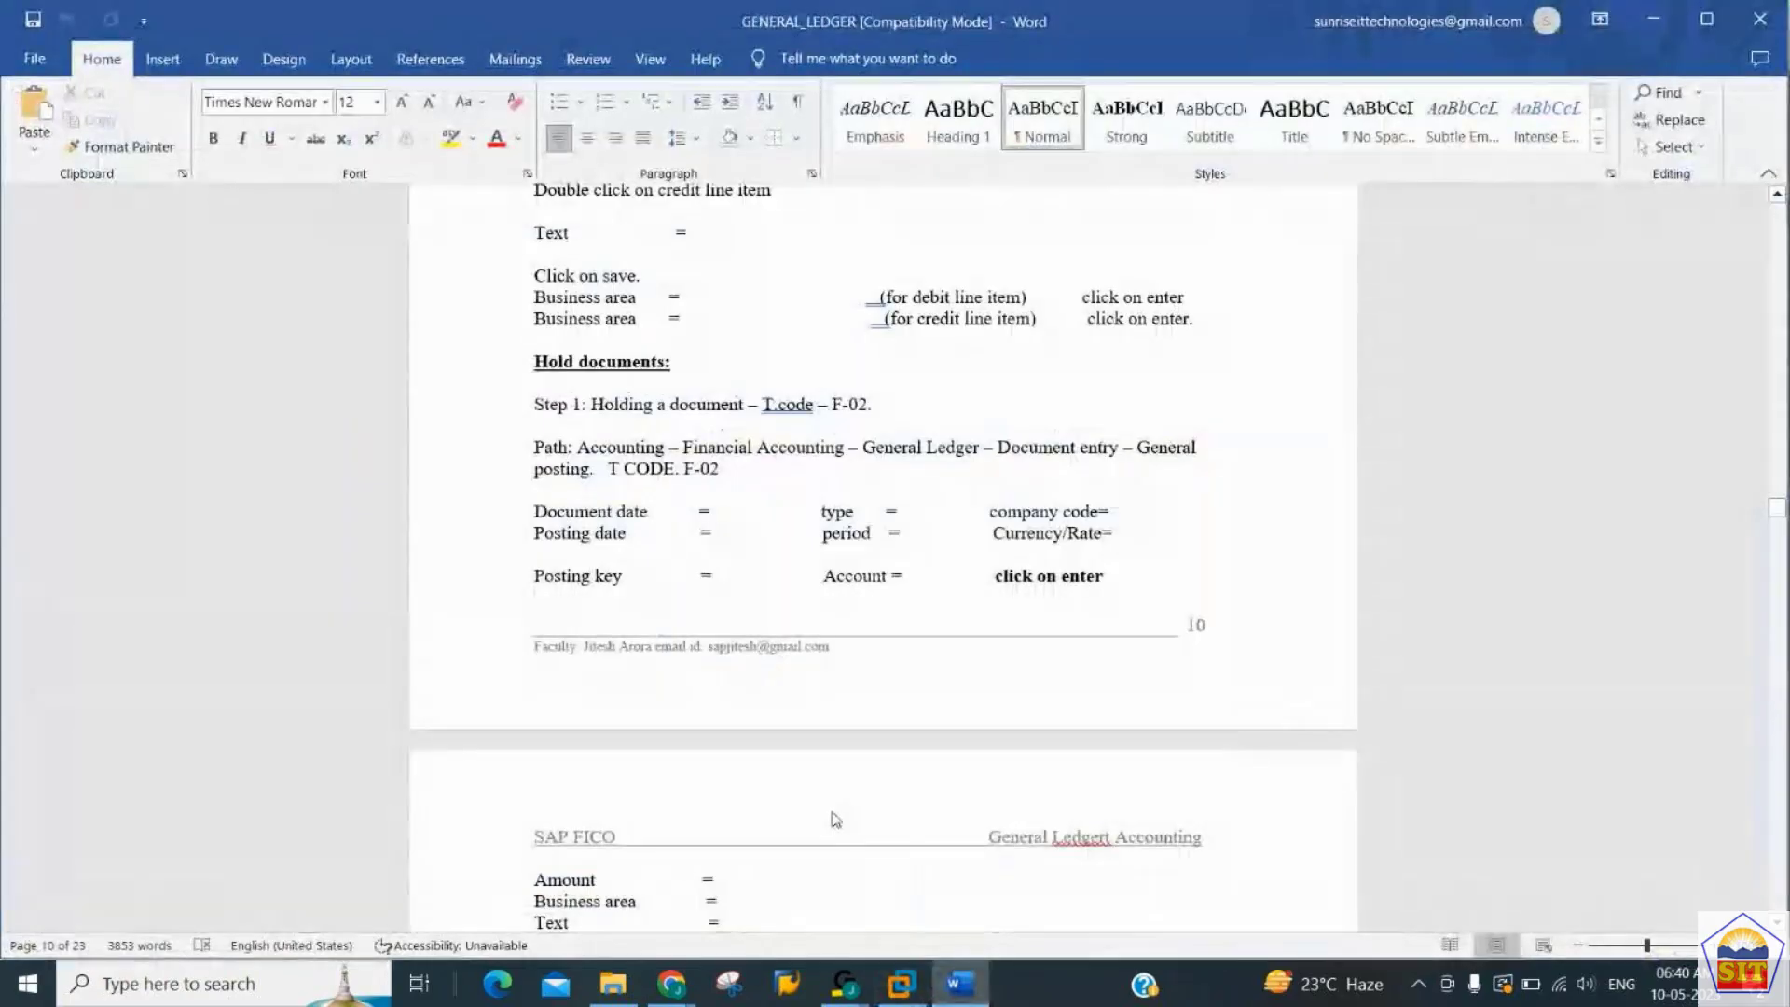
{"action": "scroll", "coordinate": [834, 816], "scroll_direction": "down", "scroll_amount": 5}
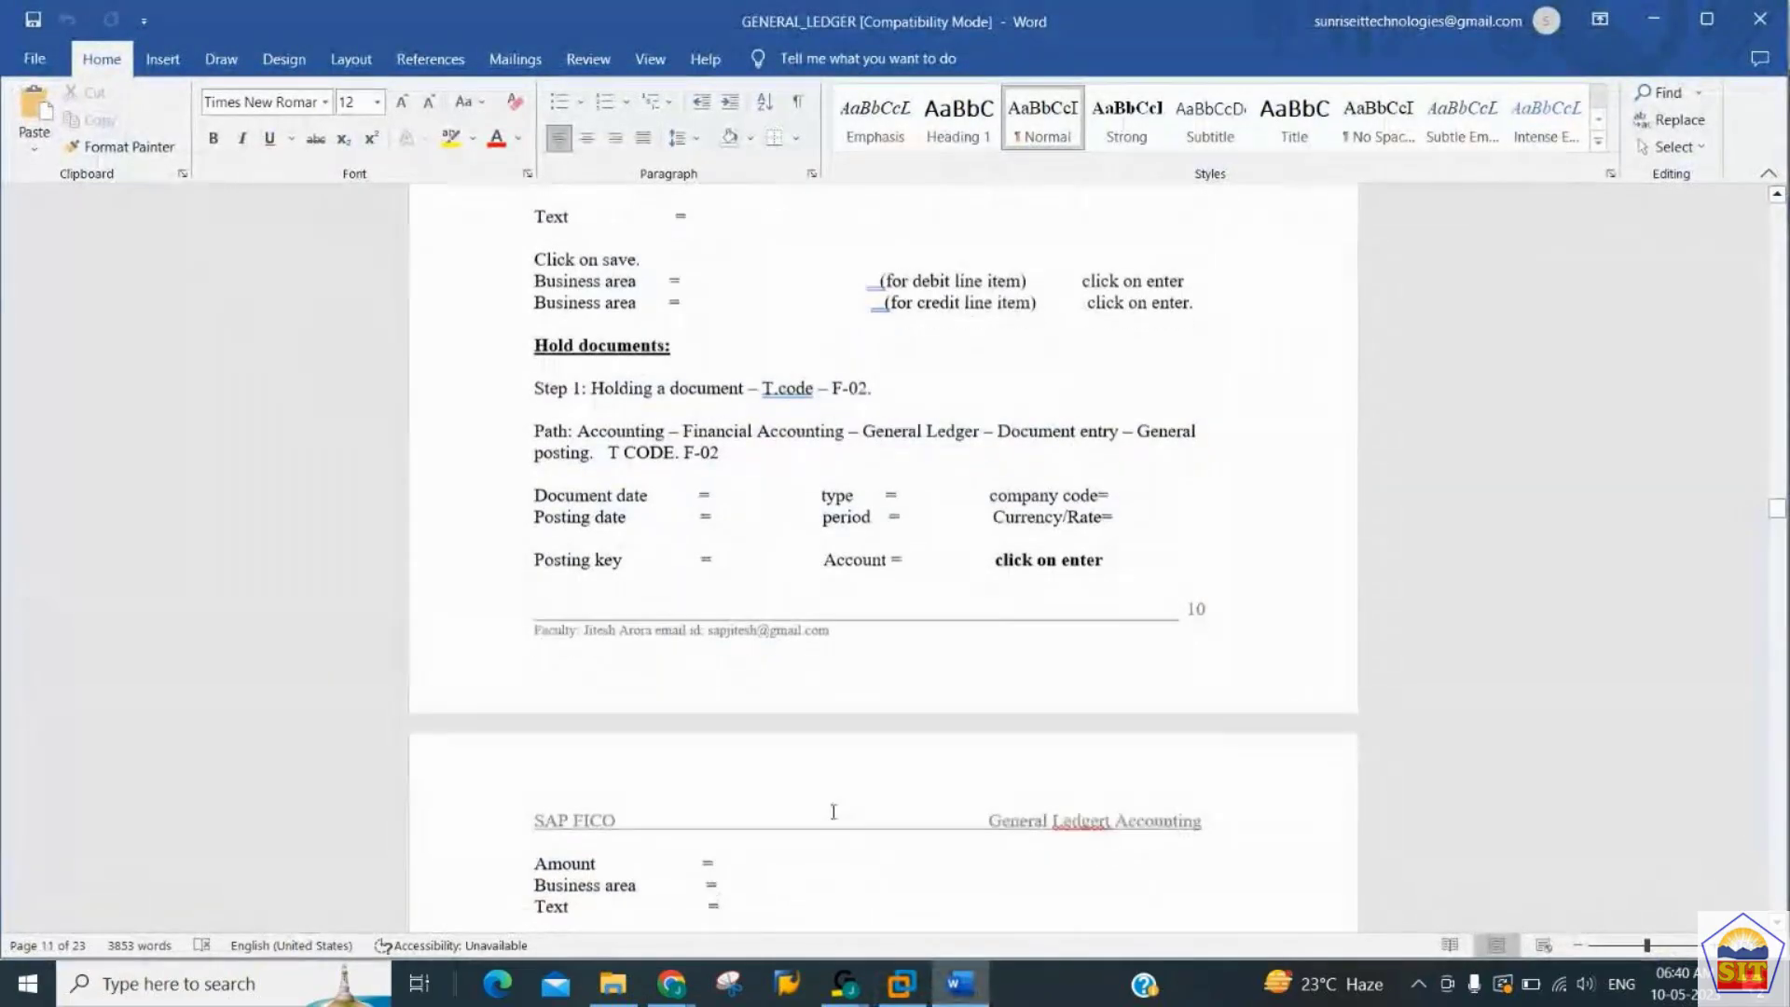
{"action": "scroll", "coordinate": [833, 811], "scroll_direction": "down", "scroll_amount": 3}
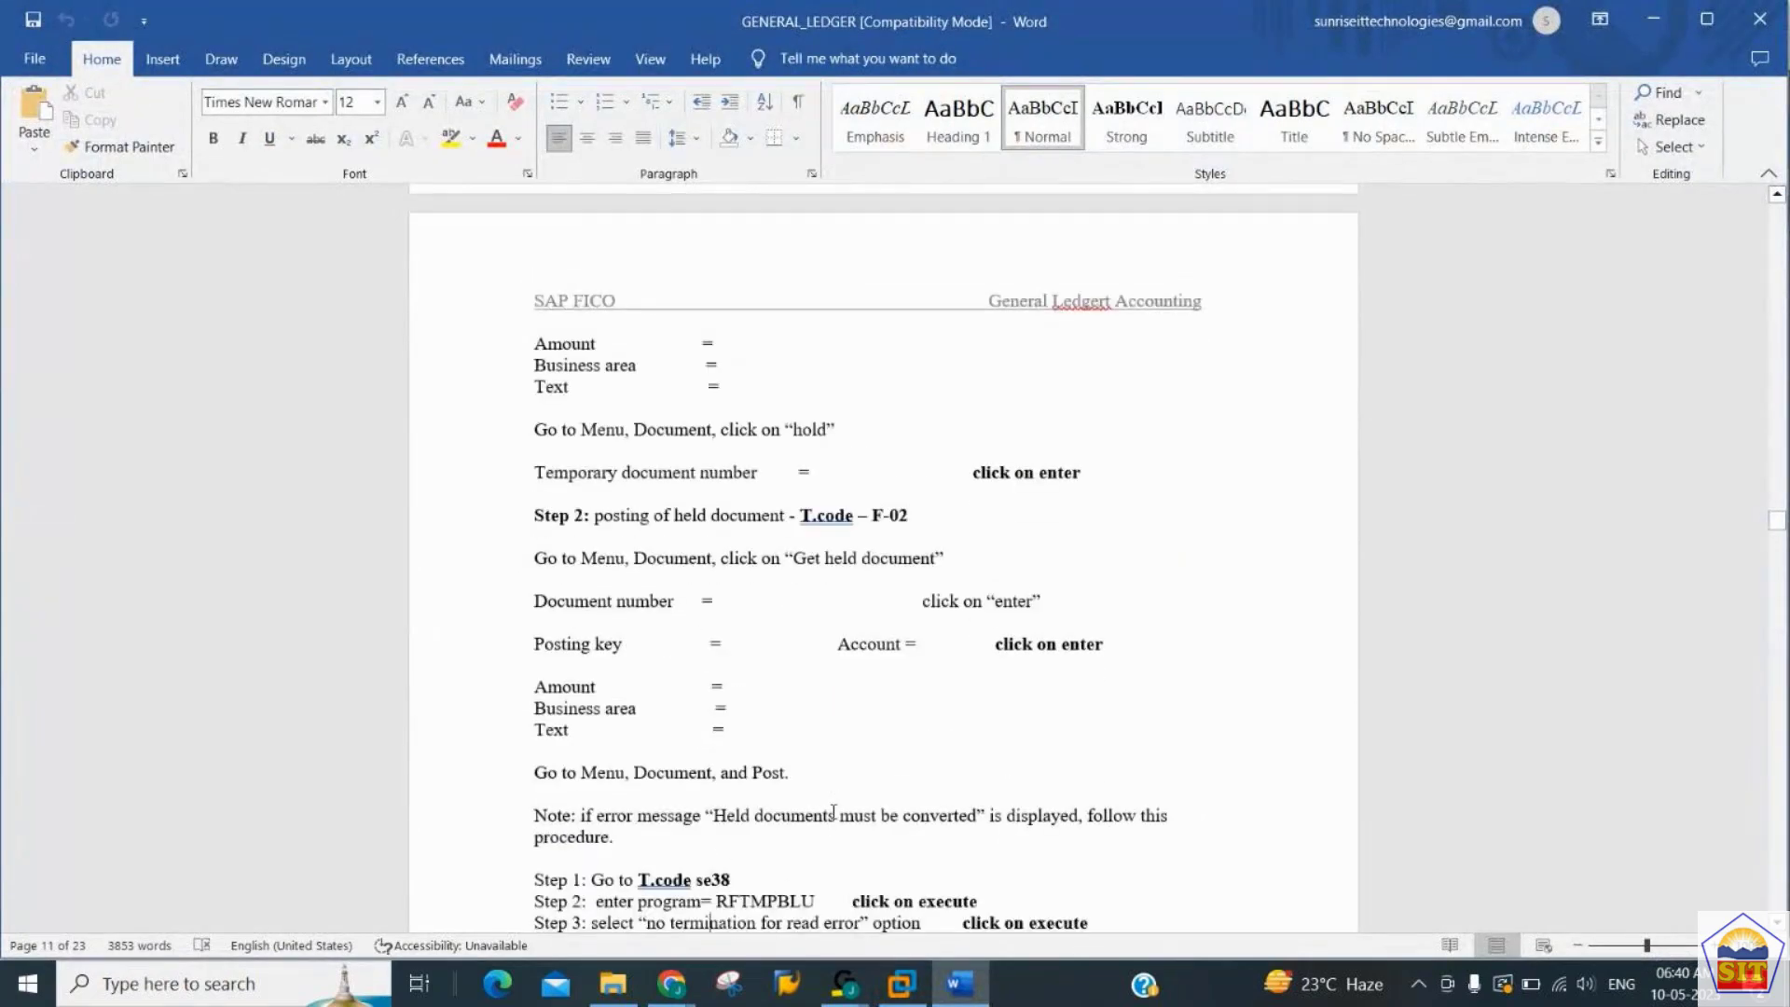
{"action": "scroll", "coordinate": [834, 811], "scroll_direction": "down", "scroll_amount": 3}
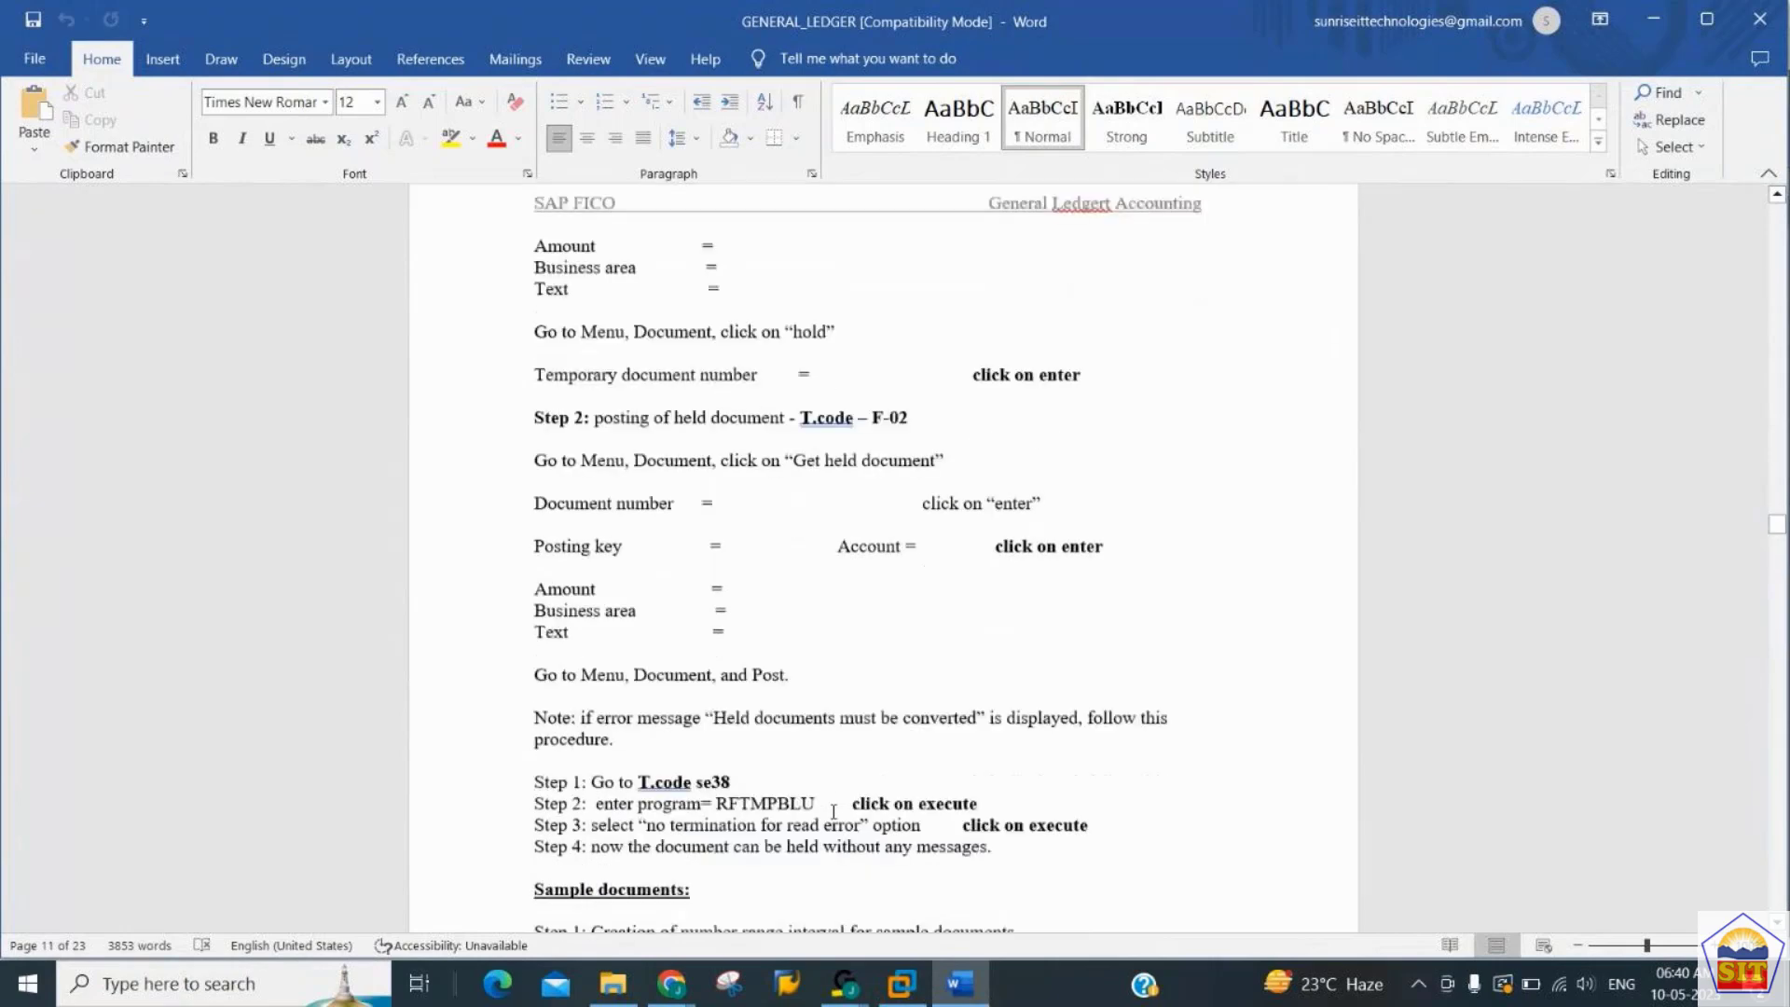
{"action": "scroll", "coordinate": [834, 811], "scroll_direction": "down", "scroll_amount": 8}
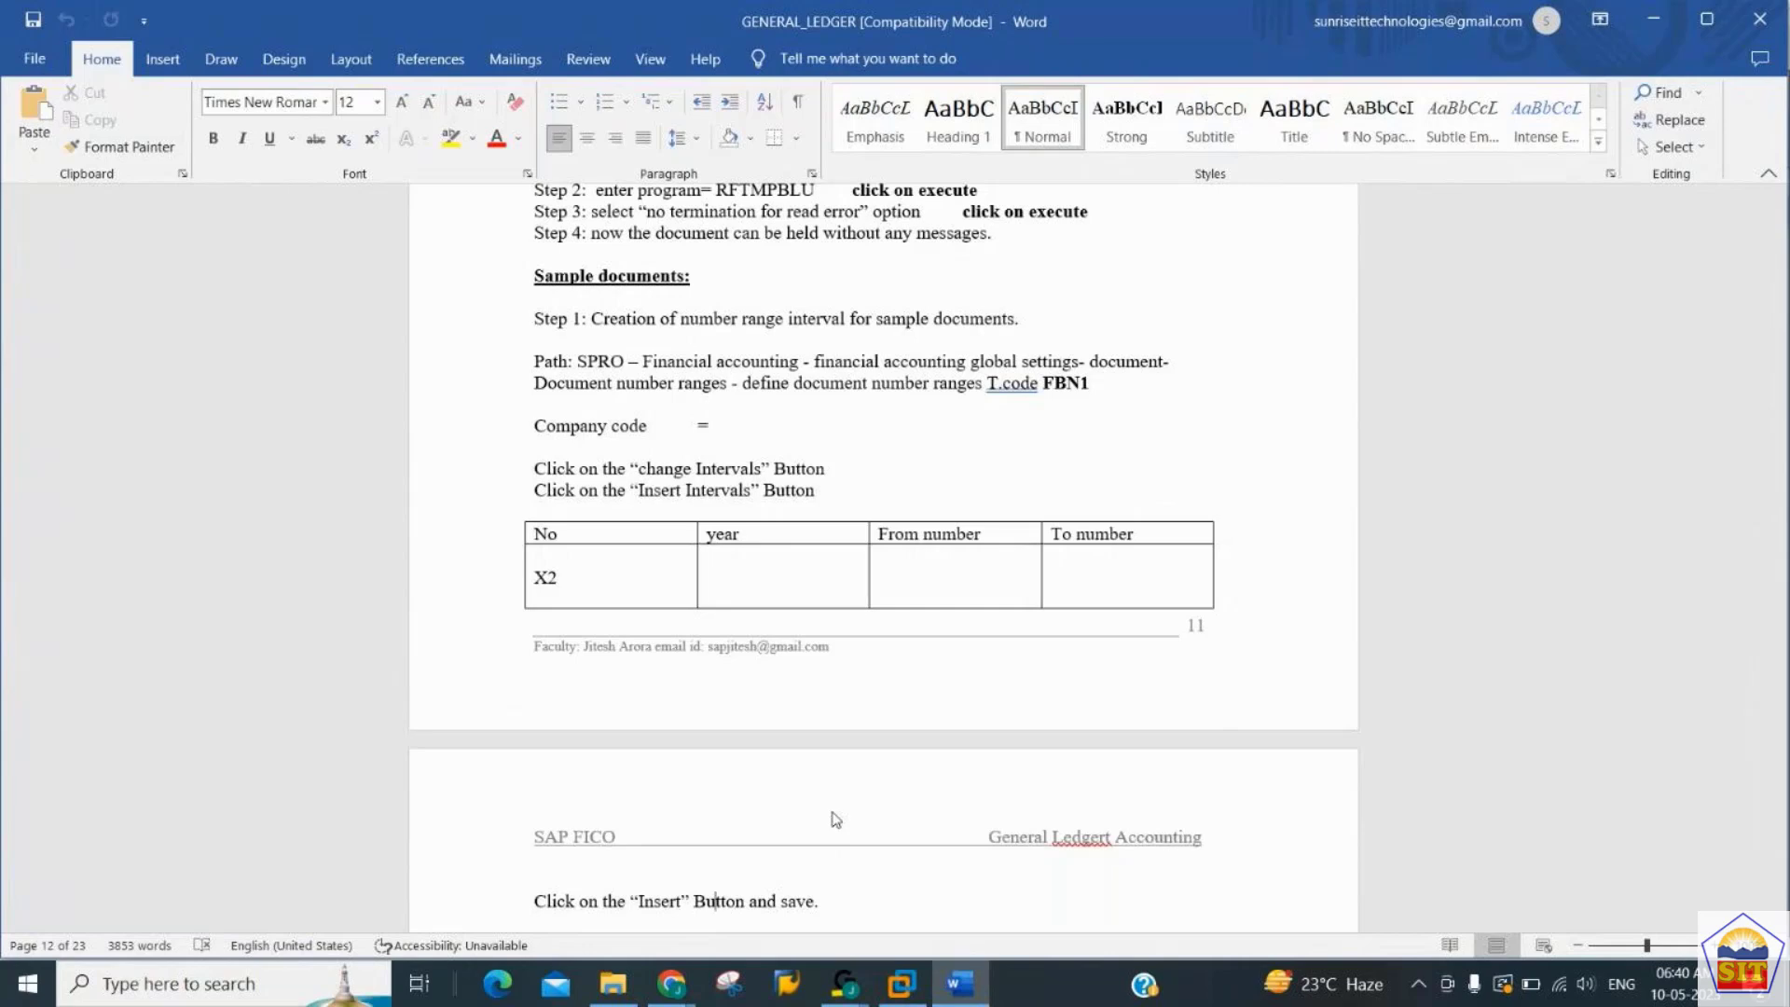
{"action": "key", "text": "Down"}
{"action": "type", "text": "Step2: create ‘General Expenses A/C’ master record no 400350 under ‘Administration cost’ Group."}
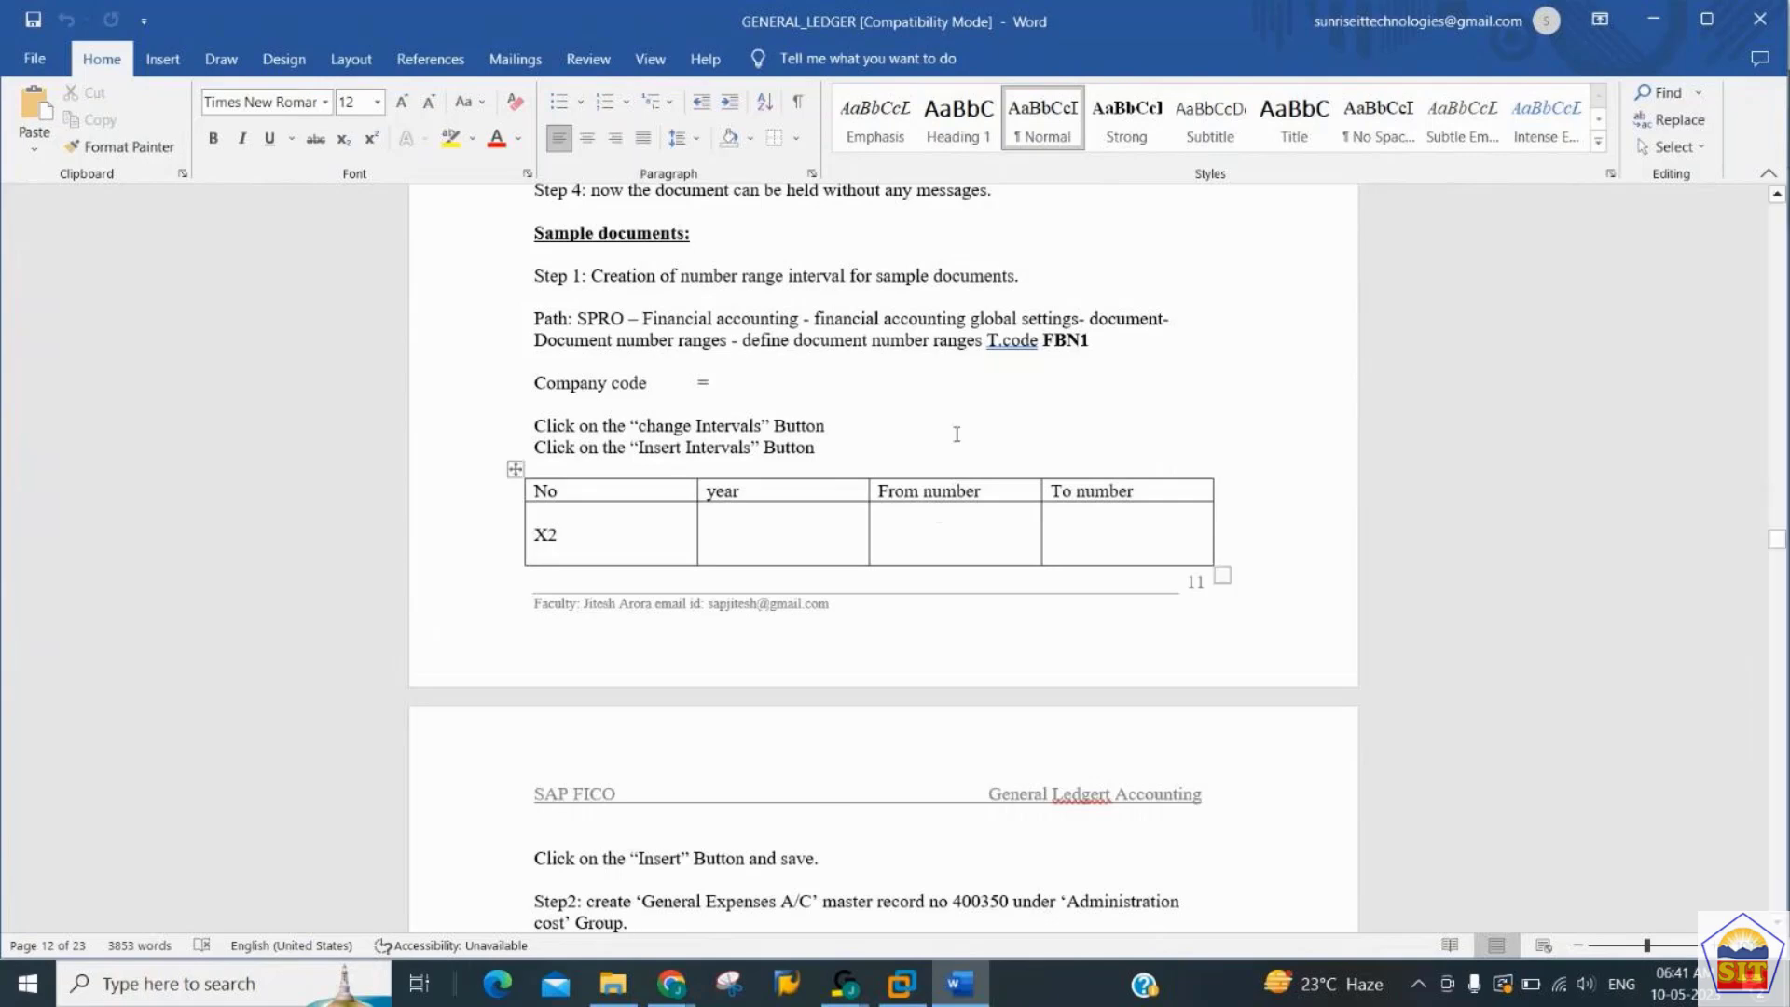
- Switch to SAP, run FBN1, and open the number range intervals of company code 2244 for changing
{"action": "left_click", "coordinate": [751, 301]}
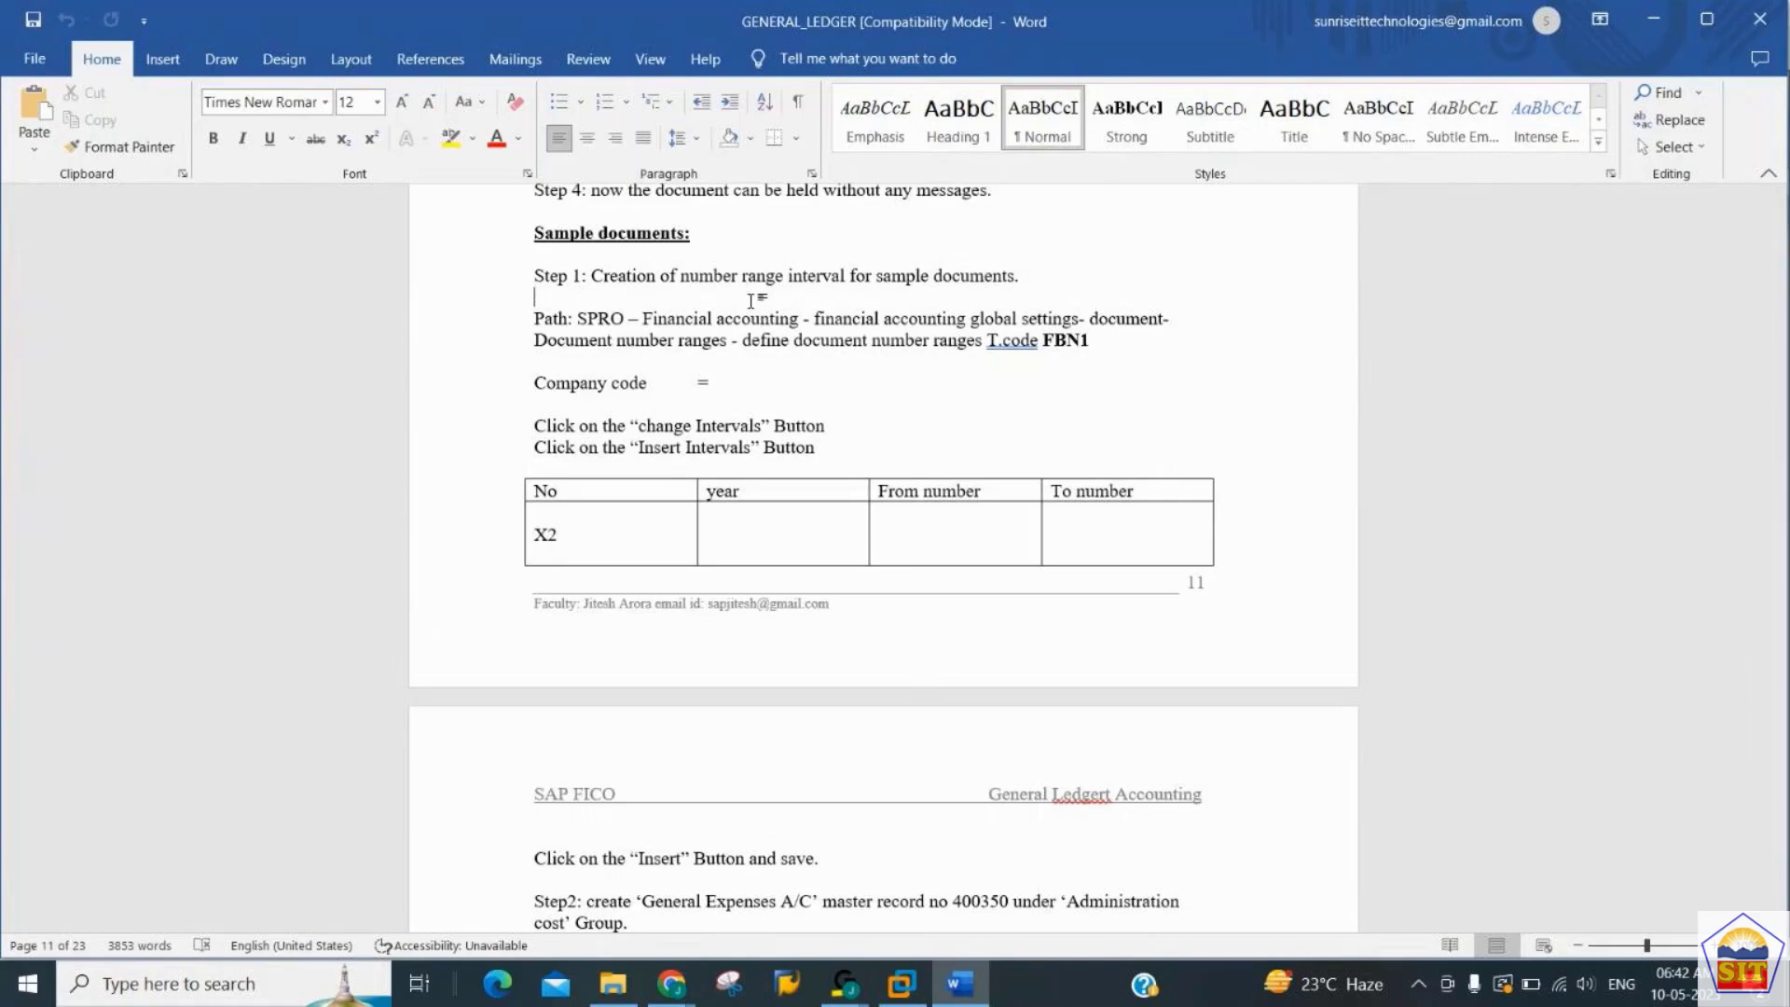
{"action": "key", "text": "alt+Tab"}
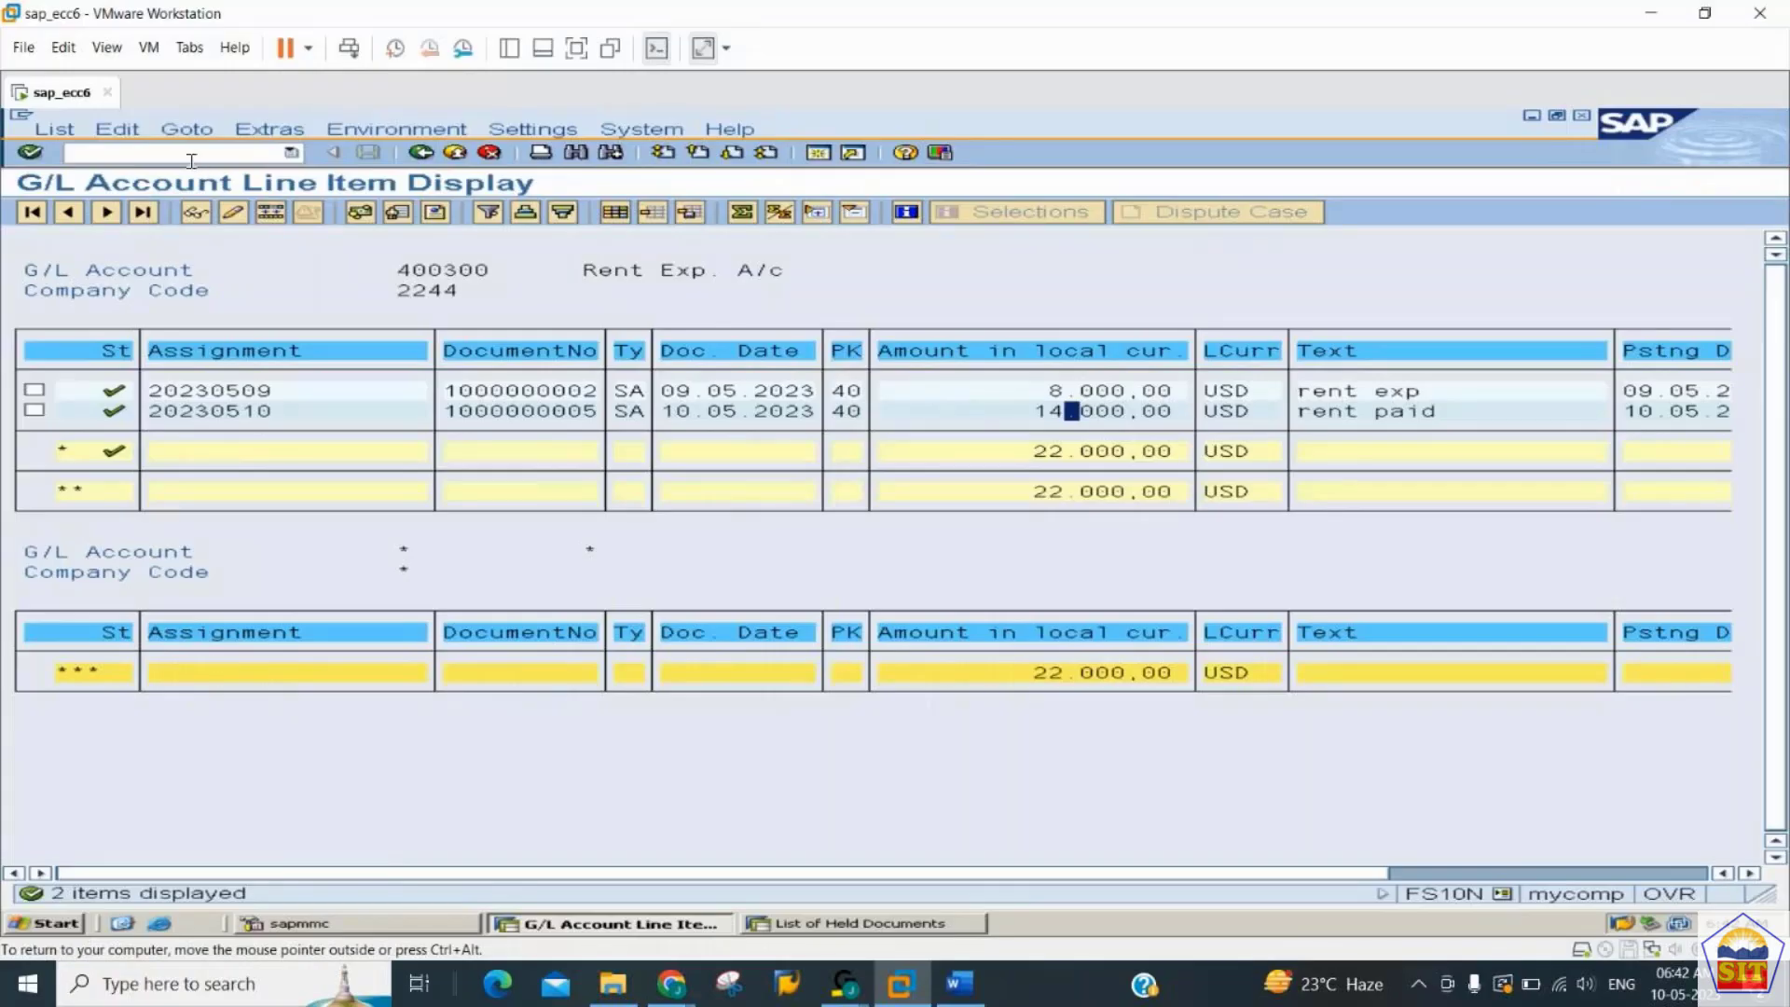
{"action": "left_click", "coordinate": [191, 153]}
{"action": "type", "text": "/n"}
{"action": "key", "text": "Return"}
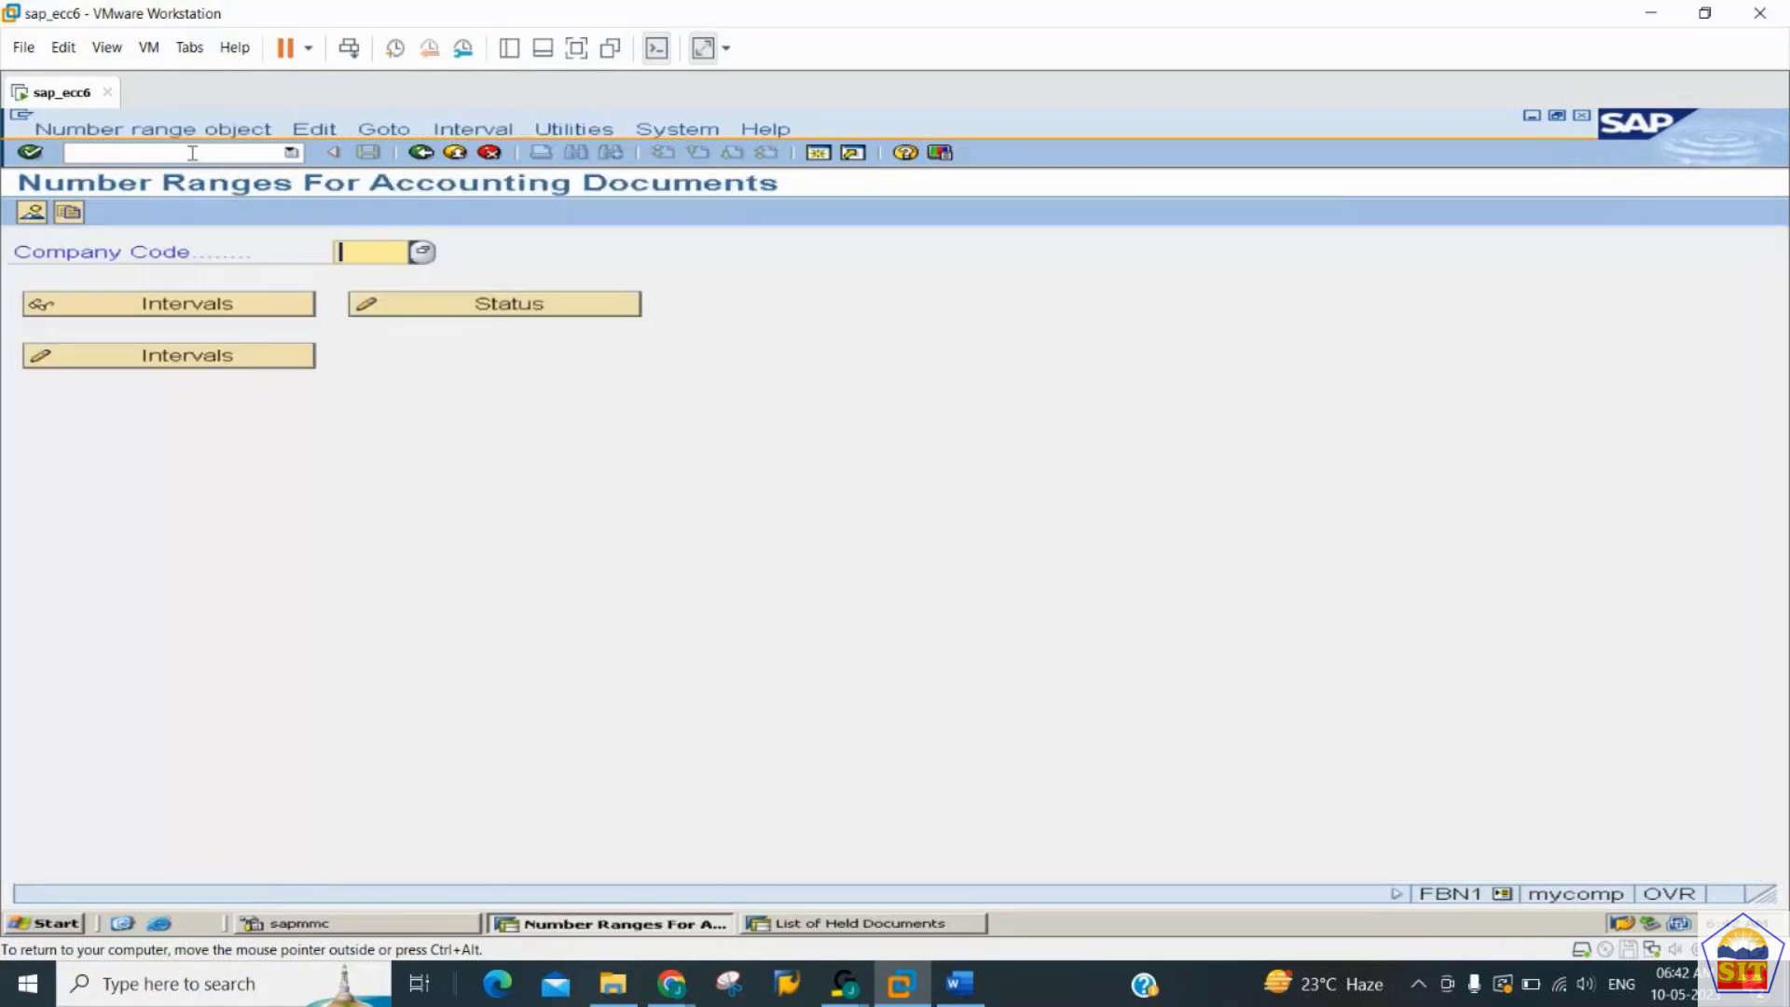
{"action": "type", "text": "2244"}
{"action": "key", "text": "Tab"}
{"action": "key", "text": "Tab"}
{"action": "key", "text": "Tab"}
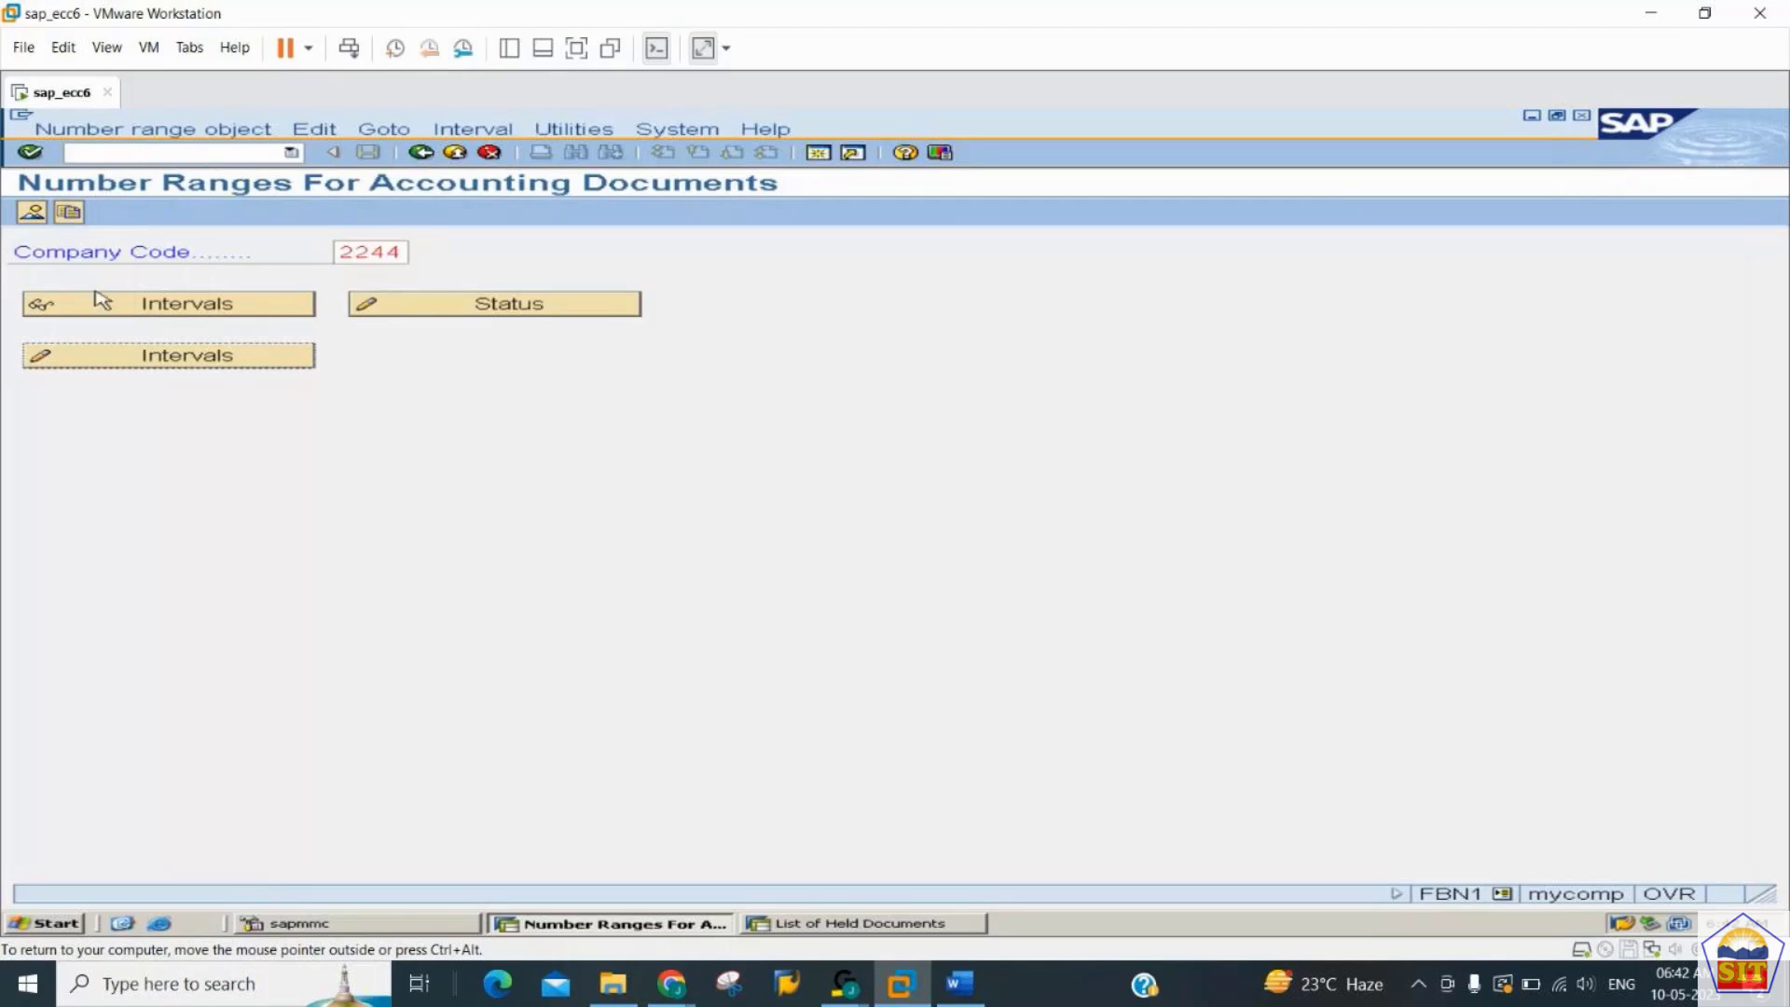
{"action": "left_click", "coordinate": [198, 368]}
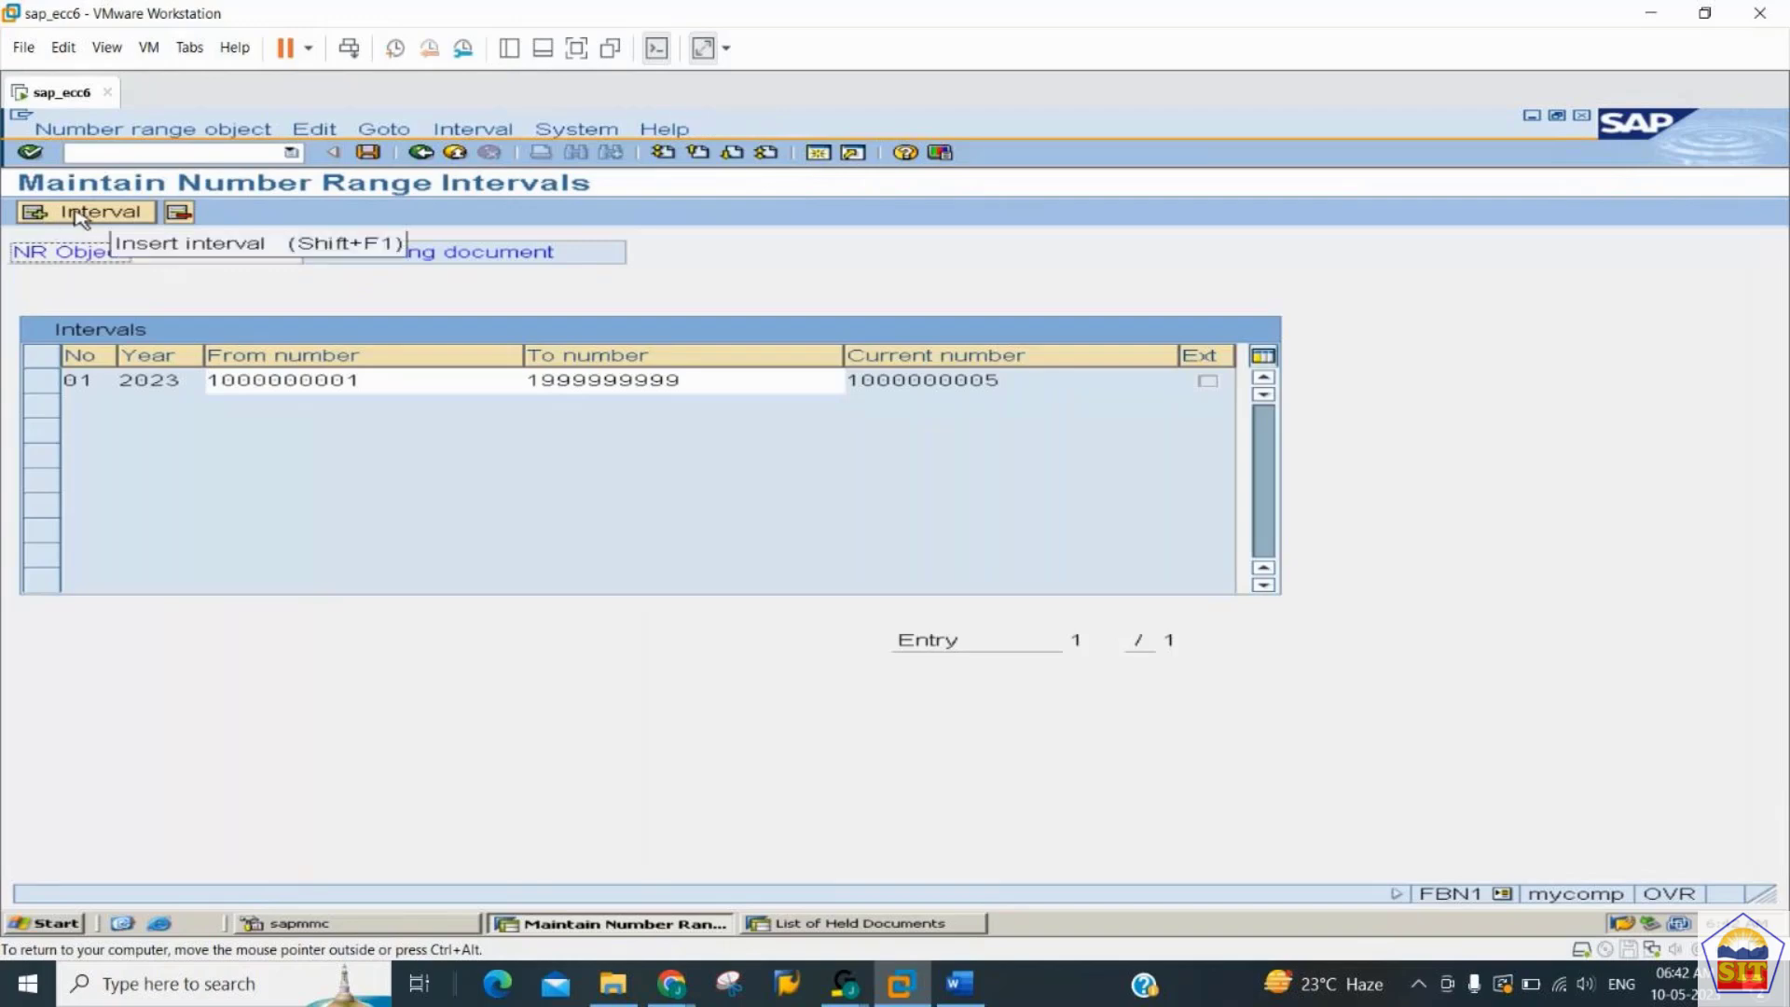
- Check the current number of the existing 2023 interval 01
{"action": "left_click", "coordinate": [1009, 382]}
{"action": "left_click_drag", "start_coordinate": [1009, 382], "coordinate": [842, 379]}
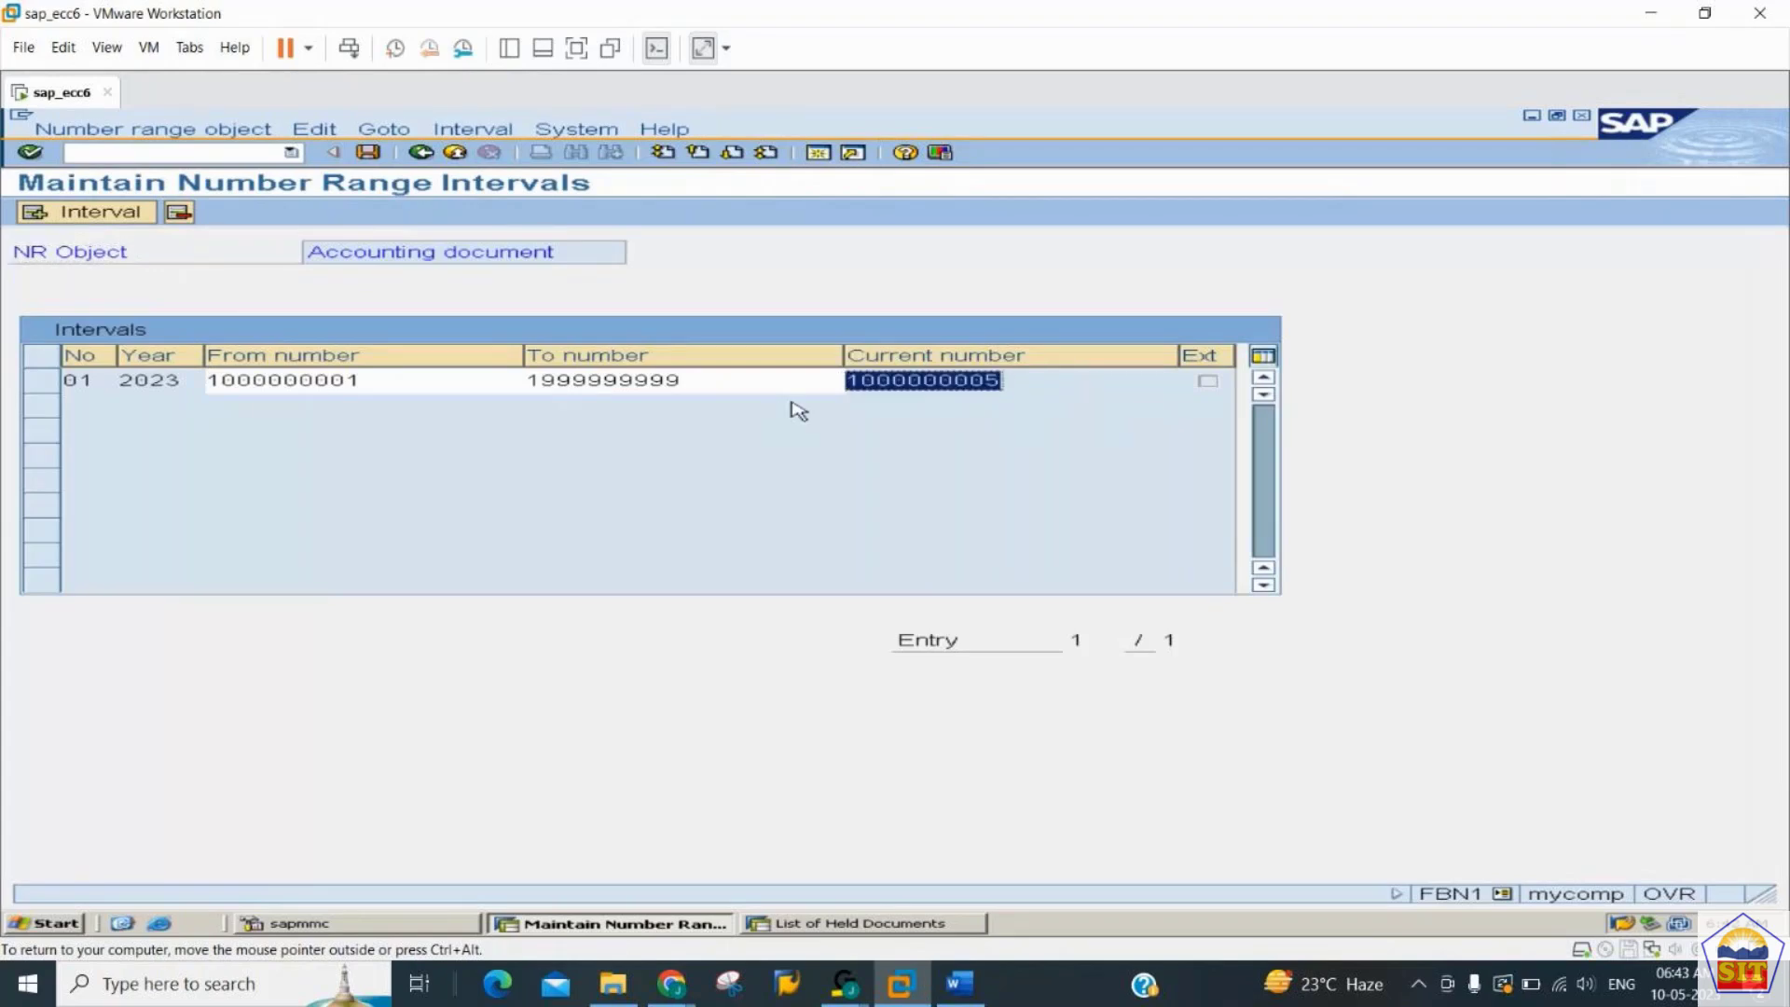
{"action": "left_click", "coordinate": [1011, 382]}
{"action": "left_click_drag", "start_coordinate": [1012, 384], "coordinate": [806, 378]}
{"action": "key", "text": "alt+Tab"}
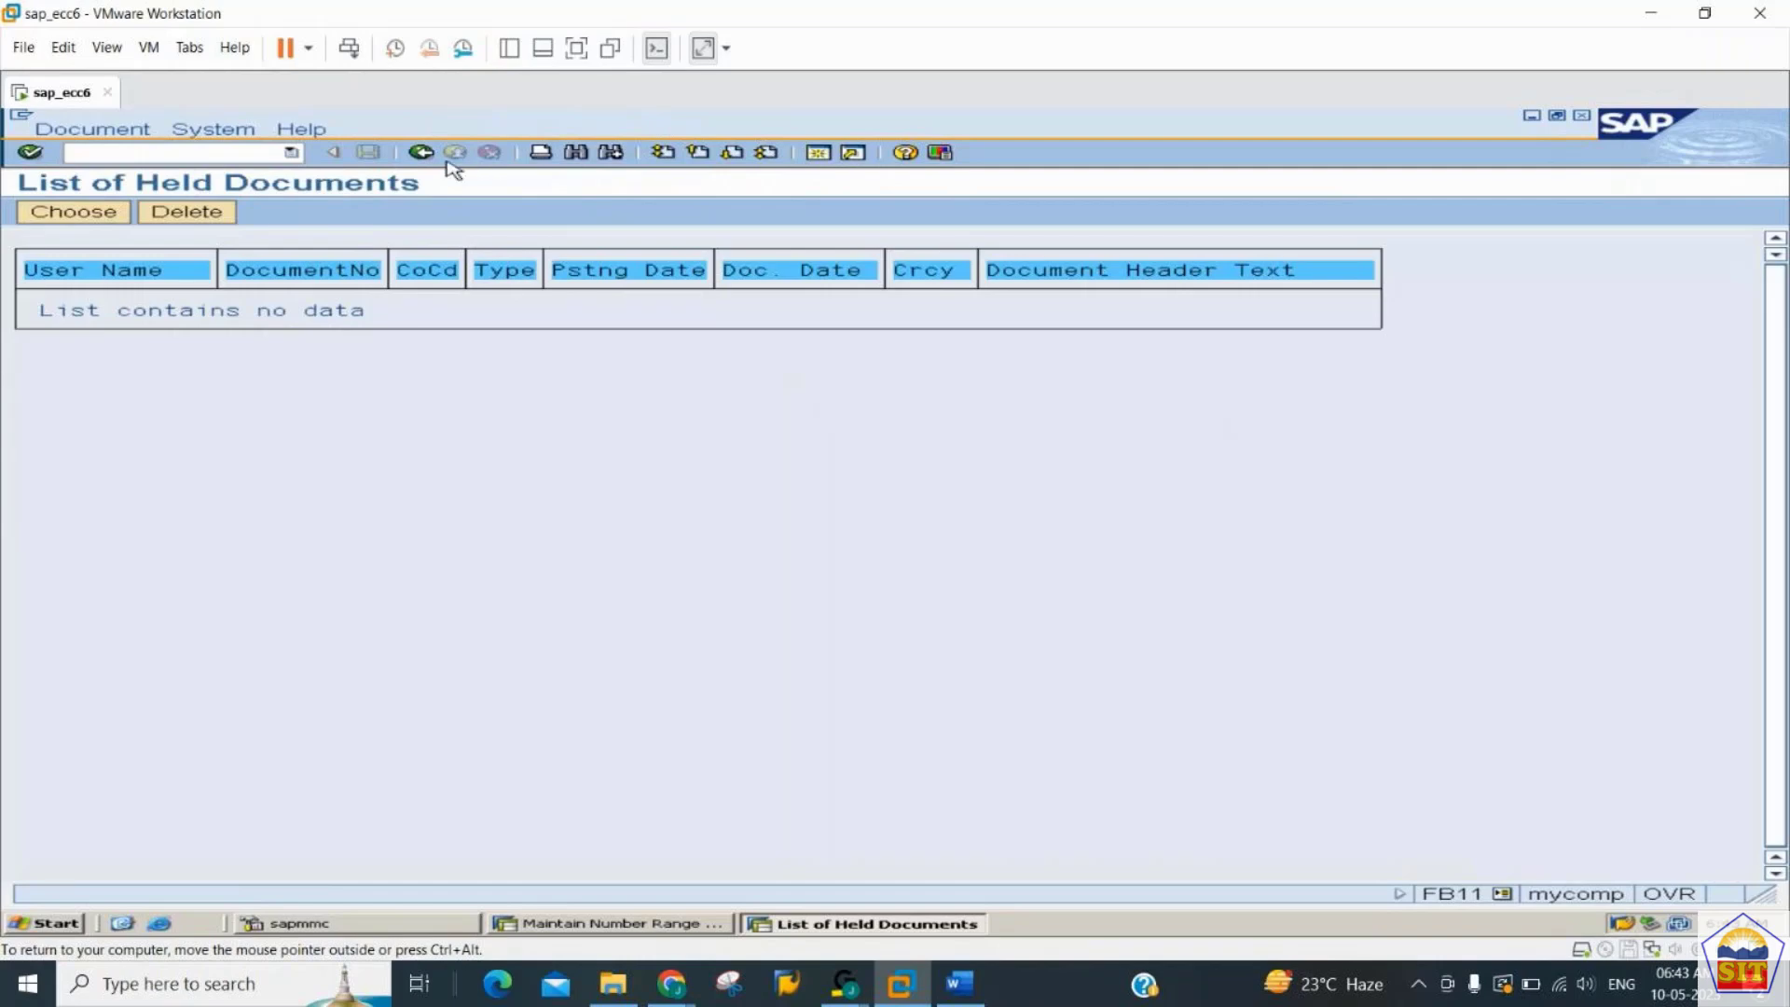
{"action": "key", "text": "alt+Tab"}
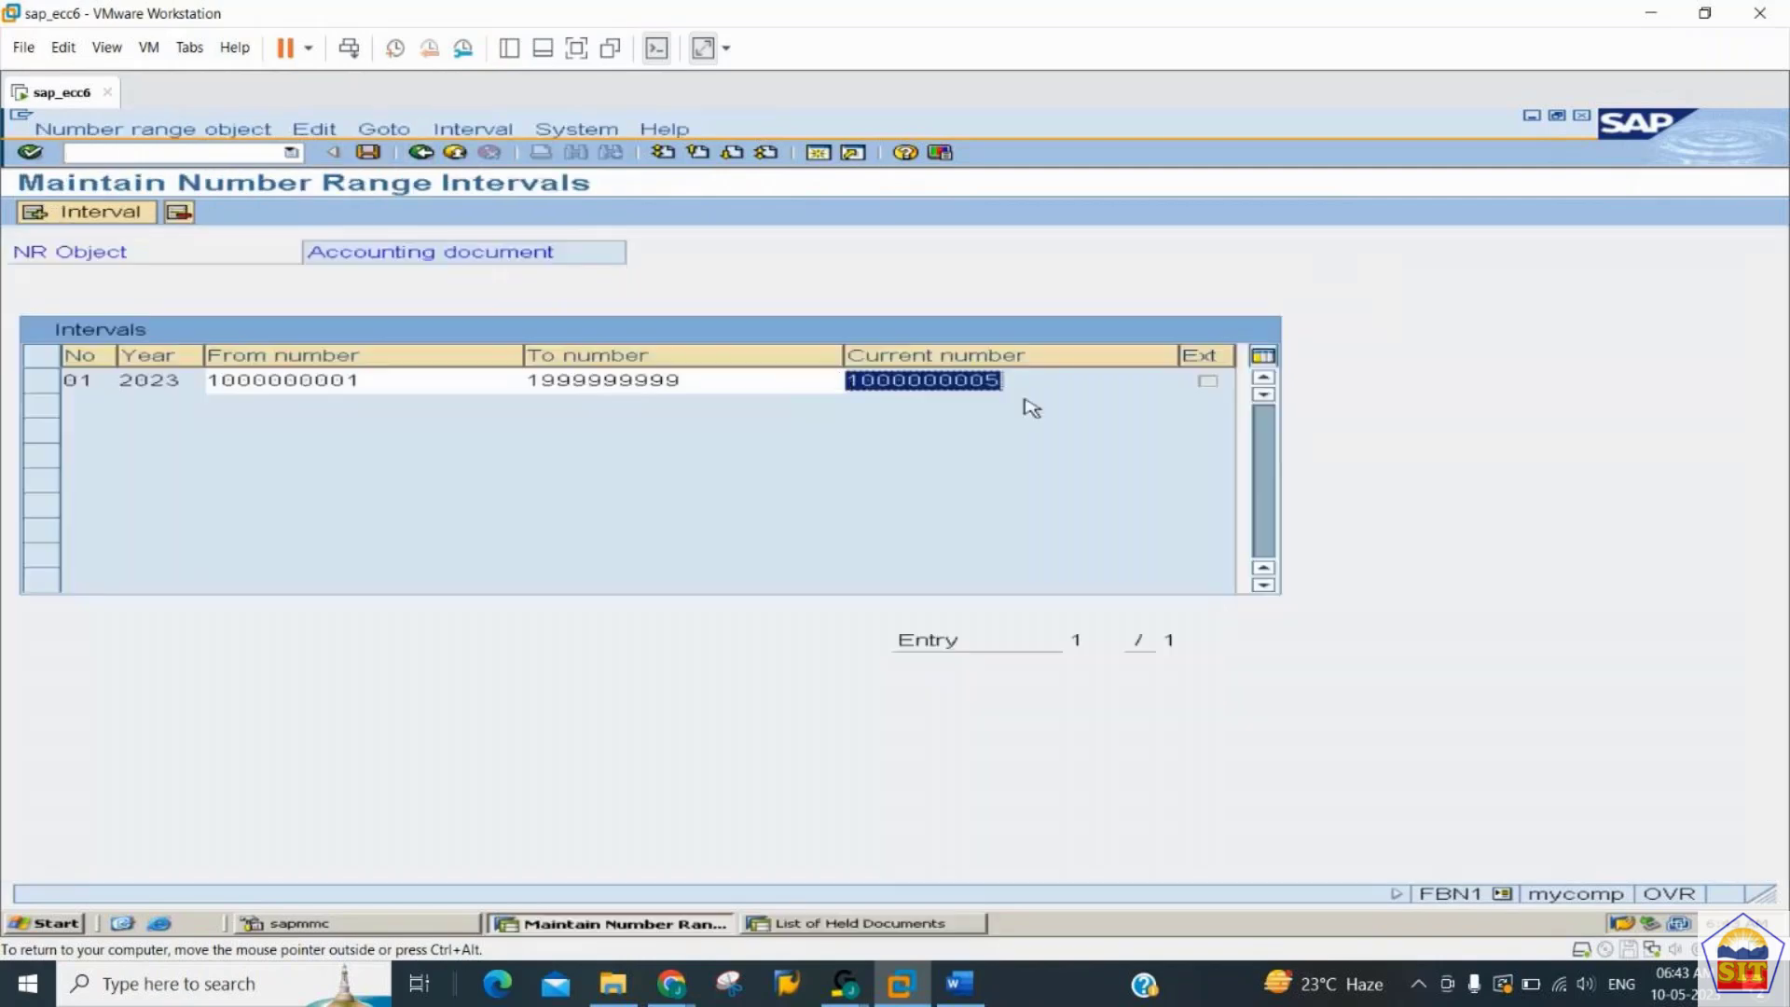
{"action": "left_click_drag", "start_coordinate": [1018, 382], "coordinate": [821, 383]}
{"action": "left_click_drag", "start_coordinate": [1009, 378], "coordinate": [823, 386]}
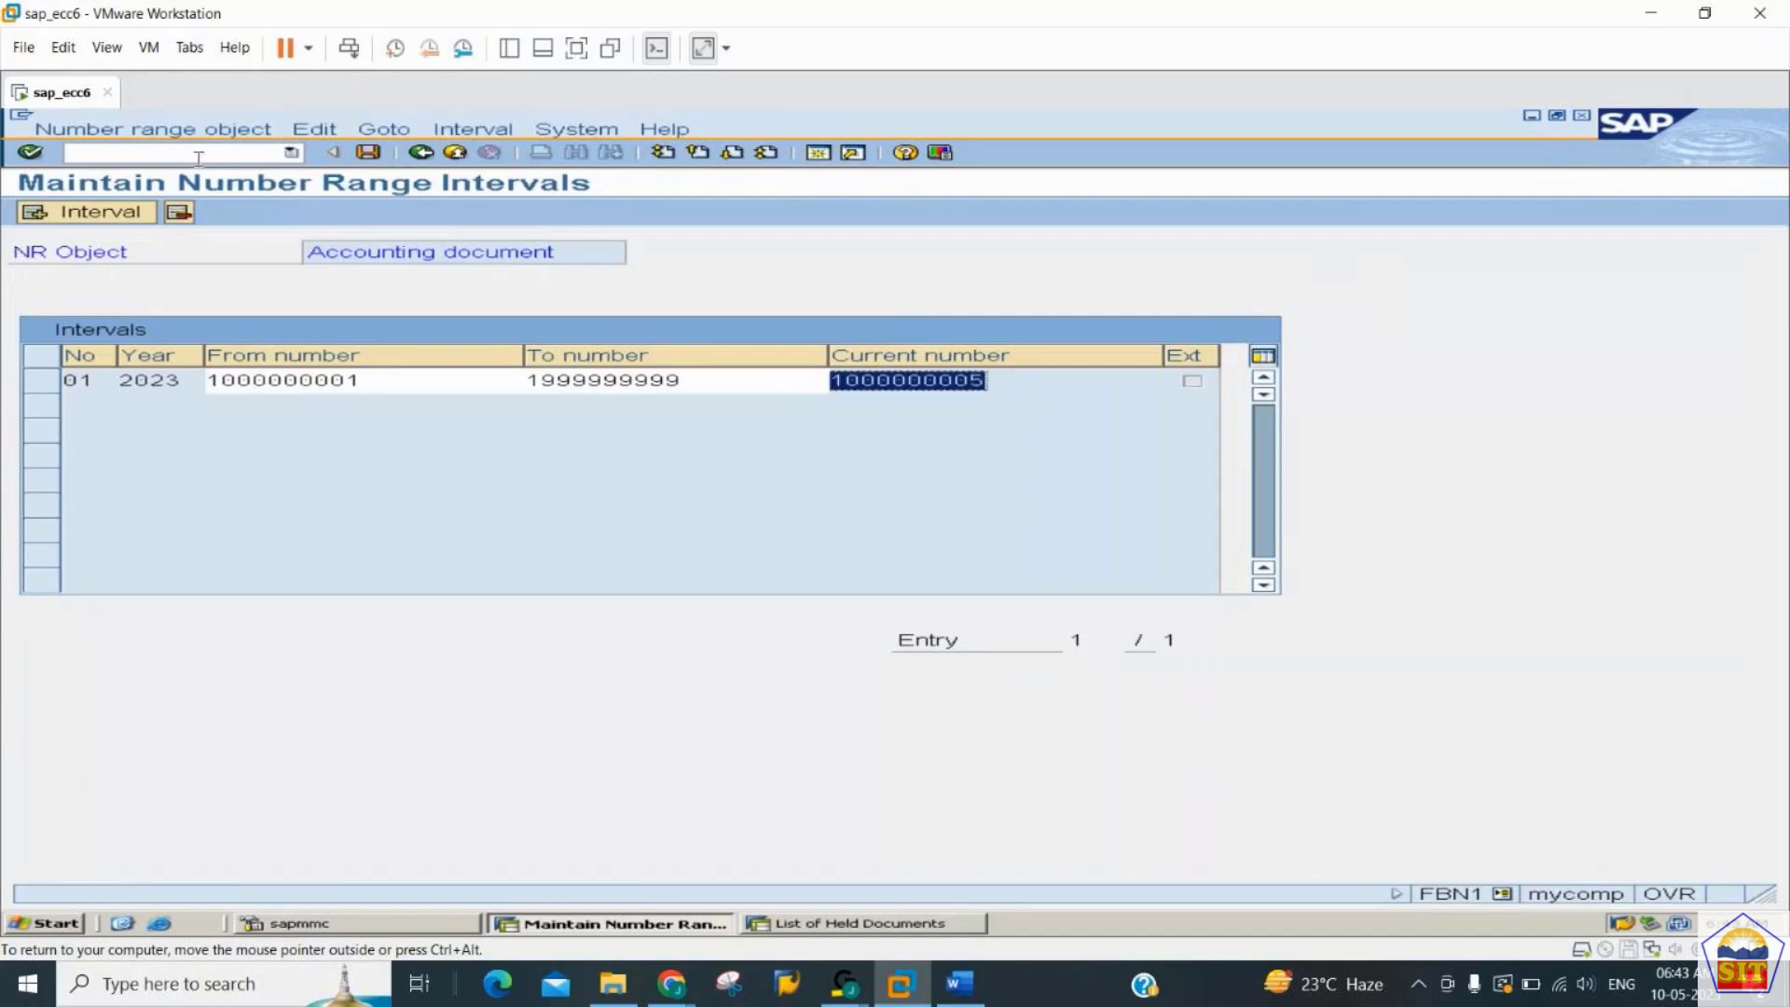
{"action": "left_click", "coordinate": [197, 155]}
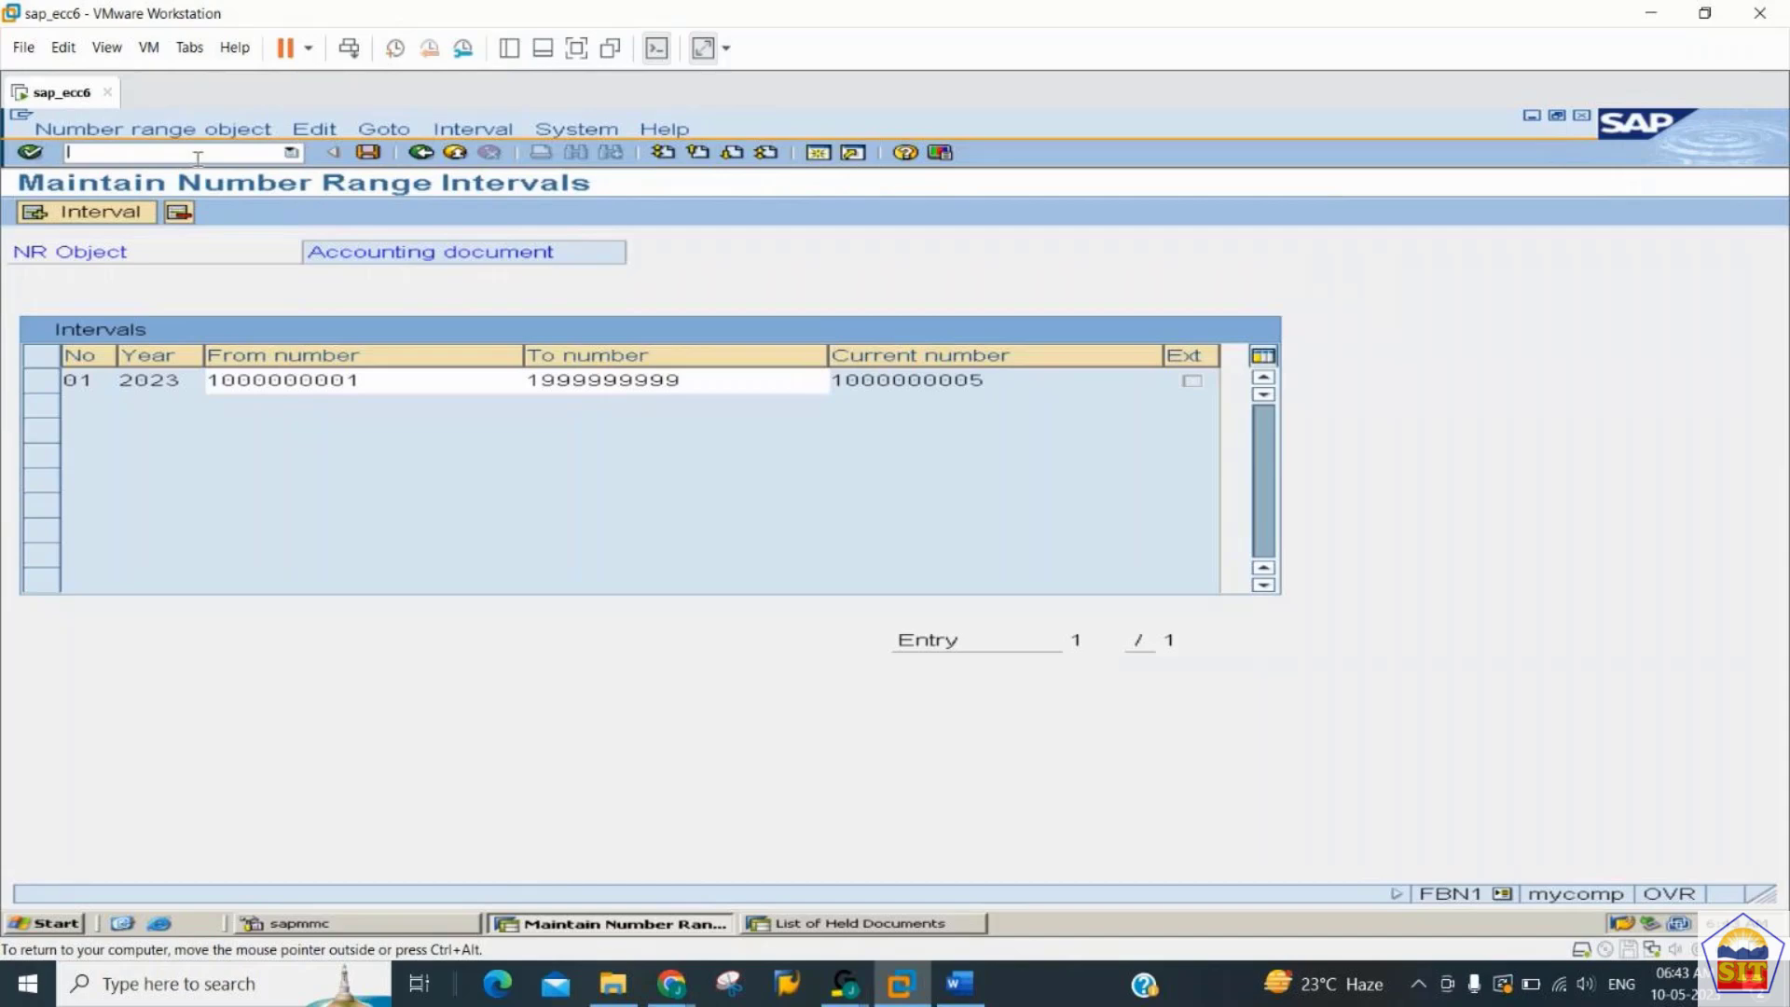
{"action": "key", "text": "alt+Tab"}
{"action": "key", "text": "alt+Tab"}
- Start a new interval with number X2 and year 2023
{"action": "left_click", "coordinate": [106, 217]}
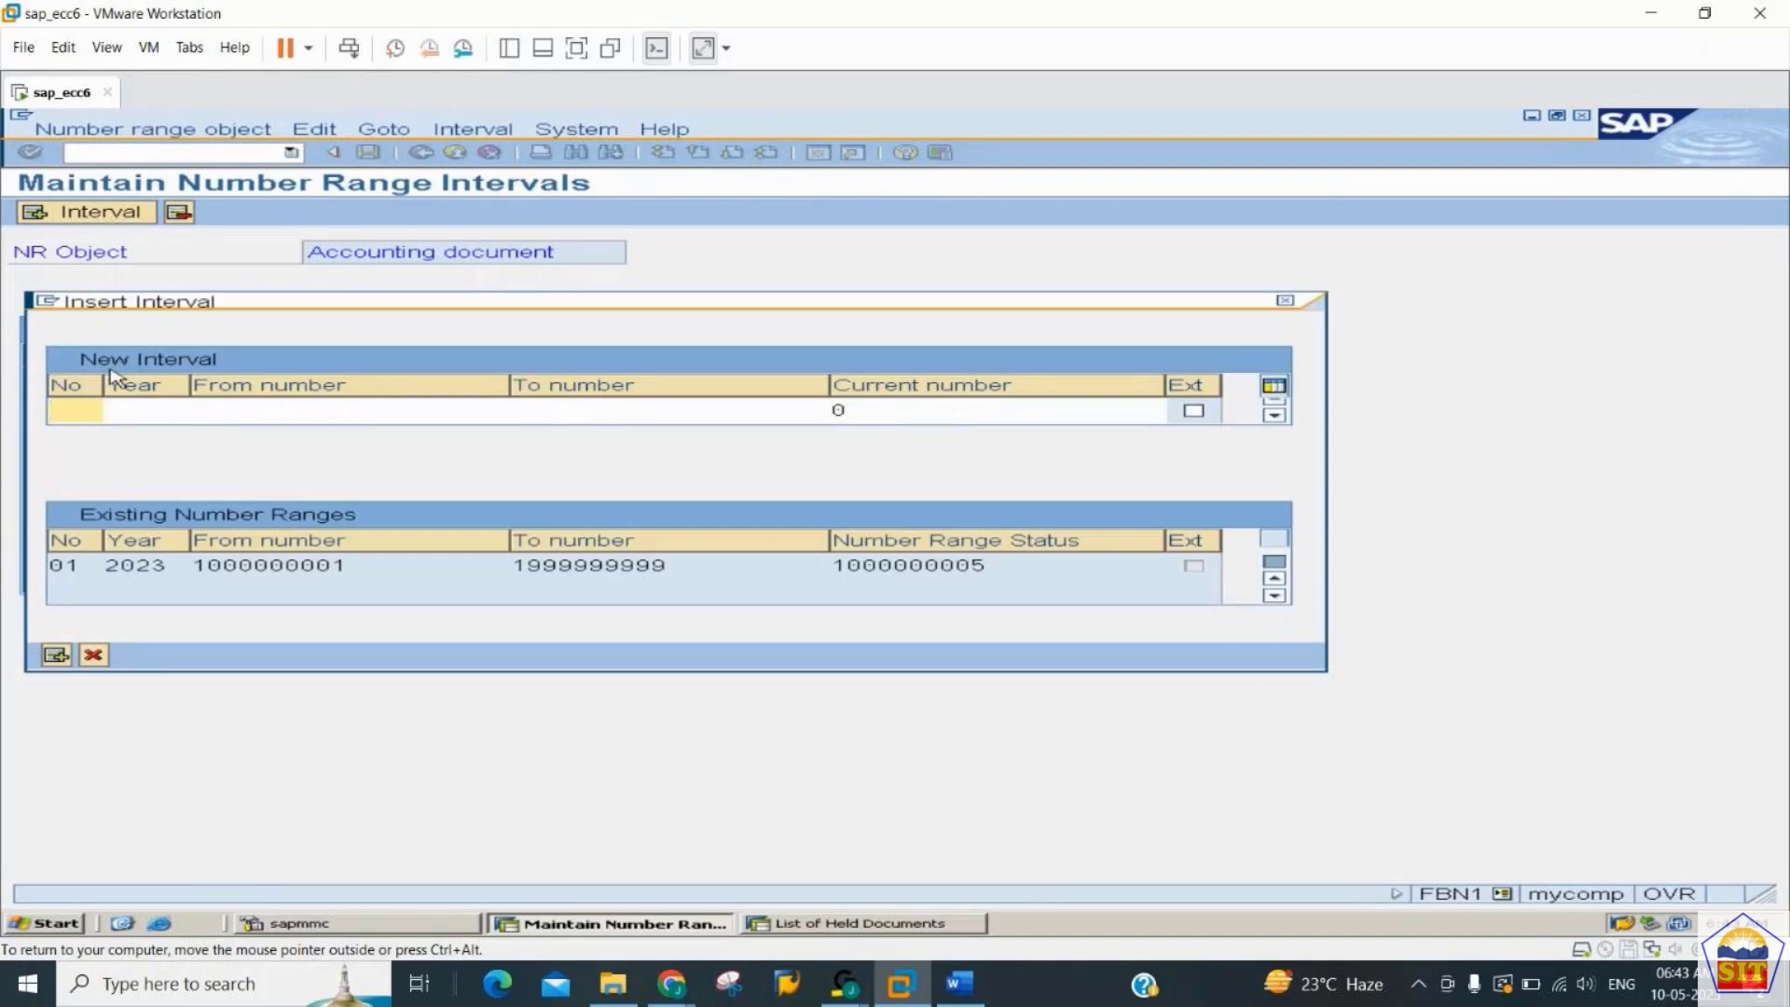
{"action": "type", "text": "x"}
{"action": "key", "text": "alt+Tab"}
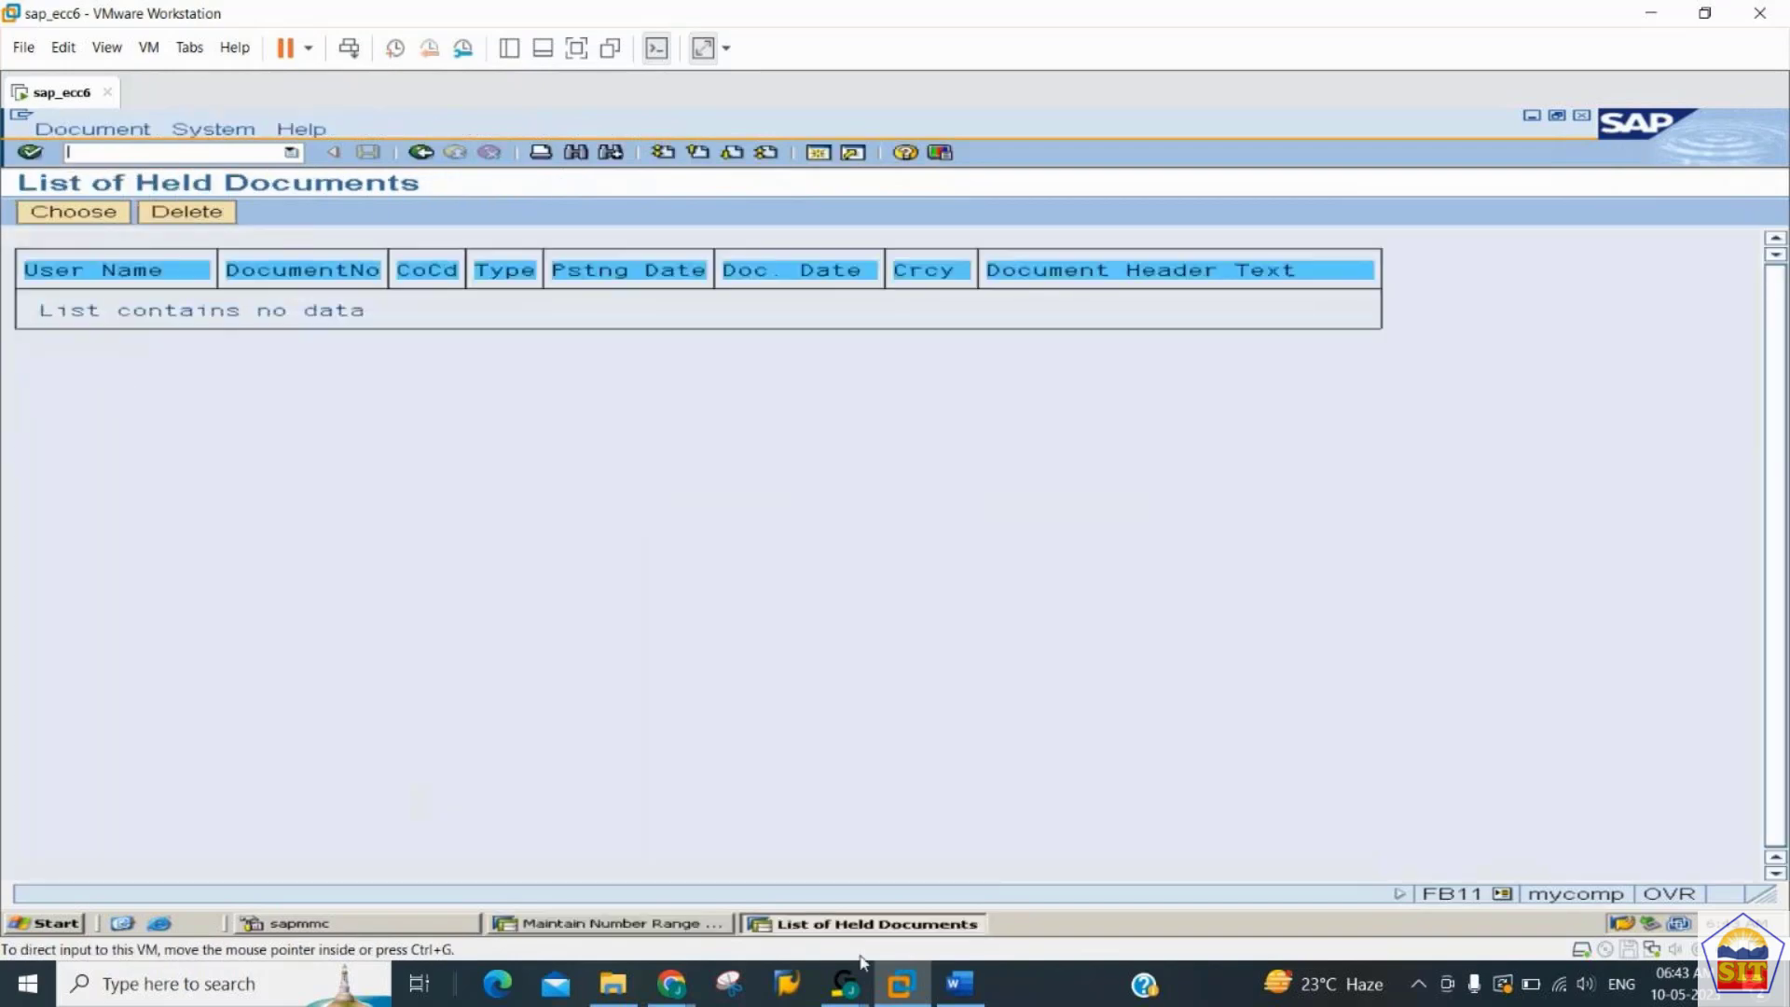
{"action": "left_click", "coordinate": [967, 998]}
{"action": "left_click", "coordinate": [967, 997]}
{"action": "left_click", "coordinate": [623, 924]}
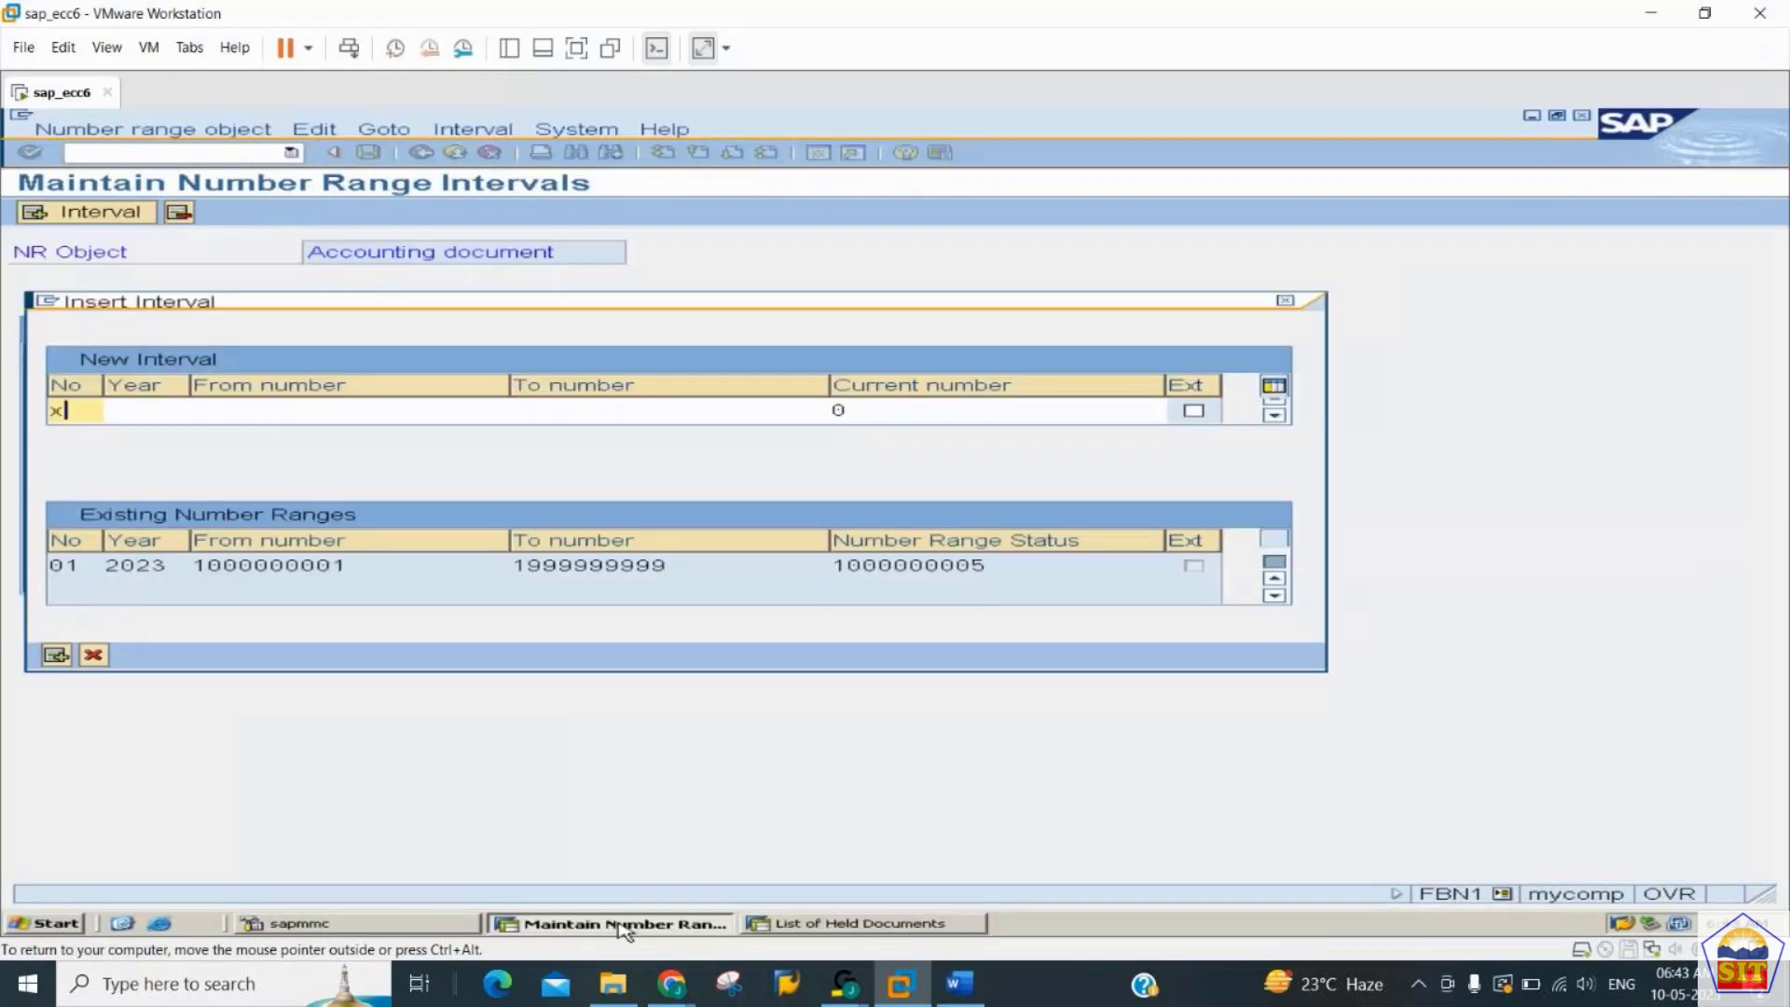
{"action": "type", "text": "2"}
{"action": "key", "text": "Tab"}
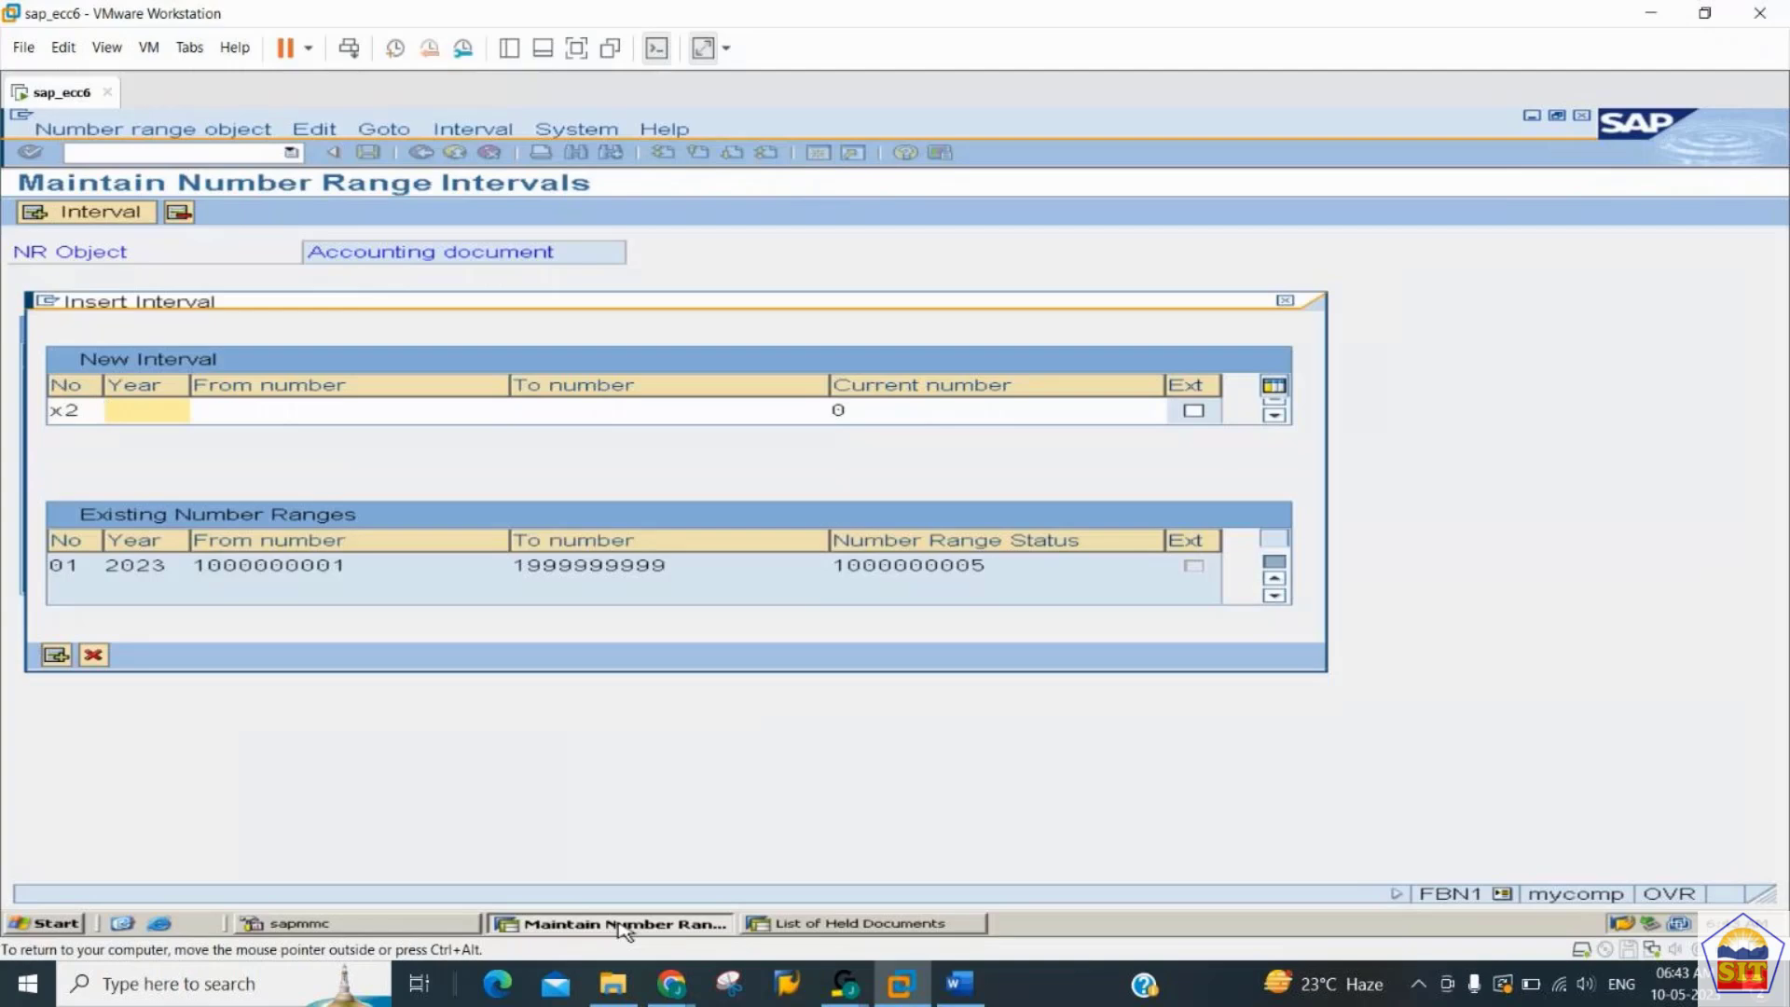
{"action": "type", "text": "2023"}
{"action": "key", "text": "Tab"}
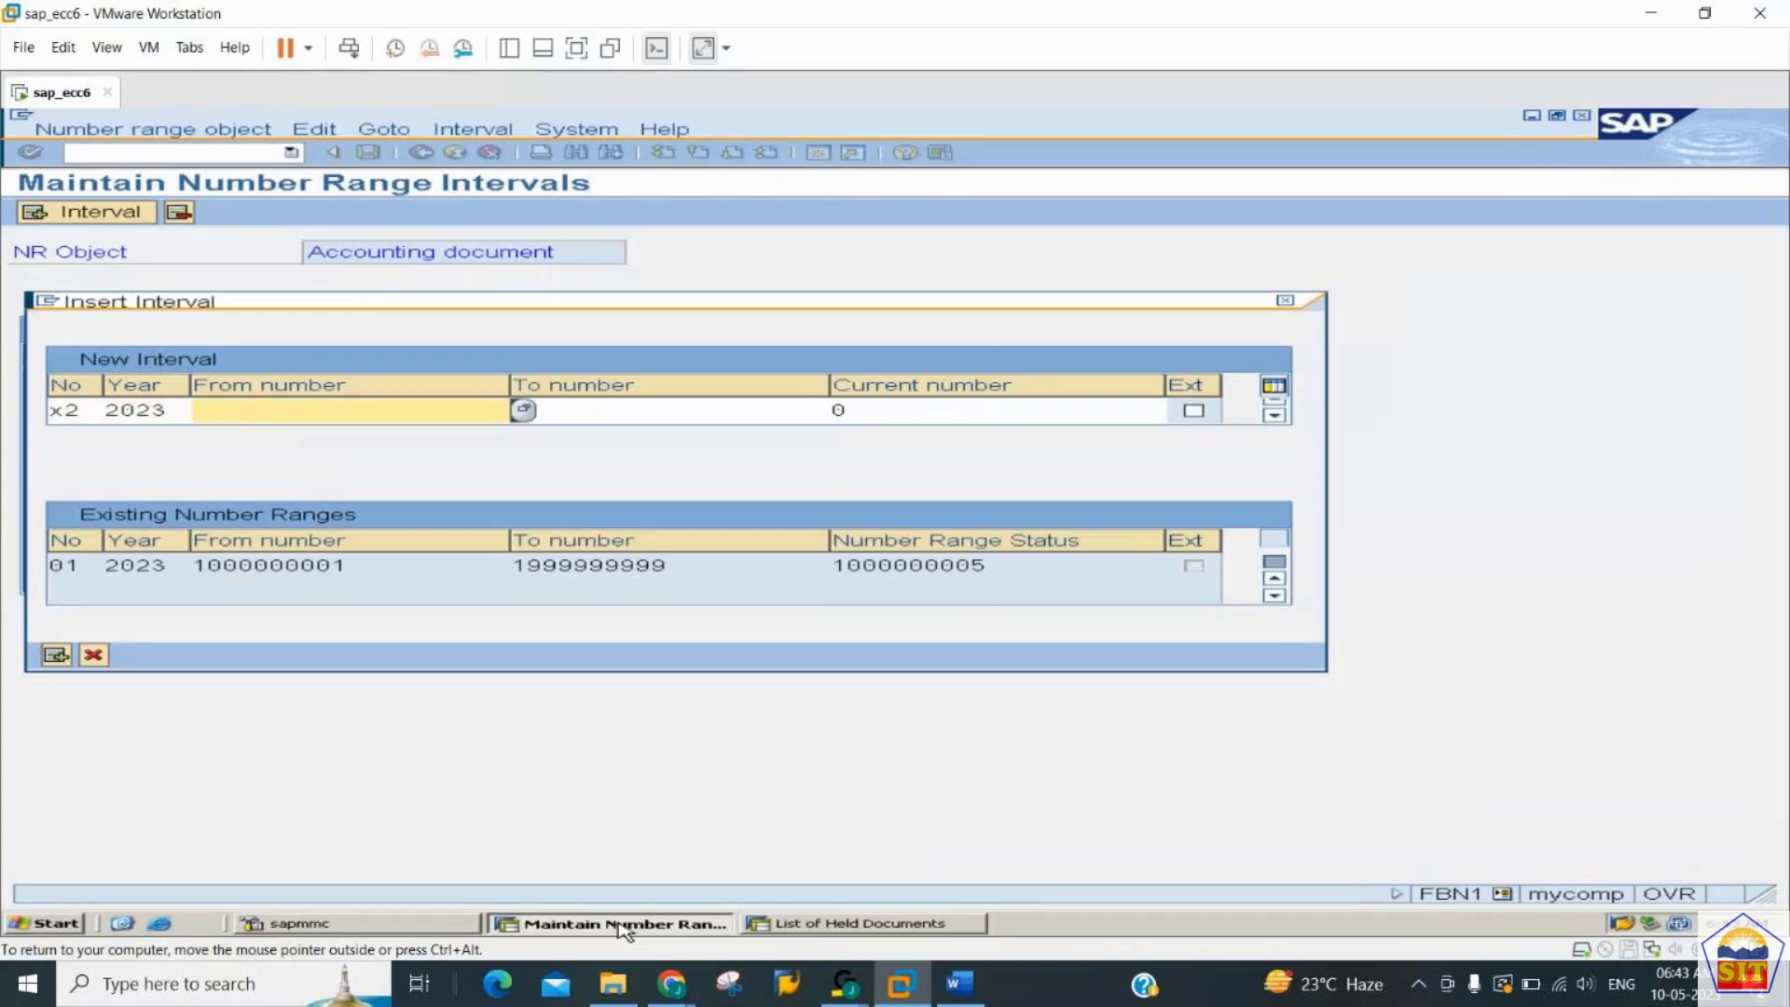
{"action": "type", "text": "200"}
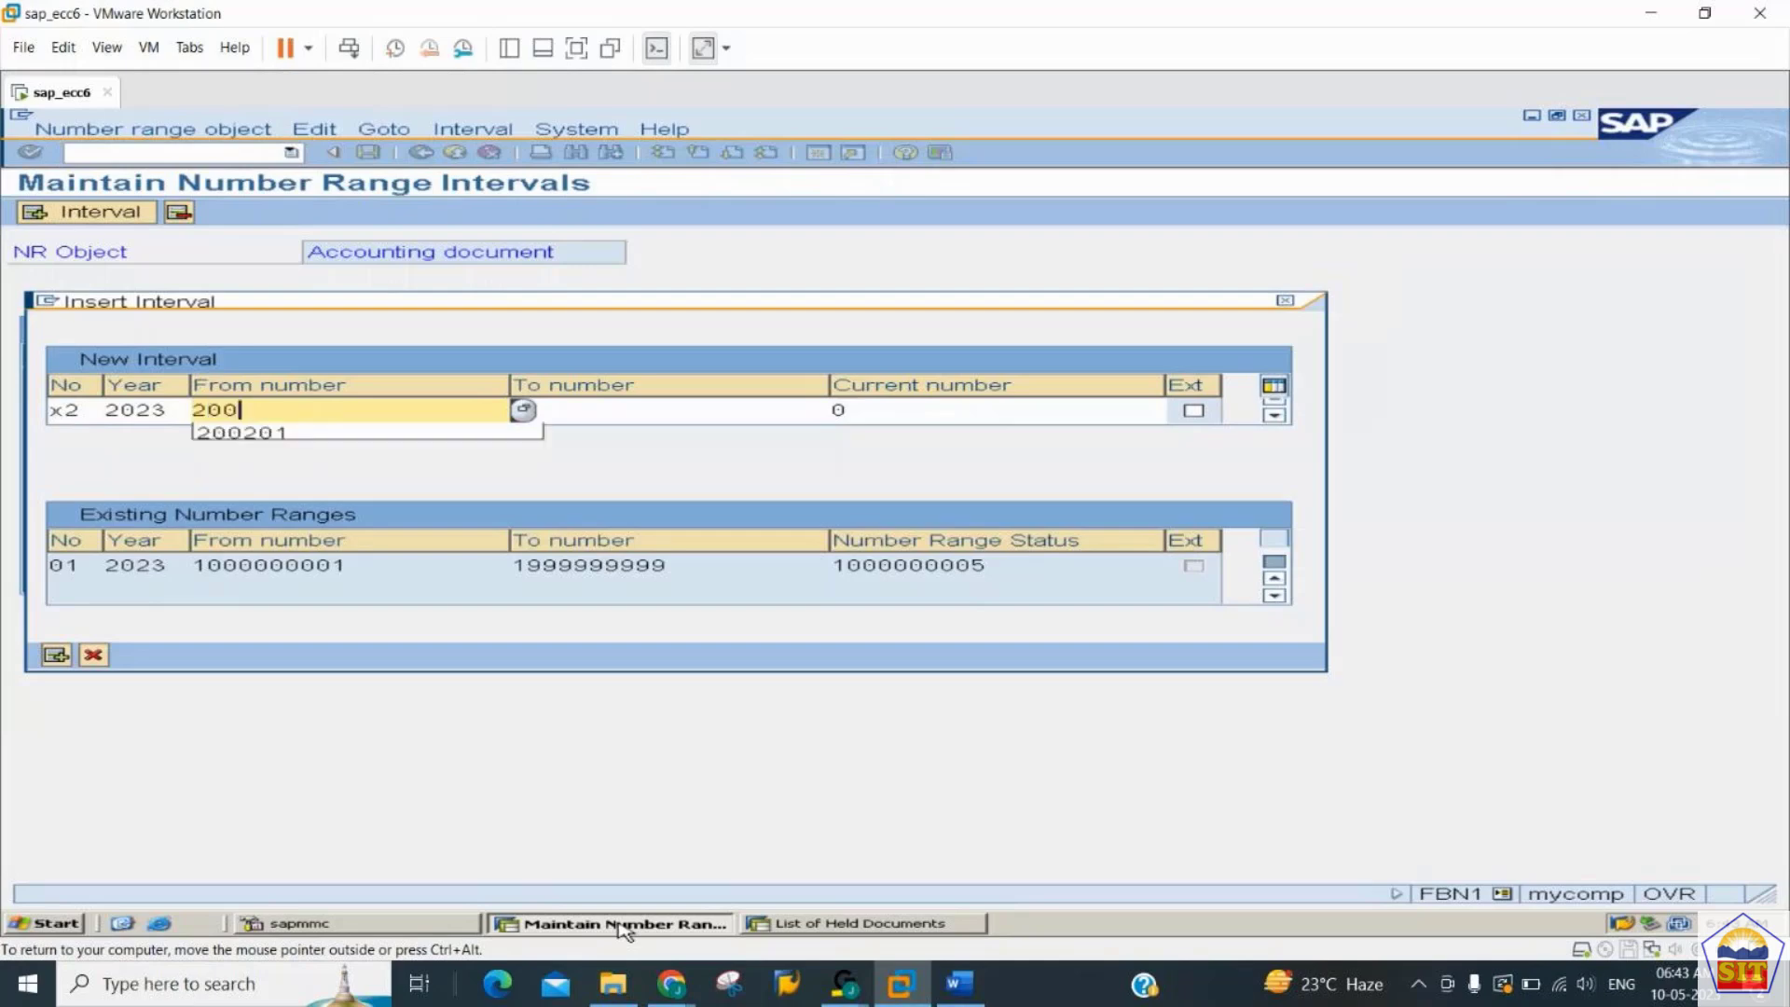
{"action": "type", "text": "0000001"}
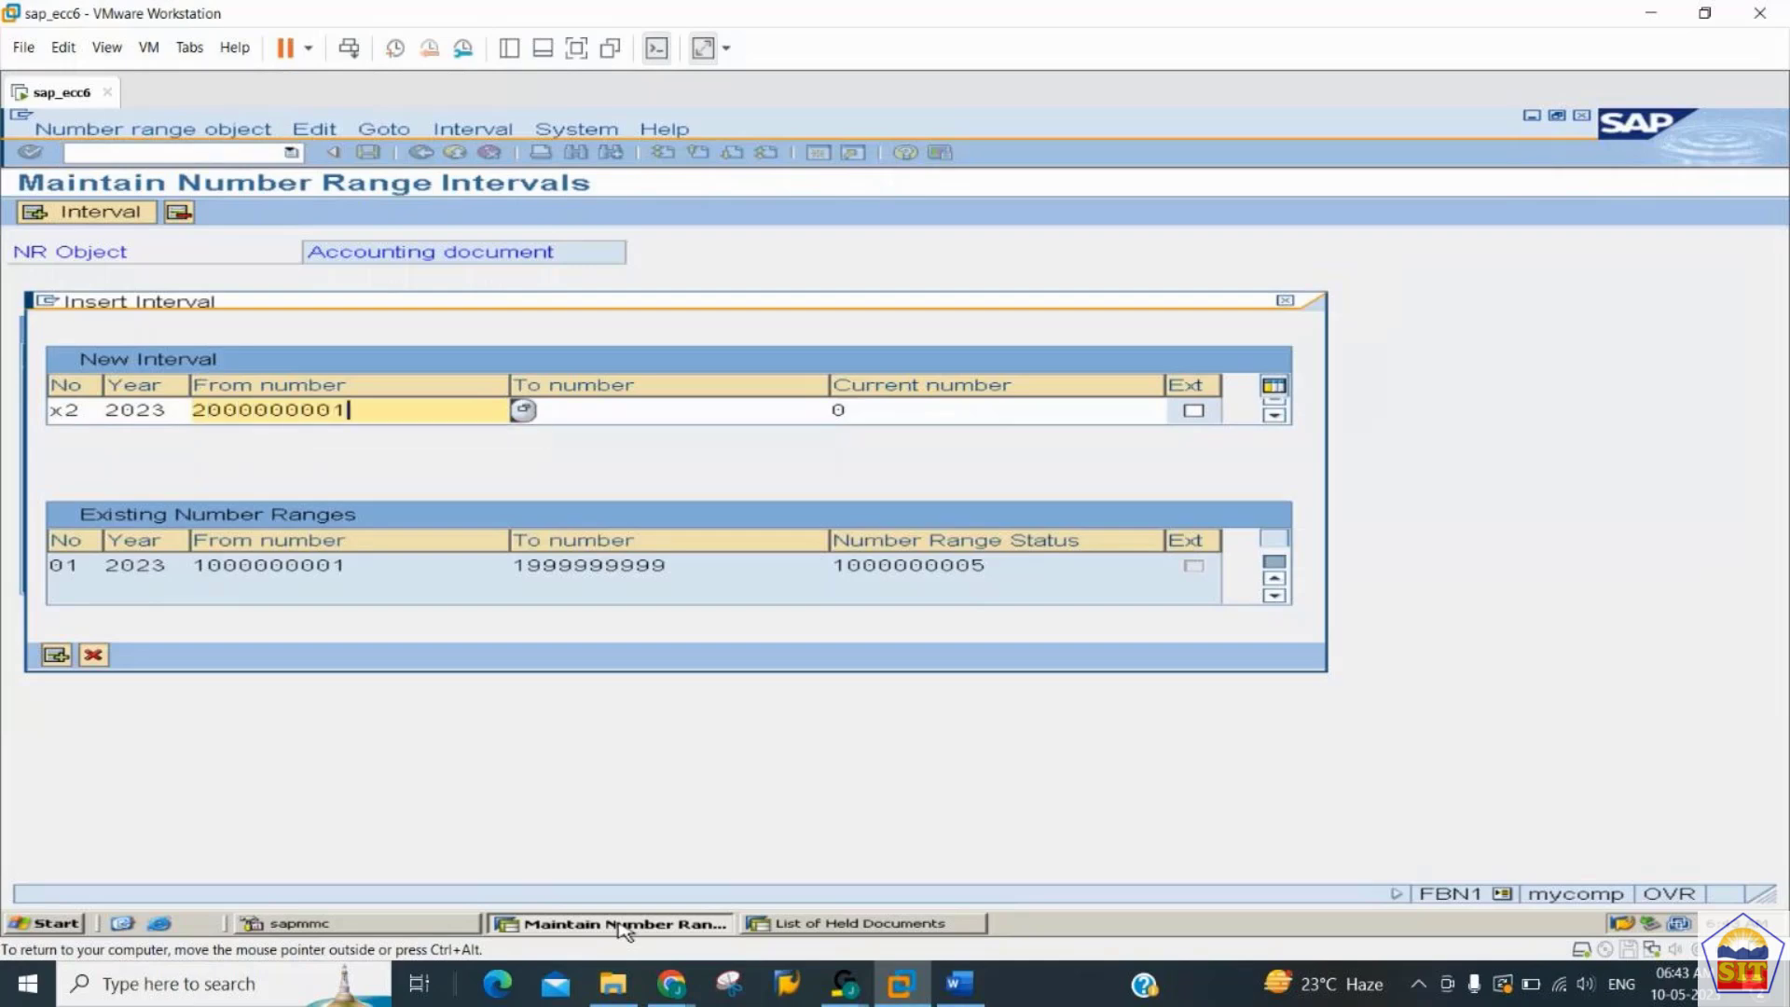
{"action": "key", "text": "Tab"}
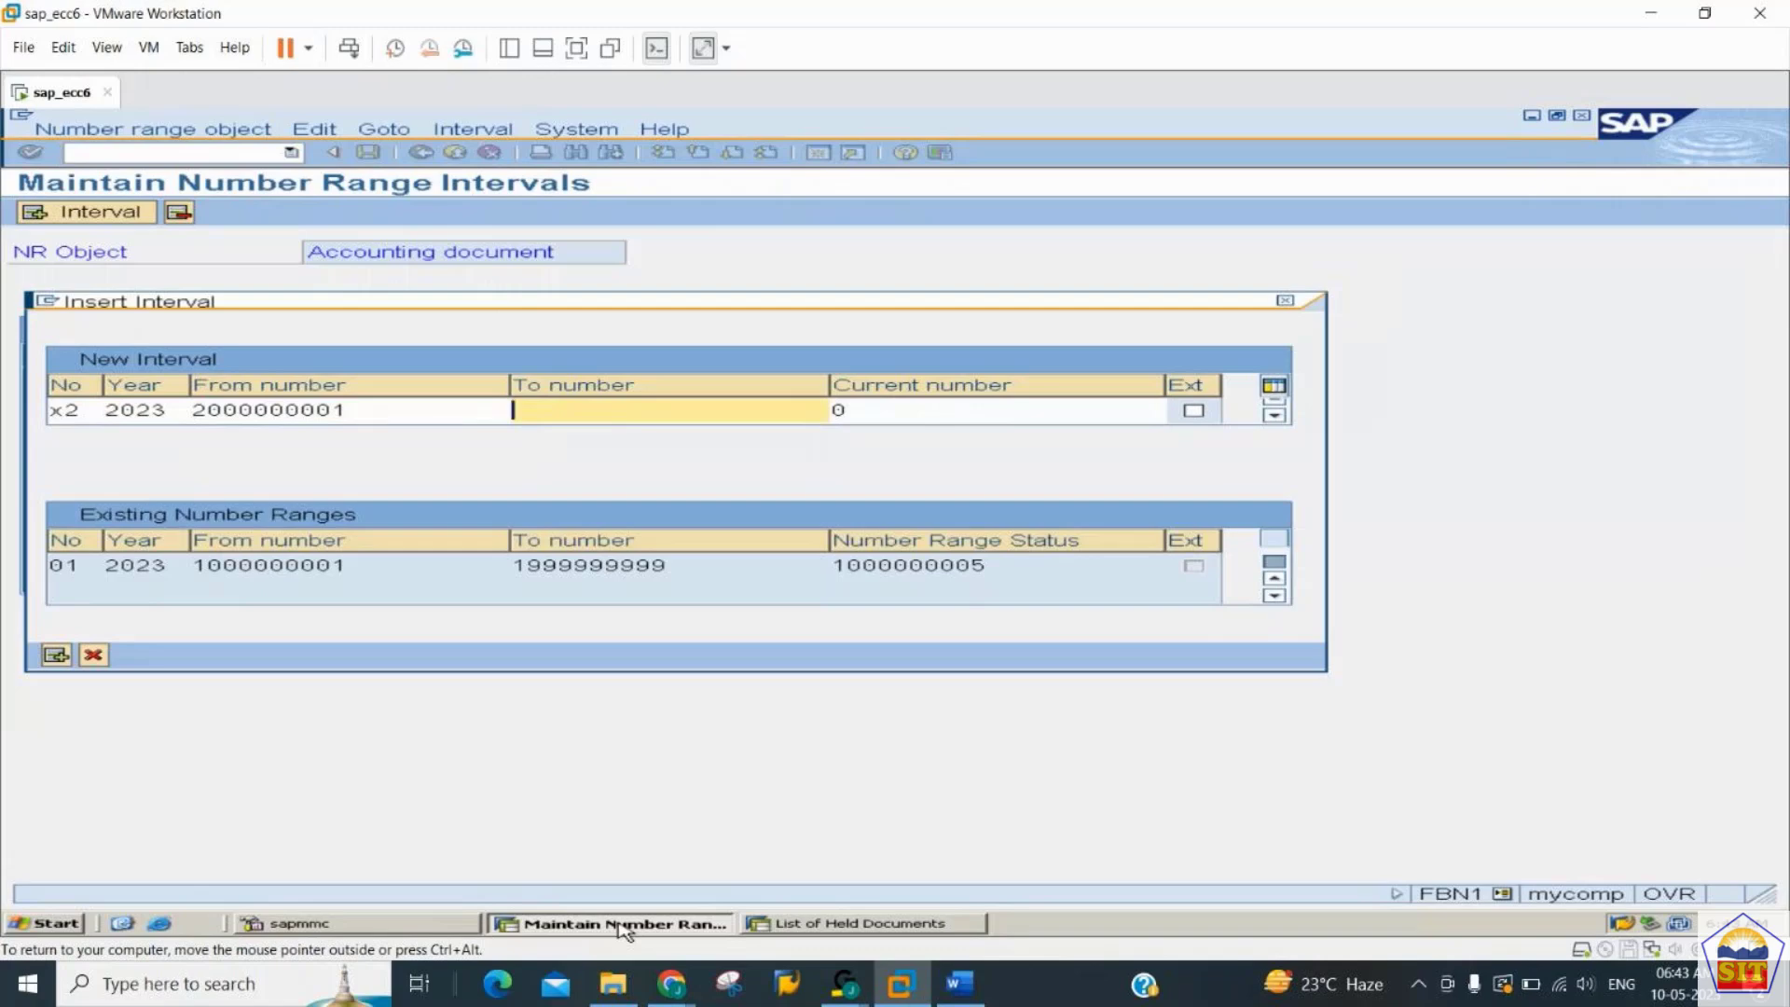
{"action": "key", "text": "shift+Tab"}
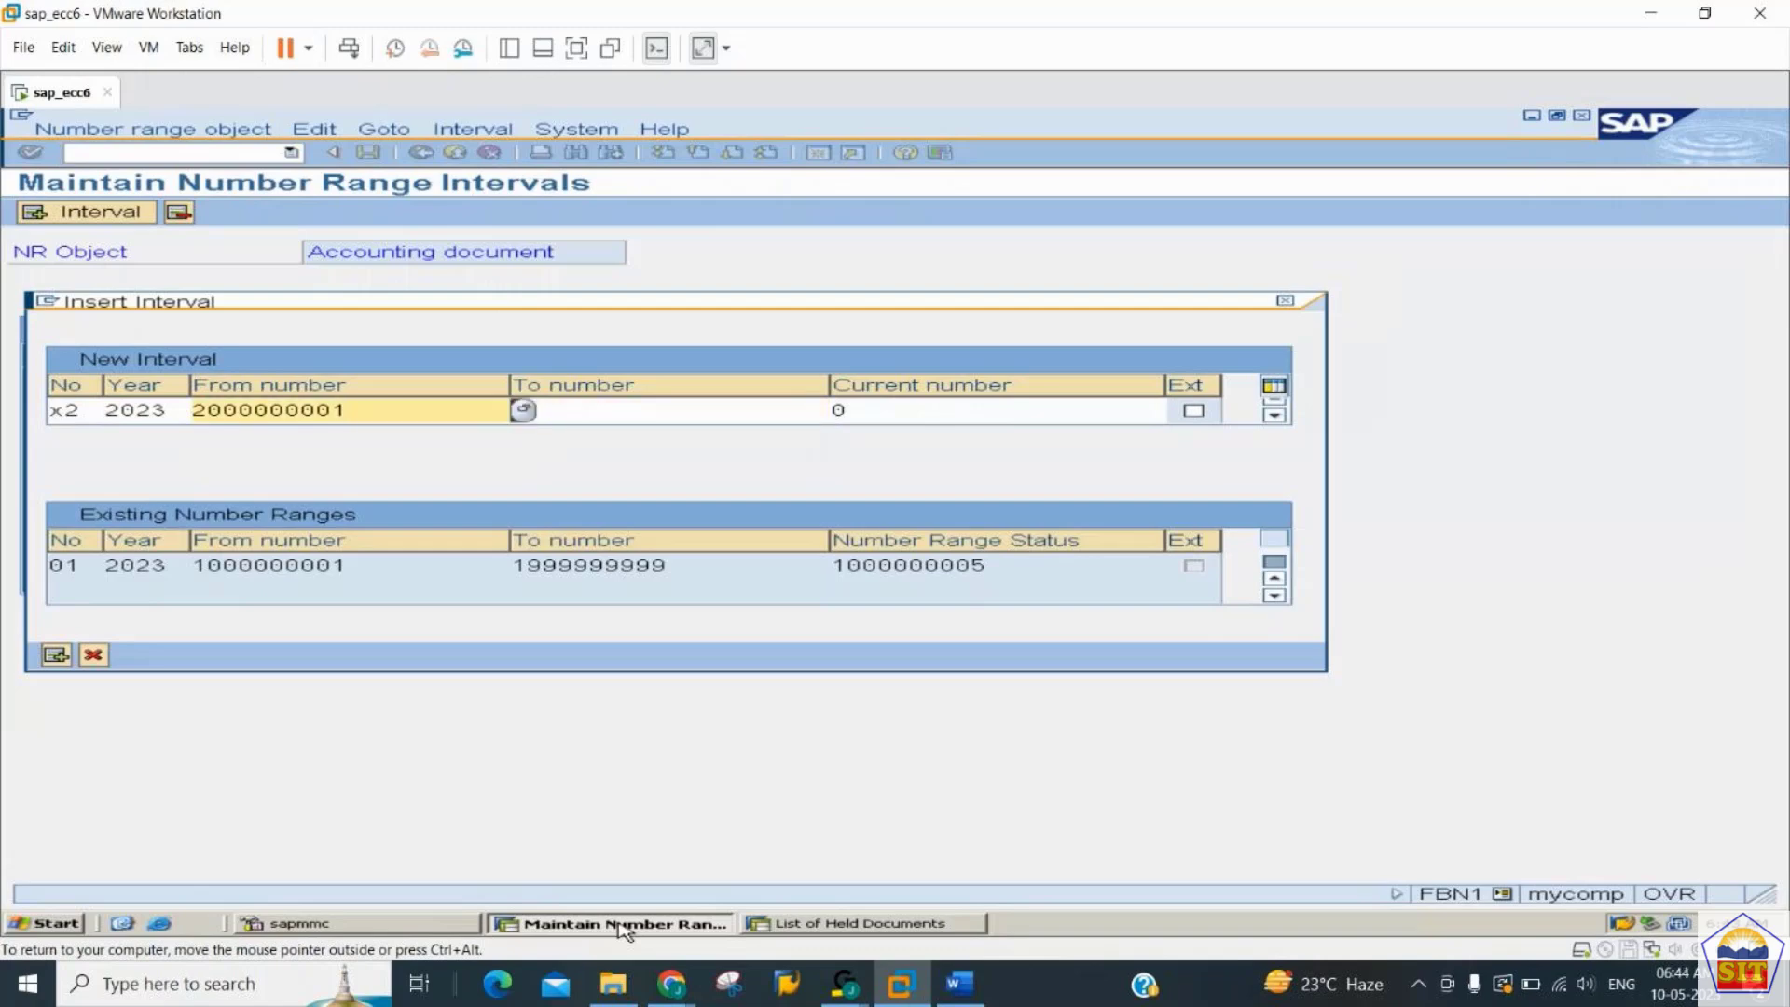
{"action": "key", "text": "BackSpace"}
{"action": "key", "text": "BackSpace"}
{"action": "key", "text": "BackSpace"}
{"action": "key", "text": "BackSpace"}
{"action": "key", "text": "BackSpace"}
{"action": "key", "text": "BackSpace"}
{"action": "key", "text": "BackSpace"}
{"action": "key", "text": "BackSpace"}
{"action": "key", "text": "BackSpace"}
{"action": "key", "text": "BackSpace"}
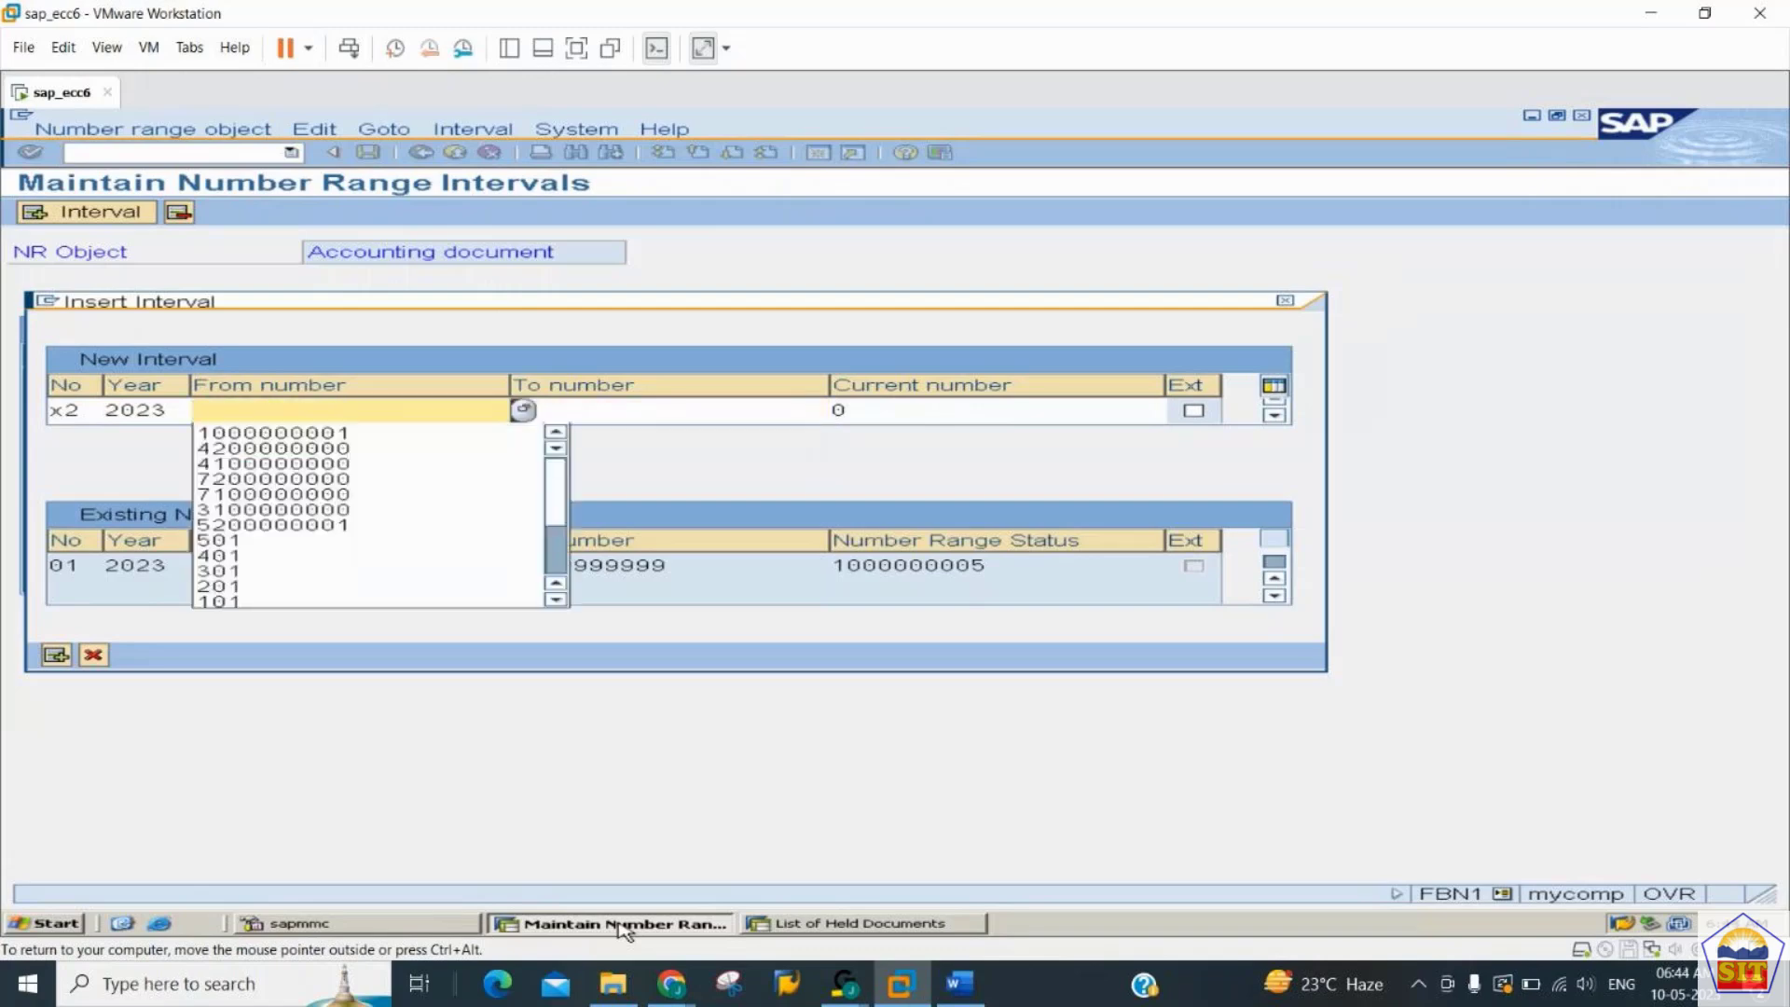
{"action": "type", "text": "2100000001"}
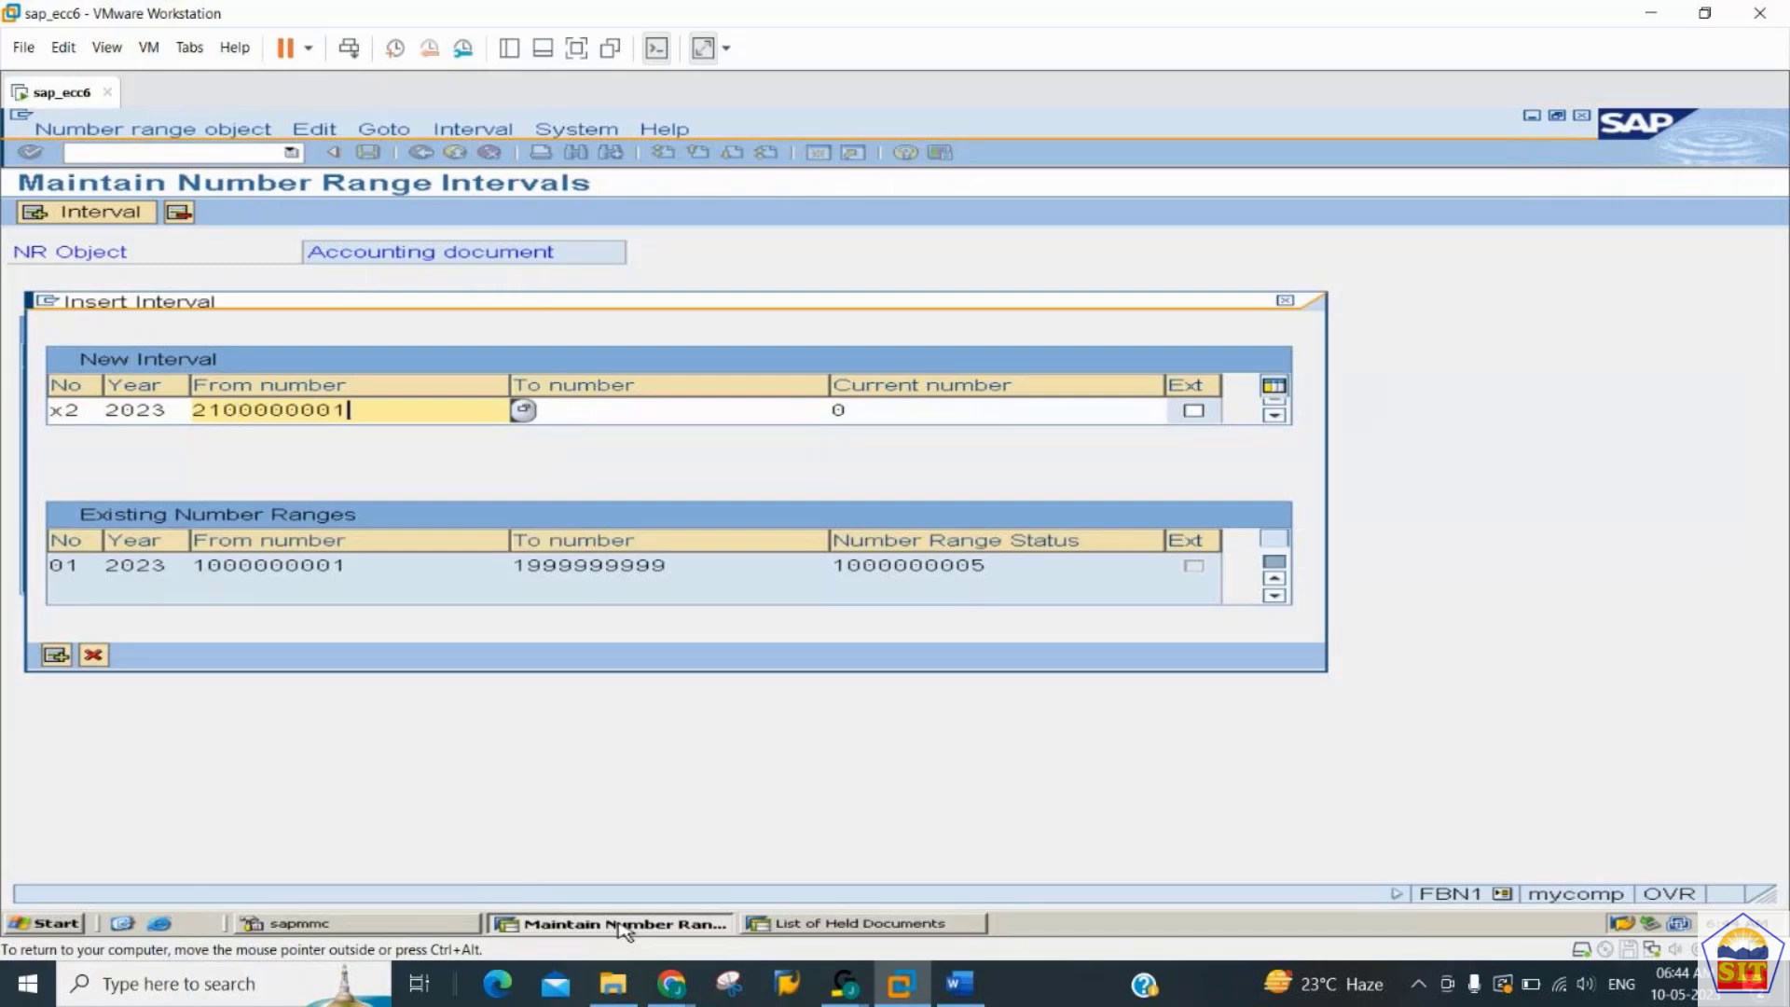
{"action": "key", "text": "Tab"}
{"action": "type", "text": "219"}
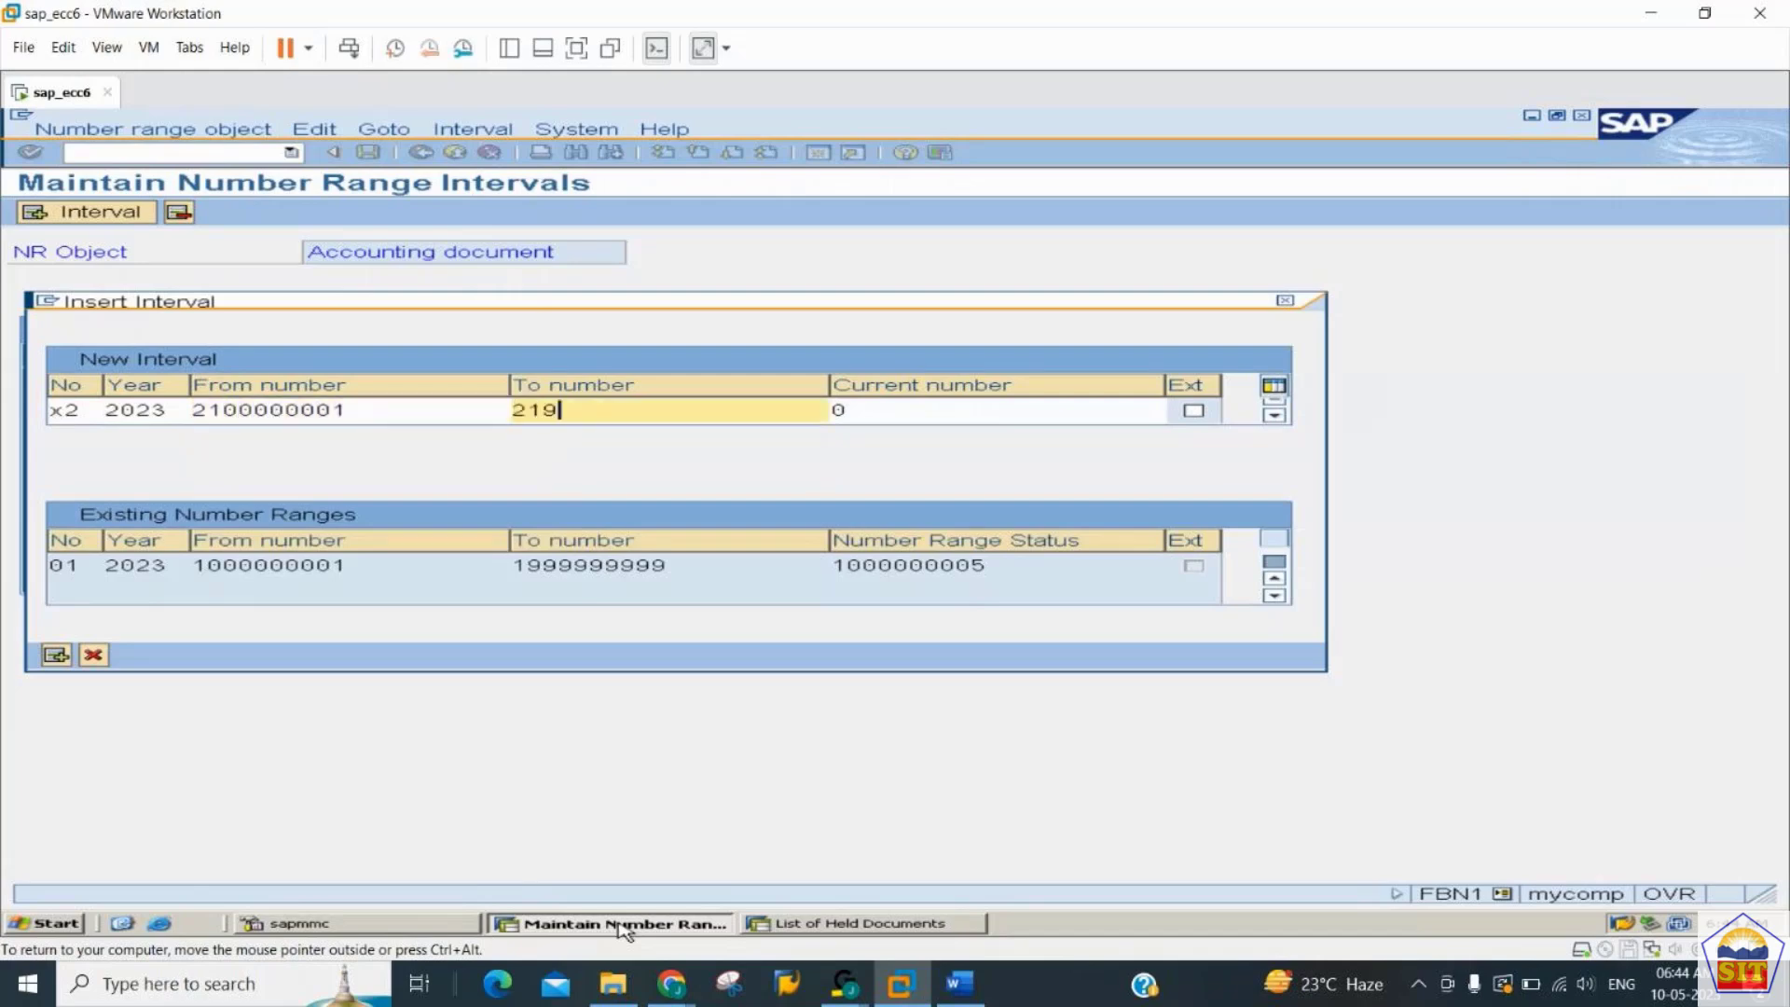
{"action": "type", "text": "9999999"}
{"action": "key", "text": "Return"}
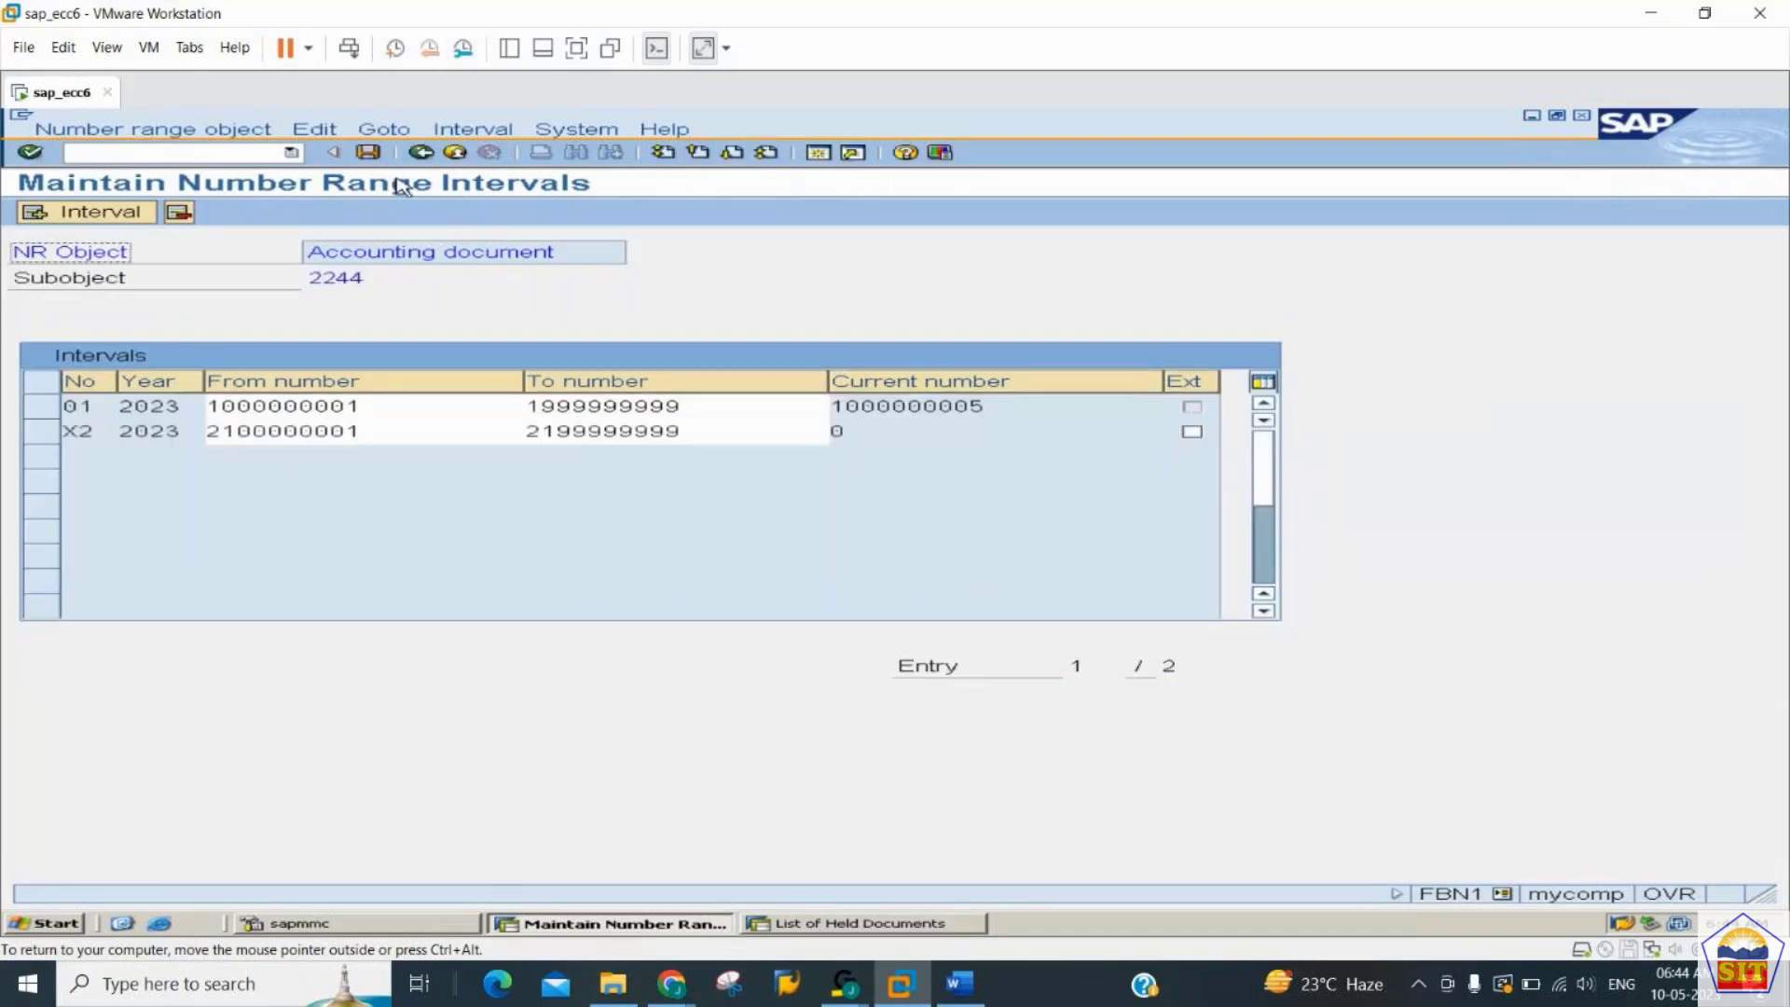
{"action": "left_click", "coordinate": [368, 154]}
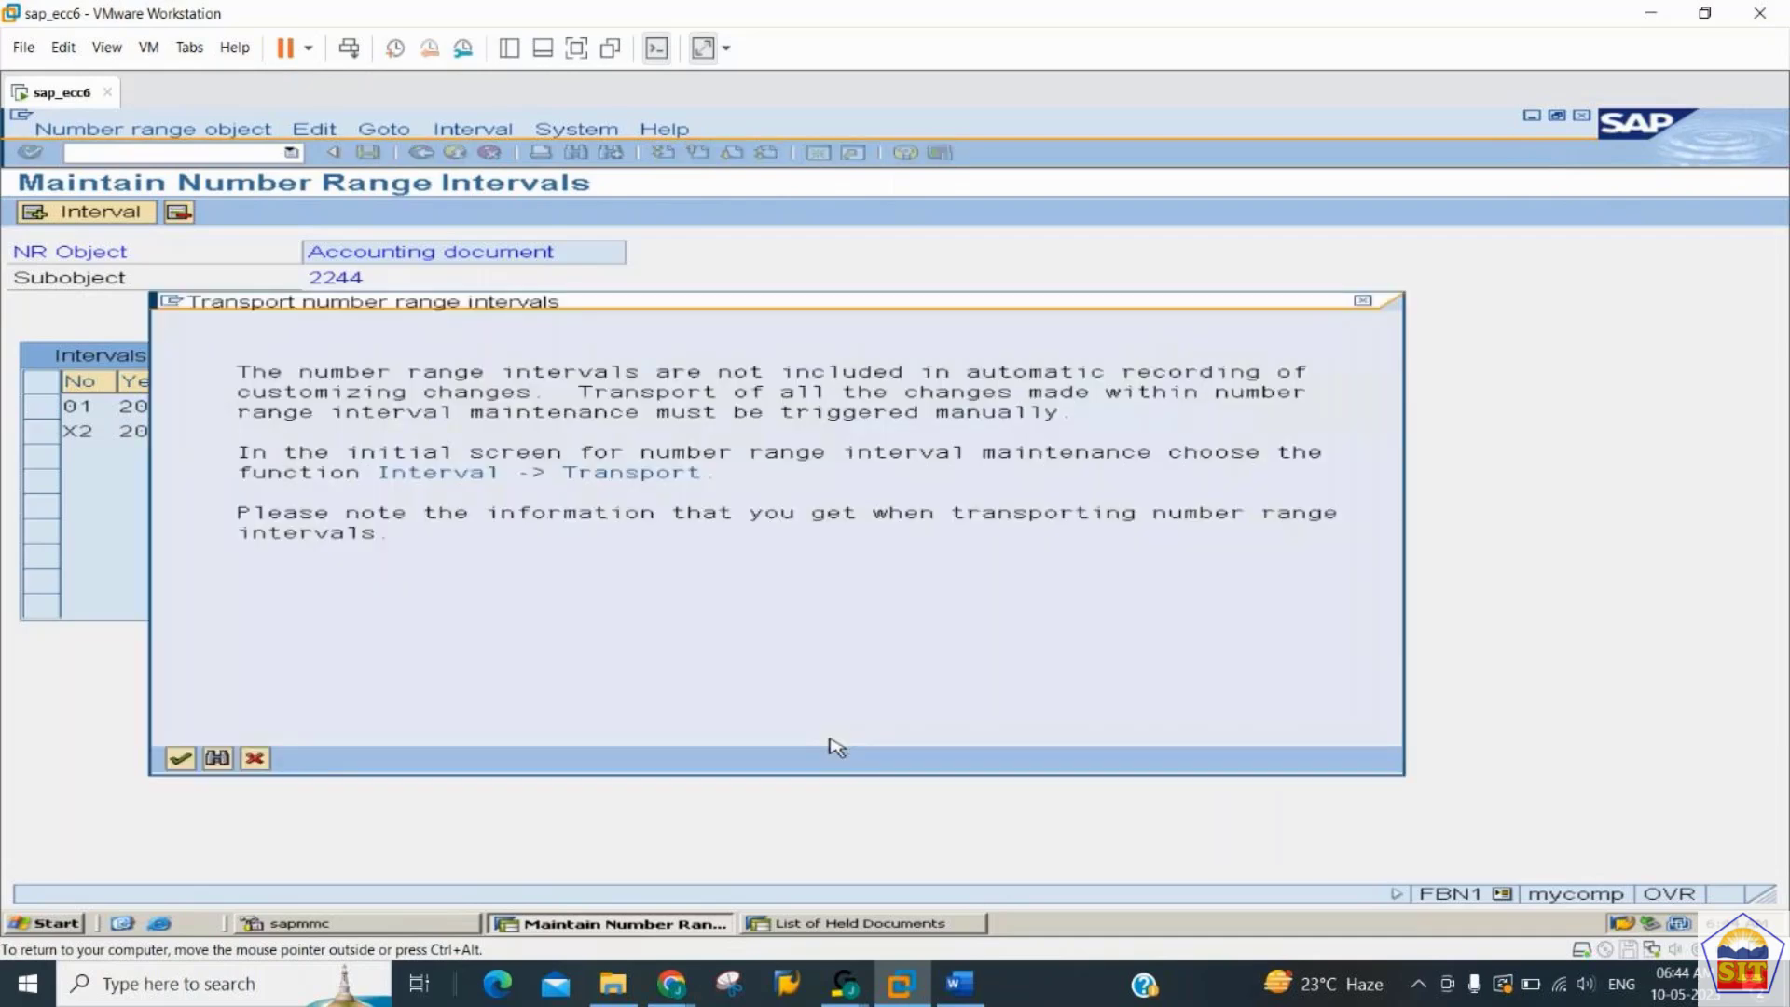
{"action": "key", "text": "Return"}
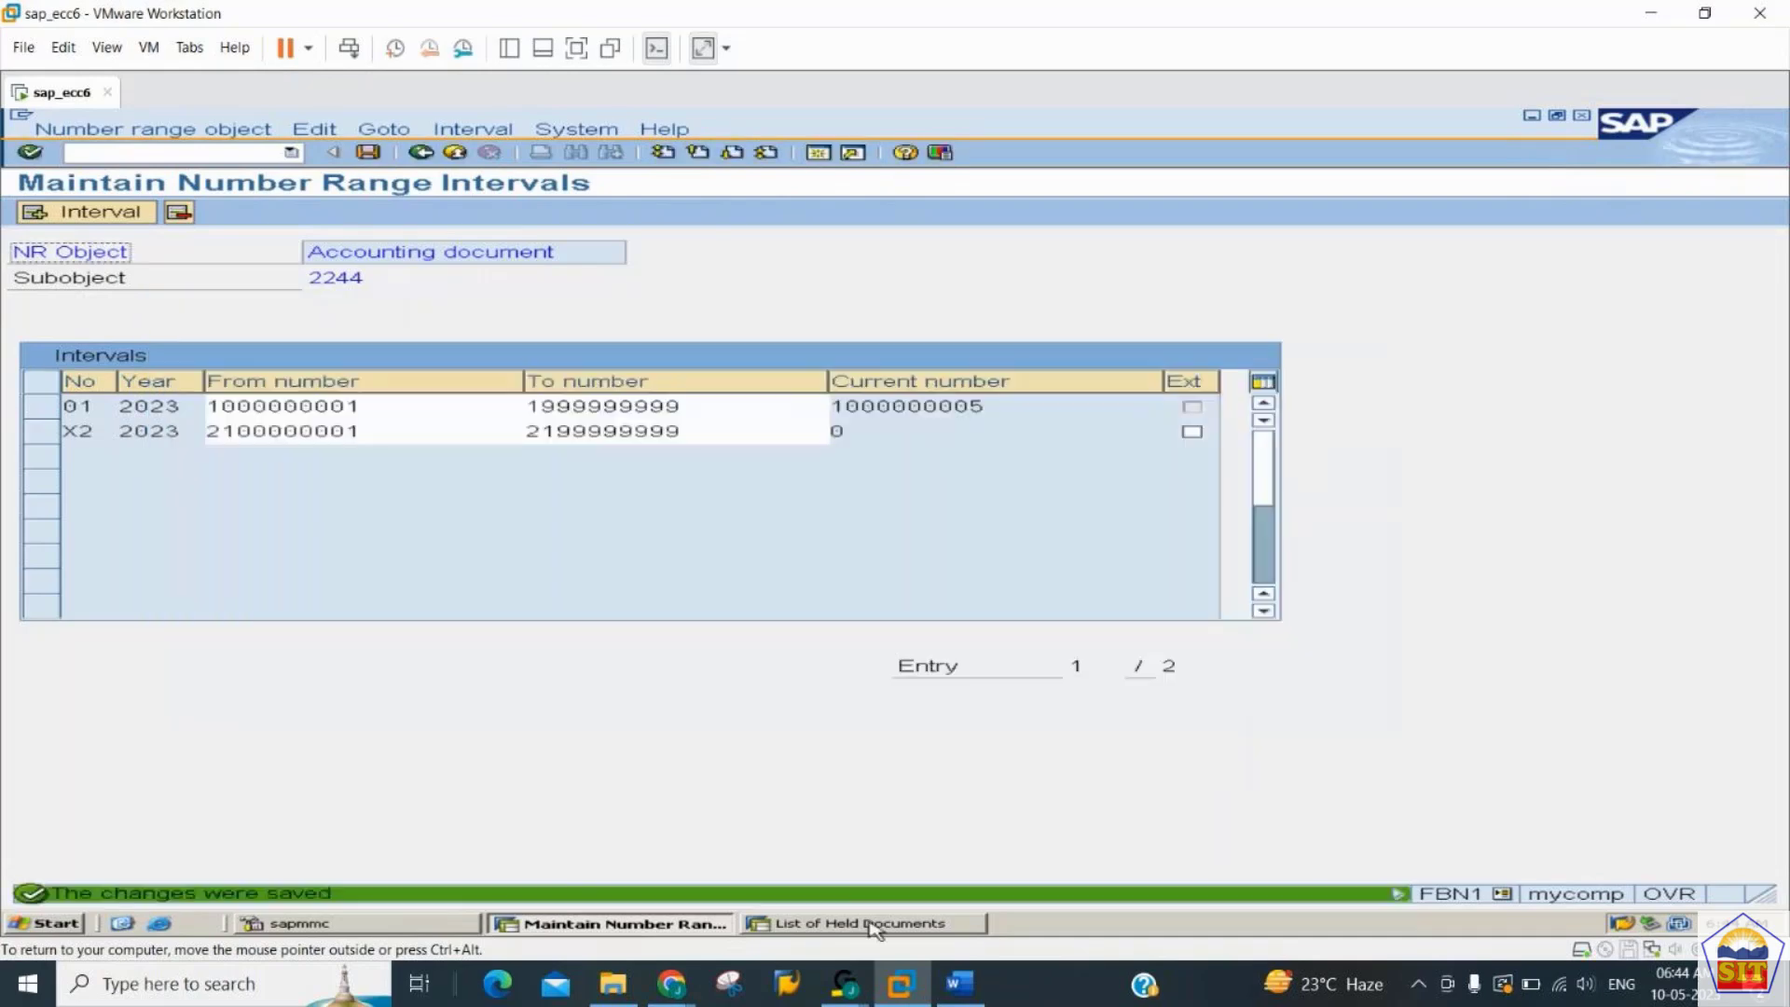
- Switch to the GENERAL_LEDGER notes in Word and read Step 2 and Step 3 of the Sample documents section
{"action": "left_click", "coordinate": [951, 985]}
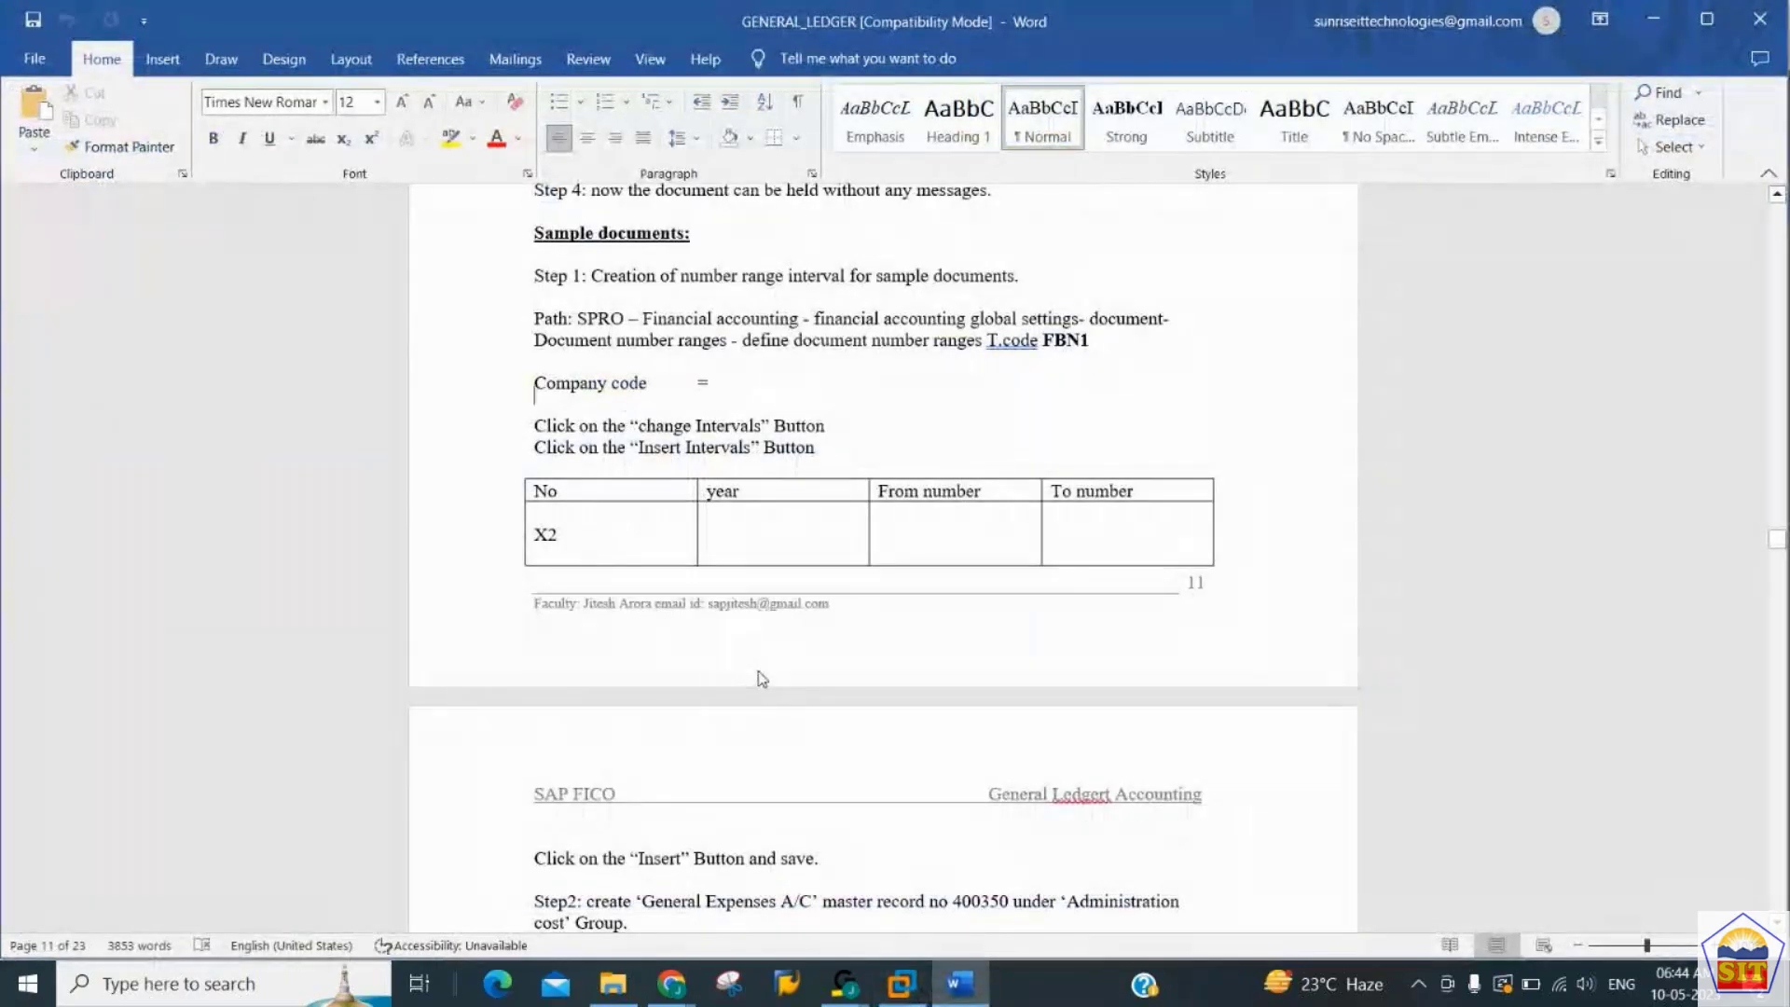
{"action": "scroll", "coordinate": [761, 676], "scroll_direction": "down", "scroll_amount": 5}
{"action": "scroll", "coordinate": [761, 671], "scroll_direction": "down", "scroll_amount": 2}
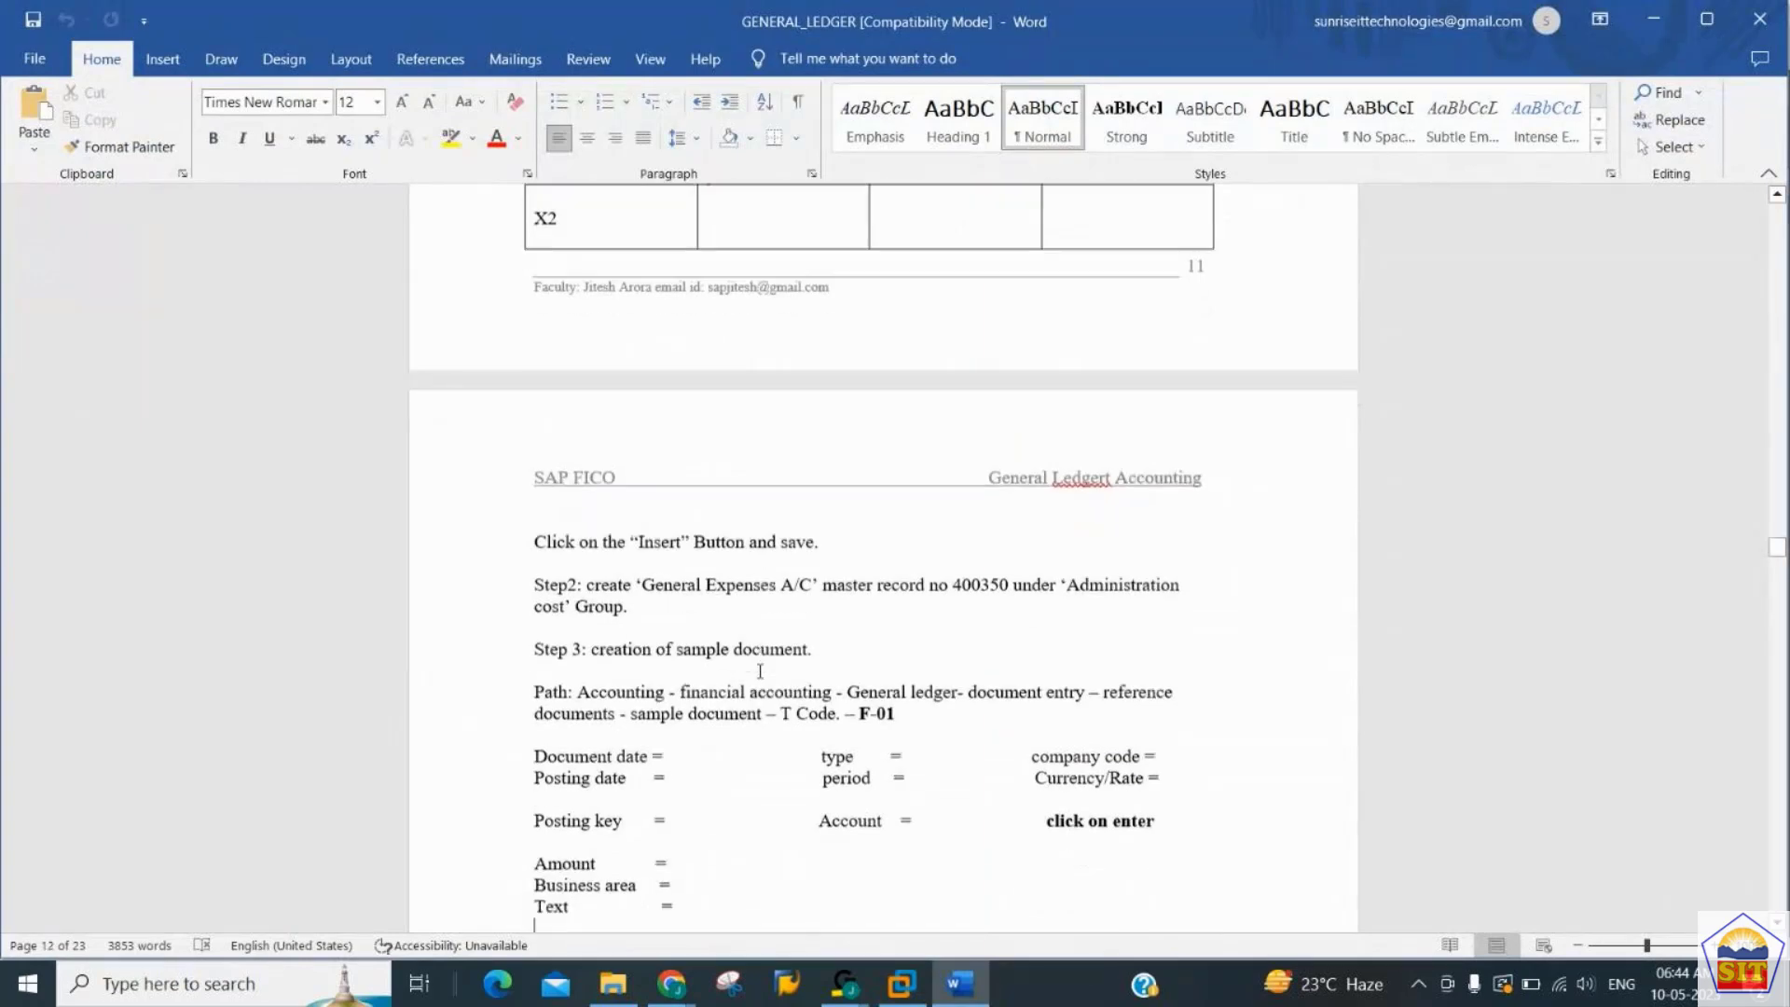
{"action": "key", "text": "Up"}
{"action": "key", "text": "Up"}
{"action": "key", "text": "Up"}
{"action": "key", "text": "Up"}
{"action": "key", "text": "Up"}
{"action": "key", "text": "Up"}
{"action": "key", "text": "Up"}
{"action": "key", "text": "Up"}
{"action": "key", "text": "Up"}
{"action": "key", "text": "Up"}
{"action": "key", "text": "Up"}
{"action": "key", "text": "Up"}
{"action": "key", "text": "Up"}
{"action": "key", "text": "Up"}
{"action": "key", "text": "Up"}
{"action": "key", "text": "Up"}
{"action": "key", "text": "Up"}
{"action": "key", "text": "Up"}
{"action": "key", "text": "Up"}
{"action": "key", "text": "Up"}
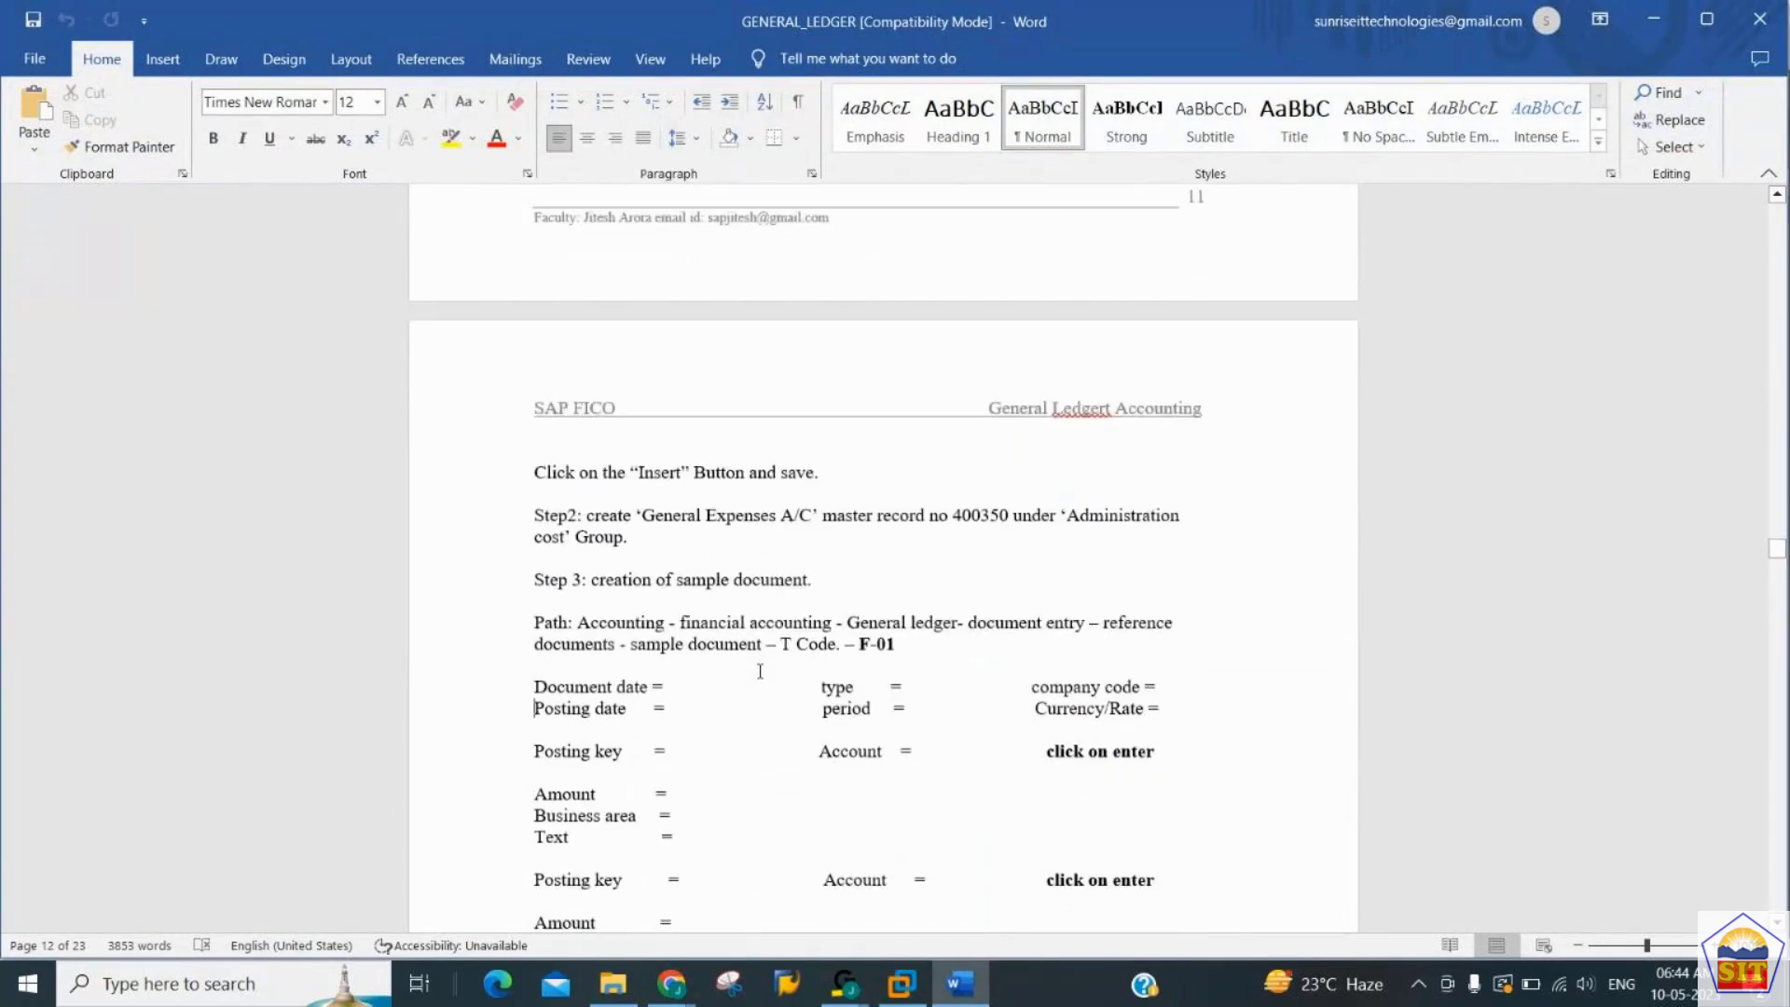
{"action": "key", "text": "Down"}
{"action": "key", "text": "Down"}
{"action": "key", "text": "Down"}
{"action": "key", "text": "Left"}
{"action": "key", "text": "Left"}
{"action": "key", "text": "Left"}
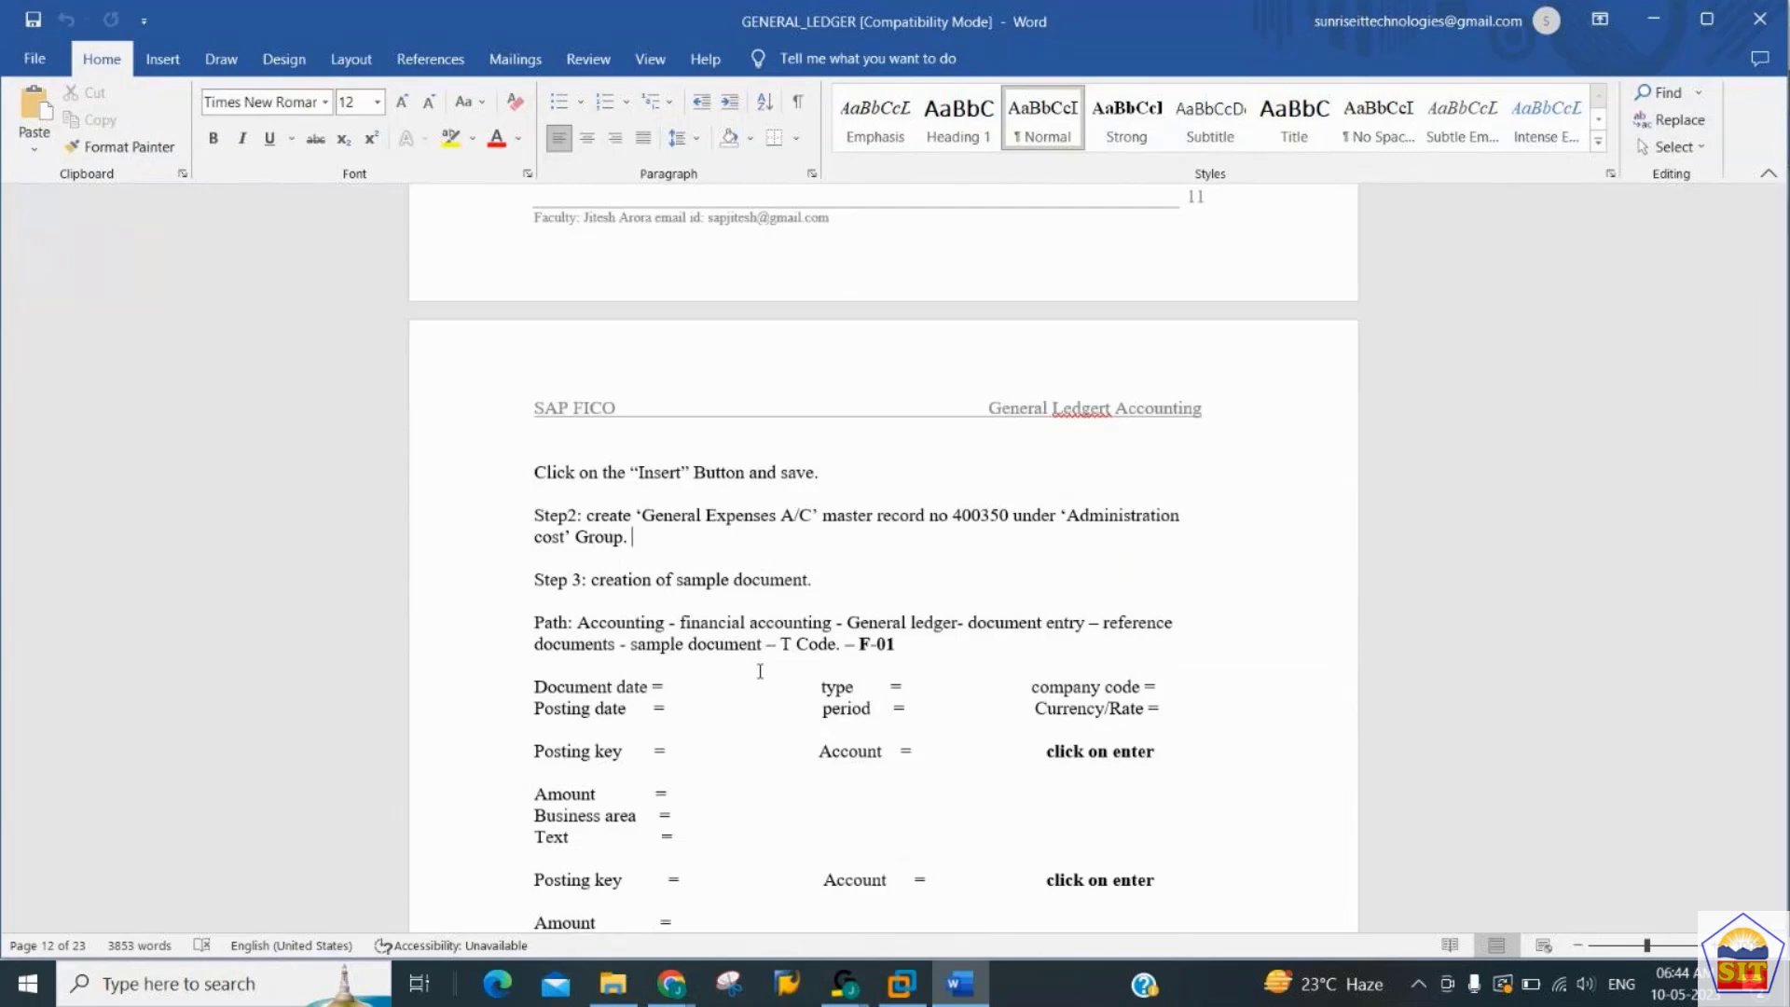
- Return to SAP, run FS00, and set the G/L account number to 400350
{"action": "key", "text": "alt+Tab"}
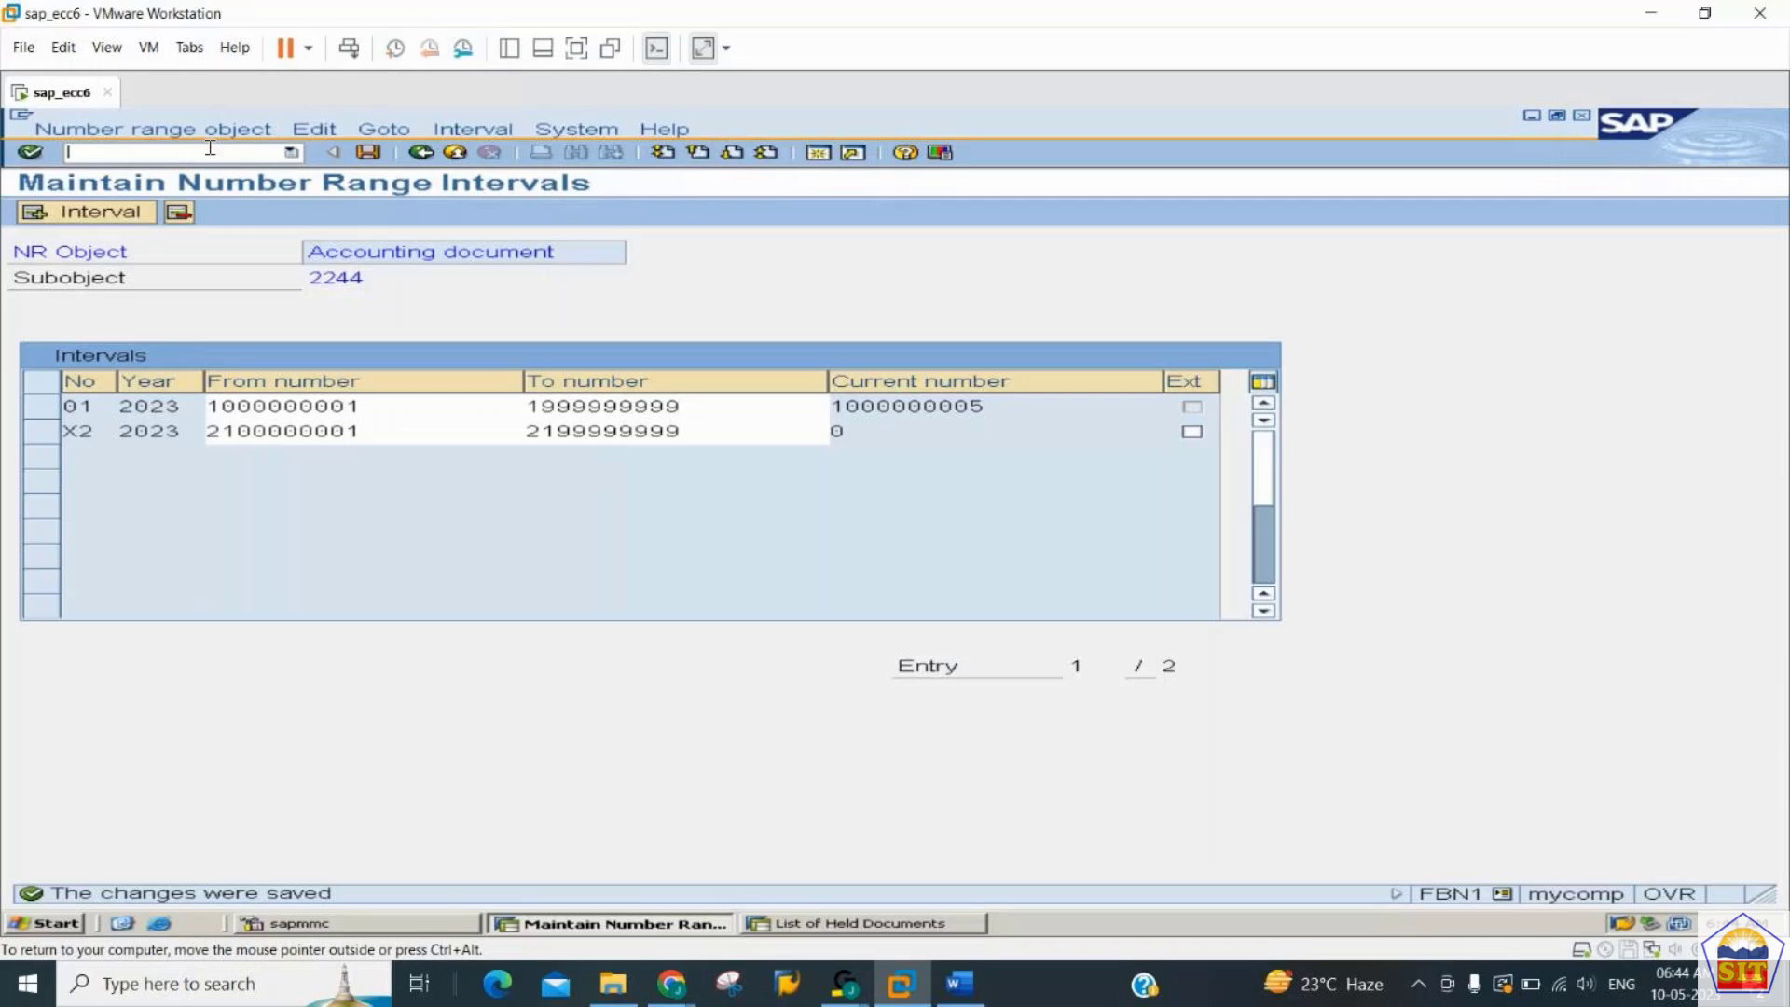
{"action": "type", "text": "/nf-01"}
{"action": "key", "text": "Return"}
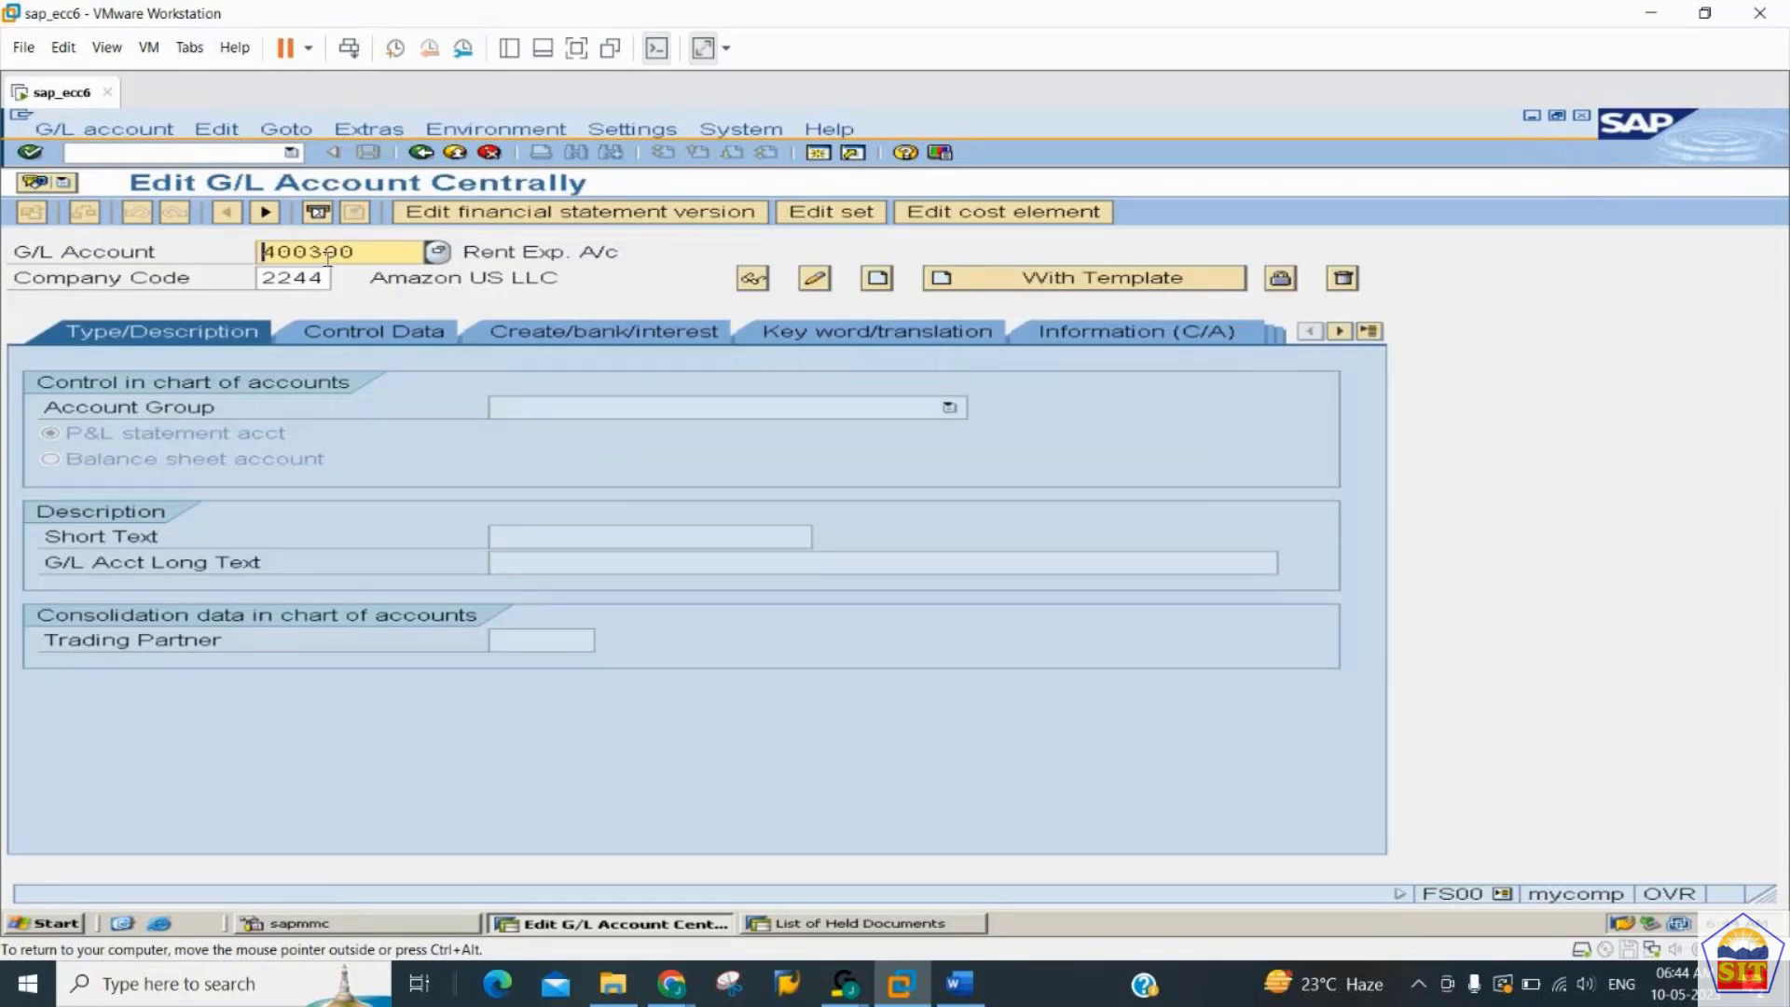
{"action": "key", "text": "Right"}
{"action": "key", "text": "Right"}
{"action": "key", "text": "Right"}
{"action": "key", "text": "Right"}
{"action": "type", "text": "50"}
- Start creating the account using 400300 in company code 2244 as the template, and open its control data
{"action": "left_click", "coordinate": [1122, 279]}
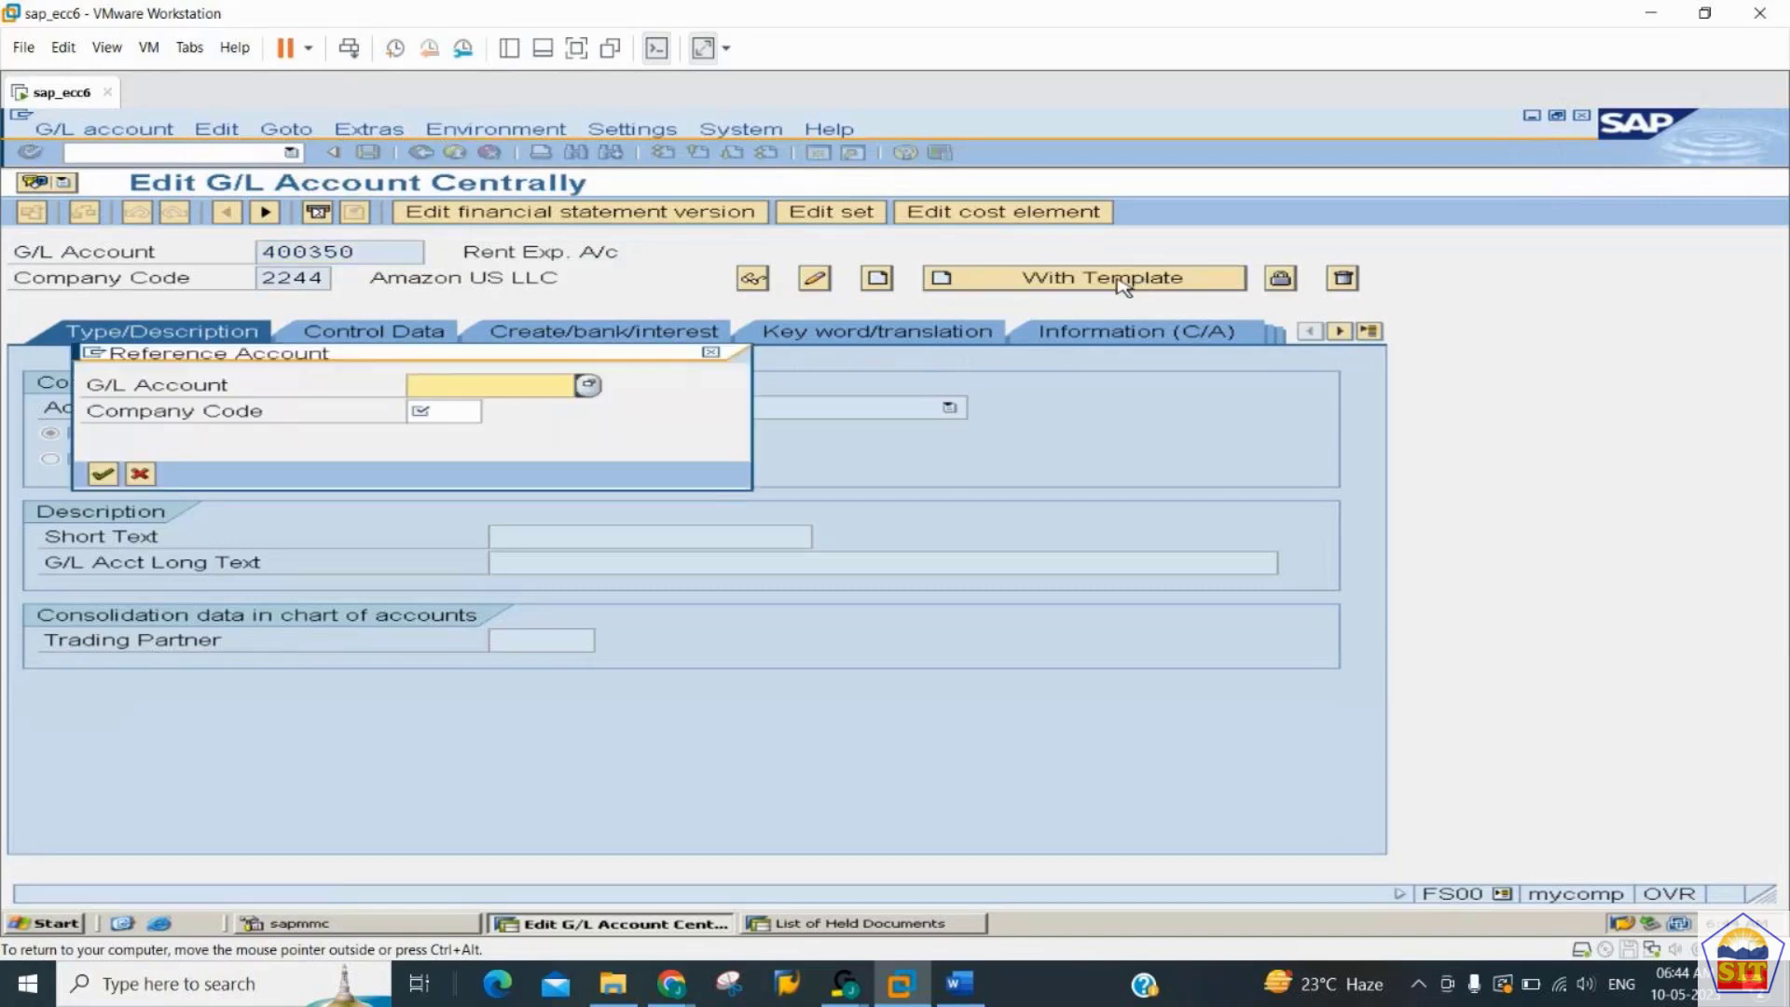
{"action": "type", "text": "400300"}
{"action": "key", "text": "Tab"}
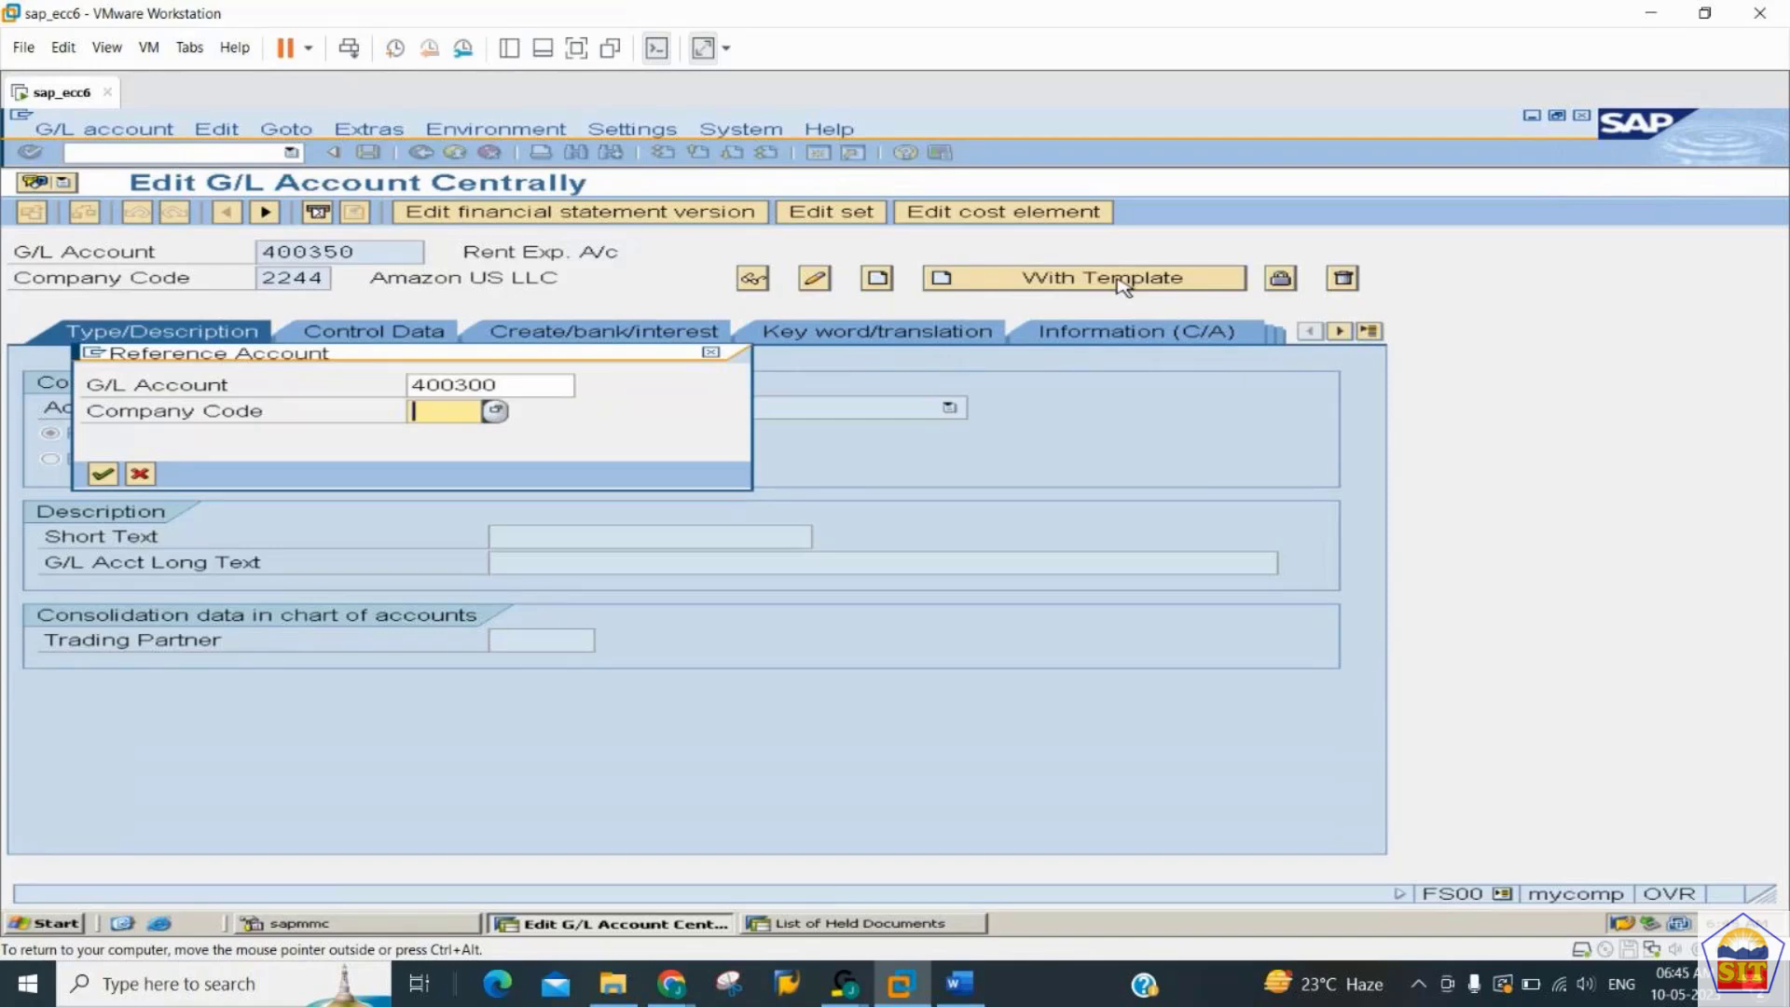
{"action": "type", "text": "2244"}
{"action": "key", "text": "Return"}
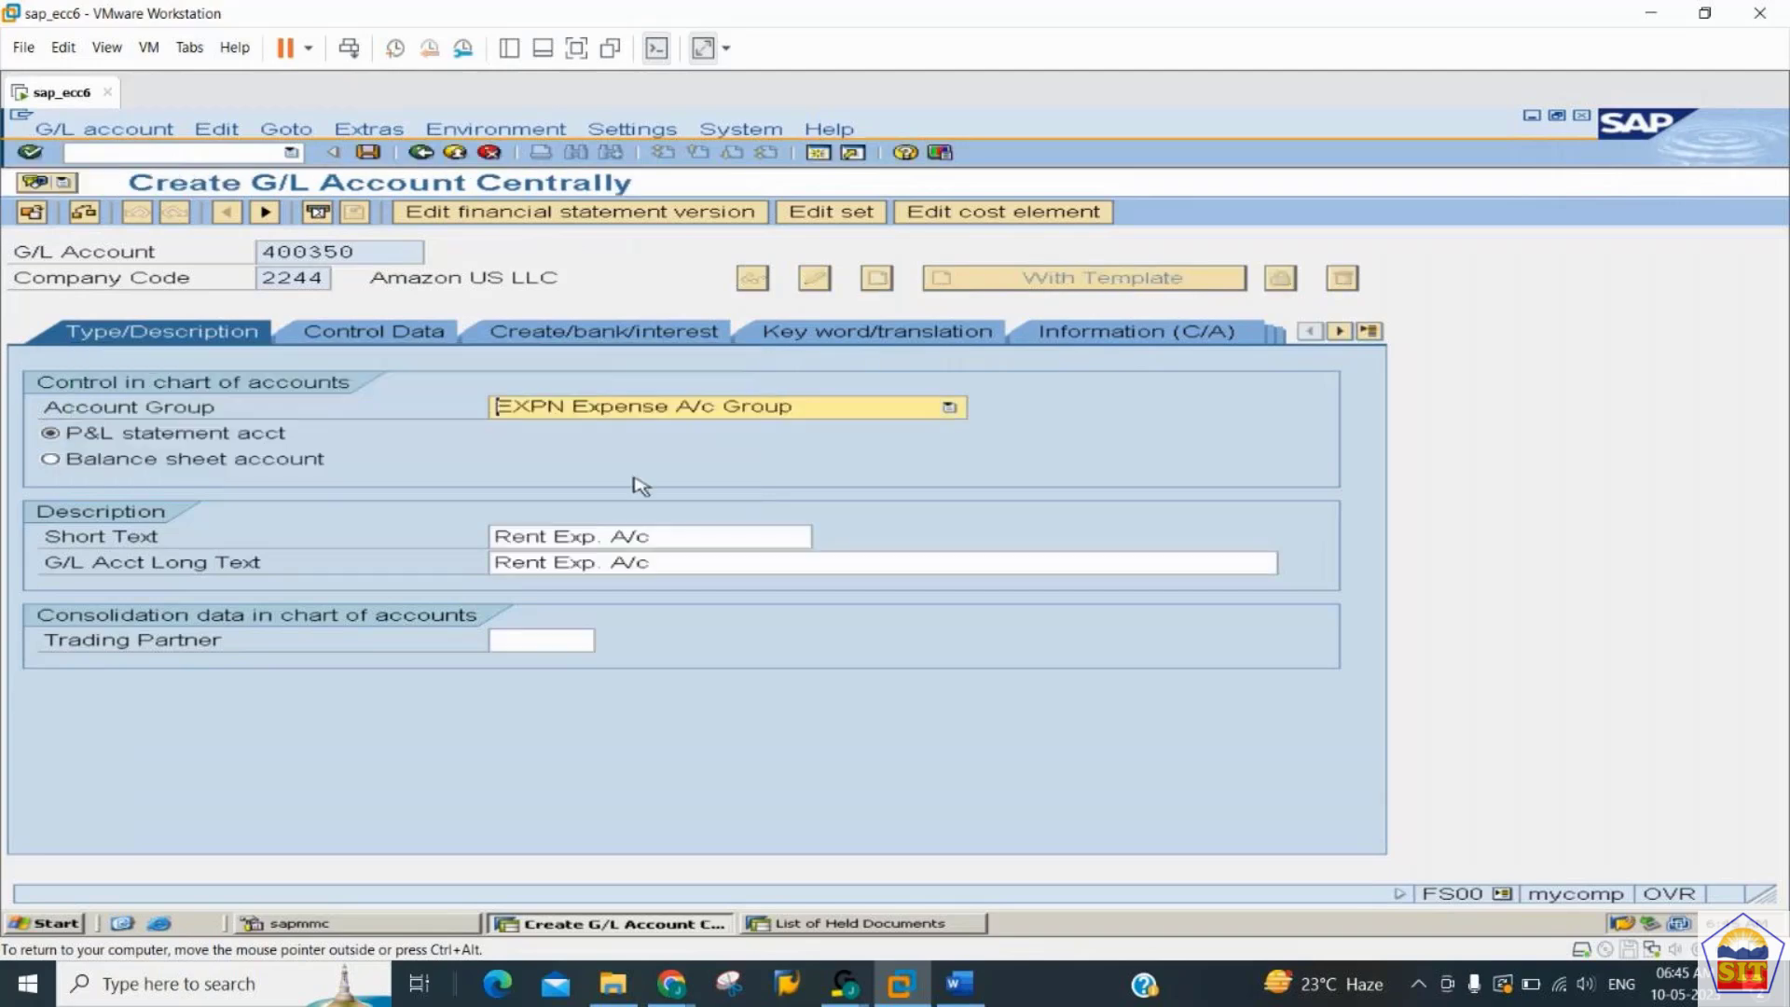
{"action": "left_click", "coordinate": [375, 337]}
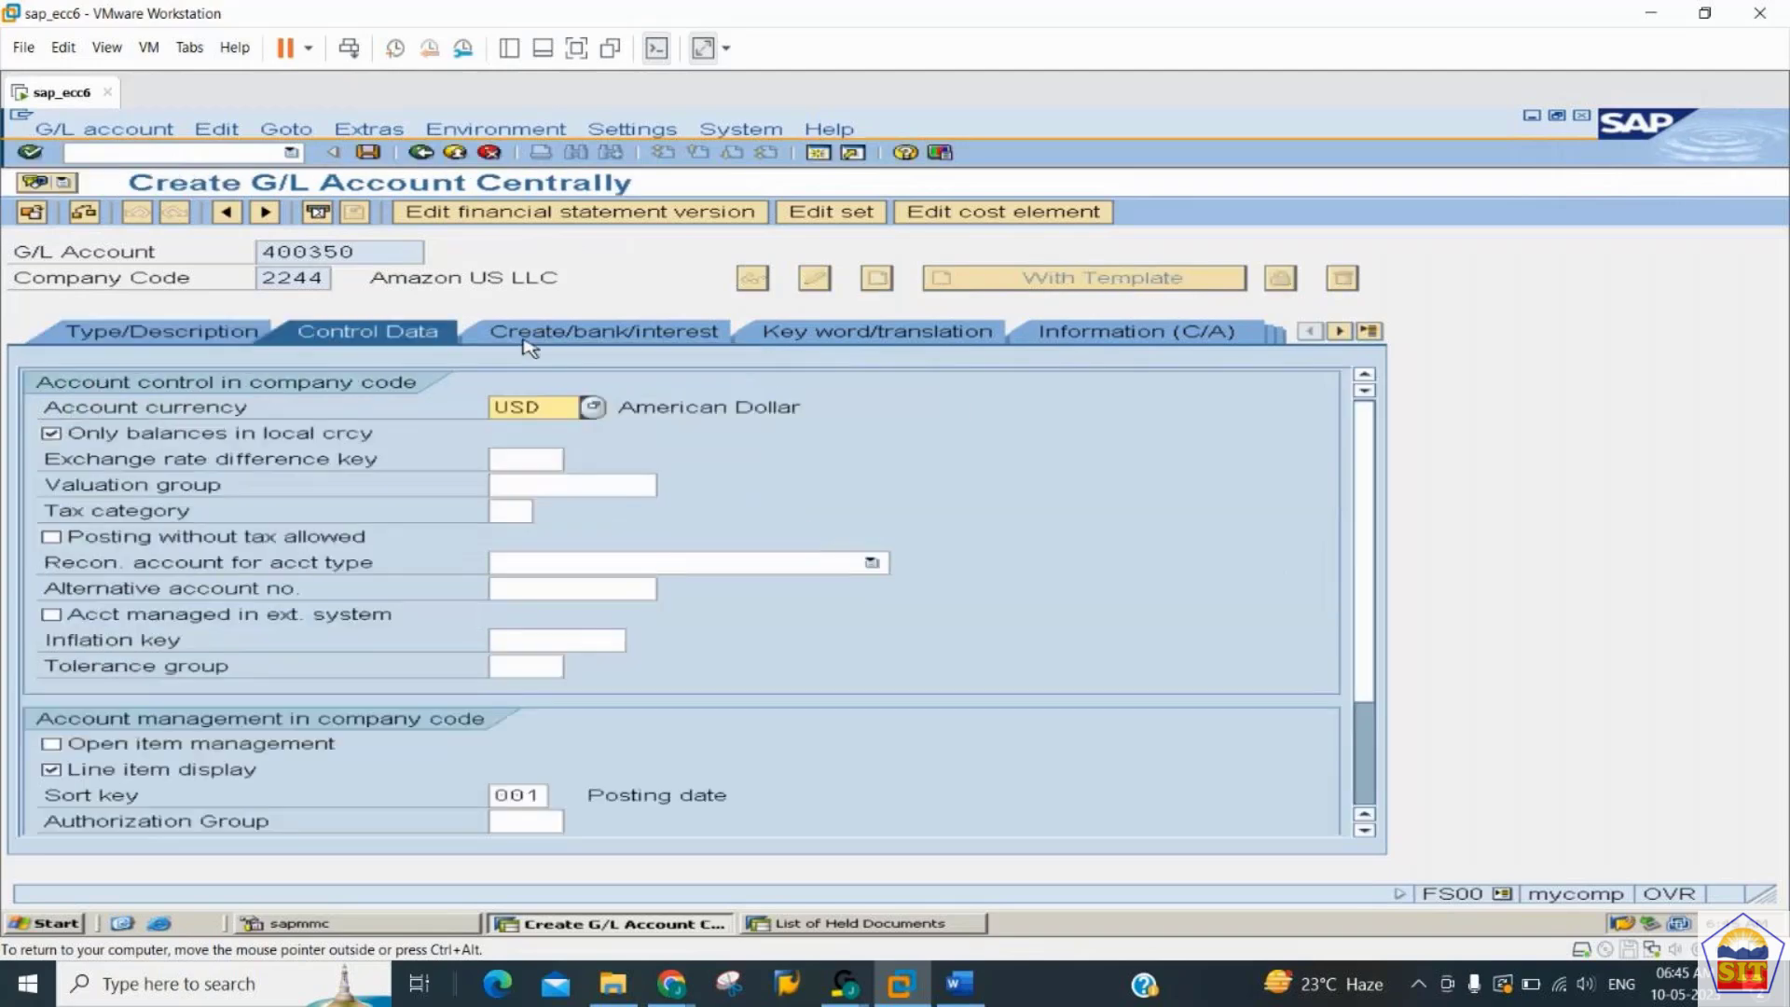
- Set the short text and long text of account 400350 to Admin Exp A/c, and save the new account
{"action": "left_click", "coordinate": [530, 349]}
{"action": "left_click", "coordinate": [261, 339]}
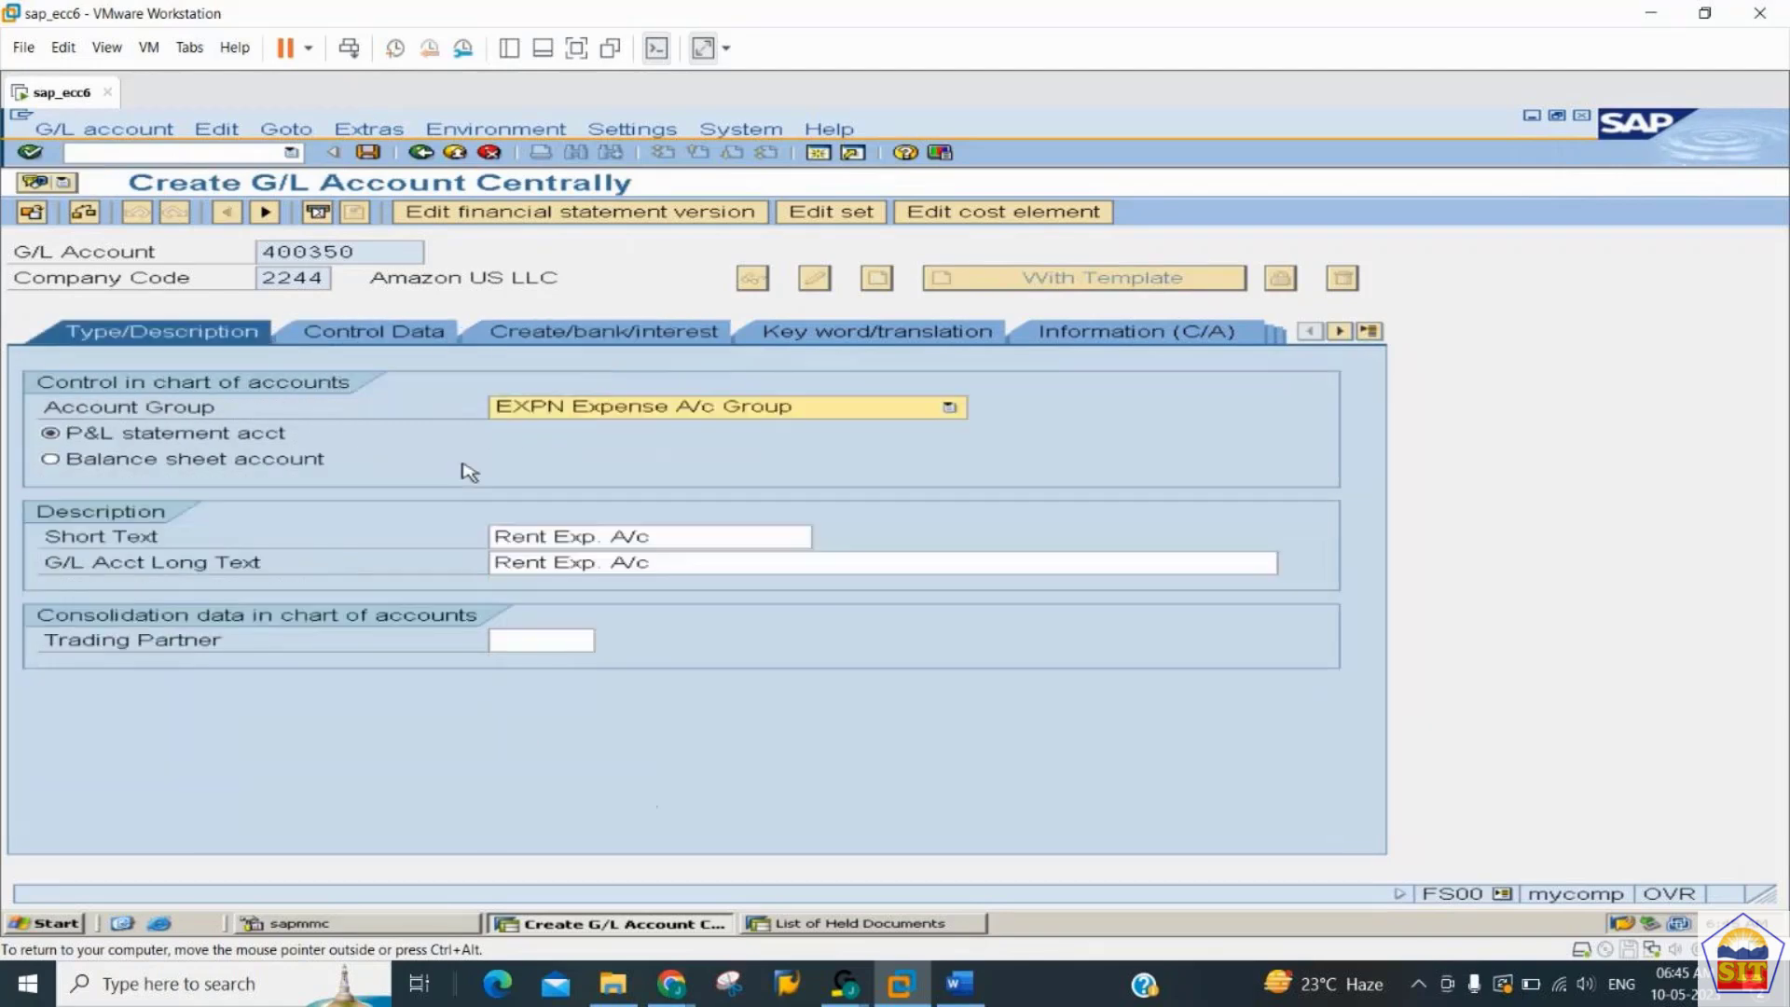
{"action": "left_click", "coordinate": [496, 538]}
{"action": "type", "text": "dmin"}
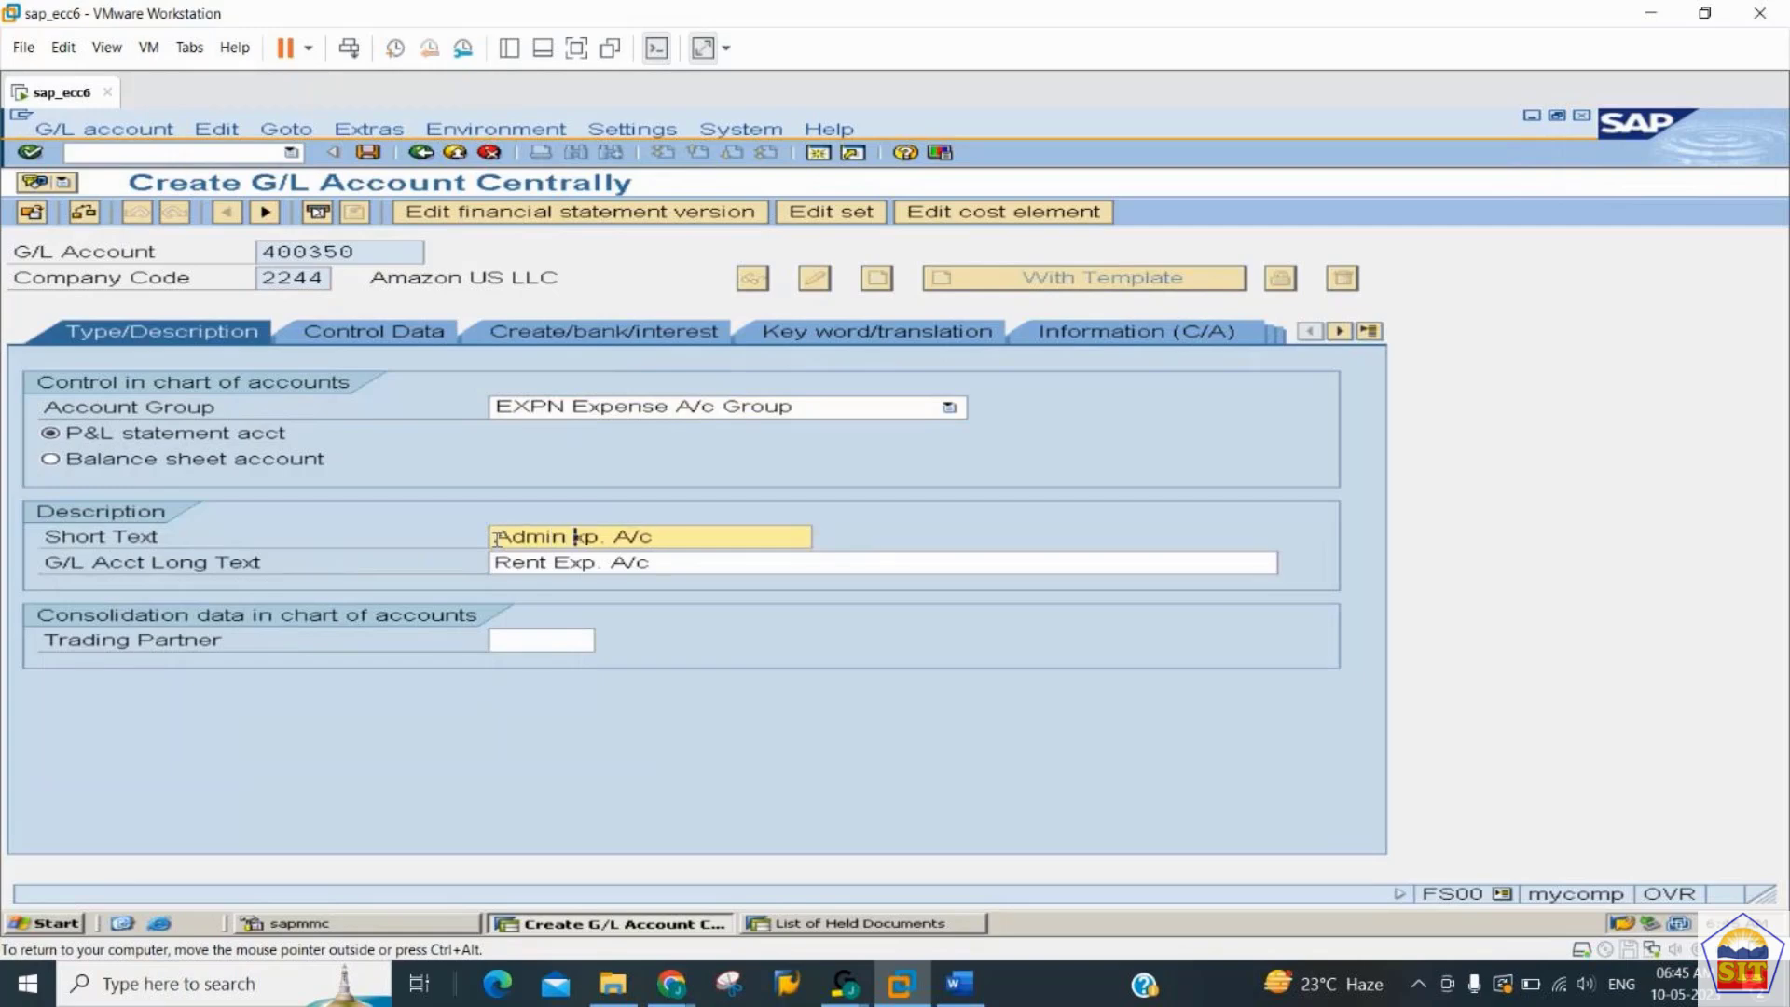
{"action": "type", "text": " Exp"}
{"action": "key", "text": "Tab"}
{"action": "type", "text": "Admin Exp A/c"}
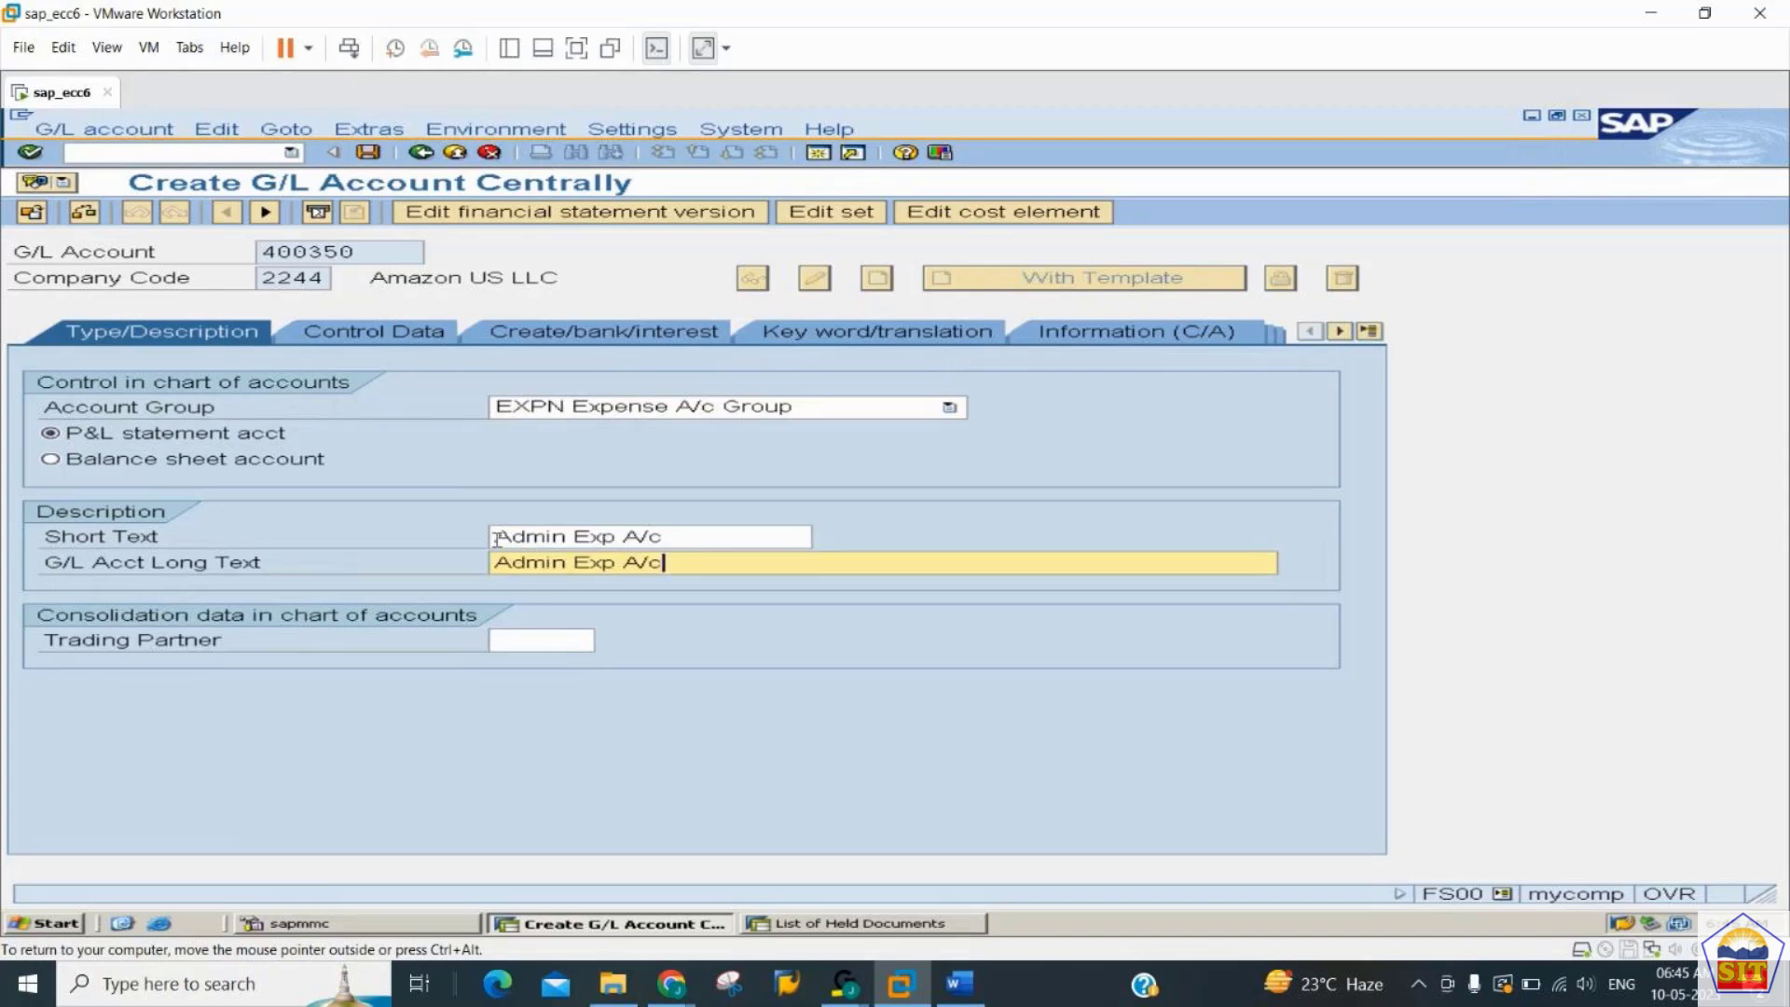
{"action": "left_click", "coordinate": [364, 158]}
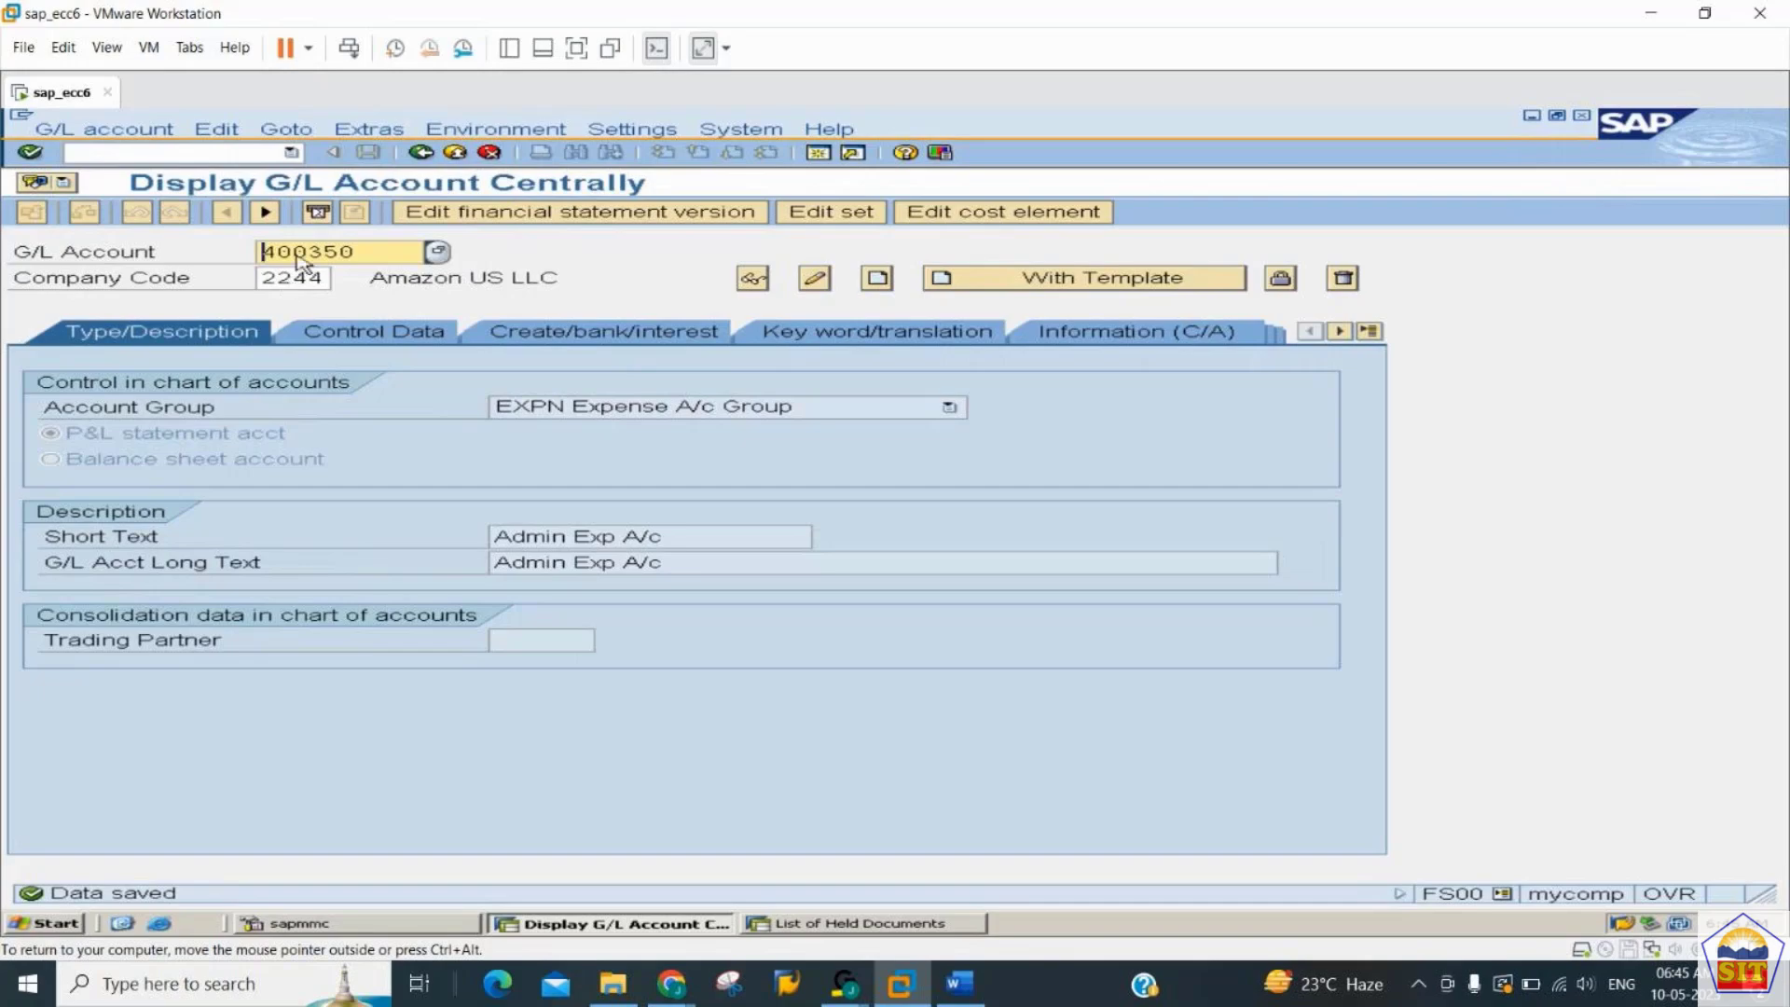
- Switch to the GENERAL_LEDGER notes in Word and read the instructions for creating and displaying a sample document
{"action": "left_click", "coordinate": [958, 984]}
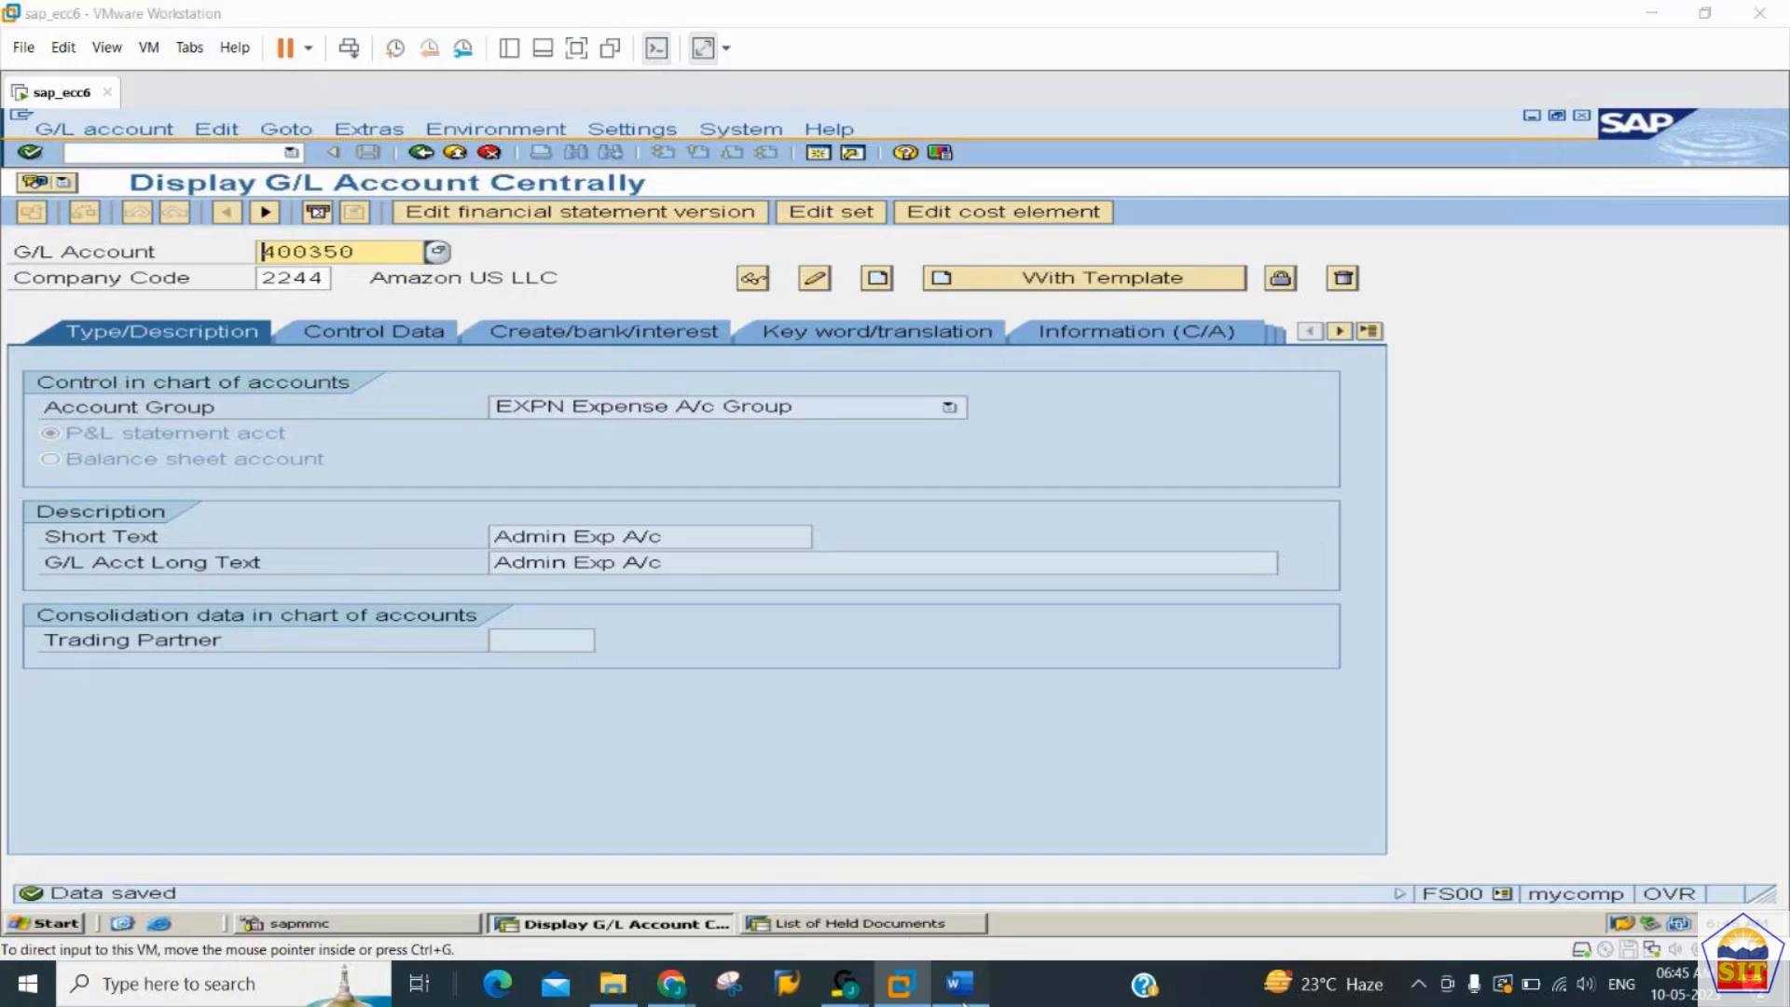
{"action": "key", "text": "Down"}
{"action": "key", "text": "Down"}
{"action": "key", "text": "Down"}
{"action": "key", "text": "Down"}
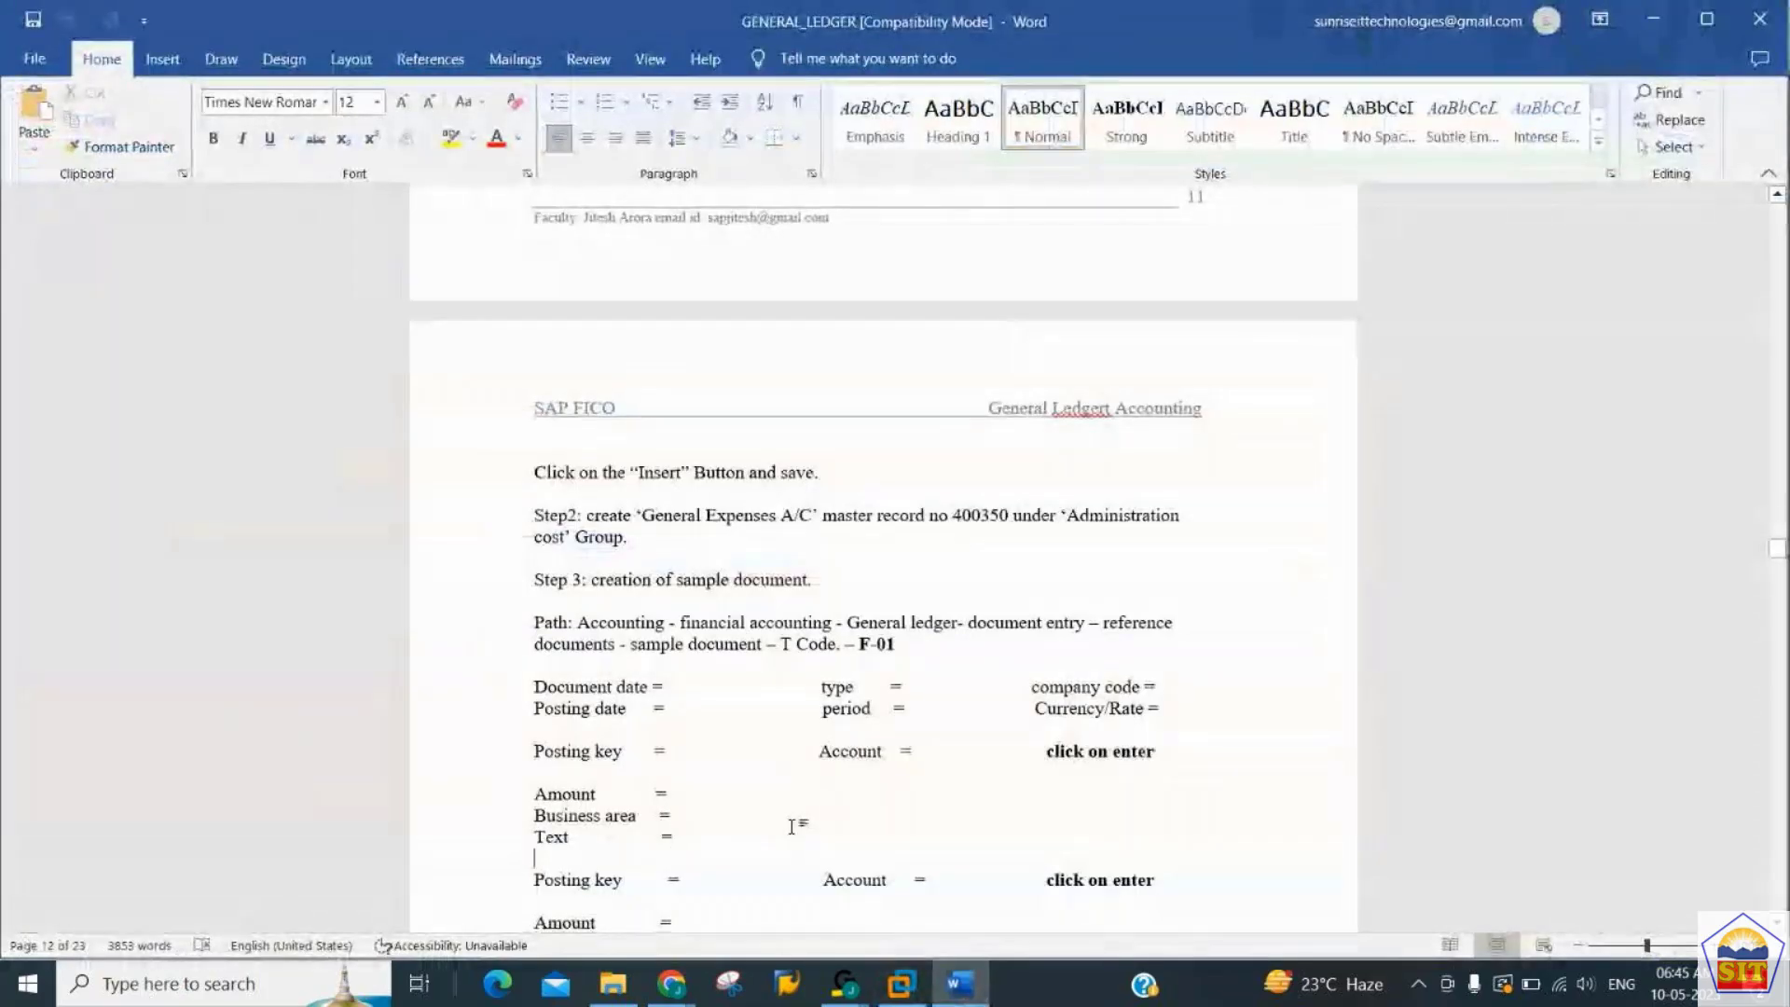
{"action": "key", "text": "Down"}
{"action": "key", "text": "Down"}
{"action": "key", "text": "Down"}
{"action": "key", "text": "Down"}
{"action": "key", "text": "Down"}
{"action": "key", "text": "Down"}
{"action": "key", "text": "Down"}
{"action": "key", "text": "Down"}
{"action": "key", "text": "Down"}
{"action": "key", "text": "Down"}
{"action": "key", "text": "Down"}
{"action": "key", "text": "Down"}
{"action": "key", "text": "Down"}
{"action": "key", "text": "Down"}
{"action": "key", "text": "Down"}
{"action": "key", "text": "Down"}
{"action": "key", "text": "Down"}
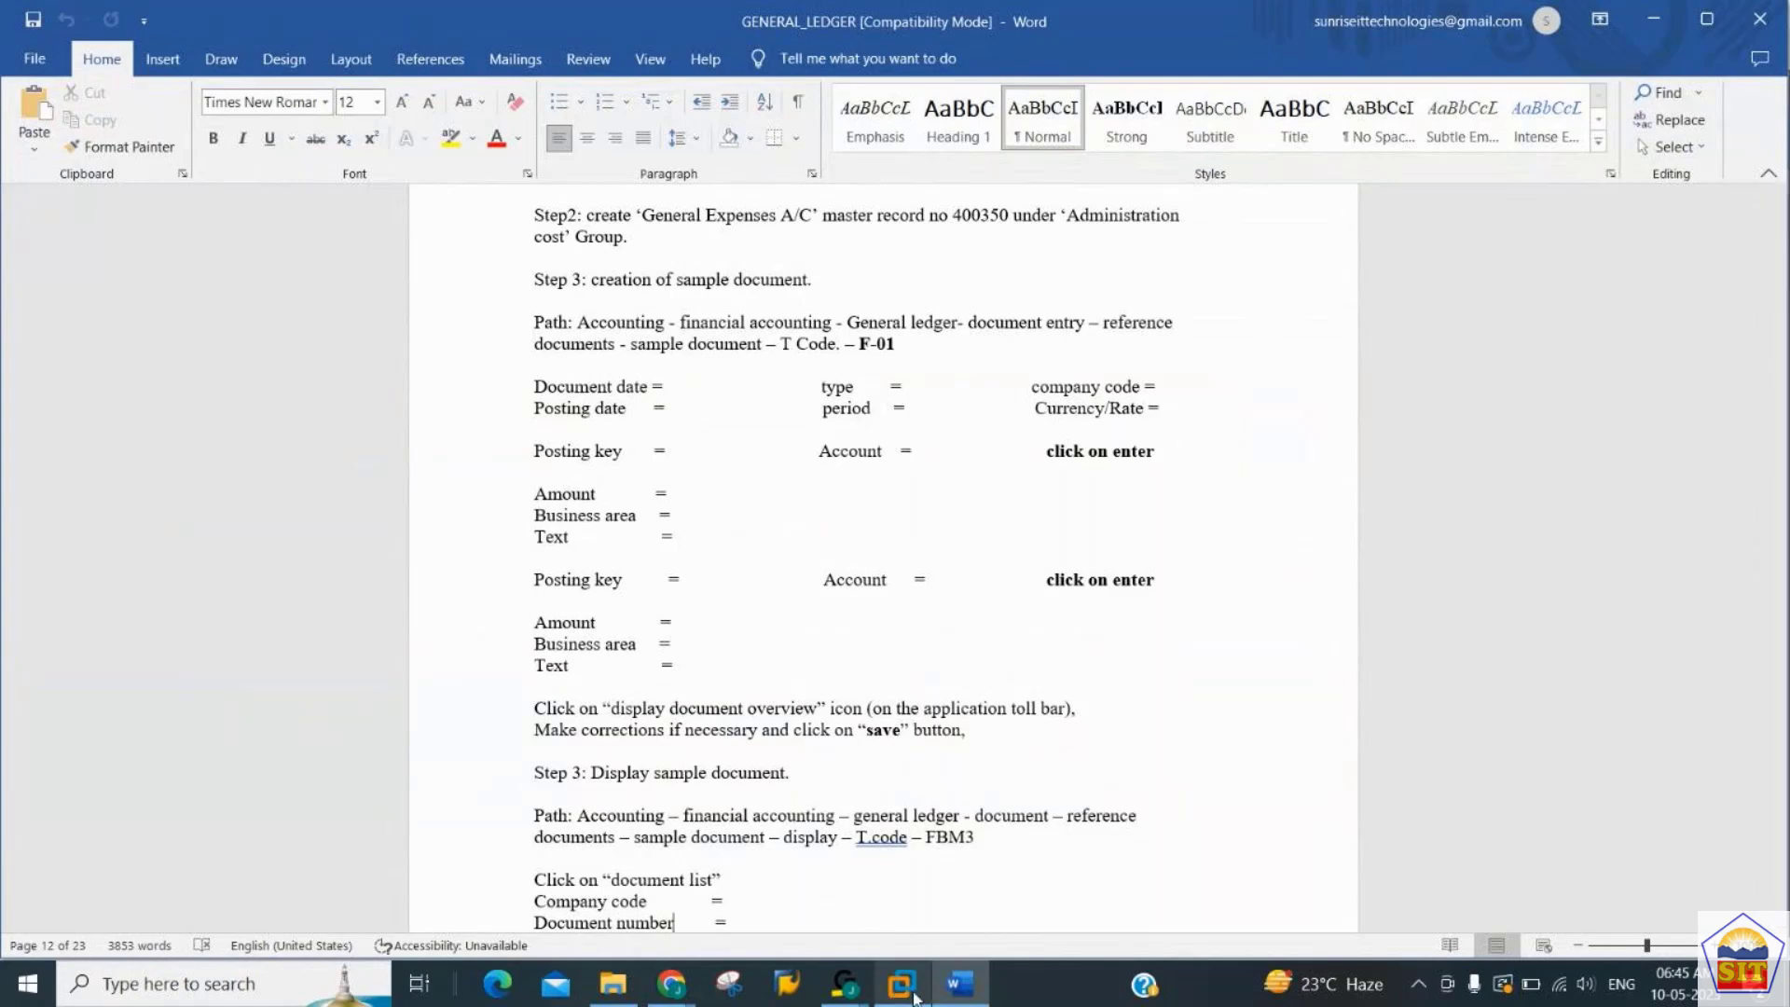
- Return to SAP and open sample document entry with transaction F-01
{"action": "mouse_move", "coordinate": [901, 983]}
{"action": "left_click", "coordinate": [962, 816]}
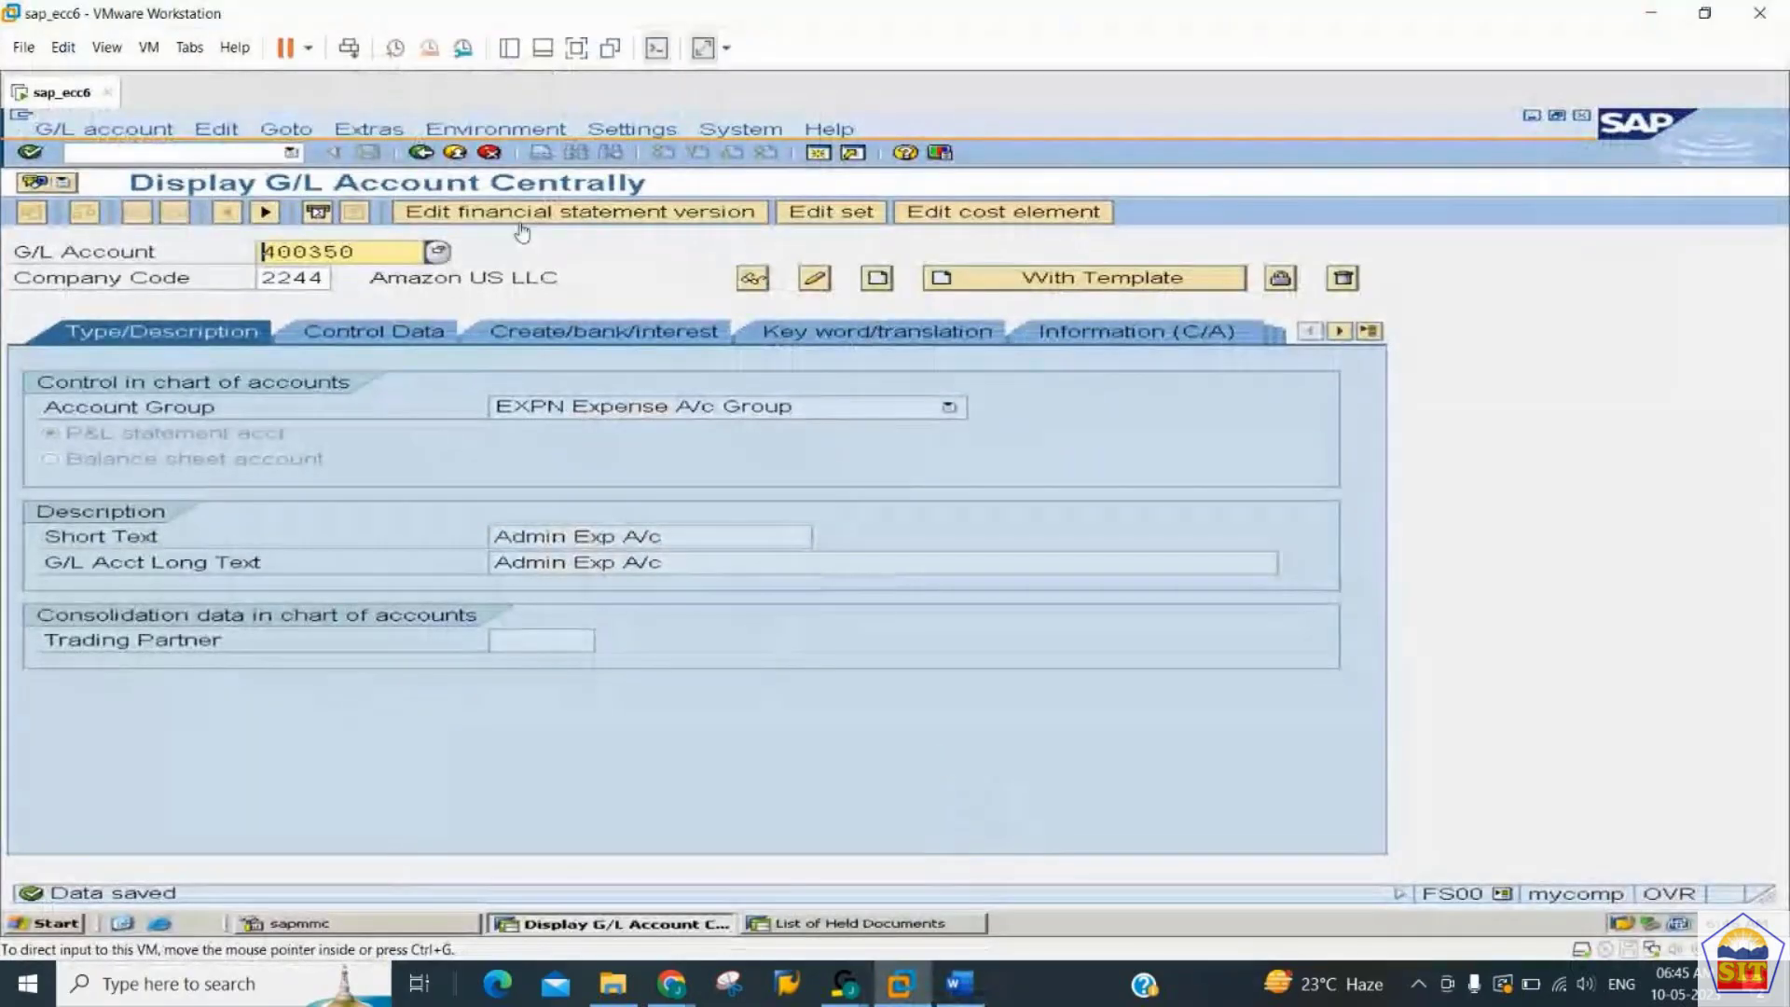
{"action": "left_click", "coordinate": [229, 152]}
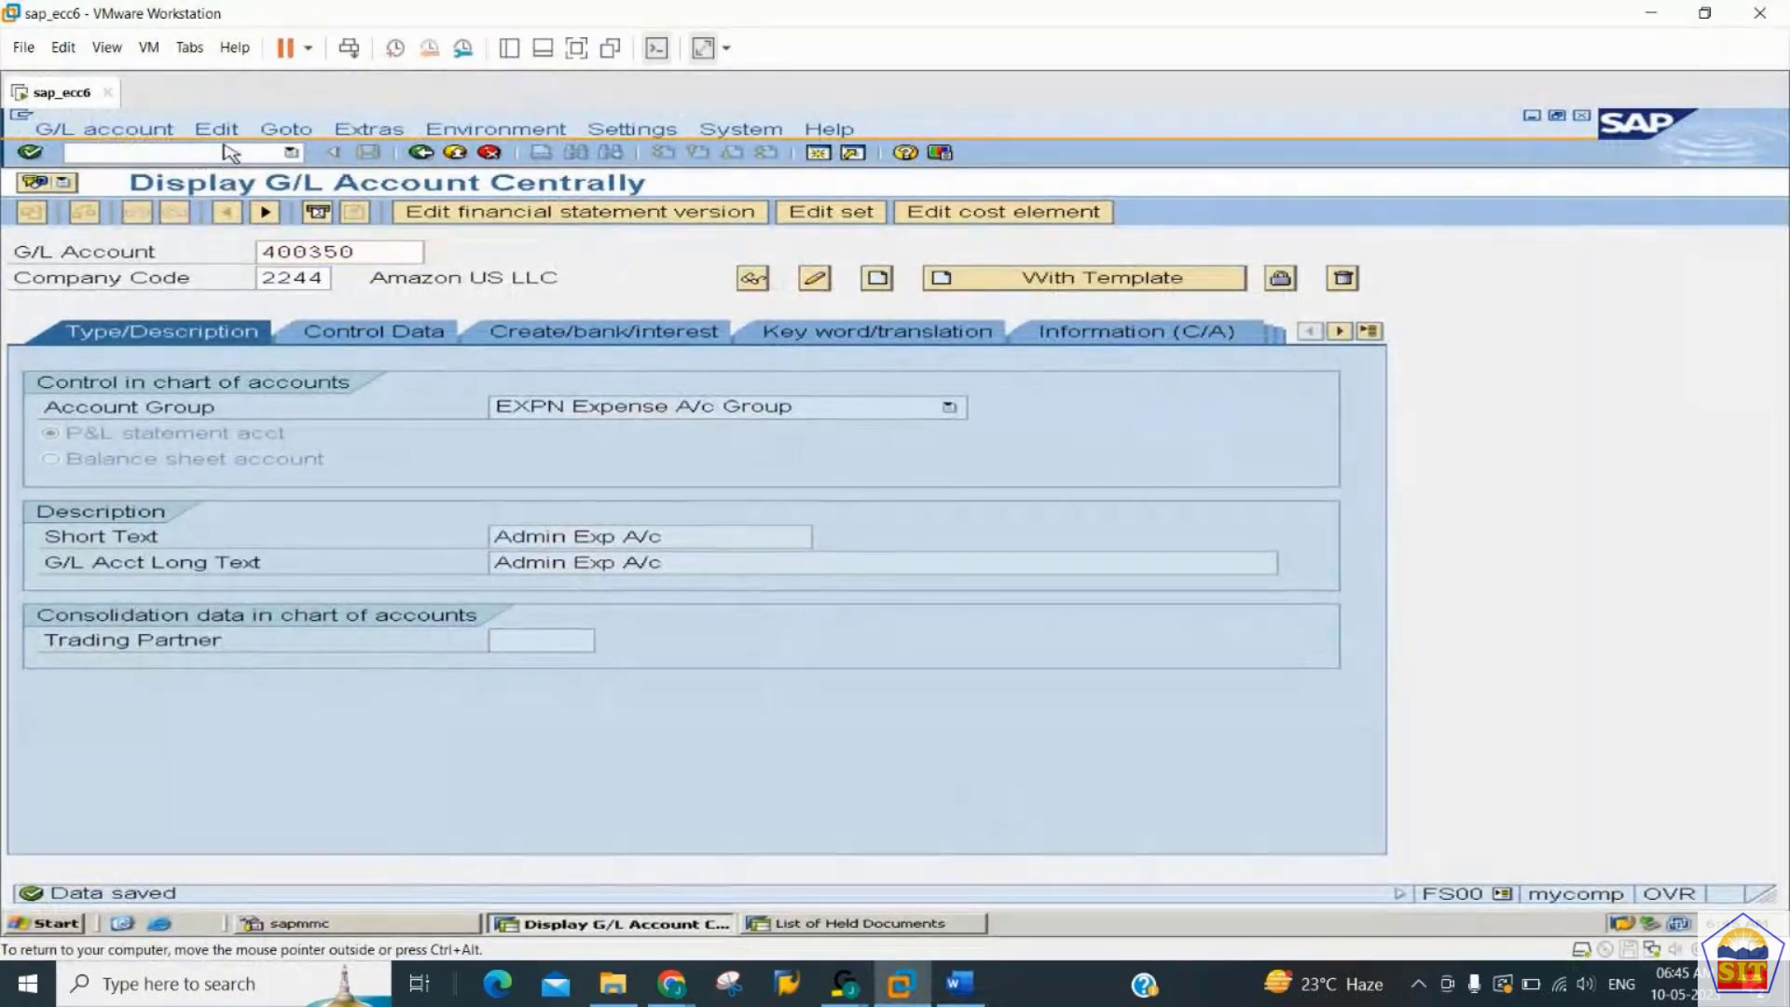
{"action": "type", "text": "/nfb50"}
{"action": "key", "text": "Return"}
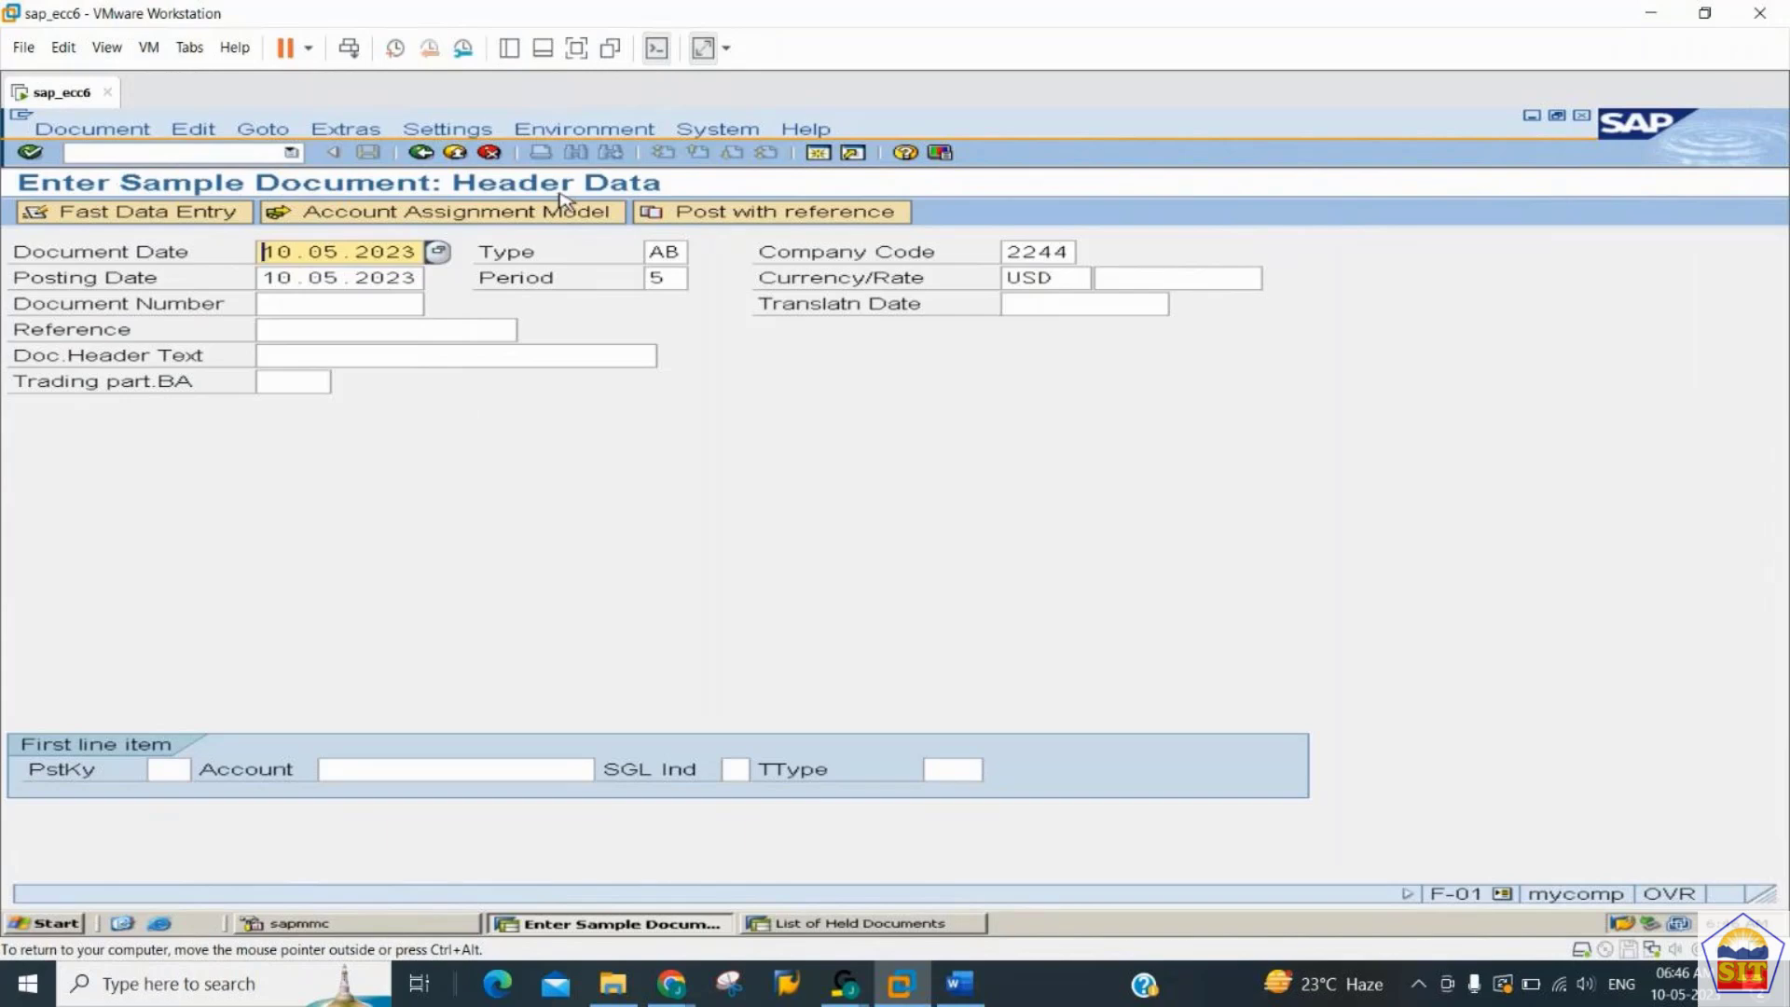
- Keep document type AB and start the first line item with posting key 40 and account 400350
{"action": "double_click", "coordinate": [658, 254]}
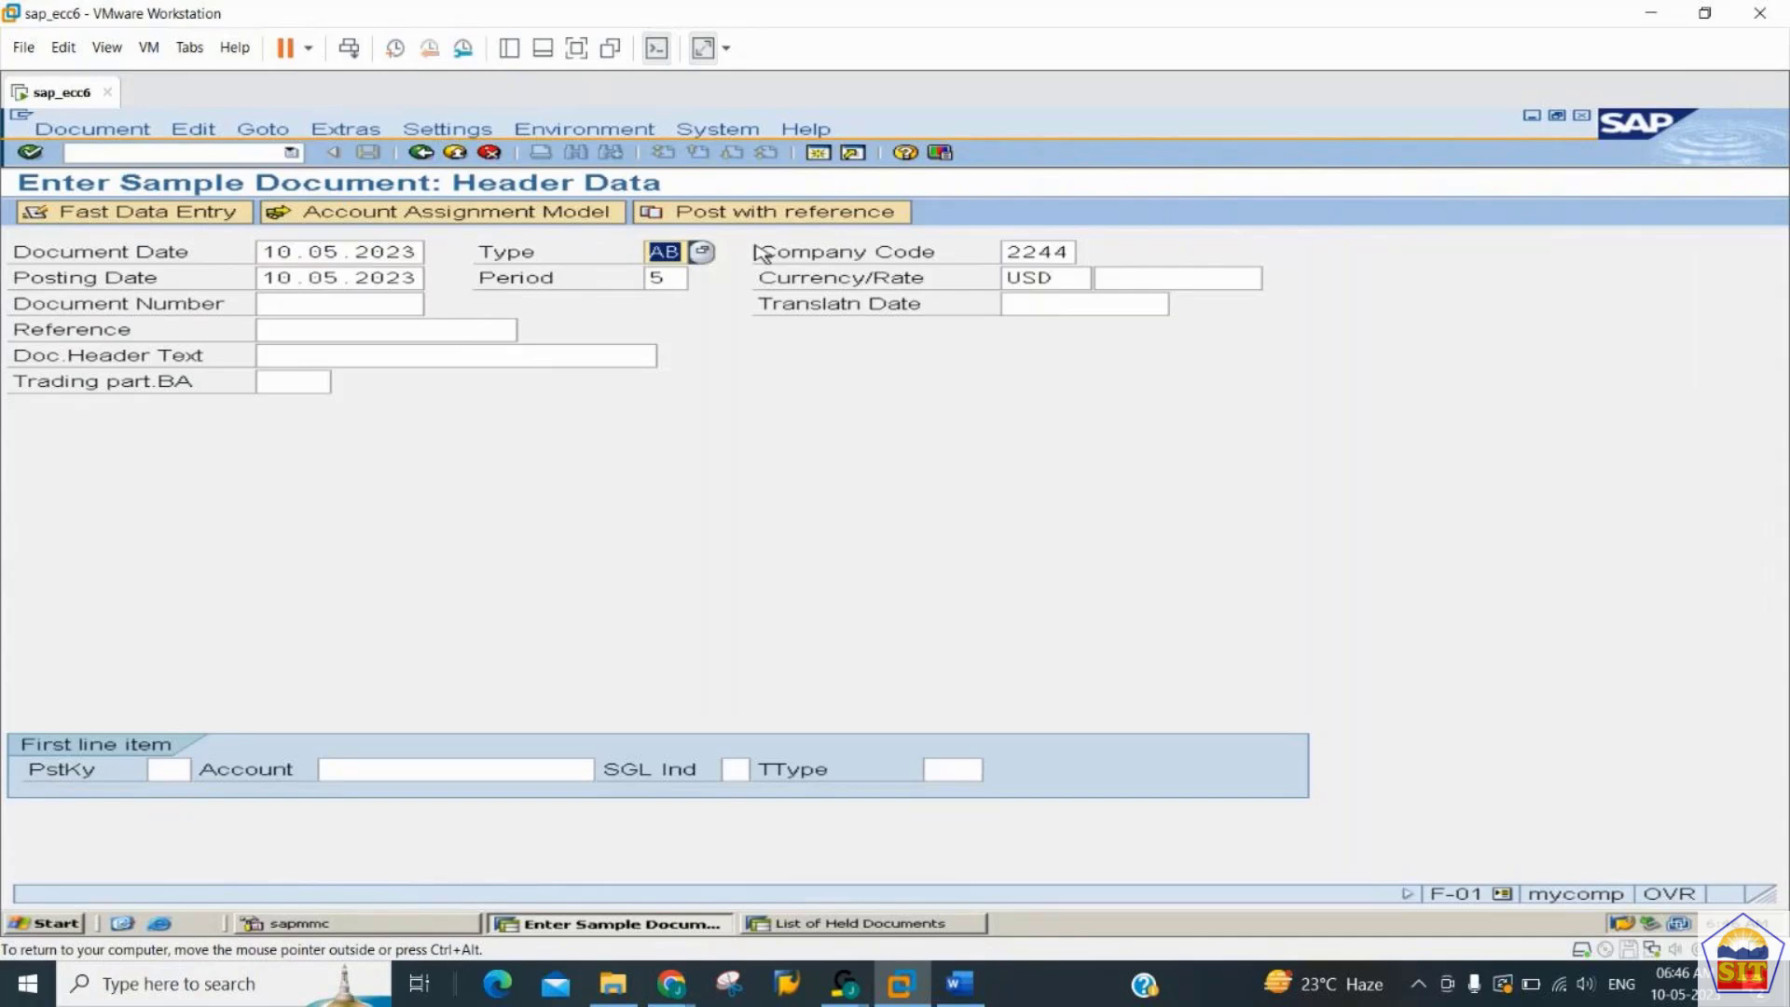
{"action": "key", "text": "Tab"}
{"action": "key", "text": "Tab"}
{"action": "key", "text": "Tab"}
{"action": "key", "text": "Tab"}
{"action": "key", "text": "Tab"}
{"action": "key", "text": "Tab"}
{"action": "key", "text": "Tab"}
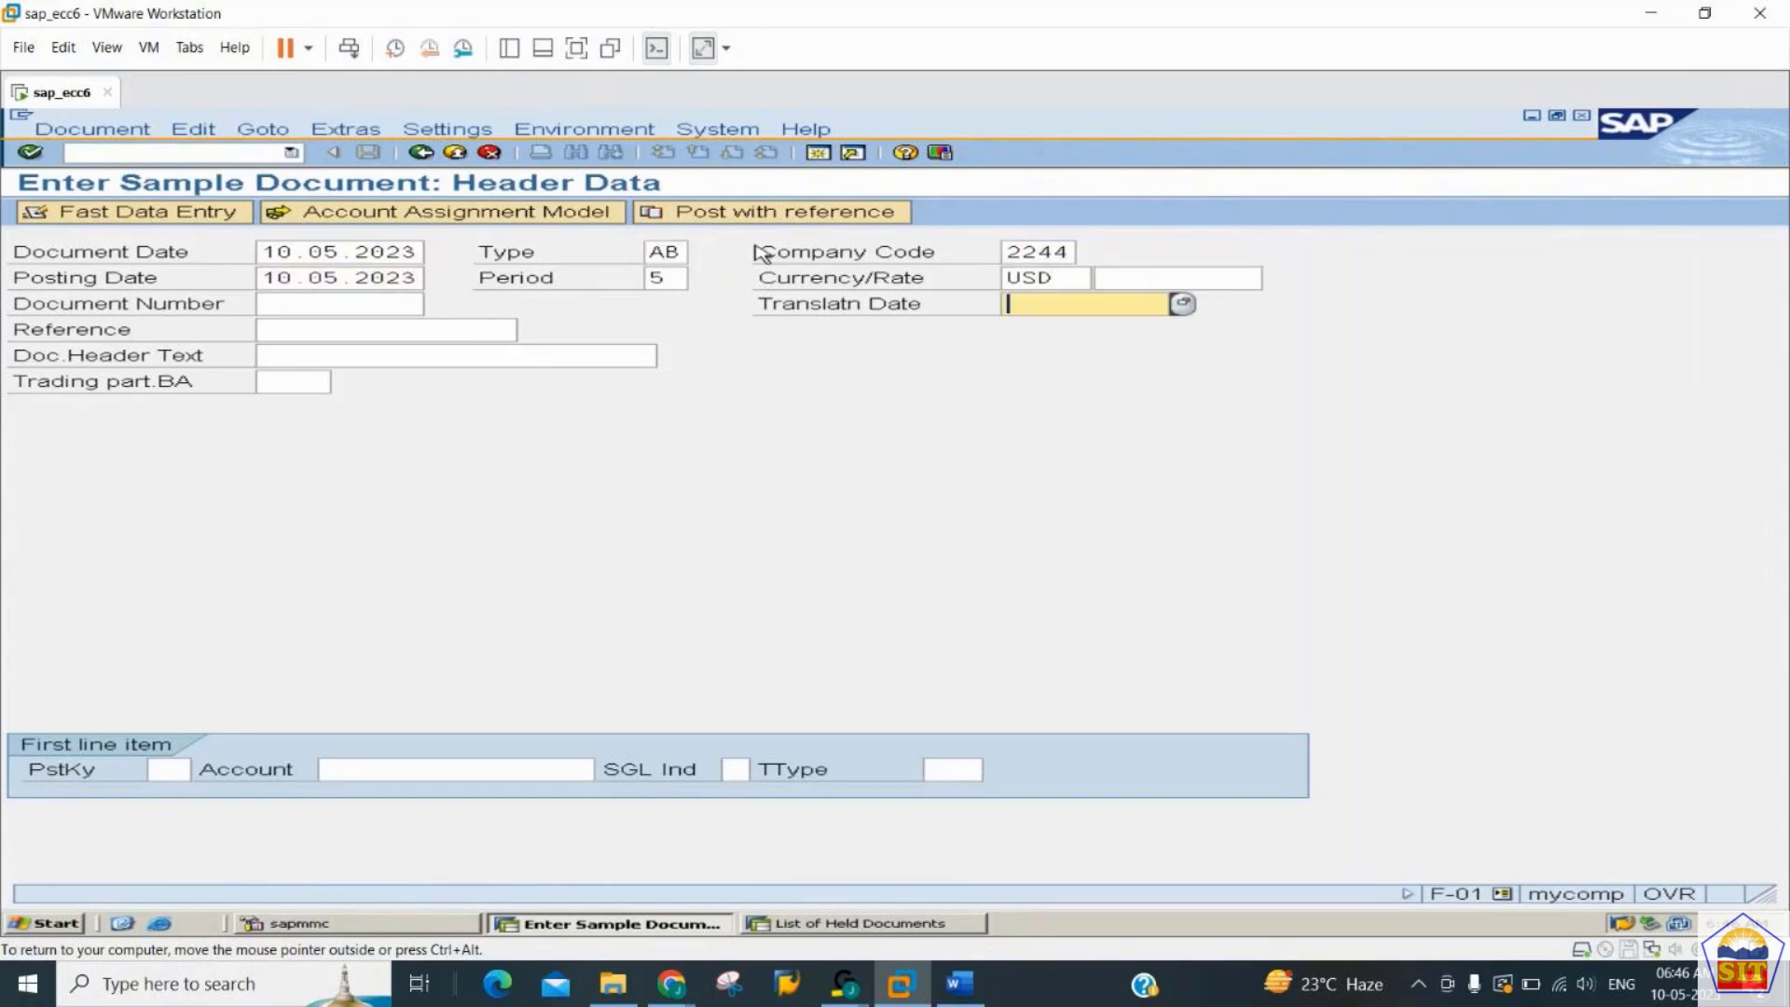
{"action": "key", "text": "shift+Tab"}
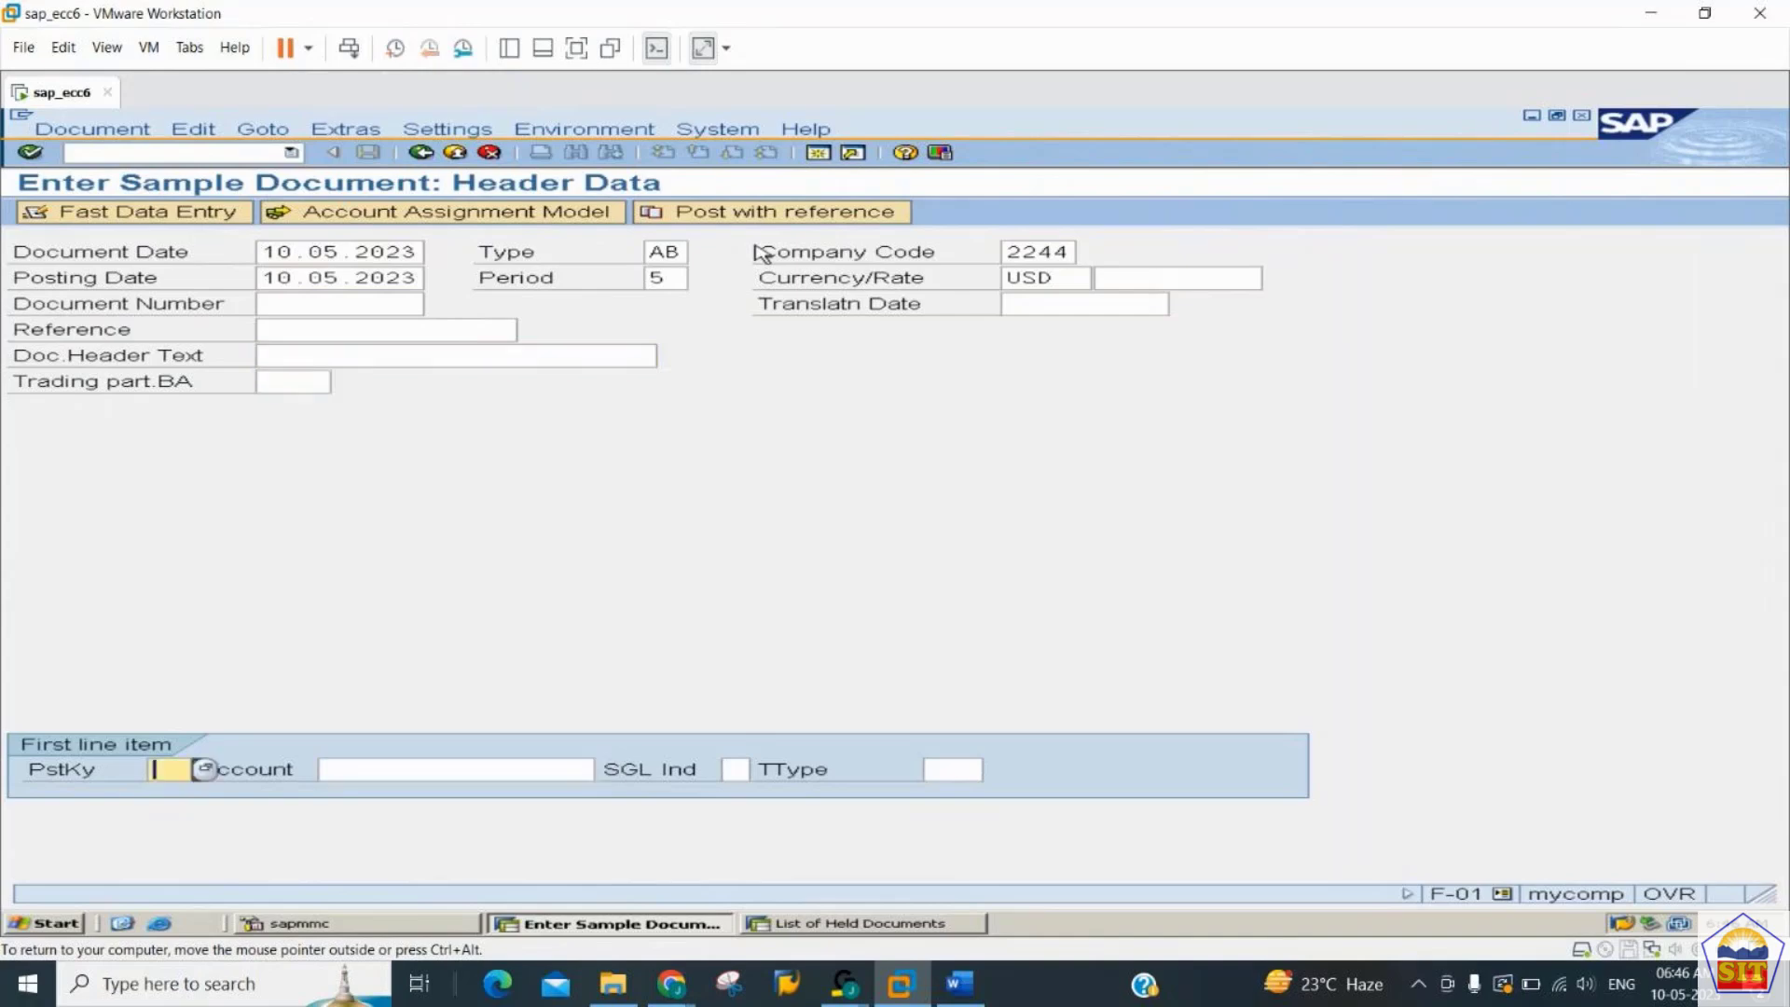
{"action": "type", "text": "40"}
{"action": "key", "text": "Tab"}
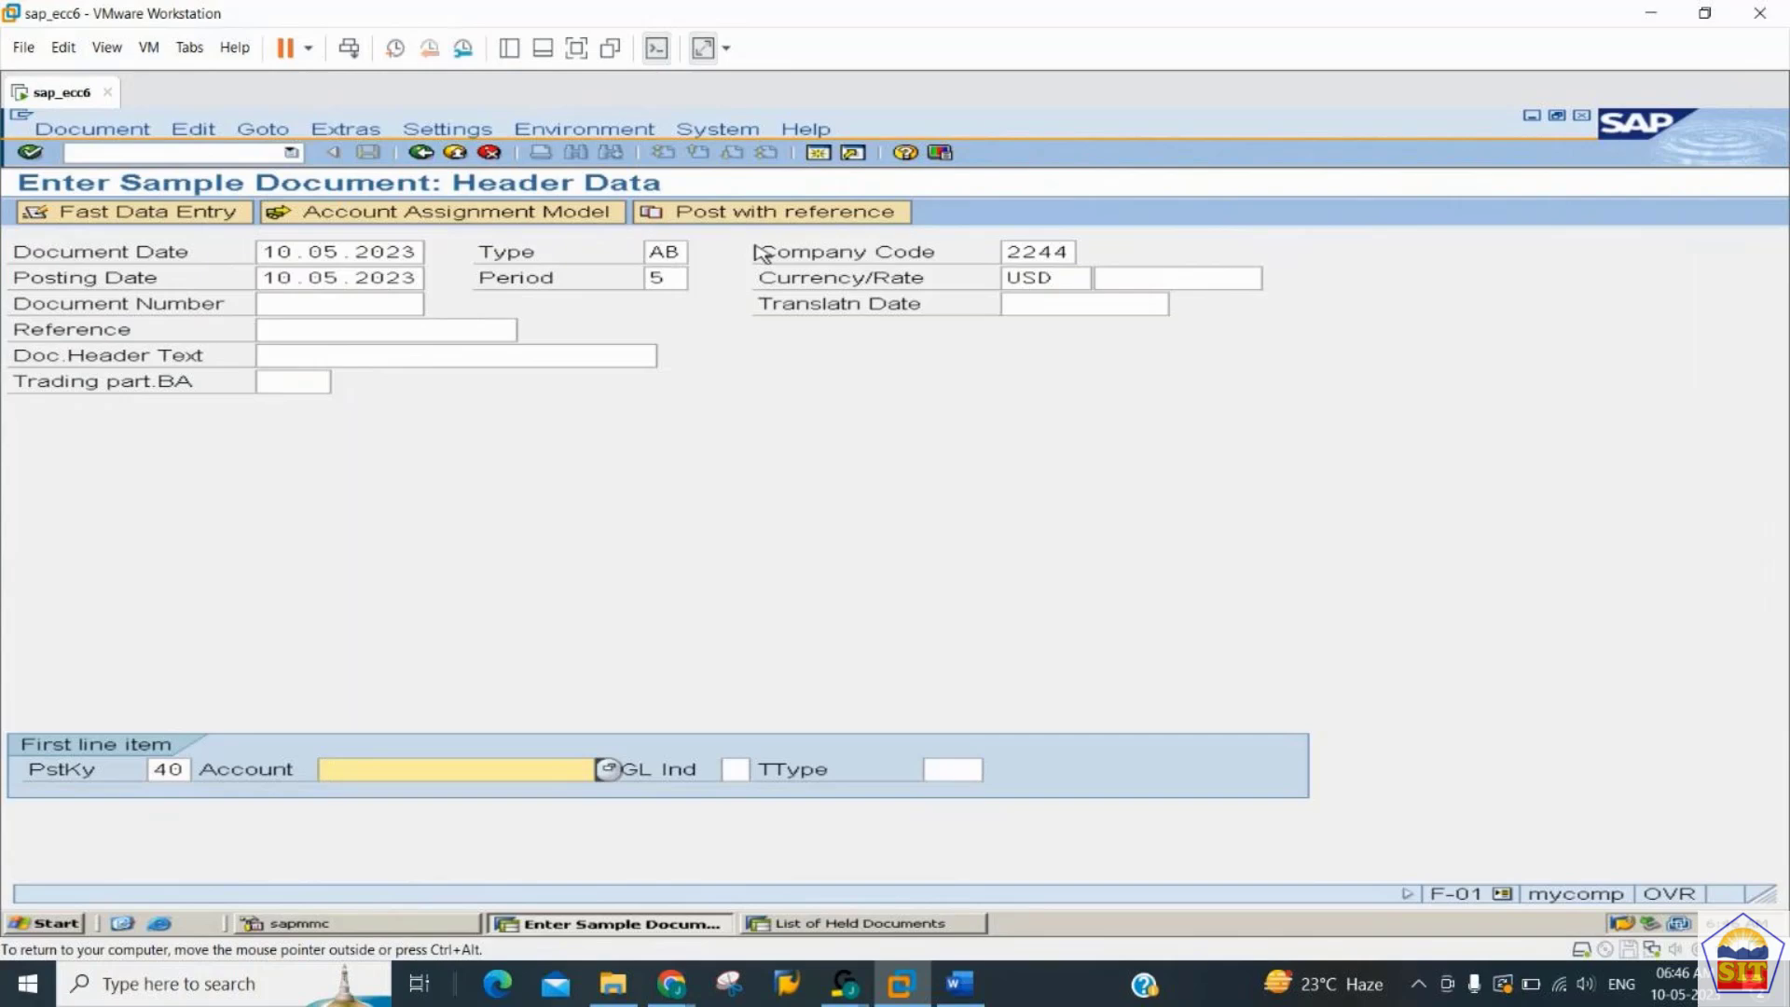
{"action": "type", "text": "400350"}
{"action": "key", "text": "Return"}
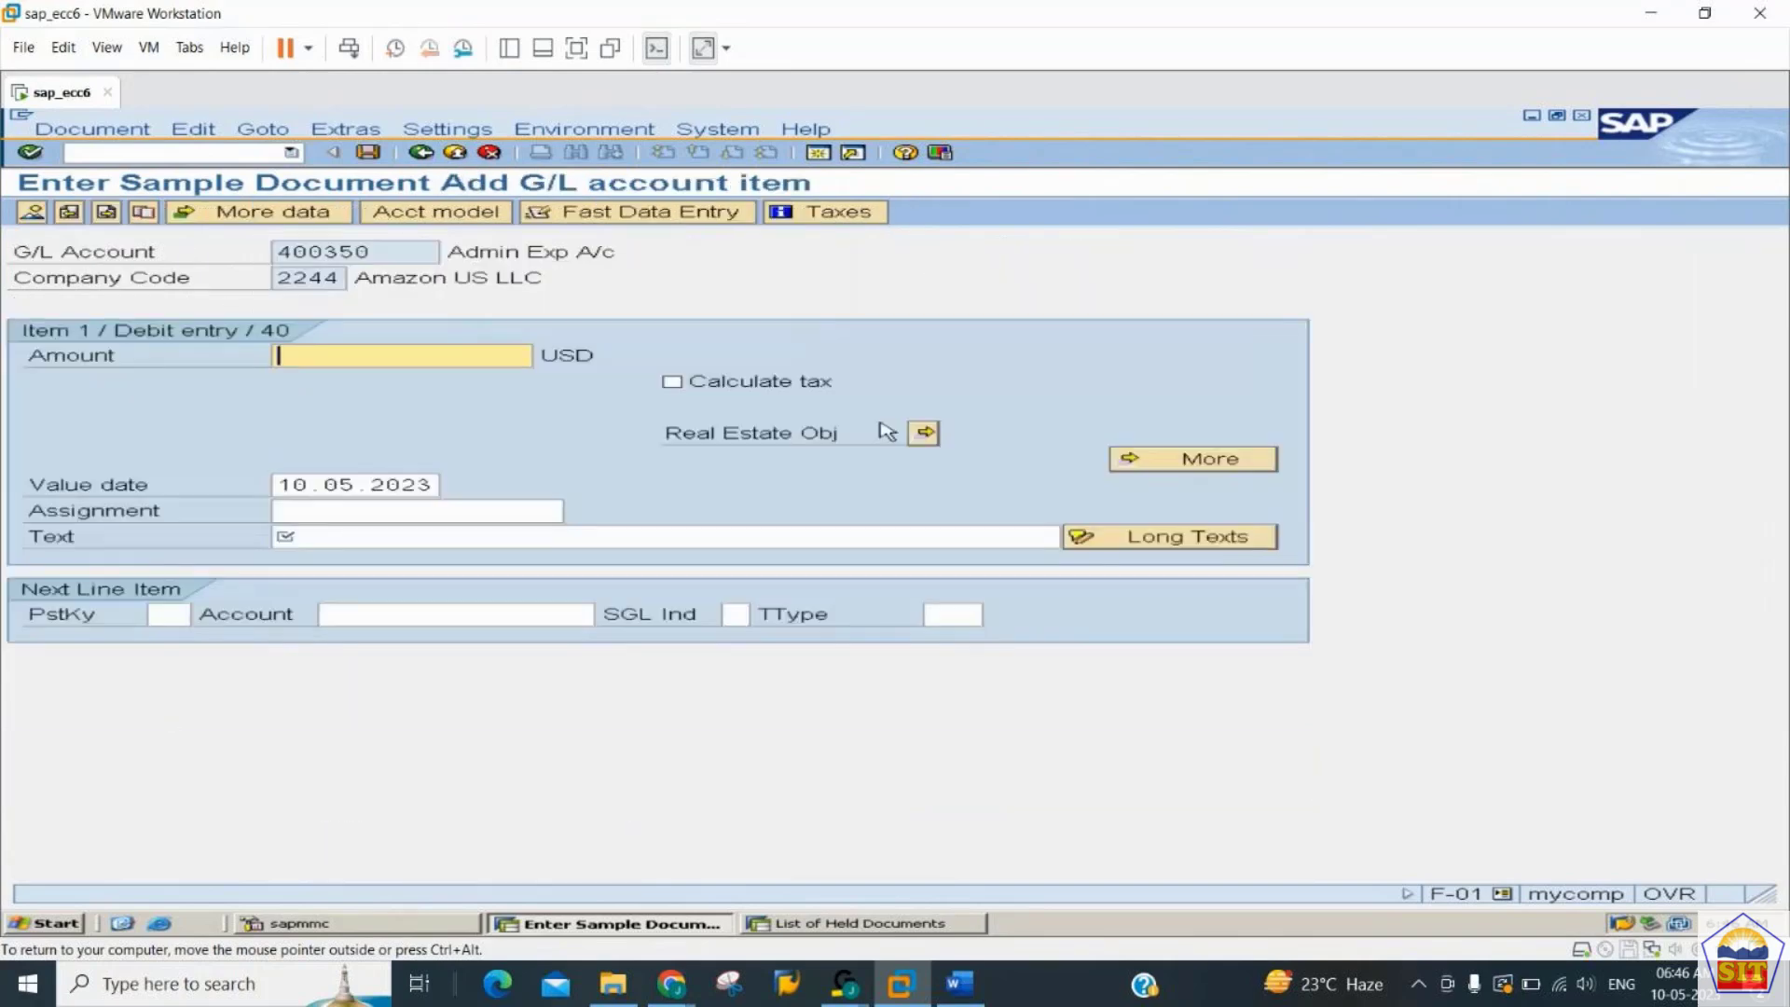
- Set the debit item's amount to 15000 USD
{"action": "type", "text": "11000"}
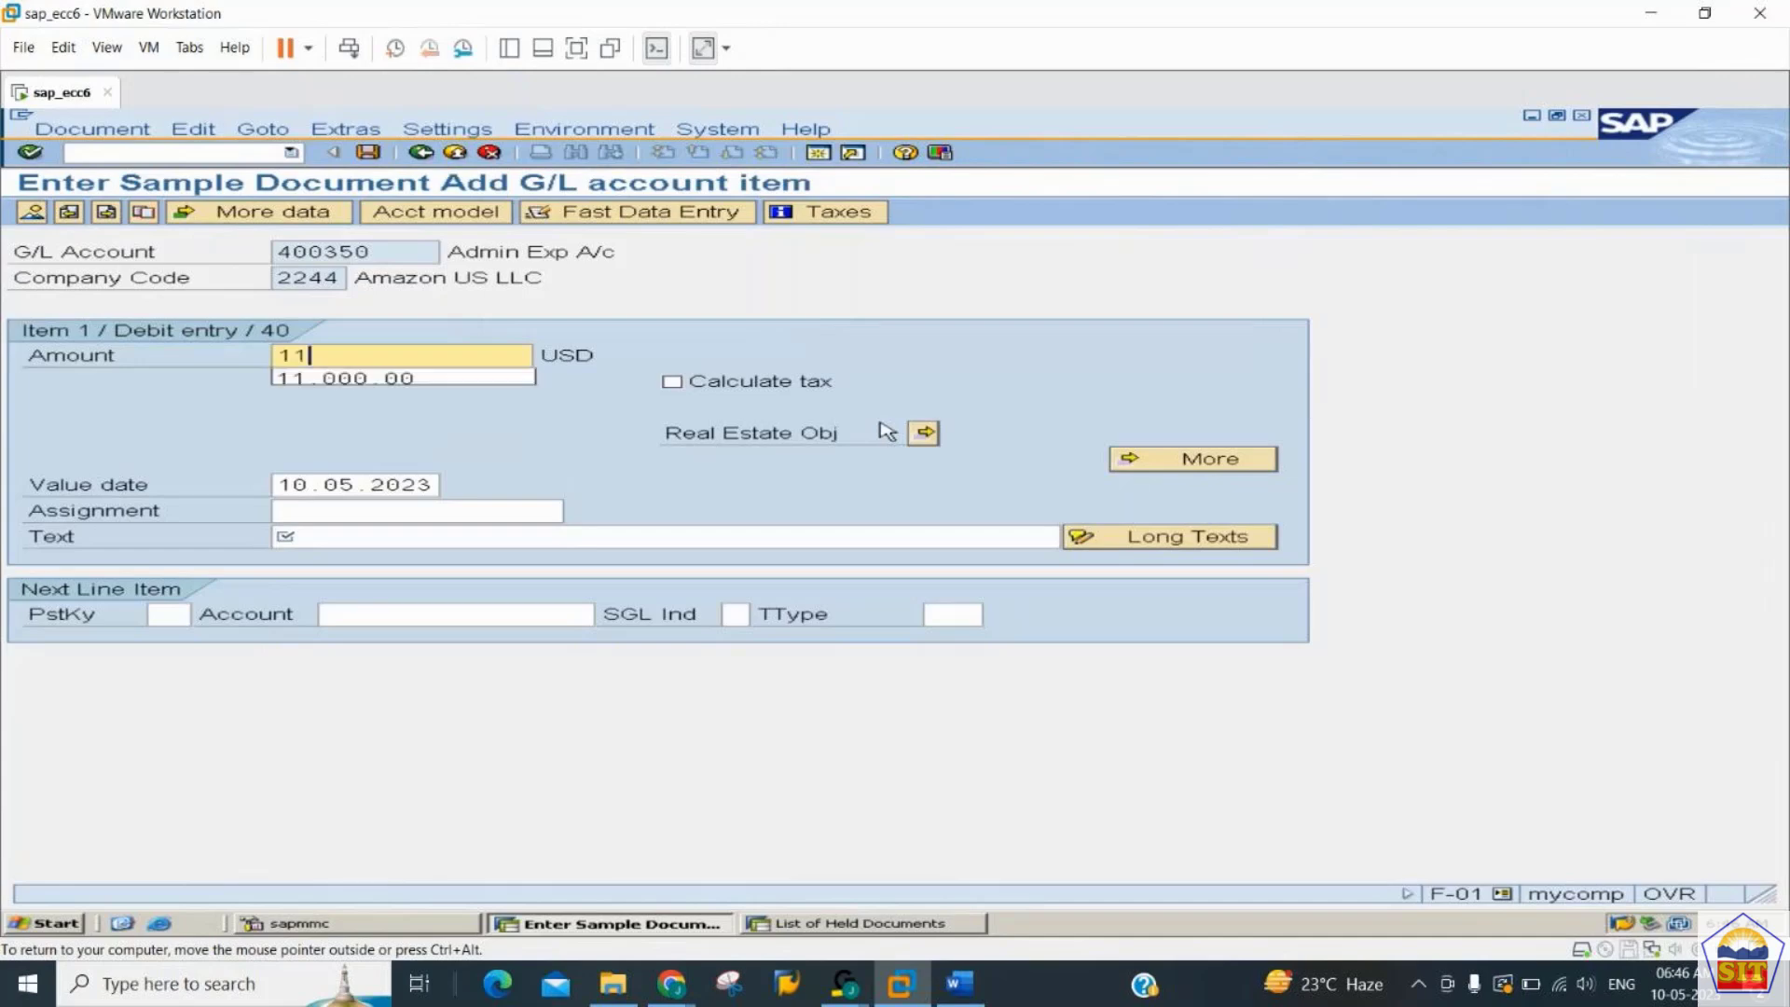
{"action": "key", "text": "BackSpace"}
{"action": "key", "text": "BackSpace"}
{"action": "key", "text": "BackSpace"}
{"action": "key", "text": "BackSpace"}
{"action": "key", "text": "BackSpace"}
{"action": "type", "text": "15"}
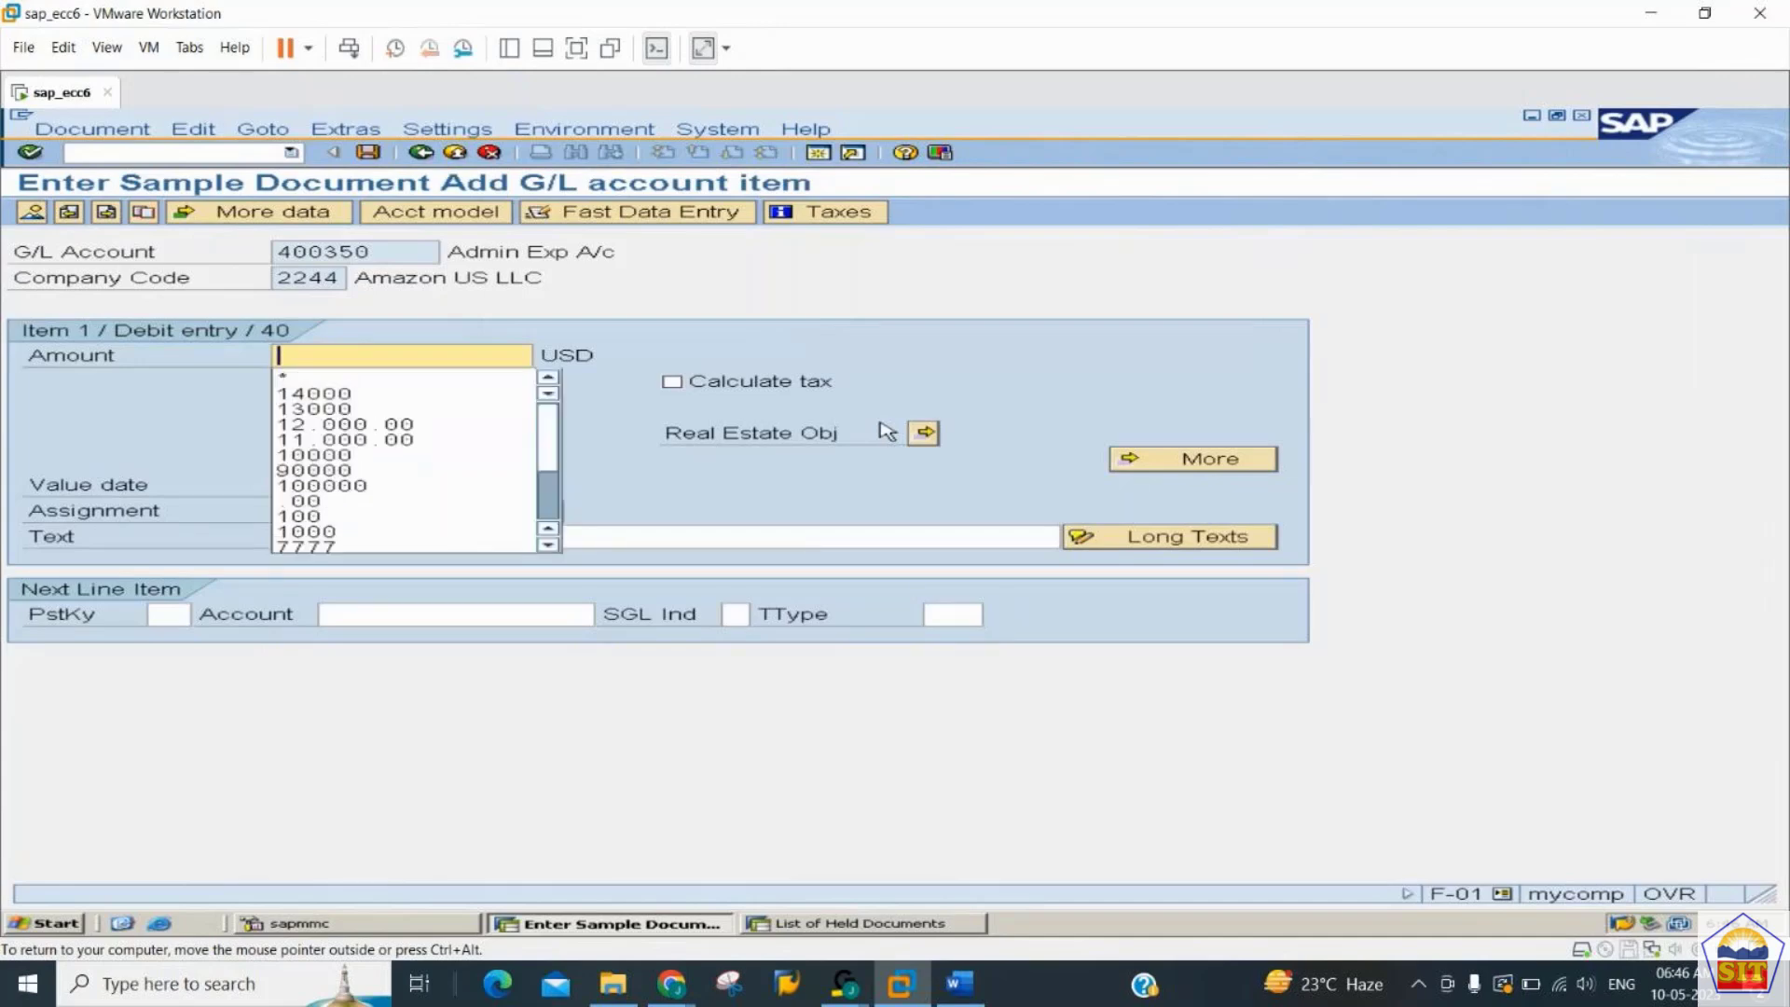
{"action": "type", "text": "000"}
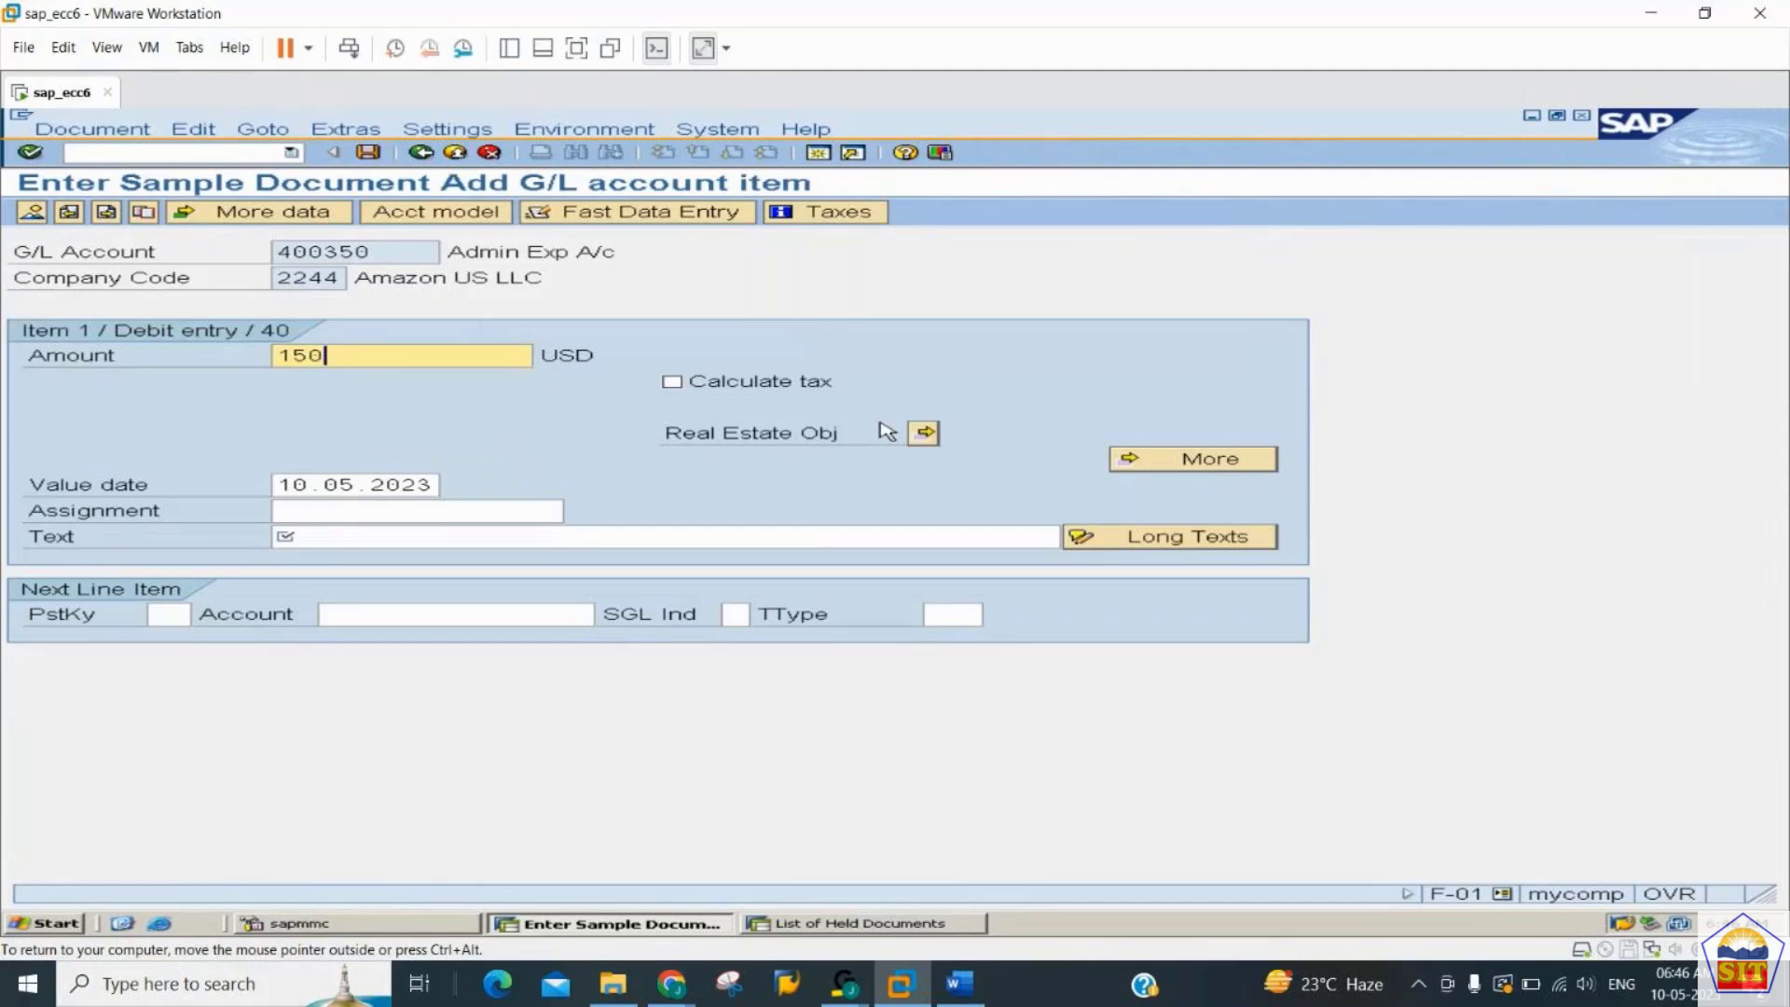
- Enter "admin exp paid" as the debit item's text
{"action": "key", "text": "Tab"}
{"action": "key", "text": "Tab"}
{"action": "key", "text": "Tab"}
{"action": "key", "text": "Tab"}
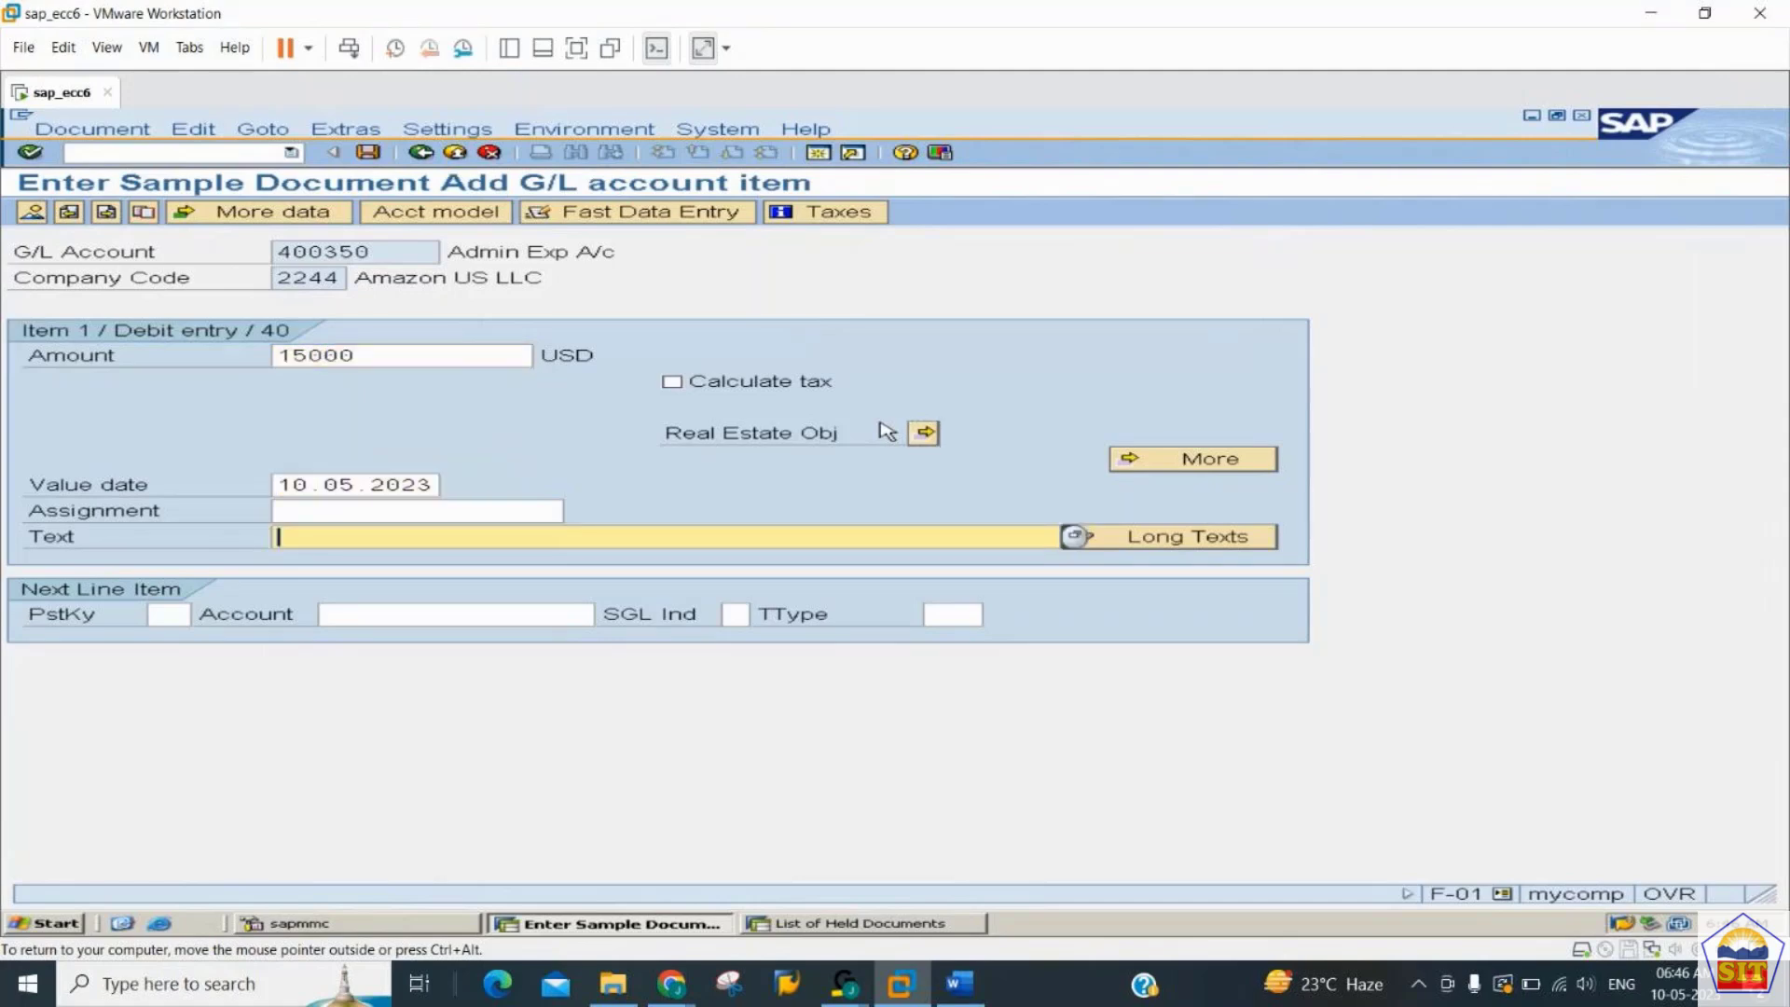
{"action": "type", "text": "admin exp paid"}
{"action": "key", "text": "Tab"}
- Add a credit line item with posting key 50 and cash account 200100
{"action": "key", "text": "Tab"}
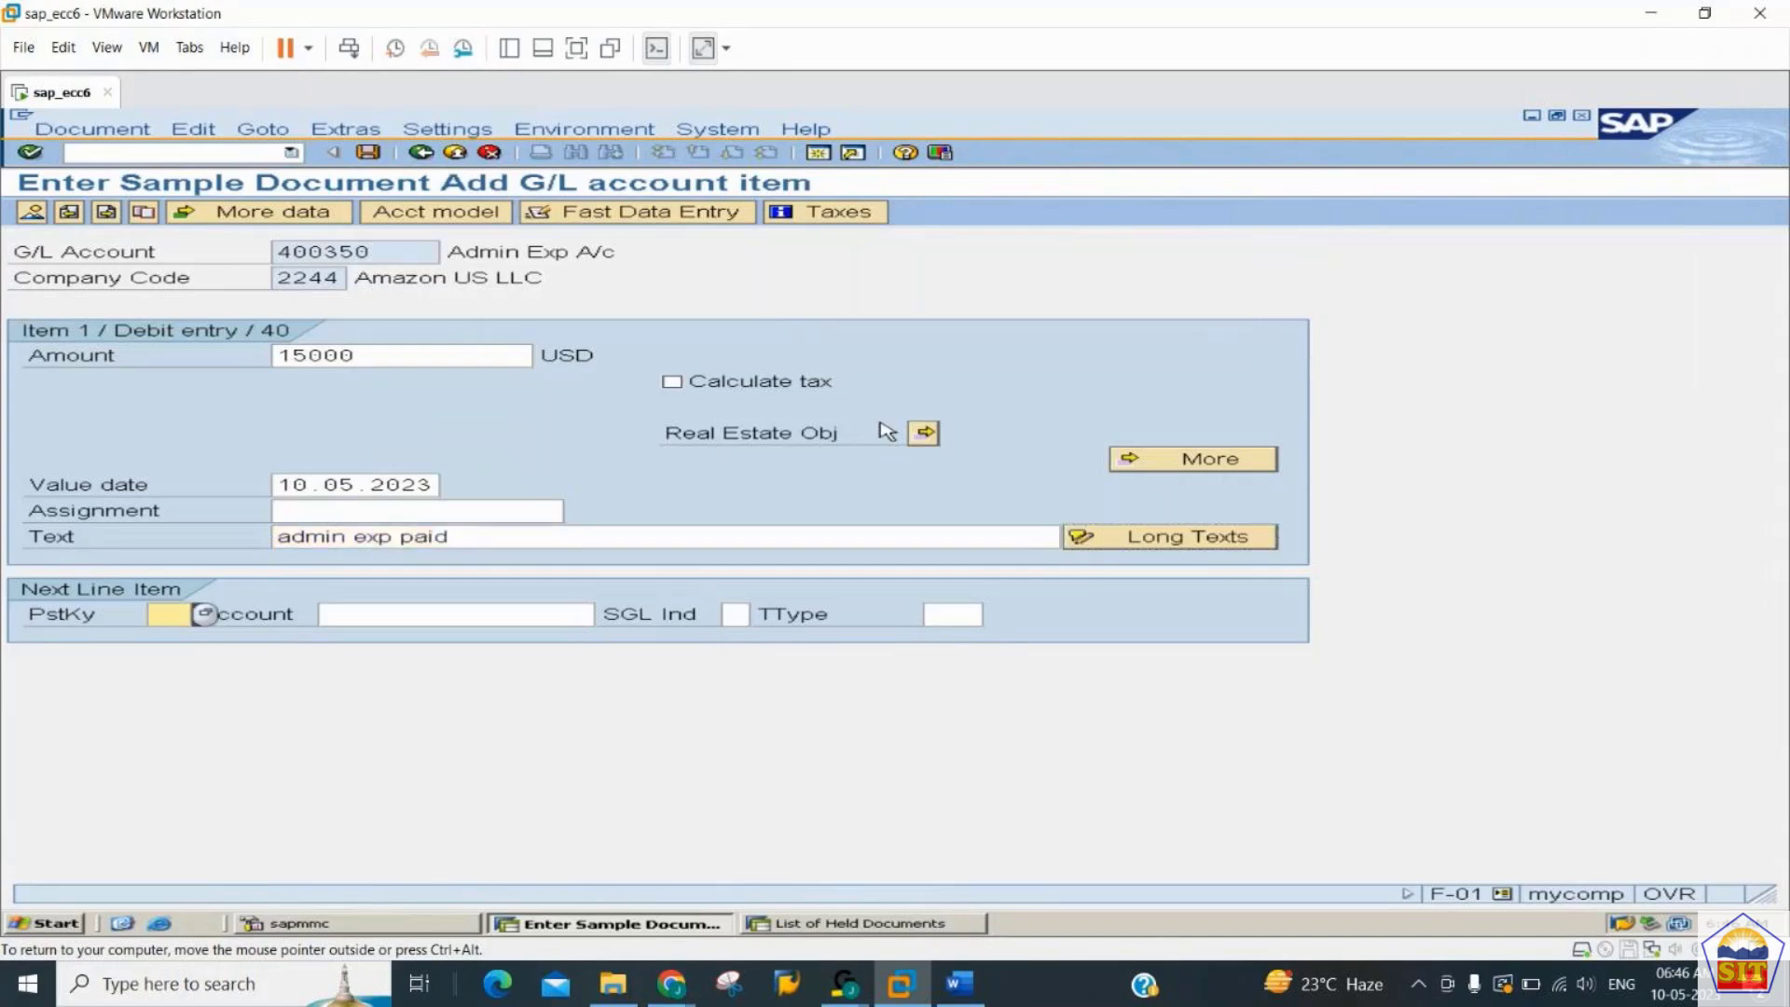
{"action": "type", "text": "50"}
- Complete the credit item with amount * and text +, and save the sample document from its overview
{"action": "key", "text": "Tab"}
{"action": "type", "text": "200100"}
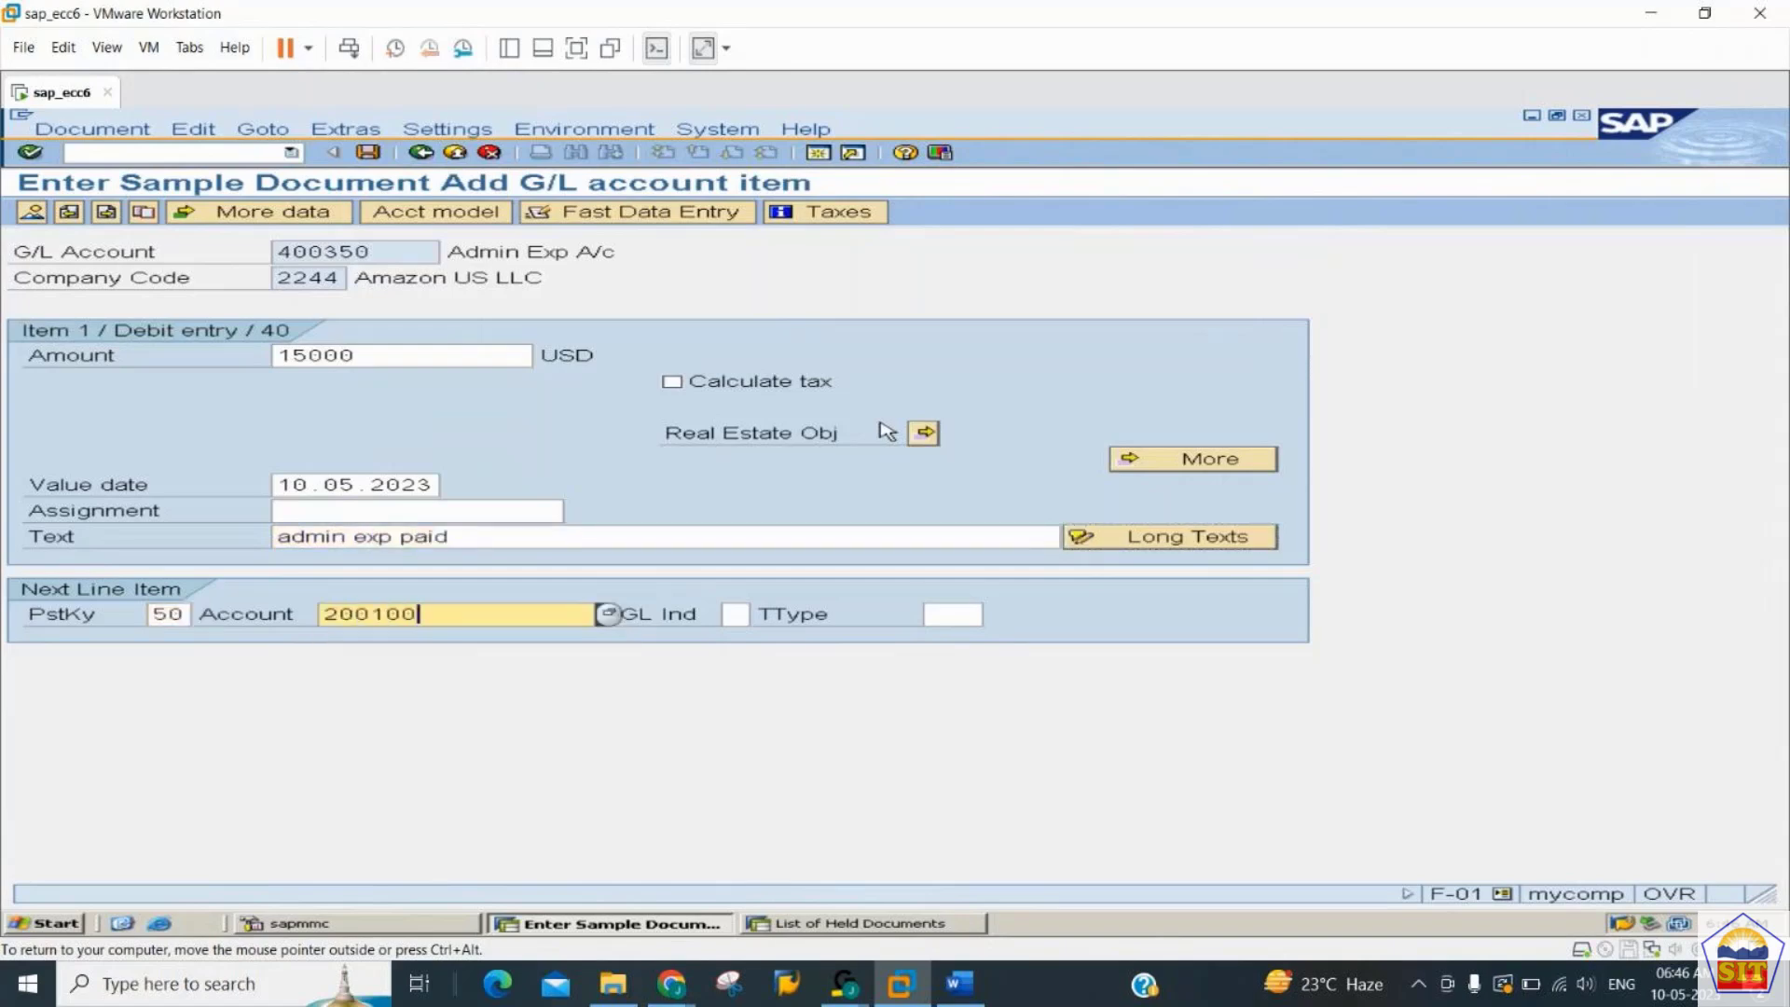
{"action": "key", "text": "Return"}
{"action": "key", "text": "Tab"}
{"action": "key", "text": "Tab"}
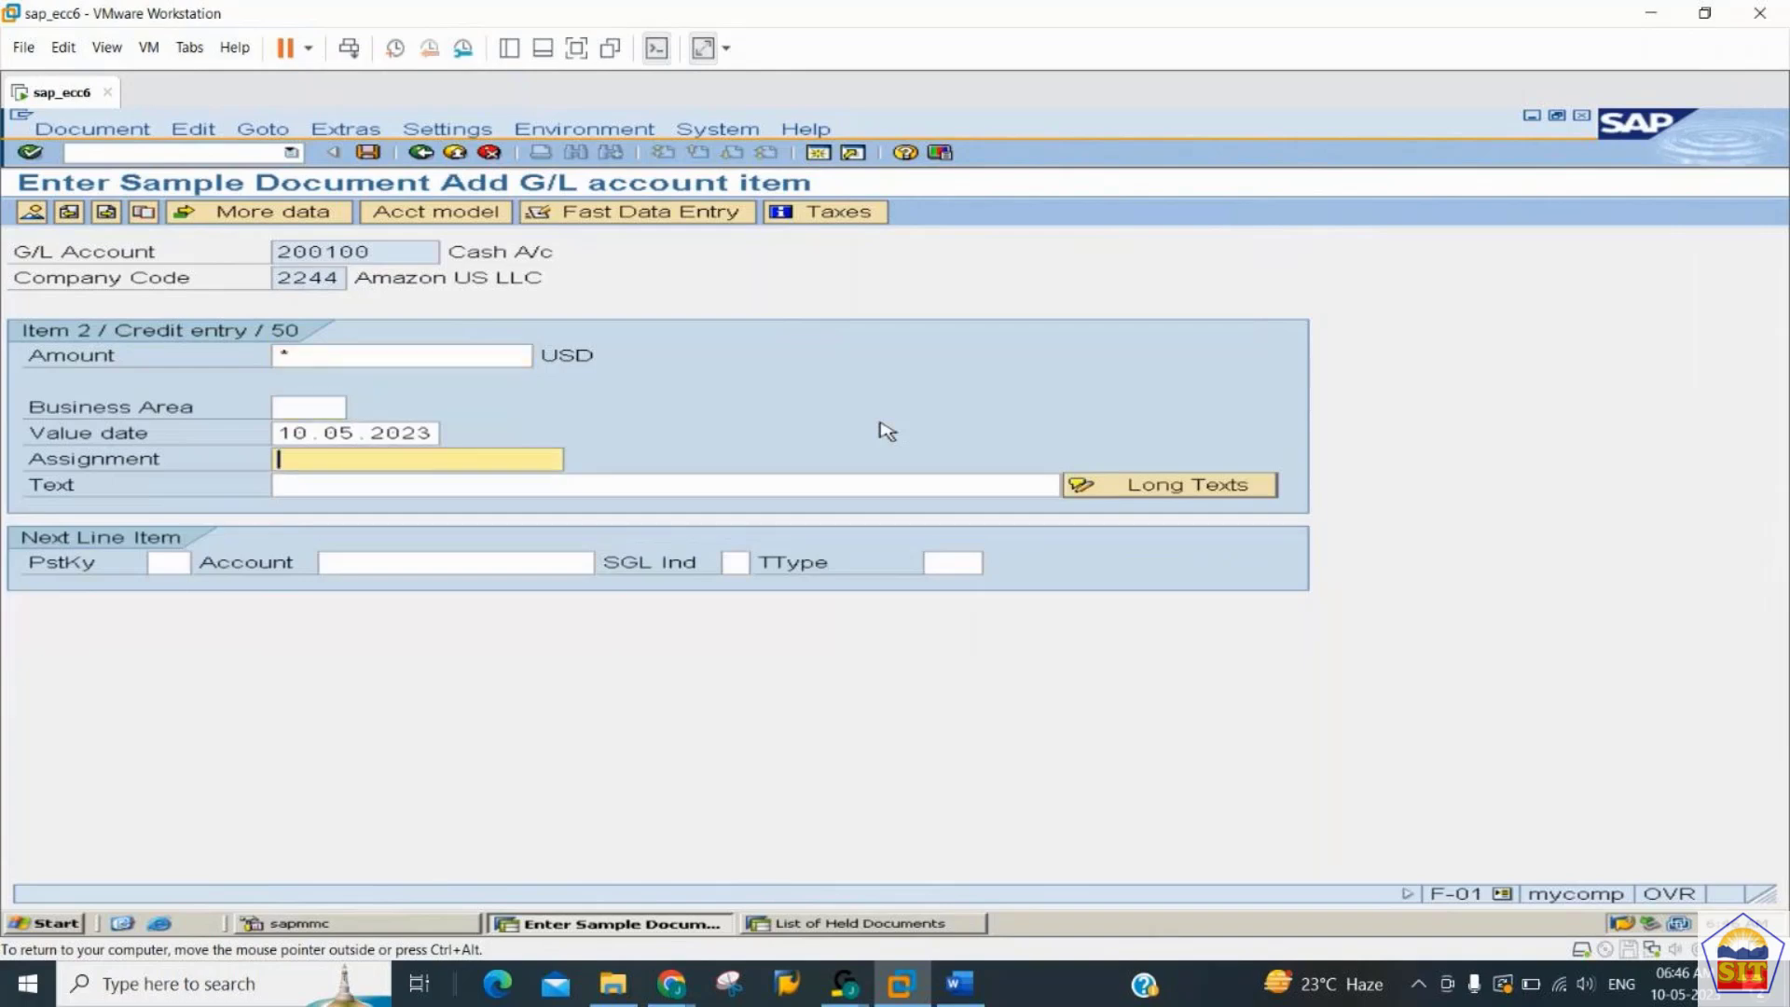
{"action": "key", "text": "Tab"}
{"action": "type", "text": "+"}
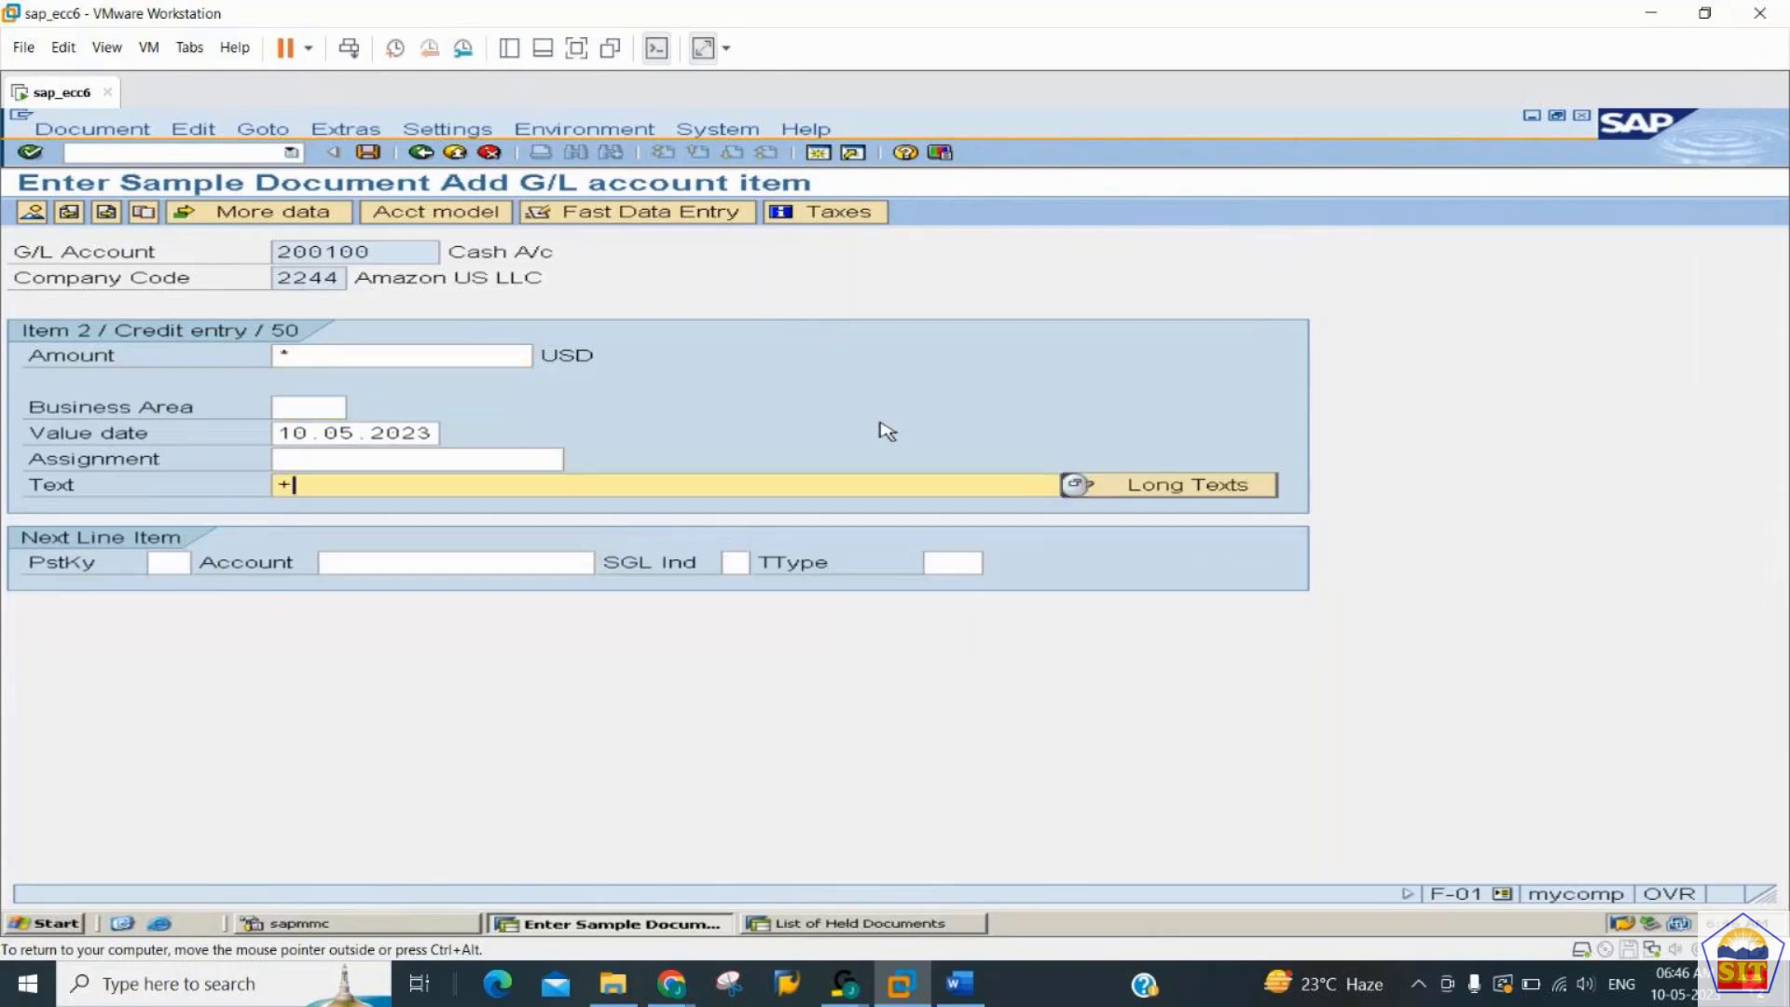
{"action": "left_click", "coordinate": [33, 212]}
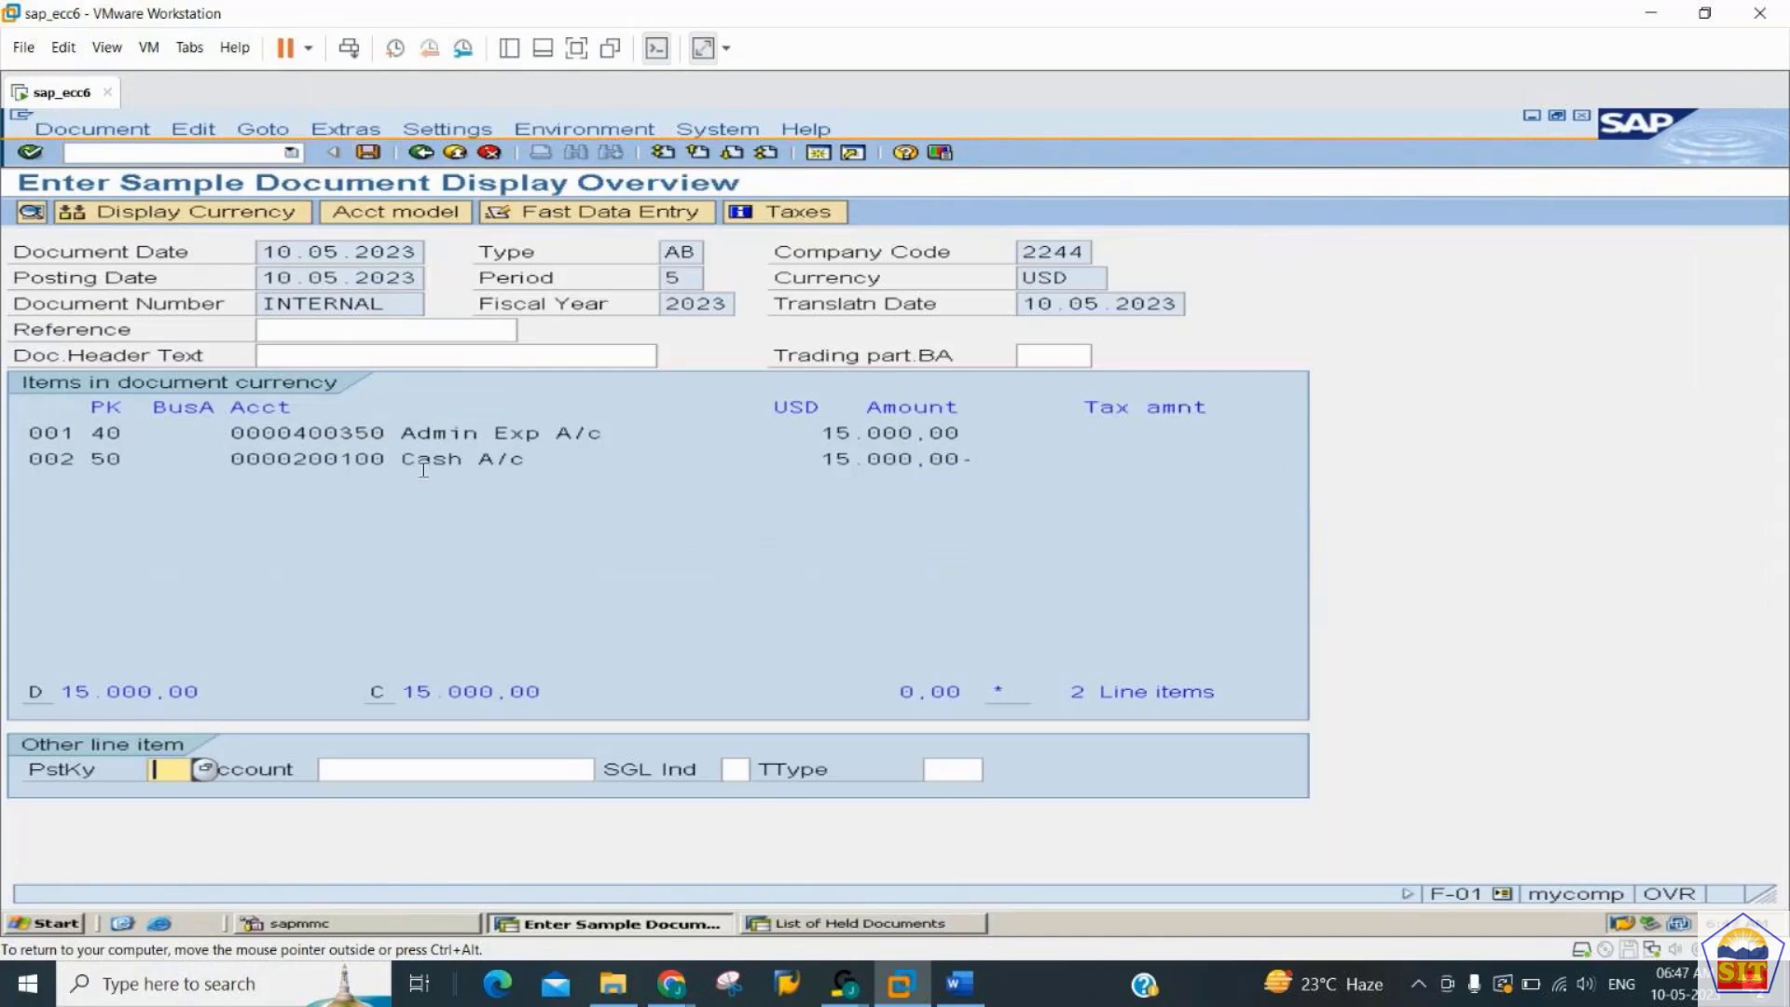
{"action": "left_click", "coordinate": [370, 152]}
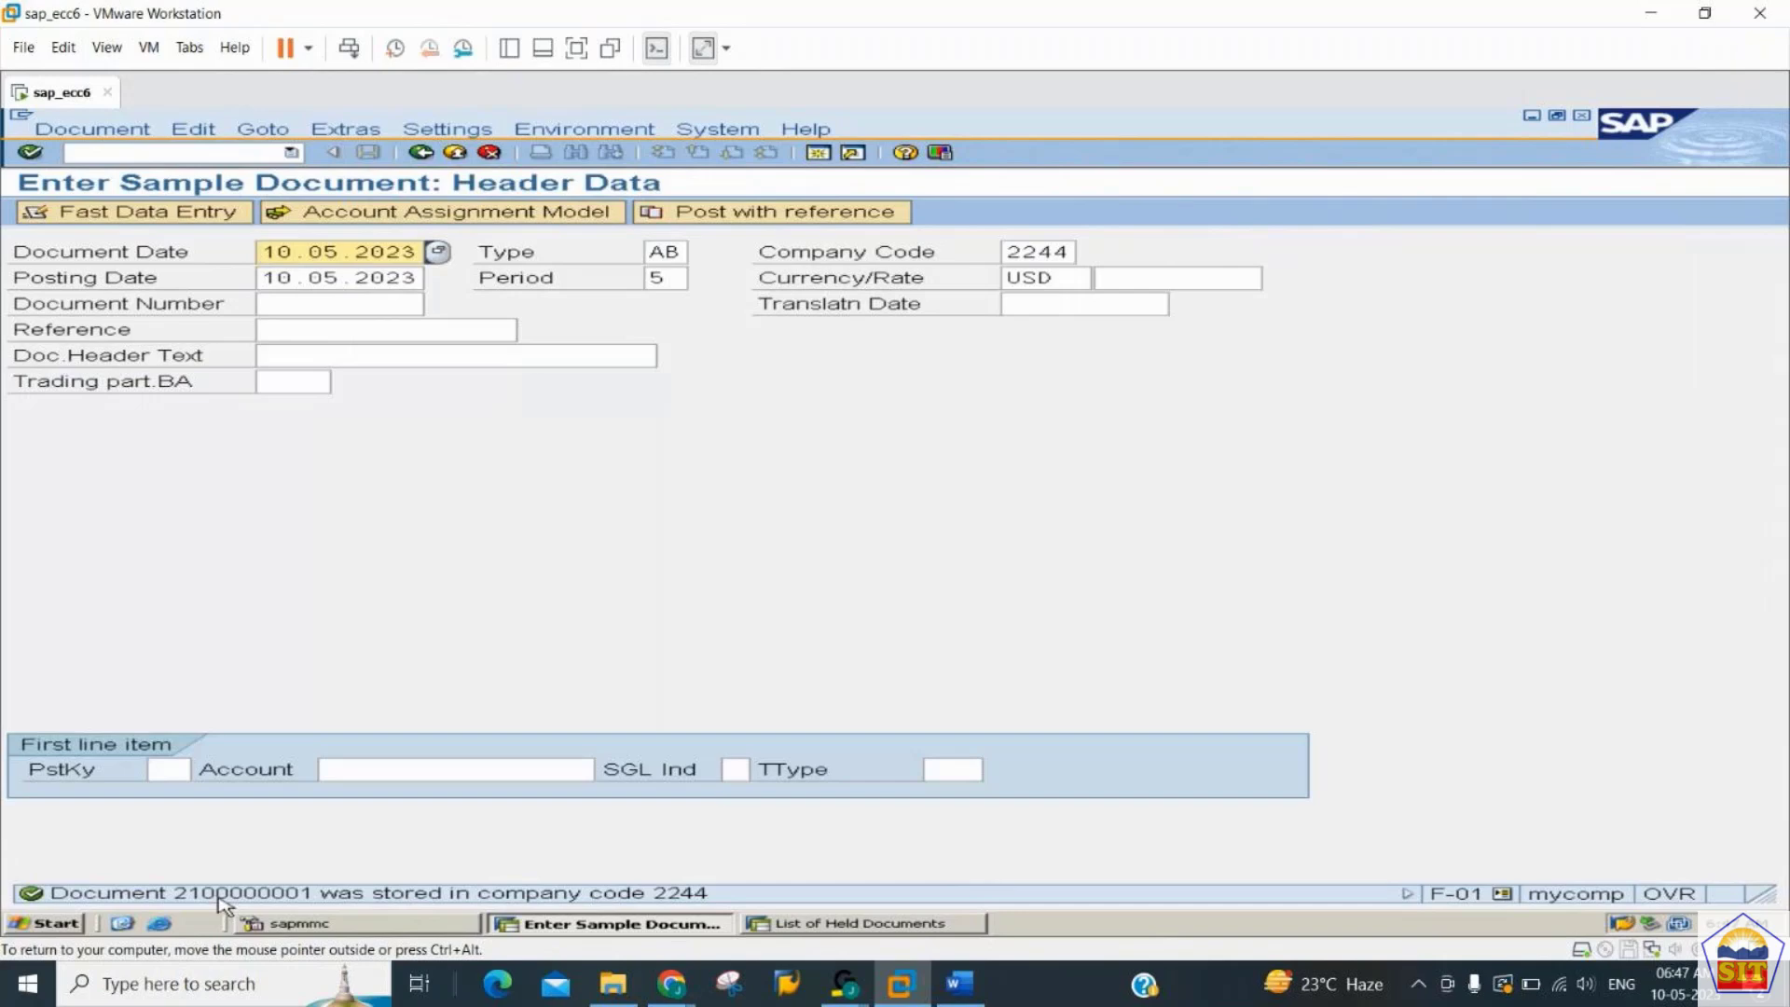
- Run FS10N and check the balance of account 400350 in company code 2244 for fiscal year 2023
{"action": "left_click", "coordinate": [194, 152]}
{"action": "type", "text": "/"}
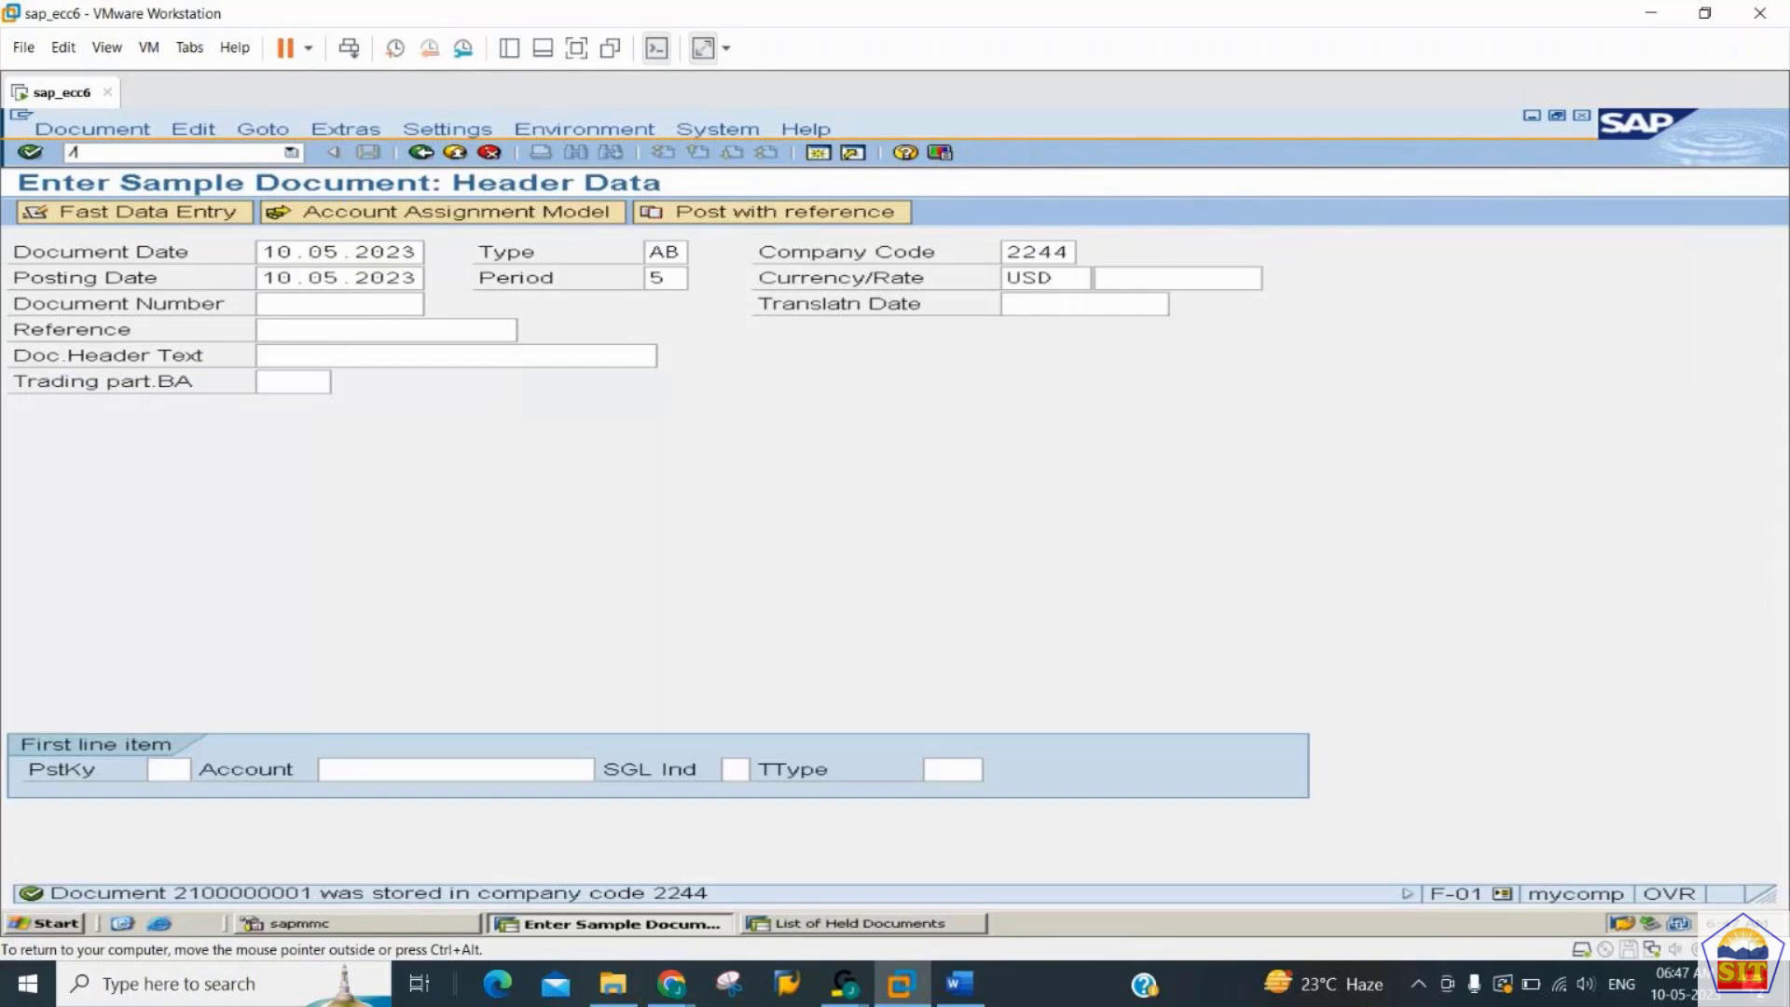
{"action": "type", "text": "nfs10n"}
{"action": "key", "text": "Return"}
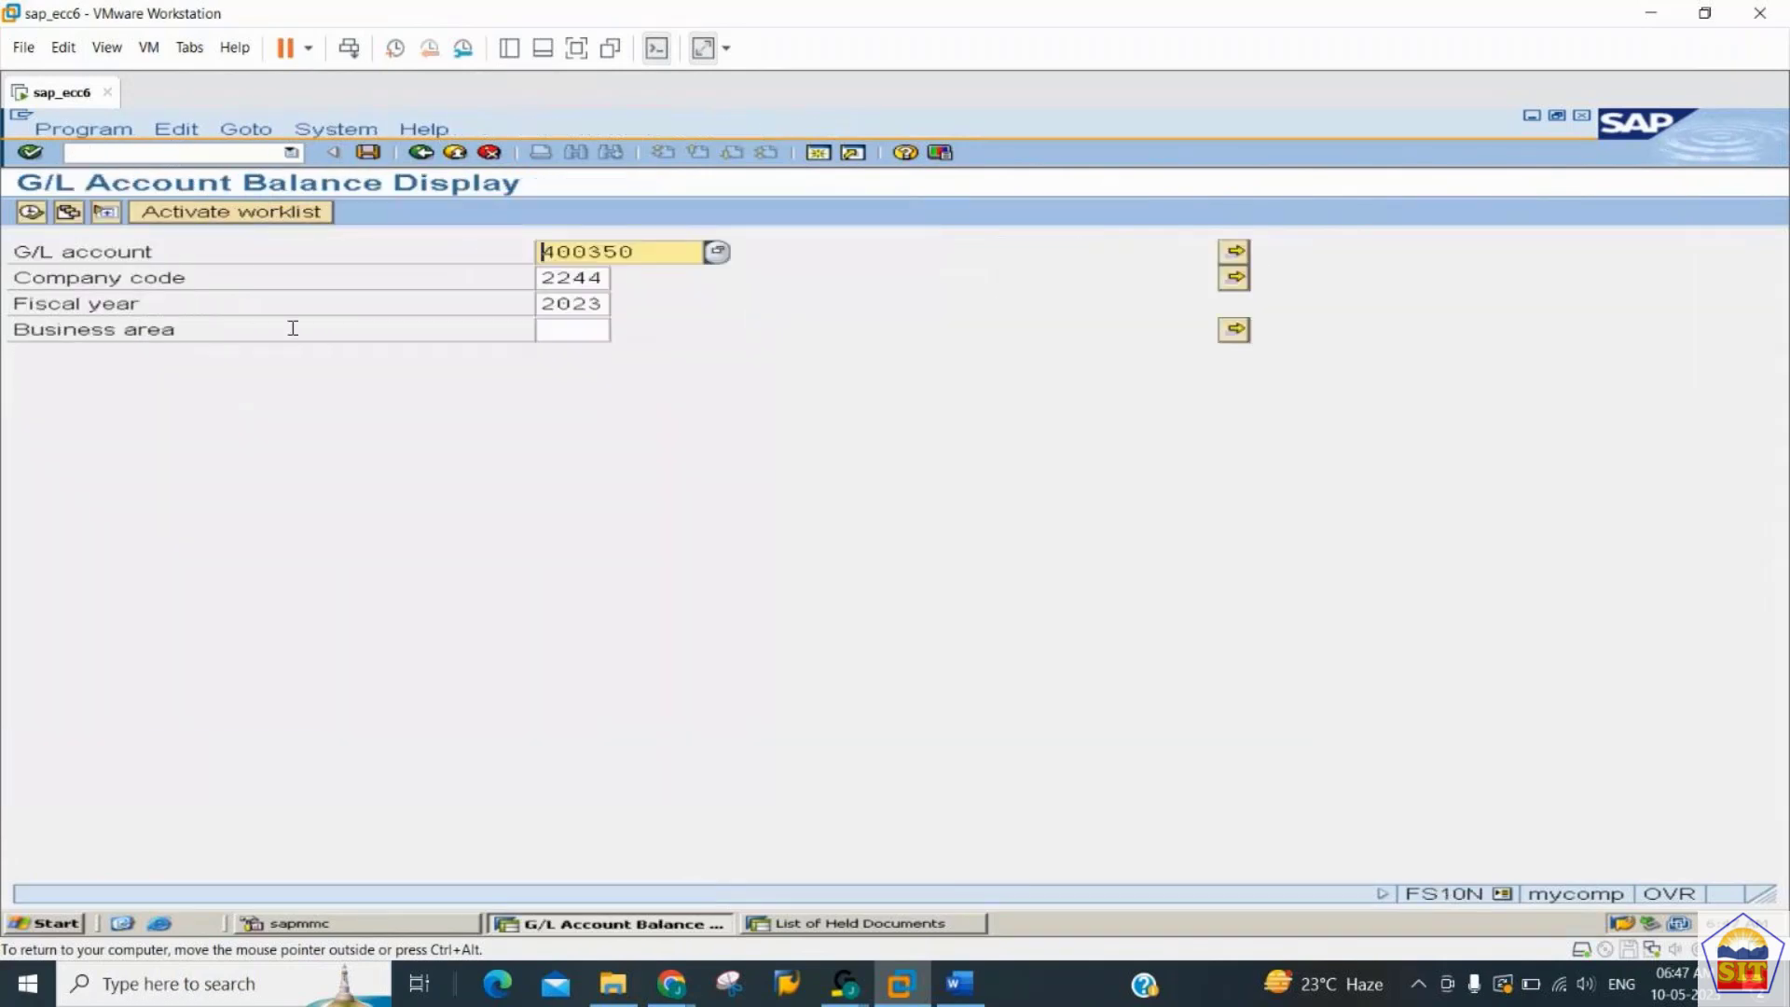
{"action": "left_click", "coordinate": [33, 212]}
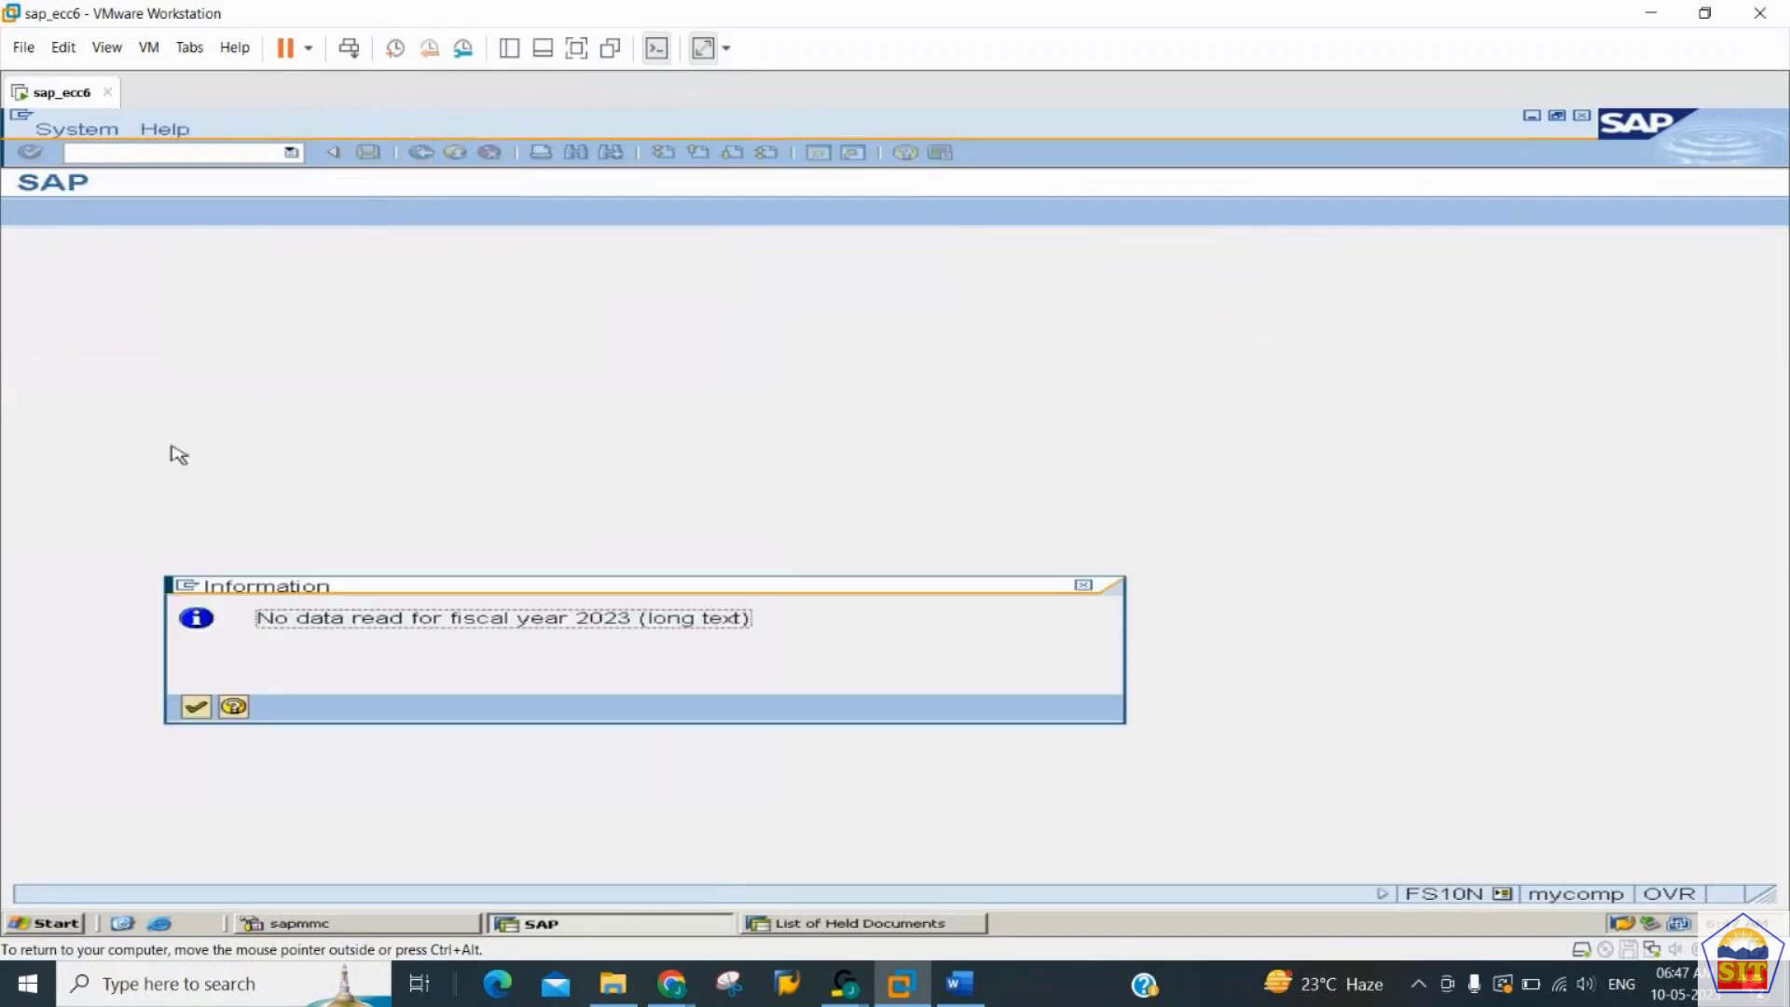
{"action": "key", "text": "Return"}
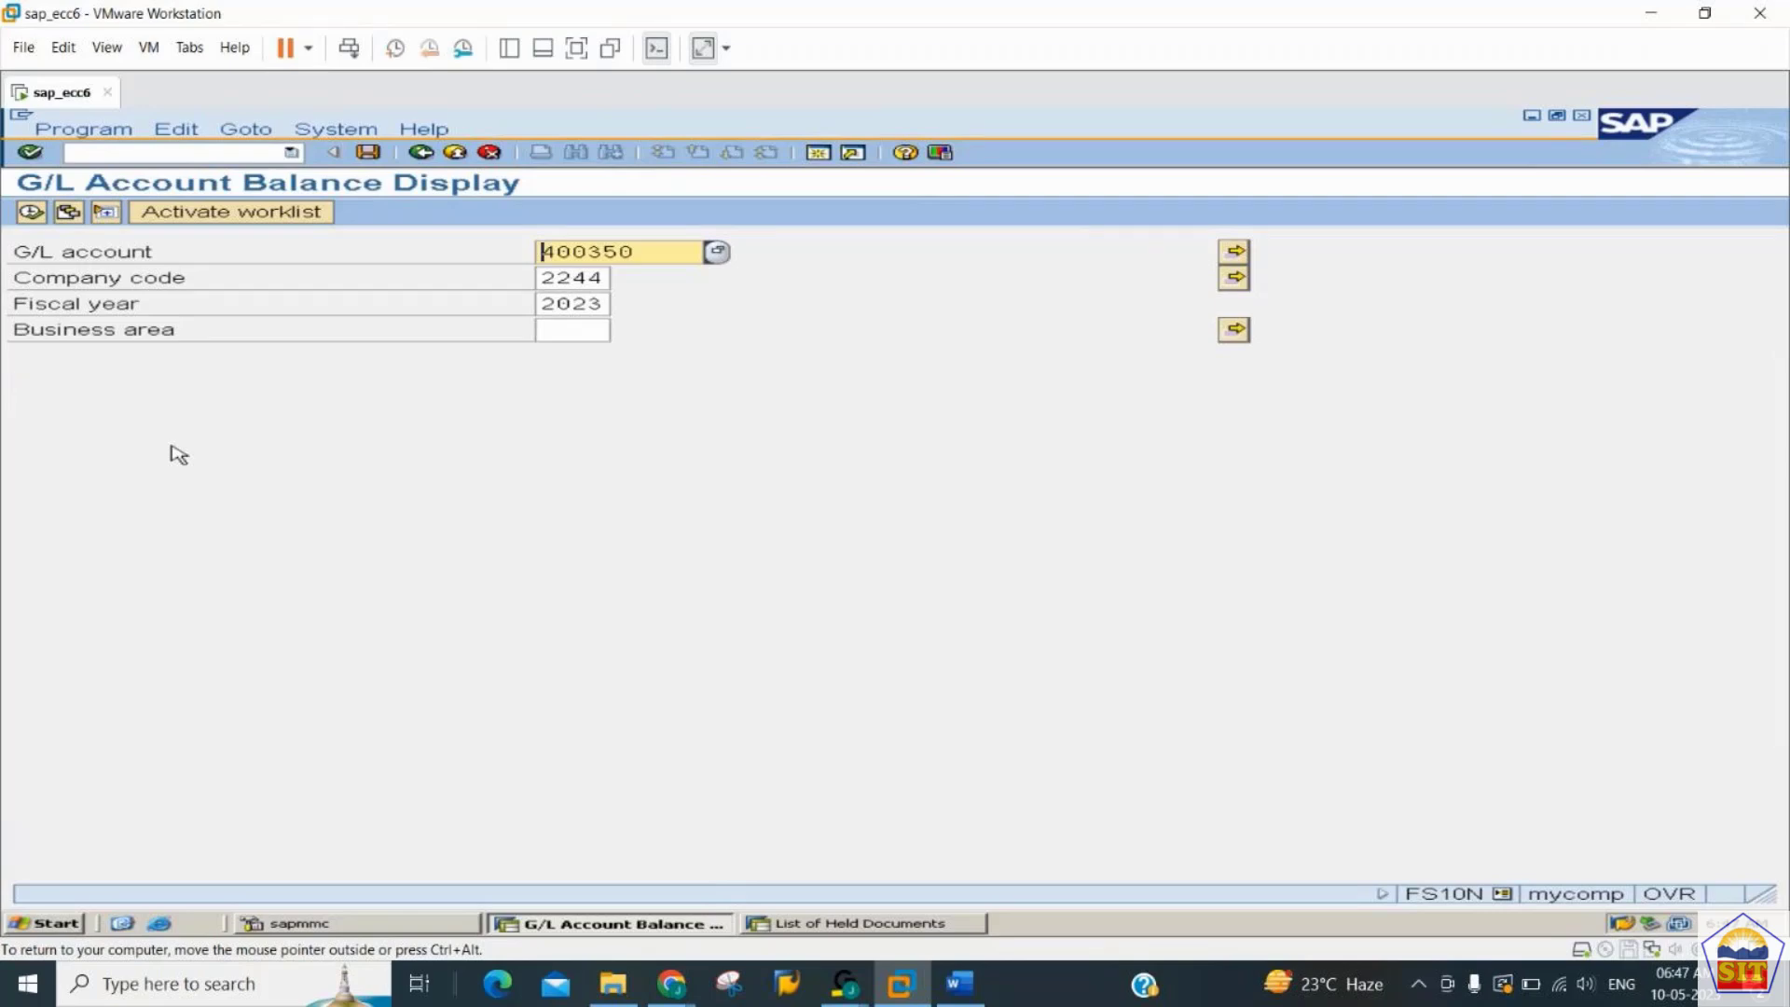
- Switch to the Word notes and read the steps for displaying a sample document and posting with reference to it
{"action": "left_click", "coordinate": [177, 154]}
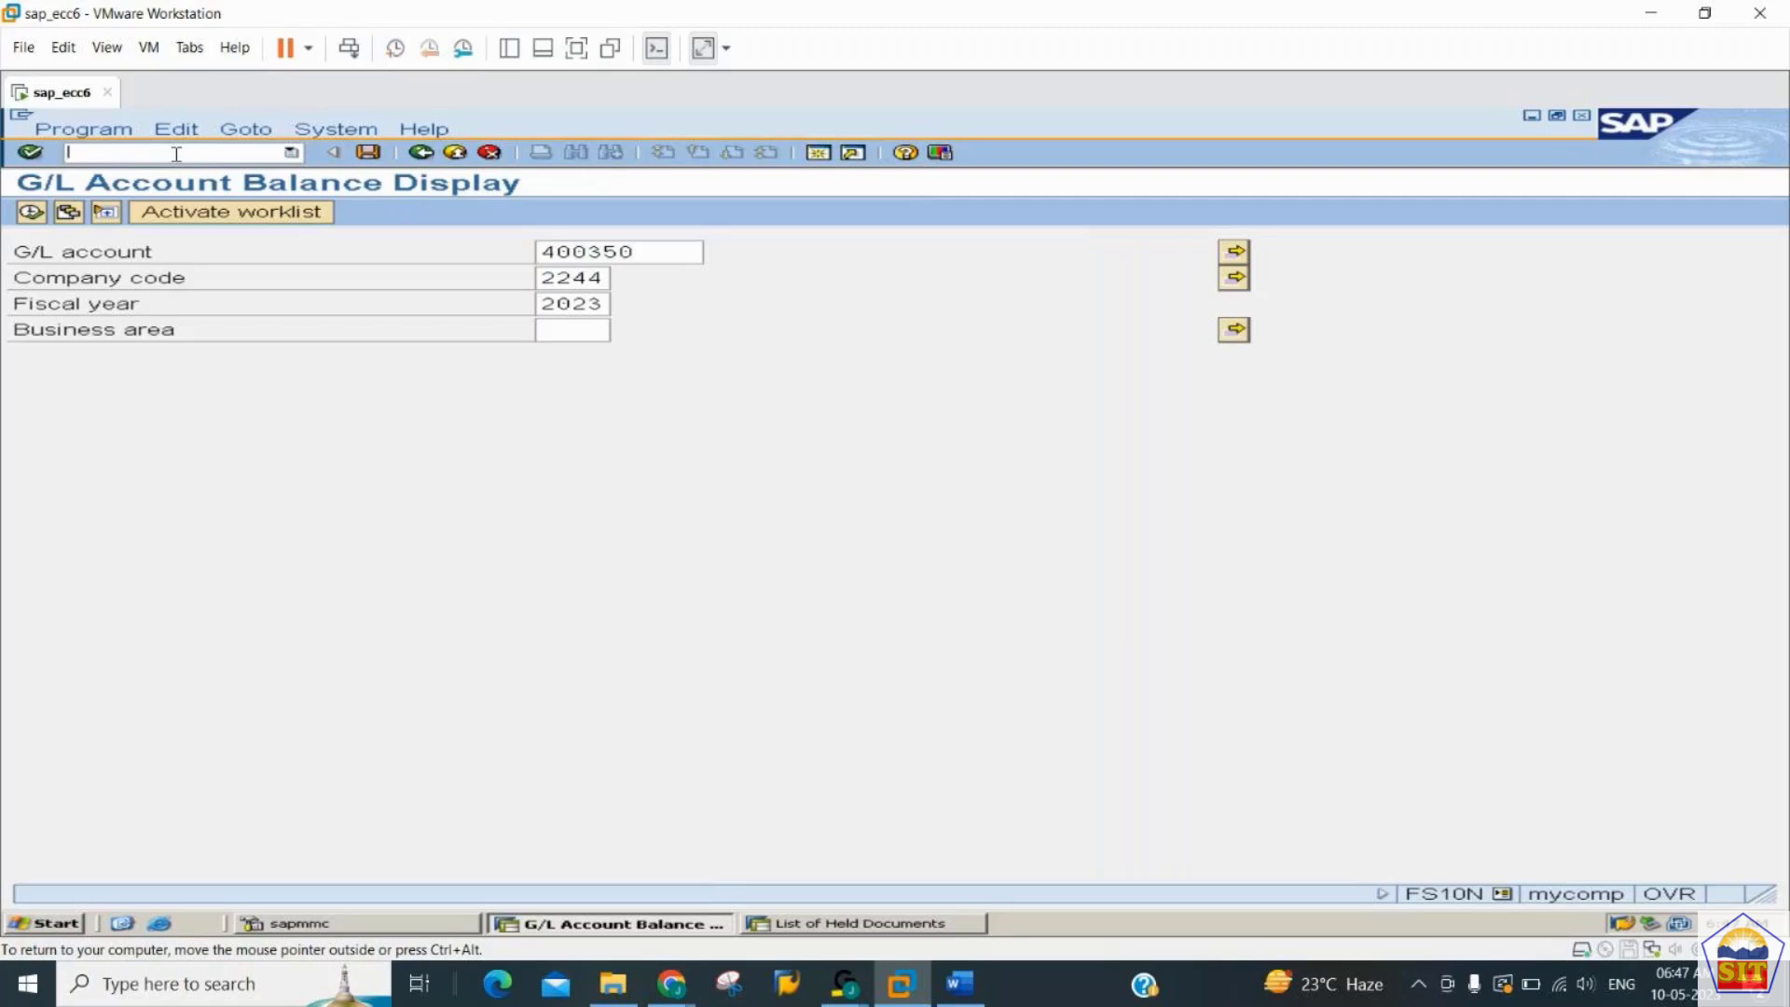
{"action": "left_click", "coordinate": [955, 1001]}
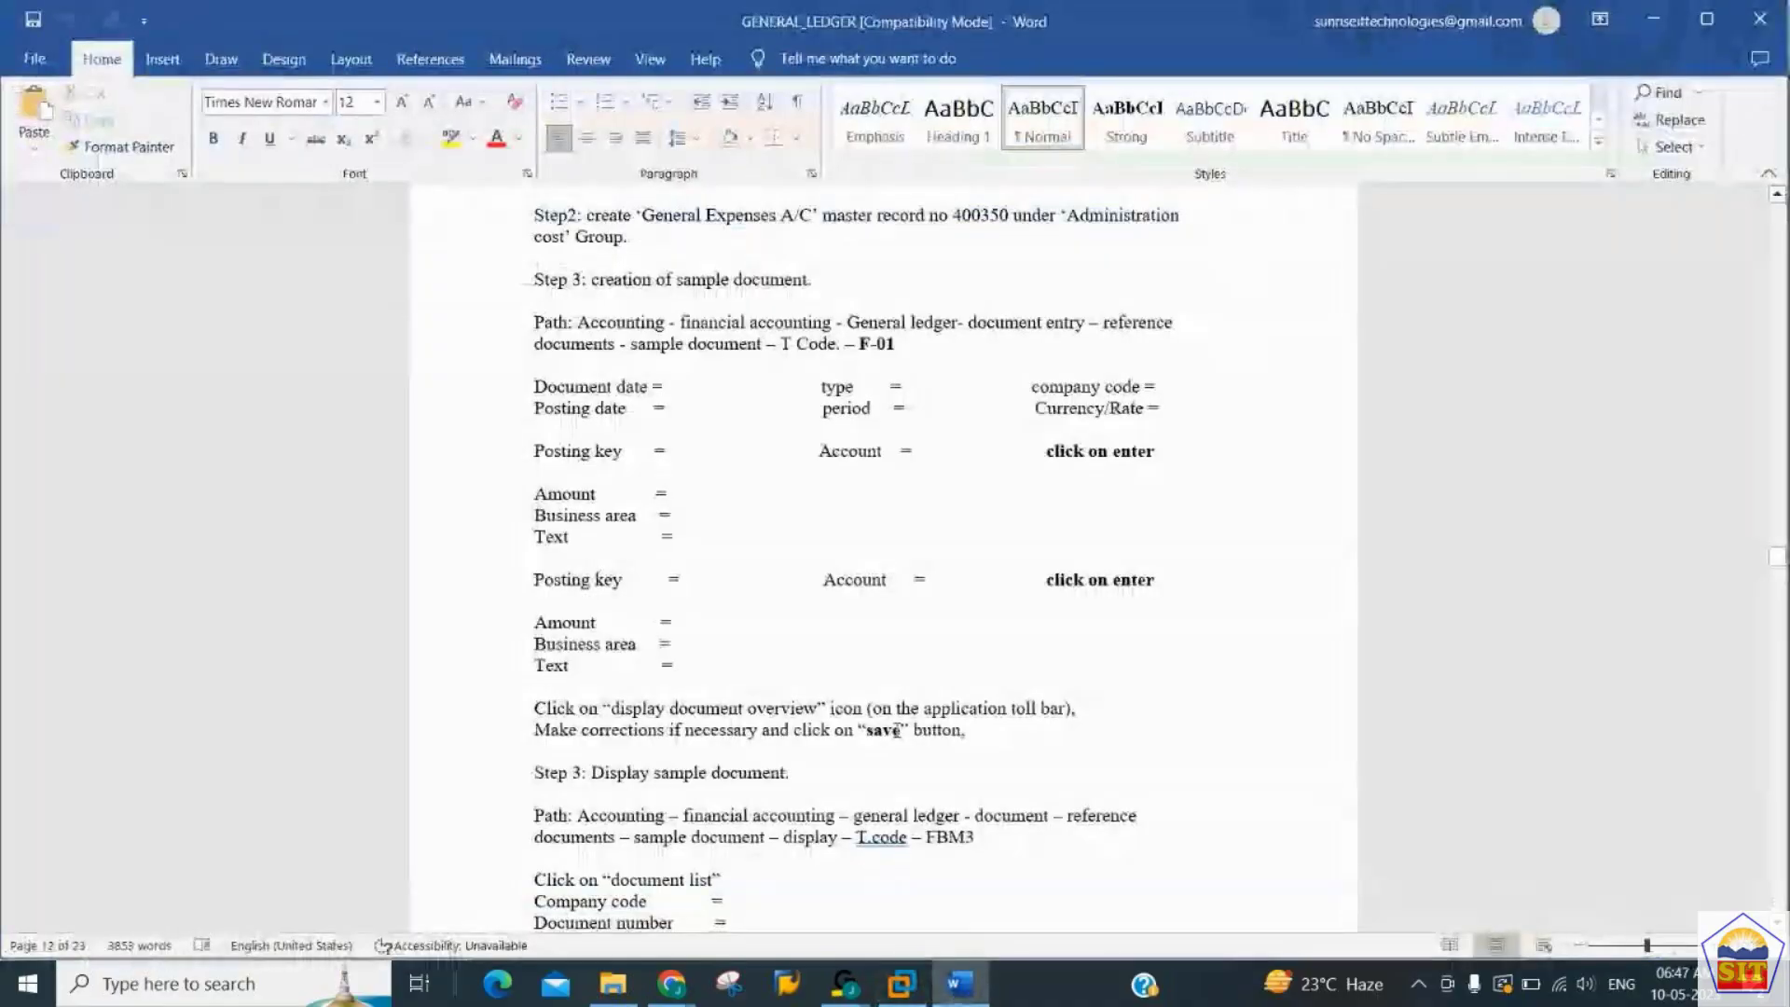
{"action": "scroll", "coordinate": [896, 730], "scroll_direction": "down", "scroll_amount": 5}
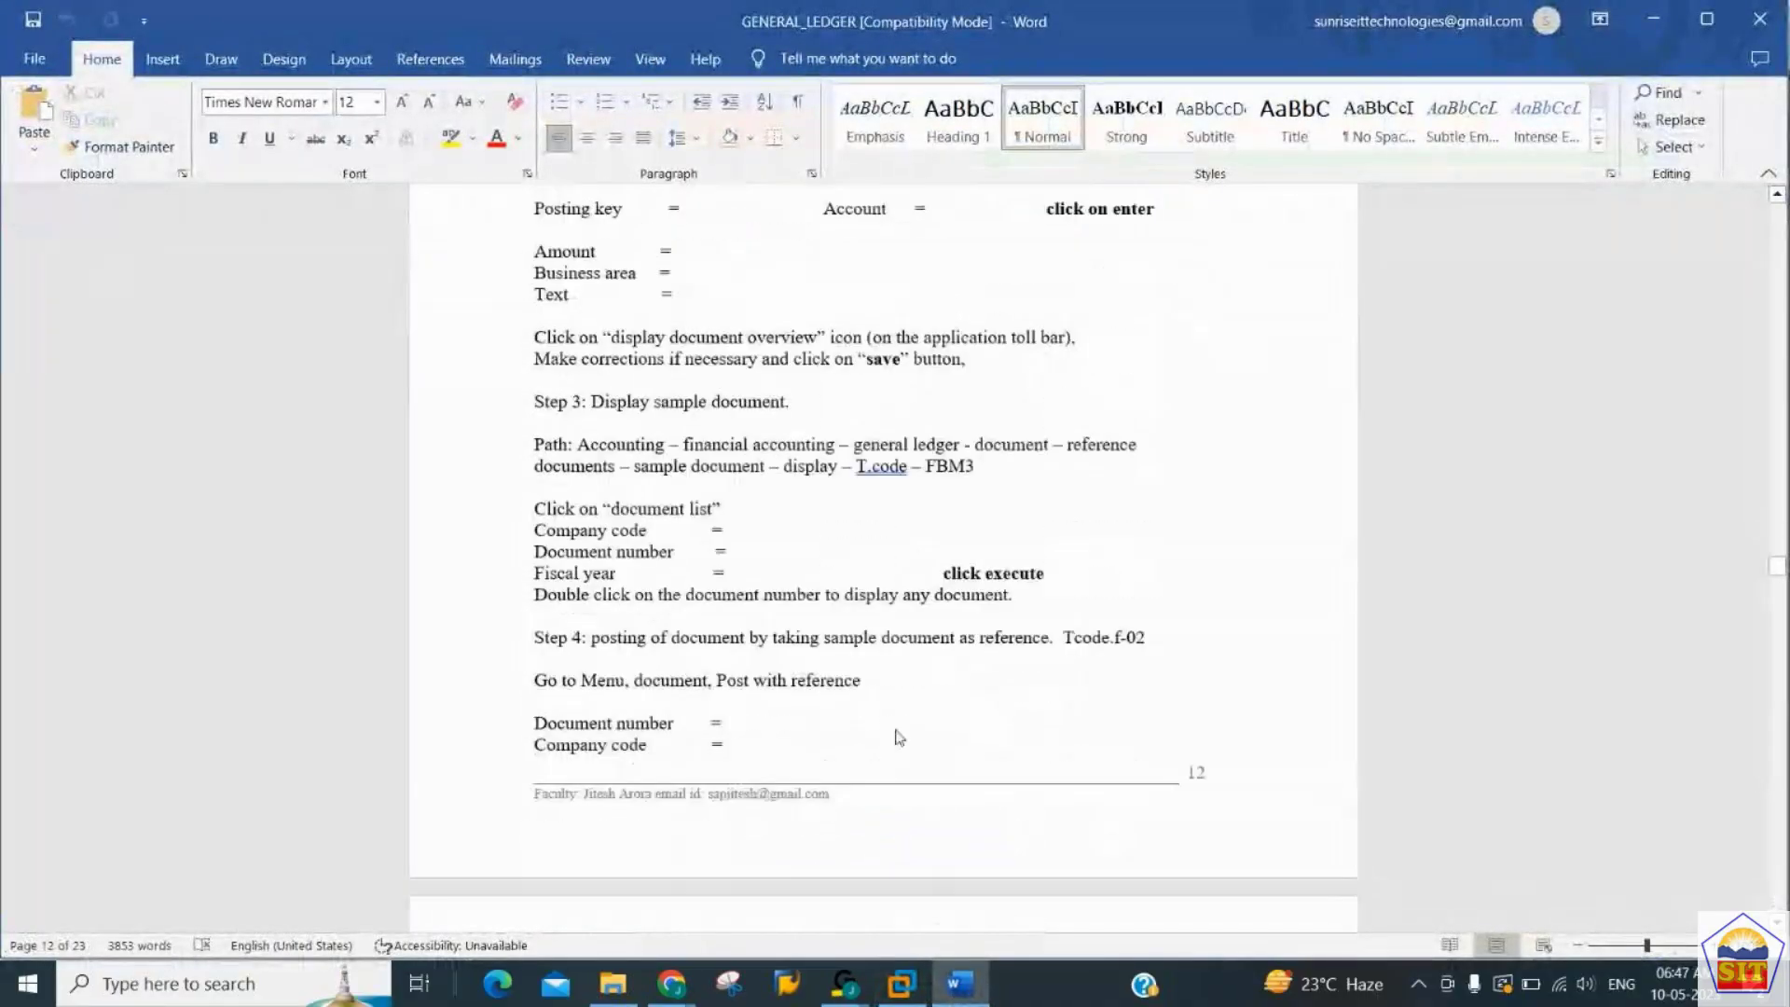
{"action": "key", "text": "Up"}
{"action": "key", "text": "Up"}
{"action": "key", "text": "Up"}
{"action": "key", "text": "Up"}
{"action": "key", "text": "Up"}
{"action": "key", "text": "Up"}
{"action": "key", "text": "Up"}
{"action": "key", "text": "Up"}
{"action": "key", "text": "Up"}
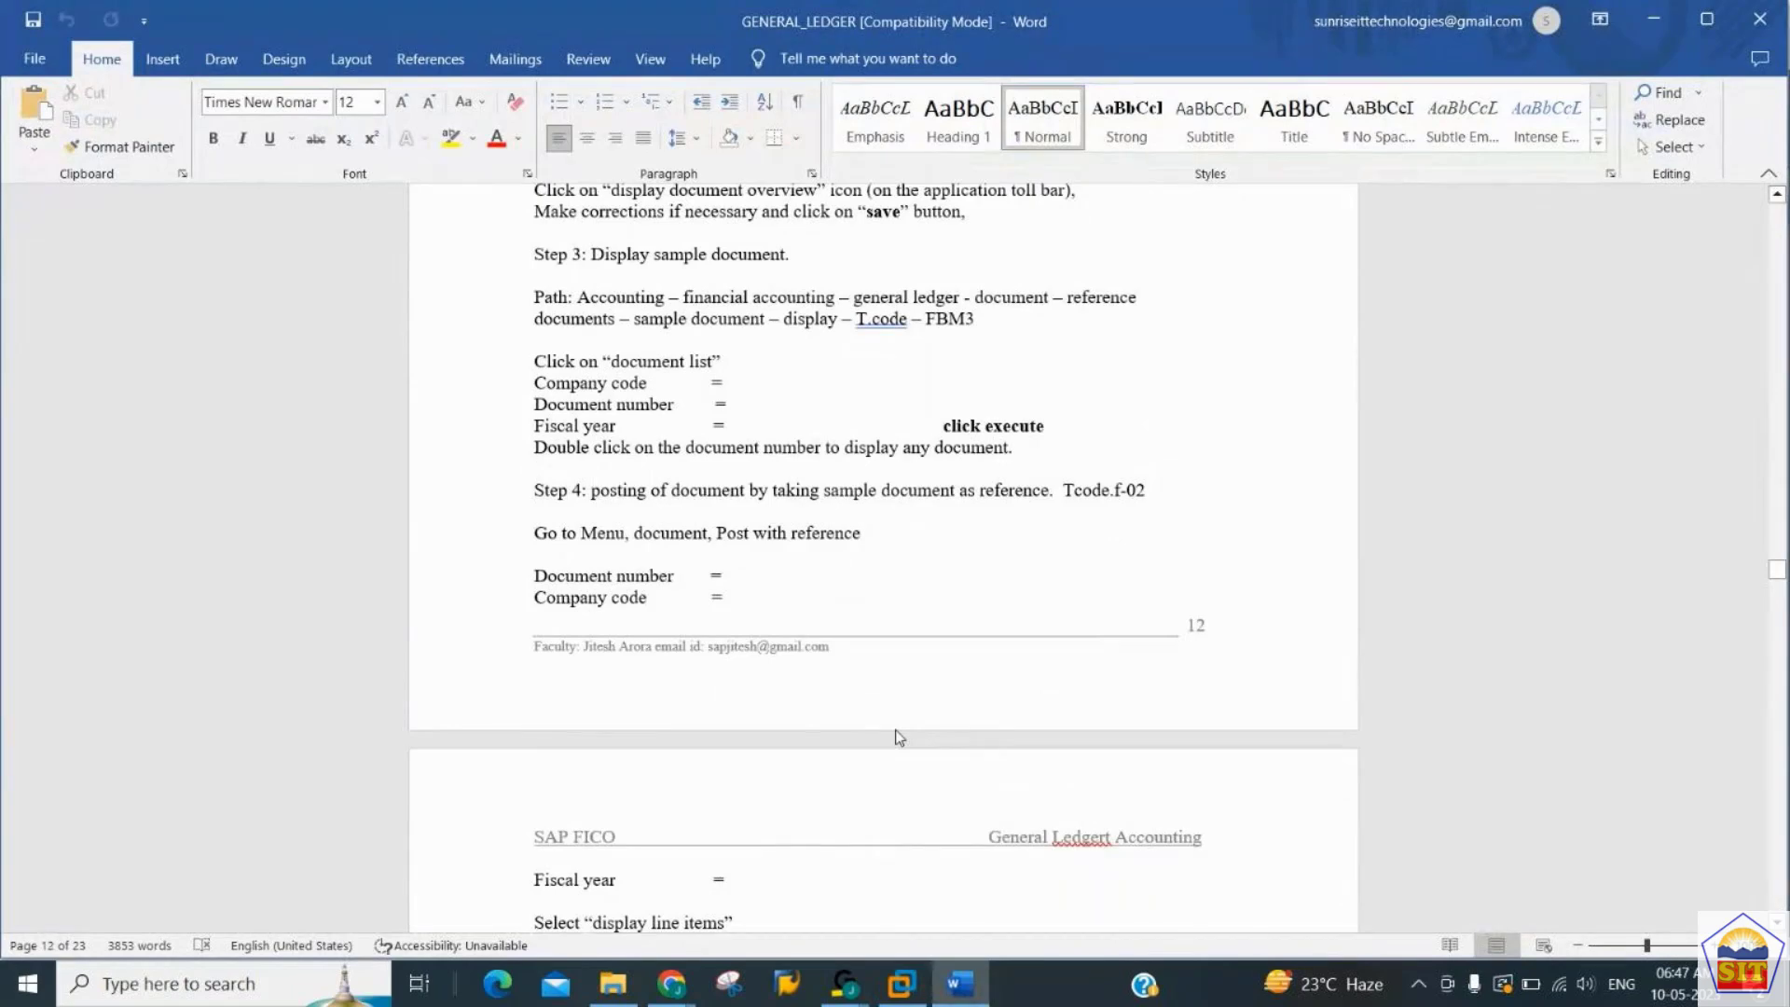
- Return to SAP and open the sample document display with transaction FBM3
{"action": "key", "text": "alt+Tab"}
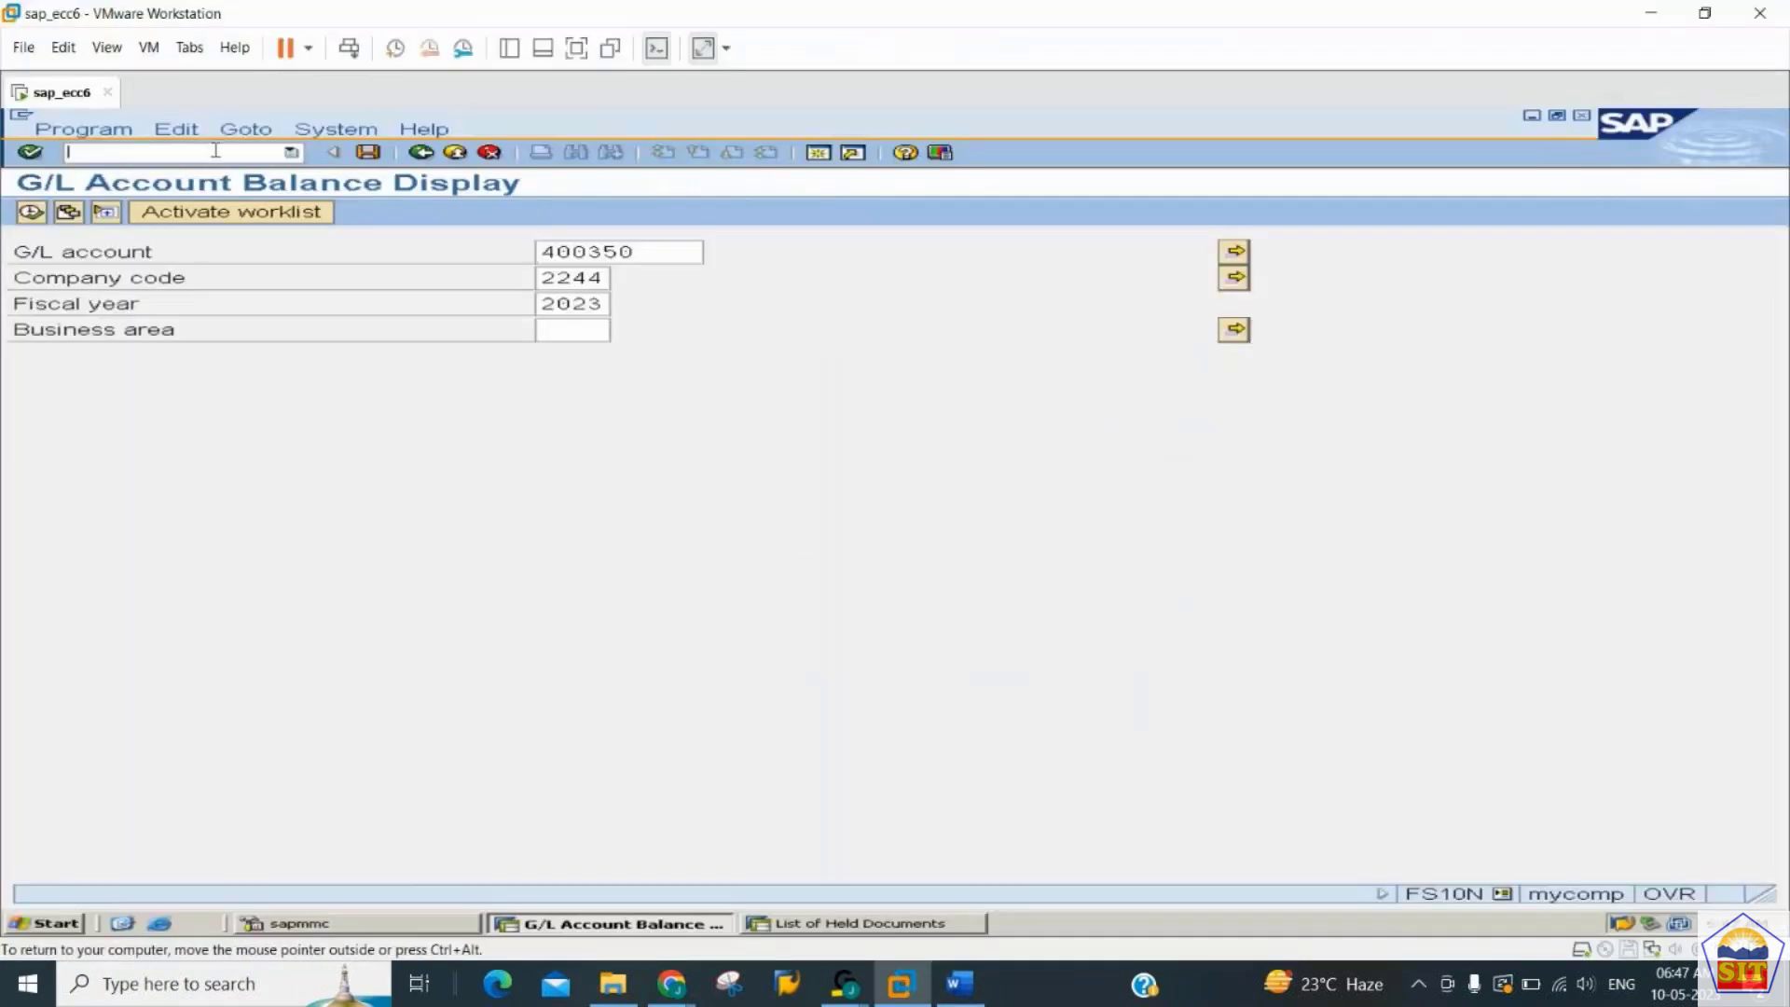
{"action": "type", "text": "/nfbm3"}
{"action": "key", "text": "Return"}
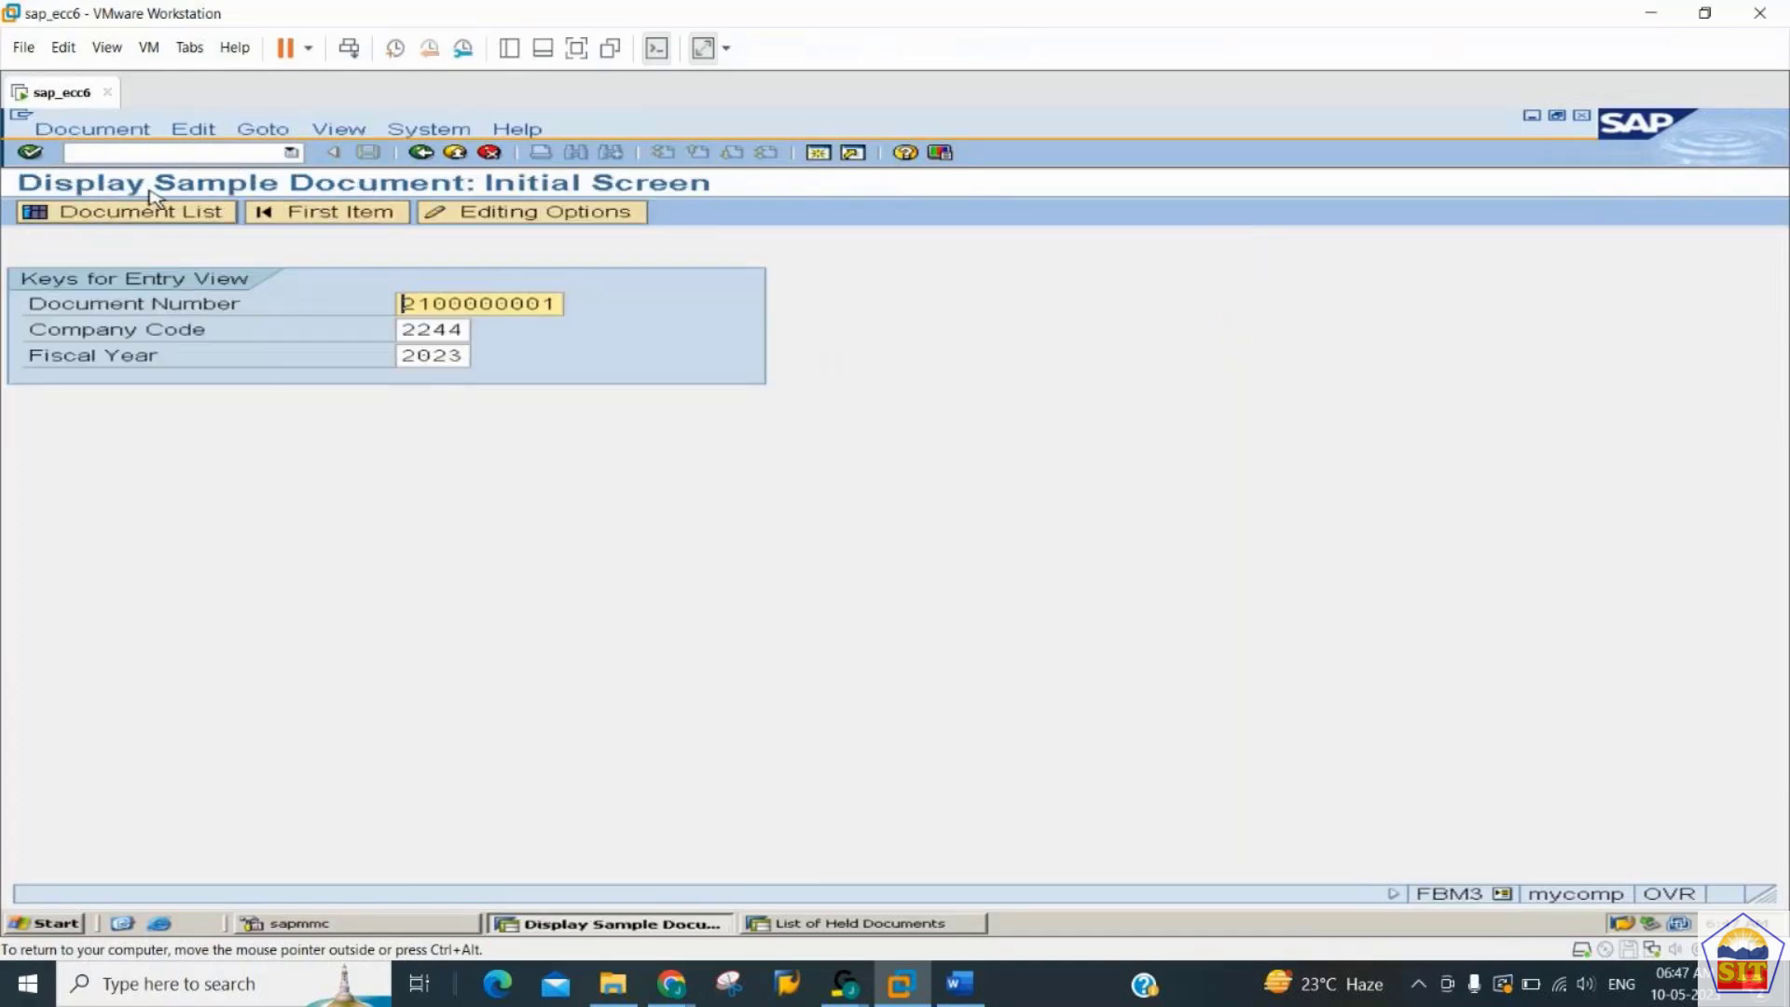
- List the sample documents of company code 2244 with document numbers from 1 to all in fiscal year 2023
{"action": "left_click", "coordinate": [164, 222]}
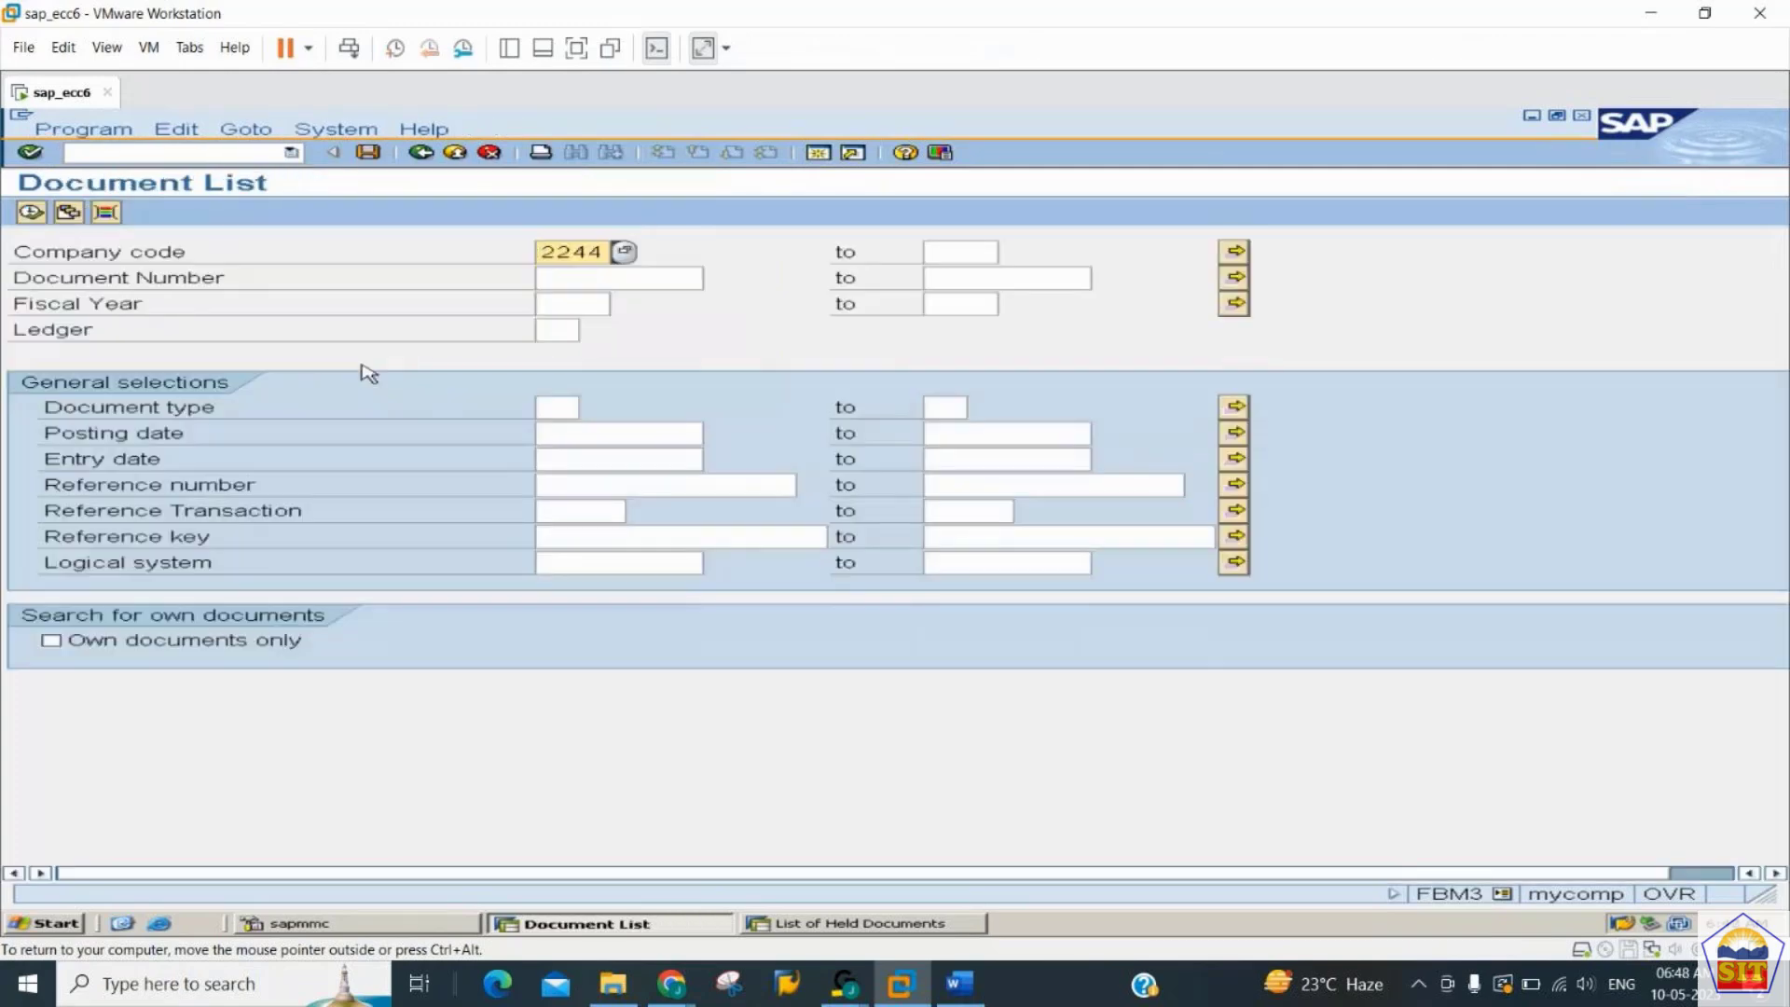
{"action": "key", "text": "Tab"}
{"action": "key", "text": "Tab"}
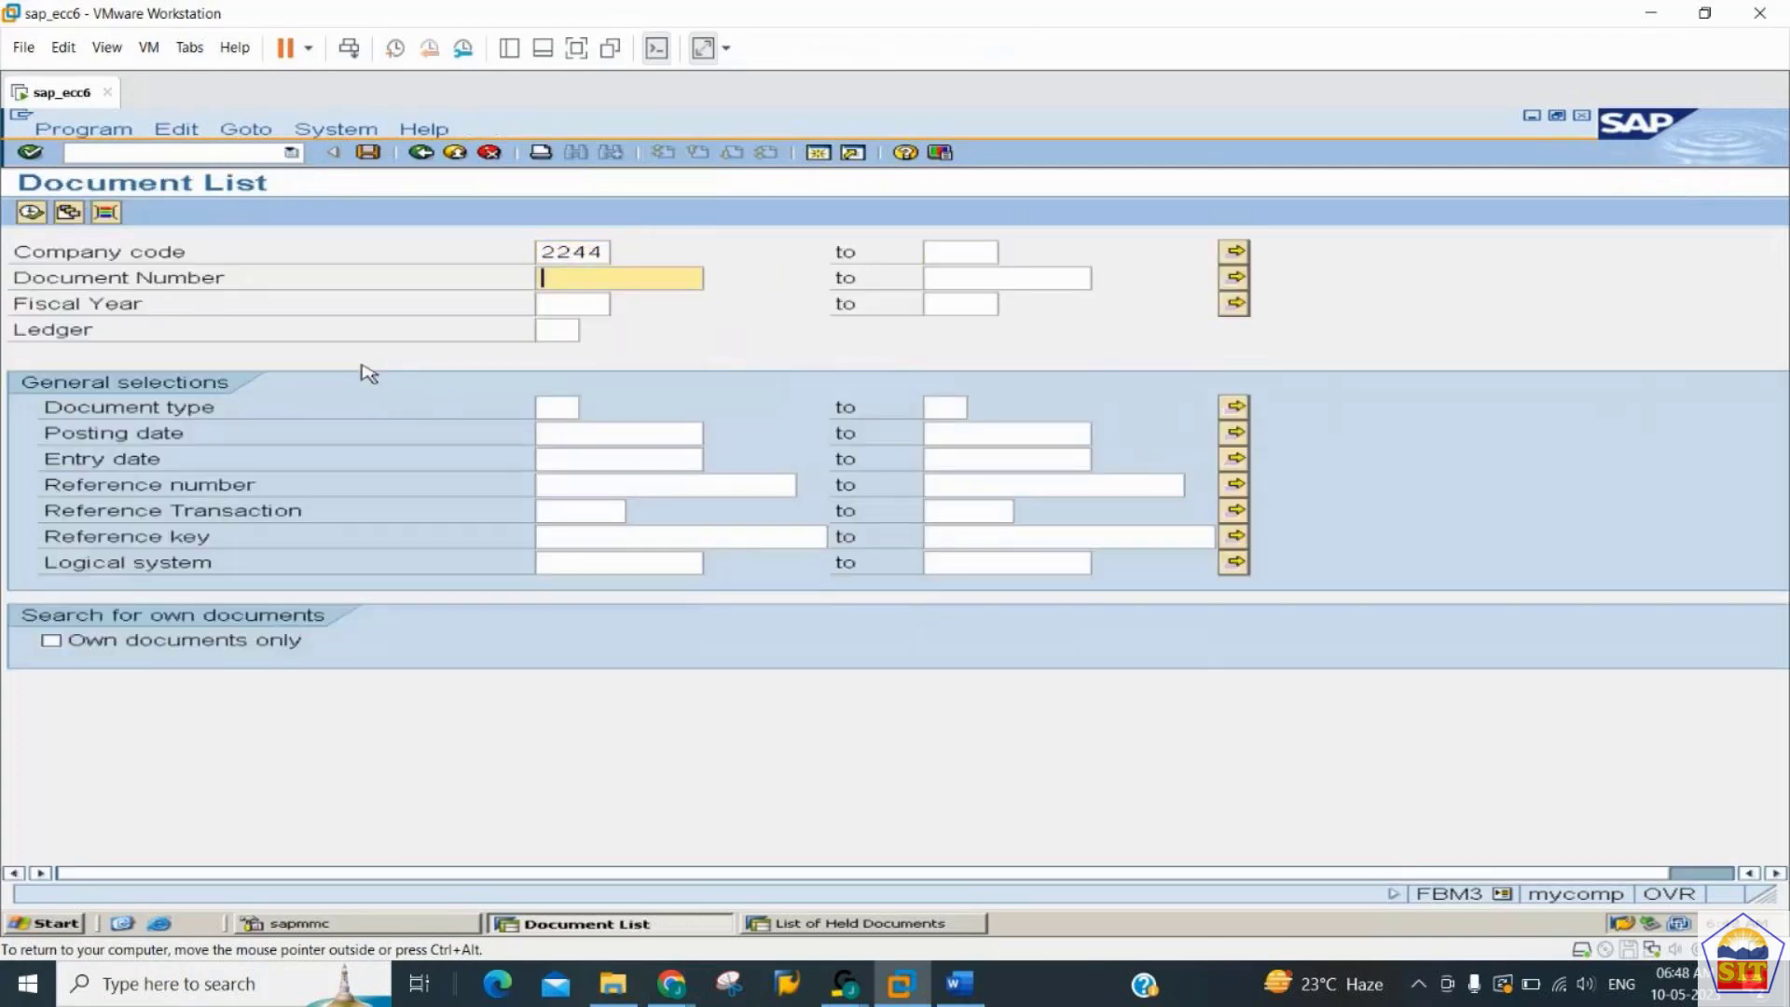
{"action": "key", "text": "Tab"}
{"action": "key", "text": "shift+Tab"}
{"action": "type", "text": "1"}
{"action": "key", "text": "Tab"}
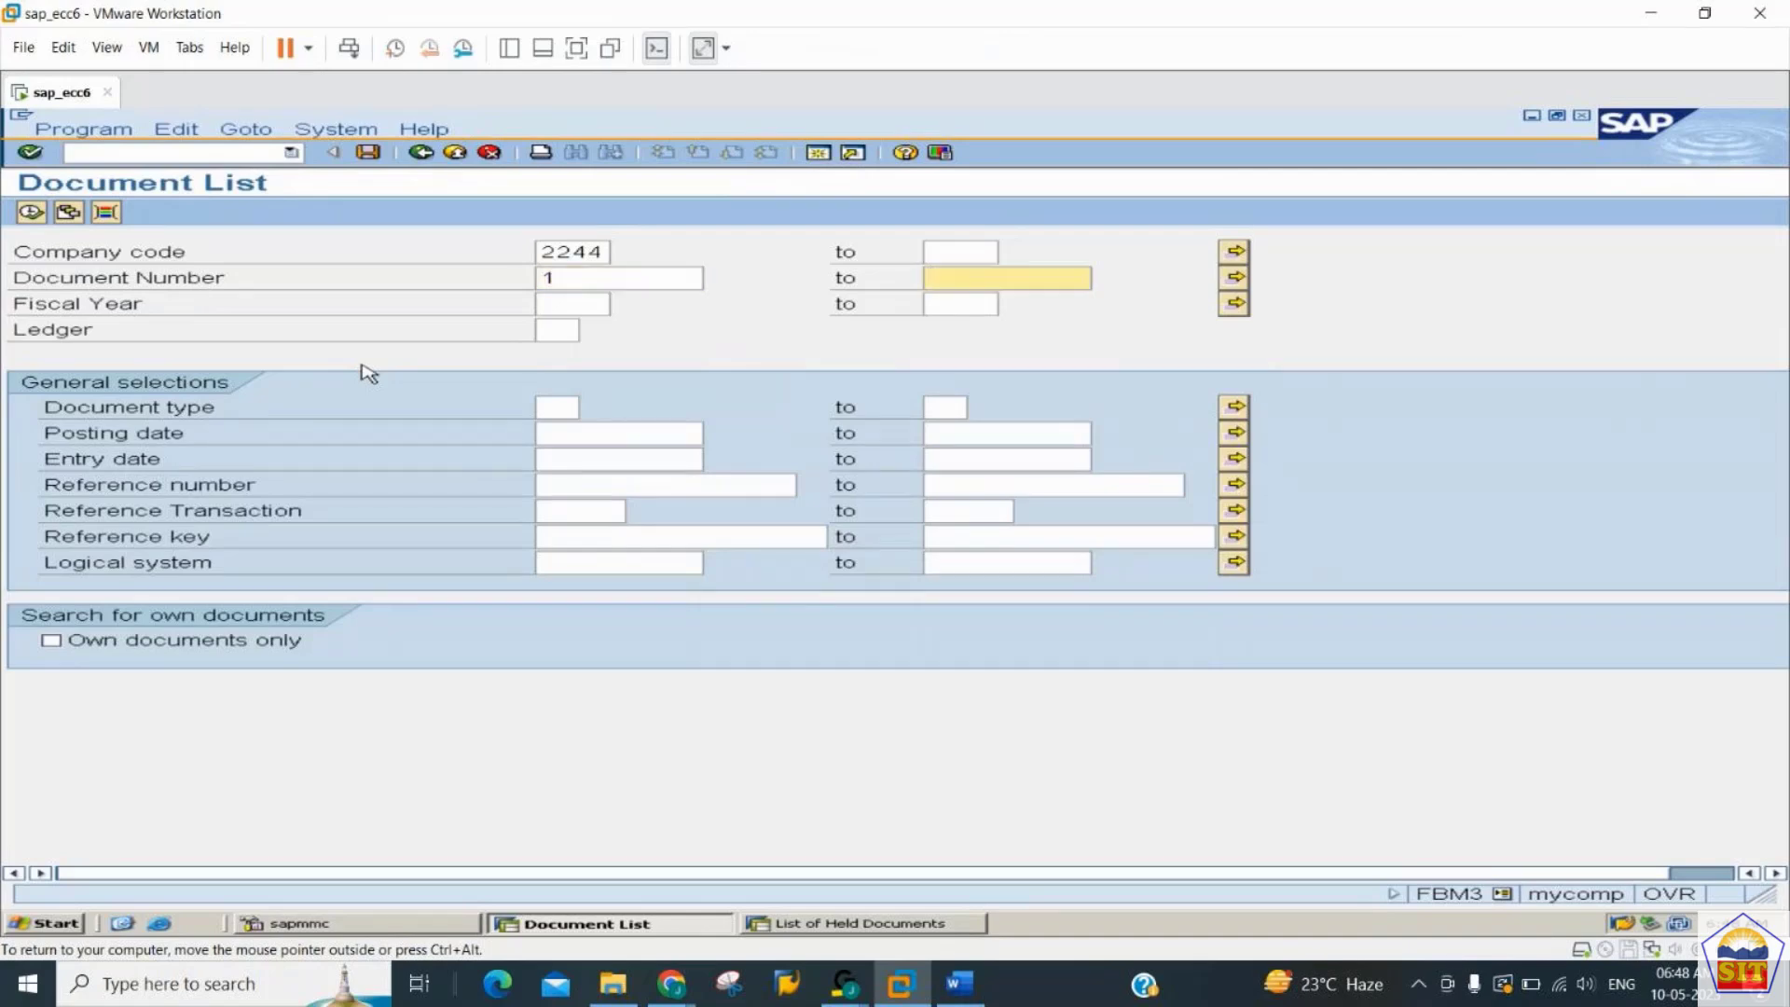
{"action": "type", "text": "all"}
{"action": "key", "text": "Tab"}
{"action": "type", "text": "2"}
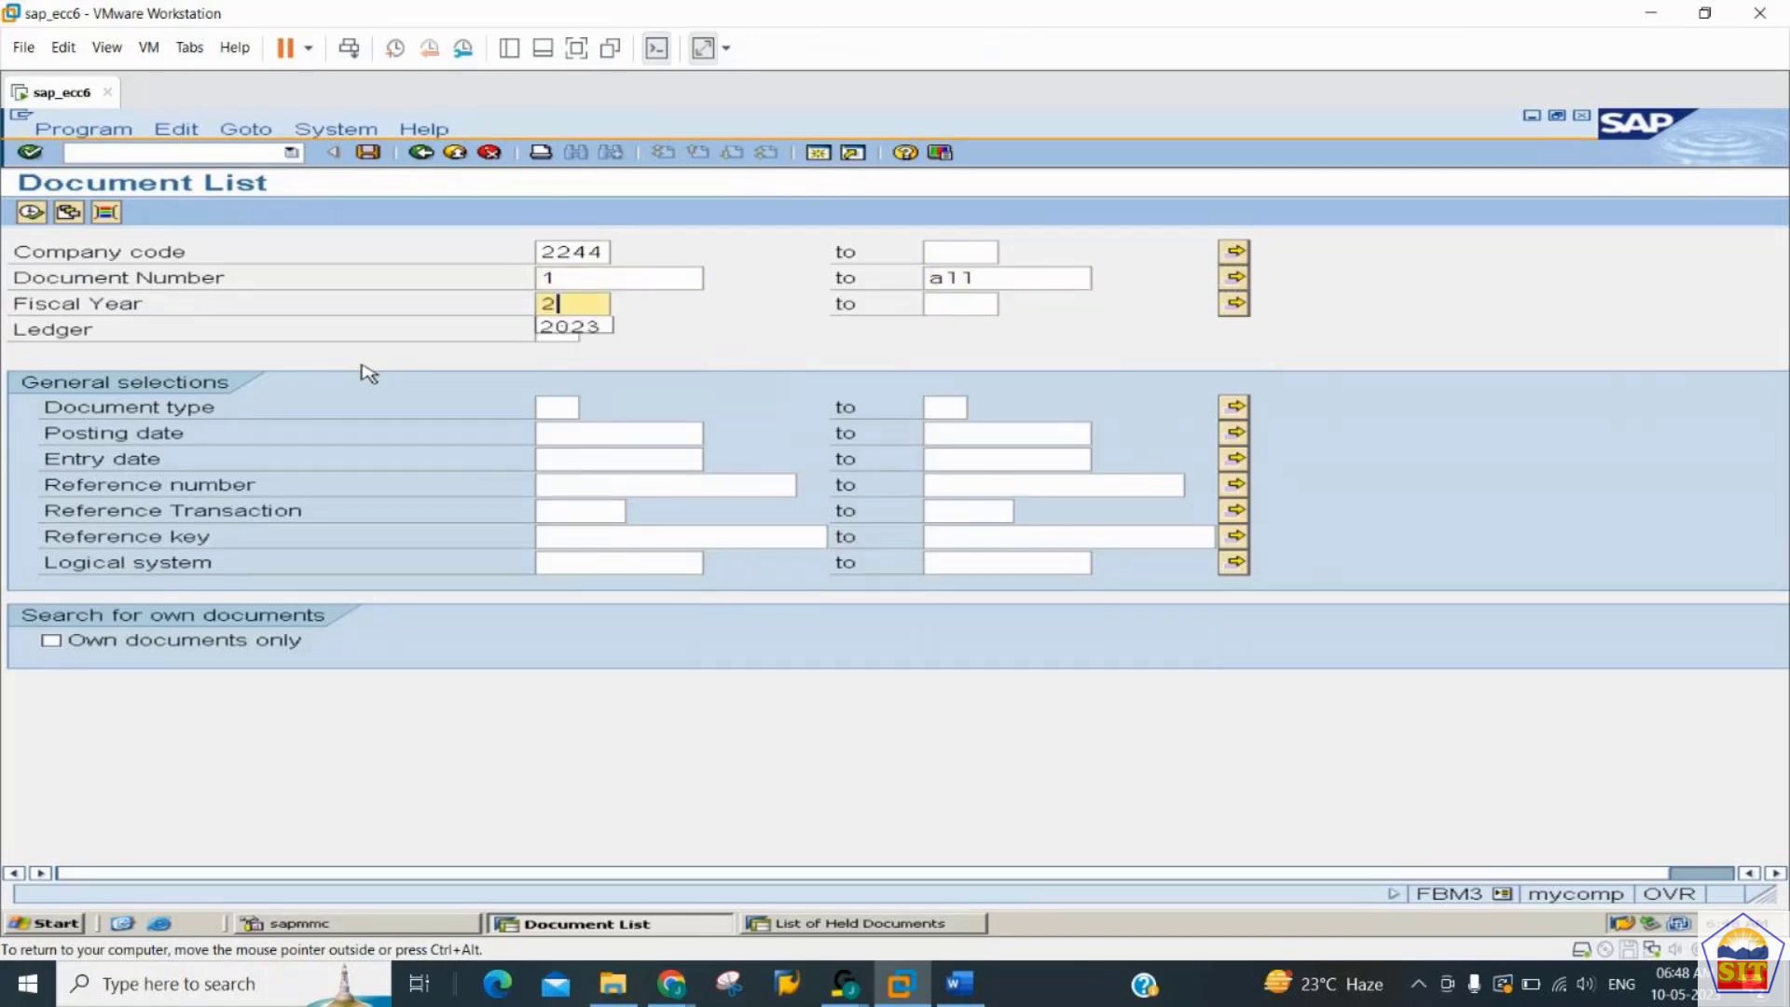
{"action": "type", "text": "023"}
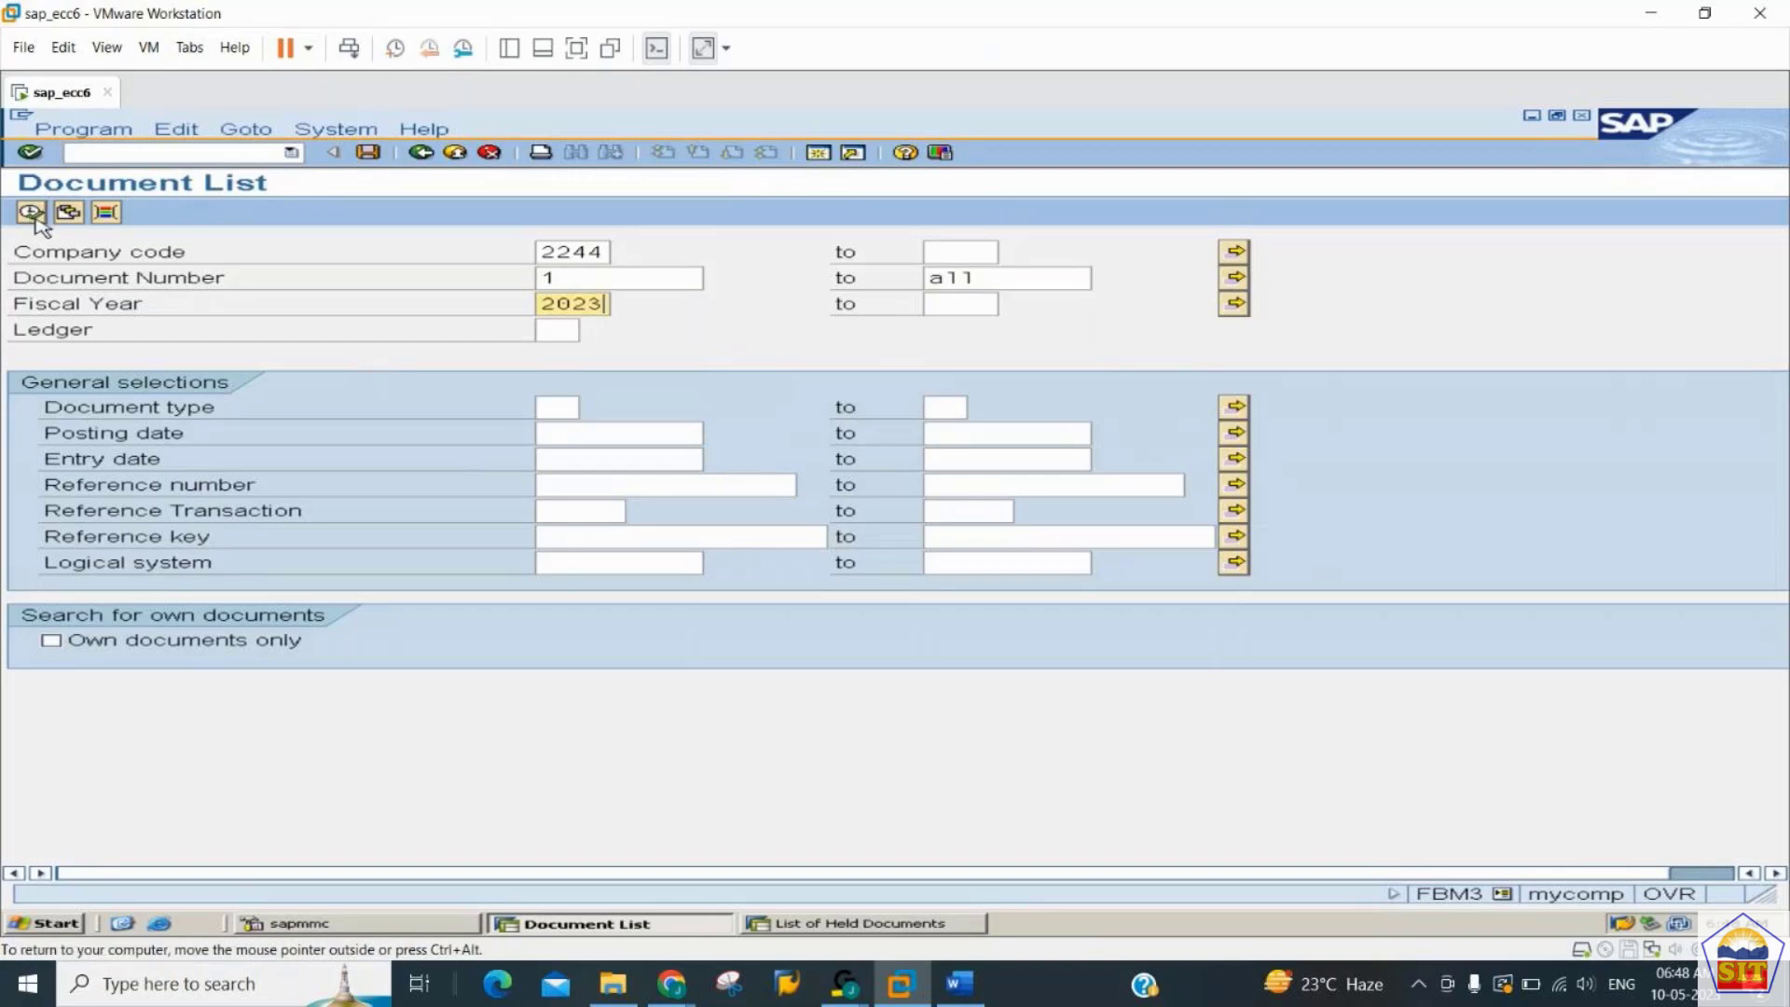
{"action": "left_click", "coordinate": [32, 213]}
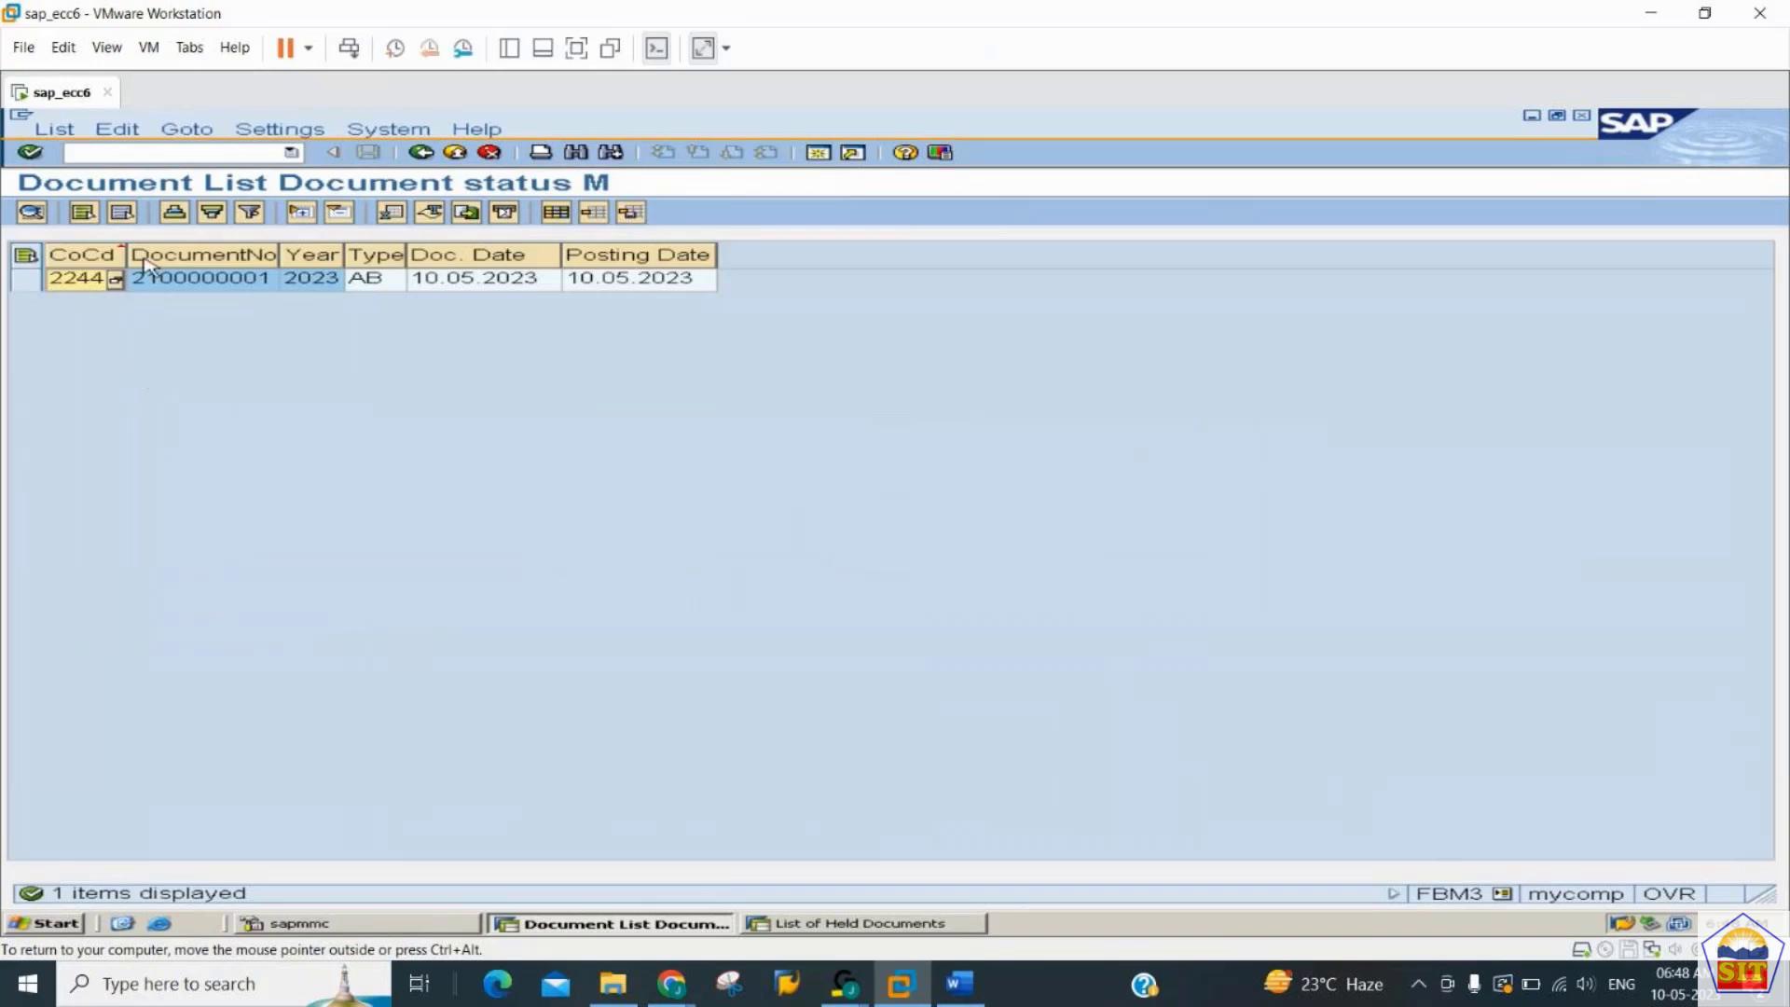
- Open G/L account posting with transaction F-02 and start a posting with reference
{"action": "left_click", "coordinate": [165, 151]}
{"action": "type", "text": "/n"}
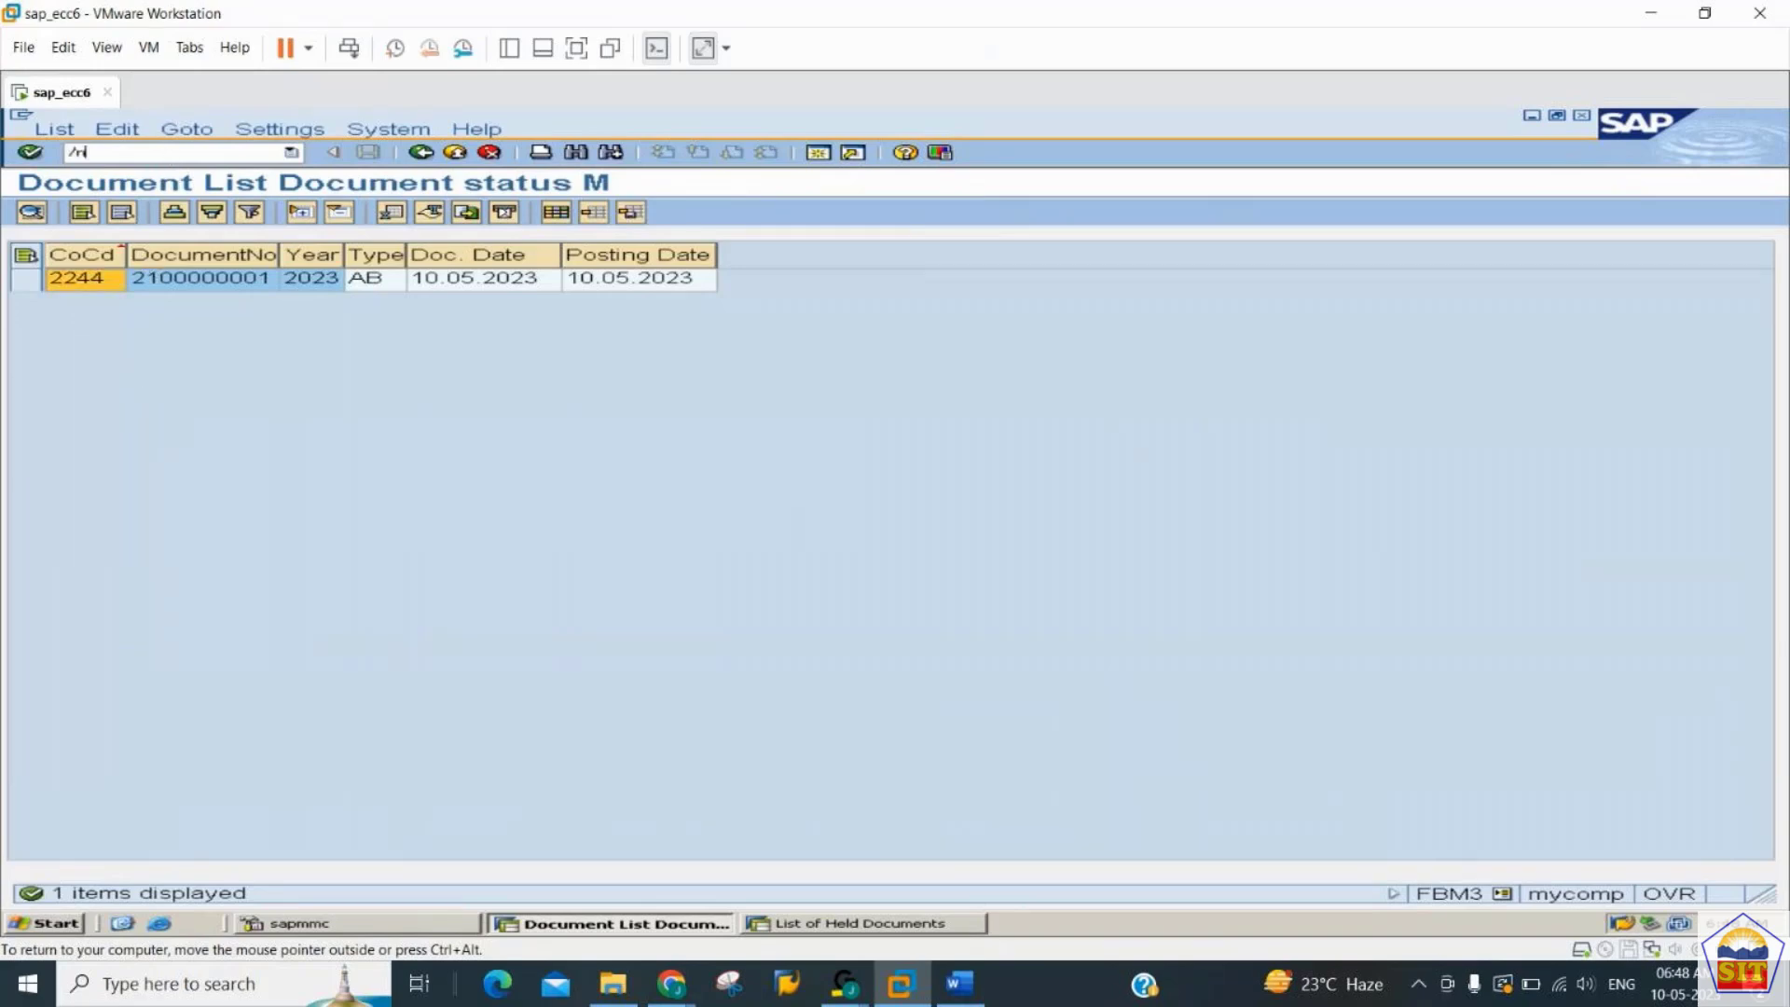
{"action": "type", "text": "f-02"}
{"action": "key", "text": "Return"}
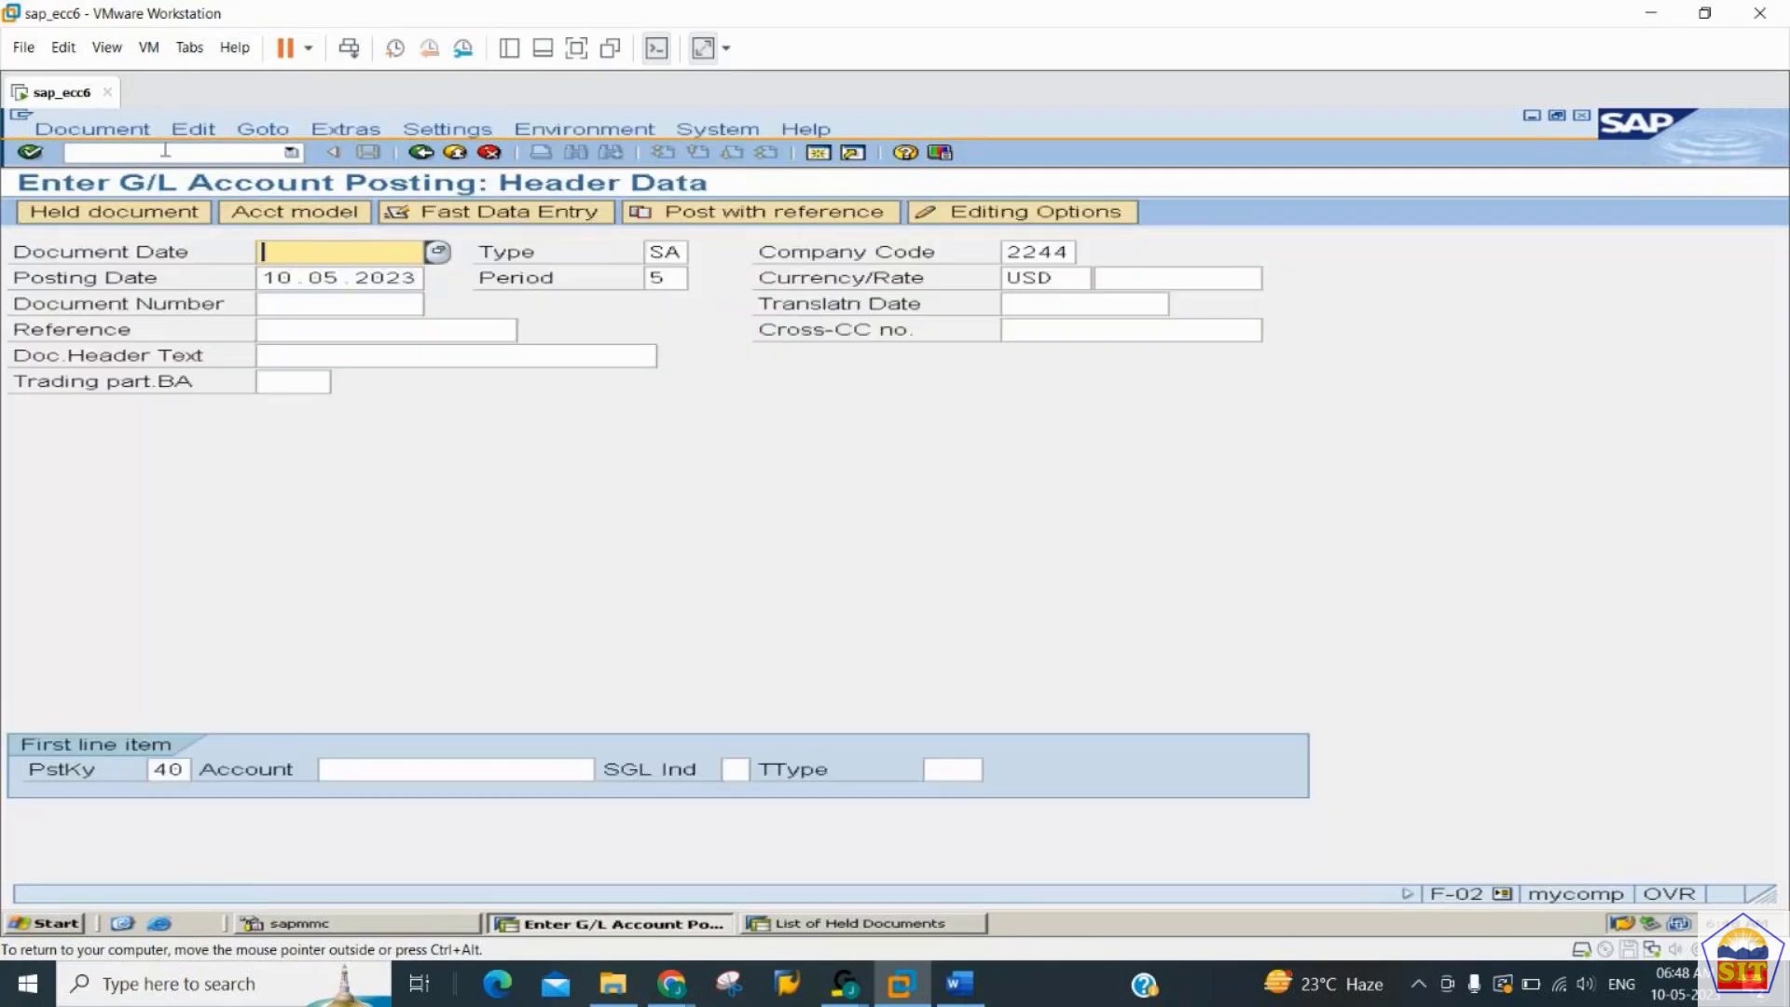
{"action": "left_click", "coordinate": [768, 217]}
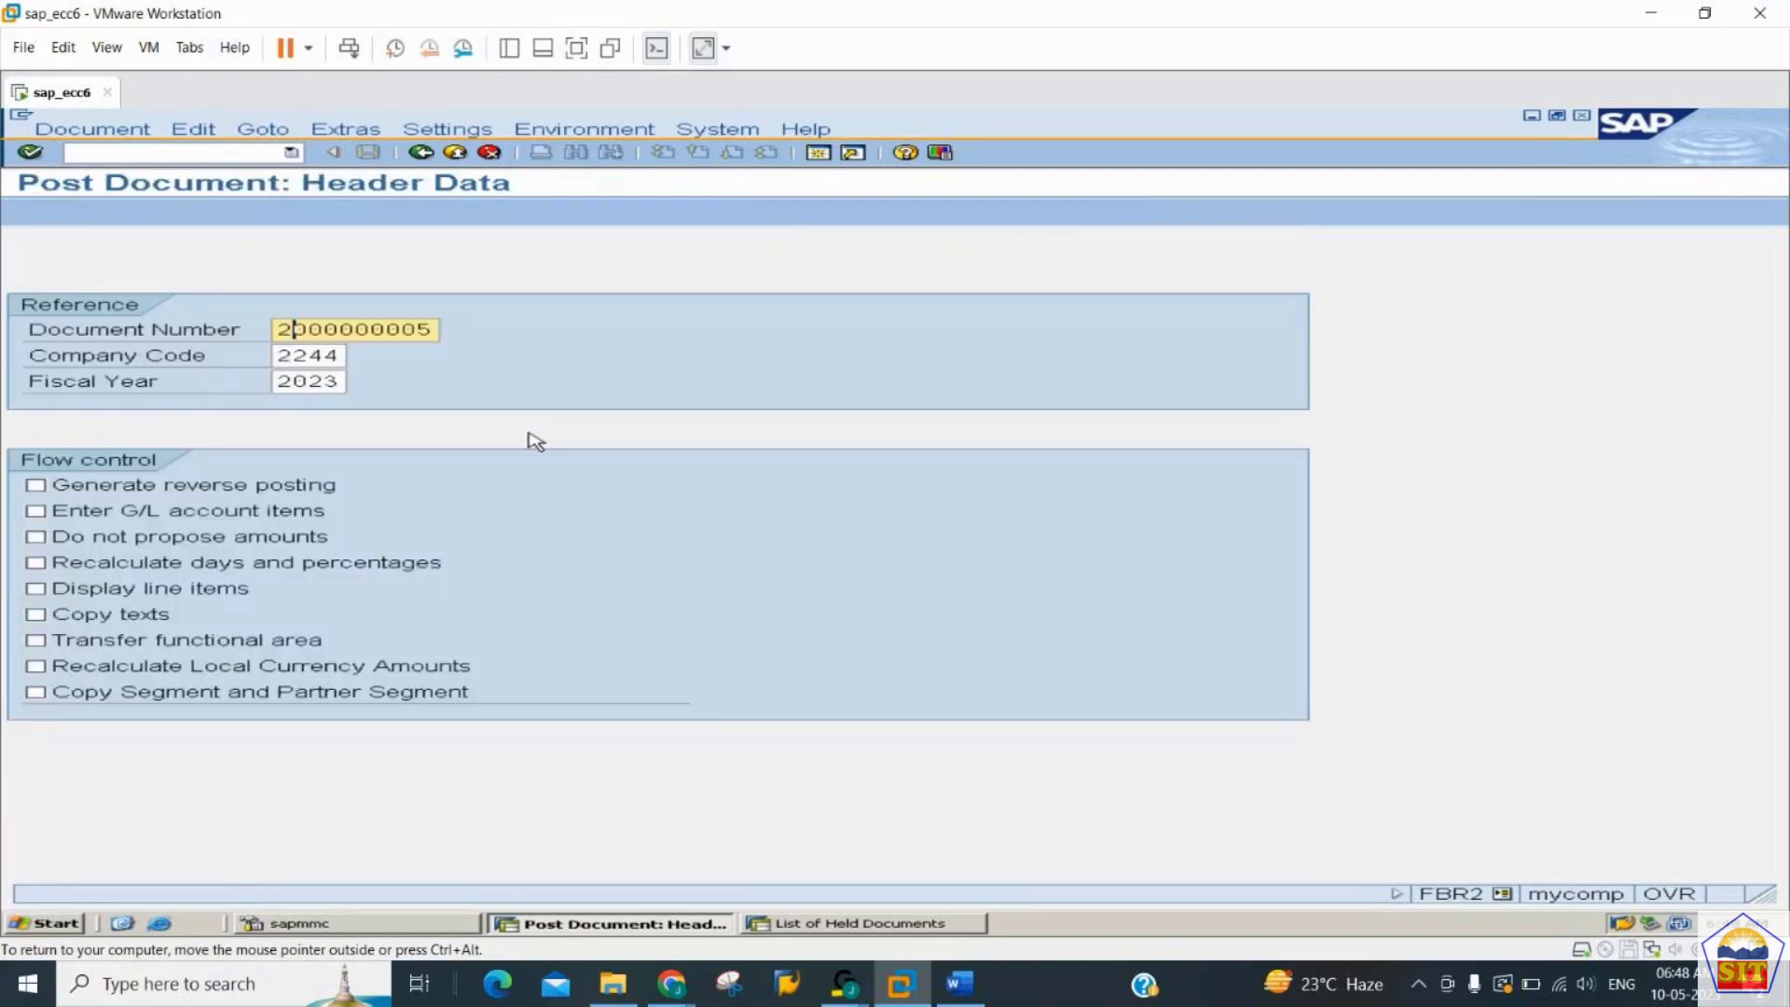
{"action": "type", "text": "100000001"}
{"action": "key", "text": "Tab"}
{"action": "key", "text": "Tab"}
{"action": "key", "text": "Tab"}
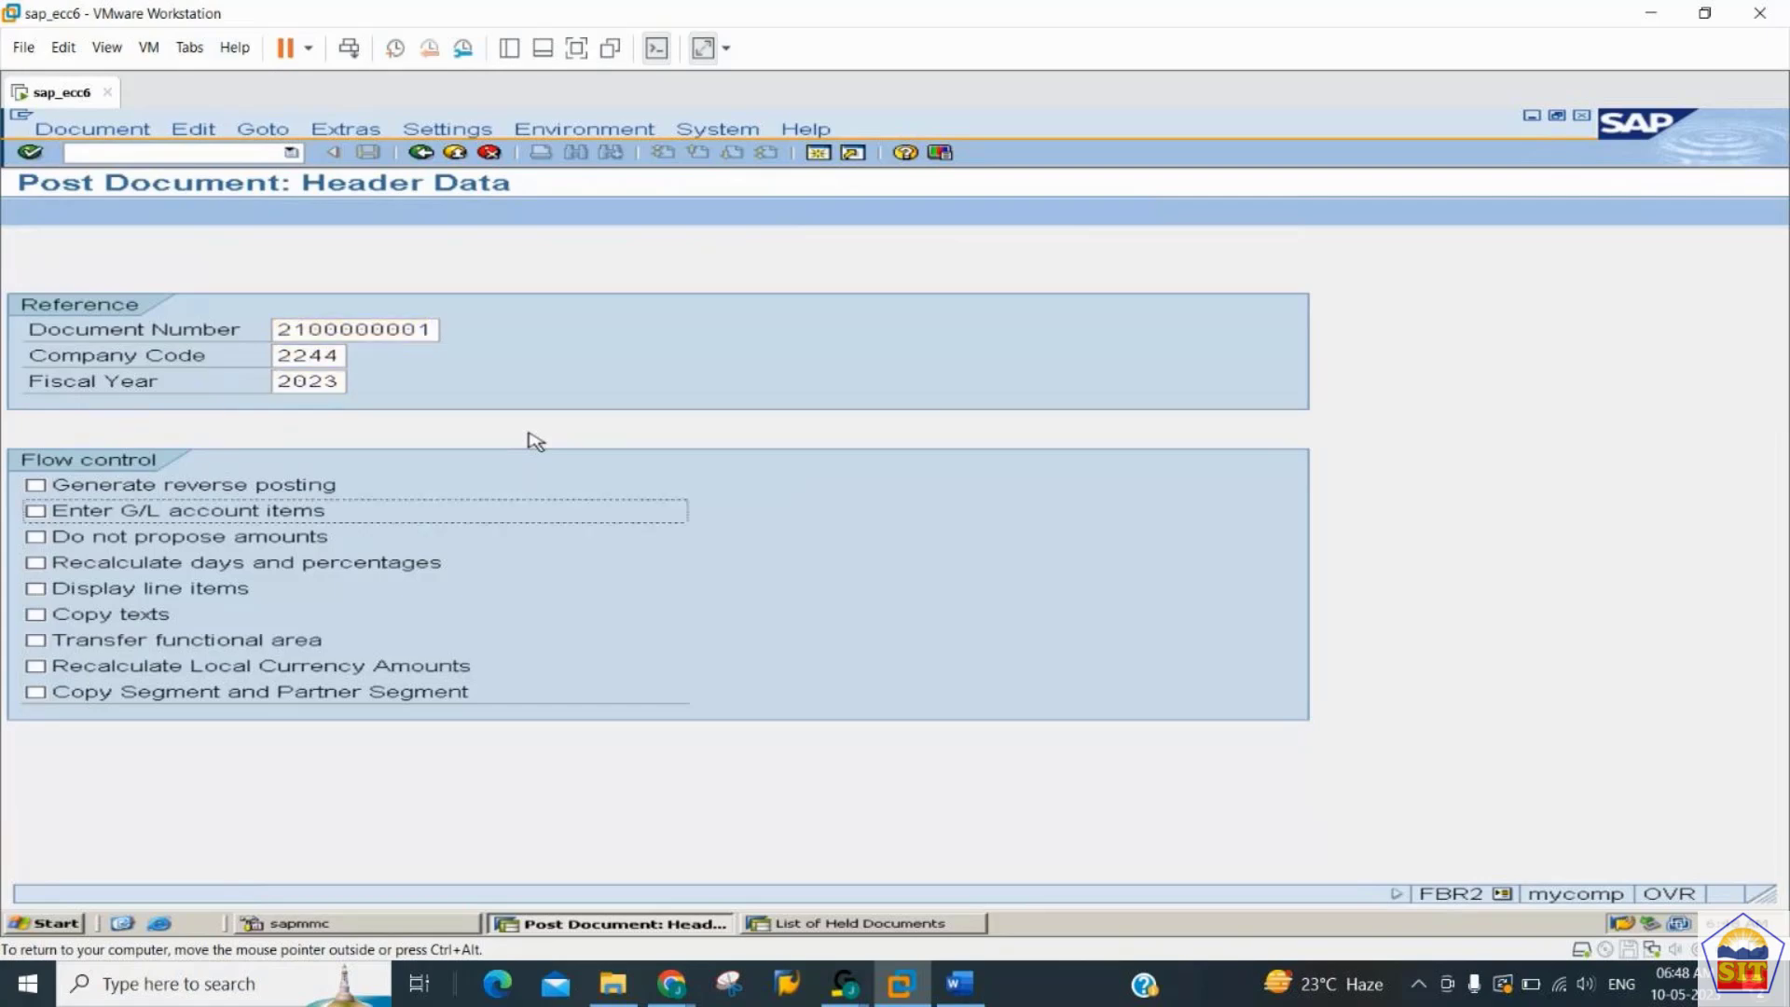
{"action": "key", "text": "Tab"}
{"action": "key", "text": "Tab"}
{"action": "key", "text": "Tab"}
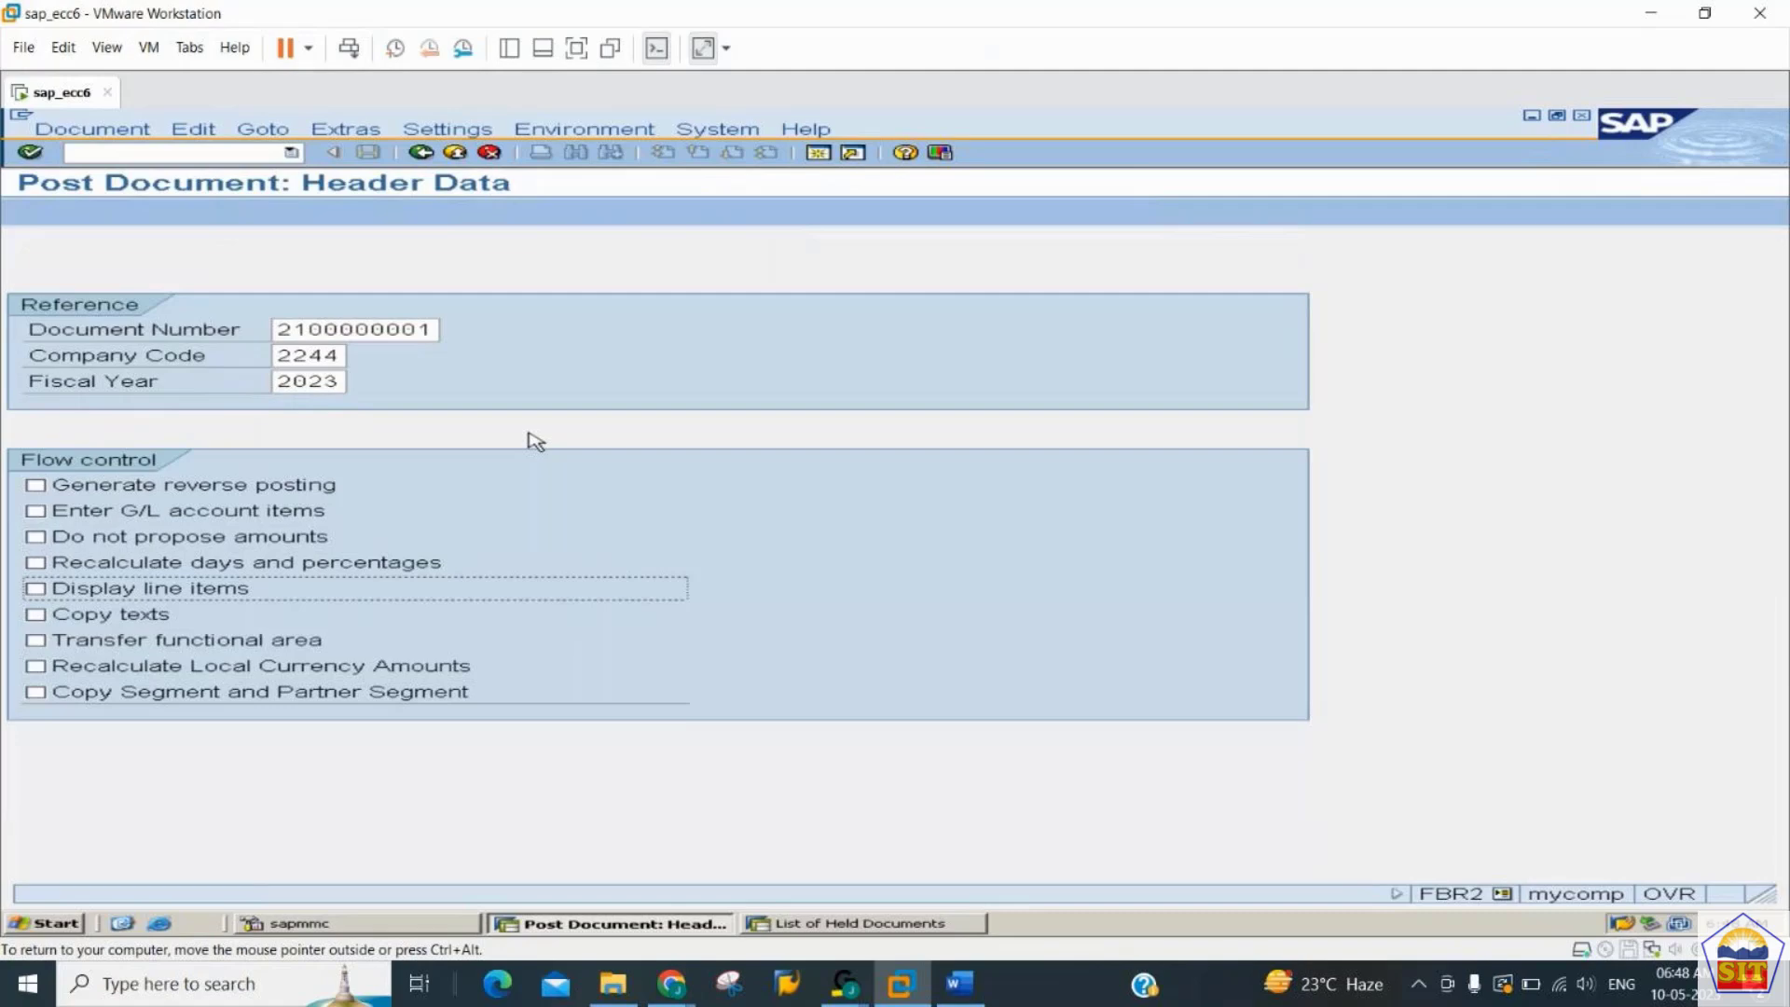
{"action": "key", "text": "Return"}
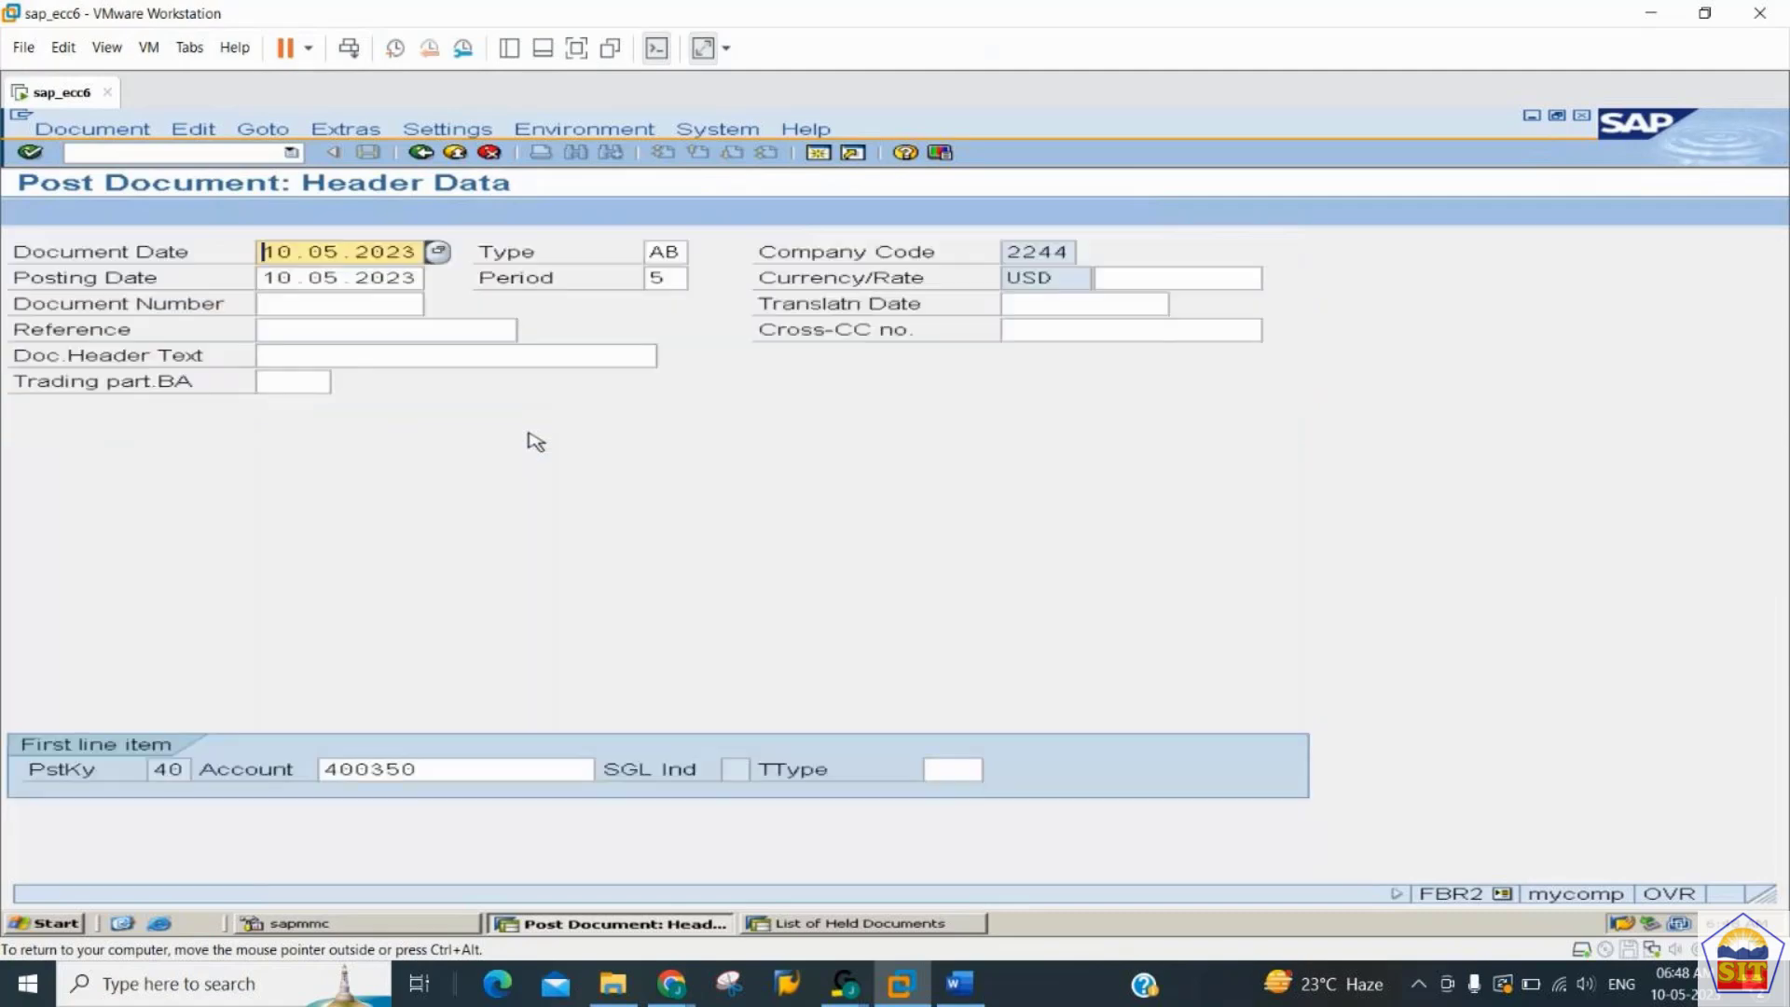
{"action": "key", "text": "Return"}
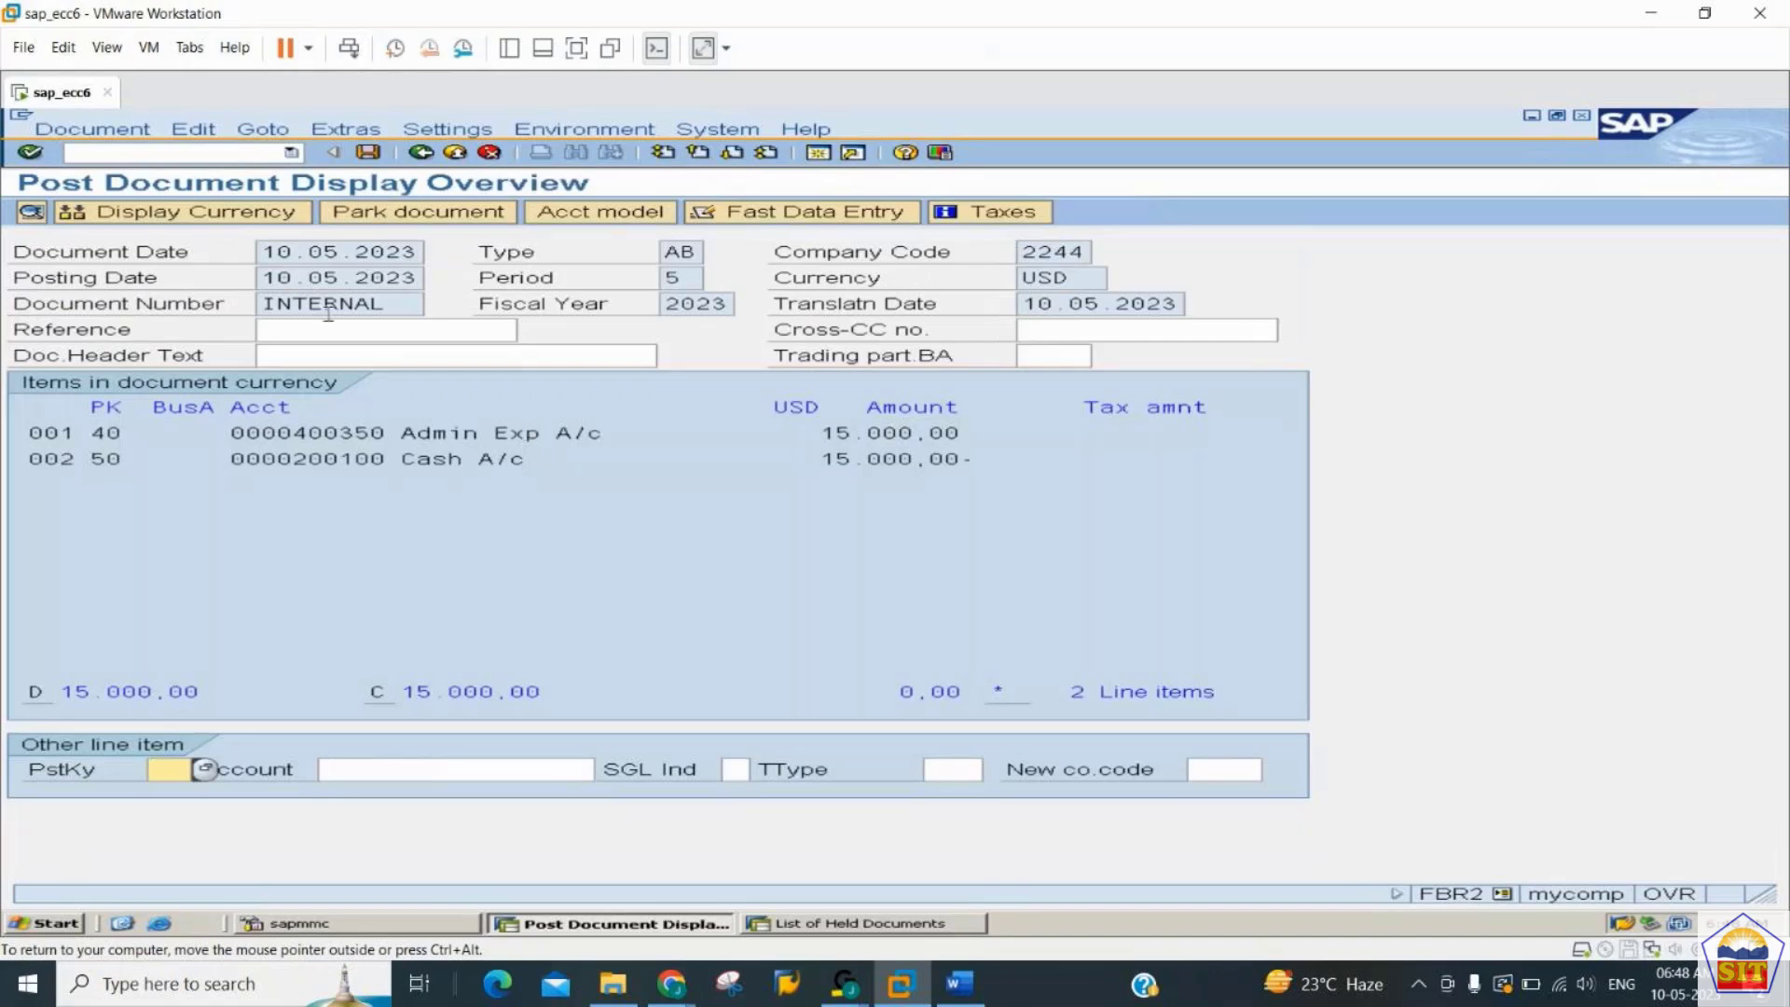
- Set the amounts of the Admin Exp debit item and the Cash credit item to 16.000,00 USD and post the document
{"action": "double_click", "coordinate": [448, 434]}
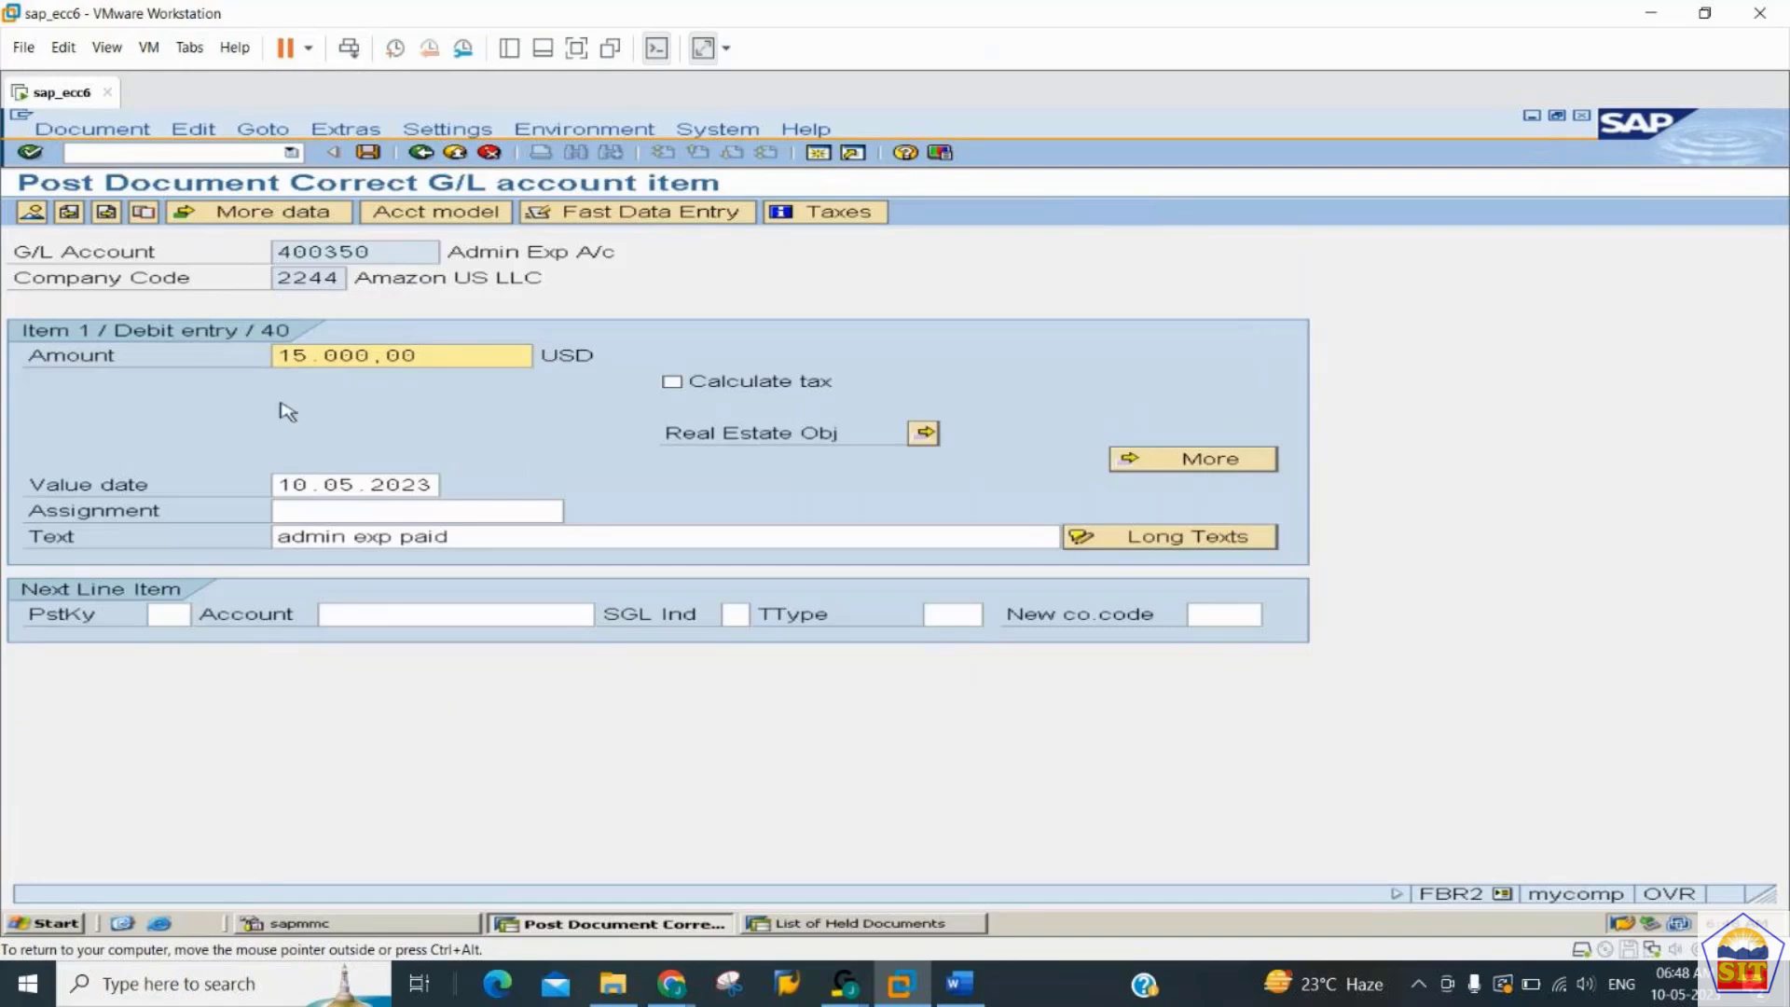
{"action": "type", "text": "16"}
{"action": "left_click", "coordinate": [106, 212]}
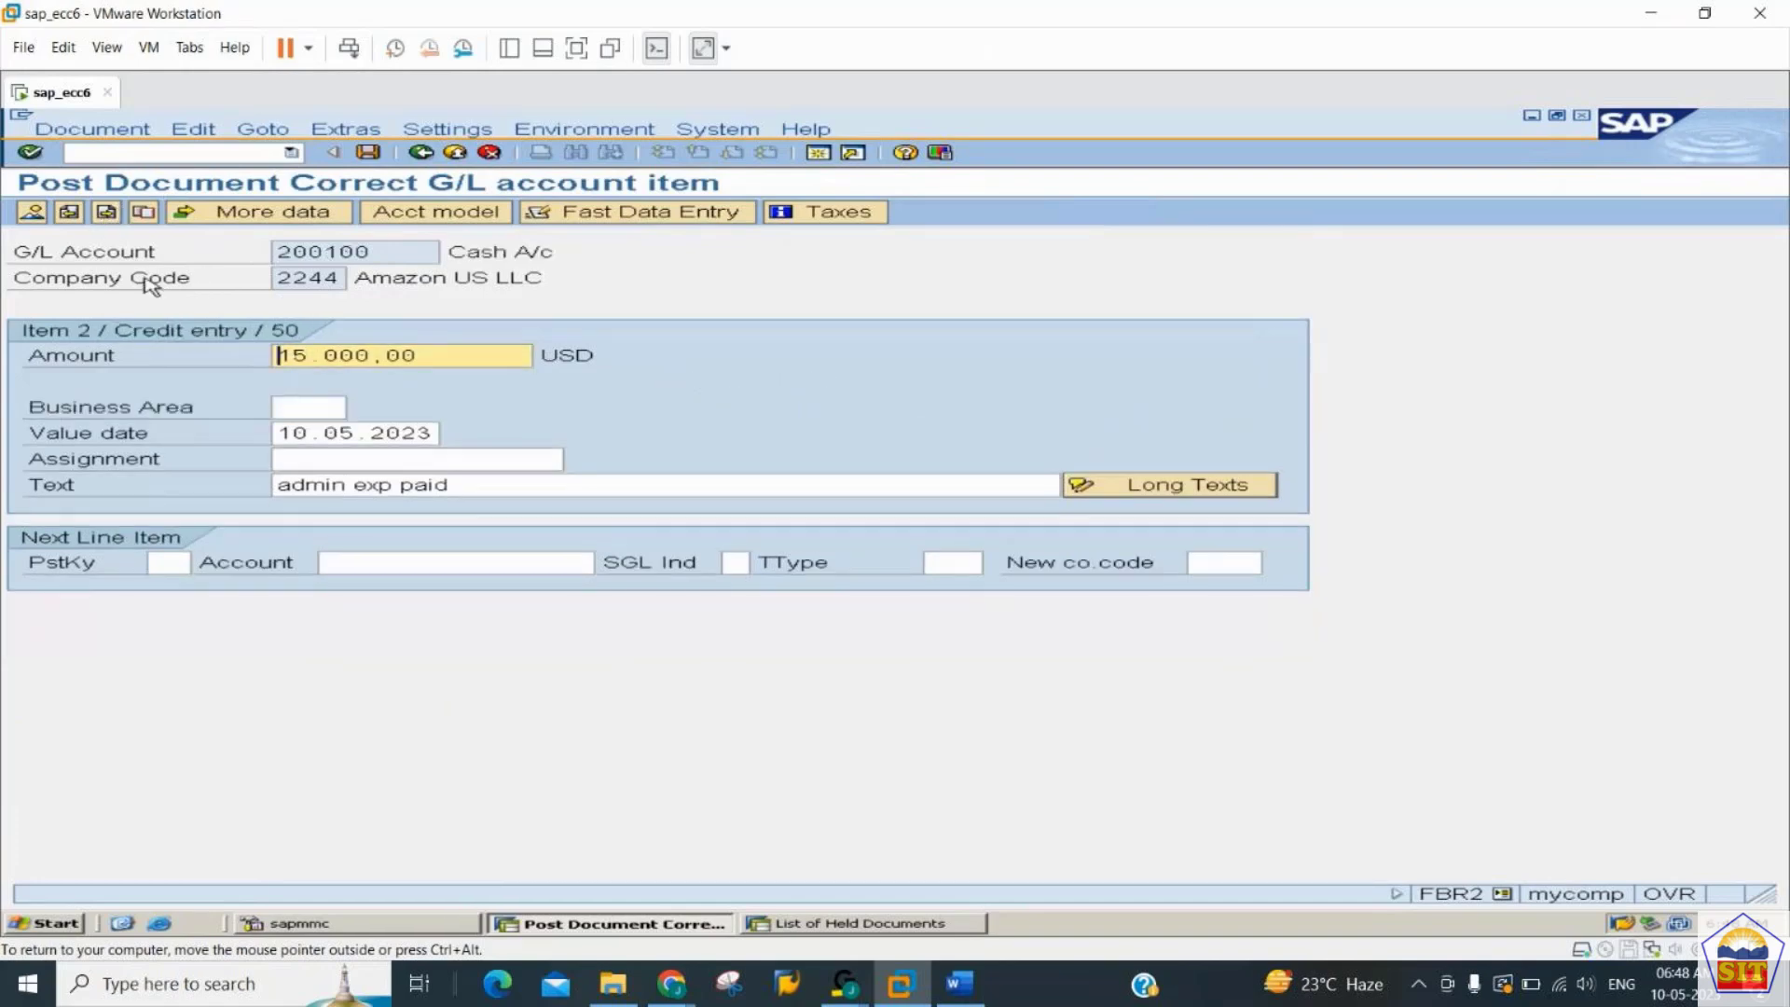
{"action": "type", "text": "16"}
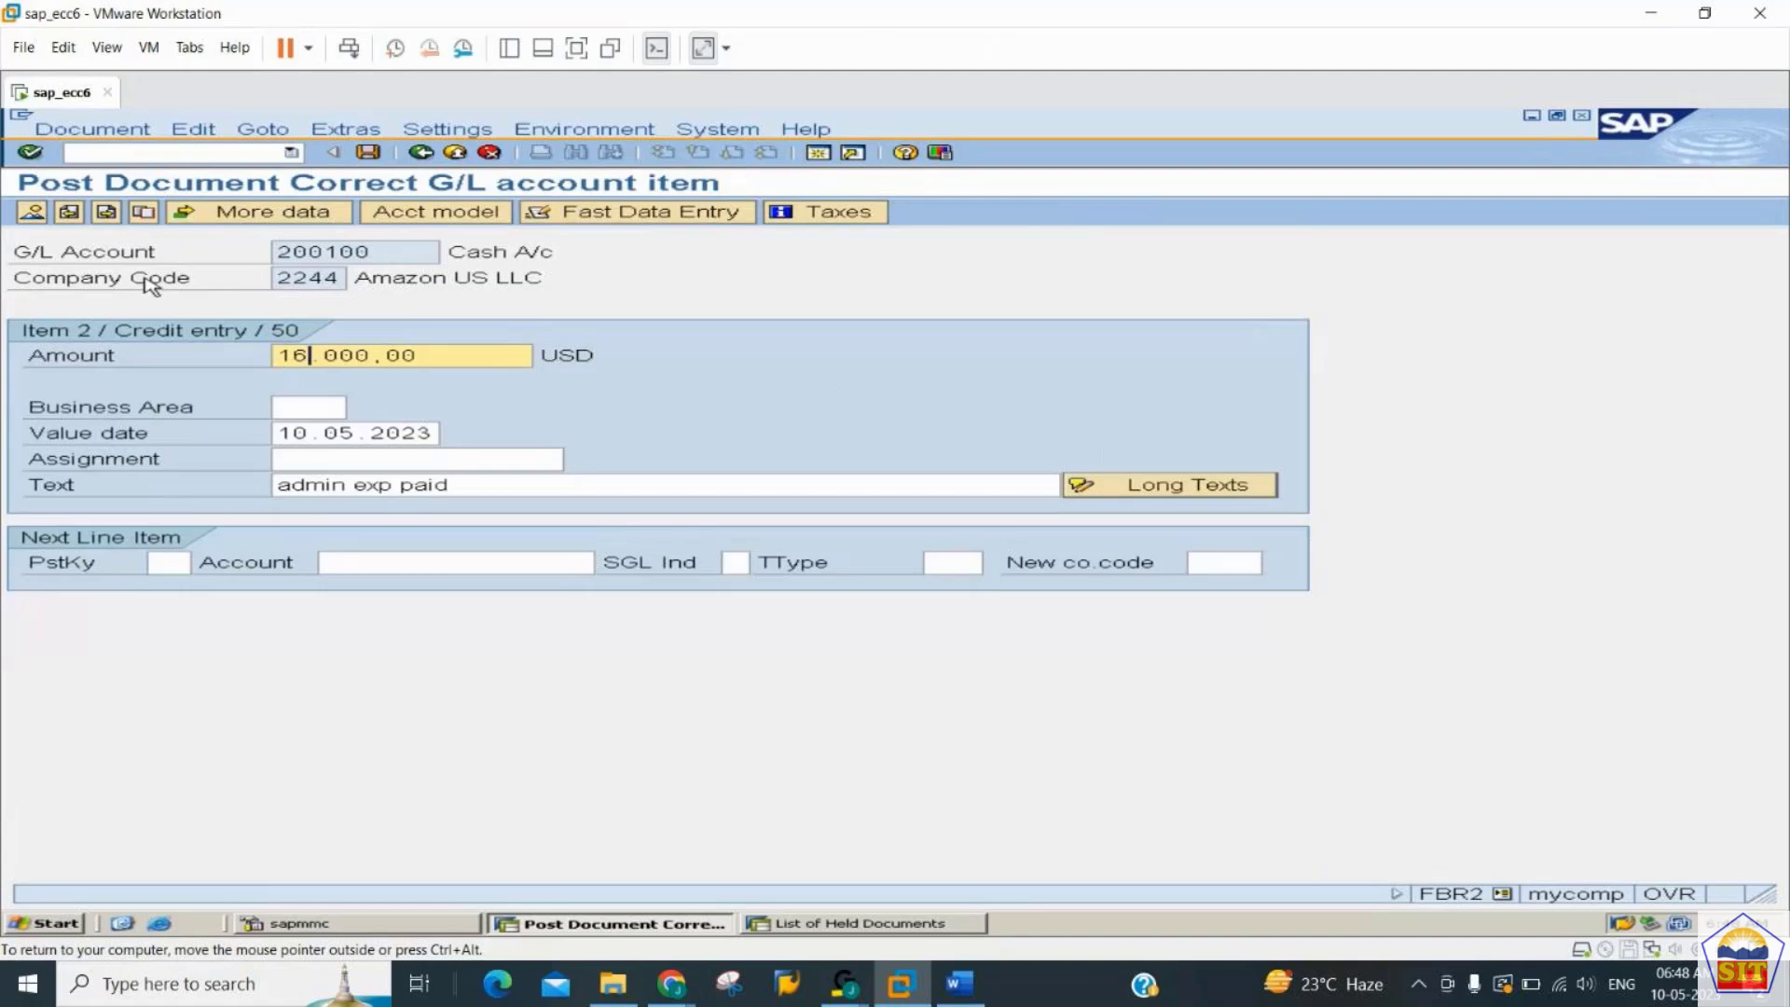
{"action": "left_click", "coordinate": [32, 213]}
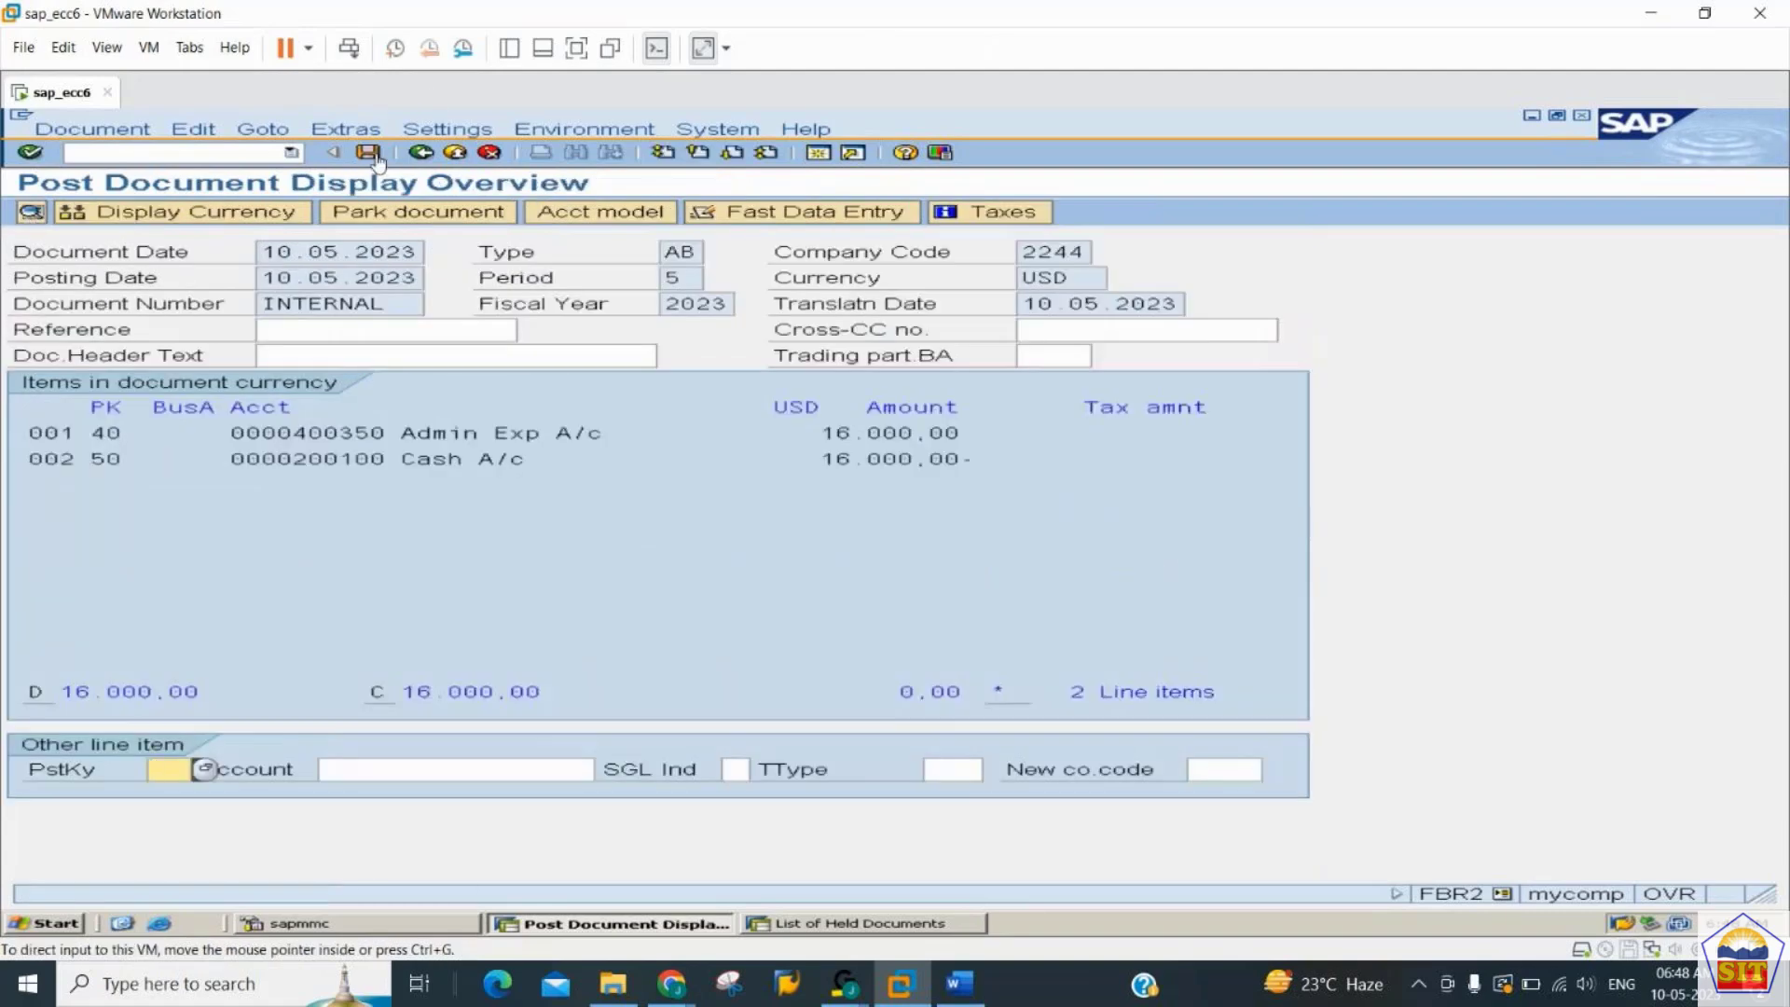
{"action": "left_click", "coordinate": [377, 156]}
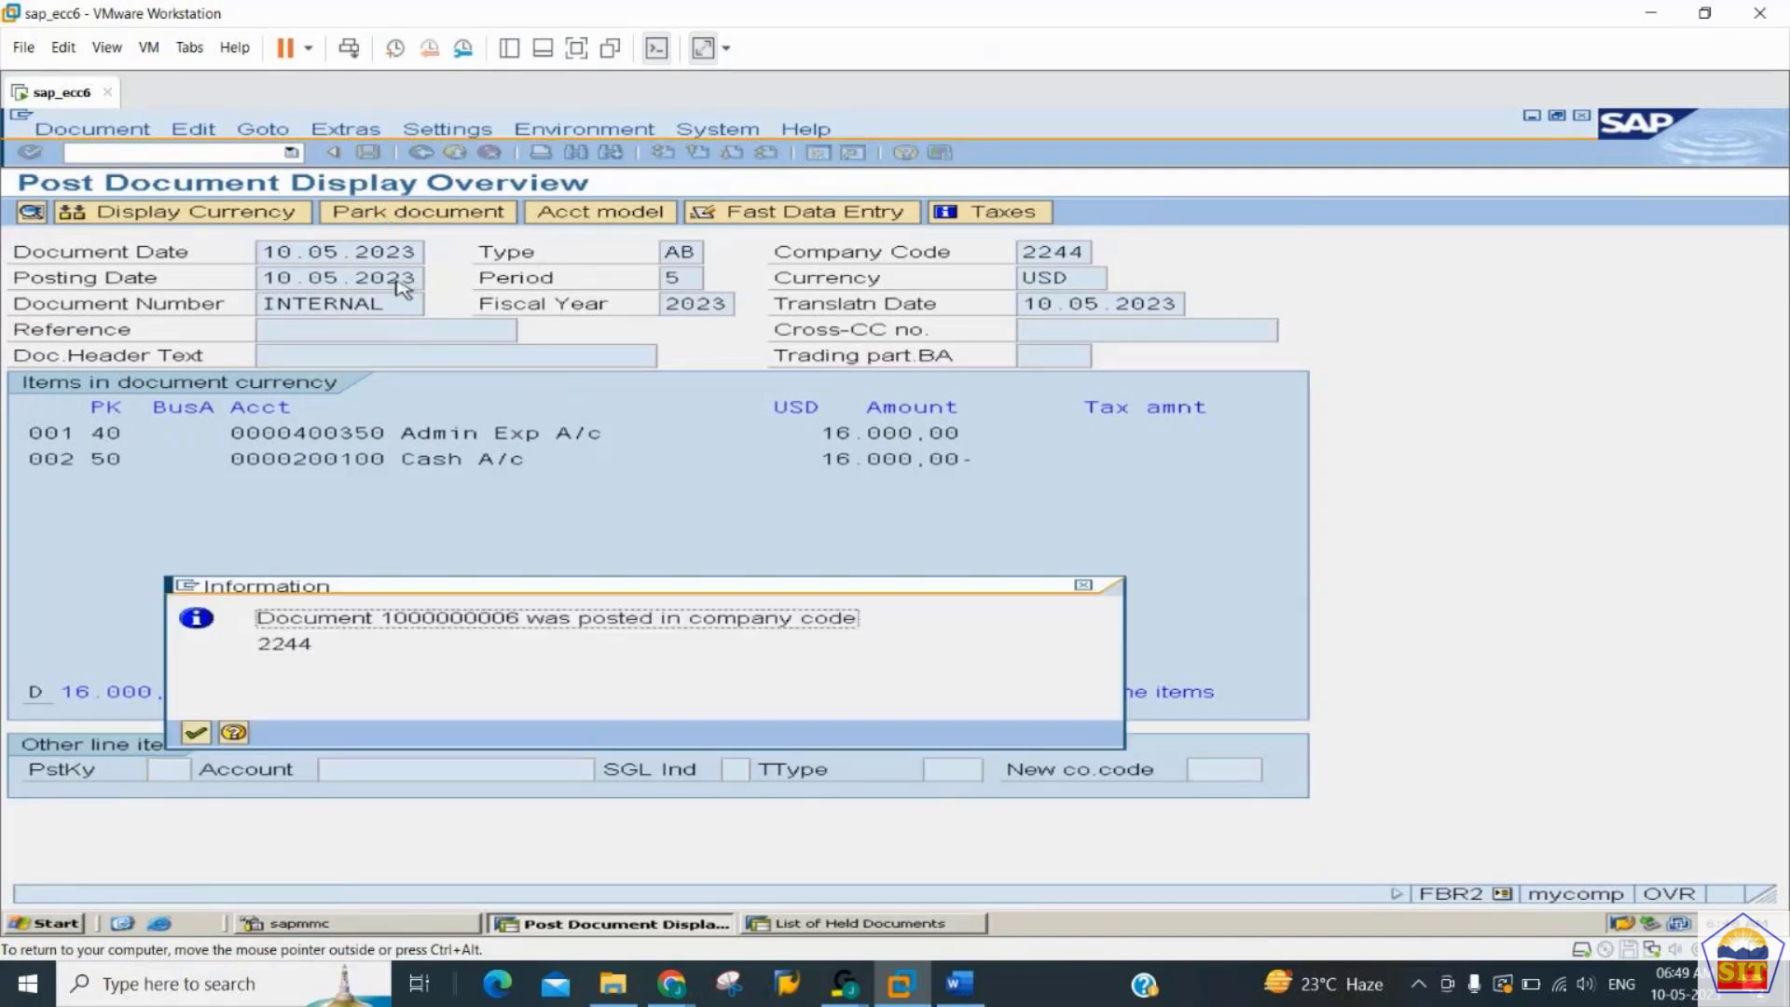
{"action": "key", "text": "Return"}
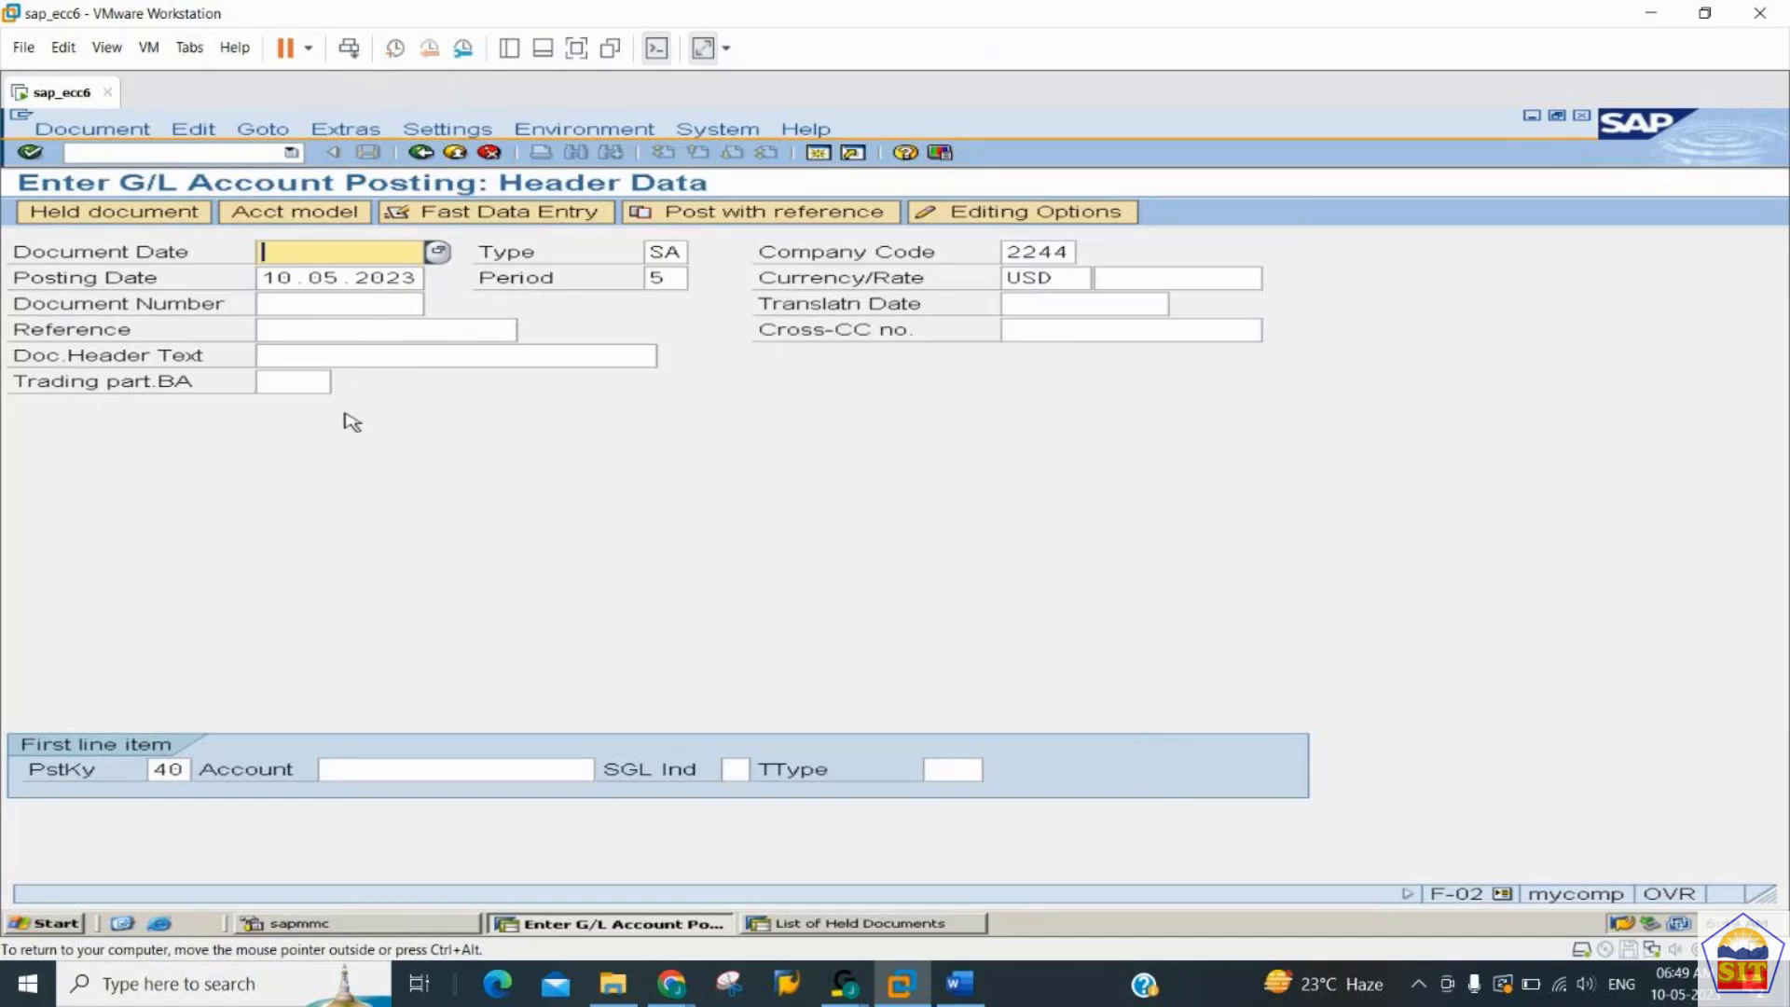
{"action": "key", "text": "alt+Tab"}
{"action": "key", "text": "alt+Tab"}
{"action": "left_click", "coordinate": [776, 216]}
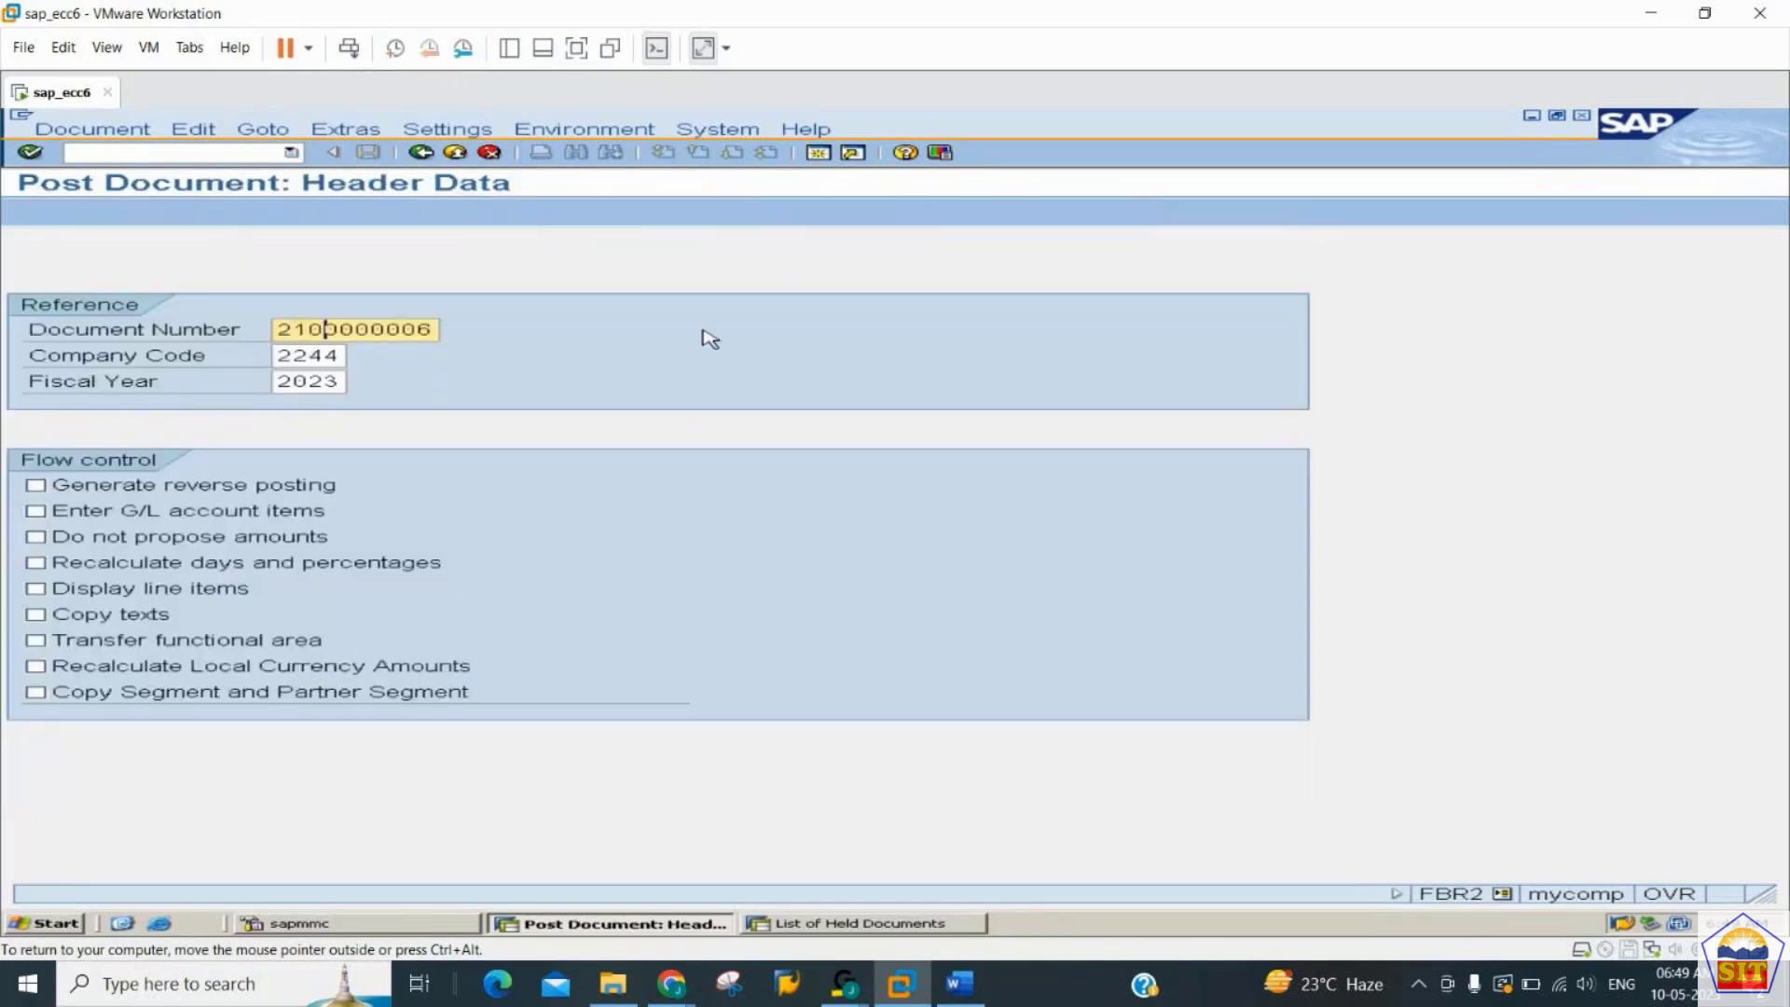
{"action": "type", "text": "0000001"}
{"action": "key", "text": "Tab"}
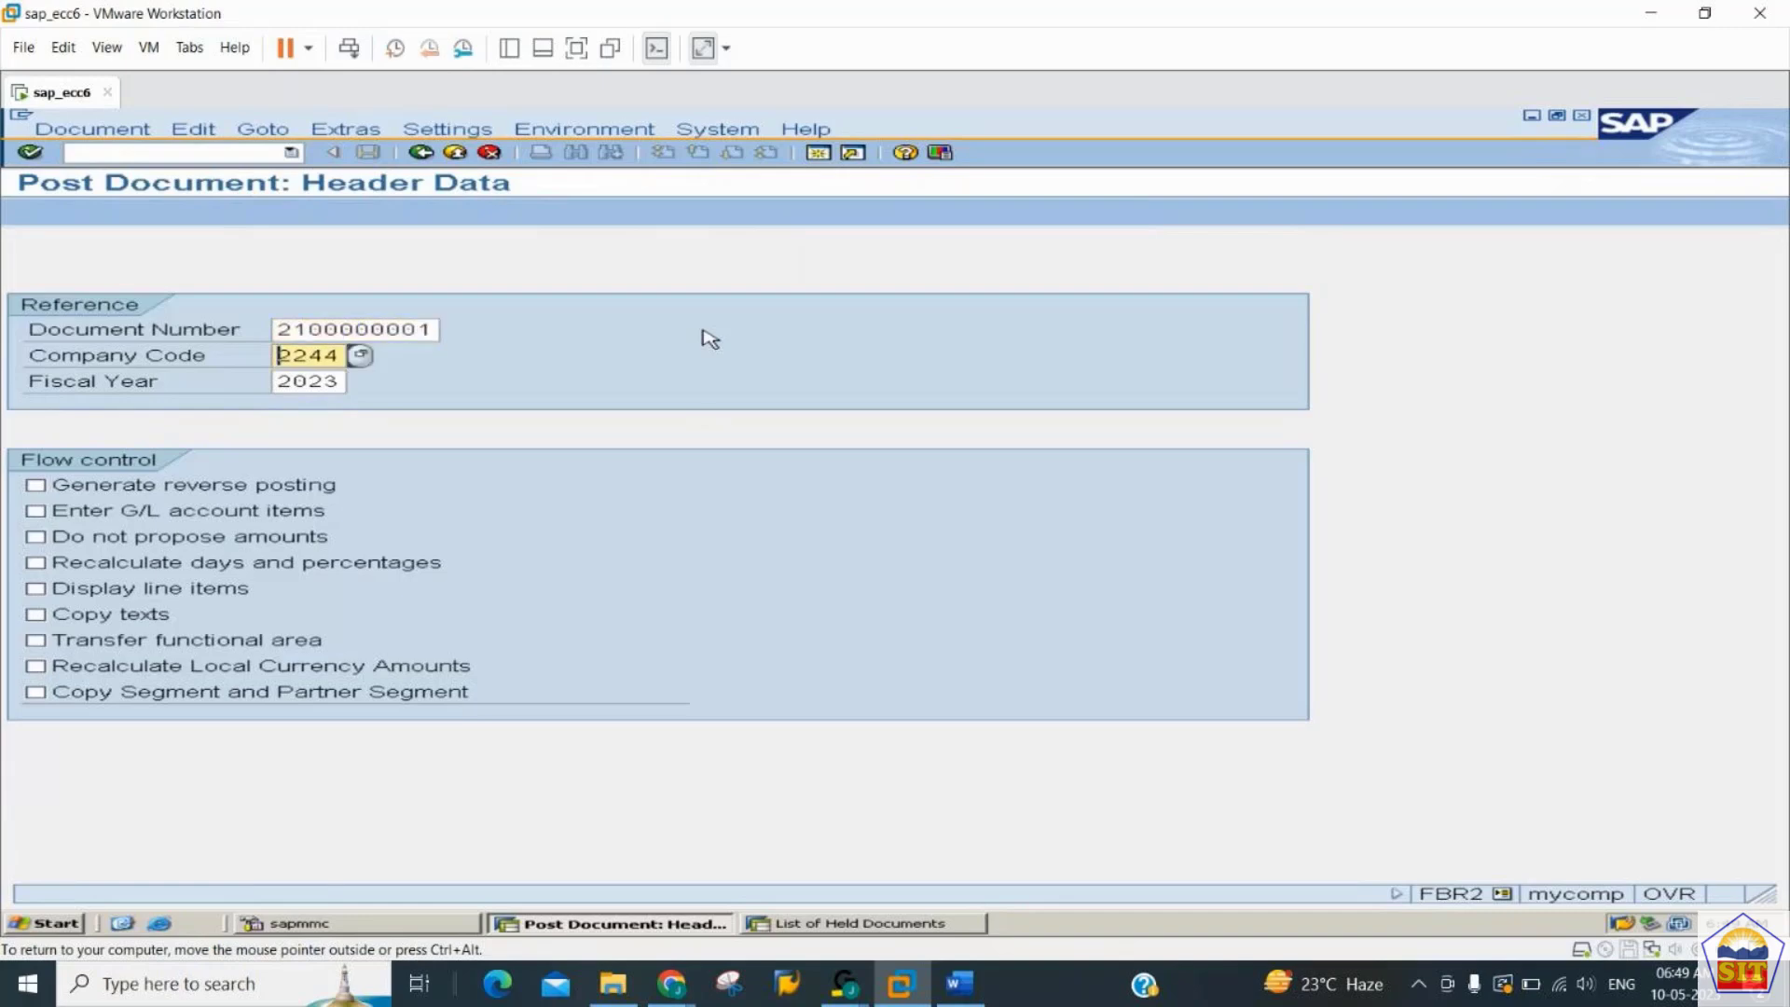
{"action": "key", "text": "Tab"}
{"action": "key", "text": "Tab"}
{"action": "key", "text": "Tab"}
{"action": "key", "text": "Tab"}
{"action": "key", "text": "Tab"}
{"action": "key", "text": "Tab"}
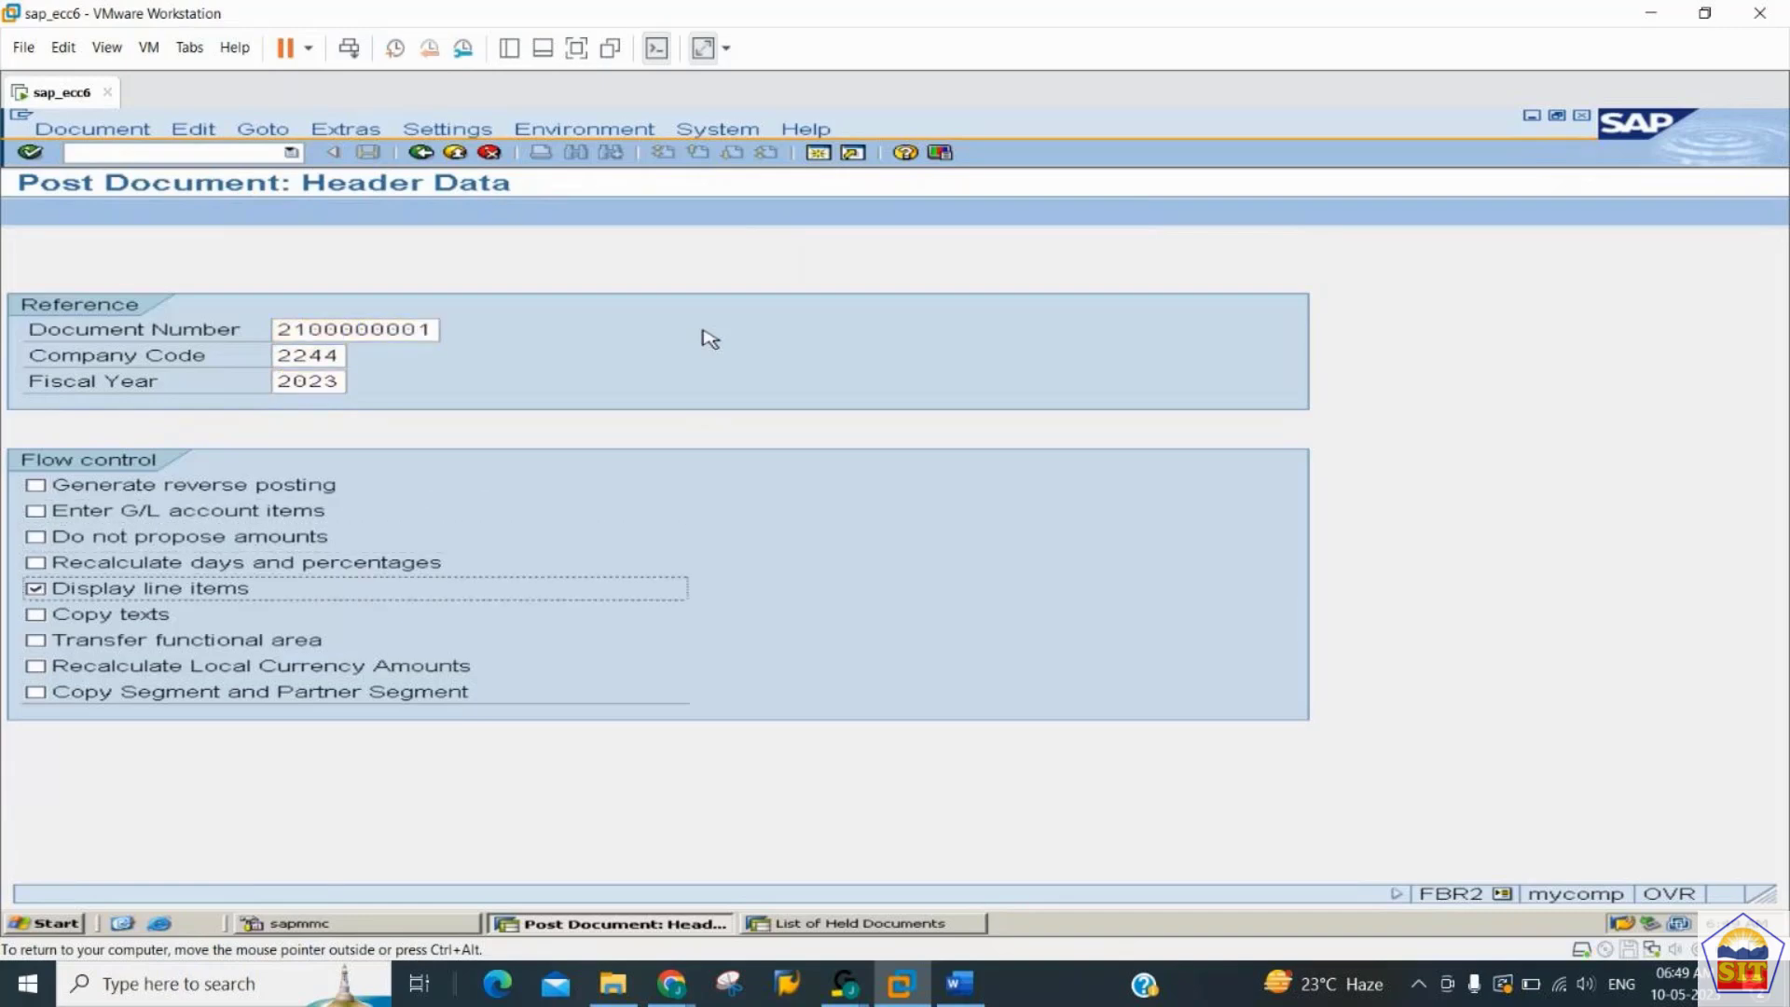
{"action": "key", "text": "Return"}
{"action": "key", "text": "Return"}
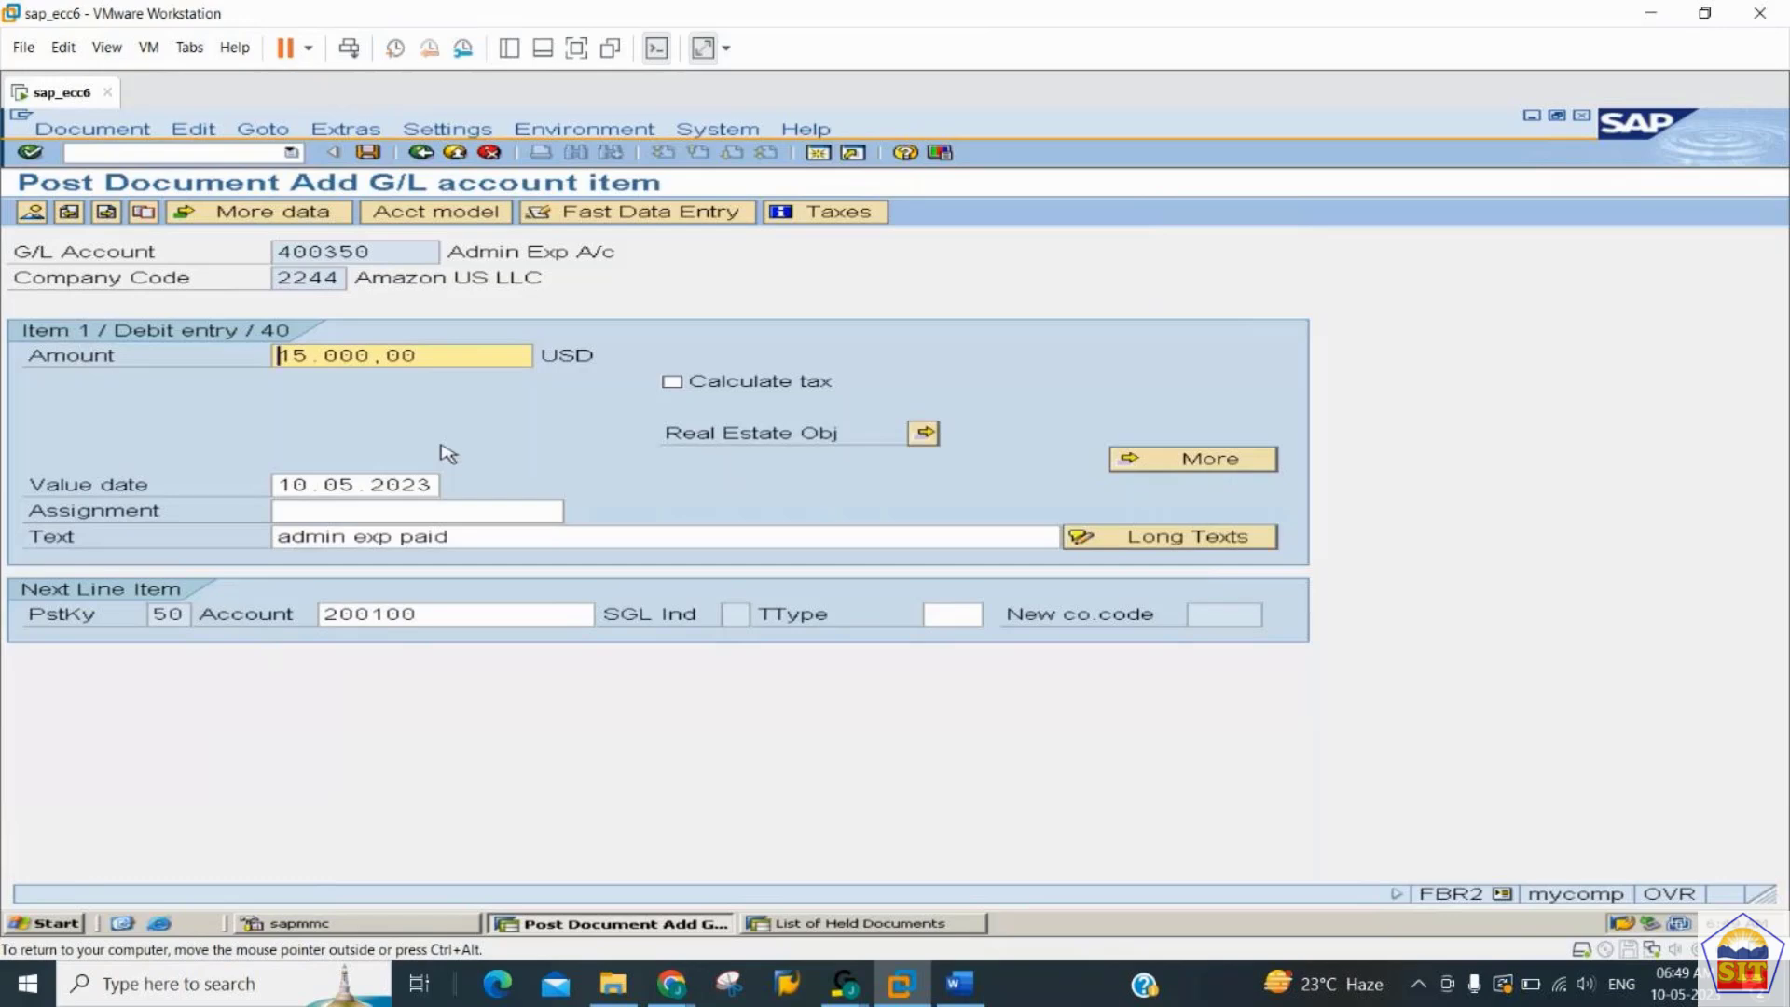
- Set the amounts of the Admin Exp debit item and the Cash credit item to 17.000,00 USD and post the document
{"action": "type", "text": "17"}
{"action": "left_click", "coordinate": [104, 214]}
{"action": "type", "text": "17"}
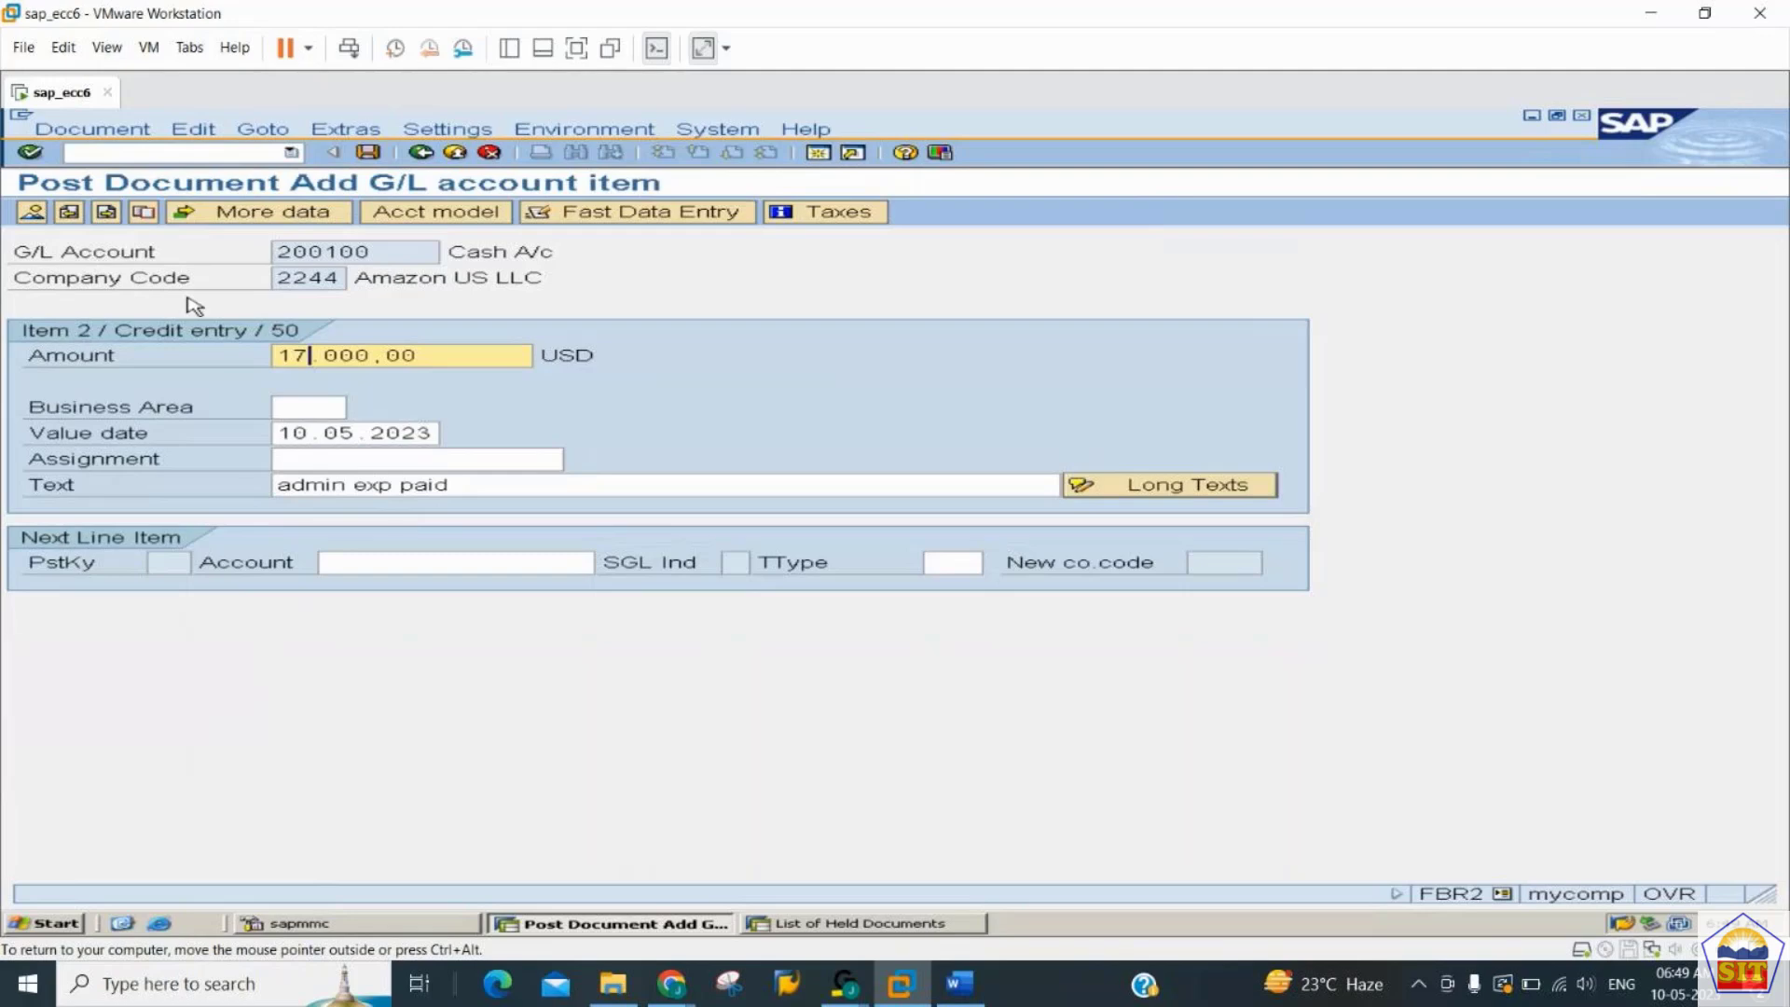
{"action": "key", "text": "Return"}
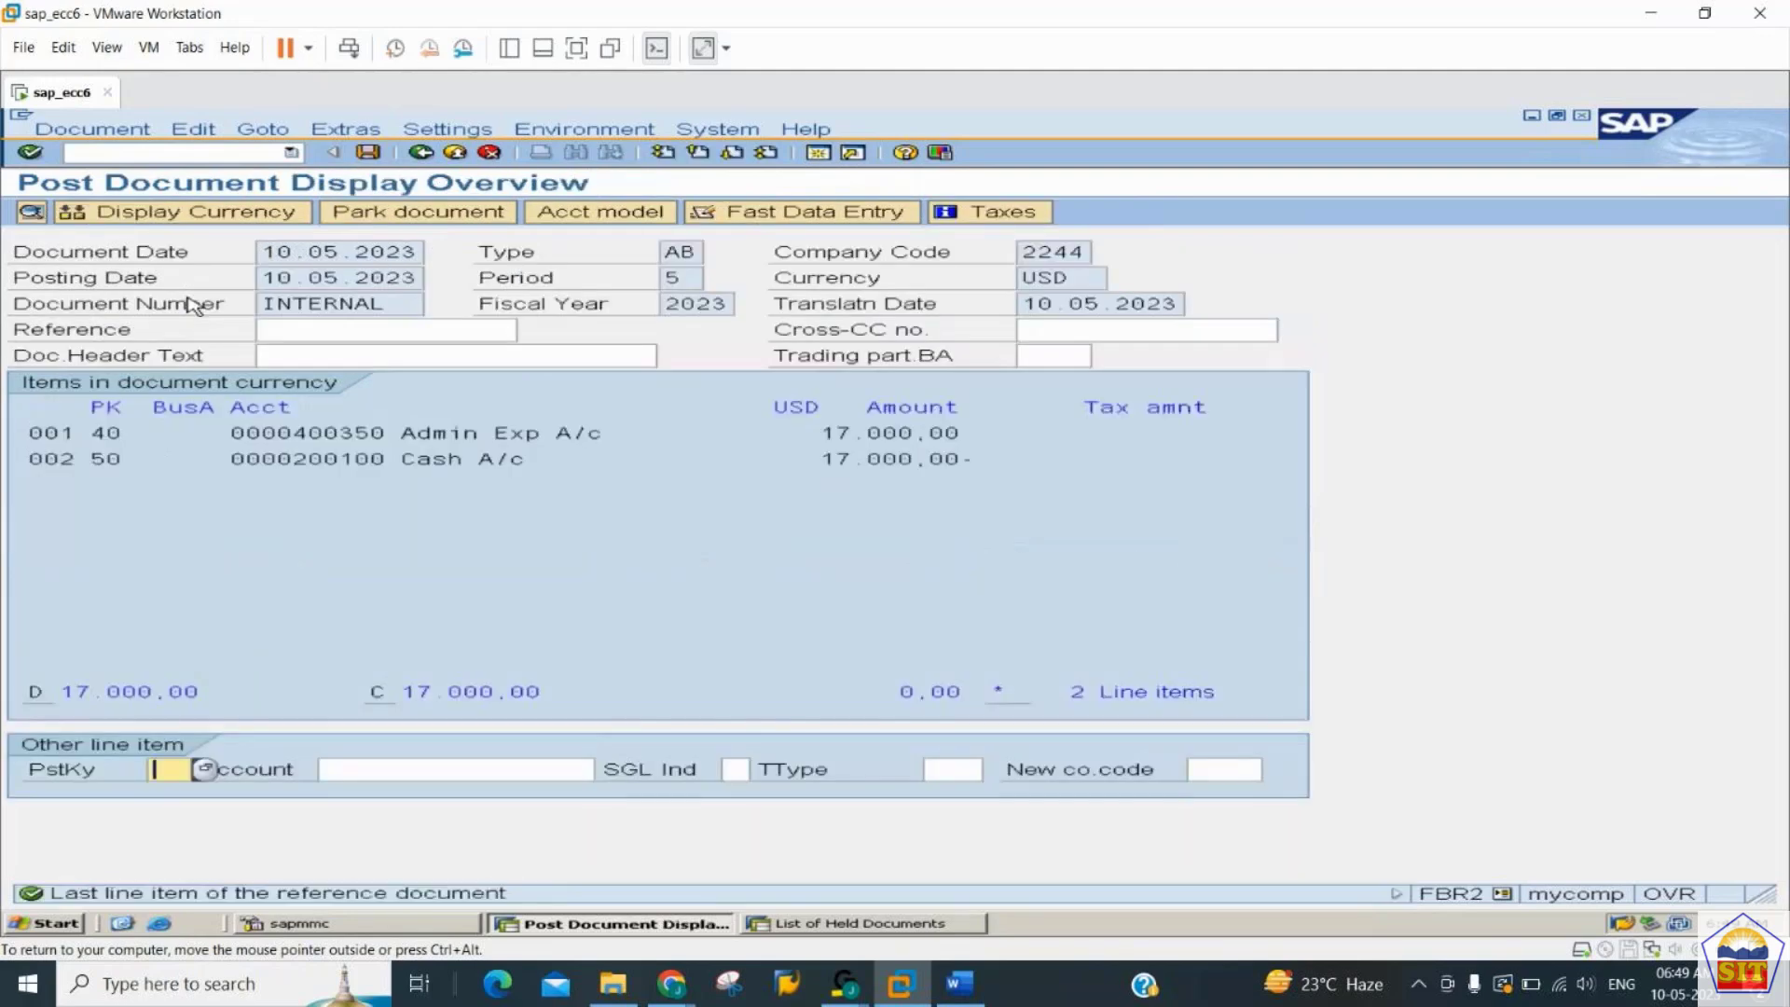
{"action": "key", "text": "ctrl+s"}
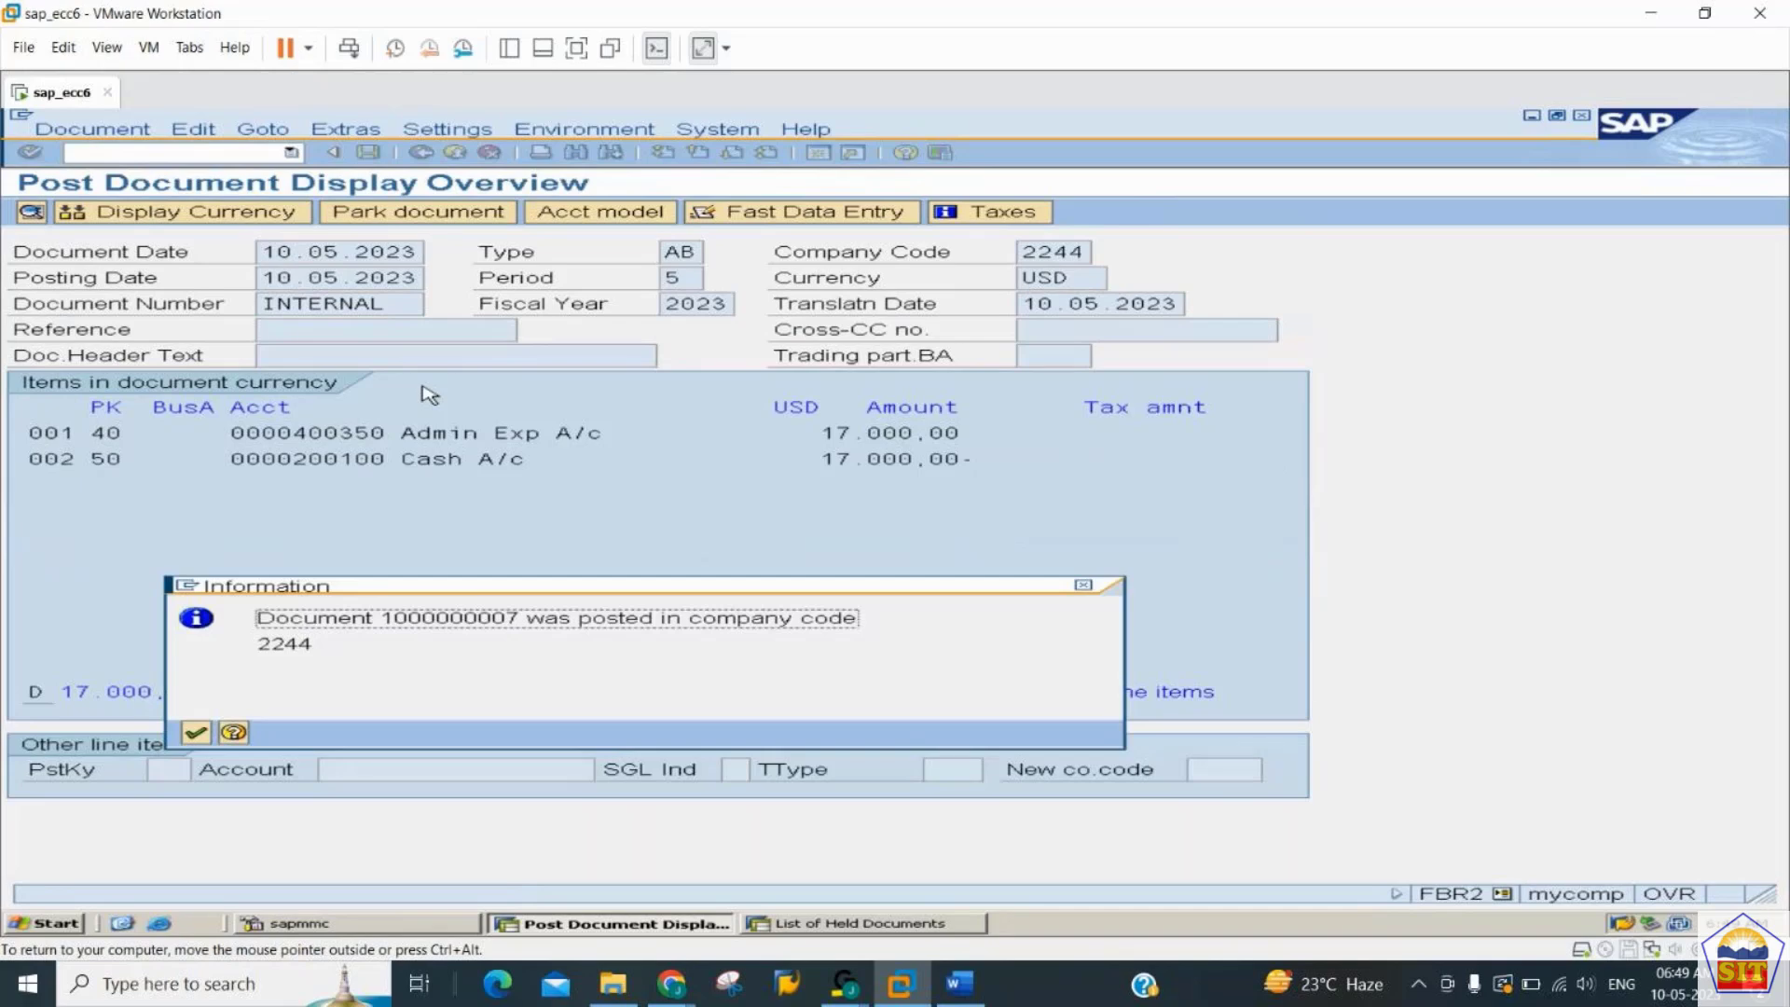
{"action": "key", "text": "Return"}
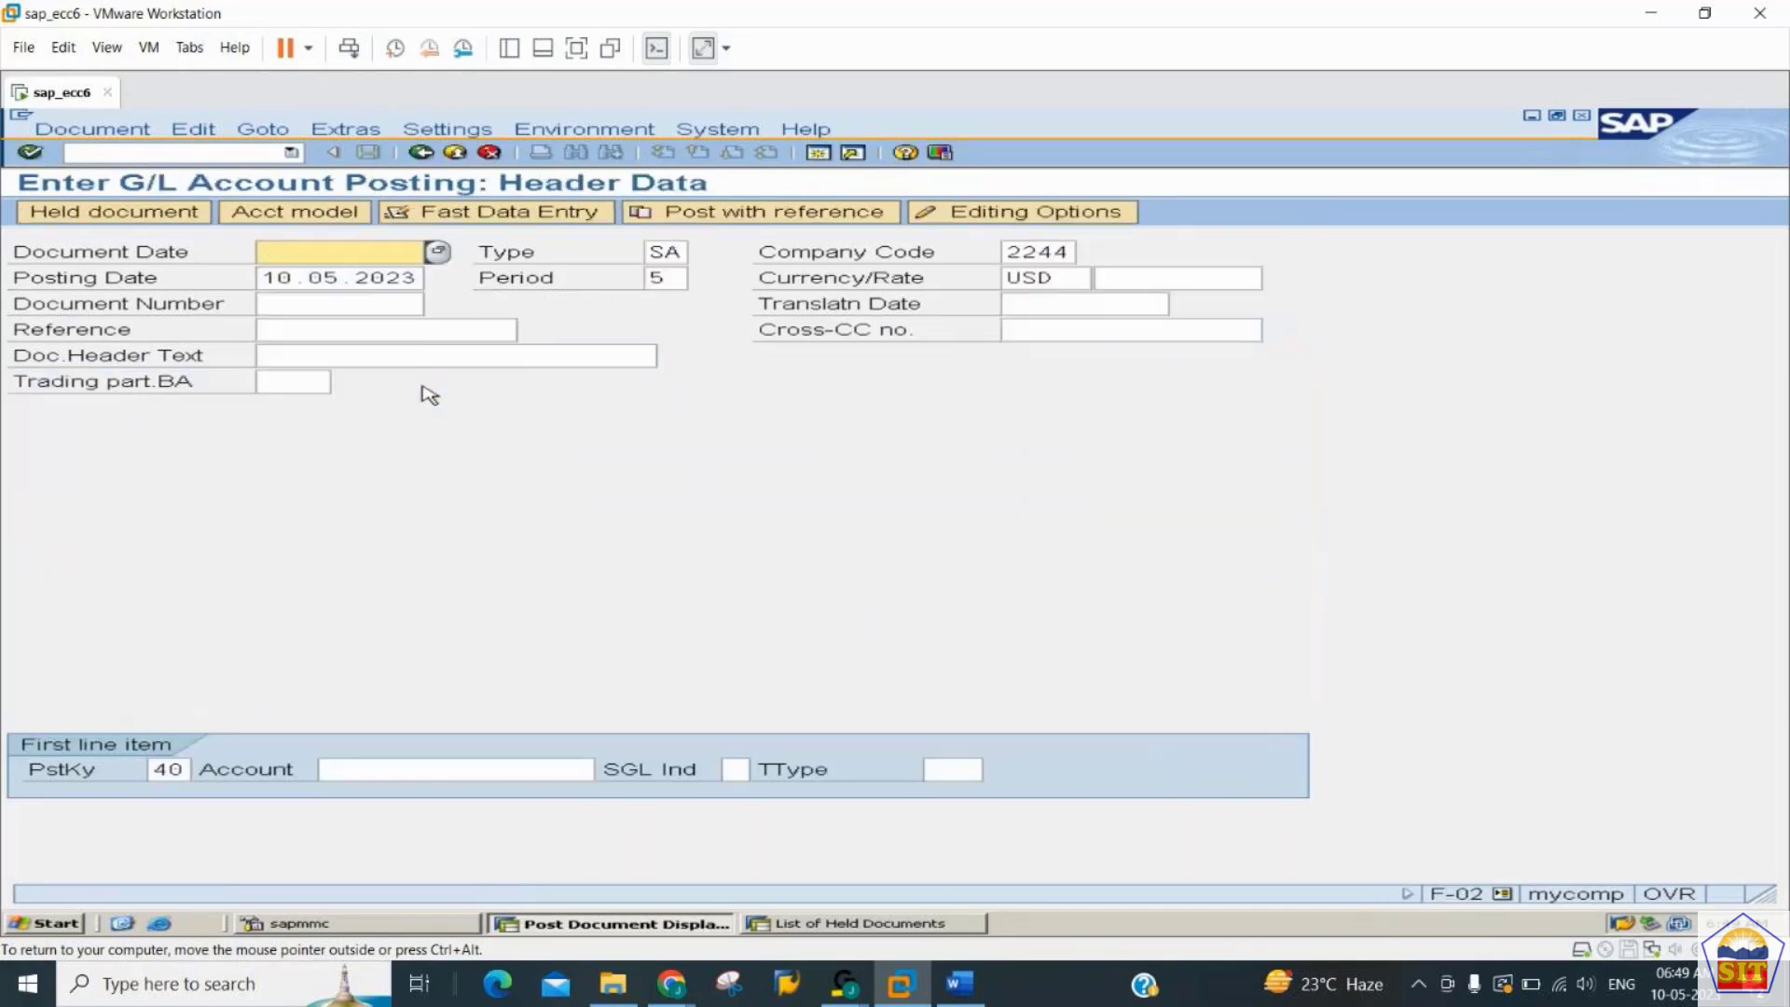
- Run FS10N for account 400350 in company code 2244, fiscal year 2023, and examine the line items behind the period 5 debit
{"action": "left_click", "coordinate": [211, 150]}
{"action": "type", "text": "/"}
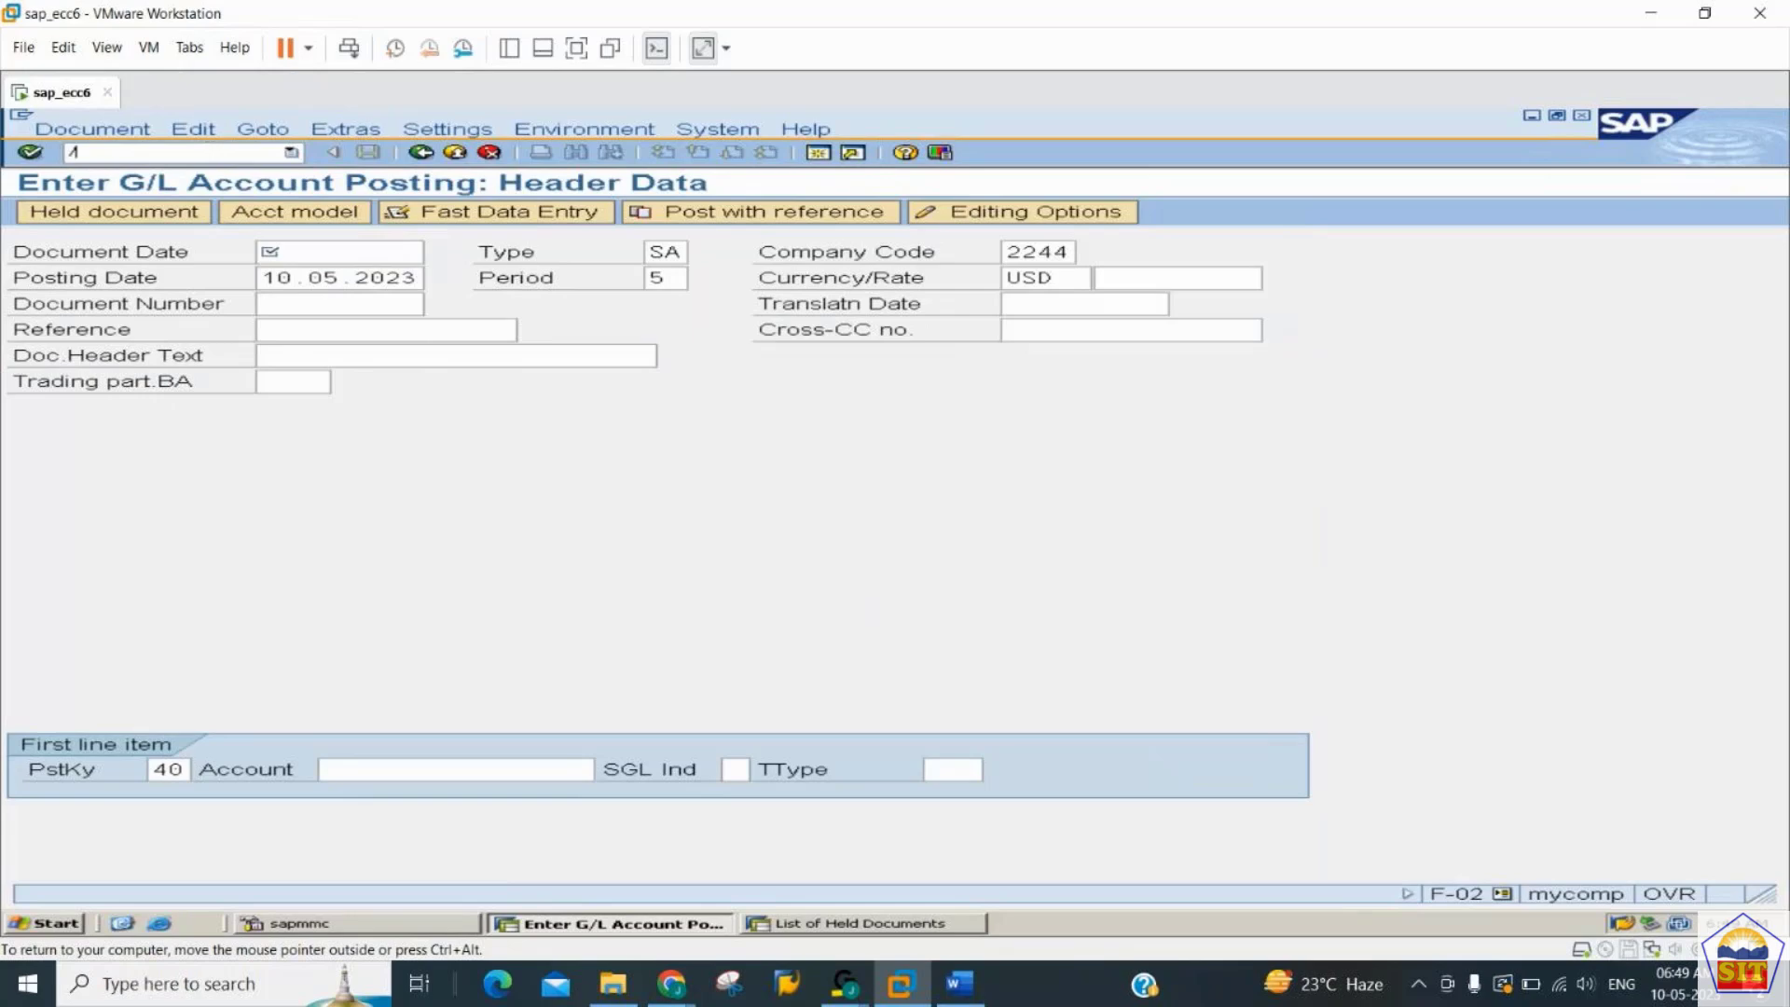
{"action": "type", "text": "nfs10n"}
{"action": "key", "text": "Return"}
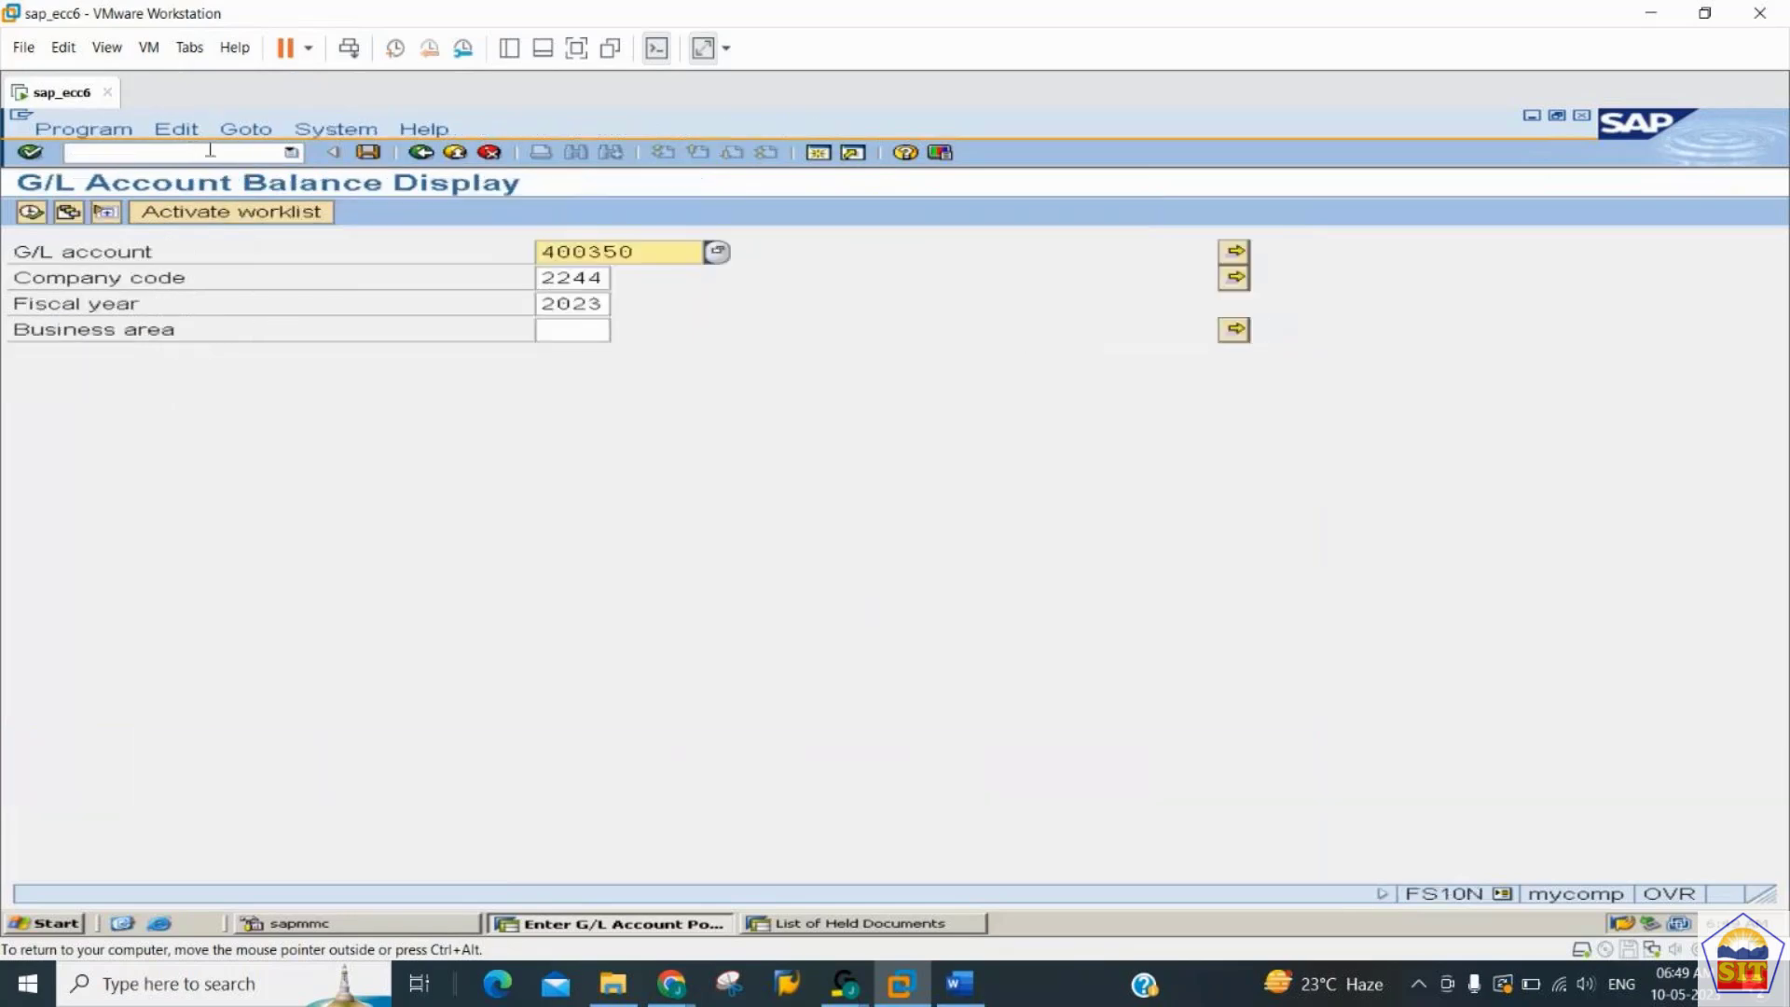
{"action": "left_click", "coordinate": [31, 213]}
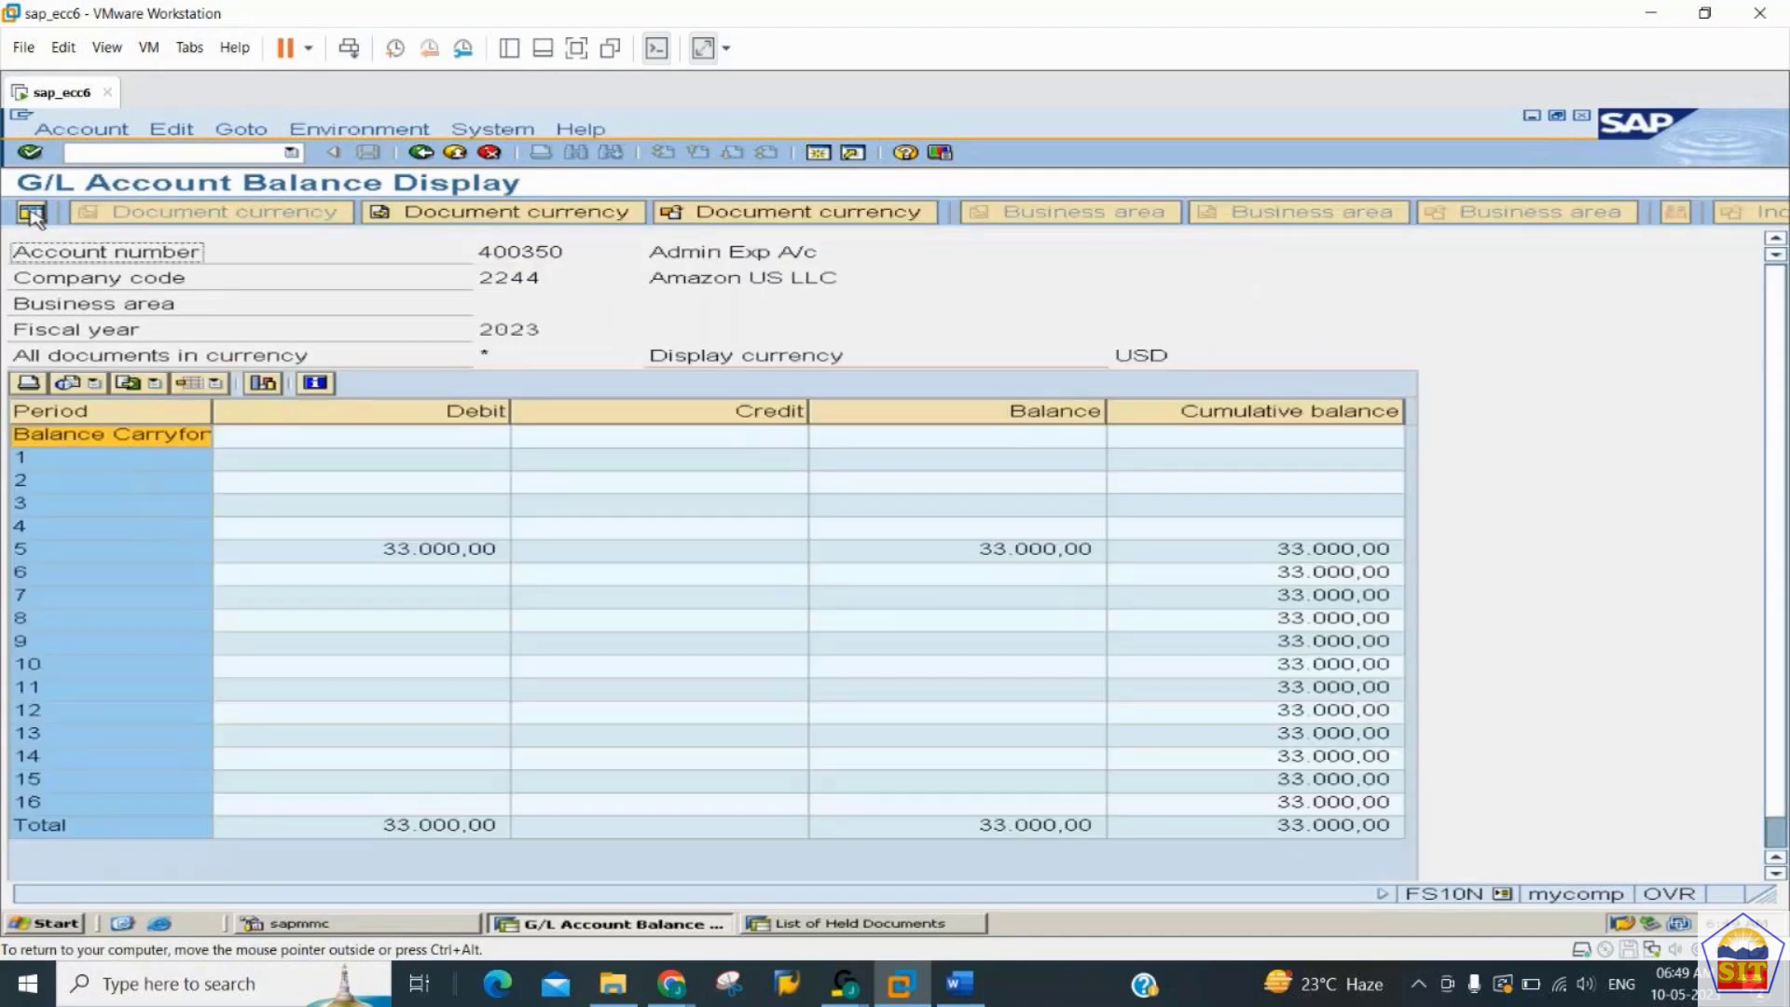
{"action": "left_click", "coordinate": [32, 214]}
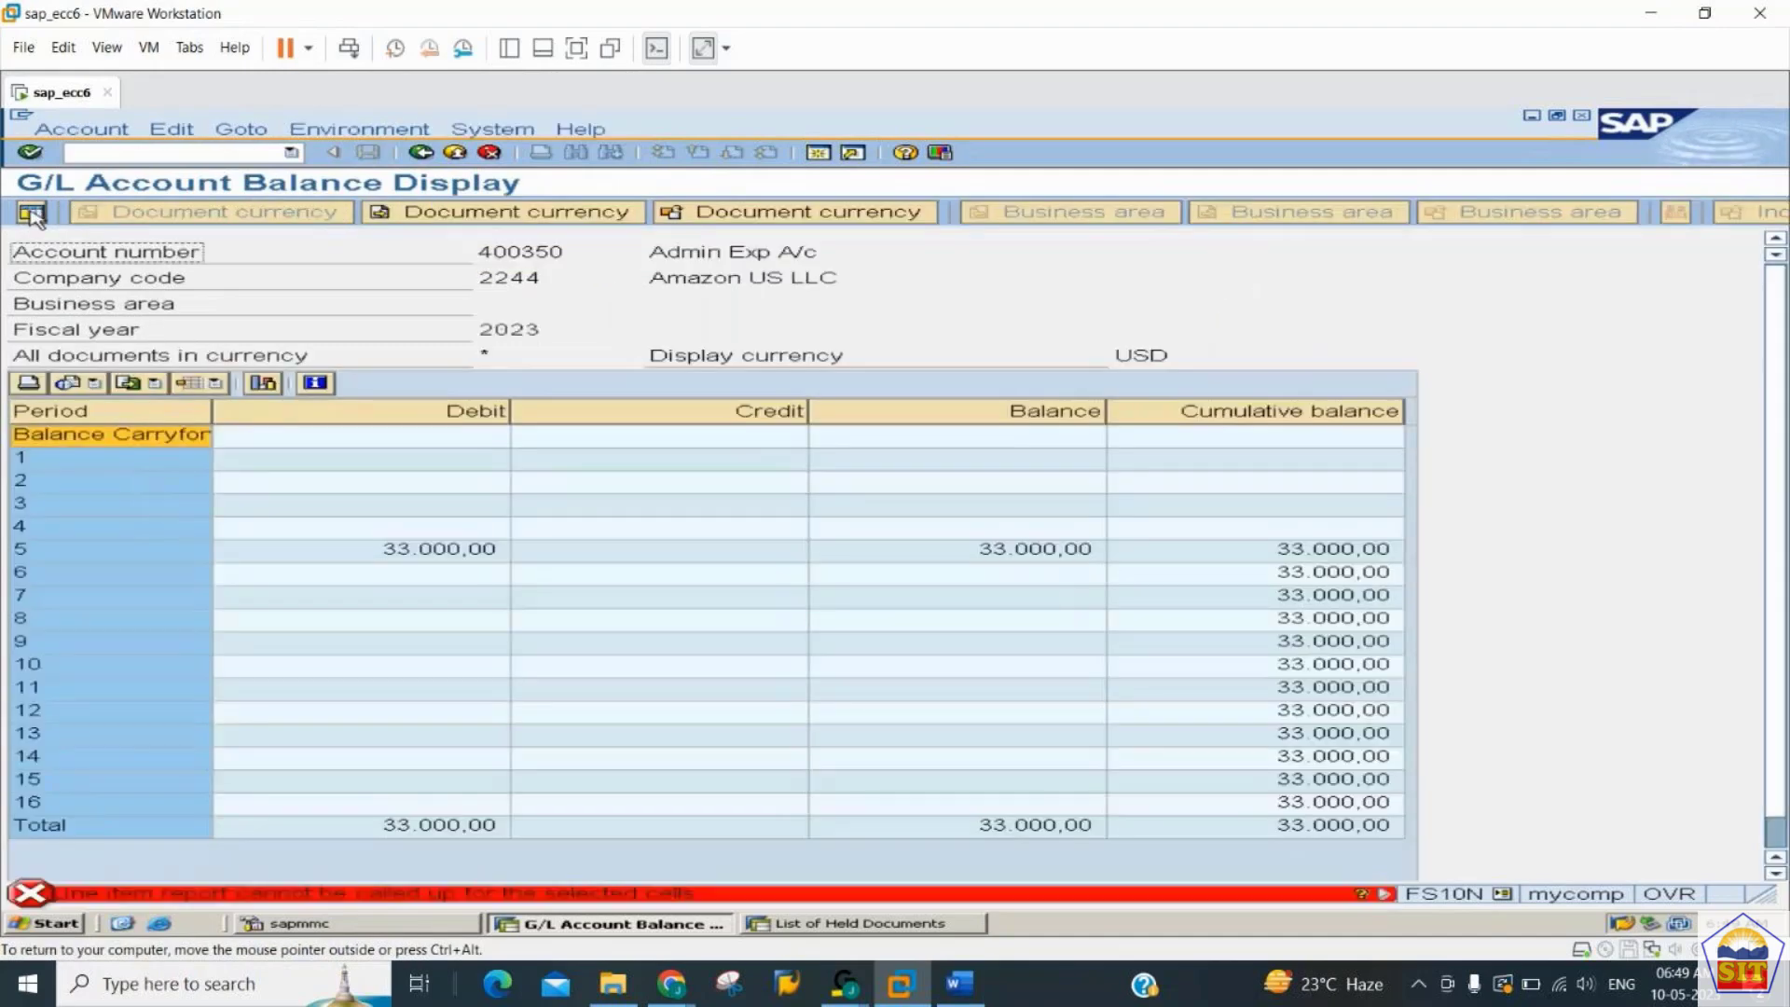
{"action": "double_click", "coordinate": [452, 551]}
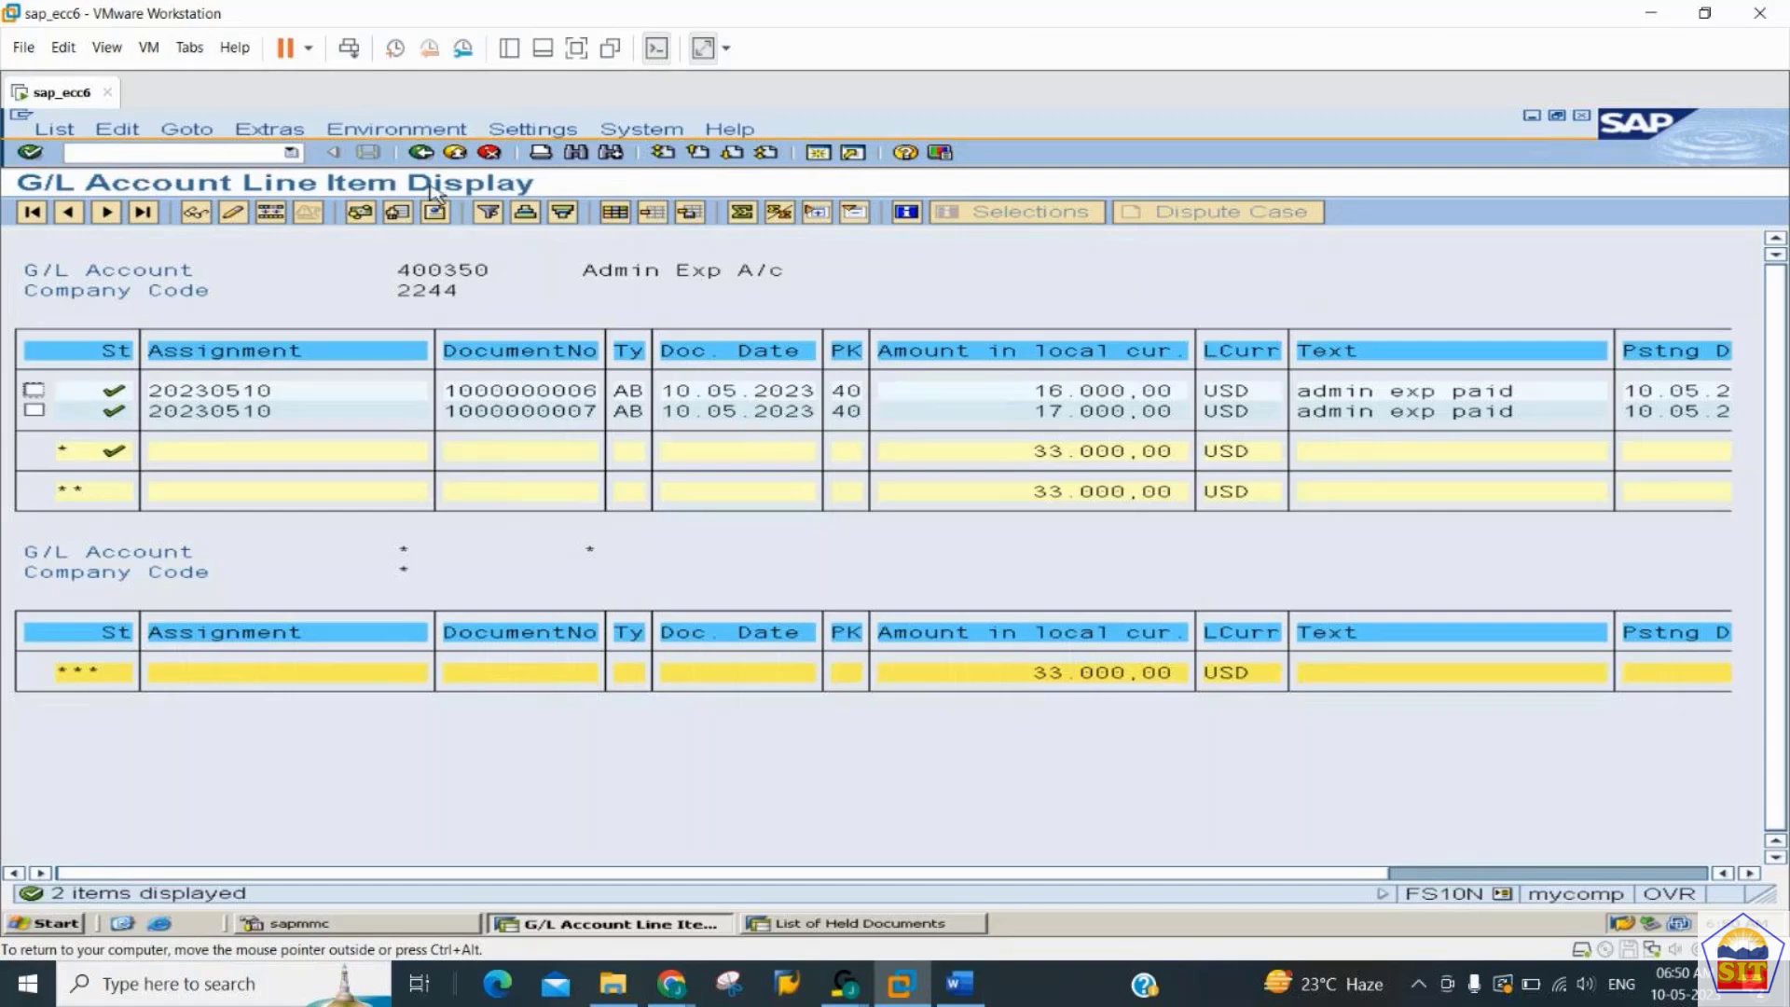
{"action": "left_click", "coordinate": [422, 153]}
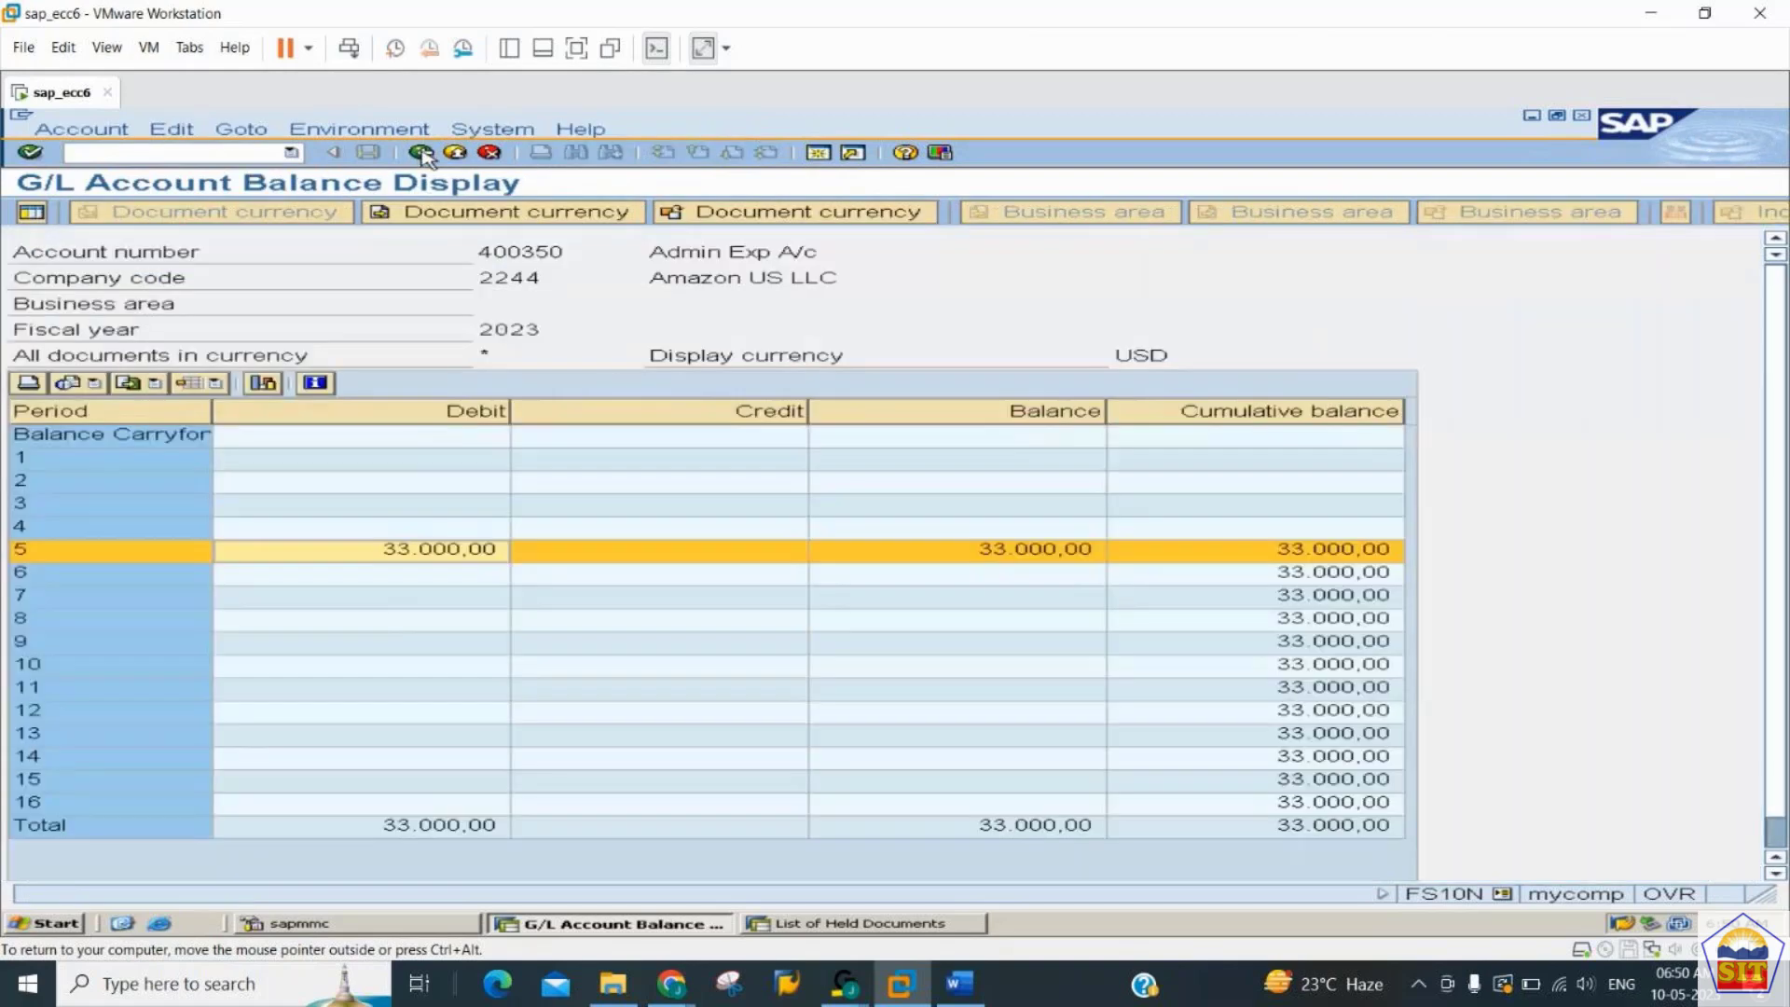
{"action": "left_click", "coordinate": [422, 153]}
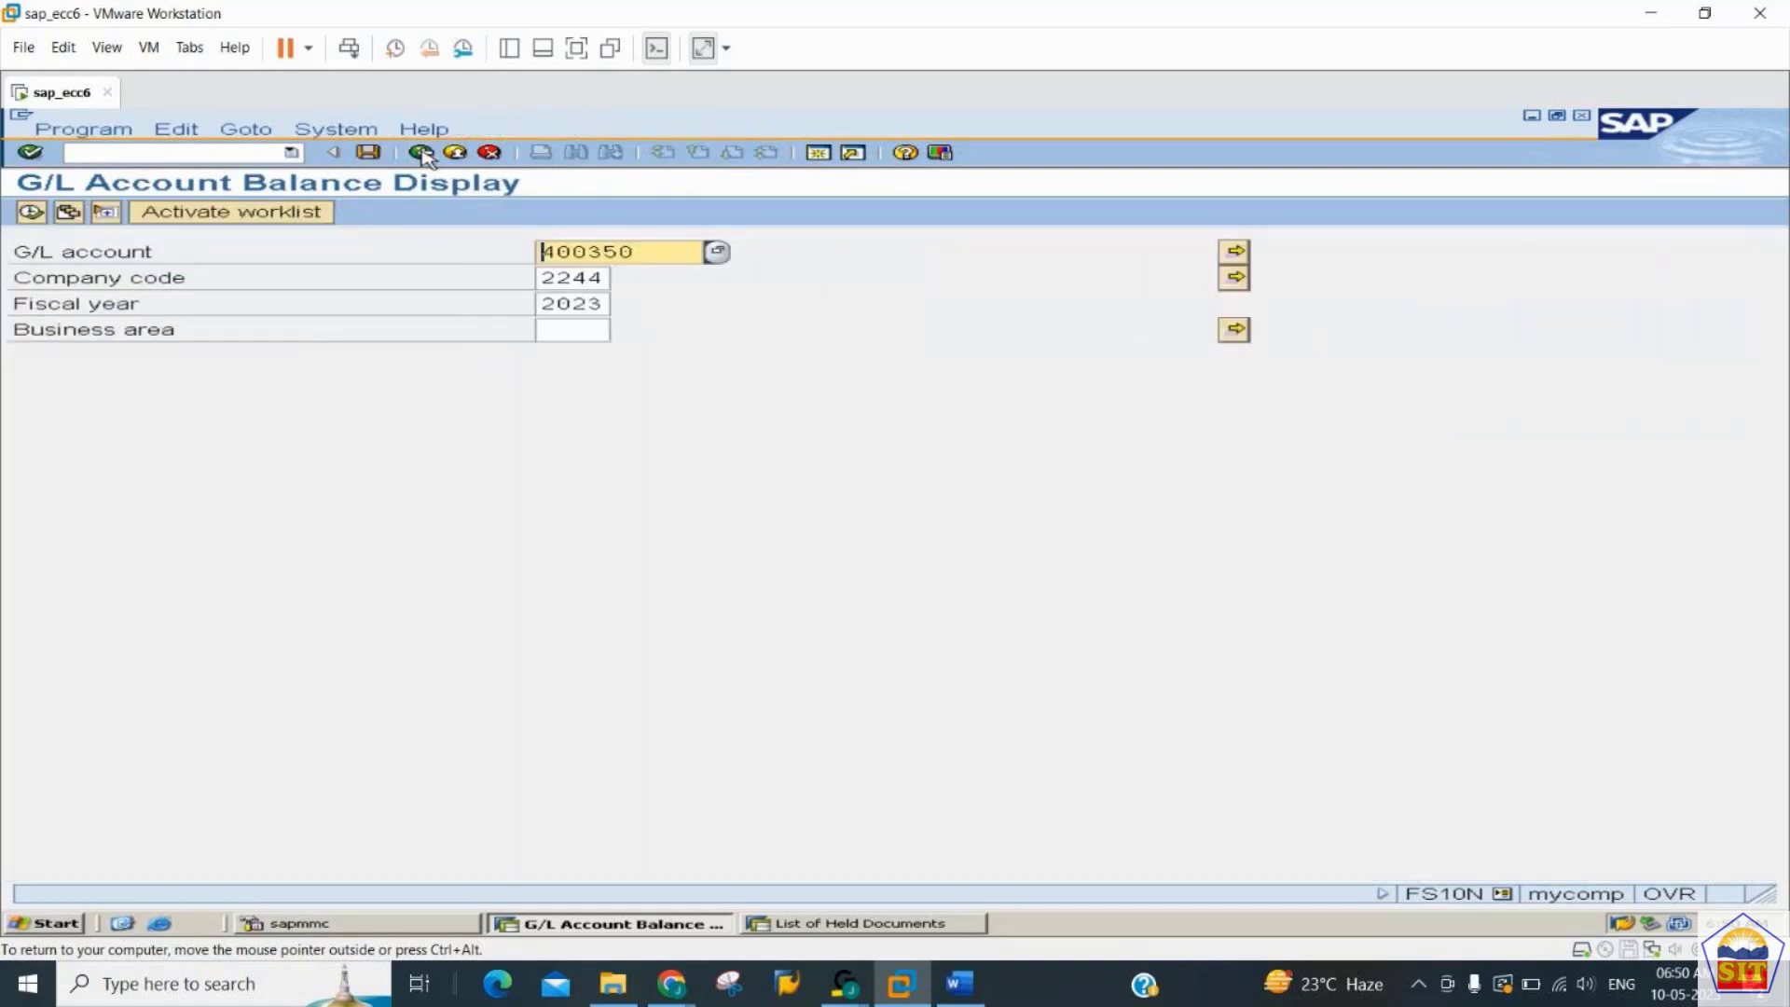
- Return to G/L account posting with transaction F-02
{"action": "left_click", "coordinate": [197, 155]}
{"action": "type", "text": "/n"}
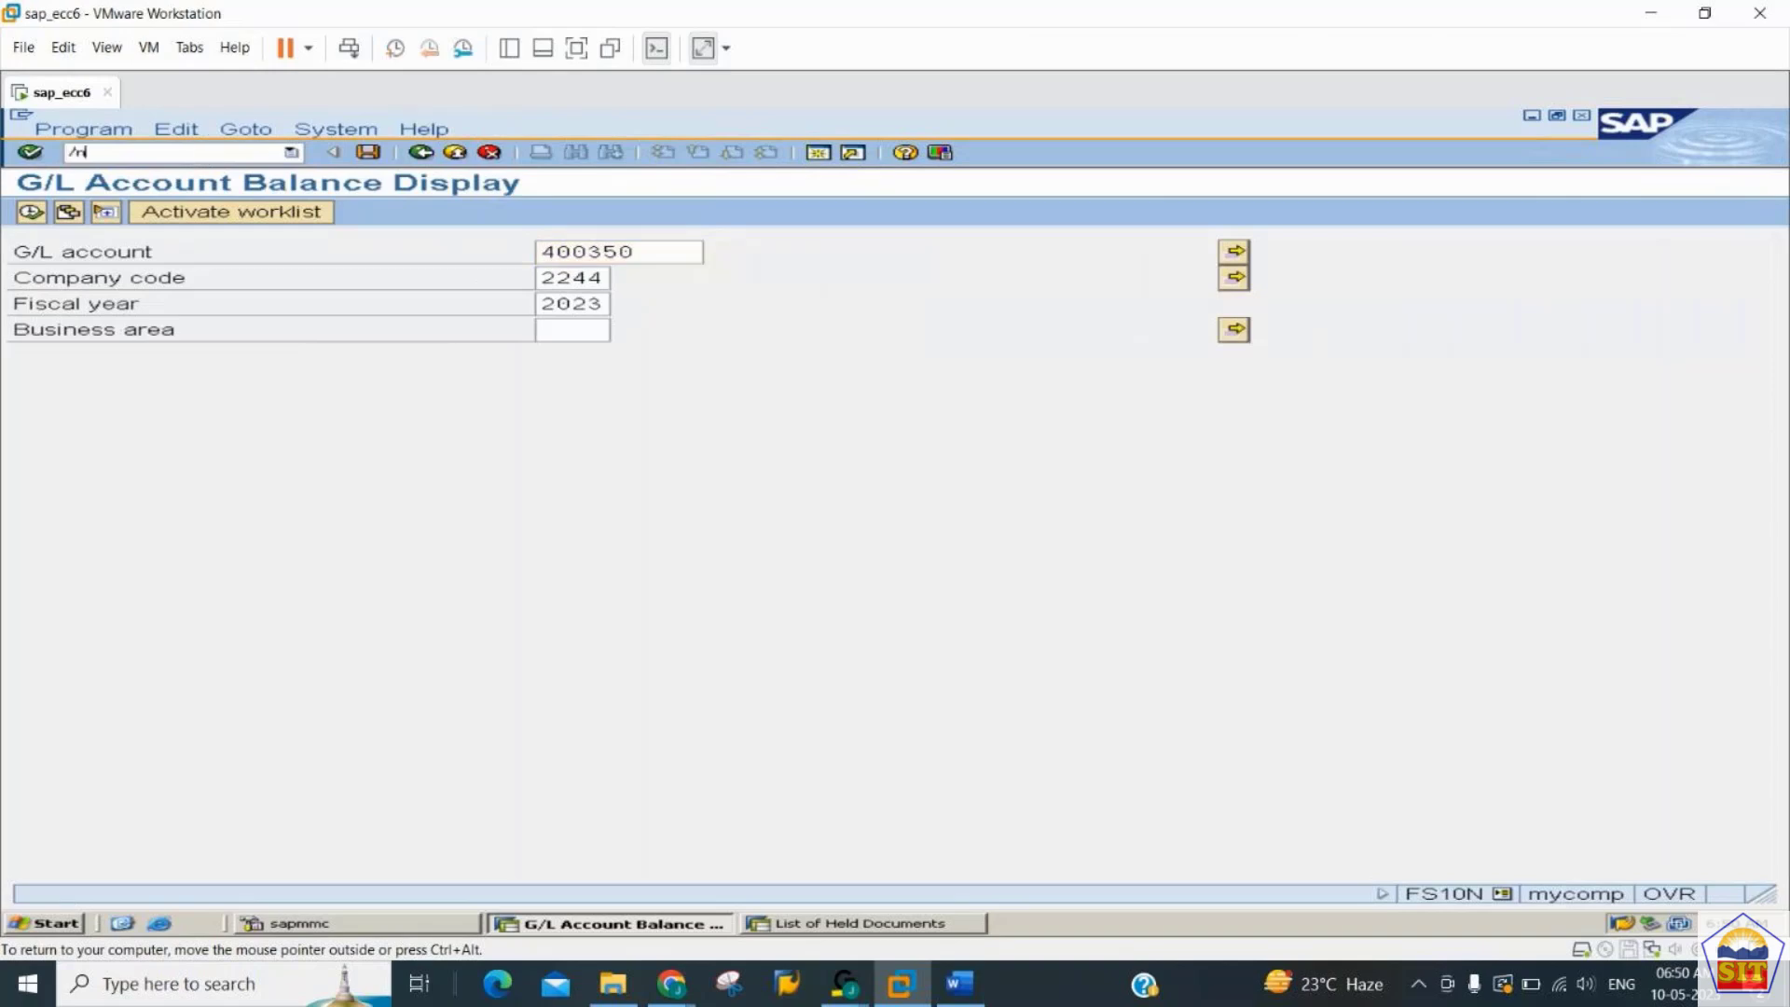
{"action": "type", "text": "f-02"}
{"action": "key", "text": "Return"}
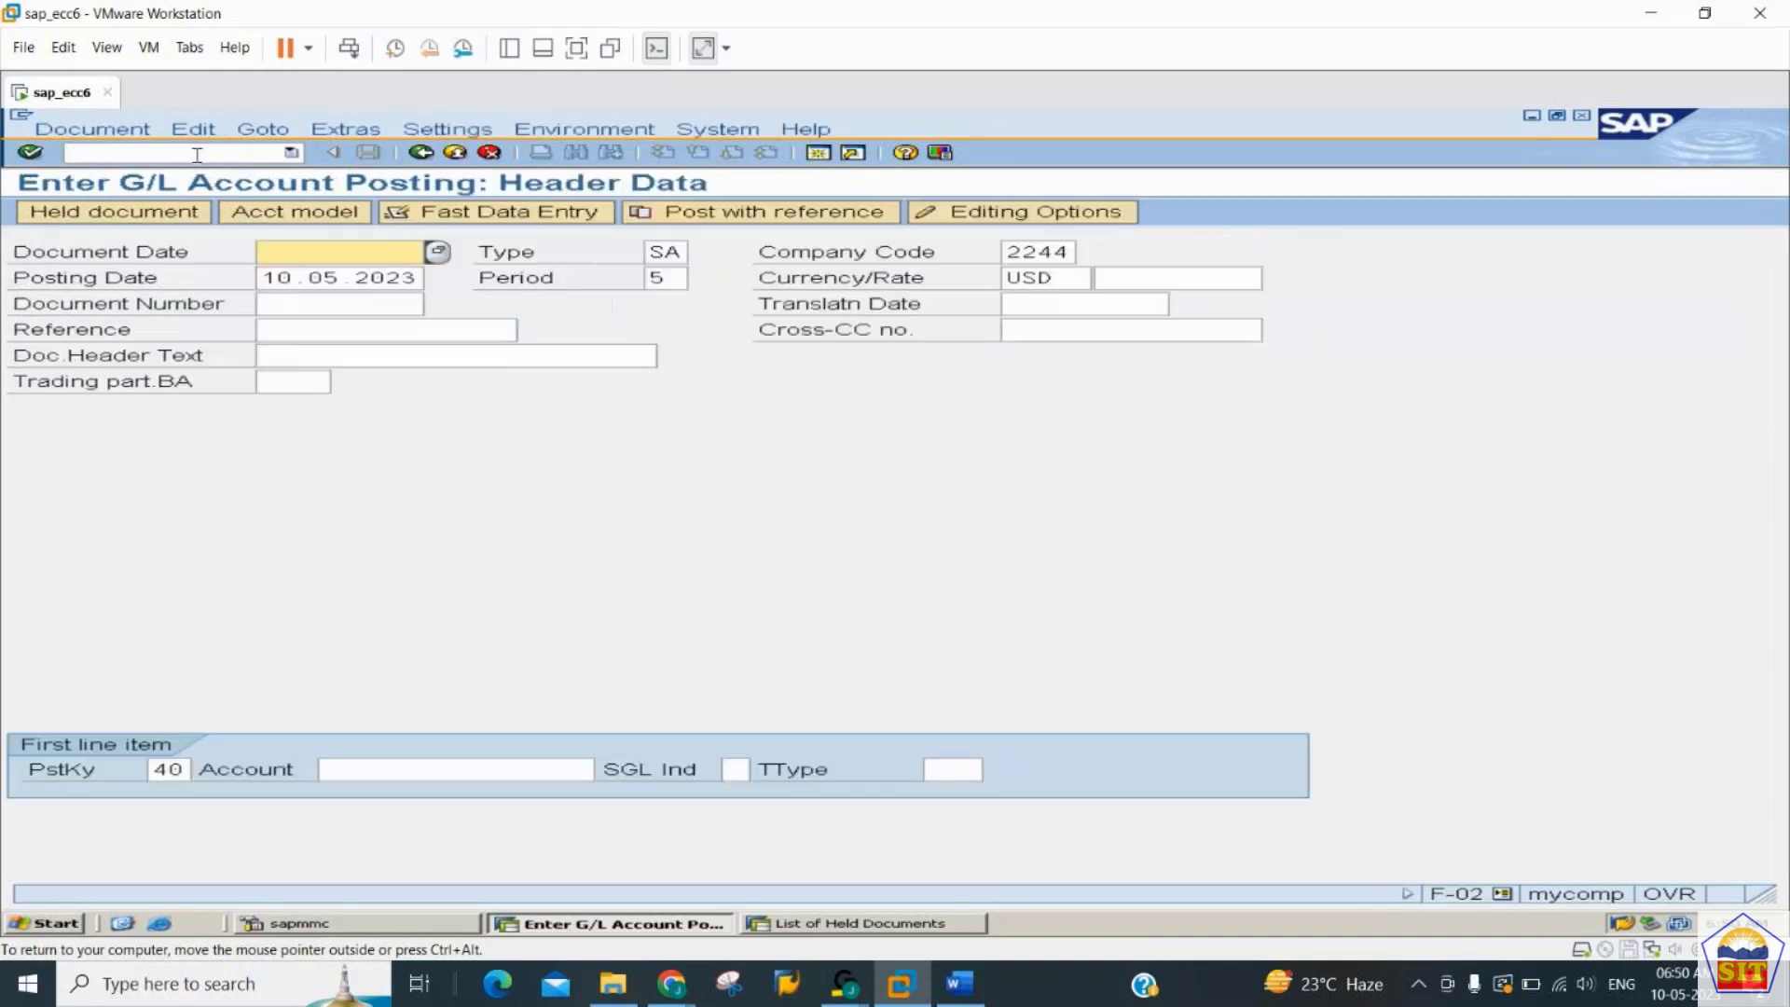
{"action": "left_click", "coordinate": [746, 211]}
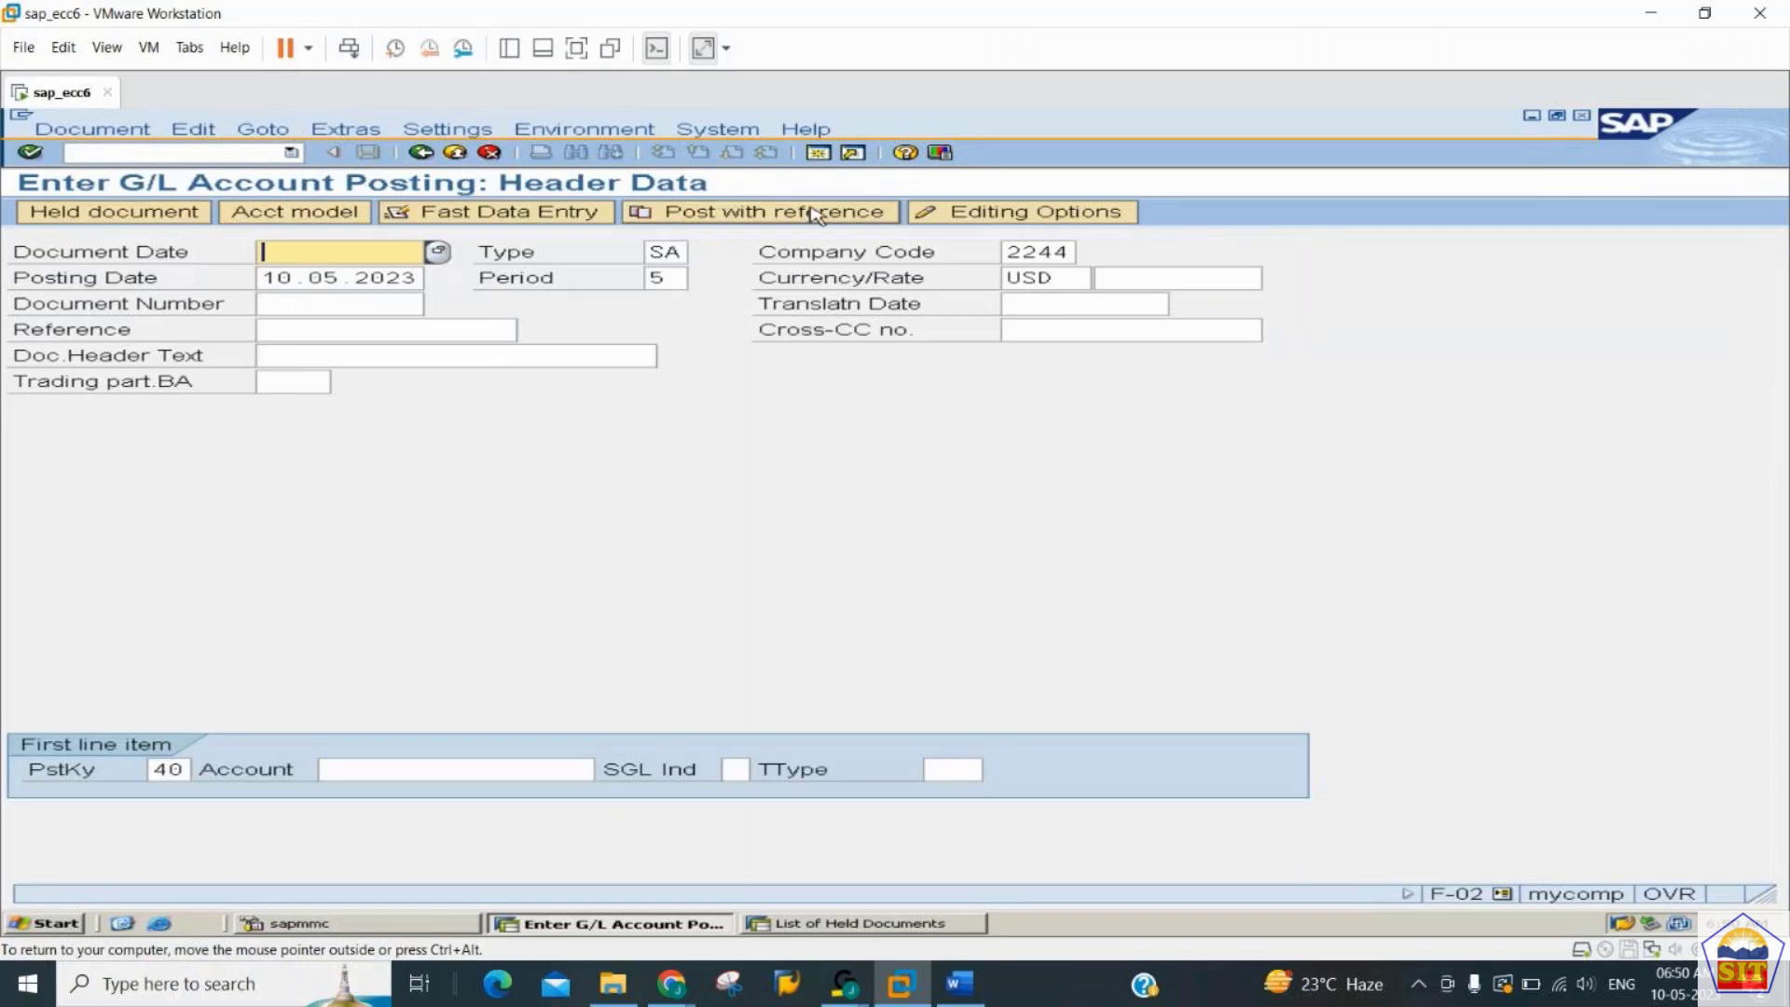
{"action": "type", "text": "210000000"}
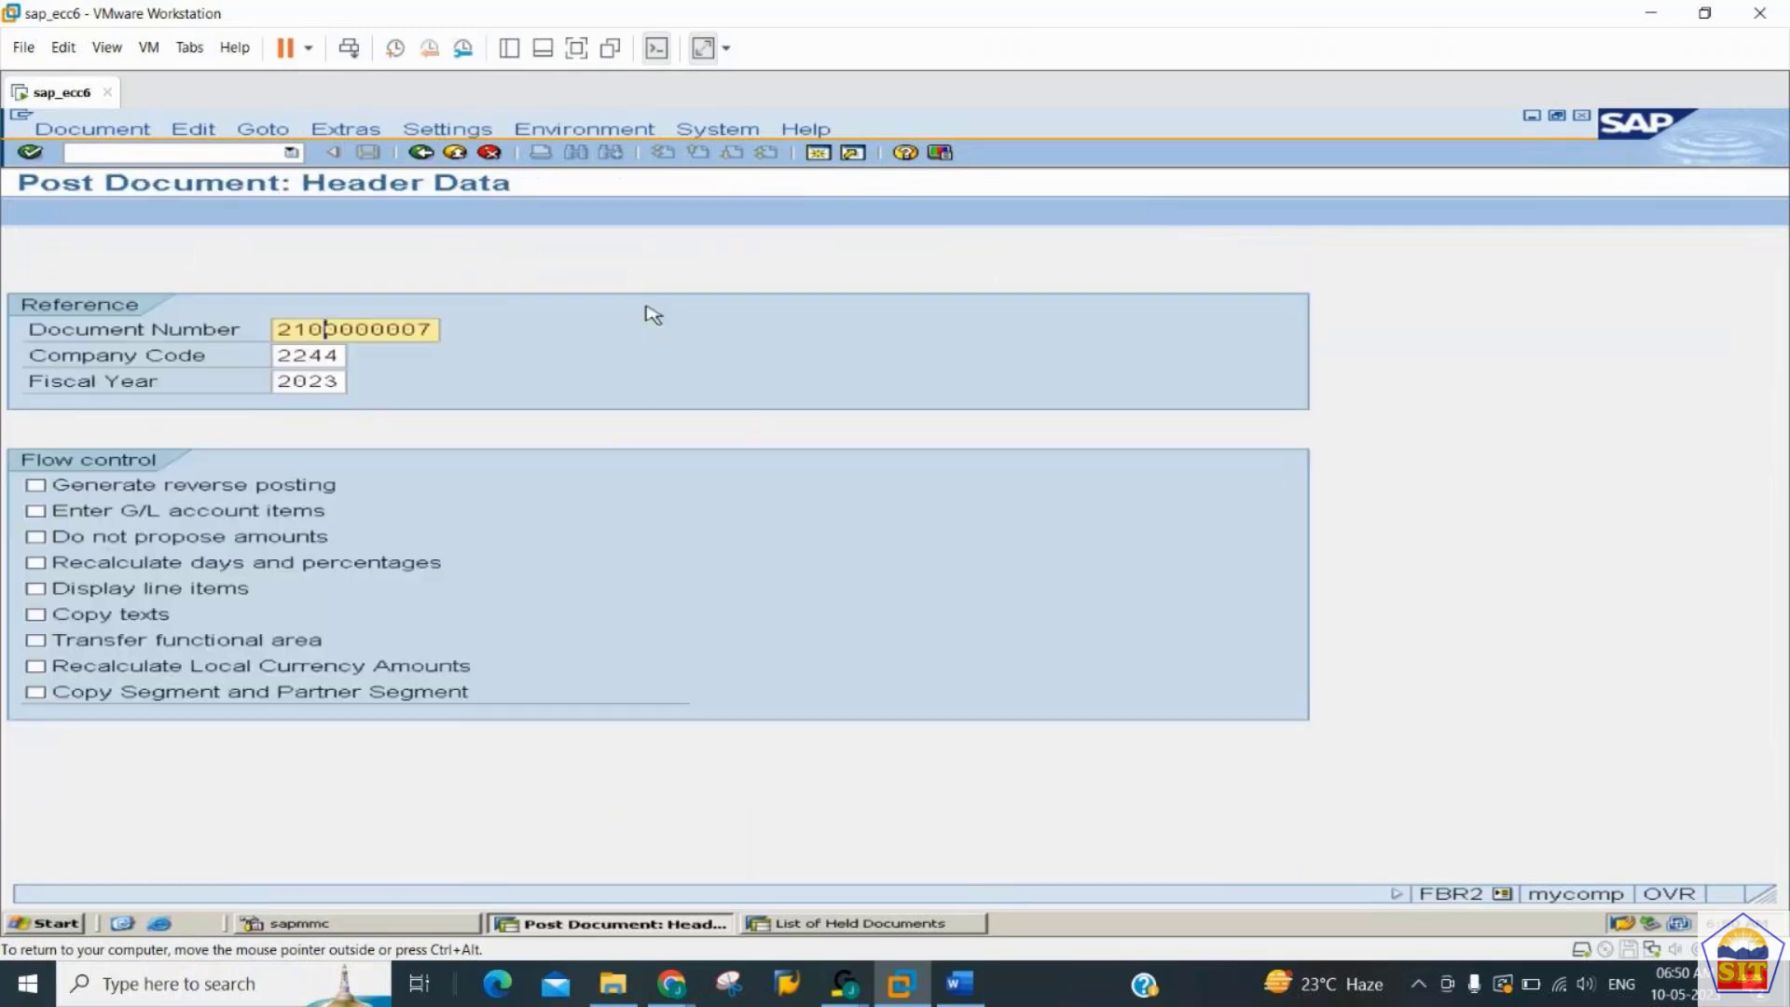
{"action": "type", "text": "1"}
{"action": "key", "text": "Tab"}
{"action": "key", "text": "Tab"}
{"action": "key", "text": "Tab"}
{"action": "key", "text": "Tab"}
{"action": "key", "text": "Tab"}
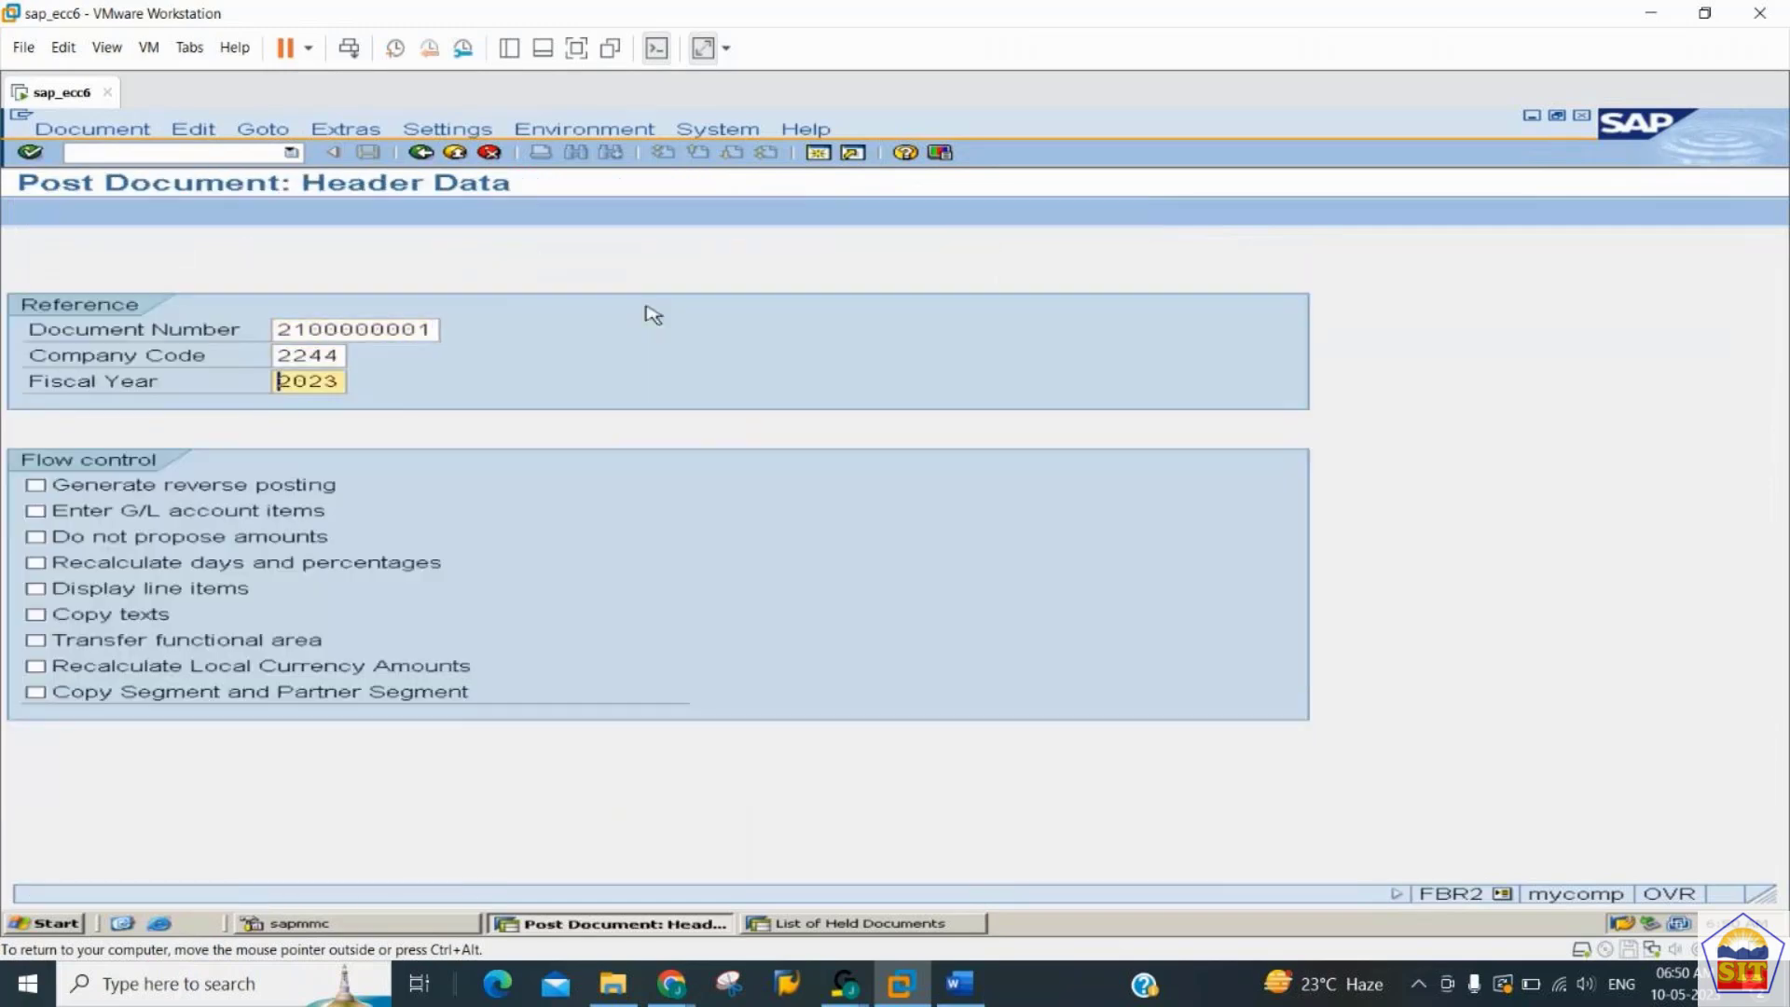
{"action": "key", "text": "Tab"}
{"action": "key", "text": "Tab"}
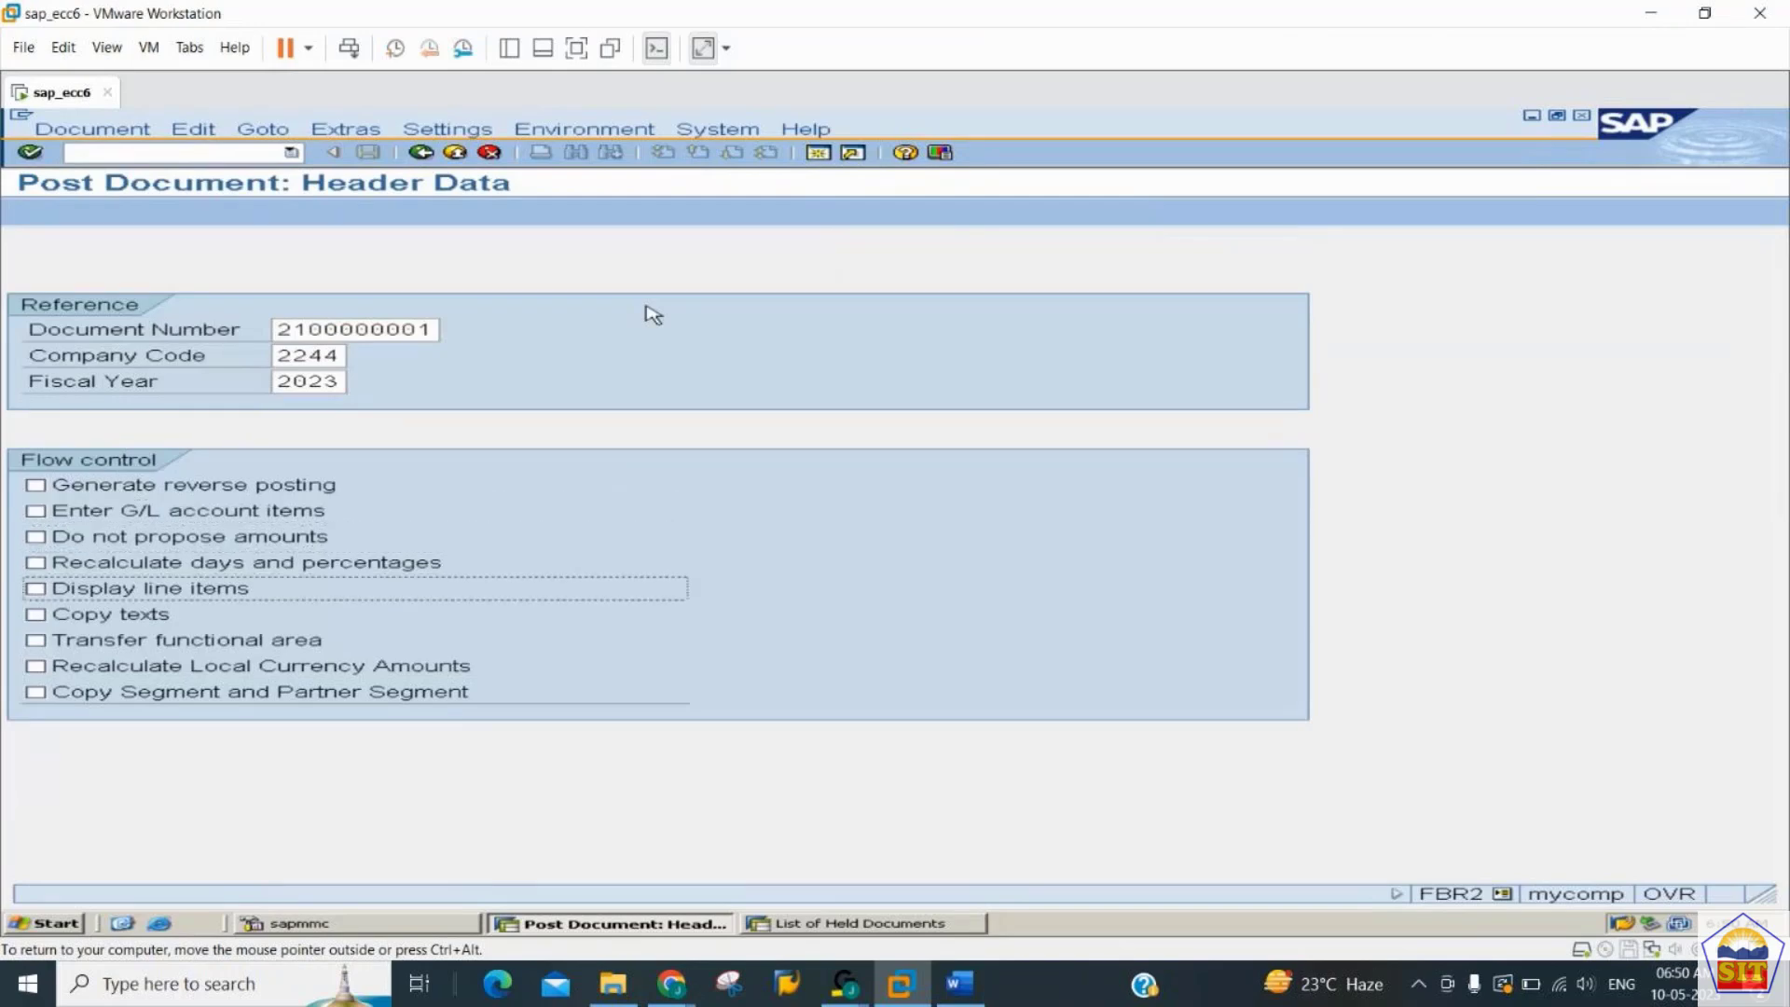
{"action": "key", "text": "Return"}
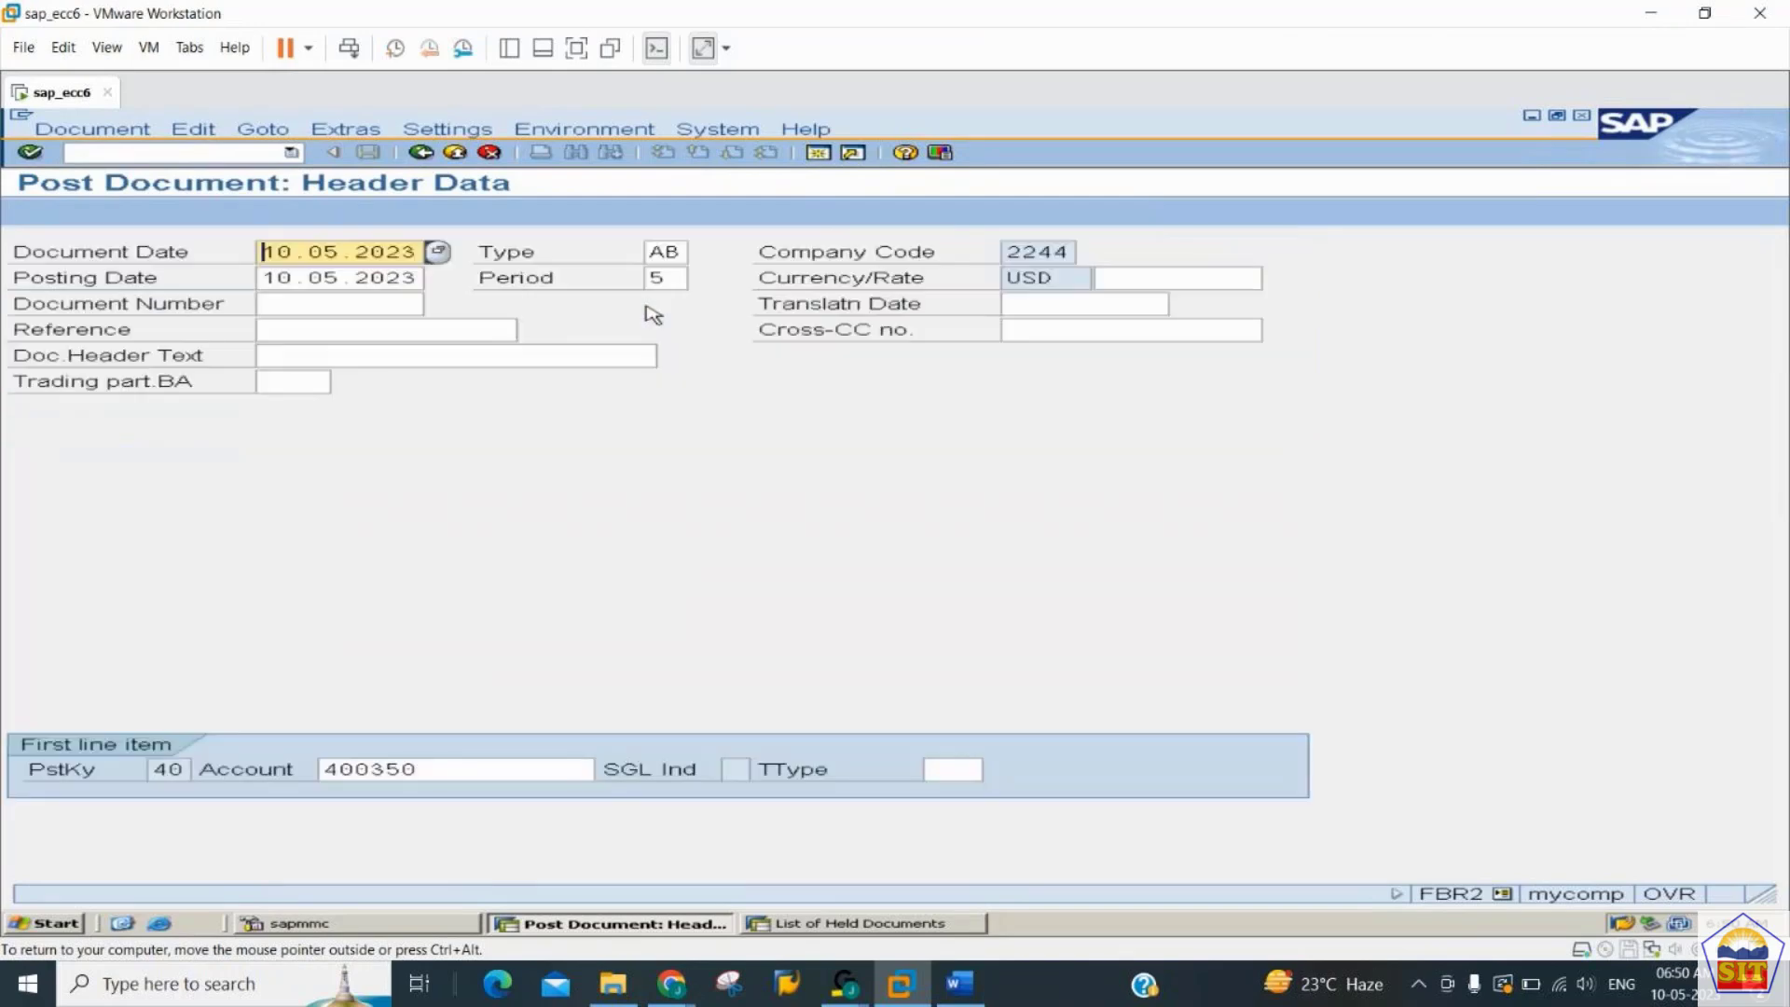
- Change the account of the first line item to 400200 and accept the header data
{"action": "left_click", "coordinate": [463, 770]}
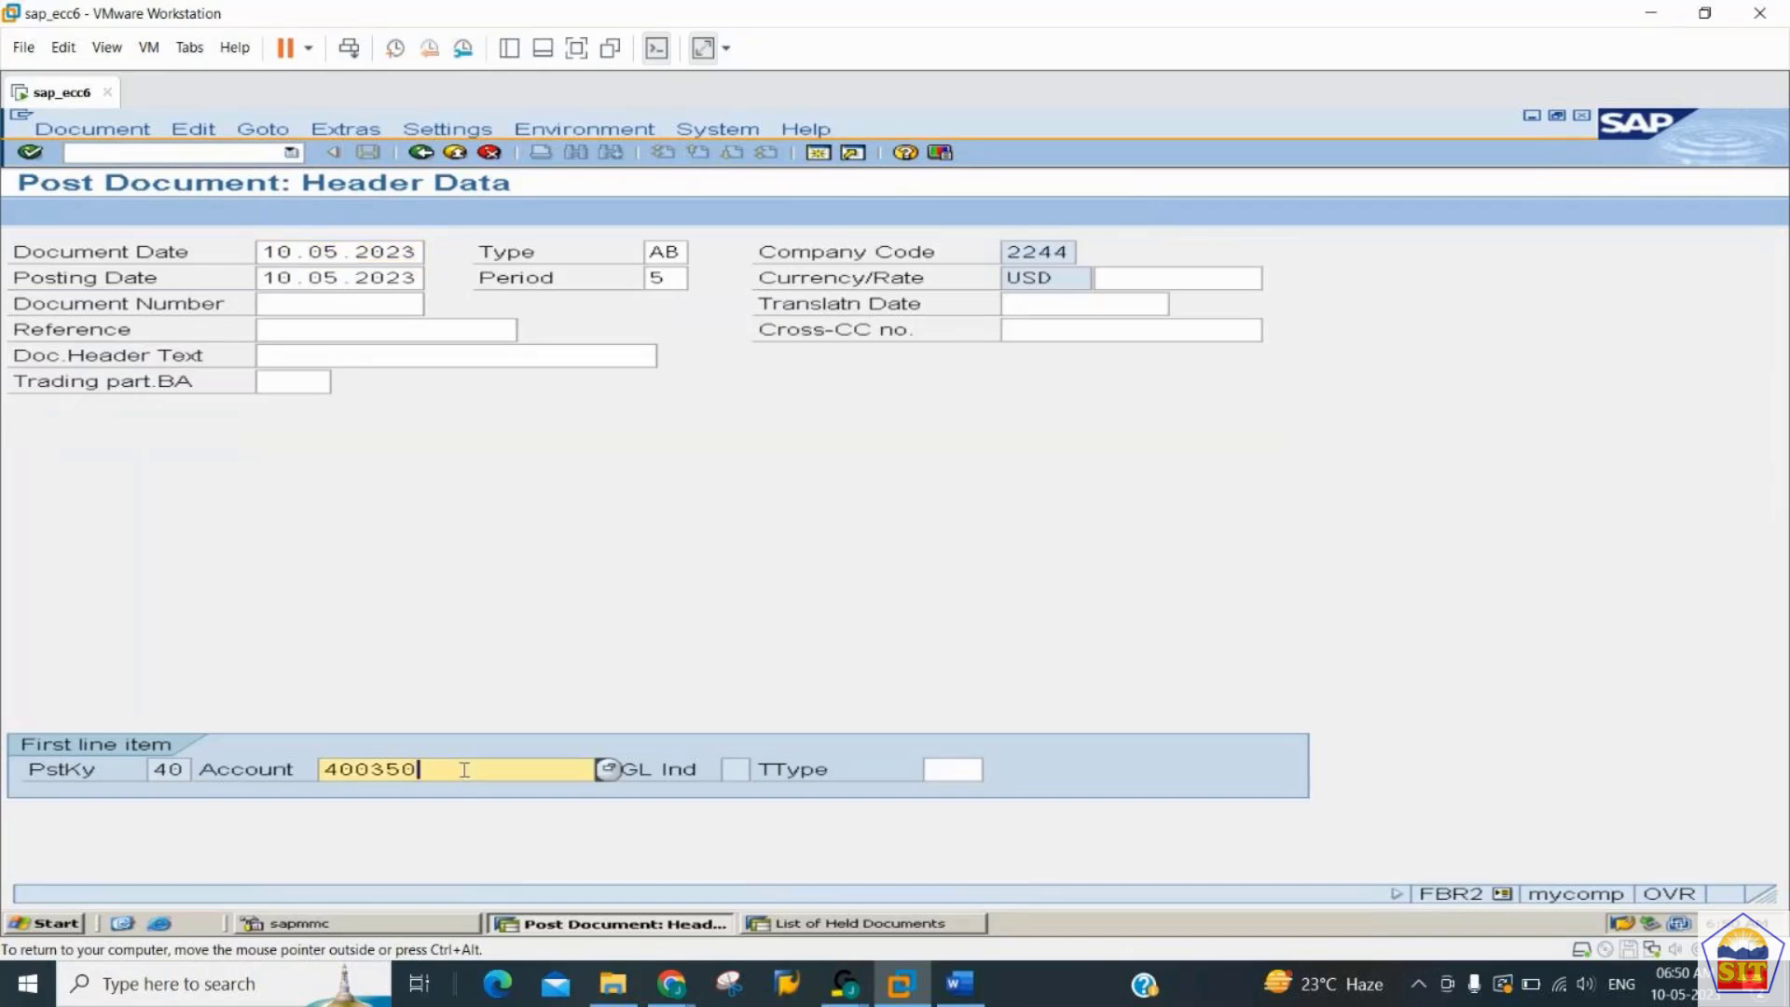
{"action": "key", "text": "BackSpace"}
{"action": "key", "text": "BackSpace"}
{"action": "key", "text": "BackSpace"}
{"action": "key", "text": "BackSpace"}
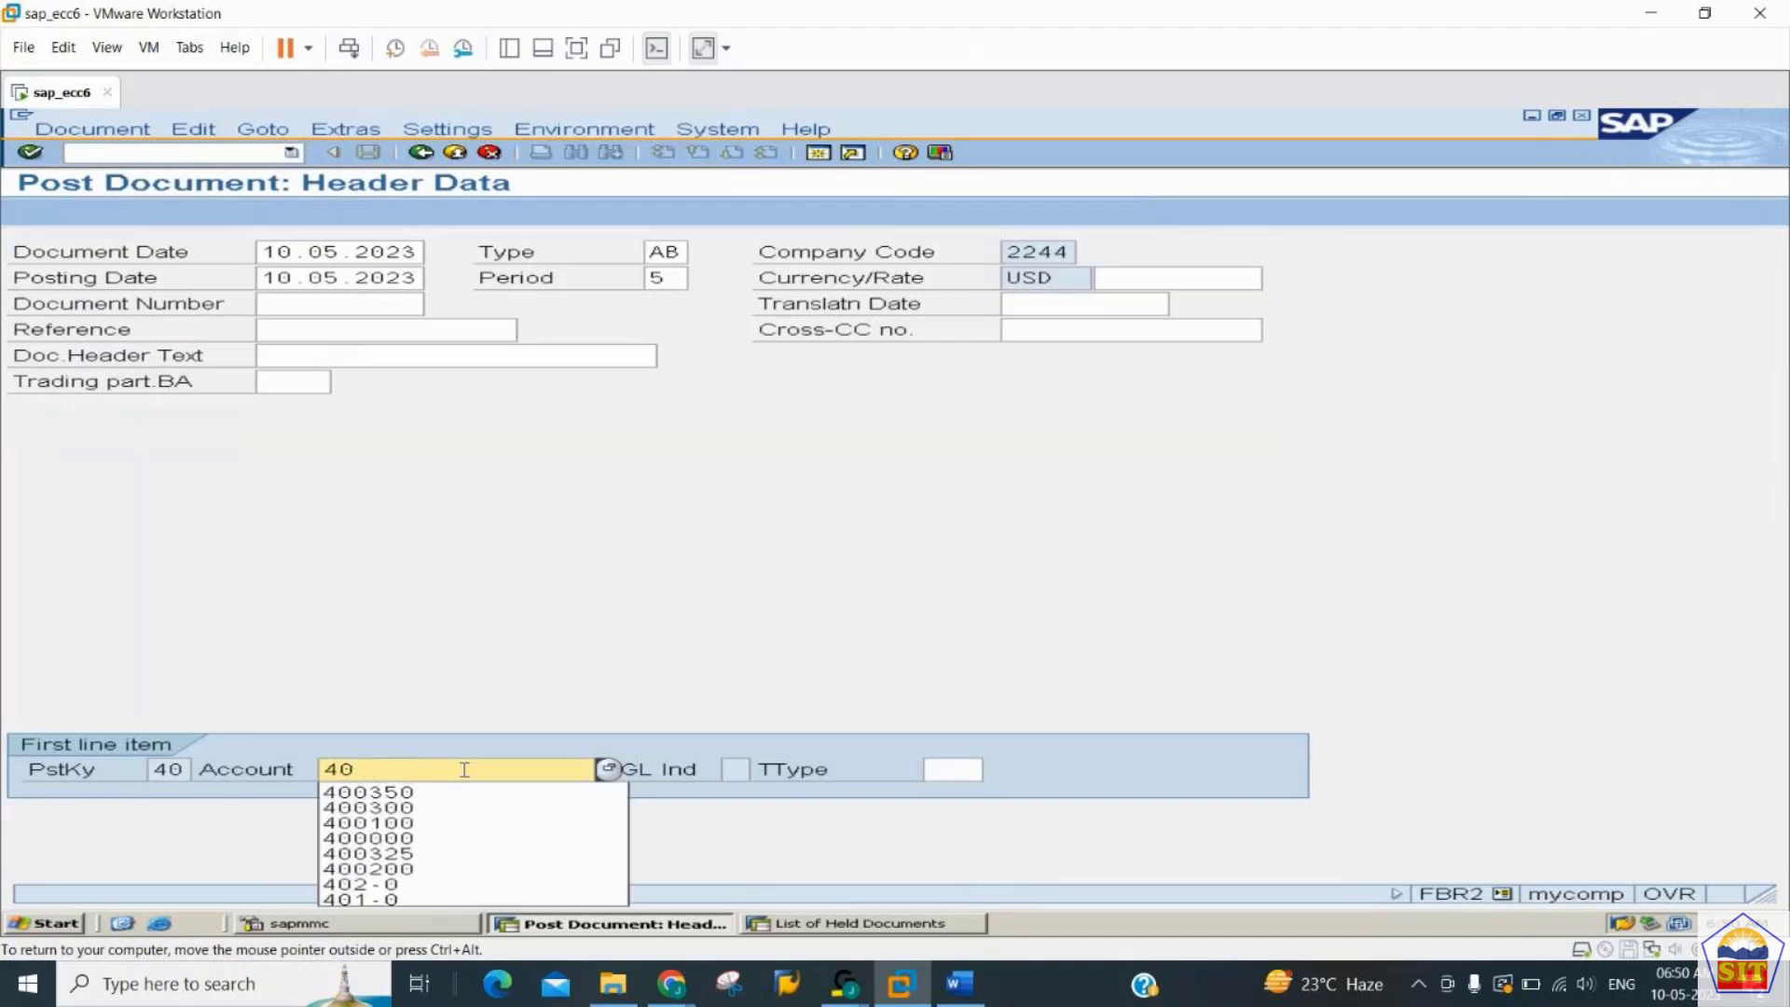
{"action": "type", "text": "0200"}
{"action": "key", "text": "Return"}
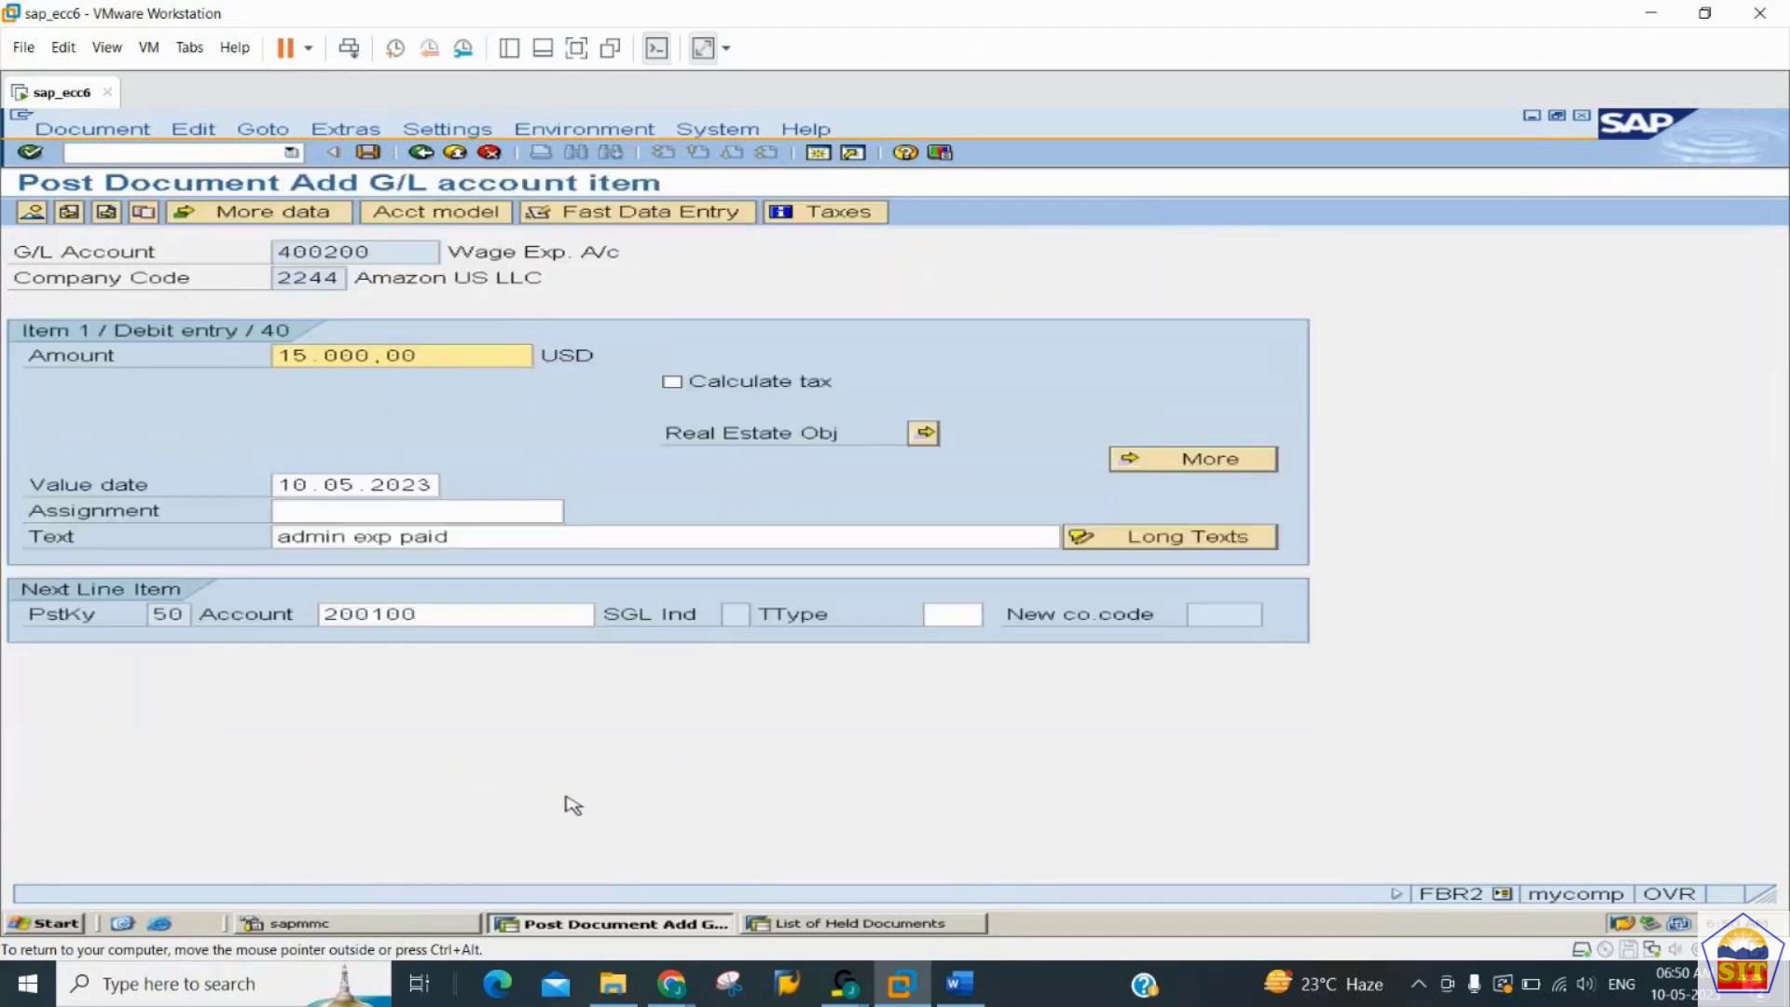
- Accept the proposed debit and credit items, post the document, and close the posting information
{"action": "key", "text": "Return"}
{"action": "key", "text": "Return"}
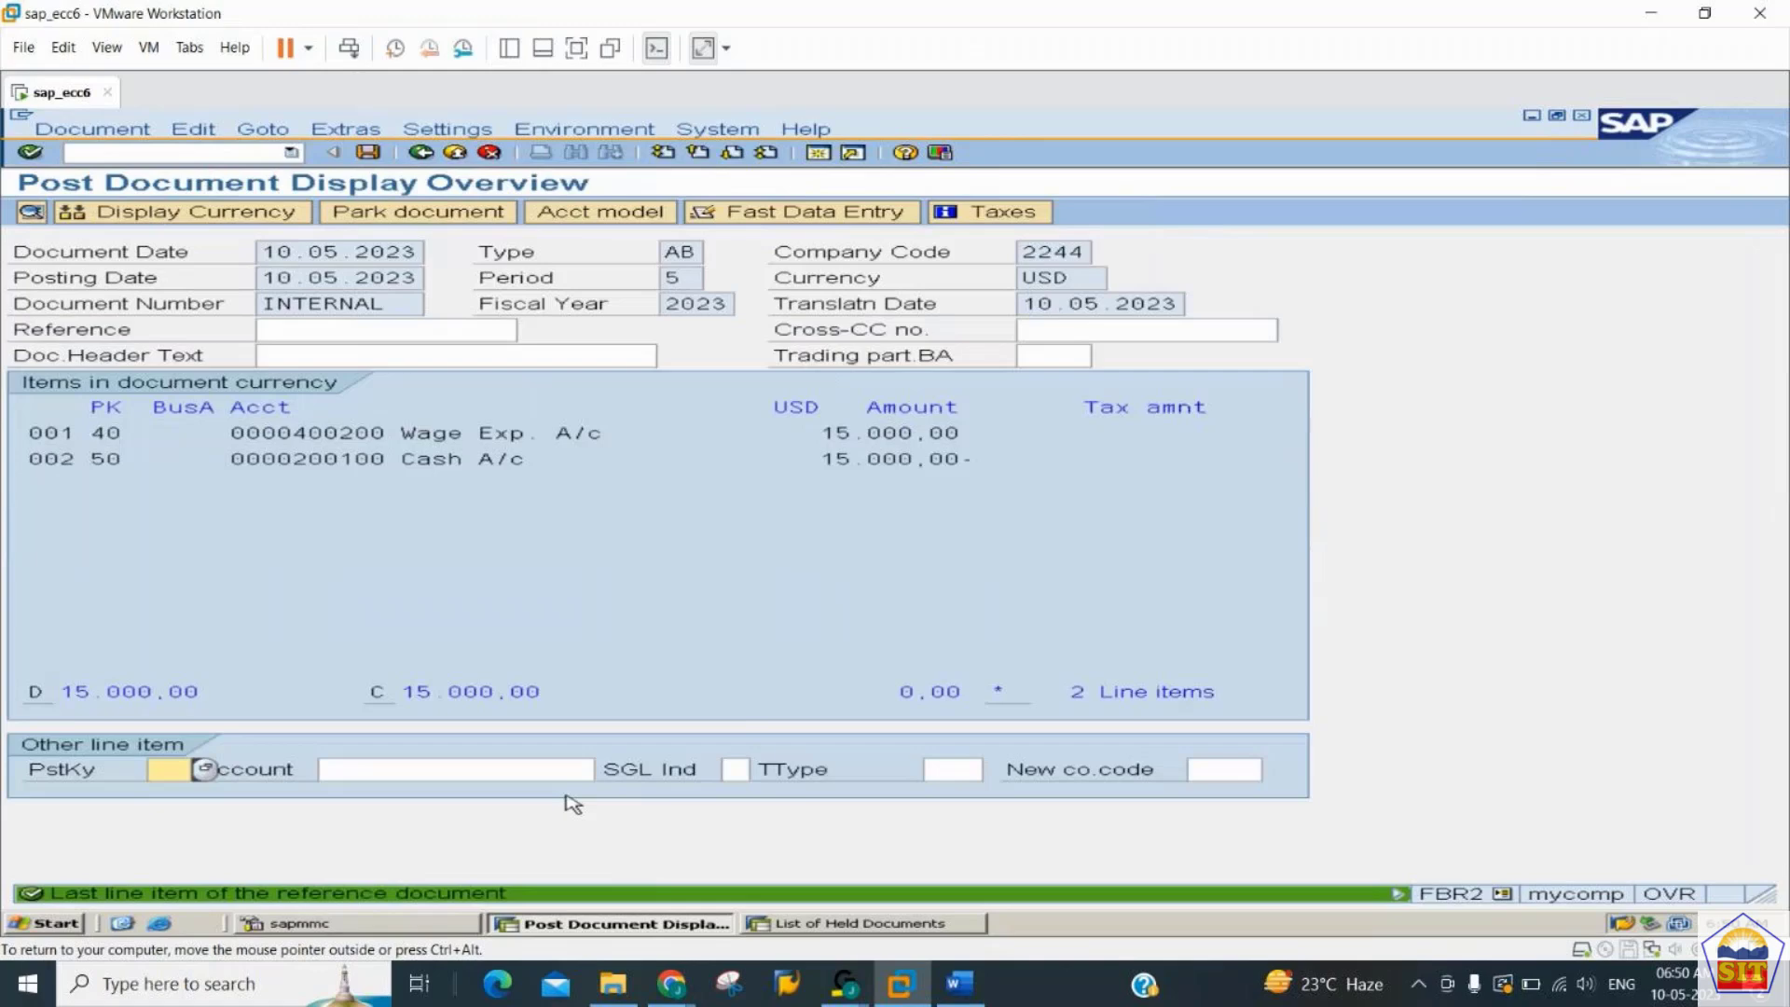
{"action": "key", "text": "ctrl+s"}
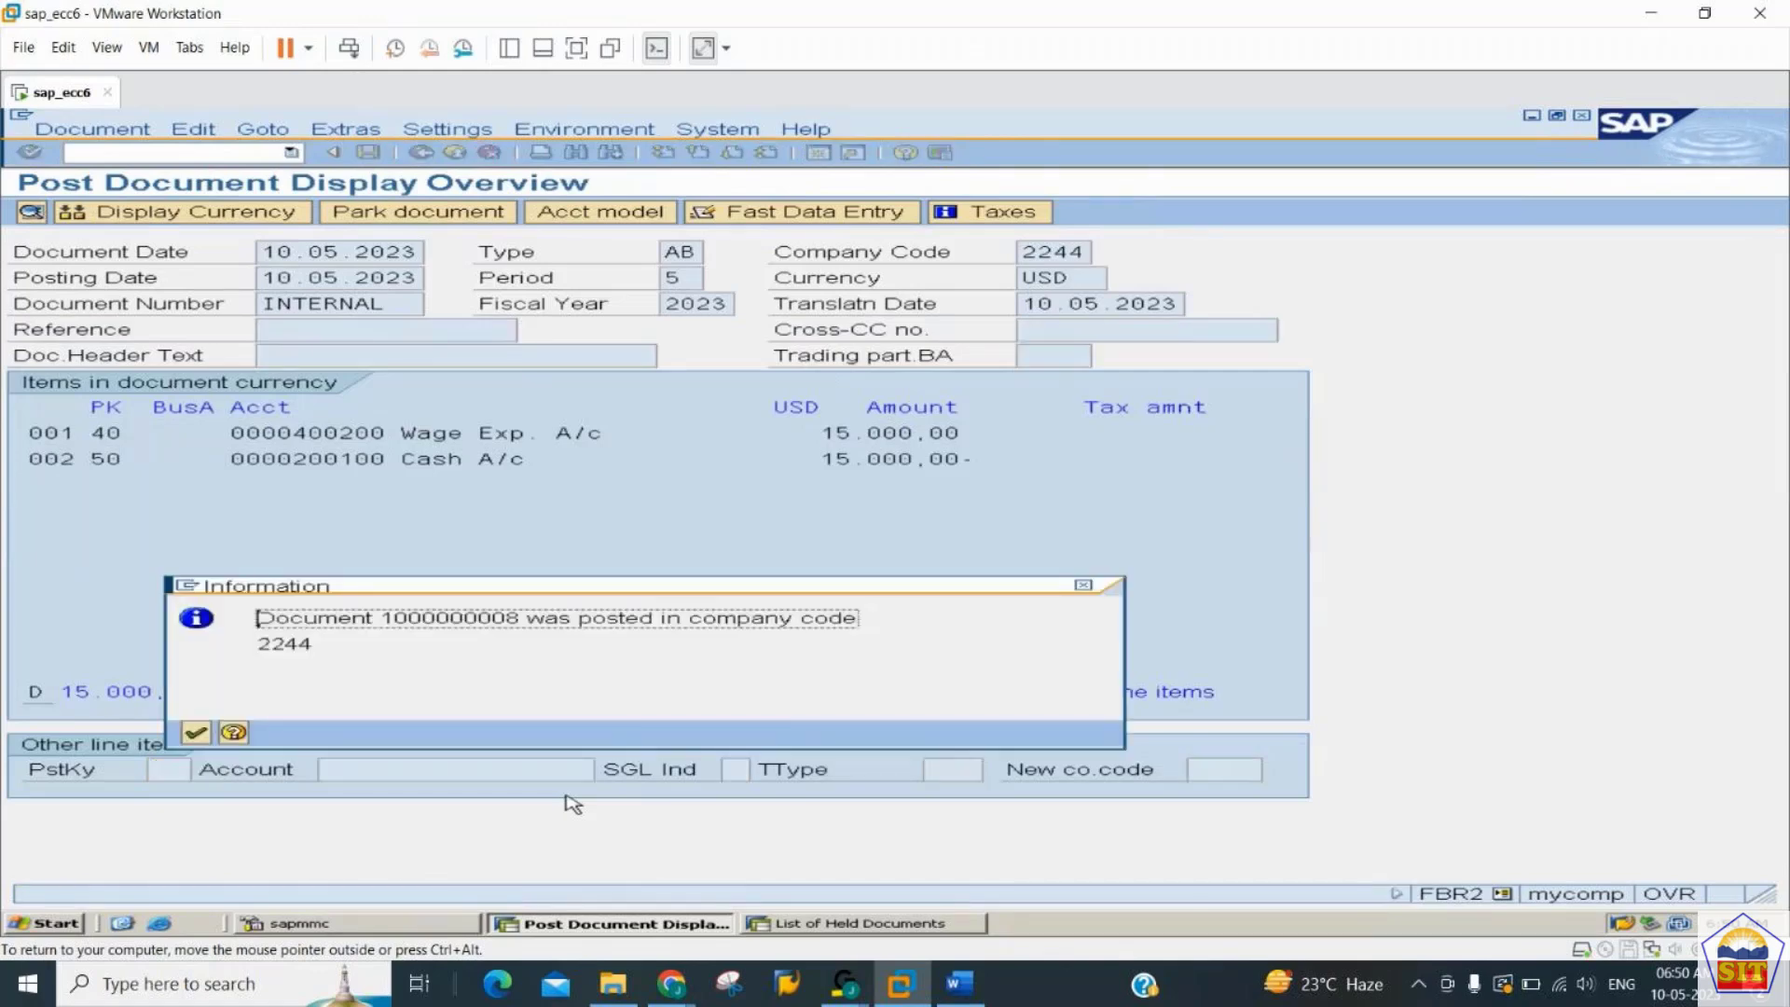
{"action": "key", "text": "Return"}
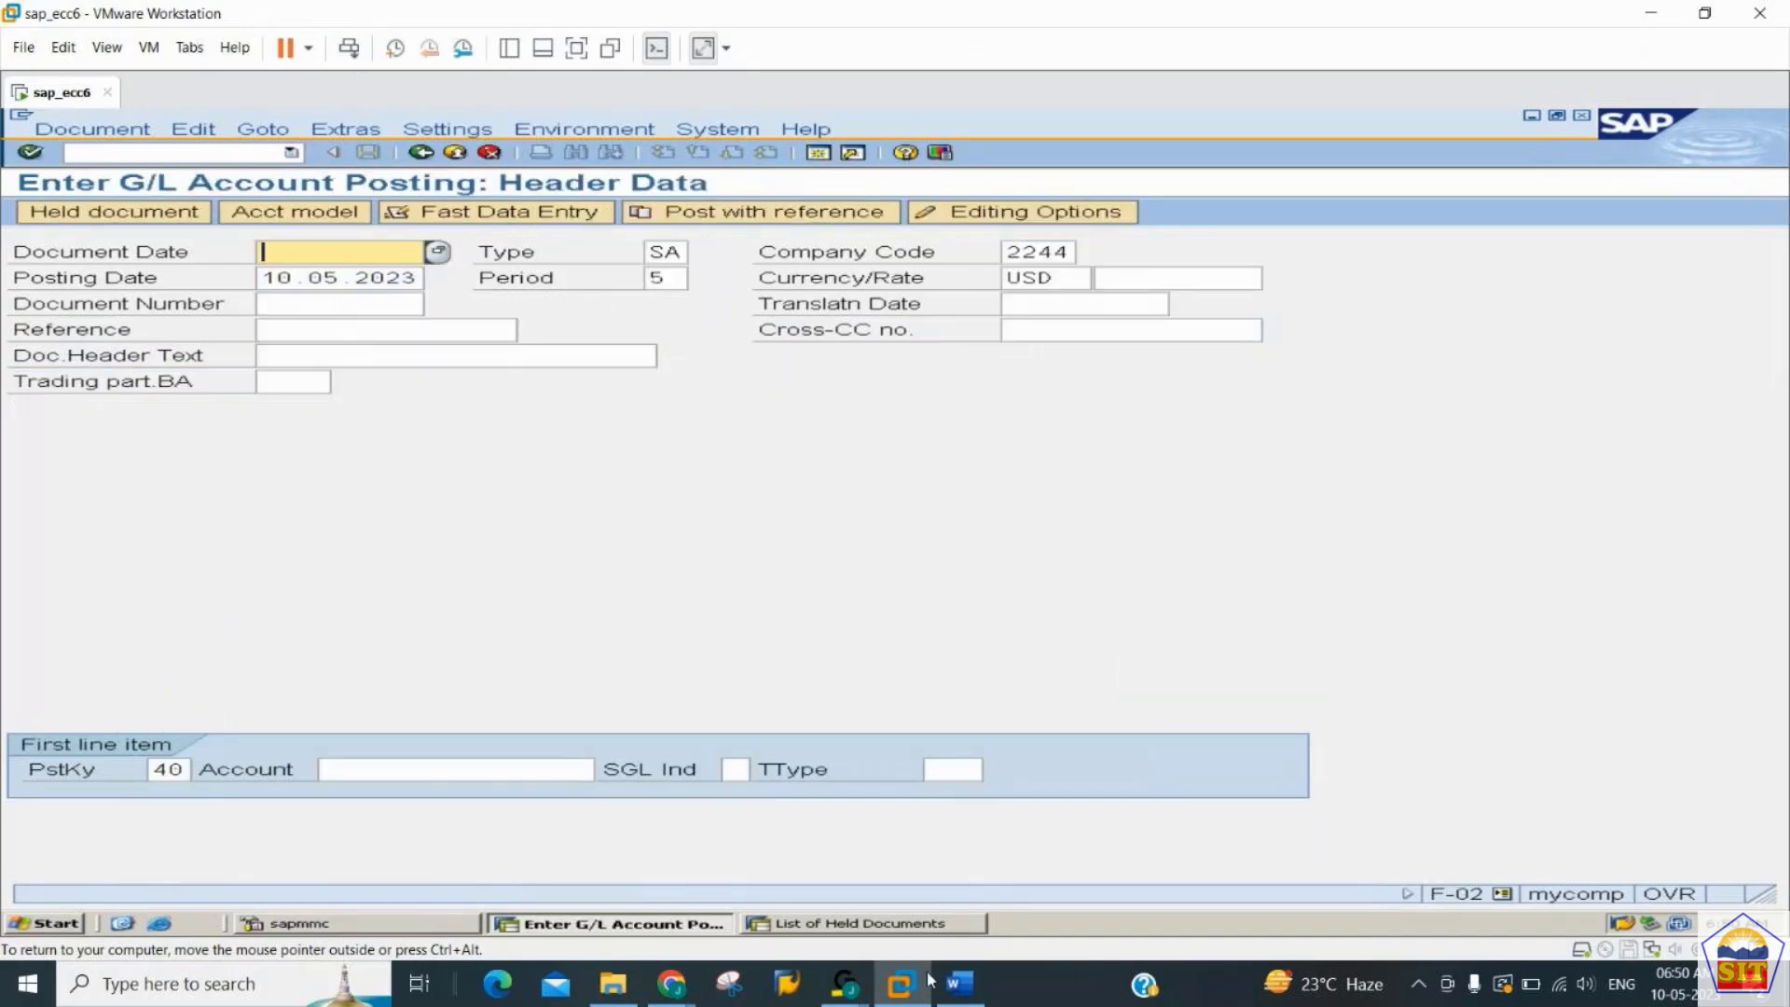
- Switch to the GENERAL_LEDGER document in Word, review the steps for changing and deleting a sample document, and return to SAP
{"action": "left_click", "coordinate": [963, 996]}
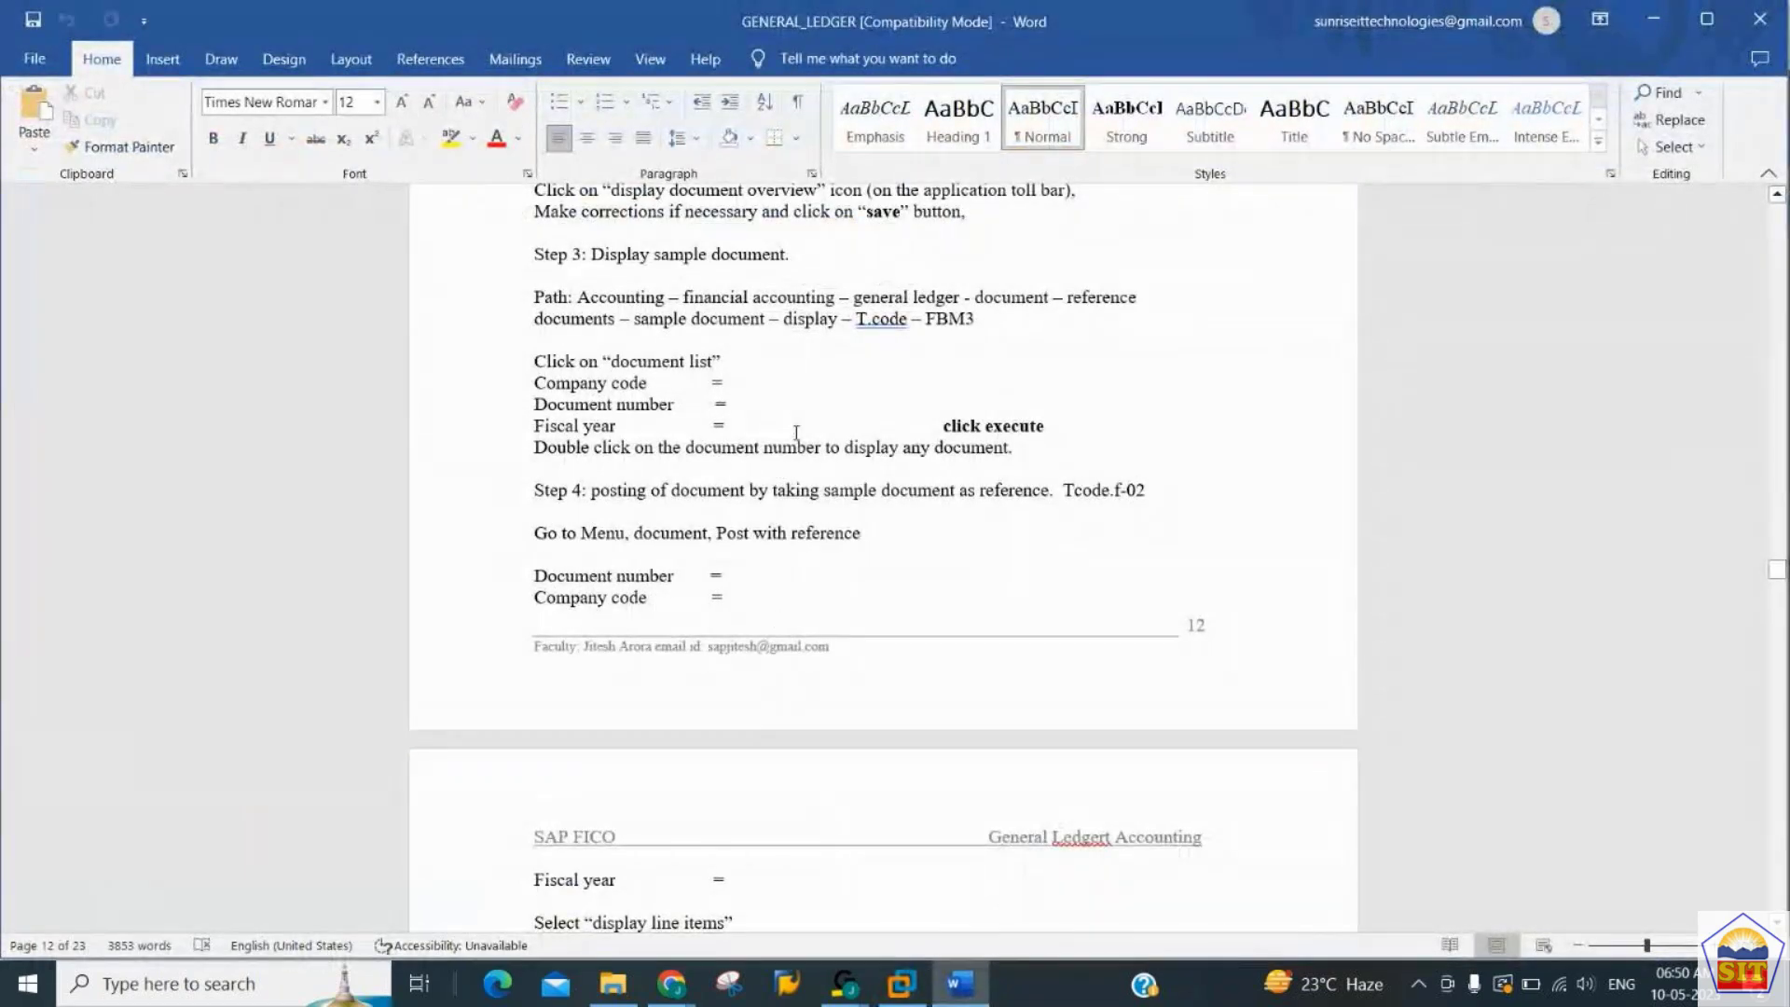
{"action": "scroll", "coordinate": [796, 432], "scroll_direction": "down", "scroll_amount": 7}
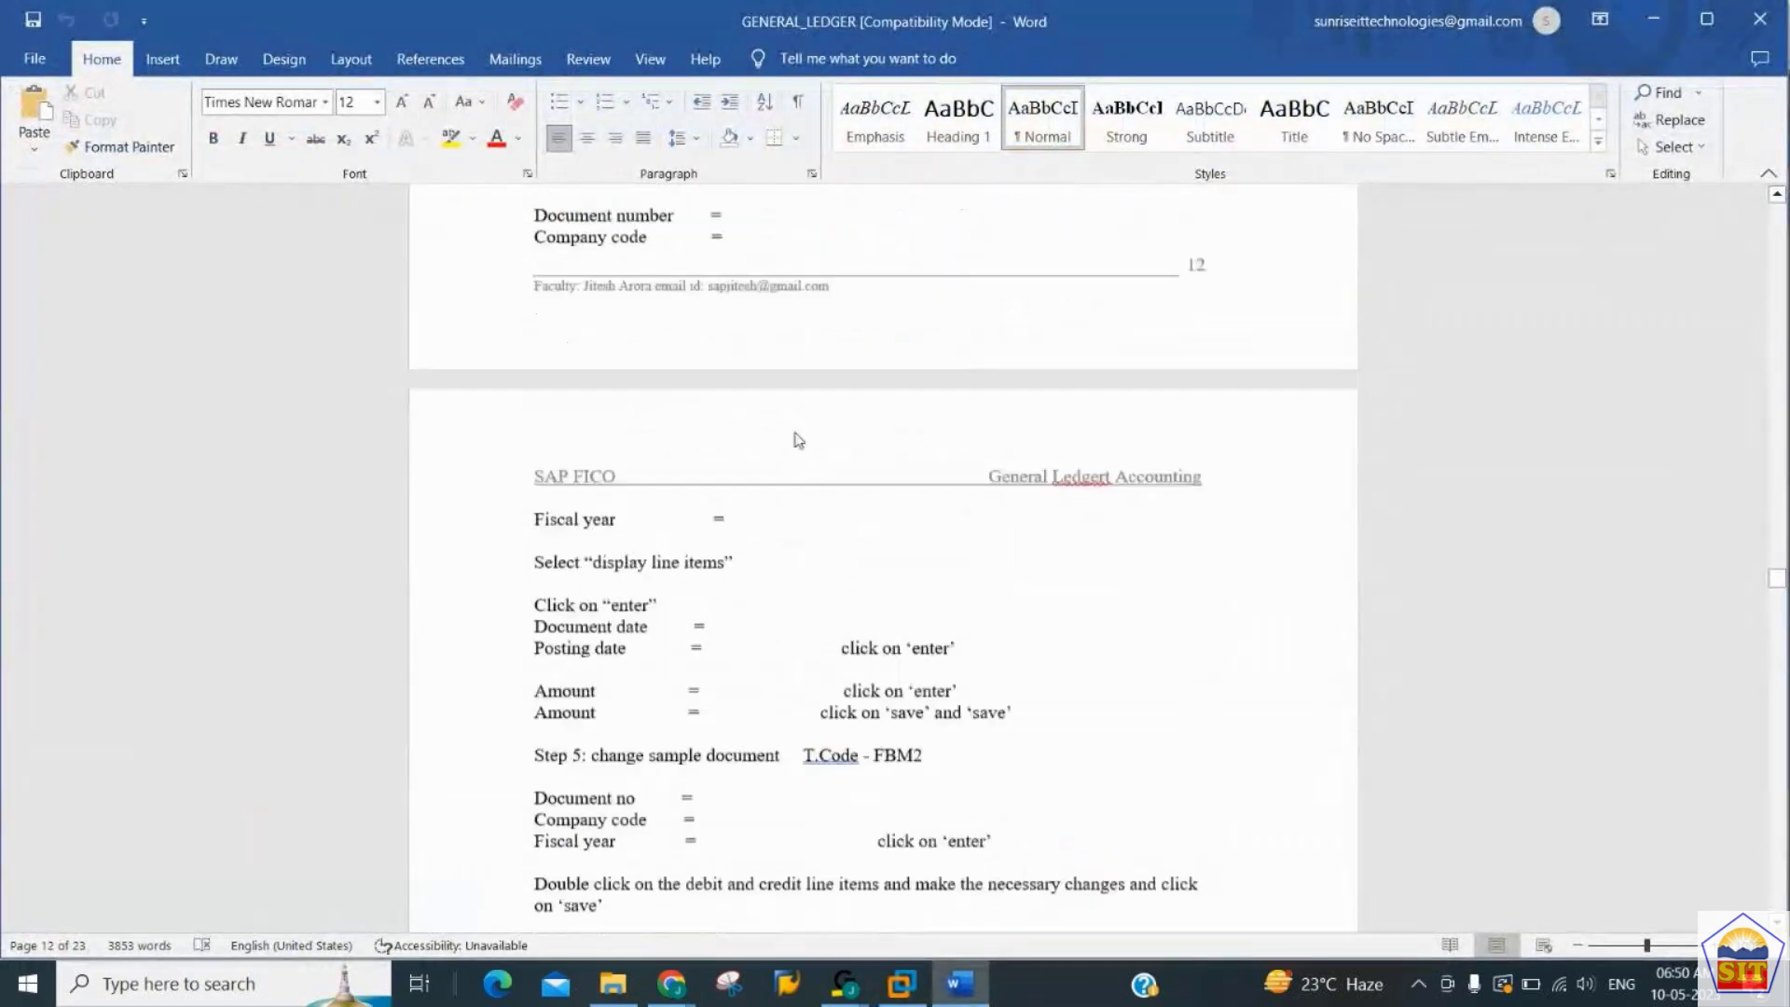
{"action": "scroll", "coordinate": [797, 431], "scroll_direction": "down", "scroll_amount": 2}
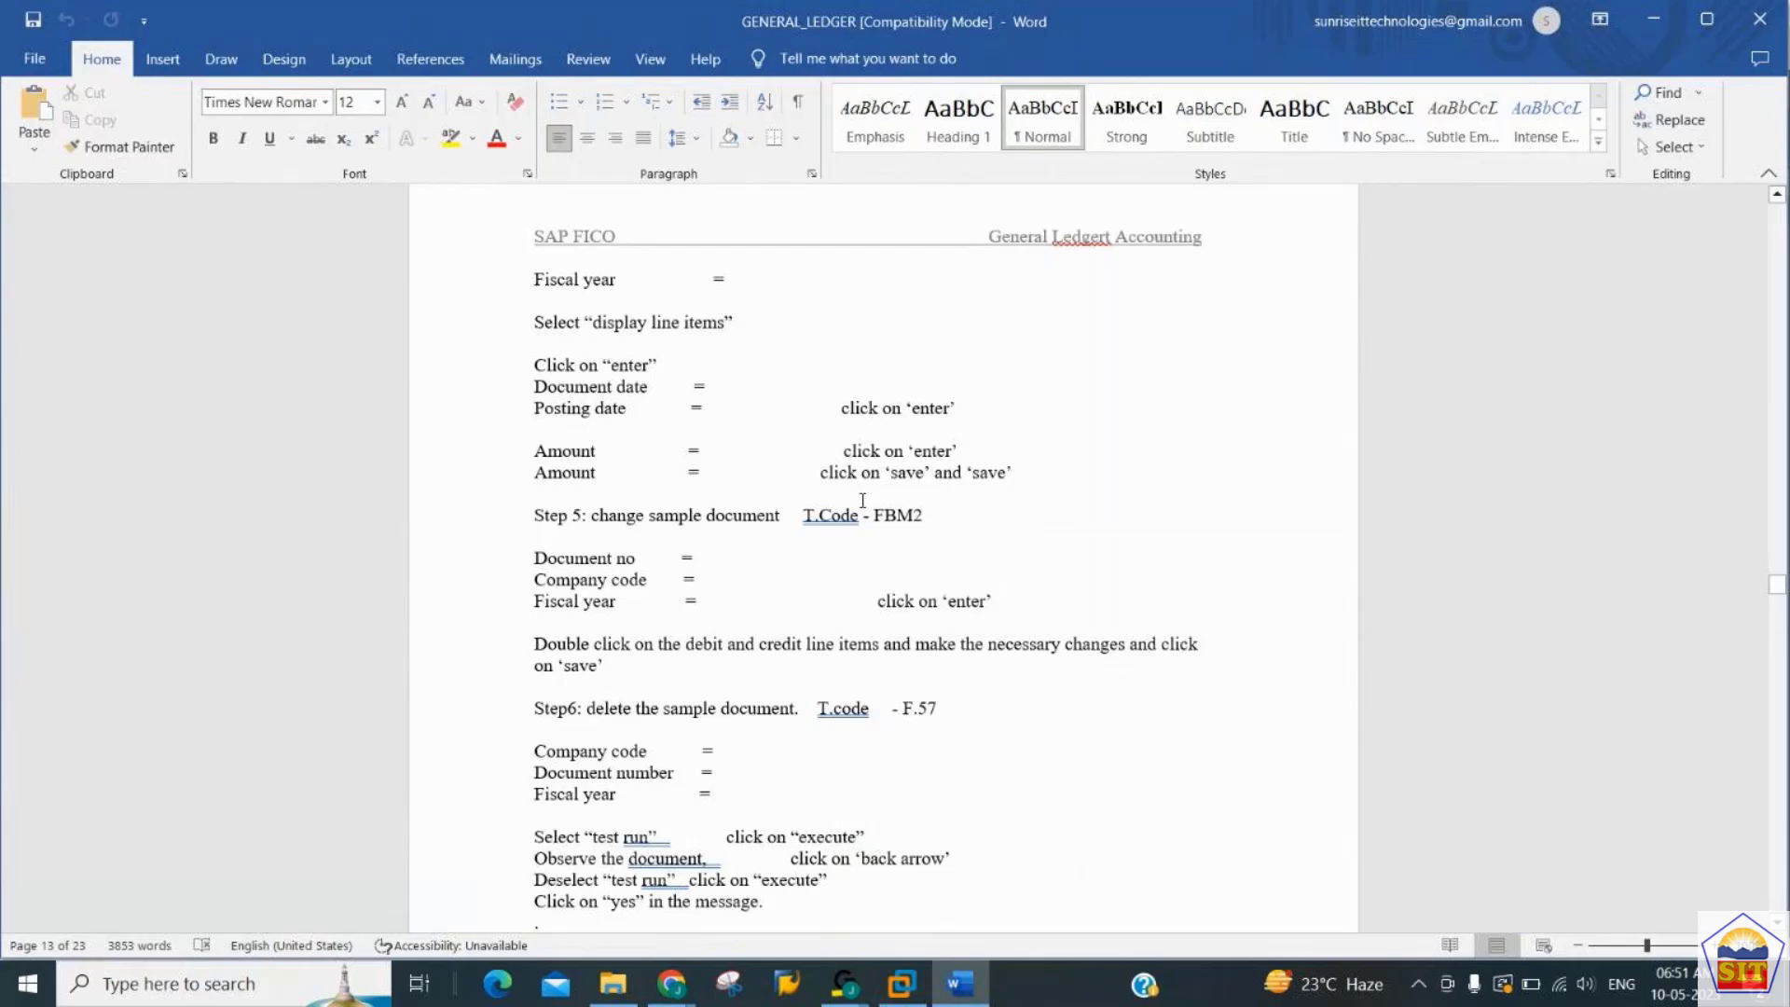
{"action": "key", "text": "alt+Tab"}
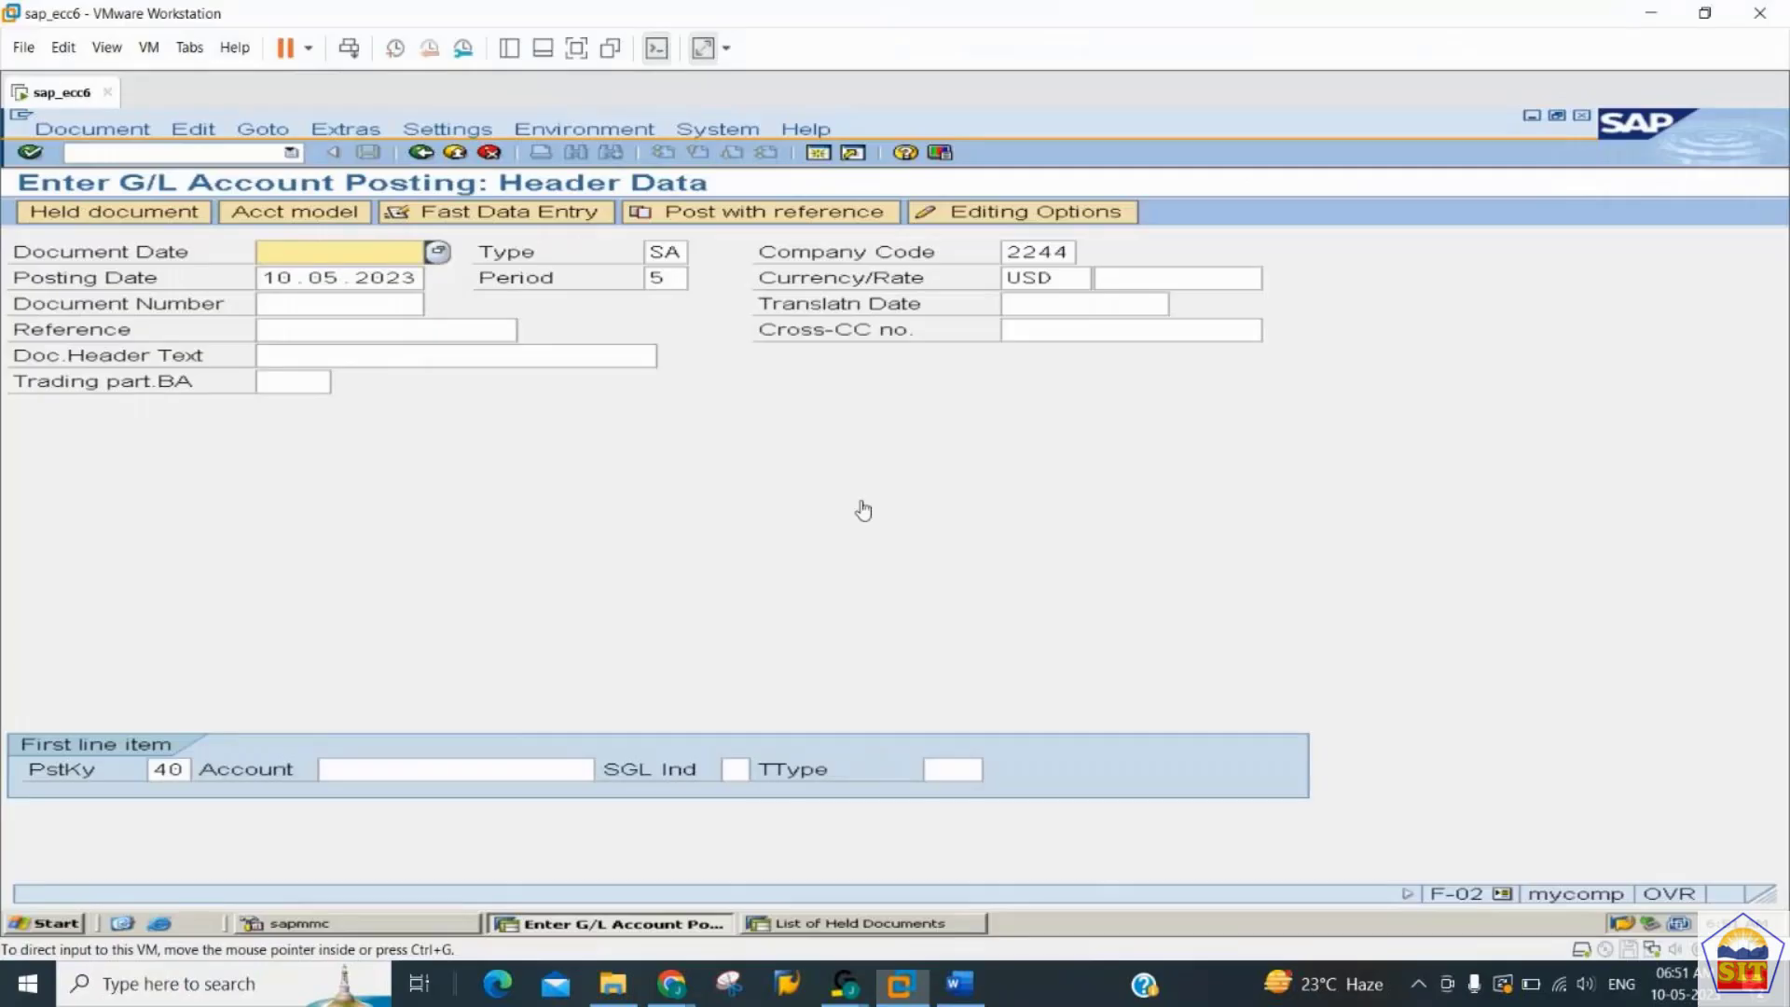
{"action": "left_click", "coordinate": [214, 156]}
{"action": "type", "text": "/nf"}
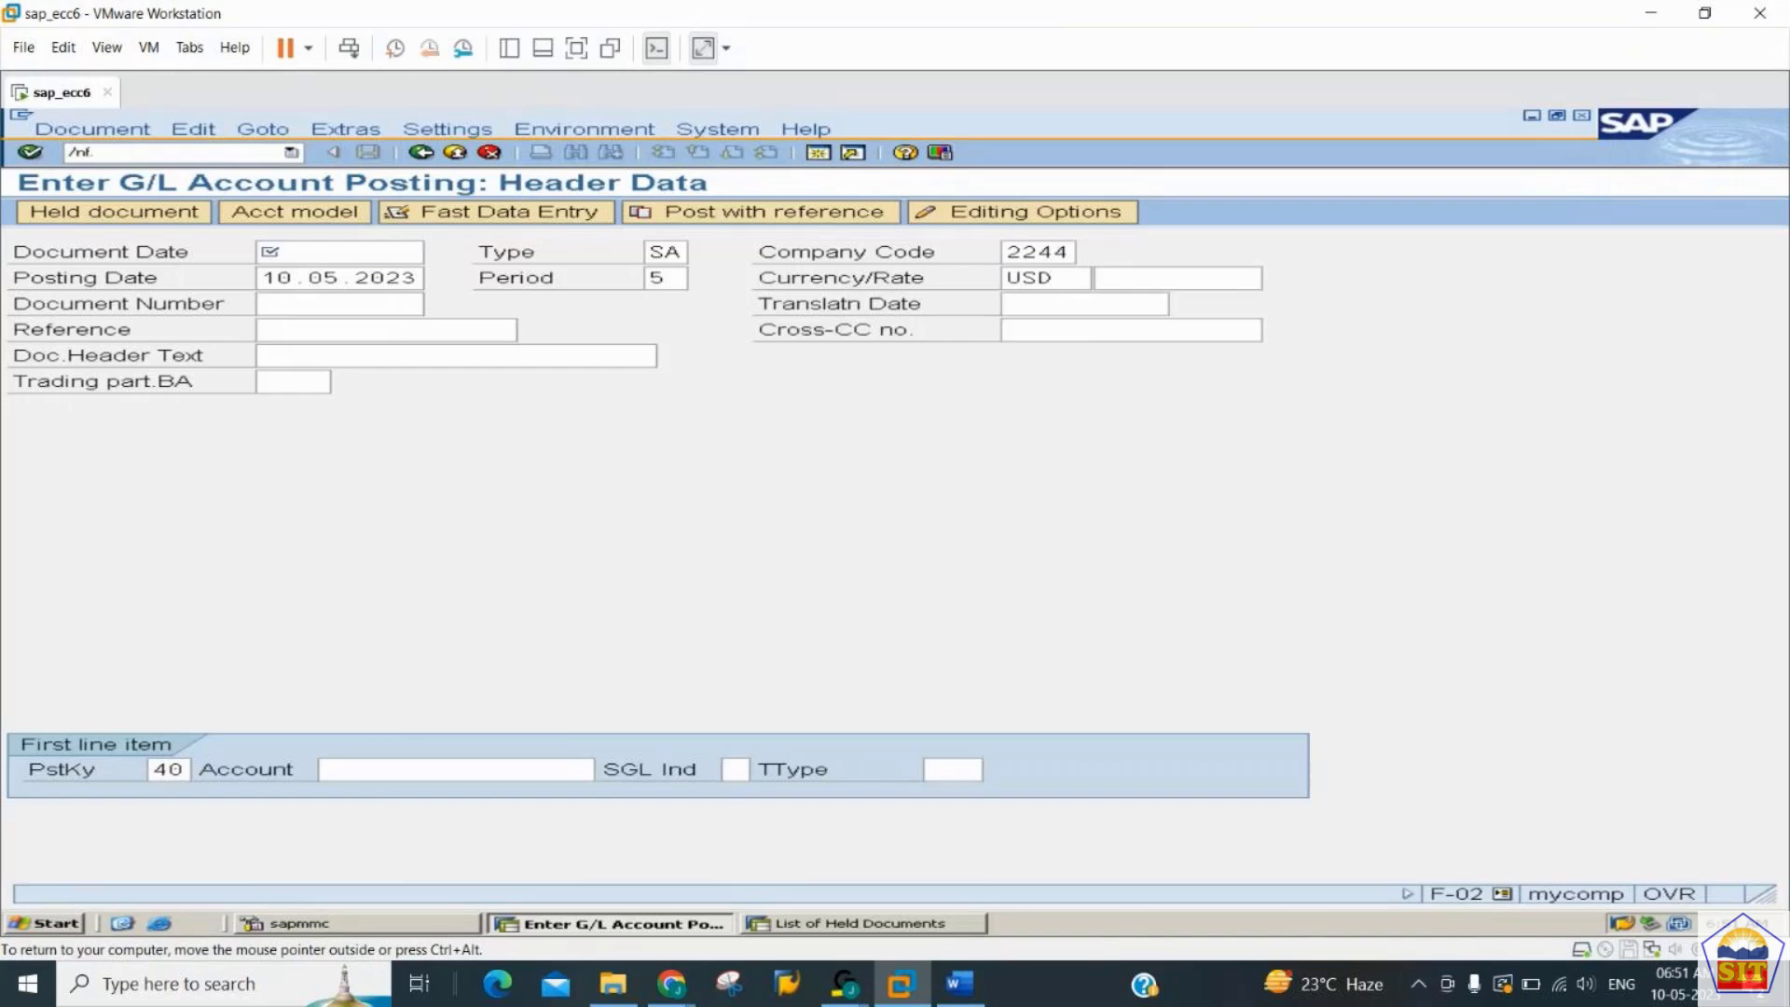
{"action": "key", "text": "alt+Tab"}
{"action": "key", "text": "alt+Tab"}
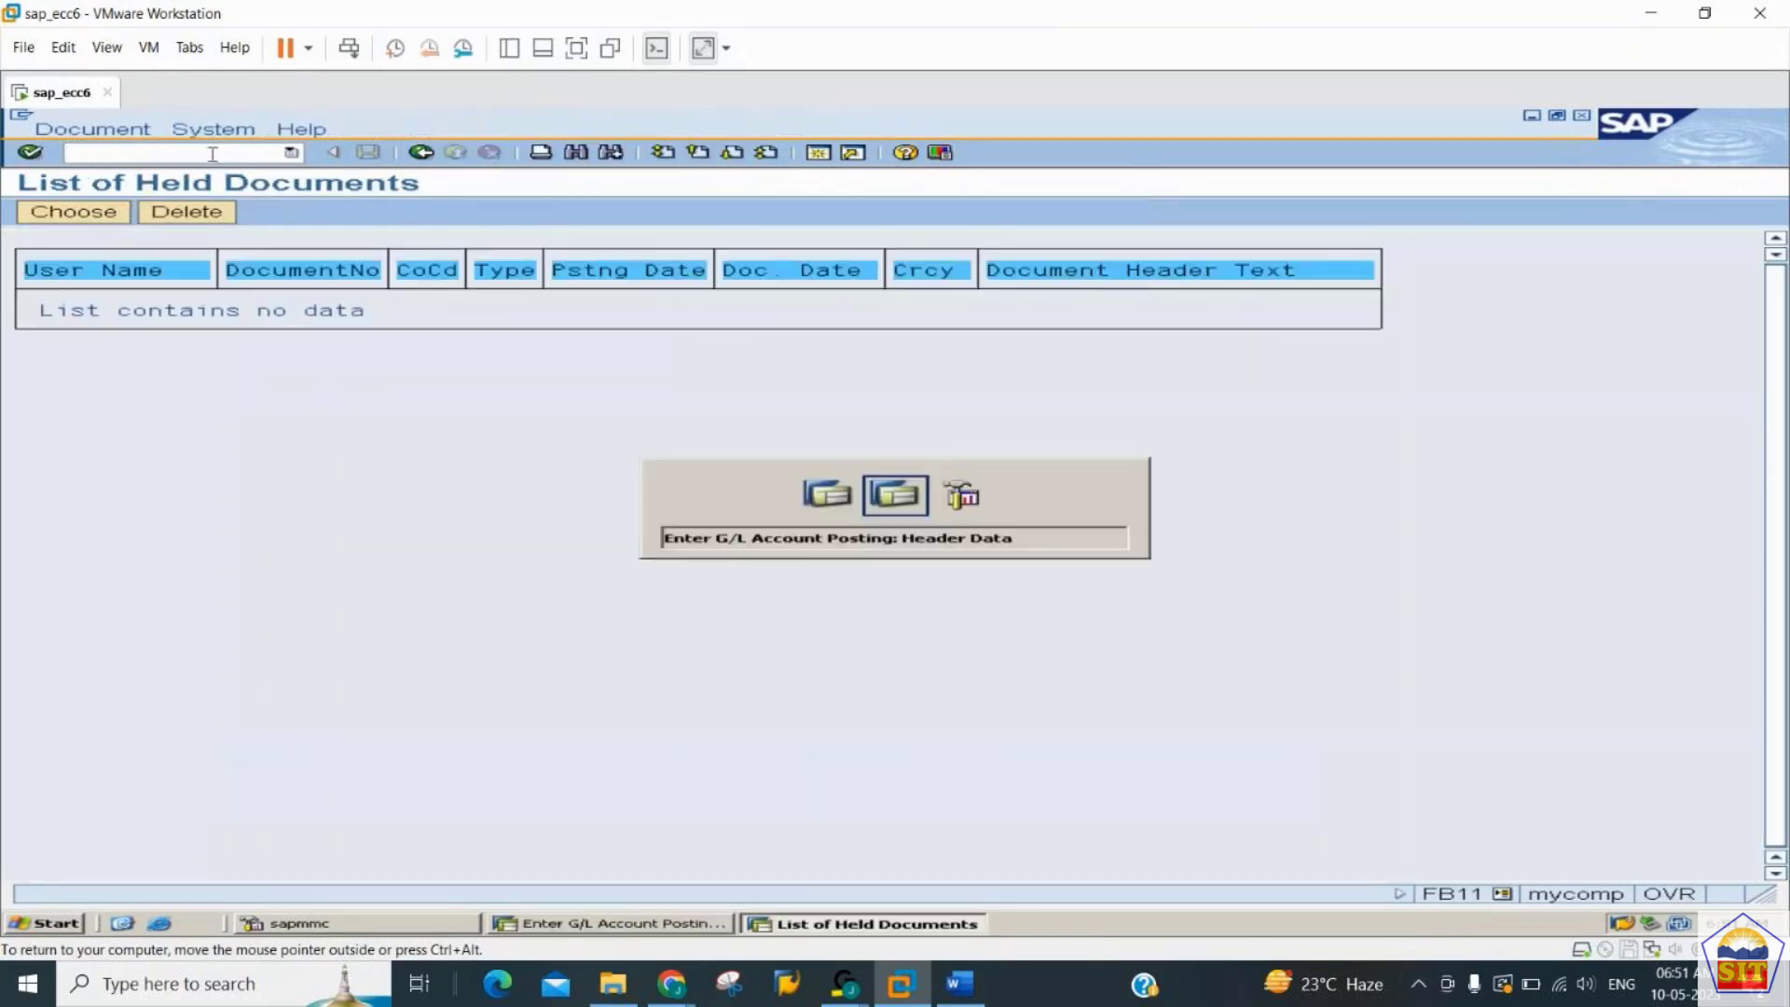
{"action": "left_click", "coordinate": [961, 993]}
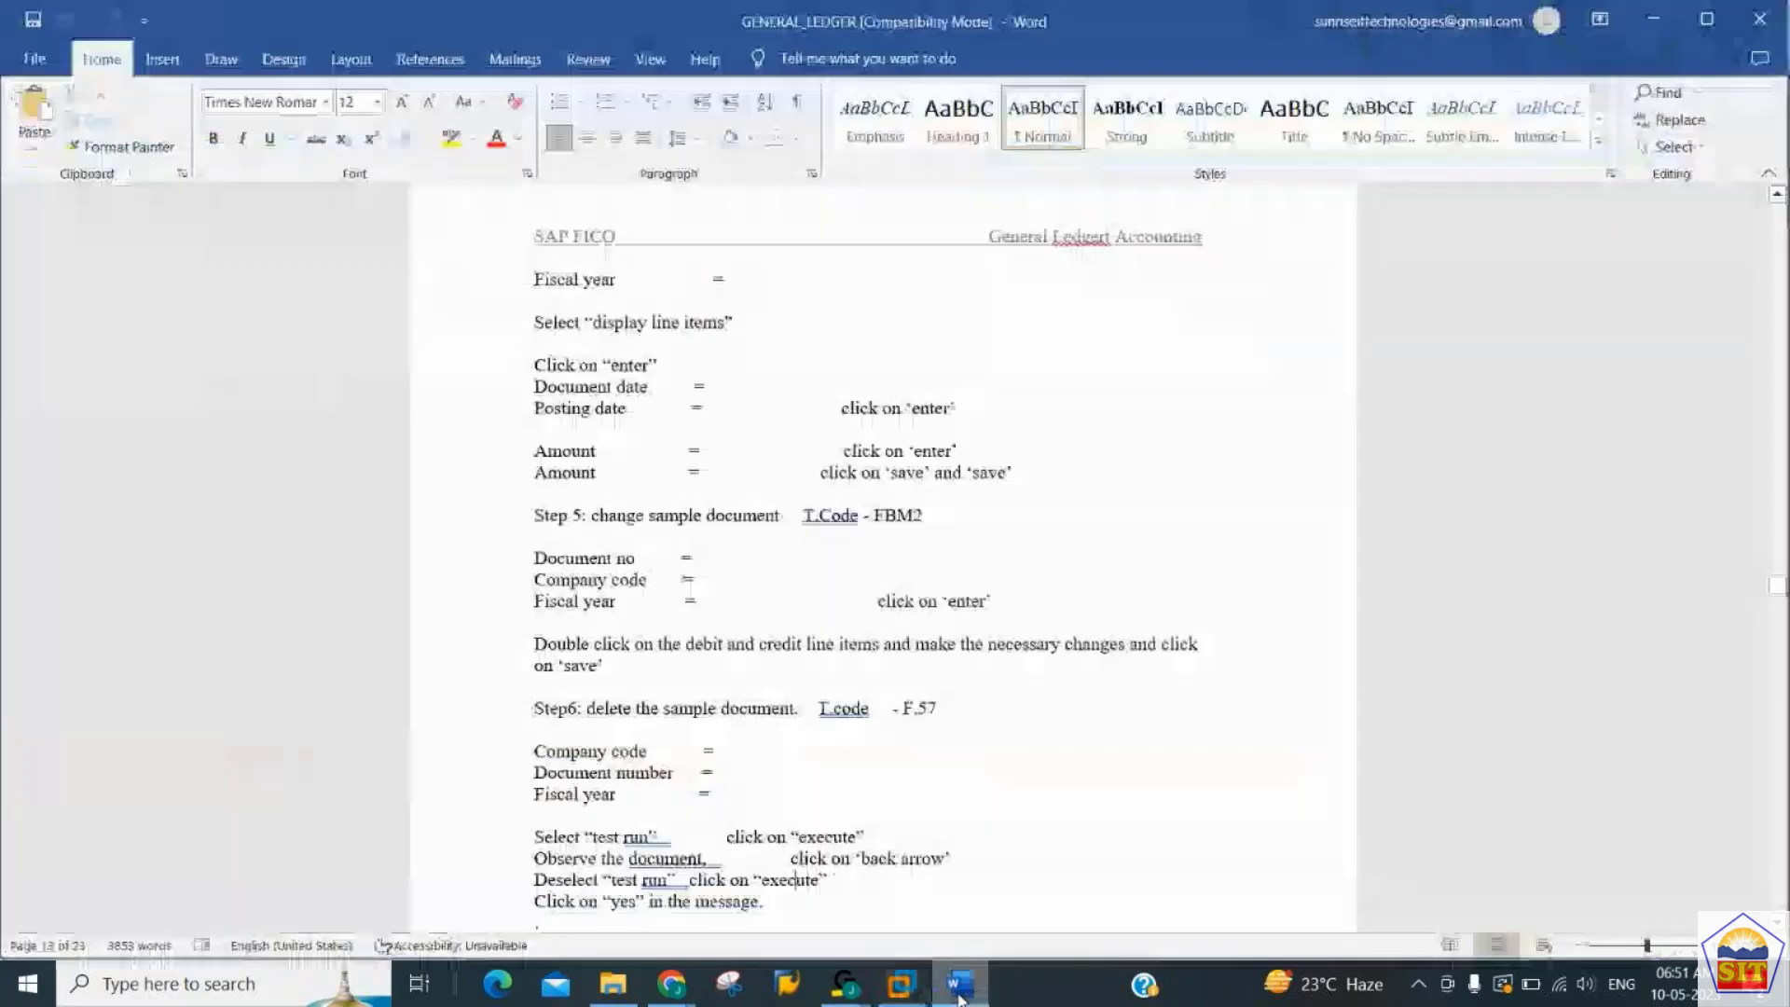
{"action": "left_click", "coordinate": [948, 519]}
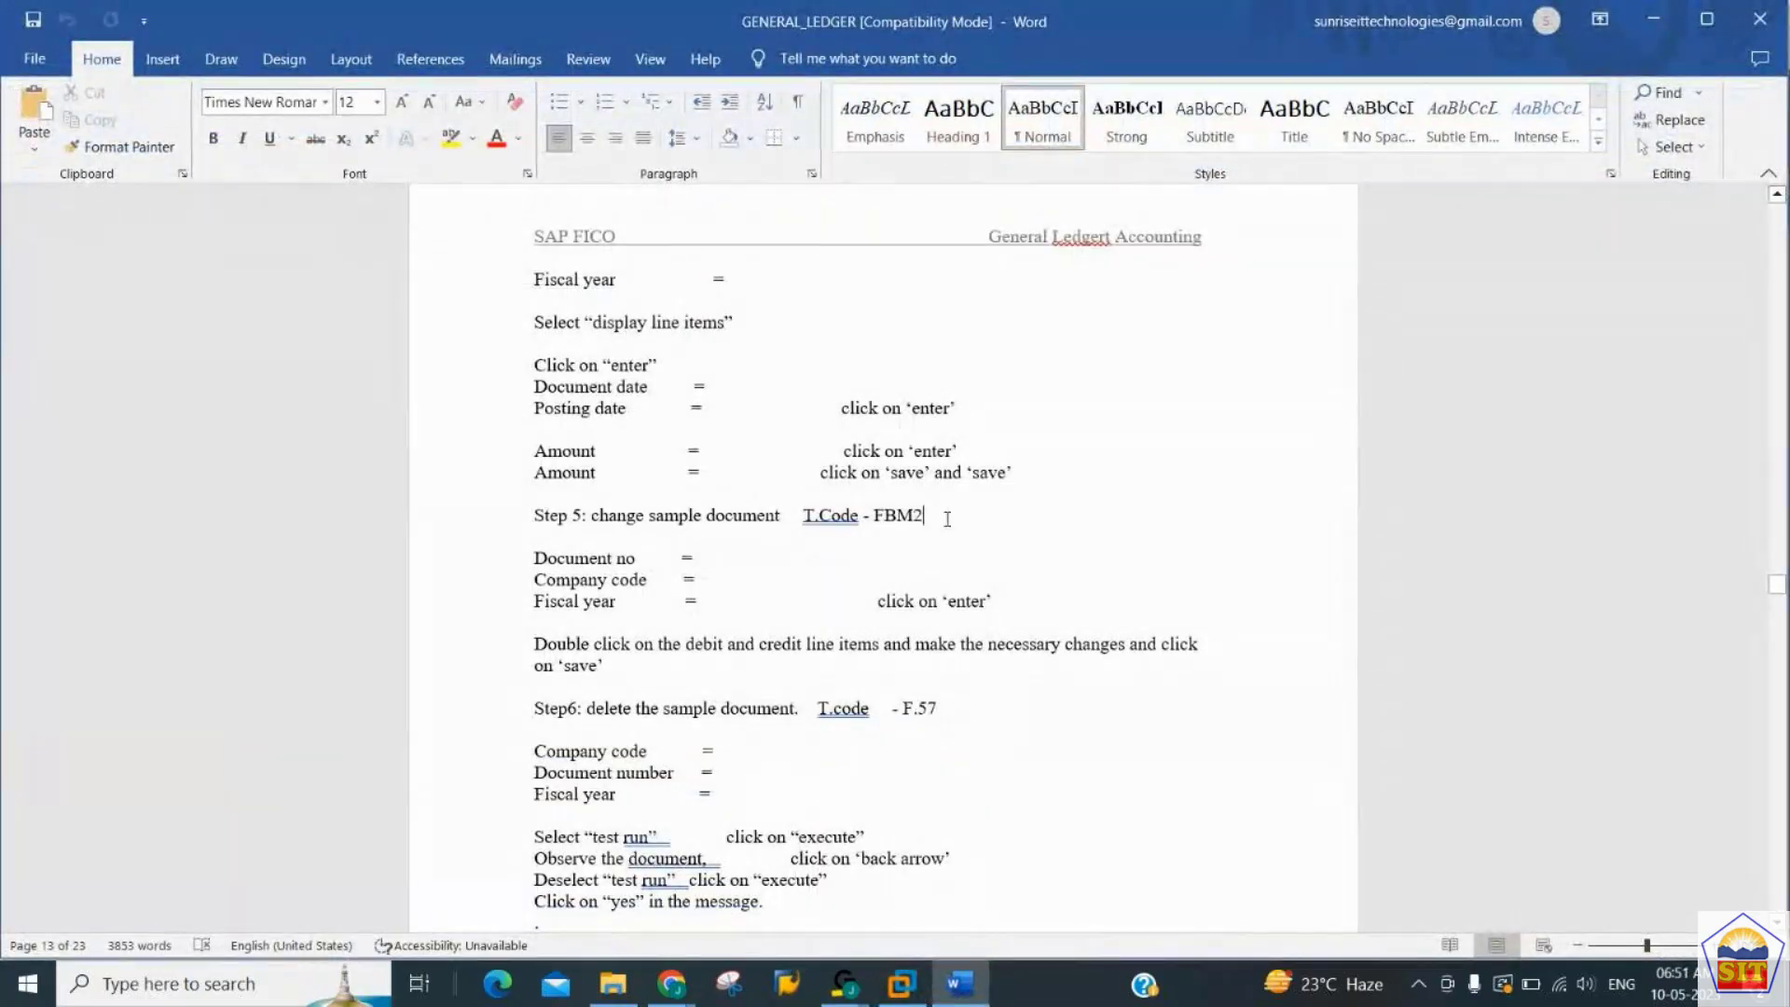
{"action": "scroll", "coordinate": [948, 520], "scroll_direction": "up", "scroll_amount": 7}
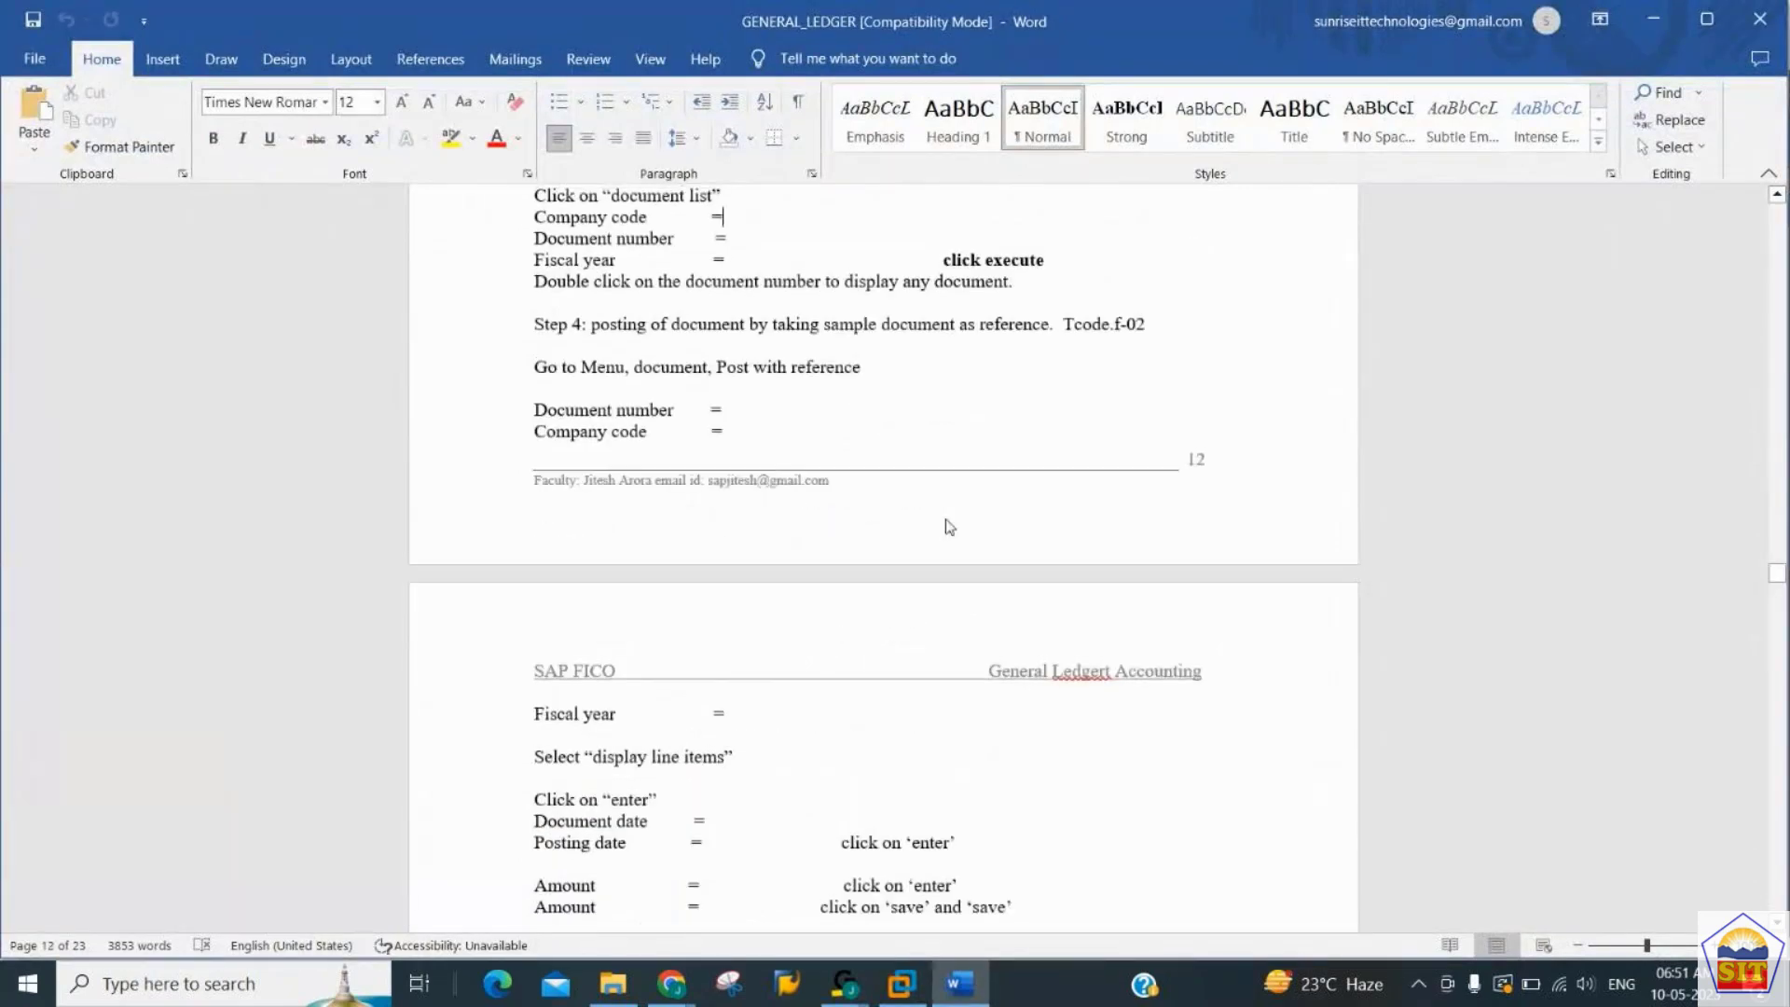
{"action": "scroll", "coordinate": [947, 523], "scroll_direction": "down", "scroll_amount": 3}
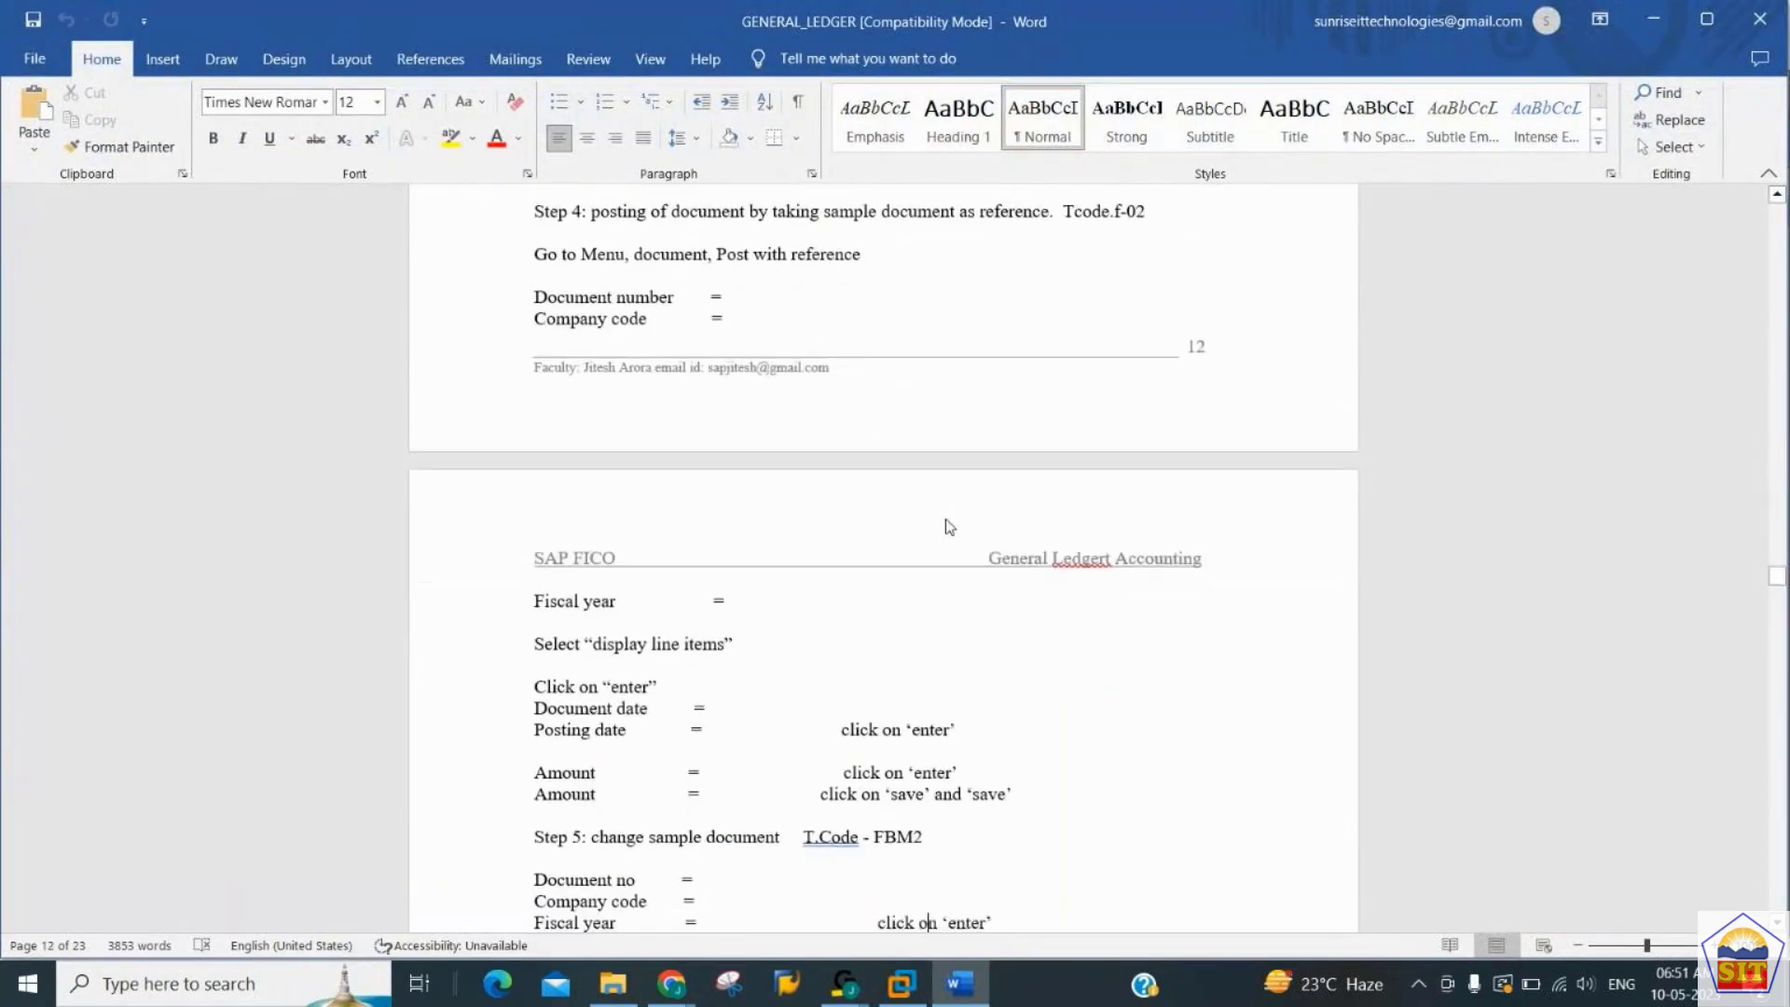
{"action": "scroll", "coordinate": [950, 527], "scroll_direction": "down", "scroll_amount": 1}
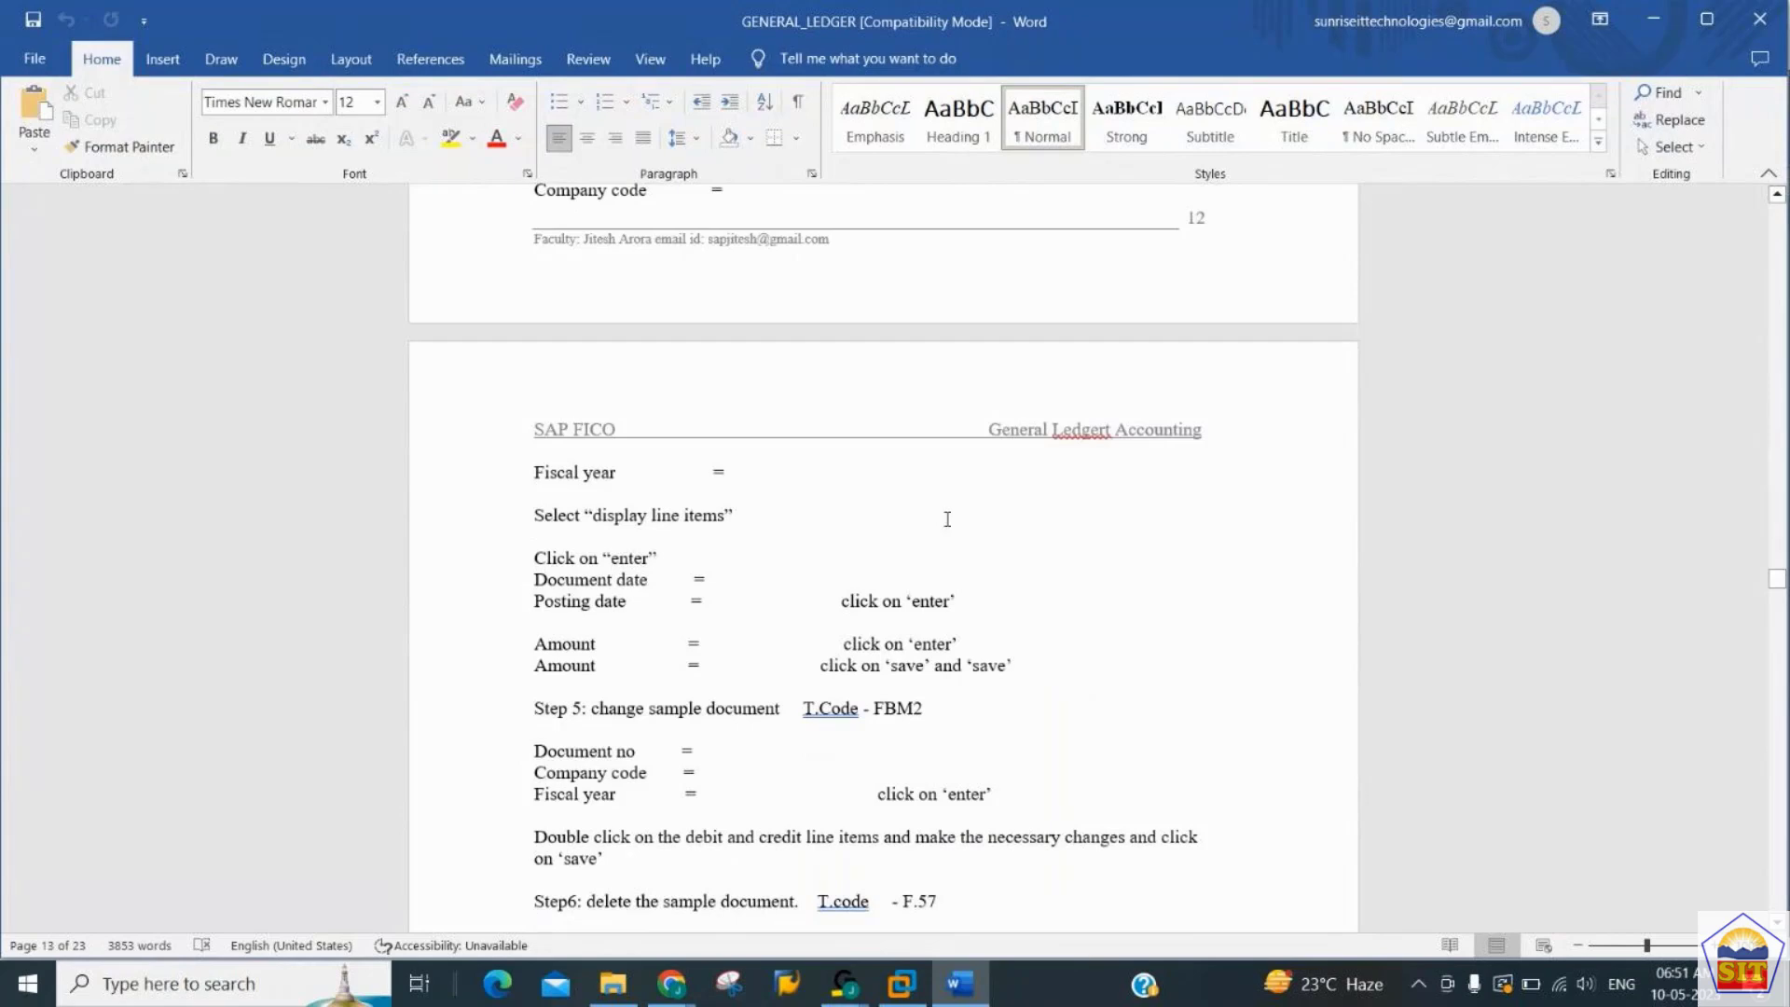
{"action": "scroll", "coordinate": [947, 519], "scroll_direction": "down", "scroll_amount": 4}
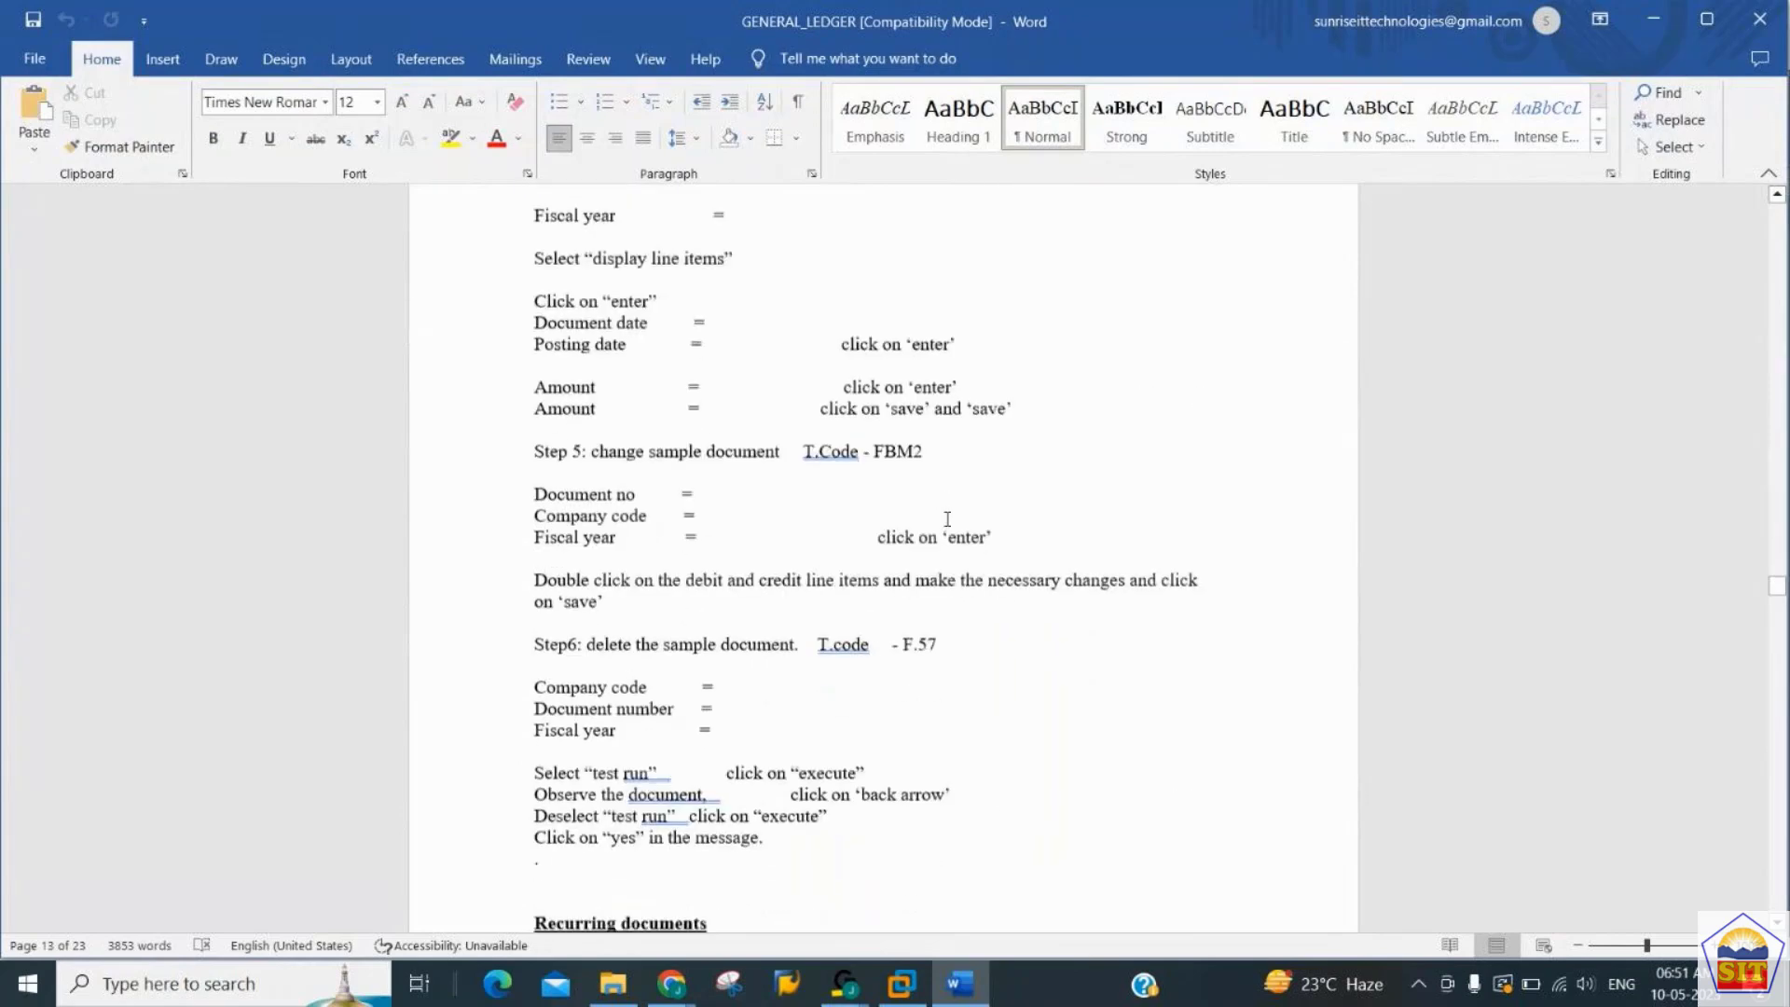
{"action": "key", "text": "alt+Tab"}
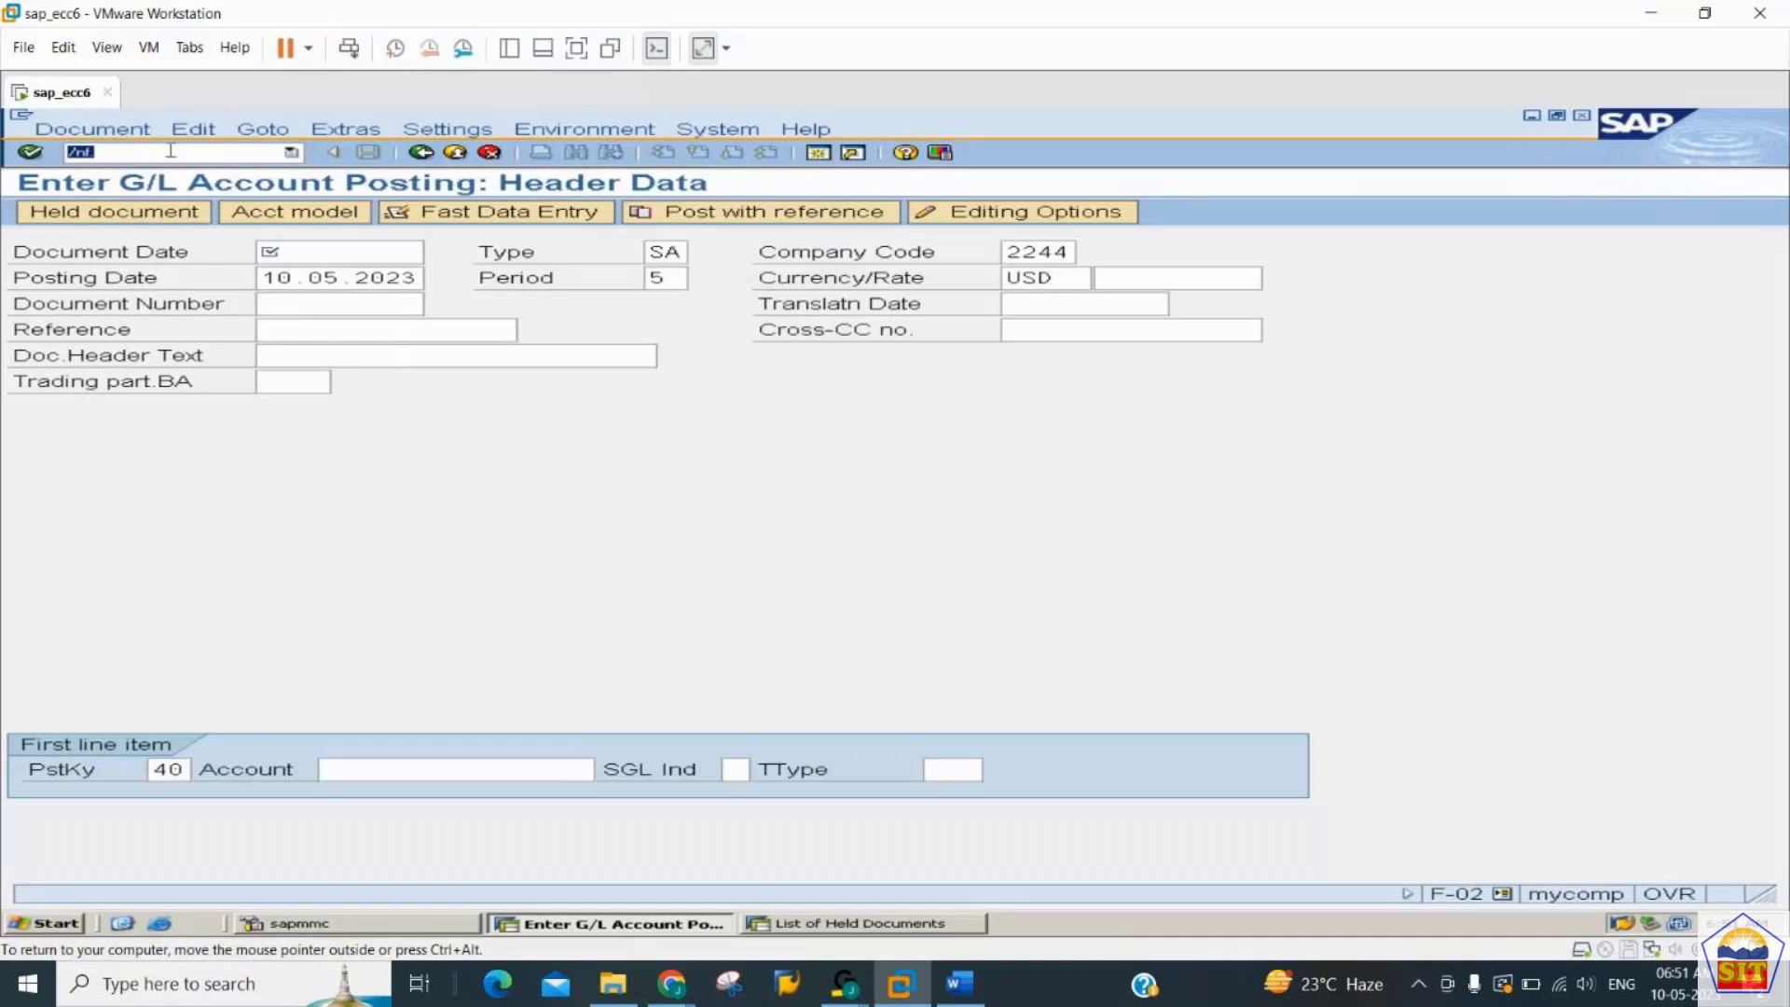
- Open Delete Reference Documents with transaction F.57
{"action": "left_click", "coordinate": [170, 151]}
{"action": "type", "text": "bd1"}
{"action": "key", "text": "Return"}
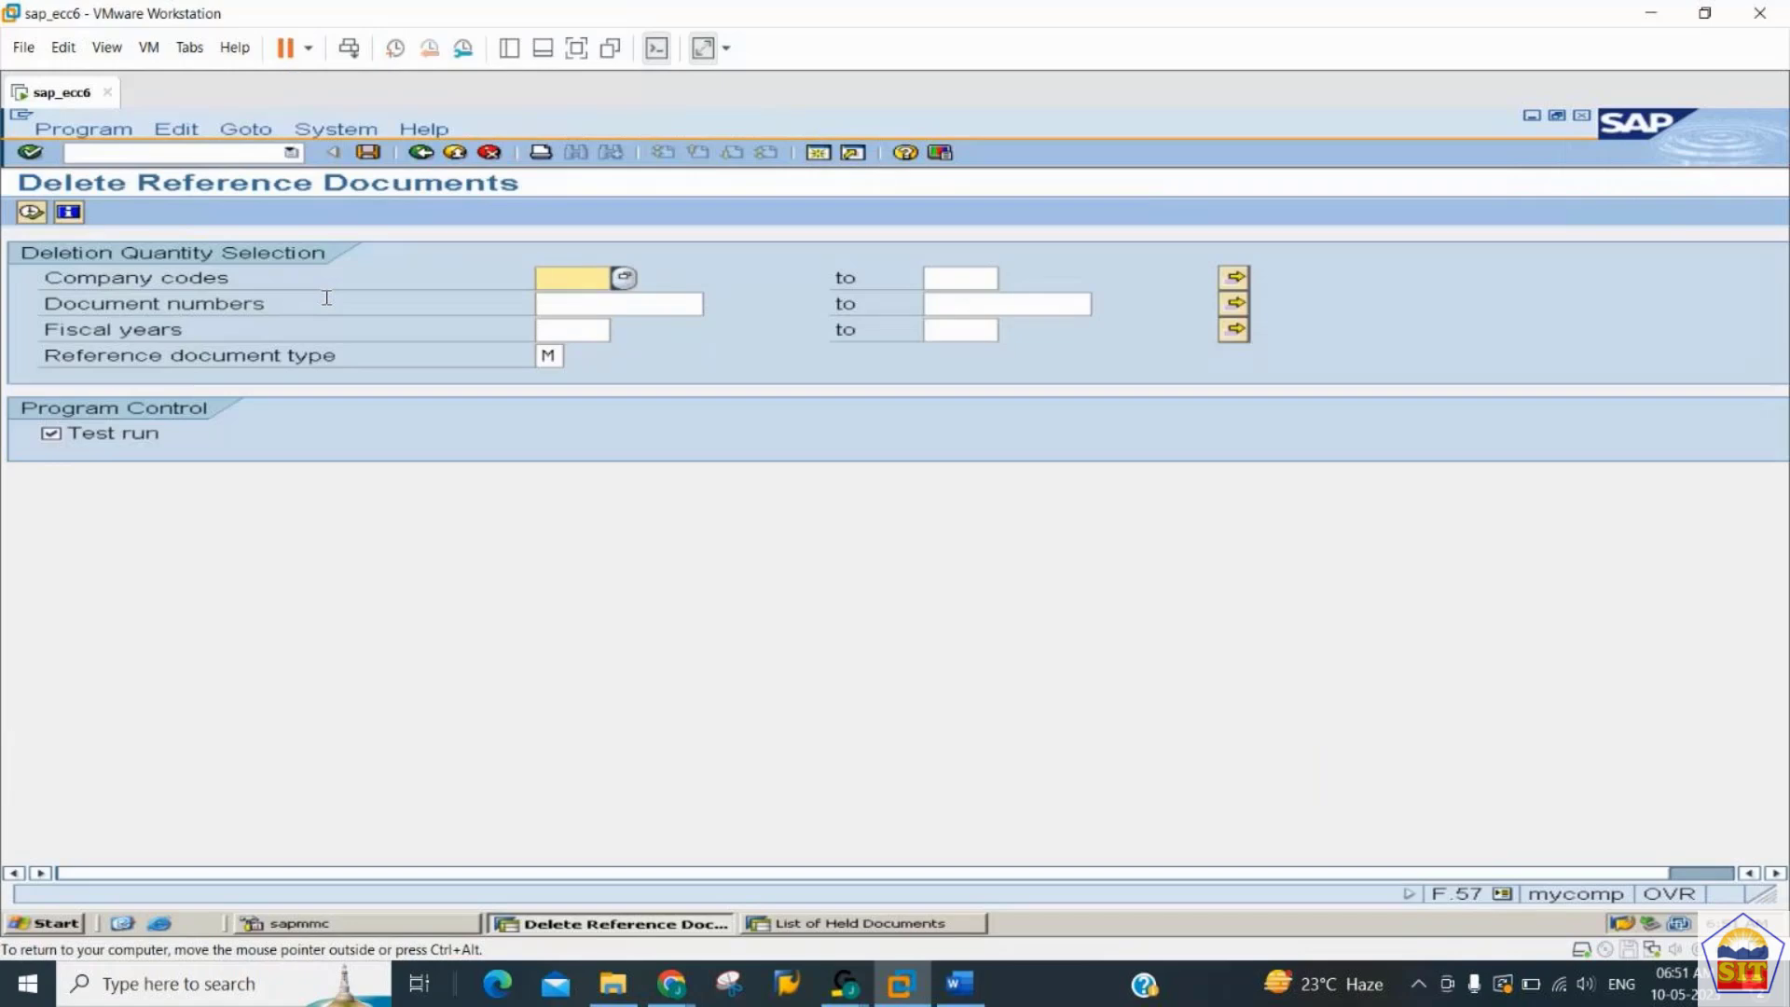
- Execute a test run for company code 2244, document numbers 1 to all, fiscal year 2023, and inspect the listed document
{"action": "type", "text": "111"}
{"action": "key", "text": "BackSpace"}
{"action": "key", "text": "BackSpace"}
{"action": "key", "text": "BackSpace"}
{"action": "type", "text": "2244"}
{"action": "key", "text": "Tab"}
{"action": "type", "text": "1"}
{"action": "key", "text": "Tab"}
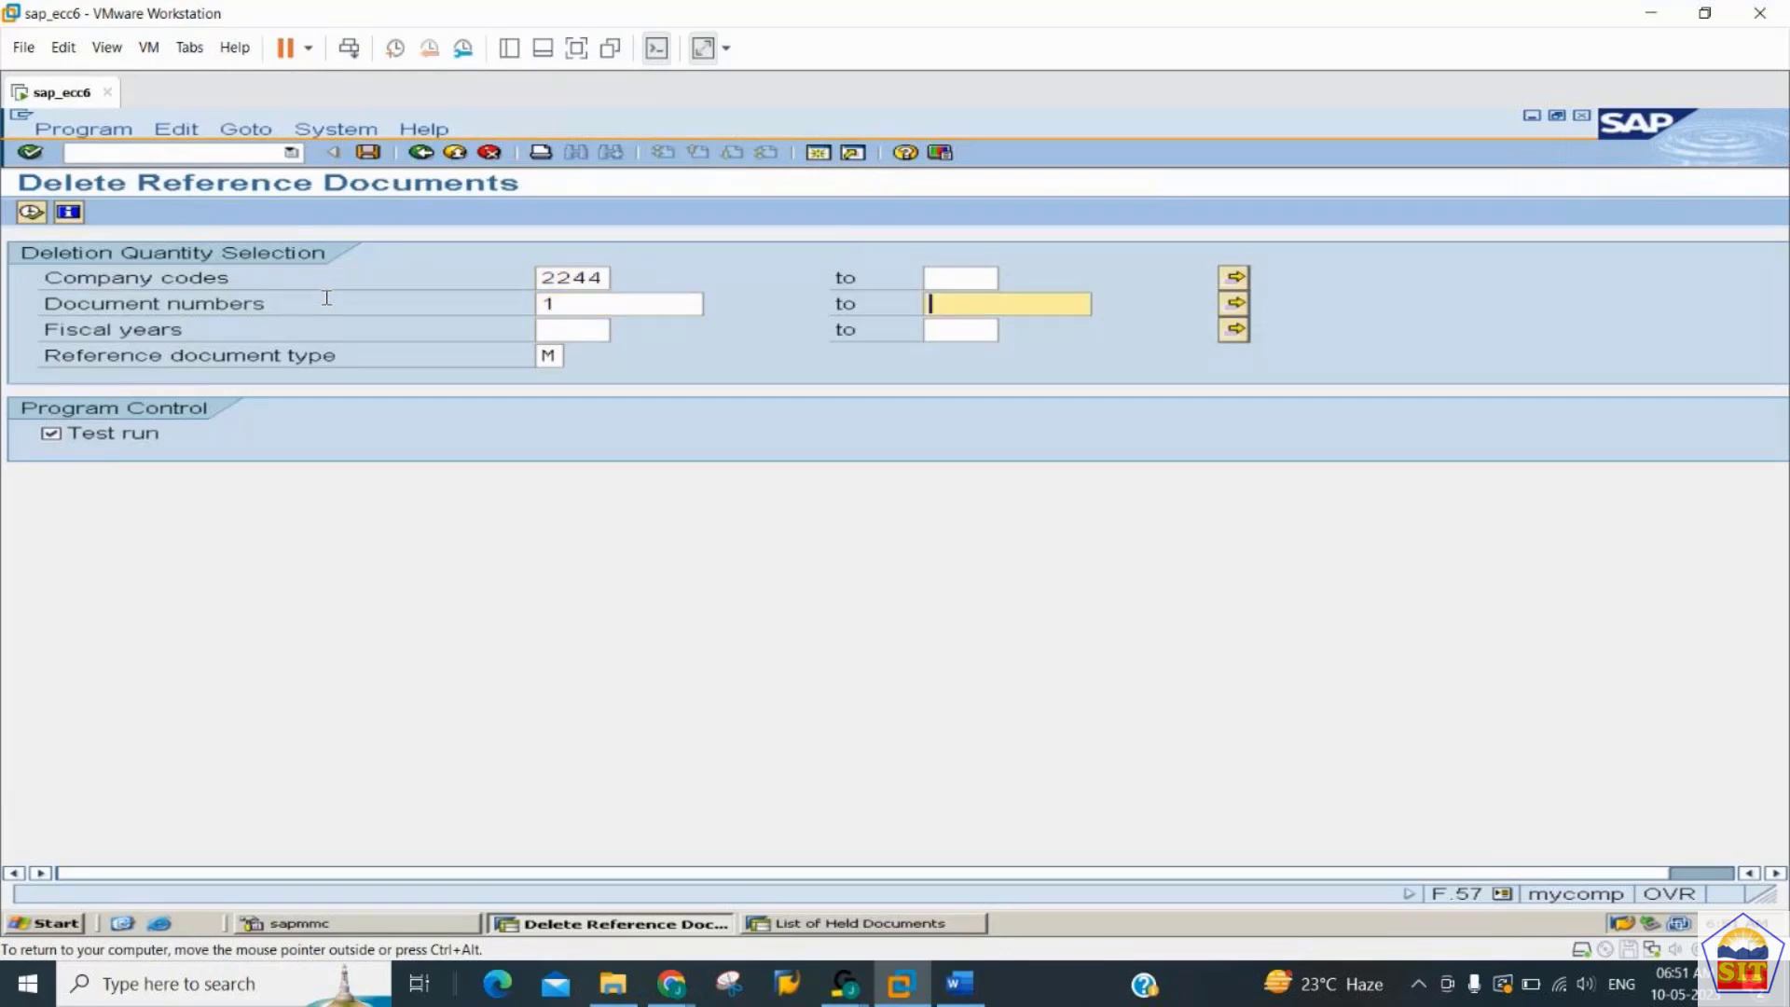
{"action": "type", "text": "all"}
{"action": "key", "text": "Tab"}
{"action": "type", "text": "2023"}
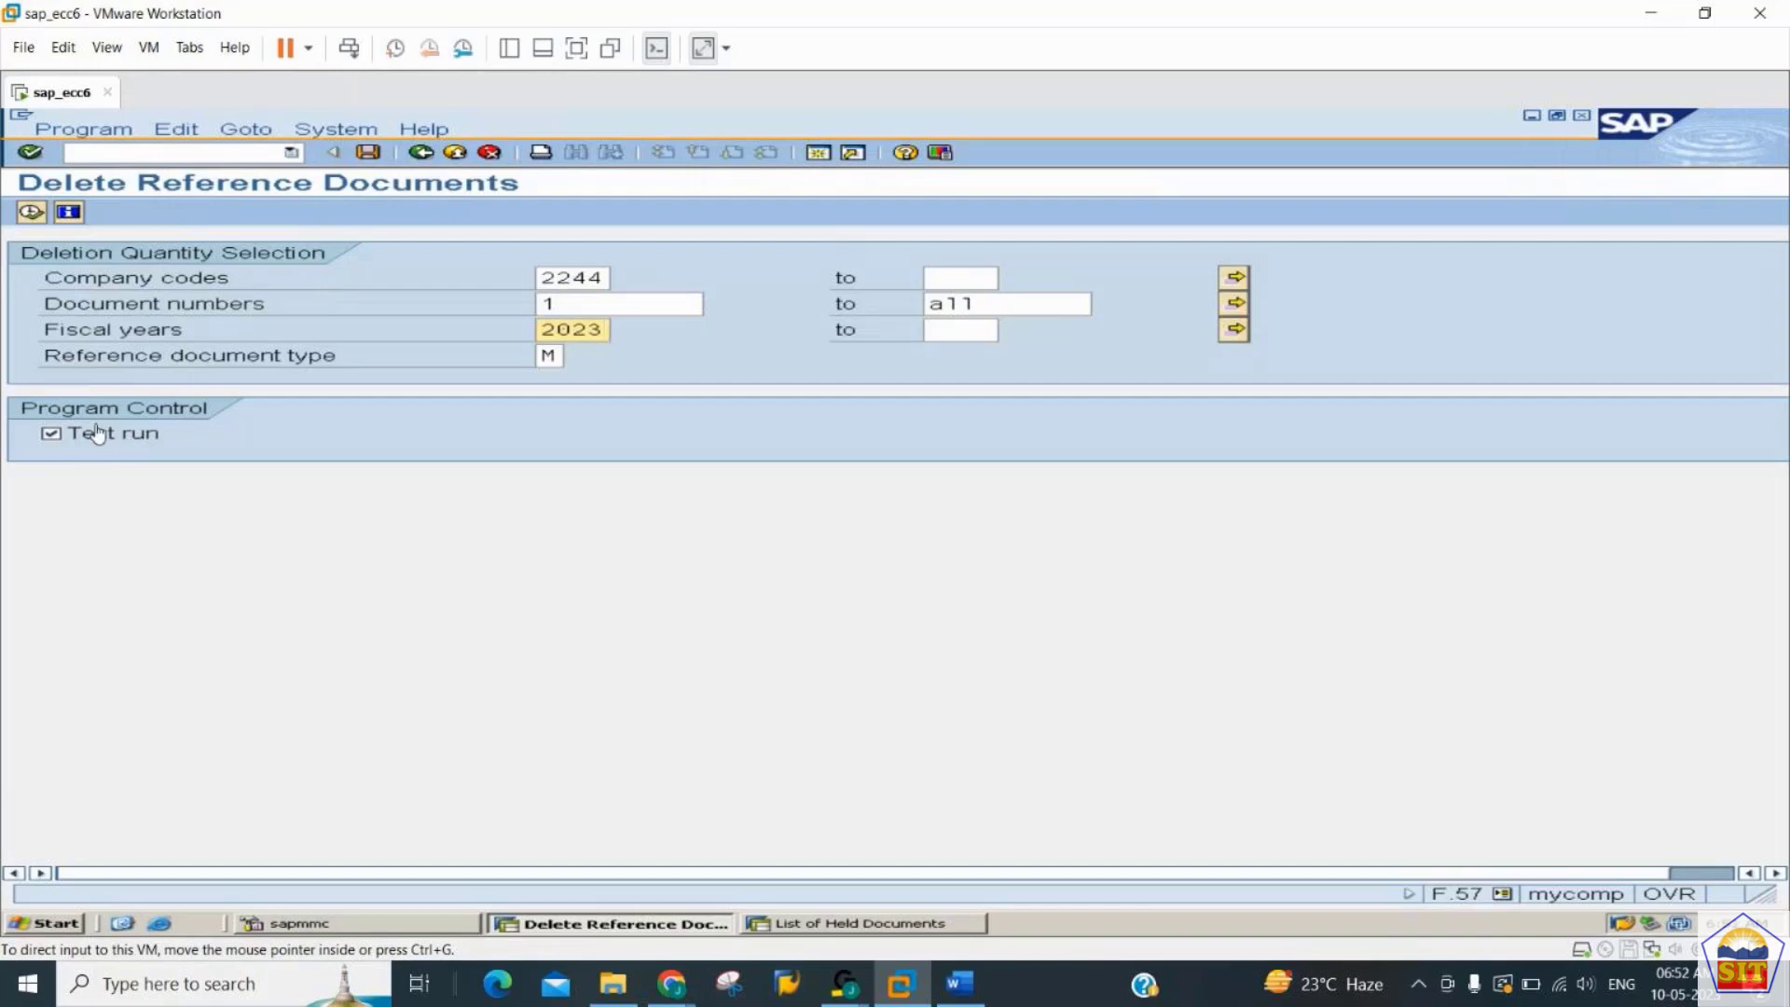
{"action": "left_click", "coordinate": [32, 213]}
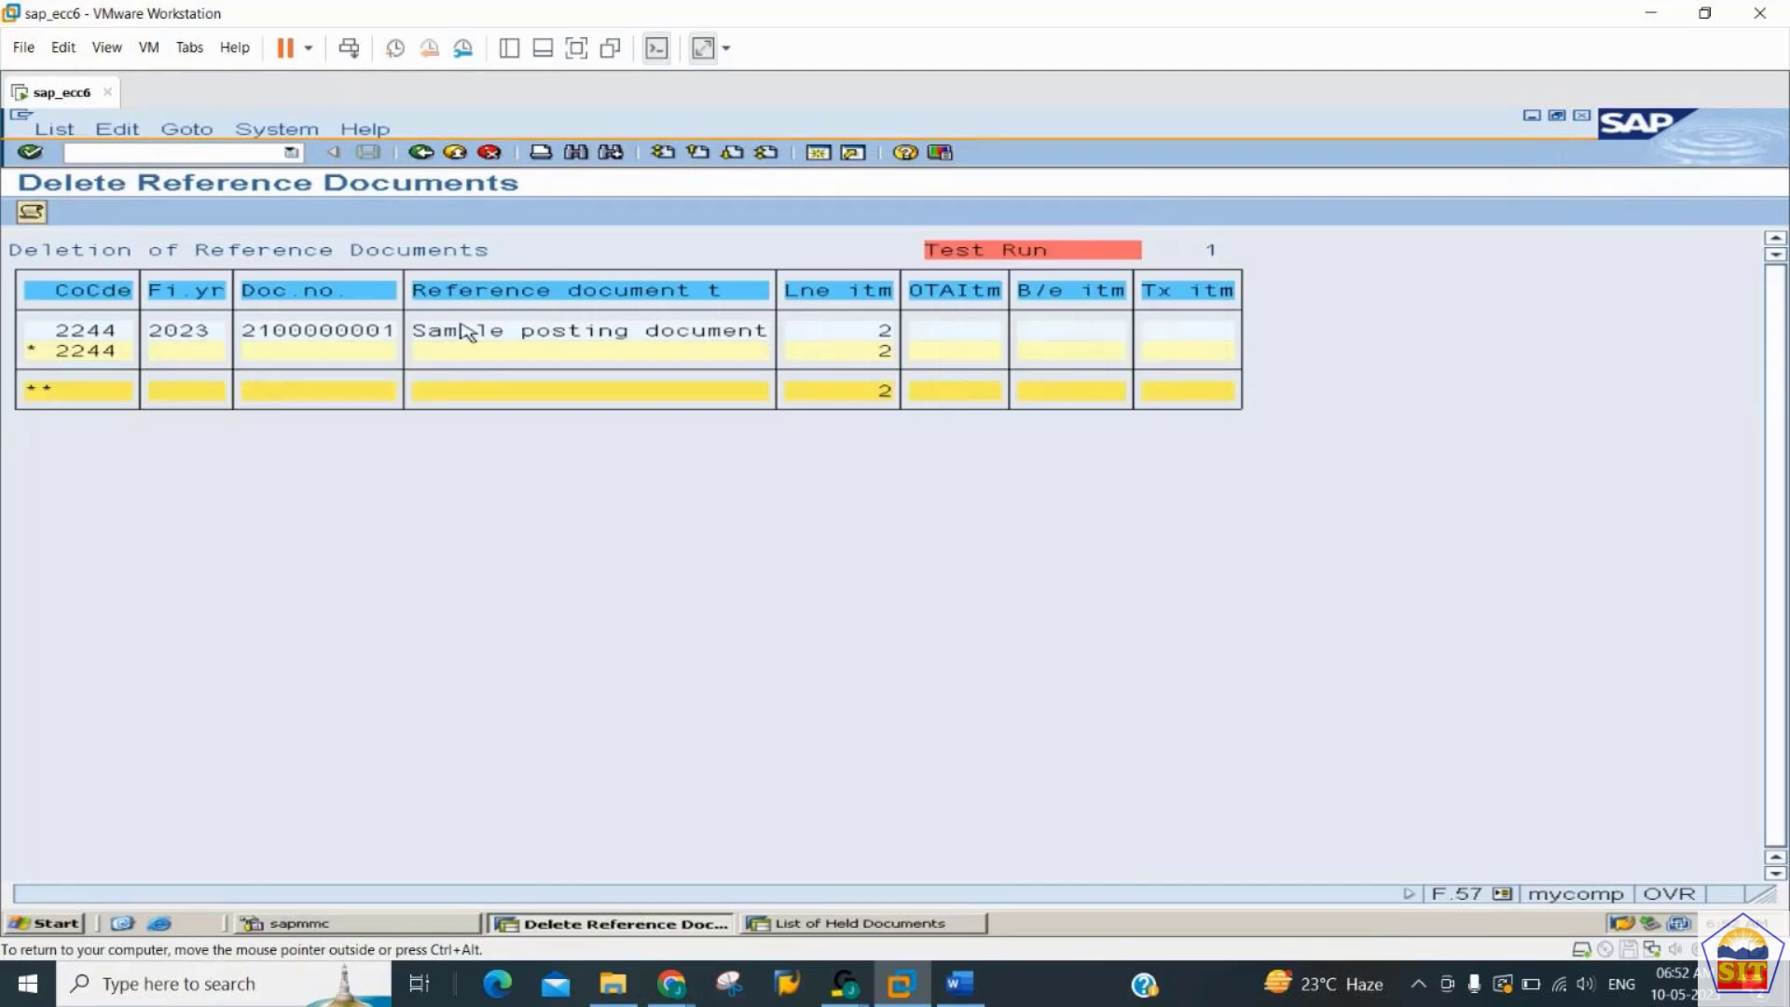
{"action": "left_click", "coordinate": [463, 326]}
{"action": "left_click", "coordinate": [315, 333]}
- Return to the selection, disable Test run, and execute the deletion of the sample document, confirming it
{"action": "left_click", "coordinate": [421, 153]}
{"action": "left_click", "coordinate": [53, 435]}
{"action": "left_click", "coordinate": [58, 434]}
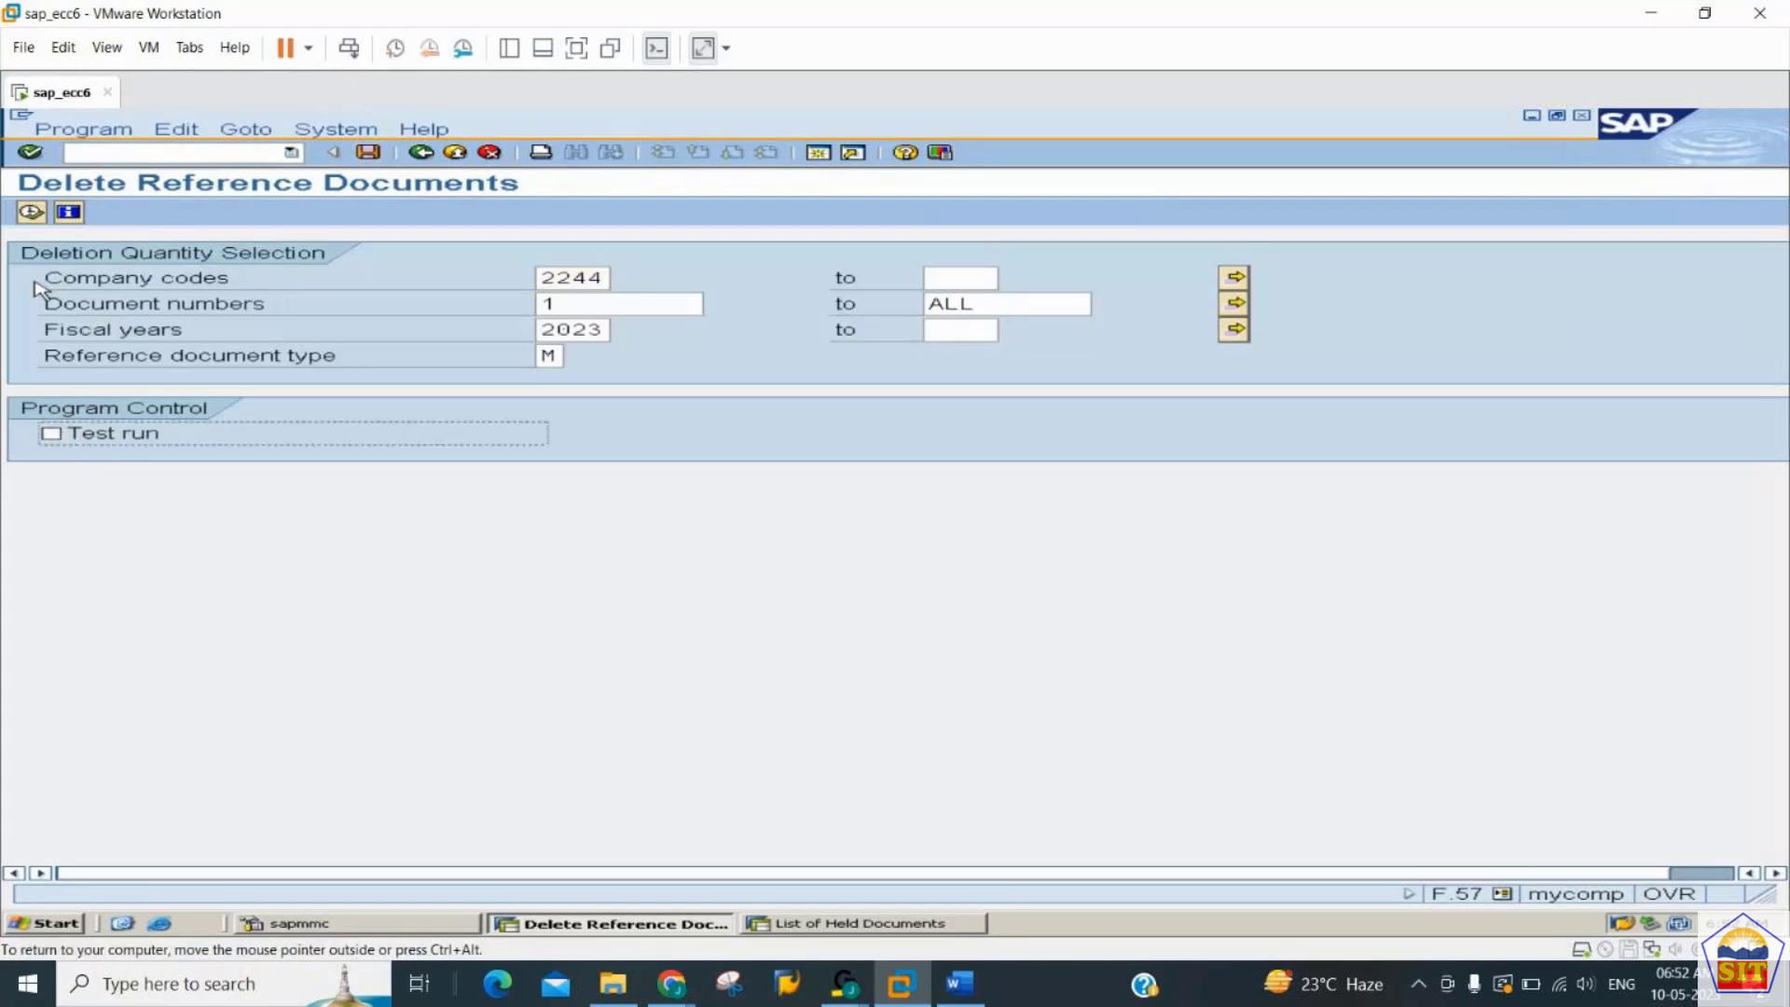
{"action": "left_click", "coordinate": [31, 214]}
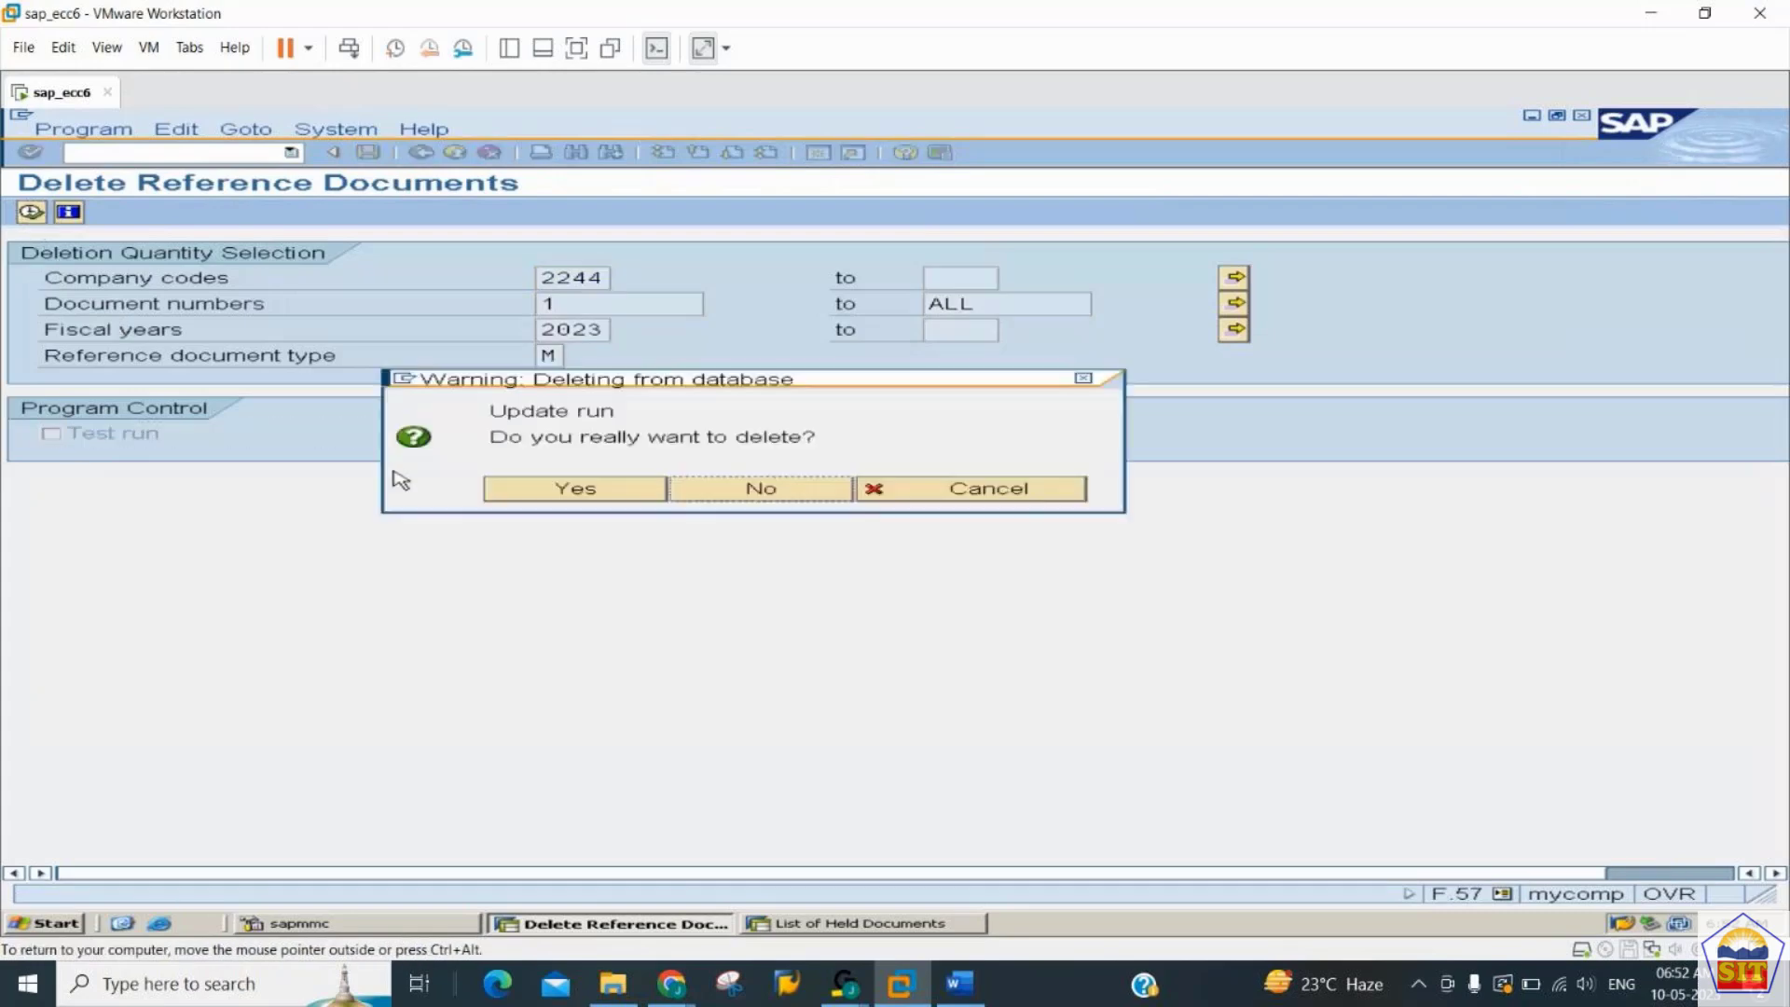
{"action": "left_click", "coordinate": [589, 490]}
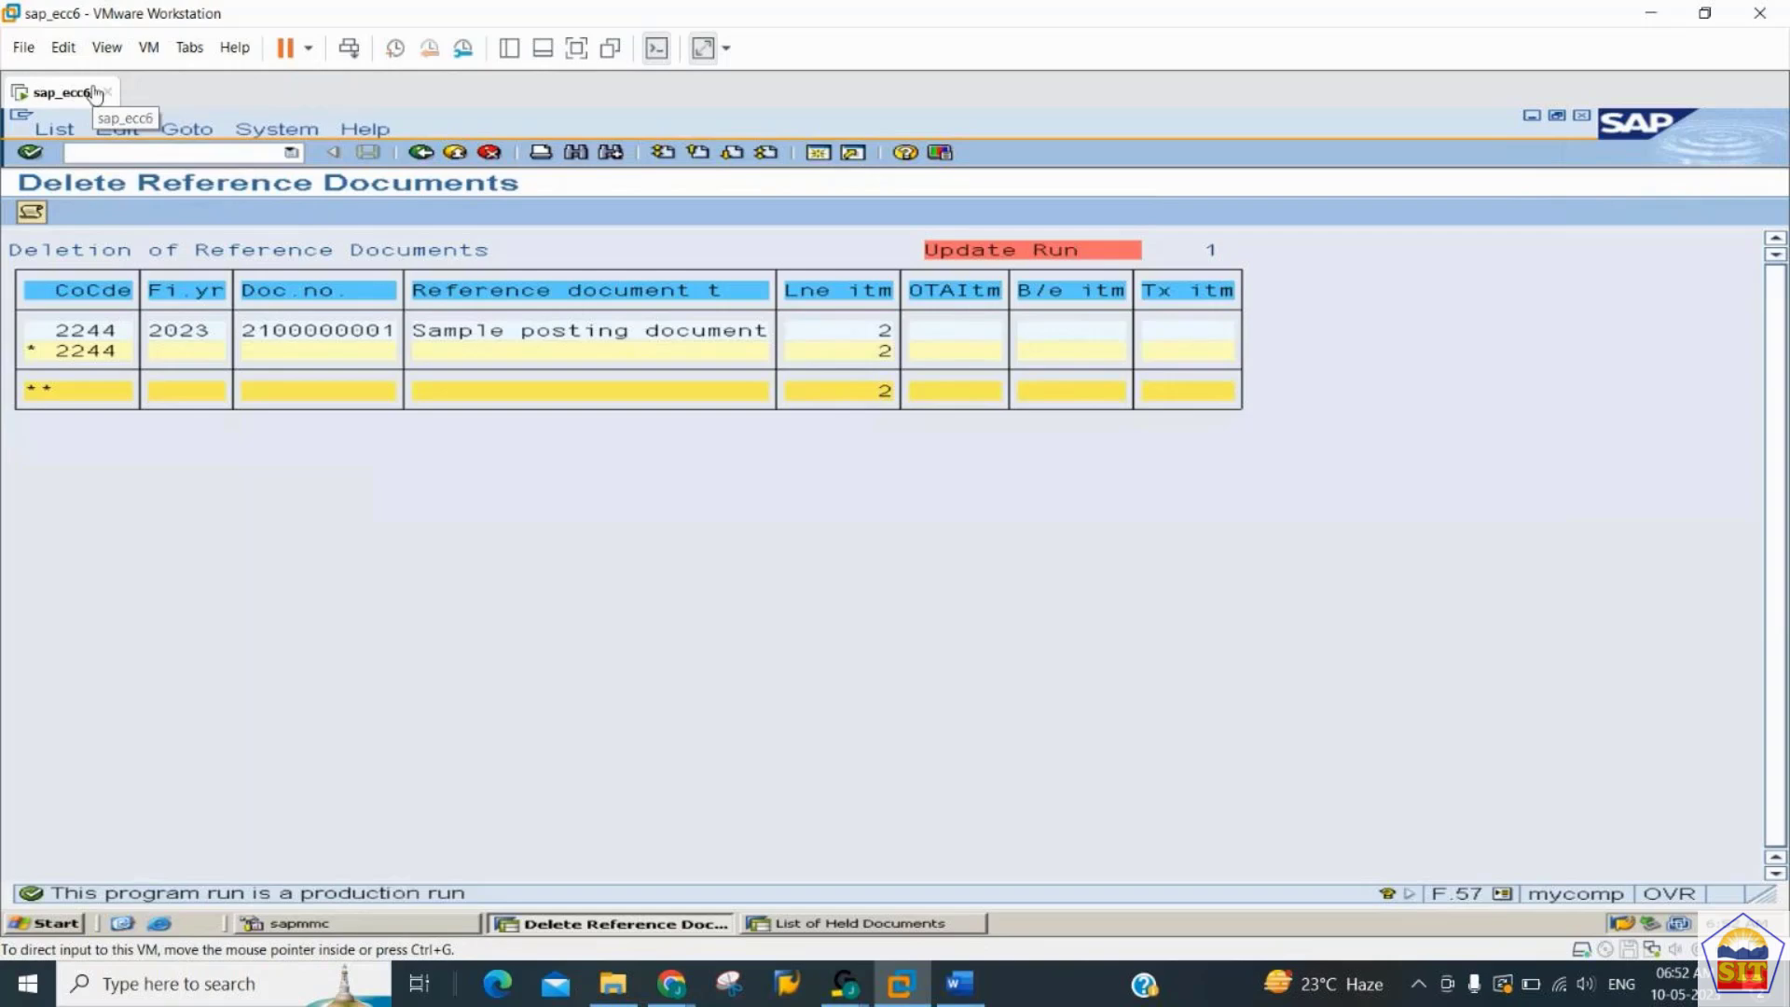
- Open the sample document display with transaction FBM3 and go to its document list selection
{"action": "left_click", "coordinate": [126, 152]}
{"action": "type", "text": "/n"}
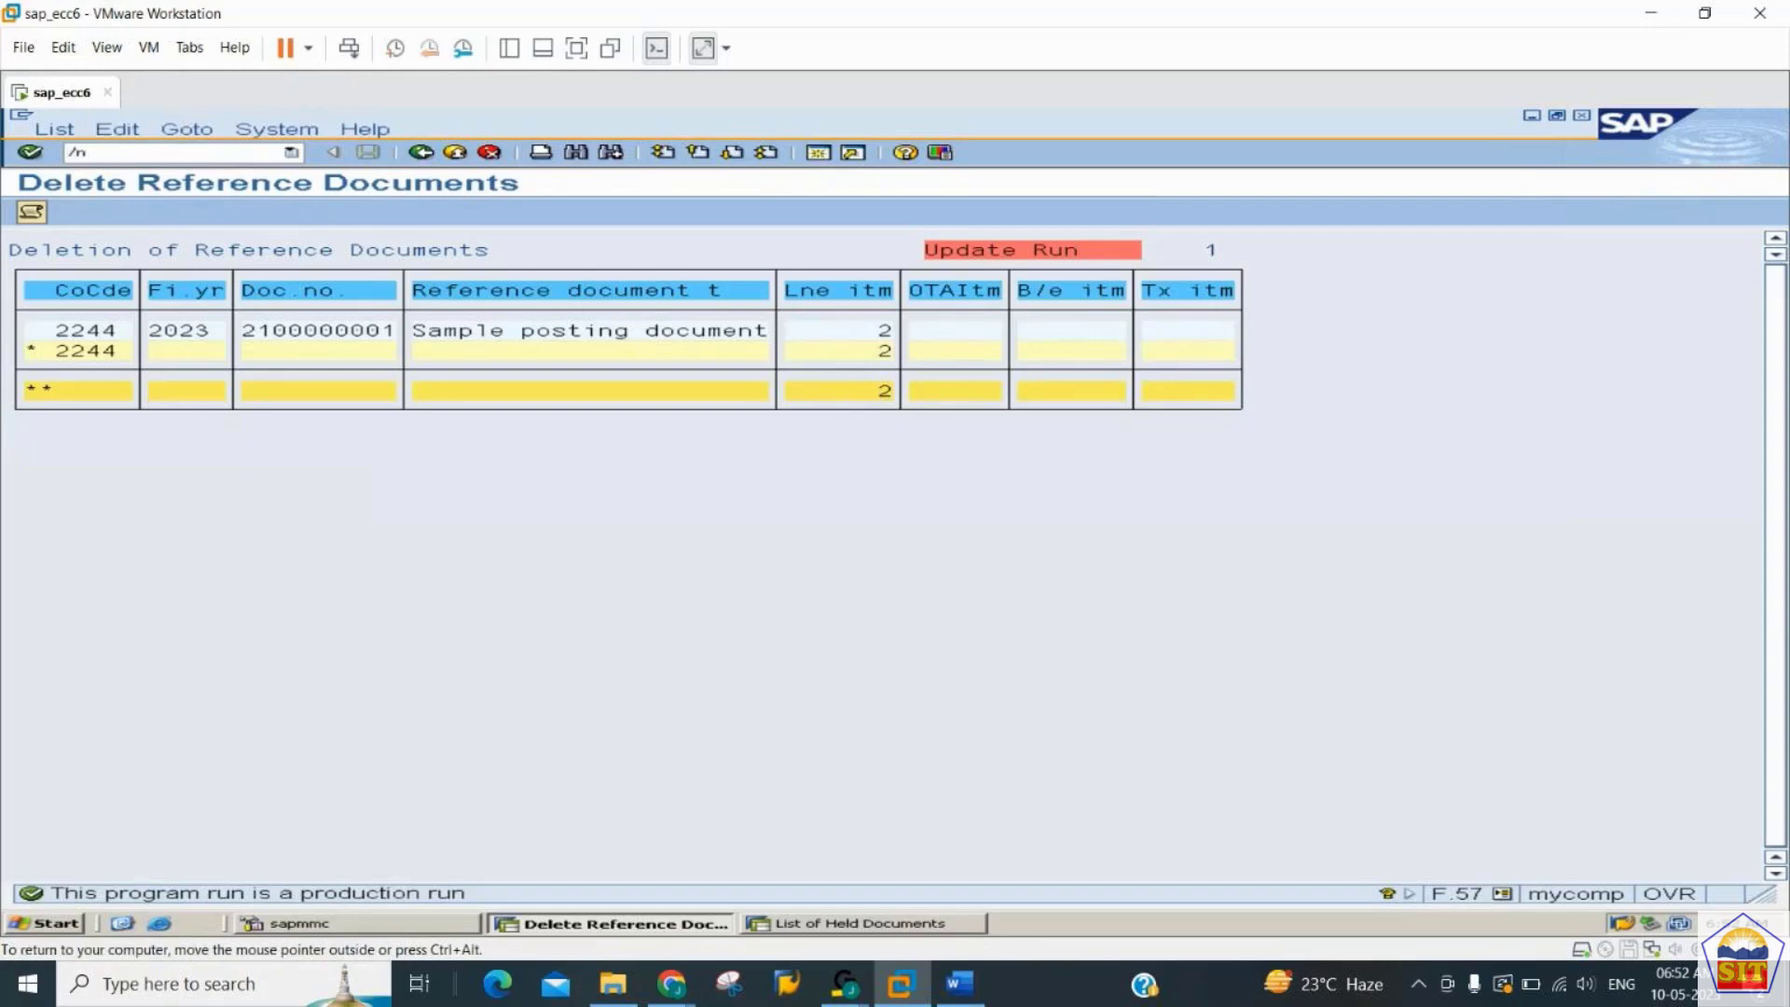
{"action": "type", "text": "fbm"}
{"action": "key", "text": "Return"}
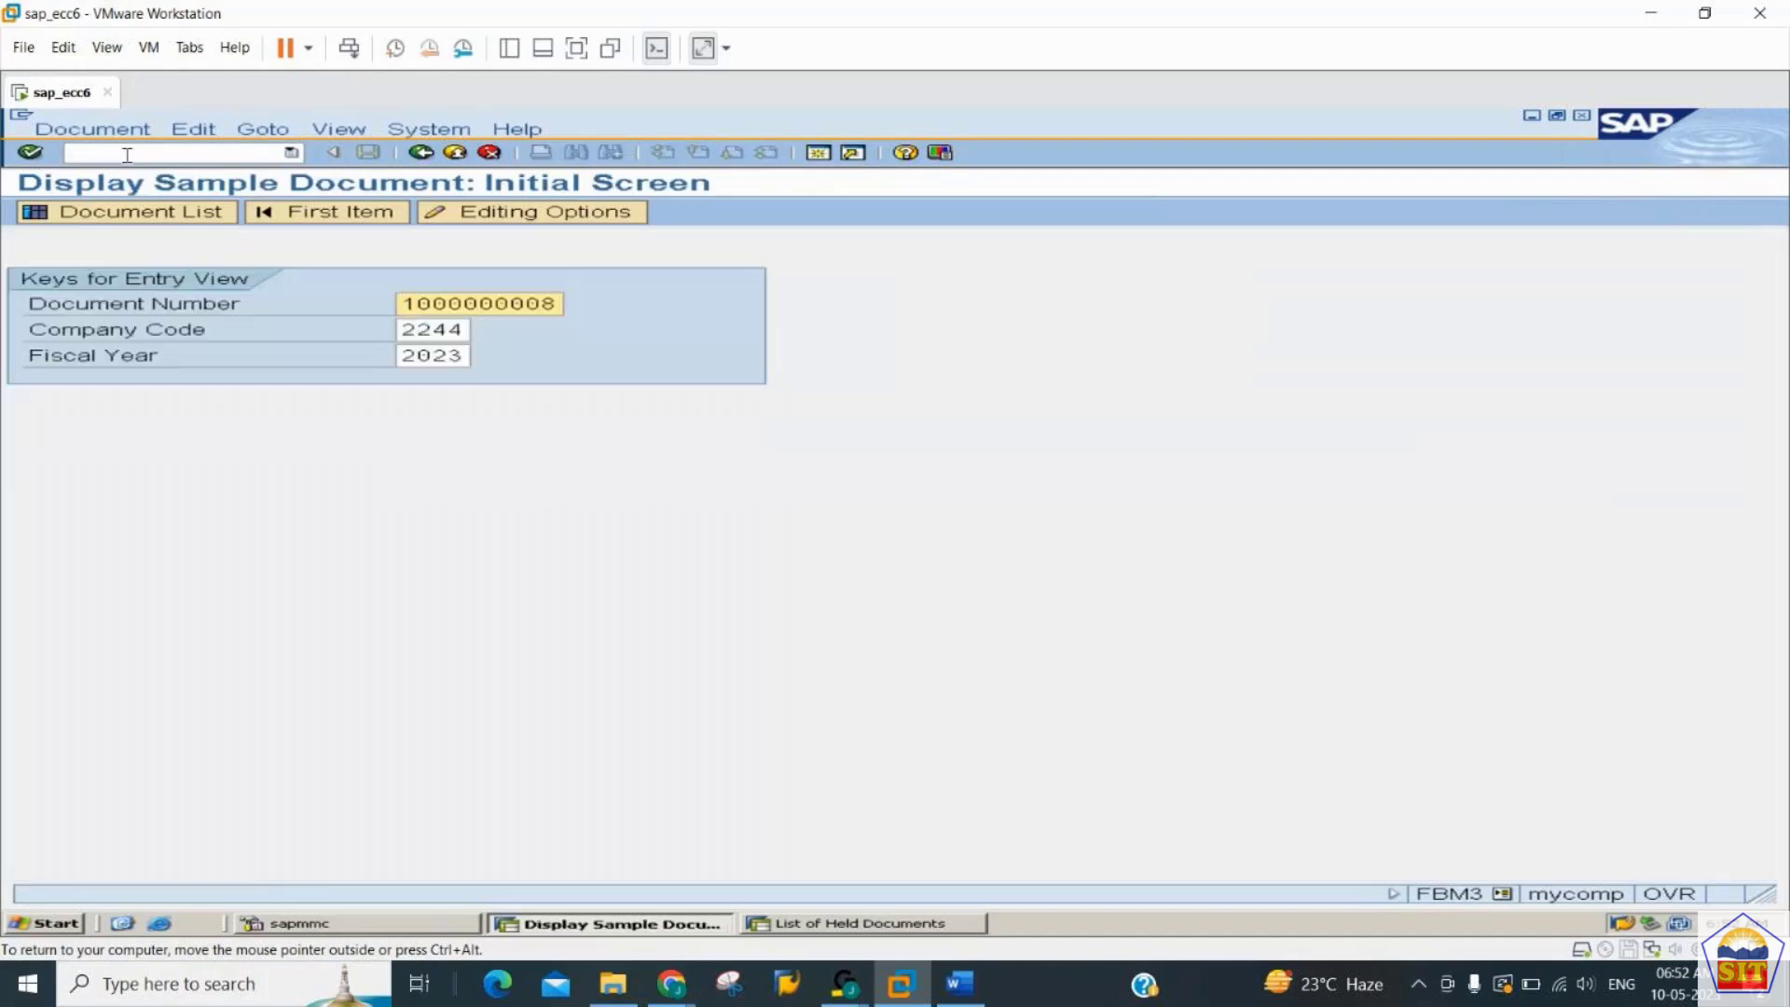
{"action": "left_click", "coordinate": [132, 213]}
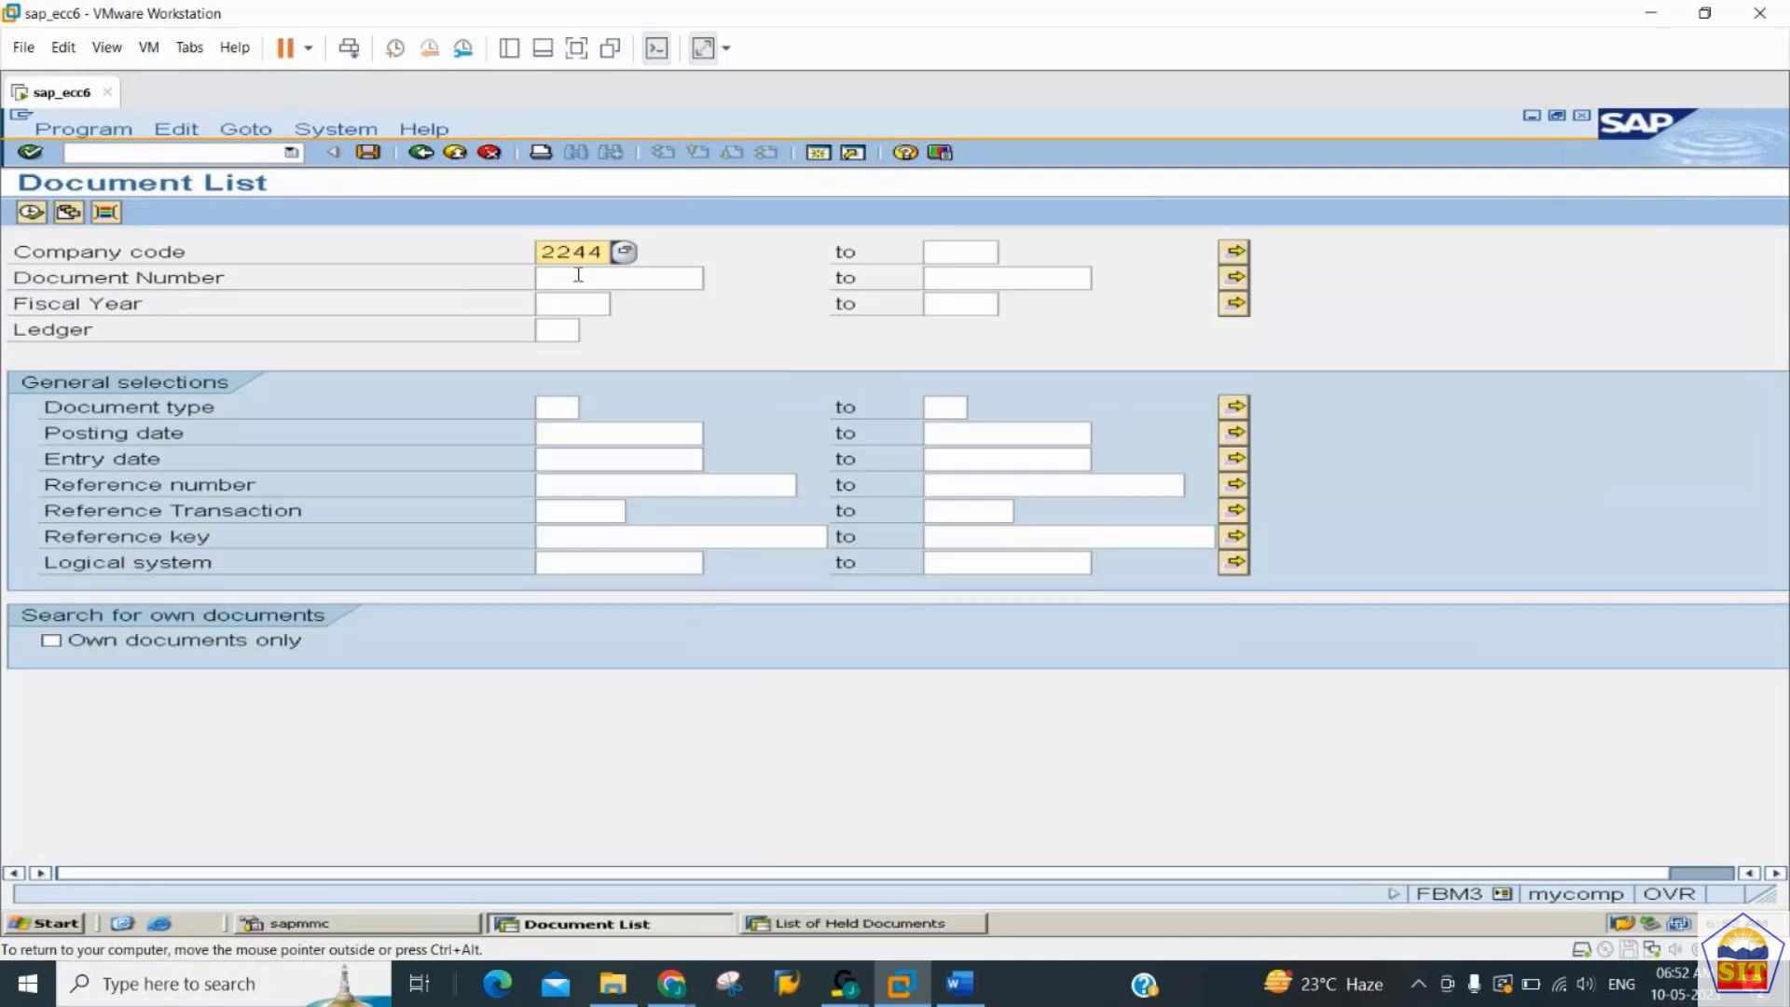
- Run the sample document list for company code 2244, document numbers 1 to ALL and fiscal year 2023
{"action": "left_click", "coordinate": [578, 277]}
{"action": "type", "text": "1"}
{"action": "key", "text": "Tab"}
{"action": "type", "text": "a"}
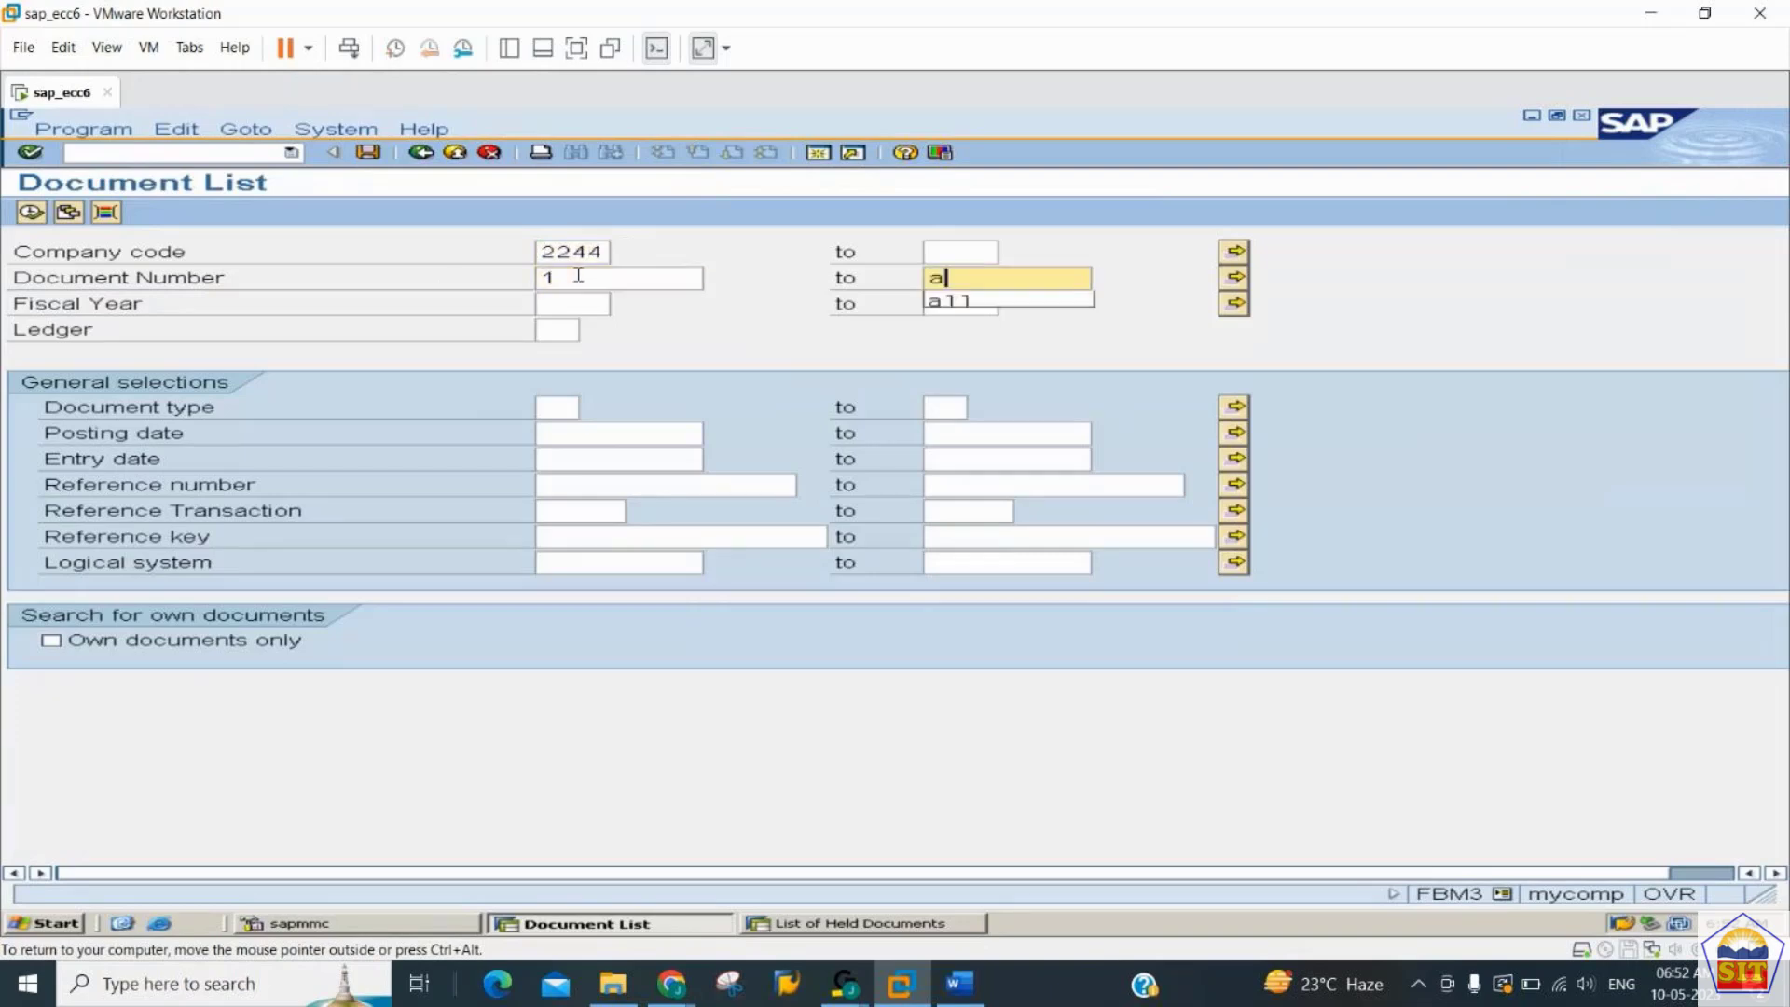
{"action": "type", "text": "ll"}
{"action": "key", "text": "Tab"}
{"action": "type", "text": "2023"}
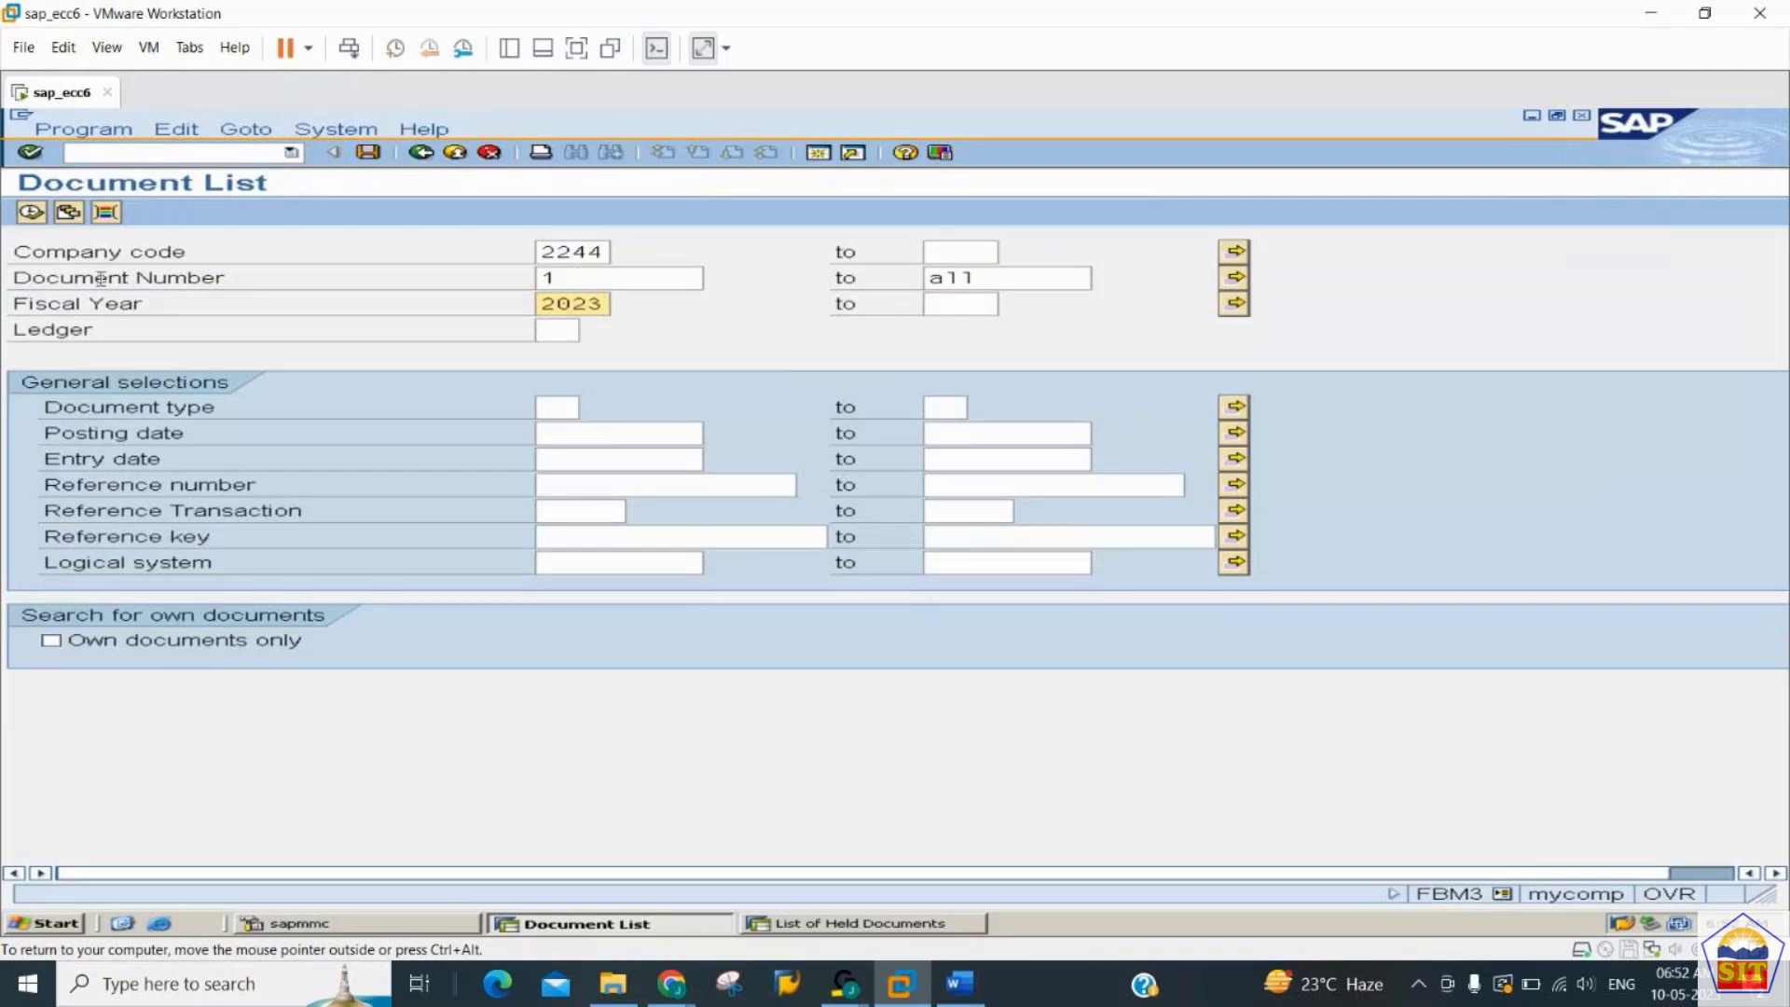
{"action": "left_click", "coordinate": [32, 213]}
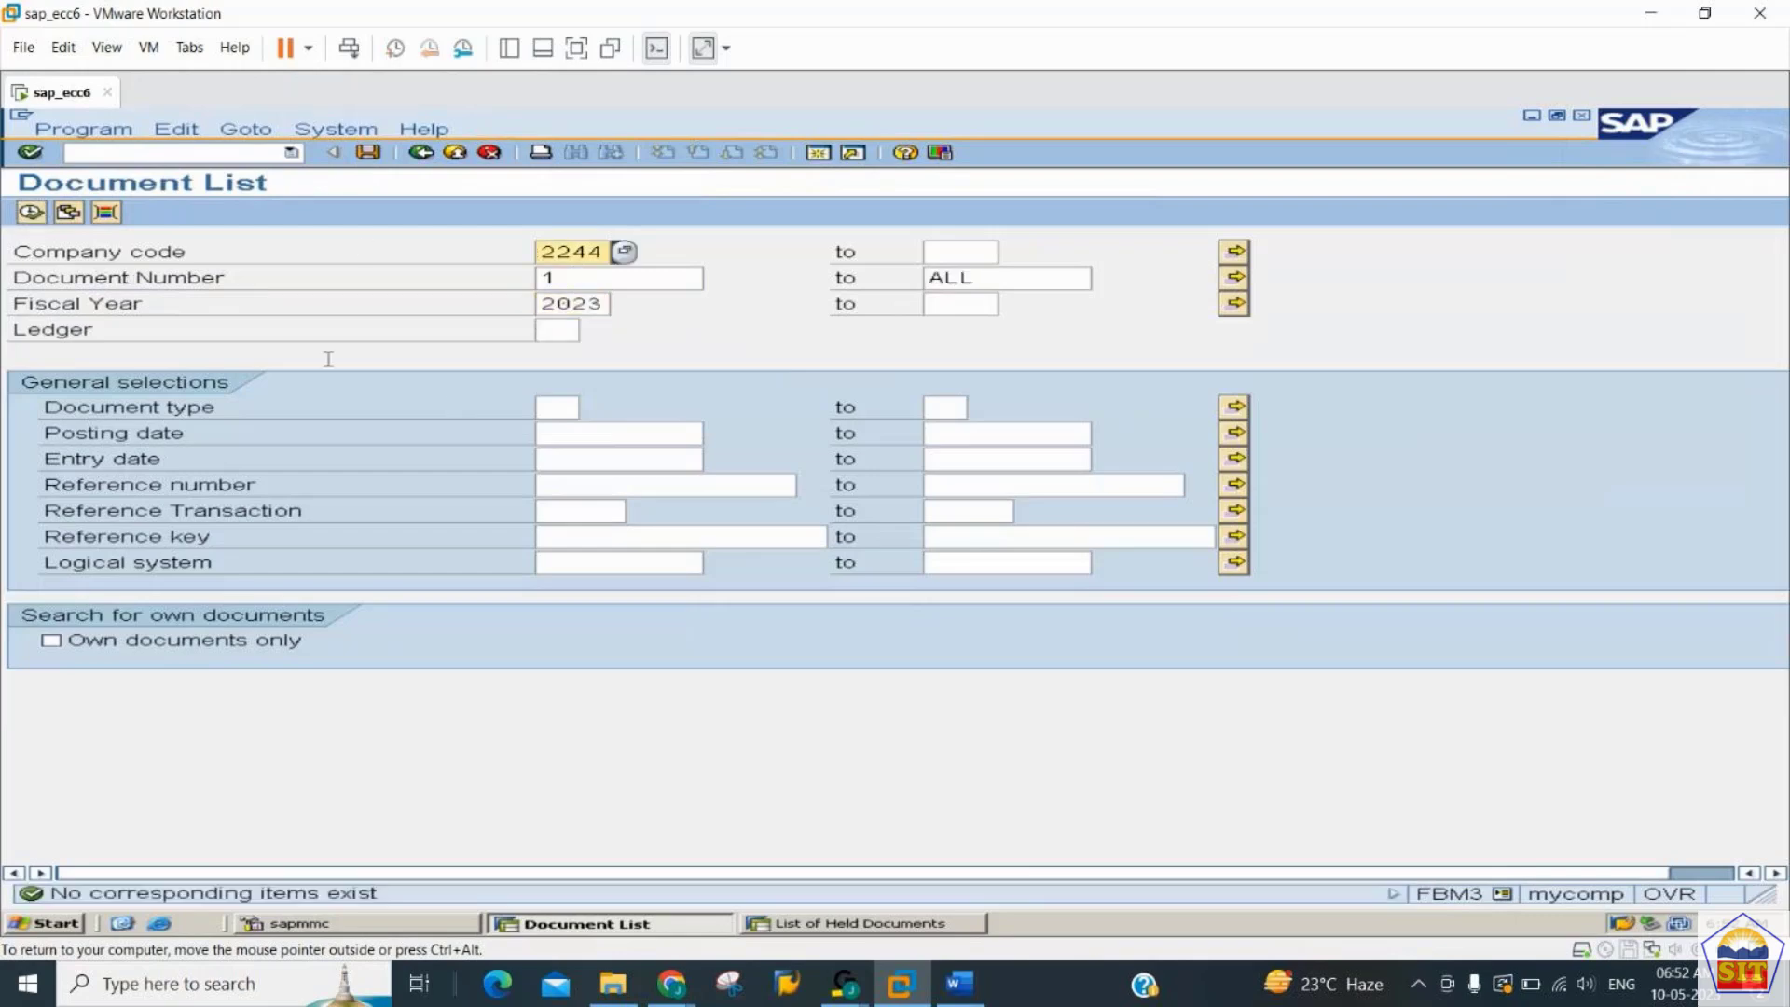
{"action": "left_click", "coordinate": [36, 214]}
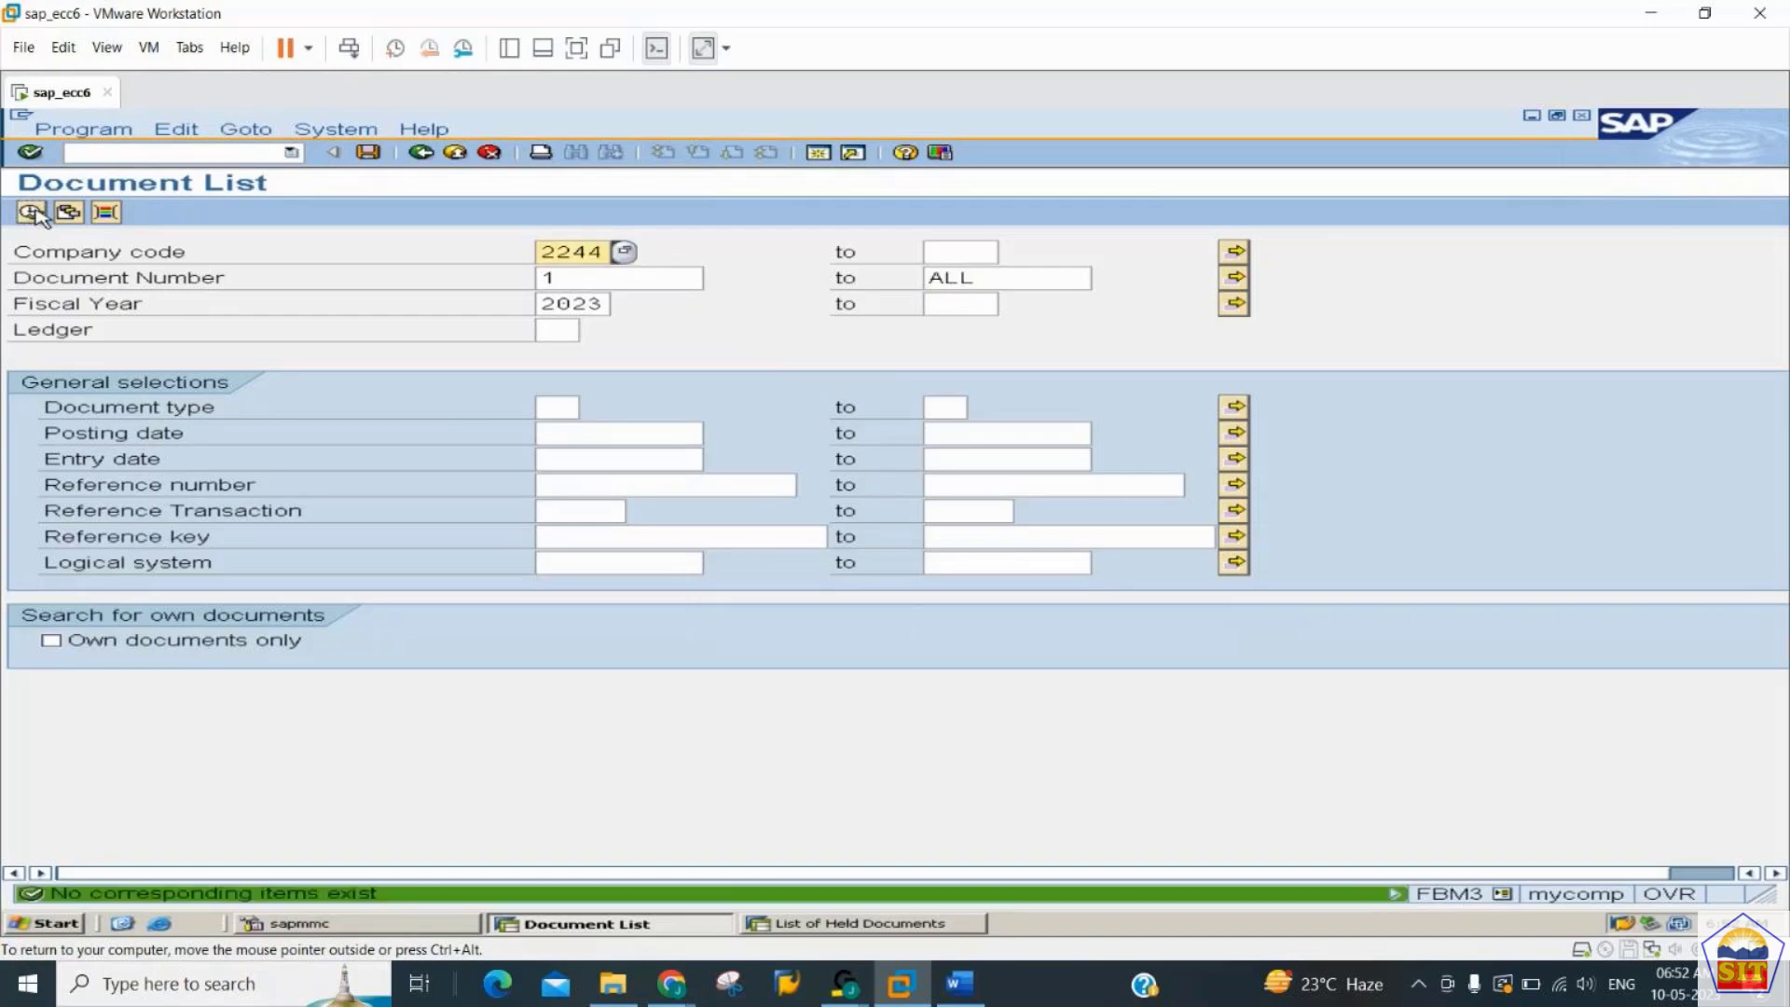
{"action": "left_click", "coordinate": [35, 213]}
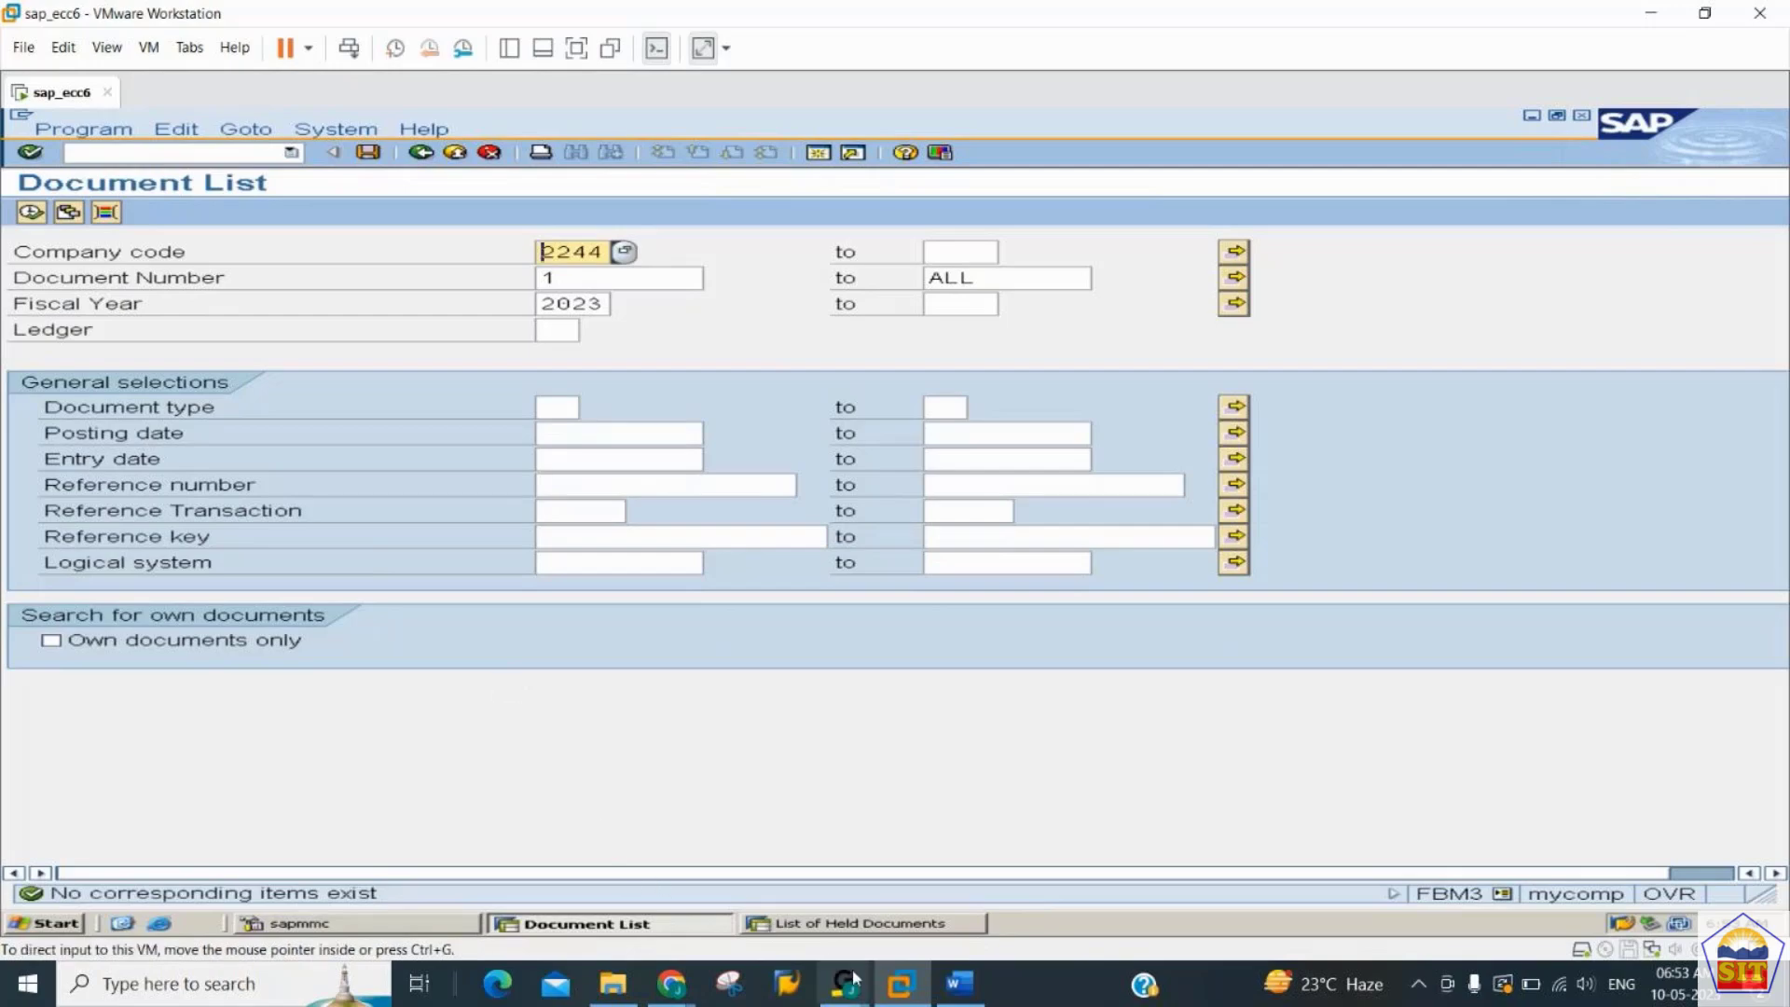
- Consult the Recurring documents number range instructions in the Word notes, and open transaction FBN1 in SAP
{"action": "left_click", "coordinate": [960, 984]}
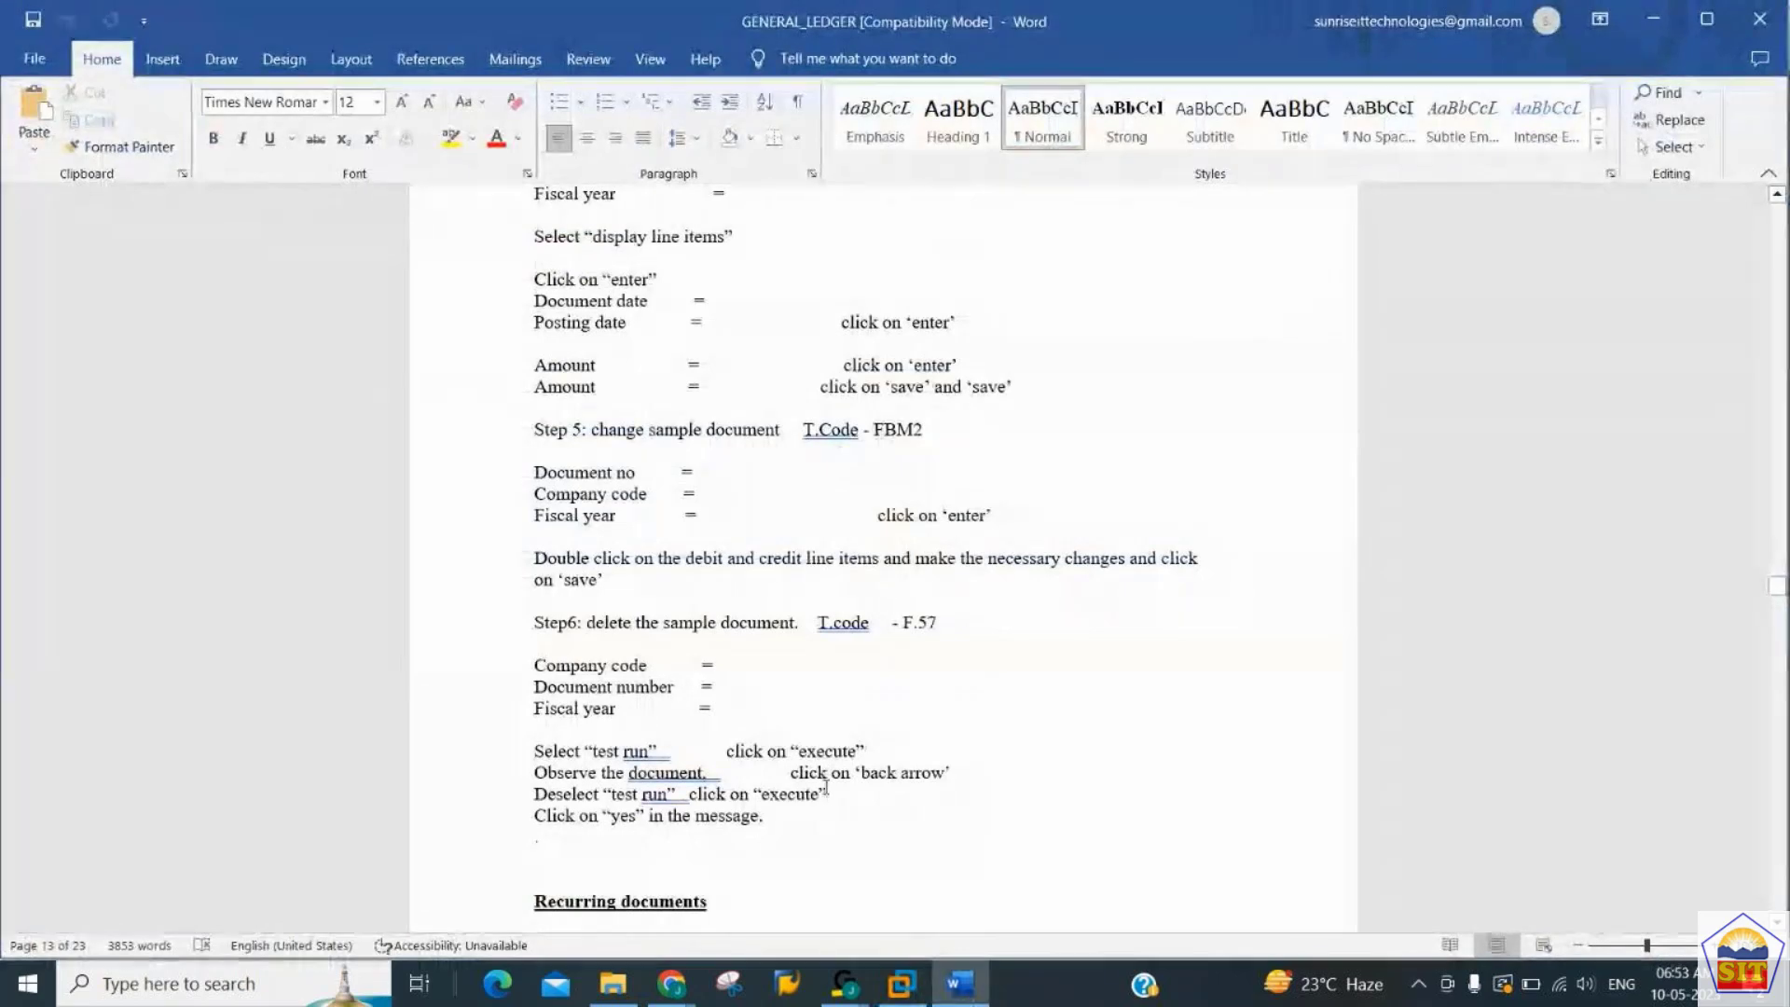
{"action": "scroll", "coordinate": [826, 789], "scroll_direction": "down", "scroll_amount": 9}
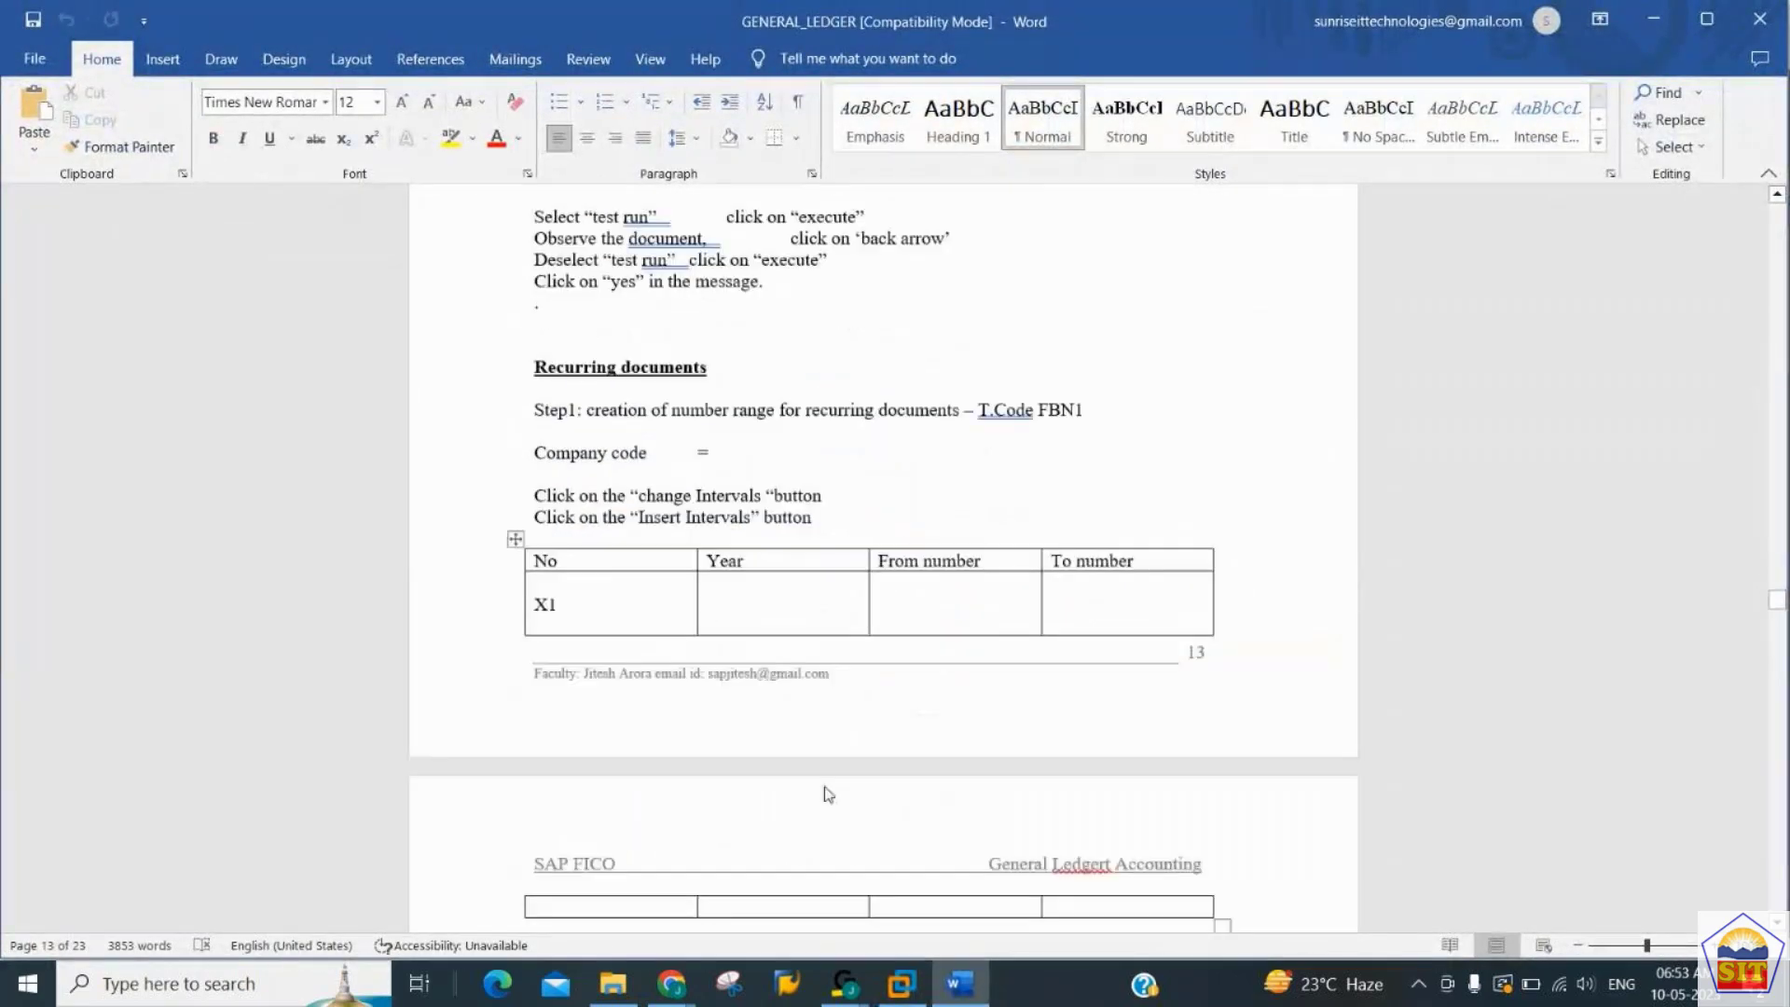
{"action": "scroll", "coordinate": [828, 794], "scroll_direction": "down", "scroll_amount": 1}
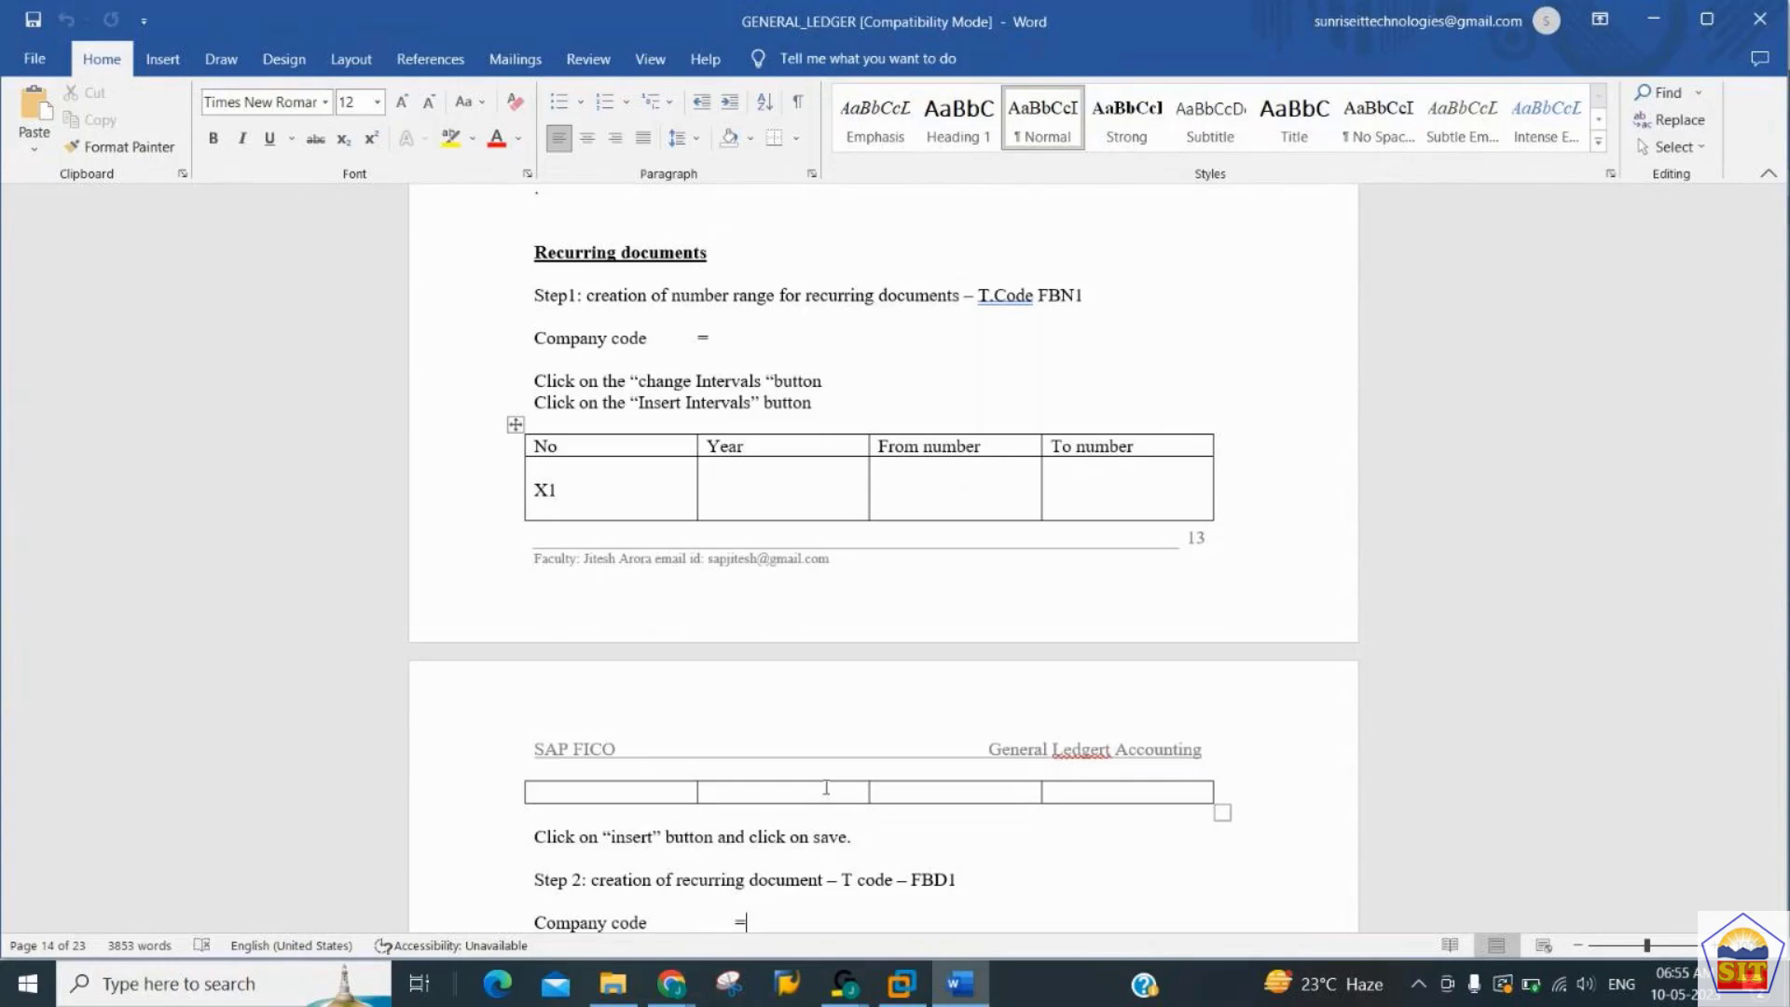
{"action": "left_click", "coordinate": [609, 485]}
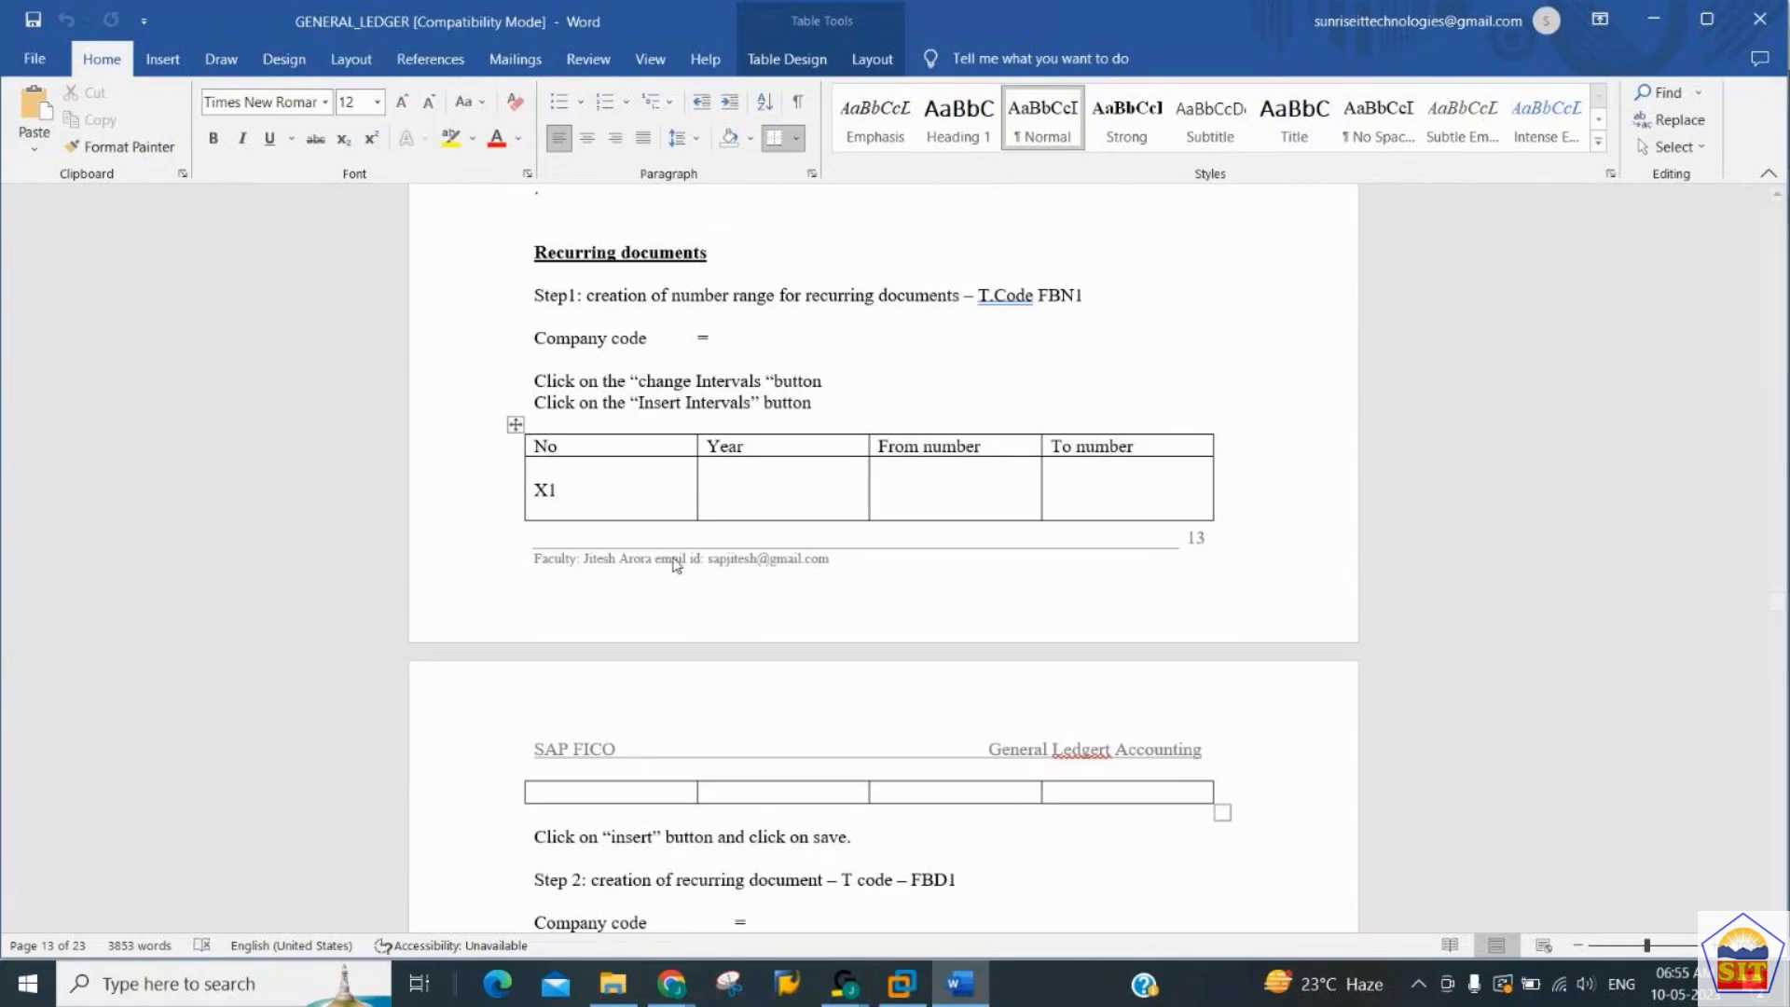
{"action": "left_click", "coordinate": [903, 985]}
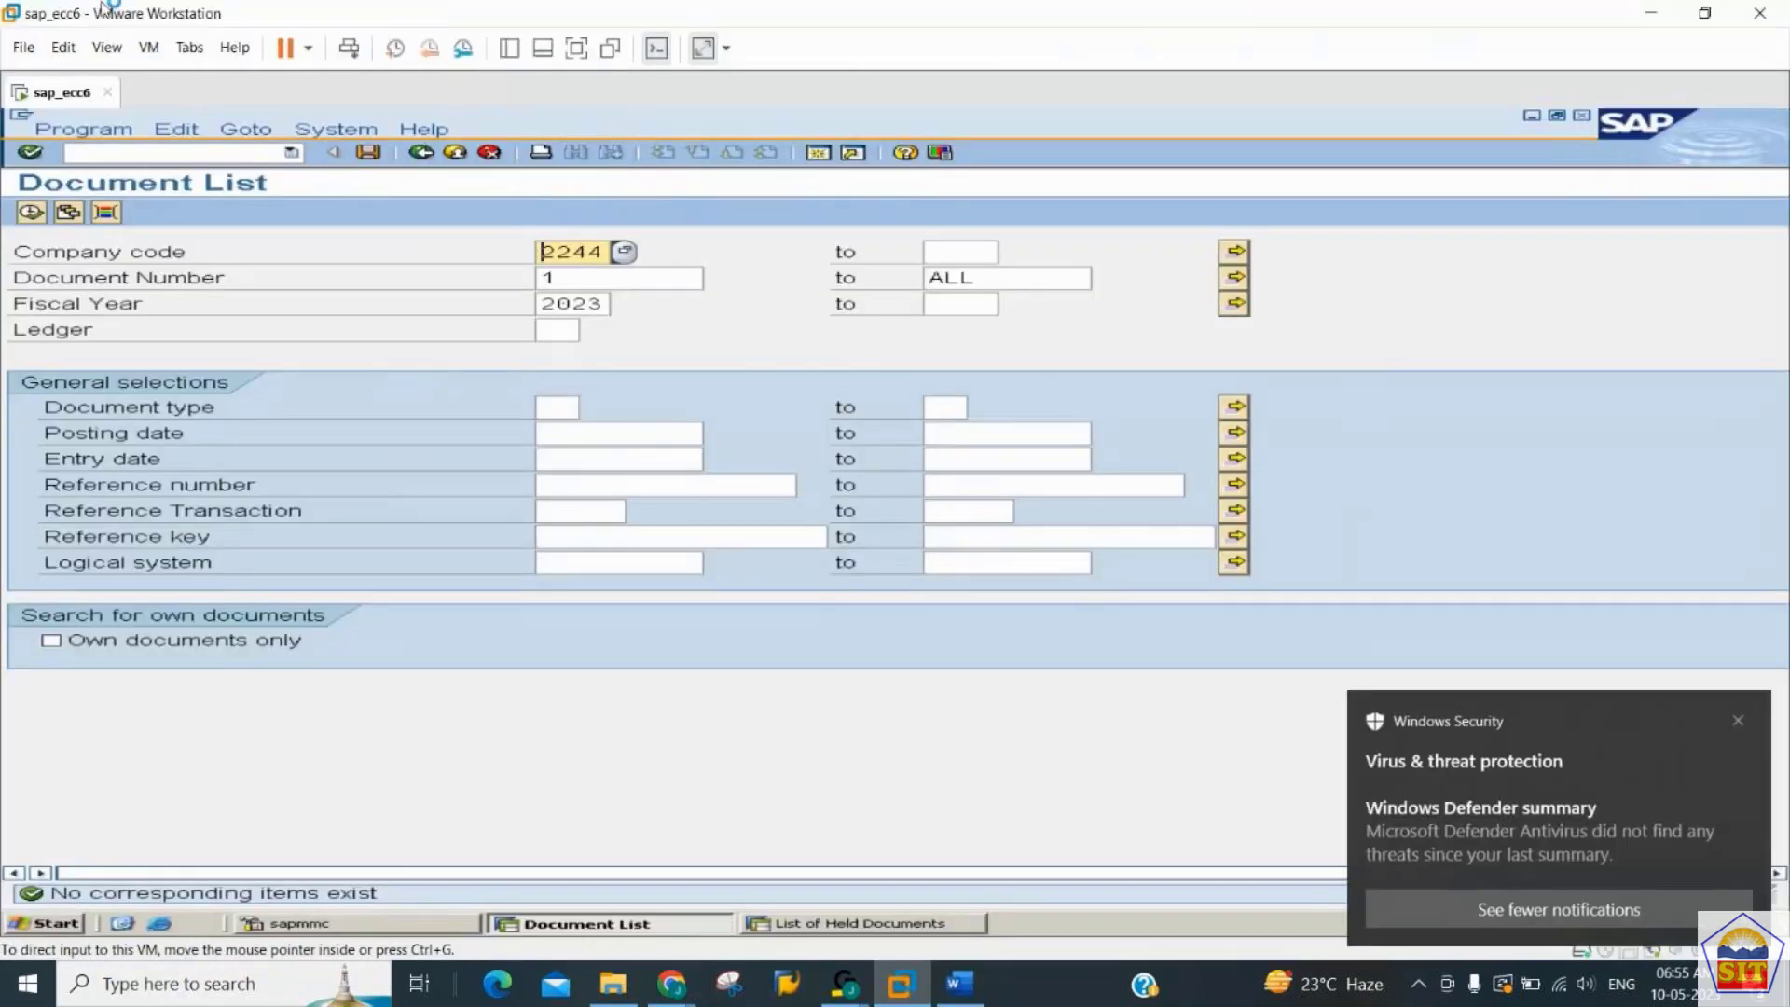
{"action": "left_click", "coordinate": [146, 156]}
{"action": "type", "text": "/nfbn1"}
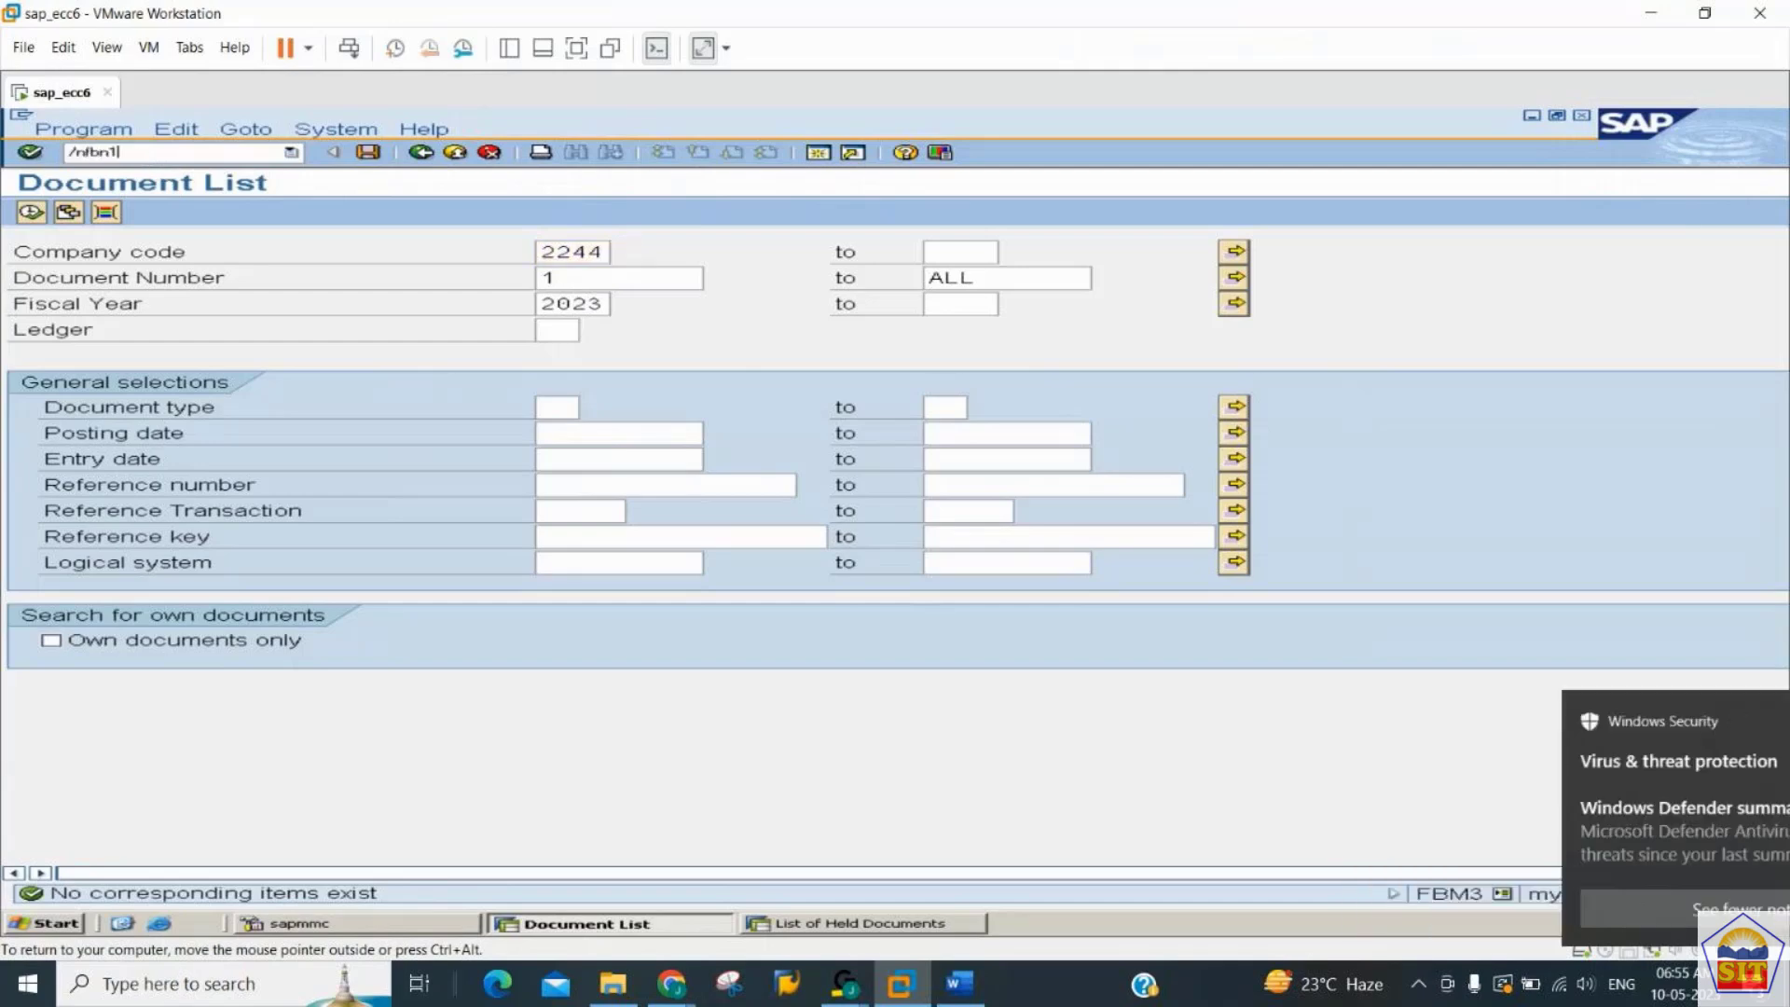
{"action": "key", "text": "Return"}
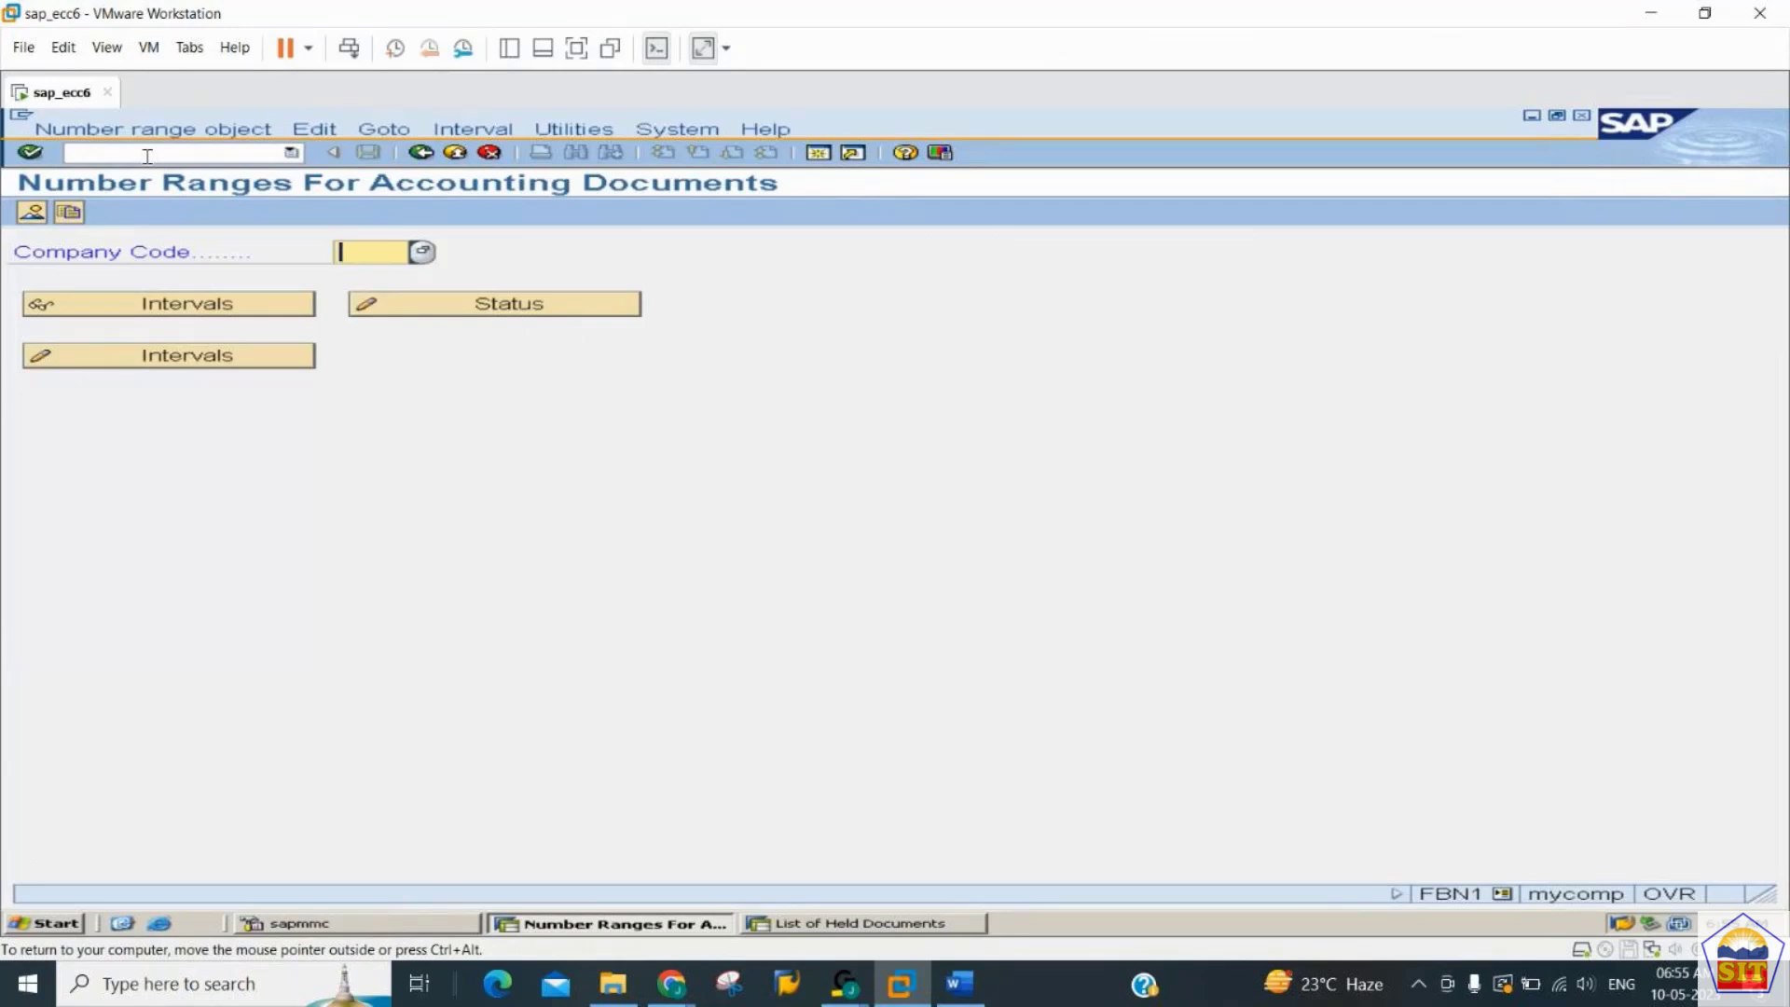
- Open the accounting document number range intervals of company code 2244 for changing
{"action": "type", "text": "2244"}
{"action": "key", "text": "Tab"}
{"action": "key", "text": "Tab"}
{"action": "key", "text": "Tab"}
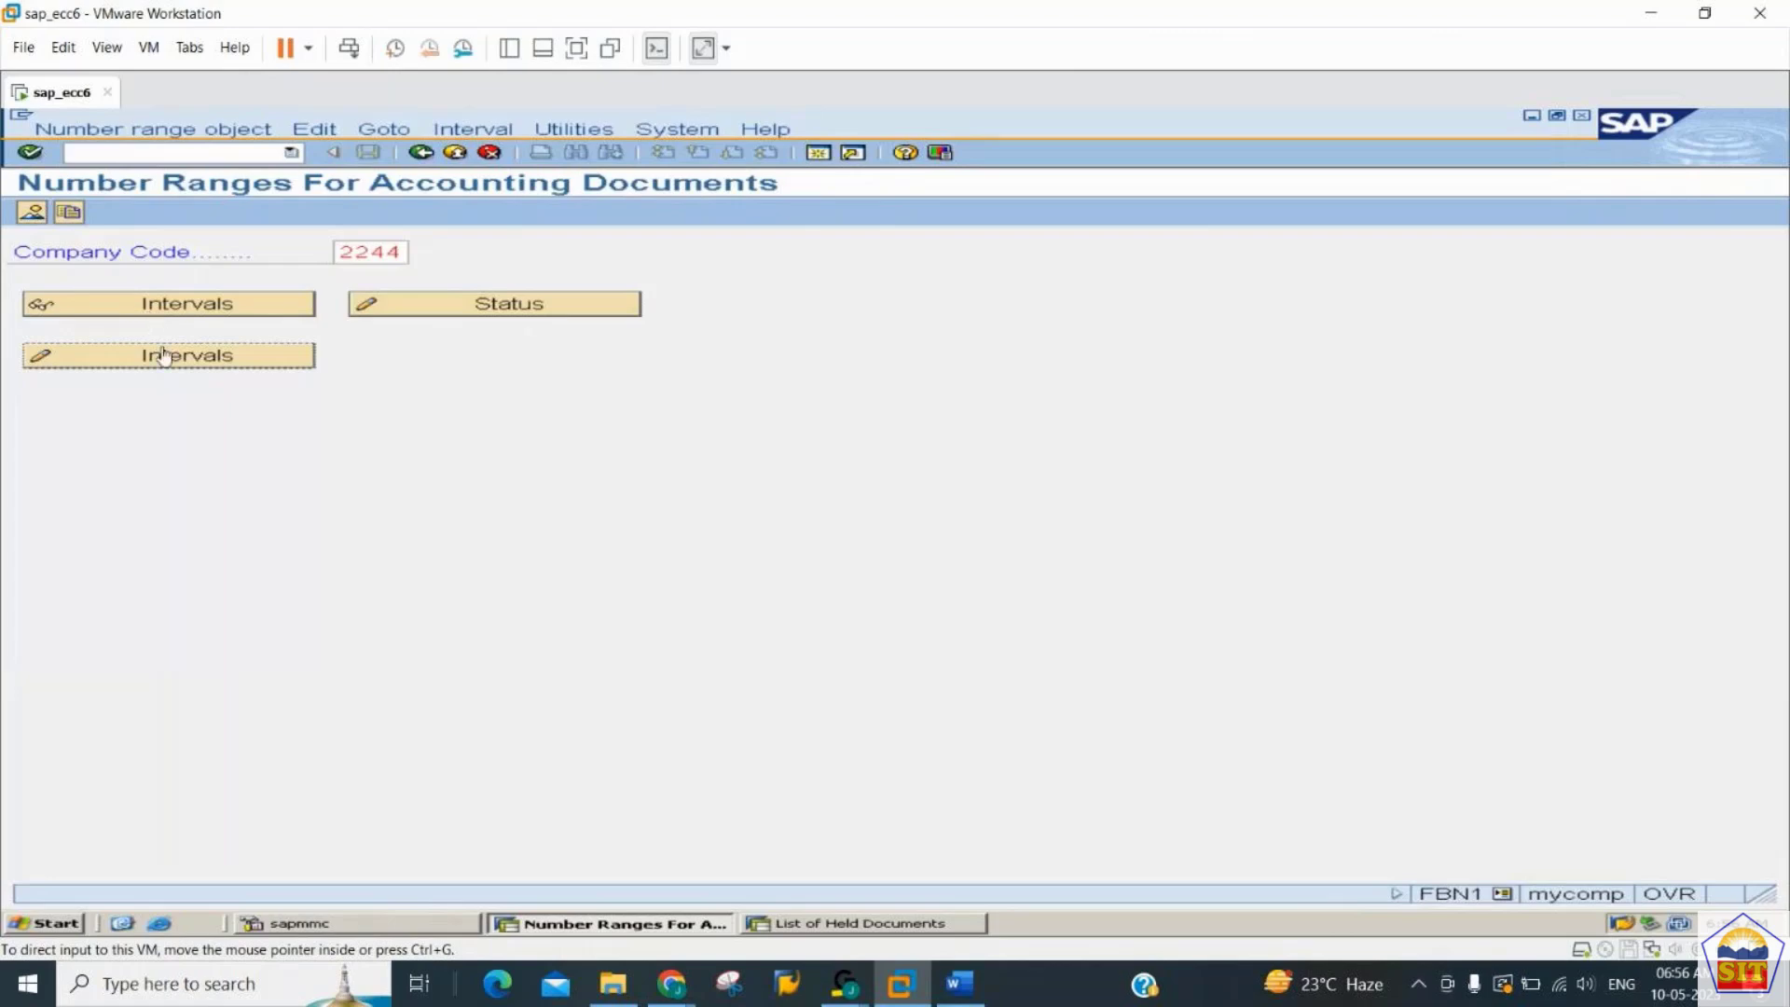
{"action": "left_click", "coordinate": [224, 359]}
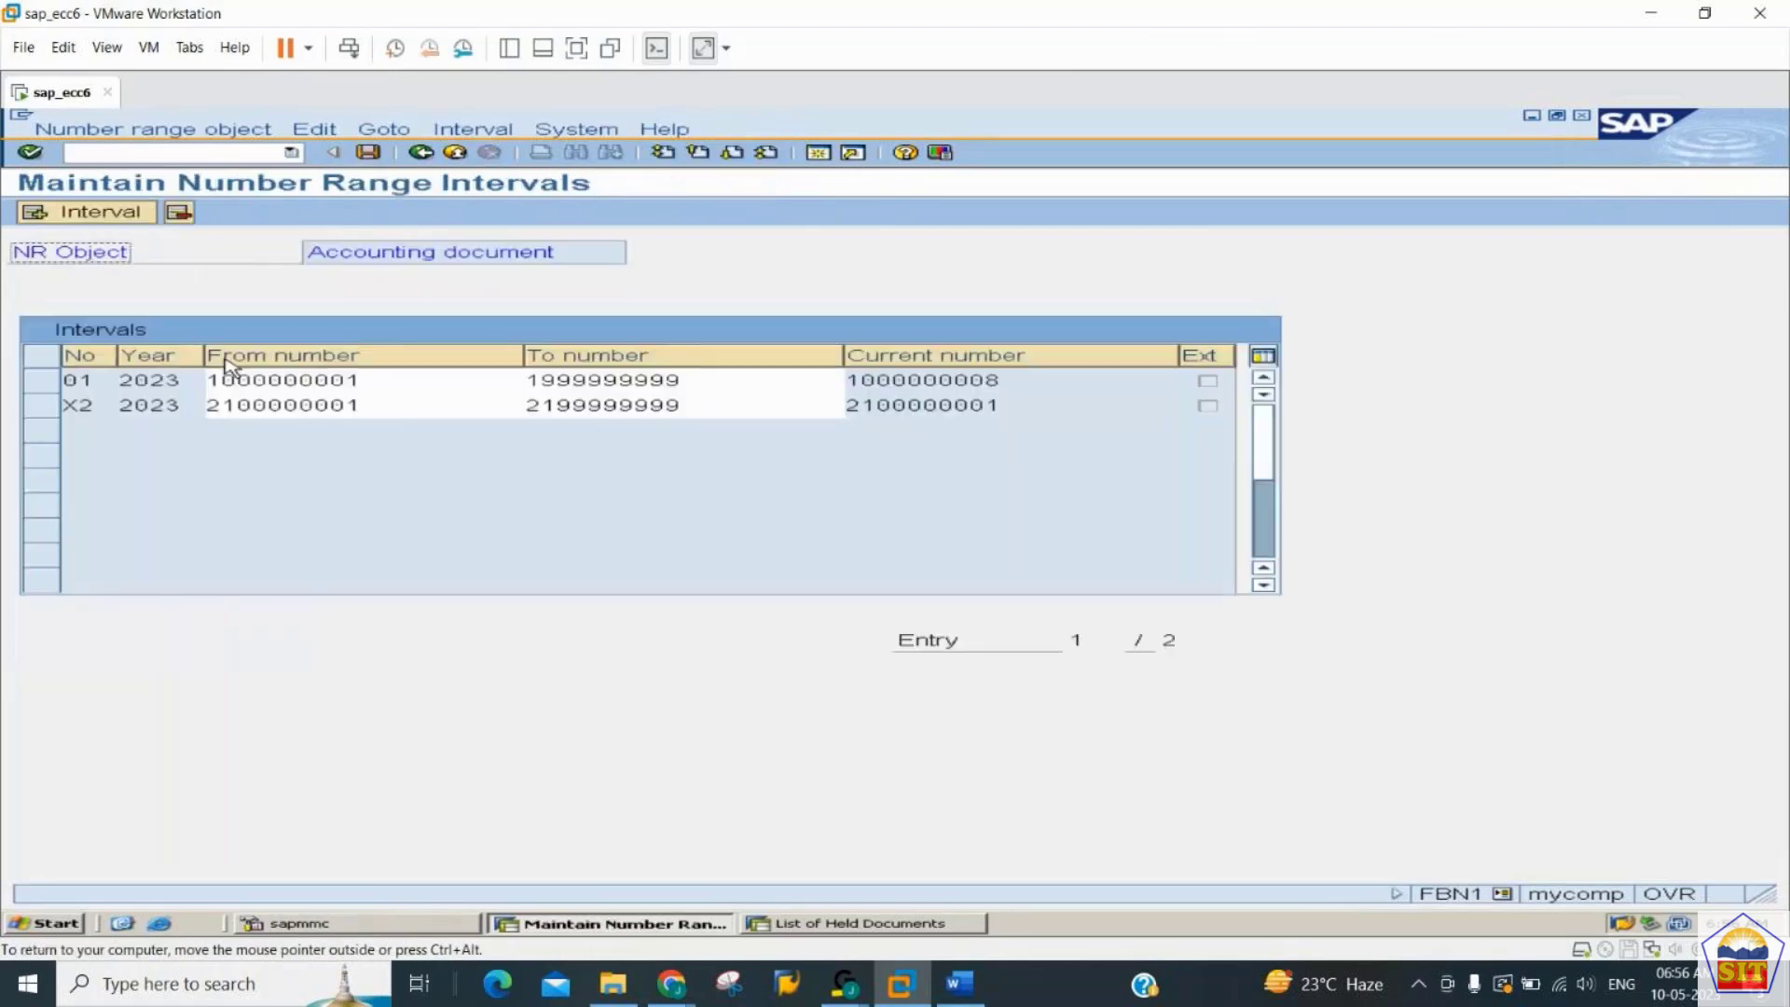
{"action": "left_click", "coordinate": [91, 213]}
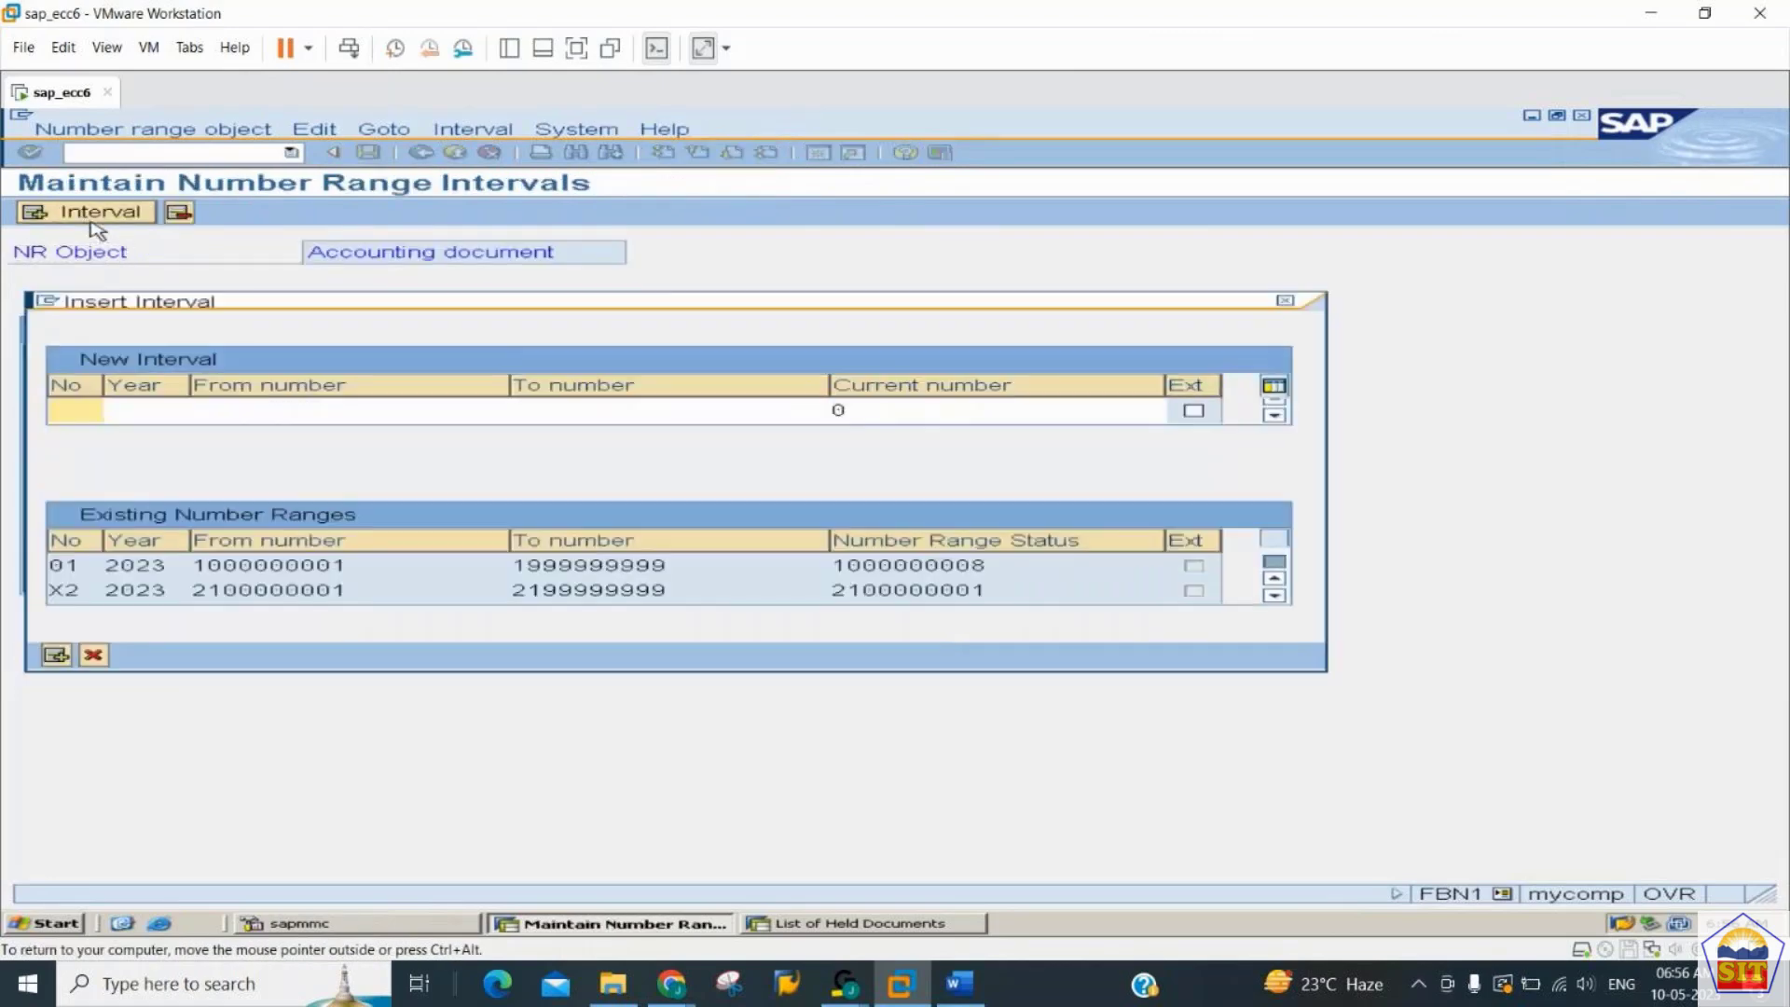
{"action": "type", "text": "x1"}
{"action": "key", "text": "Tab"}
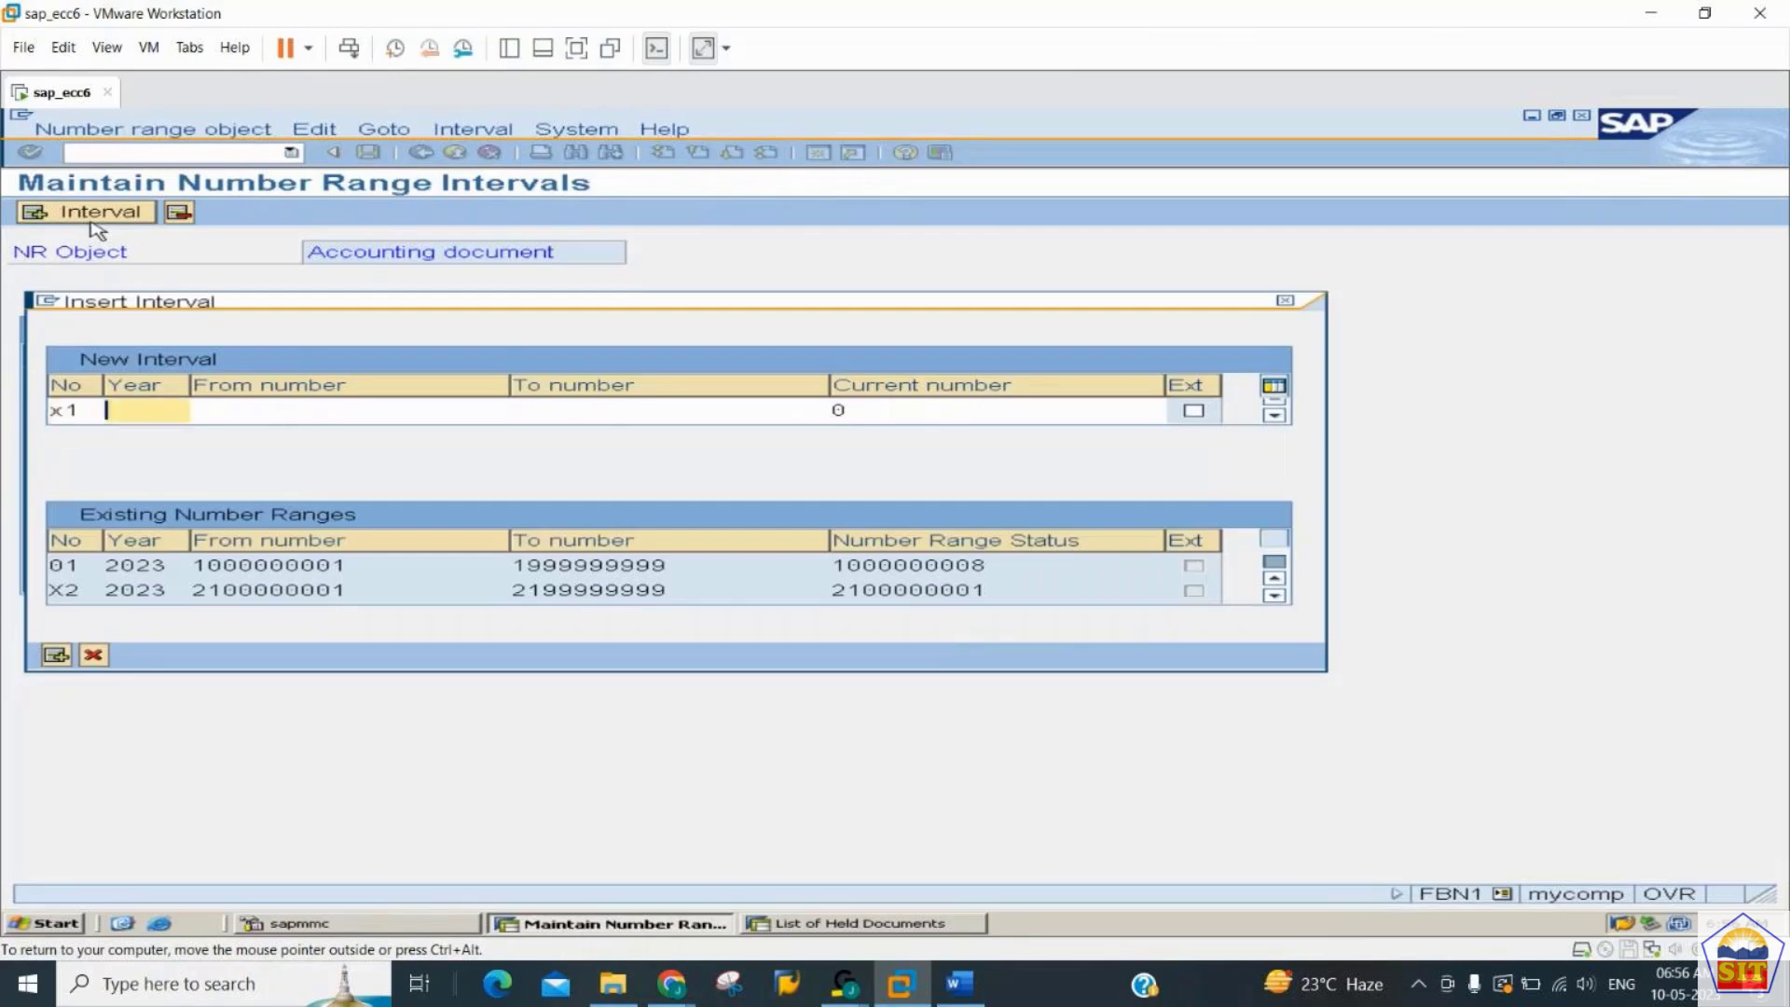
{"action": "type", "text": "2023"}
{"action": "key", "text": "Tab"}
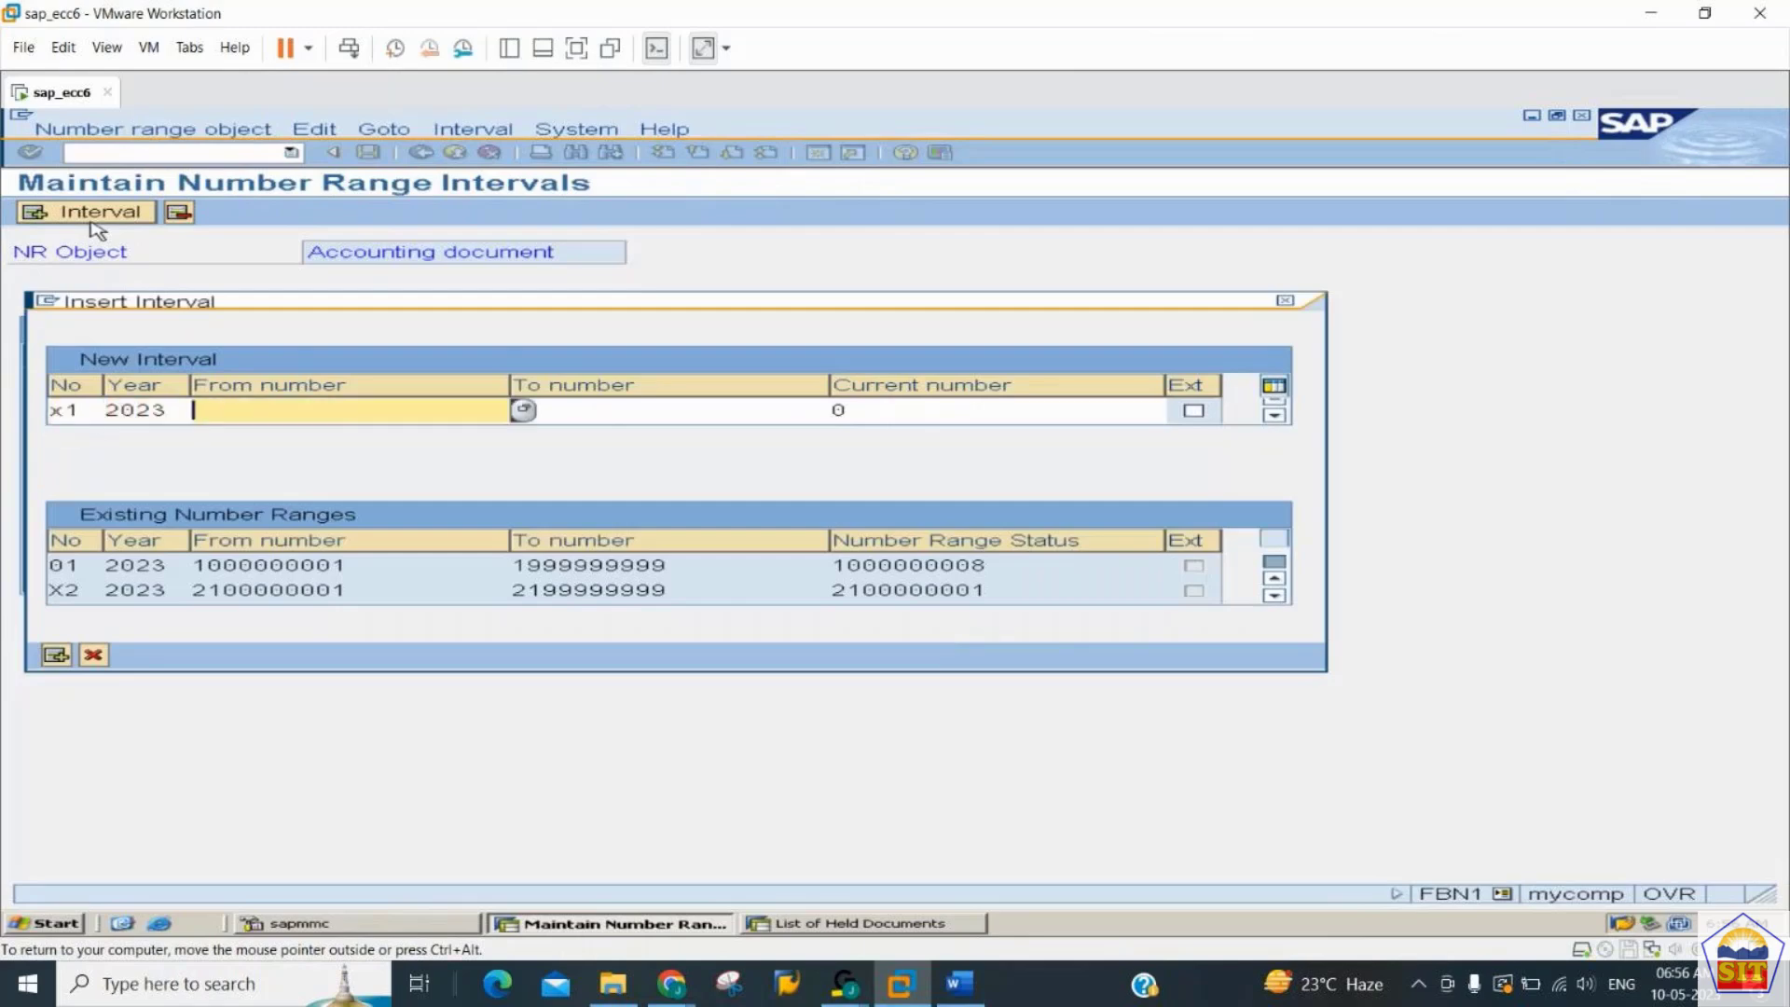
{"action": "type", "text": "2200000001"}
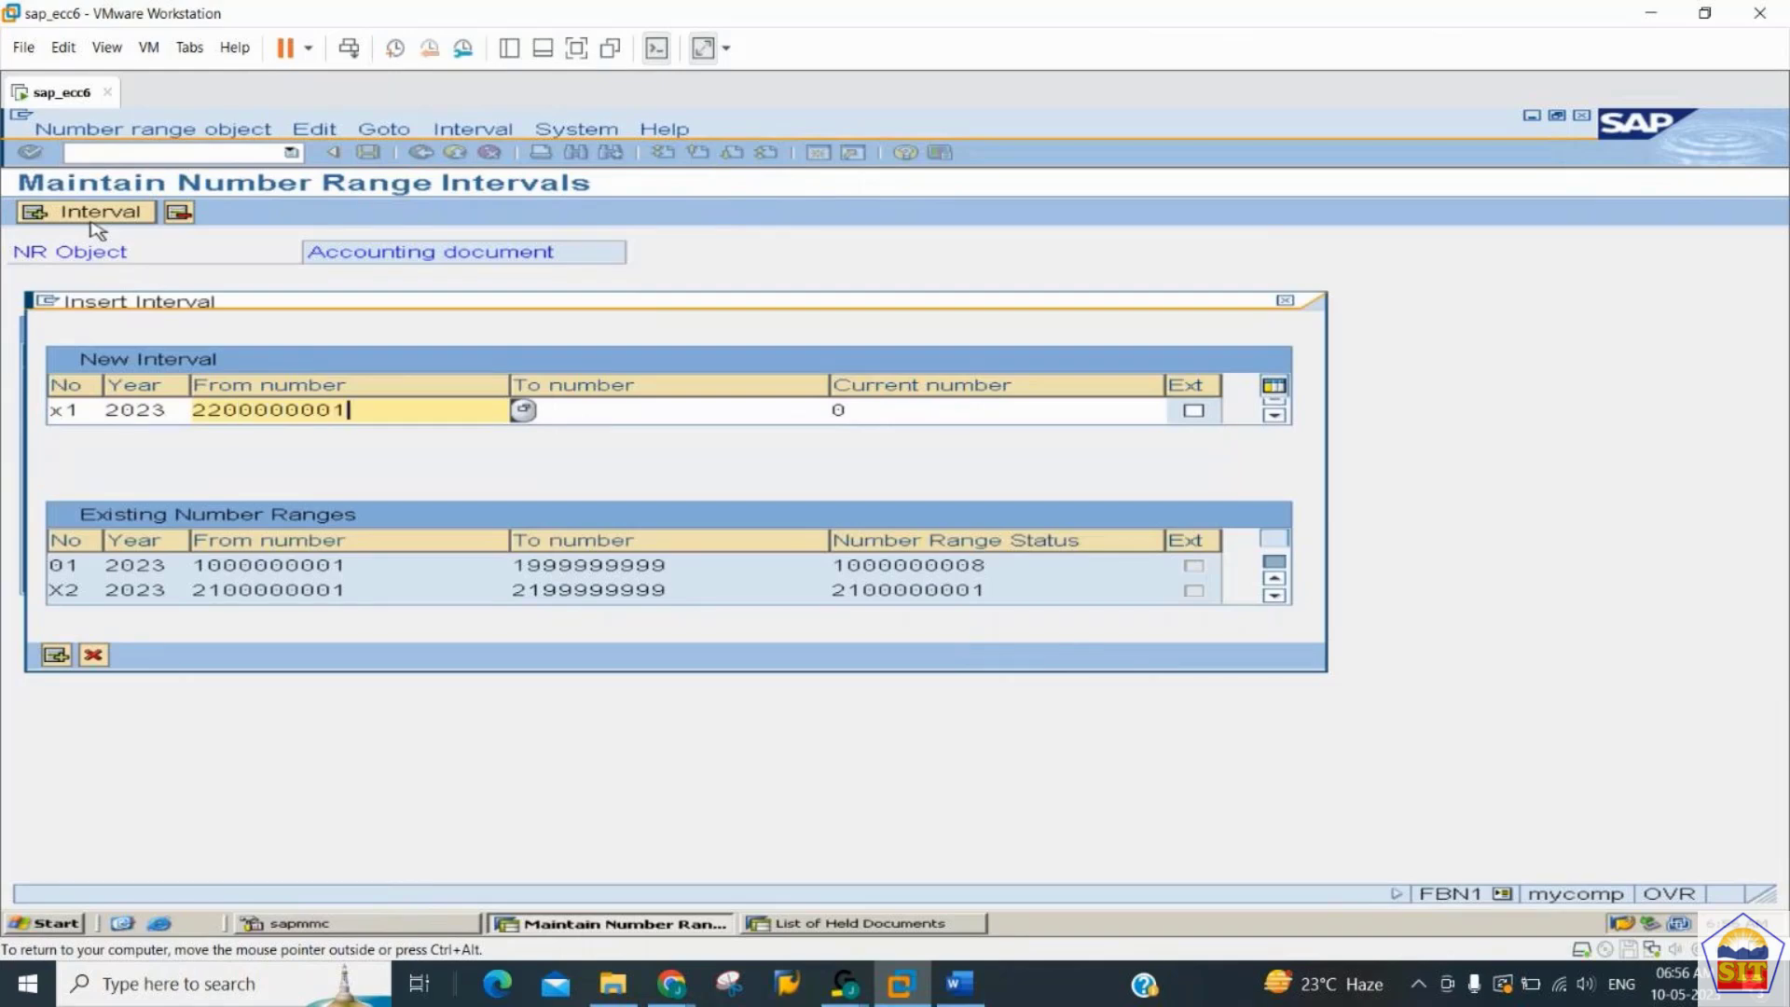
{"action": "key", "text": "Tab"}
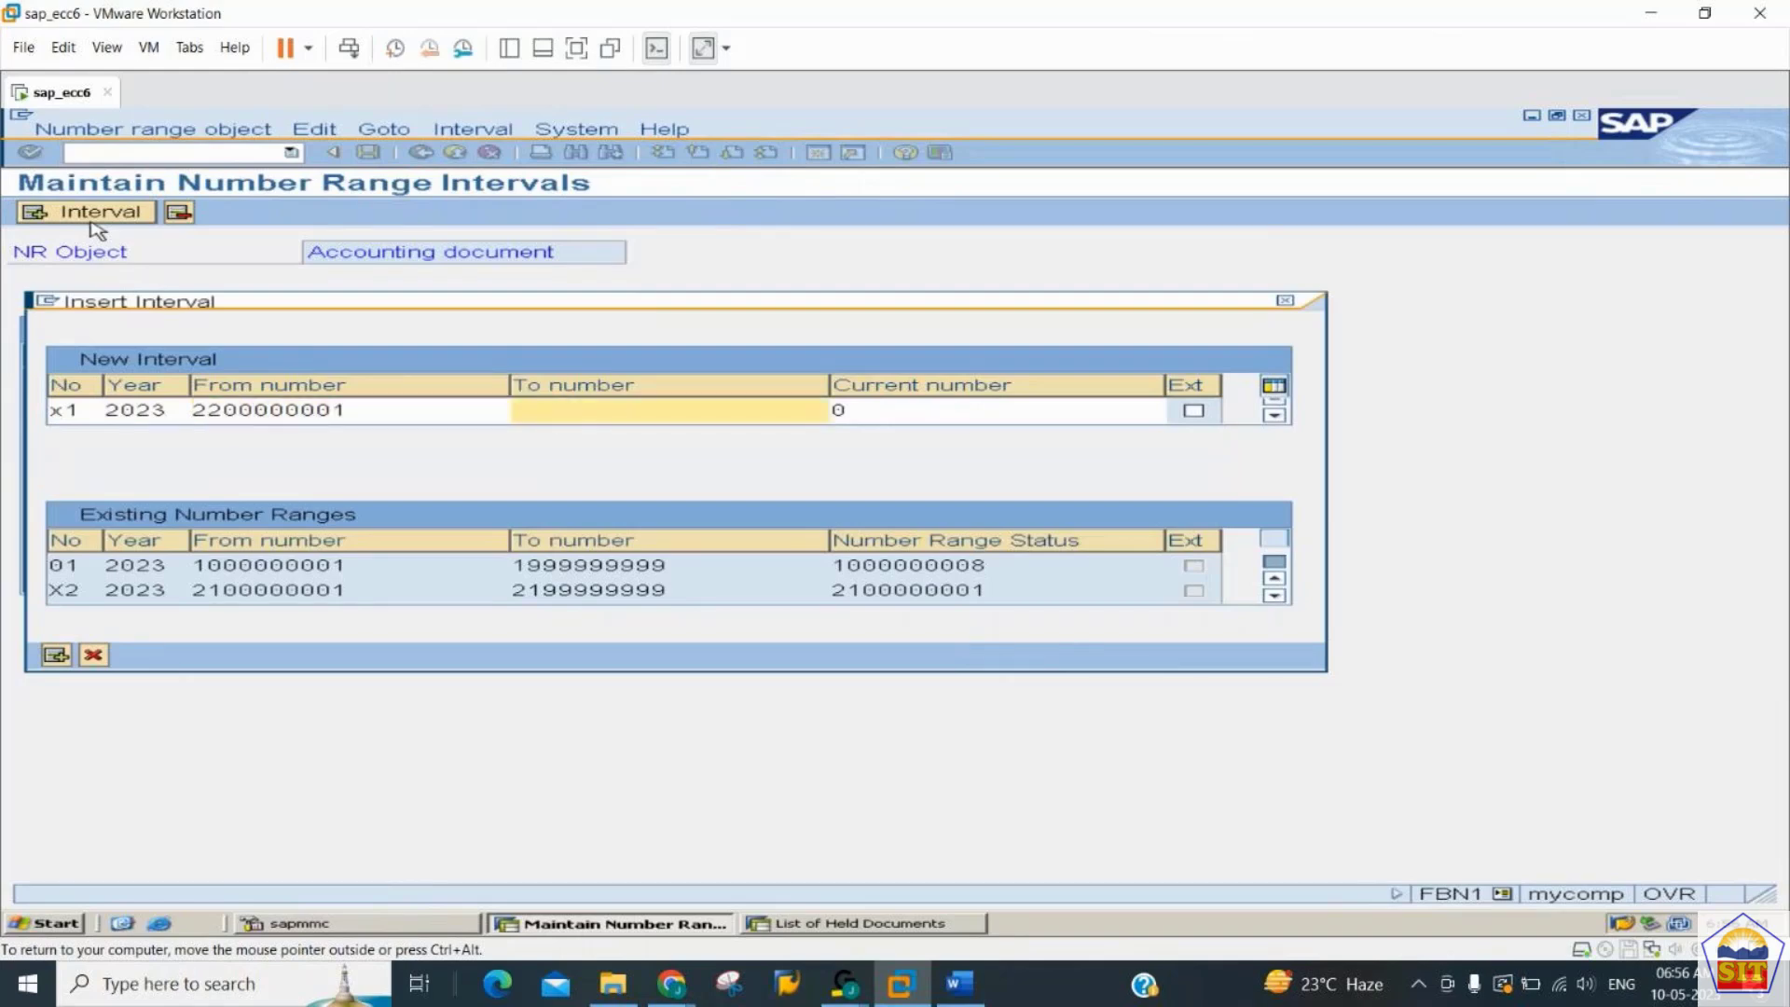
{"action": "type", "text": "2299999999"}
{"action": "key", "text": "Return"}
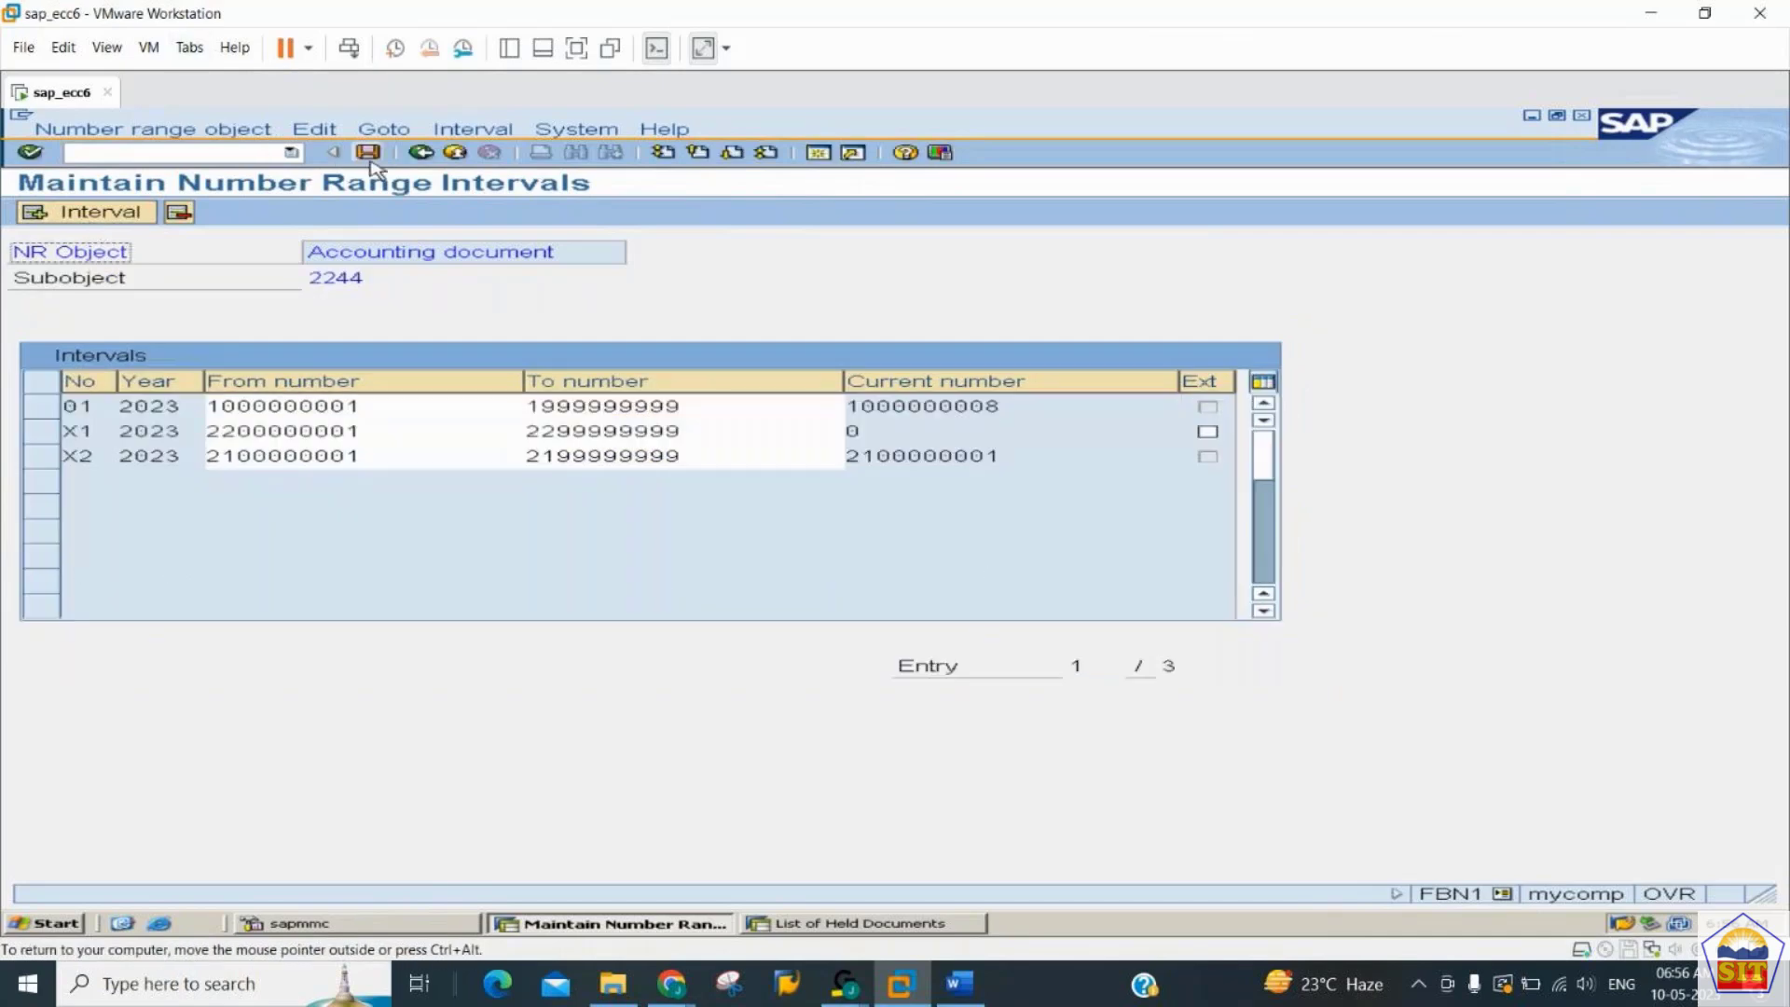
{"action": "left_click", "coordinate": [369, 154]}
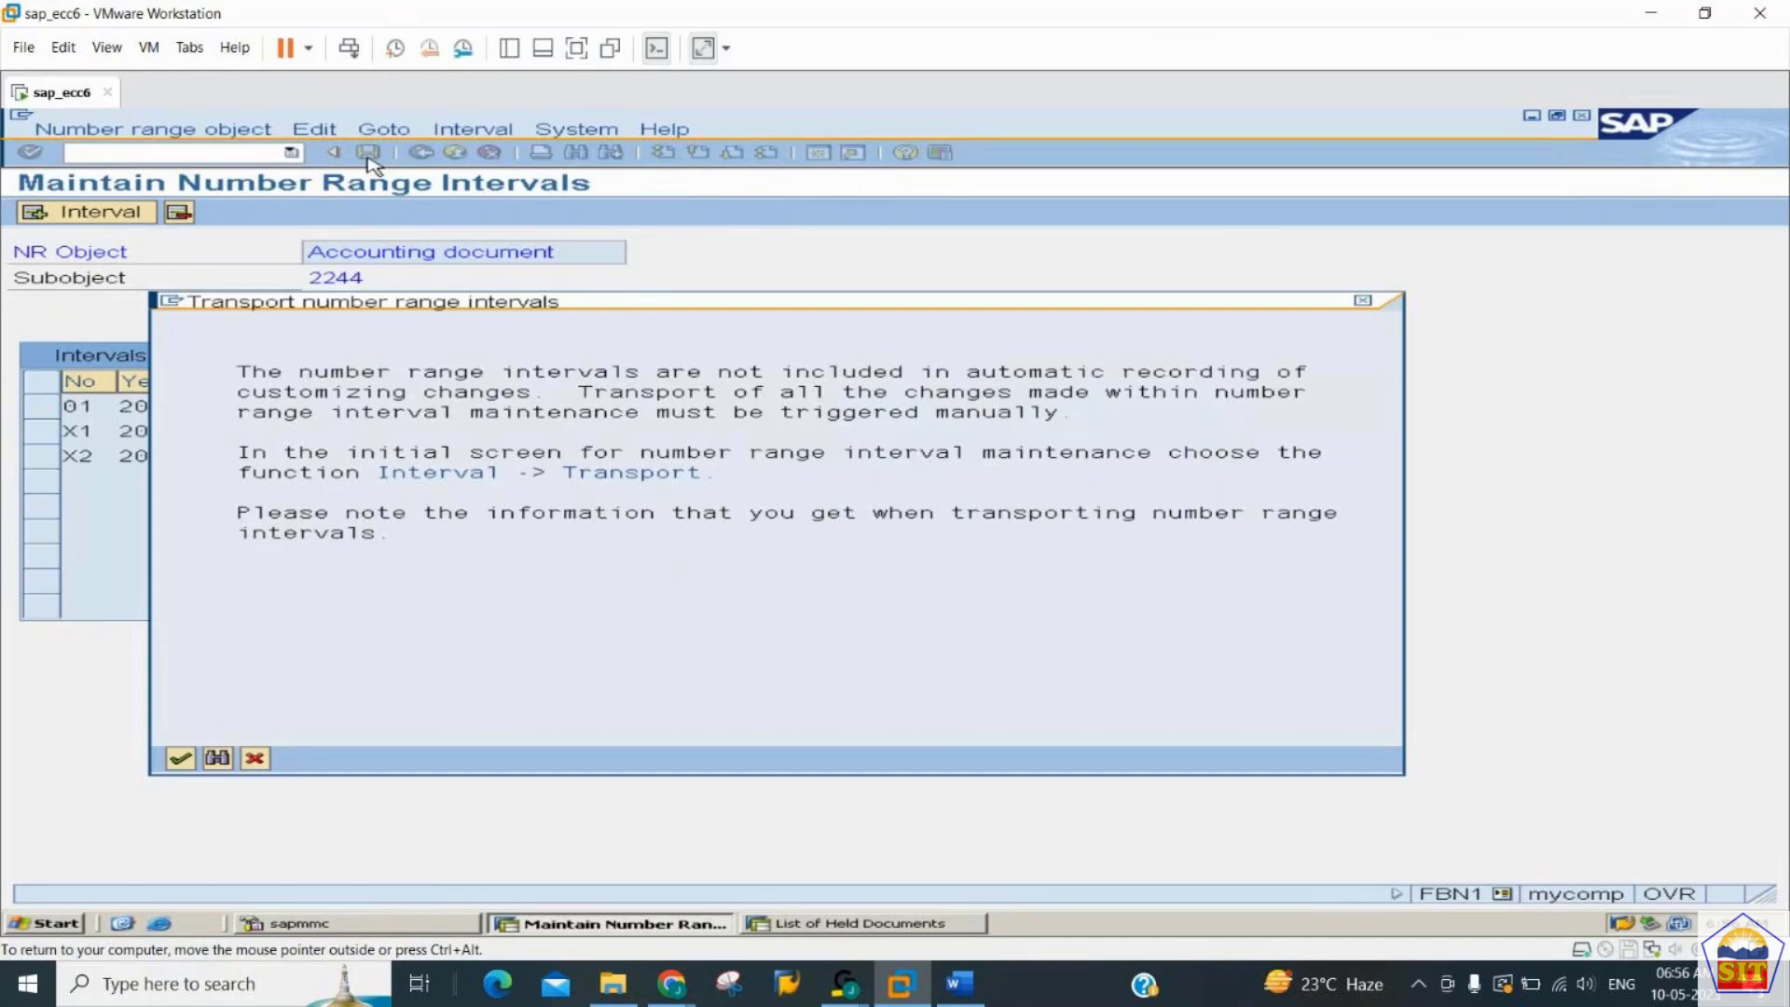
{"action": "key", "text": "Return"}
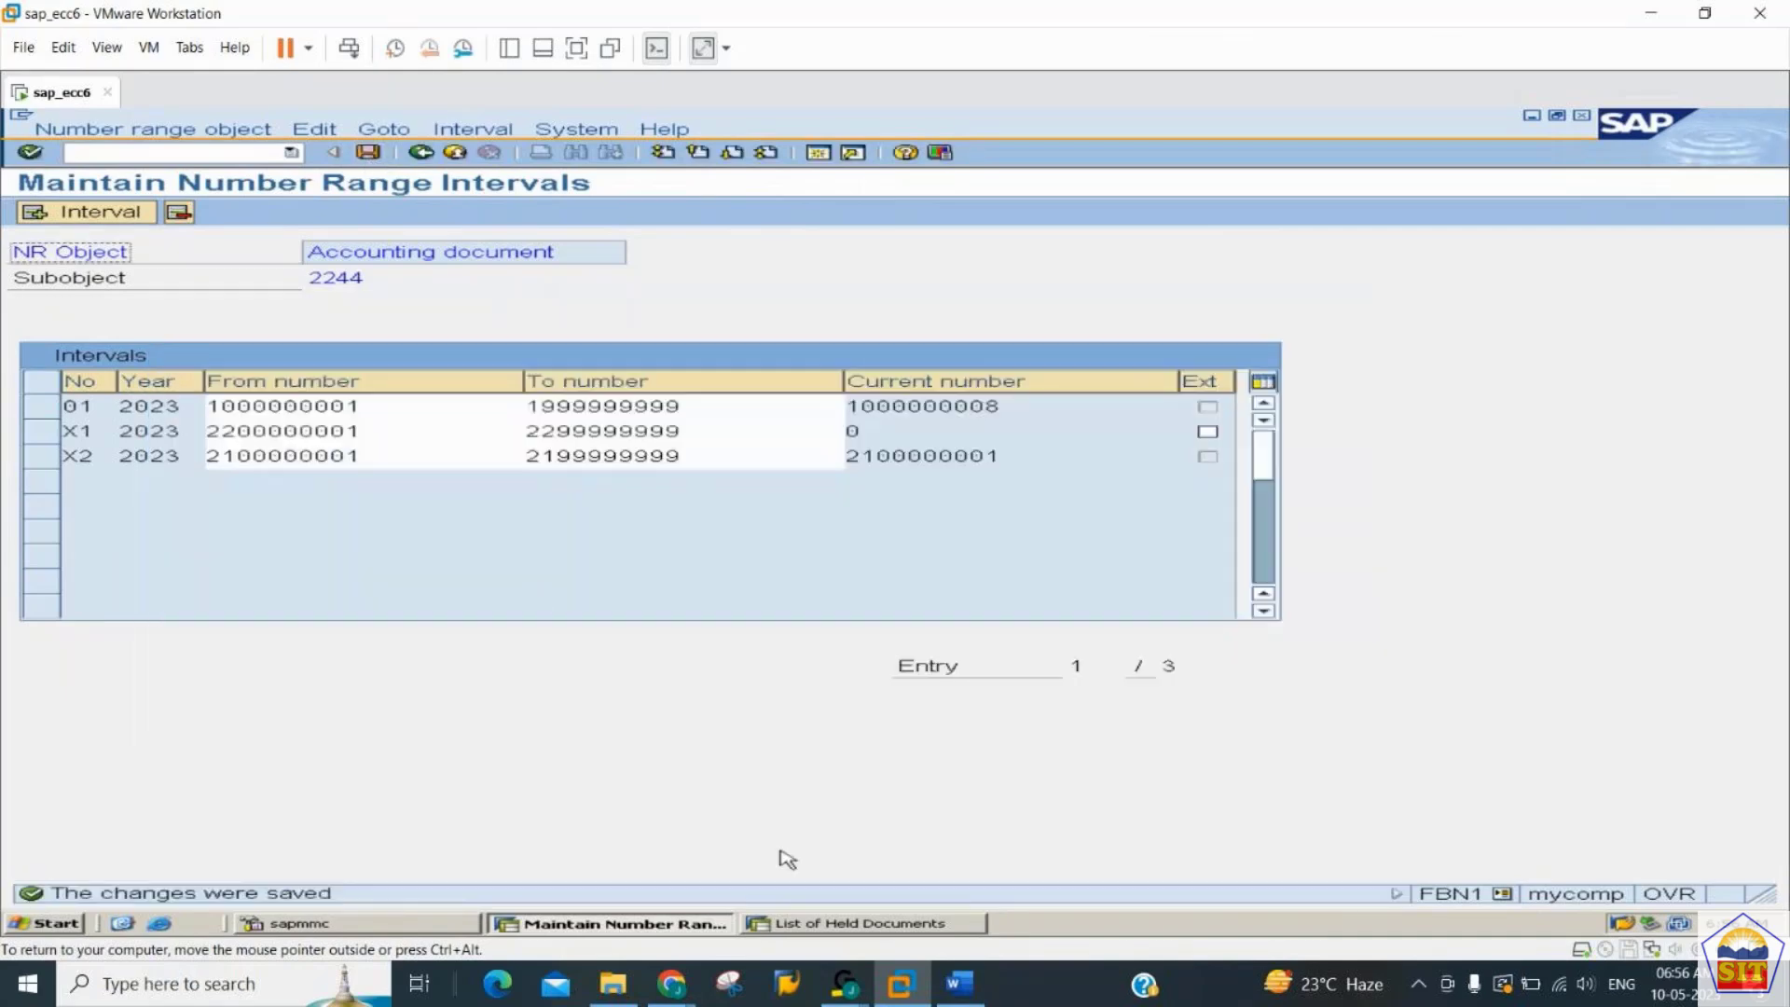
- Consult the recurring document creation step in the Word notes, and open transaction FBD1 in SAP
{"action": "left_click", "coordinate": [974, 991]}
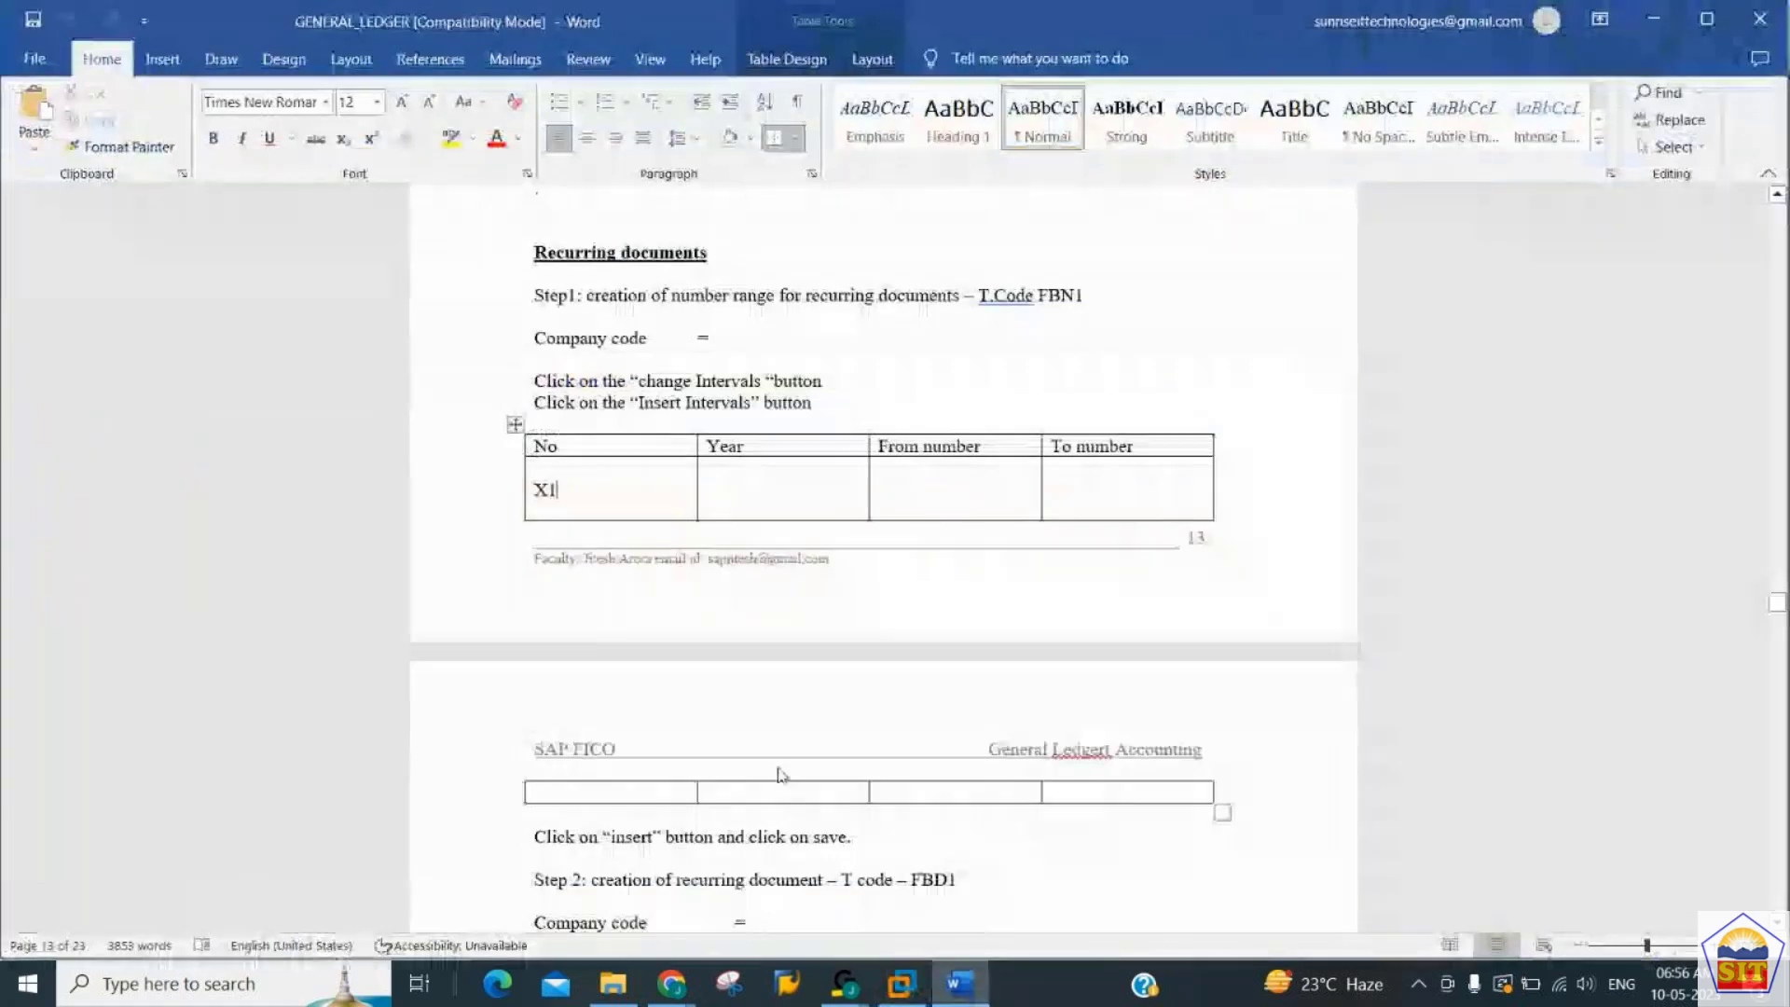
{"action": "key", "text": "Down"}
{"action": "key", "text": "Down"}
{"action": "key", "text": "Down"}
{"action": "key", "text": "Down"}
{"action": "key", "text": "Down"}
{"action": "key", "text": "Down"}
{"action": "key", "text": "Down"}
{"action": "key", "text": "Down"}
{"action": "key", "text": "Down"}
{"action": "key", "text": "Down"}
{"action": "key", "text": "Down"}
{"action": "key", "text": "Down"}
{"action": "key", "text": "Down"}
{"action": "key", "text": "Down"}
{"action": "key", "text": "Down"}
{"action": "key", "text": "Down"}
{"action": "key", "text": "Down"}
{"action": "key", "text": "Down"}
{"action": "key", "text": "Down"}
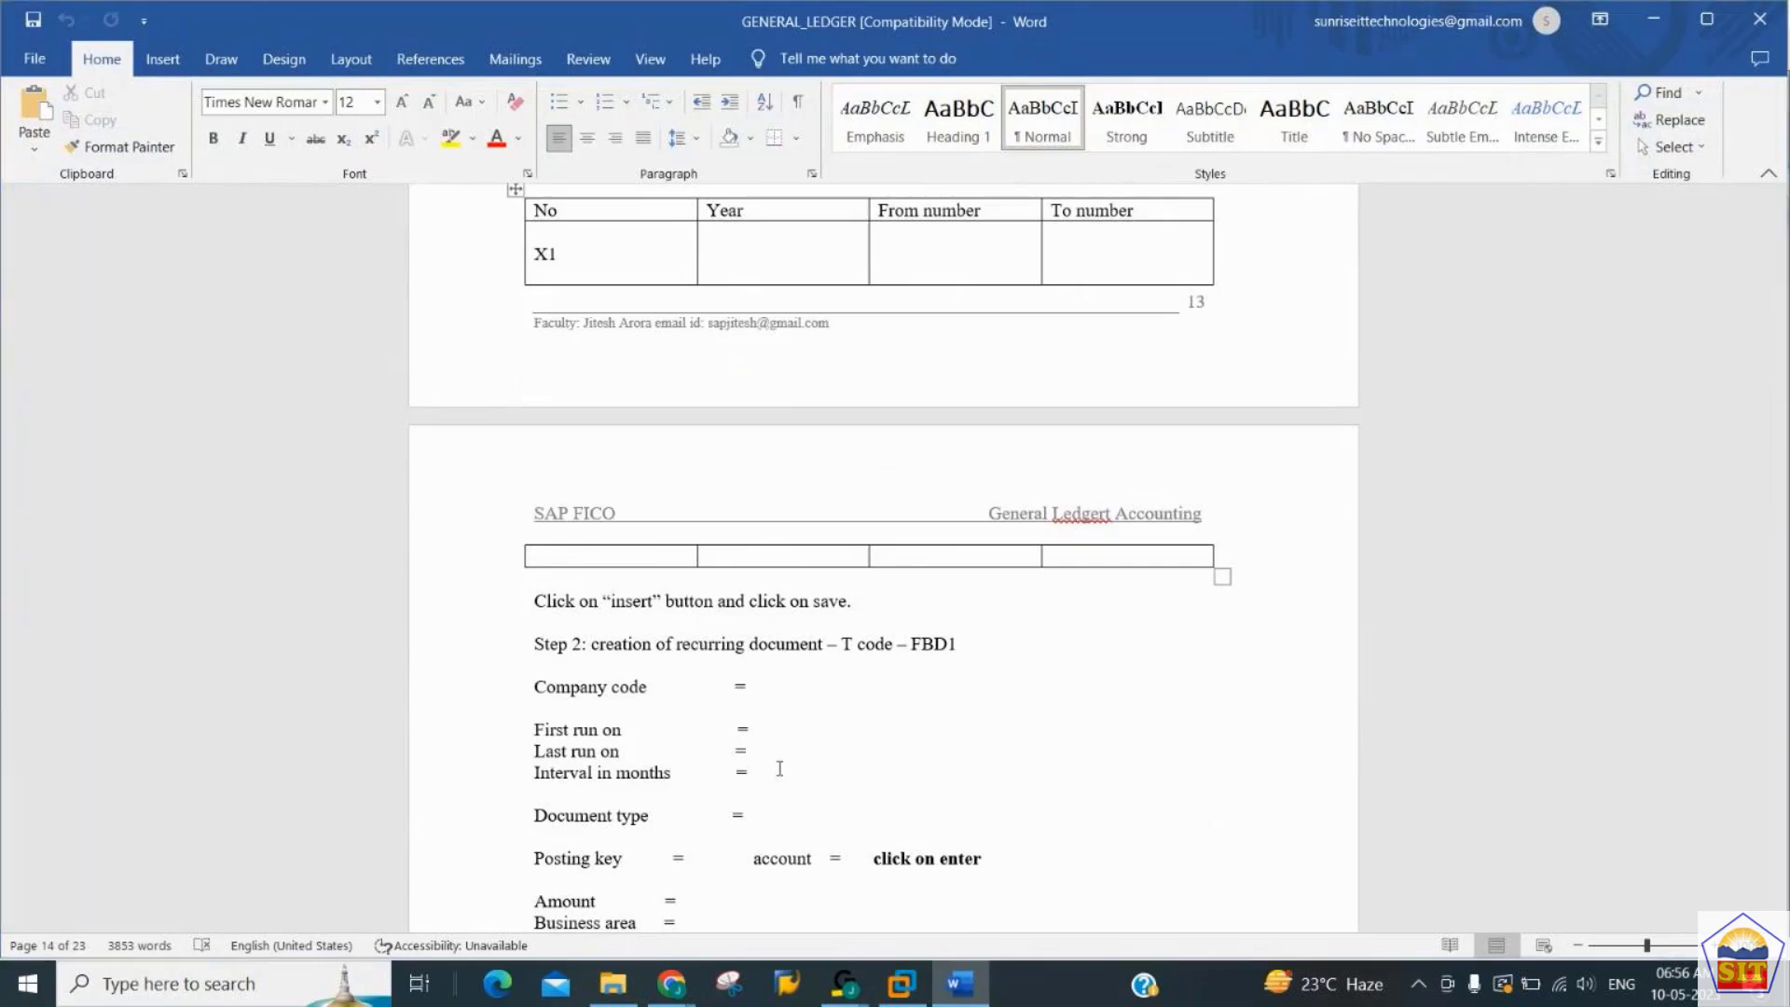
{"action": "key", "text": "alt+Tab"}
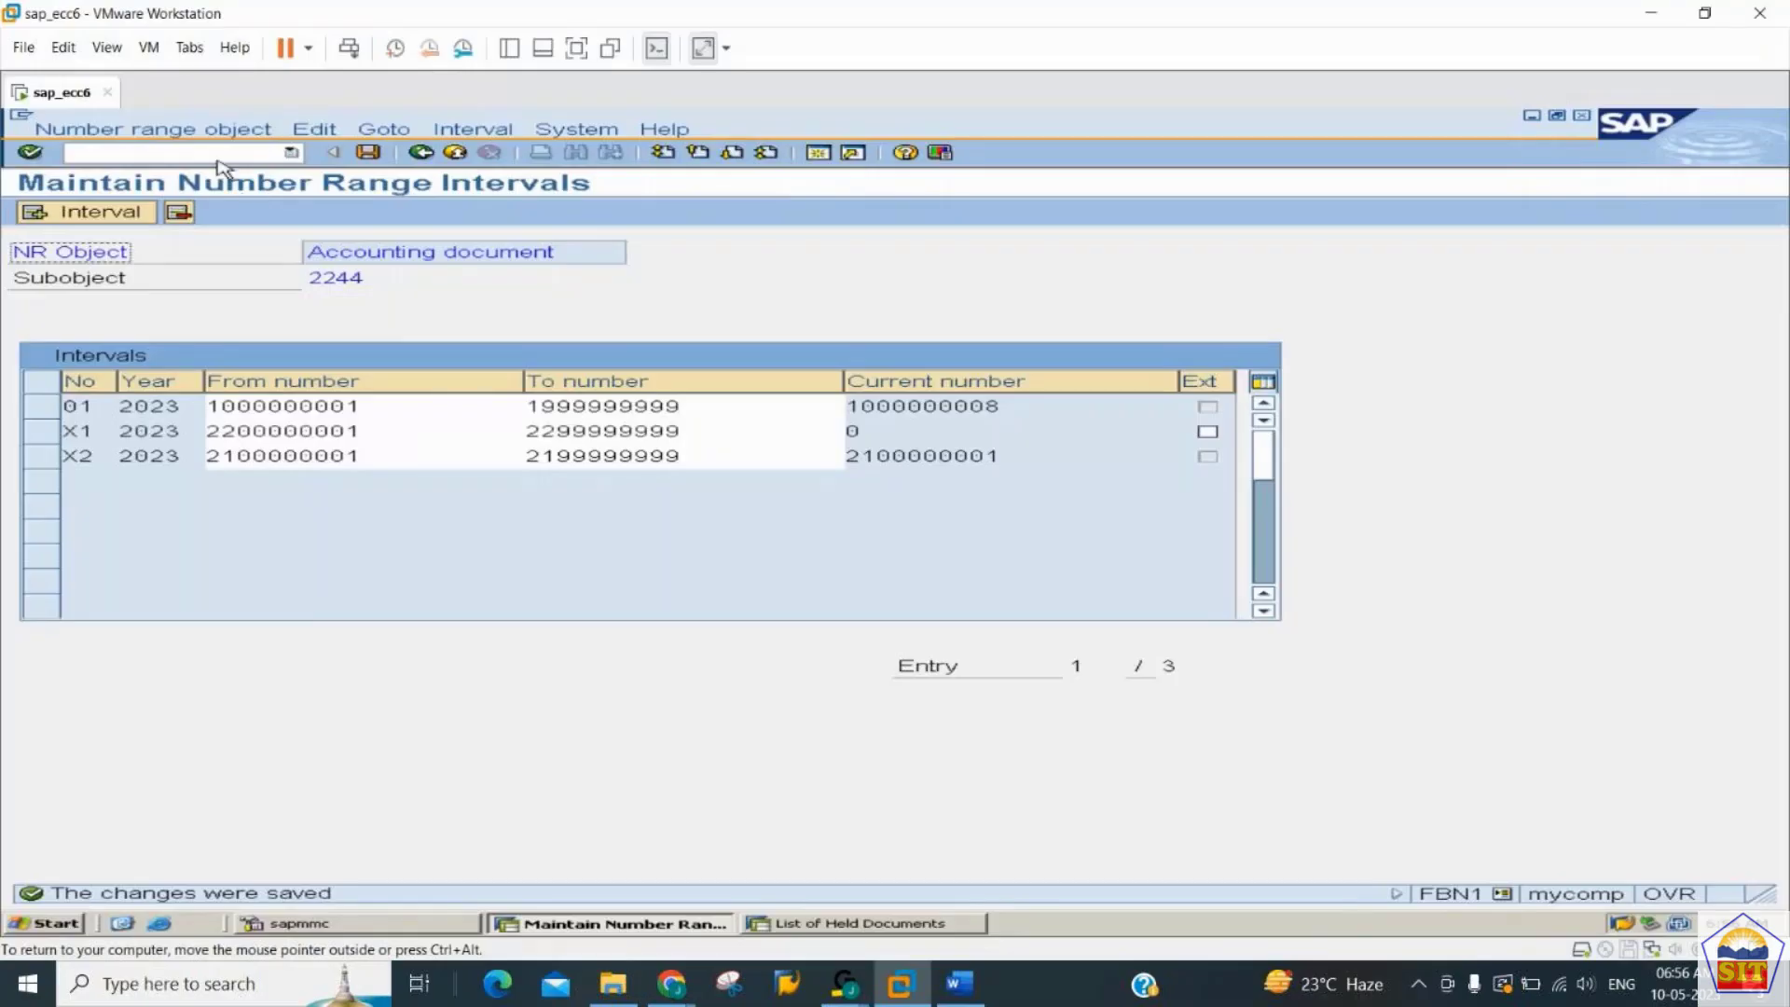
{"action": "type", "text": "/nfbd1"}
{"action": "key", "text": "Return"}
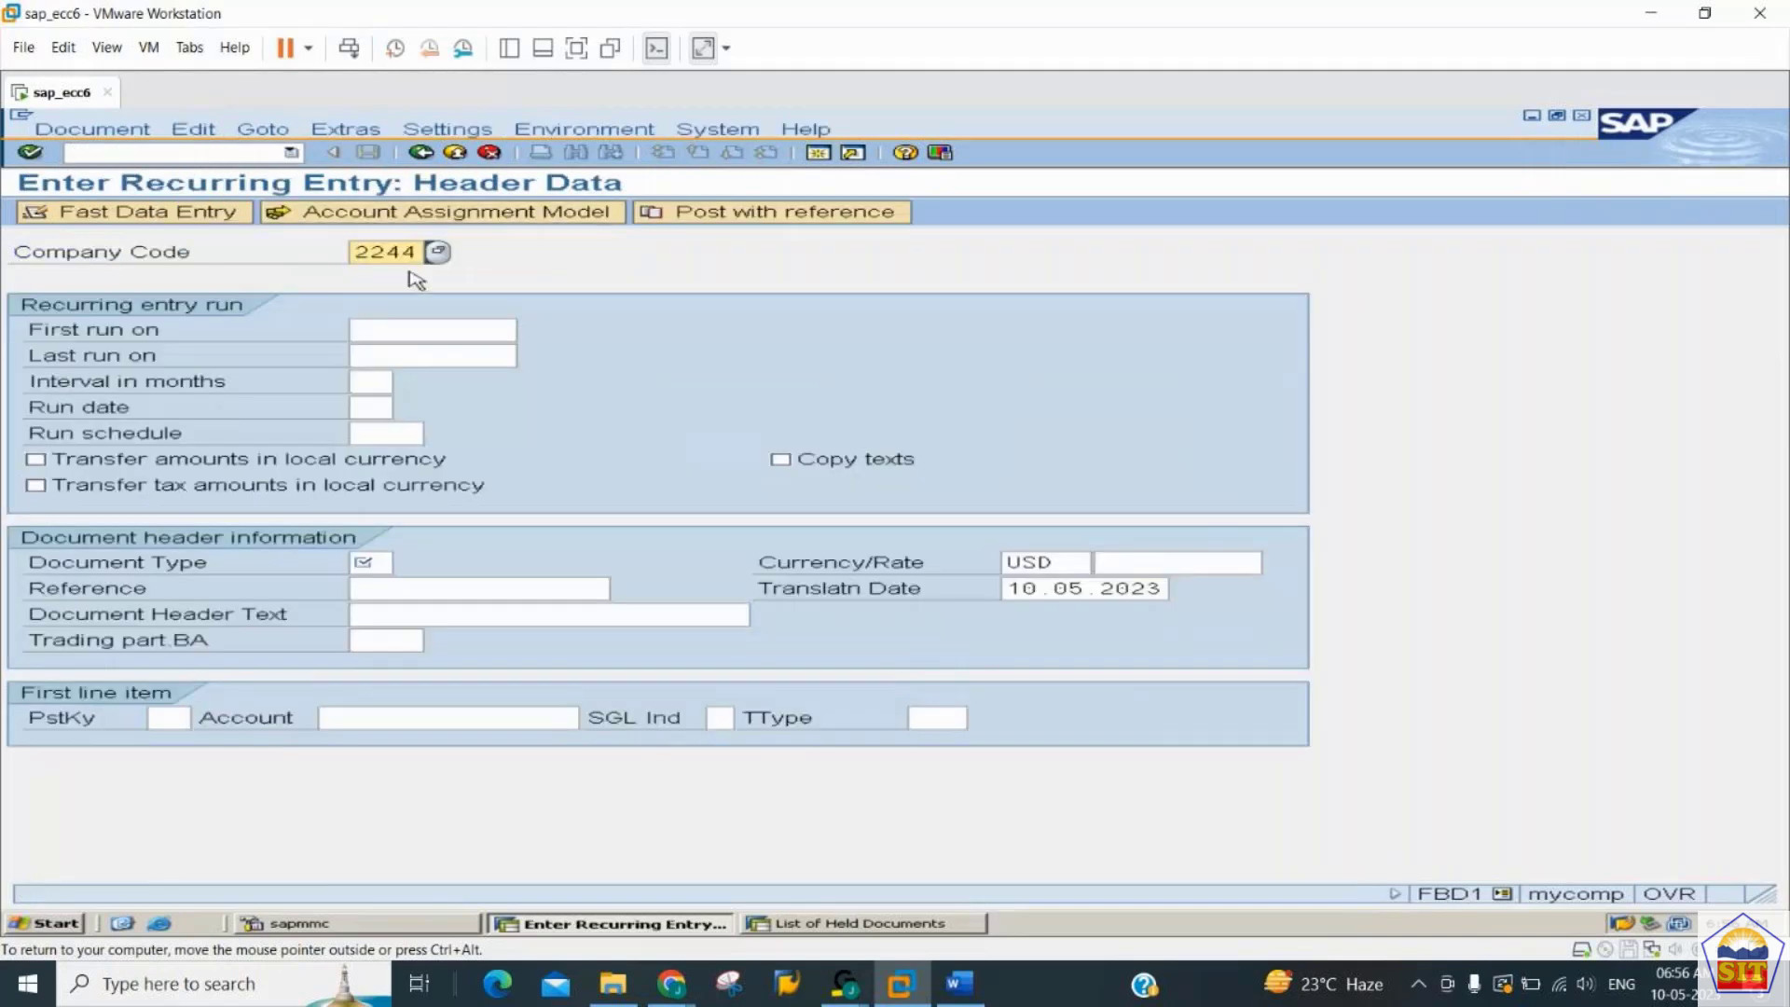
- Set the recurring entry's first run date to 01.05.2023
{"action": "left_click", "coordinate": [416, 327]}
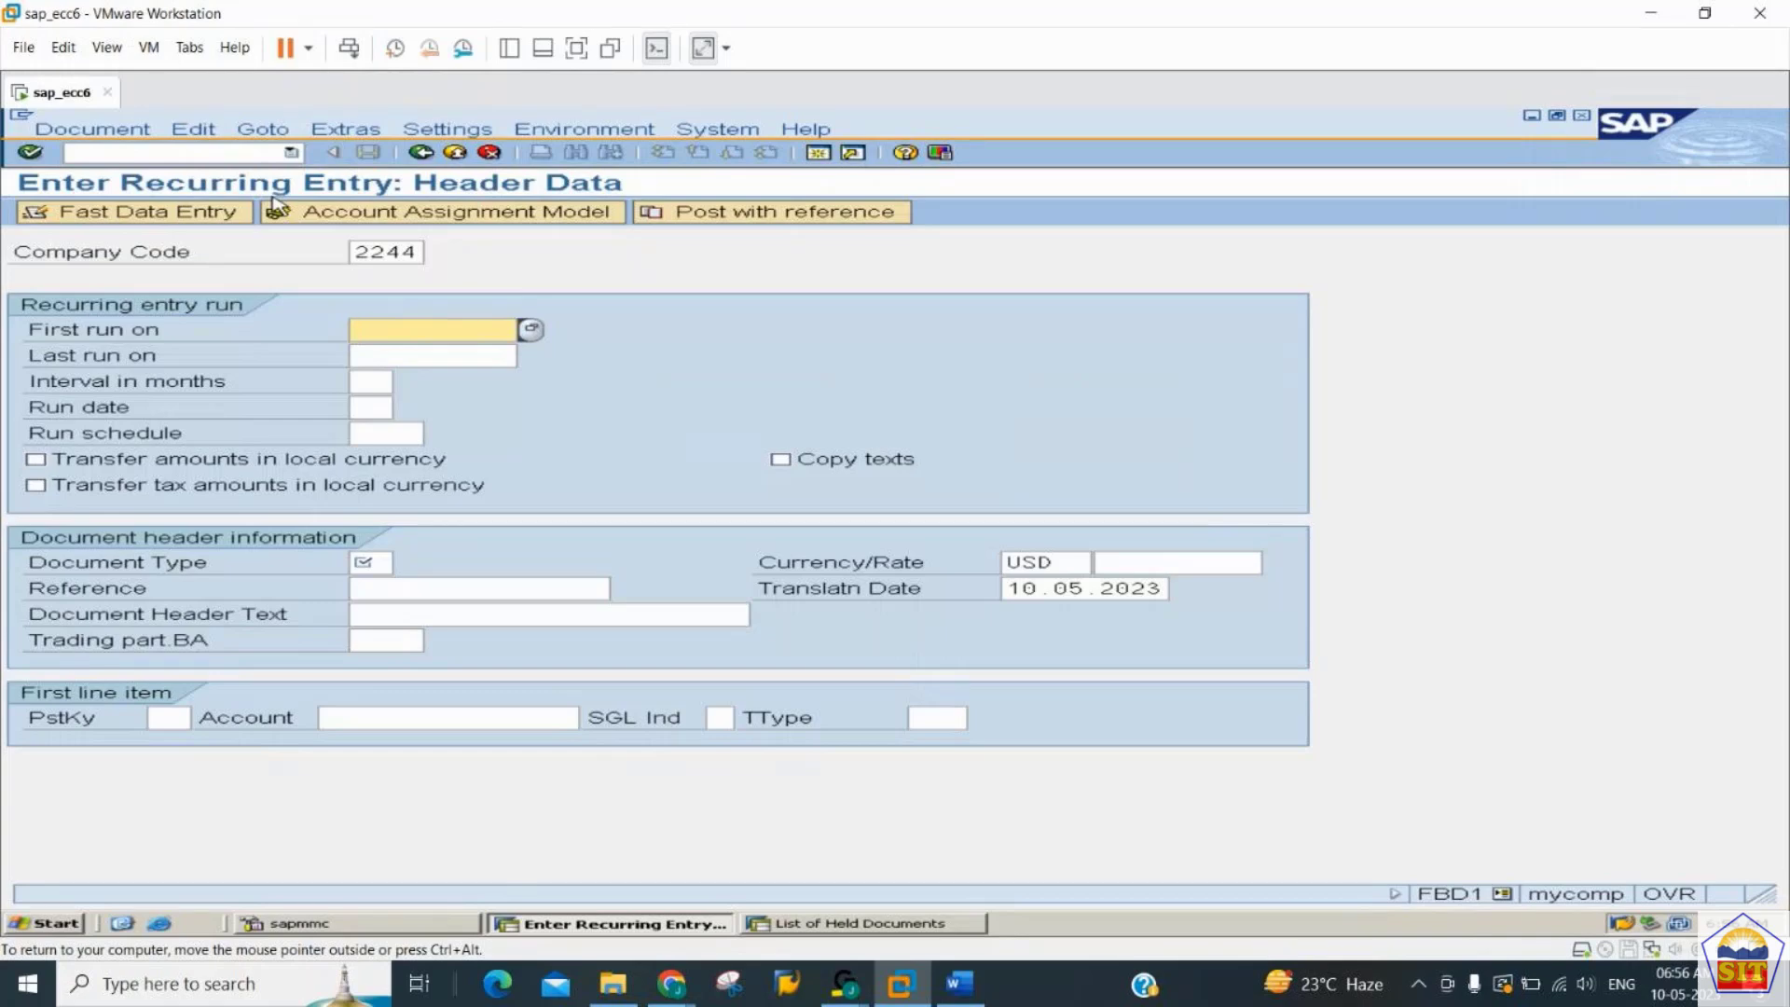
{"action": "type", "text": "01.05.2023"}
{"action": "key", "text": "Tab"}
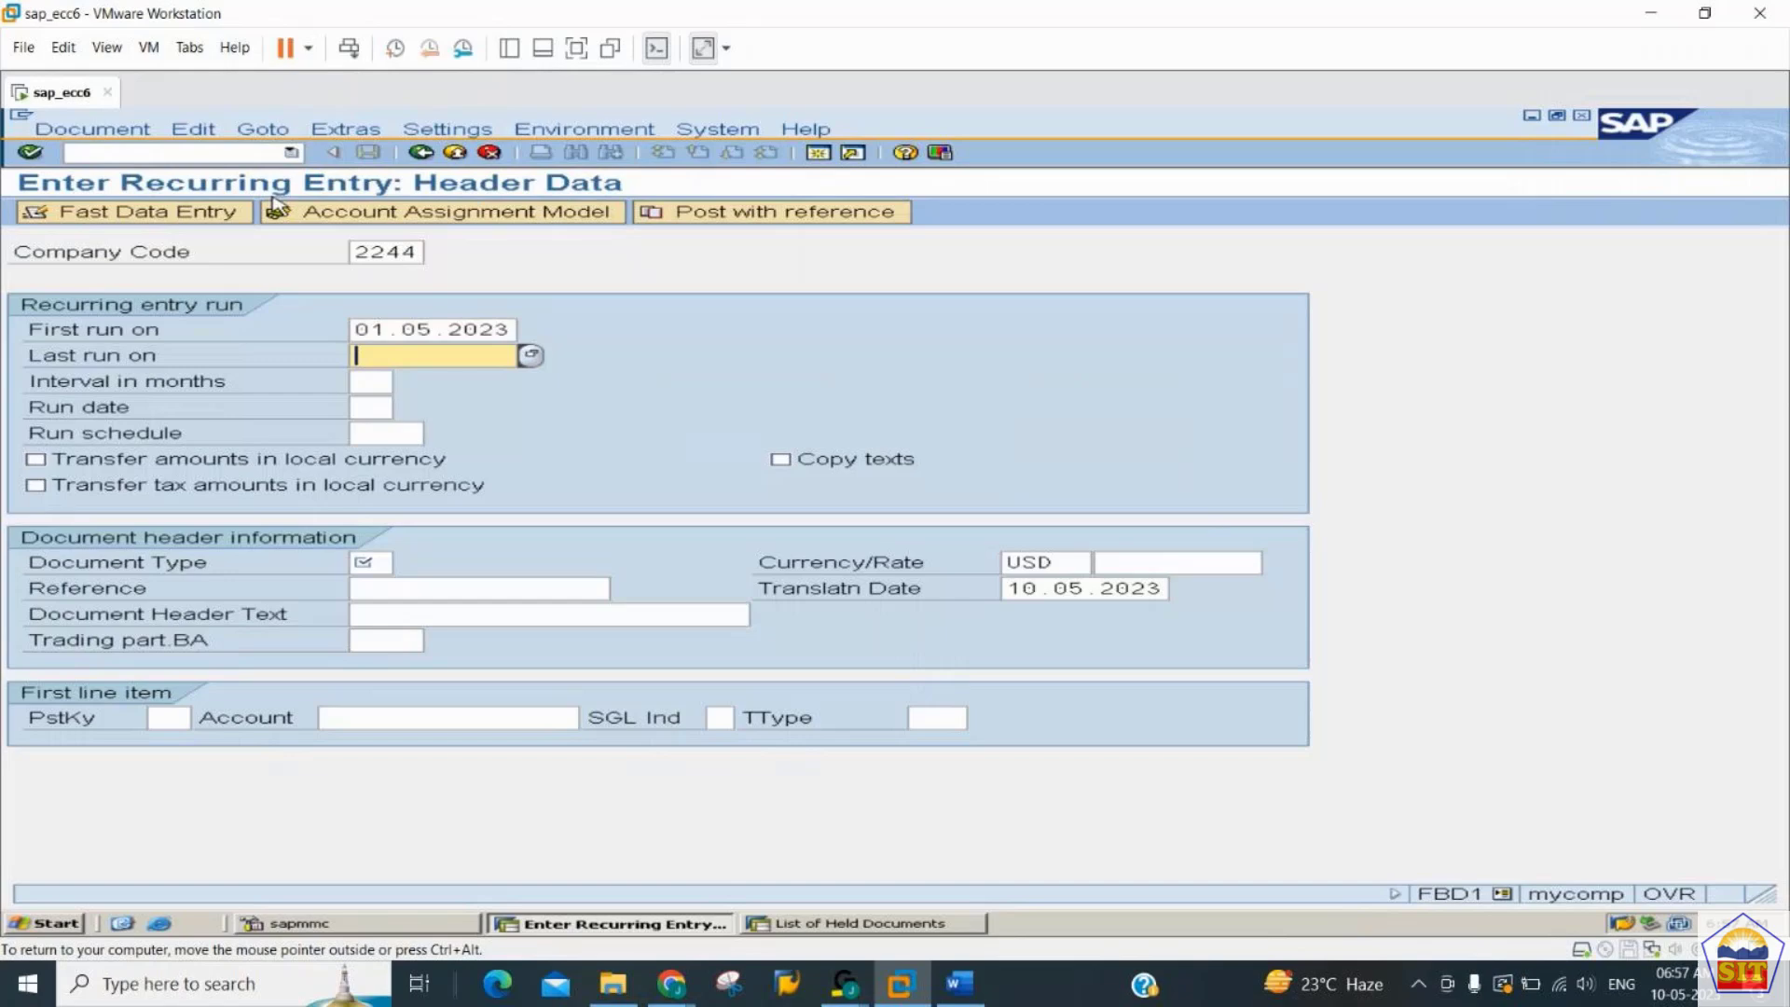
- Set the recurring entry's last run date to 01.04.2099
{"action": "type", "text": "01"}
{"action": "type", "text": ".04.202"}
{"action": "type", "text": "4"}
{"action": "key", "text": "BackSpace"}
{"action": "key", "text": "BackSpace"}
{"action": "type", "text": "99"}
{"action": "key", "text": "Tab"}
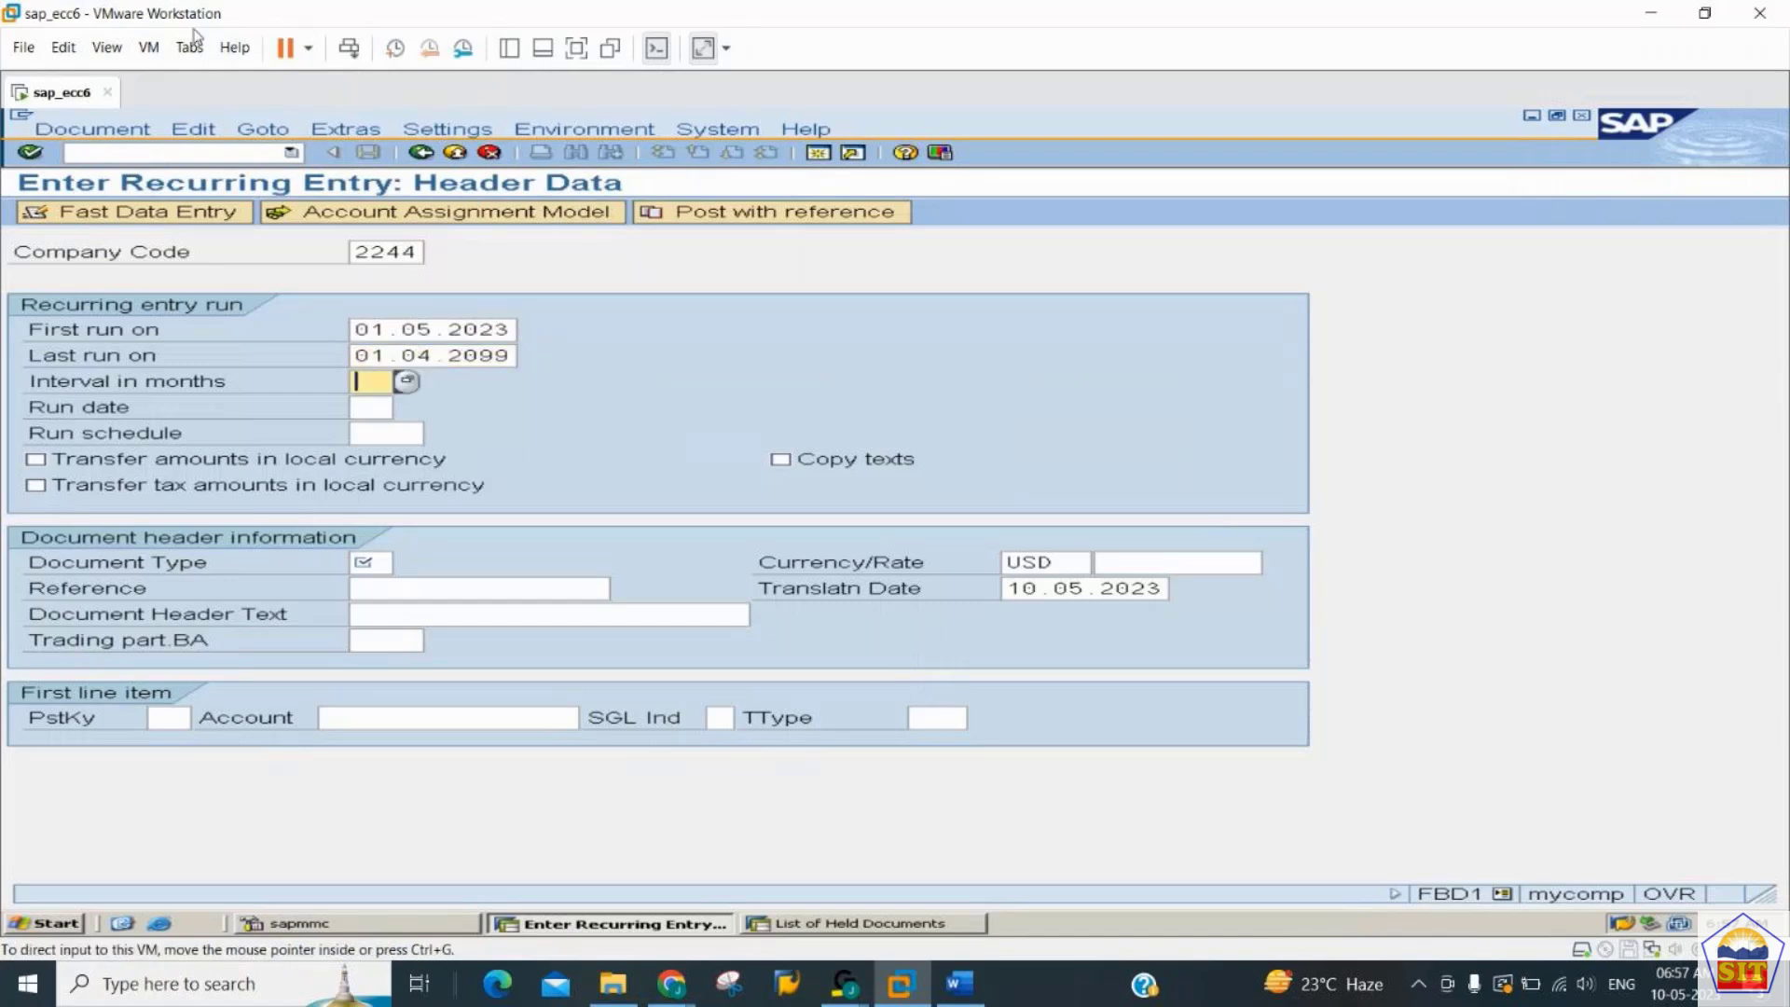
- Review the available run frequencies and choose interval 01, Per month, for the recurring entry
{"action": "left_click", "coordinate": [410, 382]}
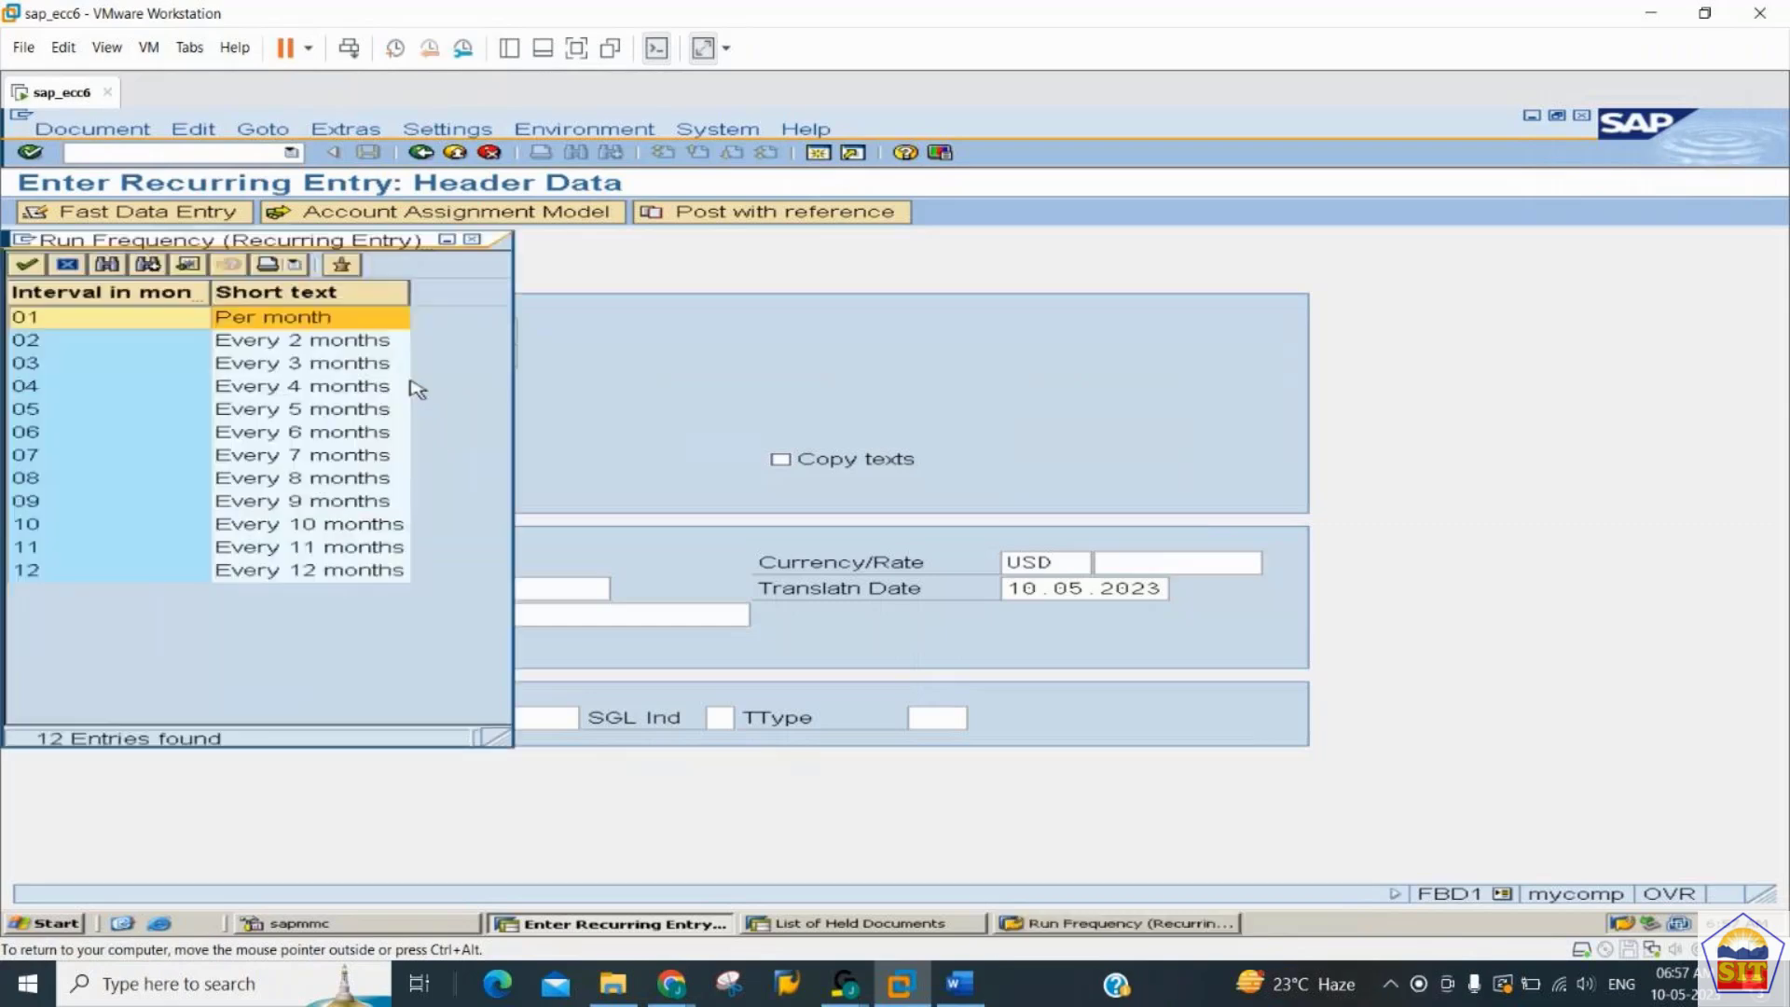
{"action": "key", "text": "Down"}
{"action": "key", "text": "Down"}
{"action": "key", "text": "Down"}
{"action": "key", "text": "Down"}
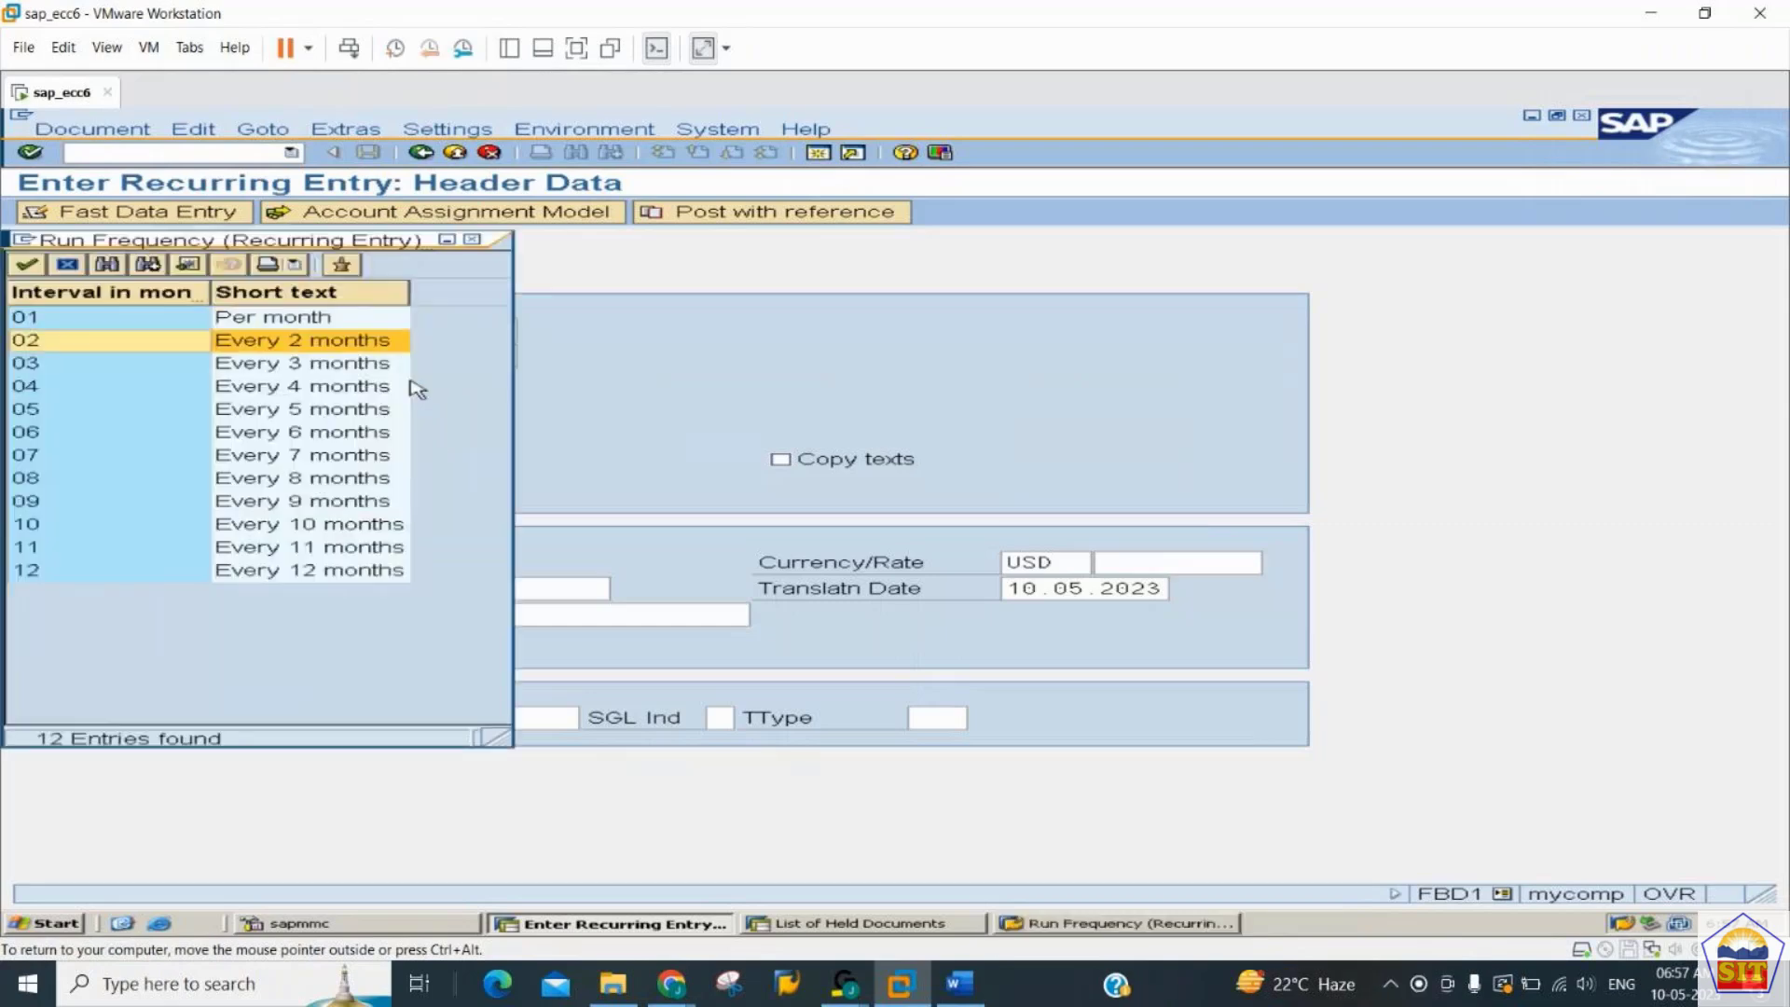
{"action": "key", "text": "Down"}
{"action": "key", "text": "Down"}
{"action": "key", "text": "Down"}
{"action": "key", "text": "Down"}
{"action": "key", "text": "Up"}
{"action": "key", "text": "Up"}
{"action": "key", "text": "Up"}
{"action": "key", "text": "Up"}
{"action": "key", "text": "Up"}
{"action": "key", "text": "Up"}
{"action": "key", "text": "Up"}
{"action": "key", "text": "Up"}
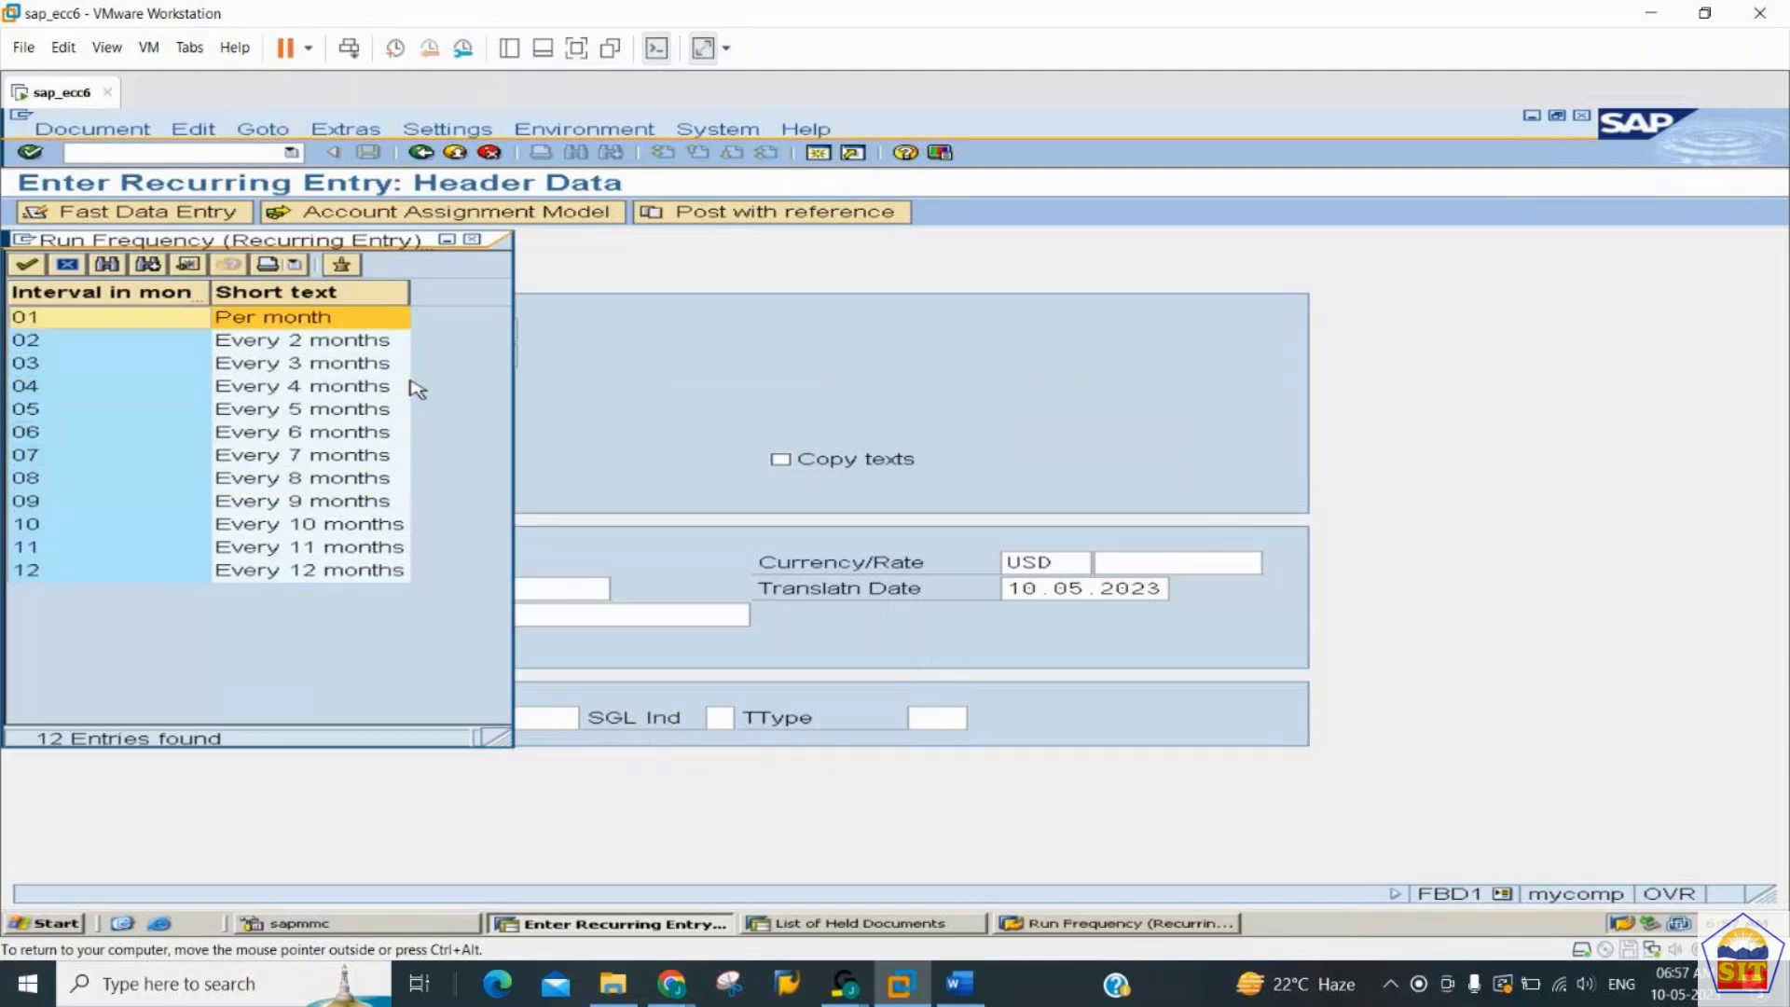
{"action": "key", "text": "Return"}
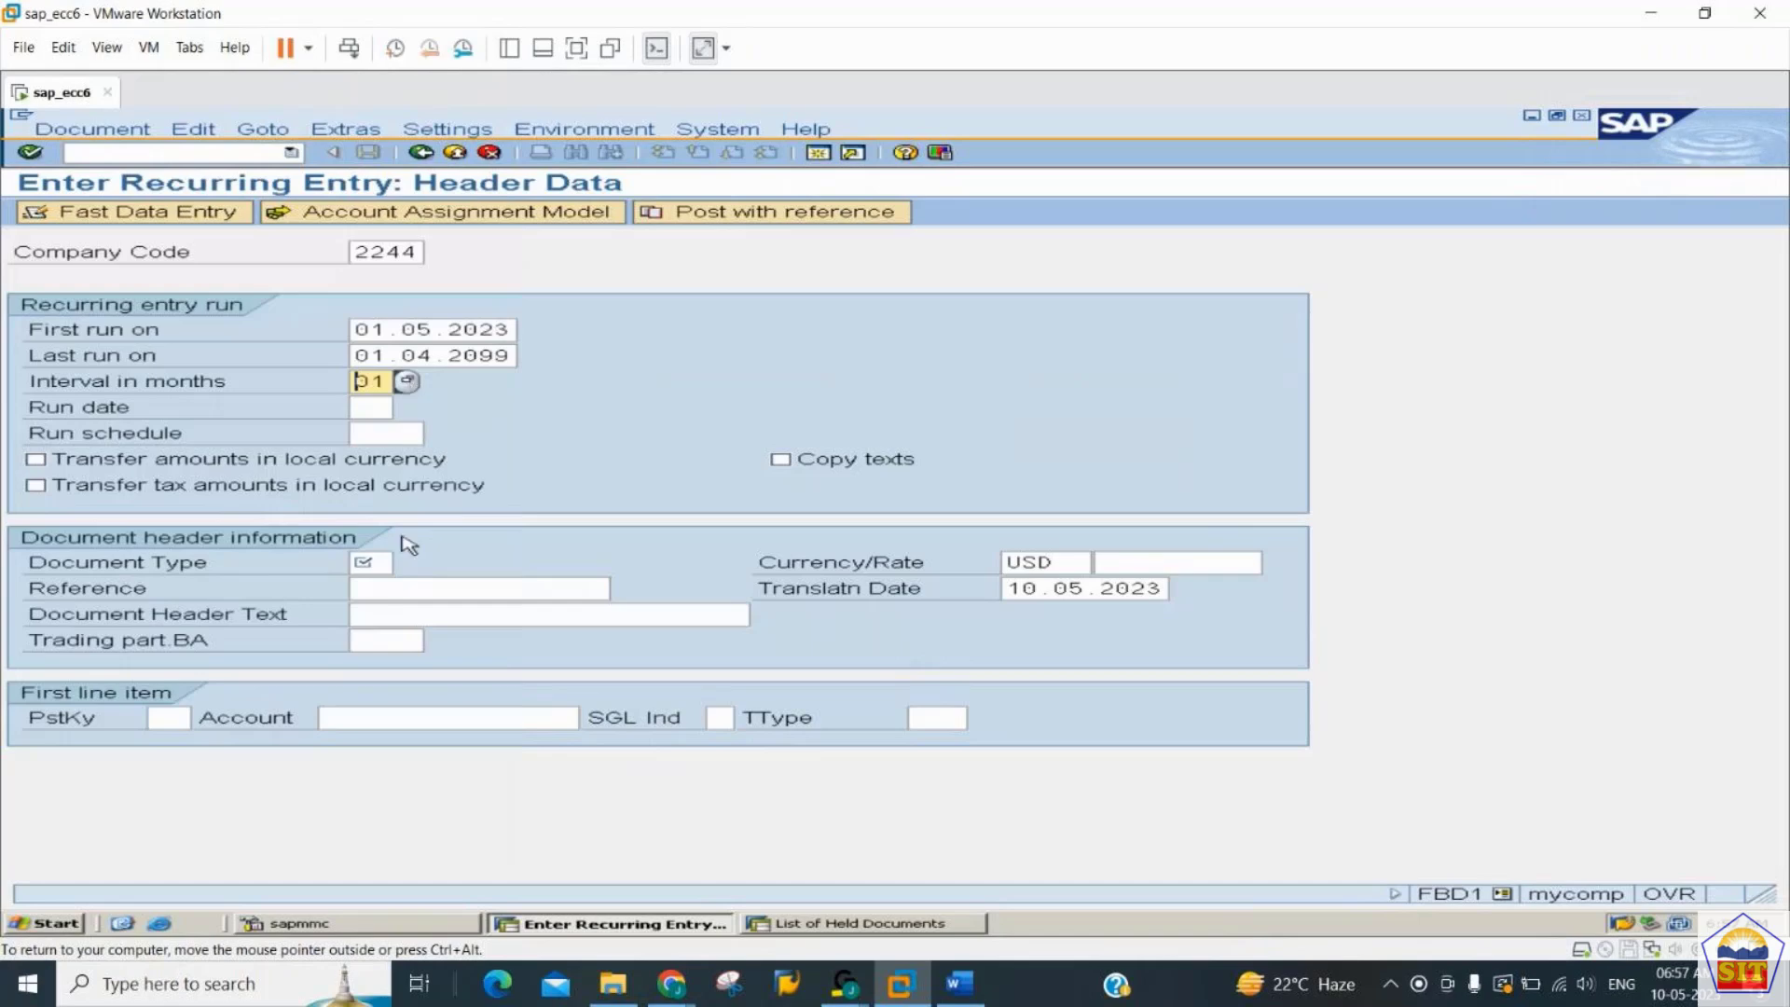
- Set the document type to SA and go to the posting key of the first line item
{"action": "left_click", "coordinate": [365, 564]}
{"action": "type", "text": "SA"}
{"action": "key", "text": "Tab"}
{"action": "key", "text": "Tab"}
{"action": "key", "text": "Tab"}
{"action": "key", "text": "Tab"}
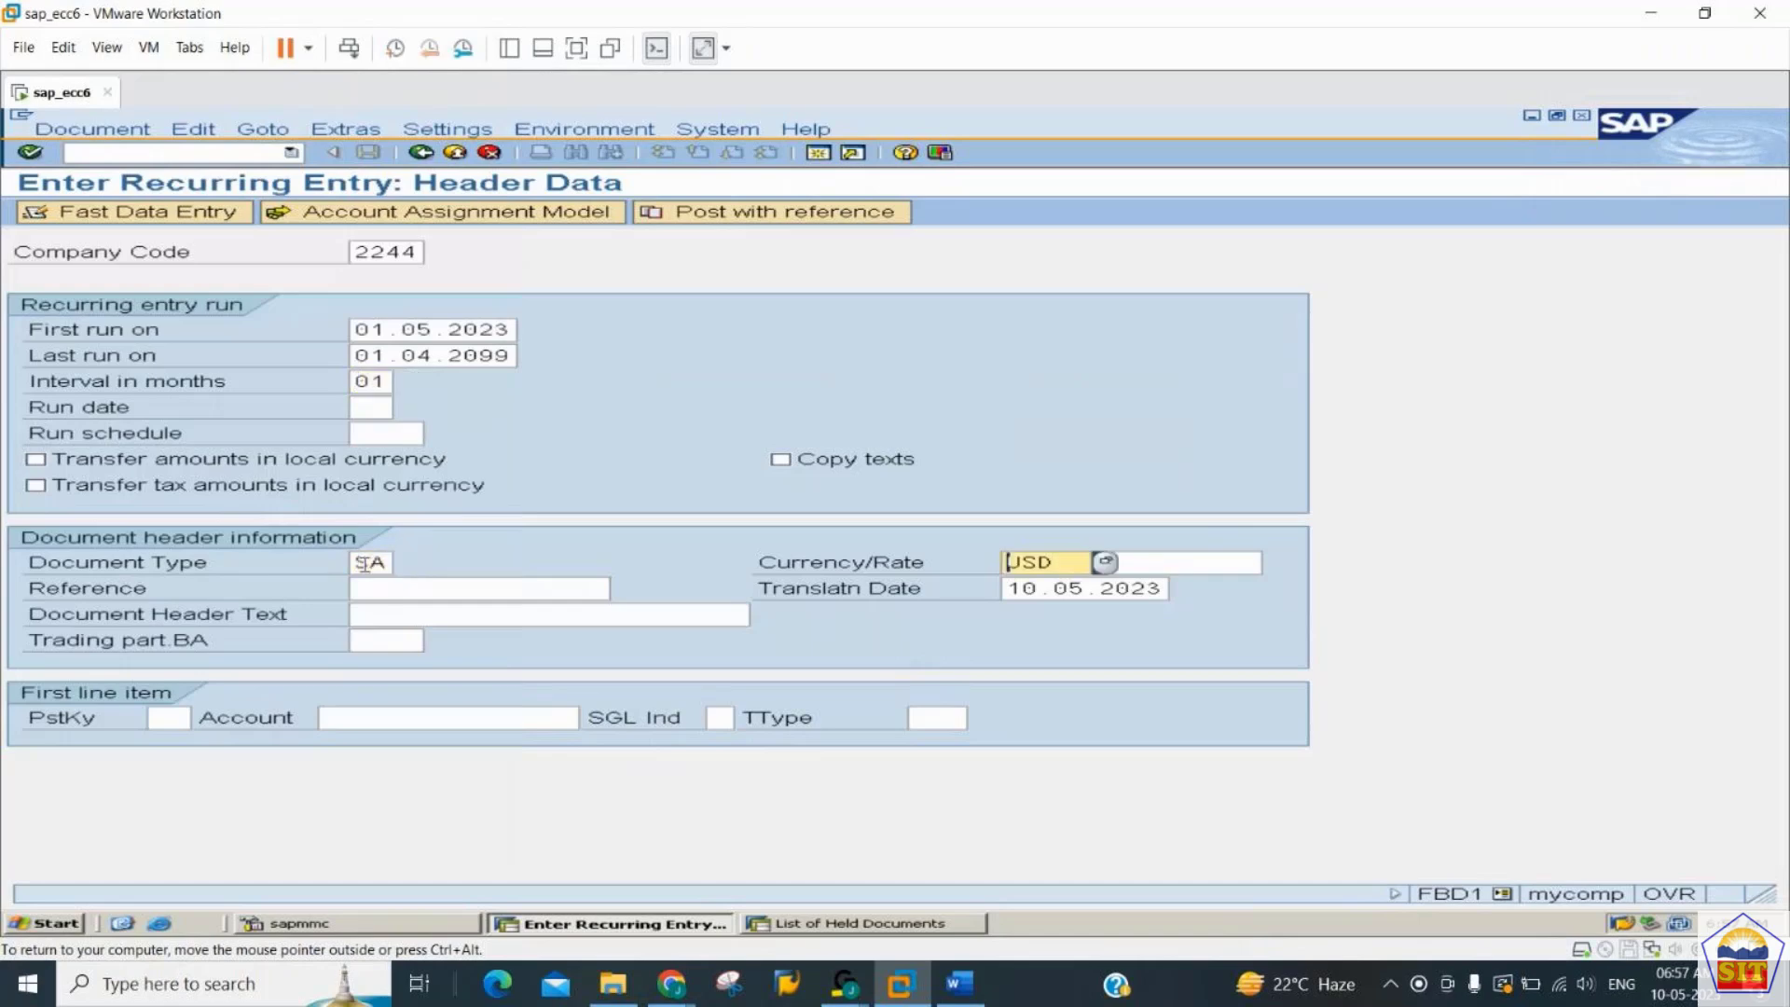
{"action": "key", "text": "Tab"}
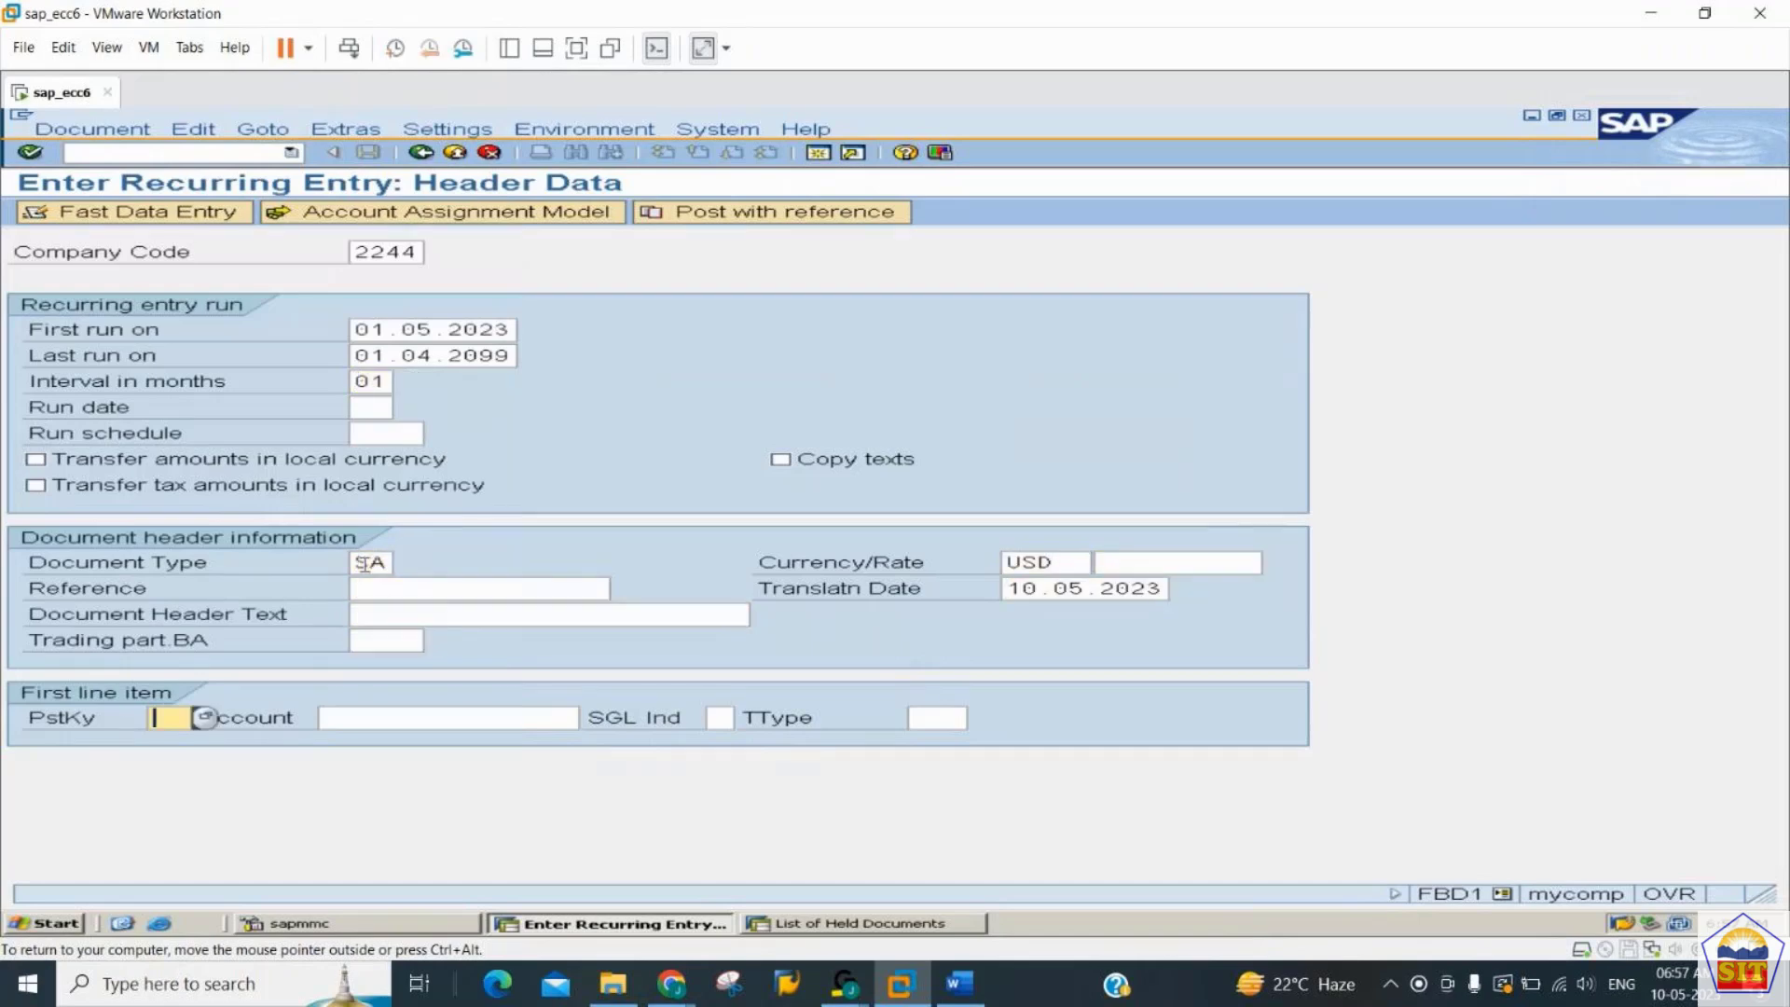
- Enter posting key 40 and G/L account 400100 for the first line item and continue to its item data
{"action": "type", "text": "40"}
{"action": "key", "text": "Tab"}
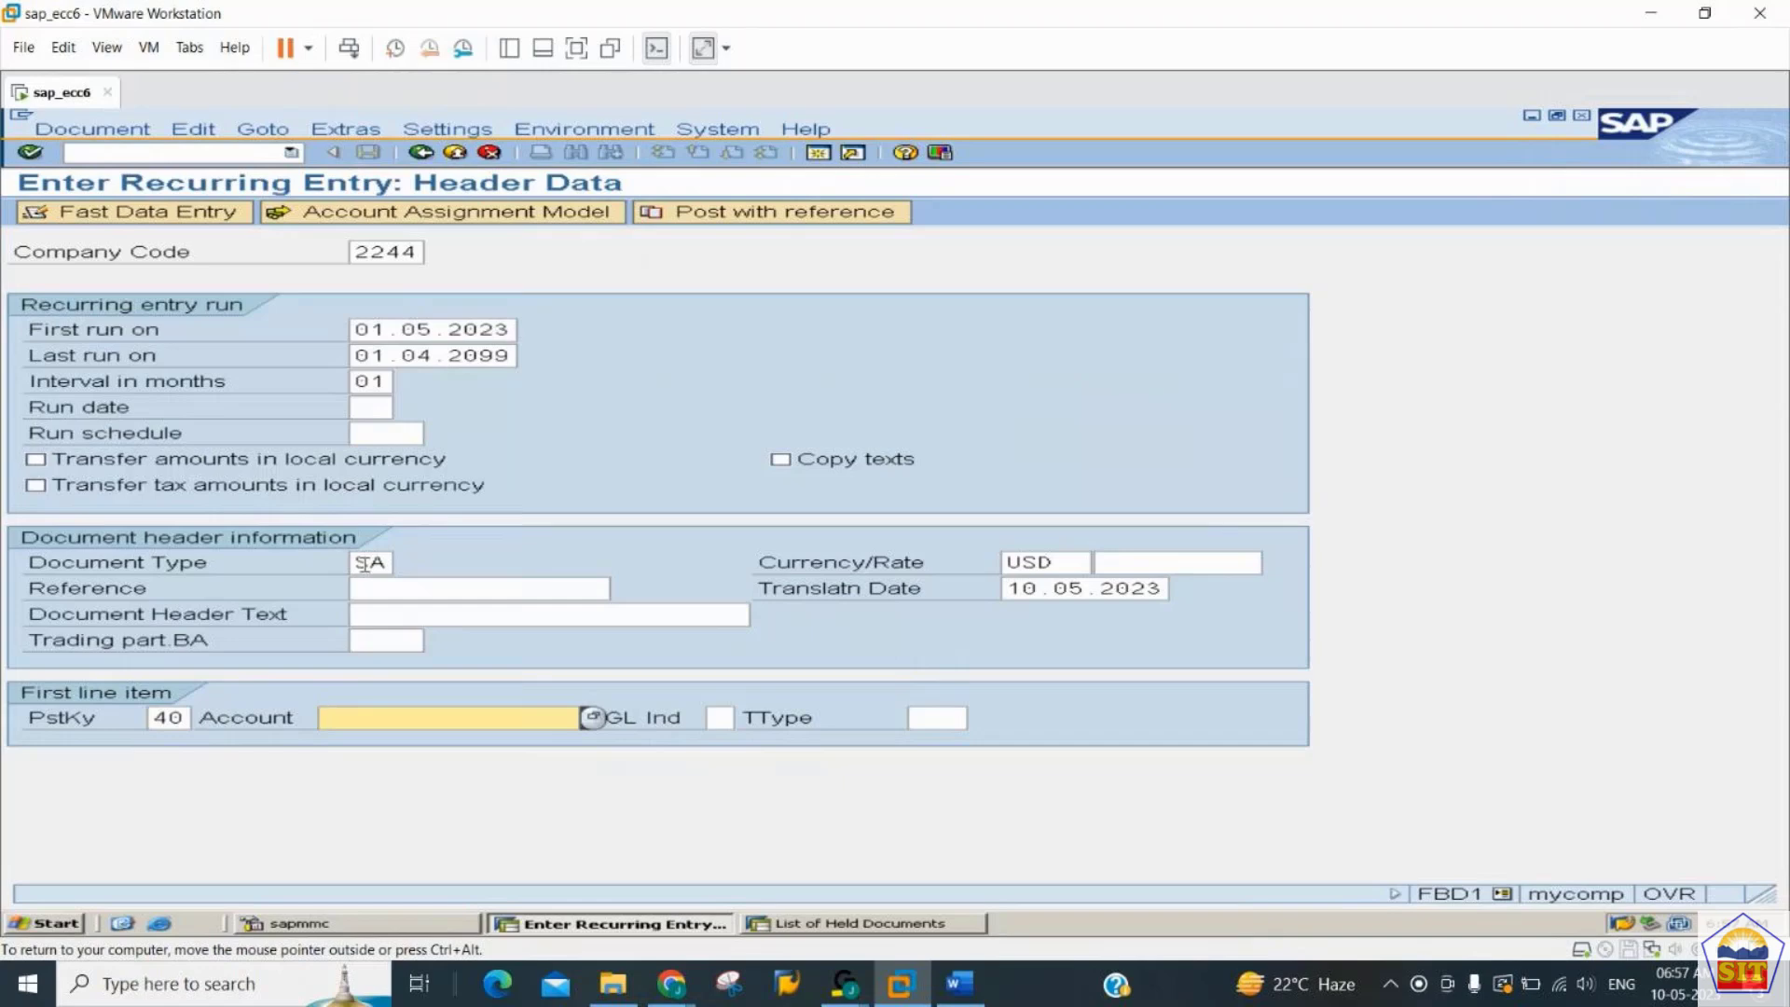
{"action": "type", "text": "400100"}
{"action": "key", "text": "Return"}
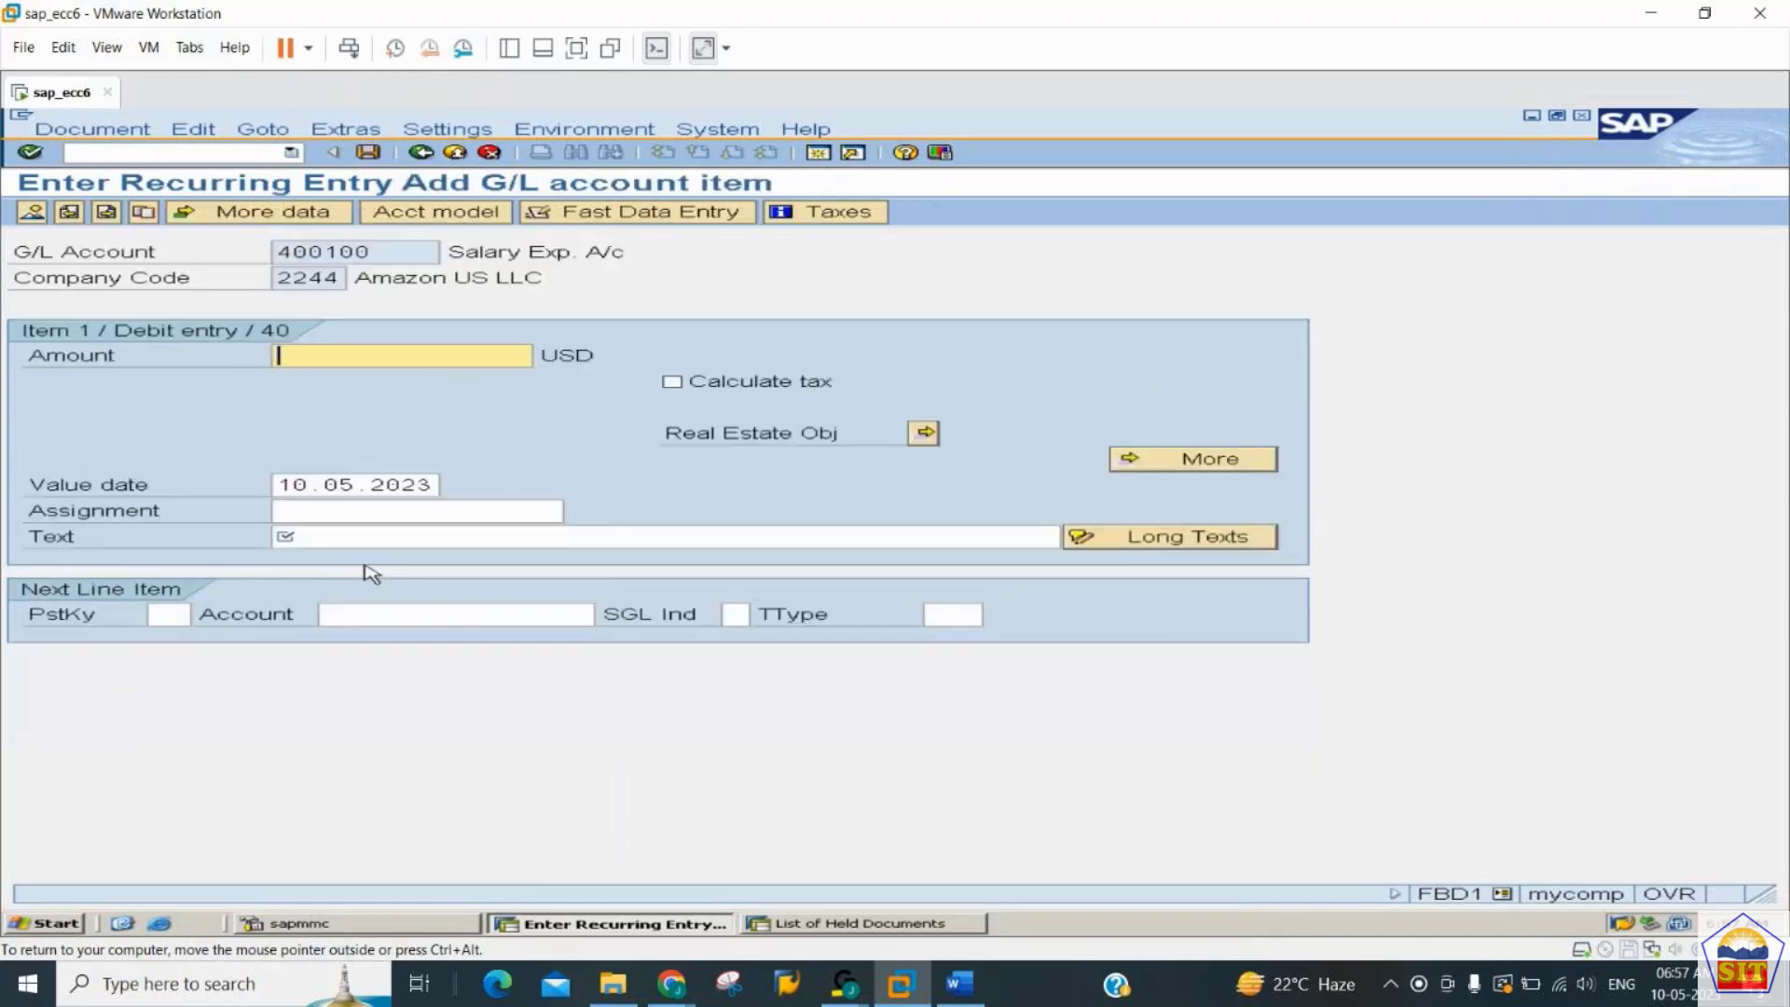
- Set the debit item's amount to 18000 USD and its text to "salary paid"
{"action": "type", "text": "18000"}
{"action": "key", "text": "Tab"}
{"action": "key", "text": "Tab"}
{"action": "key", "text": "Tab"}
{"action": "key", "text": "Tab"}
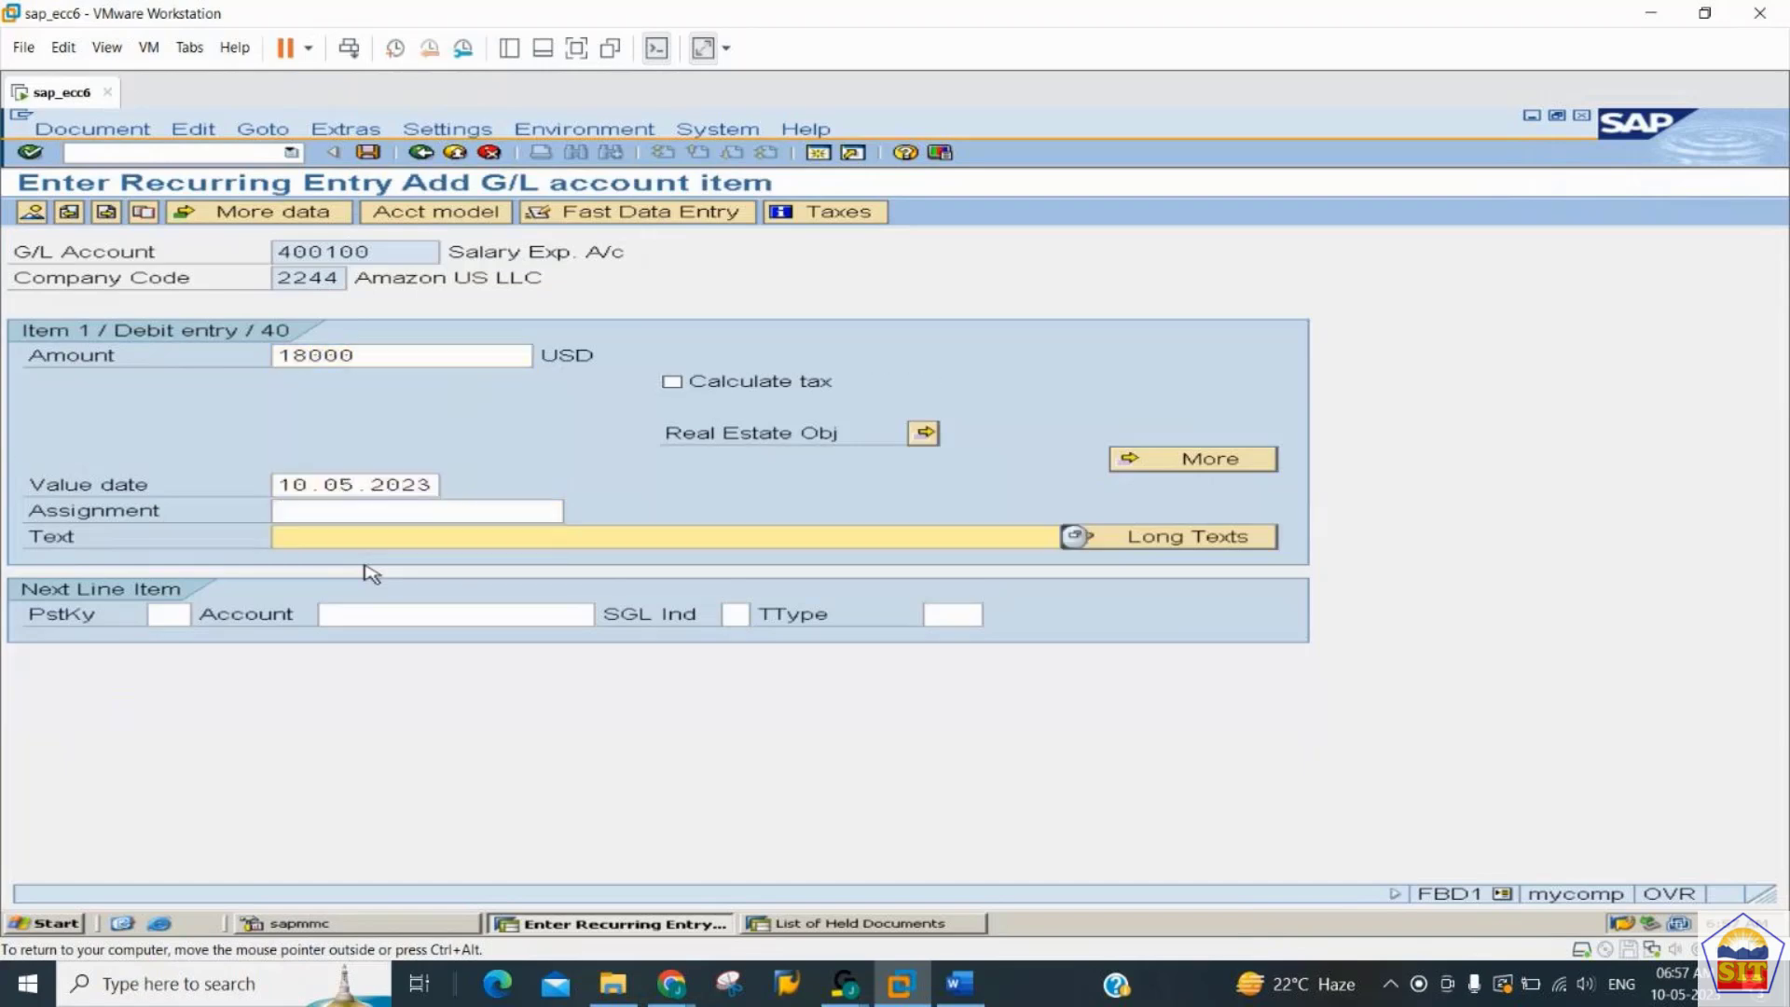
{"action": "type", "text": "salary paid"}
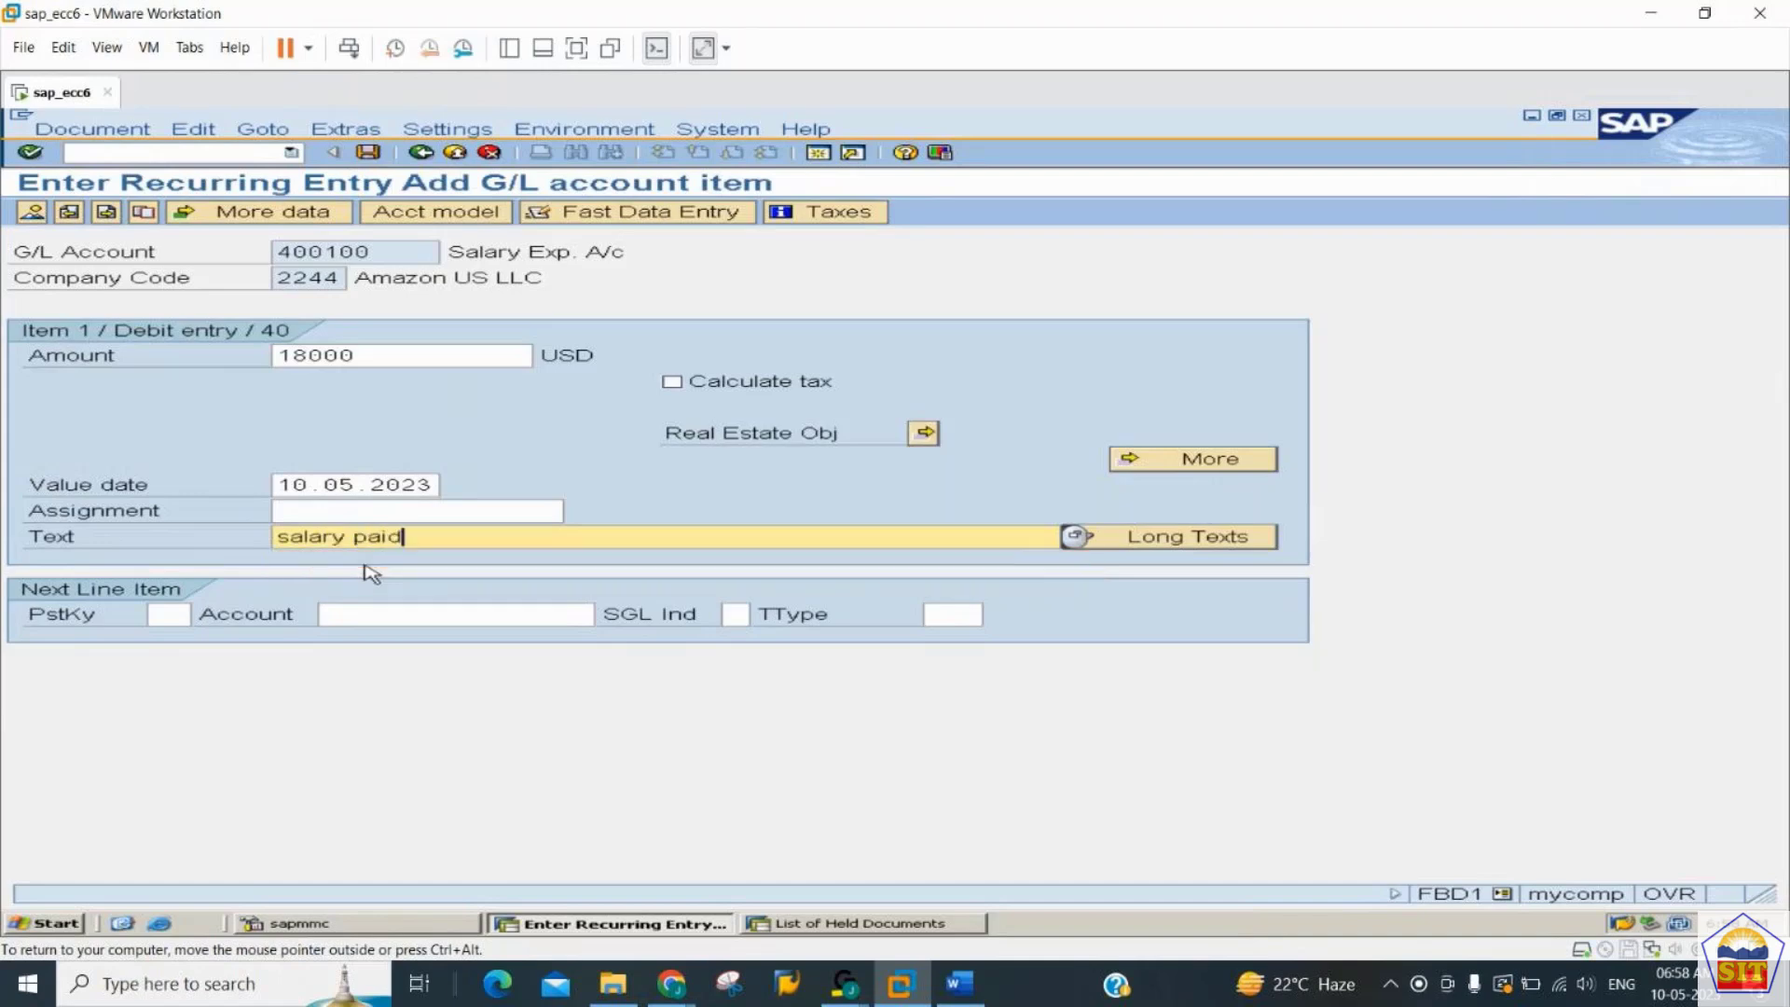
- Enter posting key 50 and G/L account 200100 for the next line item and continue to its item data
{"action": "key", "text": "Tab"}
{"action": "key", "text": "Tab"}
{"action": "key", "text": "shift+Tab"}
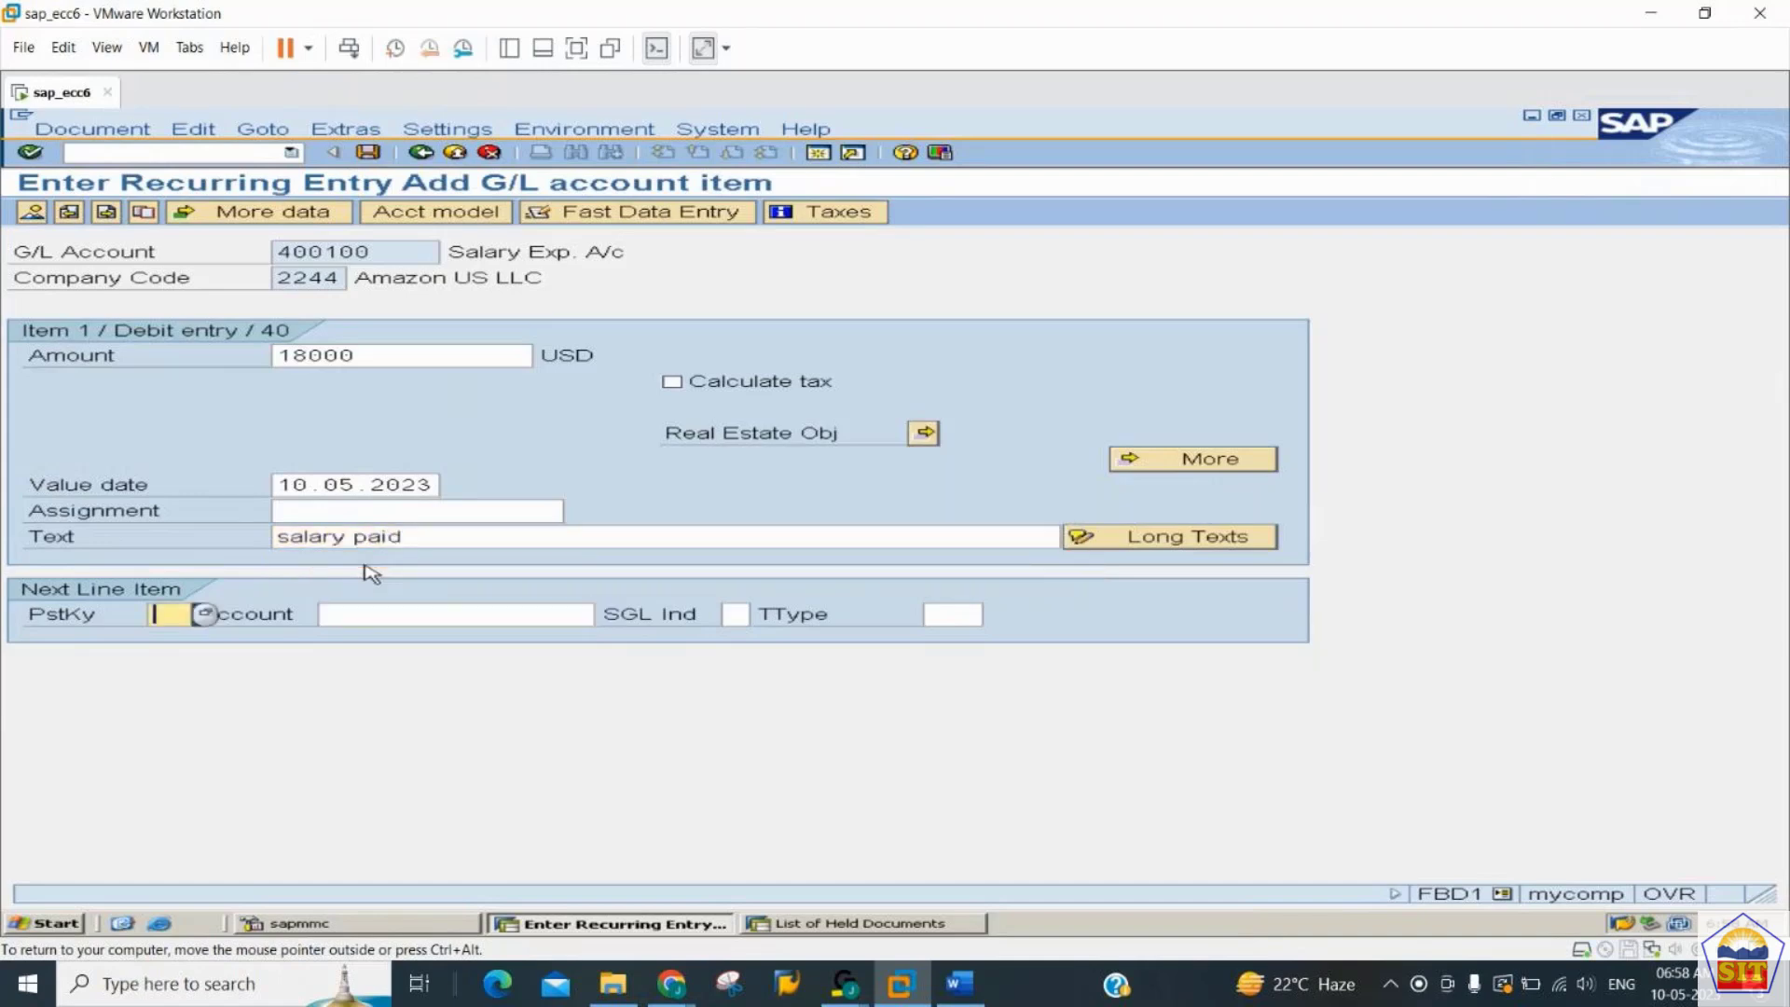
{"action": "type", "text": "5020010"}
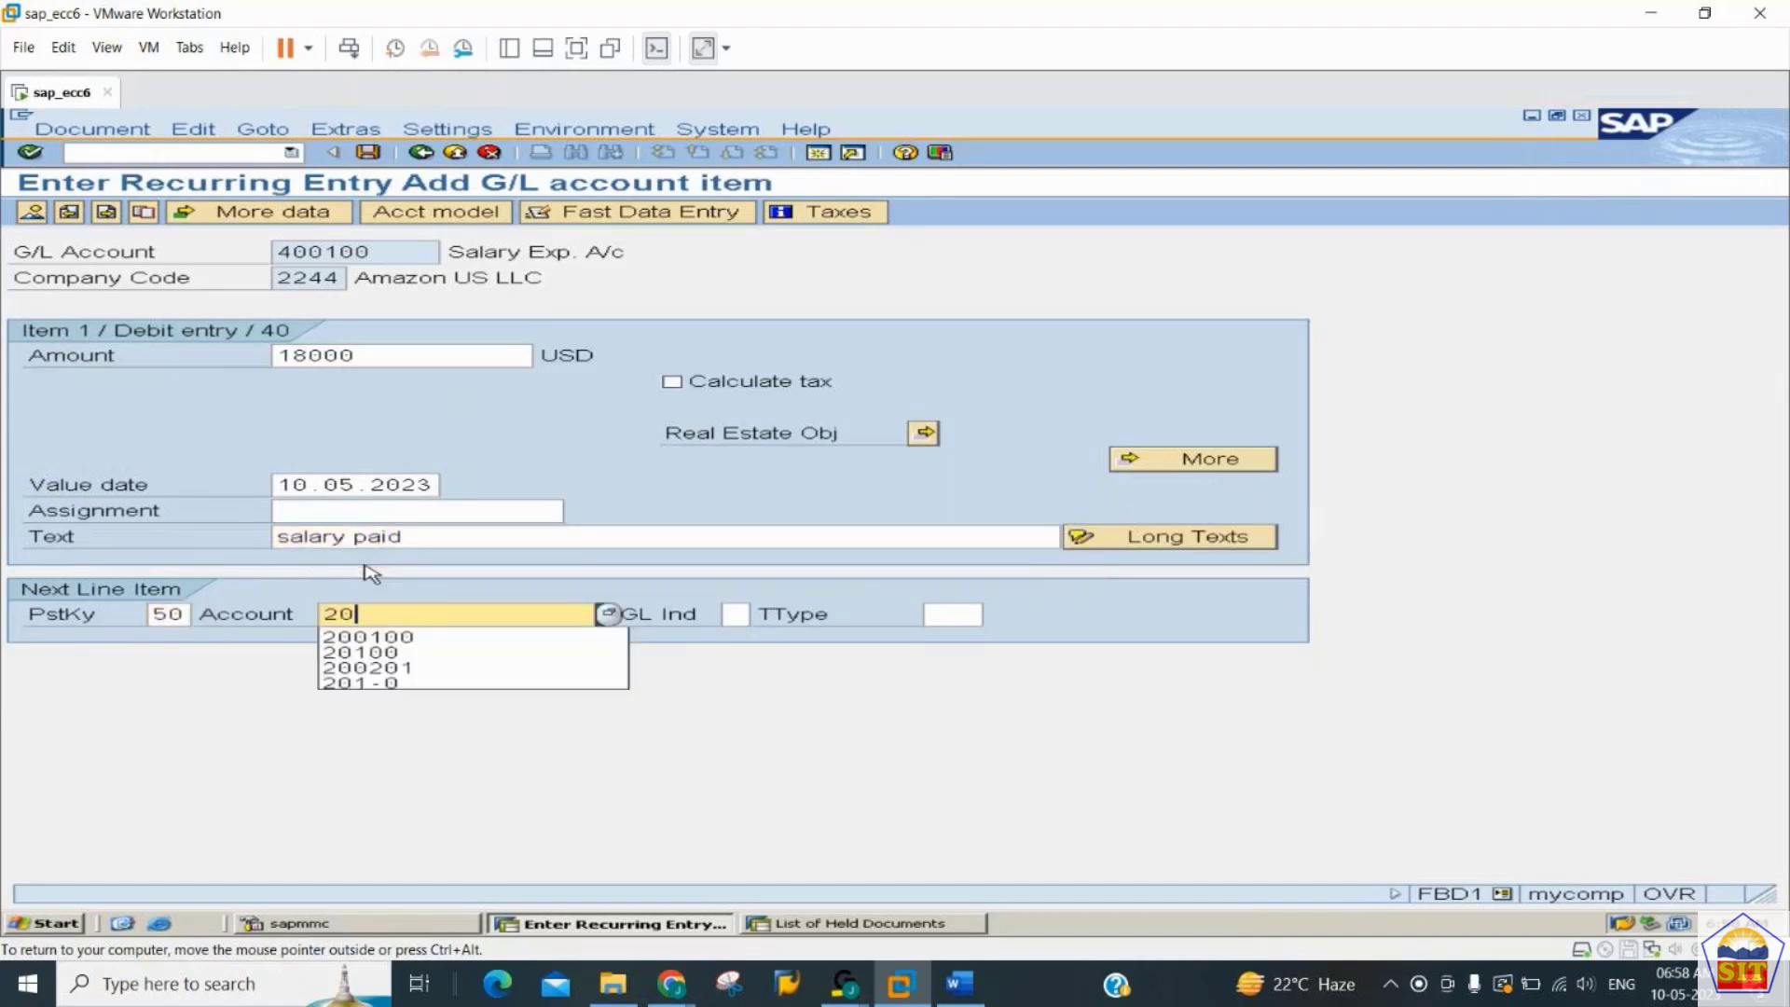
{"action": "type", "text": "0100"}
{"action": "key", "text": "Return"}
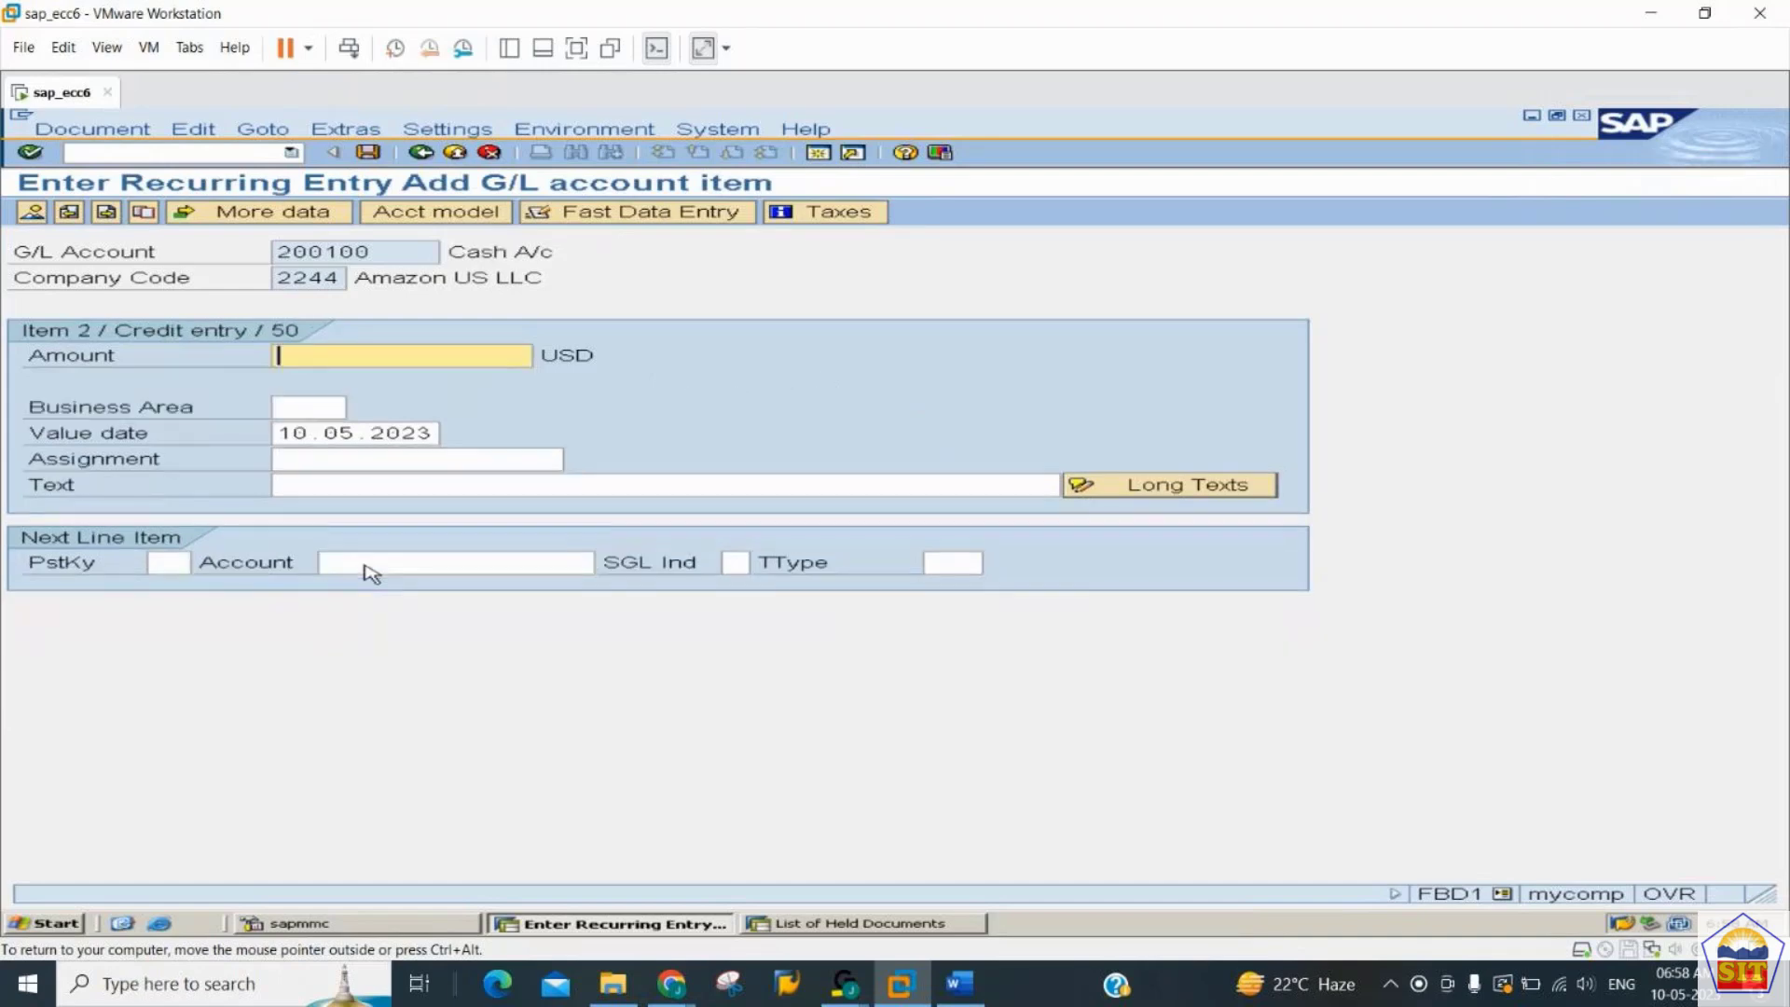
- Fill the credit item's amount with * and its text with + to carry over the debit item's values
{"action": "type", "text": "*"}
{"action": "key", "text": "Tab"}
{"action": "key", "text": "Tab"}
{"action": "key", "text": "Tab"}
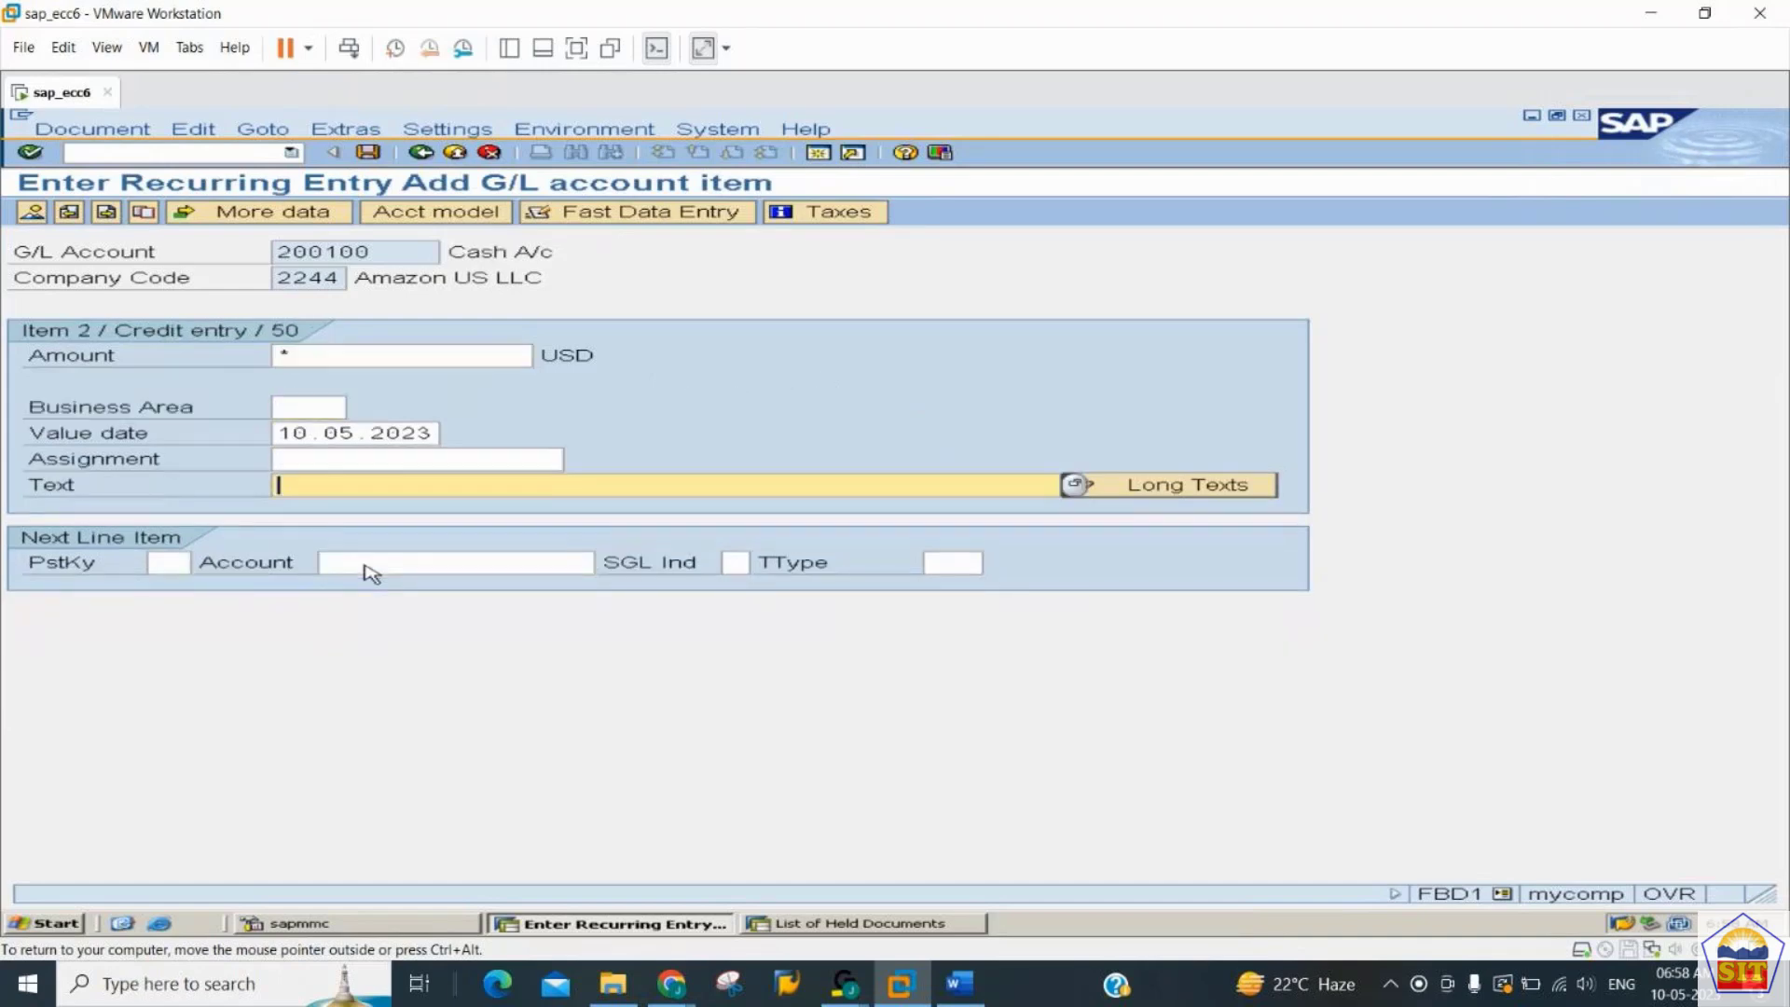
{"action": "type", "text": "+"}
- Display the document overview and save the recurring entry
{"action": "left_click", "coordinate": [33, 213]}
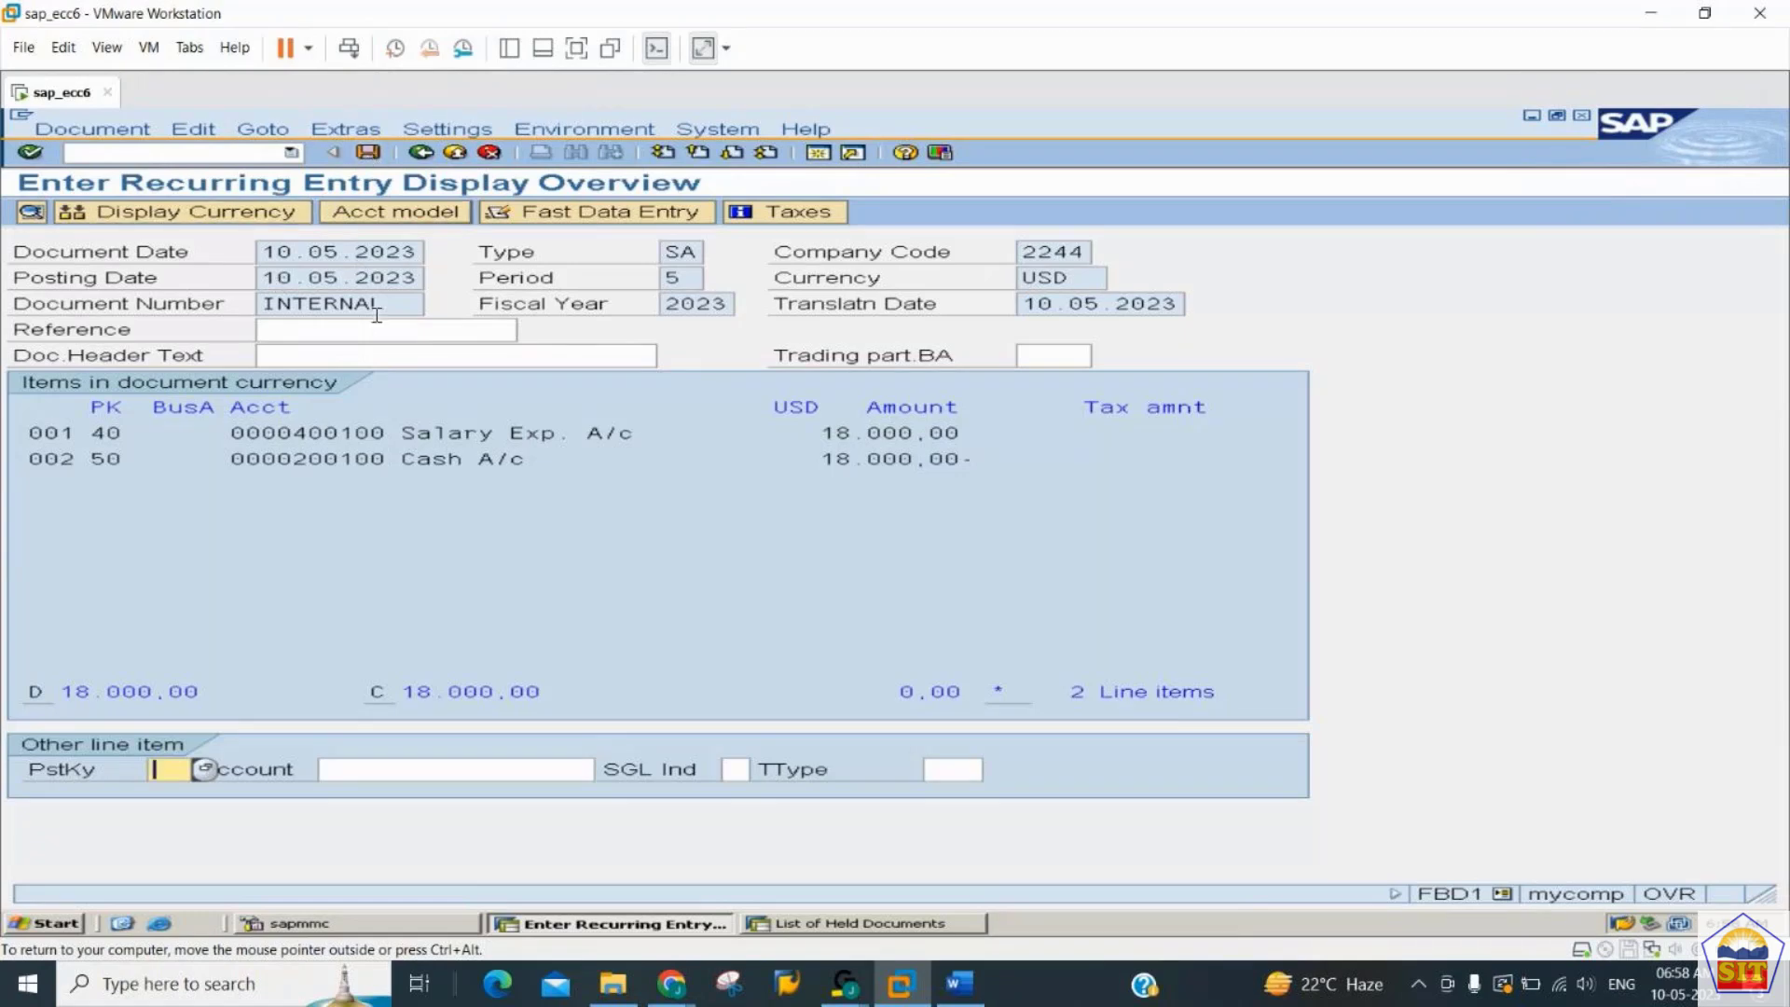
{"action": "left_click_drag", "start_coordinate": [383, 305], "coordinate": [262, 304]}
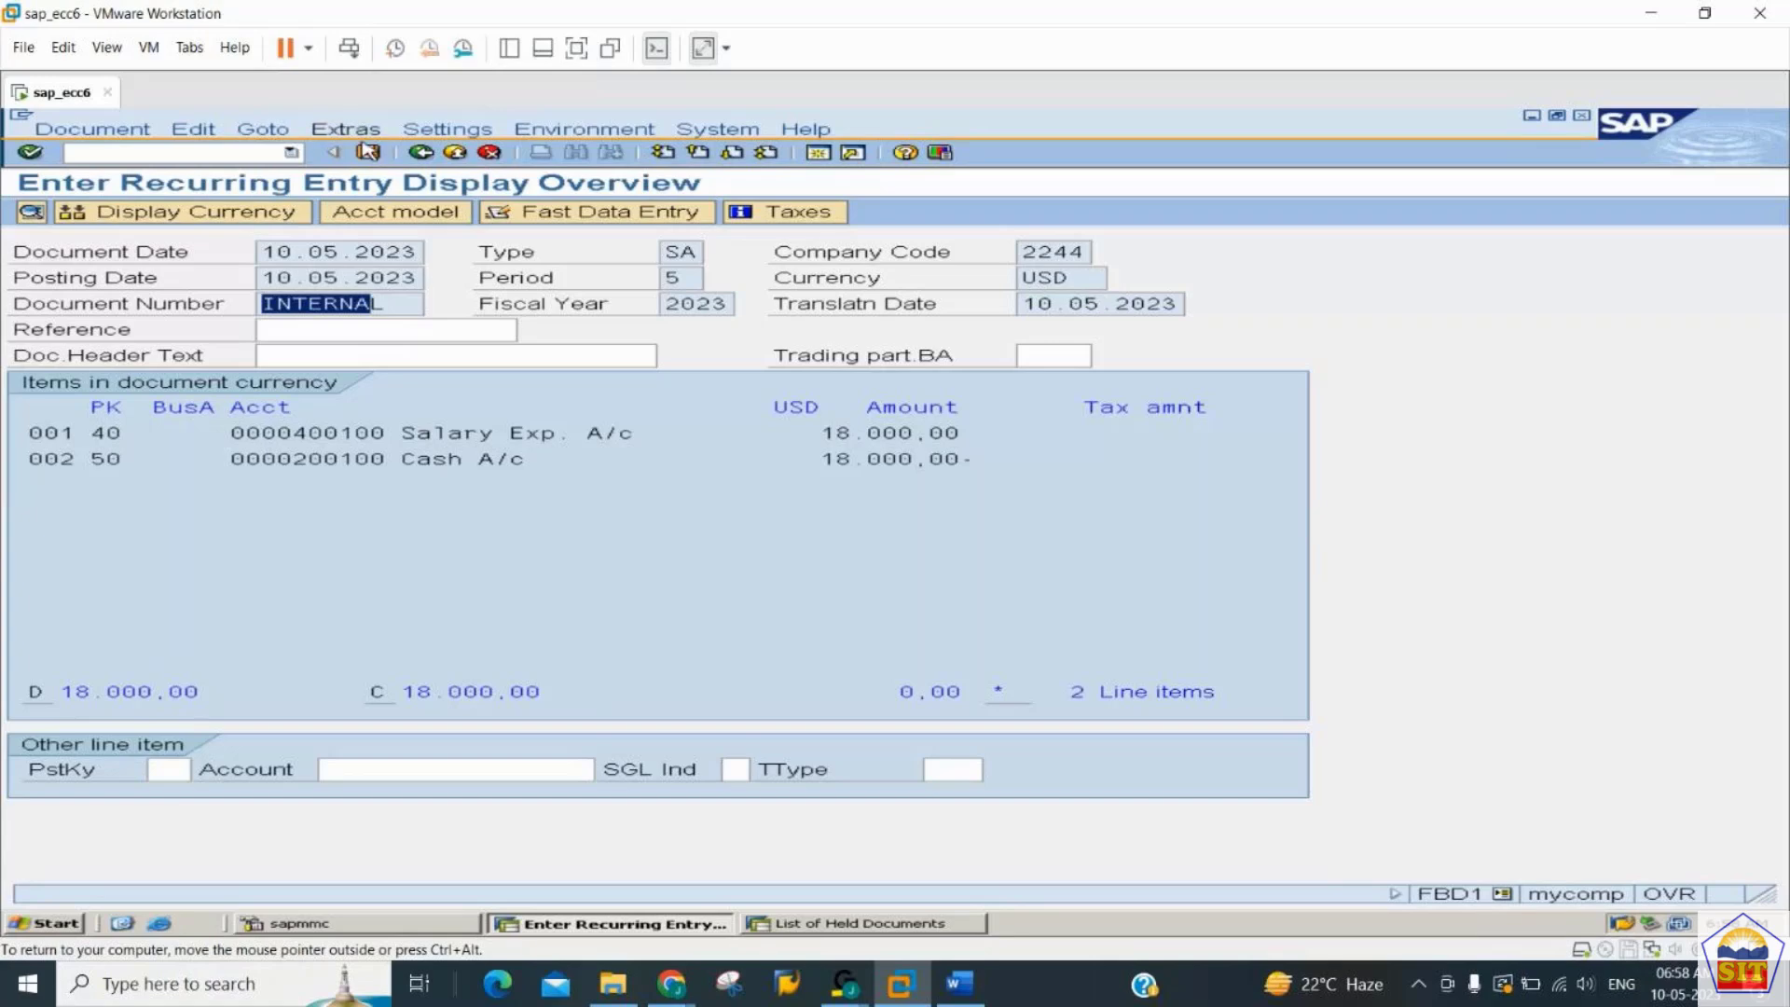
{"action": "left_click", "coordinate": [370, 154]}
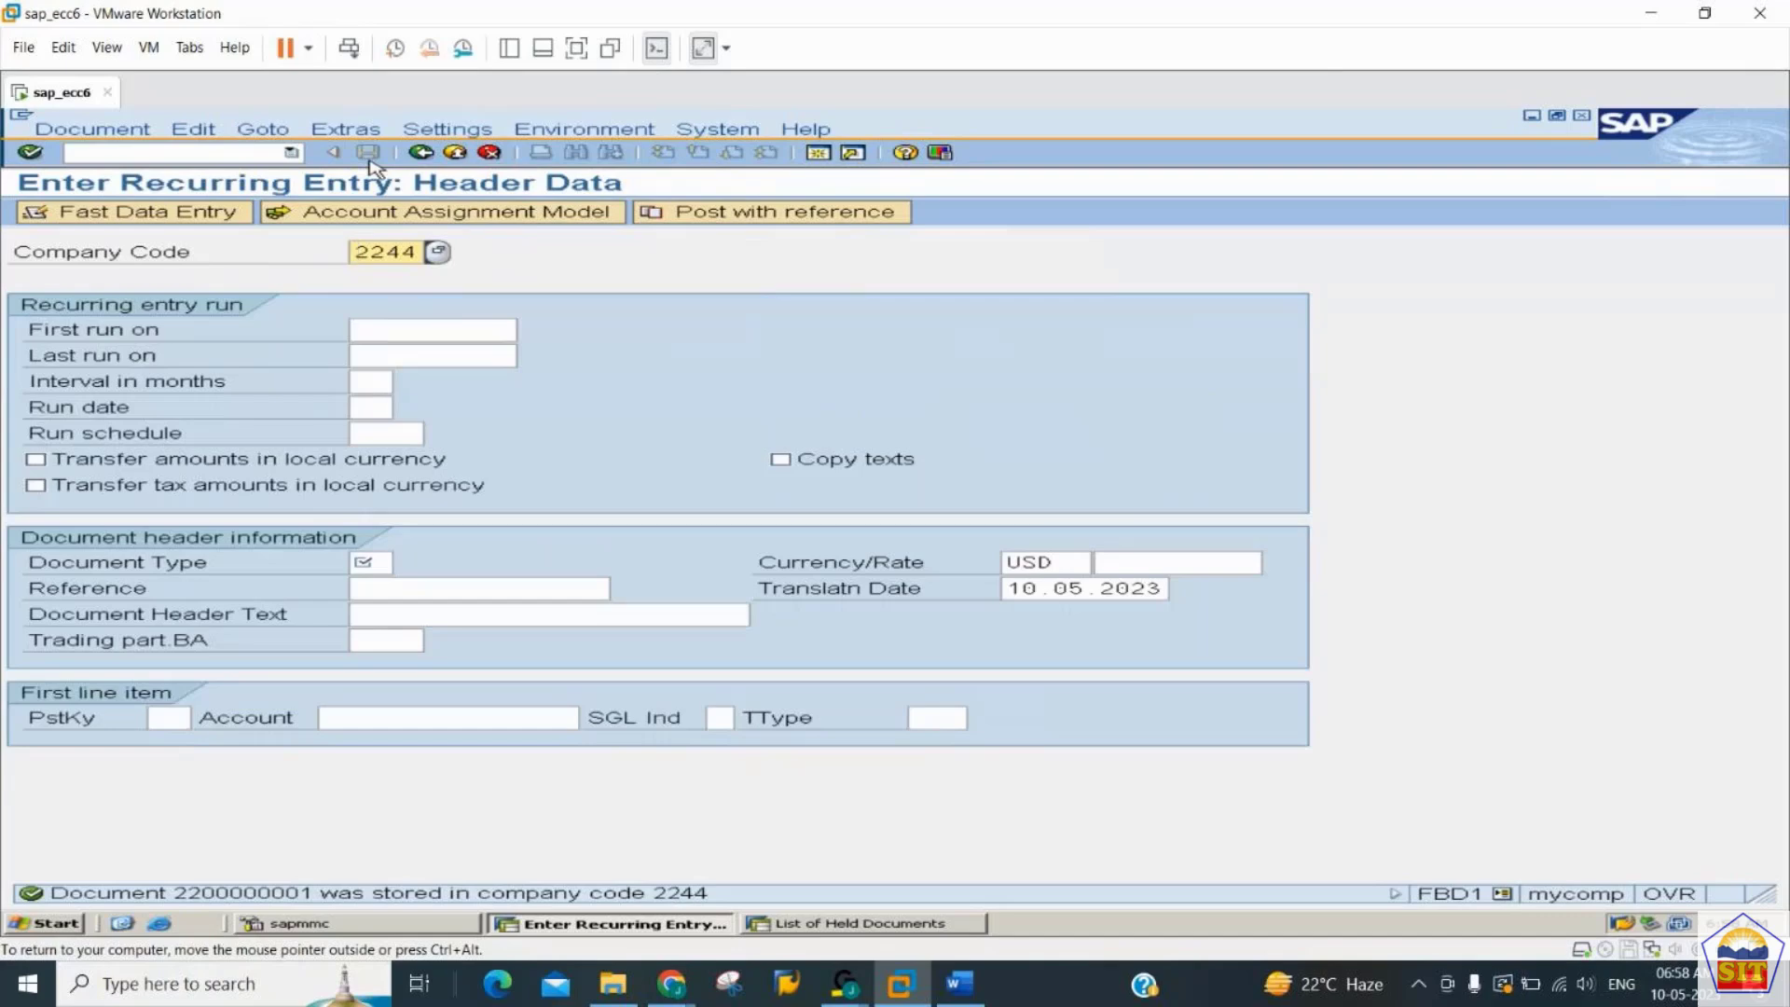
- Start a new recurring entry with reference to the stored document in company code 2244, fiscal year 2023, with Display line items enabled
{"action": "left_click", "coordinate": [746, 214]}
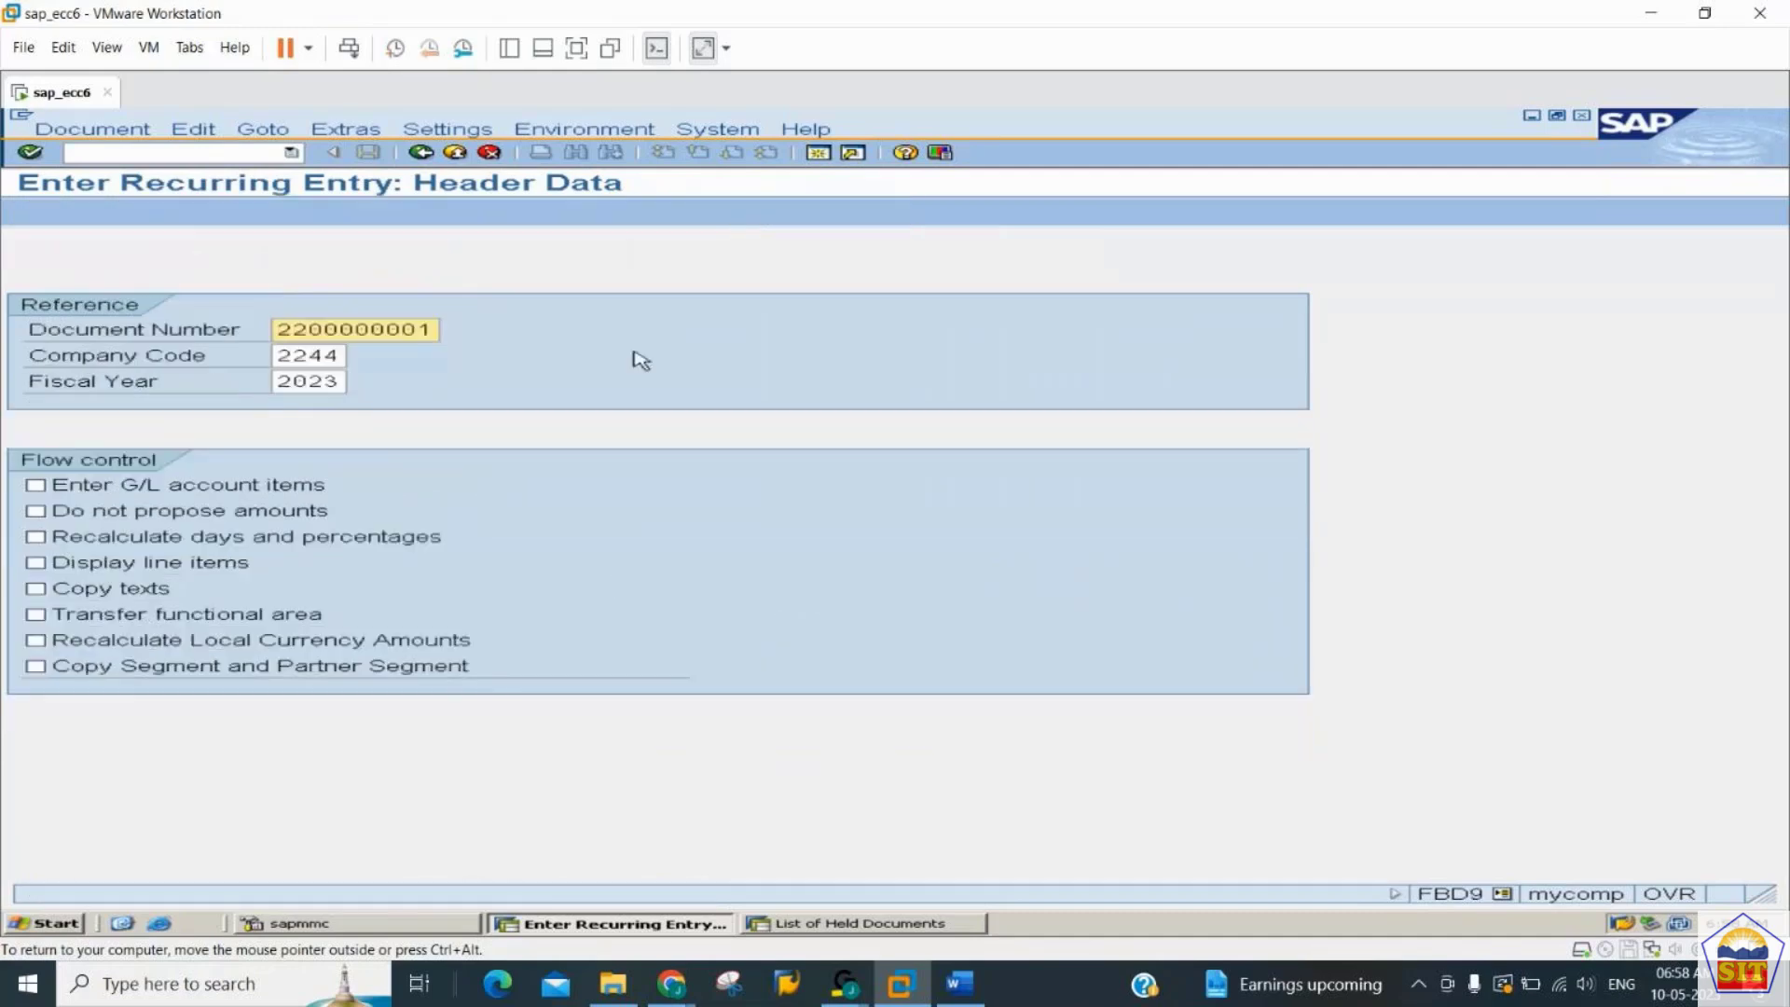
{"action": "left_click_drag", "start_coordinate": [309, 331], "coordinate": [489, 333]}
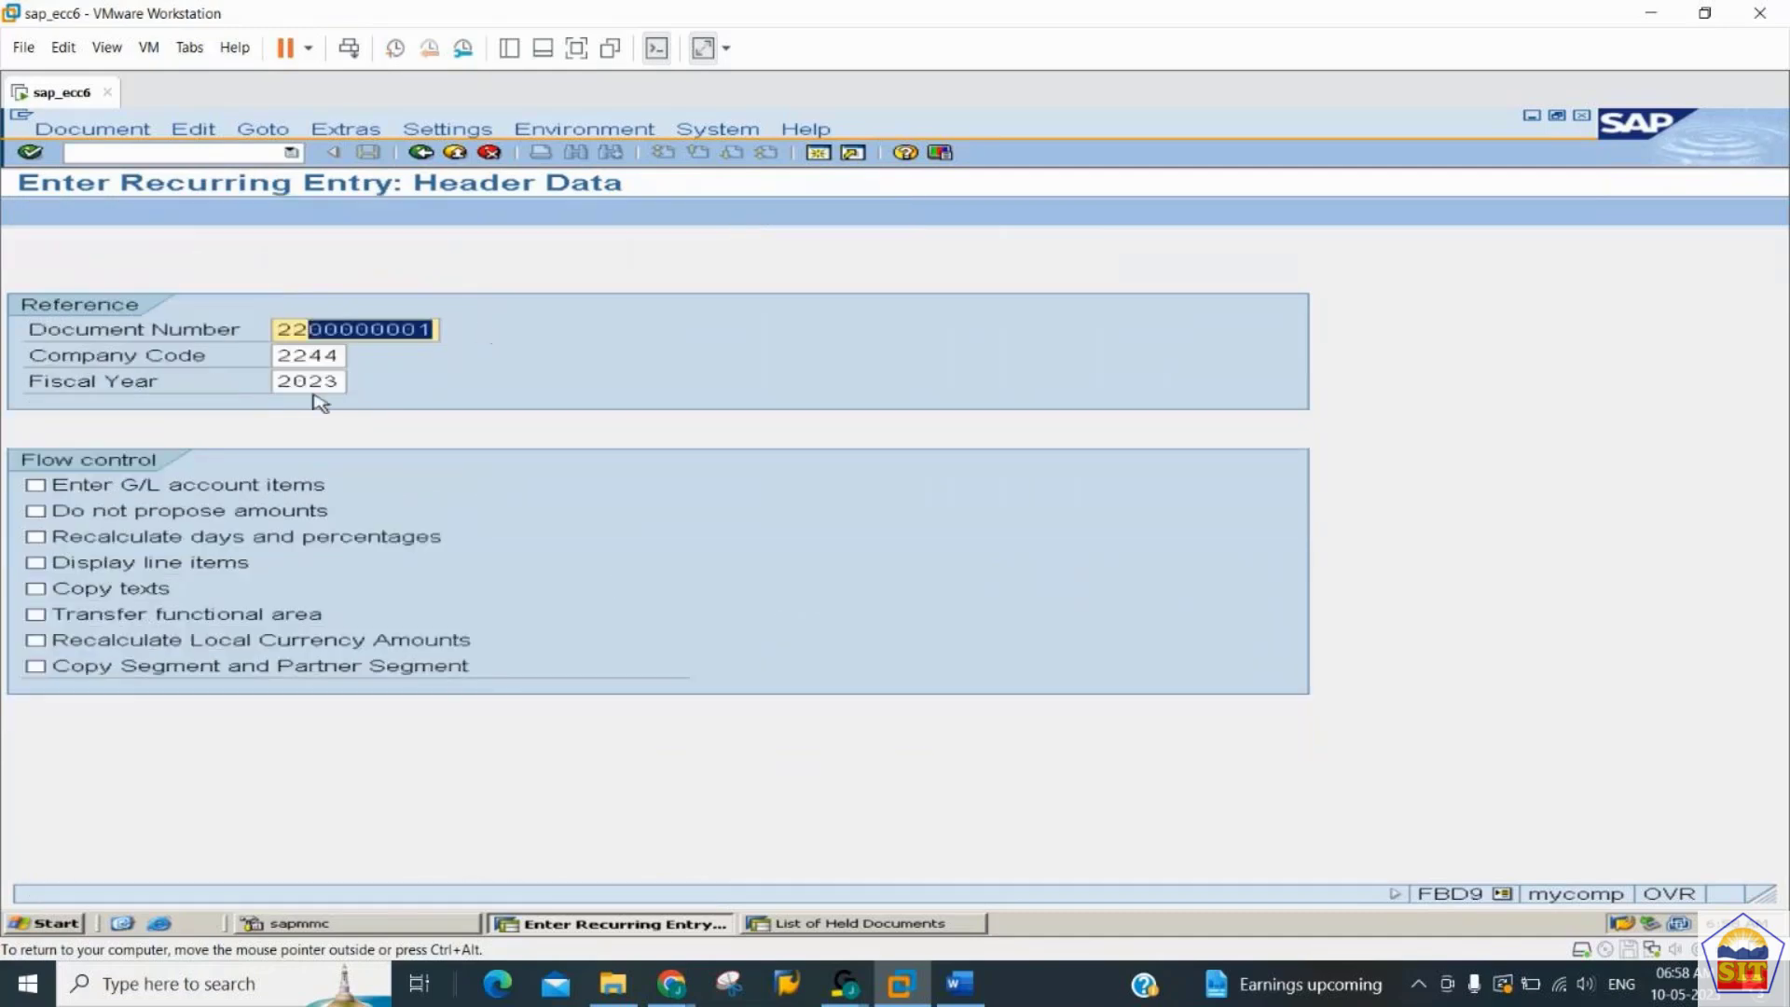
{"action": "left_click", "coordinate": [72, 570]}
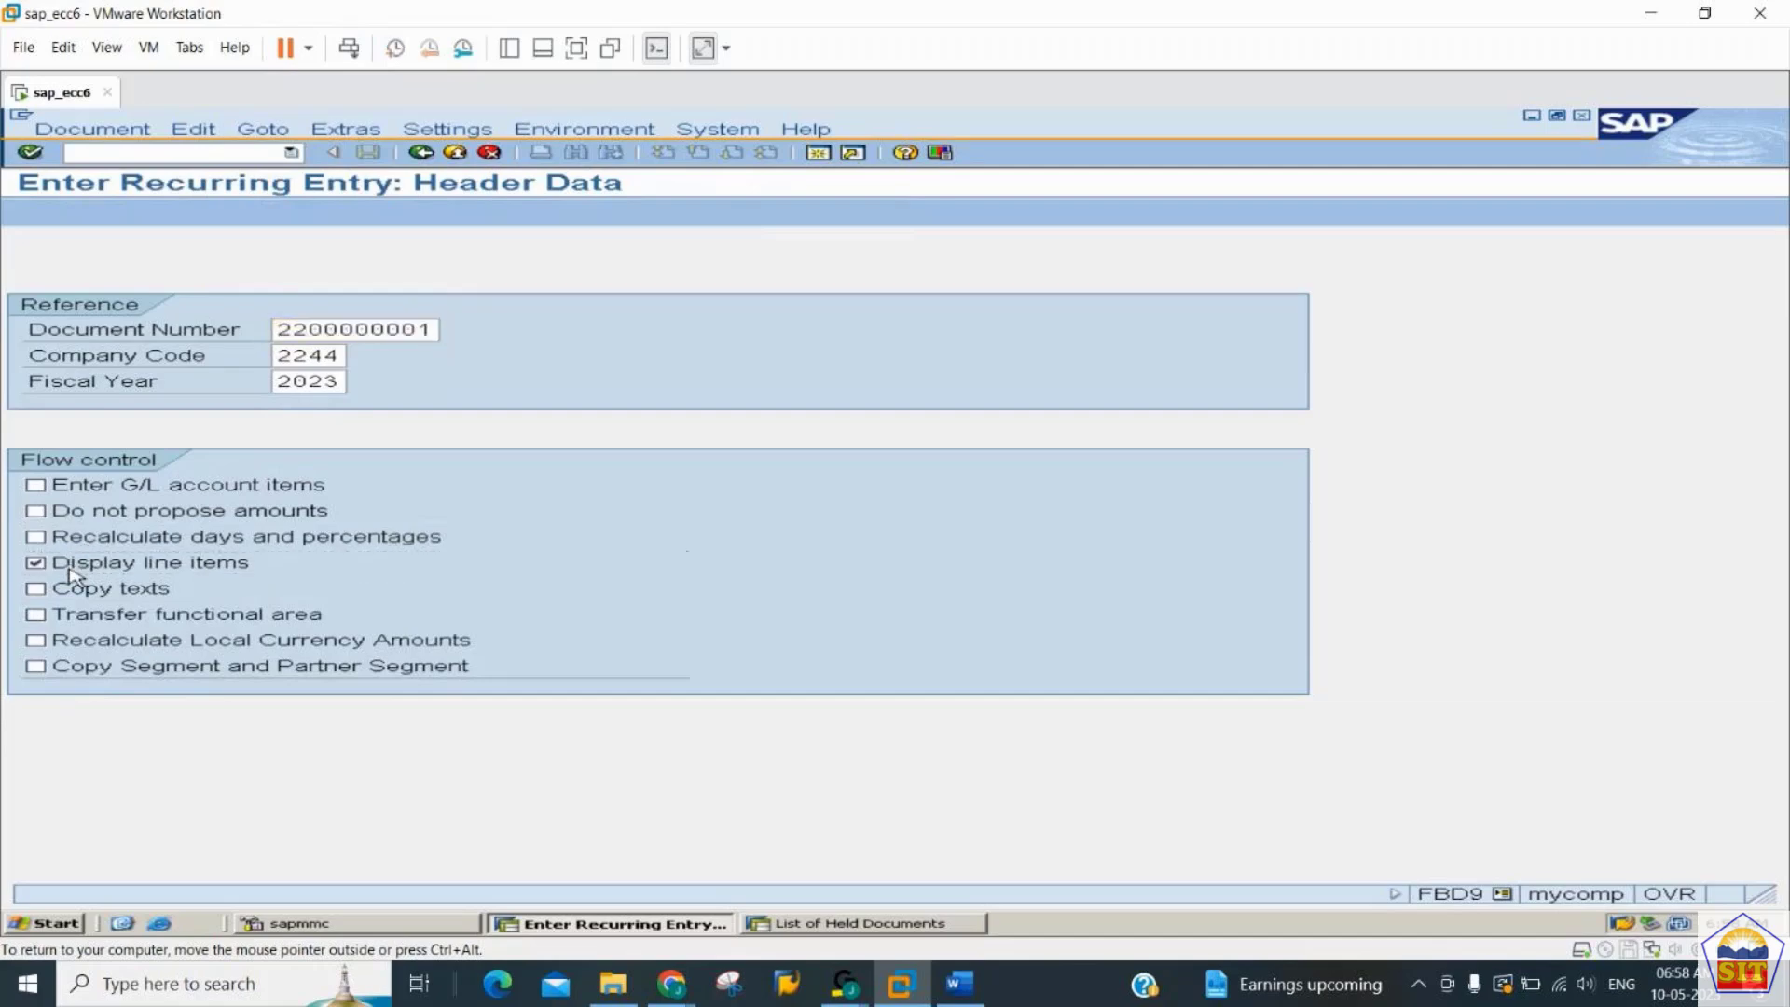
{"action": "key", "text": "Return"}
{"action": "left_click", "coordinate": [70, 568]}
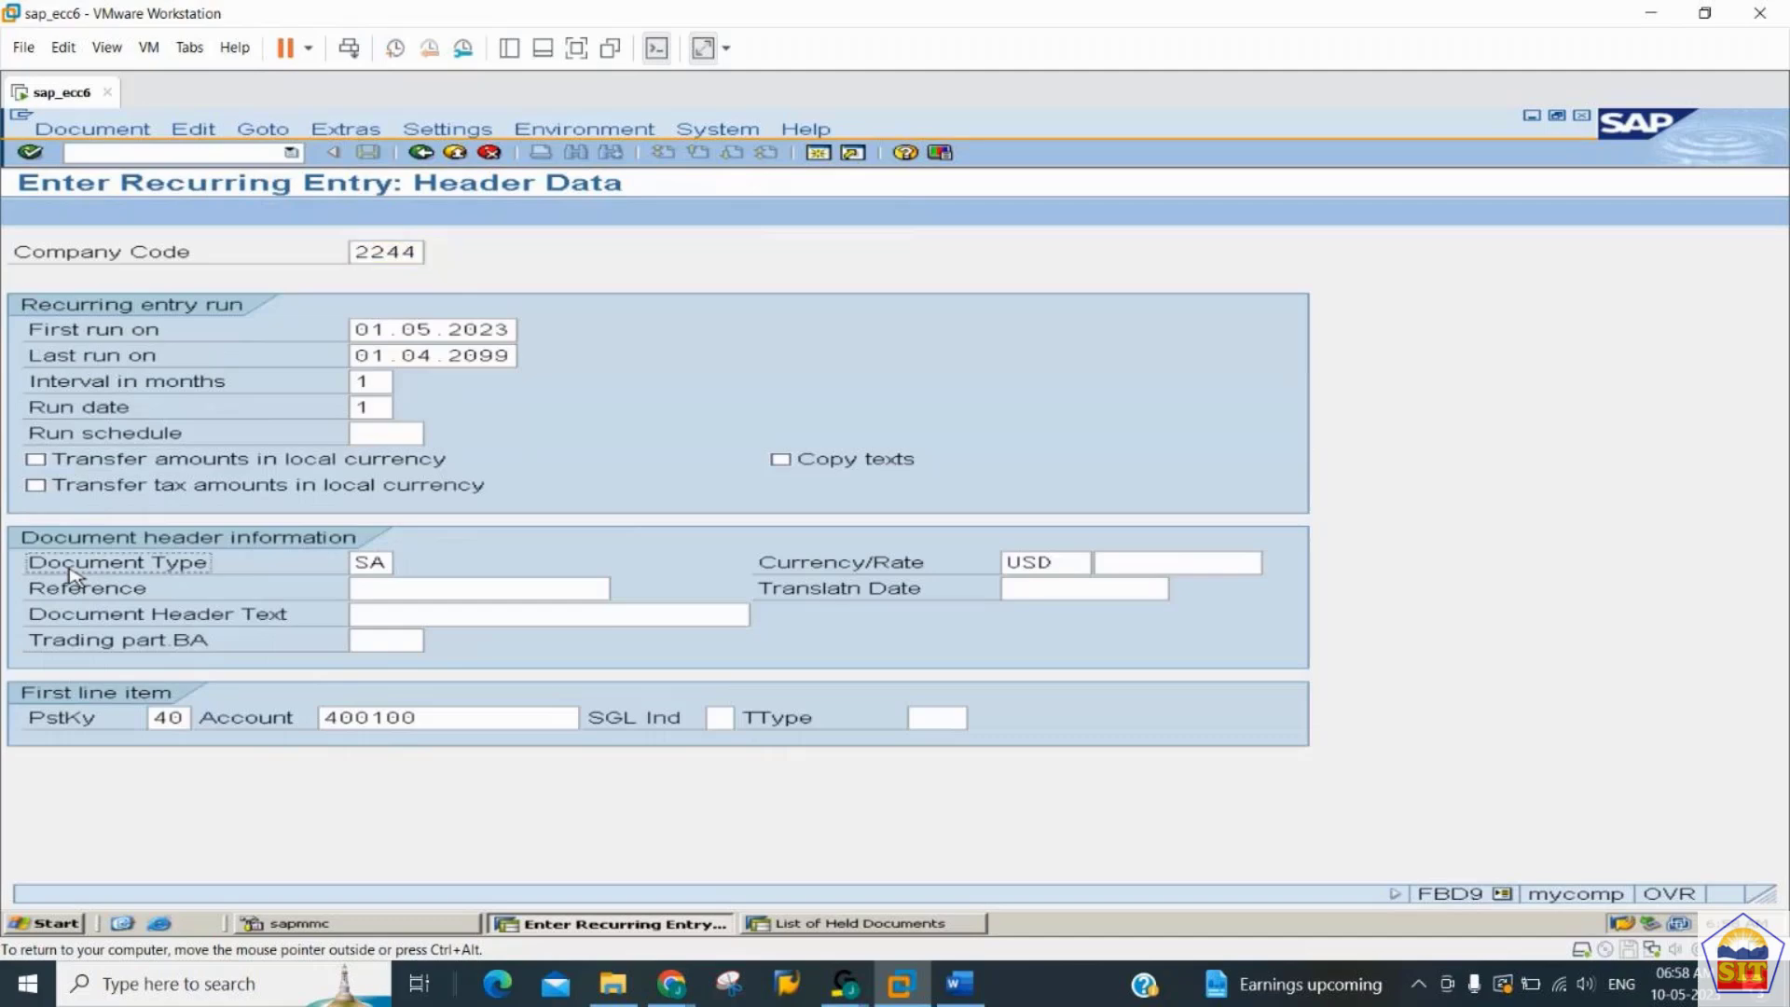
- Change the first line item's account to 400300 in the referenced entry and continue to its item data
{"action": "left_click", "coordinate": [439, 723]}
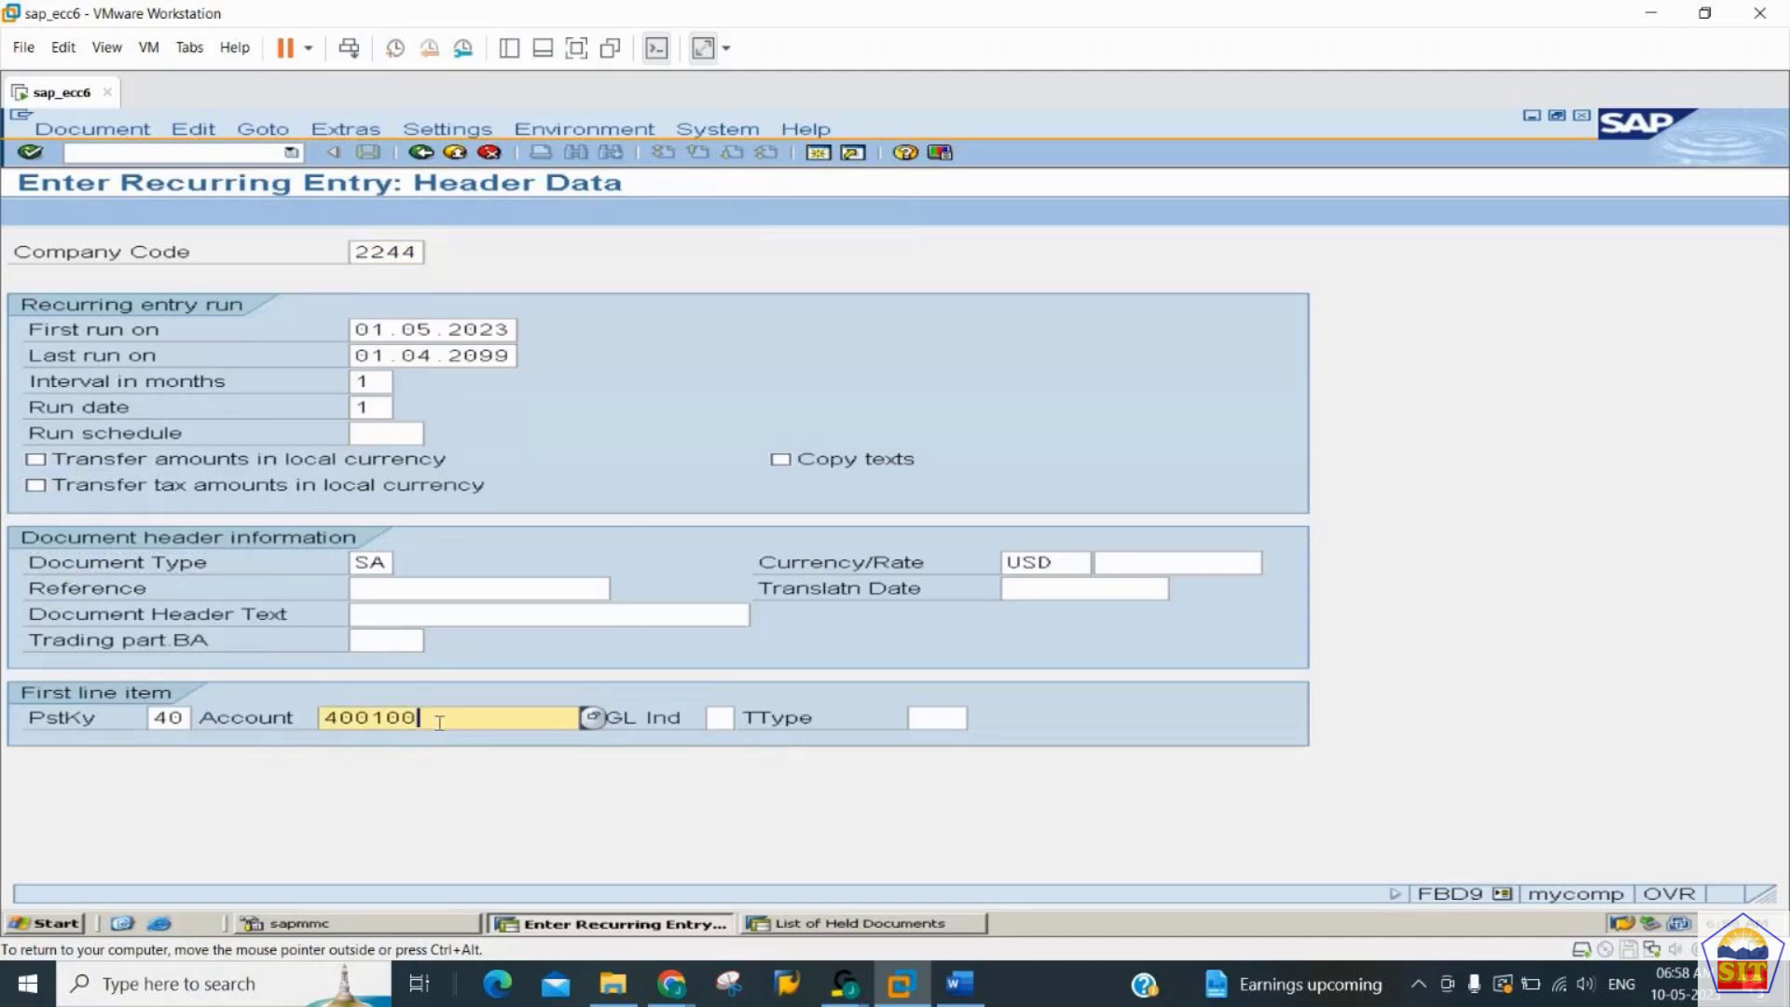
{"action": "key", "text": "BackSpace"}
{"action": "key", "text": "BackSpace"}
{"action": "key", "text": "BackSpace"}
{"action": "type", "text": "300"}
{"action": "key", "text": "Return"}
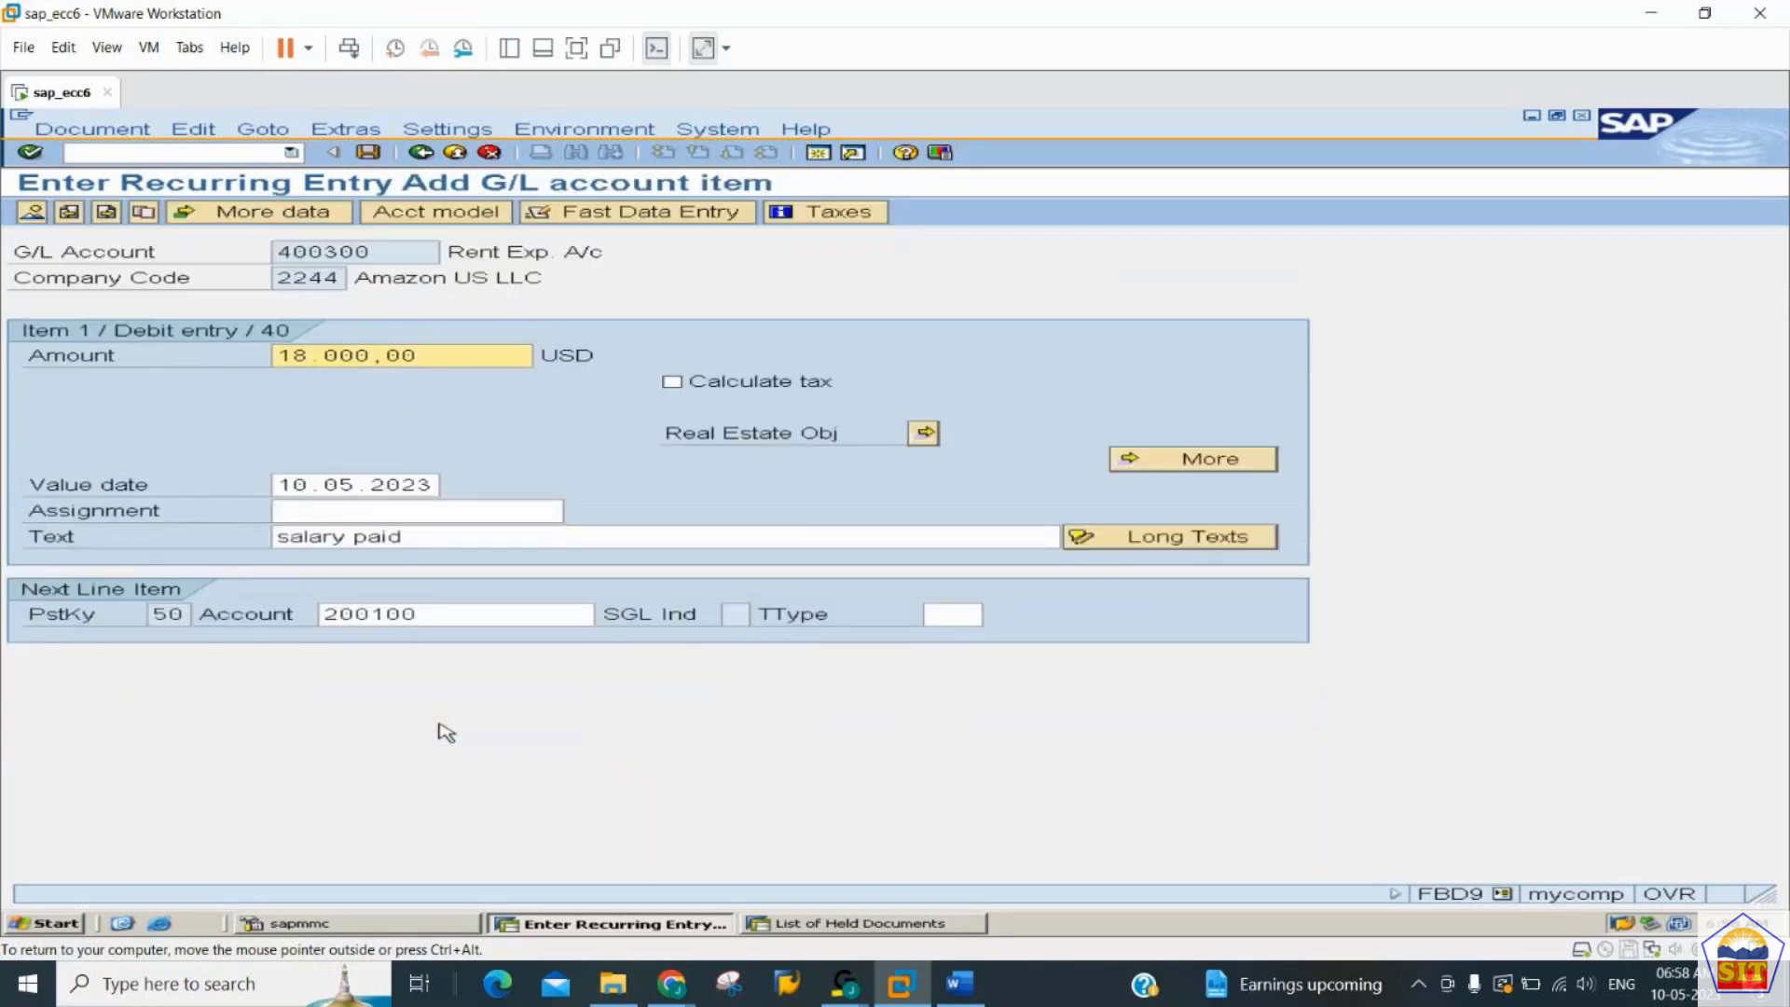
- Set the debit and credit amounts to 28.000,00 USD, display the overview and save the second recurring entry
{"action": "type", "text": "2"}
{"action": "left_click", "coordinate": [109, 215]}
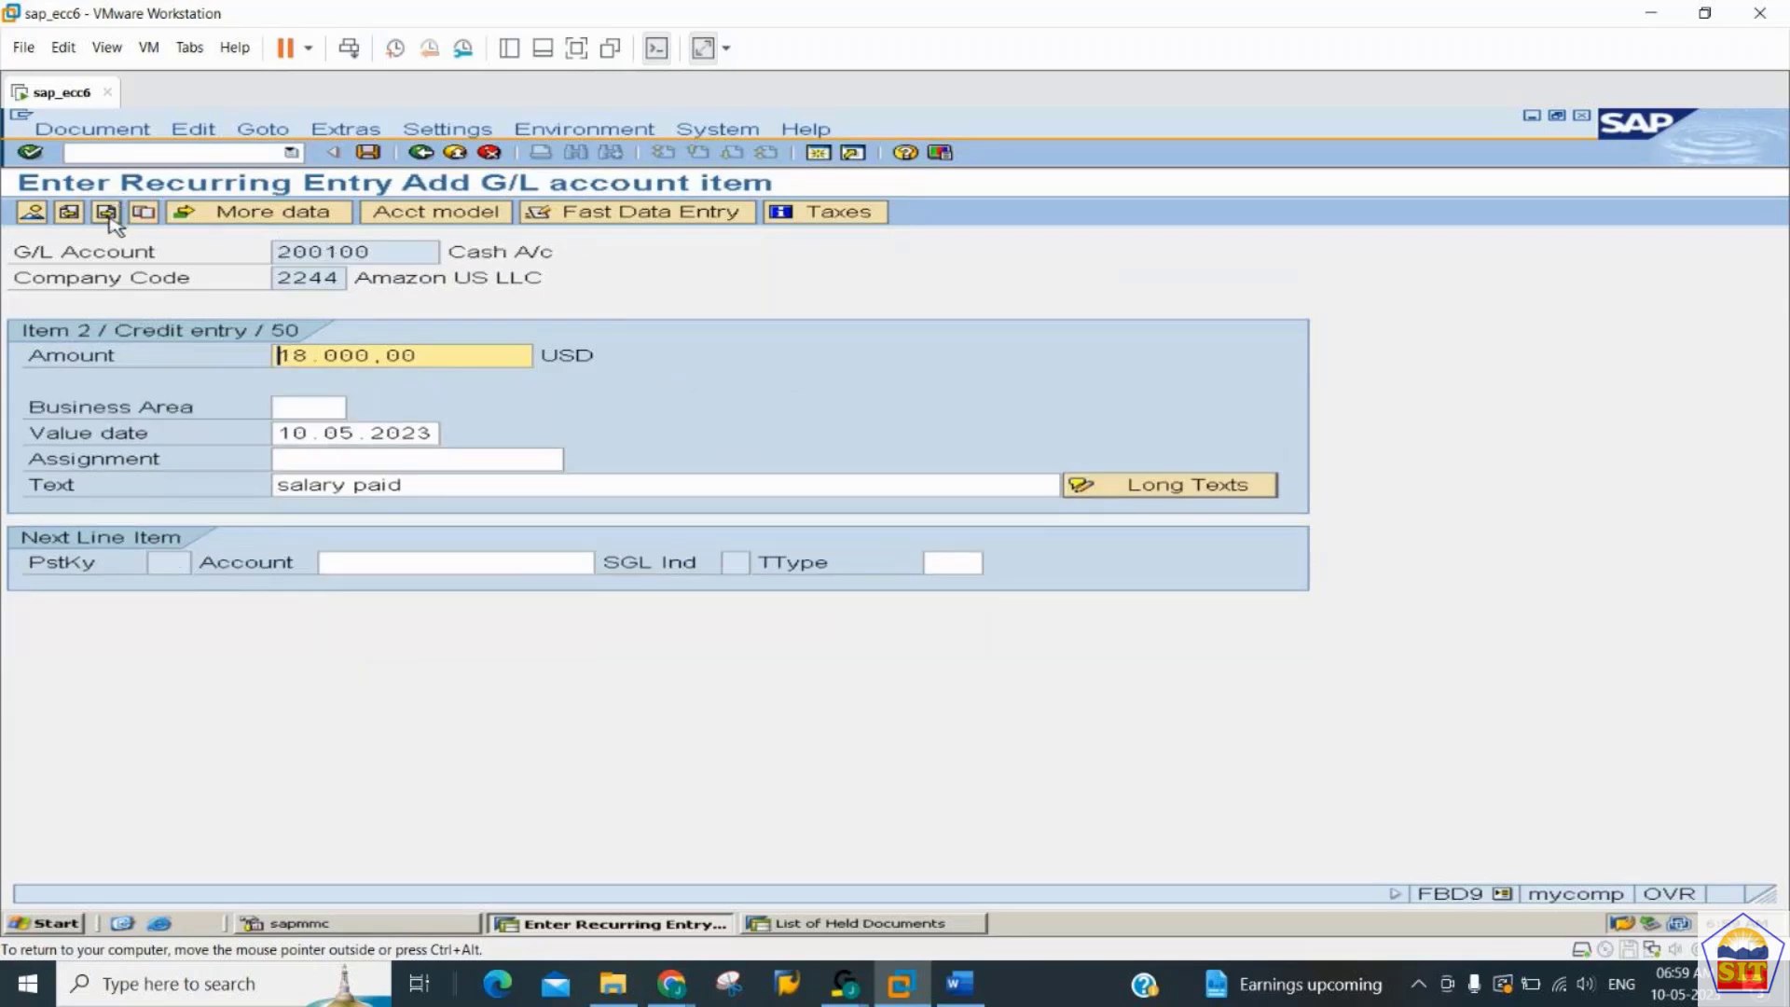
{"action": "type", "text": "2"}
{"action": "left_click", "coordinate": [47, 211]}
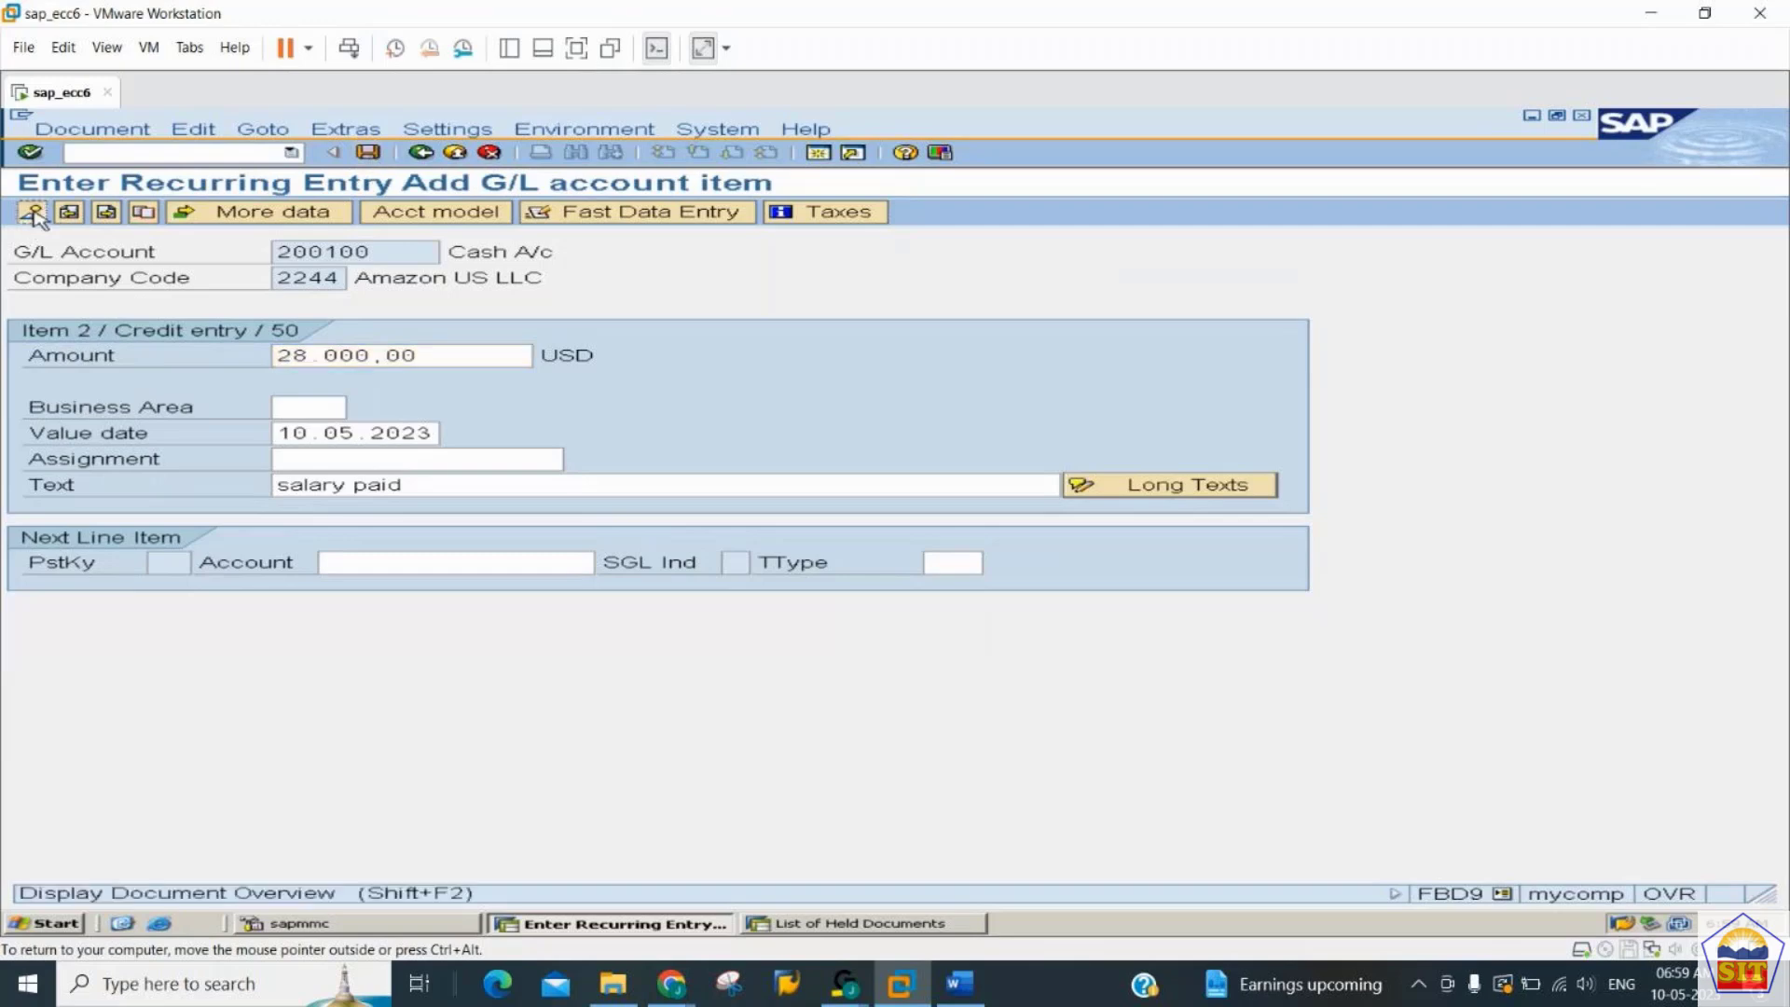
{"action": "left_click", "coordinate": [369, 152]}
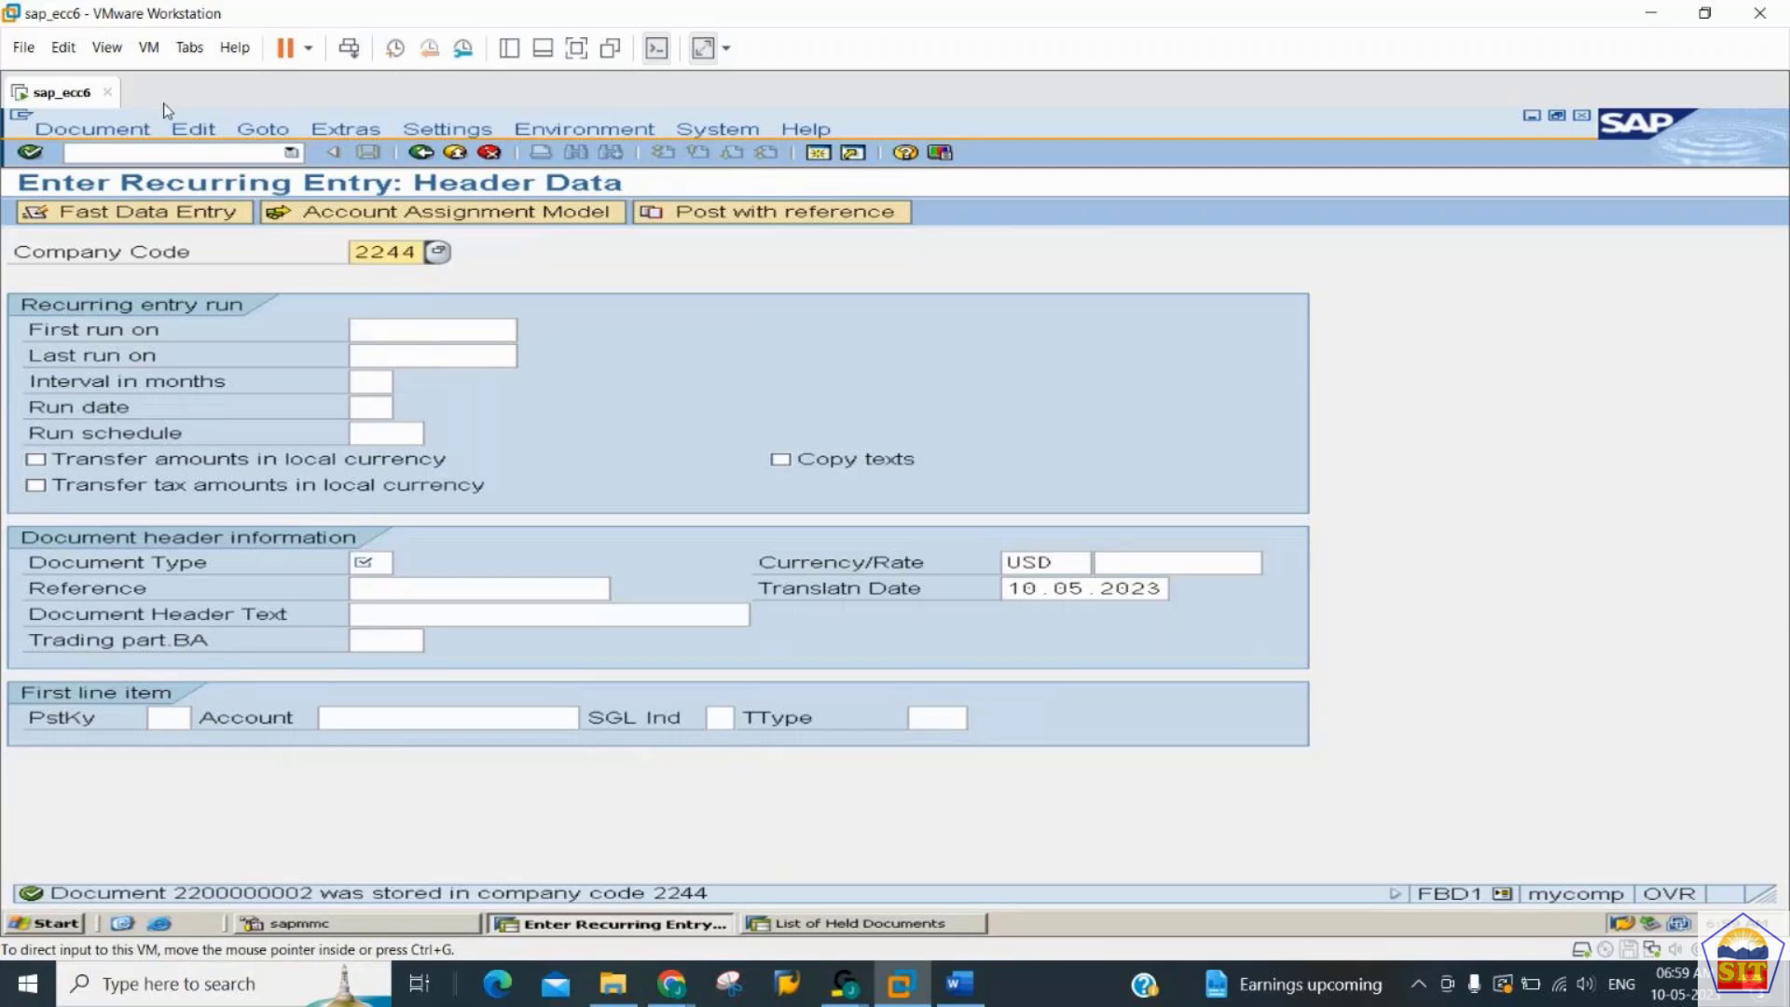
- Look up the code for displaying recurring documents in the GENERAL_LEDGER Word guide and open transaction F.15 in SAP
{"action": "left_click", "coordinate": [172, 154]}
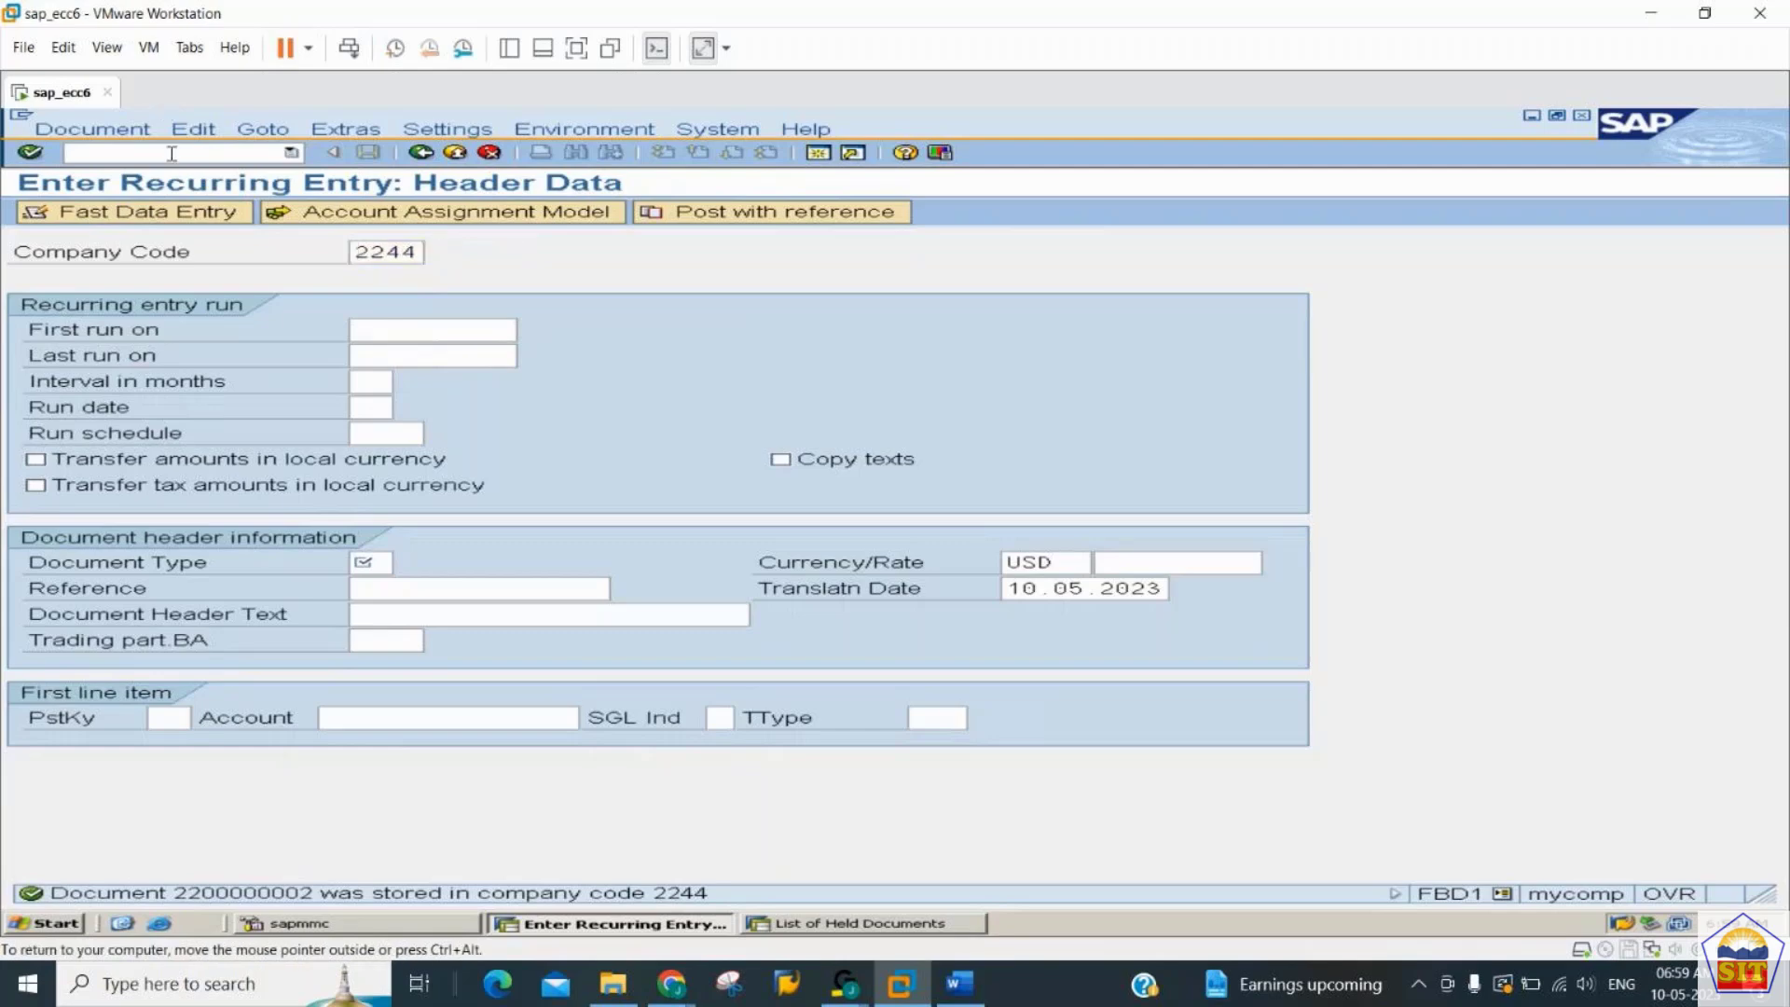
{"action": "type", "text": "/nf"}
{"action": "left_click", "coordinate": [962, 990]}
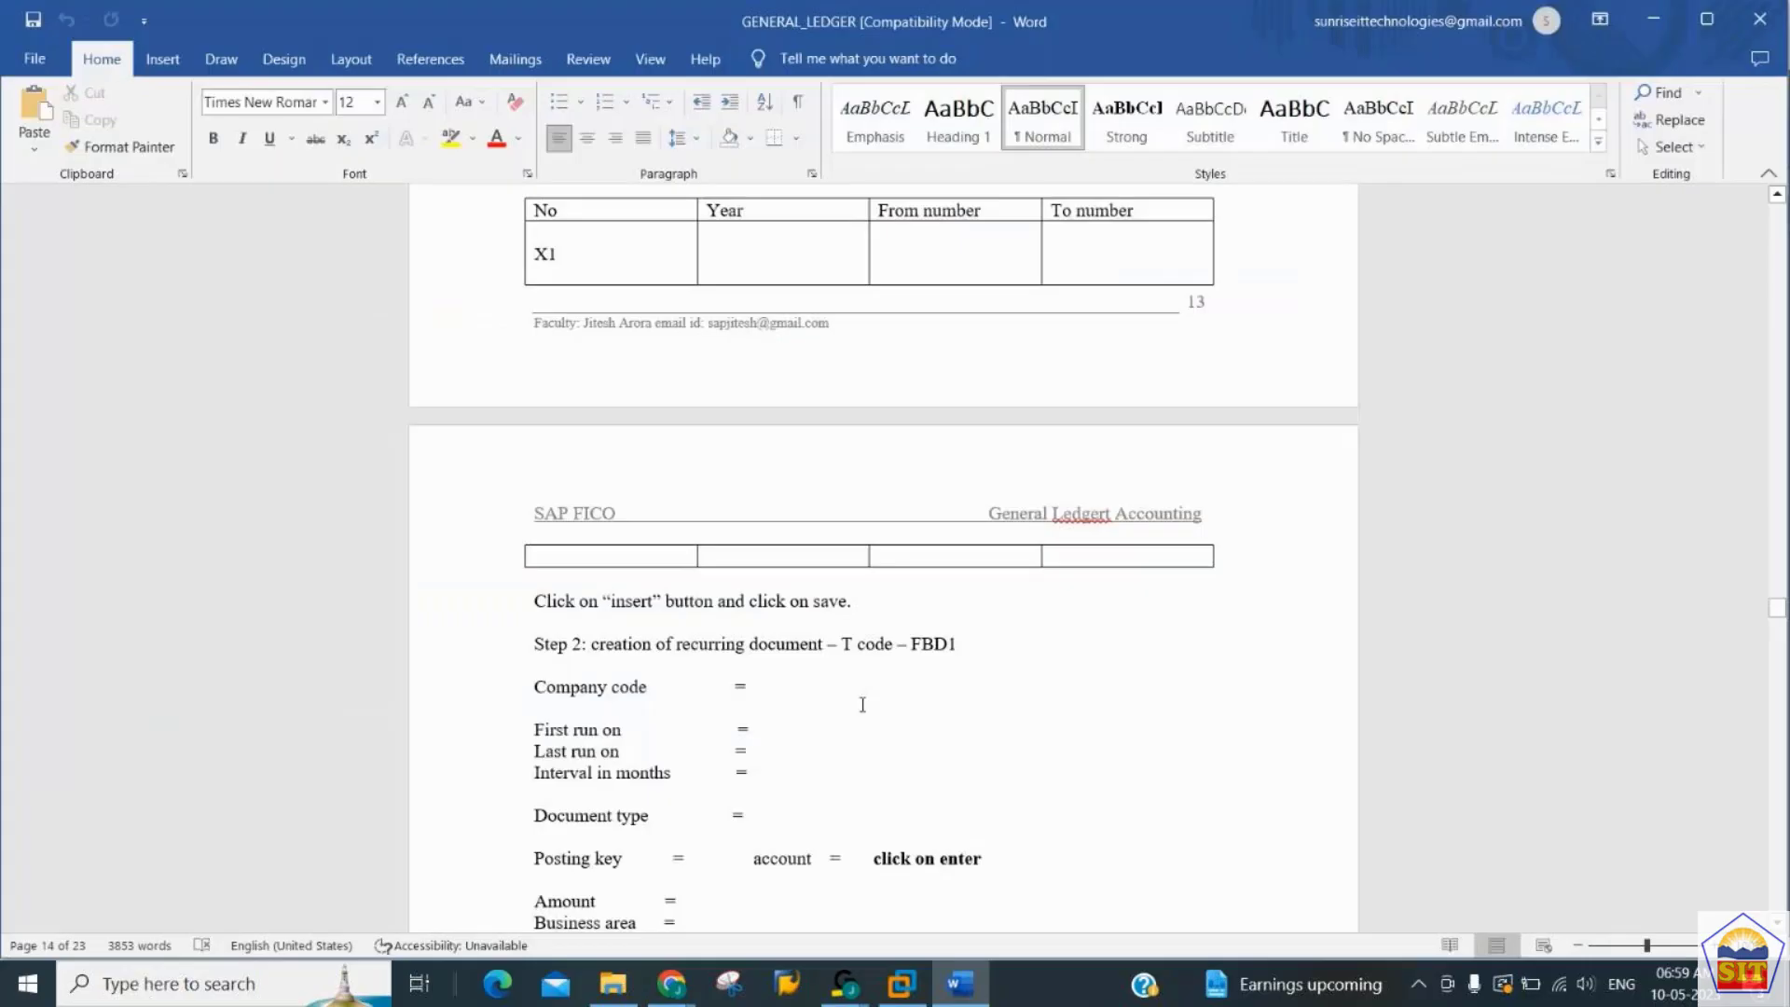
{"action": "scroll", "coordinate": [863, 705], "scroll_direction": "down", "scroll_amount": 5}
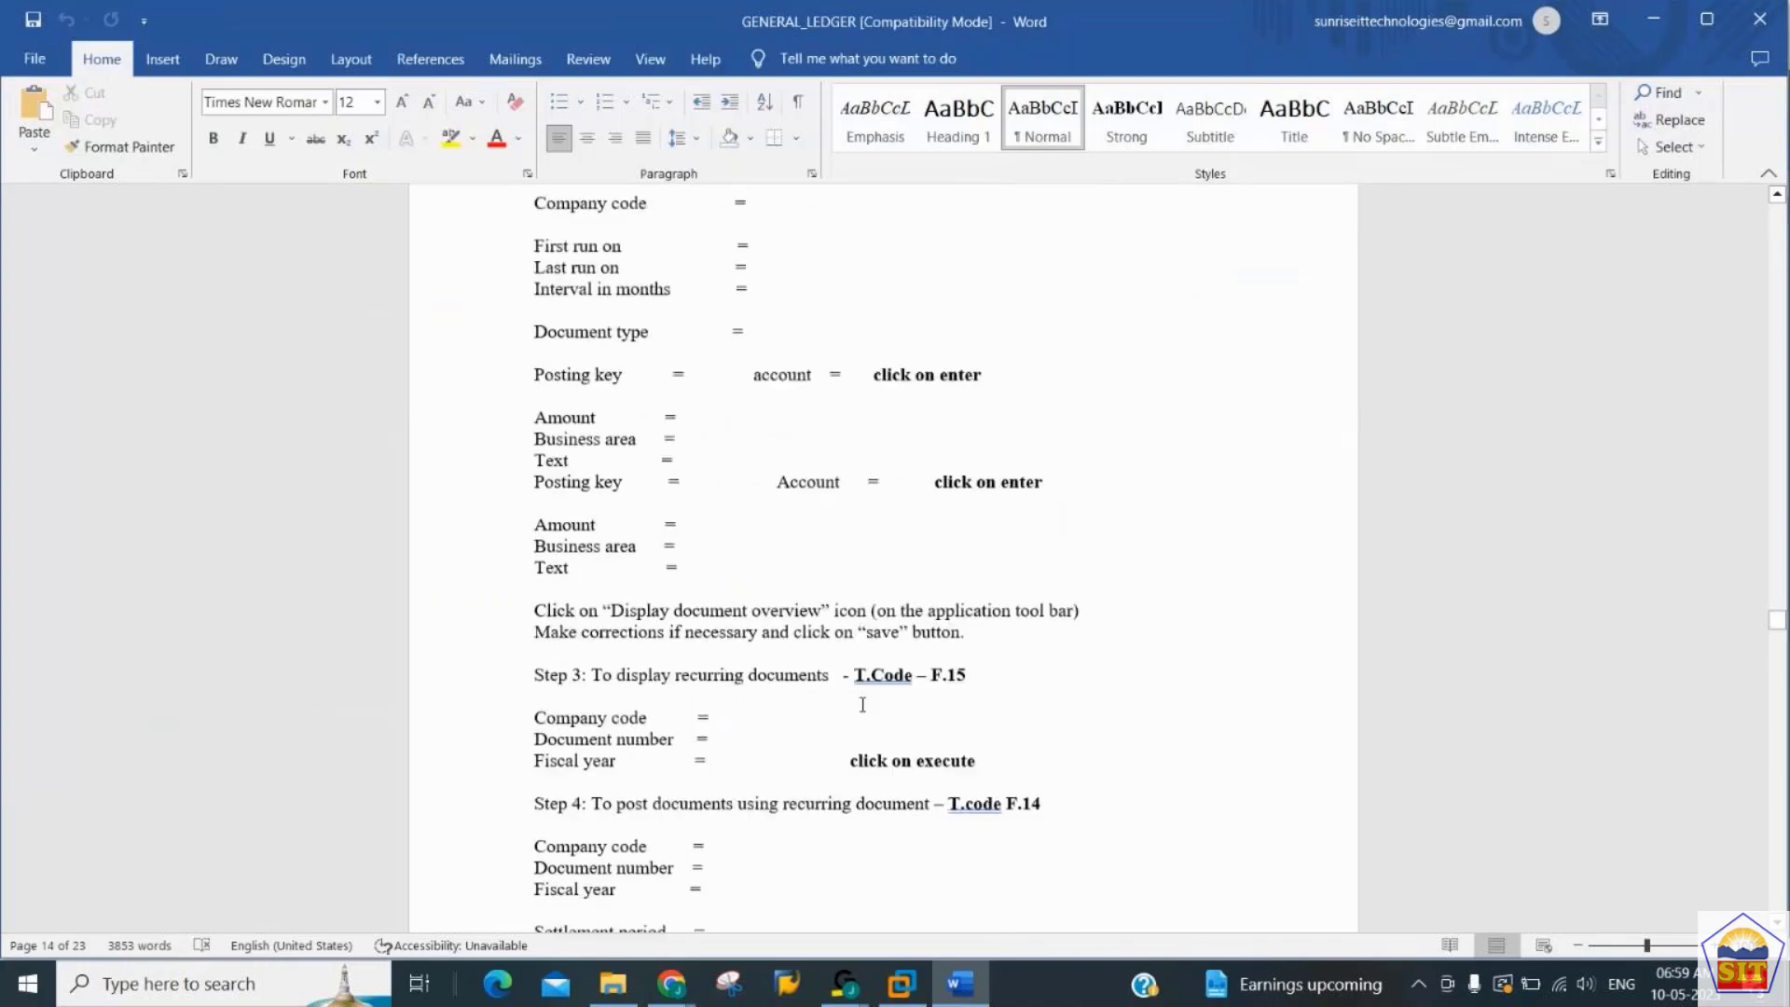
{"action": "scroll", "coordinate": [863, 705], "scroll_direction": "down", "scroll_amount": 1}
{"action": "key", "text": "alt+Tab"}
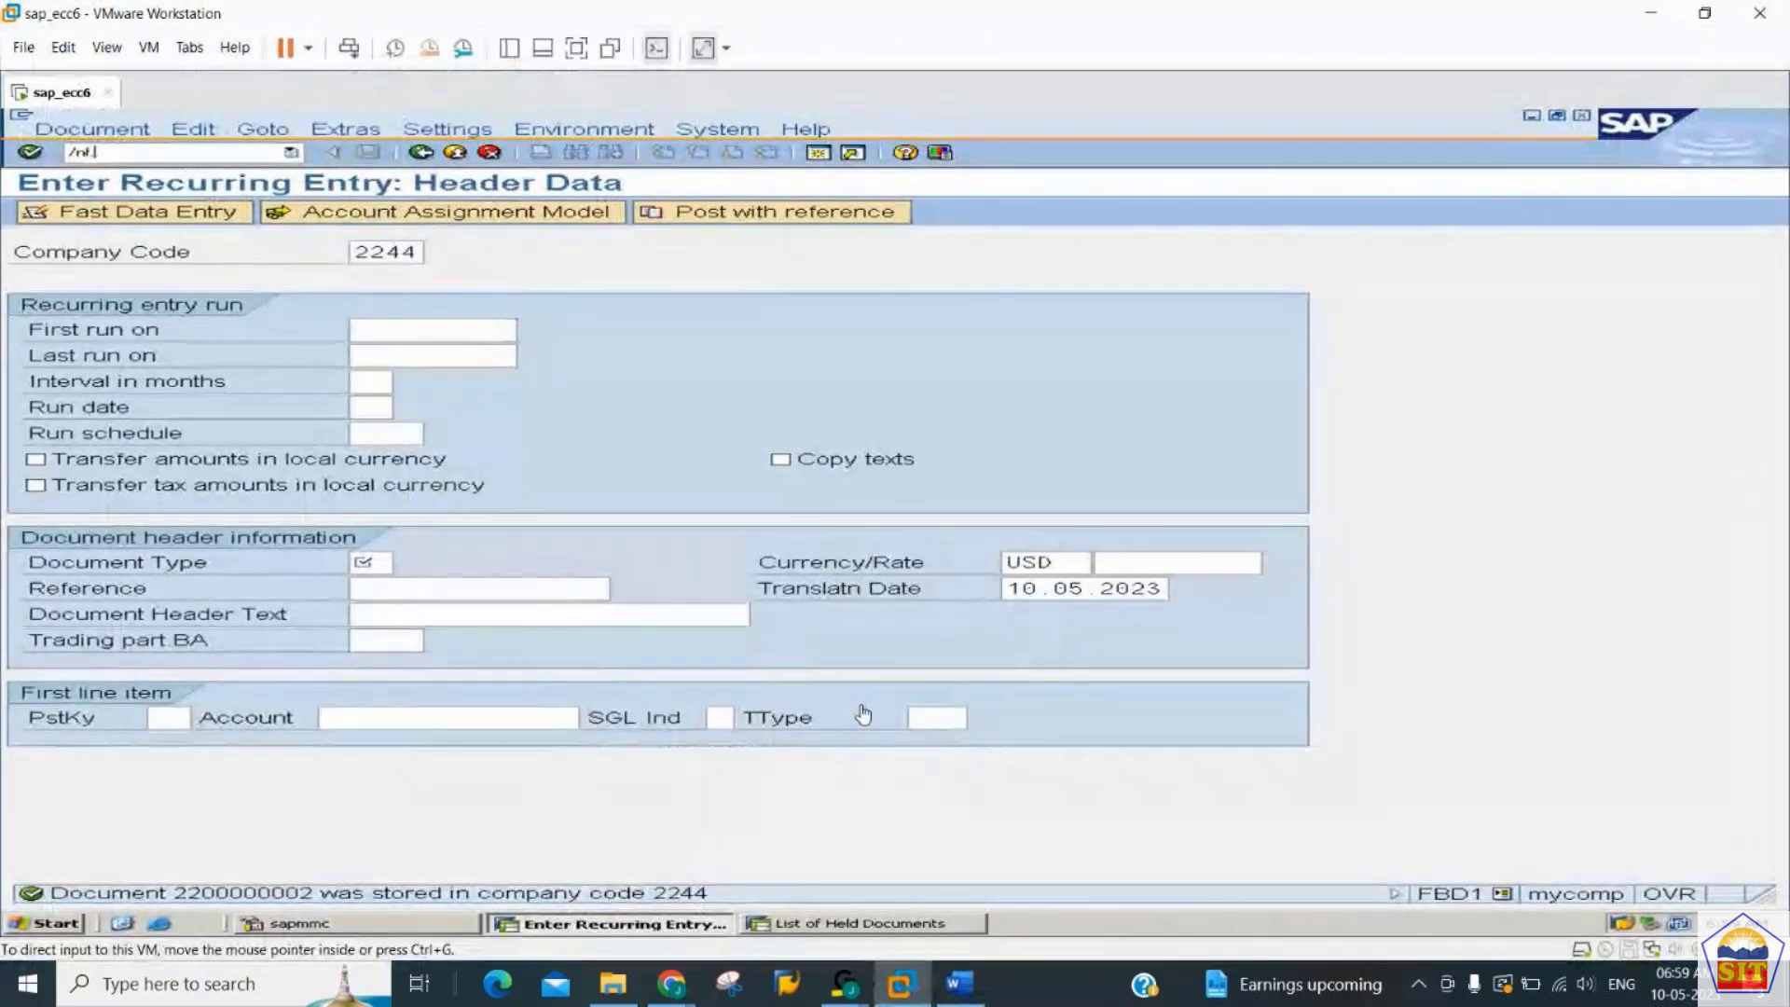
{"action": "left_click", "coordinate": [211, 153]}
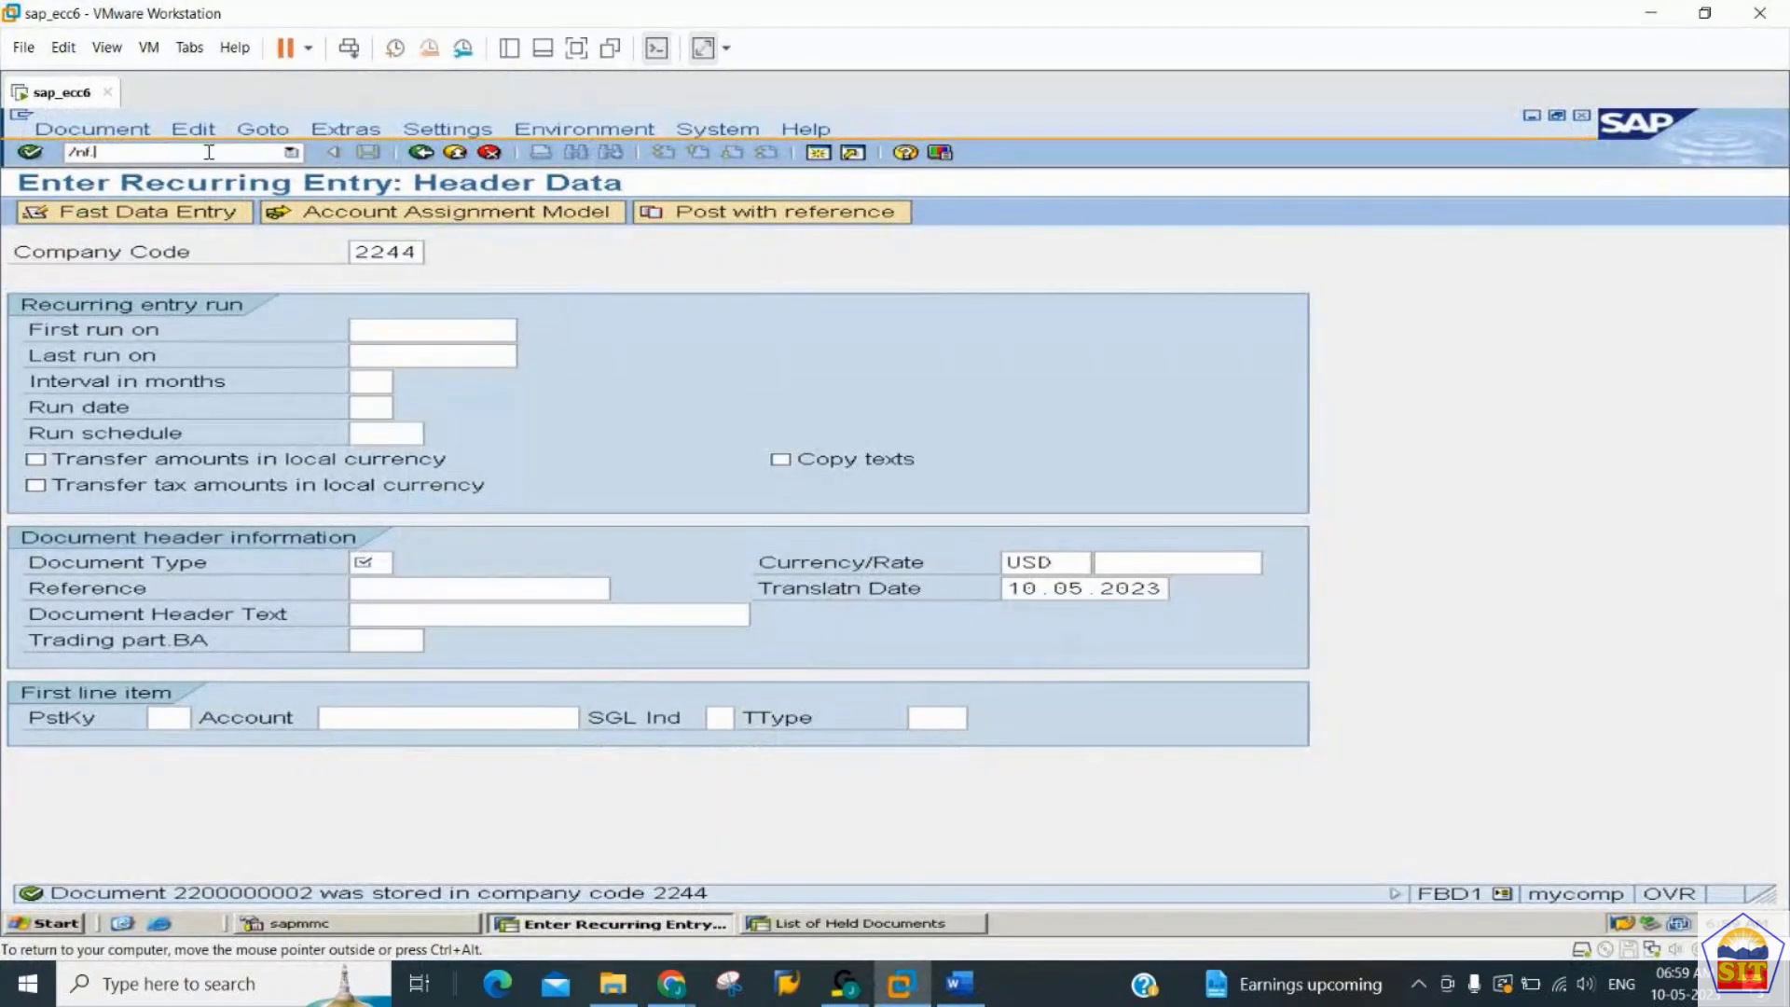
{"action": "type", "text": "/nf.14"}
{"action": "key", "text": "Return"}
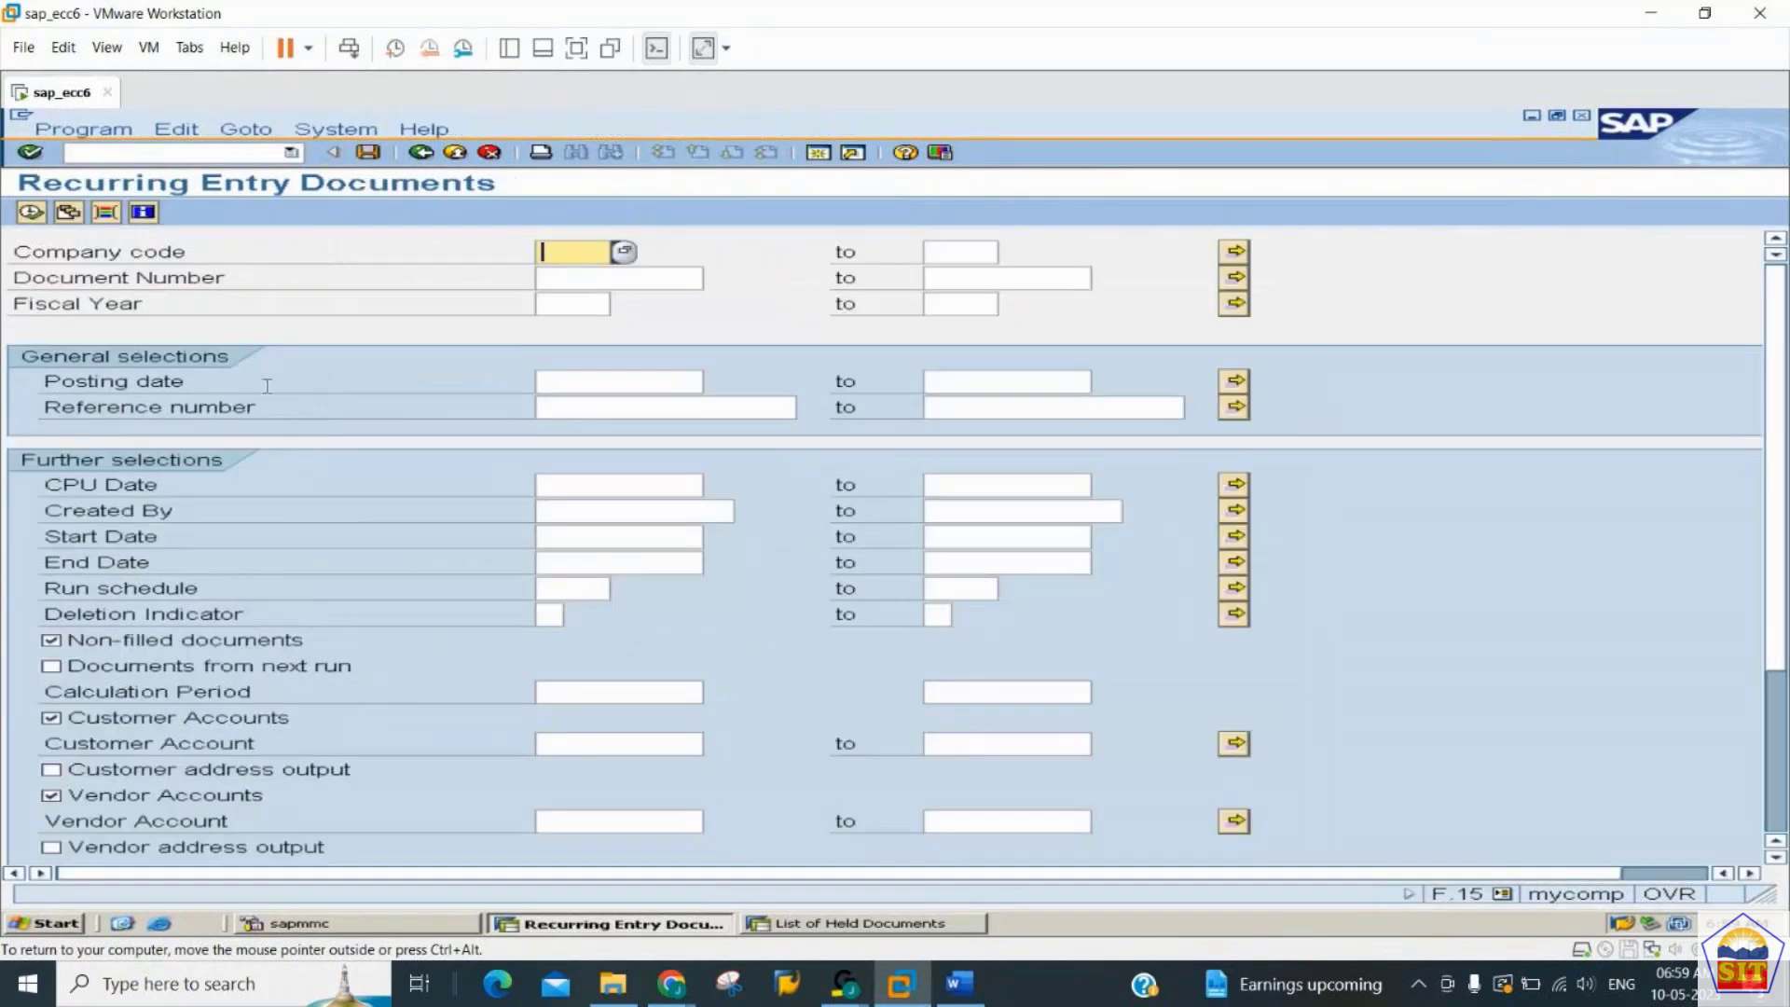
- List the recurring entry documents for company code 2244, document numbers 1 to all, fiscal year 2023, and leave the list after reviewing it
{"action": "type", "text": "2244"}
{"action": "key", "text": "Return"}
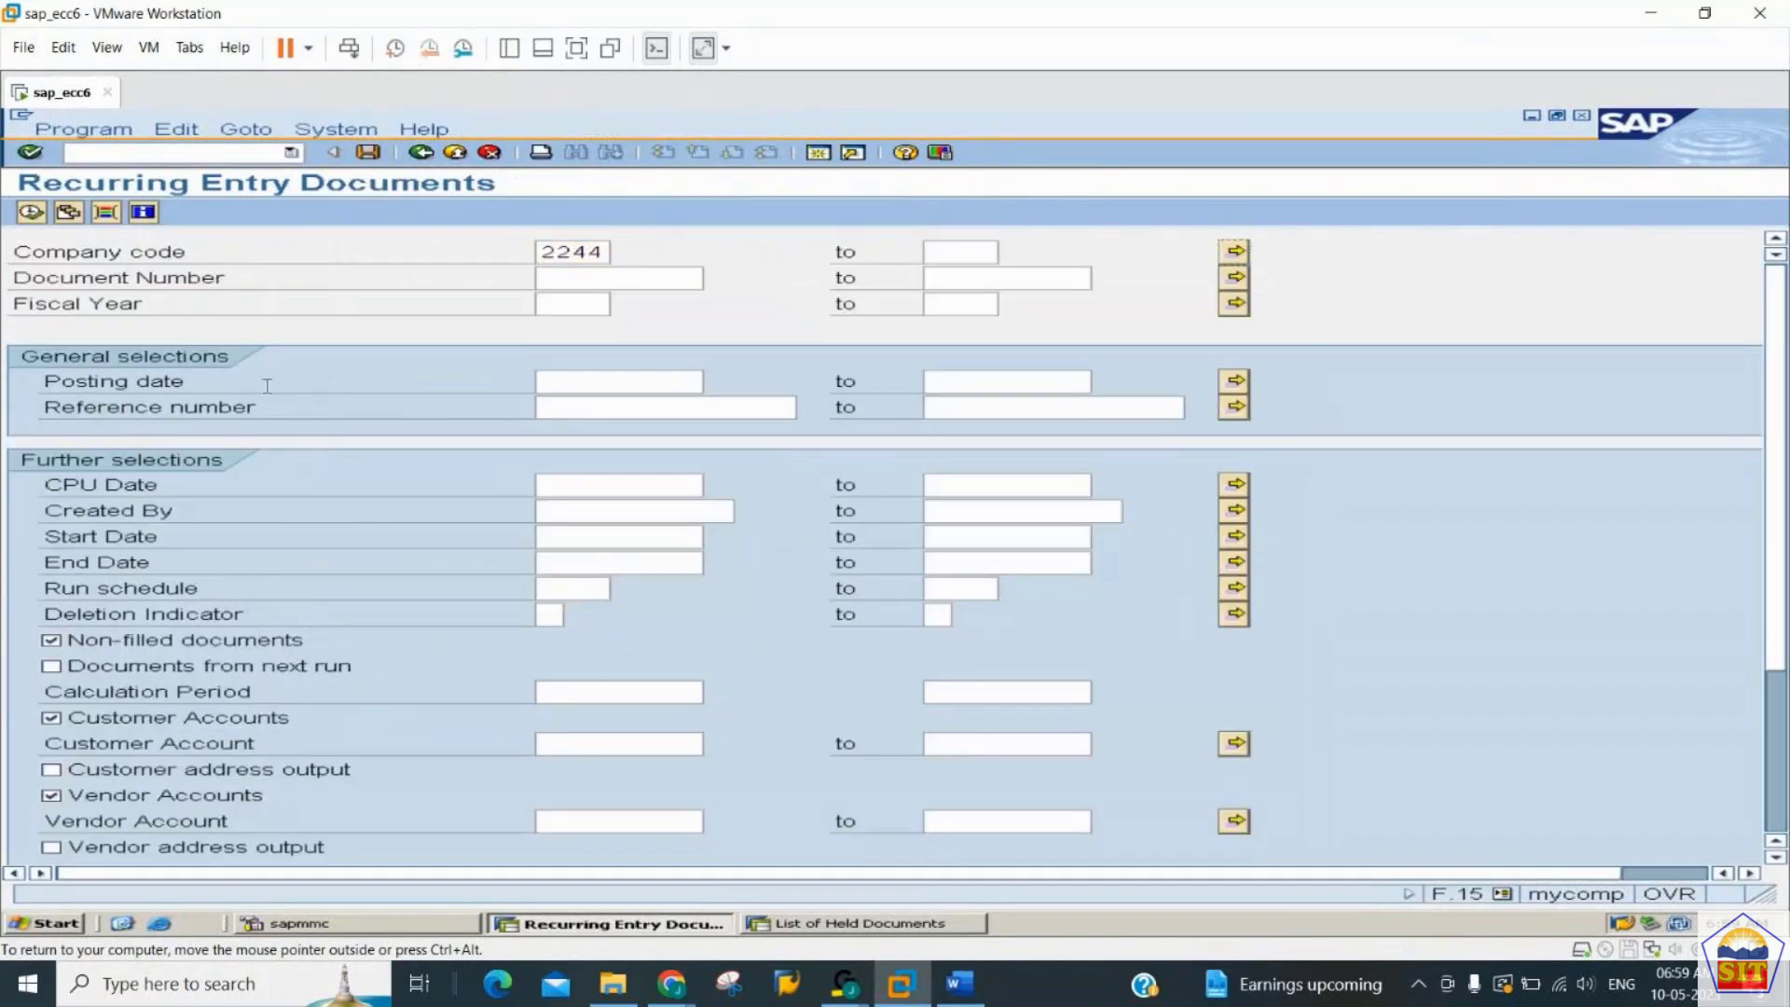
{"action": "key", "text": "Tab"}
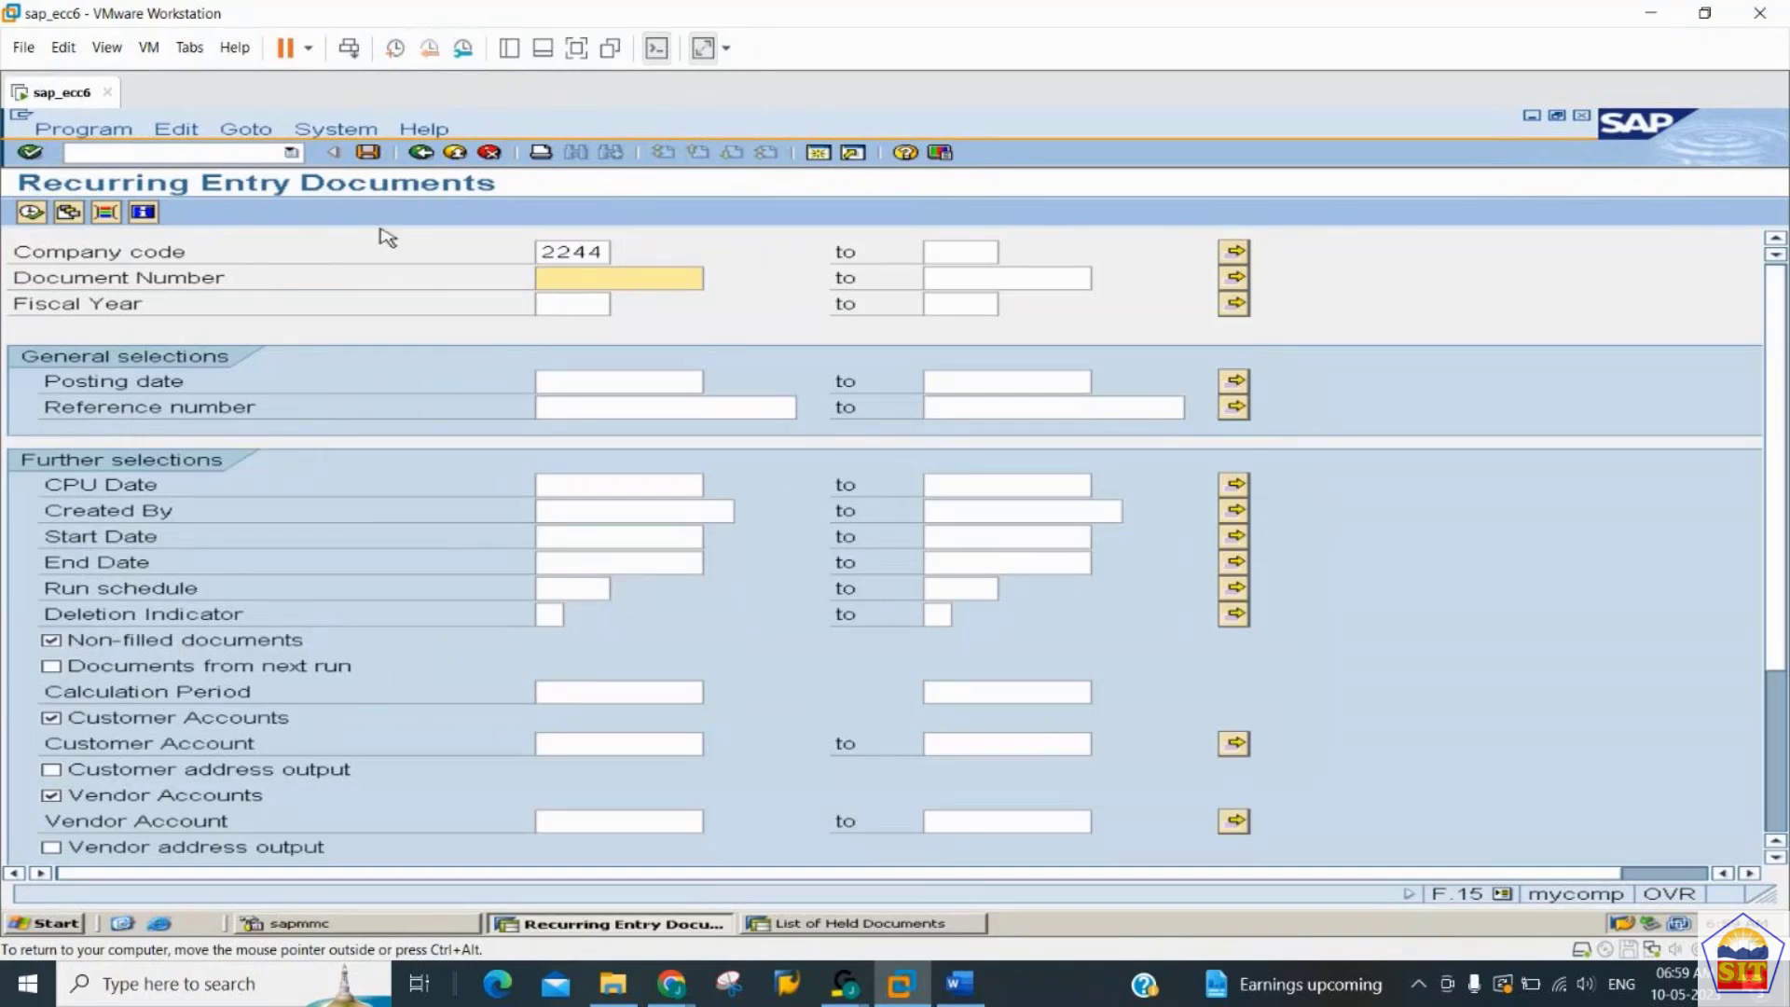
{"action": "type", "text": "1"}
{"action": "key", "text": "Tab"}
{"action": "type", "text": "all"}
{"action": "key", "text": "Tab"}
{"action": "key", "text": "Tab"}
{"action": "type", "text": "2"}
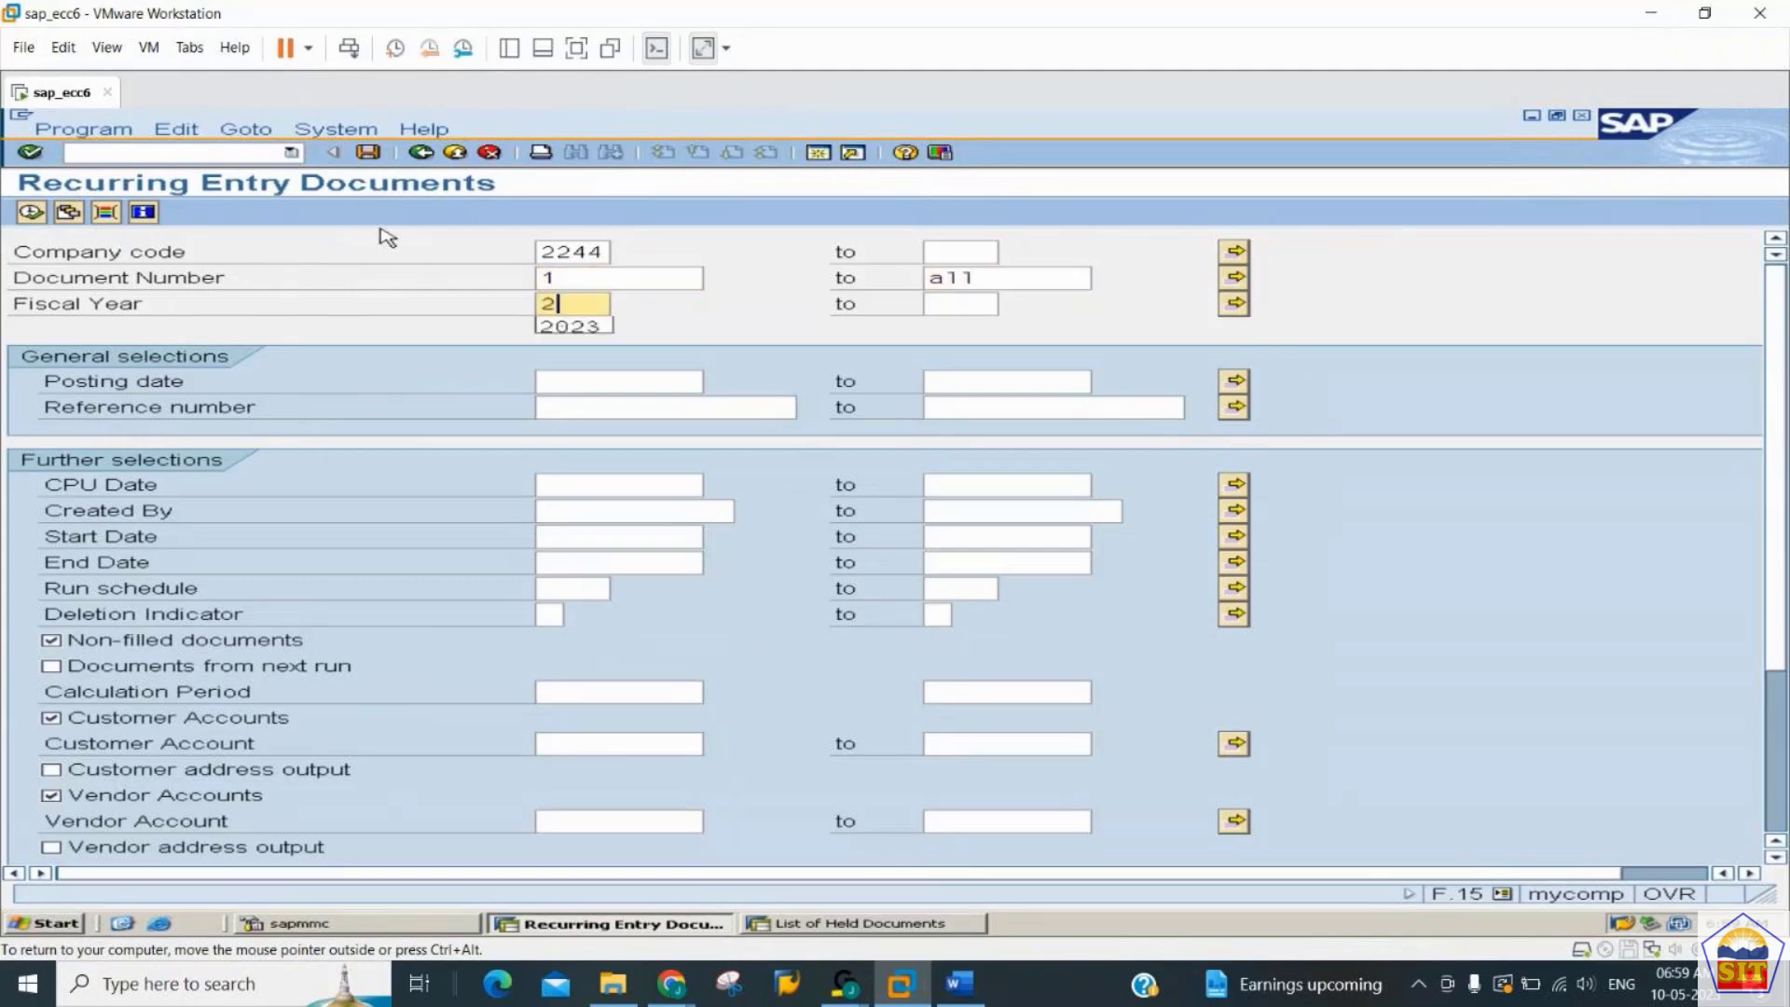
{"action": "type", "text": "023"}
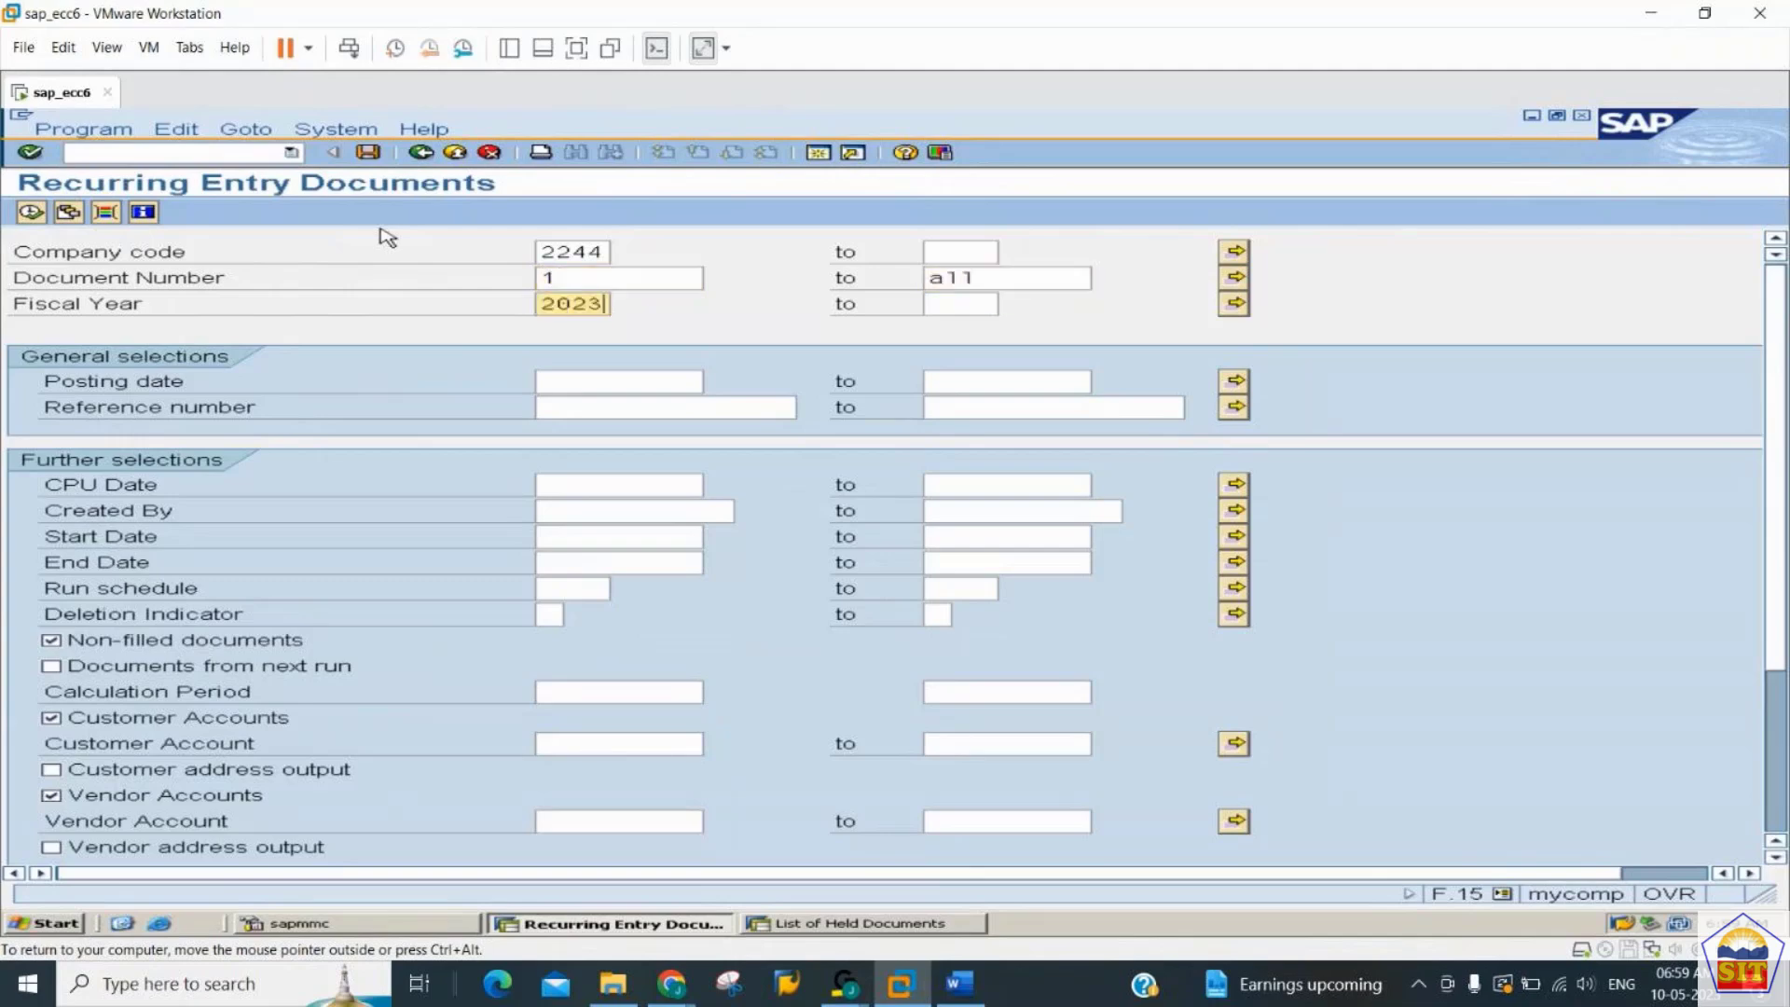
{"action": "left_click", "coordinate": [37, 212]}
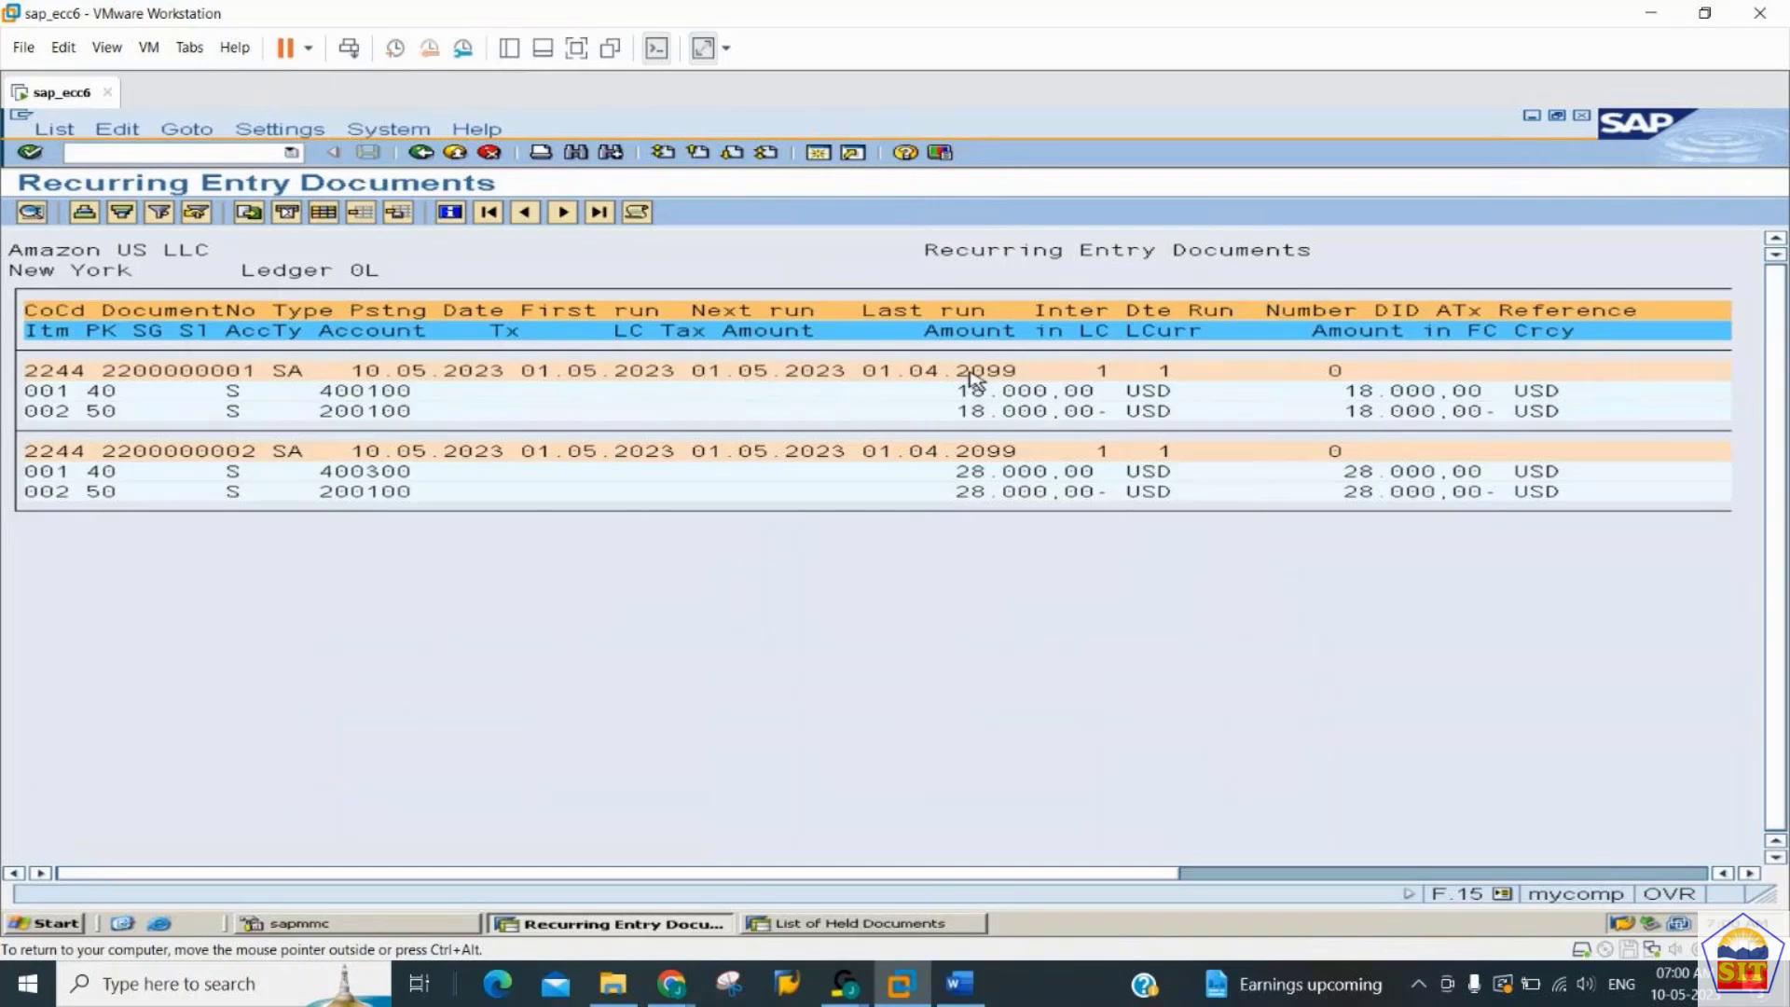
{"action": "key", "text": "F3"}
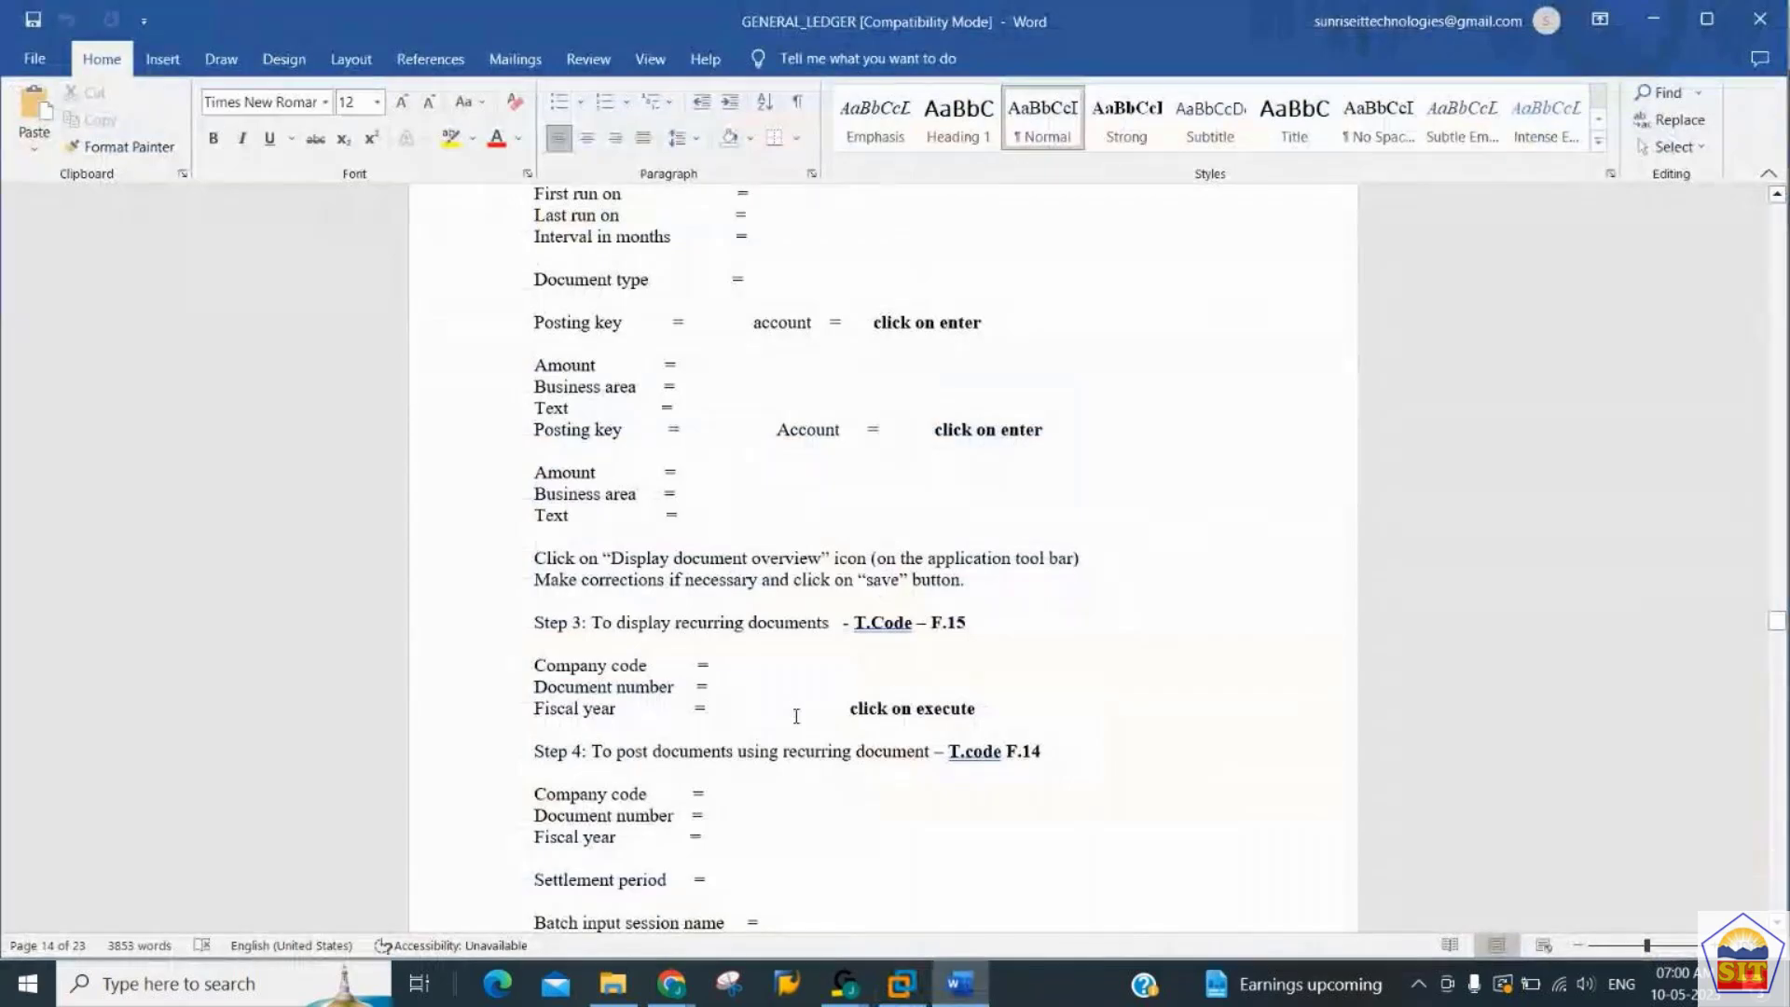